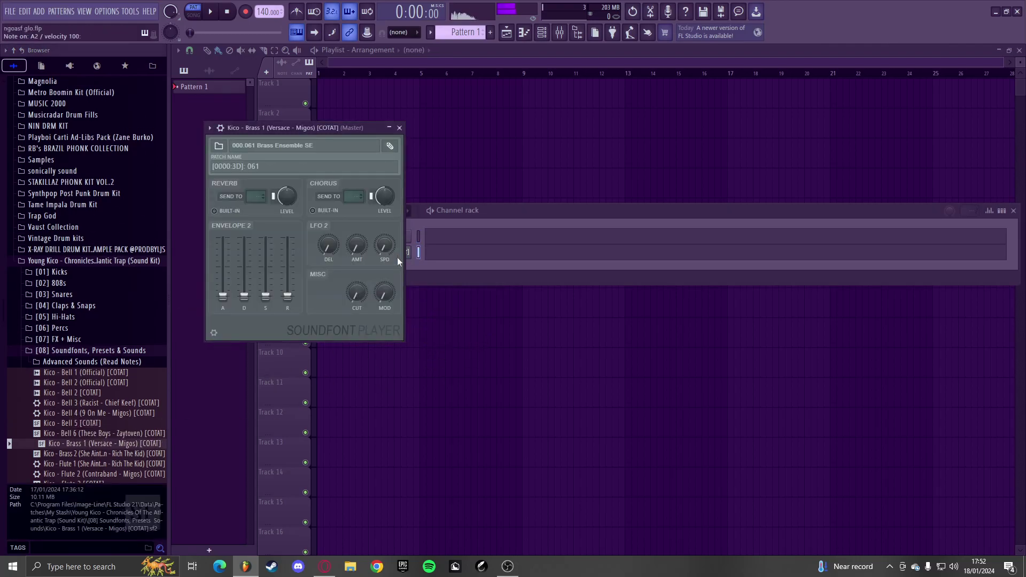
- Draw two short A#3 notes and one long A#3 note across bar 1 for the Kico - Brass 1 channel
left_click(399, 128)
left_click(524, 33)
scroll(241, 318, "up", 3)
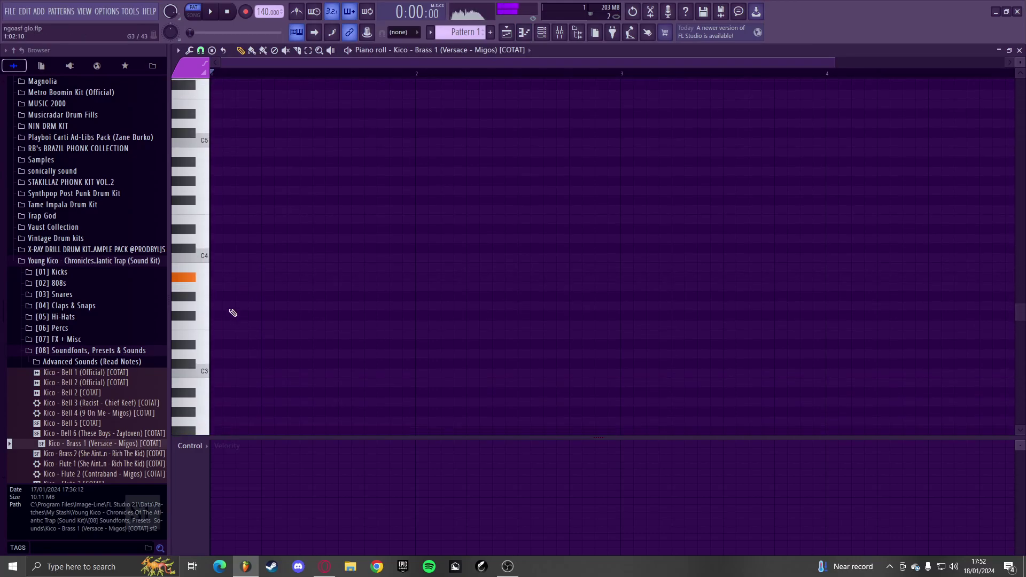
left_click(224, 277)
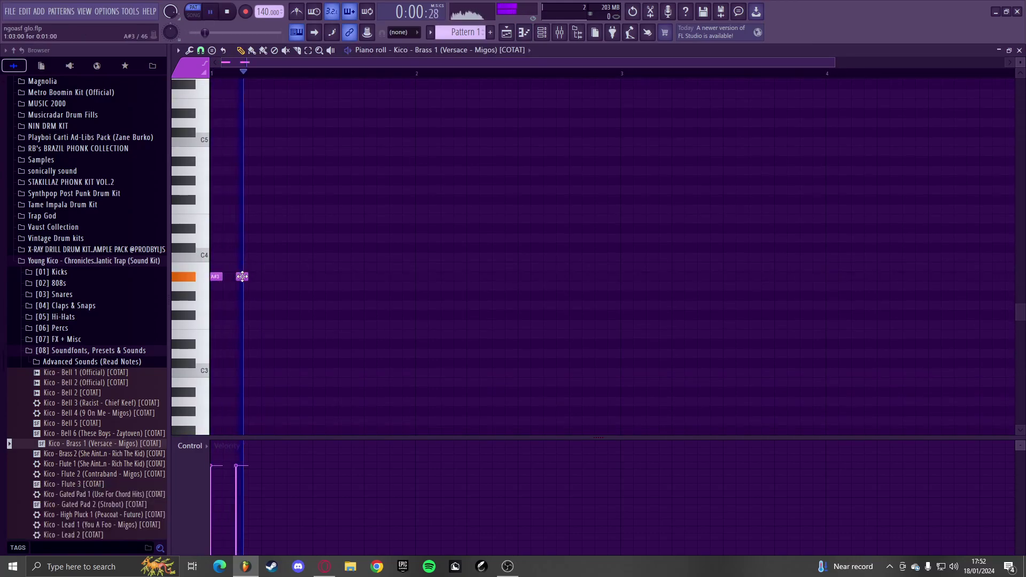
left_click_drag(273, 276, 414, 276)
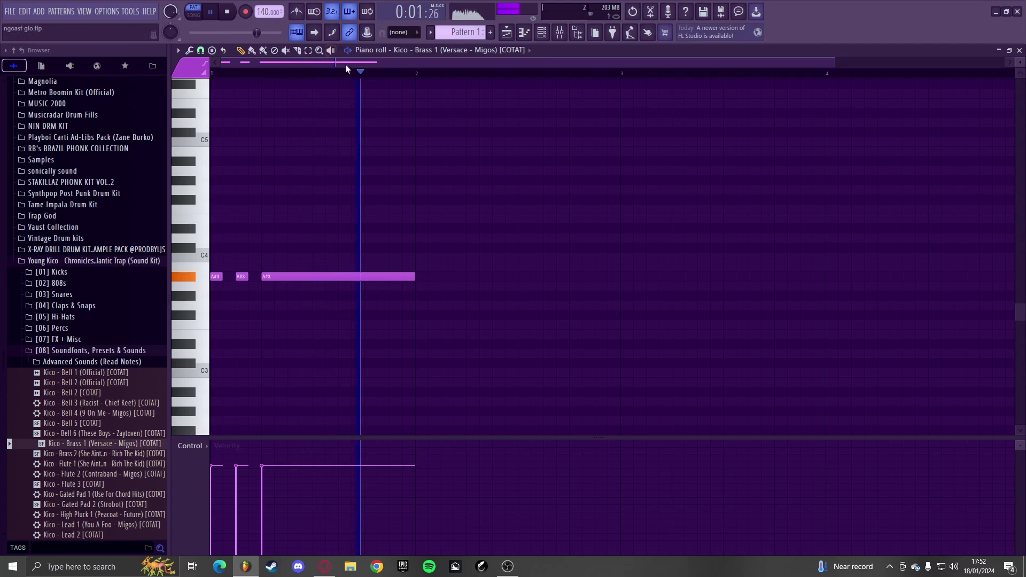
key("space")
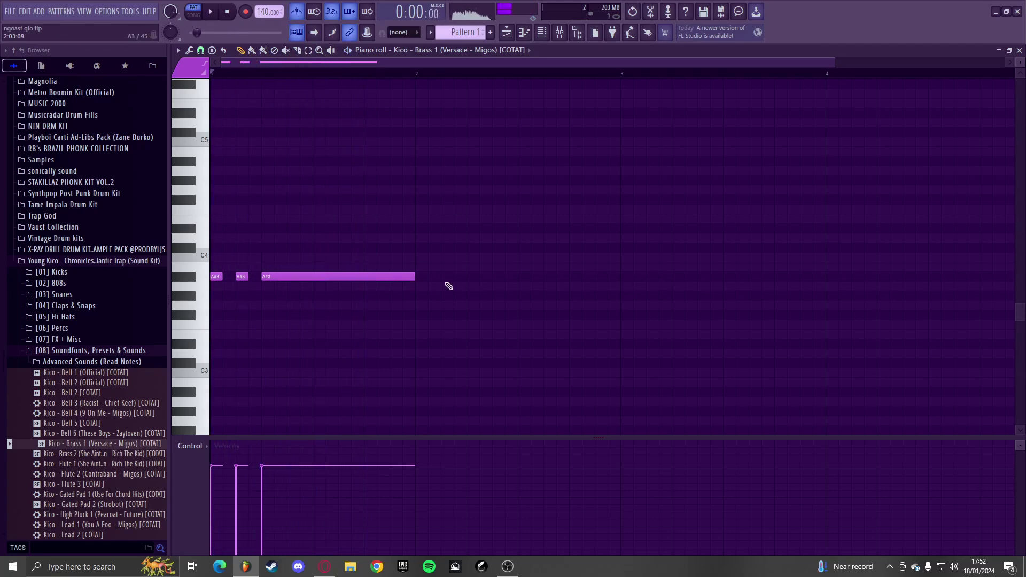
- Shorten the long A#3 note, then duplicate the three-note figure with its last note extended to the end of bar 2
left_click_drag(412, 277, 364, 278)
key("ctrl+b")
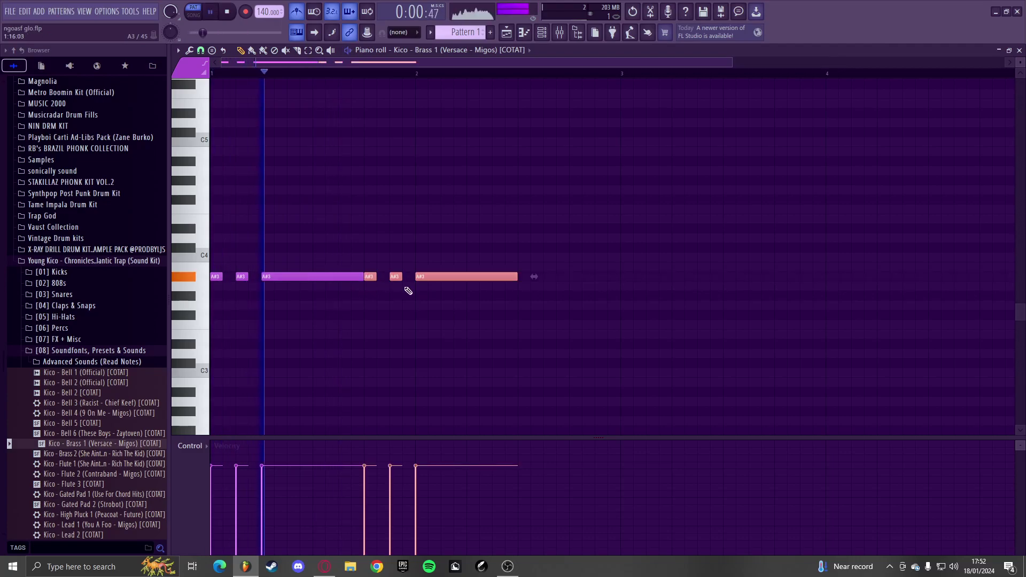
left_click(525, 297, "ctrl")
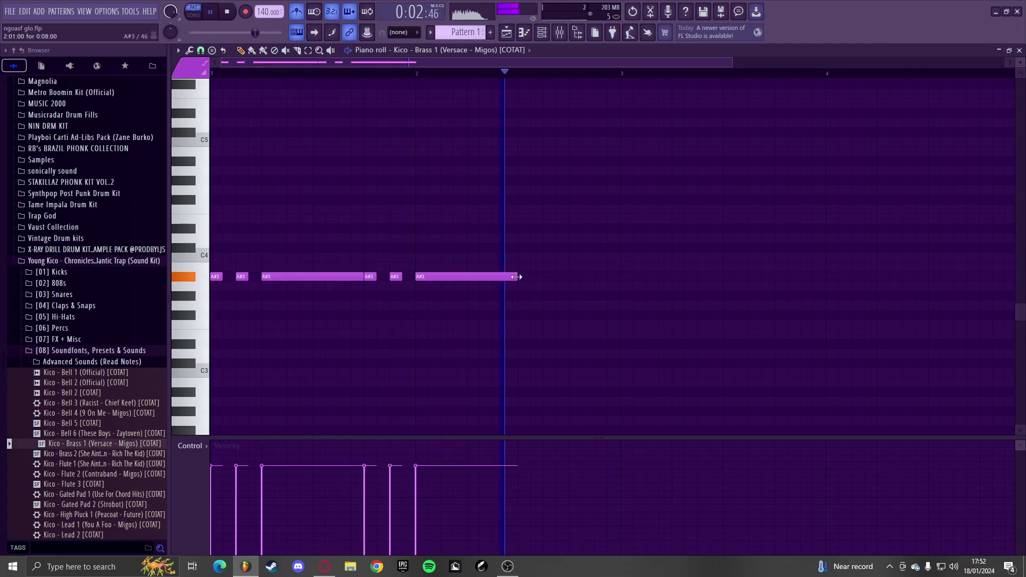
left_click_drag(516, 277, 620, 278)
key("space")
- Duplicate the two-bar A#3 phrase into bars 3 and 4
scroll(368, 282, "down", 1)
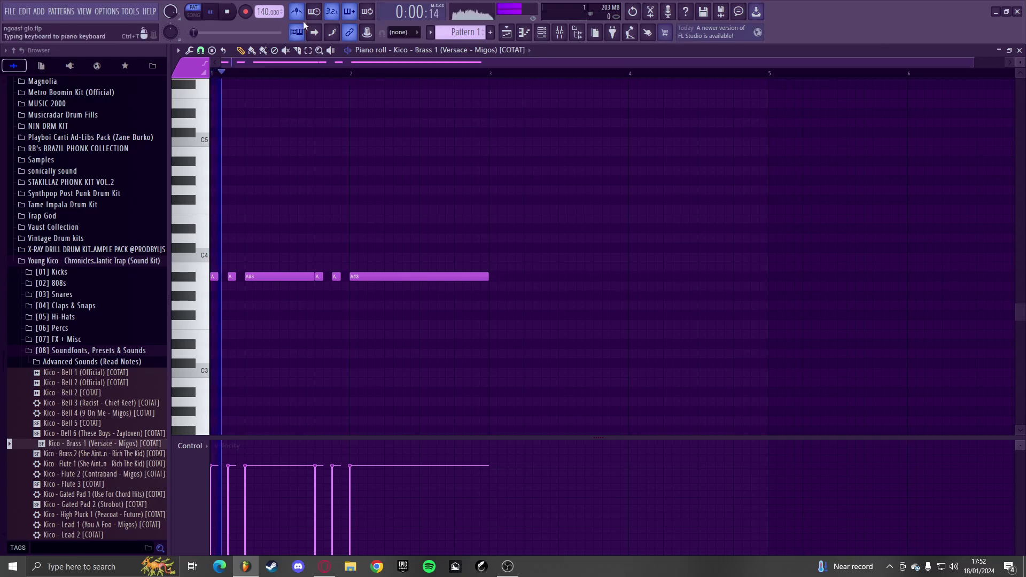
scroll(362, 208, "down", 1)
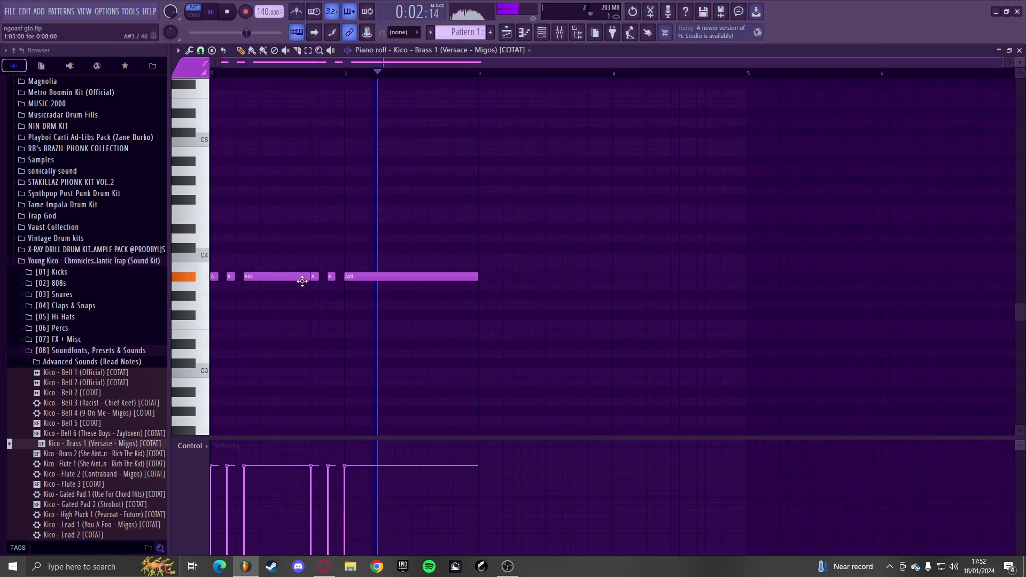
key("ctrl+b")
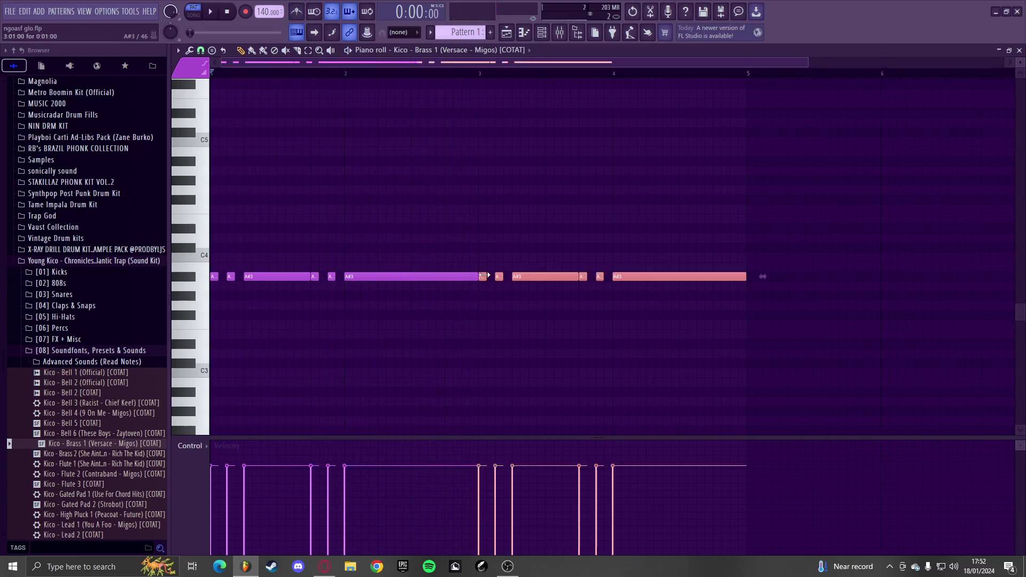
scroll(457, 181, "down", 1)
left_click(508, 213, "ctrl")
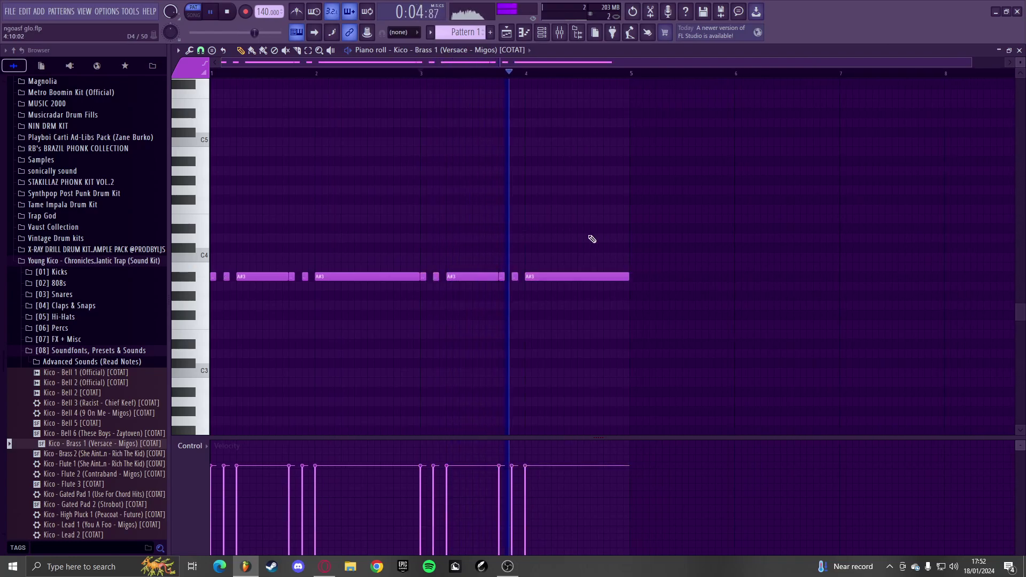
- Duplicate the four-bar phrase into bars 5 to 8 and raise the copy to D#4
scroll(646, 264, "up", 1)
scroll(482, 275, "down", 2)
key("ctrl+b")
key("space")
left_click_drag(651, 243, 644, 213)
key("ctrl+z")
left_click_drag(655, 275, 655, 227)
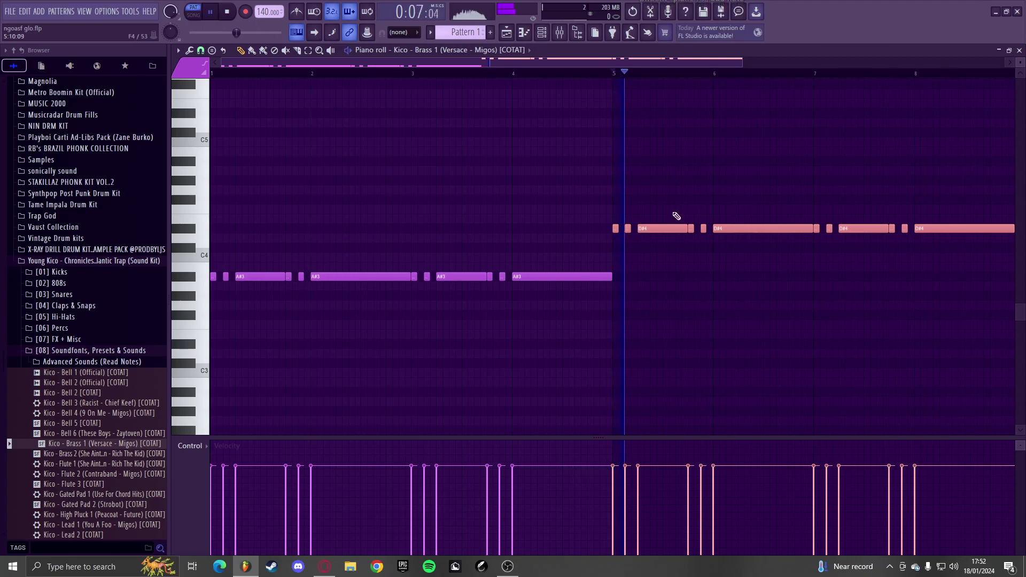
- Raise the notes in bars 7 and 8 to F4
scroll(674, 237, "down", 1)
left_click(770, 275, "ctrl")
scroll(799, 276, "up", 1)
left_click_drag(831, 262, 556, 198)
left_click_drag(596, 230, 596, 210)
left_click(560, 233)
- Add an F#4 note over the second half of bar 6 and trim the preceding D#4 note to end where it starts
key("space")
left_click(522, 200)
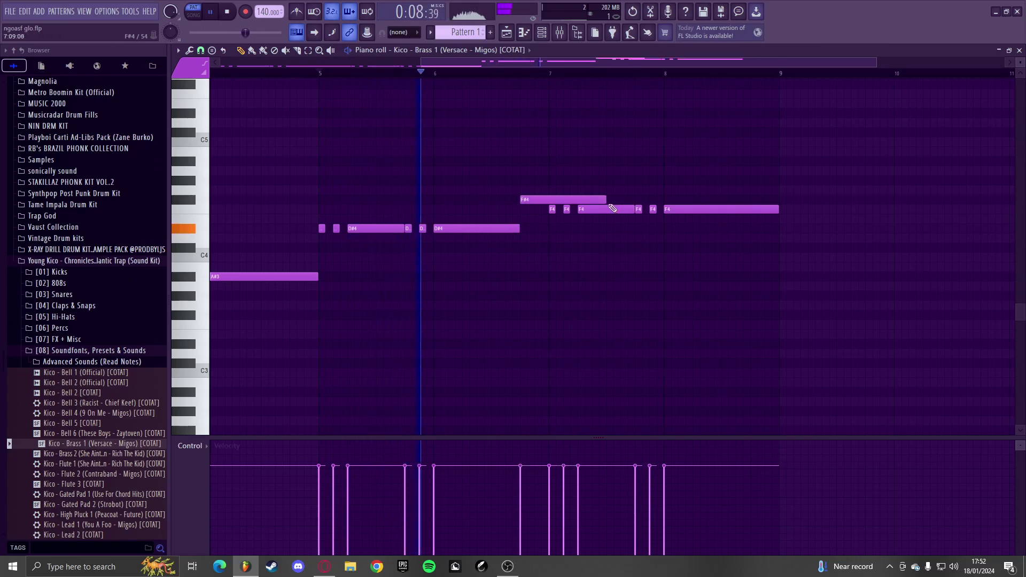
left_click_drag(538, 200, 506, 200)
key("space")
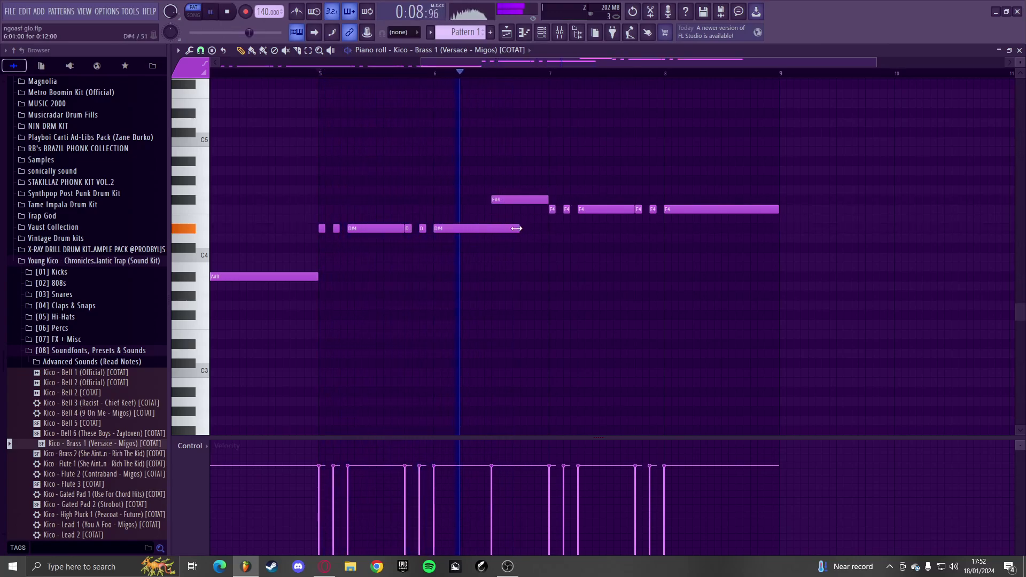
scroll(489, 229, "down", 3)
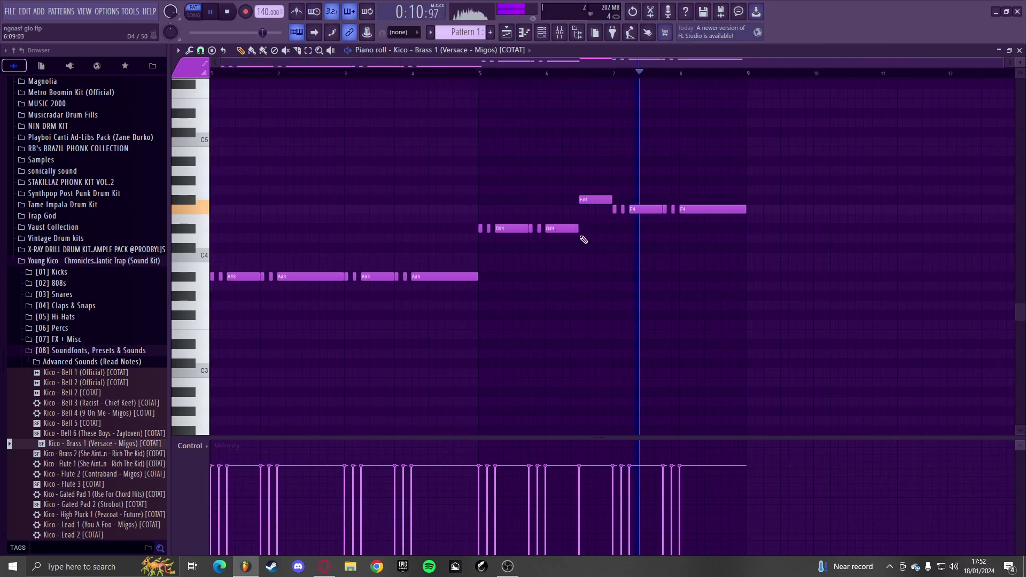
- Add the Kico - Brass 2 soundfont as a new channel and open its notes in the piano roll
left_click(559, 32)
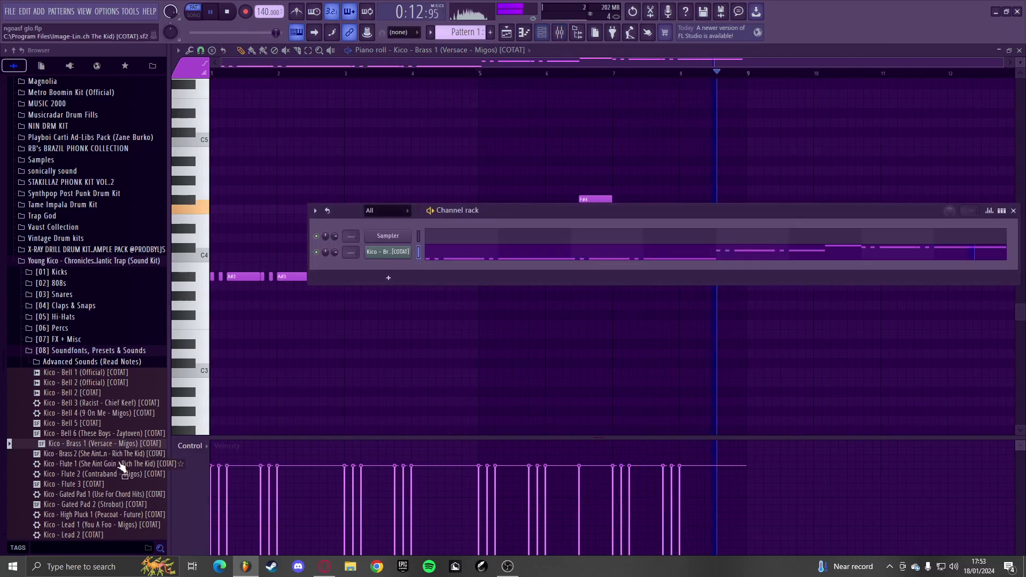
key("space")
left_click_drag(108, 453, 367, 271)
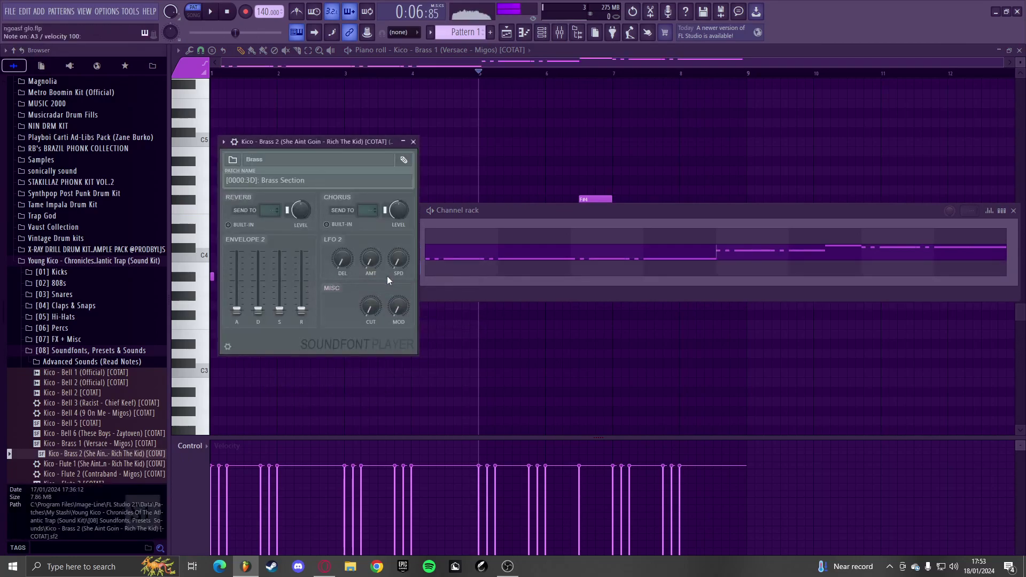
left_click(487, 321)
left_click(466, 53)
left_click(441, 92)
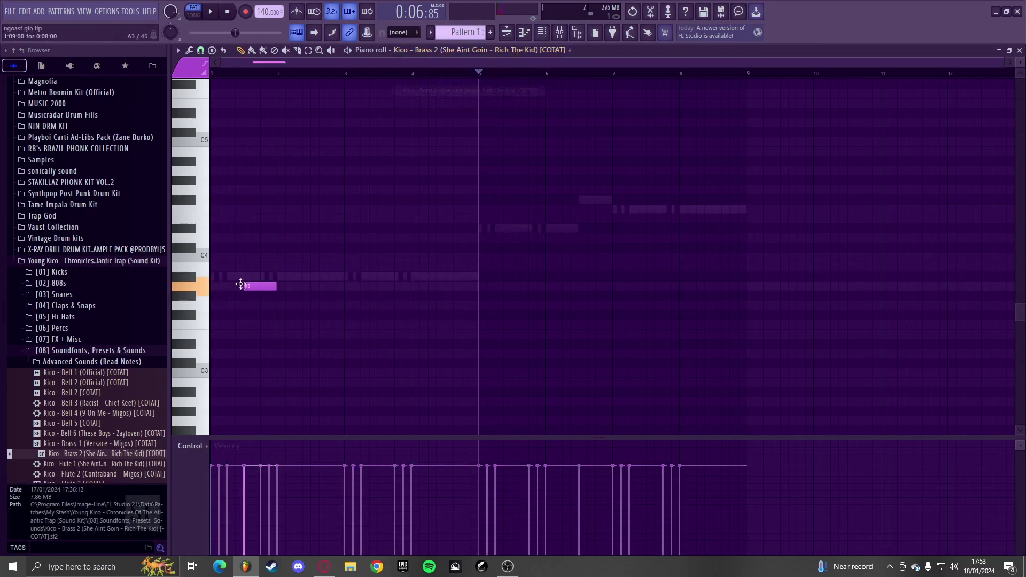
- Draw a two-bar A#3 note at the start of Kico - Brass 2 and duplicate it through bar 4
left_click(187, 272)
key("space")
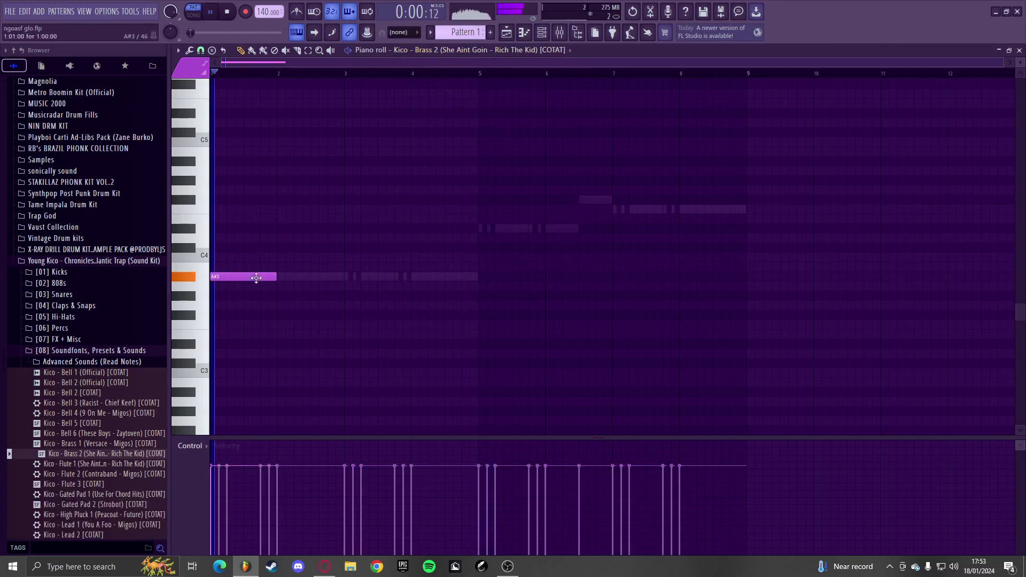
left_click_drag(275, 276, 345, 294)
key("ctrl+b")
key("ctrl+d")
- Duplicate the held notes into bars 5 to 8, raising the first copy to D#4 and the second to F4
key("ctrl+b")
left_click_drag(514, 277, 520, 227)
key("ctrl+d")
left_click_drag(648, 227, 638, 209)
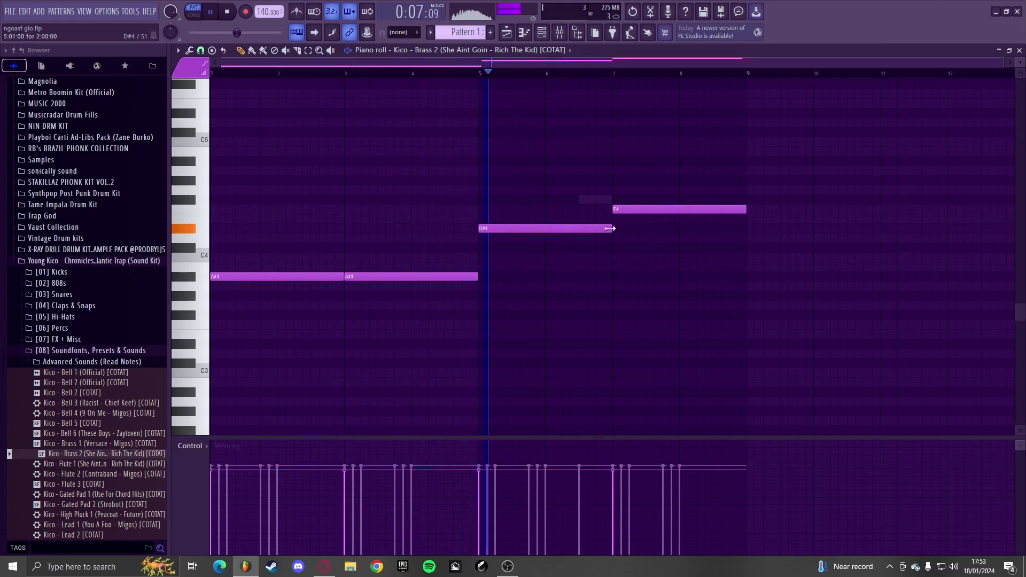
- Shorten the D#4 note to the middle of bar 6 and lower the note in bars 7 and 8 one octave to F3
left_click_drag(594, 118, 641, 266)
key("ctrl+Down")
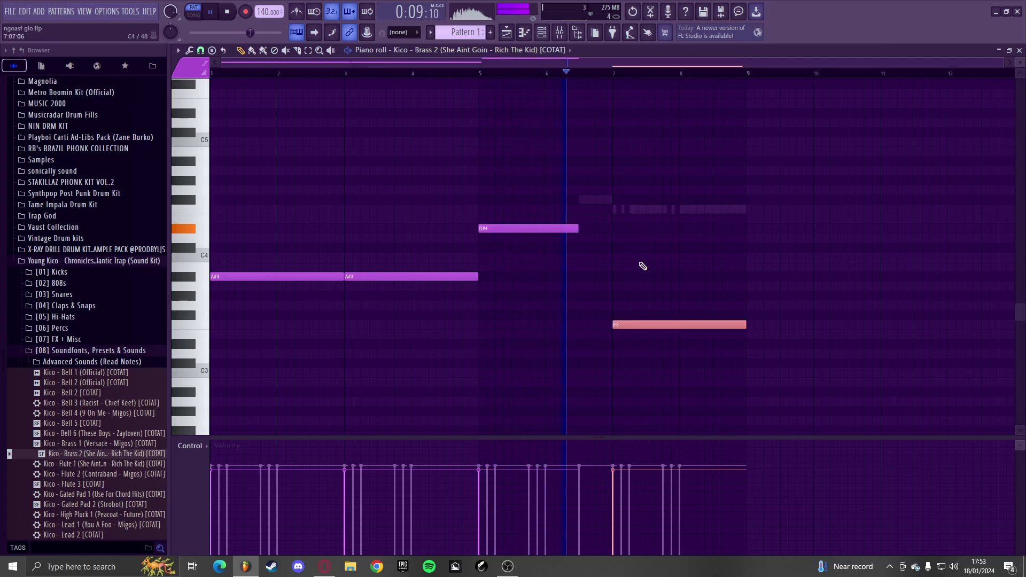
key("F6")
key("F6")
key("space")
- Switch to the Kico - Brass 1 notes and vary their velocities slightly across the whole pattern
left_click(446, 49)
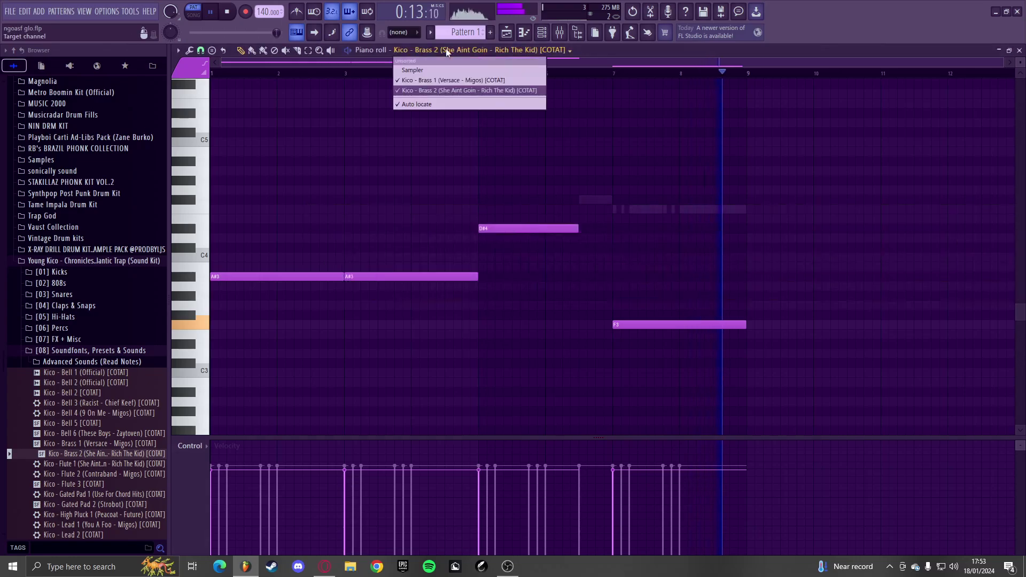
left_click(434, 86)
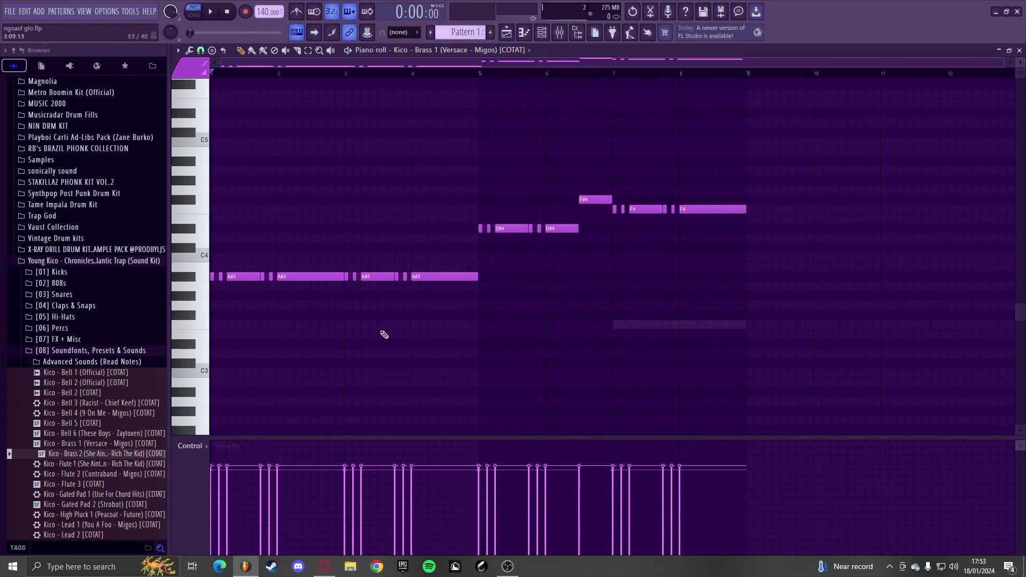
key("ctrl+a")
key("alt+r")
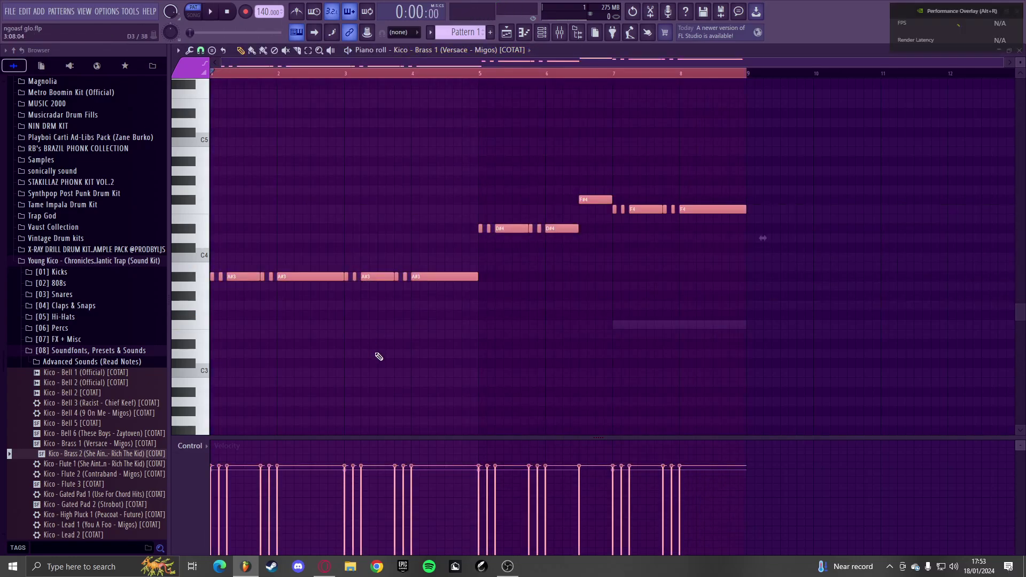
key("alt+r")
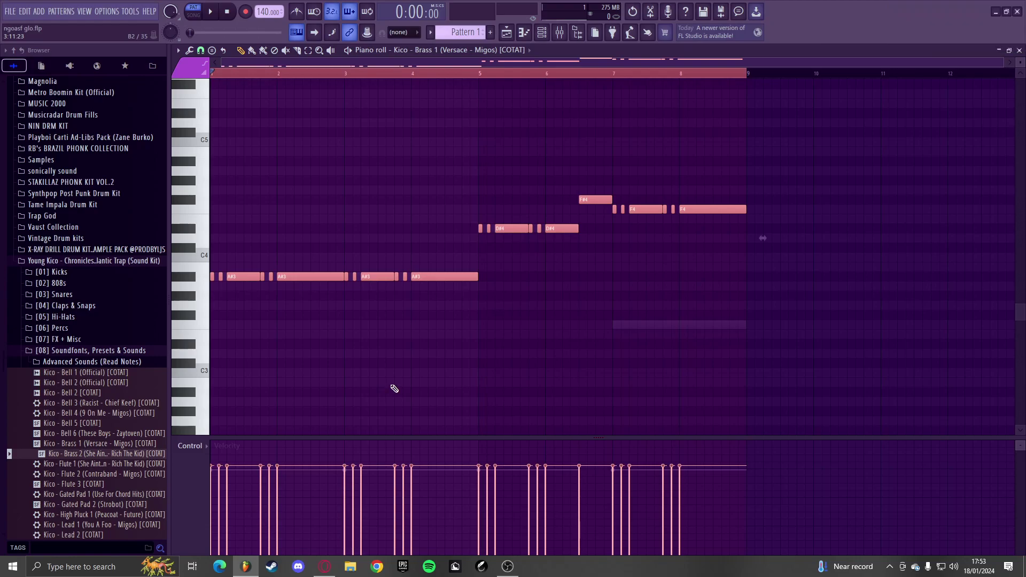
key("ctrl+d")
key("space")
mouse_move(679, 469)
left_mouse_down()
mouse_move(464, 472)
mouse_move(231, 460)
mouse_move(215, 471)
mouse_move(404, 462)
mouse_move(680, 470)
left_mouse_up()
left_click(202, 446)
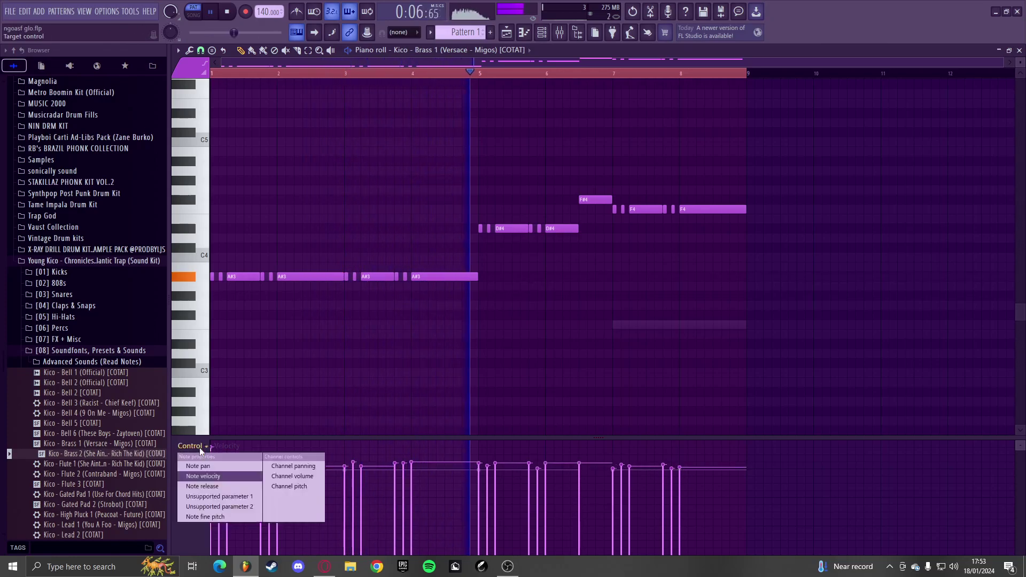
left_click(307, 401)
key("ctrl+z")
- Vary the Kico - Brass 2 note velocities slightly and extend its D#4 note to the end of bar 6
left_click(422, 49)
left_click(437, 91)
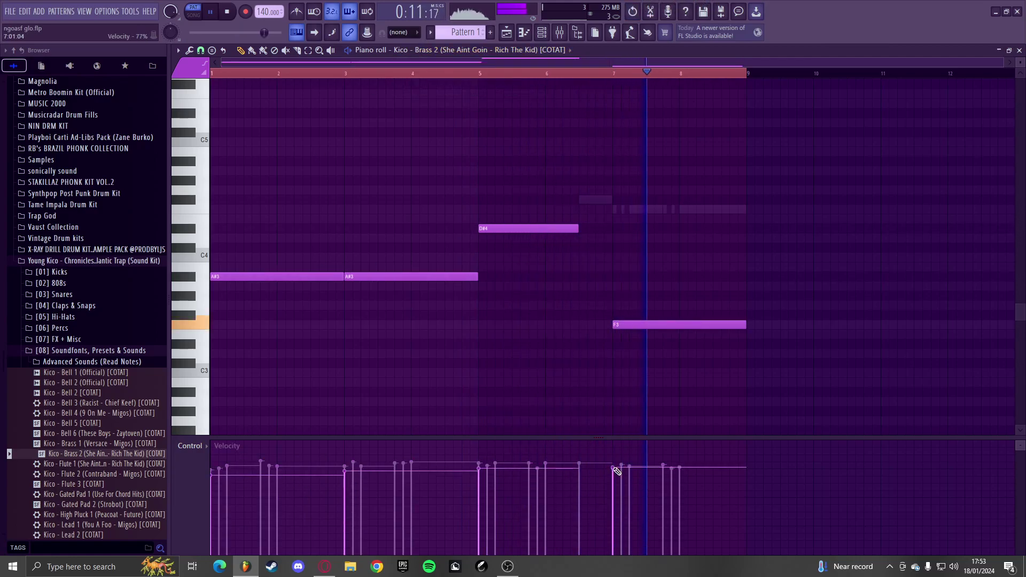
left_click_drag(578, 228, 609, 242)
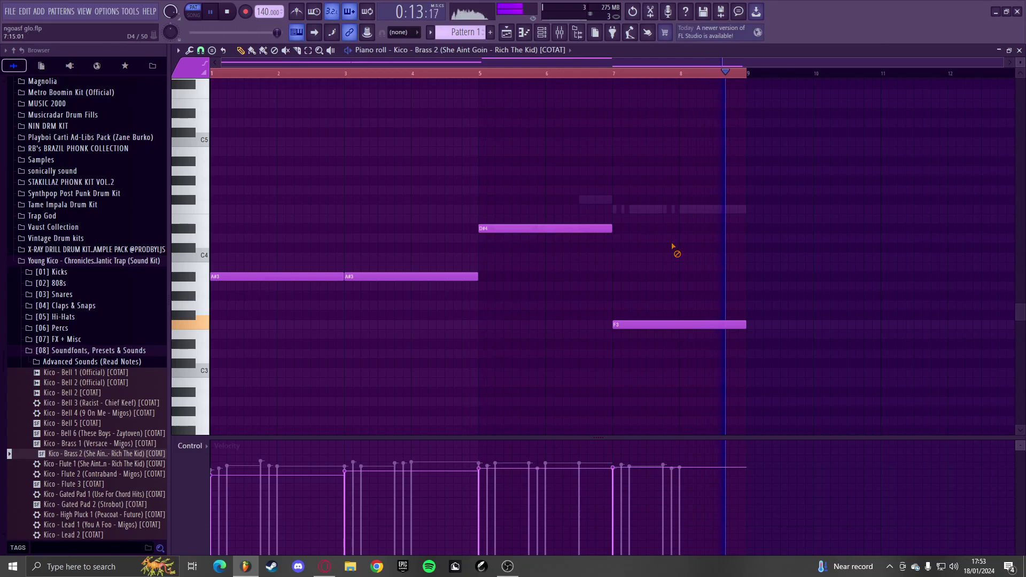
left_click(70, 362)
key("space")
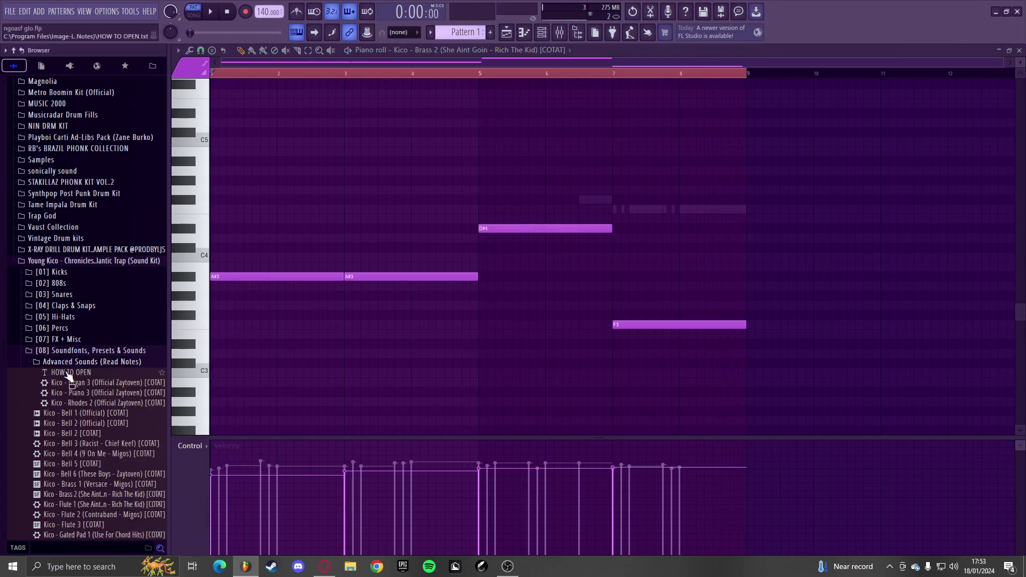
left_click(76, 351)
scroll(74, 310, "up", 6)
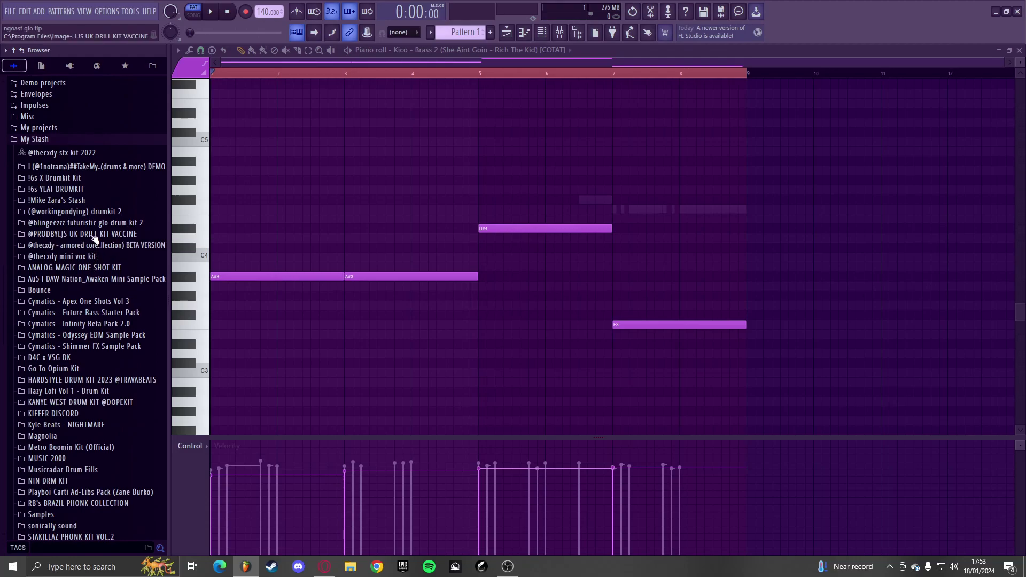
left_click(94, 224)
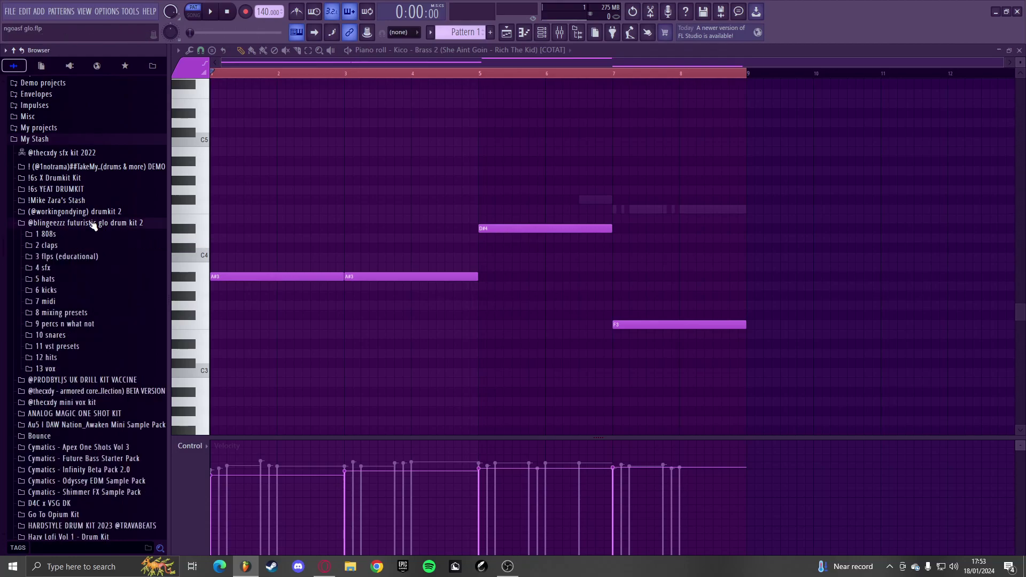
left_click(62, 357)
left_click(62, 358)
left_click(541, 32)
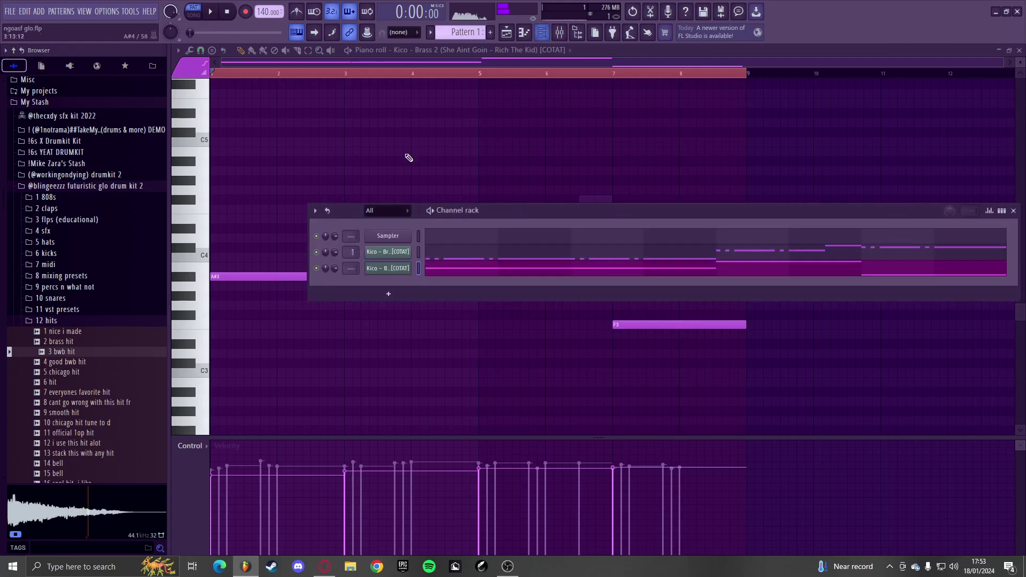
- Audition the hit and bell samples in the 12 hits folder to choose a sound for the beat
left_click(91, 363)
left_click(86, 373)
left_click(86, 383)
left_click(86, 393)
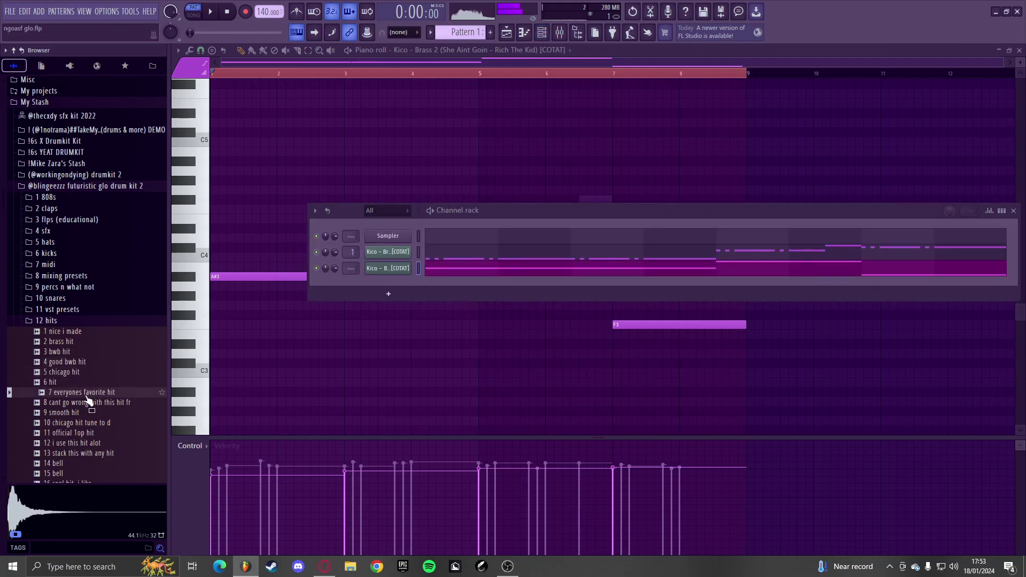
key("Down")
key("Down")
key("Down")
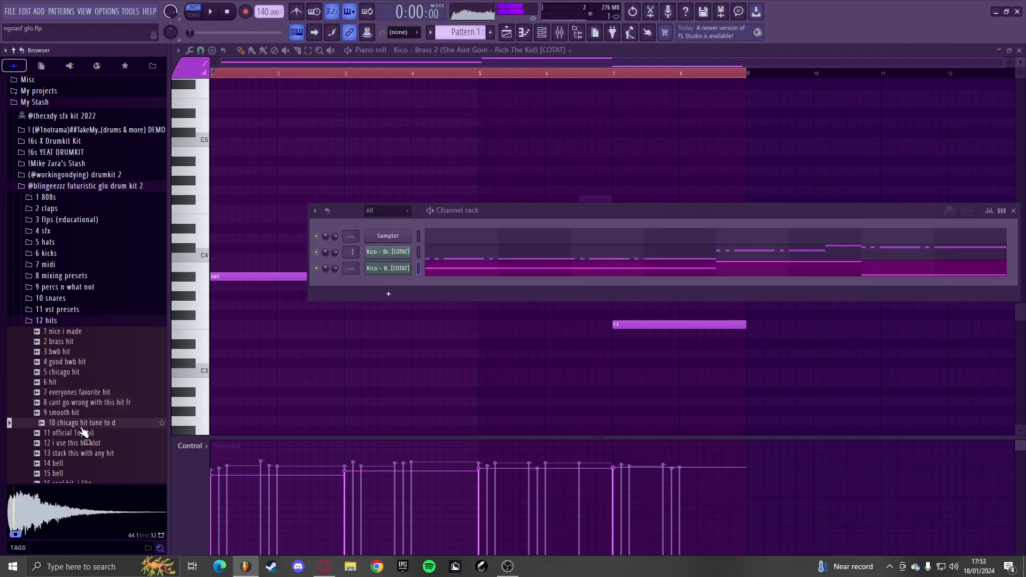
scroll(89, 372, "down", 4)
left_click(85, 363)
left_click(71, 383)
left_click(67, 393)
left_click(67, 404)
left_click(69, 414)
left_click(62, 342)
left_click(63, 352)
key("Down")
key("Down")
key("Down")
key("Down")
key("Down")
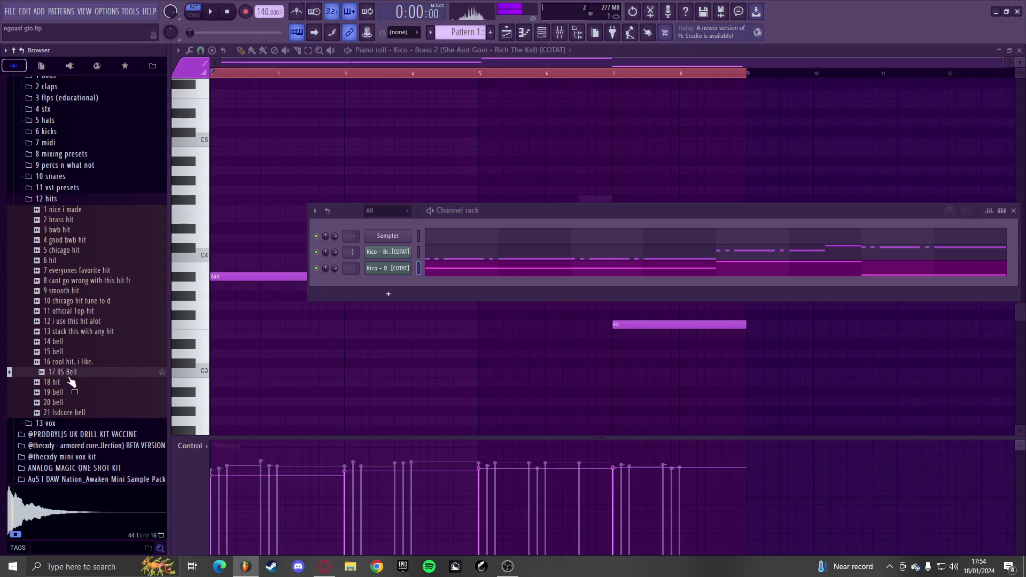
- Add the 21 lsdcore bell sample as a new channel and start pattern playback
key("Down")
left_click_drag(72, 417, 354, 292)
key("space")
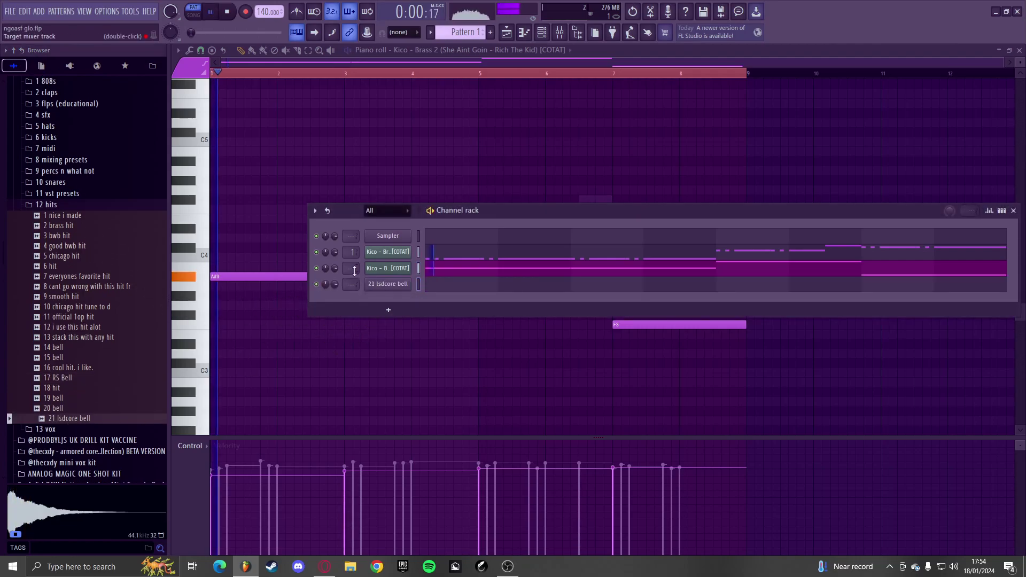
- Enable the 21 lsdcore bell's volume envelope with attack, hold, decay and release at minimum and sustain at 100%
left_click(386, 284)
left_click(278, 181)
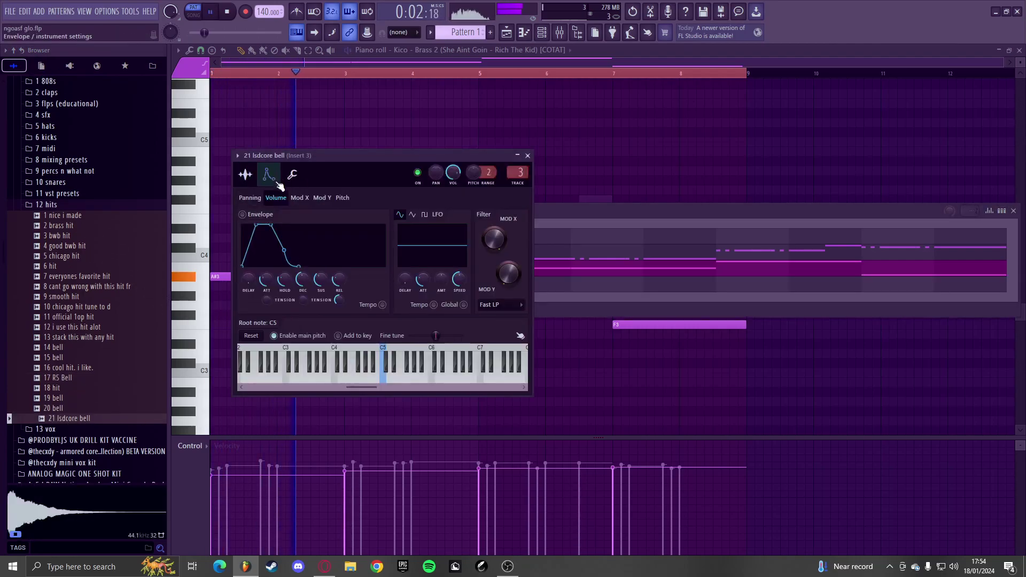
left_click_drag(267, 279, 266, 320)
left_click_drag(285, 279, 284, 320)
left_click_drag(322, 279, 339, 325)
- In the 21 lsdcore bell piano roll, place two-bar F#4 notes at bars 1 and 3
left_click(488, 51)
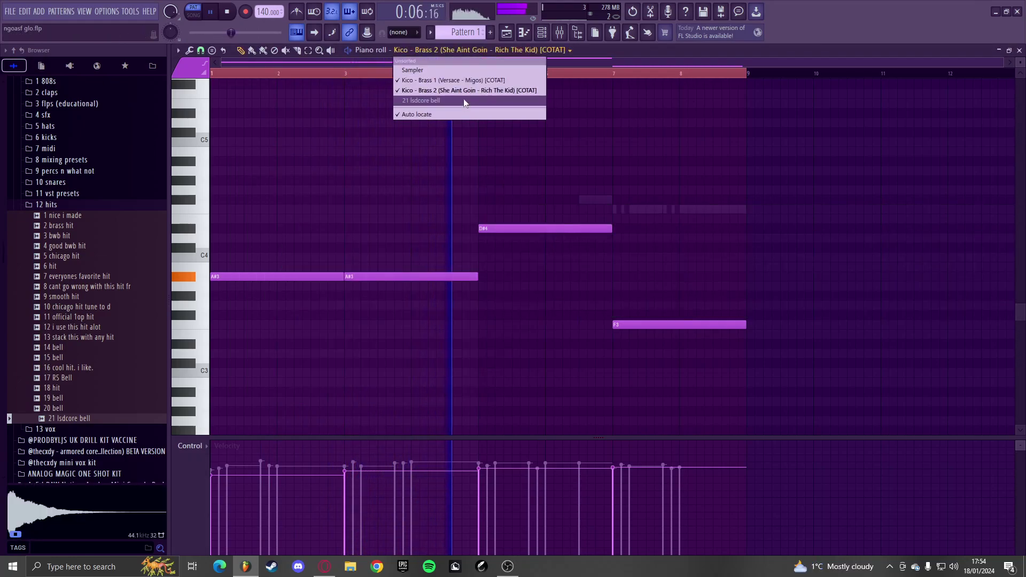
left_click(463, 100)
key("space")
left_click_drag(229, 277, 140, 203)
key("space")
key("space")
key("ctrl+Up")
key("space")
key("ctrl+Down")
scroll(299, 235, "up", 2)
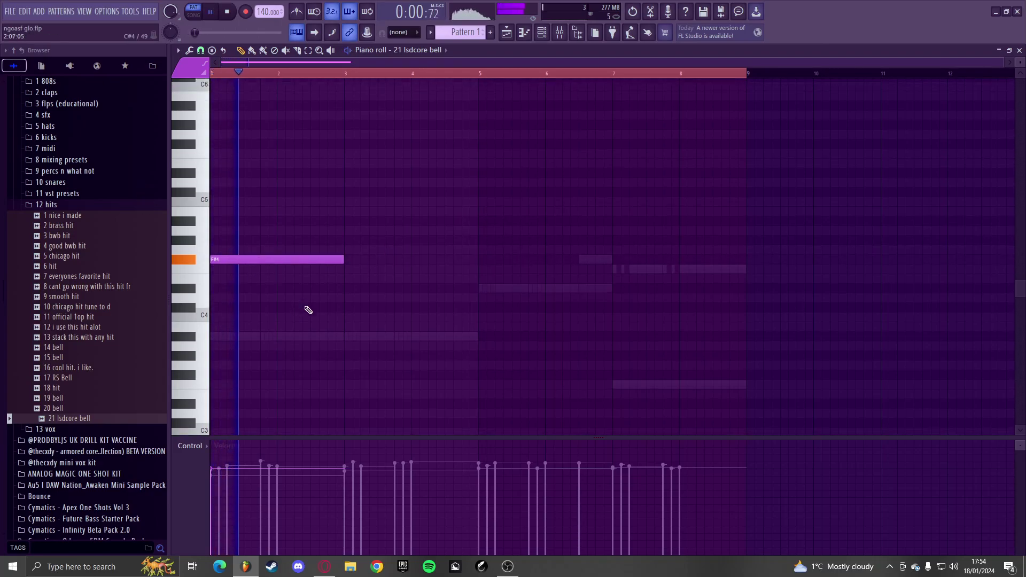
left_click(348, 266)
- Add a short C#5 note before bar 5 and a two-bar B4 note at bar 5, trimming the second F#4 to the C#5
scroll(506, 301, "up", 1)
scroll(506, 301, "up", 1)
key("space")
left_click_drag(419, 170, 418, 206)
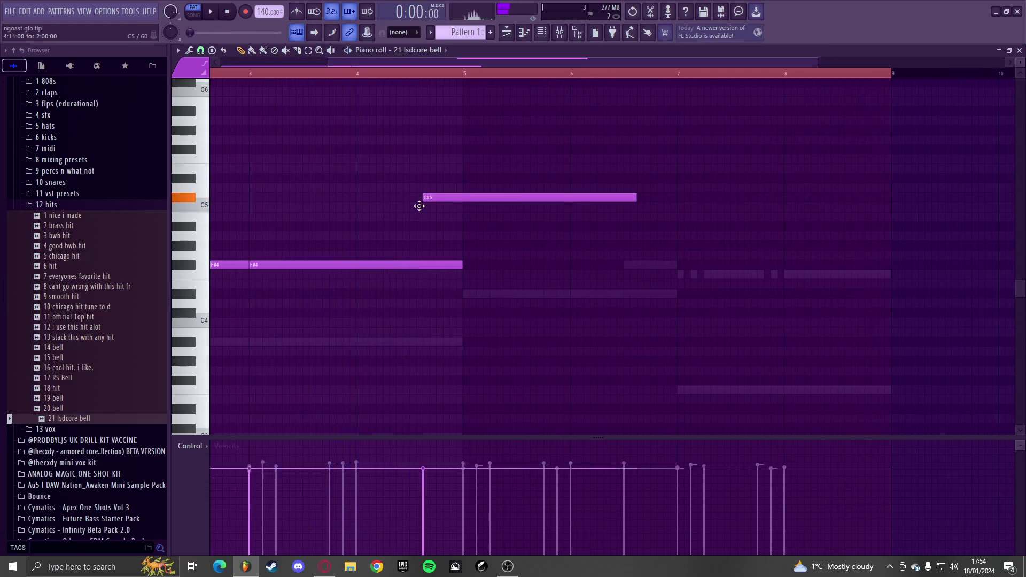
left_click(464, 217)
key("space")
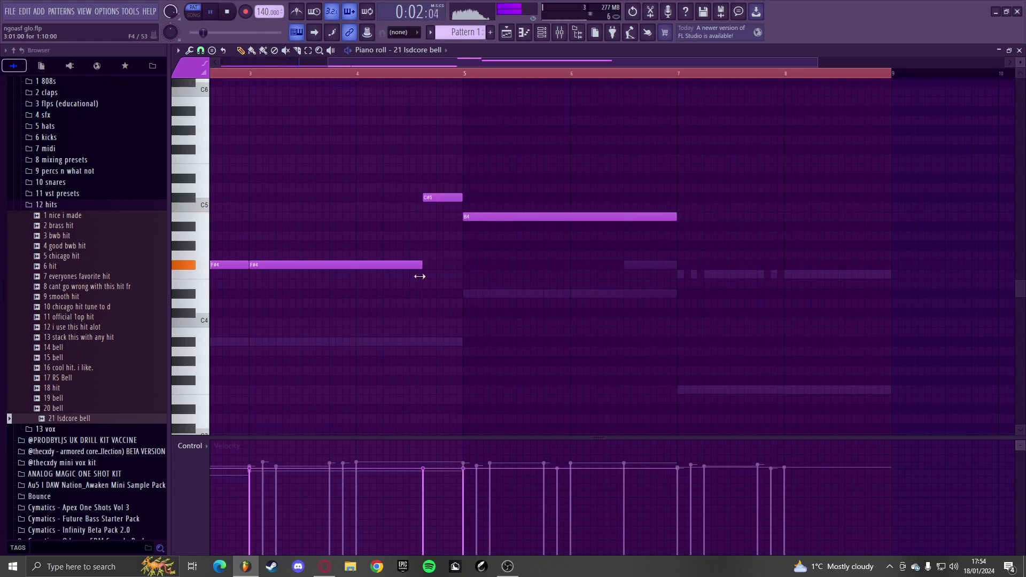
- Increase the release time in the 21 lsdcore bell's volume envelope
left_click(543, 32)
left_click(389, 273)
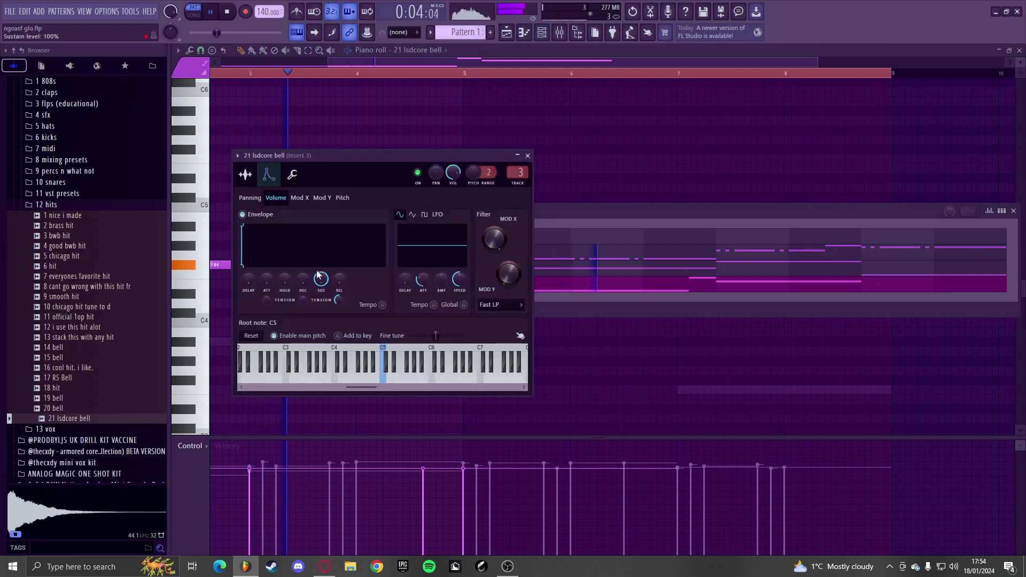
left_click_drag(343, 284, 342, 263)
right_click(603, 142)
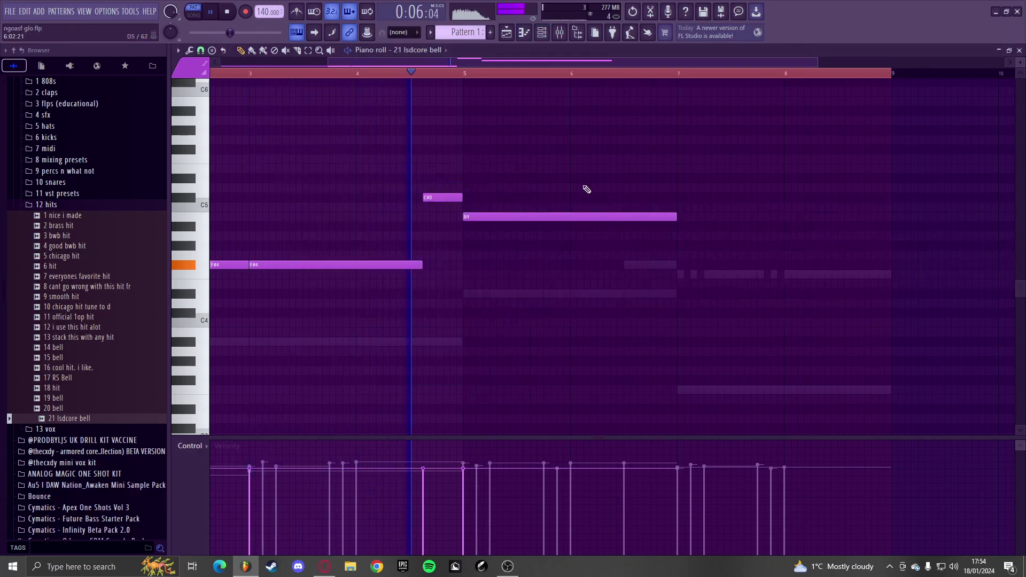
- Extend the bell's short C#5 note slightly past bar 5 and add a two-bar C#5 note at bar 7
scroll(472, 215, "down", 2)
left_click_drag(438, 199, 454, 203)
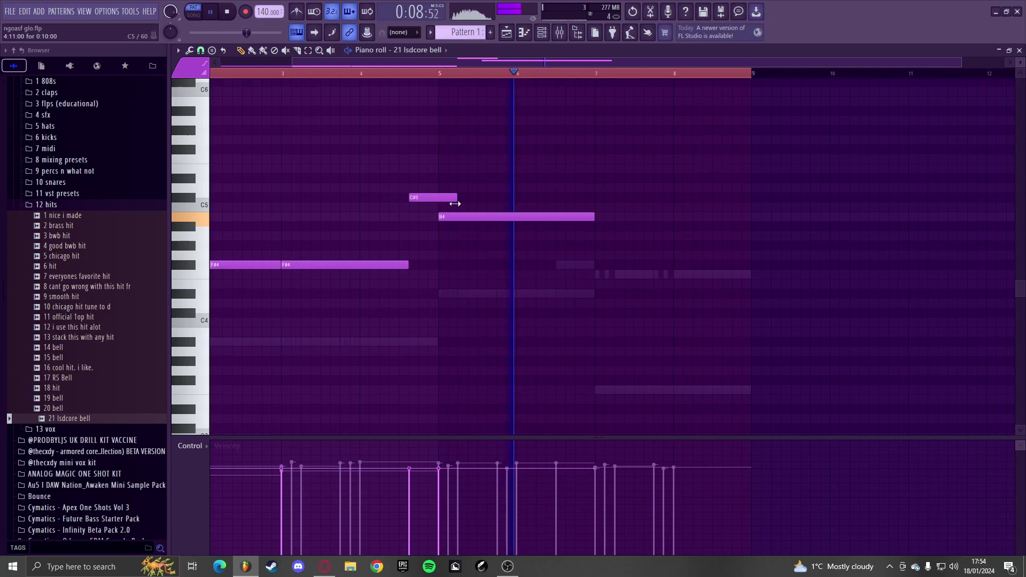
left_click(600, 197)
scroll(513, 211, "down", 1)
- Adjust the 21 lsdcore bell's effects on its mixer track
left_click(540, 32)
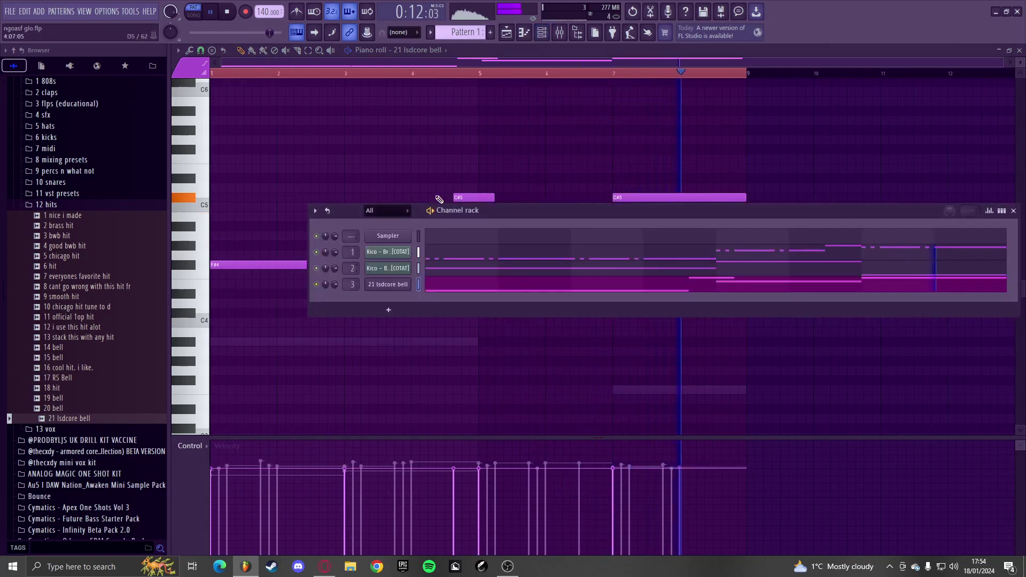
left_click(559, 32)
left_click(943, 85)
left_click(676, 152)
left_click(410, 101)
left_click(420, 108)
right_click(299, 223)
right_click(294, 224)
right_click(294, 224)
left_click(560, 32)
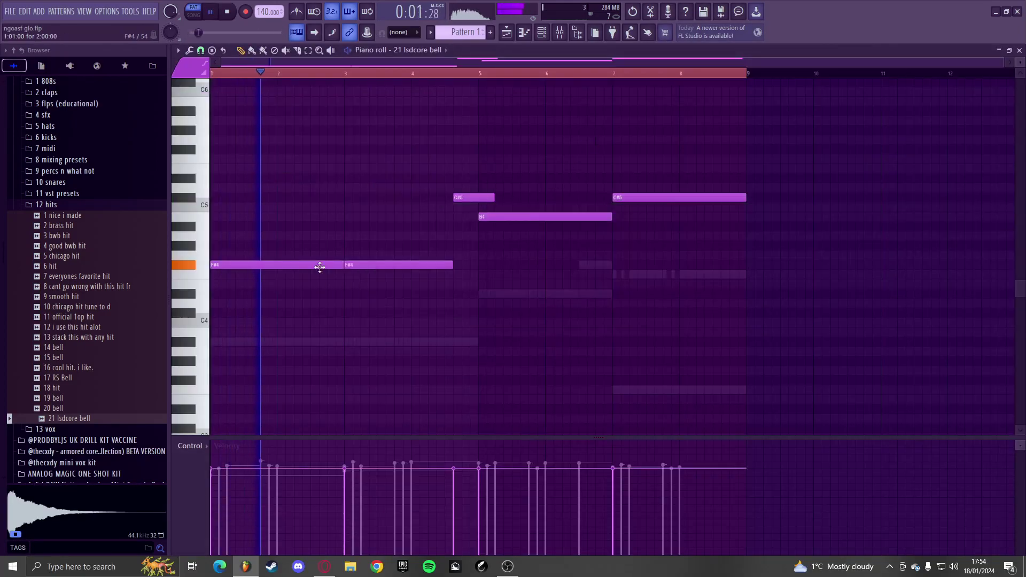
- Audition the hit samples in the 12 hits folder to choose another sound for the beat
left_click(72, 296)
key("space")
left_click(76, 307)
left_click(78, 246)
left_click(76, 236)
left_click(77, 225)
left_click(79, 236)
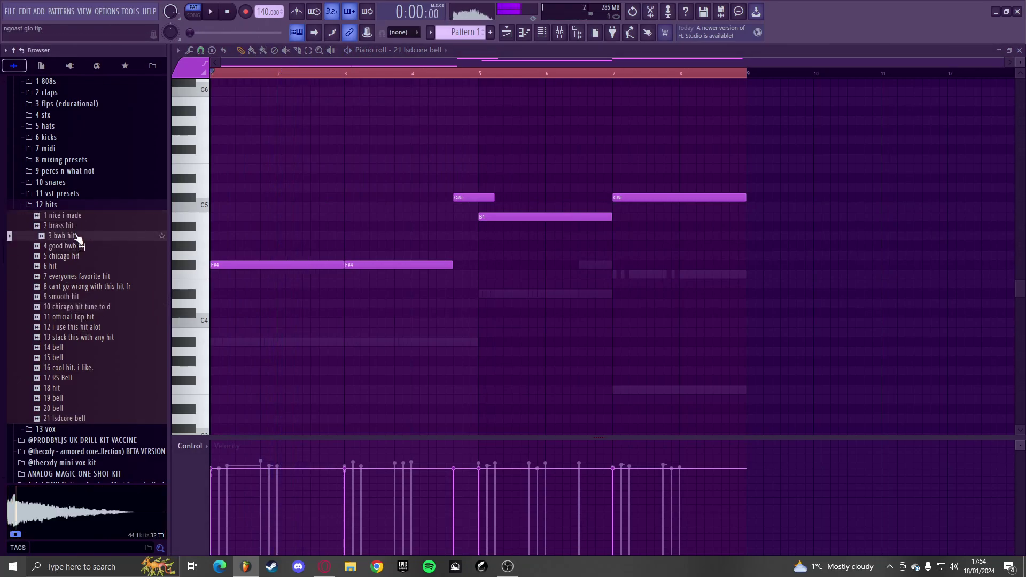
left_click(80, 296)
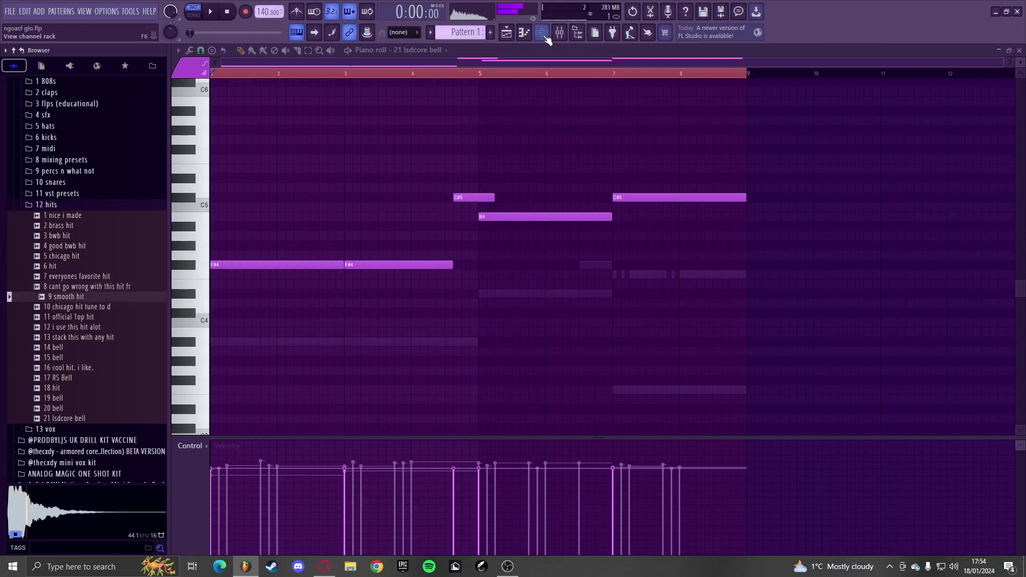
key("F6")
left_click(99, 287)
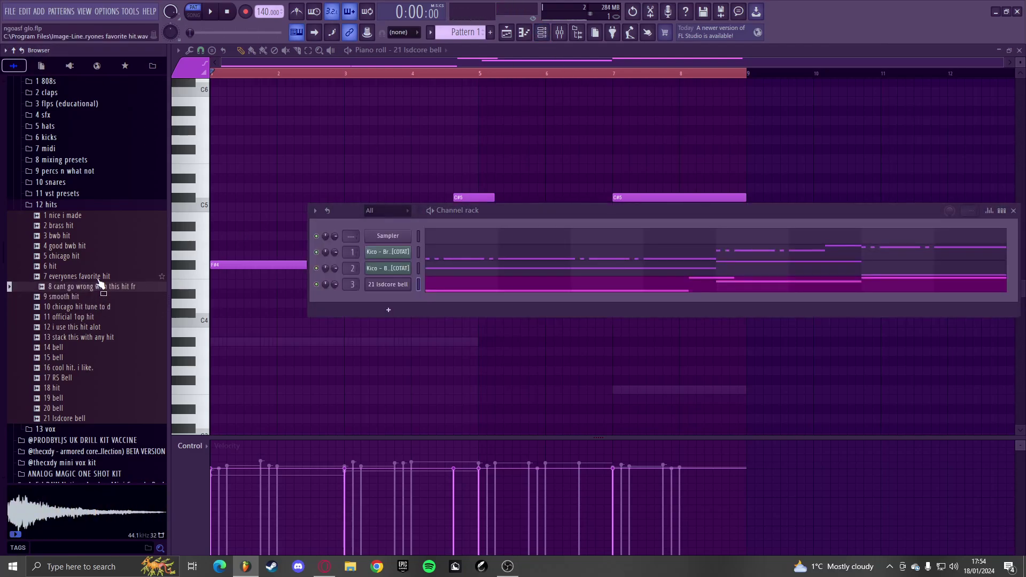
left_click(95, 348)
left_click(91, 338)
left_click(94, 329)
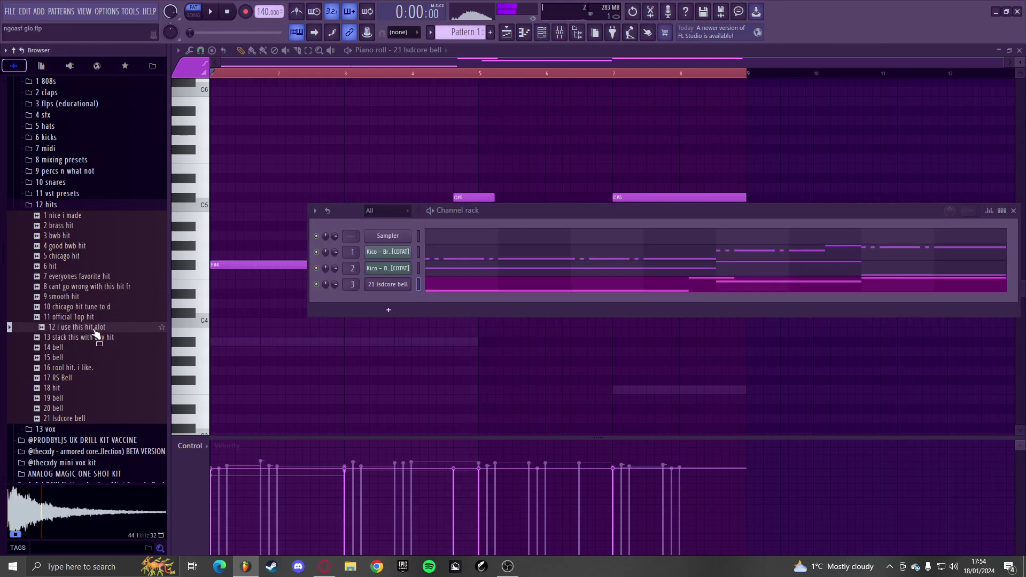
left_click(98, 338)
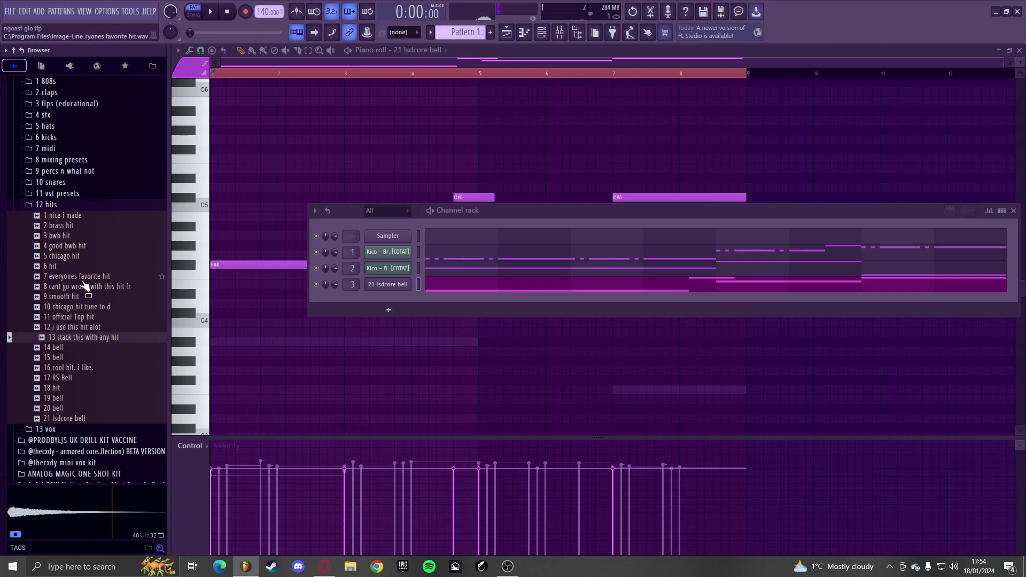
left_click(70, 216)
left_click(78, 227)
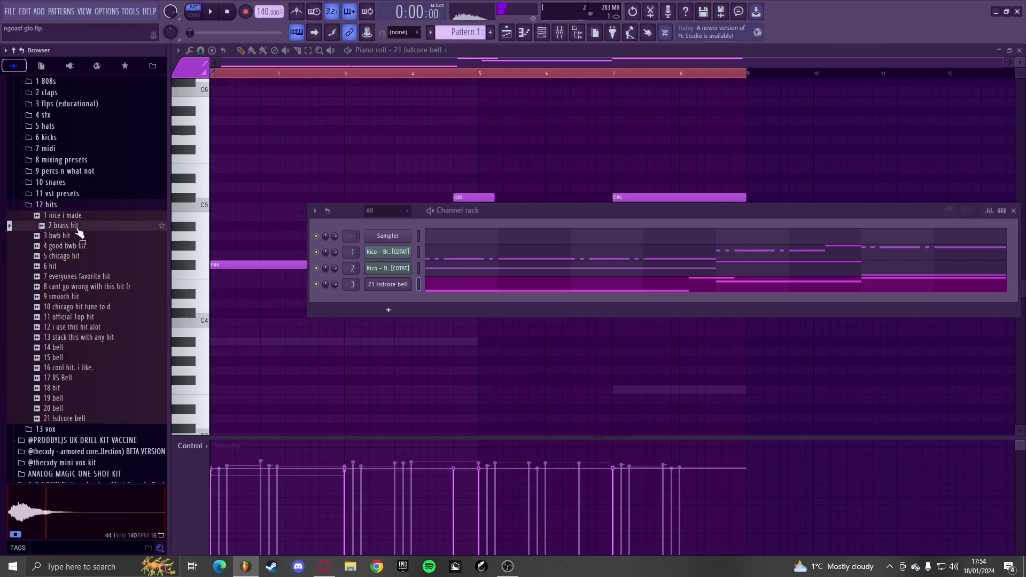
left_click(80, 236)
left_click(83, 247)
left_click(86, 258)
left_click(81, 268)
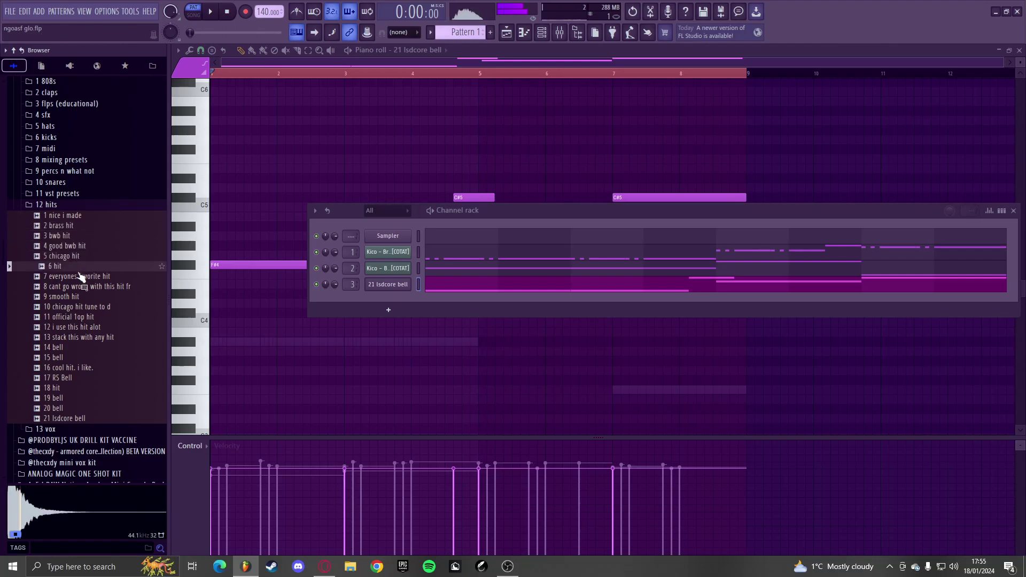
left_click(81, 278)
- Add the 2 brass hit sample as a new channel routed to mixer track 4 and start pattern playback
left_click(81, 228)
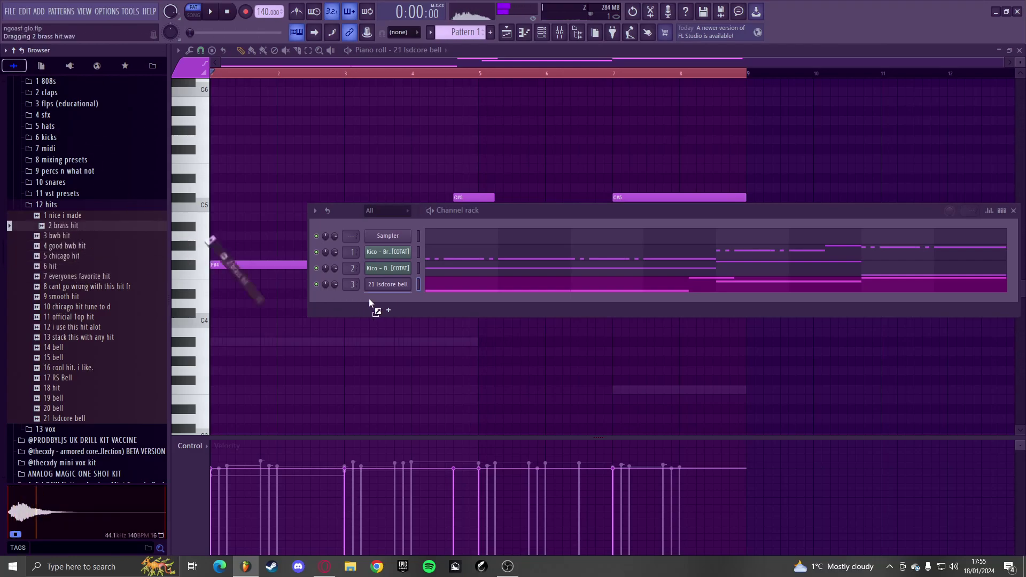
left_click_drag(364, 299, 363, 301)
key("space")
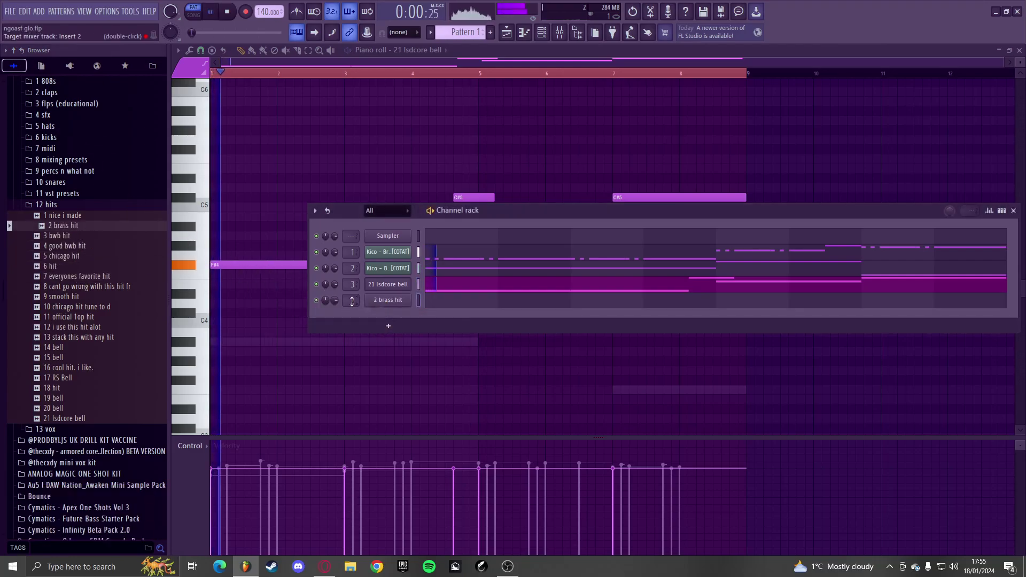
- Open the 2 brass hit channel's piano roll and place a two-bar C5 note at bar 1
left_click(433, 49)
left_click(423, 100)
left_click(428, 50)
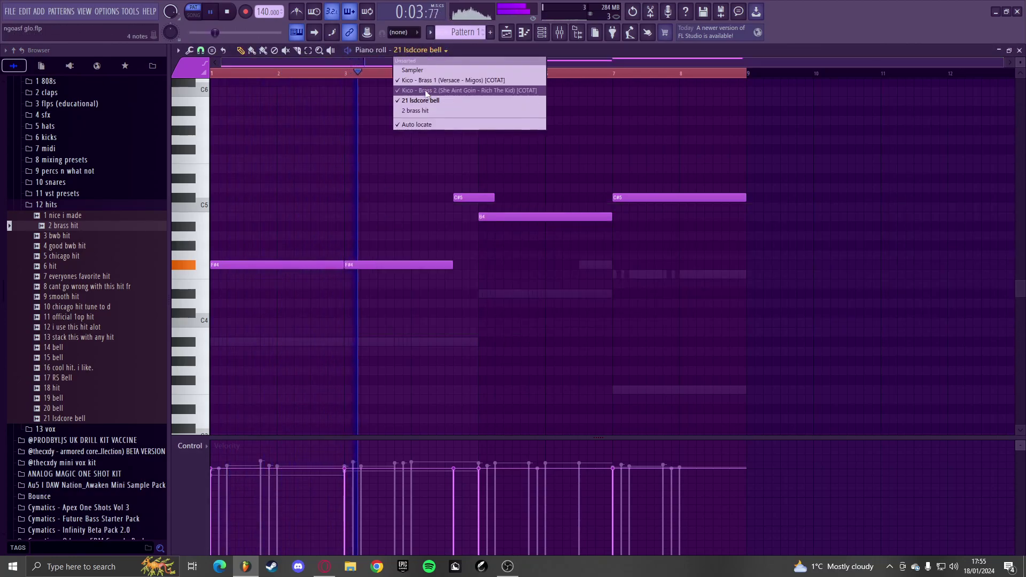
left_click(419, 110)
key("space")
left_click_drag(246, 210, 245, 208)
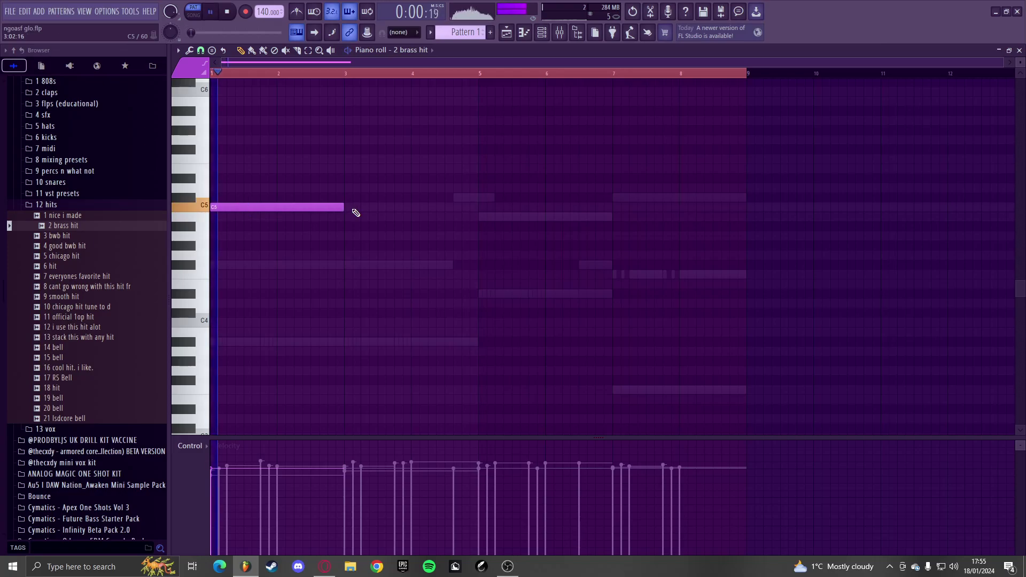
left_click(540, 34)
left_click(368, 275)
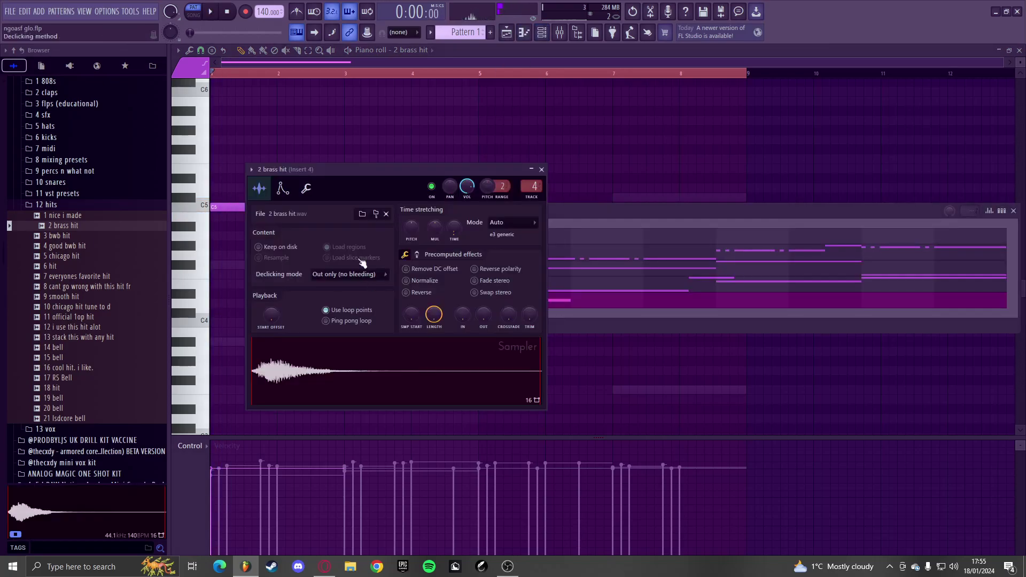
left_click(542, 169)
- Shorten the 2 brass hit note to a quarter of a bar and move it to A#4
left_click_drag(309, 206, 232, 235)
key("space")
key("space")
scroll(216, 236, "up", 3)
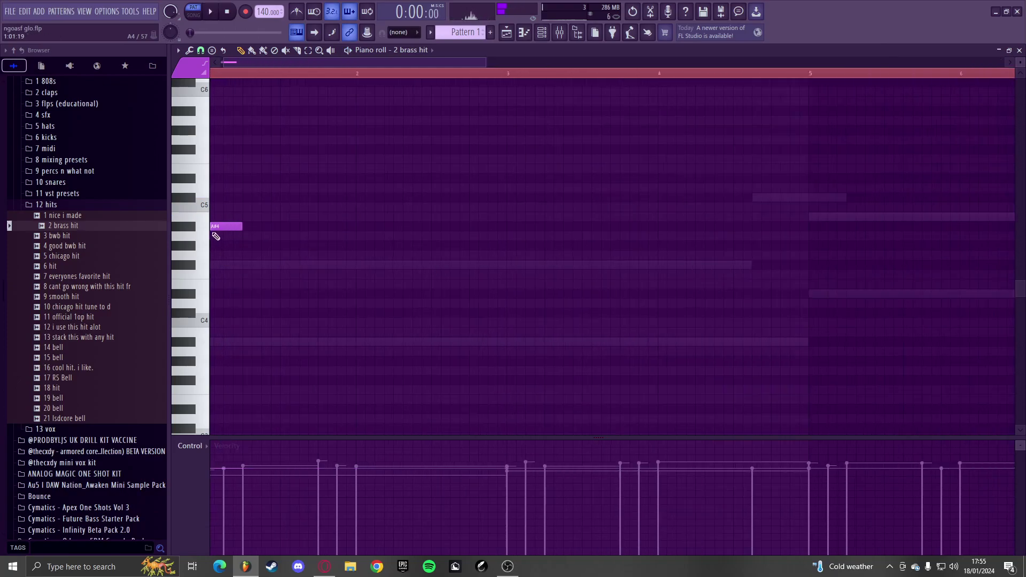
- Stack C#6 and F5 notes of the same length above the A#4 note to form a chord, and play it
left_click_drag(223, 142, 157, 134)
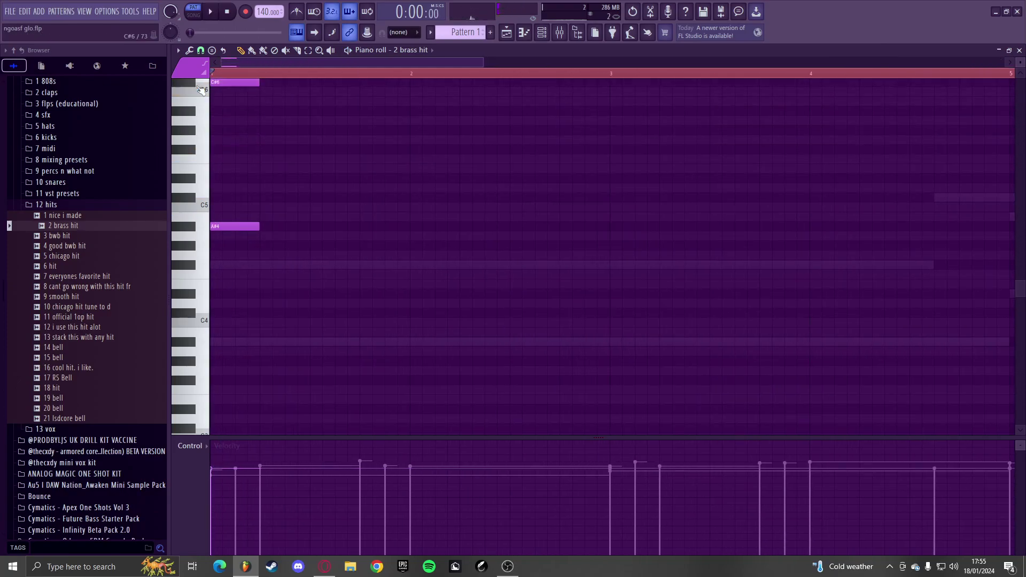
scroll(251, 182, "up", 1)
key("space")
key("space")
key("space")
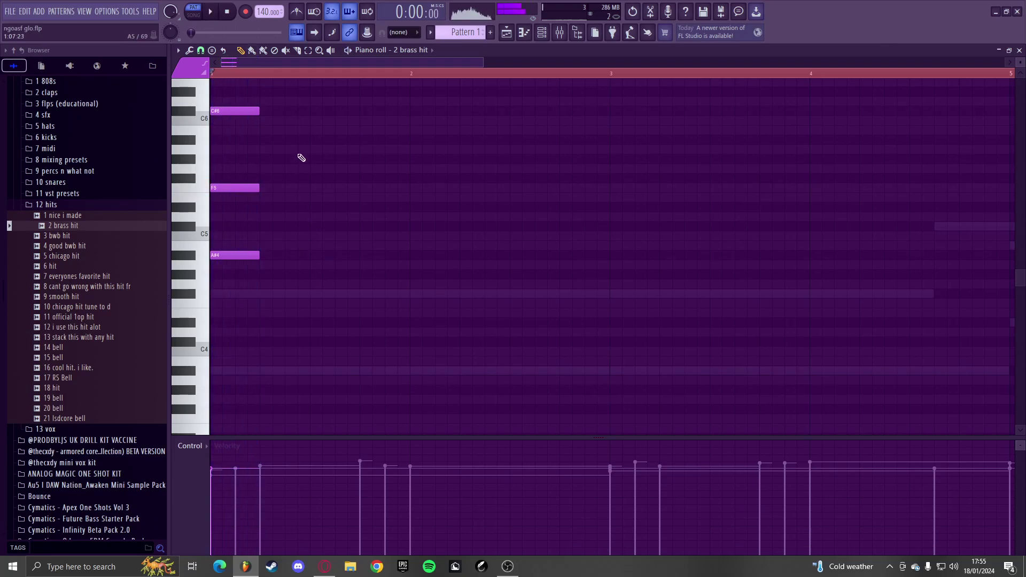
key("space")
- Halve the first chord's length and copy it directly after itself as a G#4, F5 and C6 chord
key("ctrl+a")
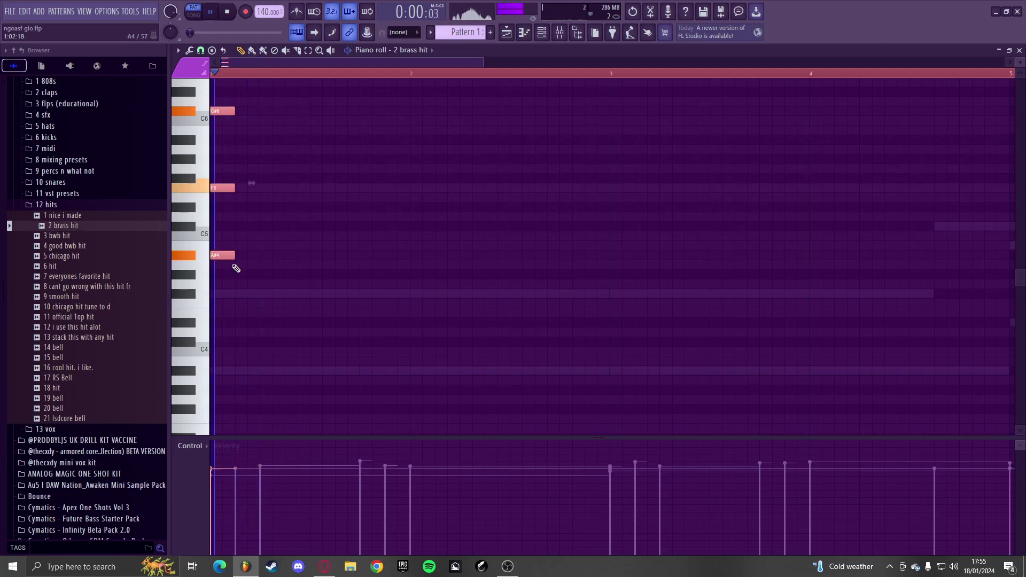
left_click_drag(239, 254, 251, 265)
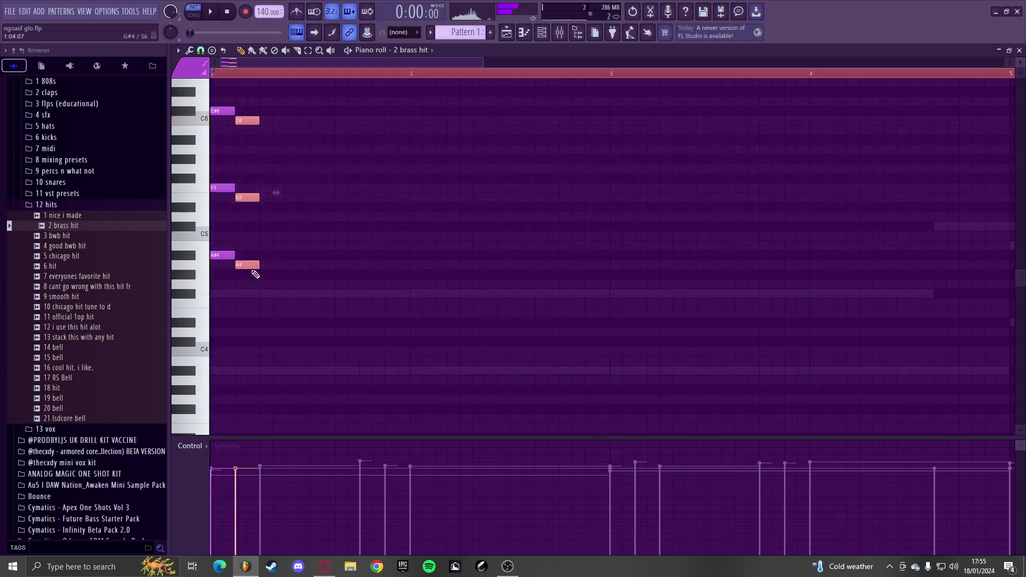
left_click_drag(249, 187, 249, 187)
left_click(250, 122)
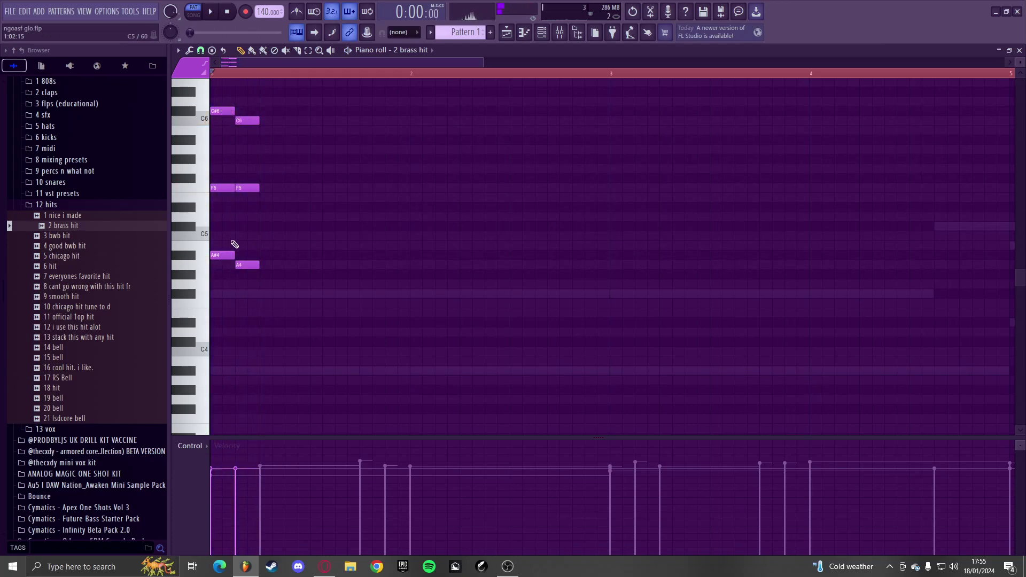
left_click_drag(245, 266, 246, 275)
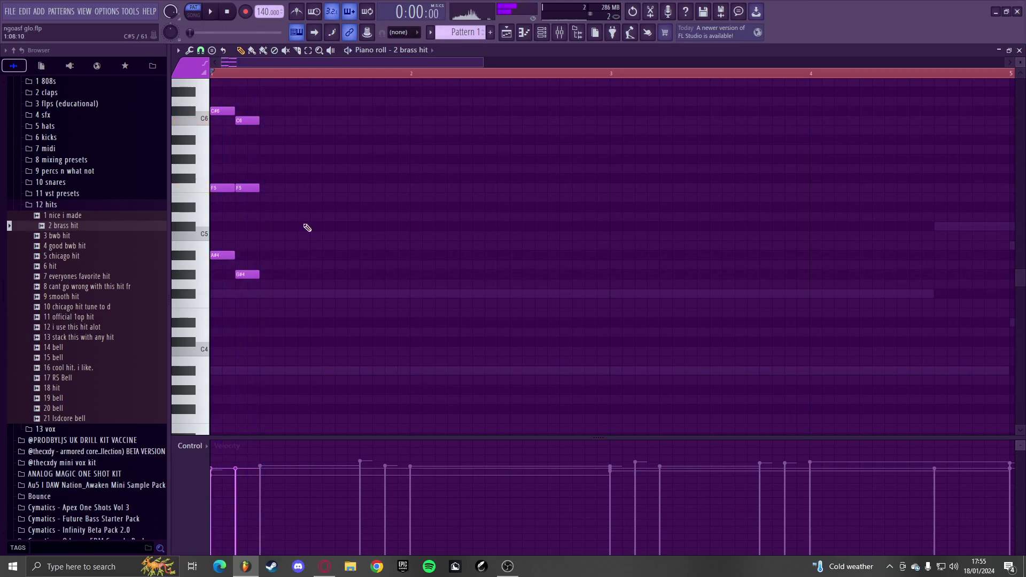
key("space")
- Add a longer third chord of A#4, F5 and C#6 right after the second and play the phrase
right_click(294, 121)
right_click(298, 189)
right_click(300, 275)
key("space")
key("space")
key("space")
left_click_drag(296, 275, 276, 96)
left_click_drag(283, 112, 367, 316)
key("space")
left_click(399, 126, "ctrl")
key("space")
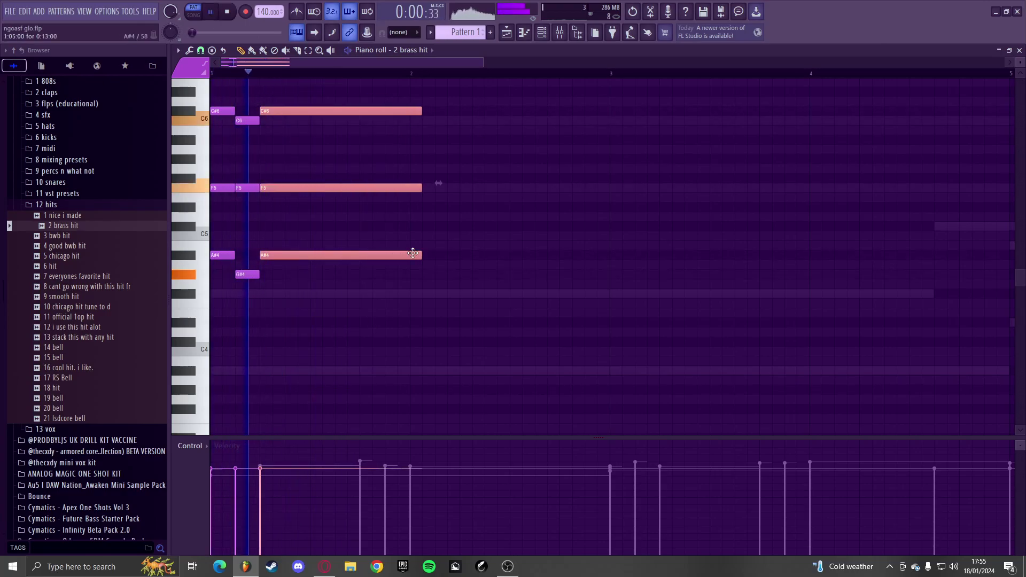
- Shorten the third chord to half a bar and duplicate the three-chord phrase directly after itself
scroll(347, 259, "down", 3)
left_click_drag(327, 262, 311, 265)
left_click(404, 309)
key("ctrl+b")
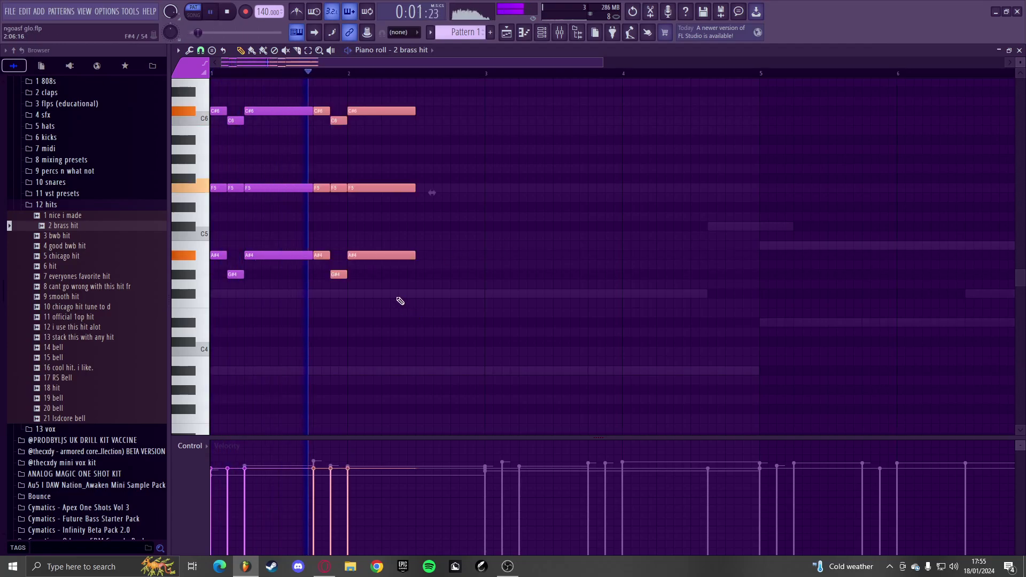
- Enable the 2 brass hit's volume envelope with attack, hold and decay at minimum, full sustain and release at 54%
key("F6")
left_click(382, 306)
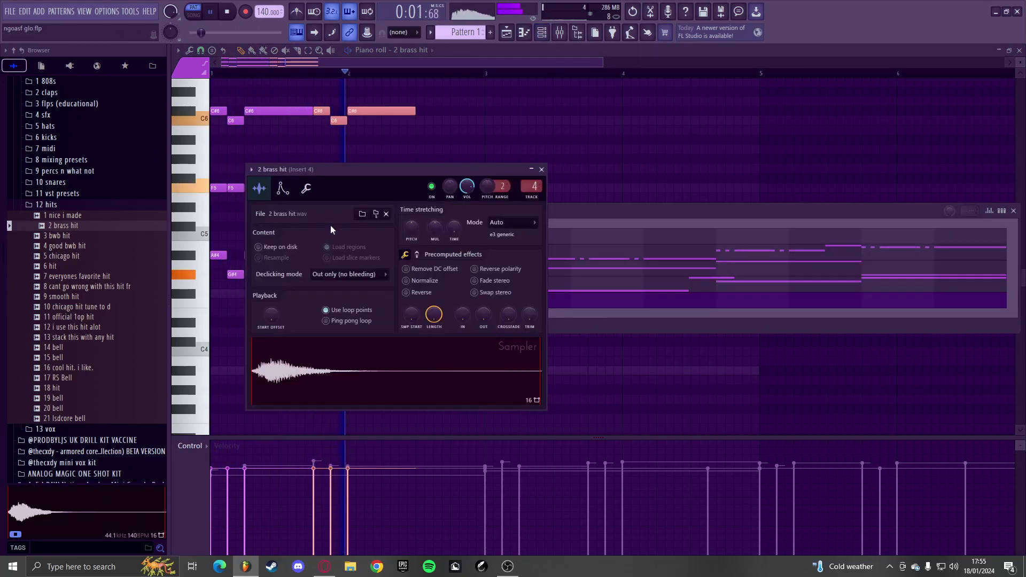
left_click(306, 188)
left_click(260, 189)
key("space")
left_click(305, 190)
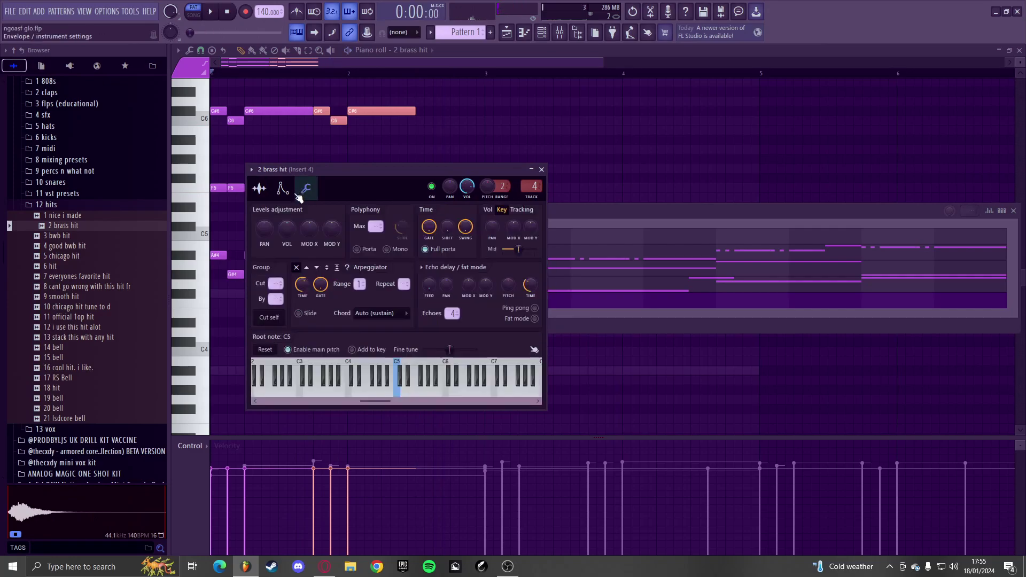
key("space")
left_click(282, 189)
key("space")
left_click_drag(280, 293, 280, 309)
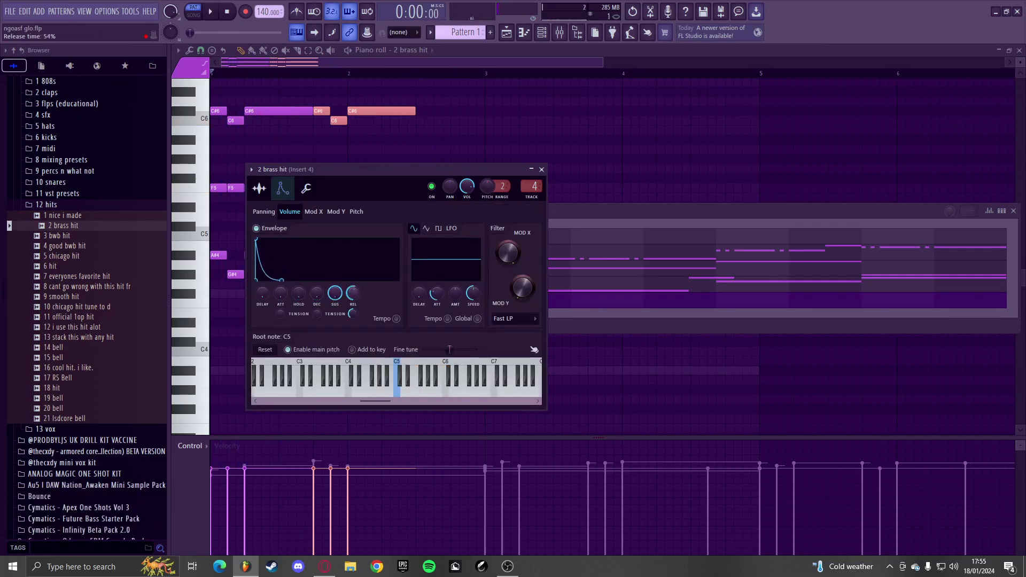
key("space")
left_click(529, 110)
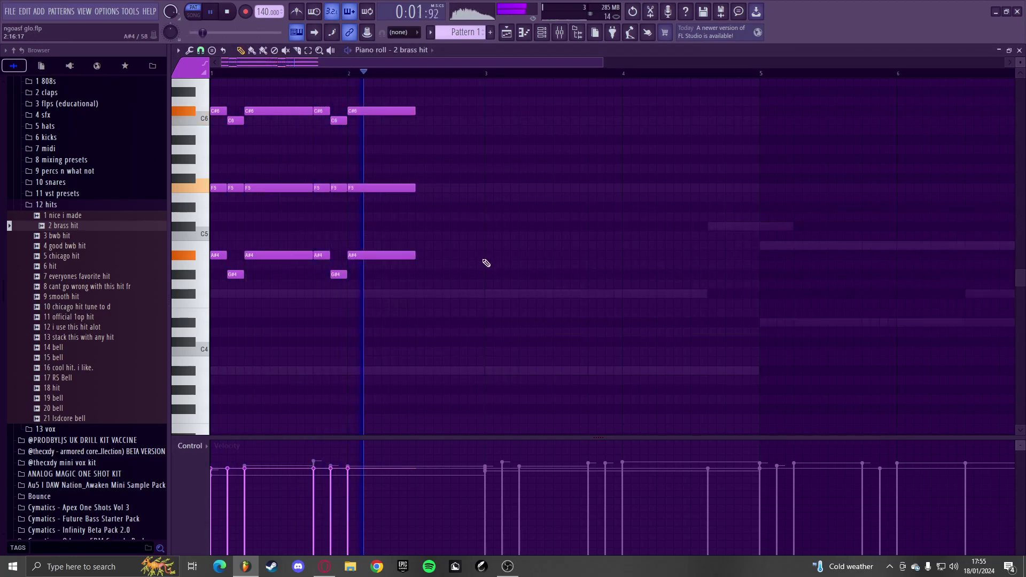
- Duplicate the 2 brass hit phrase into bars 3 and 4 and apply quick legato to all its chords
key("space")
left_click(391, 73)
key("ctrl+a")
key("ctrl+b")
left_click(364, 73)
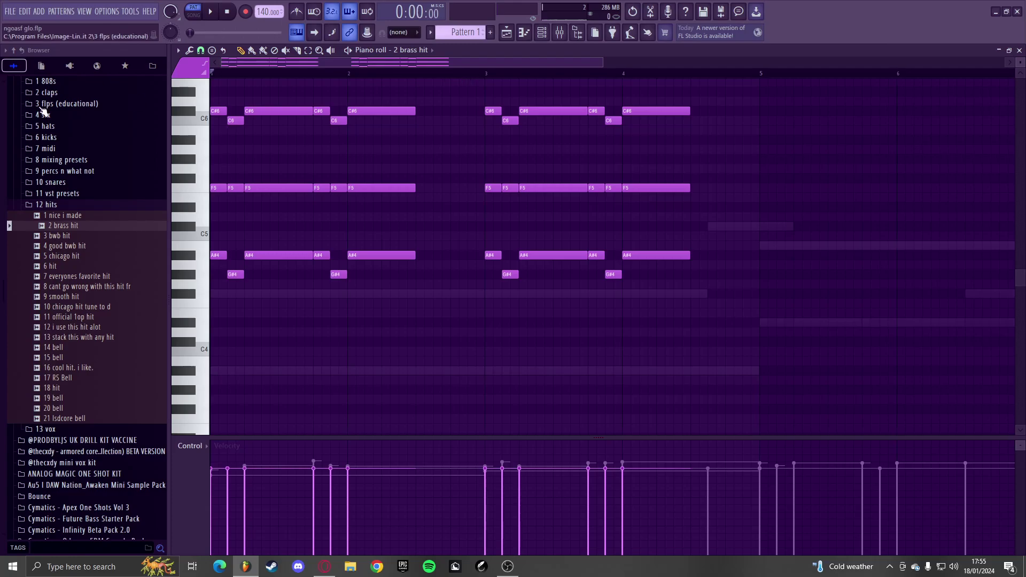
key("ctrl+l")
key("space")
scroll(403, 318, "down", 4)
key("space")
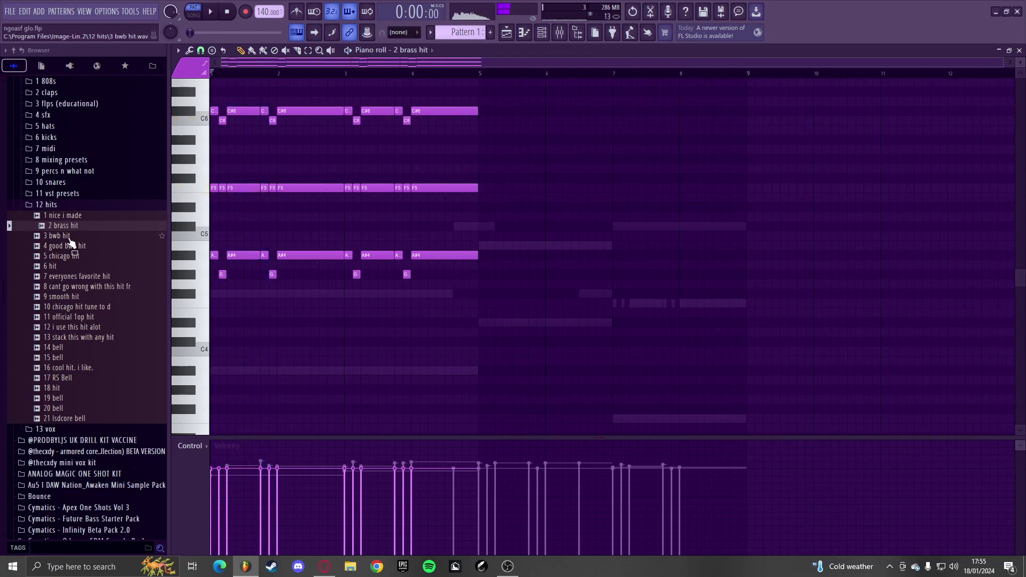
- Audition the samples in the 12 hits folder and replace the brass hit on channel 4 with 9 smooth hit
left_click(69, 245)
key("F6")
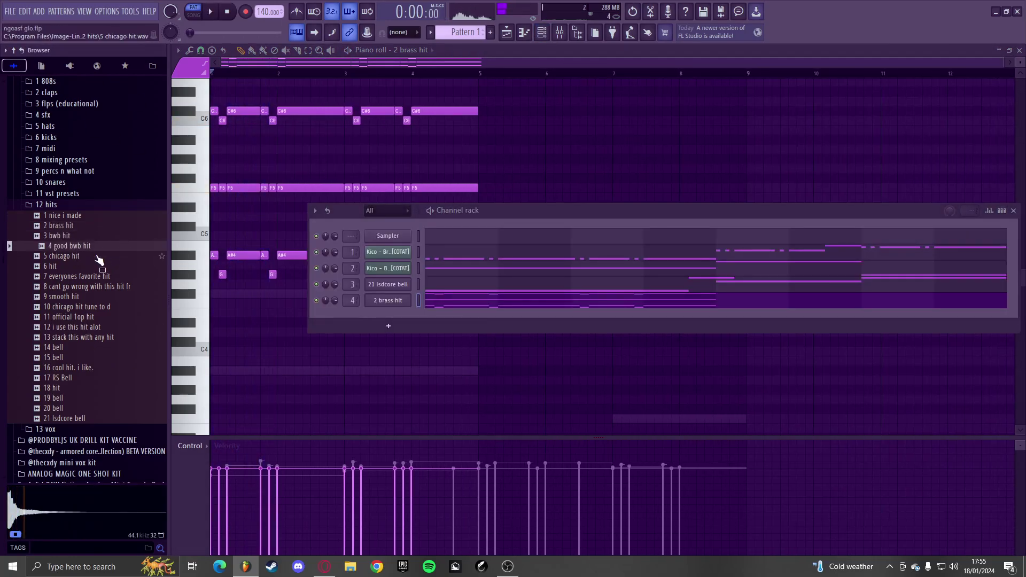
left_click(97, 255)
left_click(92, 267)
left_click(90, 283)
left_click(91, 277)
left_click(89, 287)
left_click(88, 299)
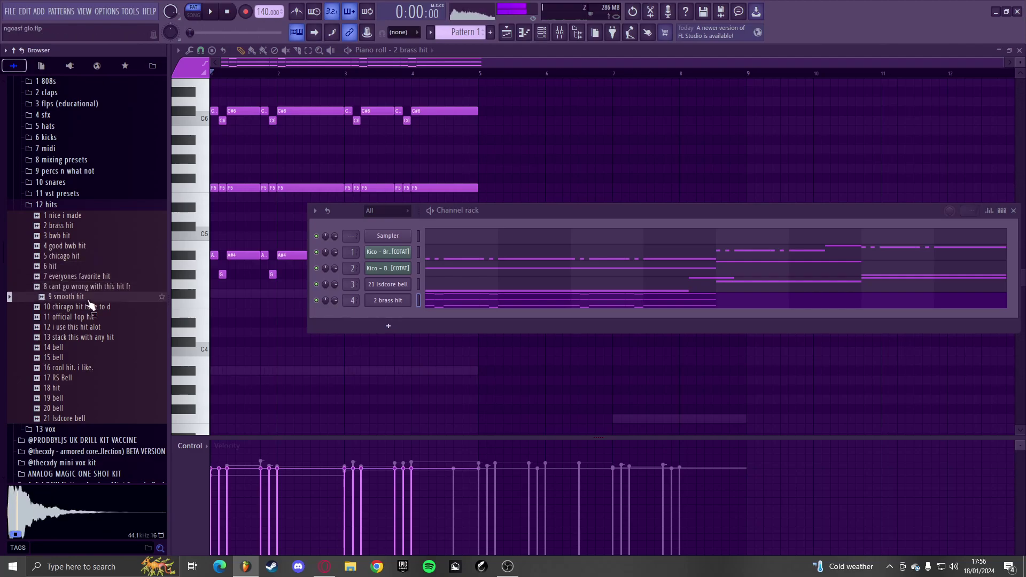
left_click_drag(392, 324, 396, 300)
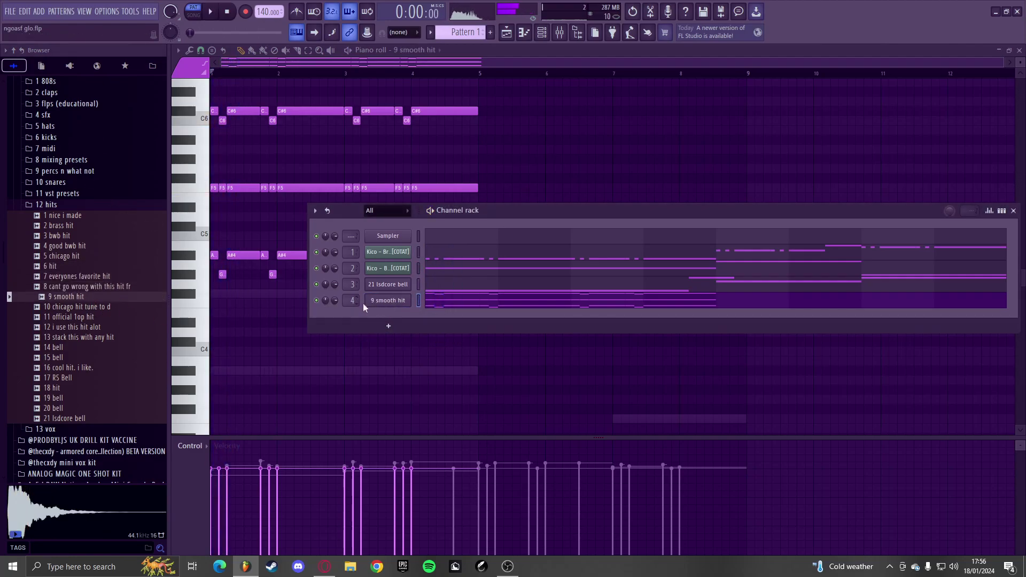
key("F6")
- Transpose all the smooth hit chords up two semitones, then down four, ending with G#4, D#5 and B5 as the main chord
left_click(219, 254)
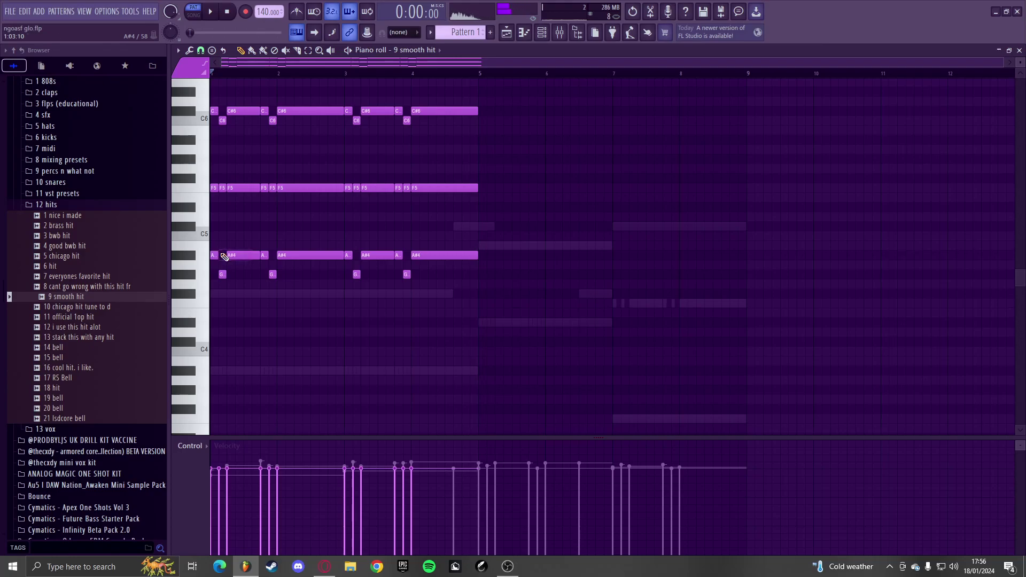
key("Up")
key("Up")
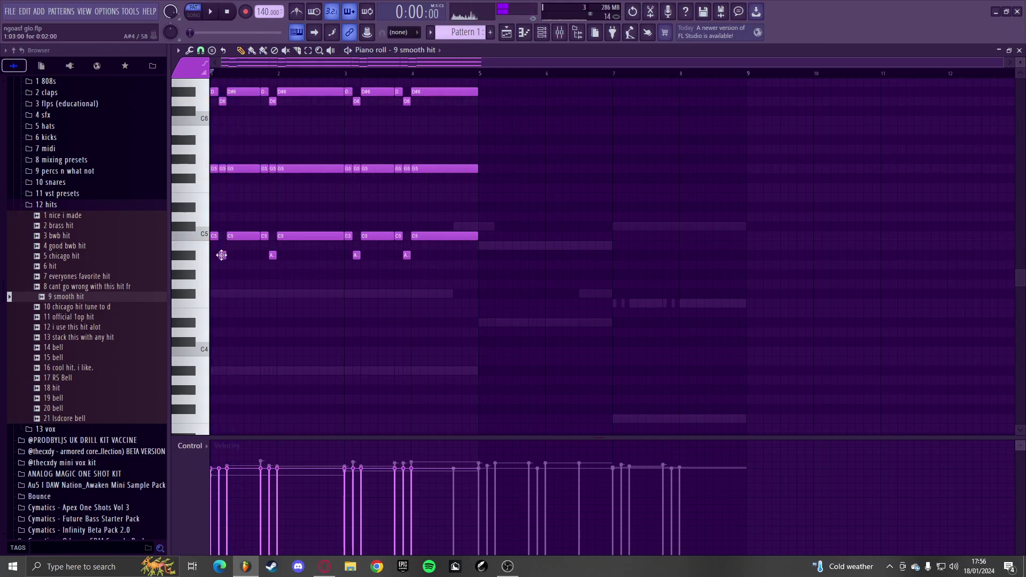
left_click_drag(227, 294, 233, 276)
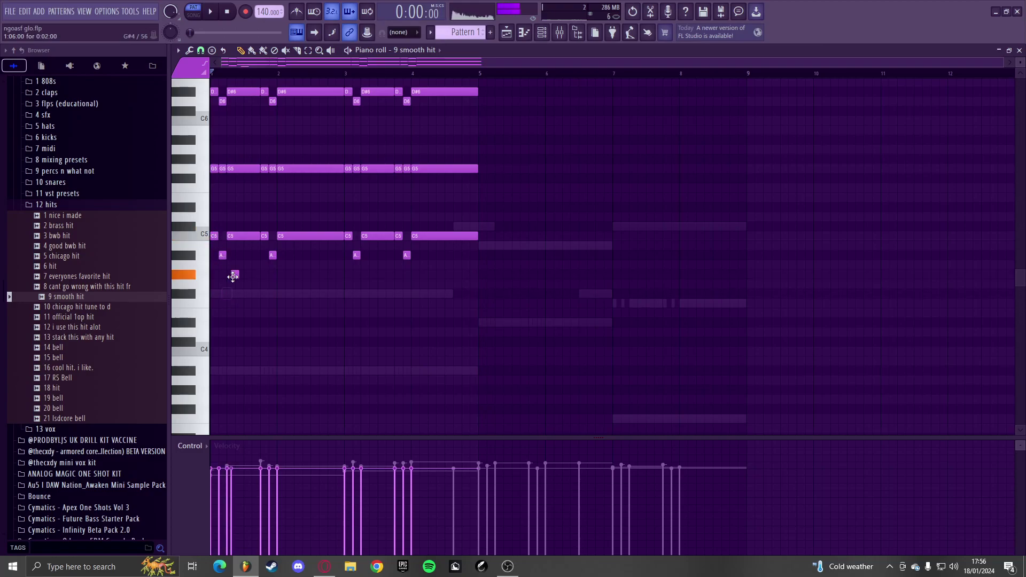
left_click_drag(581, 308, 168, 12)
key("shift+Down")
key("shift+Down")
key("shift+Down")
key("shift+Down")
key("space")
- Add Fruity Parametric EQ 2 to the first effect slot of mixer insert 4
left_click(655, 103, "ctrl")
left_click(542, 31)
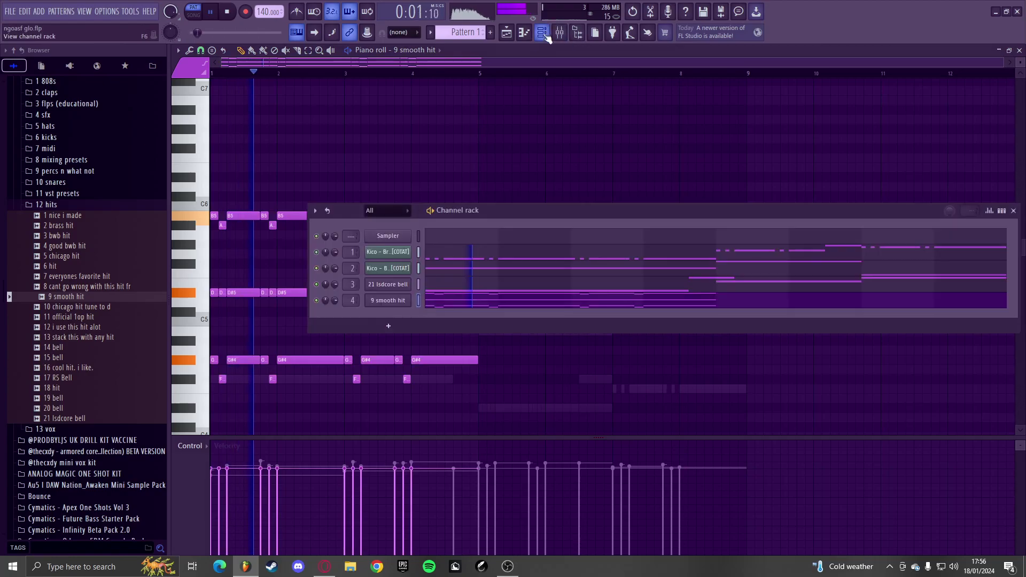
left_click(559, 33)
key("space")
left_click(912, 84)
mouse_move(916, 97)
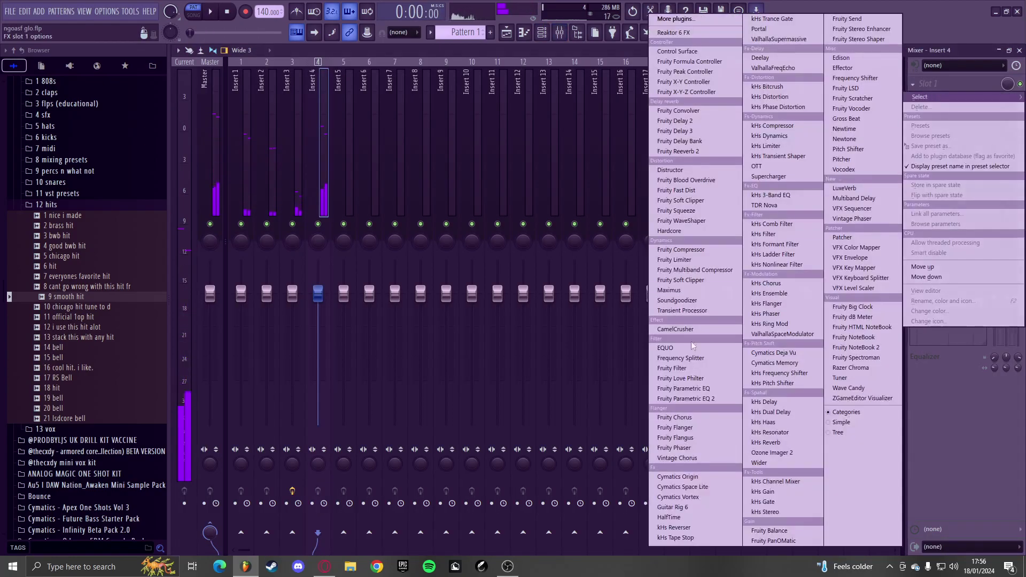
left_click(682, 399)
- During playback, cut EQ band 1 to -18 dB, lower bands 6 and 7, and boost band 5 in the mids
key("space")
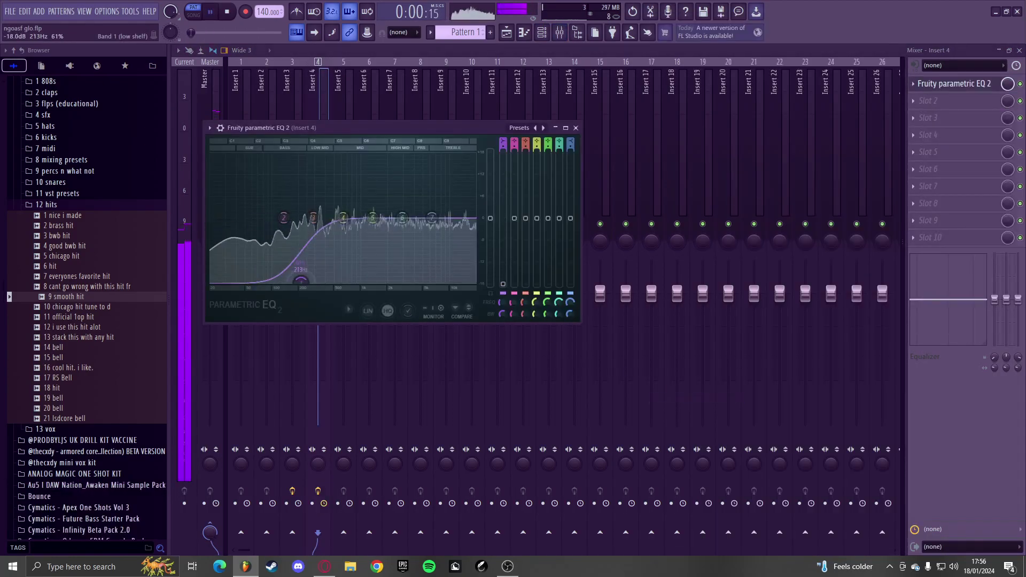
left_click_drag(431, 223, 431, 237)
left_click_drag(402, 218, 370, 196)
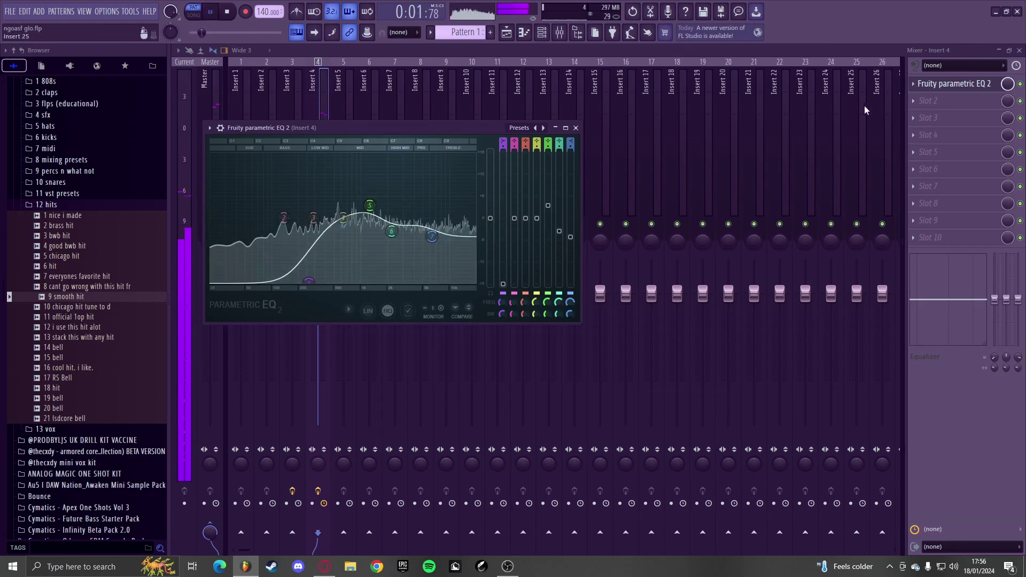
left_click(576, 128)
- Load Fruity Reeverb 2 in the second effect slot of insert 4 and adjust its controls
left_click(940, 101)
left_click(695, 151)
left_click(451, 142)
left_click(469, 154)
left_click_drag(491, 171, 491, 172)
left_click(936, 103)
left_click(936, 103)
left_click(447, 142)
left_click(475, 197)
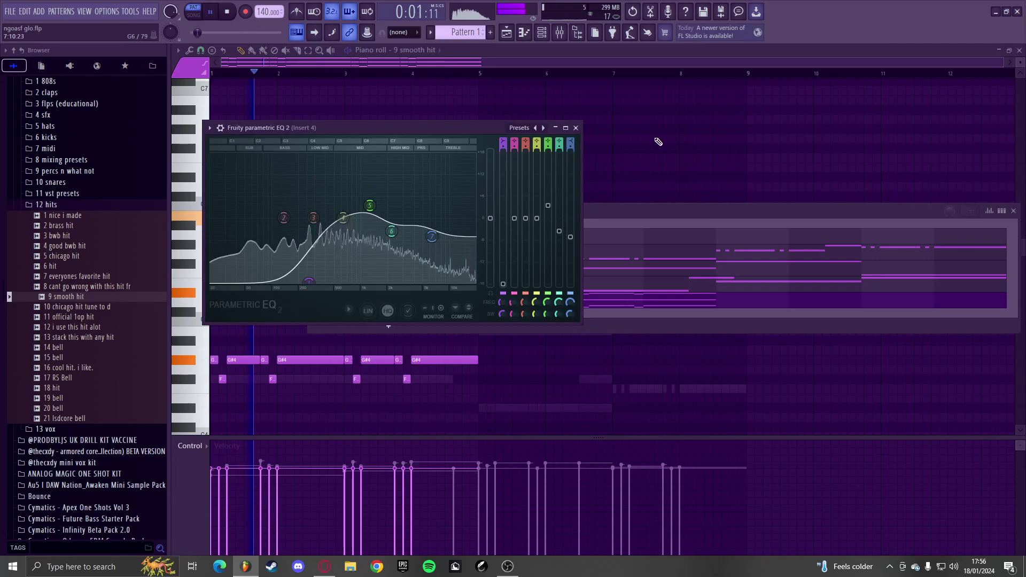
- Refine the insert 4 EQ by boosting band 3, lowering bands 6 and 7 further and setting band 5 to 2.3 dB at 1223 Hz
left_click_drag(370, 205, 370, 203)
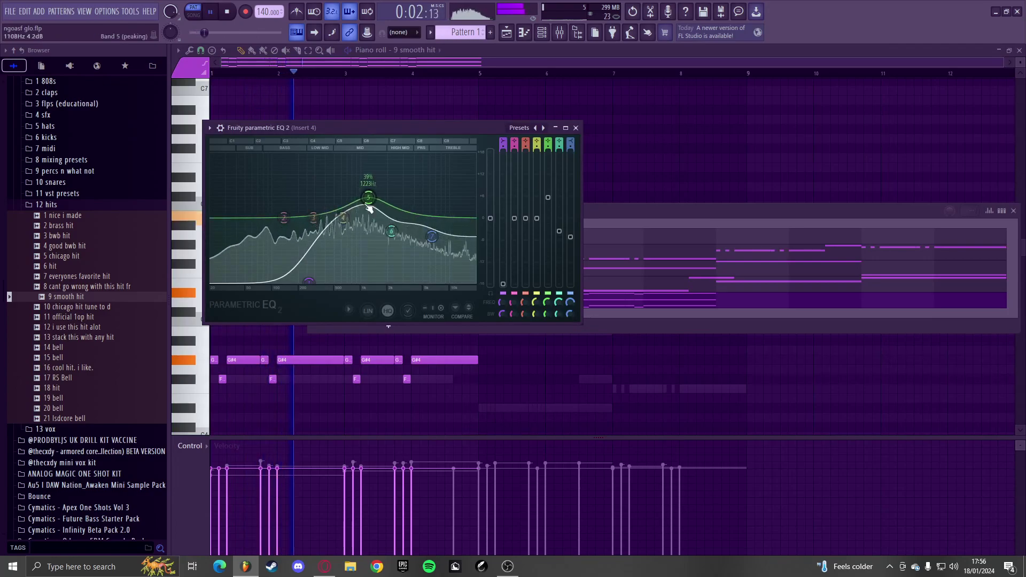
left_click_drag(308, 210, 304, 205)
mouse_move(293, 282)
left_mouse_down()
mouse_move(276, 279)
mouse_move(312, 280)
left_mouse_up()
left_click_drag(431, 236, 394, 240)
left_click_drag(368, 197, 368, 210)
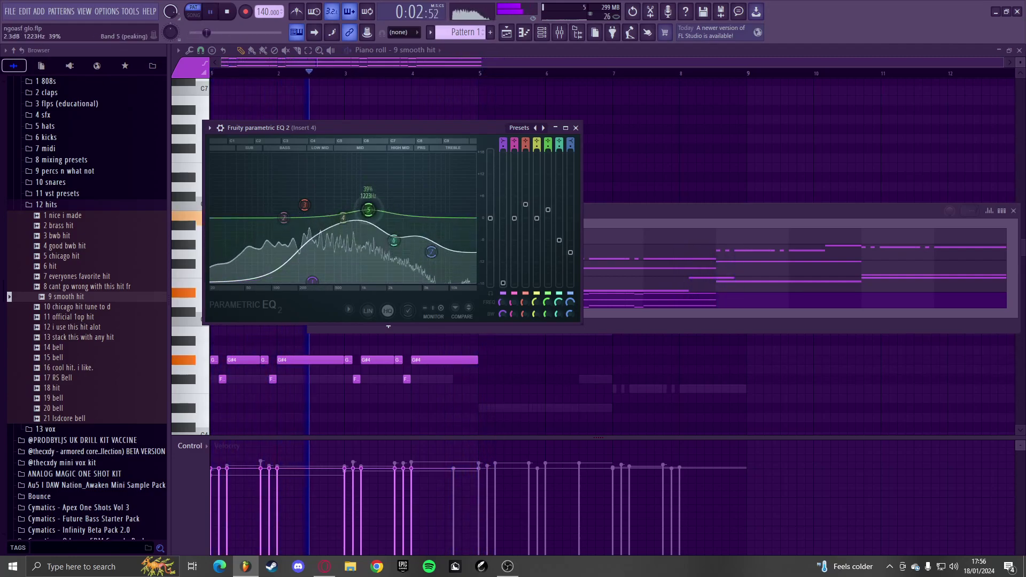
- Duplicate the four-bar smooth hit chord progression into bars 5 to 8
right_click(607, 184)
key("ctrl+b")
scroll(536, 268, "down", 3)
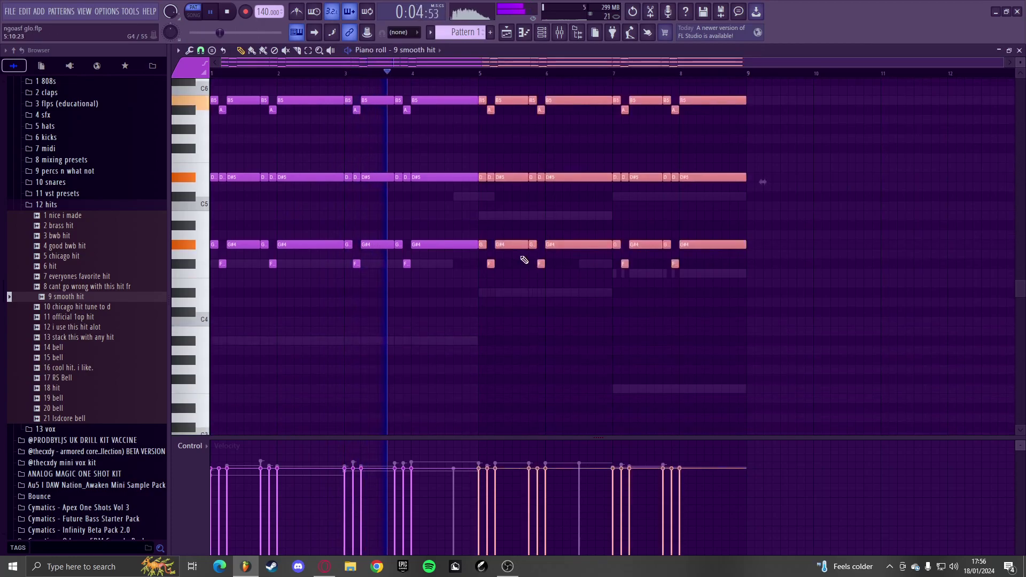
scroll(522, 267, "up", 7)
scroll(407, 287, "down", 3)
left_click(484, 269, "ctrl")
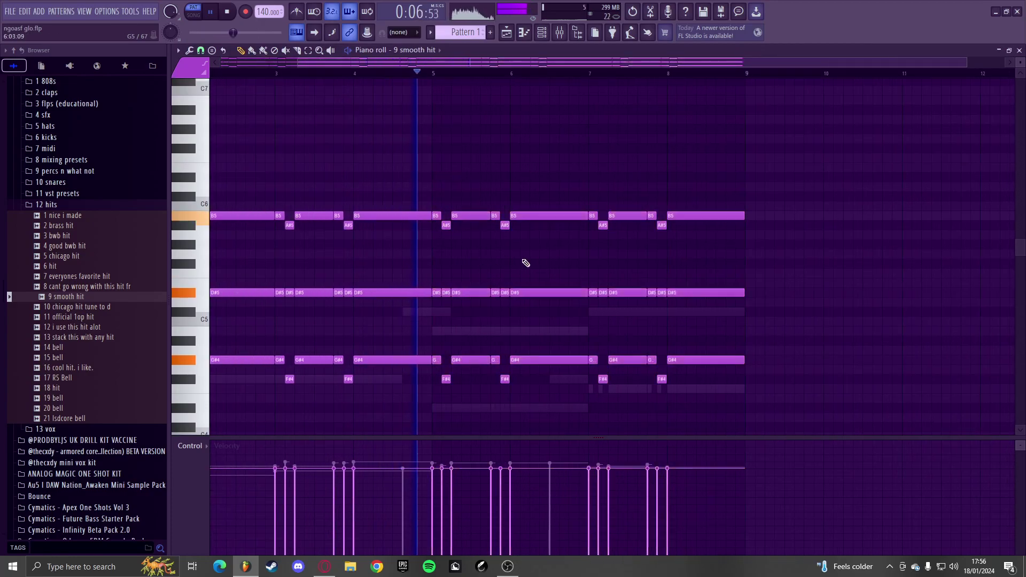
scroll(524, 264, "up", 3)
- Move the low note at the start of bar 5 up to C#5 and delete all other notes in bars 5 to 8
key("space")
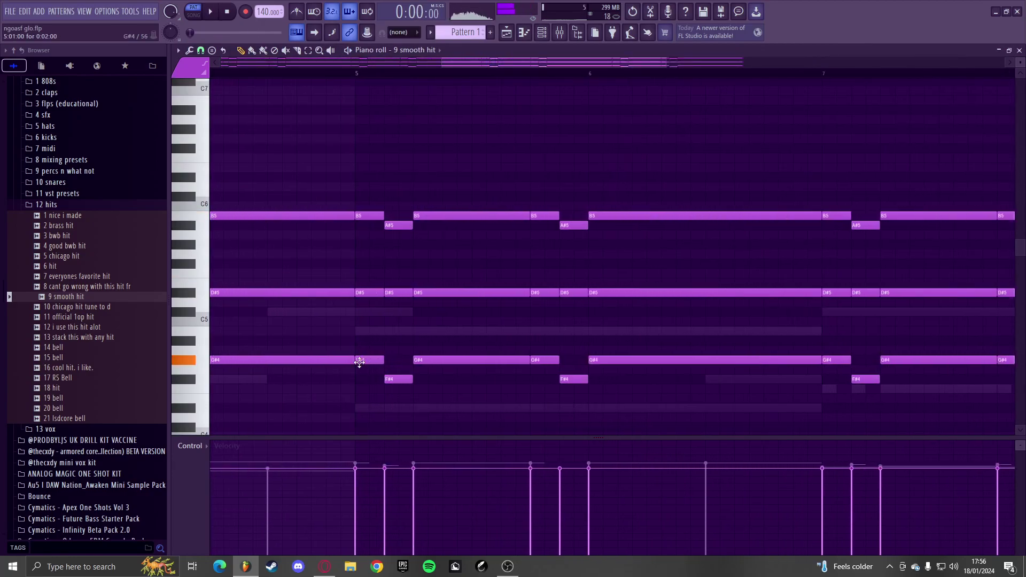
scroll(400, 369, "down", 3)
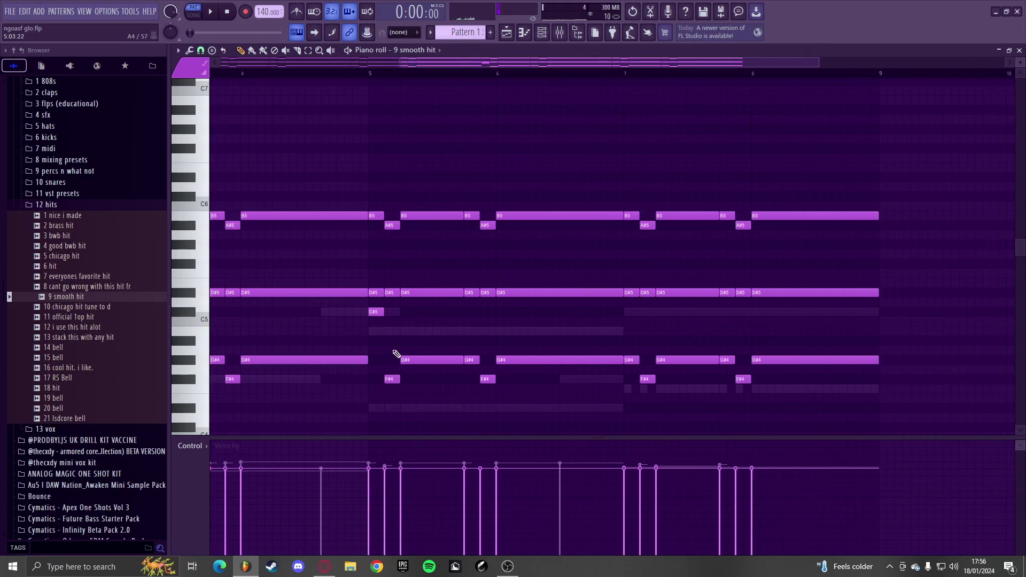
left_click_drag(897, 402, 387, 143)
key("Delete")
scroll(406, 169, "up", 2)
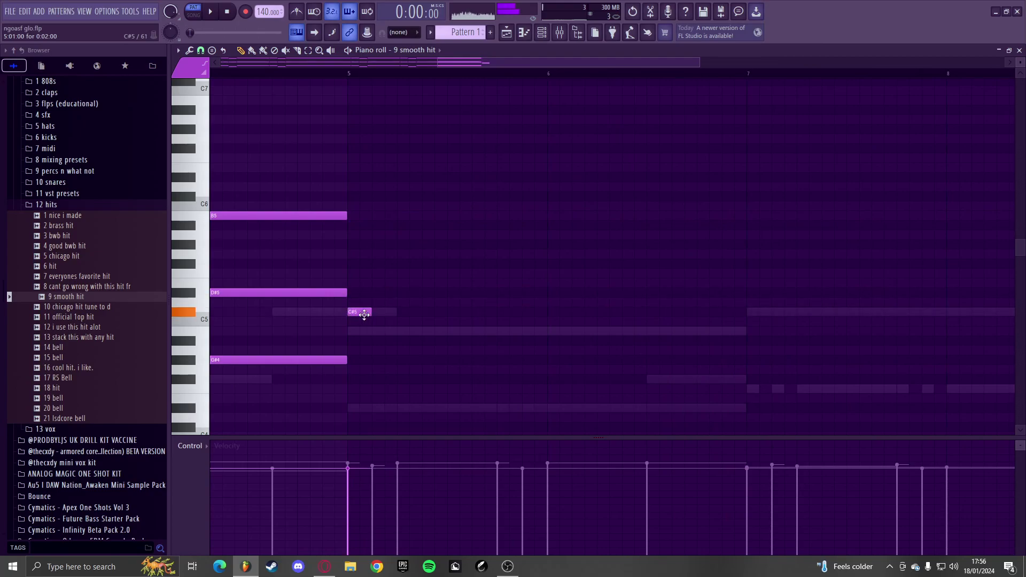
- Add D#5 and C#5 after the first note of bar 5, plus C#5 and D#5 at the end of that bar
key("space")
left_click(405, 311)
left_click(502, 312)
left_click_drag(515, 292, 533, 293)
key("space")
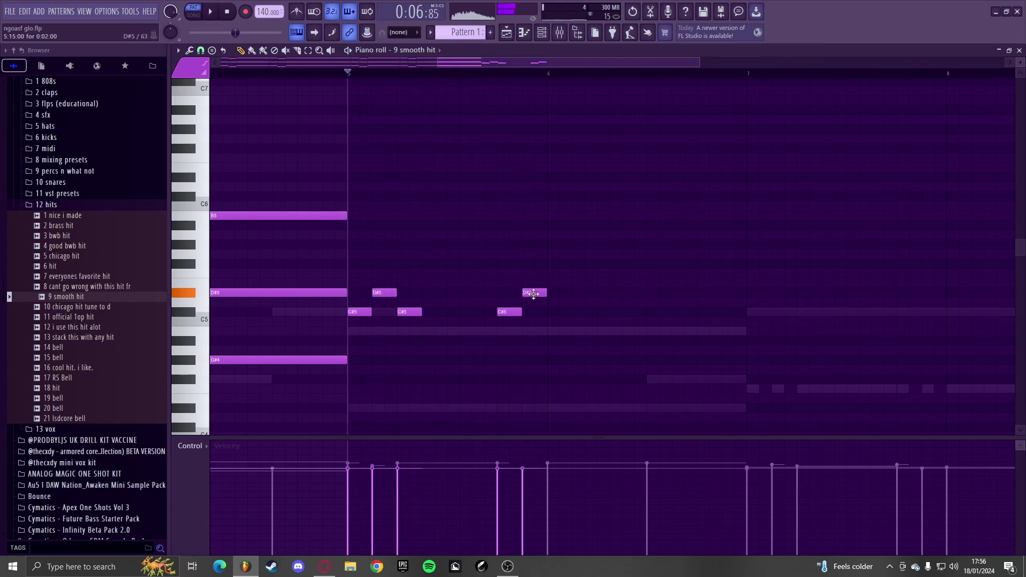
- Place C#5 at the start of bar 6 and repeat the two-group rhythm from bar 7 as D#5, E5 and D#5
scroll(549, 312, "down", 2)
key("space")
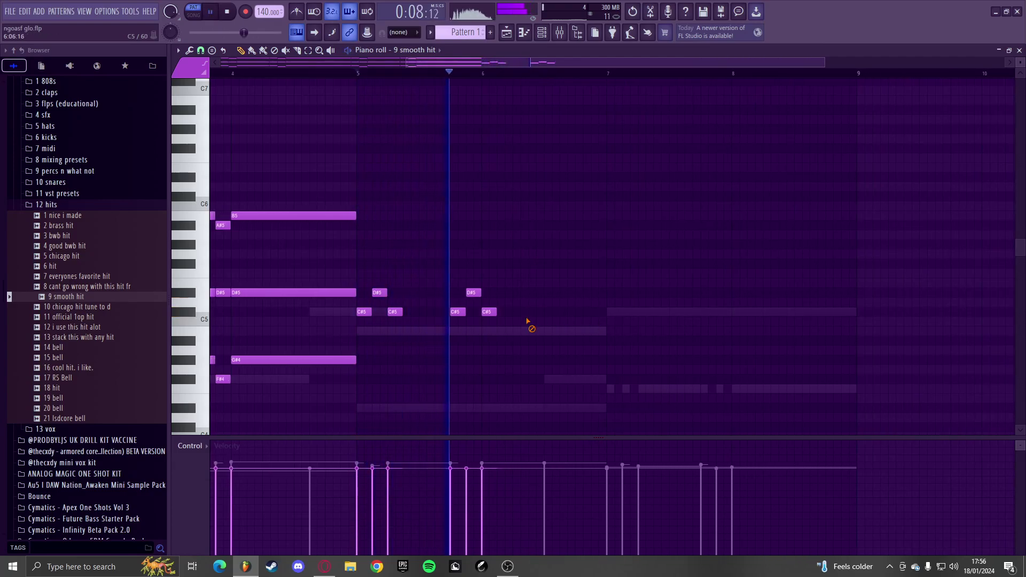
key("space")
left_click(608, 301)
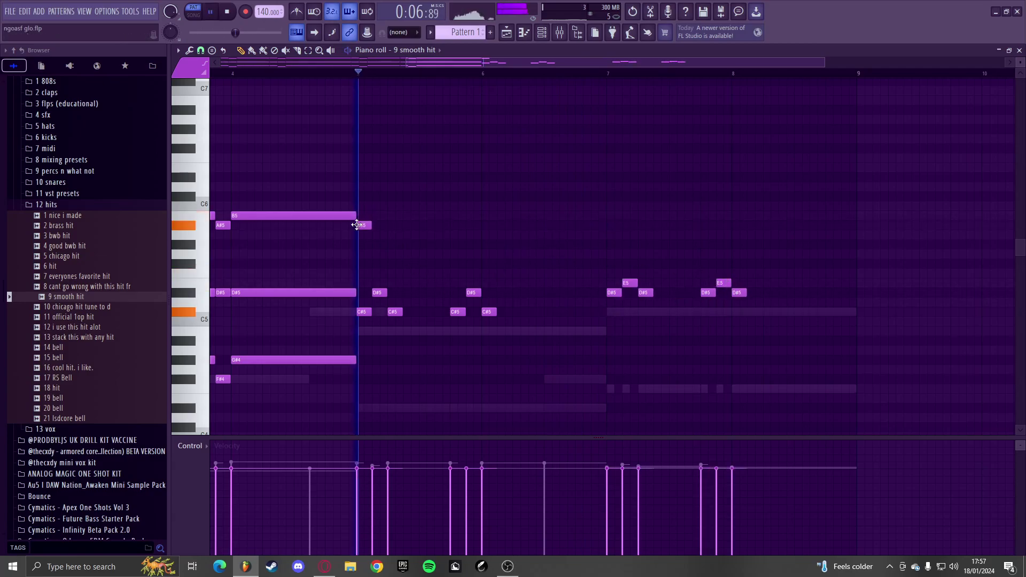
- Layer G#5, F#5 and G#5 above the first three-note group in bar 5
key("space")
scroll(366, 238, "up", 2)
left_click_drag(367, 227, 368, 246)
key("space")
key("space")
left_click(374, 246)
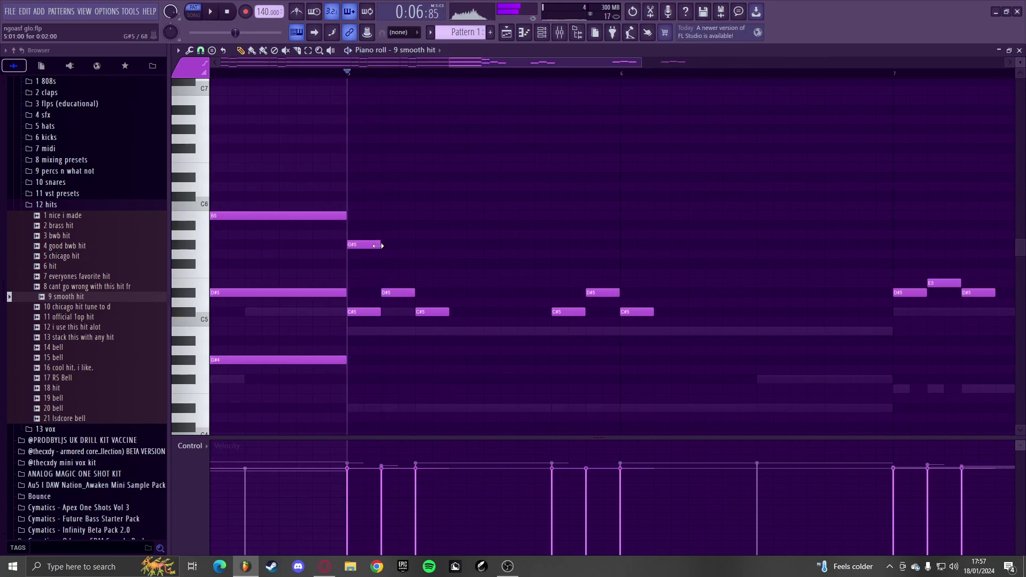
left_click(428, 244)
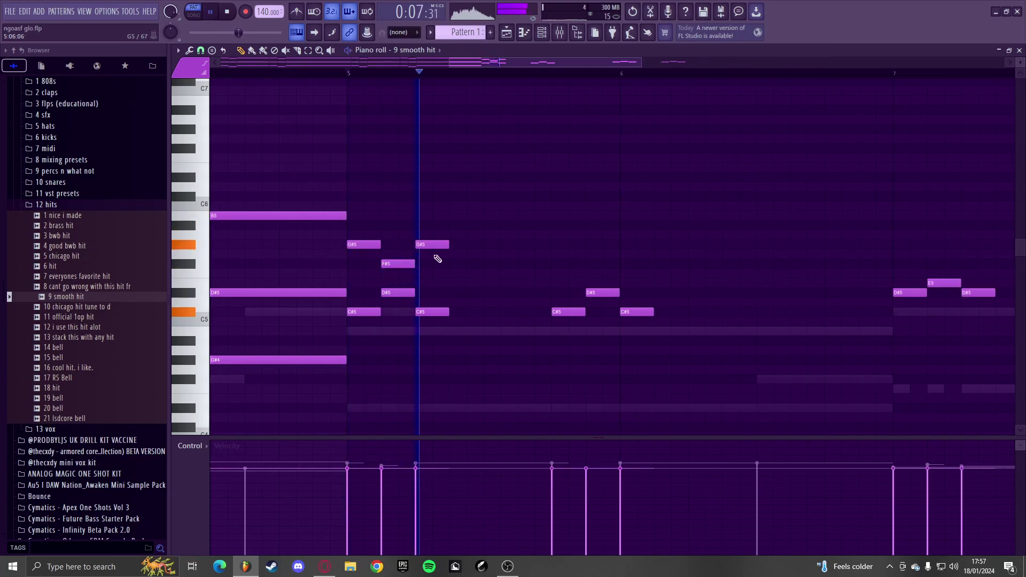
- Layer G#5, F#5 and G#5 above the second group leading into bar 6
scroll(480, 257, "down", 1)
left_click(534, 244)
left_click(564, 263)
left_click(593, 235)
key("space")
left_click_drag(593, 239, 592, 245)
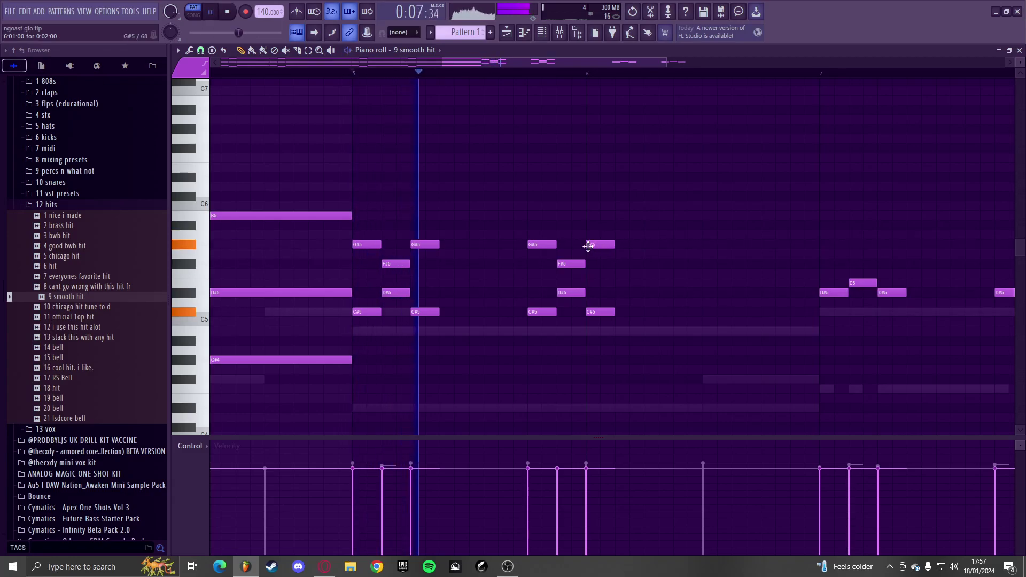
- Layer B5, B5 and A#5 above the three-note group at the start of bar 7
scroll(588, 262, "down", 2)
scroll(664, 262, "up", 3)
scroll(668, 265, "down", 2)
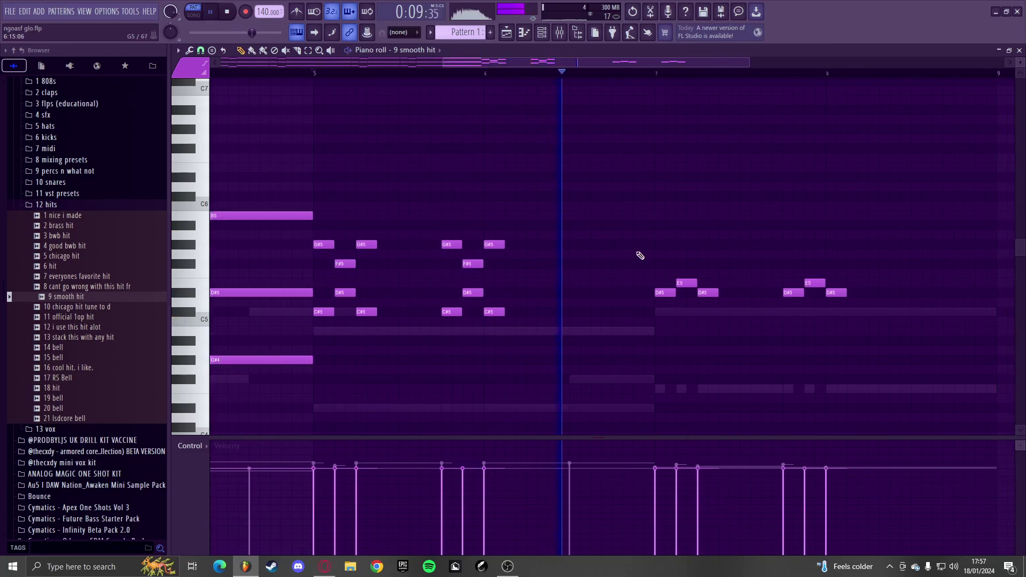
key("space")
left_click(657, 235)
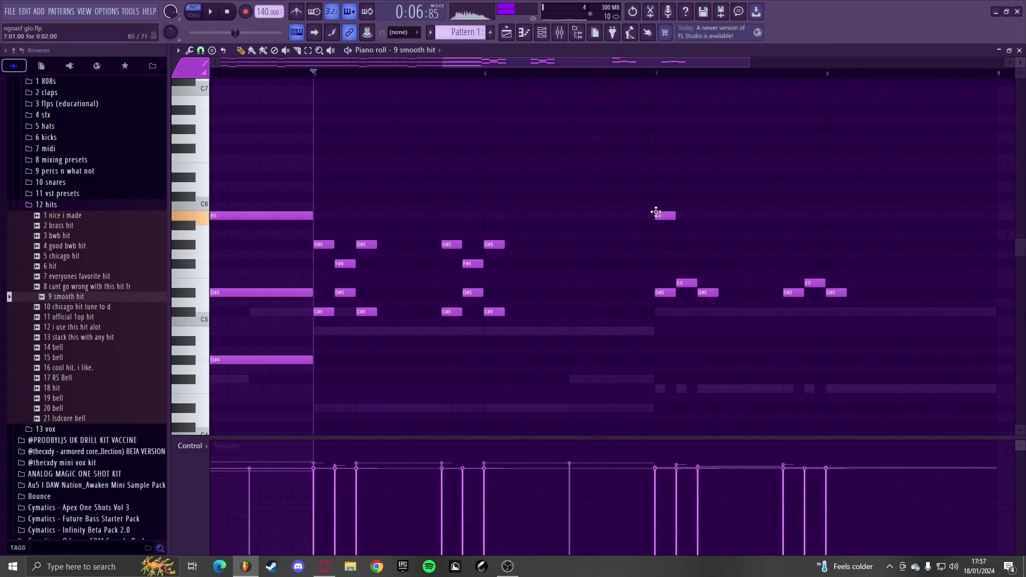
left_click(660, 75)
scroll(656, 214, "up", 1)
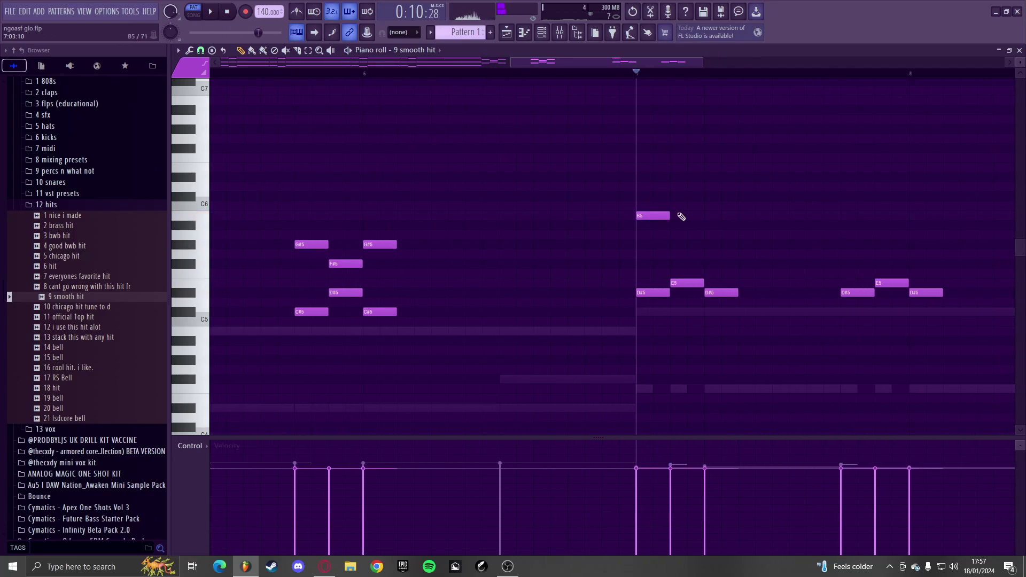
left_click(681, 217)
left_click(706, 225)
- Layer B5, C#6 and A#5 above the last three-note group leading into bar 8
scroll(700, 225, "down", 1)
left_click(757, 216)
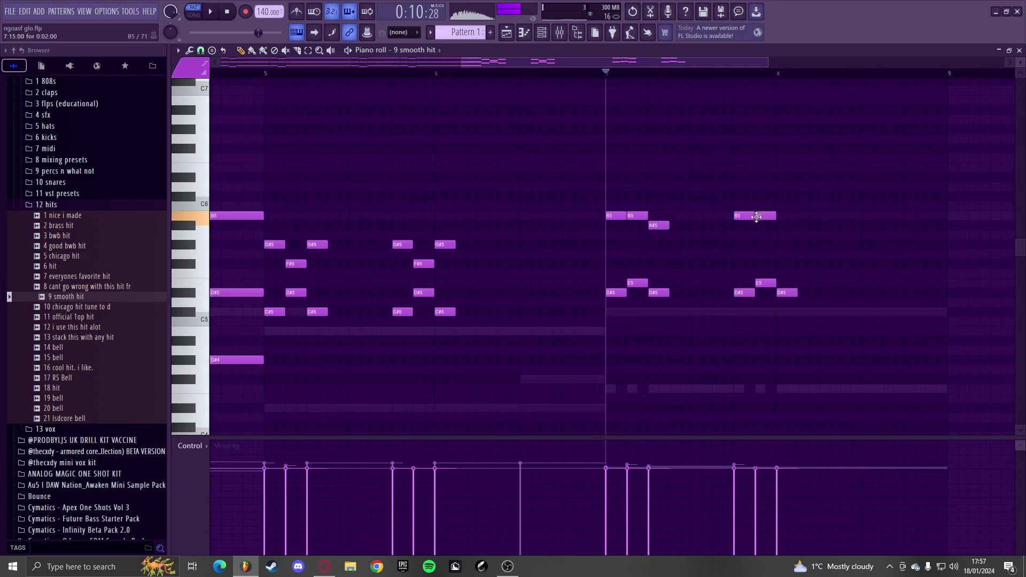
left_click_drag(766, 219, 767, 198)
scroll(777, 220, "down", 2)
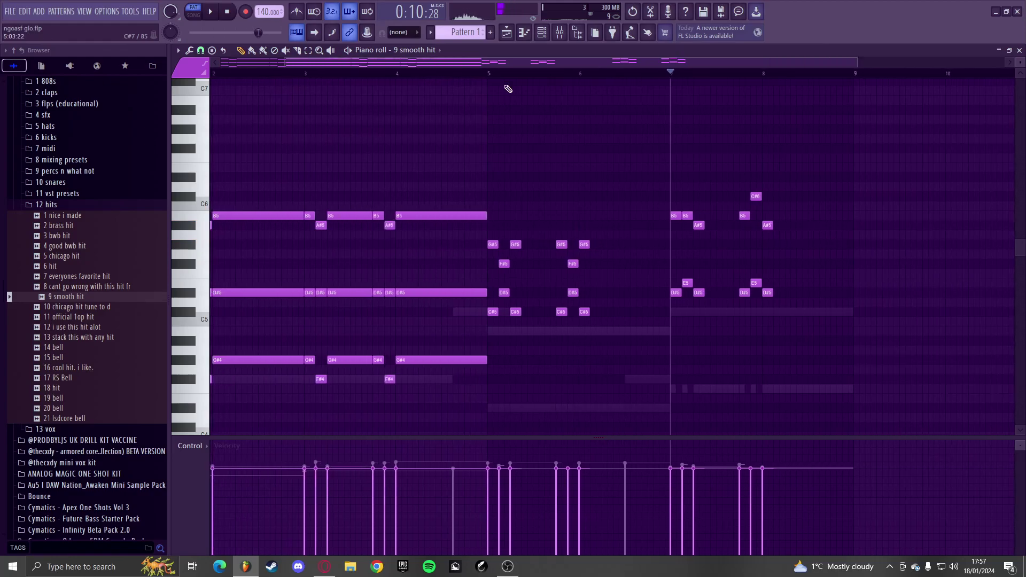
- Add a C#6 top note to each of the three chords at the start of bar 5
scroll(542, 183, "up", 2)
left_click(469, 206)
left_click_drag(449, 195, 495, 199)
key("space")
left_click(486, 196)
key("space")
left_click(505, 197)
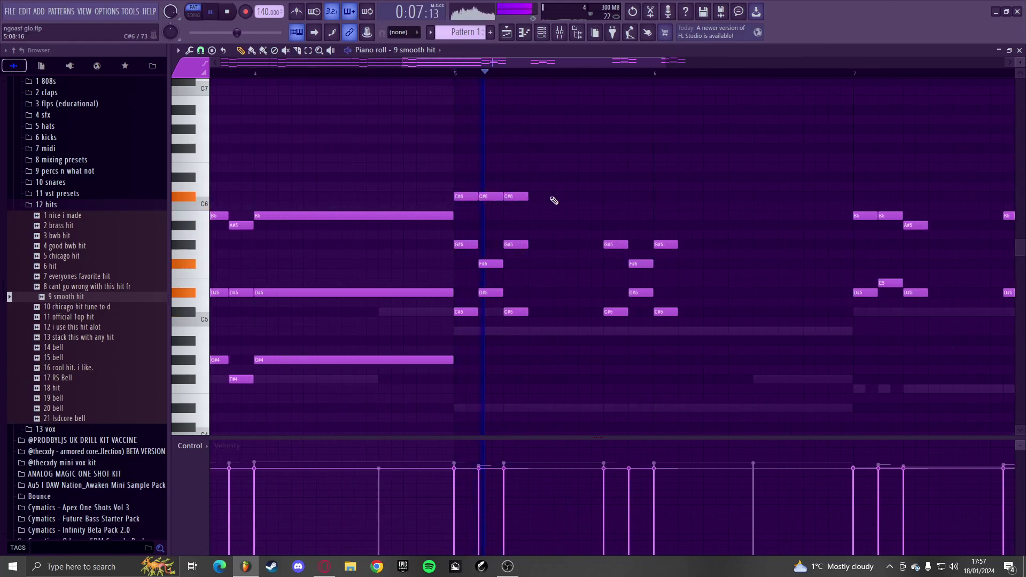
- Add C#6 top notes to the second chord group leading into bar 6
left_click(614, 196)
left_click(650, 197)
left_click(665, 197)
key("space")
- Replace the C#6 top notes of the two chords at the end of bar 5 with B5
left_click_drag(655, 199, 621, 216)
key("space")
key("space")
left_click(636, 216)
scroll(559, 219, "down", 1)
key("ctrl+z")
key("space")
key("space")
right_click(627, 197)
right_click(607, 196)
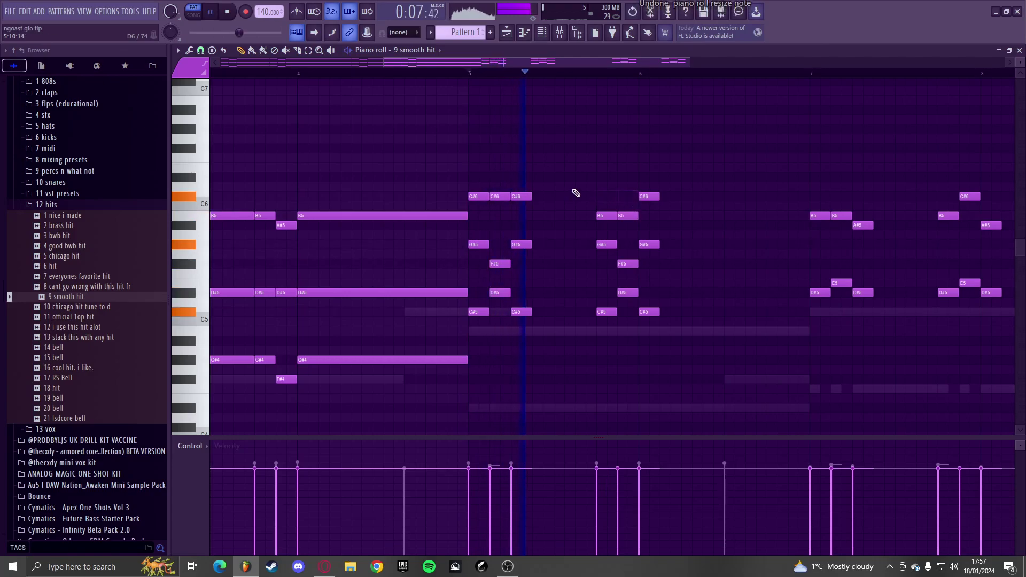
- Add top notes C#6, D#6 and D#6 to the three chords at the start of bar 7
scroll(578, 193, "down", 1)
scroll(610, 230, "down", 1)
scroll(609, 229, "up", 2)
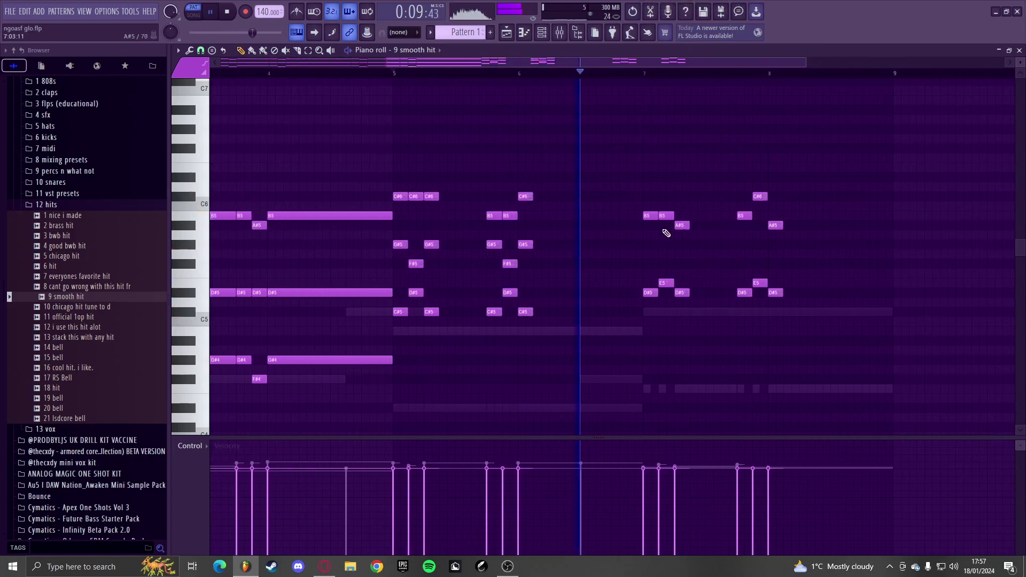
left_click(649, 177)
scroll(650, 87, "up", 2)
left_click_drag(676, 179, 642, 195)
left_click(689, 180)
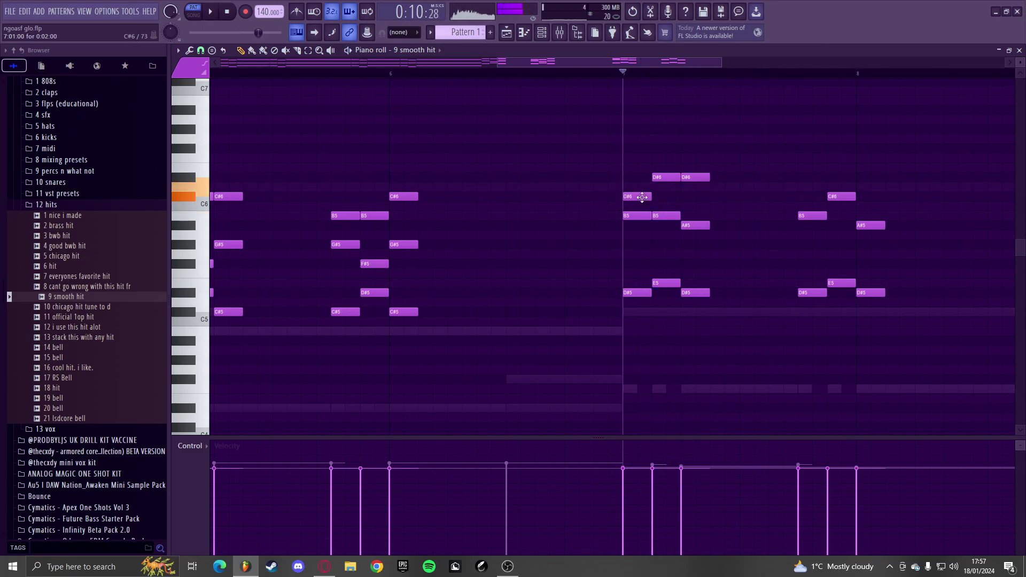
- Set the bar 7 chords' top notes to D#6, C#6 and D#6 and add D#6 top notes to the three chords leading into bar 8
scroll(641, 198, "down", 2)
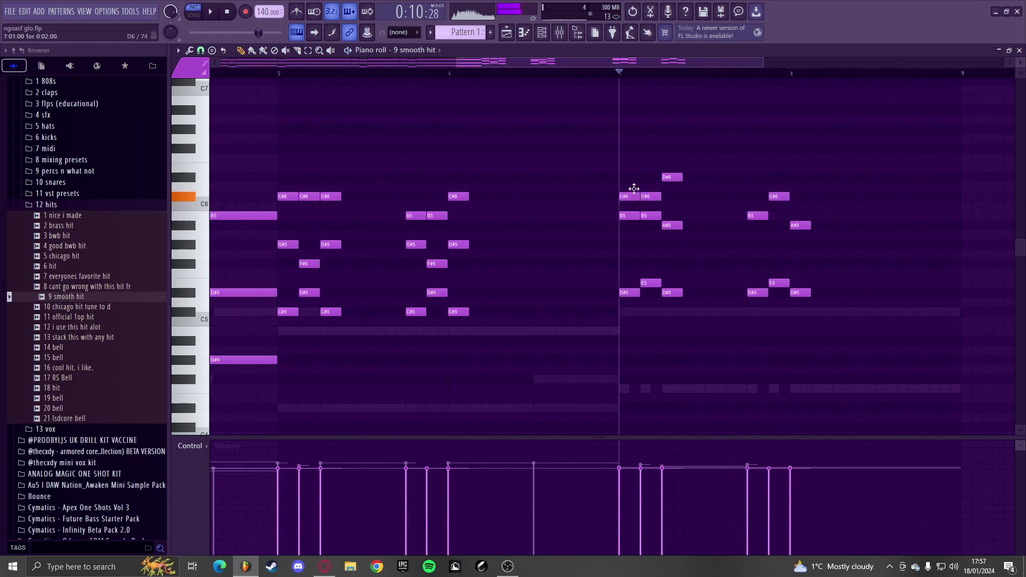
key("space")
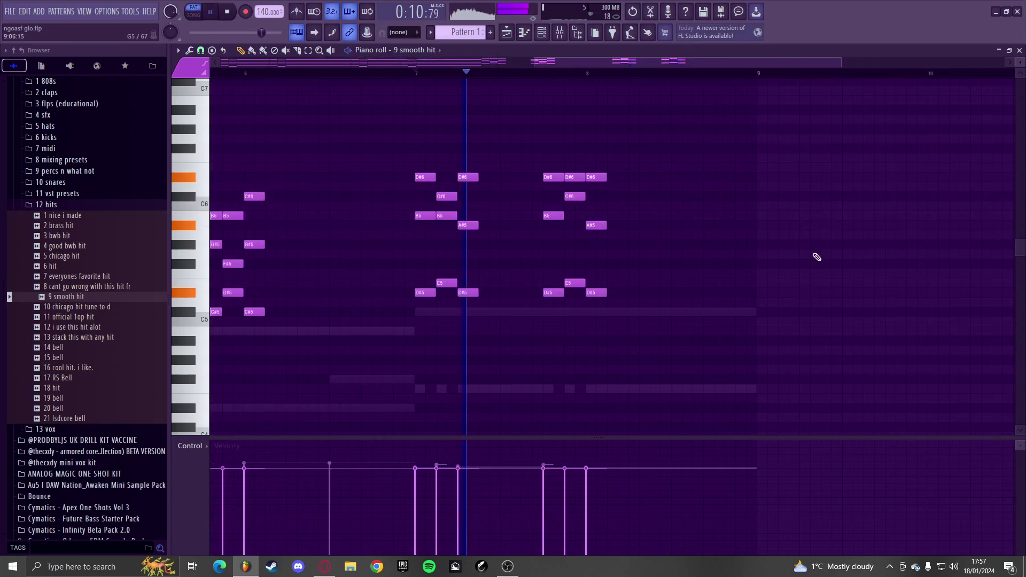
key("space")
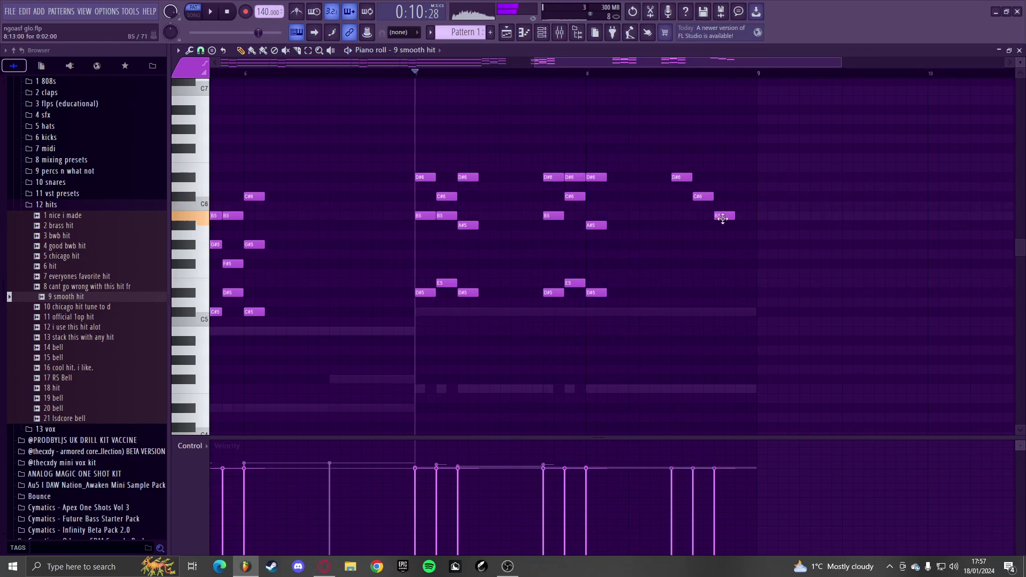
- Build a descending run of D#6, C#6, B5 and A#5 at the end of bar 8, doubled by D#5, C#5, B4 and A#4
left_click(753, 225)
left_click(675, 74)
key("space")
left_click_drag(759, 226, 749, 226)
key("space")
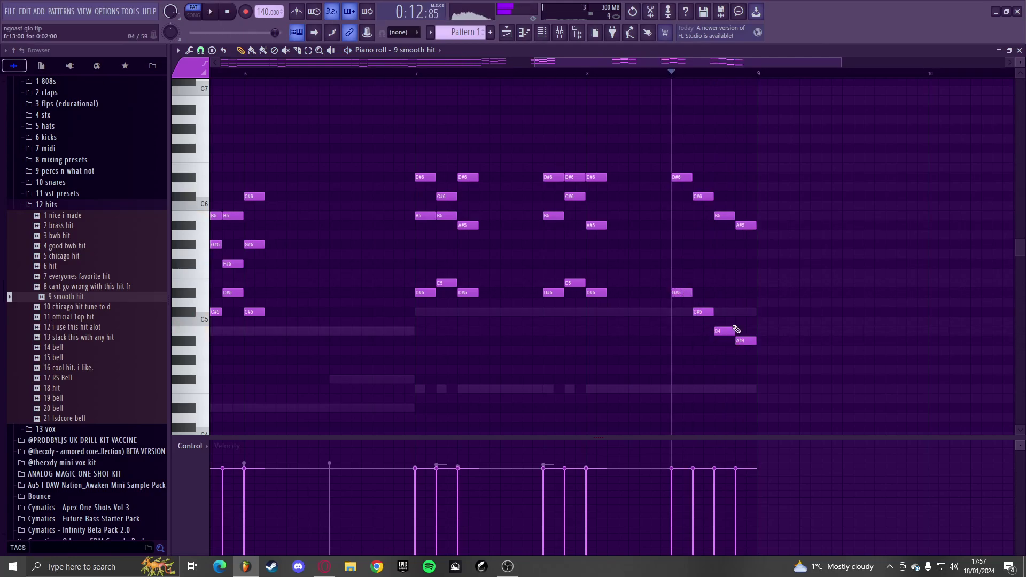
- Fill the four descending chords at the end of bar 8 with middle notes G#5, F#5, E5 and D#5
key("space")
key("space")
left_click(681, 228)
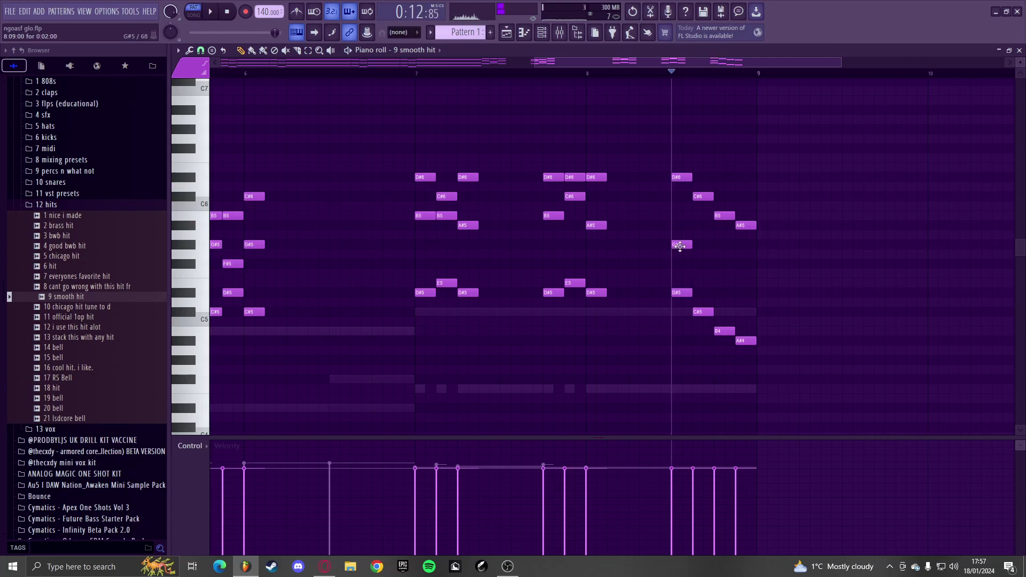
left_click_drag(691, 232, 682, 216)
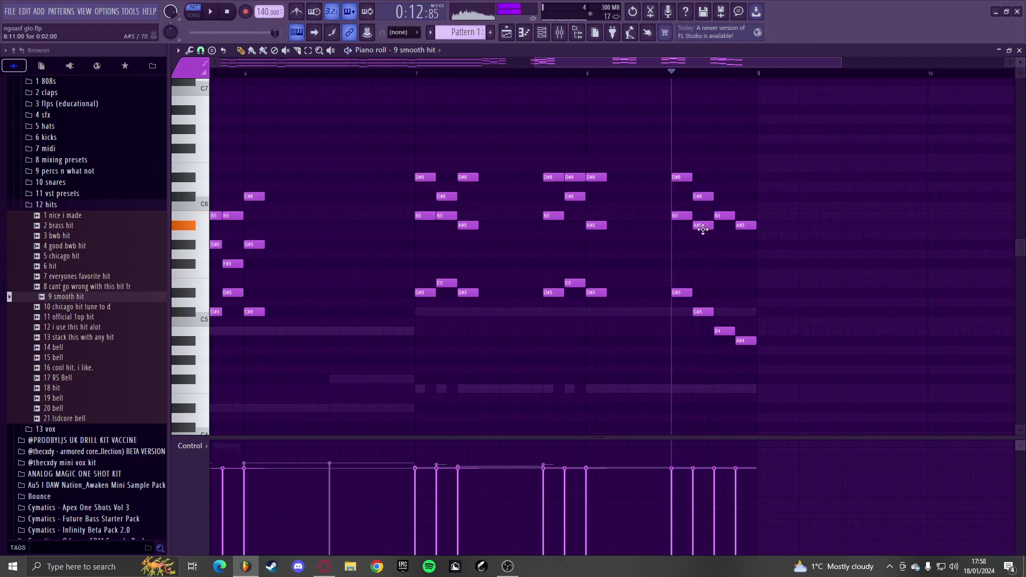
key("space")
key("space")
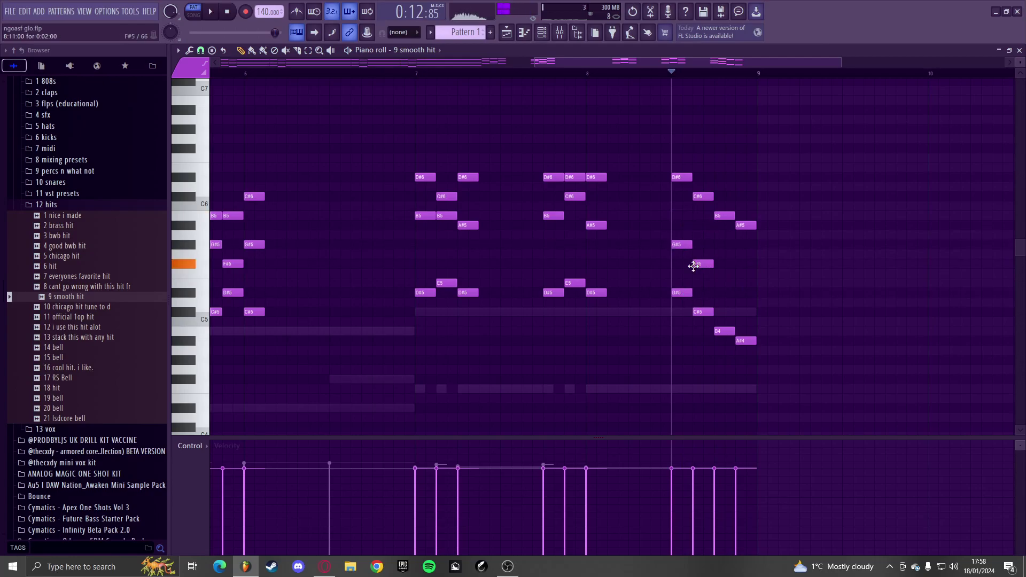
key("space")
left_click_drag(727, 293, 741, 292)
- Play the full pattern from the start and close the piano roll
scroll(786, 299, "down", 4)
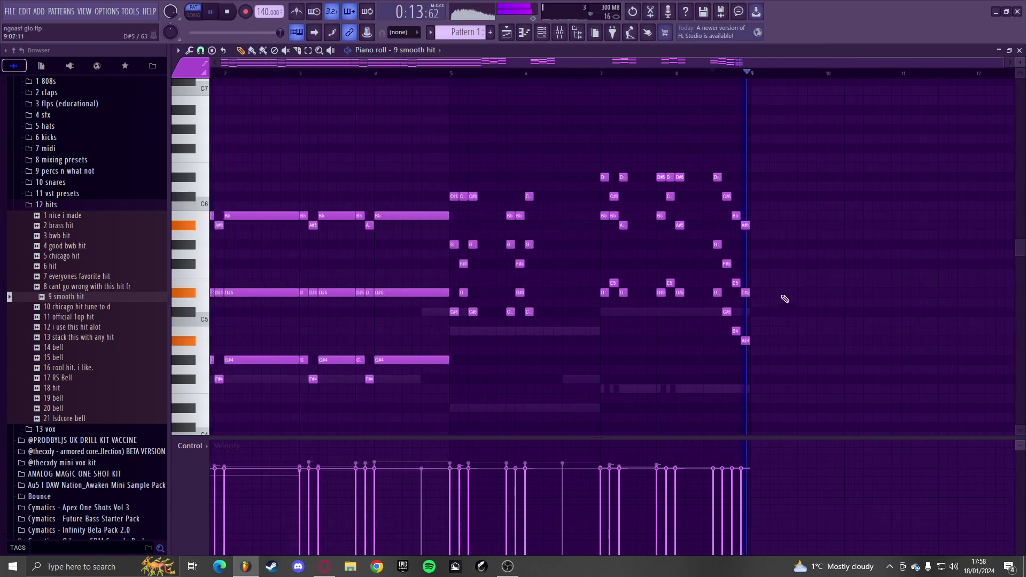
left_click(213, 73)
key("F7")
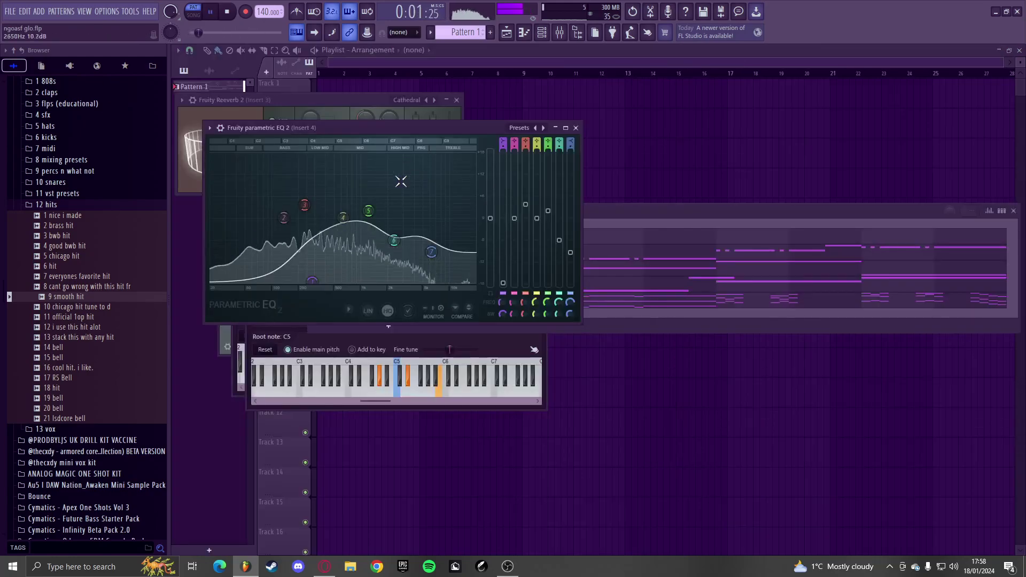
- Collapse the 12 hits folder, expand the drum kit's 1 808s folder and preview the 1 drill 808 sample
left_click(68, 205)
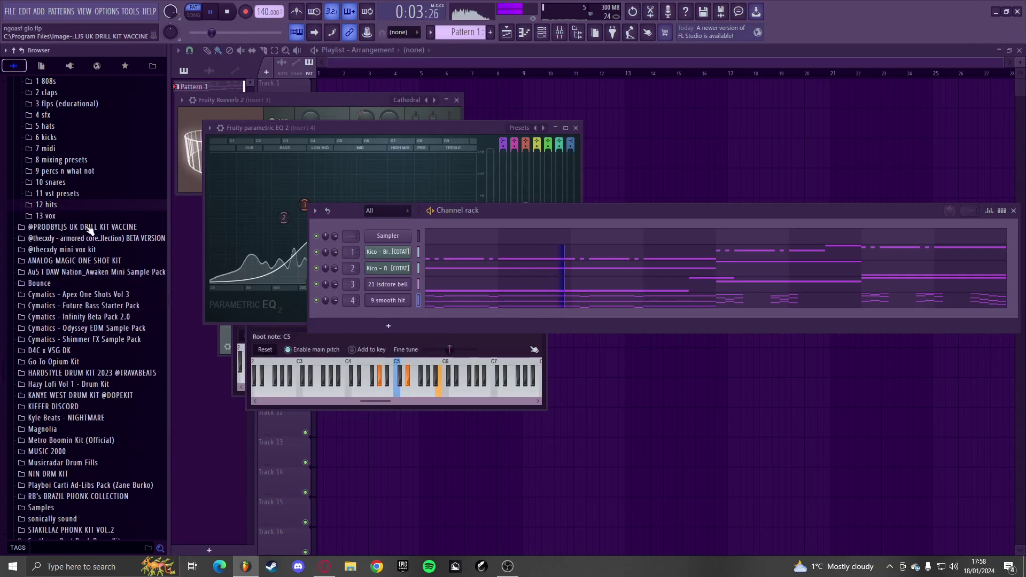
scroll(87, 235, "up", 5)
left_click(67, 325)
key("space")
left_click(74, 337)
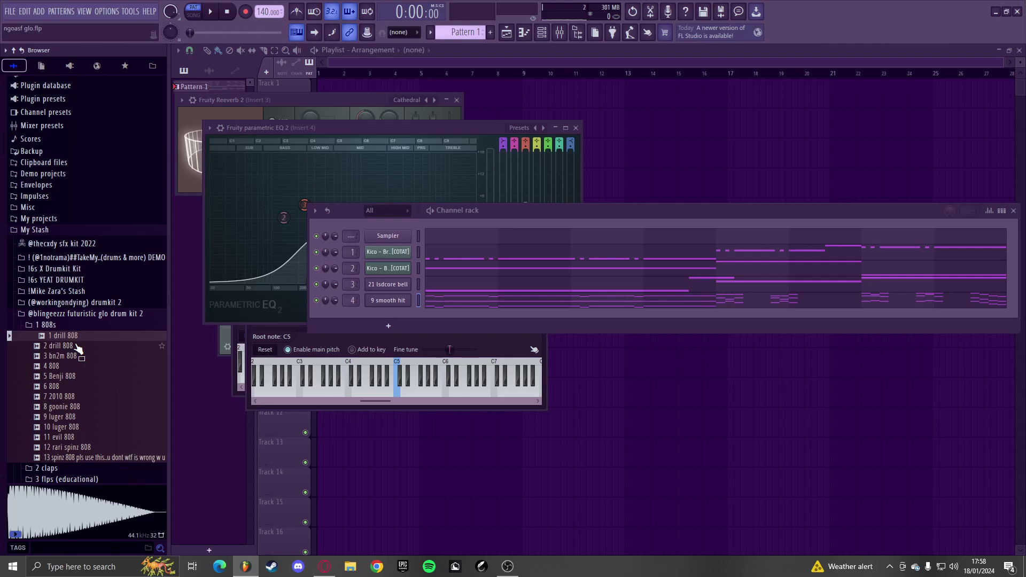
- Adjust the system's sound output and resume playing the pattern
left_click(953, 566)
left_click(923, 520)
left_click(883, 442)
left_click(765, 218)
key("space")
left_click_drag(759, 214, 738, 212)
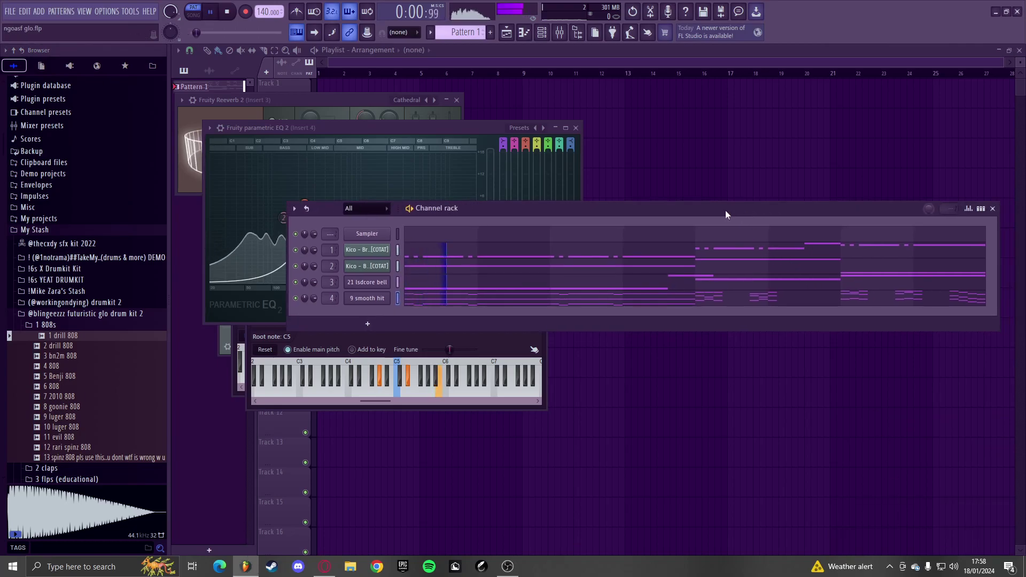
- Solo mixer Insert 2 and load Fruity Stereo Enhancer on it with the Subtle preset
left_click(559, 32)
left_click(242, 175)
right_click(267, 223)
left_click(267, 184)
left_click(906, 93)
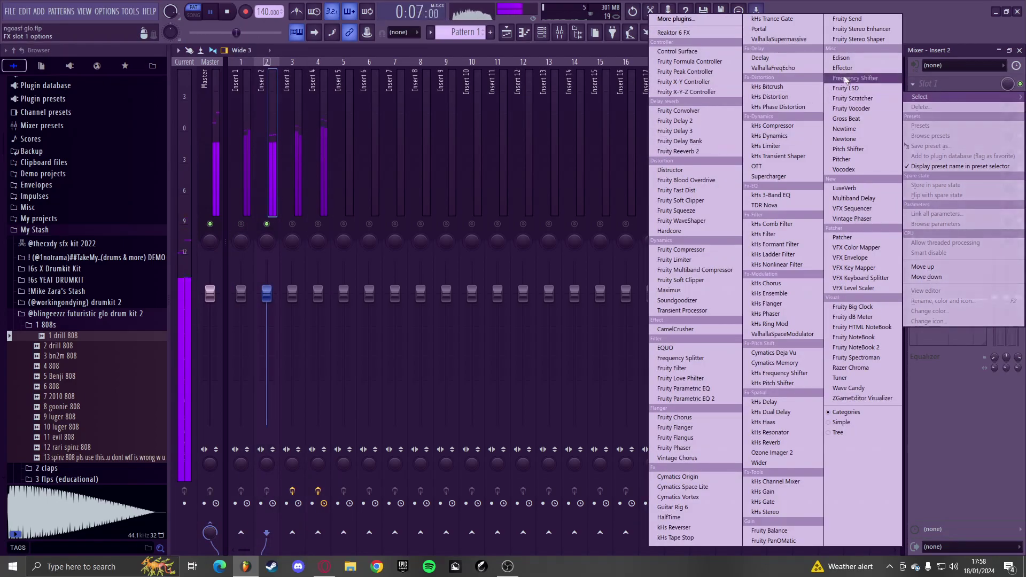
left_click(862, 89)
left_click(424, 182)
left_click(444, 210)
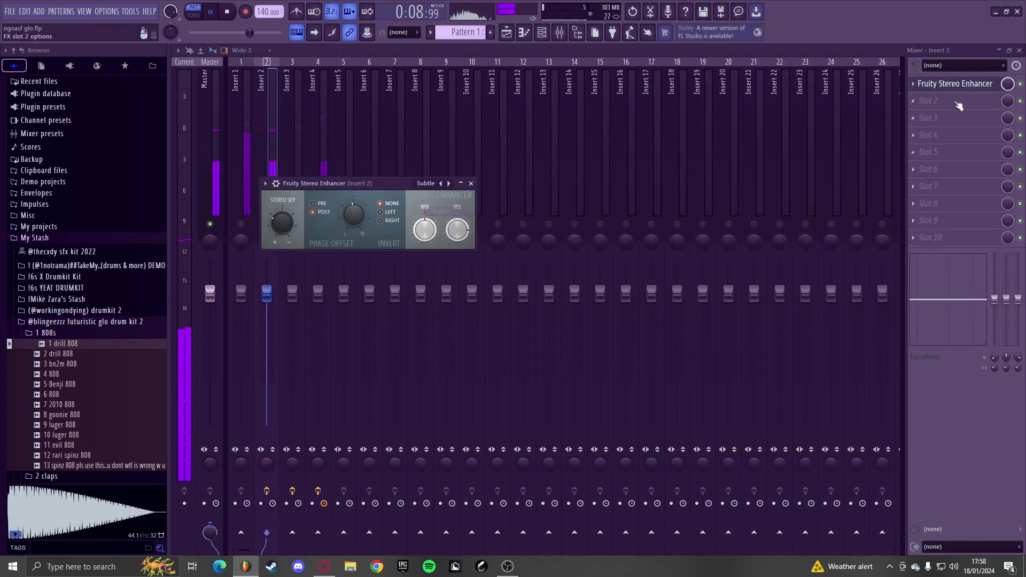
- Add Fruity Reeverb 2 with the Cathedral preset to Insert 2's second effect slot
left_click(958, 103)
left_click(659, 151)
left_click(504, 197)
left_click(512, 201)
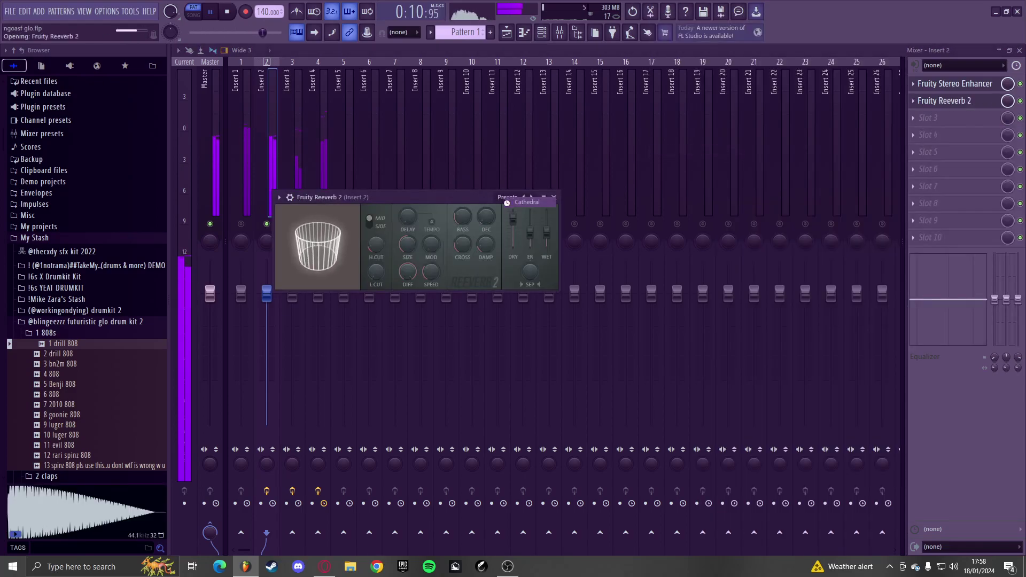
- Load Fruity Reeverb 2 with The Venue preset on Insert 1 and set the track's level to -0.1 dB
right_click(240, 224)
left_click(243, 187)
left_click(914, 86)
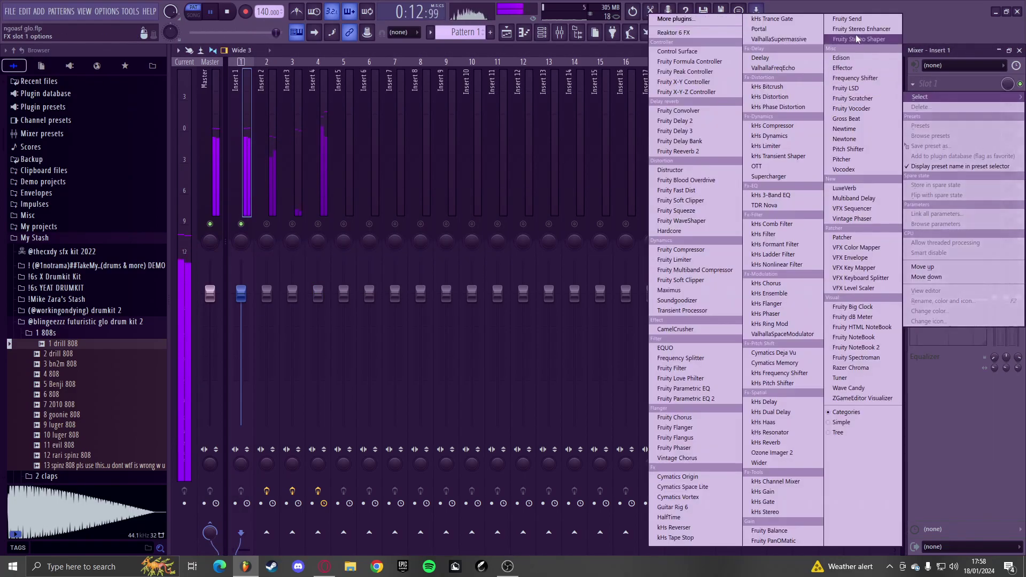
left_click(678, 151)
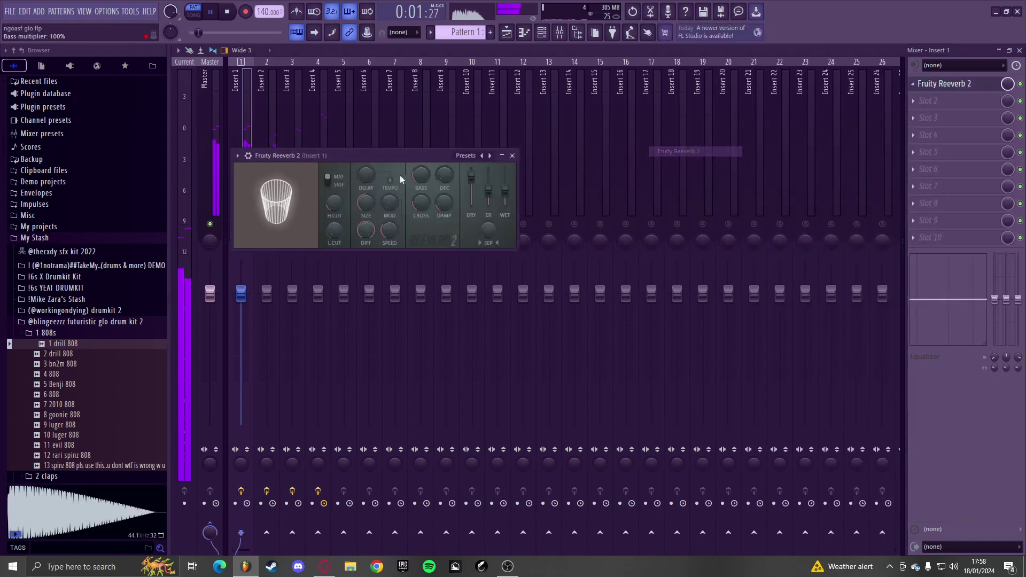
left_click(466, 156)
left_click(490, 213)
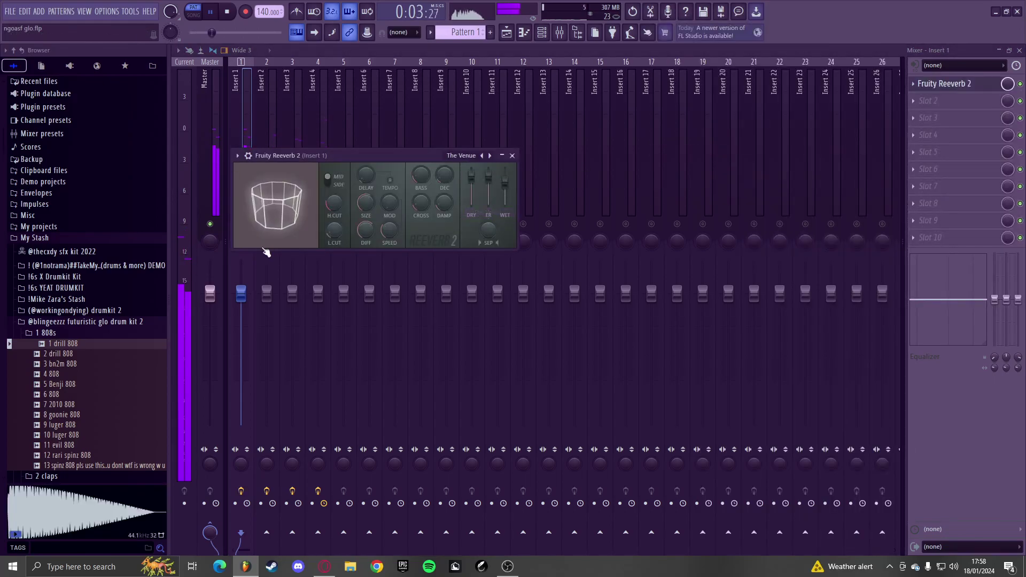
left_click(240, 295)
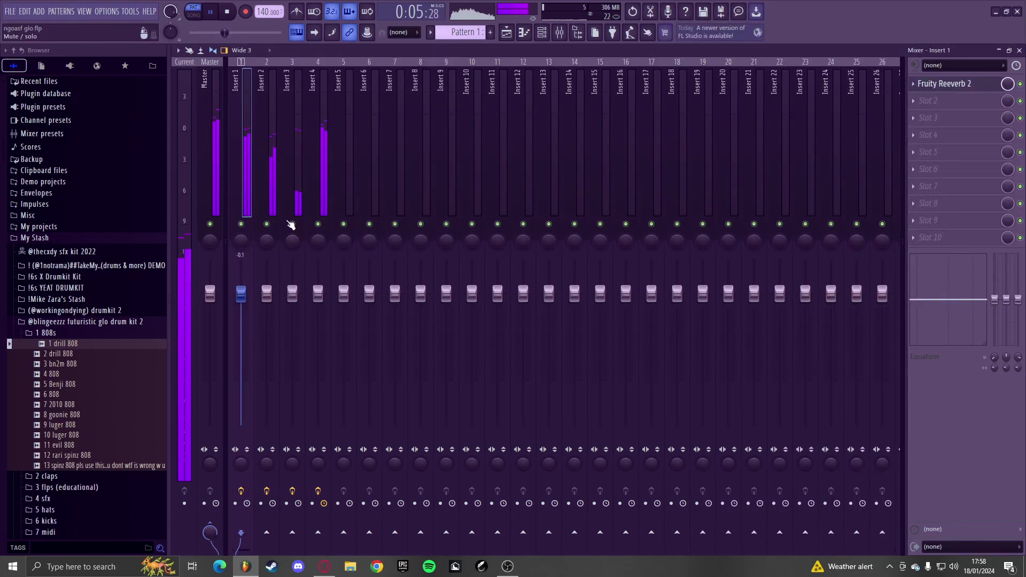
- Add Fruity Stereo Enhancer with the Subtle preset to Insert 3 and raise the track's level to 1.2 dB
right_click(292, 224)
right_click(288, 226)
left_click(925, 103)
left_click(870, 29)
left_click(356, 114)
left_click(369, 143)
left_click_drag(292, 292, 292, 282)
key("F9")
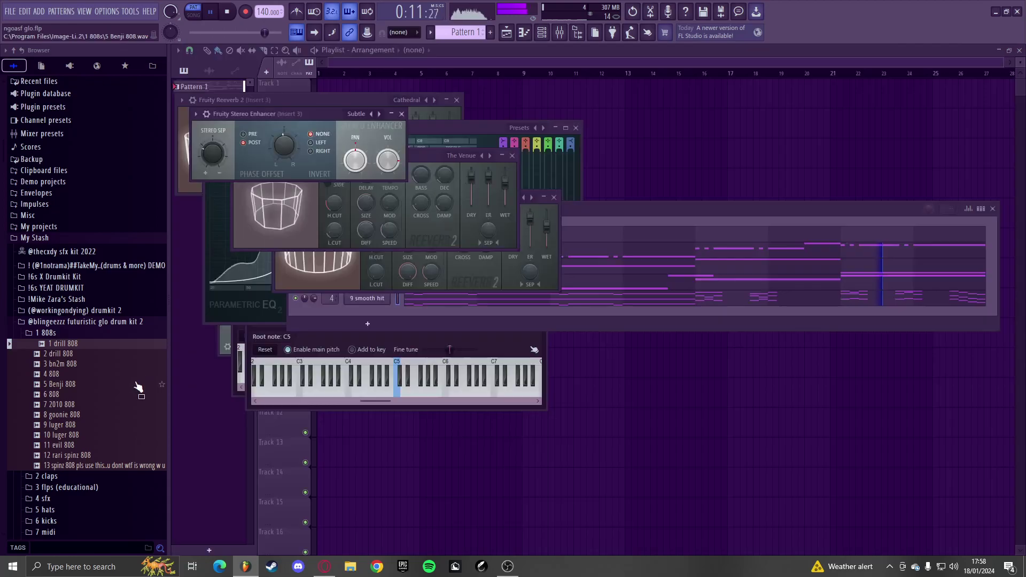
- Stop playback and preview the 6 808 and 7 2010 808 samples
key("space")
left_click(83, 395)
left_click(79, 404)
- Close all open plugin, channel and playlist windows to clear the workspace
left_click(576, 129)
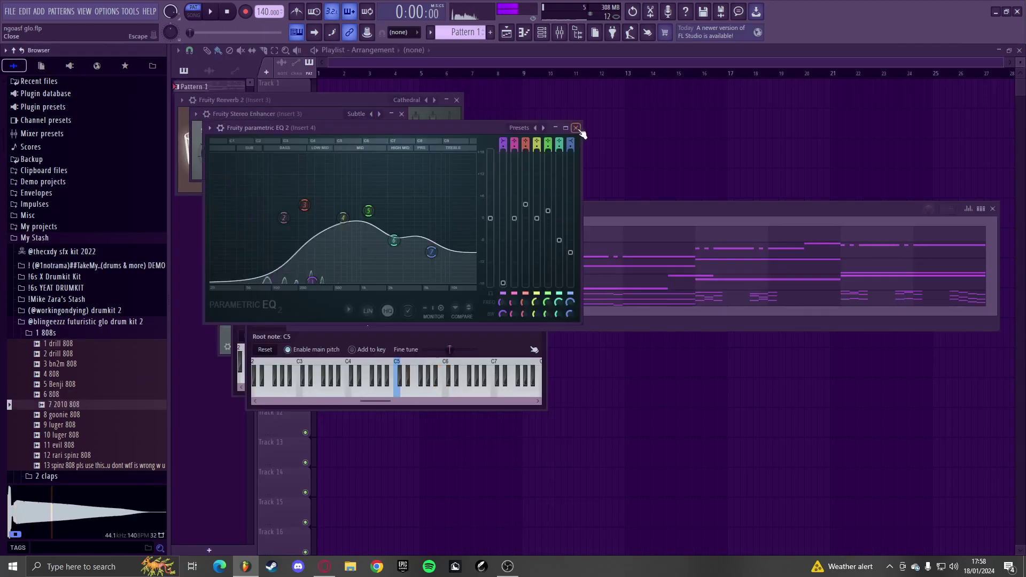
left_click(402, 114)
left_click(511, 156)
key("Escape")
key("Escape")
key("Escape")
key("Escape")
key("Escape")
key("Escape")
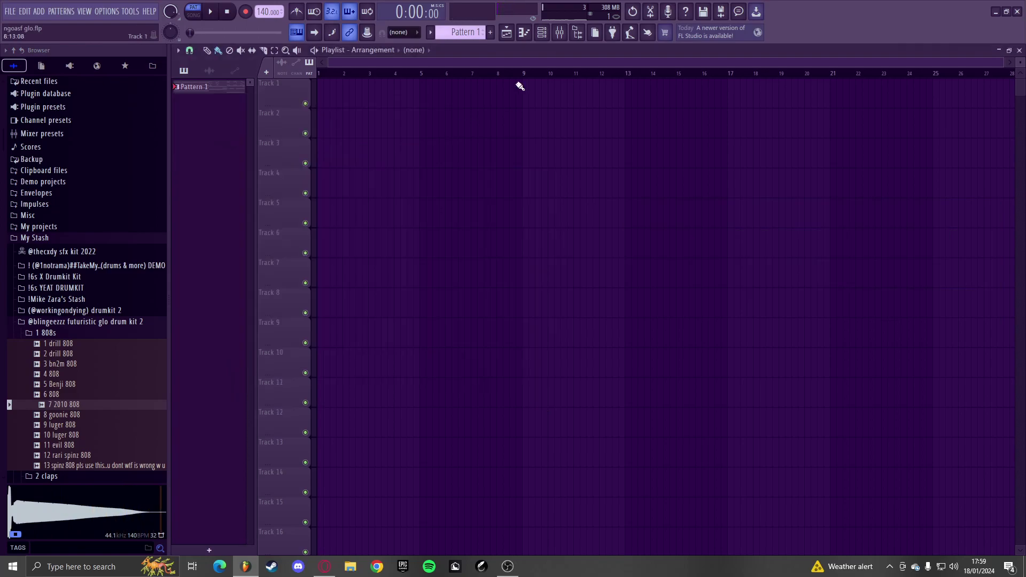
key("Escape")
- Preview the 808 samples from 1 drill 808 down to 13 spinz 808
left_click(87, 344)
left_click(68, 405)
left_click(67, 424)
left_click(69, 435)
left_click(70, 446)
left_click(72, 456)
left_click(74, 466)
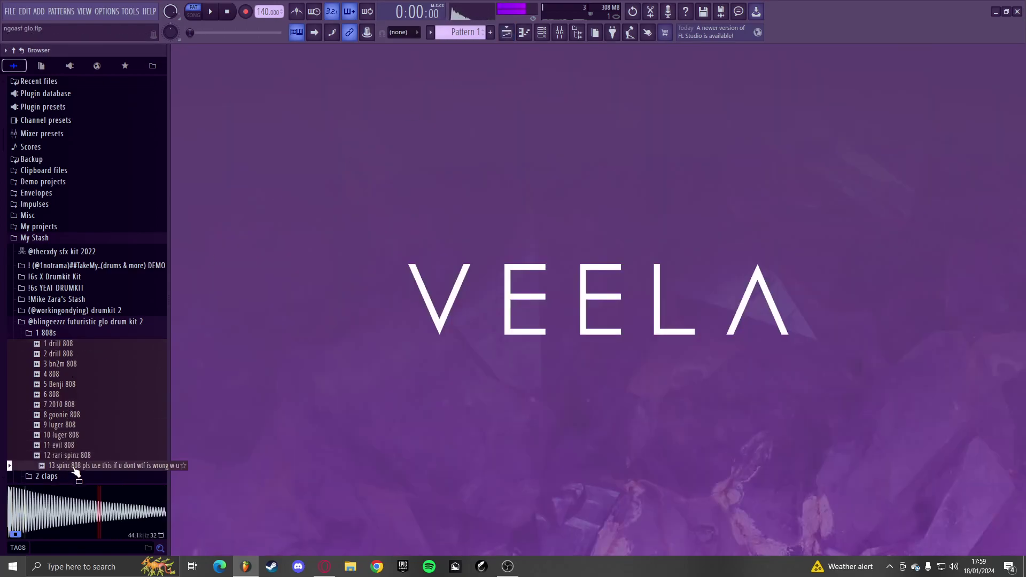
- Load the 13 spinz 808 sample as a new channel on mixer track 5 and enable its volume envelope
left_click(542, 31)
left_click_drag(128, 465, 306, 302)
key("space")
left_click(367, 313)
left_click(297, 203)
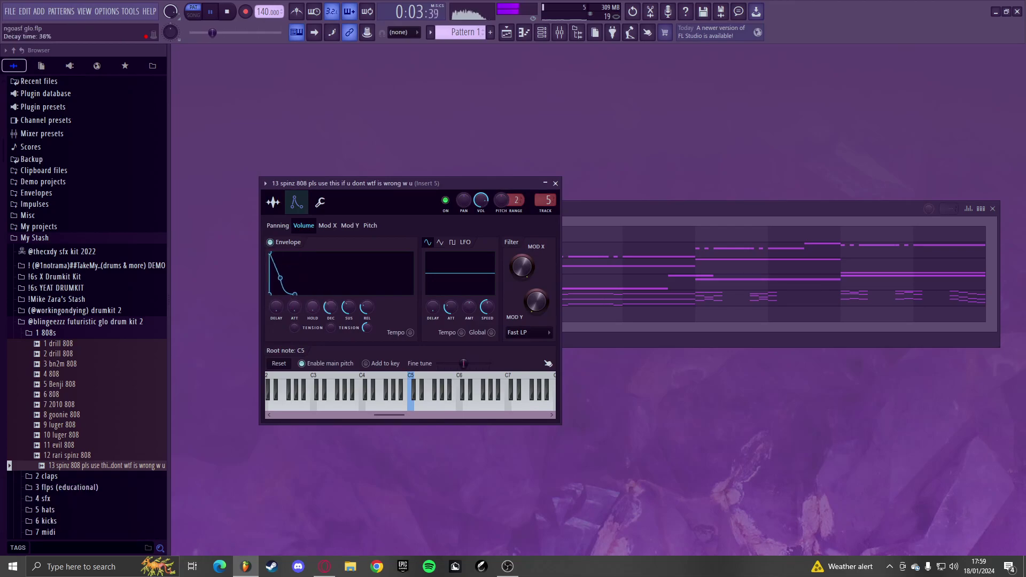
- Open the piano roll of the 13 spinz 808 channel and listen briefly to the pattern
key("F7")
left_click(508, 50)
left_click(485, 121)
key("space")
key("space")
scroll(251, 146, "down", 6)
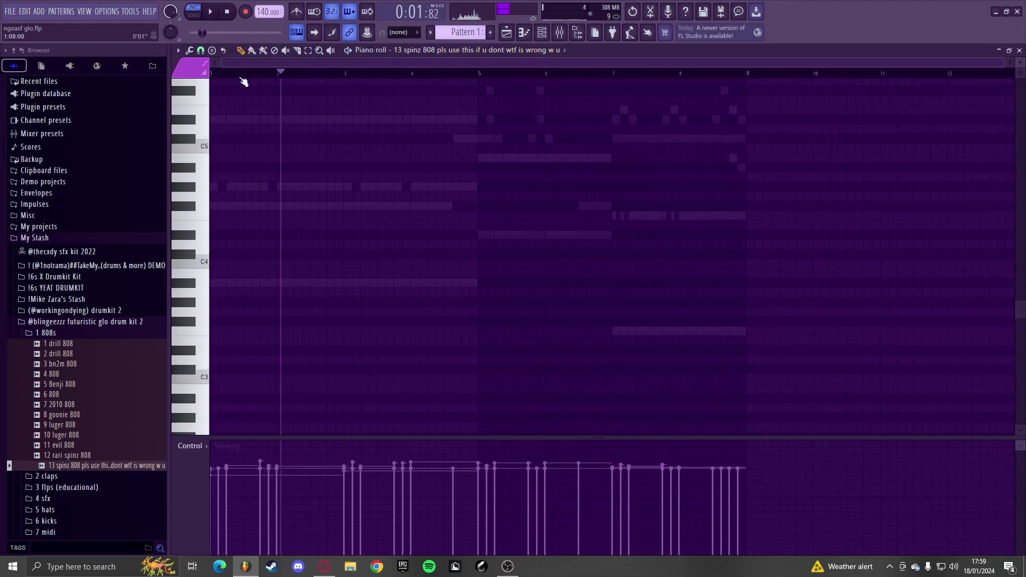
- Place two back-to-back A#5 notes for the 808 from the start of bar 1, each three quarters of a bar long
left_click_drag(166, 105, 156, 127)
key("ctrl+l")
key("space")
scroll(246, 227, "up", 6)
key("space")
left_click(272, 191)
scroll(321, 214, "left", 1)
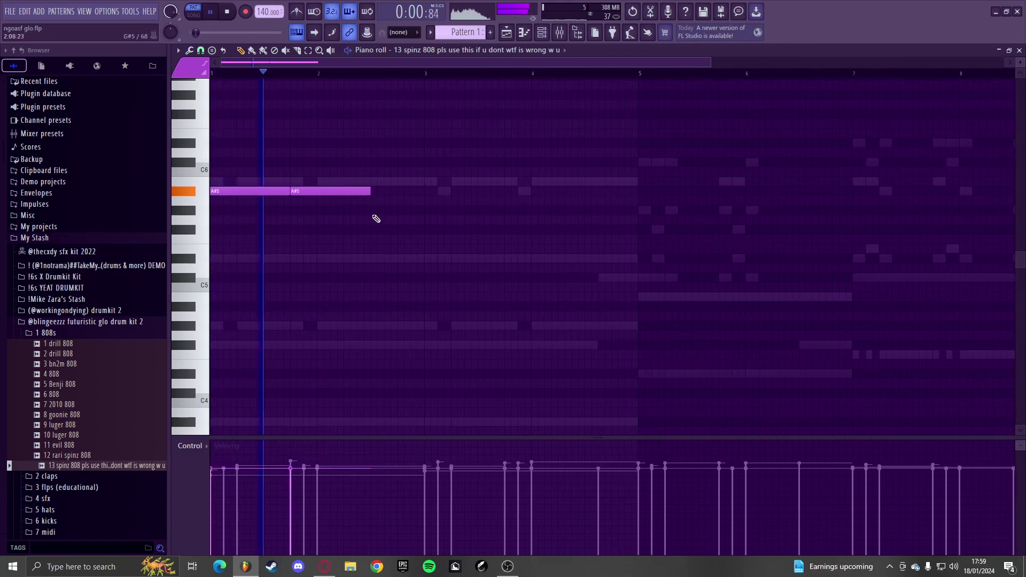
- Add an F5 note to the 808 line in the middle of bar 2, directly after the second A#5
key("space")
left_click(378, 219)
left_click_drag(377, 217, 371, 238)
key("space")
- Raise the 808's level on mixer Insert 5 to about 3.7 dB
key("F6")
key("F9")
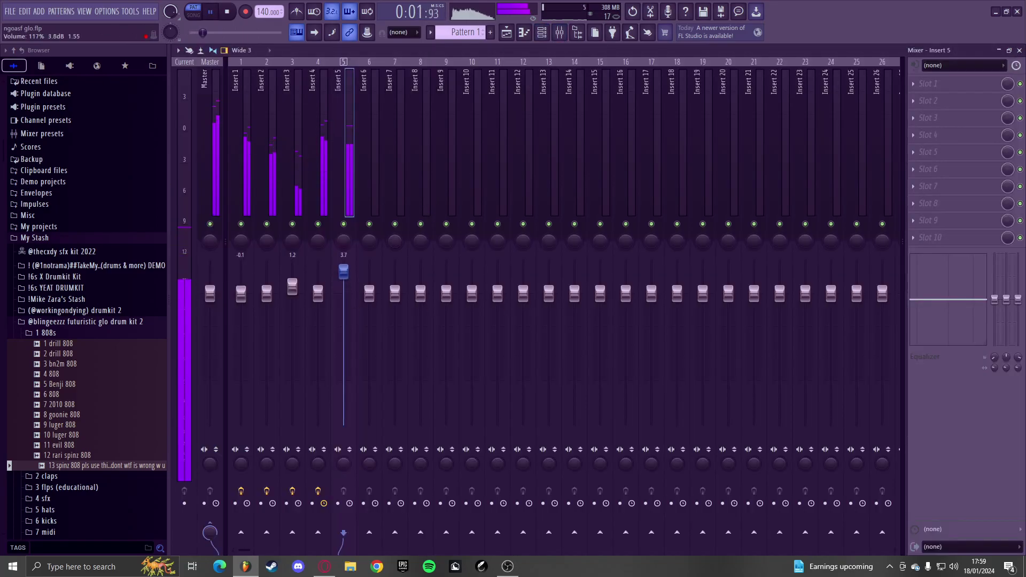
key("F9")
- Move the 808's F5 note later in bar 2 so it ends at bar 3, and extend the second A#5 up to it
key("F6")
left_click(443, 50)
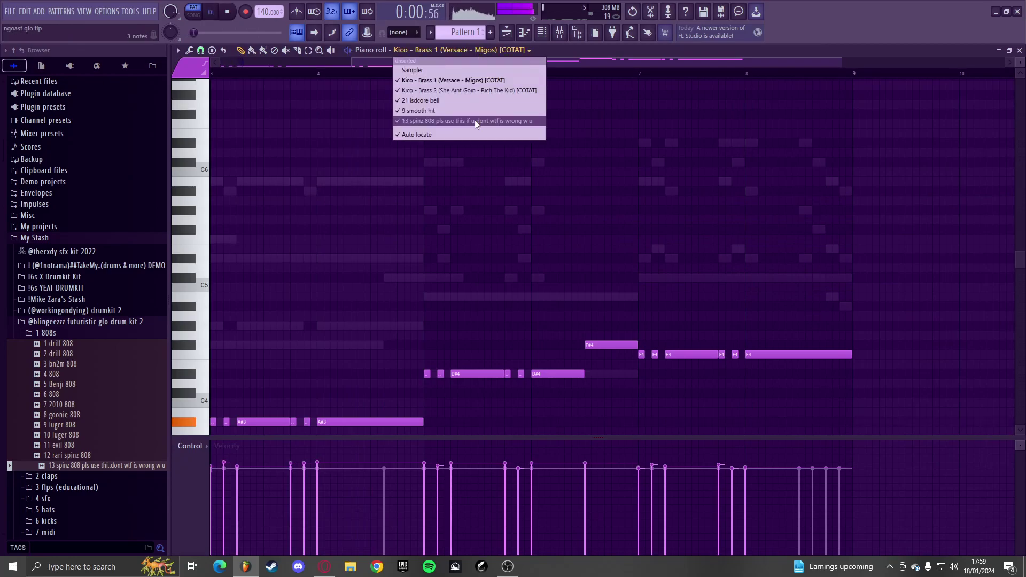
left_click(474, 118)
scroll(286, 273, "up", 3)
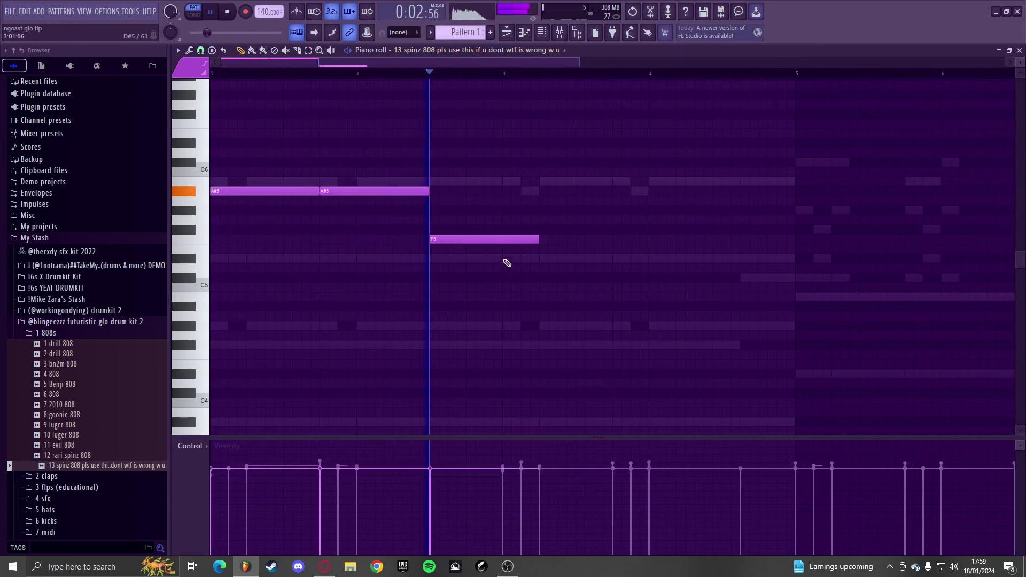
left_click(525, 249)
left_click_drag(512, 240, 461, 235)
right_click(586, 249)
key("ctrl+l")
key("space")
key("space")
key("ctrl+l")
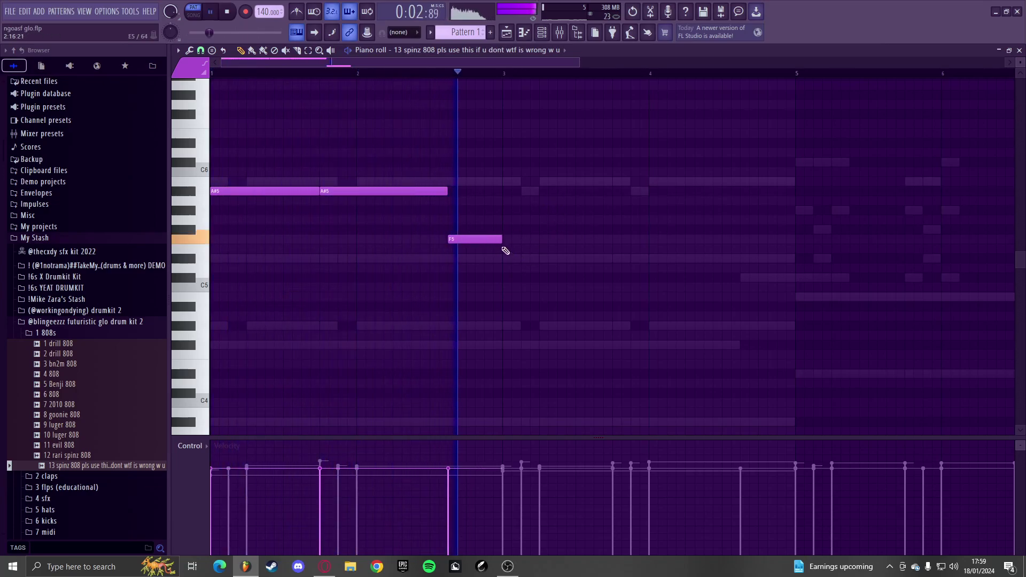
- Add an A#5 note to the 808 line at the start of bar 3
left_click(512, 190)
scroll(461, 237, "down", 1)
left_click_drag(396, 226, 488, 283)
left_click(487, 284, "ctrl")
scroll(273, 270, "up", 3)
scroll(333, 289, "up", 2)
scroll(417, 309, "down", 2)
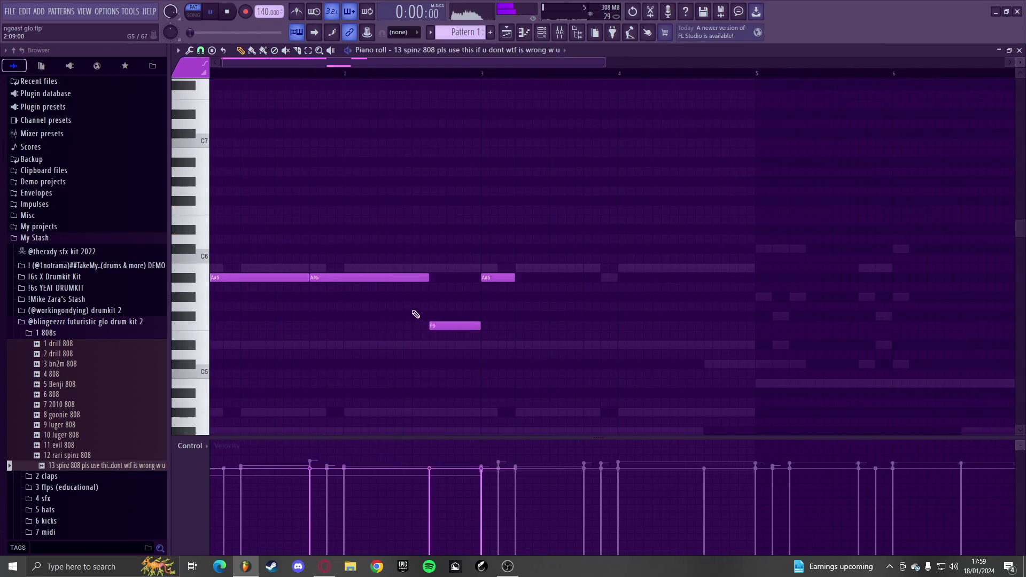
scroll(408, 305, "up", 3)
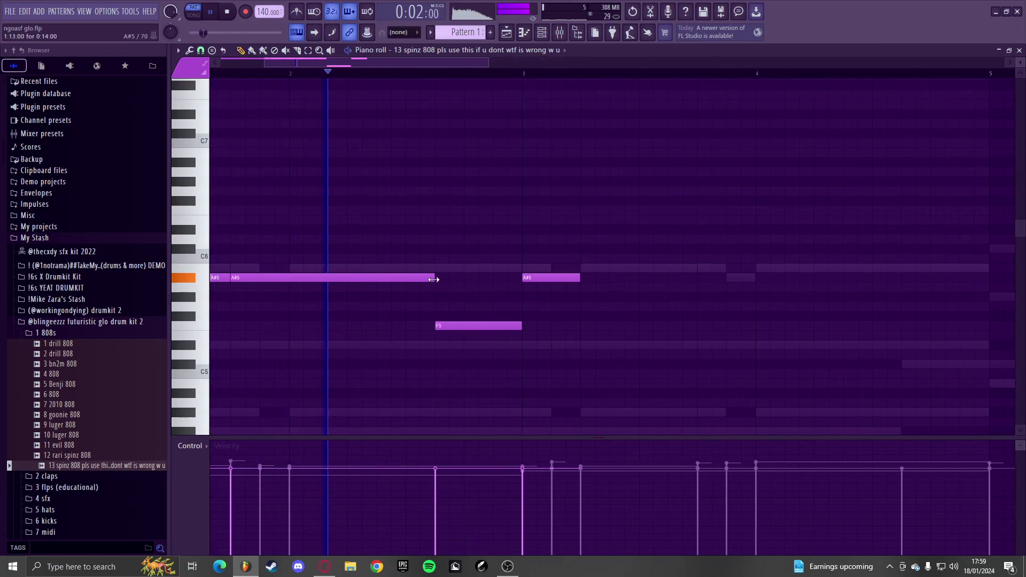
- Using a finer snap, replace the end of the long A#5 in bar 2 with short repeated A#5 notes leading into the F5
left_click(202, 51)
left_click(230, 145)
scroll(389, 281, "up", 3)
left_click(390, 278)
left_click(528, 276)
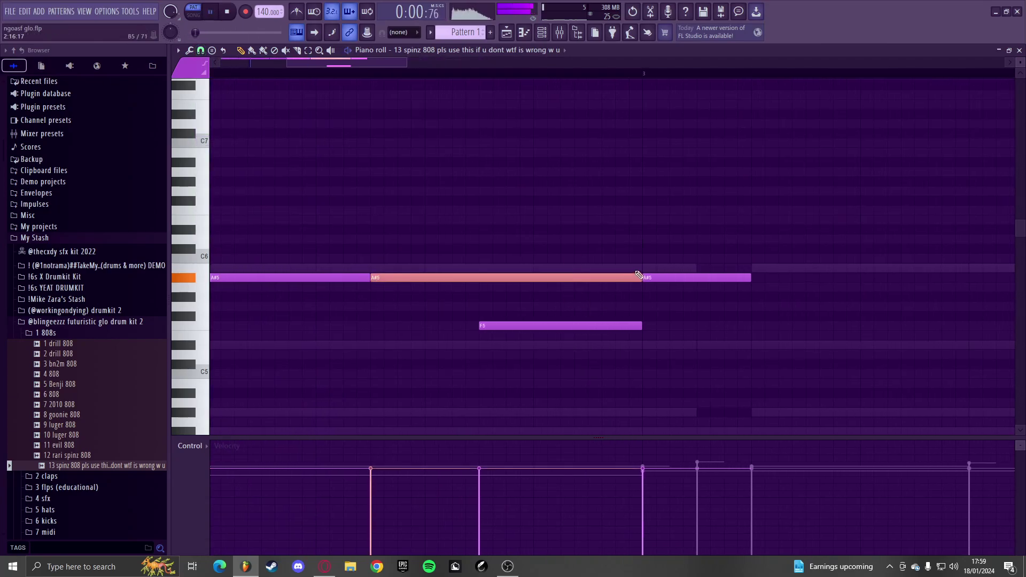
left_click(394, 278)
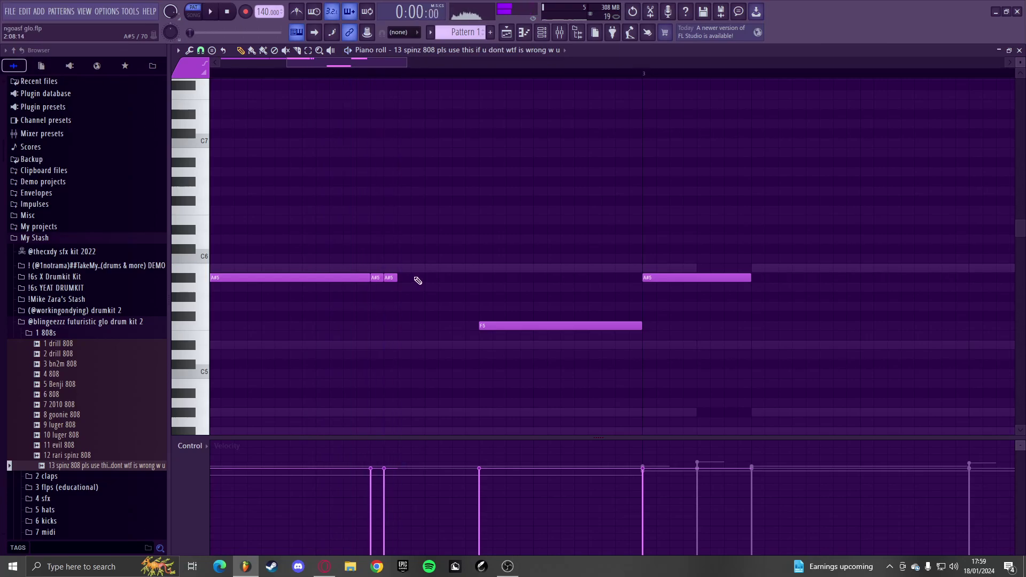
scroll(419, 277, "down", 2)
key("ctrl+l")
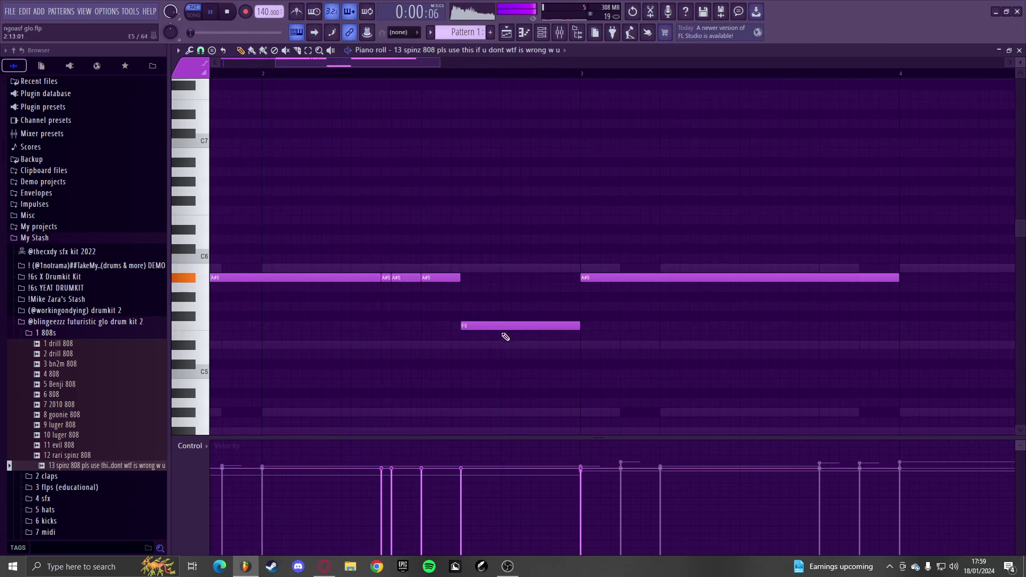
- Shift and shorten the F5 to fill the last beat of bar 2, and add another A#5 leading up to it
left_click_drag(618, 326, 567, 328)
left_click_drag(485, 287, 463, 278)
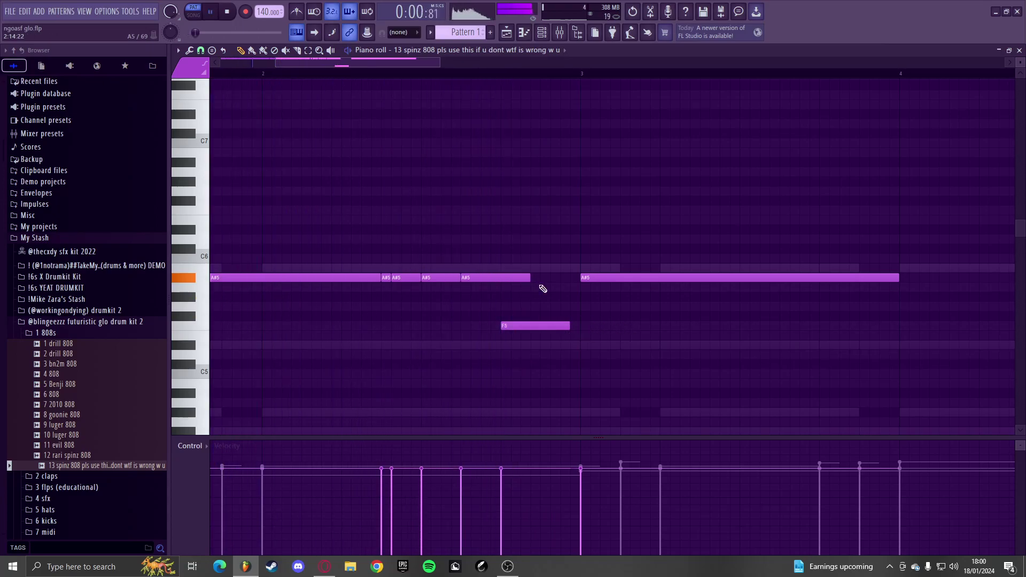
scroll(541, 286, "down", 2)
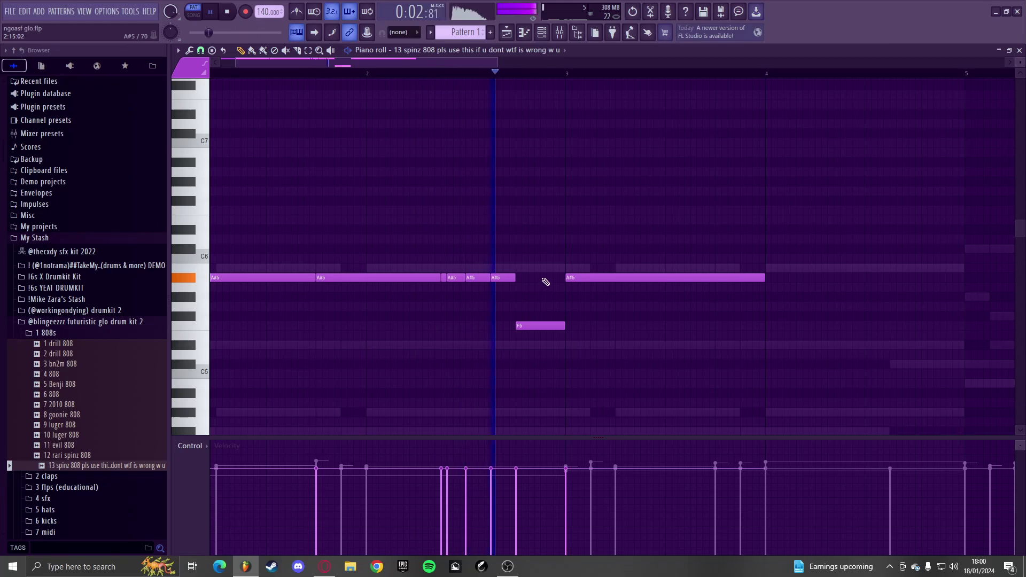
key("space")
- Replace the F5 at the end of bar 2 with three repeated F5 notes, the first one very short
scroll(555, 305, "up", 2)
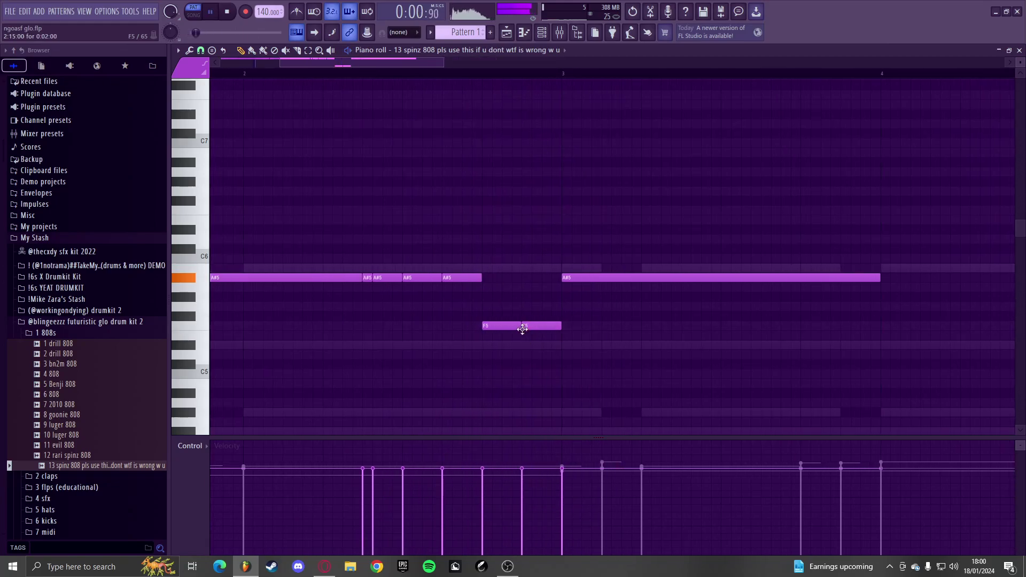
scroll(522, 329, "up", 1)
key("ctrl+l")
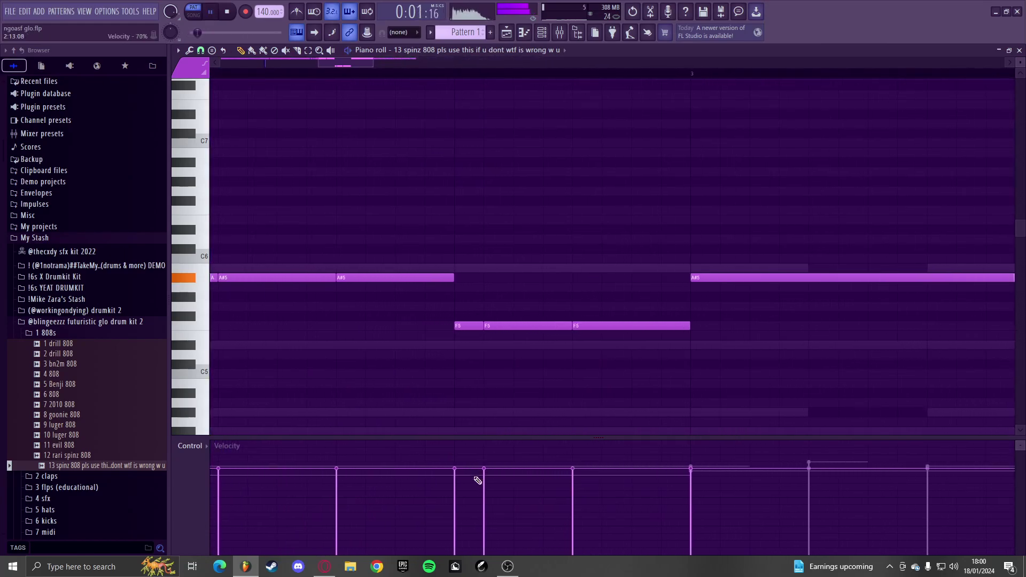
- Lower the velocity of the very short A#5 and the very short F5 in bar 2
scroll(541, 383, "down", 1)
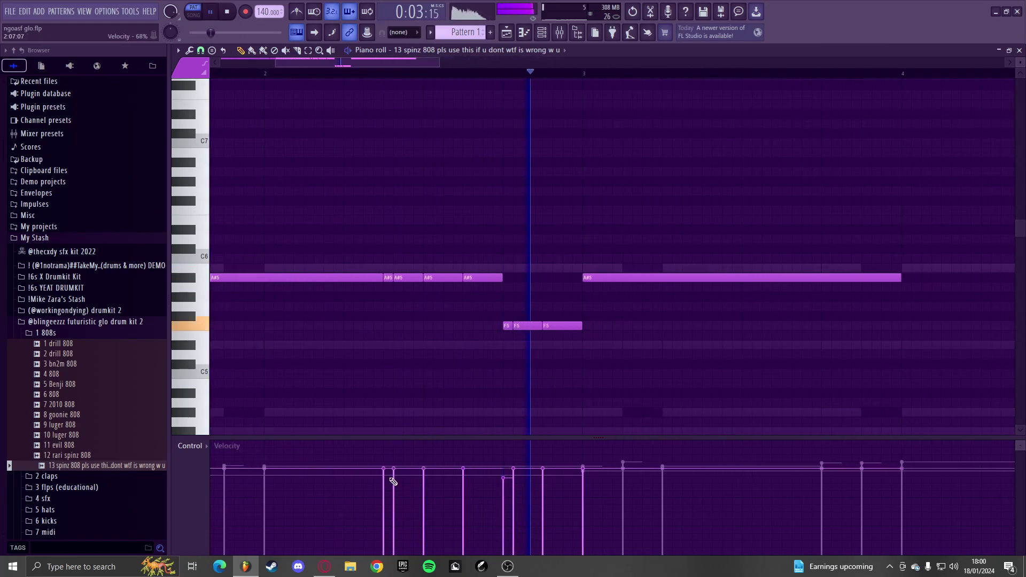
scroll(451, 417, "down", 2)
key("space")
scroll(290, 183, "up", 2)
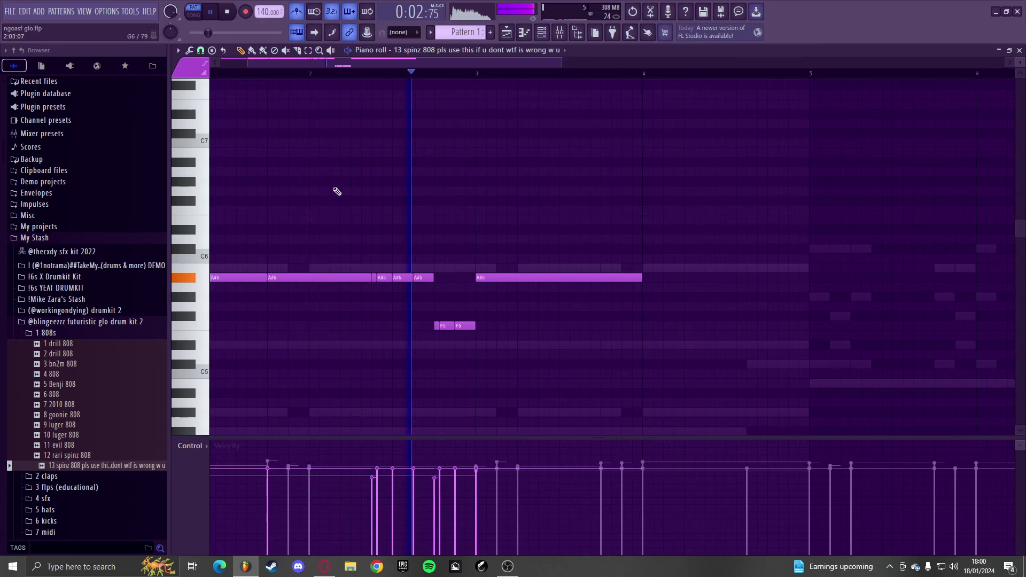
- Set the playback start to bar 3 and turn the long A#5 there into two equal A#5 notes ending at beat 4
scroll(471, 208, "down", 1)
scroll(472, 208, "down", 1)
key("space")
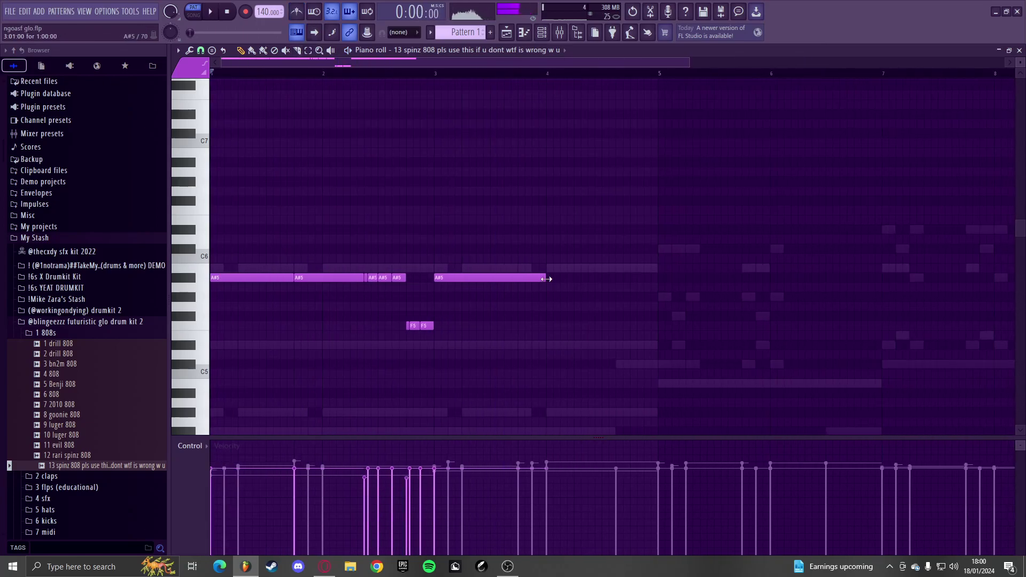
scroll(517, 292, "up", 3)
left_click(292, 74)
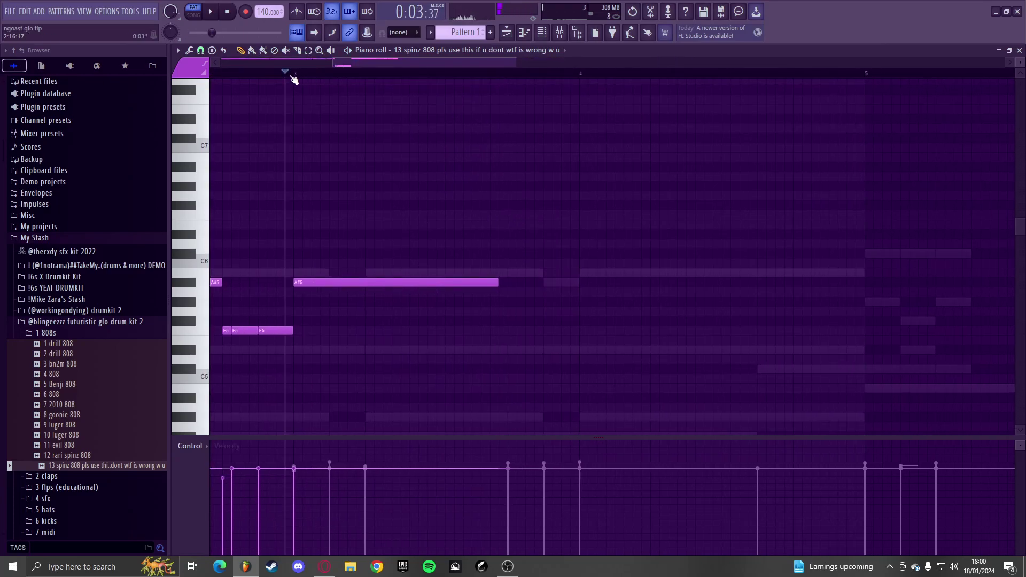
key("space")
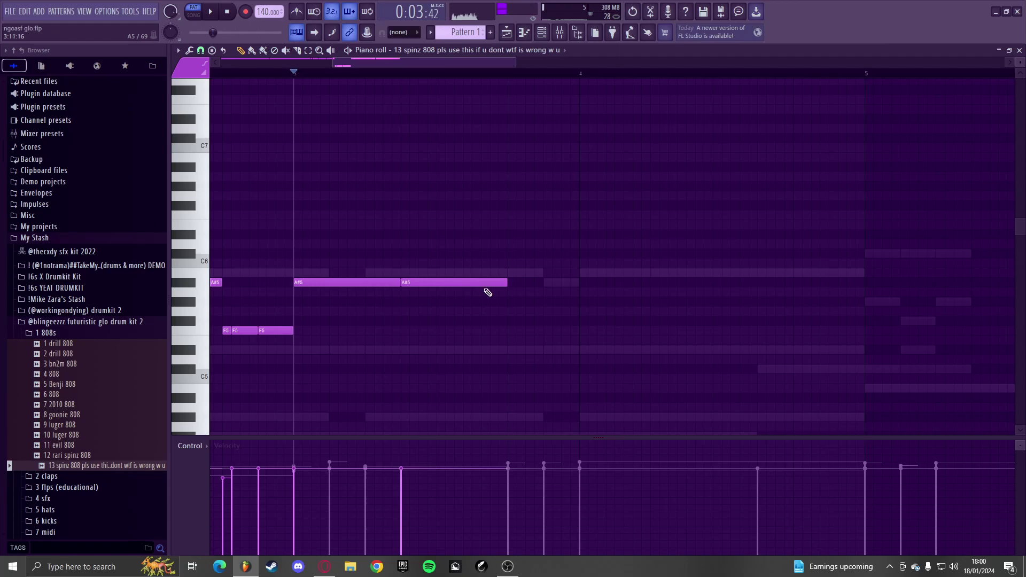
- Replace the second A#5 in bar 3 with a very short A#5 followed by several longer repeated A#5 notes
scroll(500, 289, "down", 2)
scroll(505, 289, "up", 2)
key("space")
left_click_drag(503, 284, 427, 284)
left_click(418, 283)
left_click(470, 283)
key("space")
key("space")
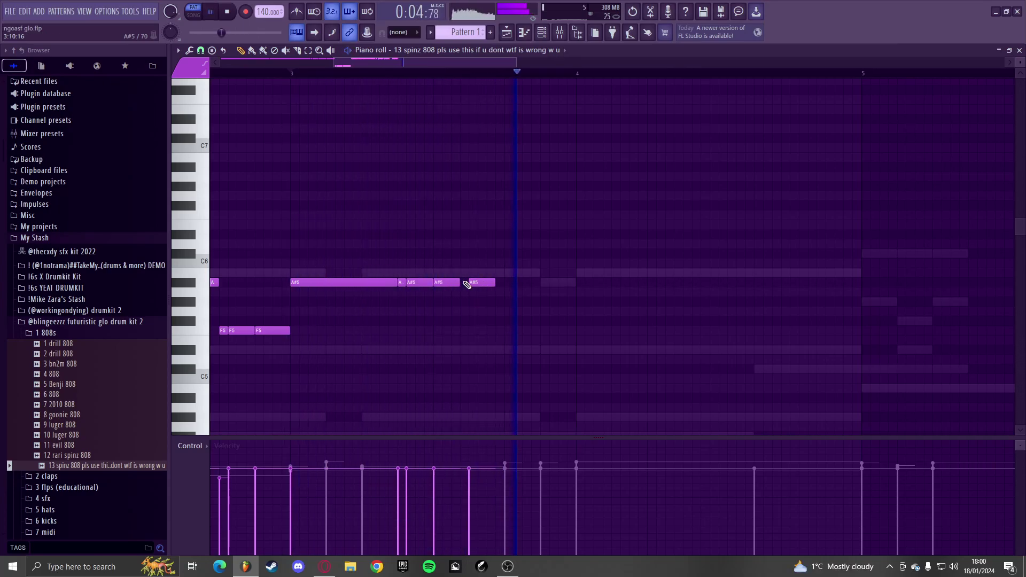
- Close the gaps between the repeated A#5 notes and add another A#5 over the last beat up to bar 4
key("ctrl+l")
key("space")
key("space")
double_click(571, 282)
key("Escape")
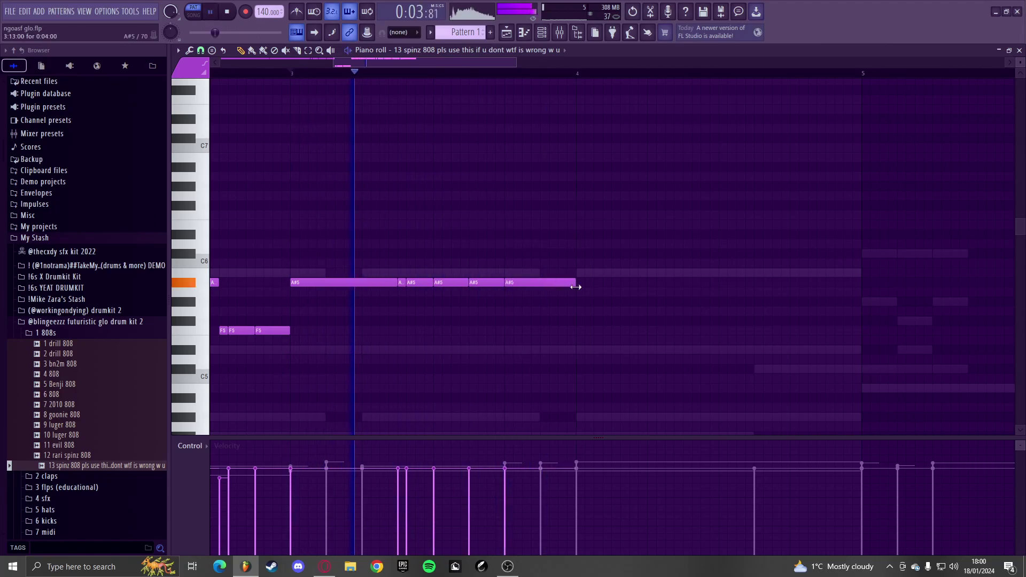
- Extend the last A#5 of bar 3 well into bar 4 and add another A#5 after it that ends at bar 5
scroll(510, 298, "down", 3)
scroll(523, 293, "up", 3)
left_click(654, 289)
left_click_drag(653, 289, 659, 289)
scroll(643, 290, "down", 3)
key("ctrl+l")
scroll(636, 293, "down", 2)
key("space")
- Add a one-beat D#6 note to the 808 line at the start of bar 5 and listen to it
scroll(580, 288, "up", 3)
left_click_drag(569, 254, 569, 234)
scroll(577, 230, "down", 3)
scroll(625, 214, "up", 3)
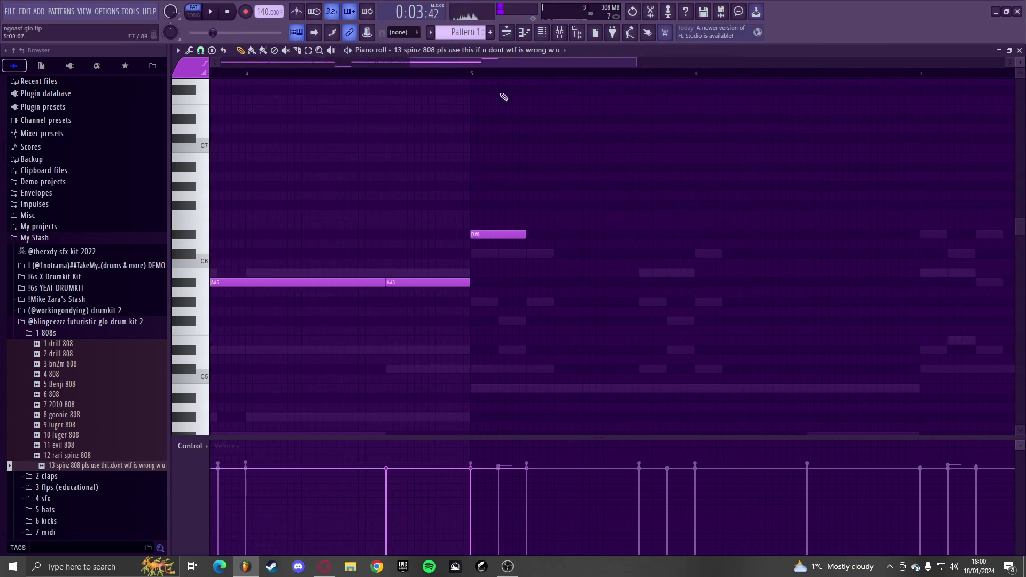
key("space")
key("space")
key("space")
scroll(563, 245, "up", 3)
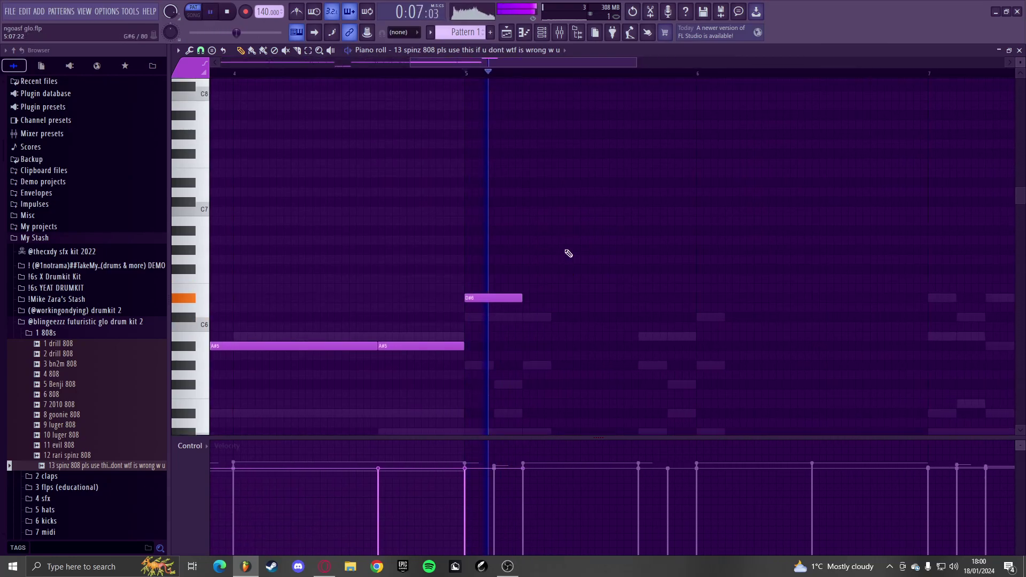
- Add a short D#7 slide note in the middle of bar 5 of the 808 line
key("space")
left_click(554, 226)
key("space")
key("space")
key("space")
scroll(433, 165, "up", 2)
right_click(678, 206)
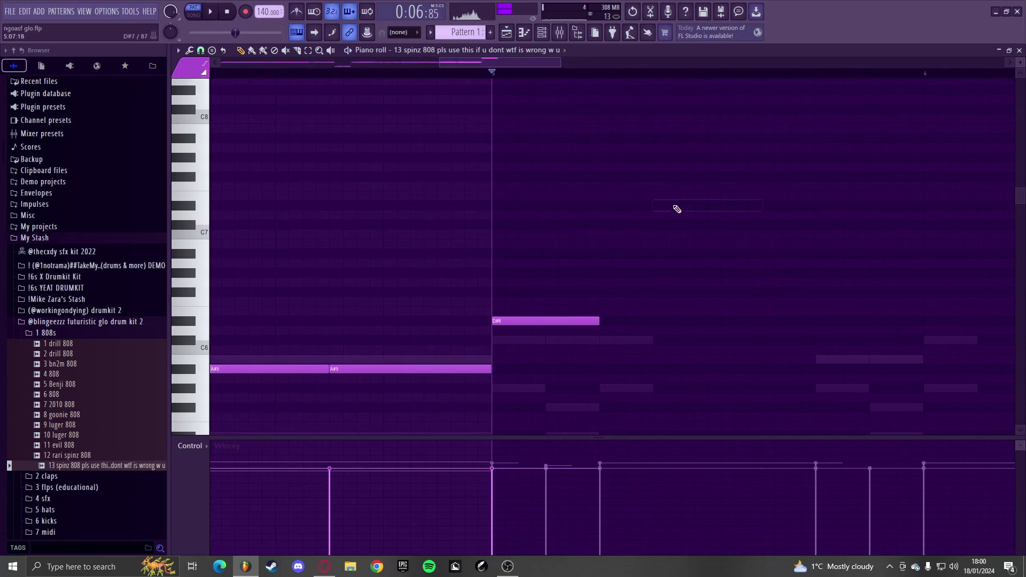
left_click(678, 207)
key("space")
key("space")
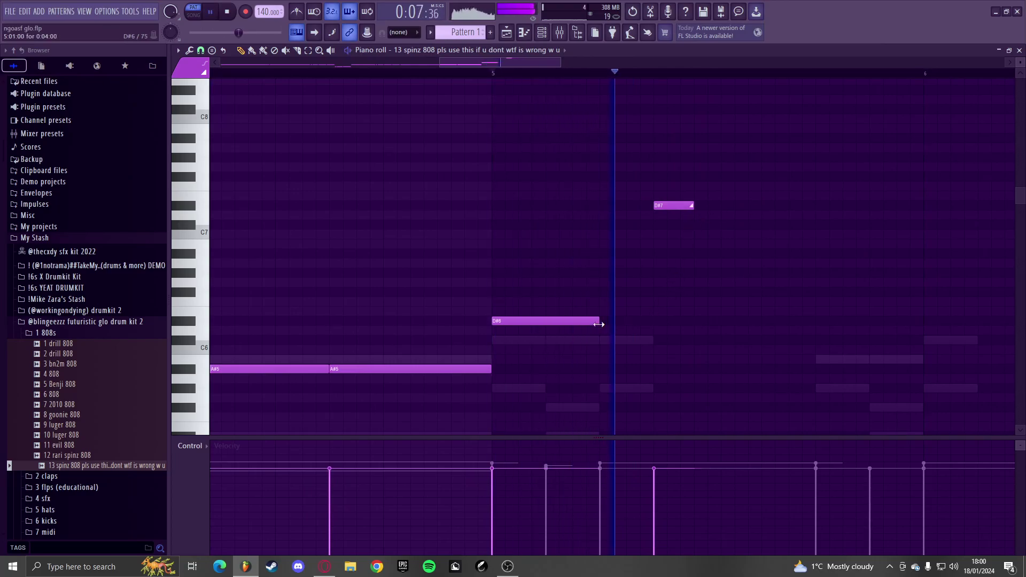
- Add a second D#6 beneath the slide note, extend the first D#6 up to it, and shorten the slide note
left_click(658, 320)
mouse_move(693, 208)
left_mouse_down()
mouse_move(711, 214)
mouse_move(692, 210)
left_mouse_up()
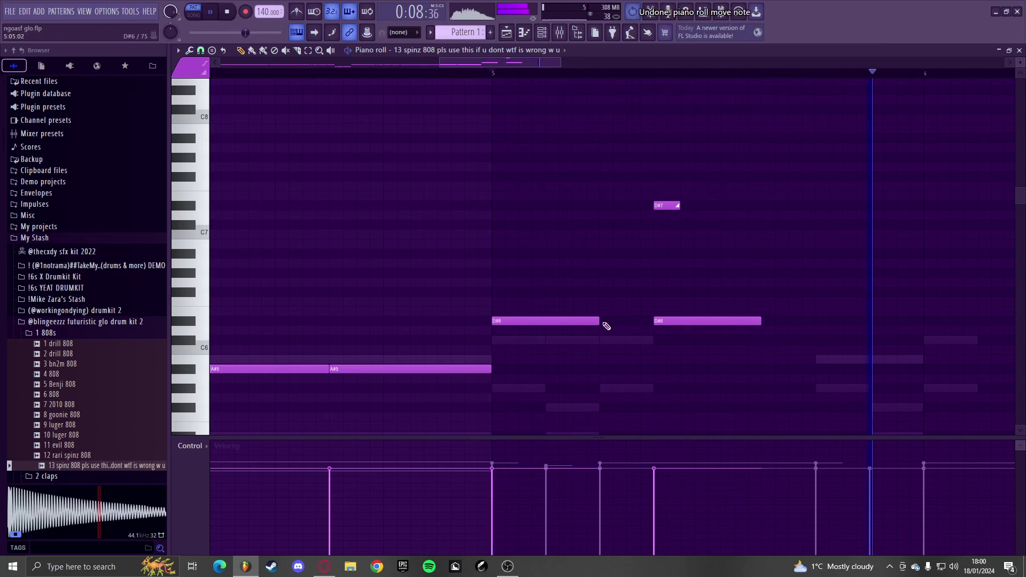
key("space")
key("space")
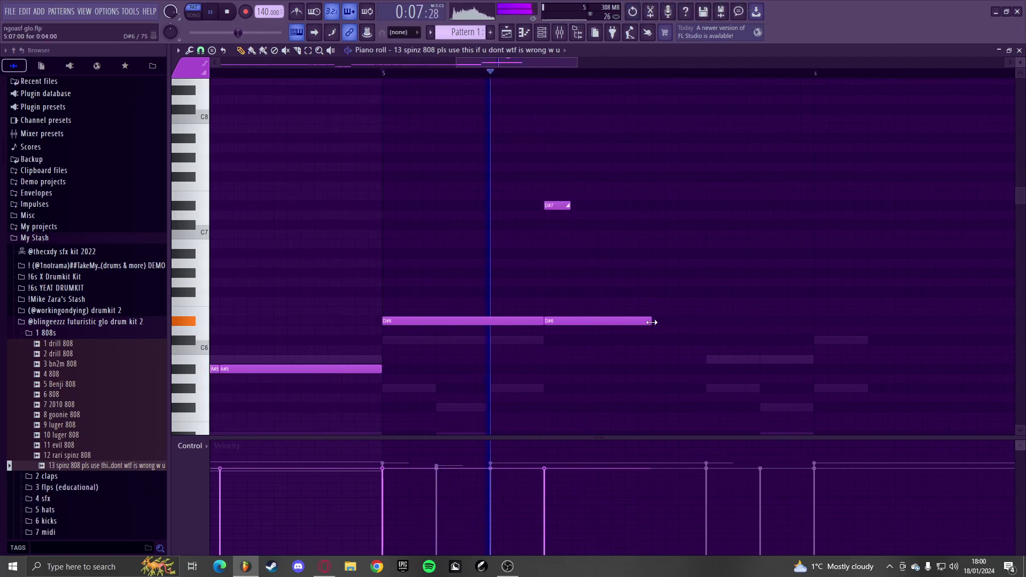
- Extend the second D#6 to beat 4 of bar 5 and add a third D#6 that ends at bar 6
left_click(711, 323)
scroll(729, 340, "down", 5)
key("space")
key("space")
scroll(716, 340, "up", 4)
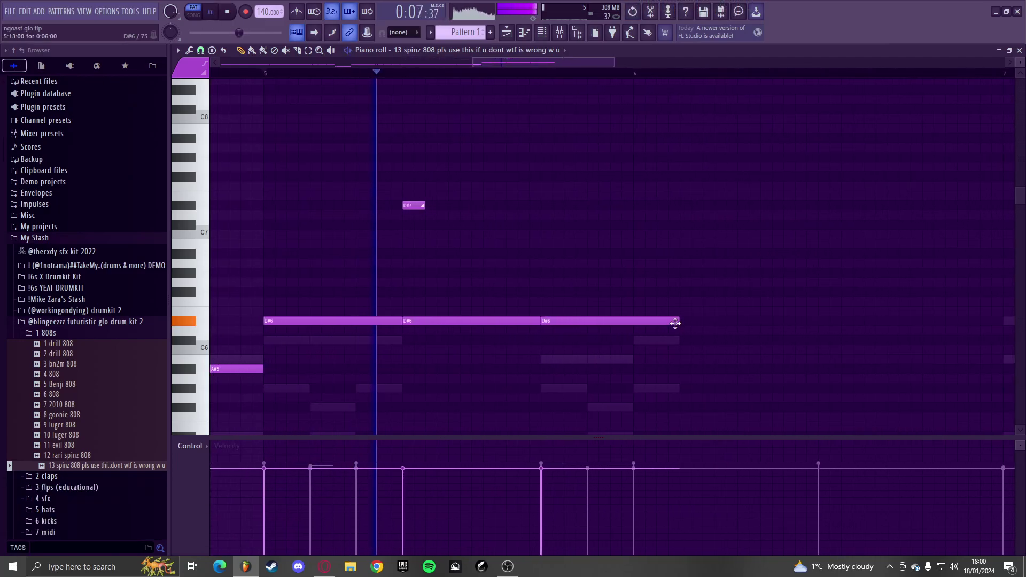
scroll(695, 329, "down", 4)
key("space")
- Add three consecutive half-beat D#6 notes starting on beat 2 of bar 6
left_click(615, 323)
key("space")
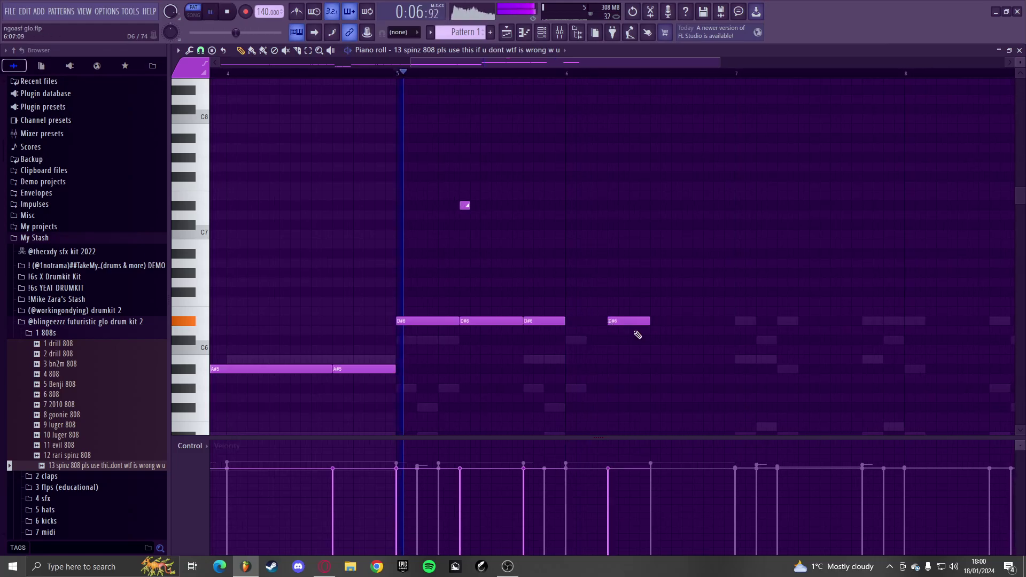
scroll(648, 335, "up", 4)
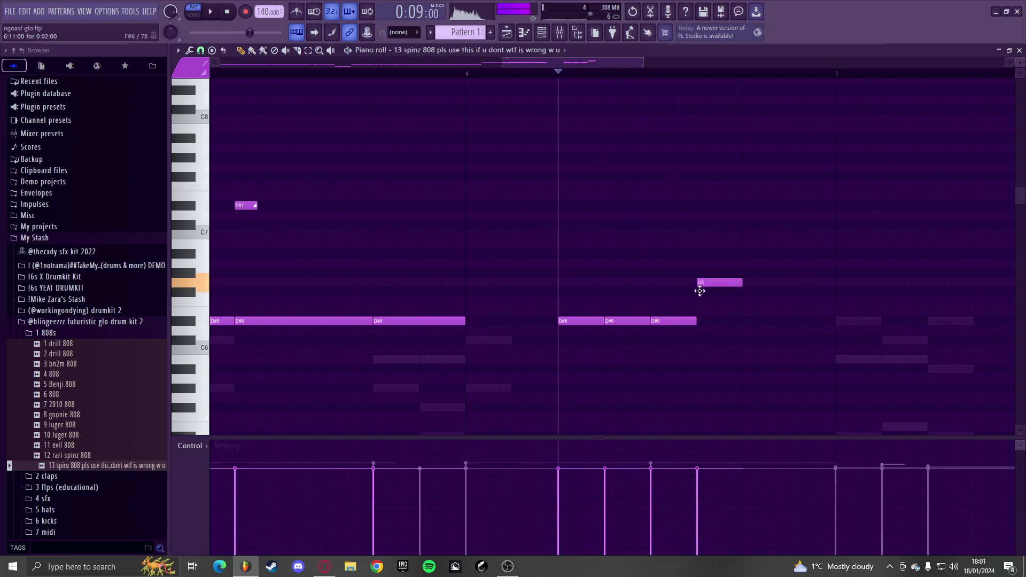
- Finish bar 6 with a short F#6 and a longer F#6, followed by an F6 and a C#6 up to bar 7
left_click(712, 292)
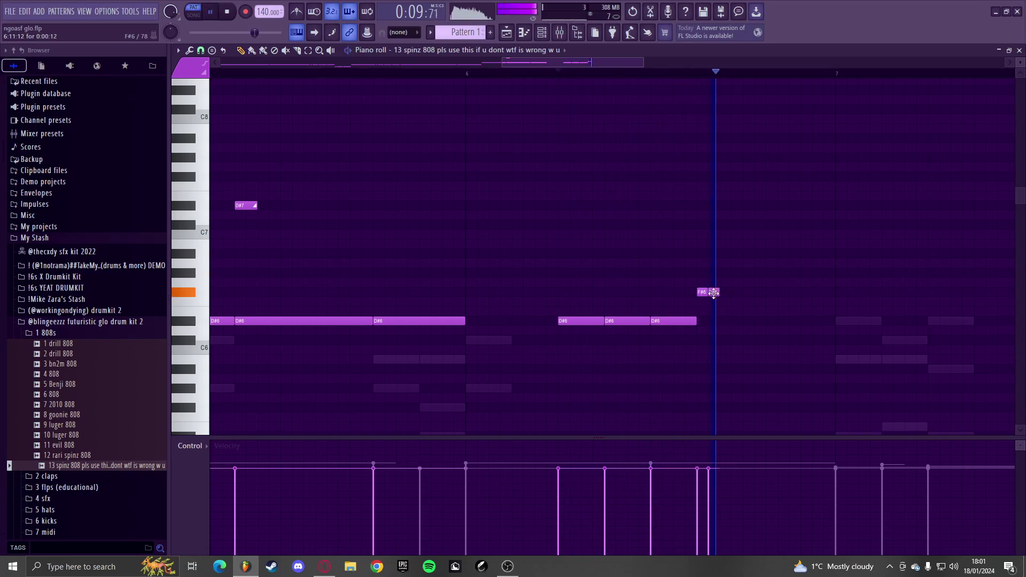
key("space")
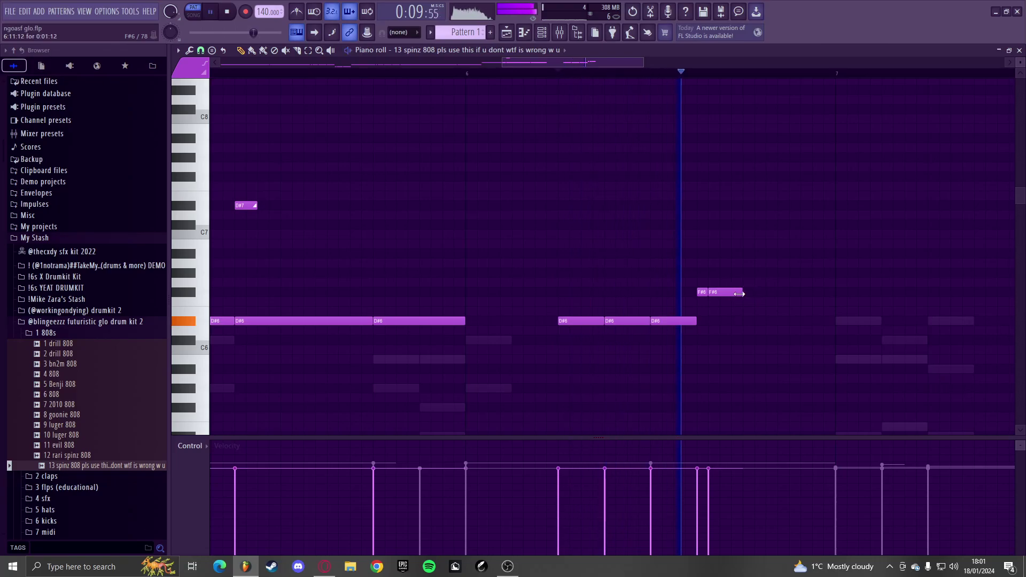
left_click(753, 301)
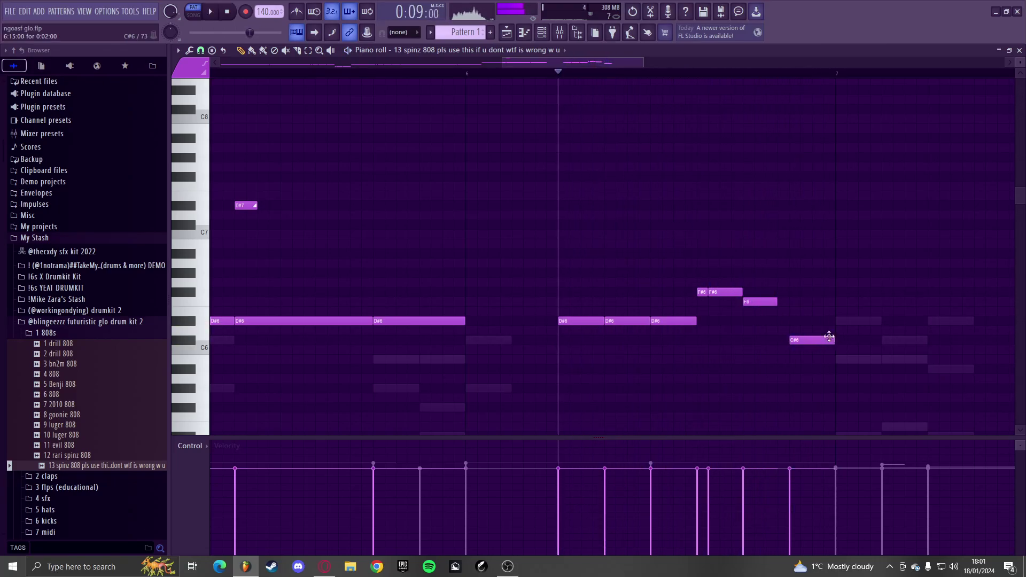
scroll(778, 303, "down", 3)
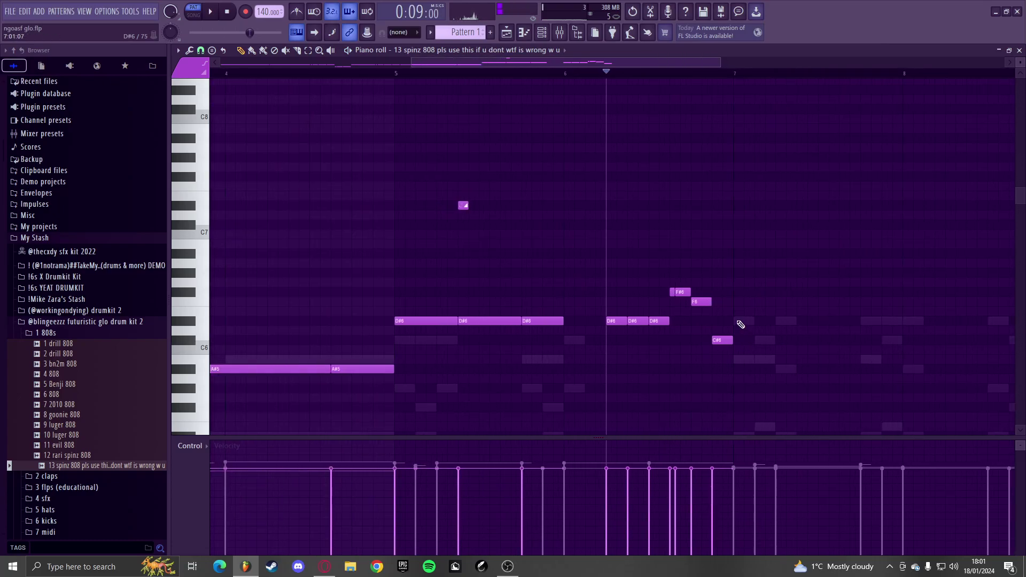
- Add an F6 note to the 808 line at the start of bar 7 and play it back
scroll(740, 324, "down", 3)
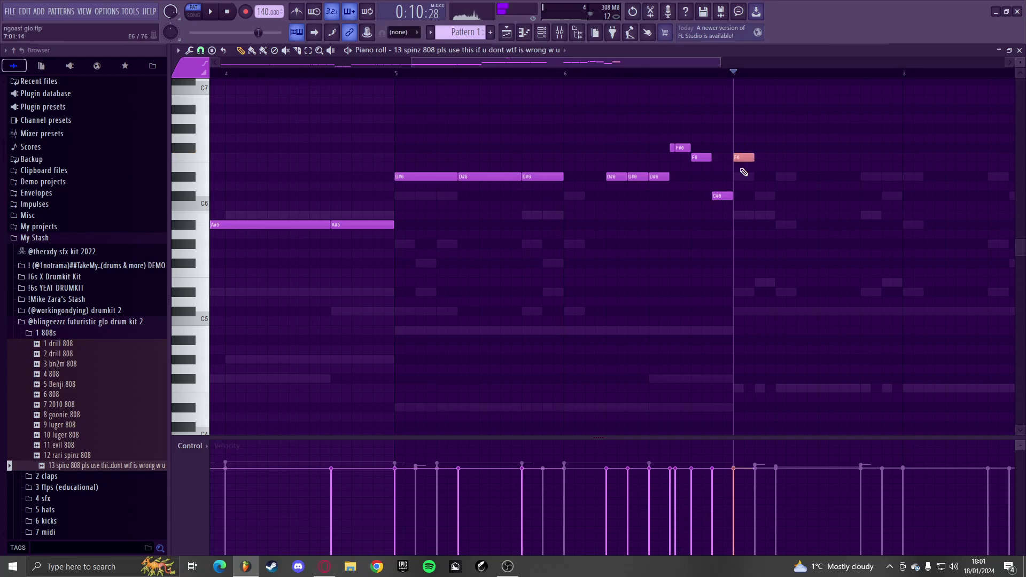
scroll(775, 213, "down", 2)
scroll(780, 217, "up", 3)
key("space")
scroll(422, 151, "down", 1)
key("ctrl+l")
key("space")
key("space")
- Make the F6 at bar 7 one and a half beats long and add an equally long F6 directly after it
scroll(599, 256, "up", 3)
key("space")
left_click_drag(678, 248, 584, 263)
key("space")
key("space")
left_click(584, 247)
scroll(613, 243, "up", 2)
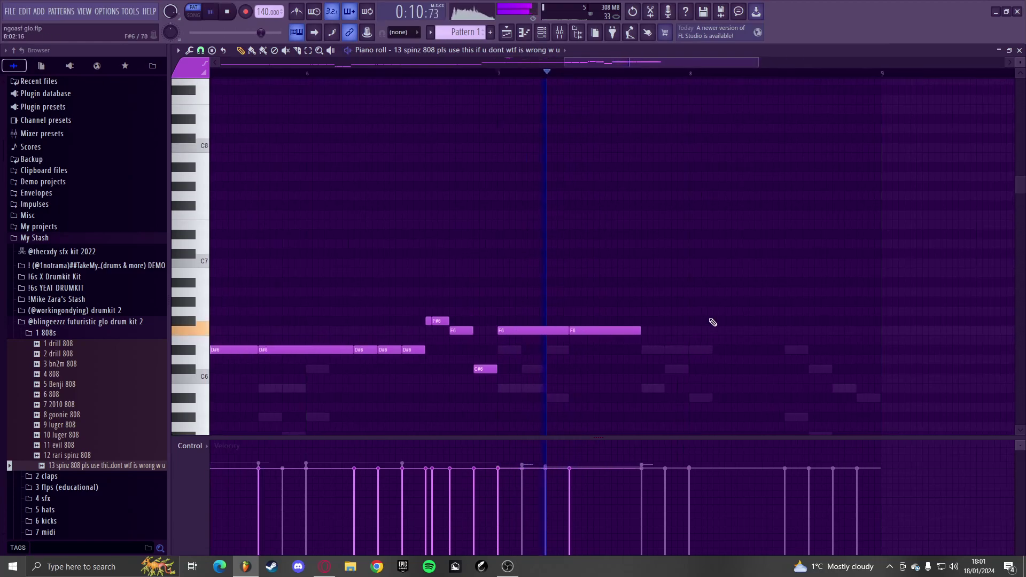
- Add a half-beat C#7 late in bar 7, trim the second F6 to meet it, and follow it with an F6 lasting until bar 9
scroll(714, 320, "up", 3)
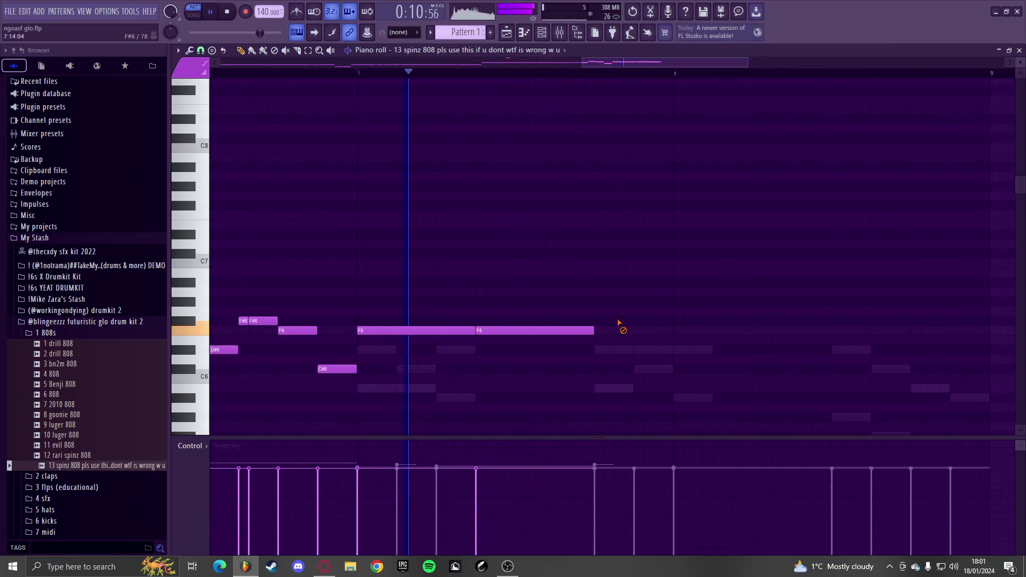
mouse_move(556, 252)
left_mouse_down()
mouse_move(556, 266)
mouse_move(556, 245)
left_mouse_up()
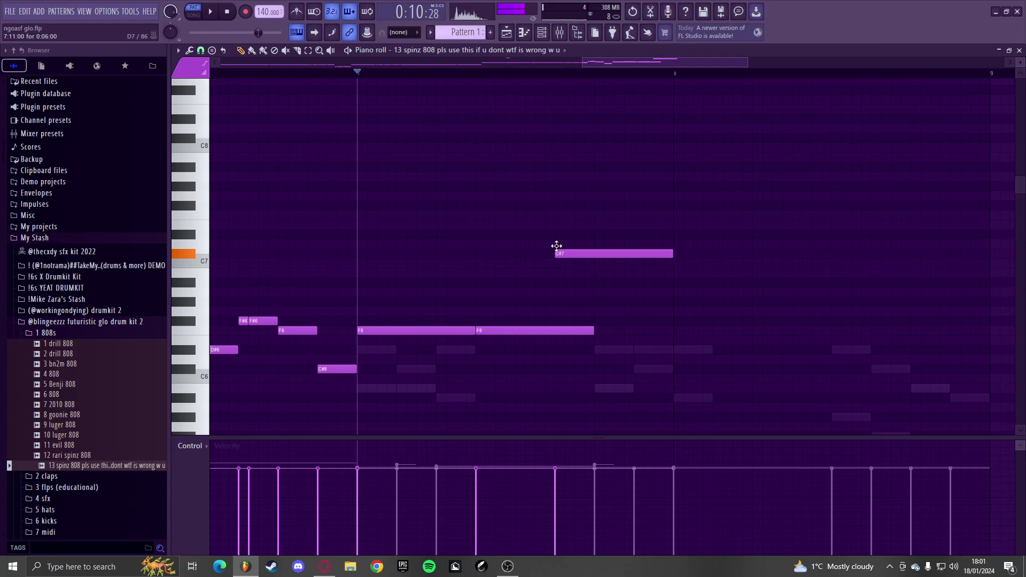
left_click(597, 333)
key("space")
key("ctrl+l")
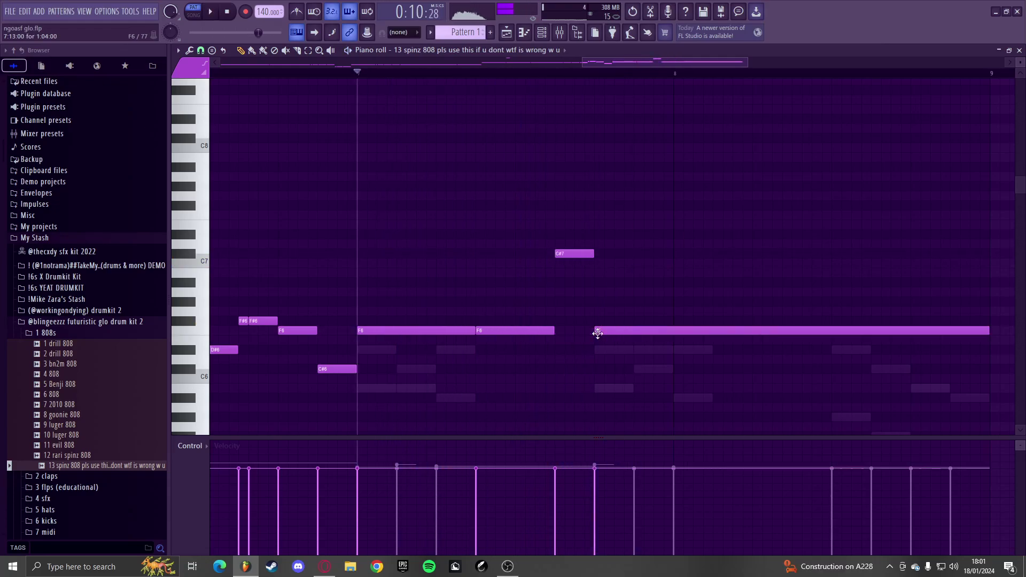
- Shorten the long F6 to two beats, ending in bar 8, and add a half-beat F6 directly after it
scroll(589, 334, "down", 1)
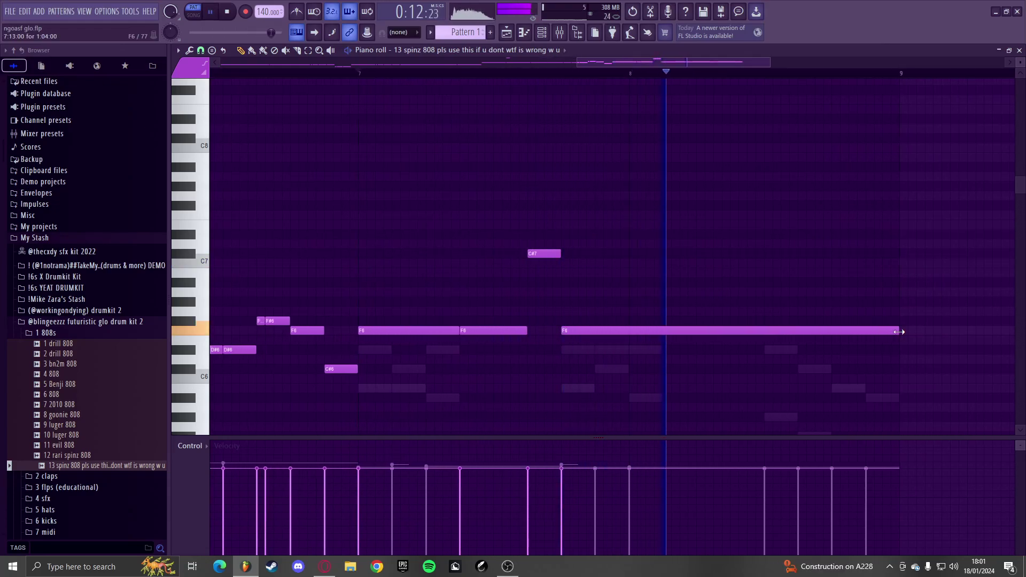
left_click_drag(900, 331, 703, 332)
left_click(710, 331)
scroll(757, 358, "down", 1)
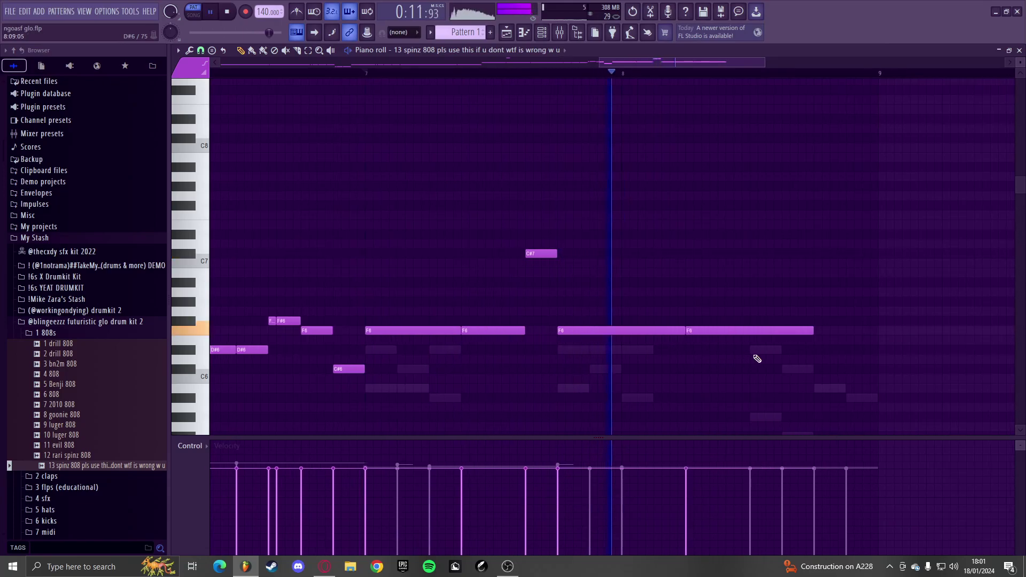
scroll(757, 359, "up", 1)
scroll(759, 344, "down", 1)
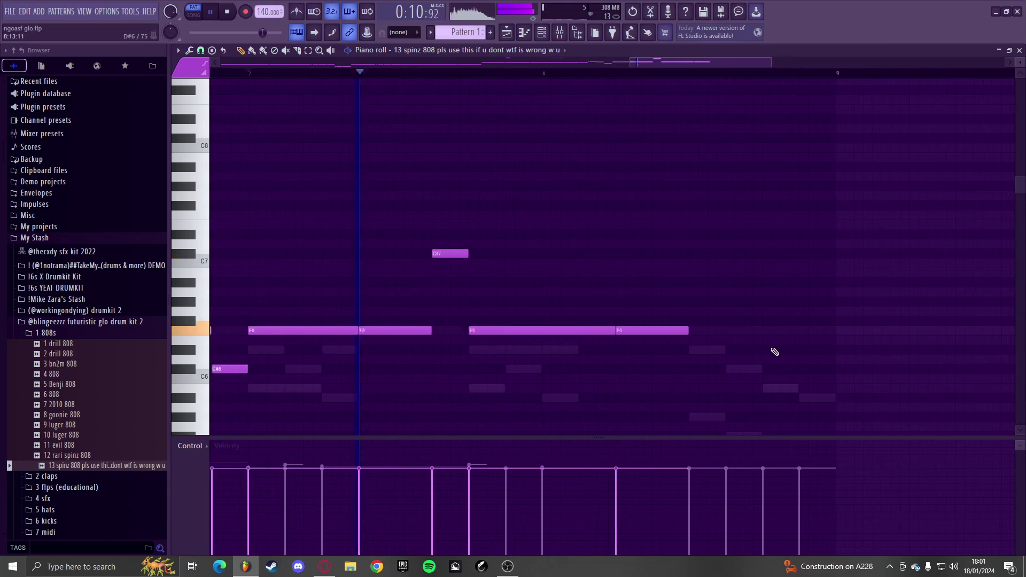
scroll(774, 353, "up", 1)
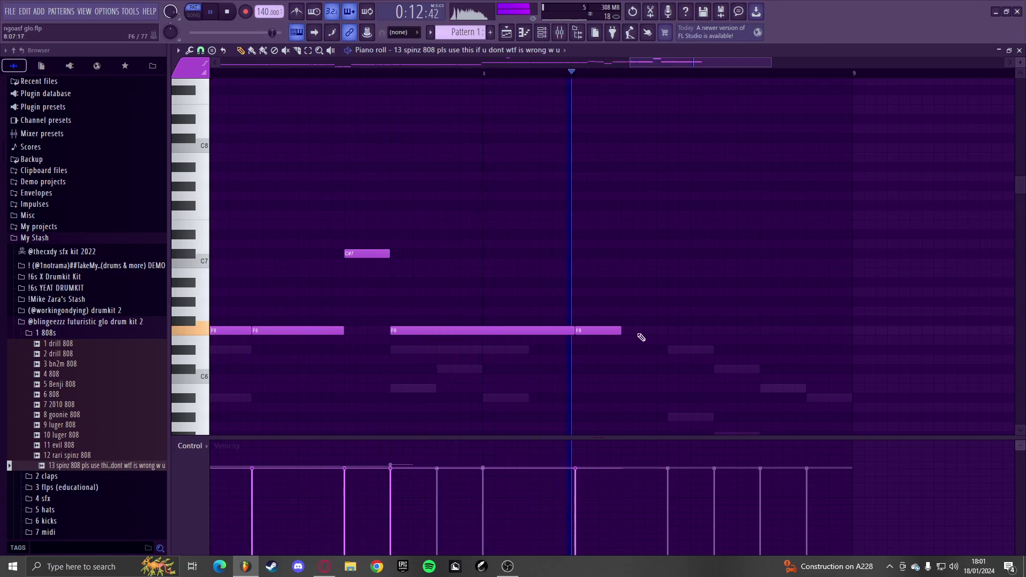
- Complete bar 8 with four more repeated F6 notes, the first very short, followed by a C#6 and a C6 ending at bar 9
left_click(641, 331)
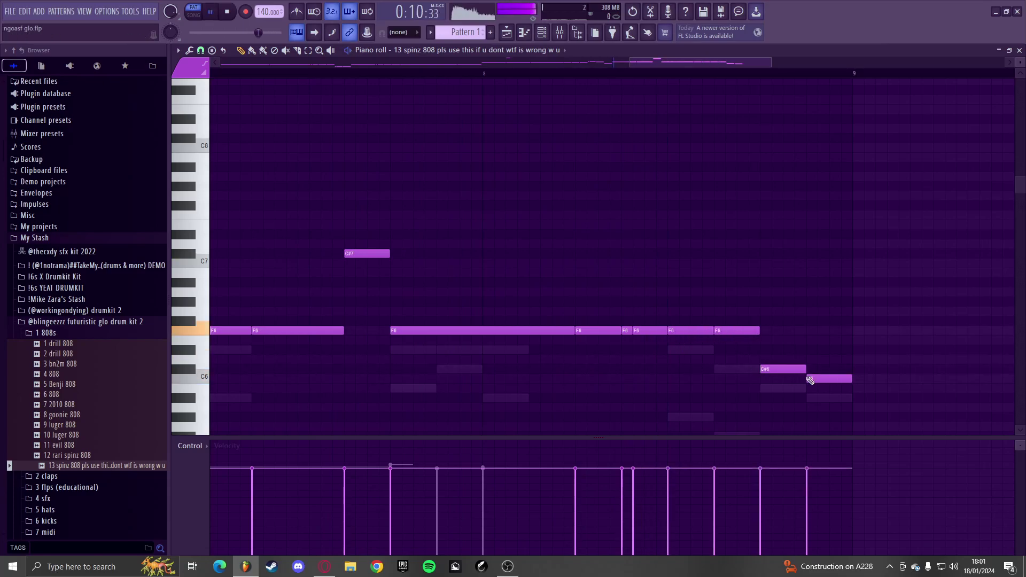
scroll(758, 341, "down", 4)
scroll(784, 324, "up", 5)
scroll(755, 335, "down", 4)
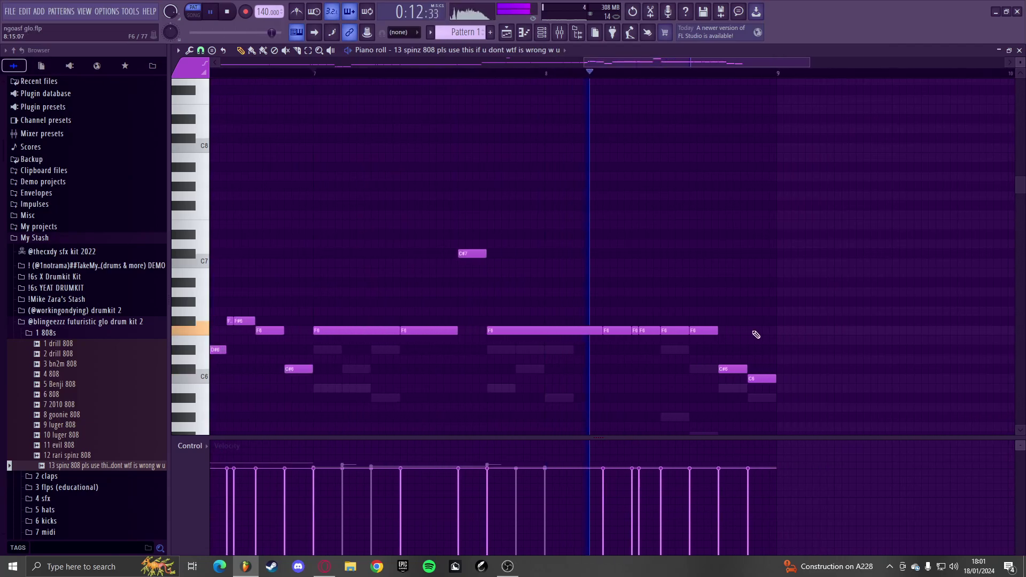
- Transpose the whole 808 bass line down one octave in the piano roll
scroll(686, 341, "up", 4)
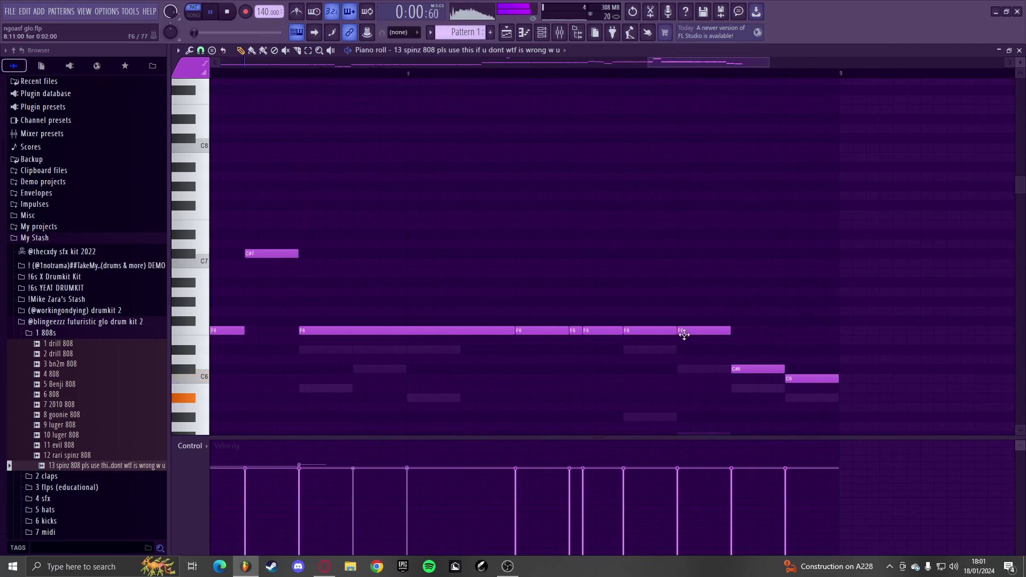
scroll(683, 337, "down", 6)
scroll(724, 351, "up", 4)
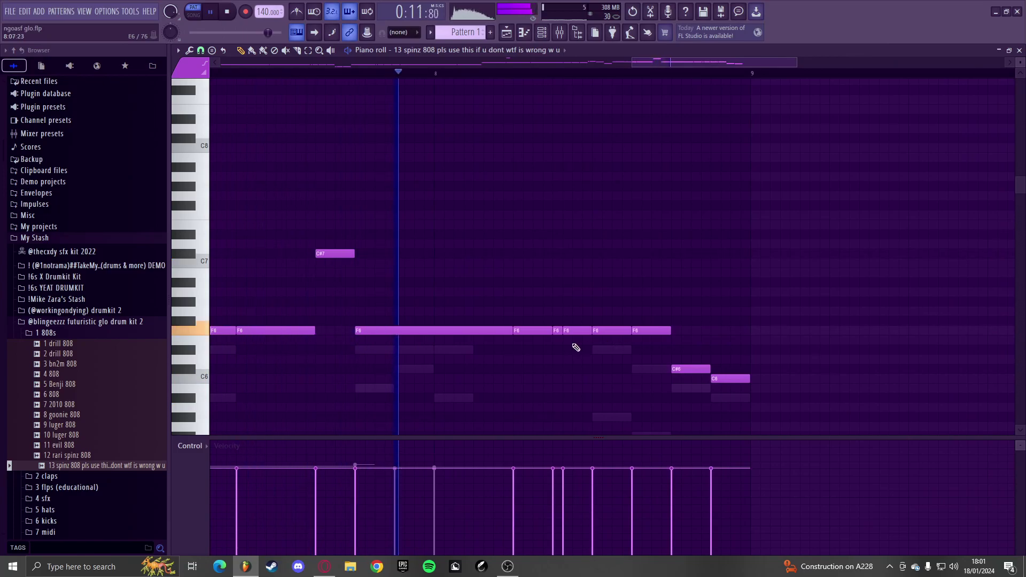
scroll(699, 310, "down", 5)
scroll(721, 320, "down", 4)
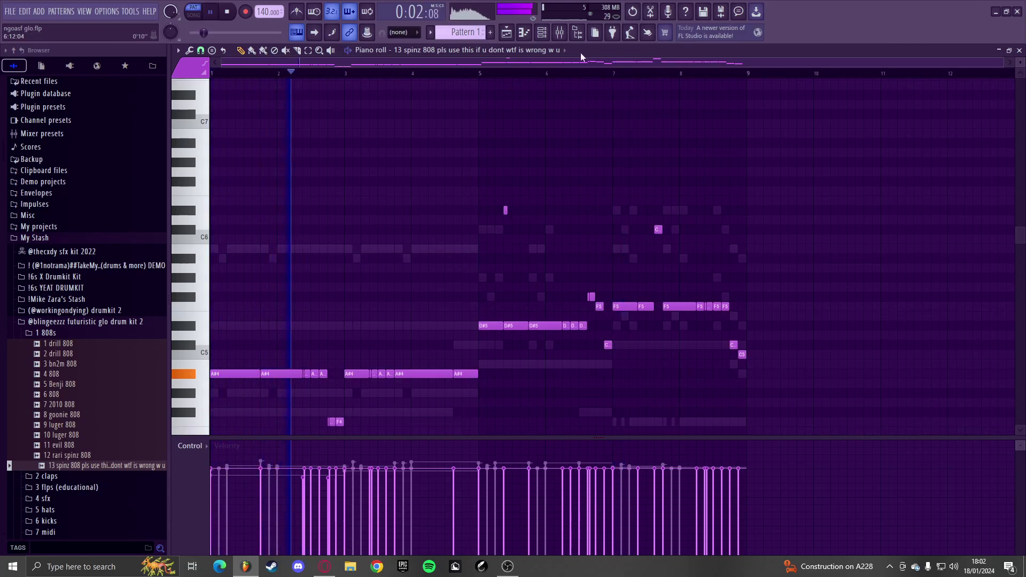
- Load the mixer preset "my 808 preset sauce fr fr" from the 8 mixing presets folder onto Insert 5
left_click(560, 33)
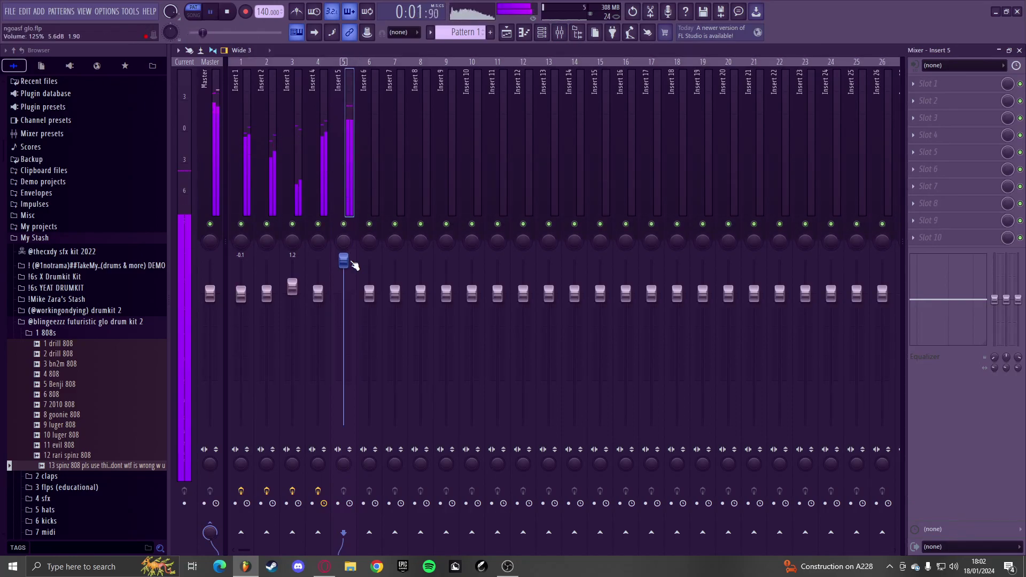
key("F9")
left_click(58, 335)
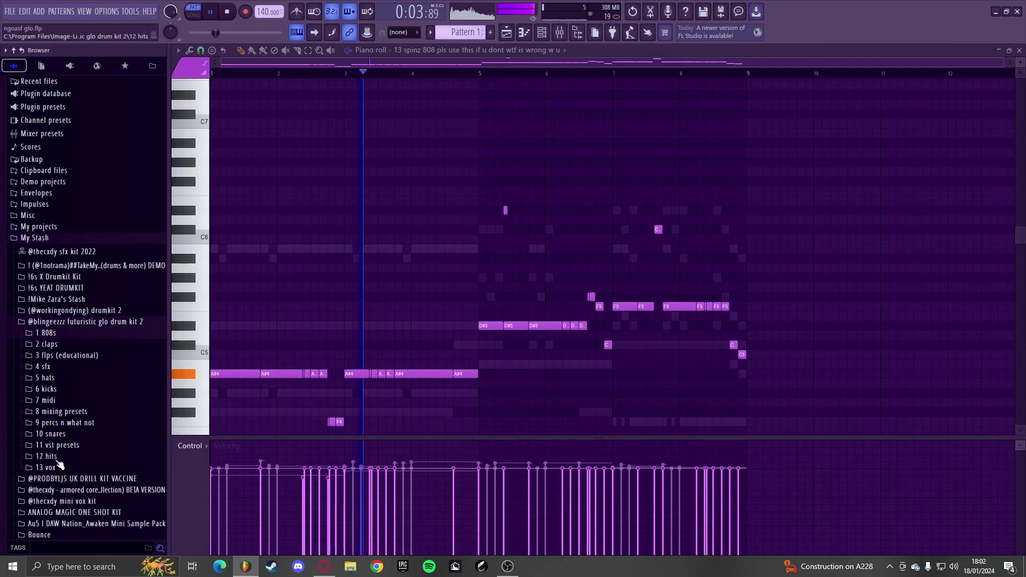
left_click(62, 412)
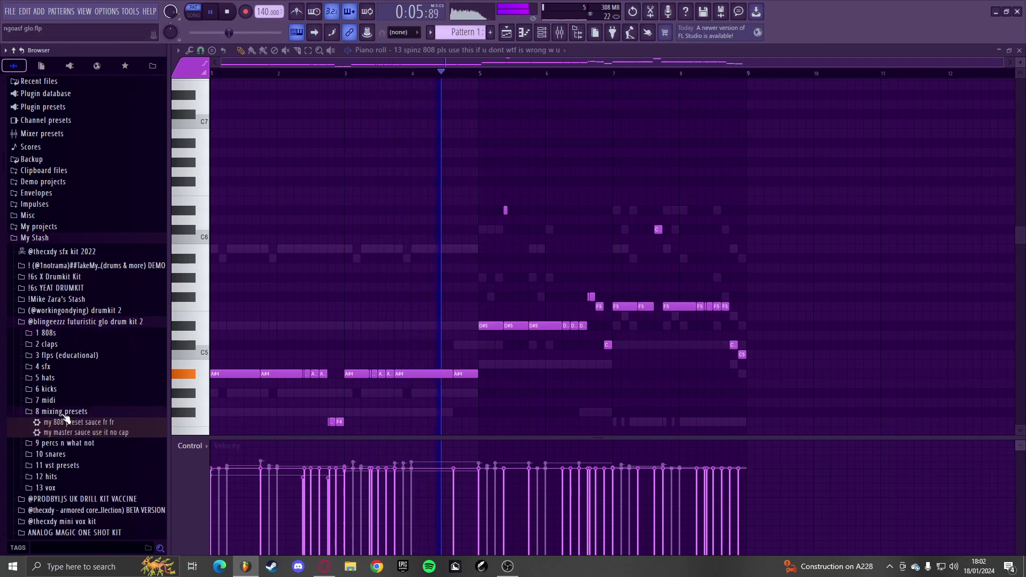
key("F6")
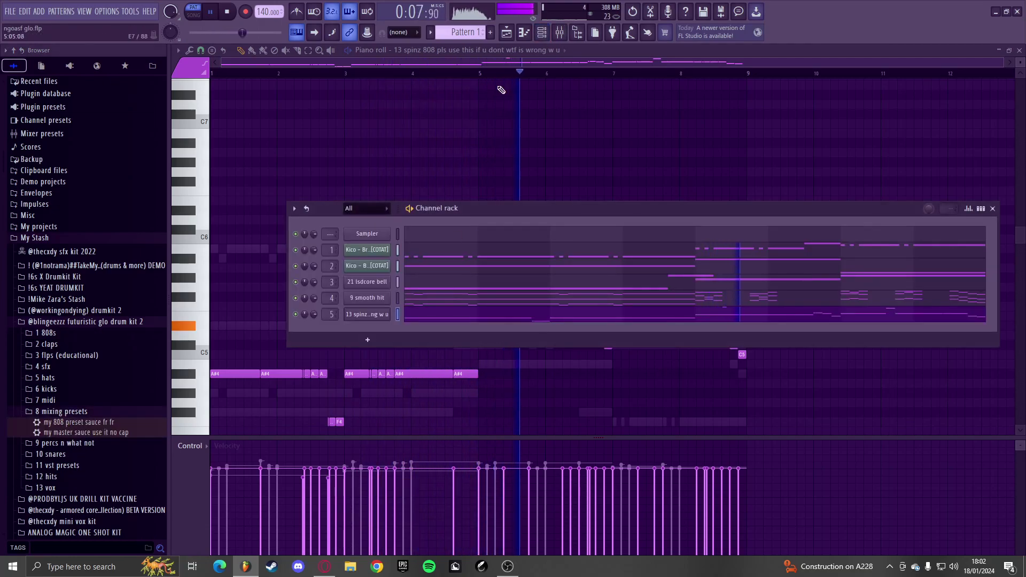
left_click(541, 32)
left_click(560, 33)
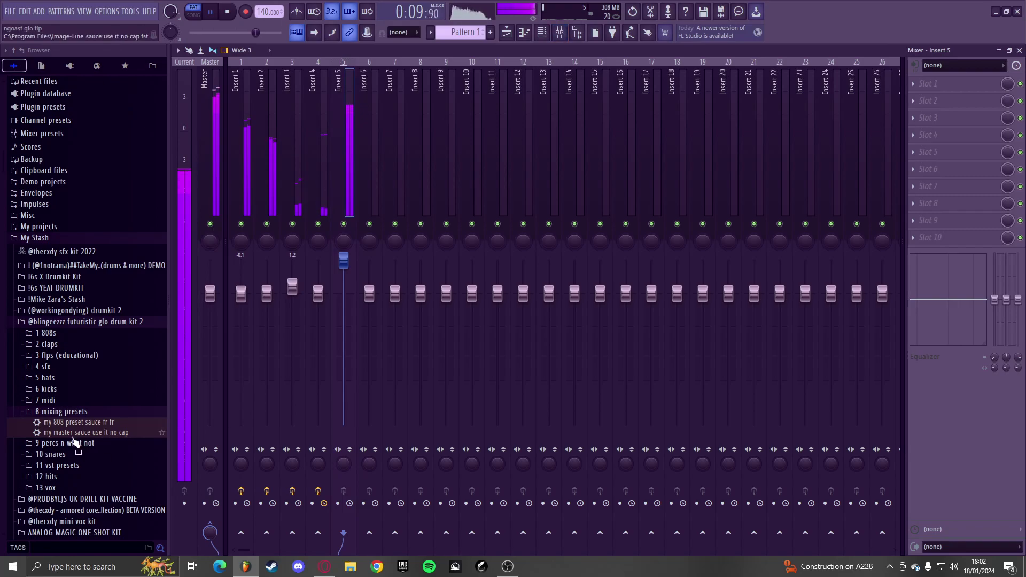
key("space")
left_click_drag(75, 422, 90, 422)
left_click_drag(348, 169, 347, 170)
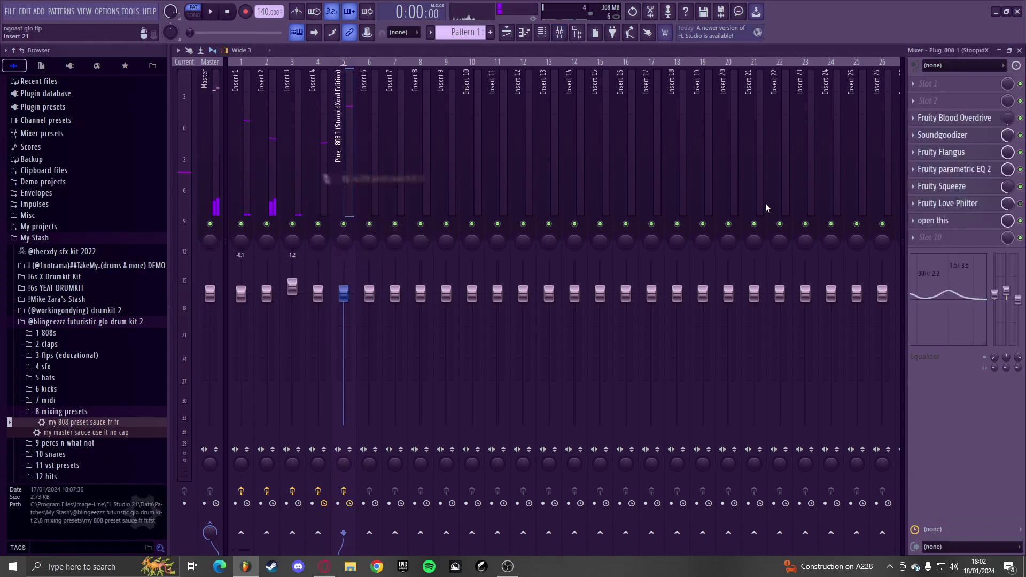
- Play the pattern, raise the 808 insert's fader to 3.0 dB and close the 808 sampler settings
key("space")
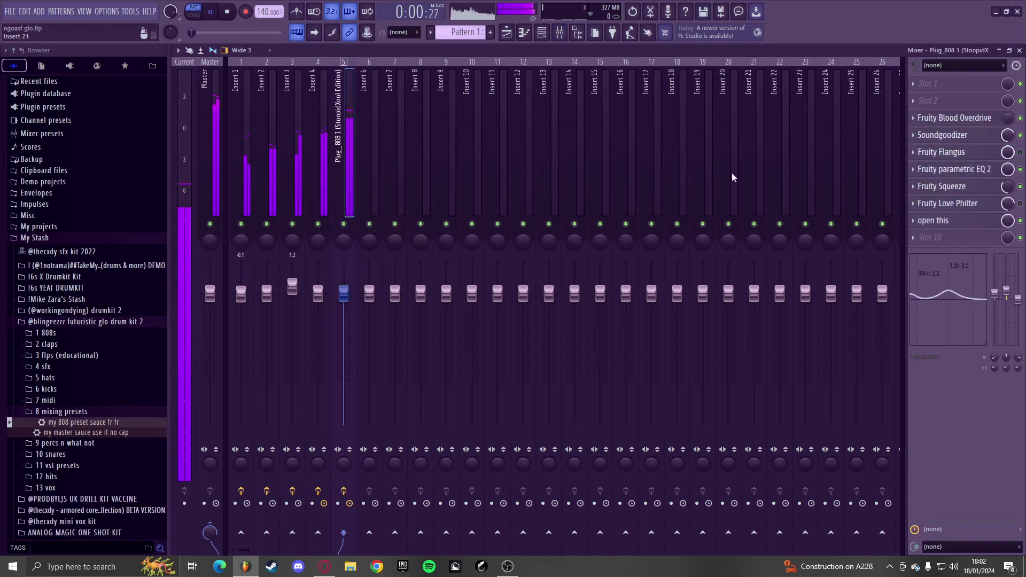
mouse_move(343, 293)
left_mouse_down()
mouse_move(343, 267)
mouse_move(343, 276)
left_mouse_up()
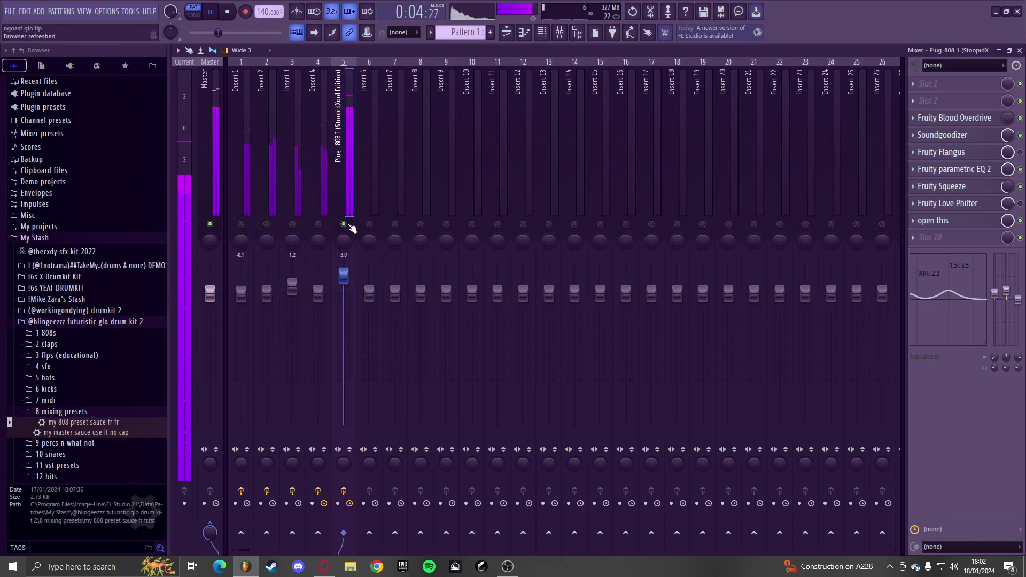
key("Escape")
key("Escape")
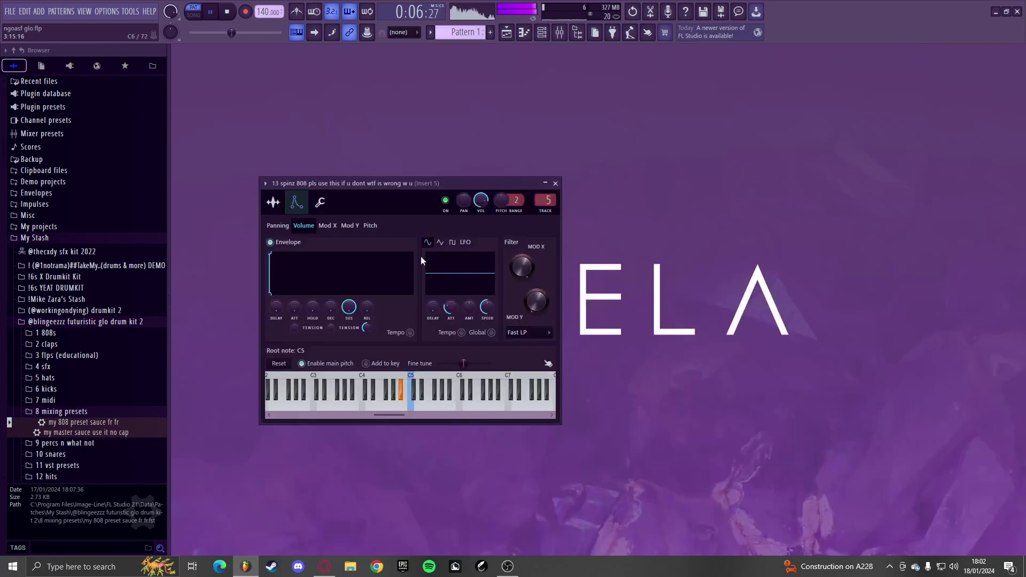
left_click(555, 183)
left_click(546, 35)
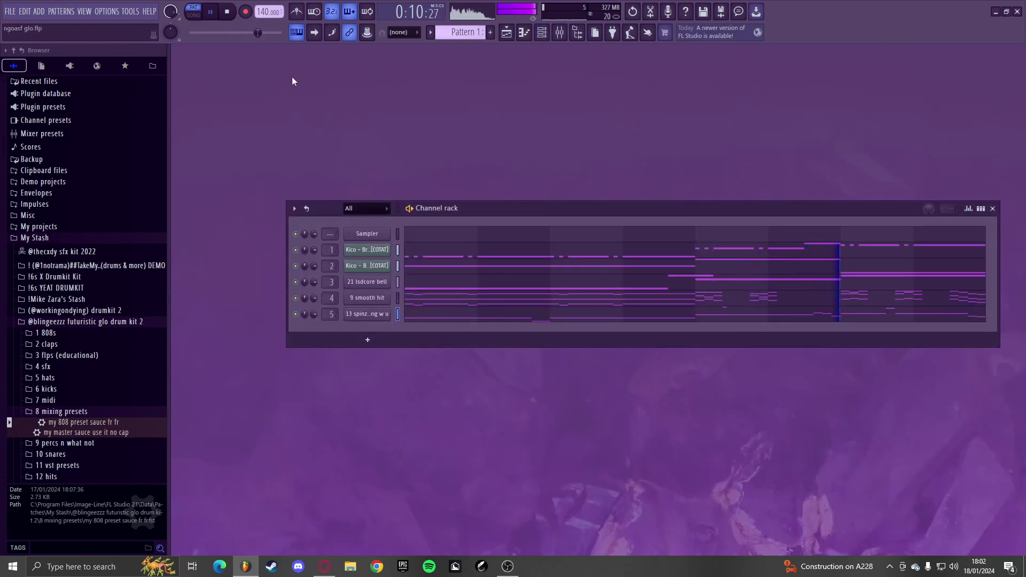
key("F6")
left_click(512, 36)
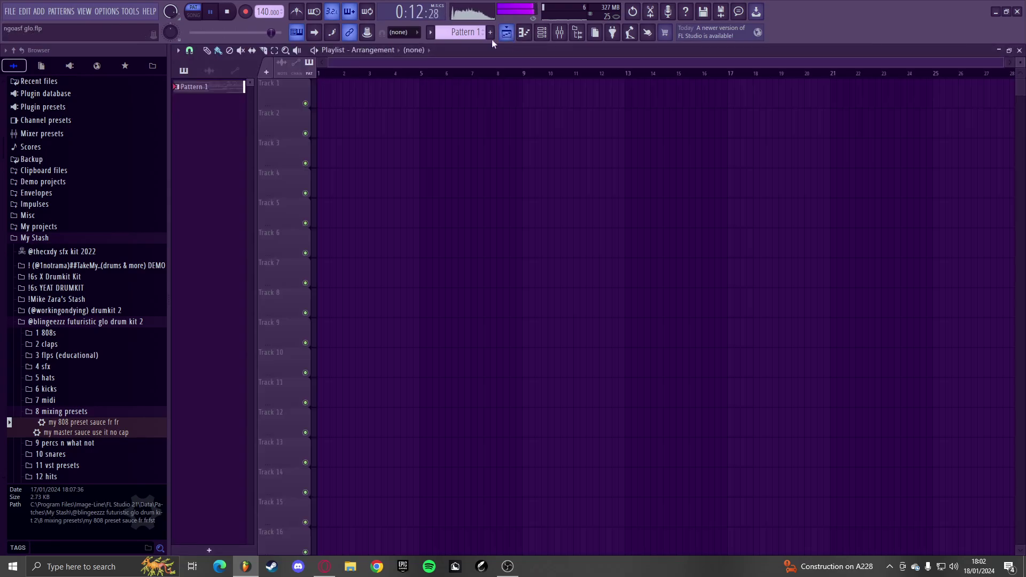
key("space")
right_click(206, 91)
left_click(229, 194)
type("2")
key("Return")
key("space")
- Audition the hi-hat samples in the kit's 5 hats folder while the pattern plays
left_click(541, 33)
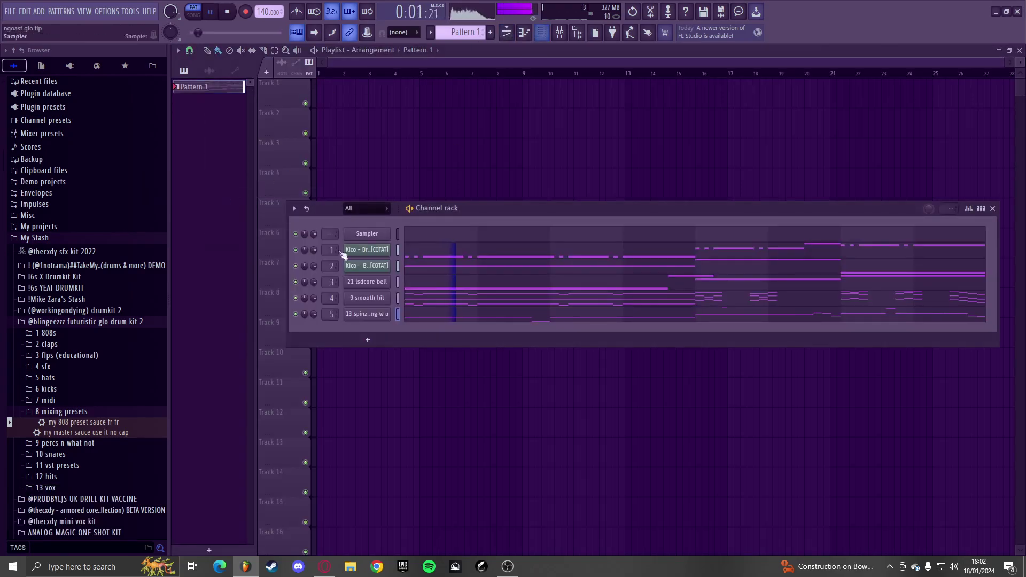
left_click(56, 378)
left_click(61, 389)
left_click(68, 398)
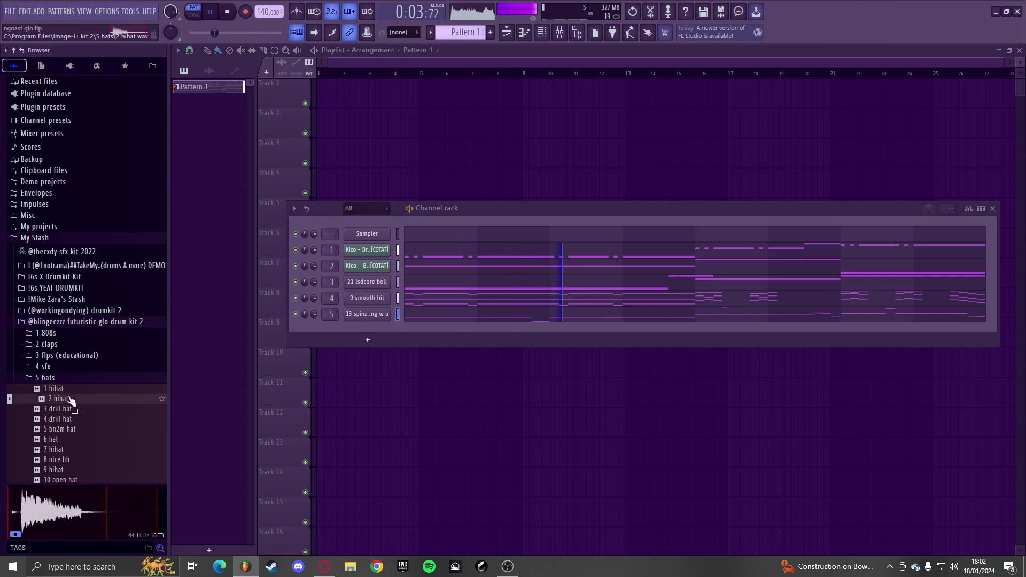
left_click(64, 420)
left_click(63, 429)
left_click(67, 411)
left_click(66, 421)
left_click(65, 430)
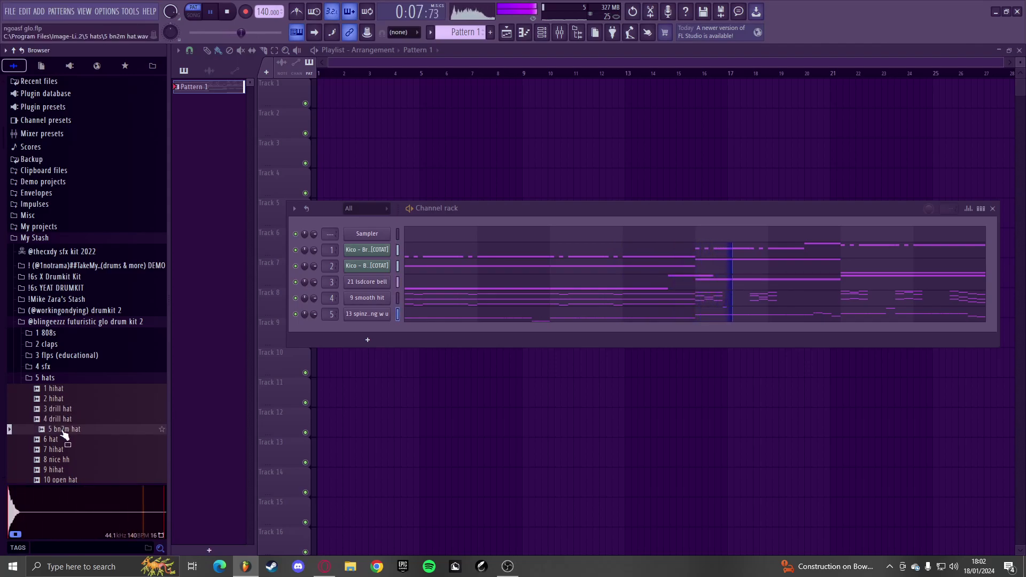
left_click(64, 439)
scroll(64, 446, "down", 2)
left_click(65, 399)
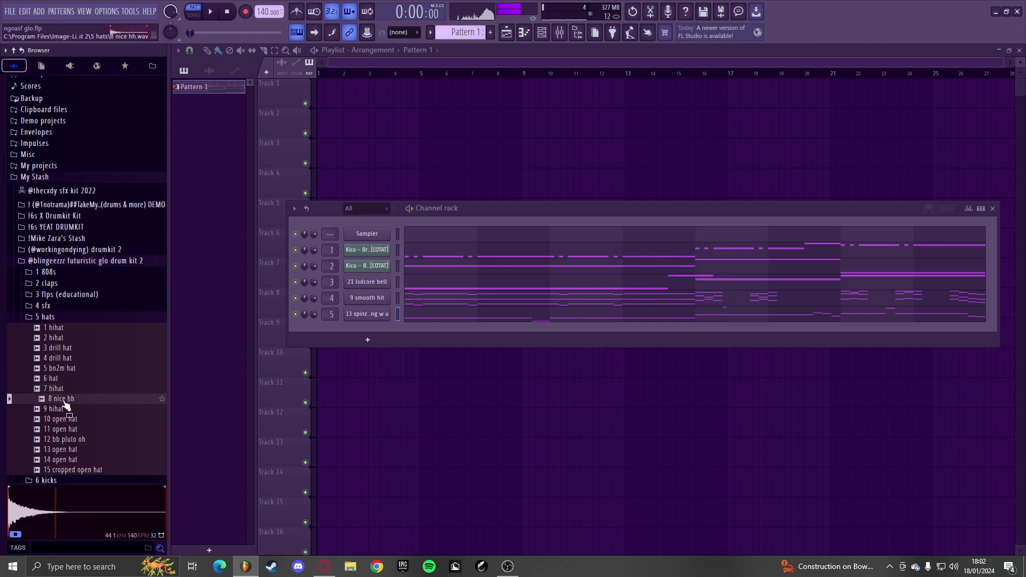
- Try the 7 hihat sample as a new channel filled every 2 steps, playing it with the beat
left_click(63, 389)
left_click_drag(373, 331, 373, 332)
right_click(373, 332)
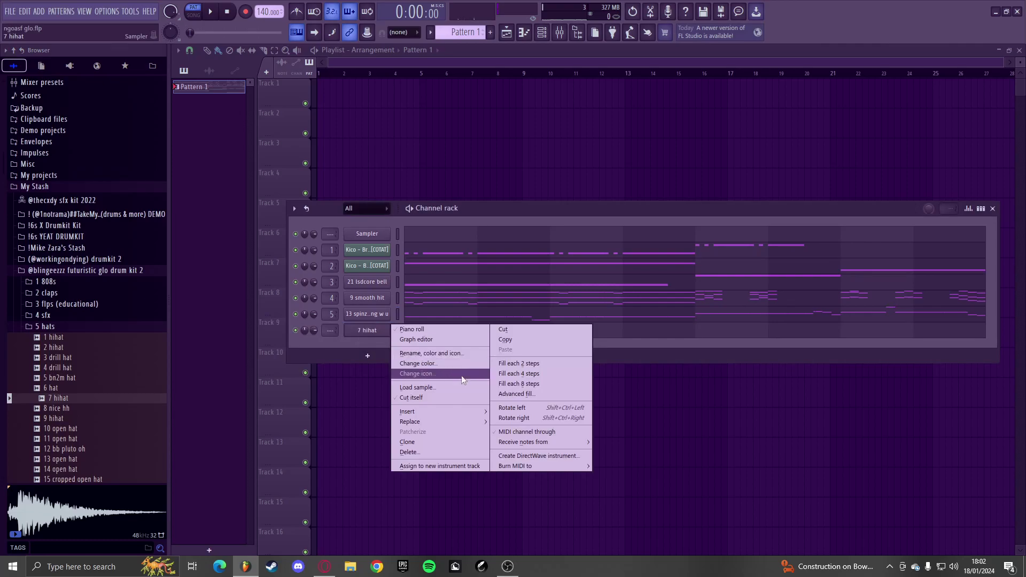
left_click(509, 361)
key("space")
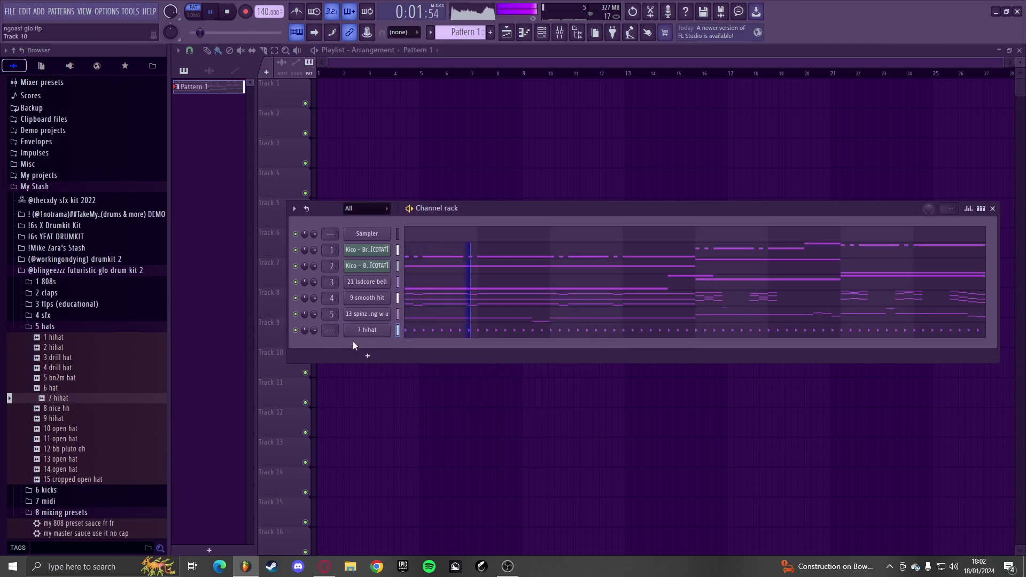
- Try the 9 hihat sample in the hat channel, routed to mixer track 6, and delete that channel
left_click_drag(62, 412, 367, 331)
key("space")
key("space")
left_click(119, 417)
key("space")
key("Escape")
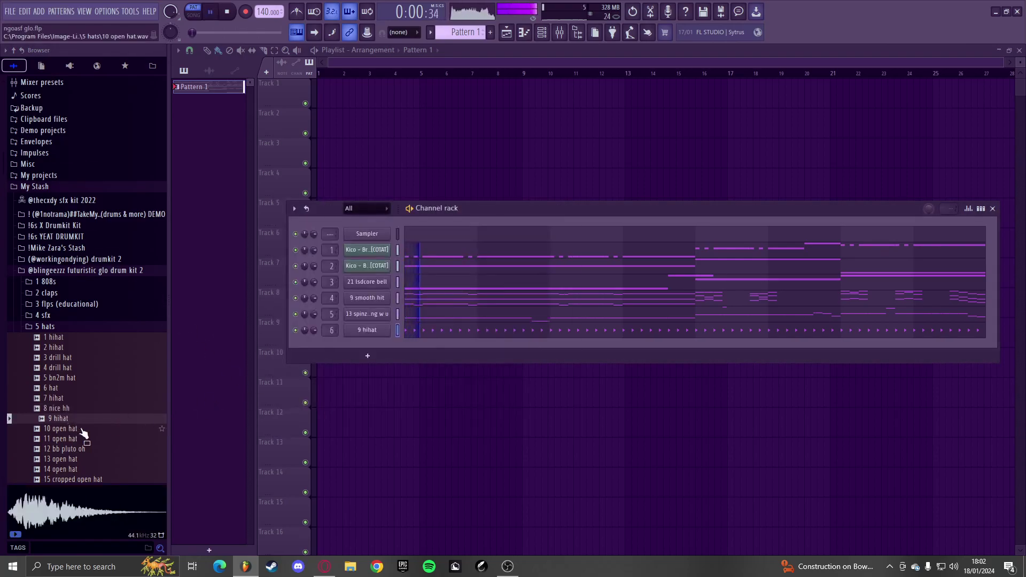
key("space")
right_click(380, 333)
left_click(409, 452)
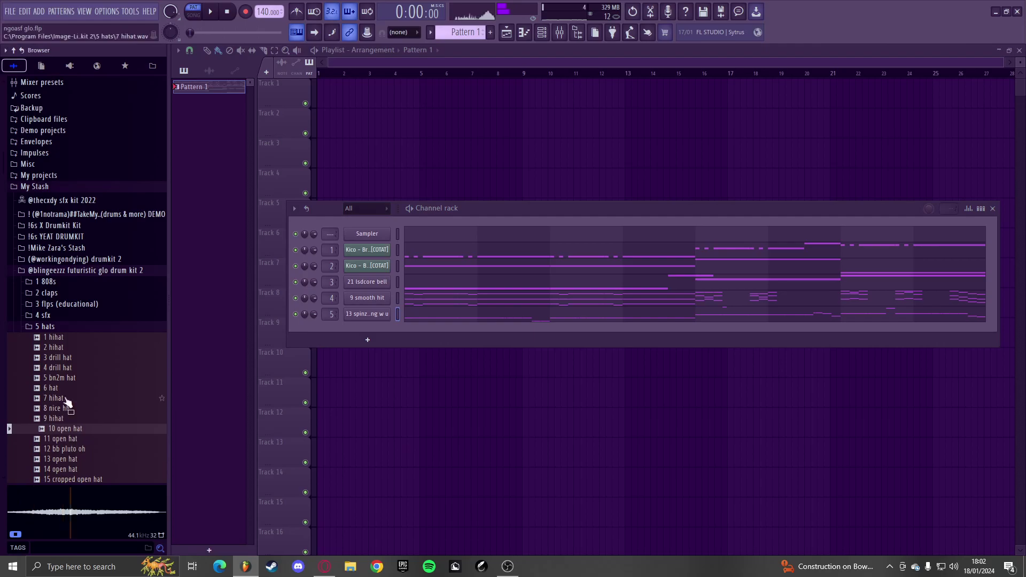
- Try the 6 hat sample as a new channel filled every 2 steps and routed to mixer track 6
left_click(56, 388)
left_click_drag(376, 317, 352, 342)
right_click(366, 336)
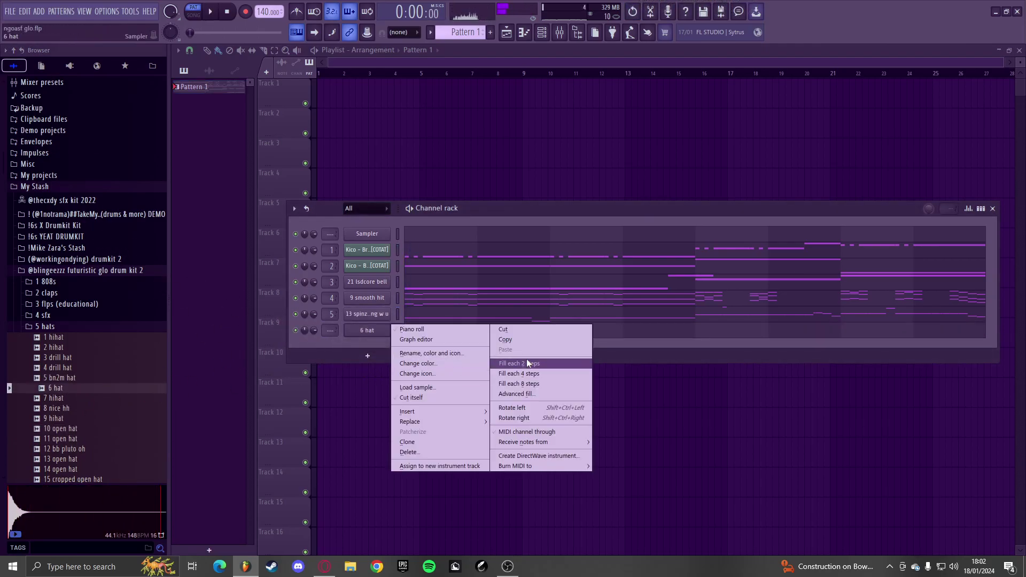
left_click(527, 364)
left_click(357, 330)
key("ctrl+l")
key("Escape")
key("space")
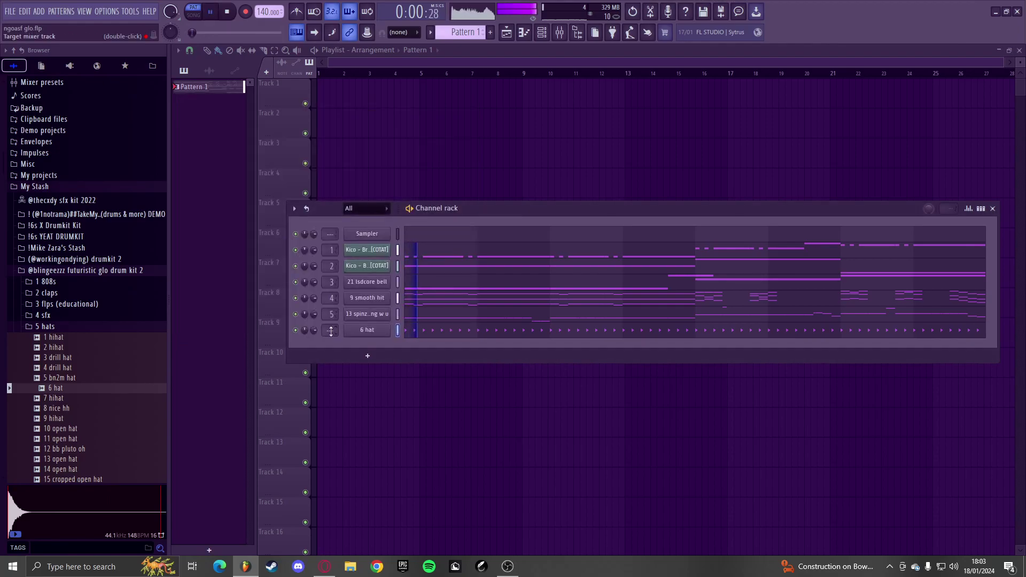
- Collapse the current drum kit and open the hh folder of the ##TakeMyDrain (drums & more) DEMO kit
left_click(58, 329)
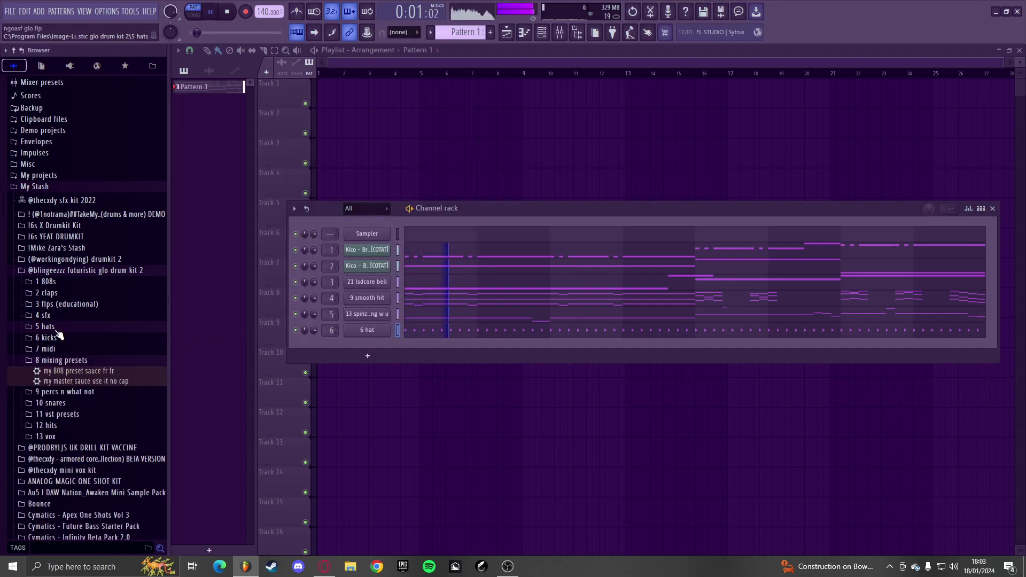
left_click(57, 270)
left_click(57, 247)
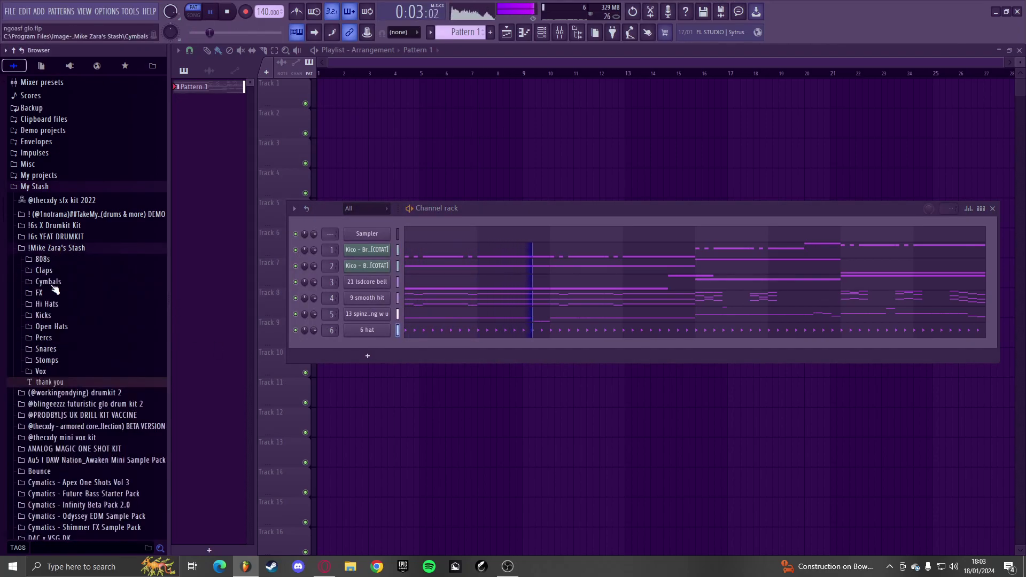
left_click(56, 226)
scroll(61, 204, "up", 5)
left_click(68, 324)
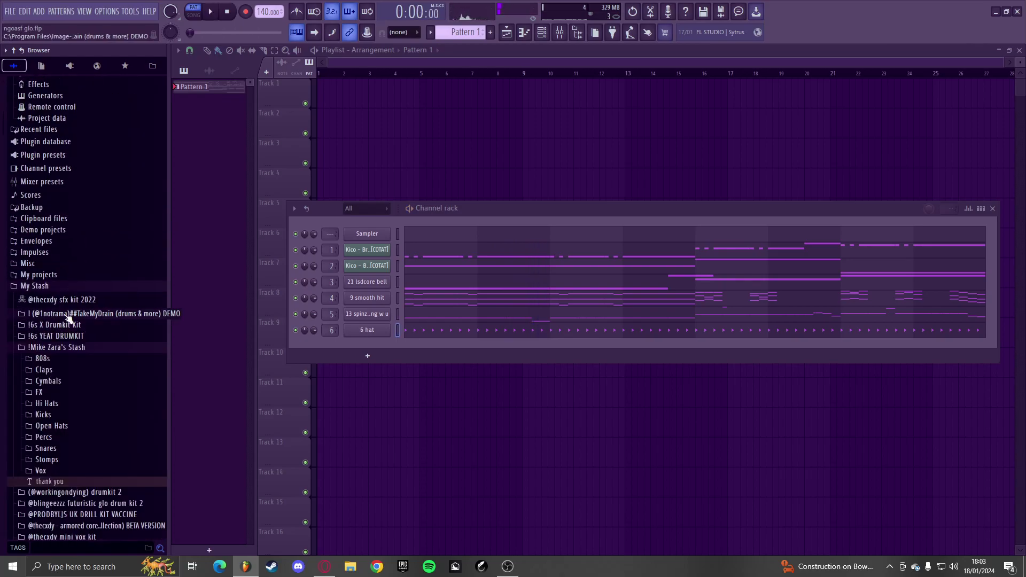
left_click(67, 314)
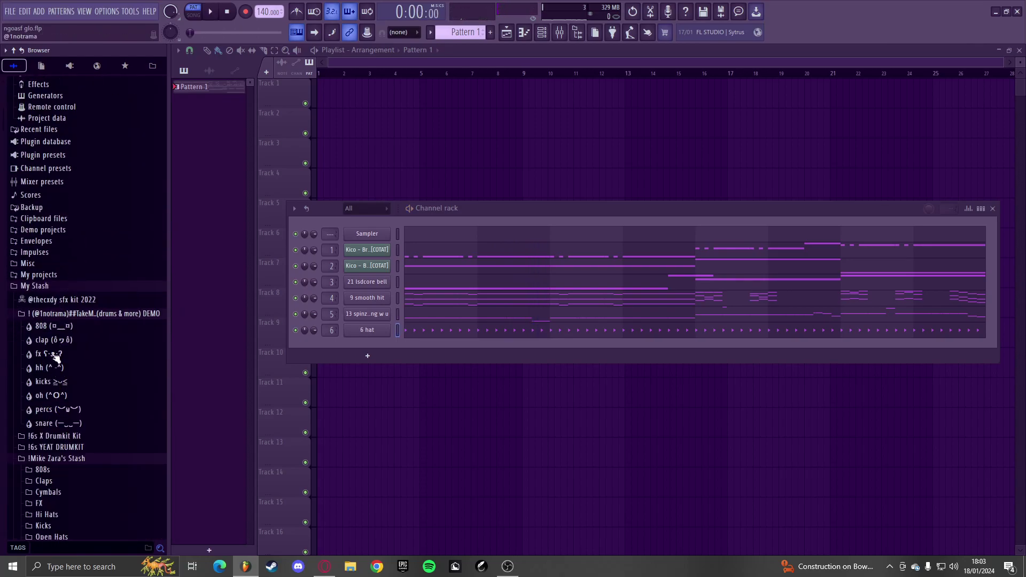
left_click(49, 368)
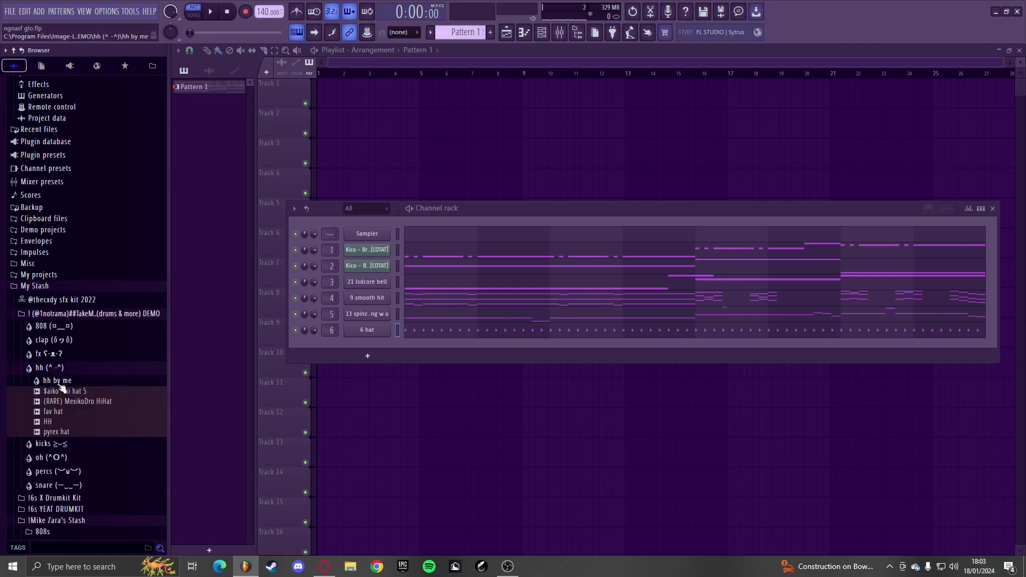
- Try the fav hat sample in the hat channel with the beat and delete that channel
left_click(57, 412)
left_click_drag(352, 330, 354, 331)
key("space")
right_click(365, 331)
left_click(410, 452)
- Add $aiko - hi hat 5 as a new channel filled every 2 steps, and audition the other hh samples
left_click_drag(79, 400, 368, 337)
right_click(368, 334)
left_click(520, 364)
left_click(93, 420)
left_click(90, 410)
key("Down")
key("Down")
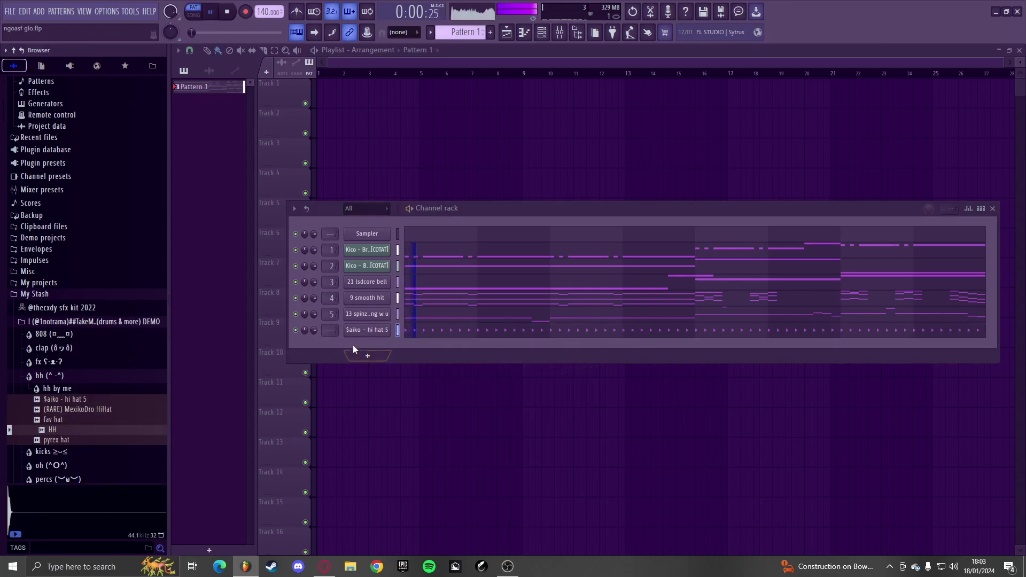
- Route the $aiko - hi hat 5 channel to mixer track 6 and normalize its sample
left_click_drag(334, 334, 334, 332)
left_click(367, 331)
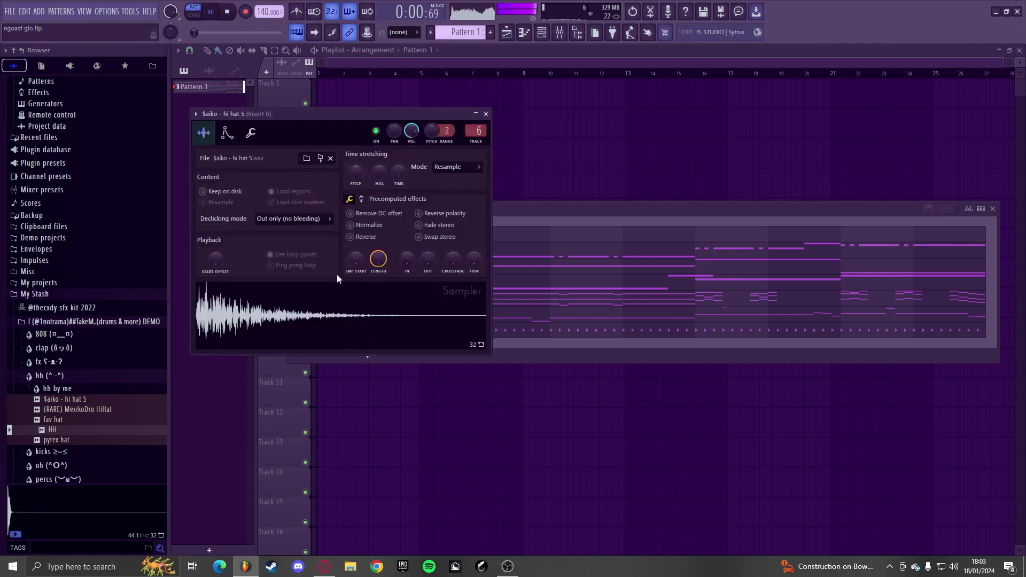
left_click(369, 226)
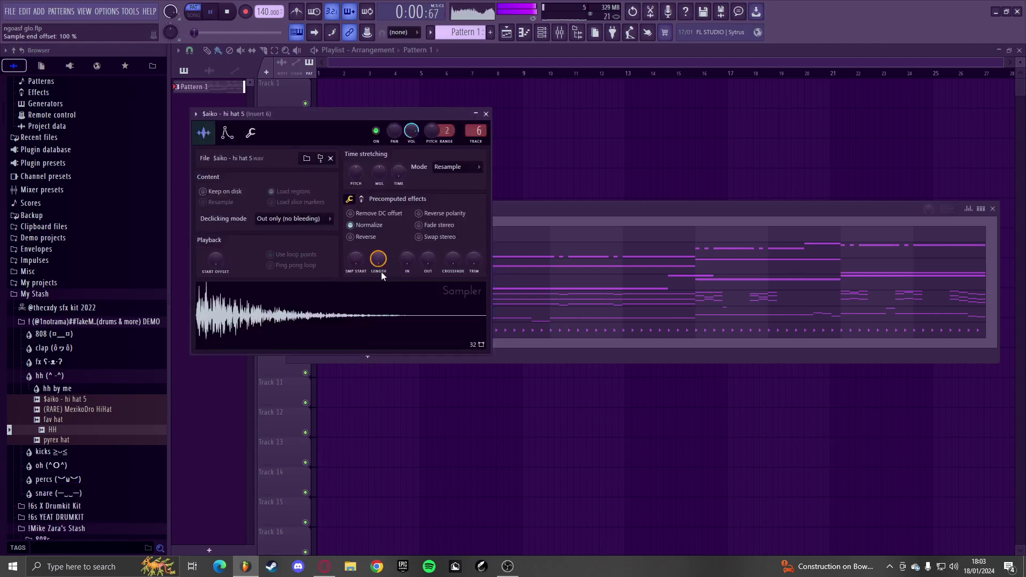
key("Escape")
- Raise the hi-hat's fader on Insert 6 and collapse the ##TakeMyDrain kit folder
left_click(559, 33)
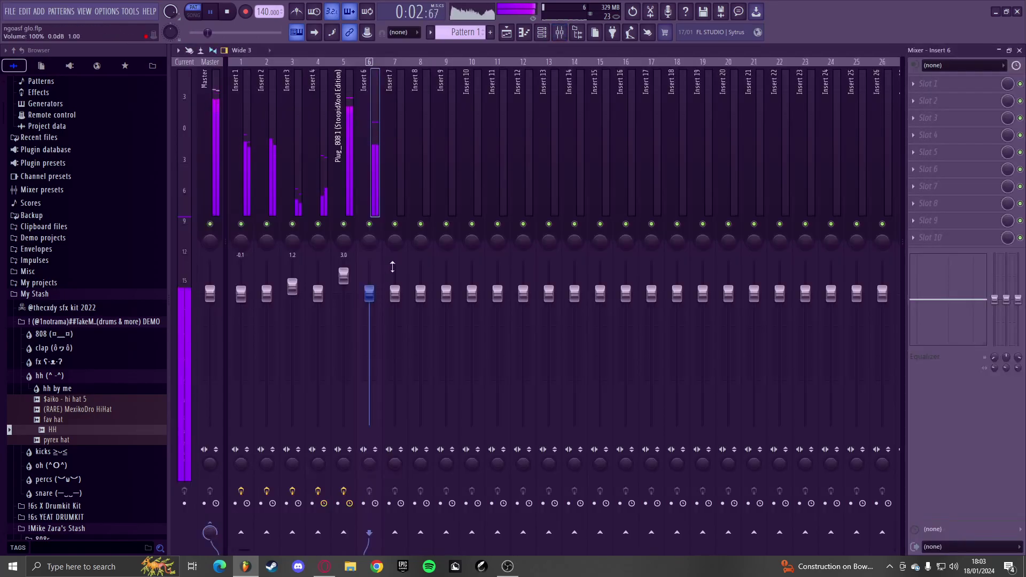
left_click_drag(369, 268, 369, 272)
key("F9")
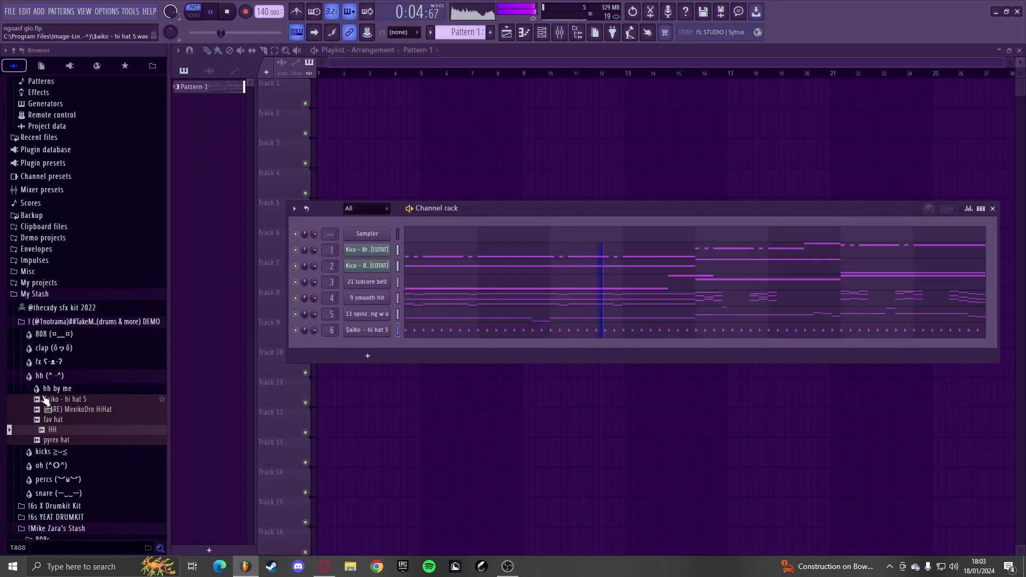
left_click(56, 322)
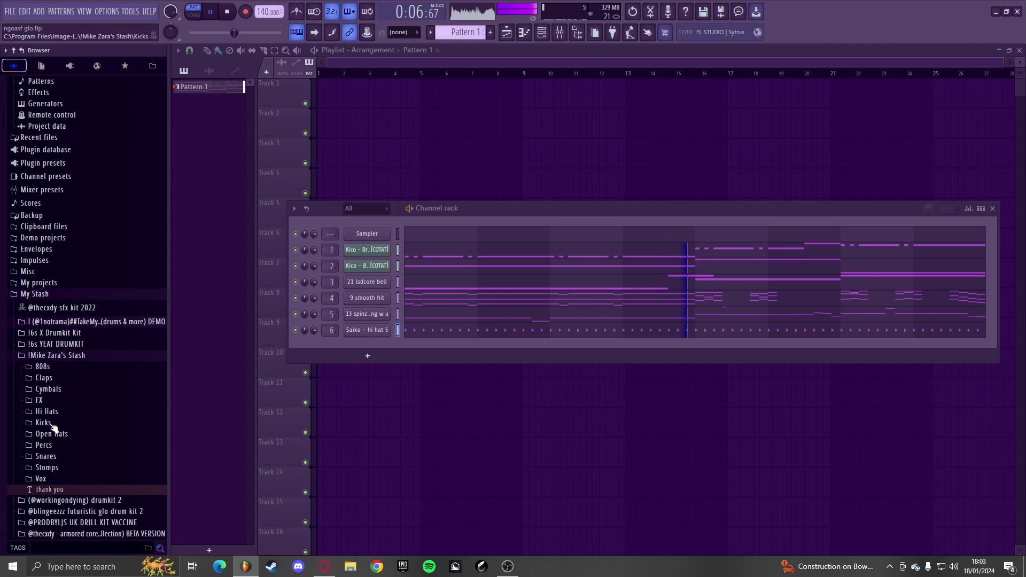
- Open the Hi Hats folder in Mike Zara's Stash and audition samples up to MZ Hi Hat [Ghosty]
left_click(54, 413)
key("space")
left_click(67, 419)
left_click(75, 408)
left_click(76, 419)
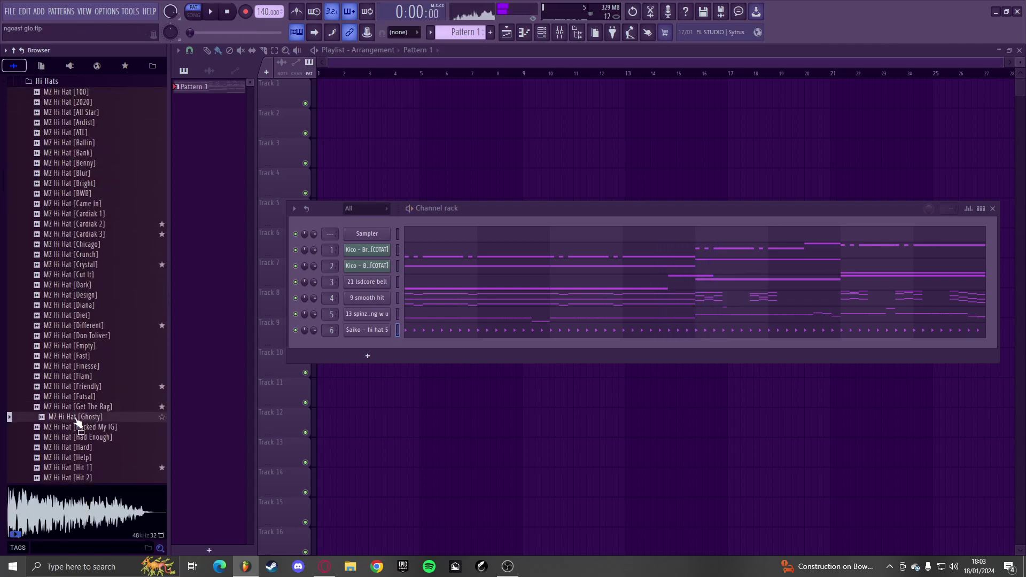
- Try MZ Hi Hat [Ghosty] and neighbouring samples up to [Fast] in the hi-hat channel against the beat
left_click_drag(362, 343, 371, 334)
key("space")
left_click(79, 407)
left_click_drag(368, 332, 368, 332)
left_click(96, 396)
left_click(96, 386)
left_click(95, 376)
left_click(97, 367)
left_click(98, 357)
left_click_drag(350, 332, 381, 338)
- Audition further Mike Zara hi-hats and try MZ Hi Hat [Mosey] in the hi-hat channel during playback
left_click(97, 347)
left_click(97, 336)
left_click(98, 326)
scroll(94, 374, "down", 8)
left_click(93, 387)
key("space")
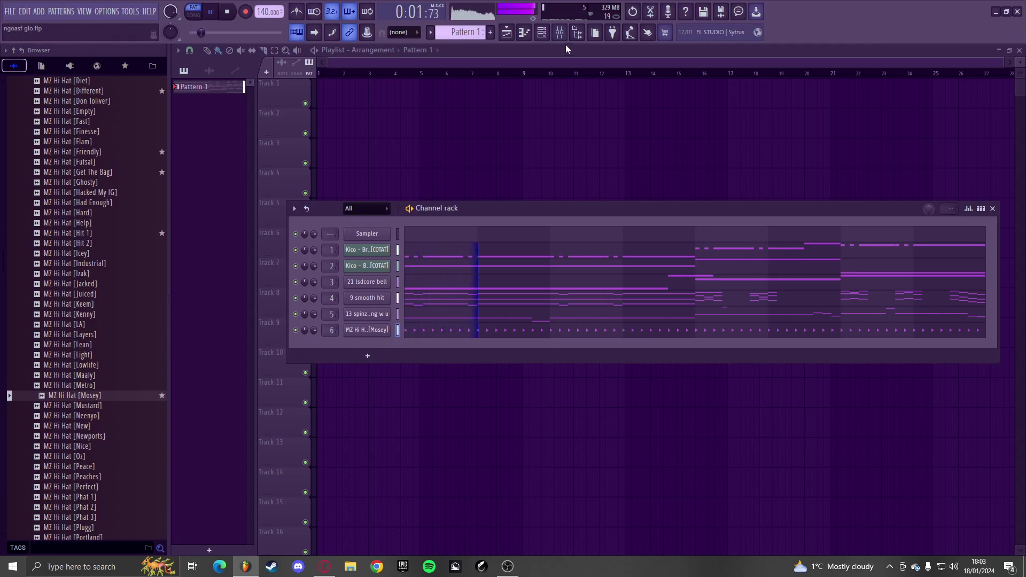
key("F9")
key("F9")
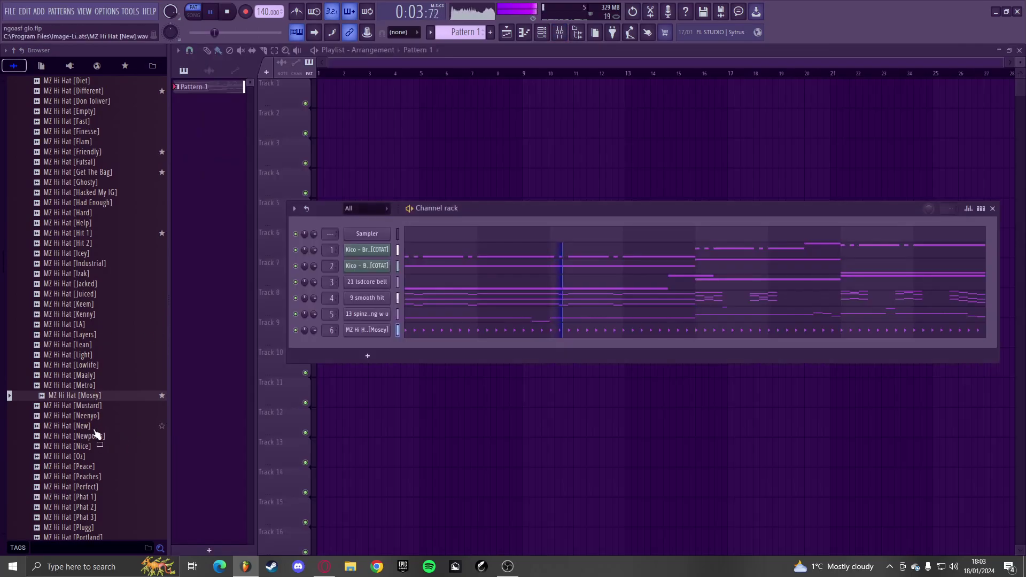
- Audition the samples around MZ Hi Hat [New] and try MZ Hi Hat [Newports] in the hi-hat channel
left_click(94, 428)
key("space")
left_click(94, 437)
left_click(94, 445)
left_click(97, 436)
left_click_drag(100, 438, 380, 332)
key("space")
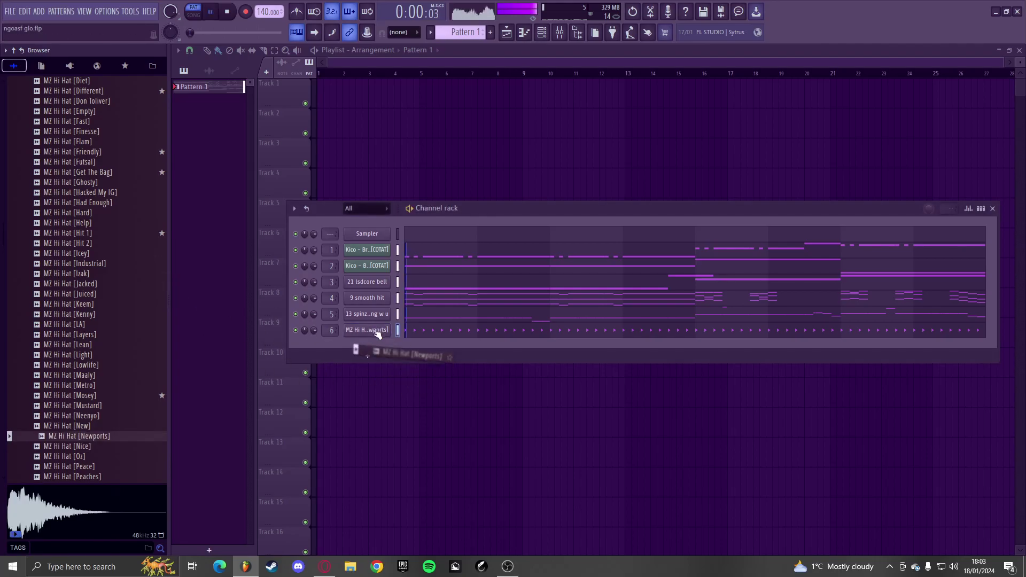
- Try MZ Hi Hat [Nice] and MZ Hi Hat [Oz] in the hi-hat channel with the beat
scroll(119, 382, "down", 4)
key("space")
left_click_drag(88, 326, 360, 332)
key("space")
key("space")
left_click(92, 337)
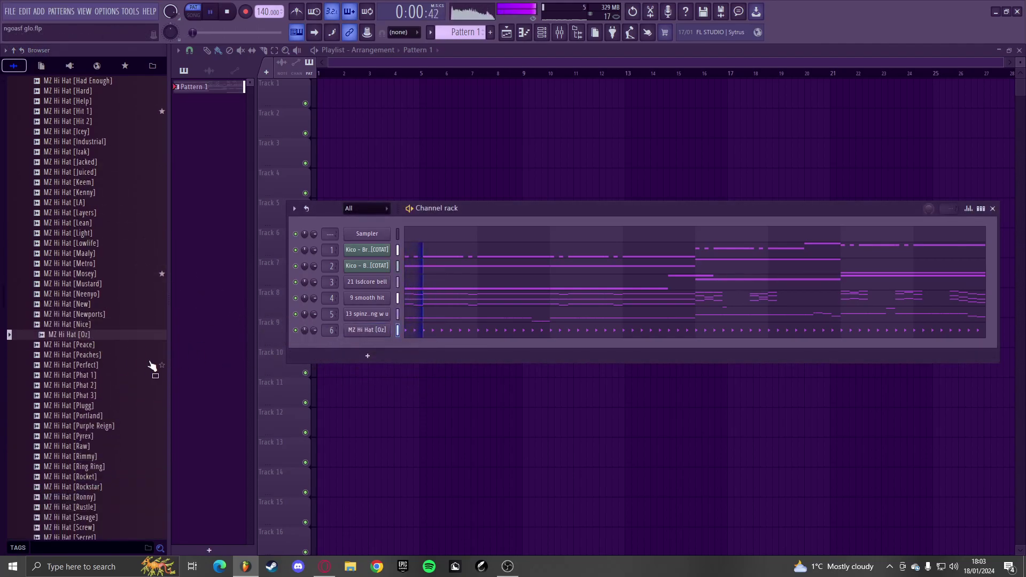
- Audition the samples from MZ Hi Hat [Peace] onward and try [Phat 3] and [Phat 1] in the hi-hat channel
left_click(99, 344)
left_click(99, 355)
left_click(98, 365)
left_click(98, 375)
left_click(99, 385)
left_click(99, 396)
left_click_drag(99, 396, 359, 332)
key("space")
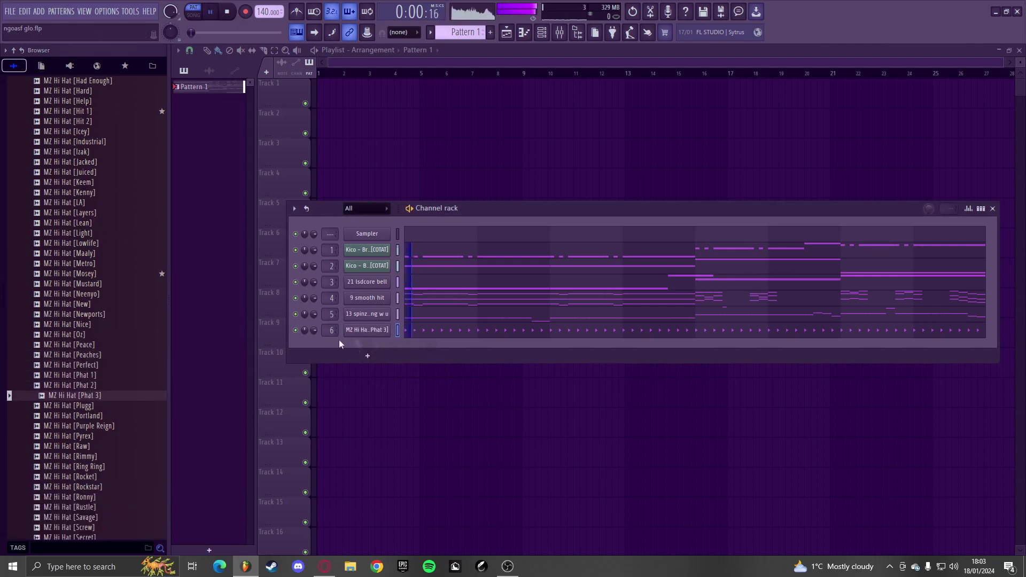
left_click_drag(97, 376, 357, 331)
key("space")
key("space")
- Audition the samples through MZ Hi Hat [Pyrex] and try [Pyrex] and [Raw] in the hi-hat channel
left_click(98, 417)
left_click(96, 426)
scroll(98, 430, "down", 4)
left_click(102, 316)
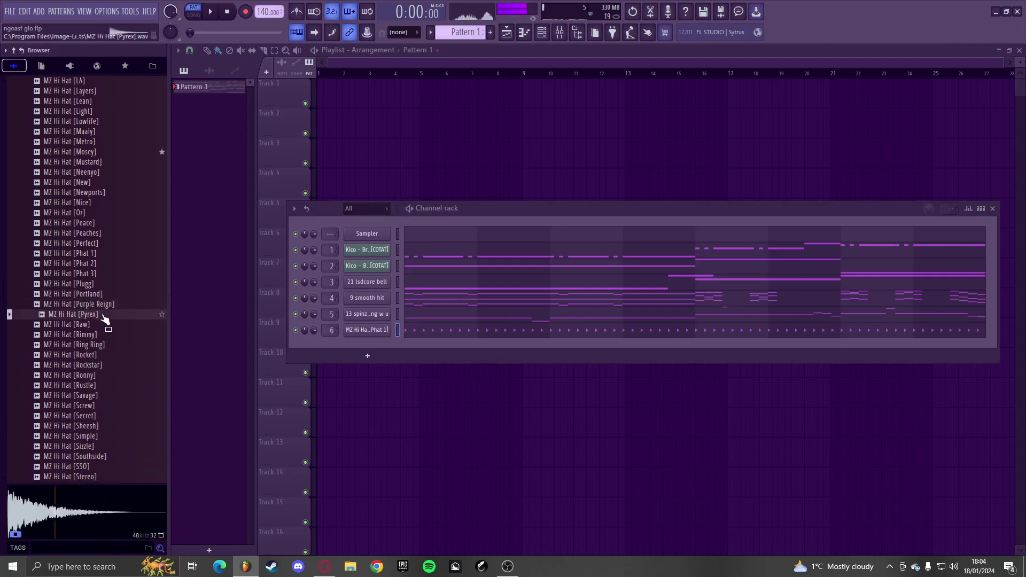
key("space")
left_click_drag(362, 334, 352, 331)
left_click(91, 325)
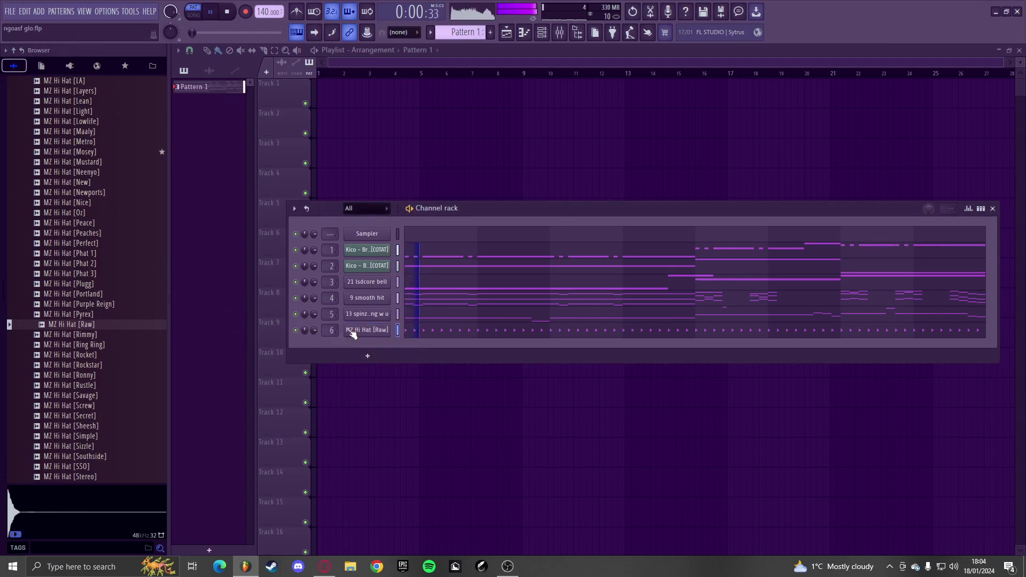
- Try MZ Hi Hat [Rimmy] in the hi-hat channel with the beat
left_click(85, 335)
left_click_drag(85, 335, 363, 332)
key("space")
key("space")
key("space")
key("space")
- Replace the hi-hat channel's sample with MZ Hi Hat [Rockstar] and play the beat
left_click(93, 356)
left_click(94, 366)
left_click_drag(93, 366, 370, 332)
key("space")
- Raise the Insert 6 fader further for the new hi-hat and collapse the Hi Hats and Mike Zara's Stash folders
left_click(559, 33)
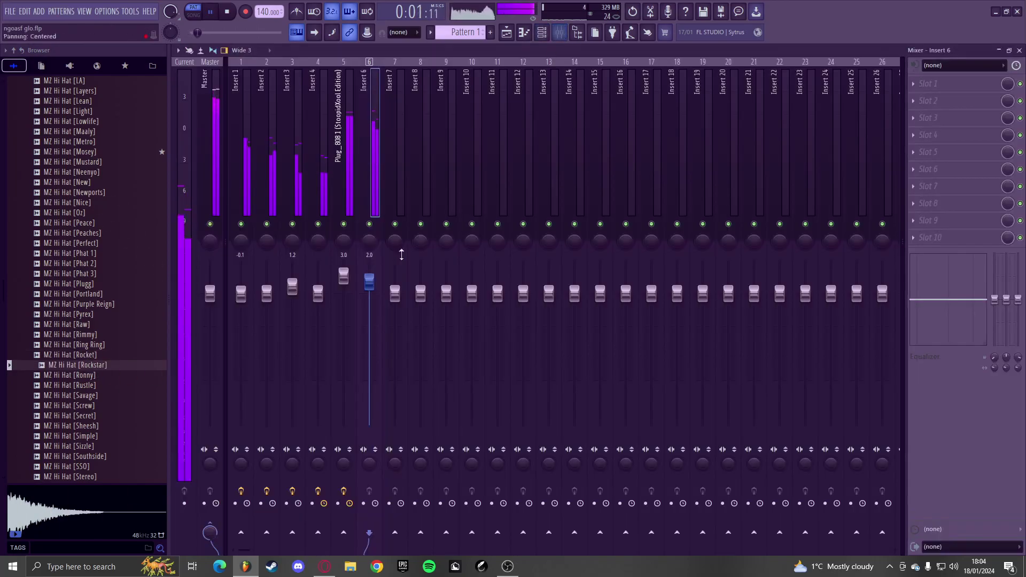
left_click_drag(404, 269, 380, 276)
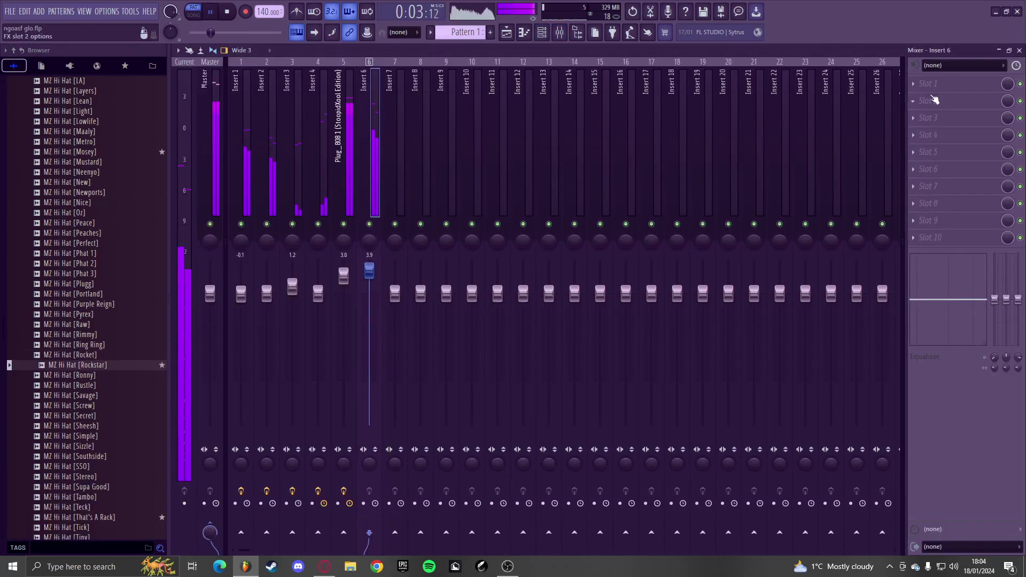
scroll(101, 309, "up", 15)
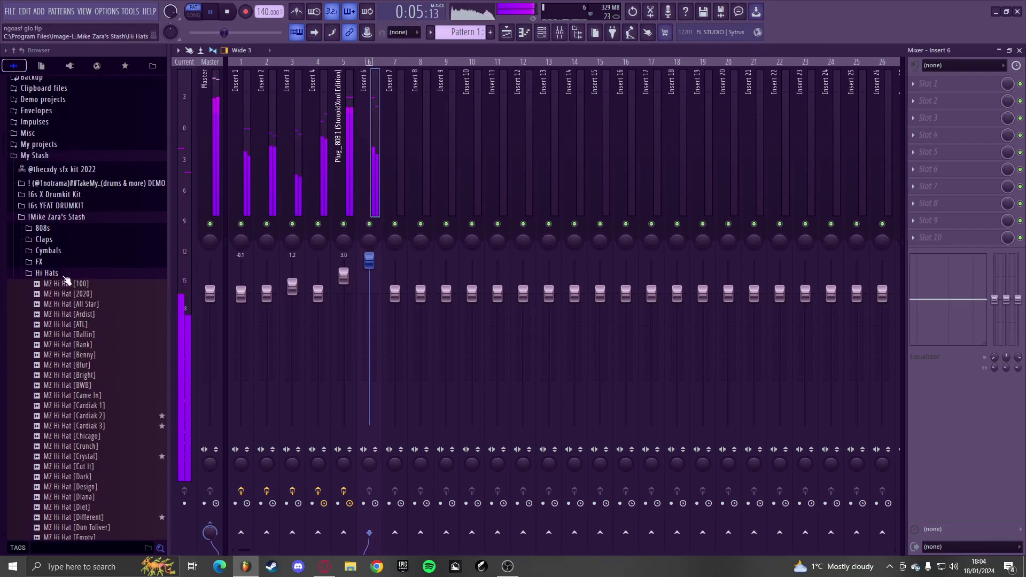
left_click(63, 274)
key("F9")
left_click(55, 218)
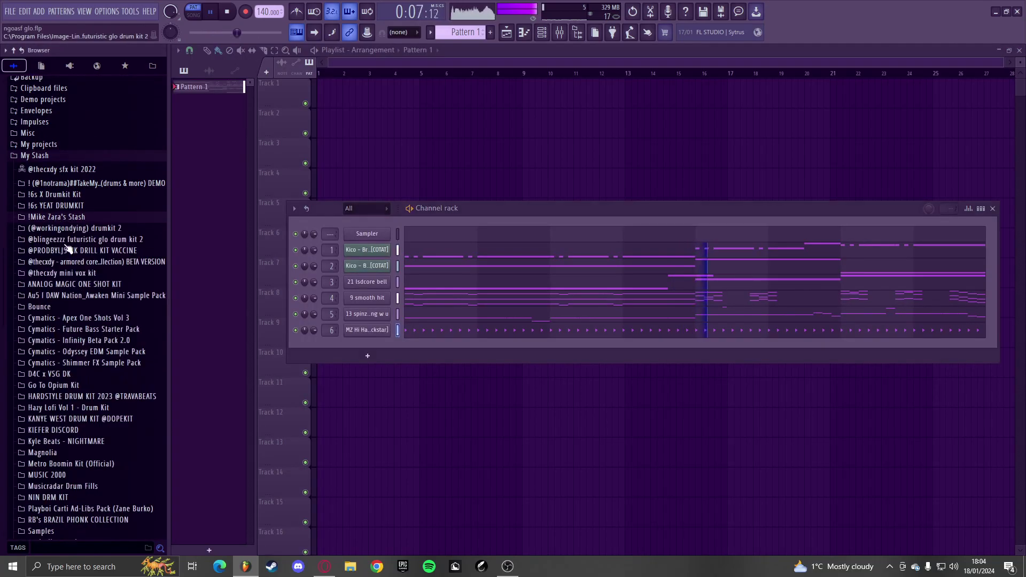
- Try lowering the last two long 21 lsdcore bell notes by an octave
left_click(447, 319)
left_click(398, 50)
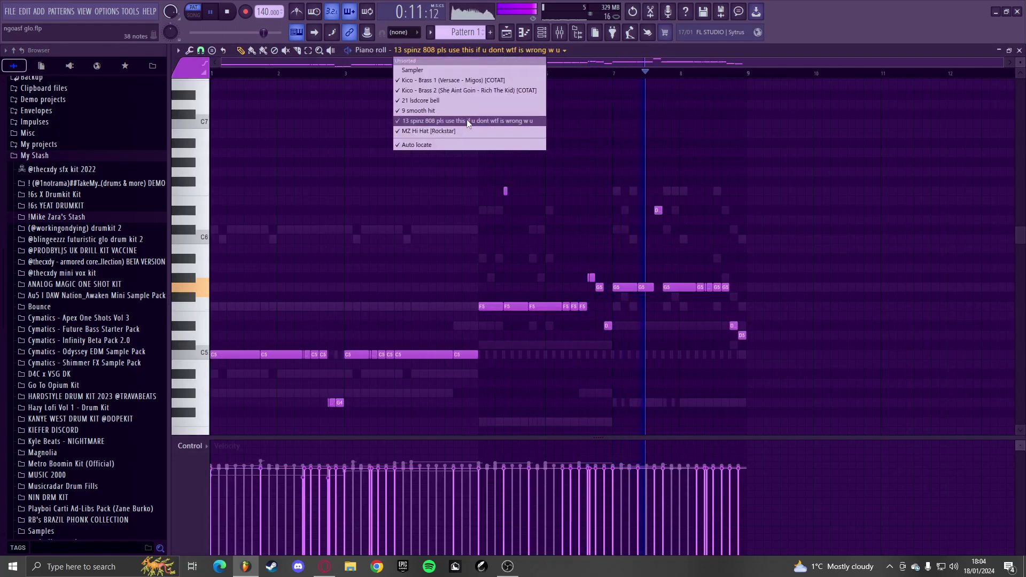
left_click(452, 101)
left_click_drag(680, 292, 589, 357)
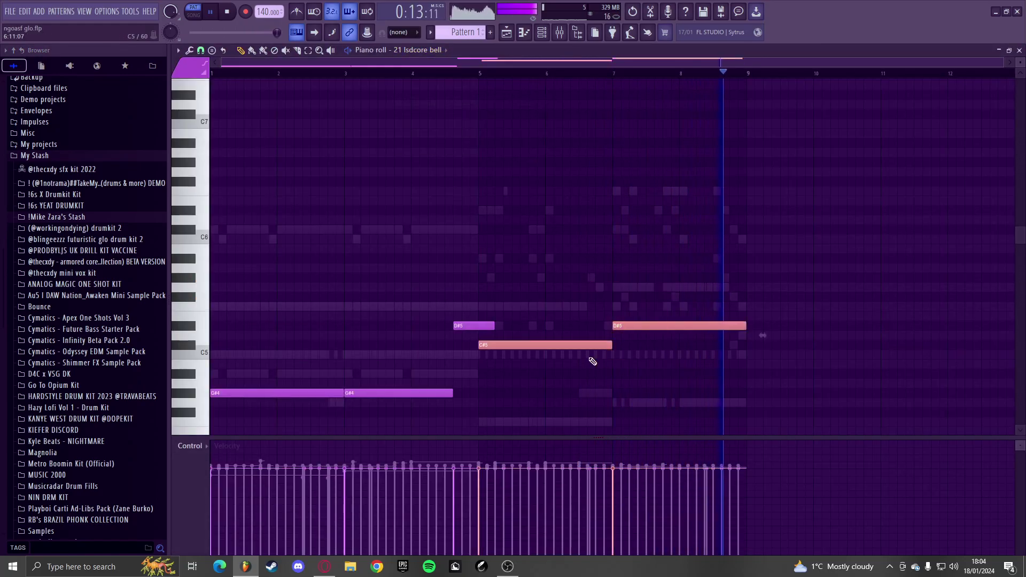
key("ctrl+Down")
left_click(492, 149, "ctrl")
key("Escape")
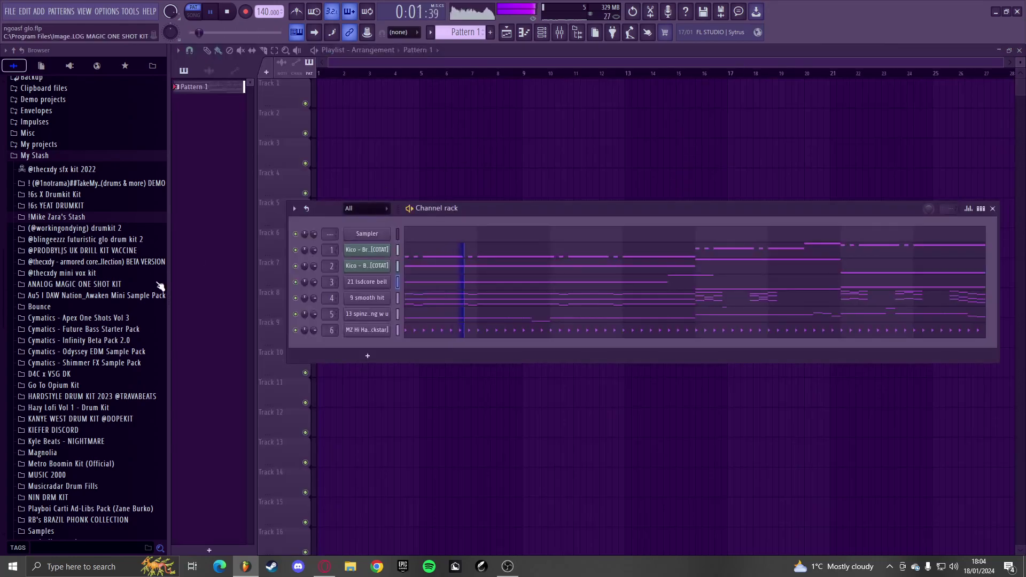
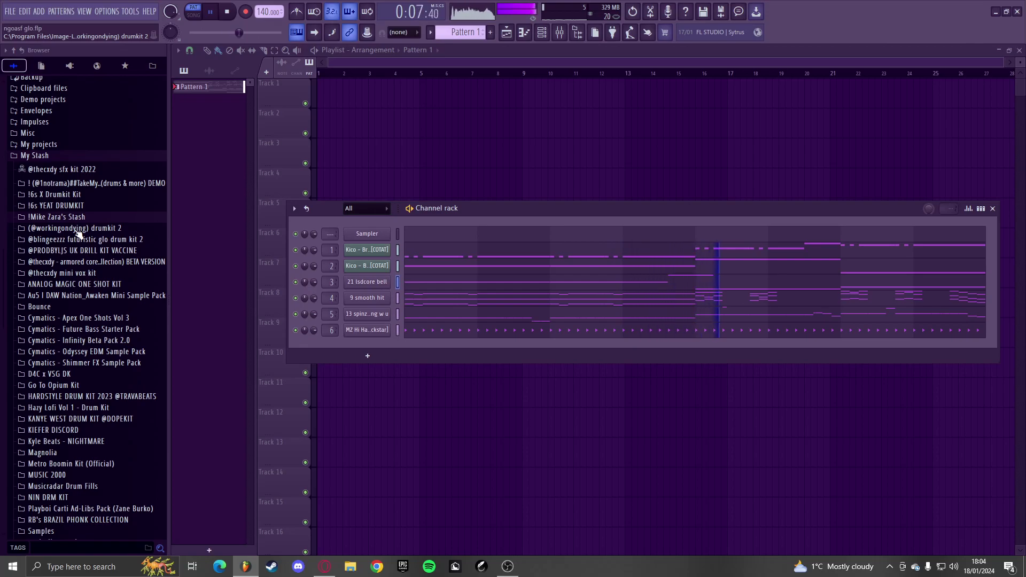
- Move the last two long 21 lsdcore bell notes back up an octave
left_click(429, 284)
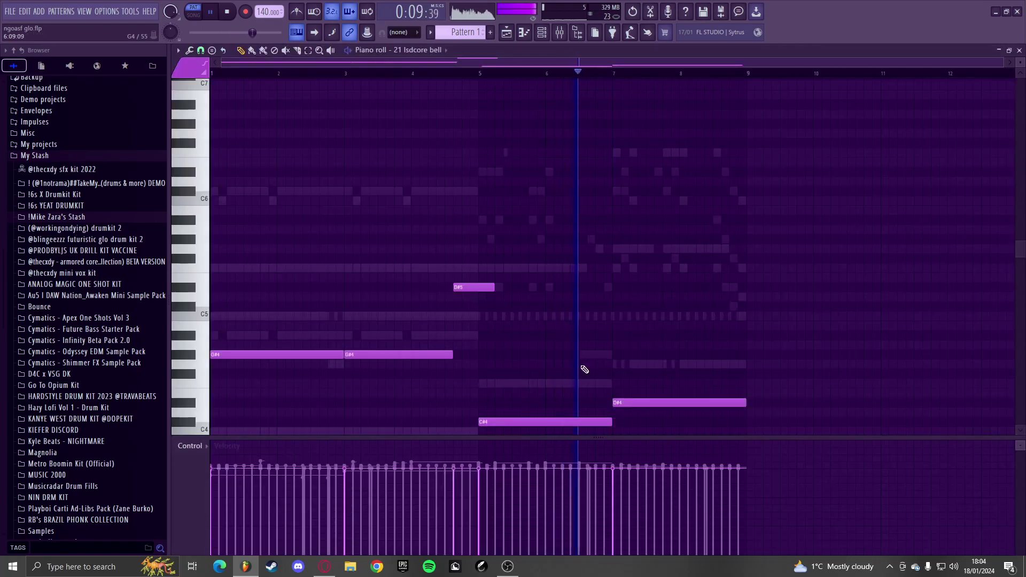
scroll(582, 370, "down", 3)
left_click(567, 336, "ctrl")
left_click_drag(766, 271, 554, 379)
key("ctrl+Up")
key("Escape")
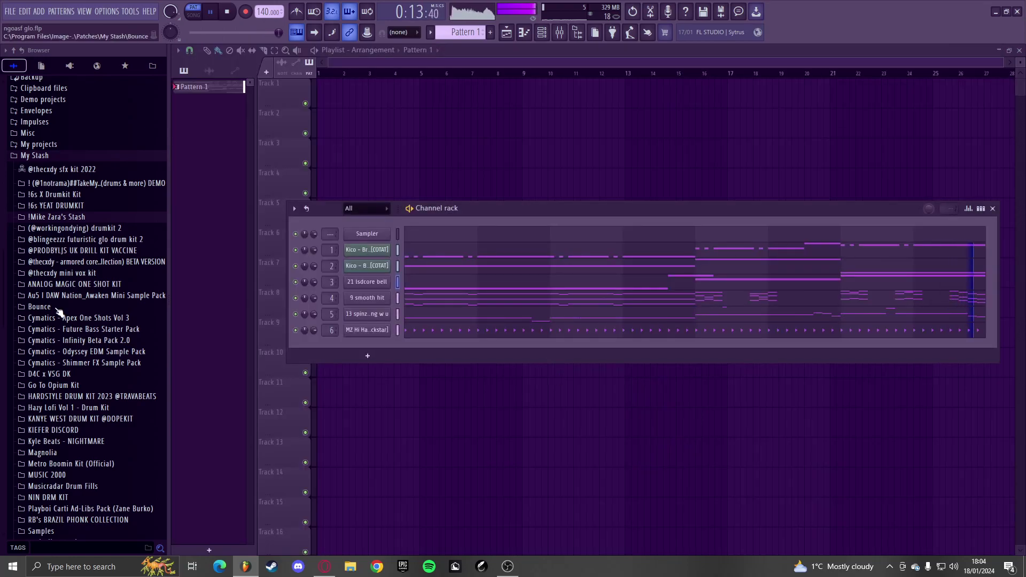
left_click(71, 241)
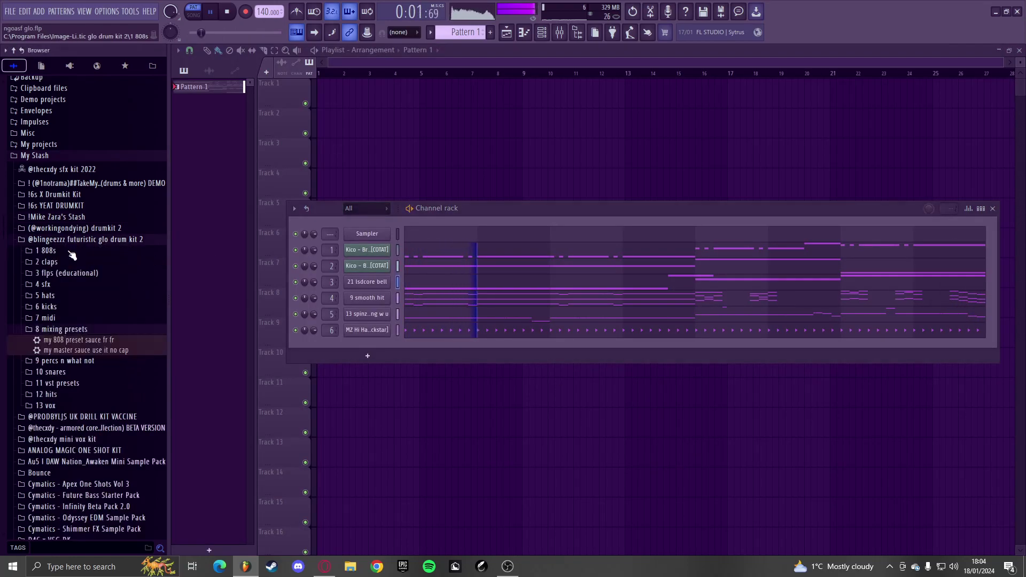
left_click(61, 306)
key("space")
left_click(63, 319)
left_click(65, 329)
left_click(67, 339)
left_click(70, 347)
left_click(70, 358)
left_click(71, 368)
left_click(73, 378)
left_click(73, 388)
left_click(75, 398)
- Add 8 bn2m kick as a new channel routed to mixer track 7
left_click(68, 388)
left_click_drag(68, 388, 328, 355)
key("space")
scroll(316, 346, "up", 9)
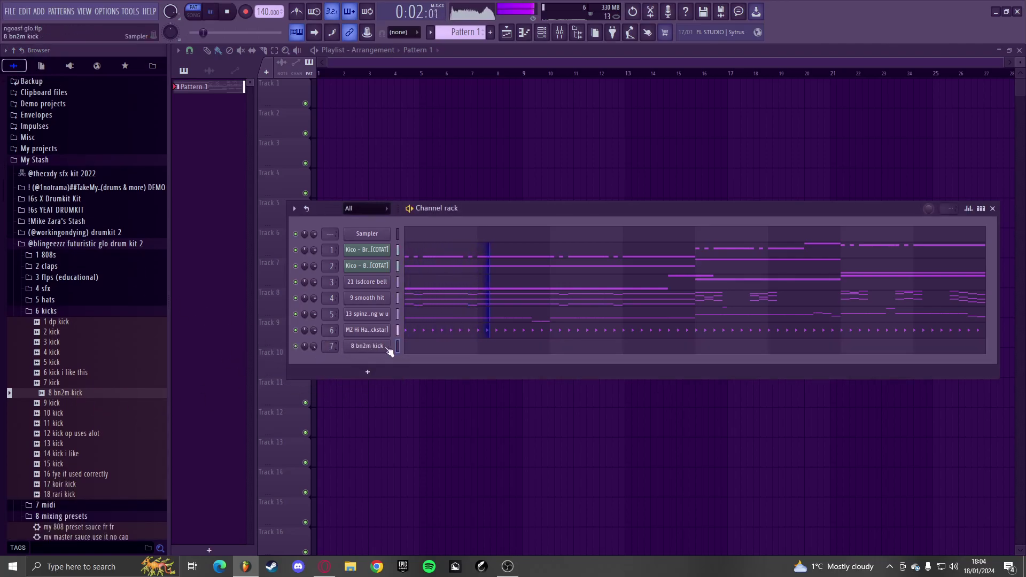
- Place a C4 note at the start of bar 1 in the 8 bn2m kick piano roll and remove the stray higher note
key("F7")
left_click(397, 50)
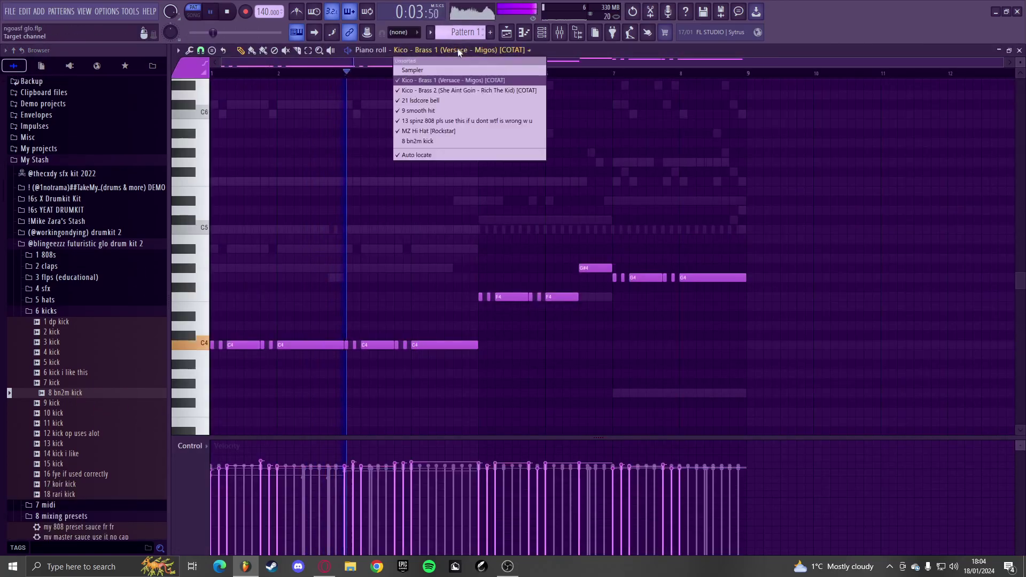
left_click(444, 141)
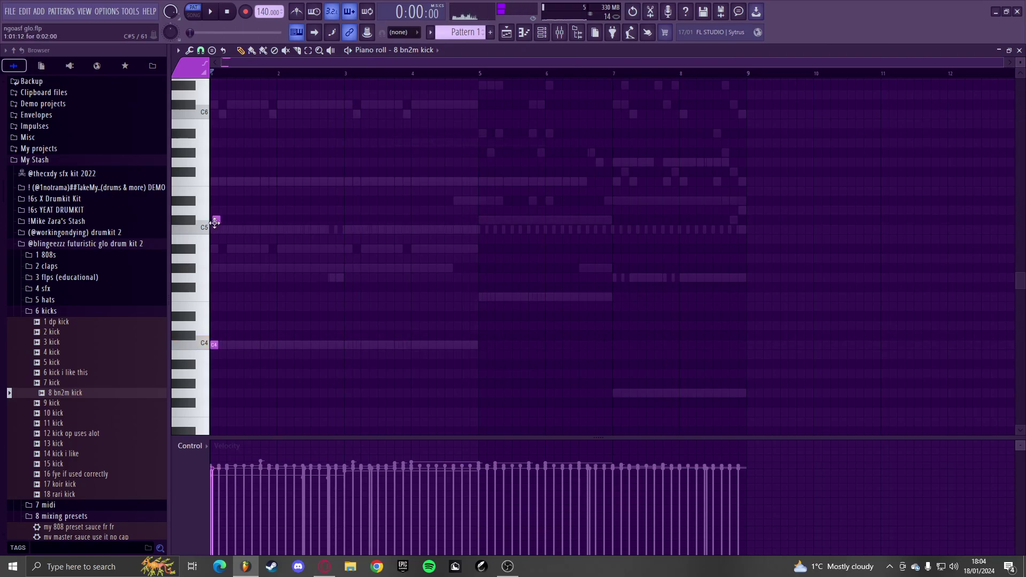
right_click(214, 224)
key("space")
scroll(229, 315, "down", 2)
scroll(222, 299, "up", 4)
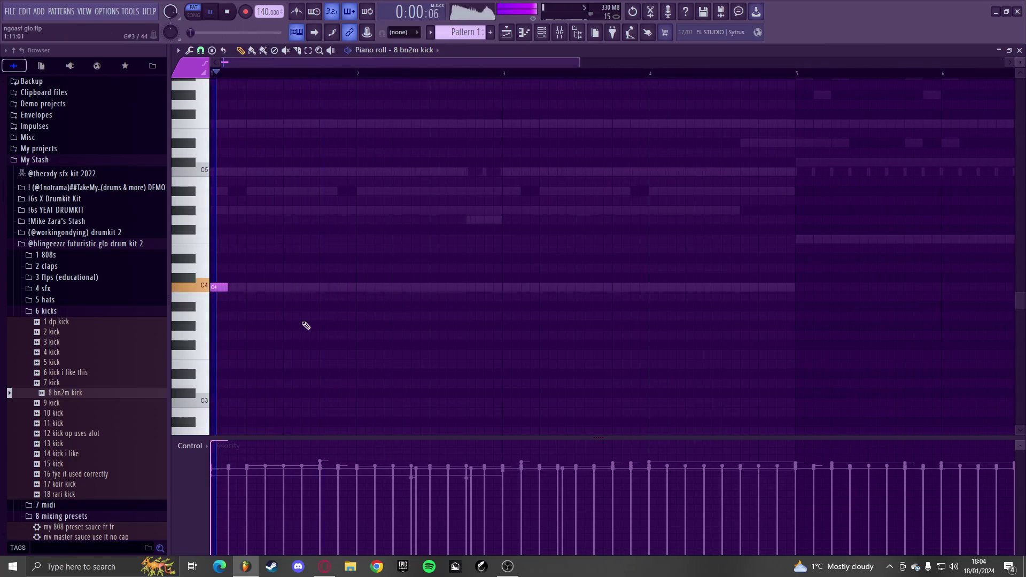
- Place two consecutive C4 kick notes on the last two eighth notes of bar 1
left_click(304, 290)
scroll(304, 290, "up", 2)
left_click(342, 290)
right_click(307, 290)
right_click(350, 290)
left_click(348, 290)
left_click(380, 290)
scroll(308, 292, "down", 1)
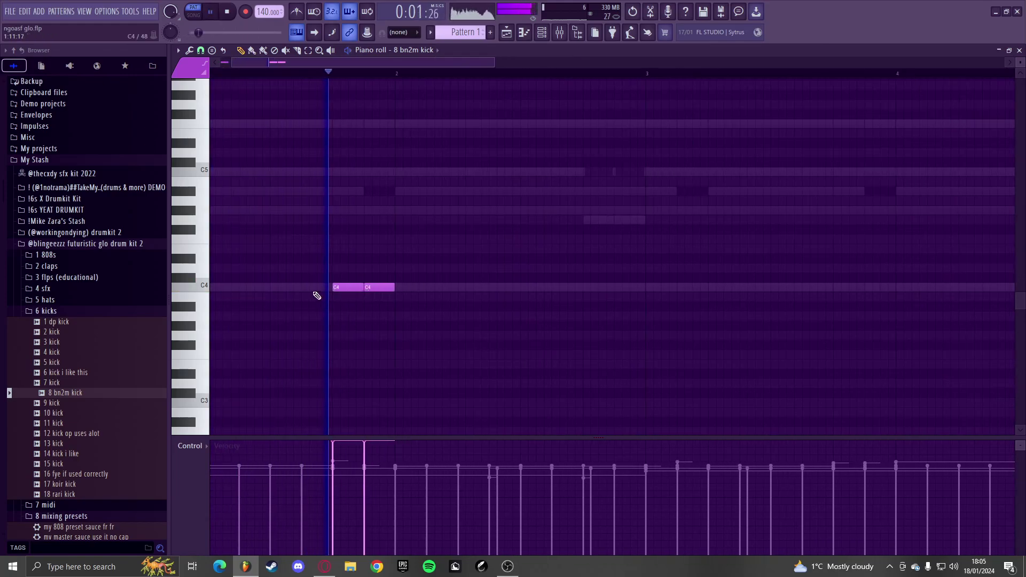
- Place a C4 kick note and shift it onto beat 2 of bar 2
scroll(308, 293, "down", 1)
scroll(388, 359, "up", 3)
scroll(440, 348, "up", 1)
left_click(438, 344)
left_click_drag(446, 345, 407, 346)
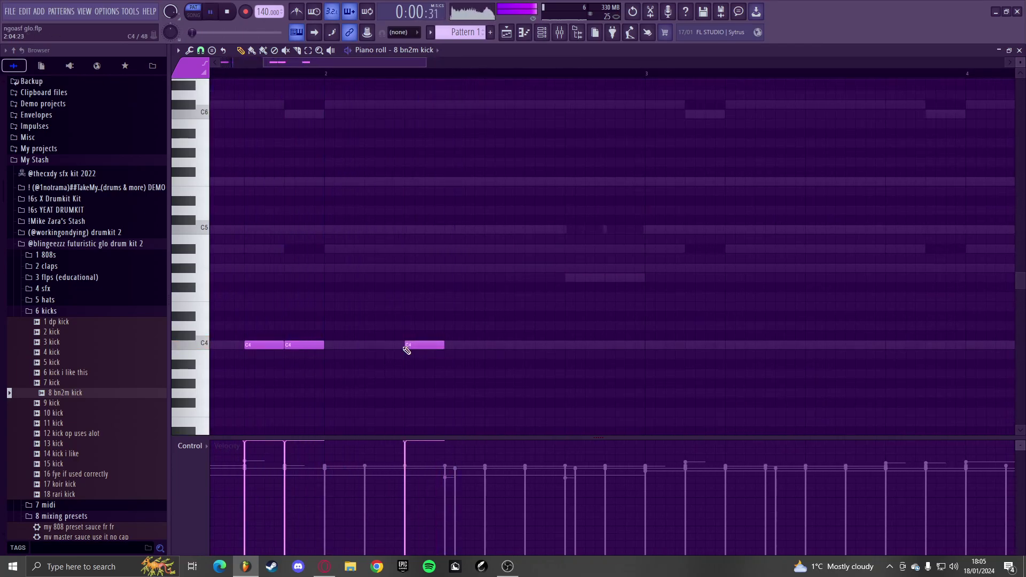
- Place C4 kick notes at the start of bar 3, halfway through its second beat and on its last eighth note
scroll(409, 345, "down", 3)
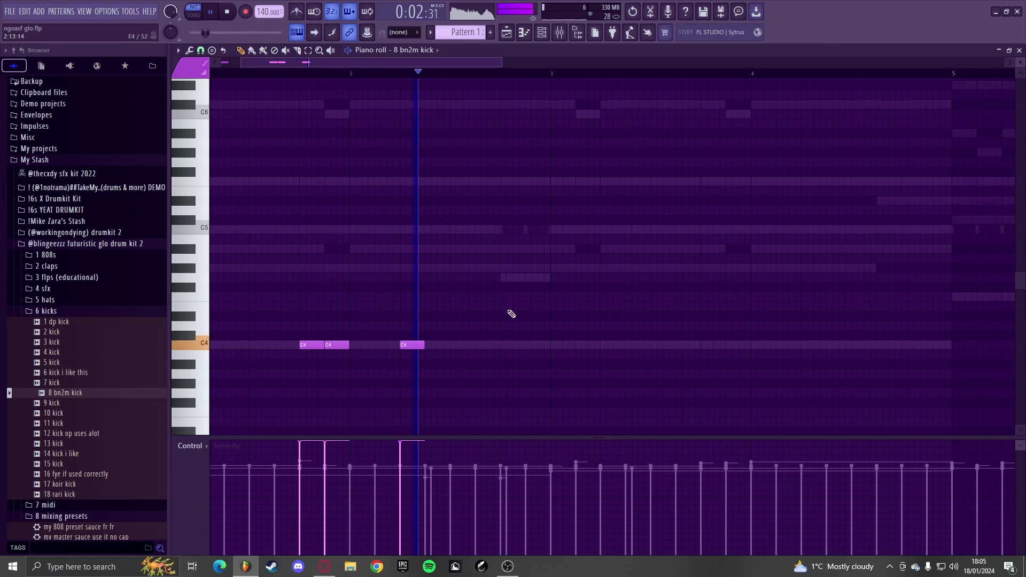
left_click(505, 345)
scroll(487, 358, "down", 2)
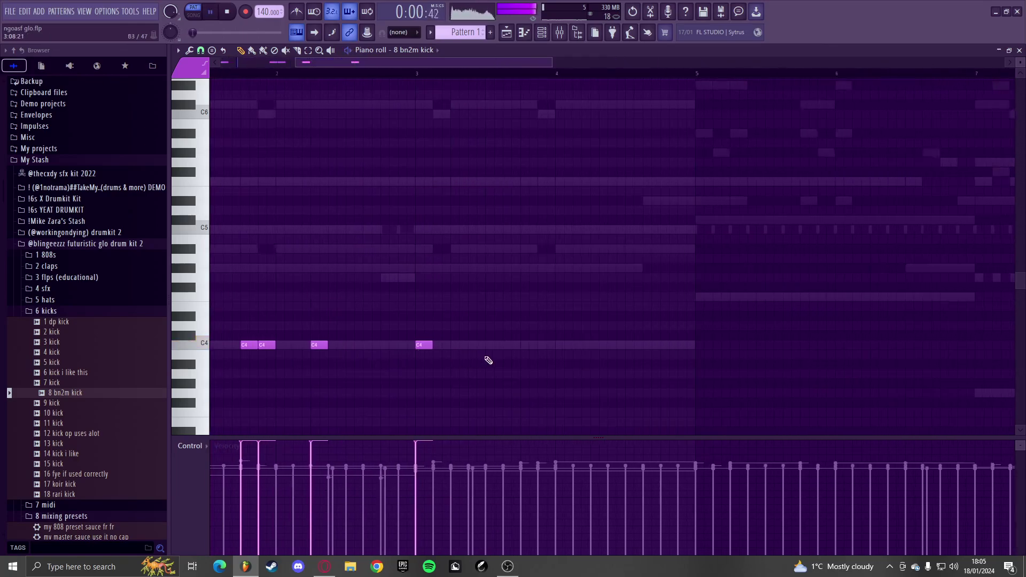
scroll(484, 359, "up", 2)
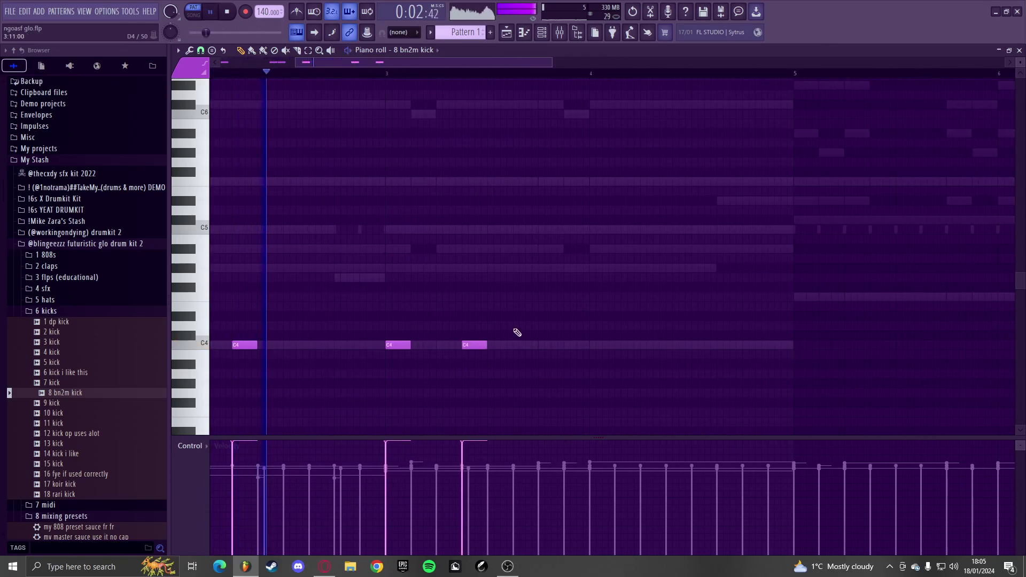
left_click(573, 345)
- Place C4 kick notes on beat 2 of bar 4 and at the start of bar 5
left_click(648, 344)
scroll(648, 347, "down", 3)
left_click(604, 345)
scroll(599, 345, "up", 3)
- Play from bar 5 and place a C4 kick note halfway through its second beat
key("space")
left_click(590, 76)
scroll(557, 249, "down", 5)
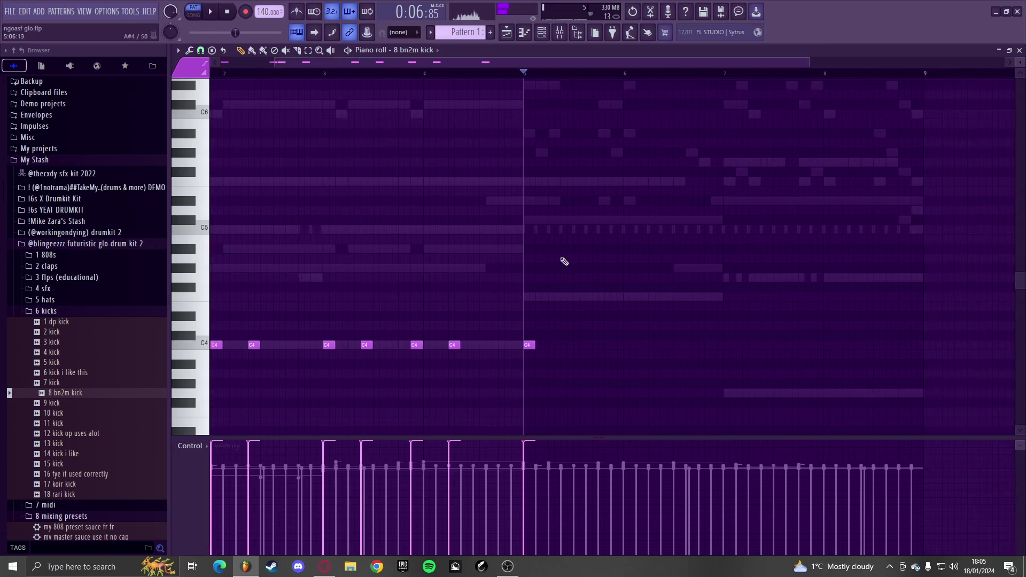
scroll(556, 350, "up", 5)
key("space")
left_click(556, 347)
scroll(510, 350, "down", 2)
scroll(571, 363, "up", 3)
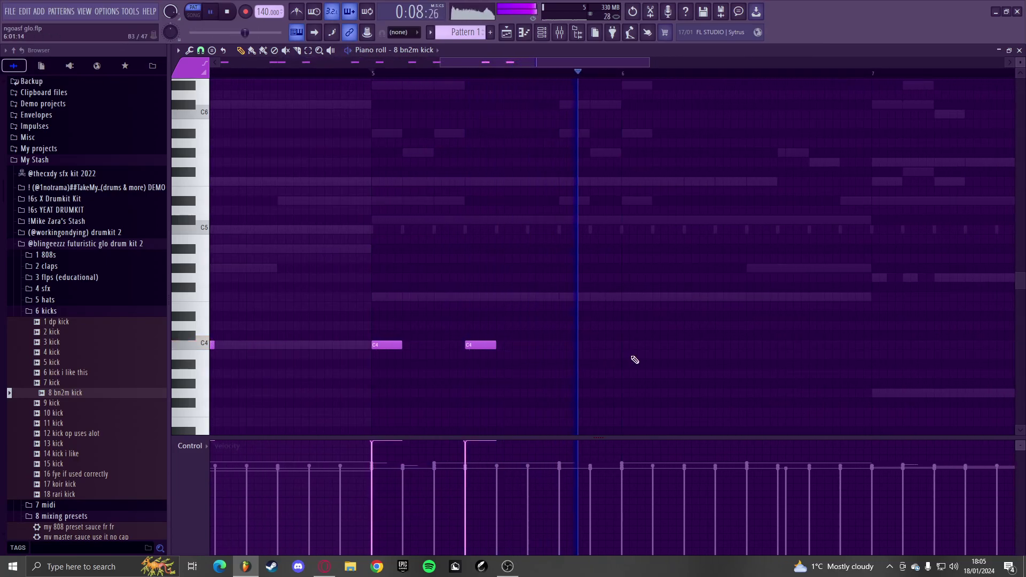
- Place C4 kick notes on beat 2 of bar 6 and halfway through its third beat
scroll(588, 358, "down", 2)
key("space")
left_click(600, 345)
key("space")
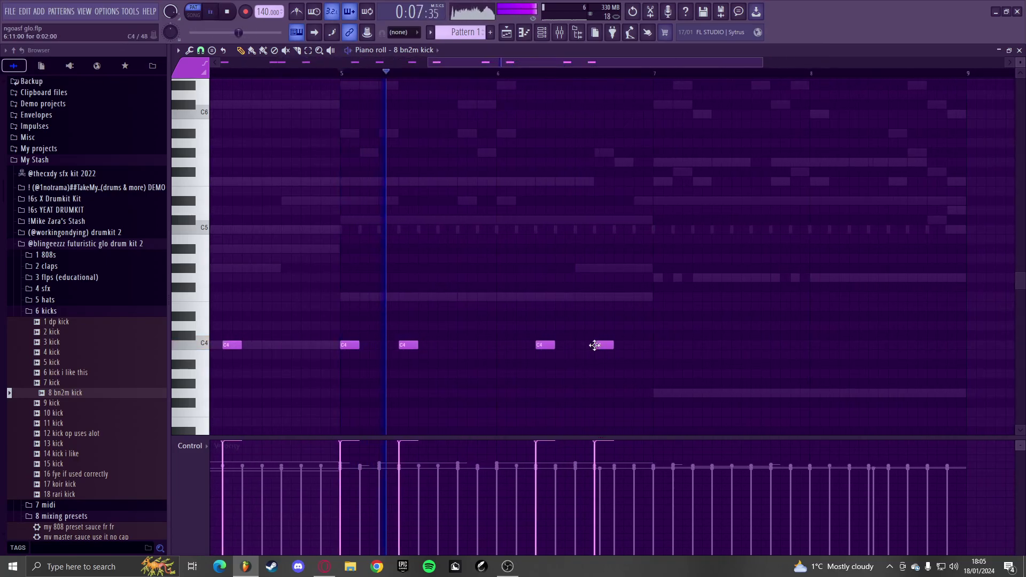
scroll(695, 353, "up", 1)
scroll(680, 355, "up", 2)
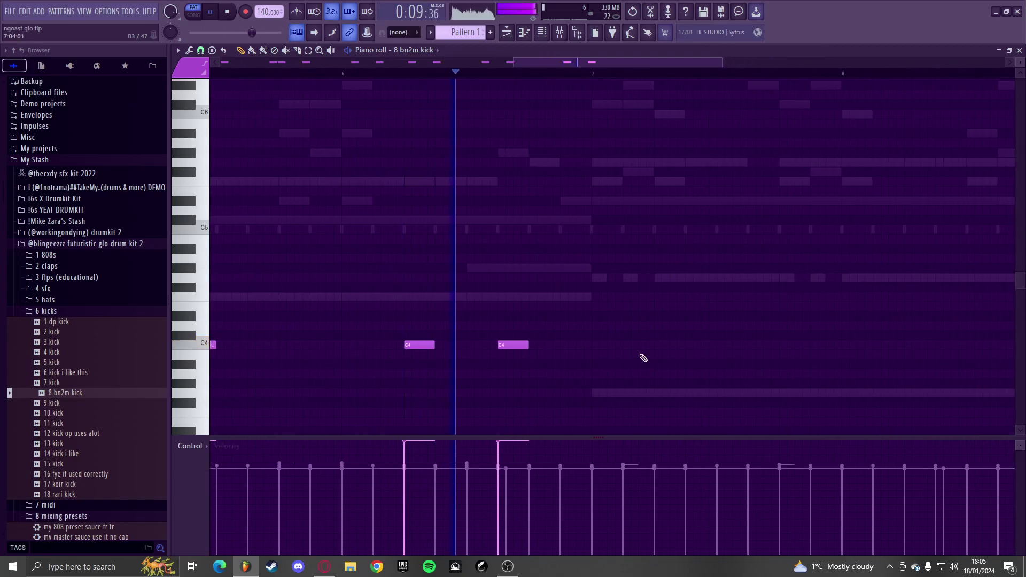
- Place a C4 kick note at the start of bar 7
left_click(596, 347)
scroll(556, 355, "down", 3)
key("space")
scroll(599, 352, "up", 2)
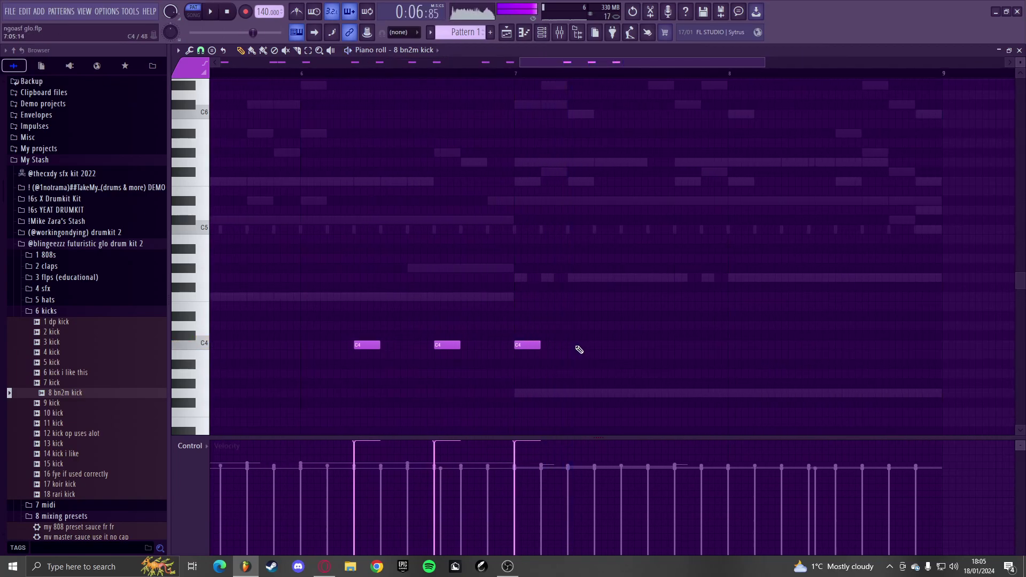
- Replay from bar 7 and place a C4 kick note halfway through its second beat, removing the misplaced earlier one
left_click(521, 75)
scroll(555, 315, "up", 2)
left_click(478, 74)
key("space")
key("space")
left_click(572, 347)
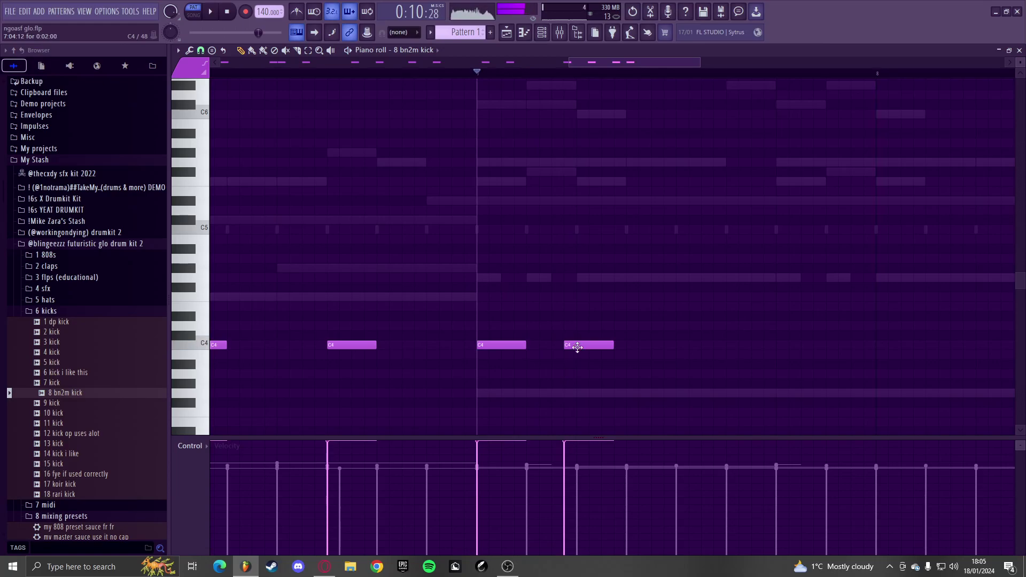
right_click(602, 345)
left_click(630, 346)
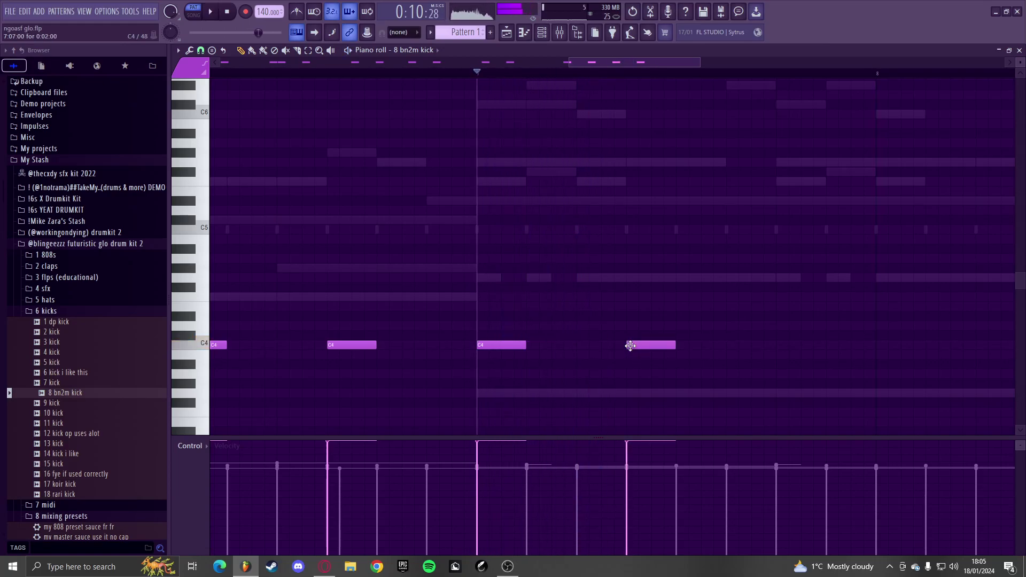
- Add C4 kick notes halfway through bar 7's first beat and on its second beat, removing the one halfway through the second beat
key("space")
left_click(527, 347)
key("space")
key("space")
left_click(589, 347)
right_click(632, 346)
key("space")
key("space")
- Slightly lower the velocity of the kick note halfway through bar 7's first beat
scroll(614, 372, "down", 2)
left_click(508, 450)
scroll(588, 353, "up", 1)
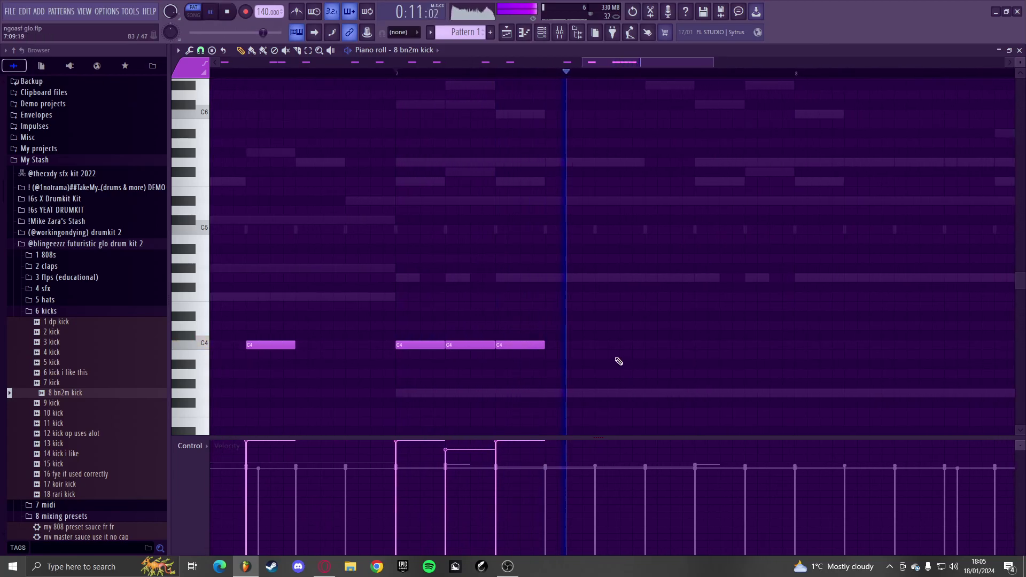
- Place a C4 kick note halfway through bar 7's third beat, with a very short kick note directly before it
scroll(535, 358, "up", 1)
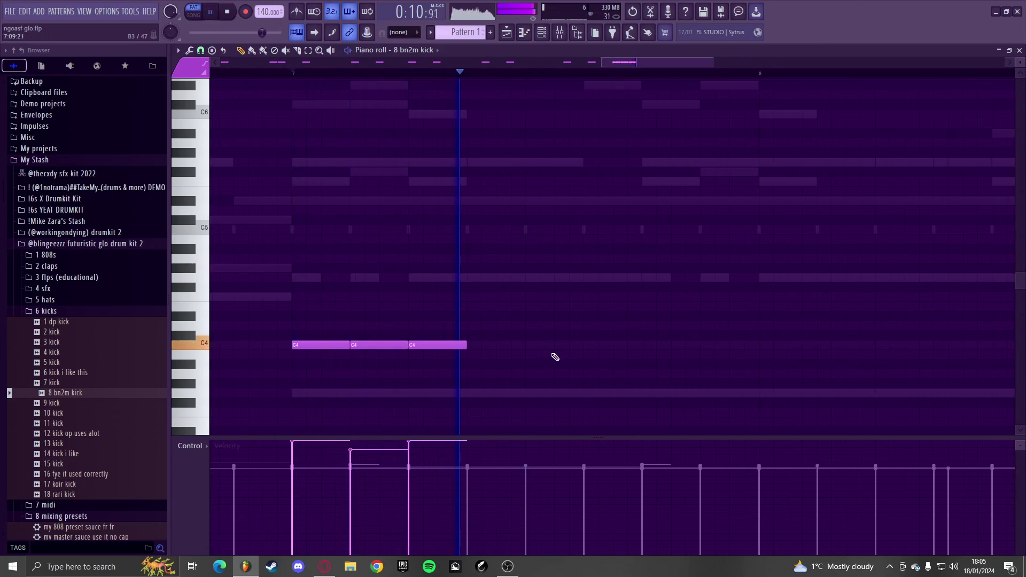
left_click(594, 345)
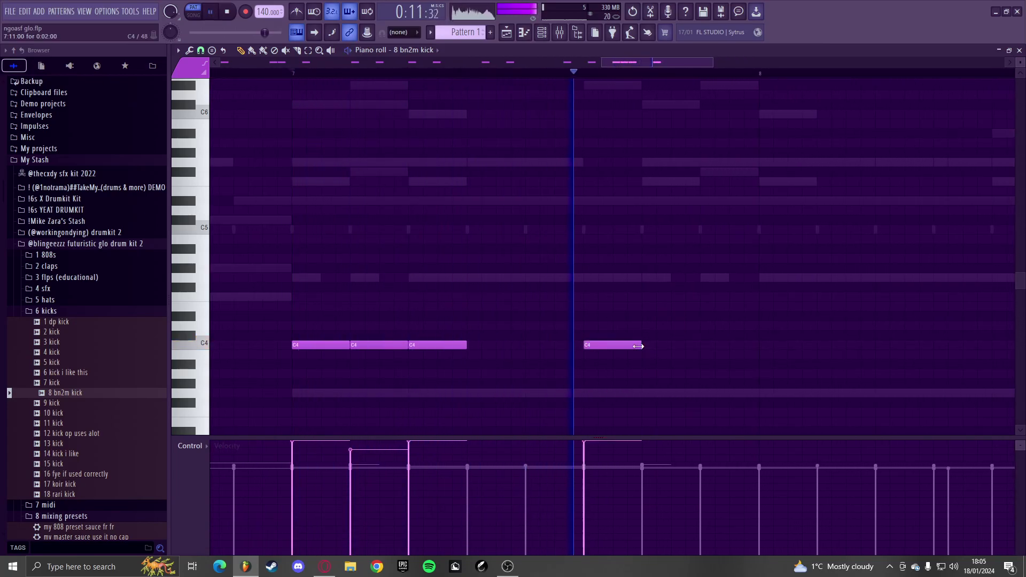
left_click(556, 346)
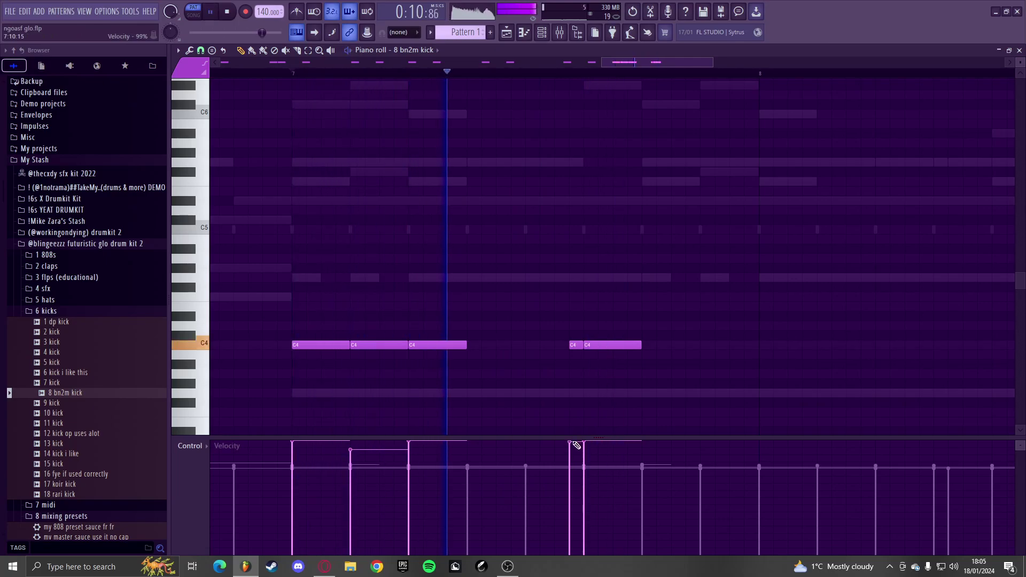
- Place C4 kick notes on beat 4 of bar 7, halfway through that beat, and at the start of bar 8
scroll(647, 355, "down", 3)
left_click(630, 344)
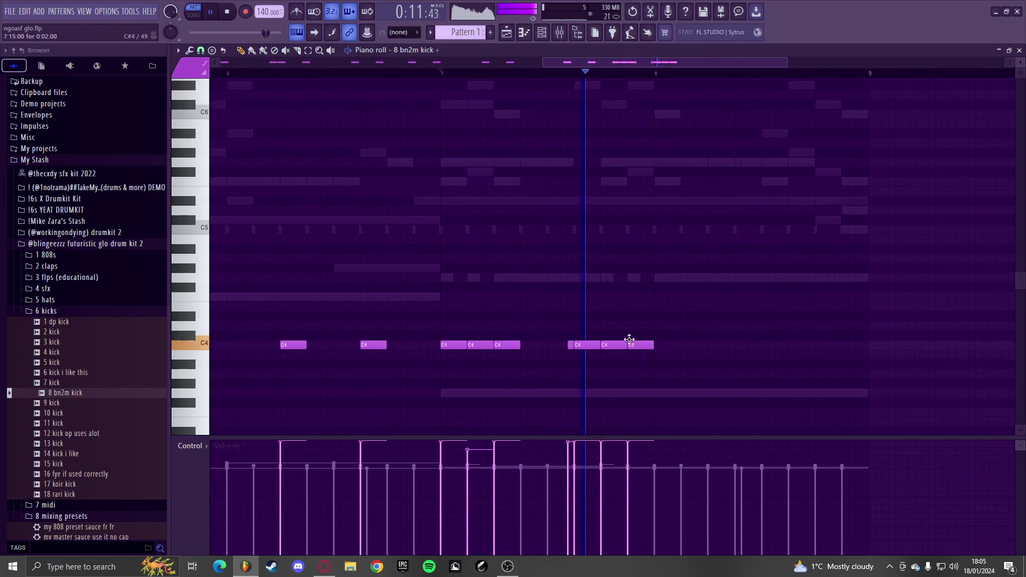
scroll(656, 351, "down", 2)
scroll(656, 351, "up", 2)
left_click(594, 345)
scroll(593, 345, "up", 2)
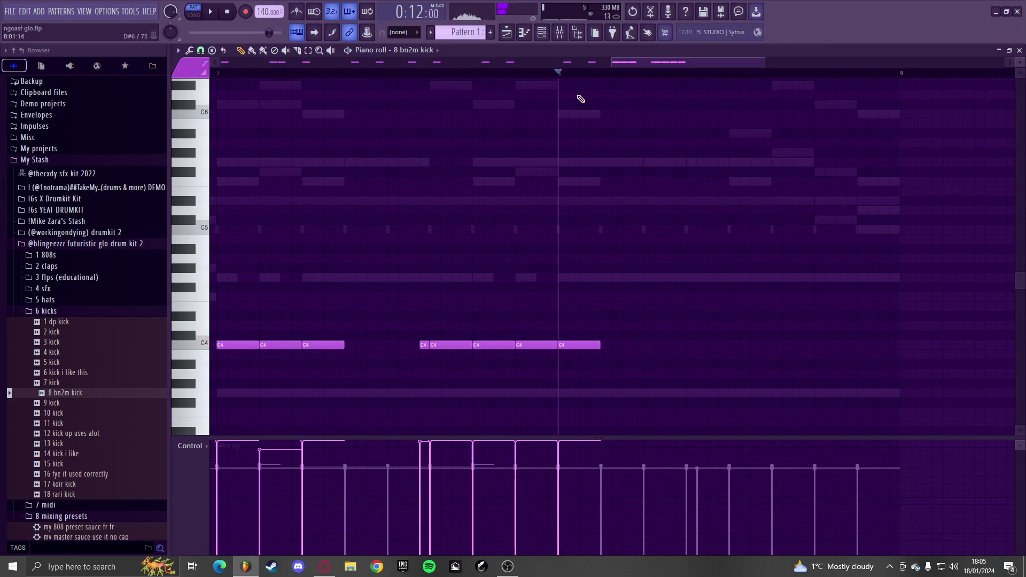
- Place a C4 kick note on beat 4 of bar 8
scroll(584, 276, "down", 3)
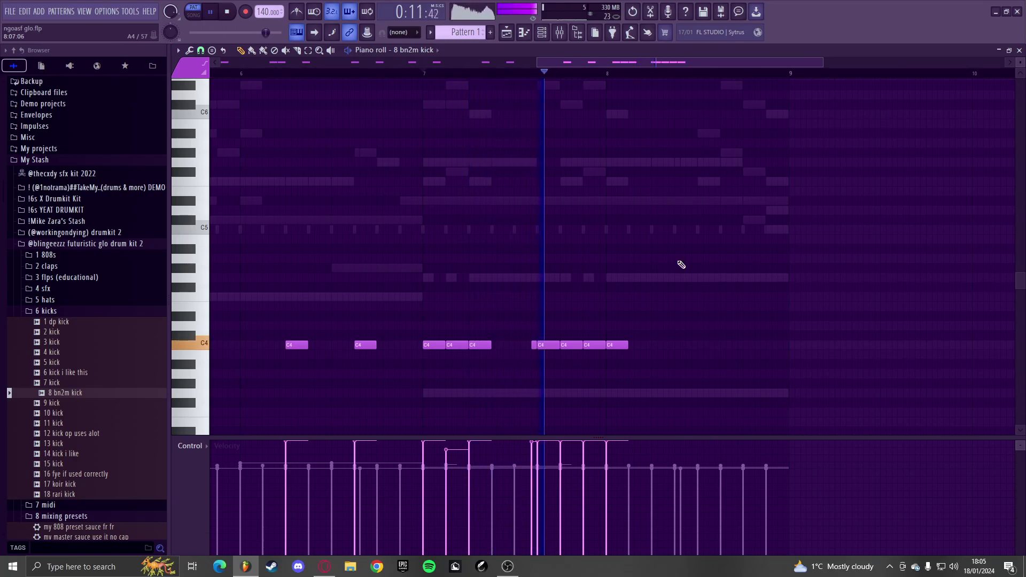
scroll(712, 361, "up", 2)
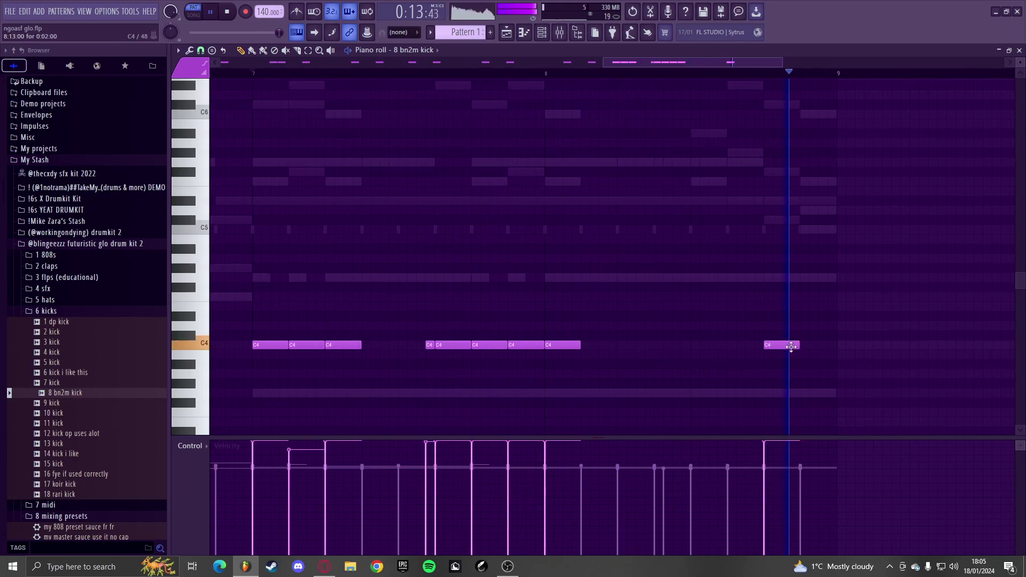
scroll(807, 351, "down", 4)
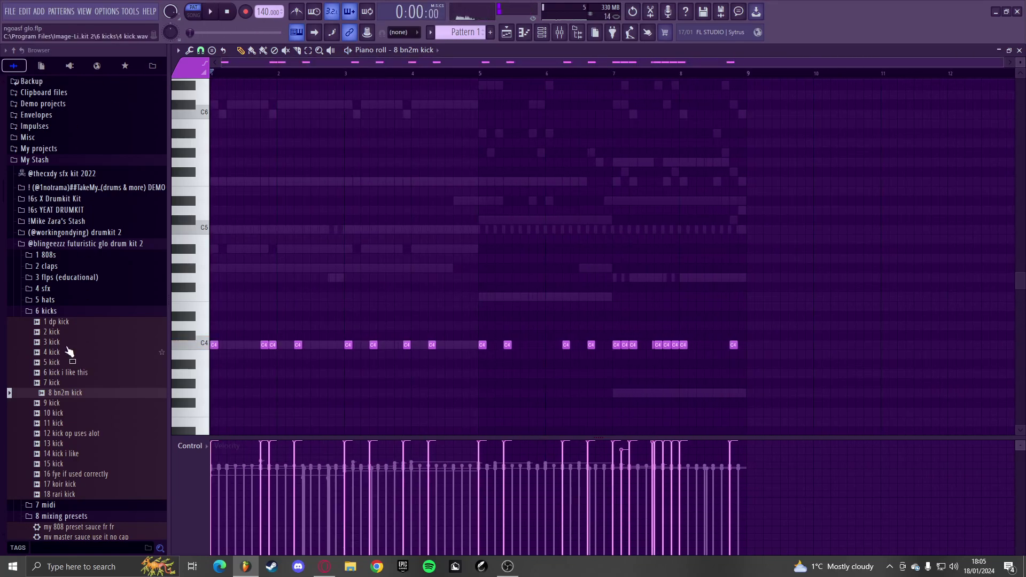
- Audition the clap samples in the futuristic glo drum kit's claps folder
left_click(53, 312)
left_click(47, 266)
left_click(63, 288)
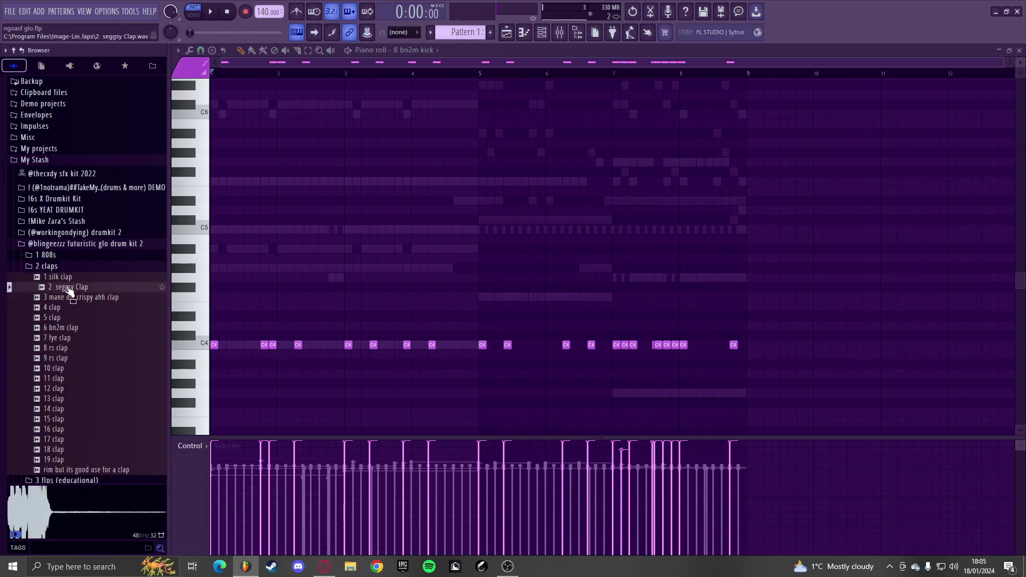
left_click(72, 298)
left_click(65, 277)
left_click(542, 33)
left_click(75, 318)
left_click(85, 328)
left_click(80, 277)
left_click(71, 340)
left_click(69, 349)
left_click(69, 357)
left_click(68, 329)
left_click(68, 338)
left_click(67, 316)
left_click(68, 339)
left_click(69, 369)
left_click(71, 440)
left_click(68, 399)
left_click(66, 379)
left_click(59, 391)
left_click(60, 370)
left_click(58, 380)
- Add the 11 clap sample as a new channel on mixer track 8 and open its piano roll
left_click_drag(59, 382, 343, 368)
key("space")
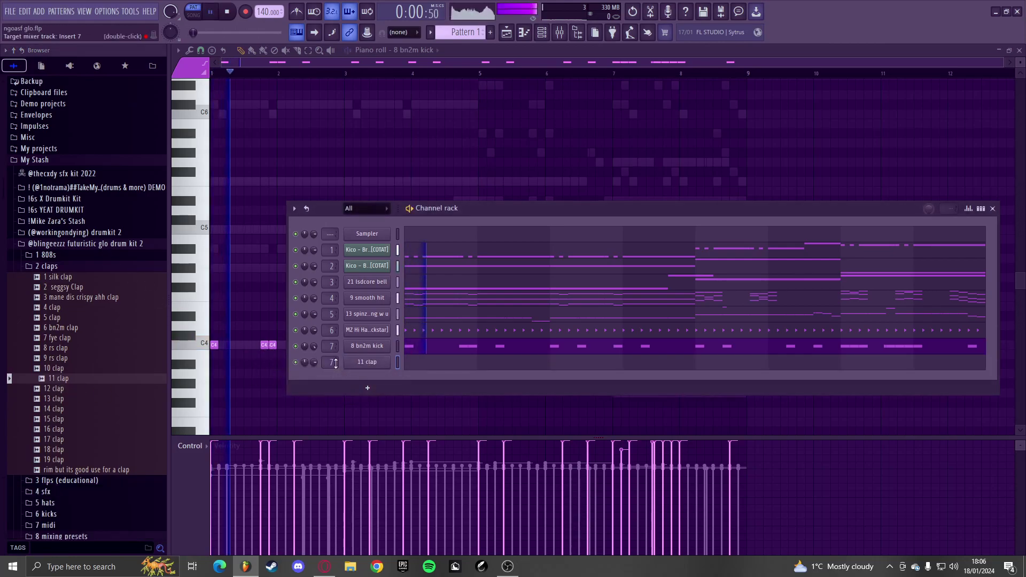
left_click(418, 252)
left_click(393, 50)
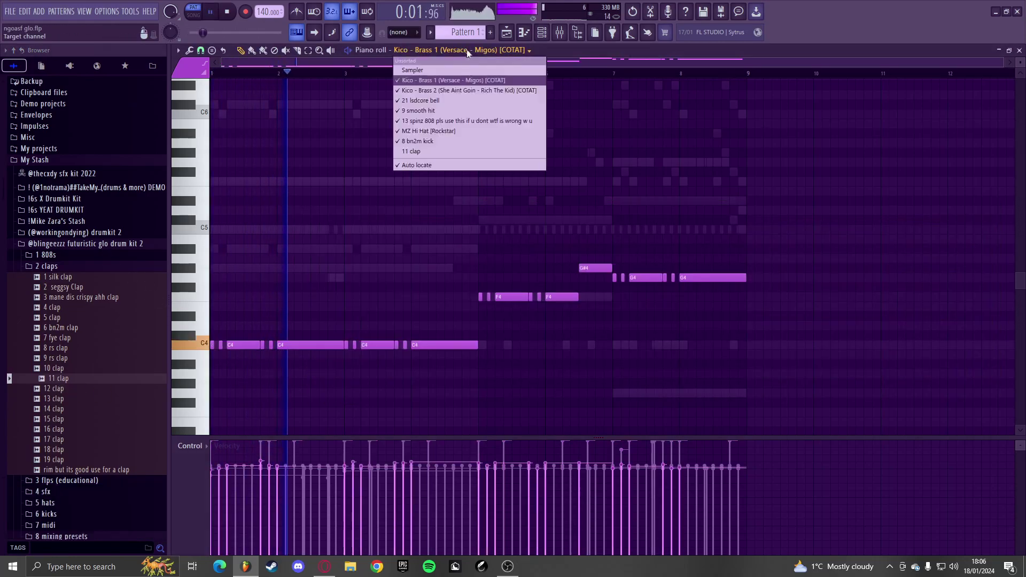
left_click(447, 152)
- Place C5 clap notes on beat 3 of bars 1 and 2
key("space")
left_click(245, 346)
scroll(240, 363, "up", 3)
key("space")
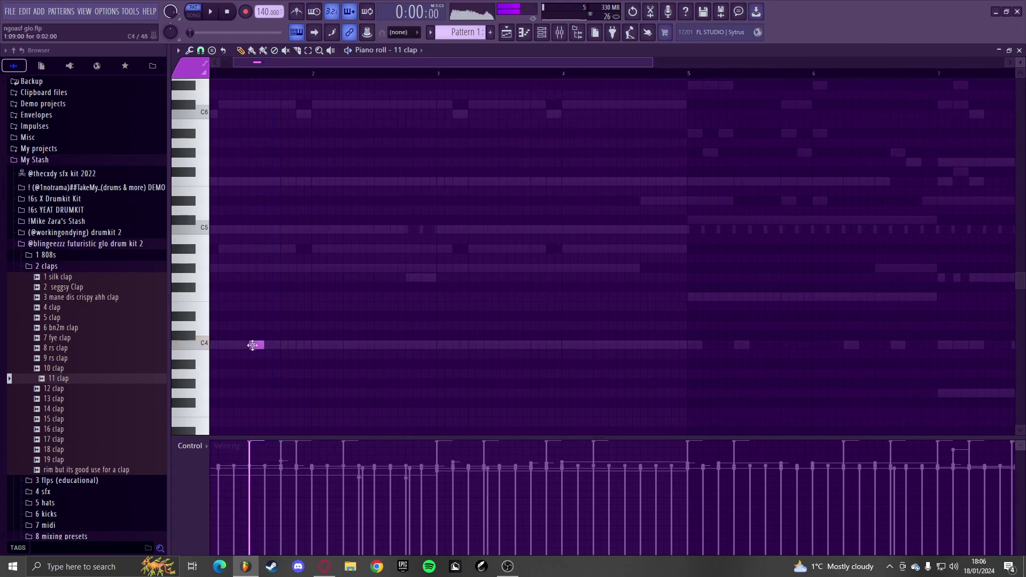
key("space")
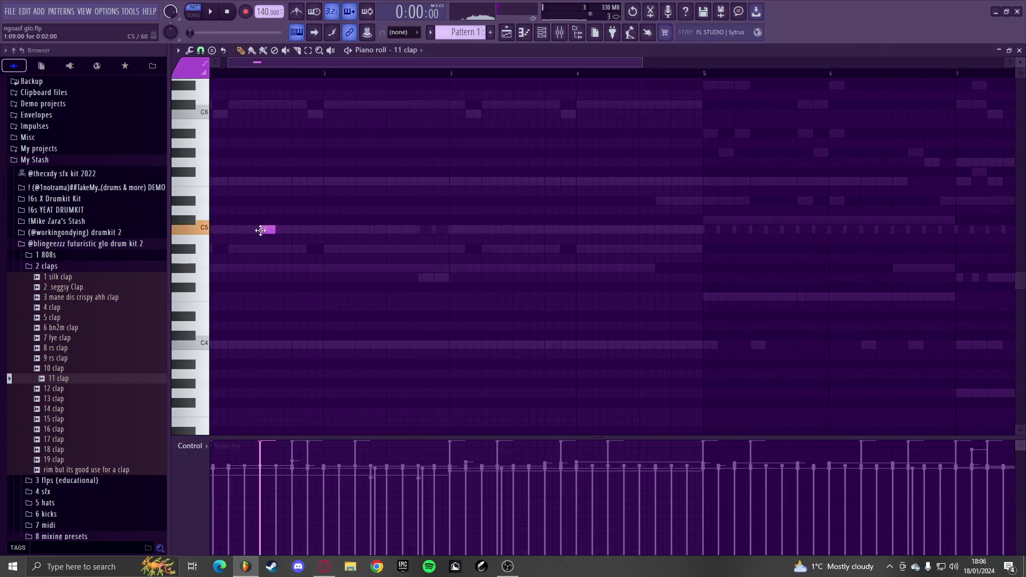
left_click(390, 229)
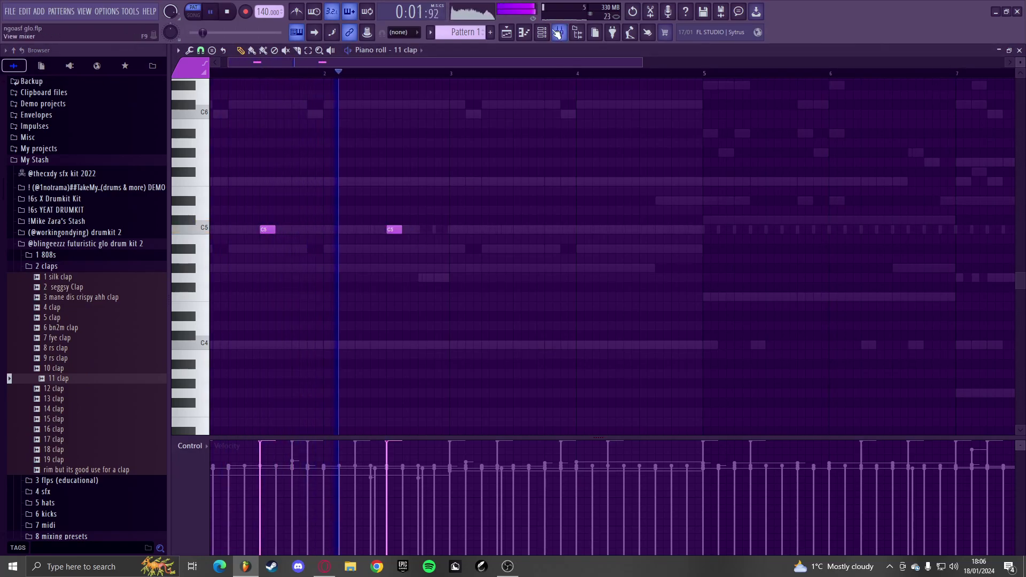
- Raise the clap's mixer track, Insert 8, to 4.5 dB and return to the clap's piano roll
left_click(541, 32)
left_click(560, 34)
left_click_drag(423, 292, 423, 268)
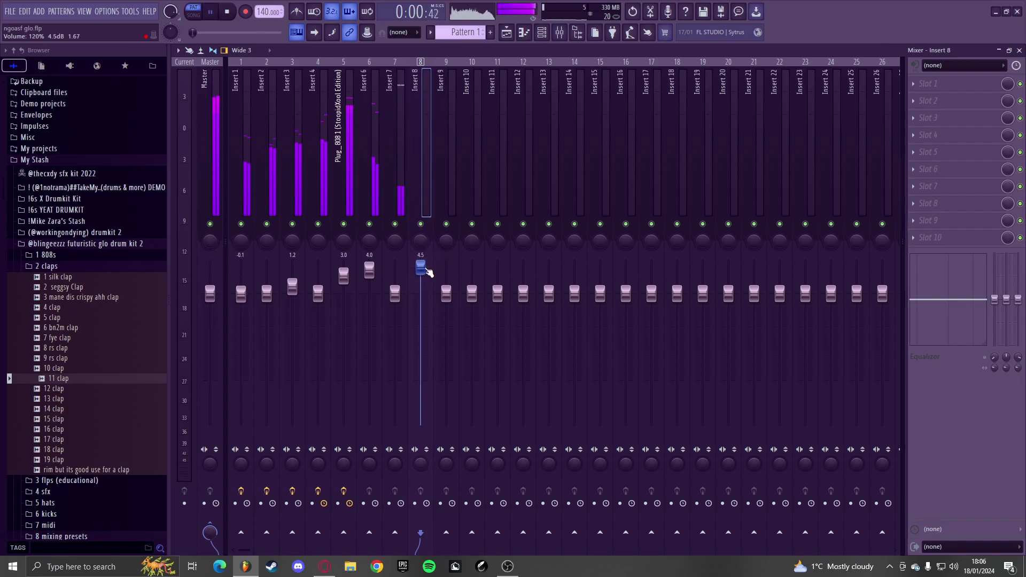
key("F9")
key("F6")
- Place C5 clap notes on beat 3 of bars 3 and 4
left_click(506, 231)
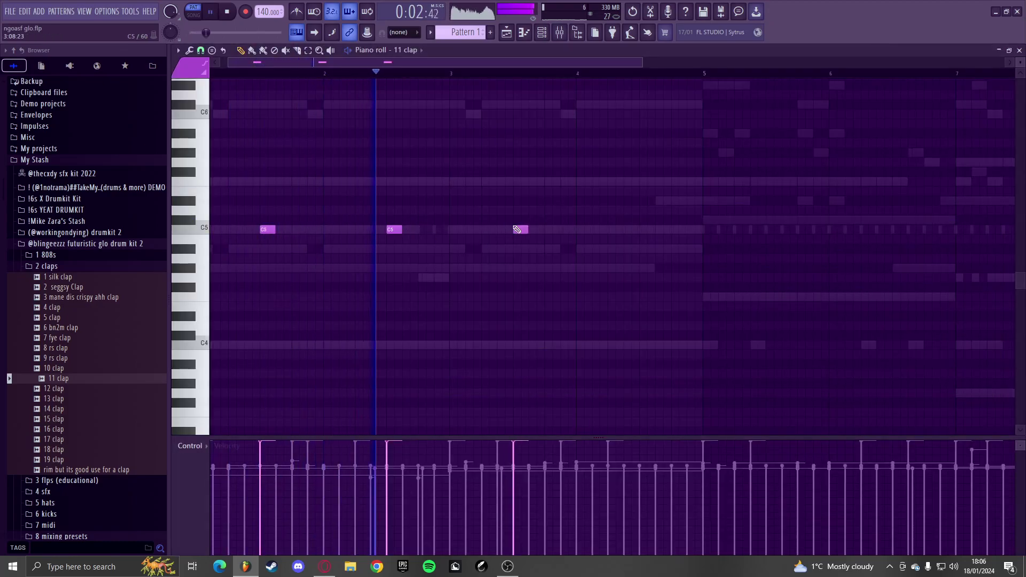
scroll(561, 267, "up", 3)
left_click(477, 220)
left_click_drag(470, 233, 468, 234)
scroll(448, 242, "down", 3)
scroll(499, 246, "up", 3)
scroll(497, 243, "down", 4)
- Duplicate the four-bar clap pattern into bars 5 to 8 and play it back
left_click_drag(481, 74, 213, 75)
key("ctrl+b")
double_click(332, 73)
key("space")
key("space")
- Audition the snare samples in the drum kit's snares folder
left_click(80, 267)
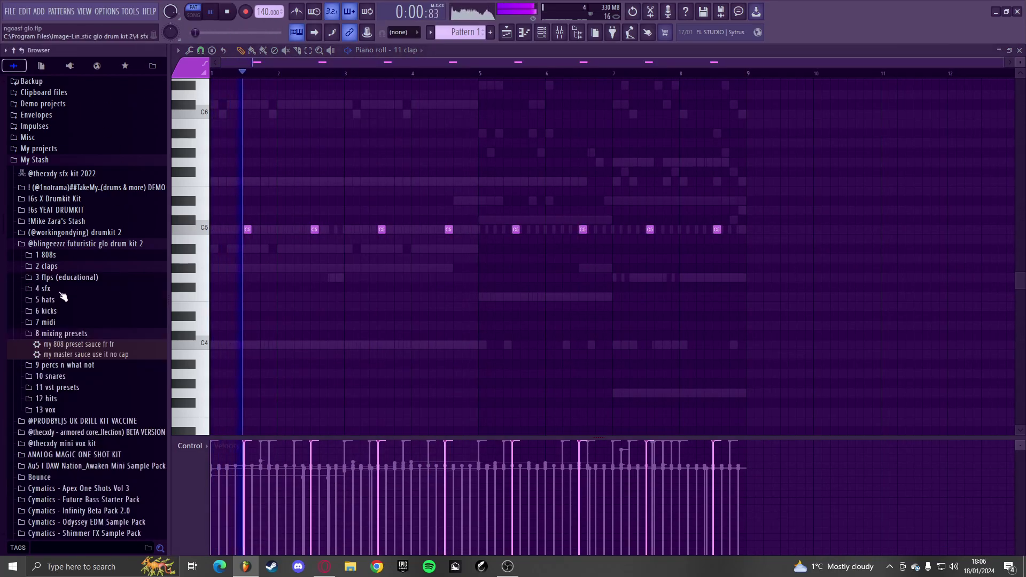
left_click(60, 334)
left_click(56, 355)
left_click(61, 362)
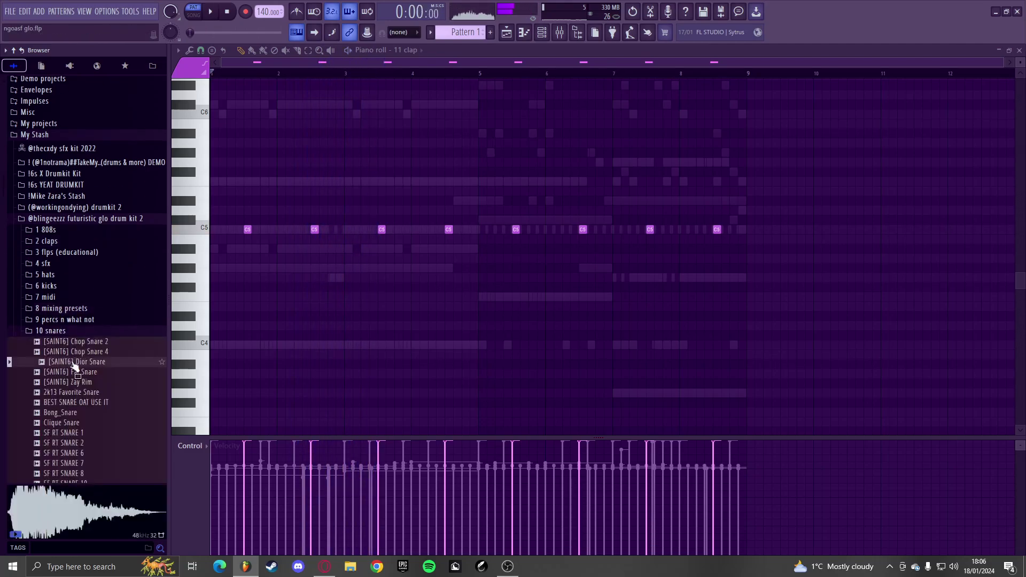
left_click(541, 32)
left_click(89, 393)
left_click(88, 382)
left_click(88, 393)
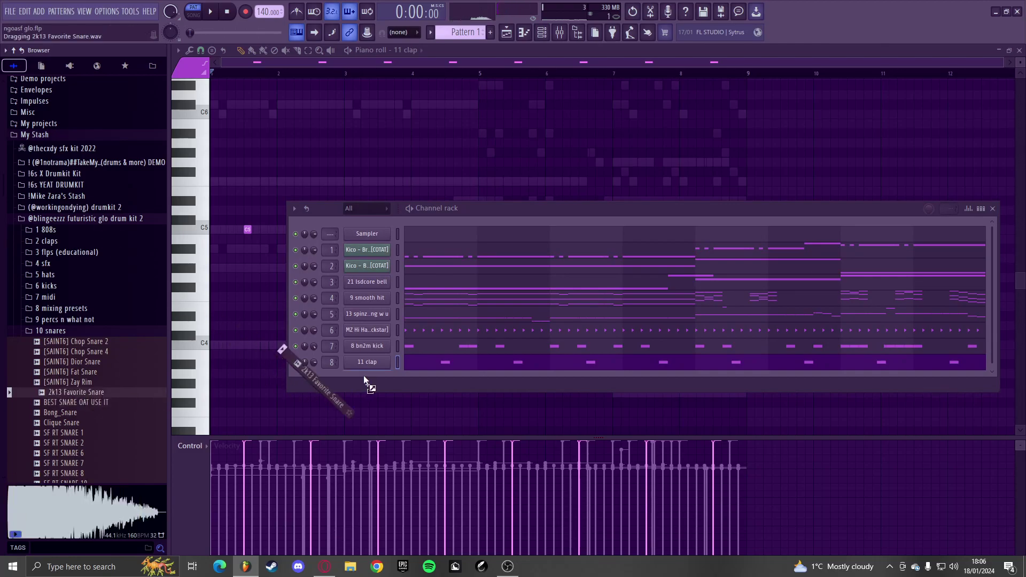
- Add 2k13 Favorite Snare as a new channel and open its piano roll
left_click_drag(364, 377, 364, 378)
key("space")
left_click(420, 250)
left_click(406, 50)
left_click(443, 162)
- Place a C5 snare note on beat 4 of bar 1
key("space")
scroll(296, 273, "up", 5)
left_click(299, 289)
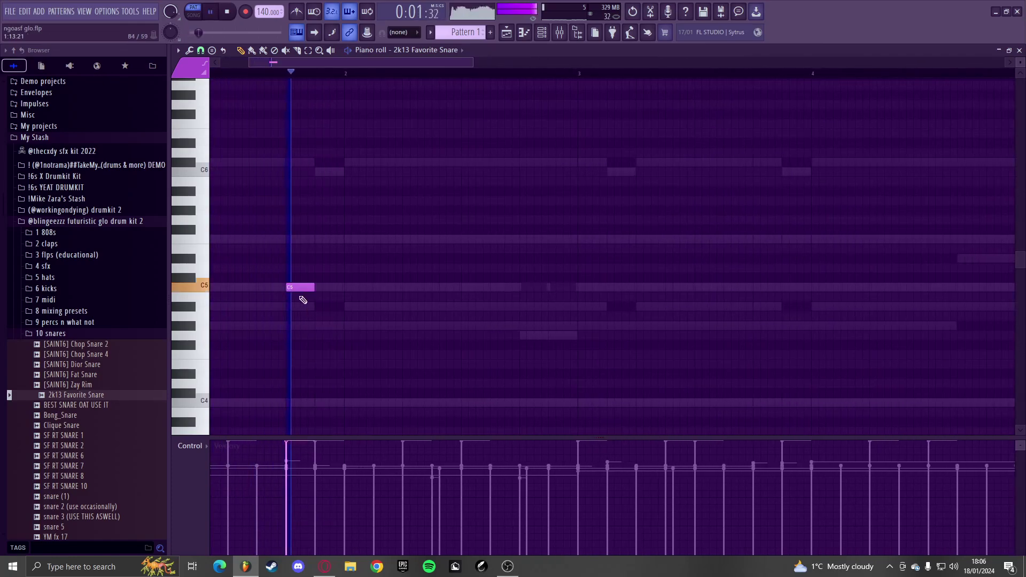
left_click(301, 288)
- Check the kick's notes, return to the snare, and place a C5 snare note halfway through the first beat of bar 2
left_click(426, 50)
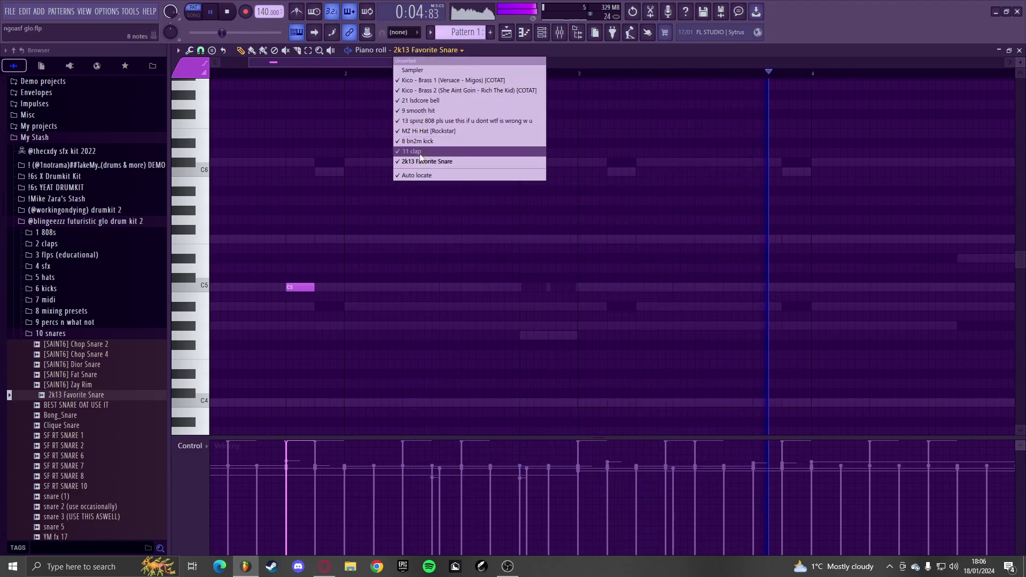
left_click(421, 141)
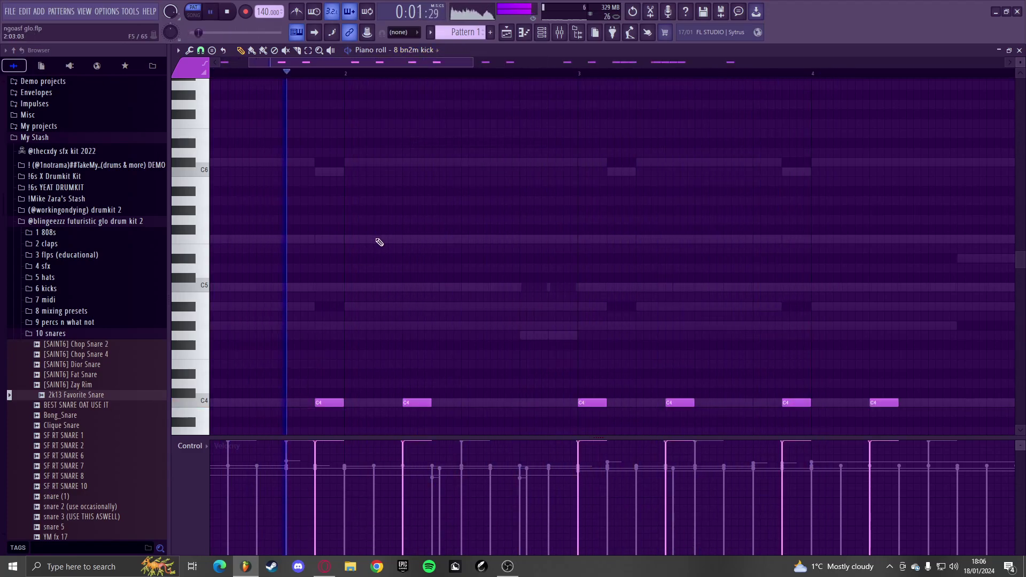
left_click(416, 50)
left_click(435, 161)
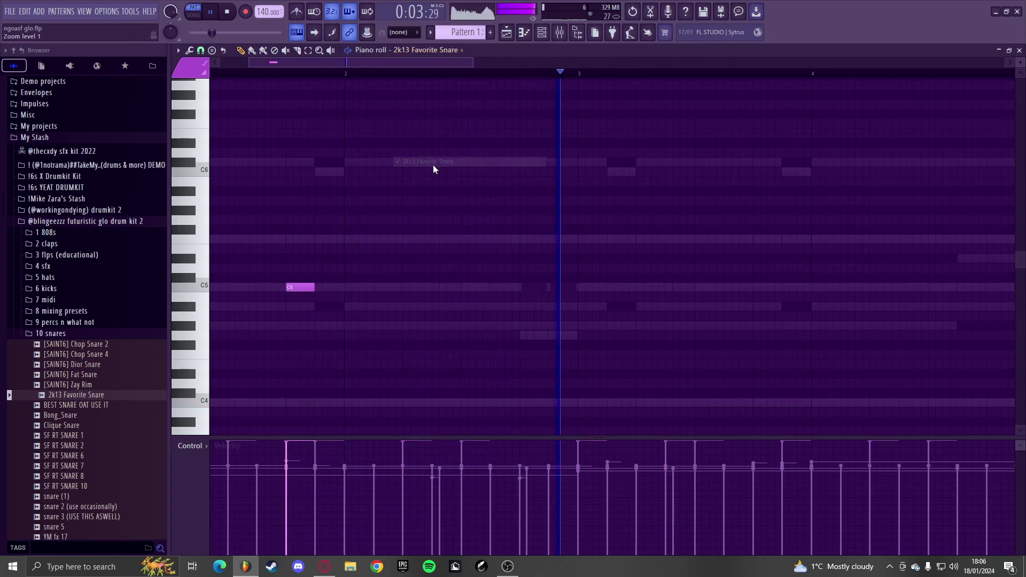
left_click(405, 288)
scroll(391, 299, "down", 2)
scroll(382, 291, "up", 2)
right_click(404, 259)
left_click(376, 260)
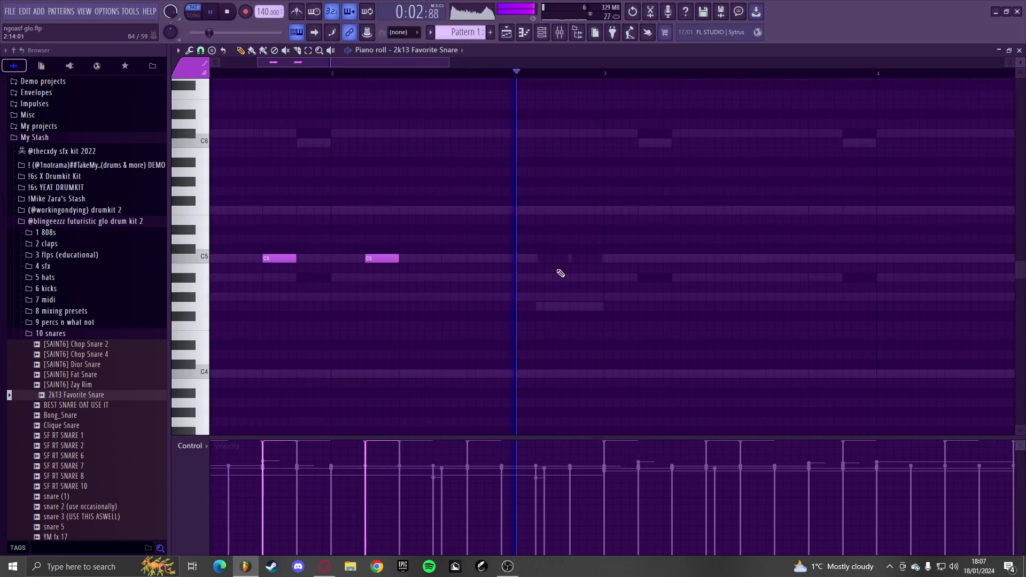
- Place C5 snare notes on beat 4 of bar 3 and halfway through the first beat of bar 4
scroll(391, 269, "down", 4)
scroll(575, 281, "up", 3)
left_click(599, 259)
scroll(423, 268, "down", 1)
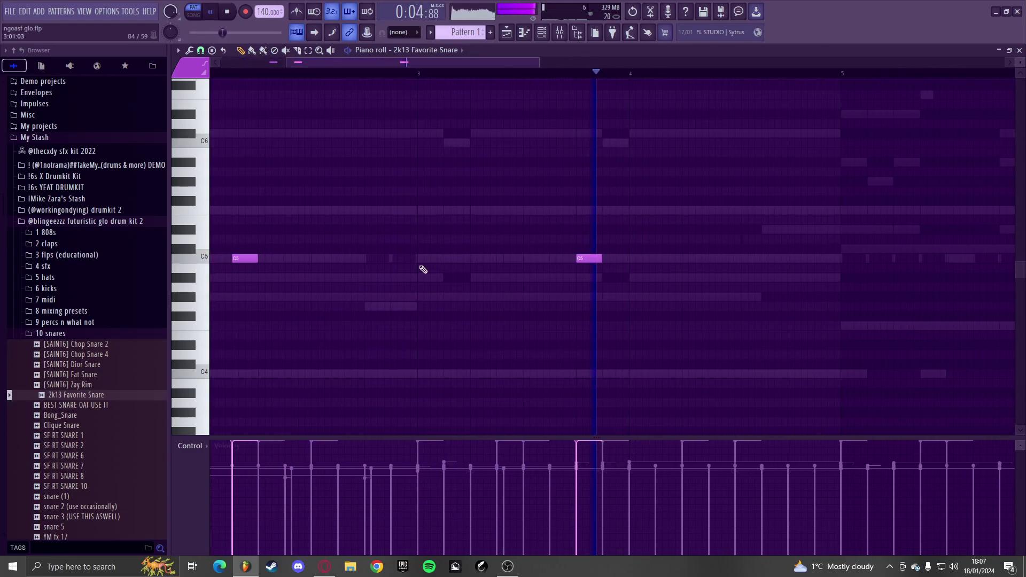
scroll(423, 269, "down", 1)
key("space")
scroll(540, 283, "up", 4)
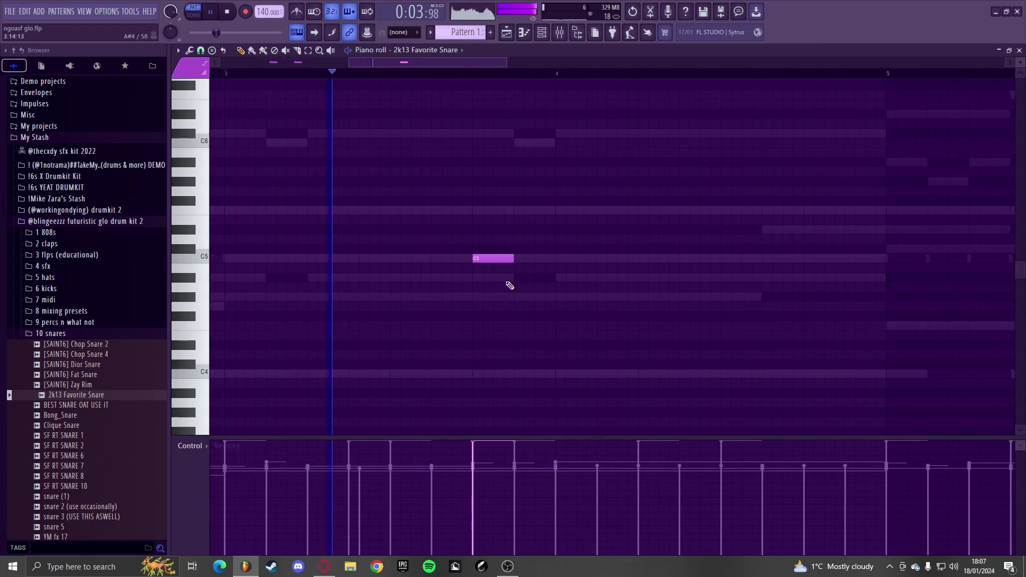
left_click(446, 258)
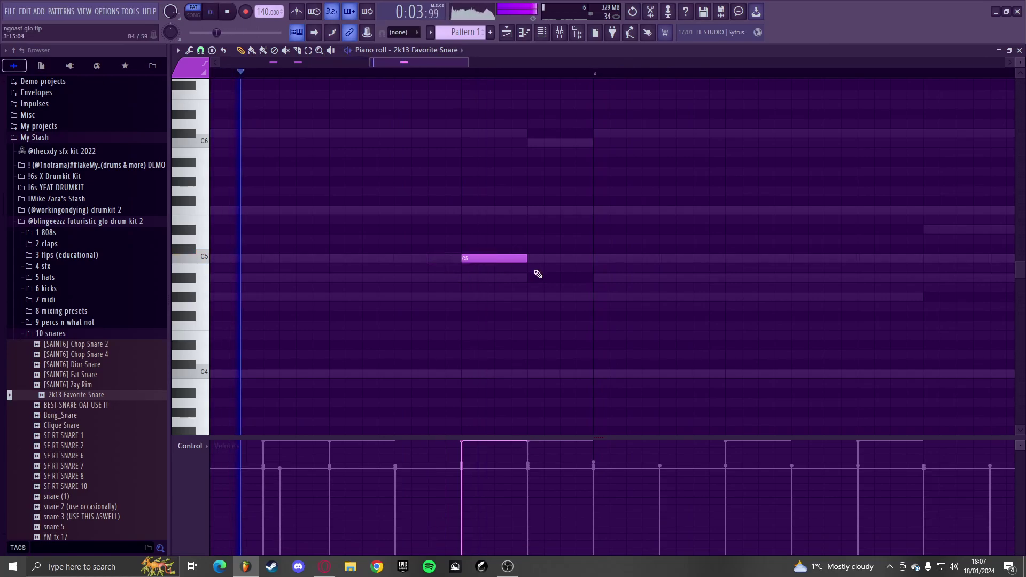
left_click(666, 260)
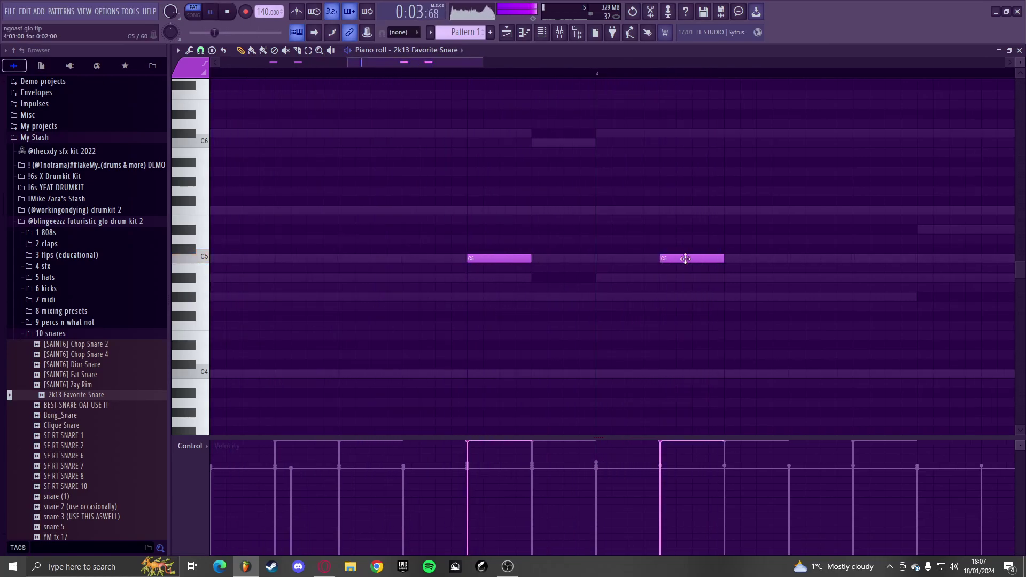
- Place a C5 snare note halfway through the fourth beat of bar 5
scroll(683, 264, "down", 5)
scroll(465, 267, "up", 3)
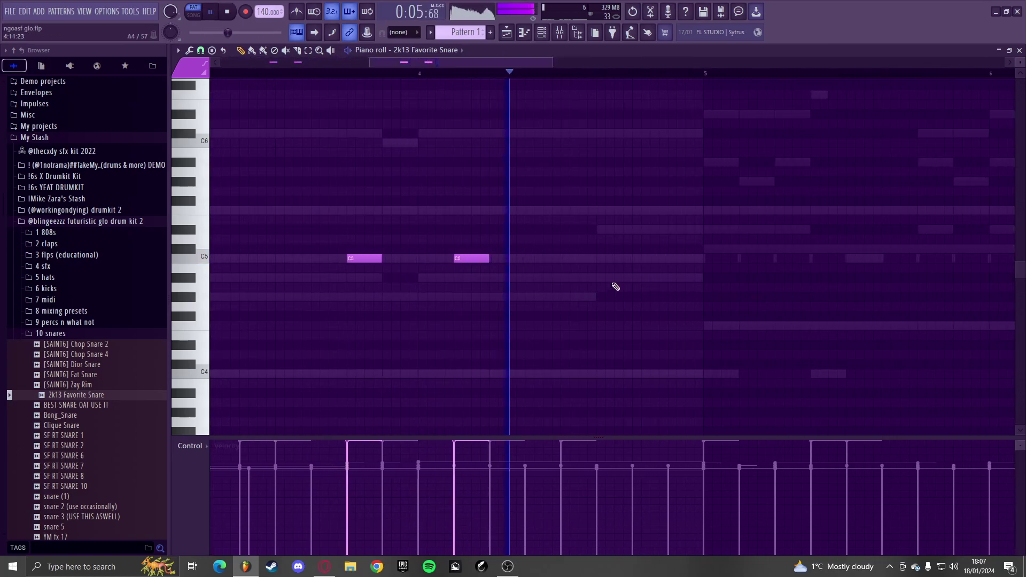
scroll(508, 280, "down", 4)
scroll(645, 292, "up", 4)
scroll(475, 269, "down", 4)
scroll(592, 277, "up", 4)
scroll(481, 275, "down", 3)
scroll(593, 273, "up", 4)
left_click(625, 259)
scroll(641, 275, "down", 3)
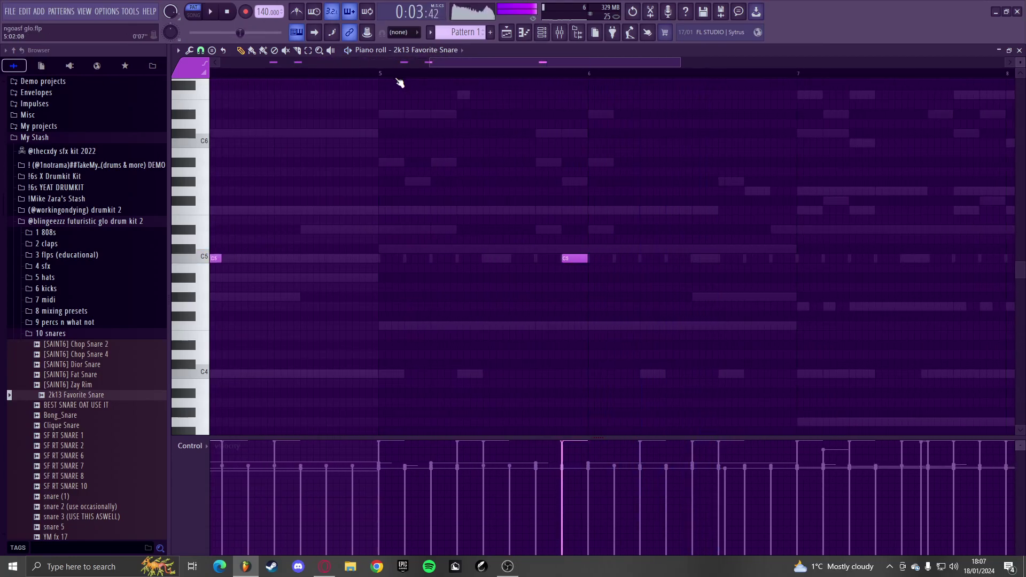
- Place C5 snare notes halfway through the first beat and on beat 3 of bar 6
scroll(627, 258, "up", 3)
left_click(605, 259)
scroll(628, 288, "up", 3)
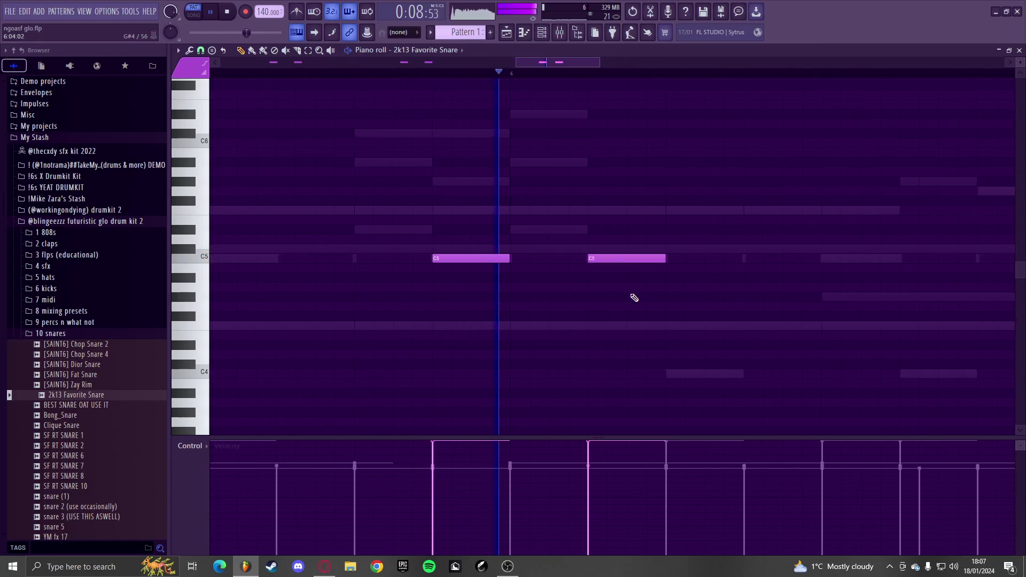
scroll(512, 290, "down", 3)
scroll(517, 292, "down", 1)
left_click(697, 260)
scroll(594, 265, "down", 4)
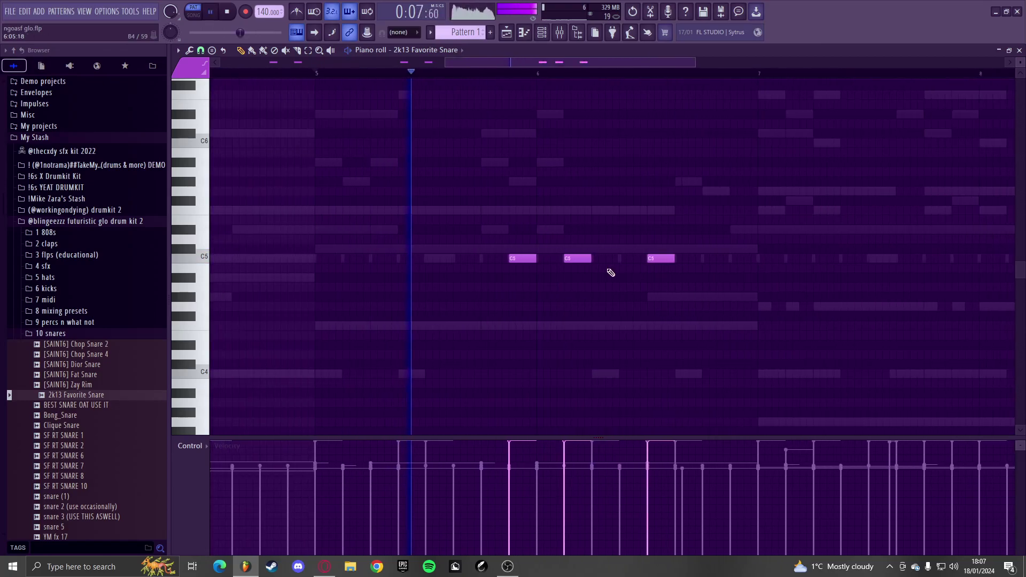
scroll(753, 295, "up", 4)
right_click(732, 298)
right_click(732, 298)
left_click(418, 52)
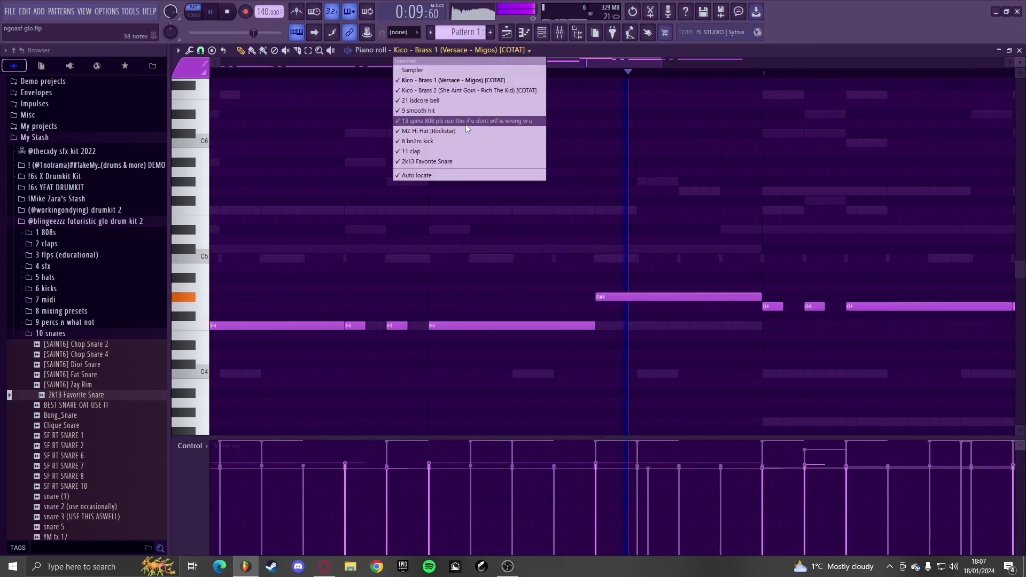
left_click(476, 162)
- Return to the 2k13 Favorite Snare and place C5 notes halfway through the first beat and on beat 3 of bar 7
scroll(601, 228, "down", 4)
scroll(733, 225, "down", 3)
key("space")
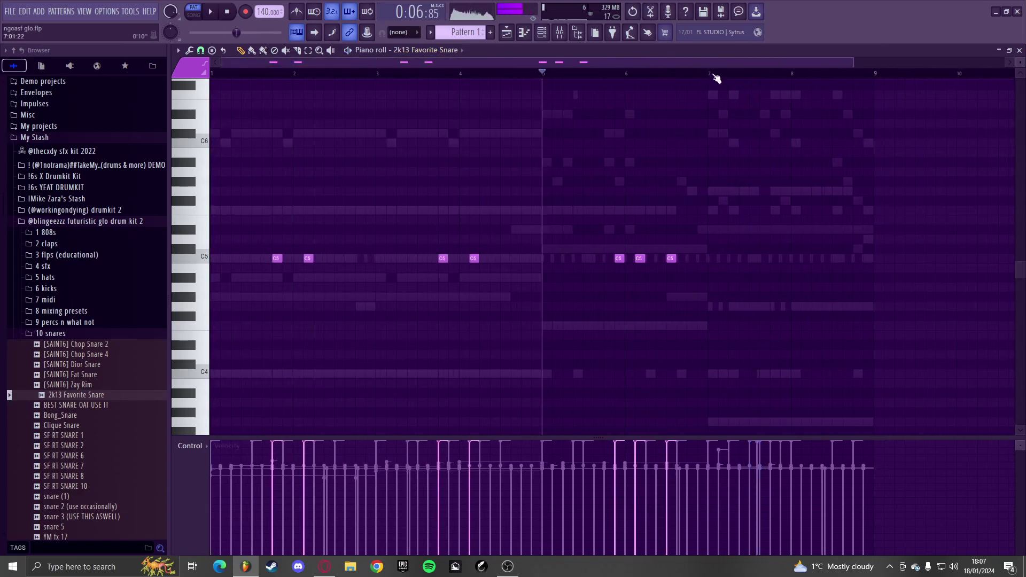
left_click(713, 73)
key("space")
scroll(593, 187, "down", 1)
scroll(641, 240, "up", 8)
key("space")
key("space")
left_click(437, 287)
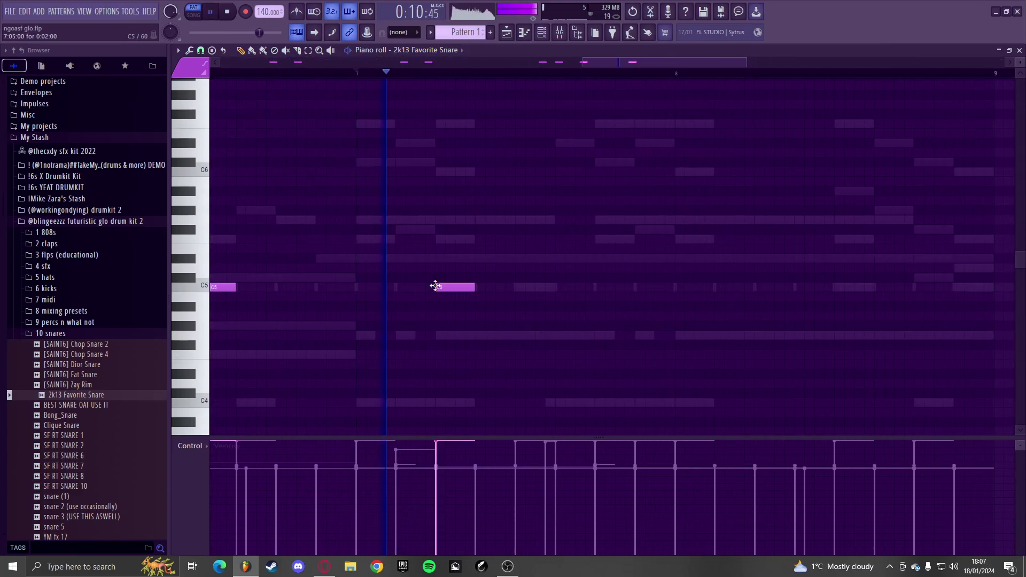
left_click(396, 288)
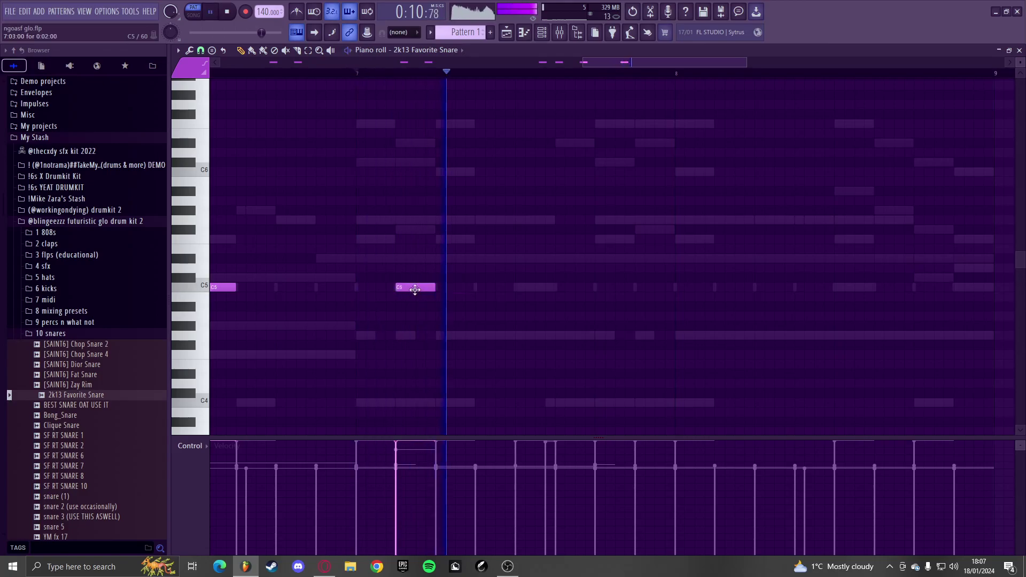
left_click(483, 287)
right_click(497, 290)
left_click(527, 290)
scroll(497, 297, "down", 3)
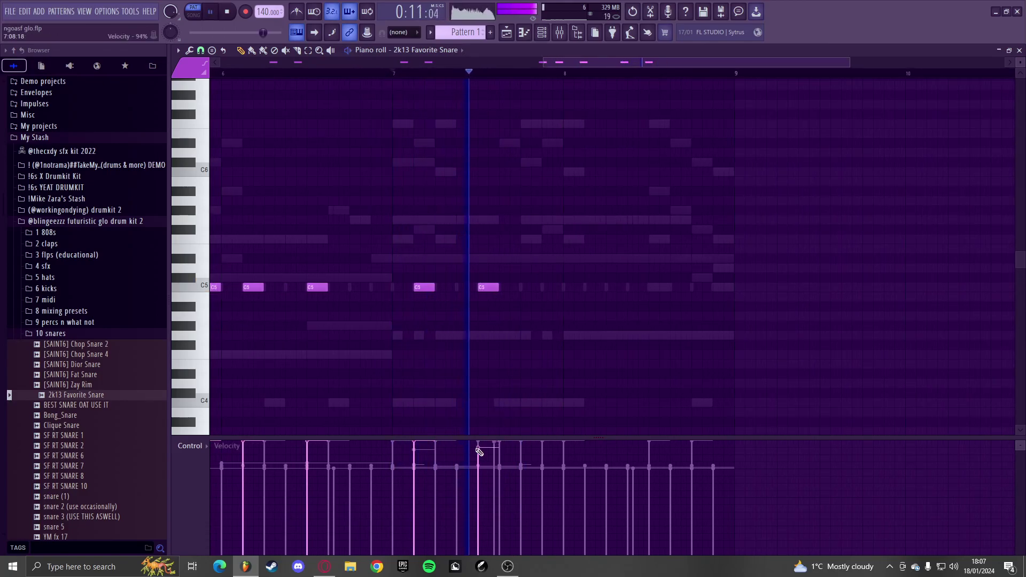
- Place C5 snare notes on beat 3 and halfway through the fourth beat of bar 8
scroll(587, 319, "up", 2)
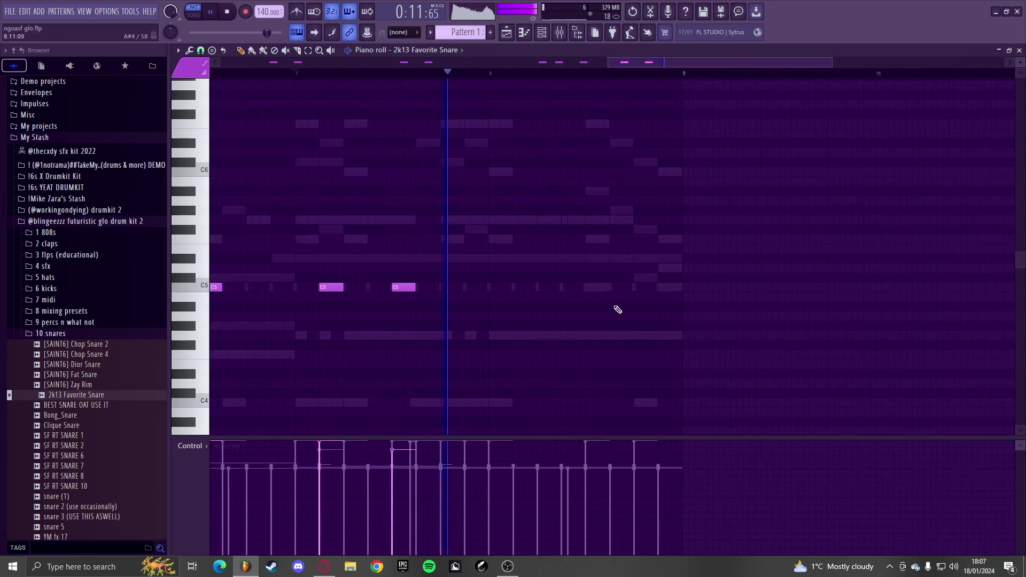
left_click(666, 289)
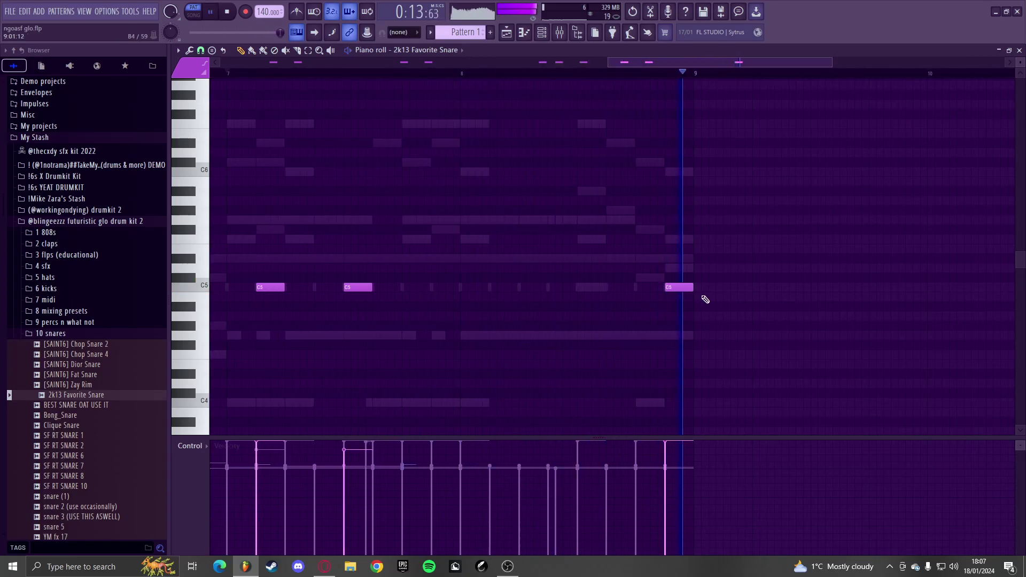
mouse_move(603, 290)
left_mouse_down()
mouse_move(574, 290)
mouse_move(603, 291)
left_mouse_up()
scroll(656, 316, "down", 4)
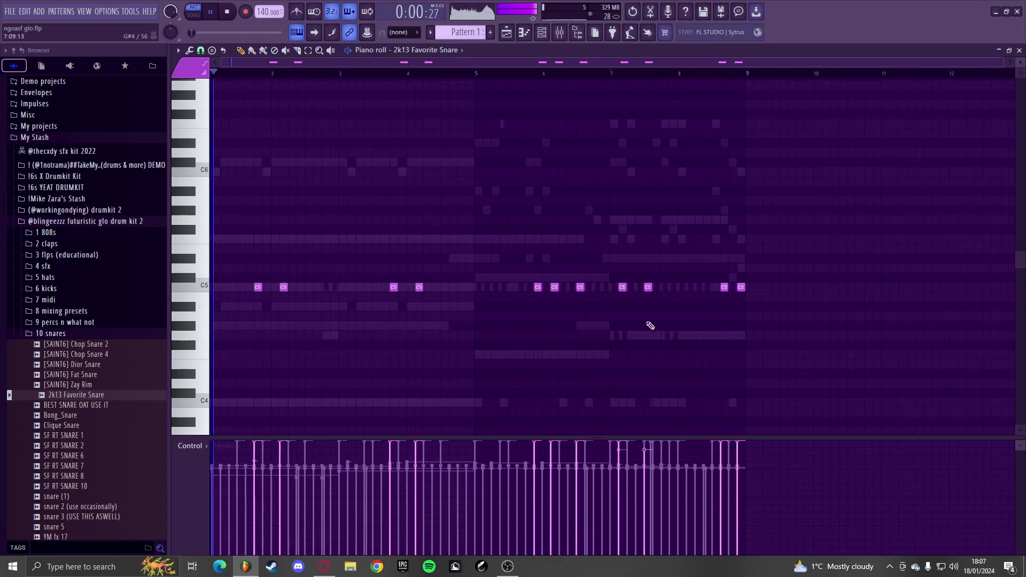
scroll(709, 297, "up", 3)
left_click_drag(701, 292, 674, 293)
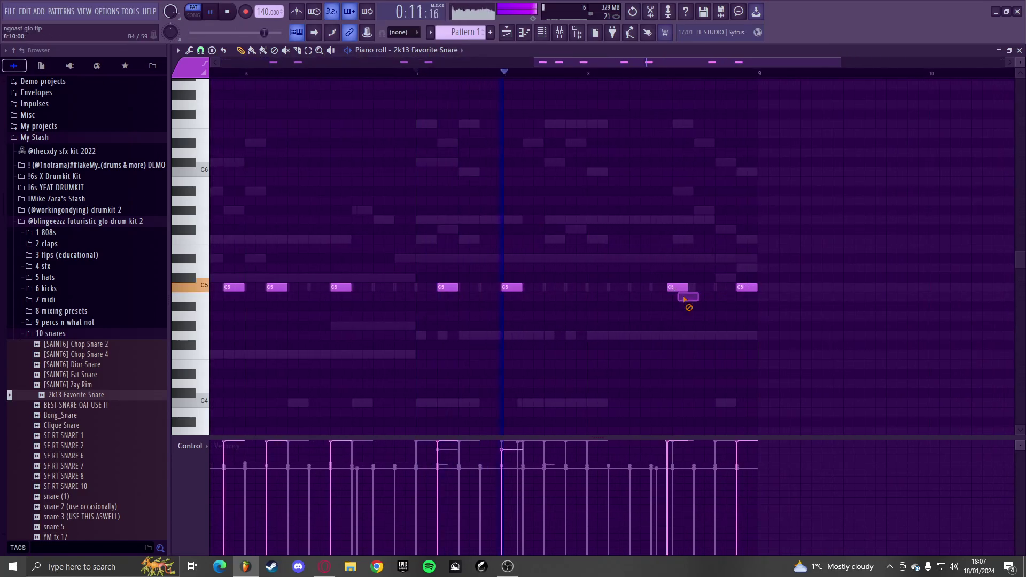
scroll(681, 287, "up", 3)
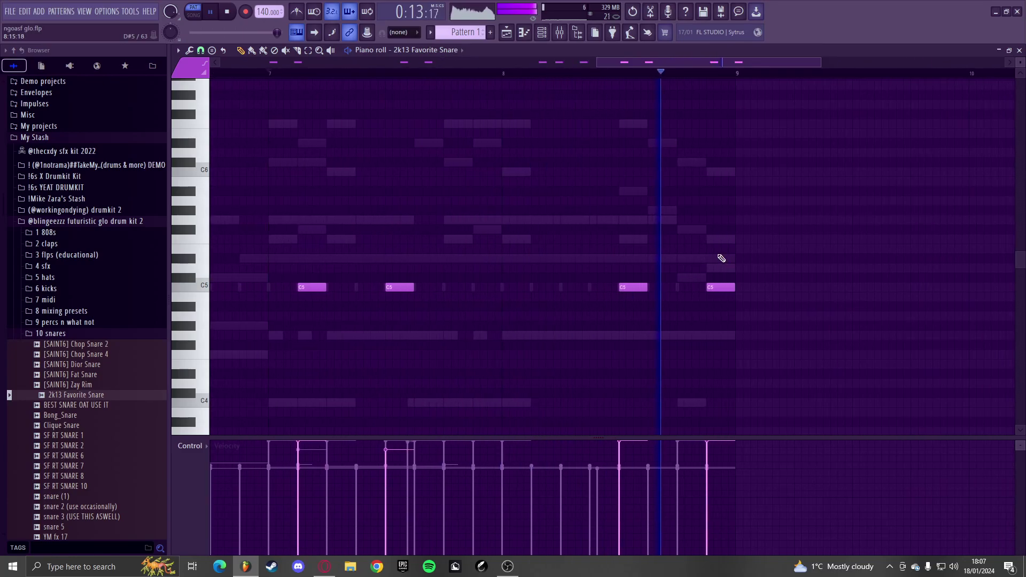
scroll(319, 89, "down", 10)
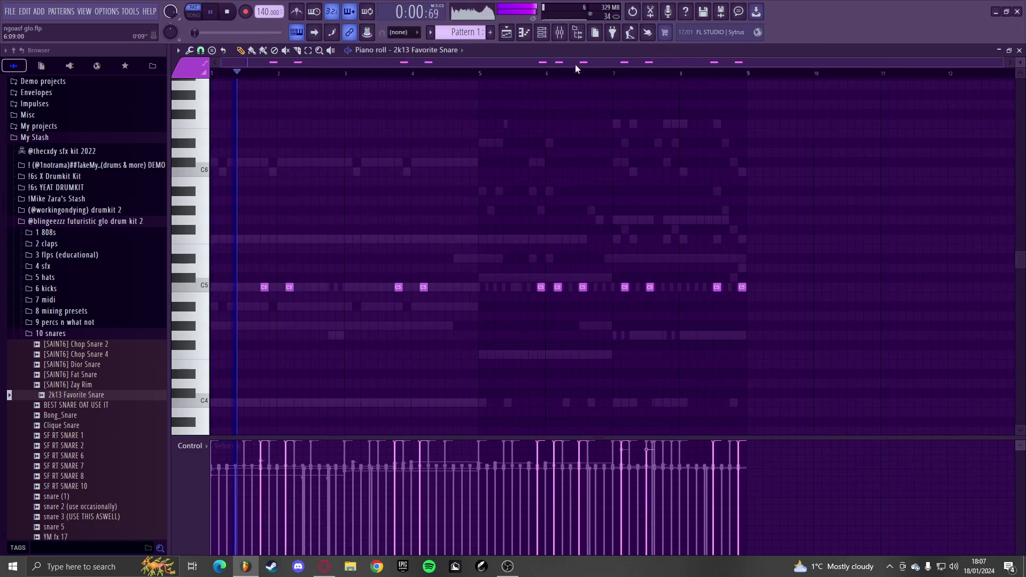
- Add Fruity Stereo Enhancer with the Subtle preset to the snare's mixer track and lower the track's level to -6.5 dB
left_click(559, 33)
left_click_drag(446, 294, 446, 315)
key("space")
key("space")
left_click(950, 85)
left_click(859, 31)
left_click(401, 157)
left_click(419, 182)
mouse_move(447, 315)
left_mouse_down()
mouse_move(446, 305)
mouse_move(446, 329)
left_mouse_up()
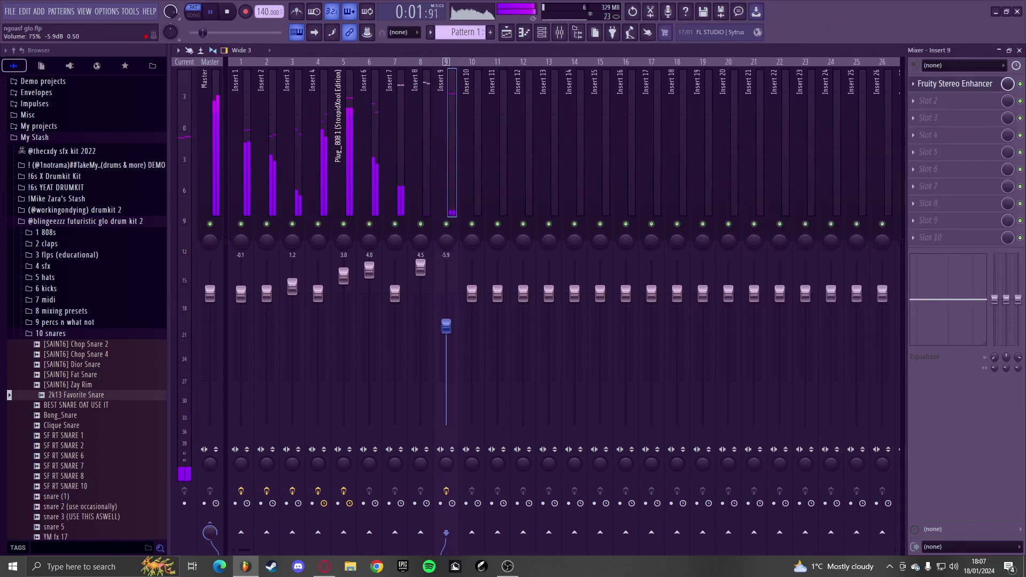
key("space")
- Audition the BEST SNARE OAT USE IT sample and add it as a new channel below the 2k13 Favorite Snare
left_click(121, 407)
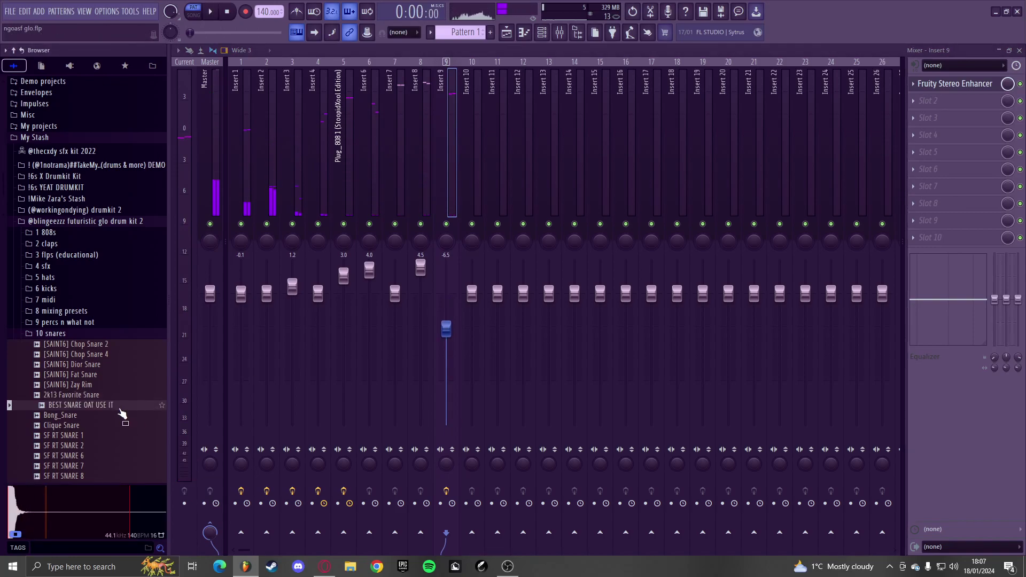
left_click(524, 32)
left_click(542, 32)
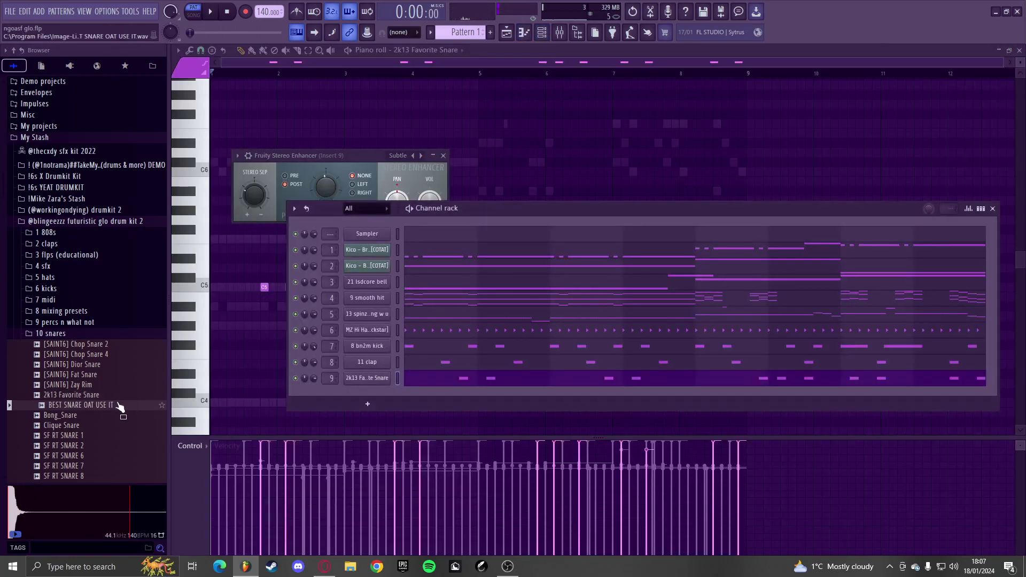
left_click_drag(338, 395, 331, 396)
key("space")
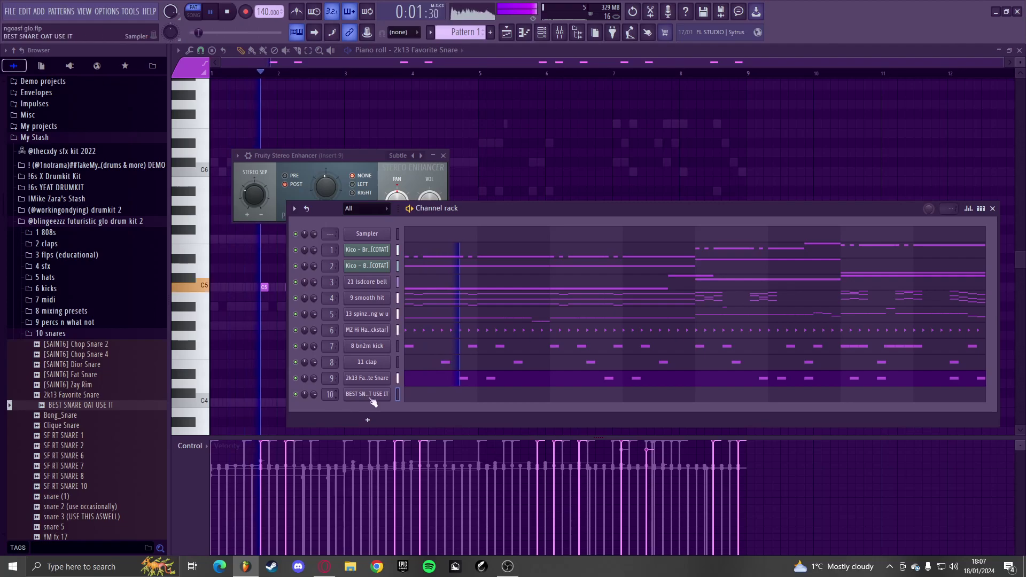
- Place a C5 note for BEST SNARE OAT USE IT halfway through the first beat of bar 1
left_click(429, 395)
left_click(463, 49)
left_click(454, 169)
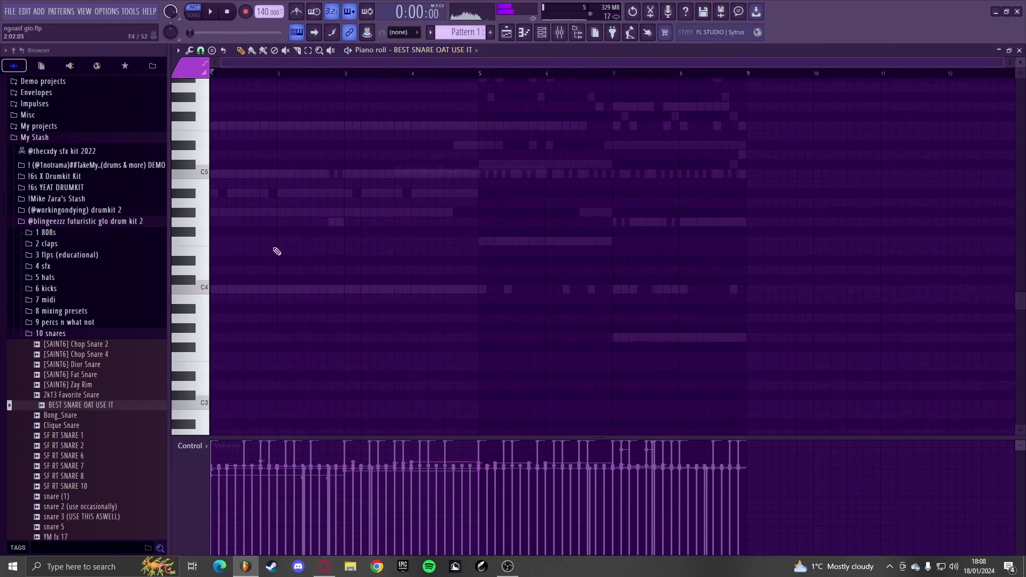
scroll(248, 242, "up", 3, "ctrl")
scroll(260, 223, "up", 1)
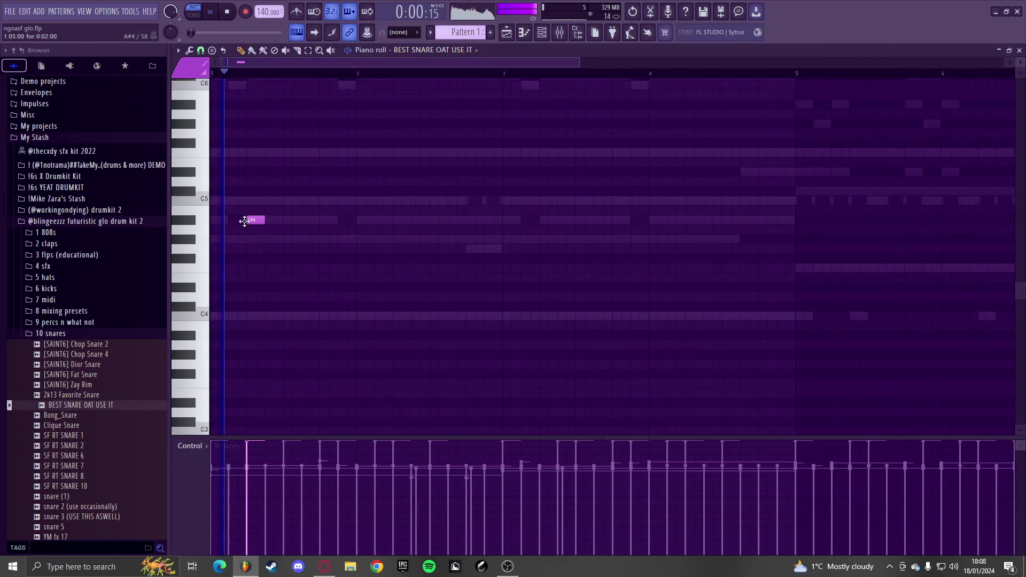
left_click(237, 221)
key("space")
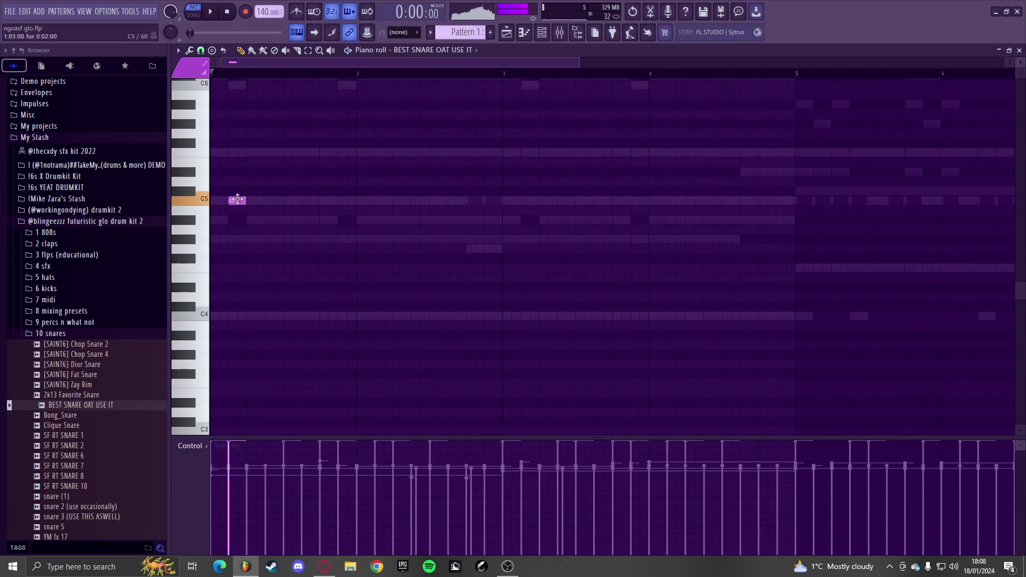
- Examine the sampler settings of the BEST SNARE OAT USE IT channel while the pattern plays
scroll(248, 224, "up", 2)
left_click(541, 33)
left_click(372, 394)
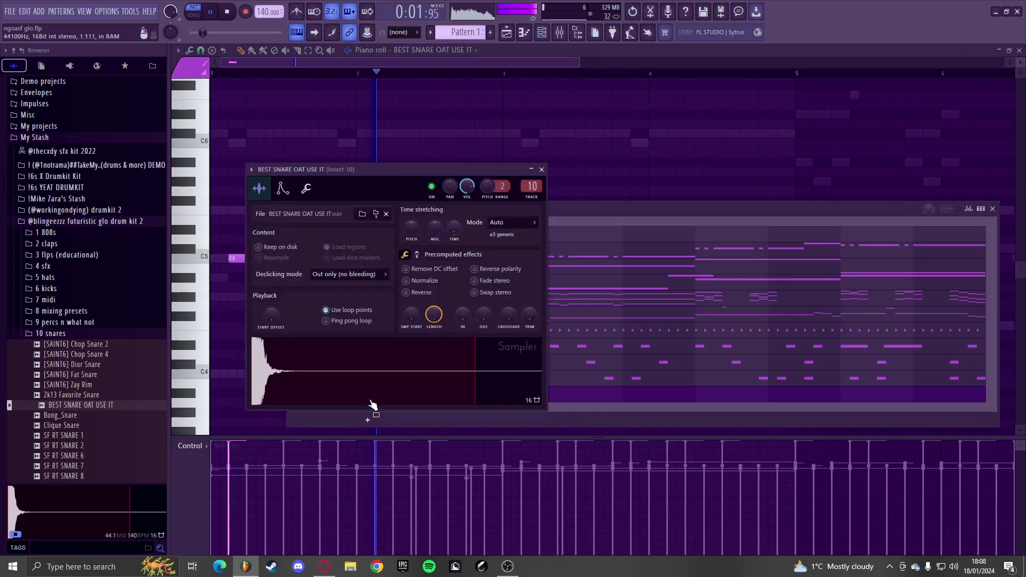
key("space")
left_click(542, 169)
- Try another pitch for the BEST SNARE OAT USE IT note and an extra C5 note after it, and remove the extra note
key("space")
left_click_drag(231, 314, 231, 280)
key("space")
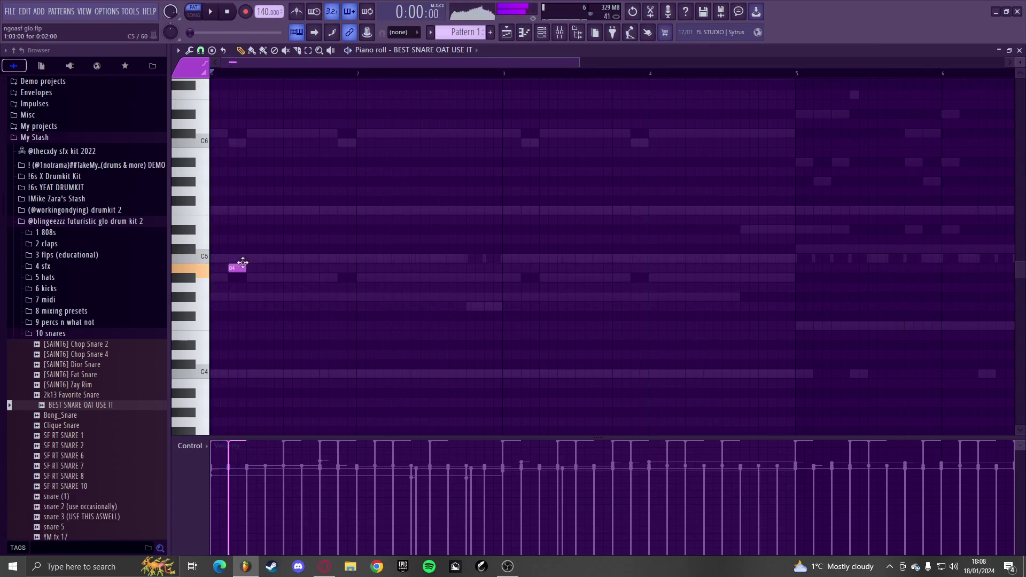
key("space")
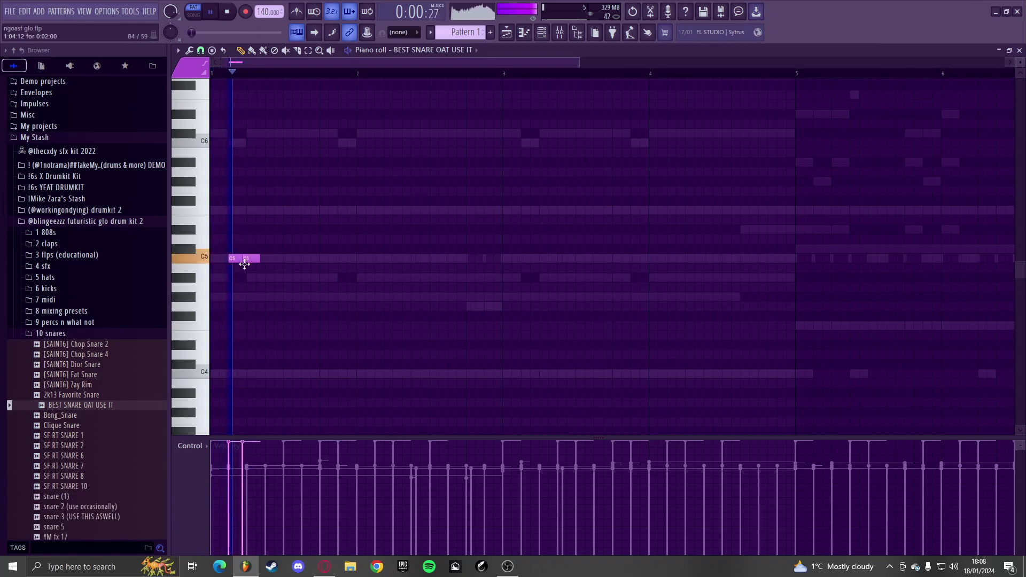
scroll(251, 266, "up", 2)
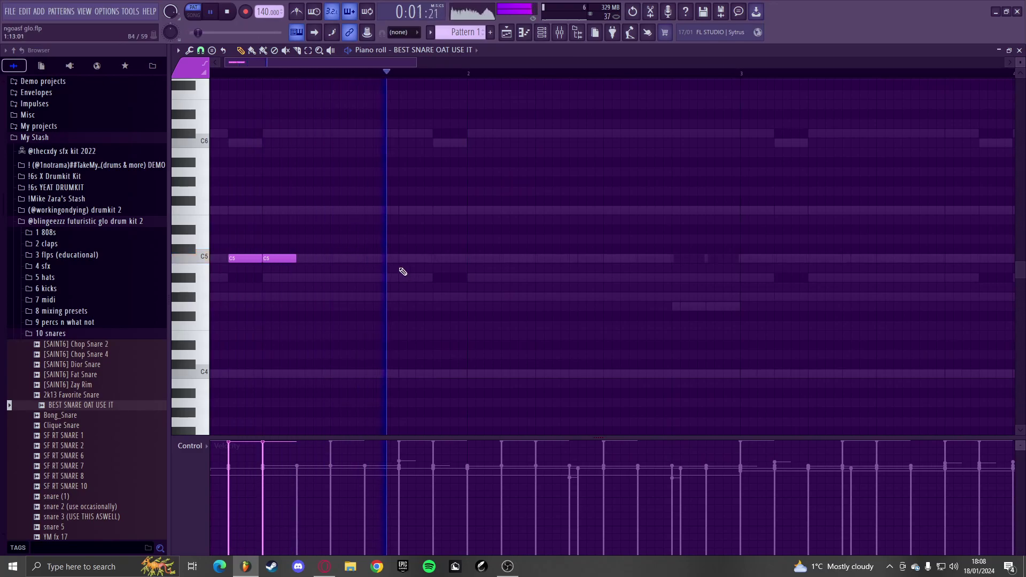
left_click(299, 259)
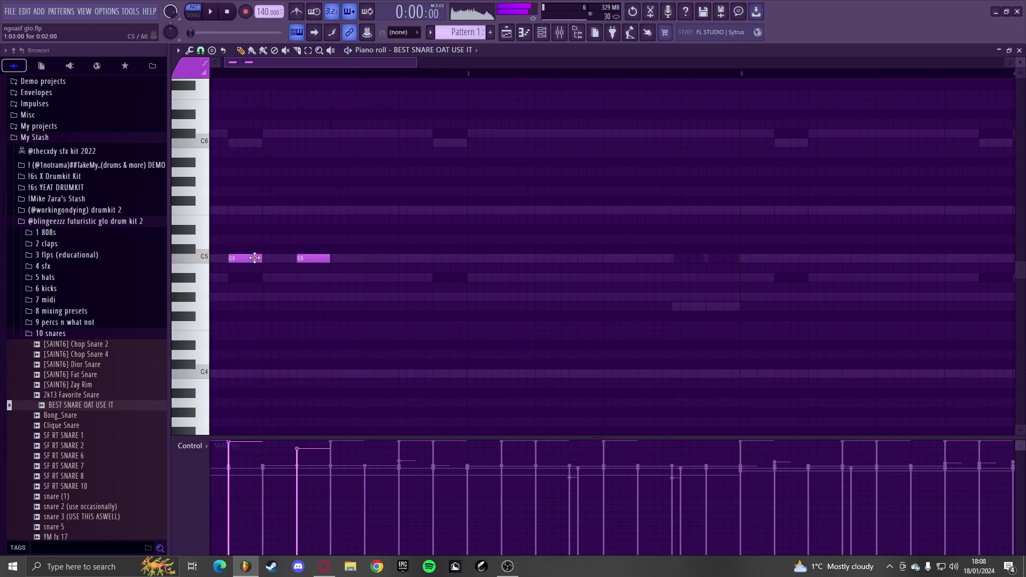
right_click(324, 257)
key("space")
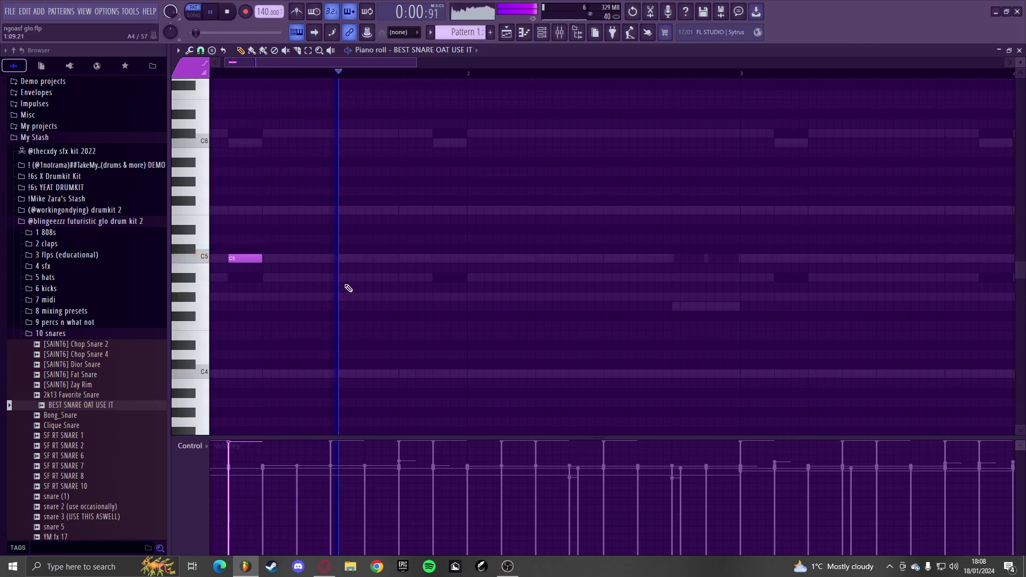
- Audition the snare samples from 2k13 Favorite Snare through SF RT SNARE 6 in the 10 snares folder
key("space")
left_click(106, 396)
left_click(90, 416)
left_click(85, 426)
left_click(83, 436)
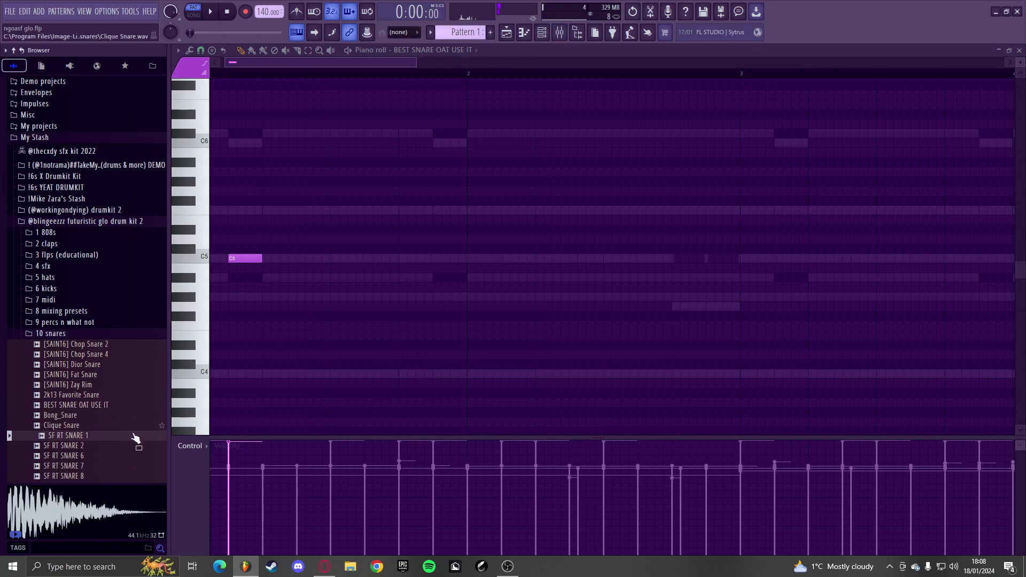
left_click(128, 455)
- Show the channel rack and compare the SF RT SNARE 7, 8 and 10 samples by ear
left_click(539, 36)
scroll(99, 384, "down", 3)
left_click(87, 406)
left_click(84, 416)
left_click(80, 426)
left_click(83, 416)
left_click(84, 406)
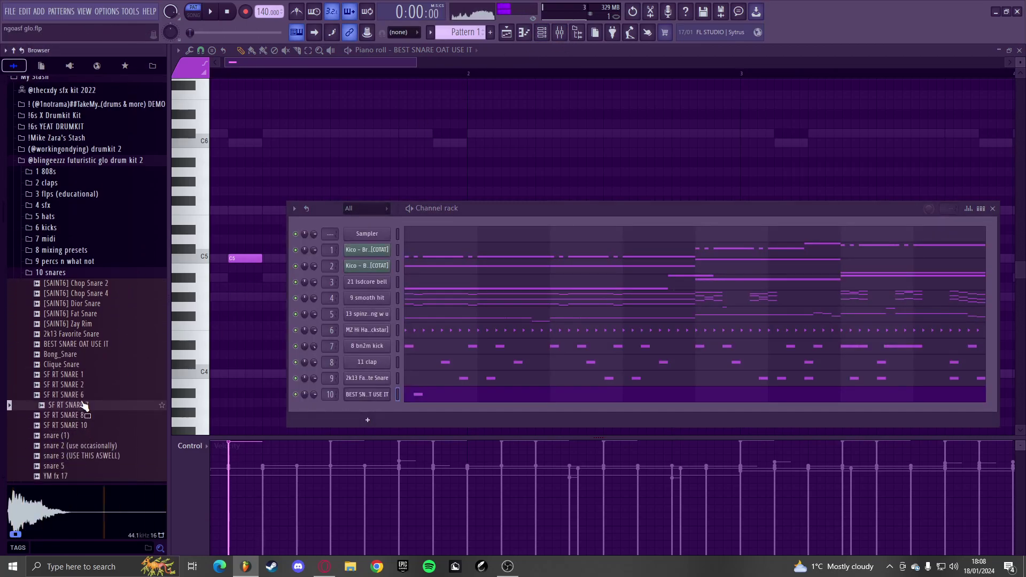
- Audition the last snares of the folder and add snare 3 (USE THIS ASWELL) as a new channel
left_click(82, 455)
scroll(88, 427, "down", 2)
left_click(88, 406)
left_click(84, 417)
left_click(84, 398)
left_click_drag(327, 410, 350, 409)
key("space")
key("space")
key("space")
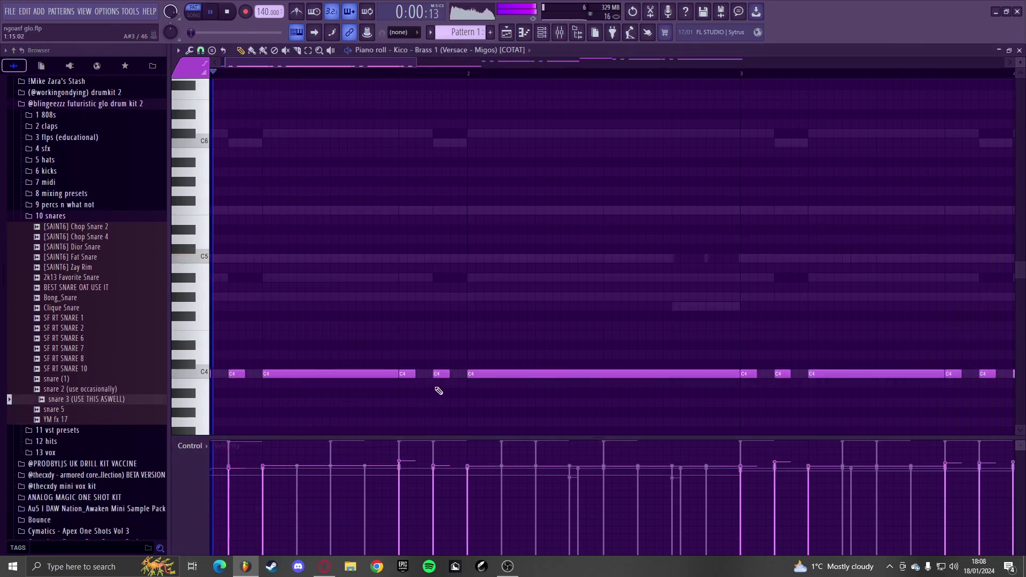
- Draw three consecutive half-step C5 notes for snare 3 (USE THIS ASWELL), starting halfway through the second beat of bar 1
left_click(394, 50)
left_click(446, 182)
key("space")
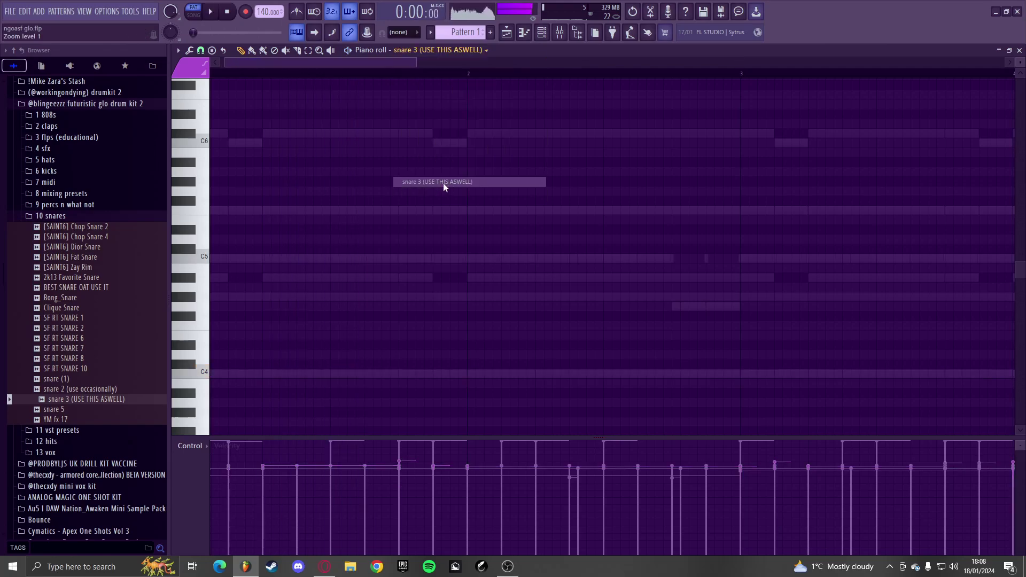
key("space")
key("space")
left_click_drag(327, 259, 302, 259)
scroll(302, 259, "up", 3)
left_click(325, 259)
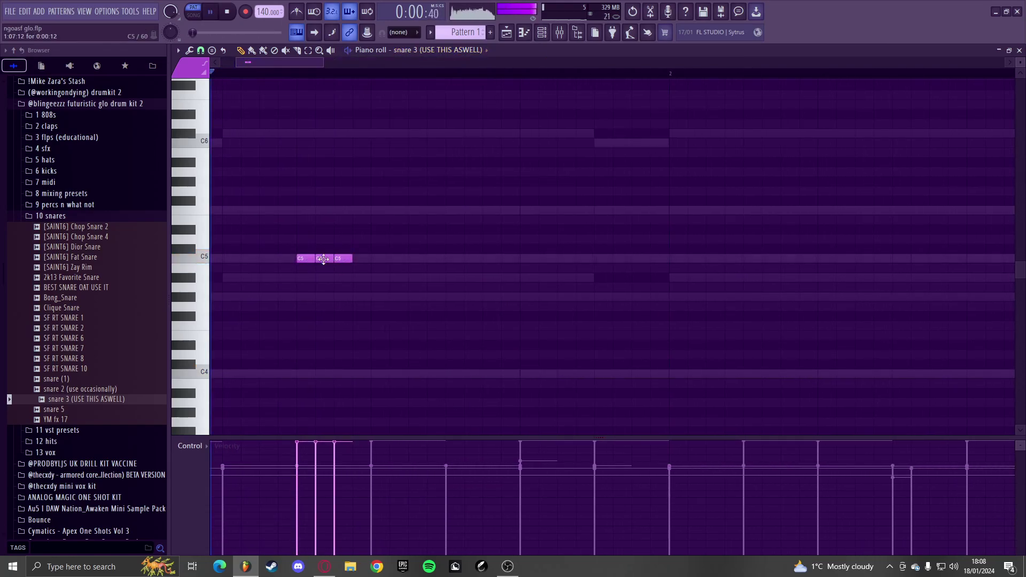
scroll(332, 283, "down", 2)
- Raise the snare 3 mixer track's level to 1.7 dB and transpose its three notes down to G#4
left_click(541, 32)
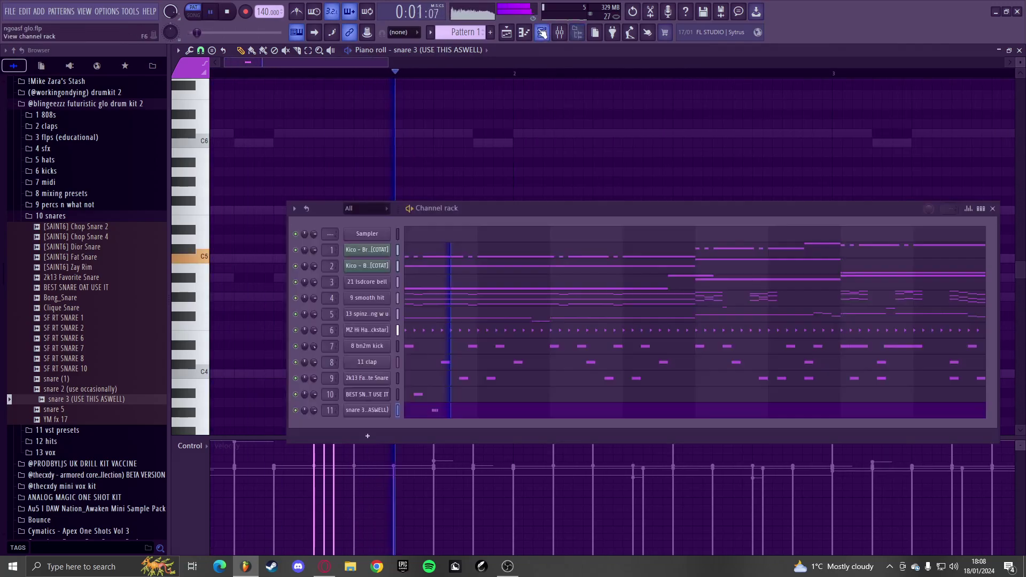
left_click(558, 32)
key("space")
key("F6")
key("F7")
left_click_drag(510, 156, 278, 318)
key("space")
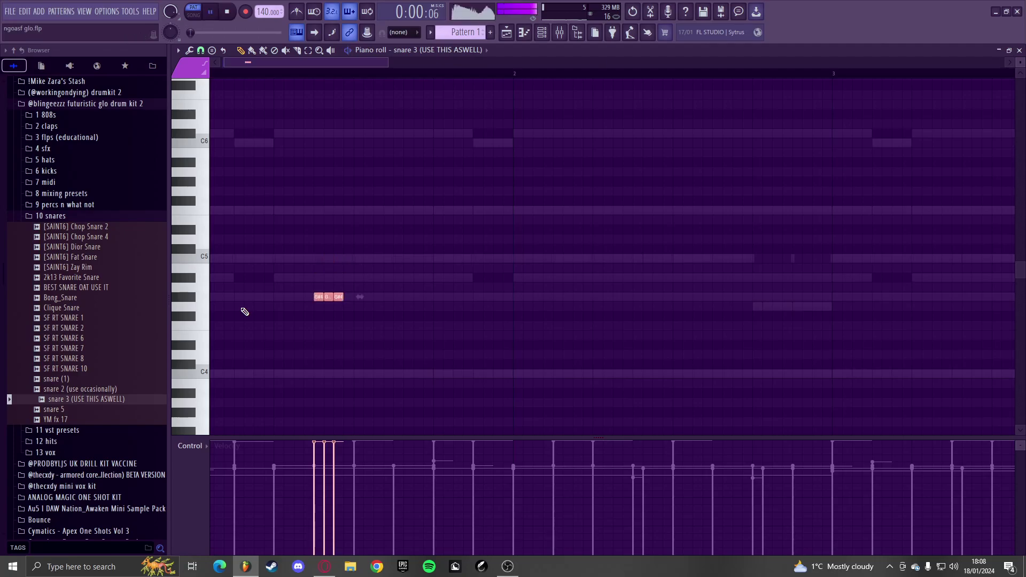
- Add OTT to the snare 3 mixer track, set its depth to 0%, and set the track's level to about 0.5 dB
left_click(561, 32)
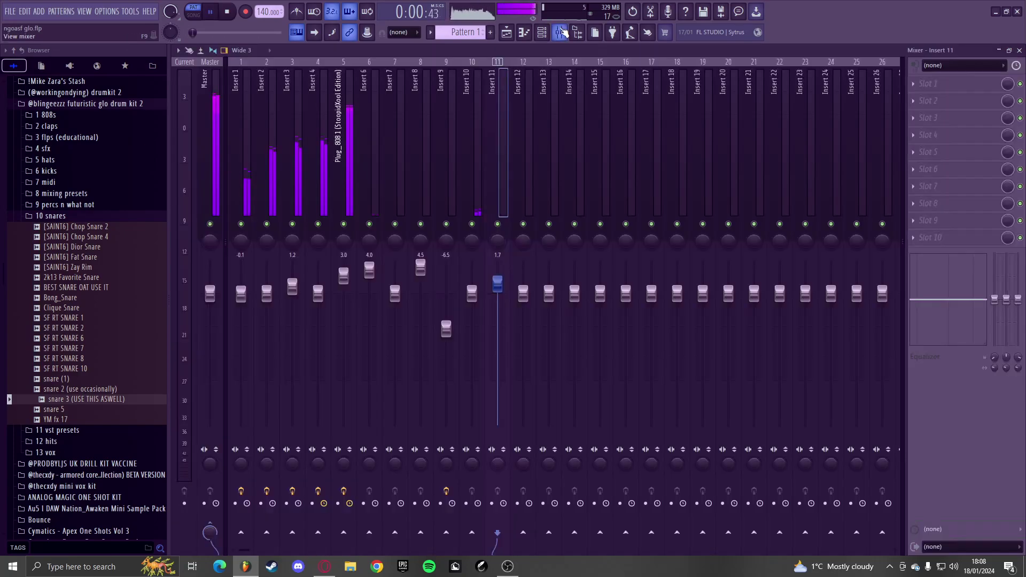
left_click(928, 83)
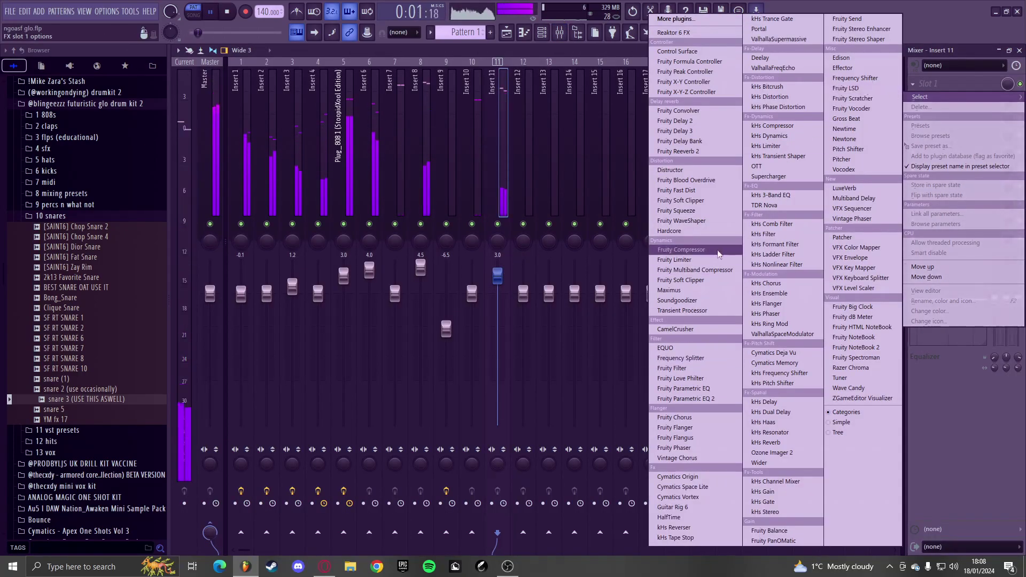
left_click(761, 168)
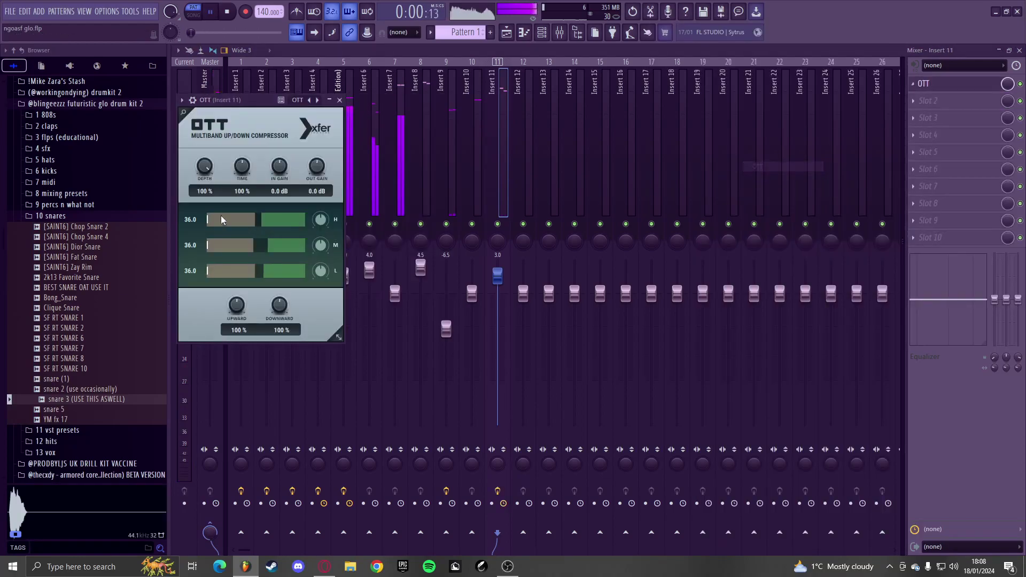
left_click_drag(204, 166, 203, 271)
key("space")
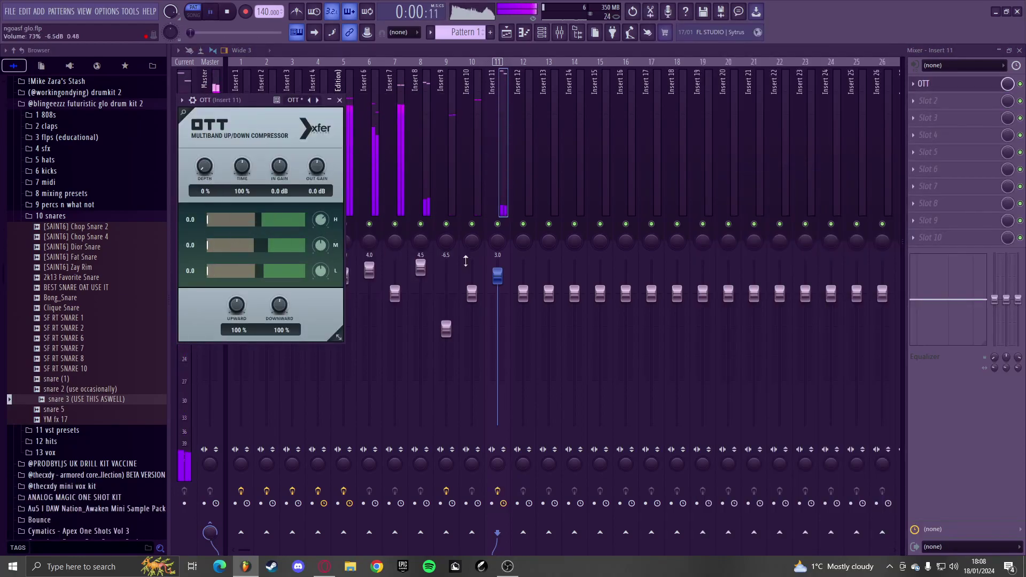
left_click(339, 100)
- Add Fruity Stereo Enhancer after OTT on the snare 3 mixer track and load its Subtle preset
left_click(928, 102)
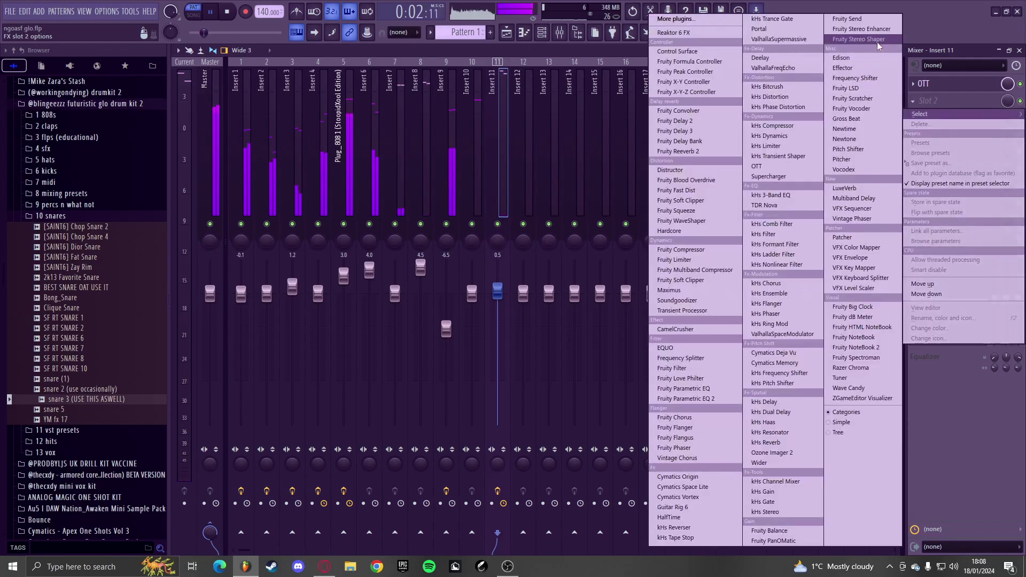
left_click(862, 29)
left_click(371, 138)
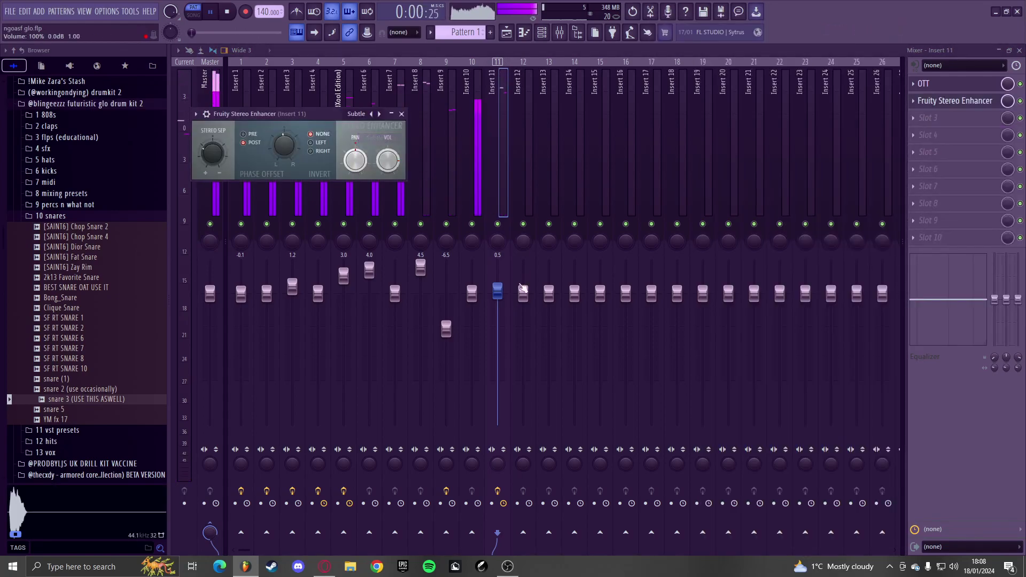
- Copy the three snare 3 G#4 notes to the start of the fourth beat of bar 1
key("F9")
key("F9")
right_click(528, 266)
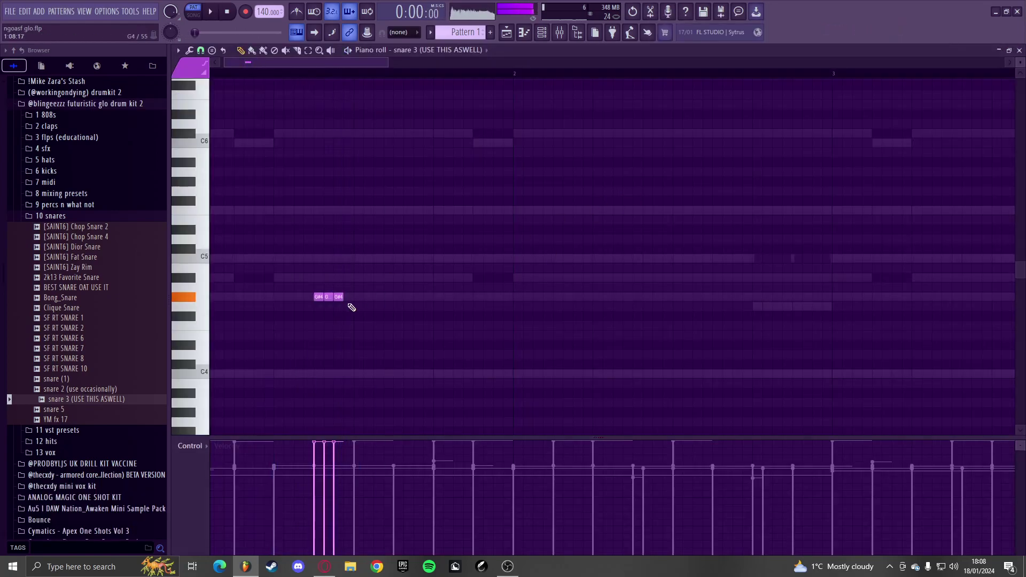
mouse_move(375, 274)
left_mouse_down()
mouse_move(315, 324)
mouse_move(358, 297)
mouse_move(485, 298)
mouse_move(421, 300)
mouse_move(455, 300)
left_mouse_up()
- Bring up the notes of BEST SNARE OAT USE IT and clear its note near the start of bar 1
left_click(442, 50)
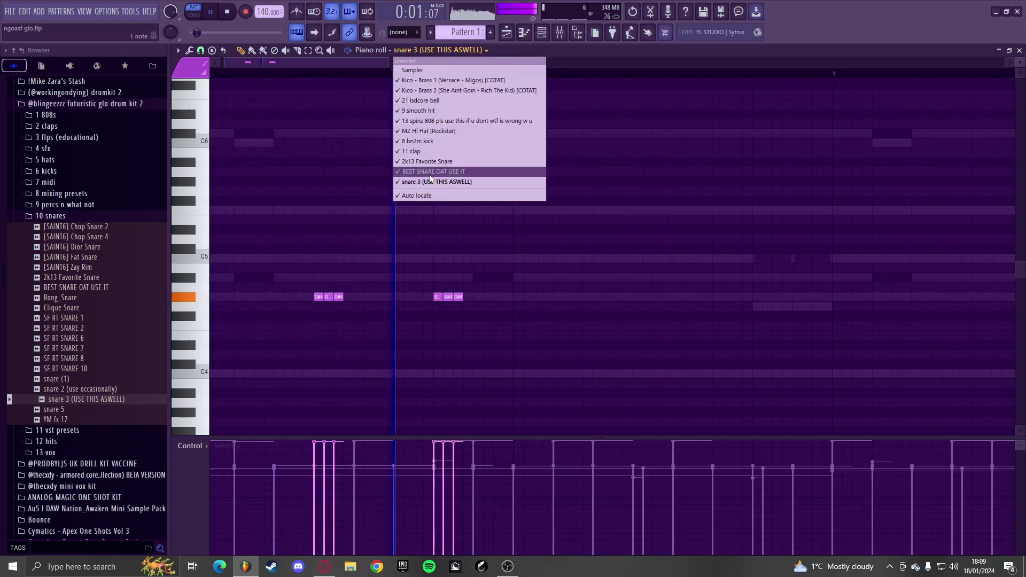
left_click(431, 173)
key("space")
key("space")
right_click(253, 259)
key("space")
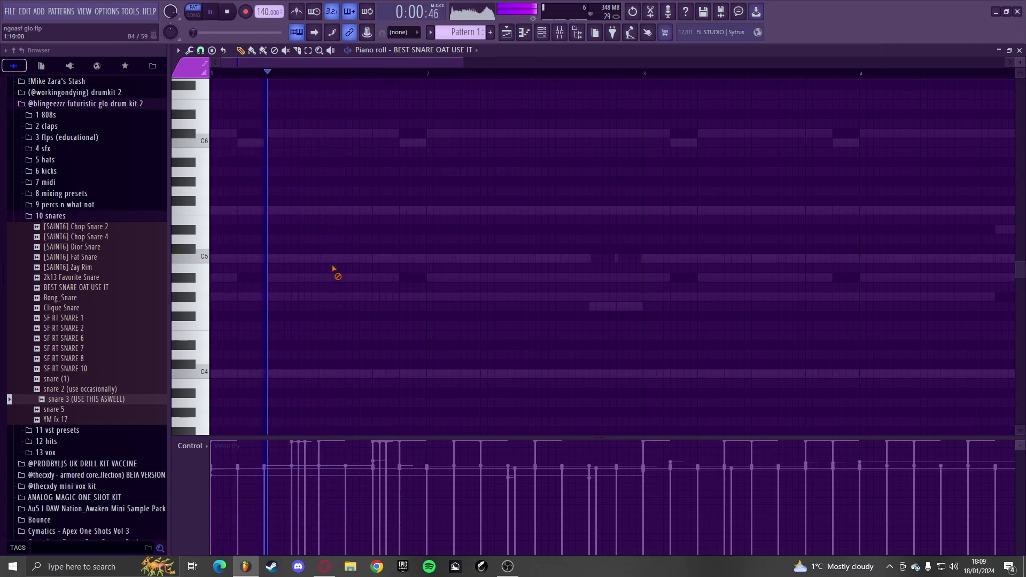
left_click(400, 258)
key("space")
right_click(415, 261)
key("space")
- Place an A#4 note for BEST SNARE OAT USE IT halfway through the third beat of bar 1 and copy it to bar 2
left_click(347, 260)
left_click_drag(364, 258, 364, 277)
key("space")
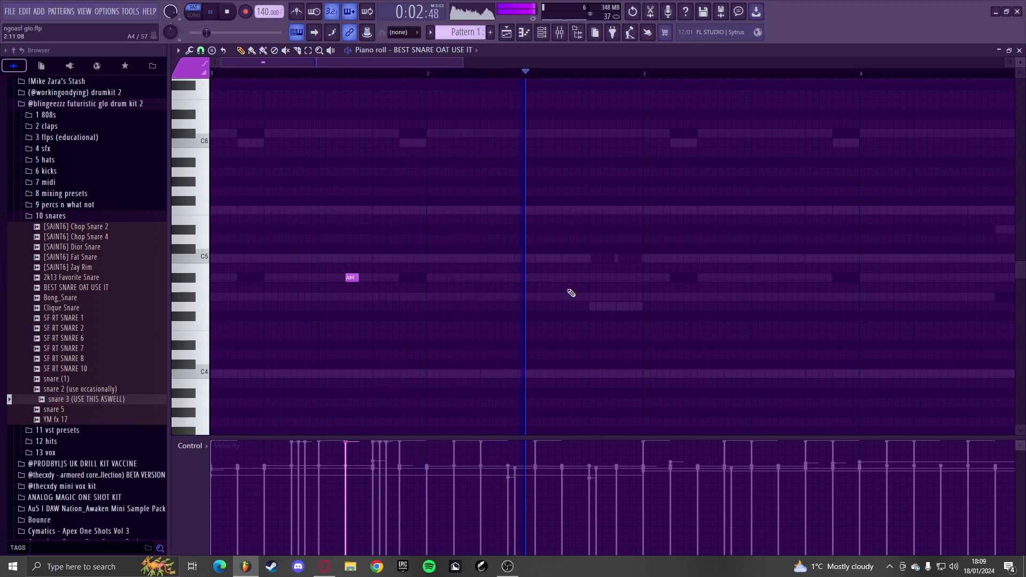
left_click_drag(591, 280, 563, 281)
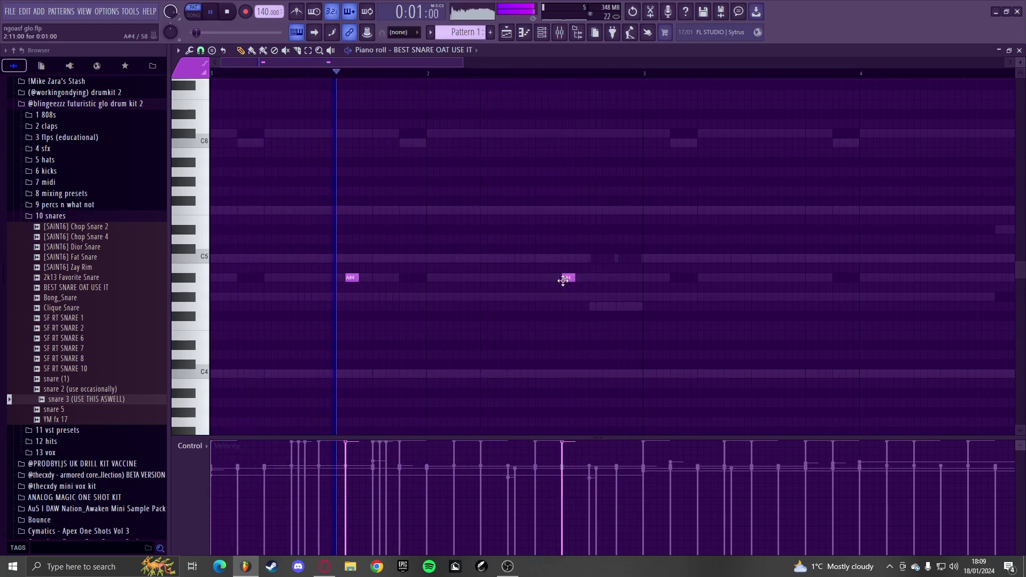
- Return to snare 3 and copy its three-note G#4 group to halfway through the second beat of bar 2
left_click(395, 49)
left_click(426, 183)
key("space")
scroll(321, 314, "down", 3)
key("space")
left_click_drag(215, 298, 359, 298)
key("space")
key("space")
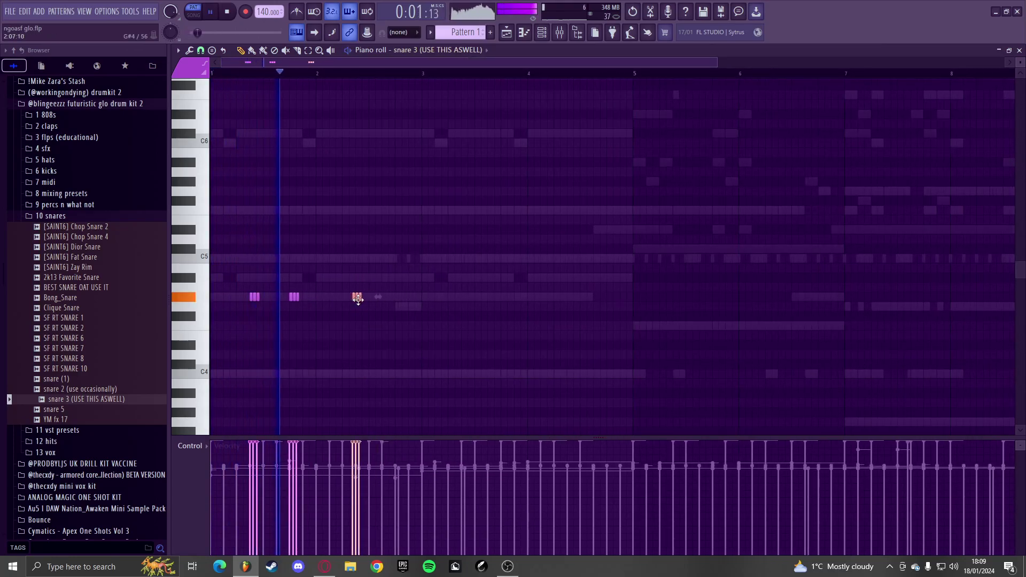
- Copy the three-note snare 3 group within bar 2 to halfway through the third beat
scroll(359, 308, "up", 2)
right_click(412, 319)
scroll(367, 316, "up", 2)
key("space")
left_click_drag(420, 273, 282, 330)
left_click_drag(368, 298, 387, 297)
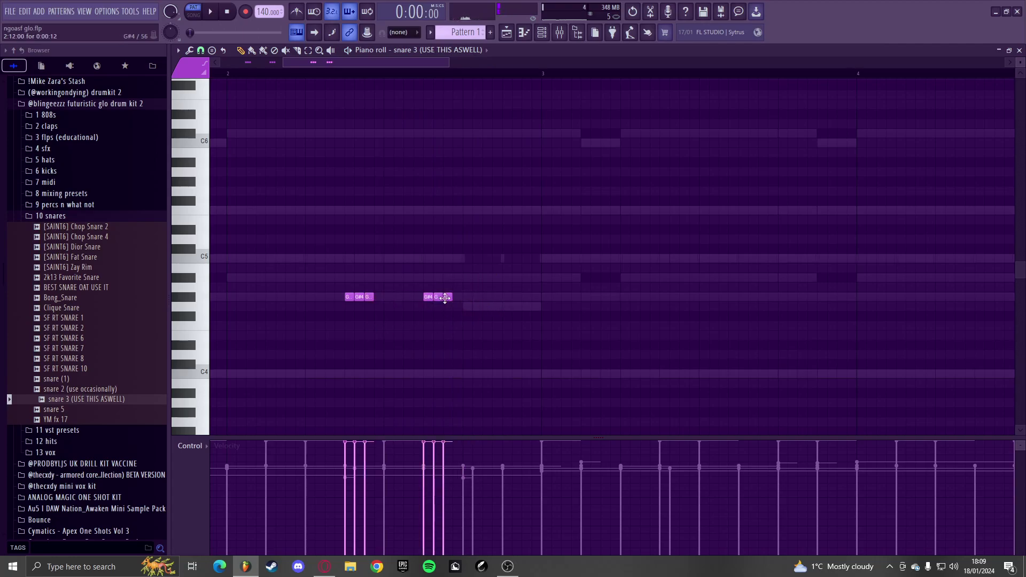
- Draw four G#4 notes one step apart across bar 2's last beat and pan them alternately right and left
scroll(445, 297, "up", 2)
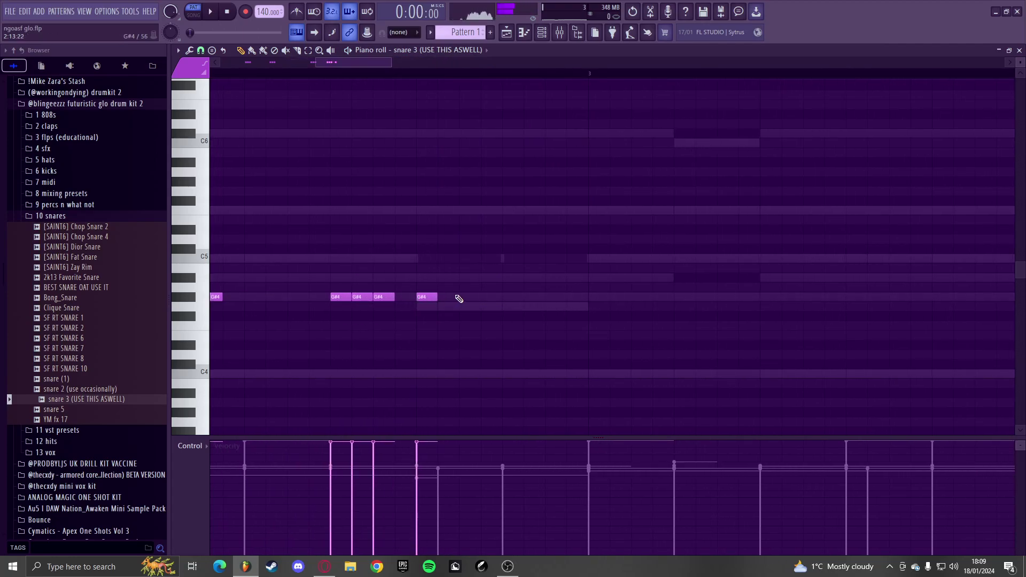
left_click(192, 447)
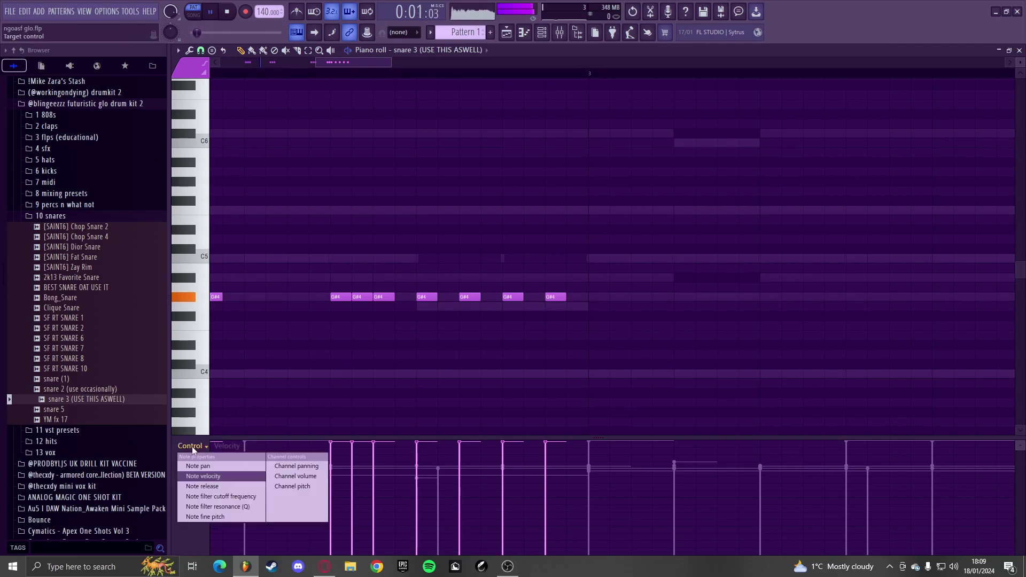
left_click(198, 466)
left_click(459, 520)
left_click(502, 482)
left_click(545, 518)
scroll(602, 360, "down", 5)
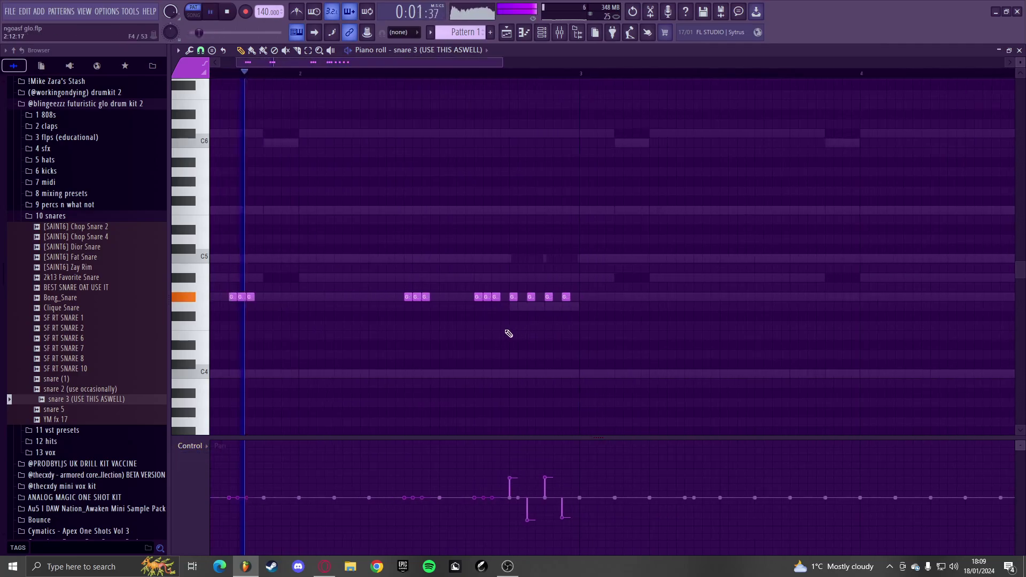
- Play back the snare 3 pattern and collapse the note property lane to enlarge the note grid
left_click(208, 63)
left_click(219, 175)
scroll(304, 105, "down", 4)
key("space")
key("space")
scroll(276, 248, "up", 4)
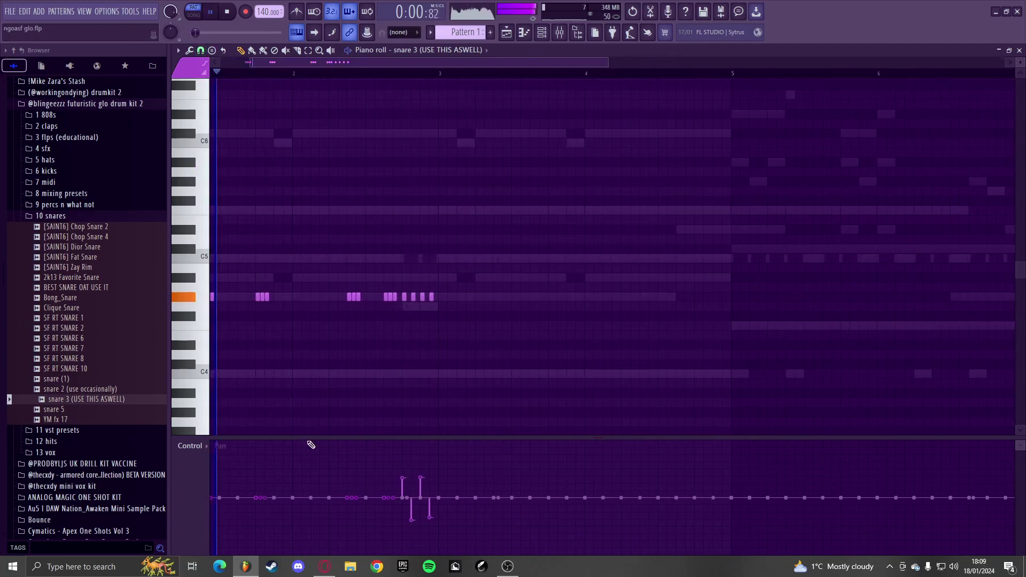
left_click_drag(311, 438, 316, 555)
scroll(316, 385, "down", 3)
- Duplicate the two-bar snare 3 sequence into bars 3 and 4 and play it back
left_click(426, 50)
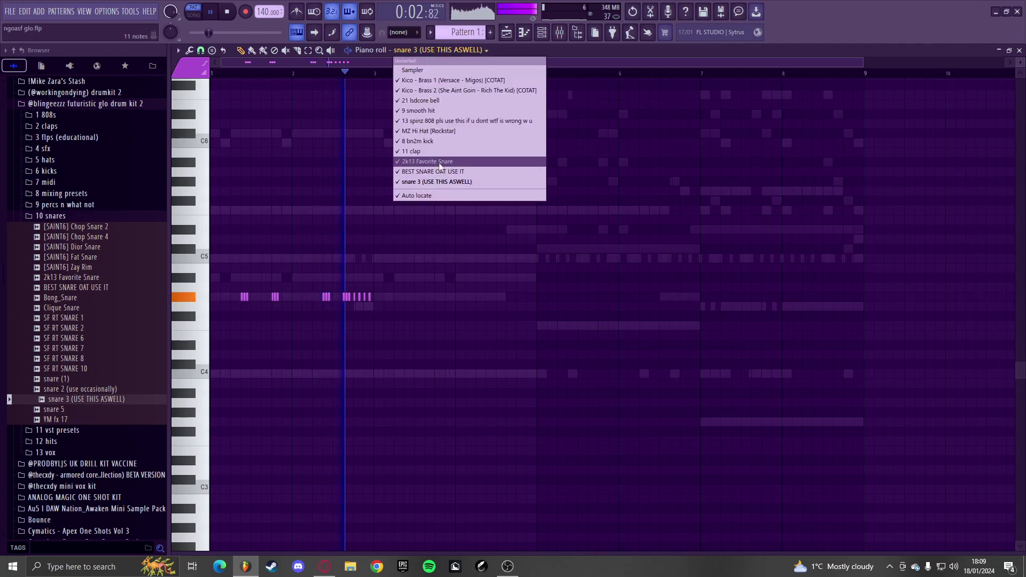
key("space")
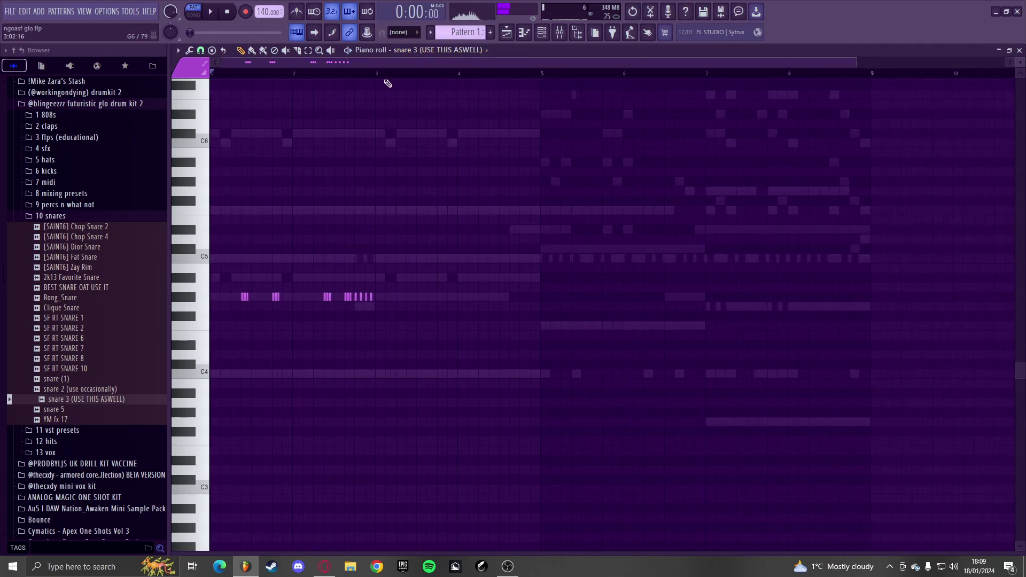
key("ctrl+b")
key("space")
double_click(373, 74)
key("space")
key("space")
- Add A#4 notes for BEST SNARE OAT USE IT in bar 3, halfway through the first and fourth beats
left_click(486, 49)
left_click(426, 172)
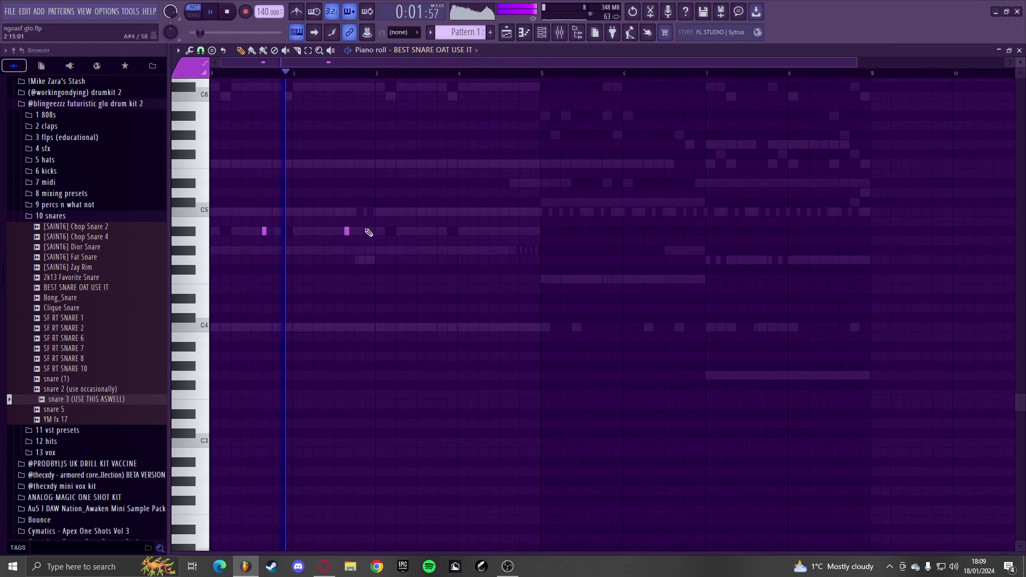
scroll(348, 223, "down", 2)
scroll(453, 236, "up", 1)
scroll(454, 251, "up", 5)
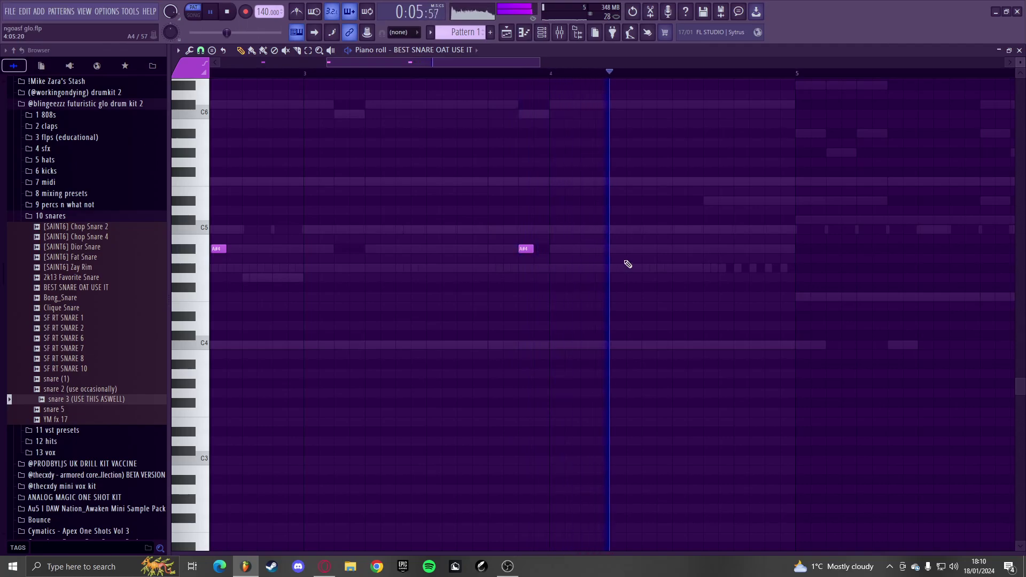
left_click(309, 75)
left_click(357, 248)
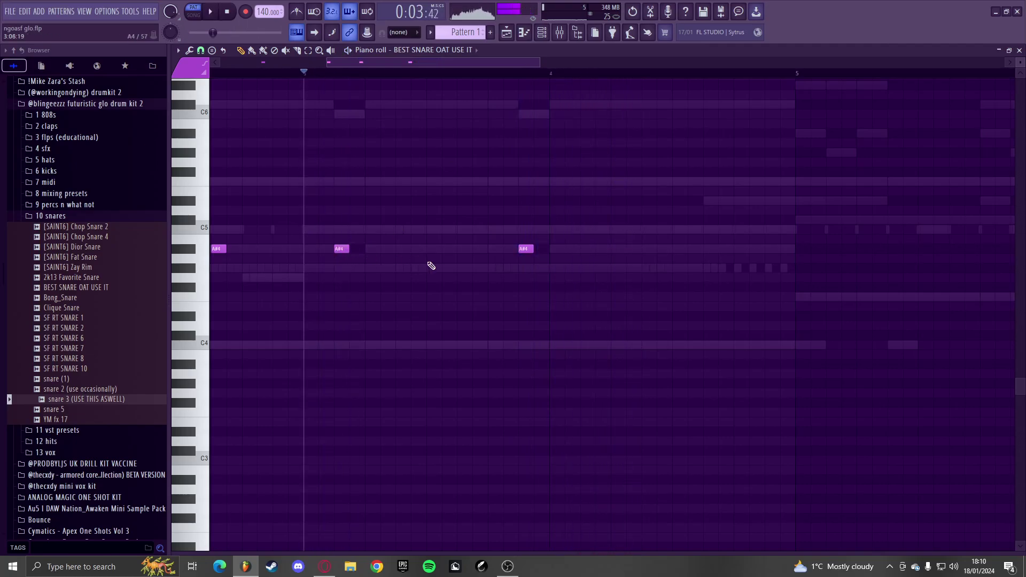
- Add A#4 notes for BEST SNARE OAT USE IT in bar 4, halfway through the third and fourth beats
scroll(413, 261, "down", 4)
key("space")
scroll(447, 273, "up", 4)
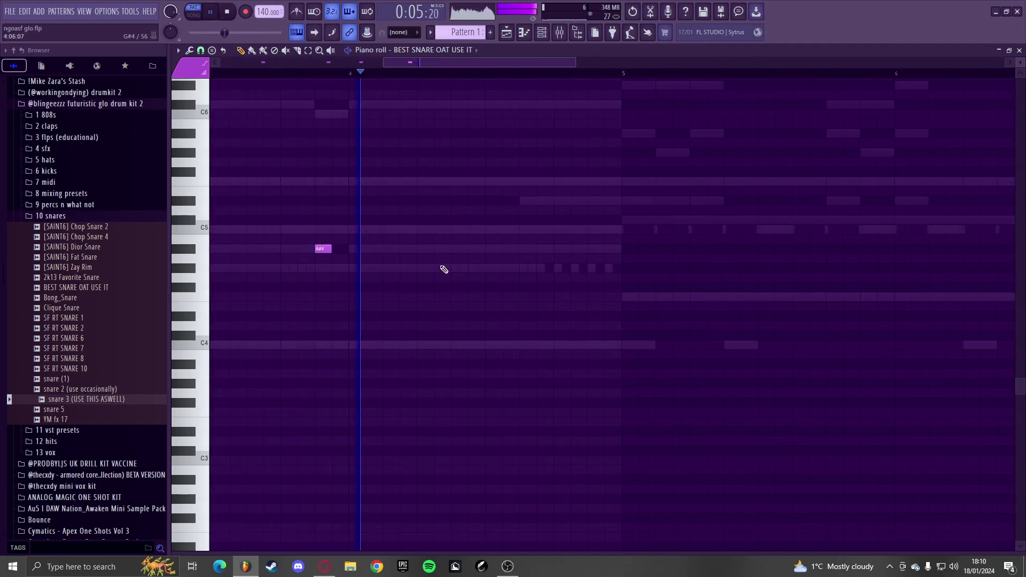
left_click(526, 249)
left_click(594, 248)
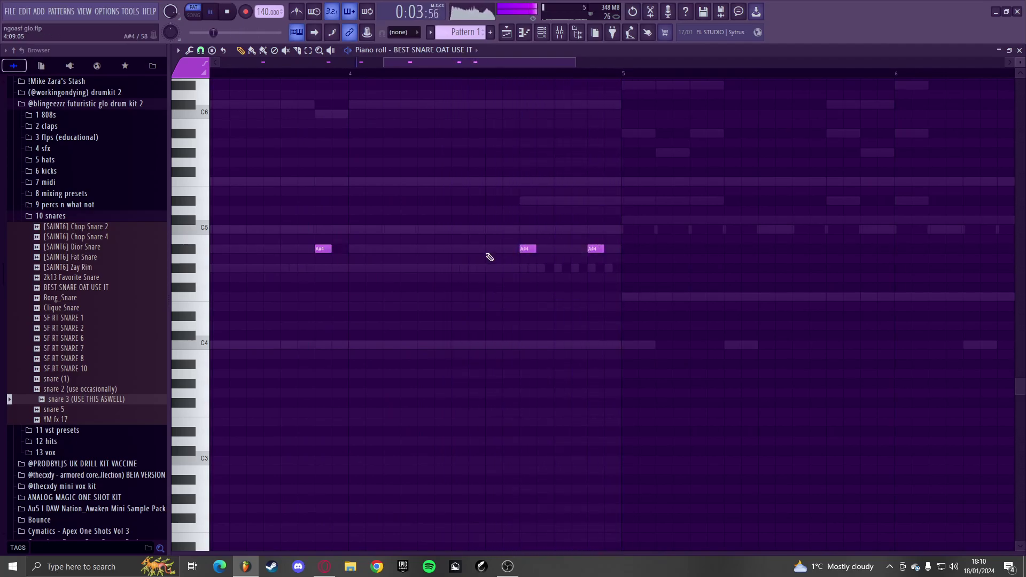
- Turn snare 3's last beat of bar 4 into eight consecutive half-step notes descending by semitones from G#4 to C#4
left_click(395, 49)
left_click(420, 178)
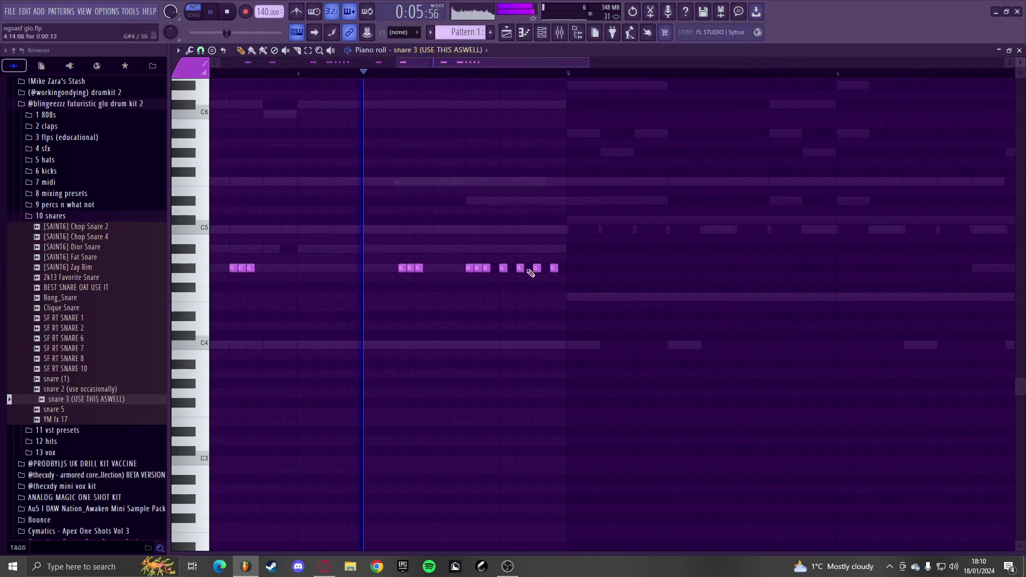
scroll(521, 265, "up", 2)
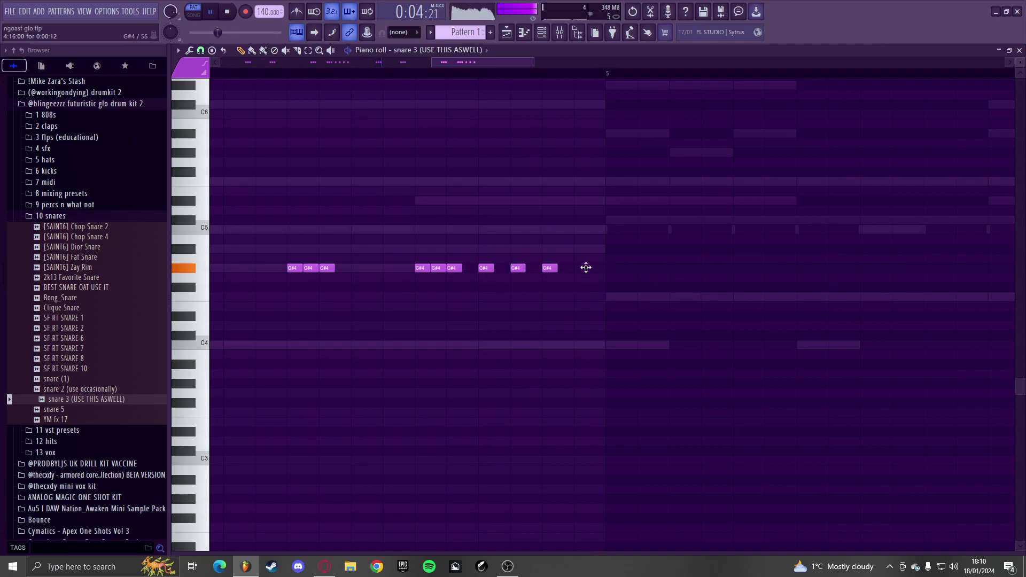
left_click(200, 50)
left_click(213, 154)
key("space")
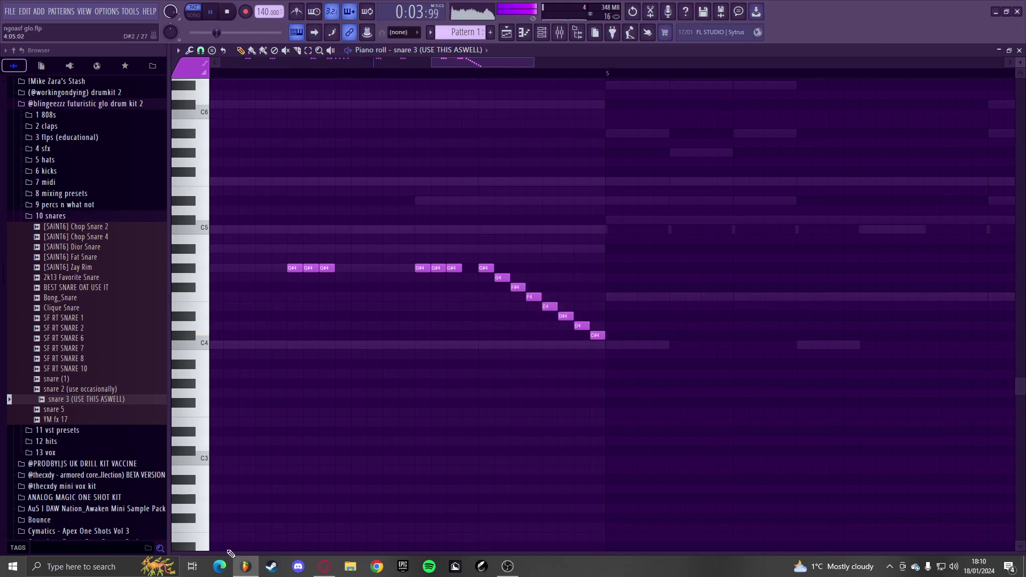
- Reveal the note property lane and ramp the pan of the eight descending notes moderately from left to right
left_click_drag(210, 551, 313, 386)
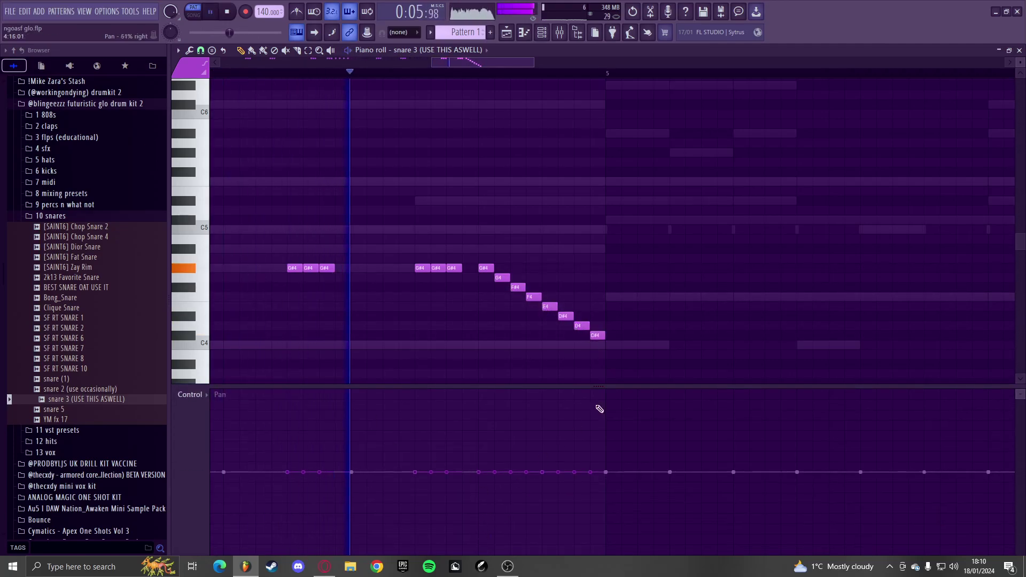
key("space")
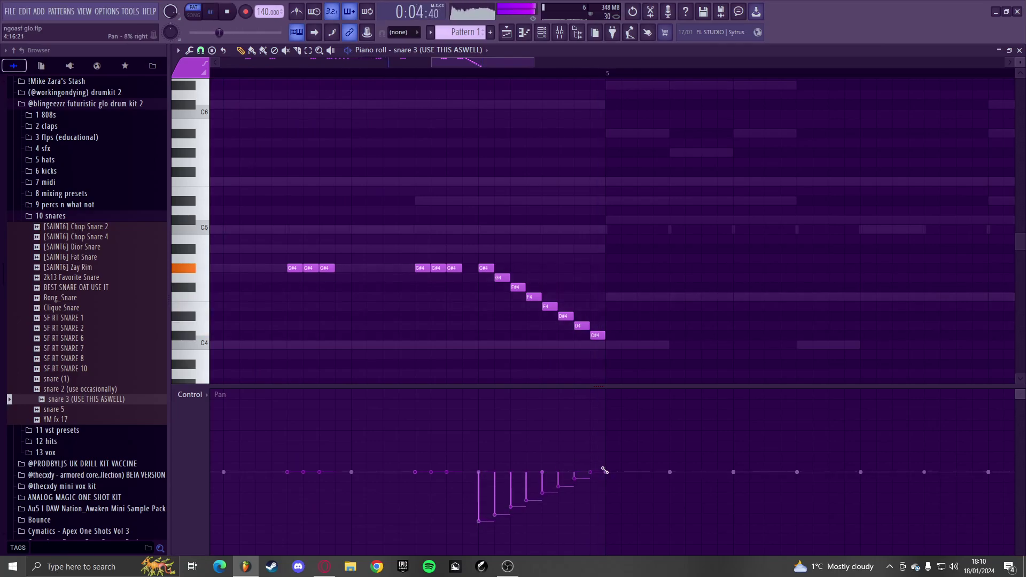
key("space")
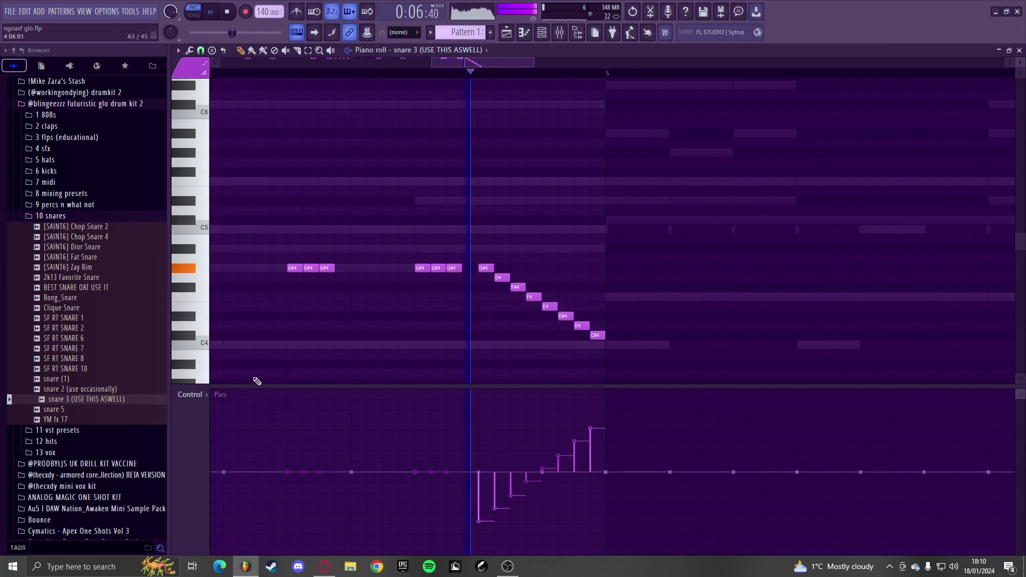
left_click(190, 394)
left_click(561, 440)
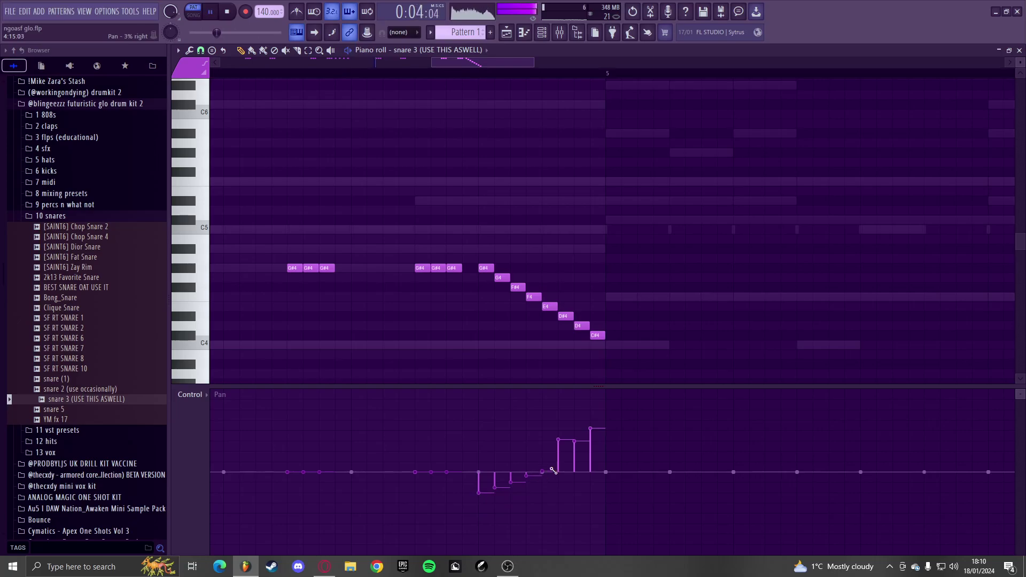
- Ramp the velocities of the eight descending notes gradually downward and return the lane to note pan
left_click(191, 394)
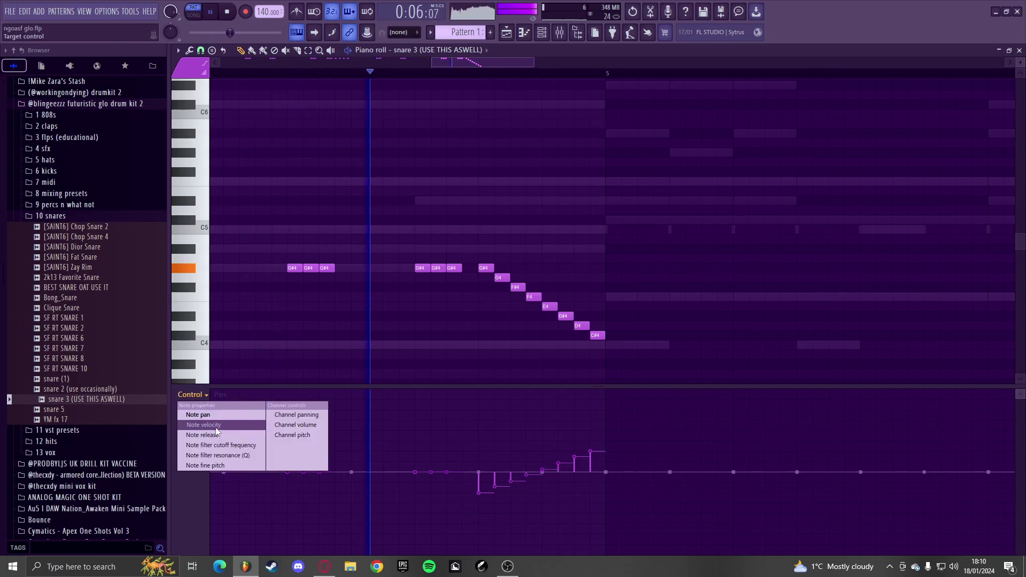
left_click(211, 415)
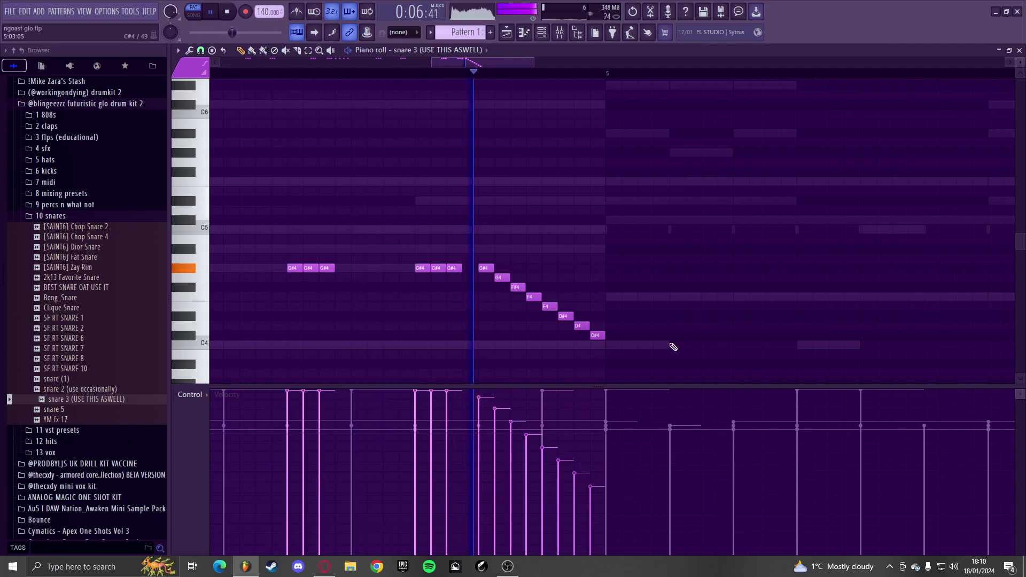
left_click(188, 394)
left_click(203, 415)
scroll(641, 291, "down", 5)
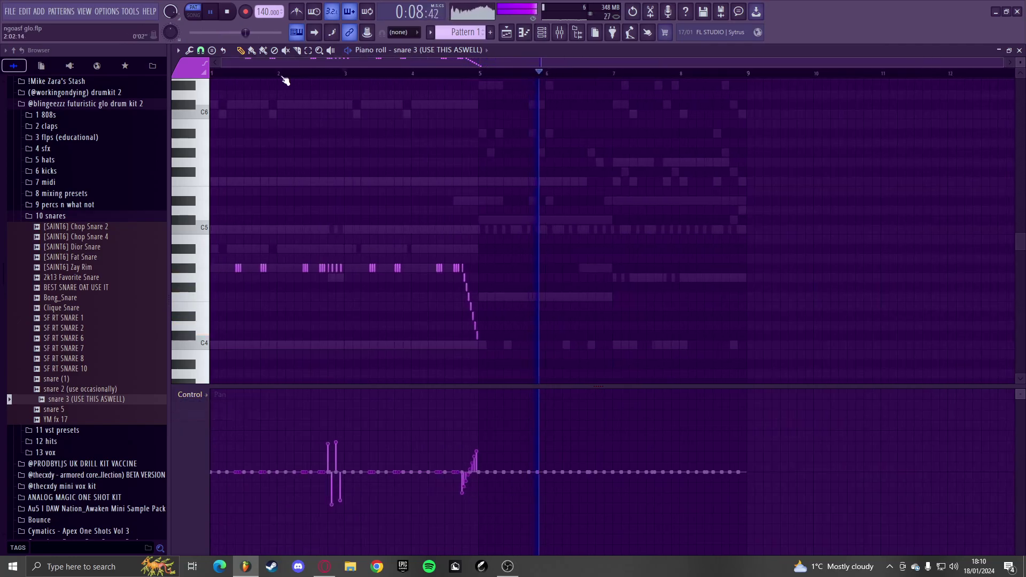
- Show note velocity in the piano roll's control lane and reduce the lane's height
left_click(190, 395)
left_click(211, 415)
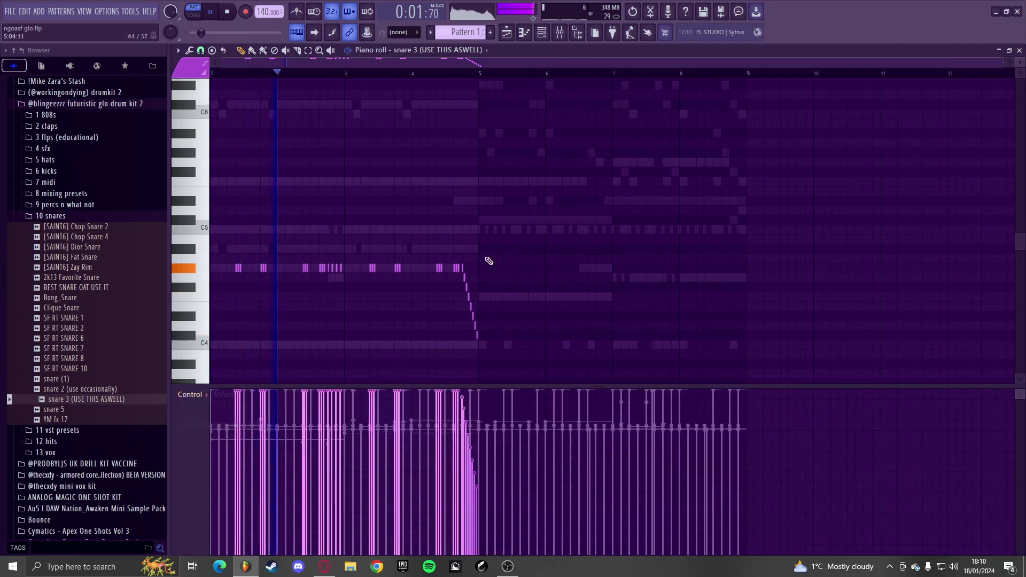
left_click_drag(301, 384, 310, 420)
scroll(370, 315, "up", 6)
scroll(357, 283, "down", 2)
scroll(355, 287, "down", 2)
scroll(545, 315, "up", 3)
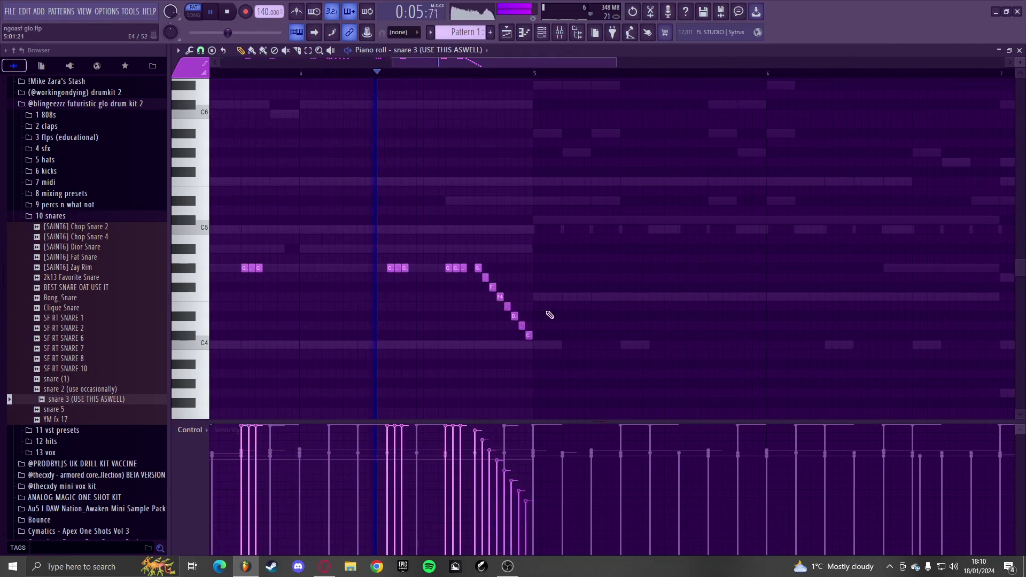
scroll(491, 272, "down", 3)
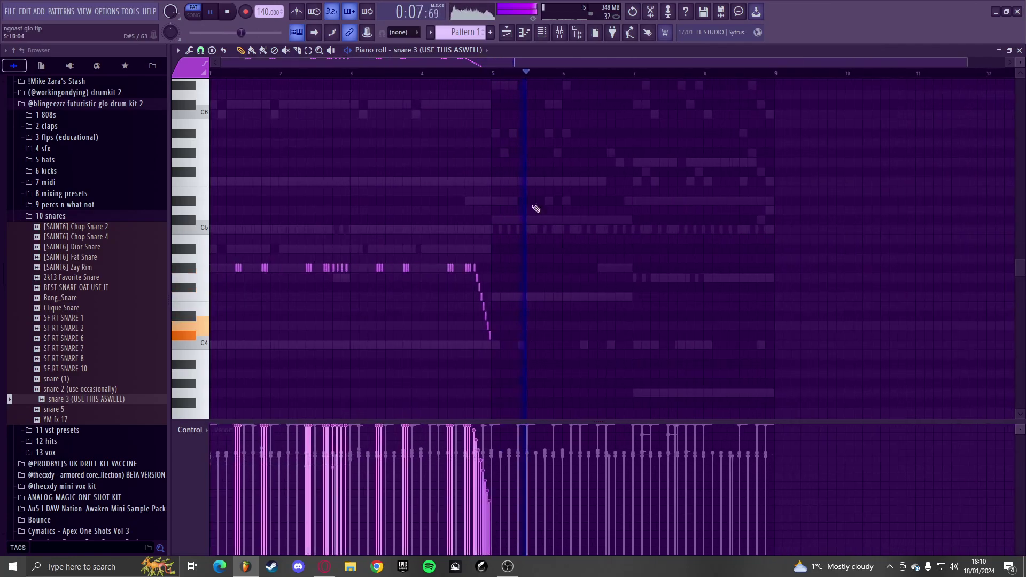
- Duplicate the snare 3 notes from bars 1–4 into bars 5–8 and play from bar 5
key("space")
scroll(483, 80, "down", 3)
left_click_drag(479, 74, 214, 92)
scroll(496, 128, "up", 5)
key("ctrl+b")
scroll(406, 77, "down", 3)
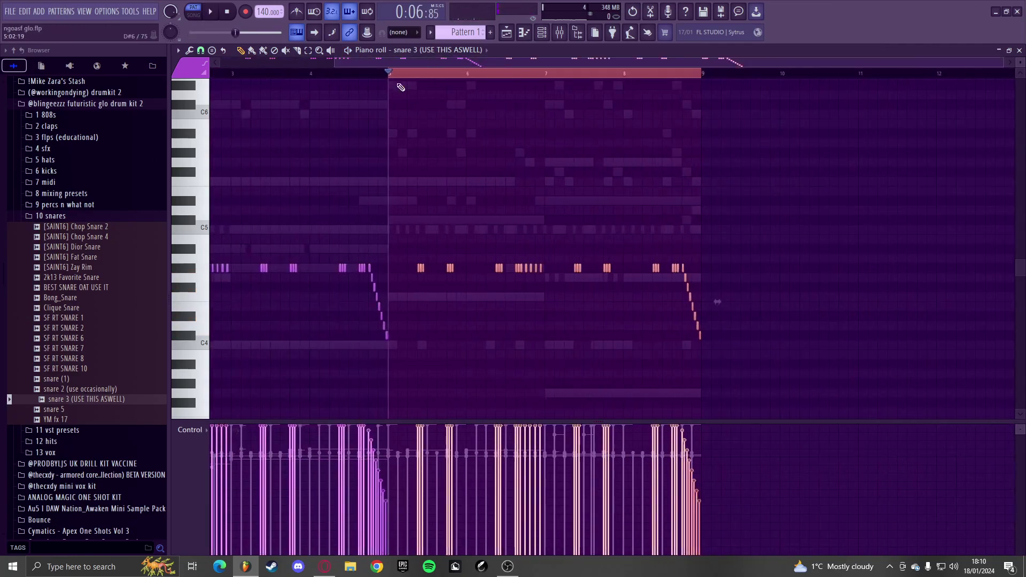
left_click(389, 74)
- Duplicate the BEST SNARE OAT USE IT notes from bars 1–4 into bars 5–8 and add two short A#4 hits early in bar 5
left_click(396, 50)
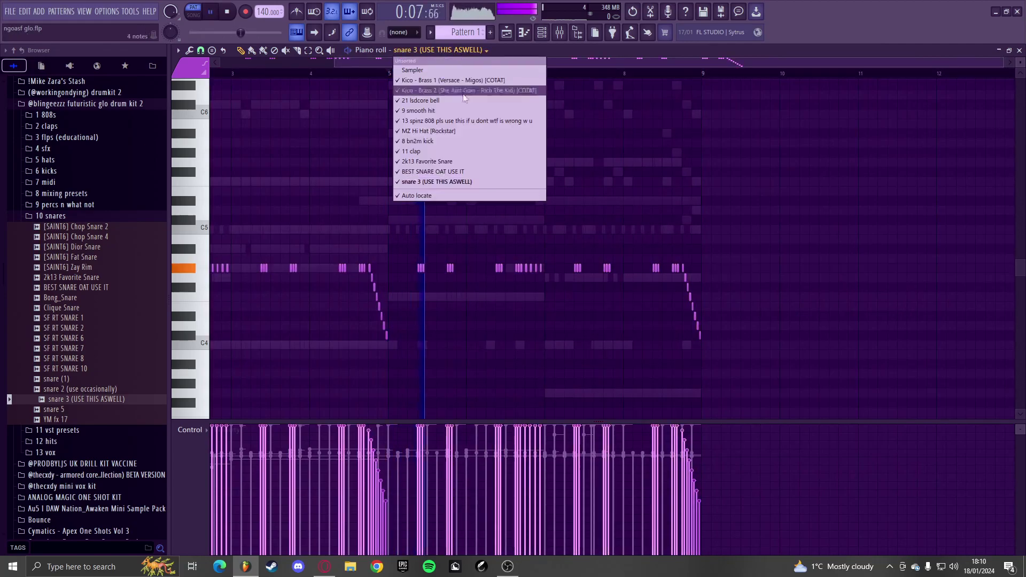
left_click(435, 166)
left_click_drag(479, 74, 214, 88)
key("ctrl+b")
scroll(512, 160, "up", 3)
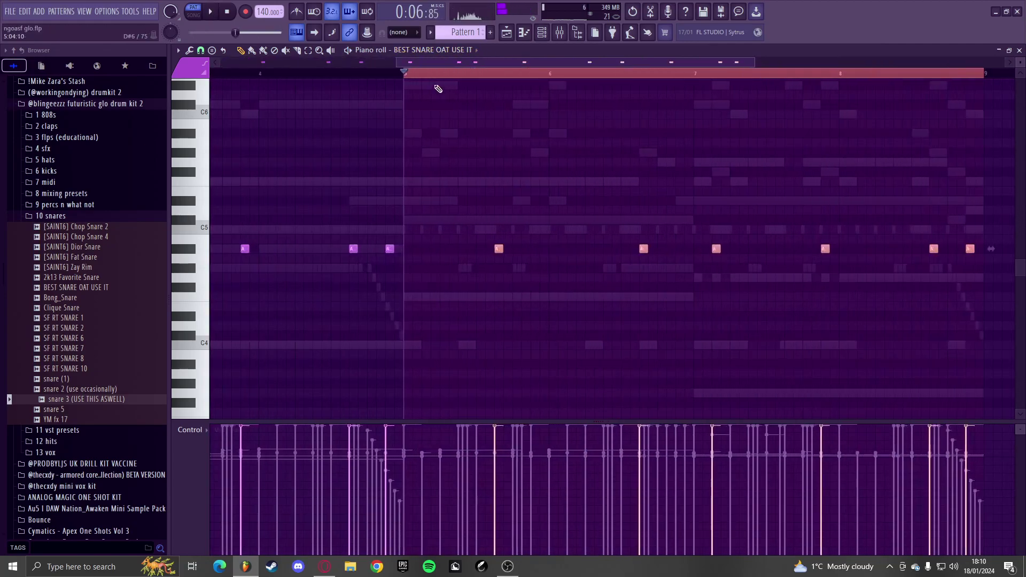
left_click(405, 74)
scroll(491, 171, "up", 3)
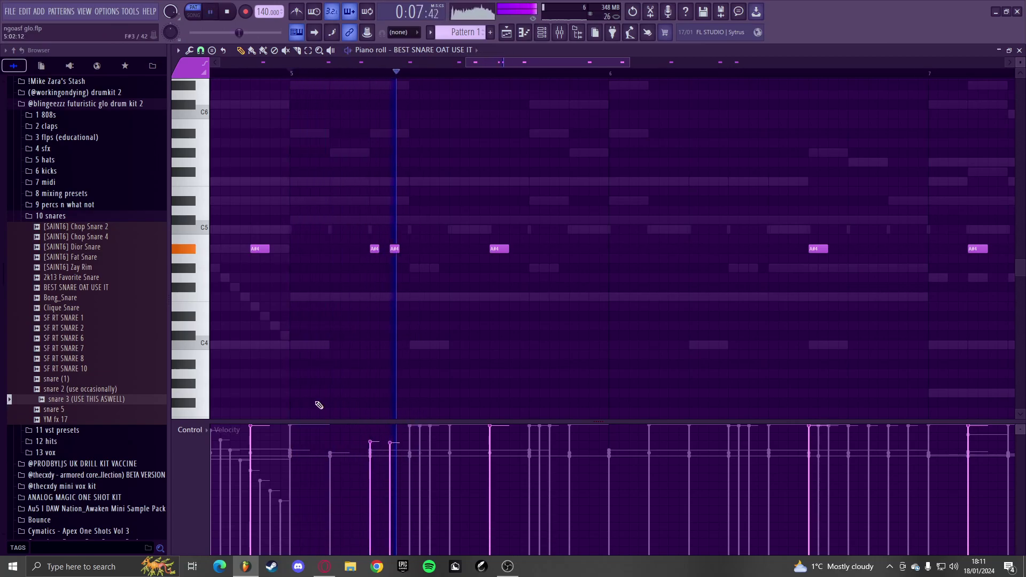
- Pan the two short snare hits in bar 5 to opposite sides, the first right and the second left
left_click(197, 429)
left_click(200, 451)
key("space")
left_click(375, 469)
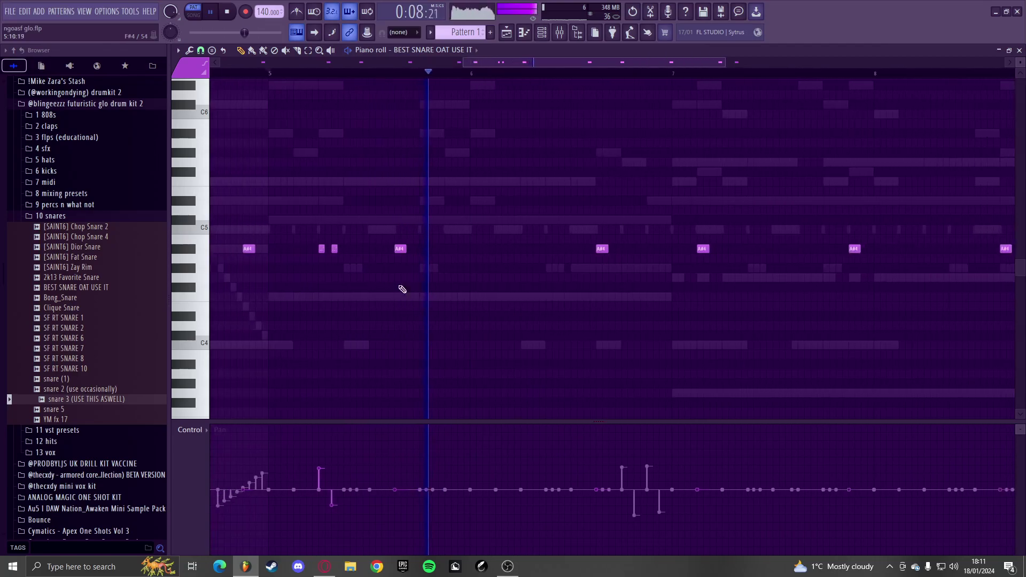
scroll(528, 250, "down", 3)
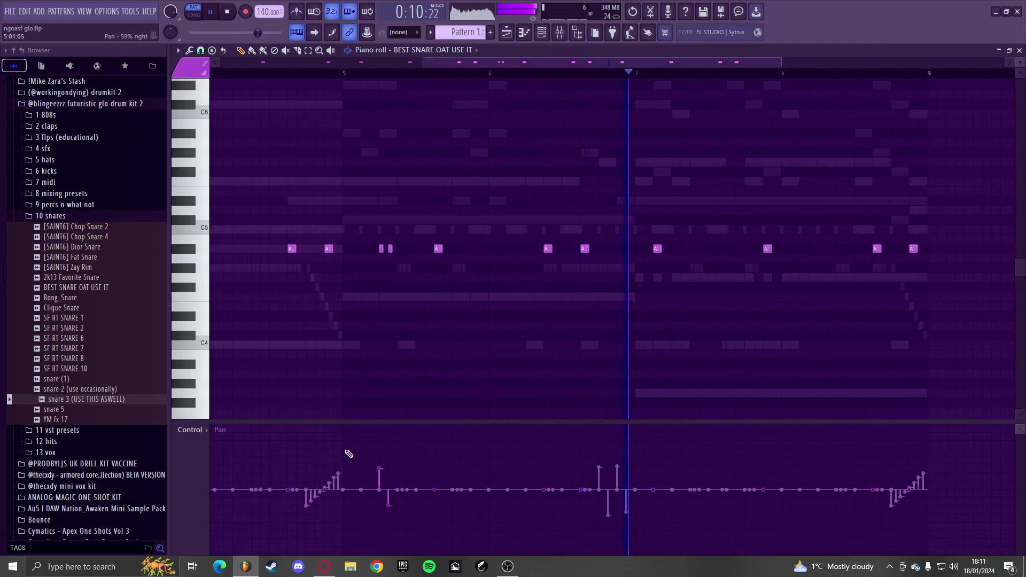
- Return the control lane to note velocity and add extra A#4 snare hits in bars 6 and 8
left_click(192, 430)
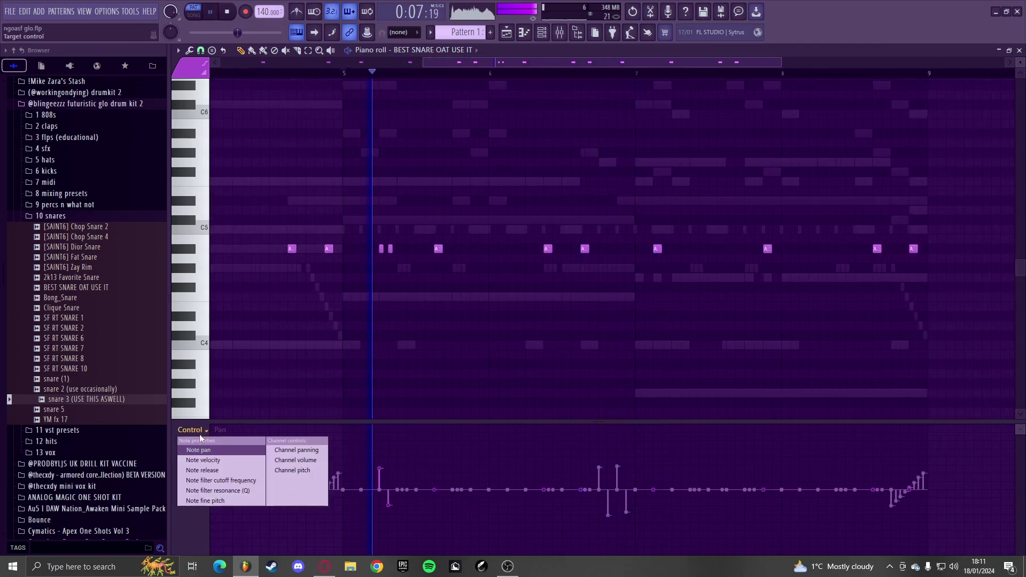
left_click(204, 460)
scroll(404, 428, "up", 3)
scroll(432, 378, "down", 5)
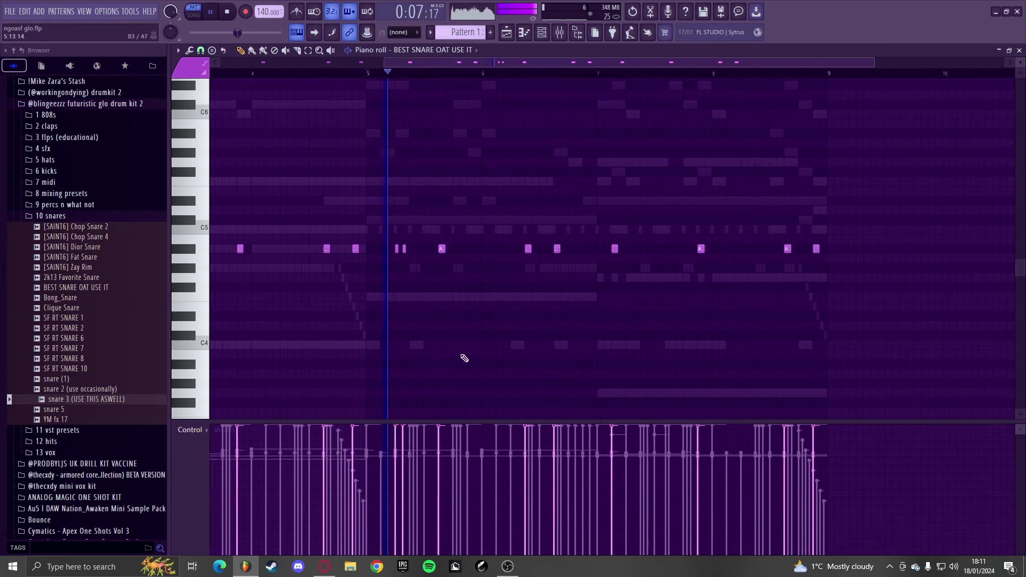
scroll(545, 297, "up", 2)
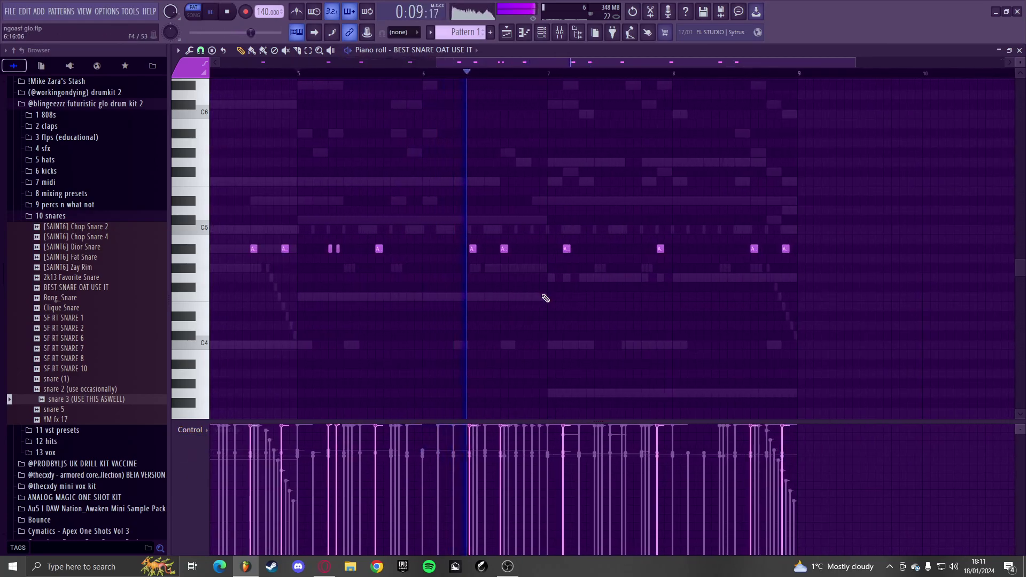
scroll(532, 252, "up", 3)
scroll(545, 282, "down", 2)
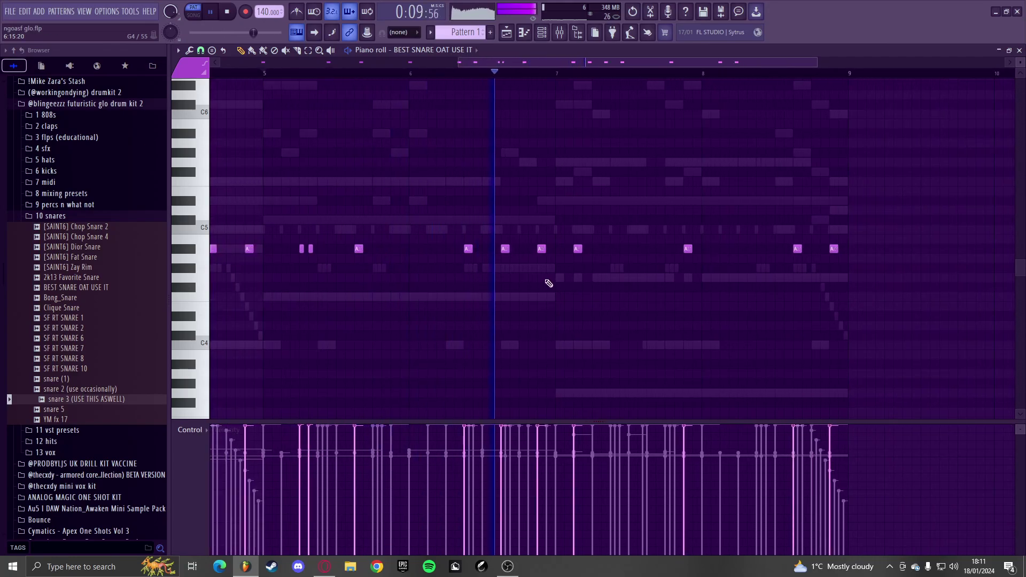
scroll(545, 283, "up", 4)
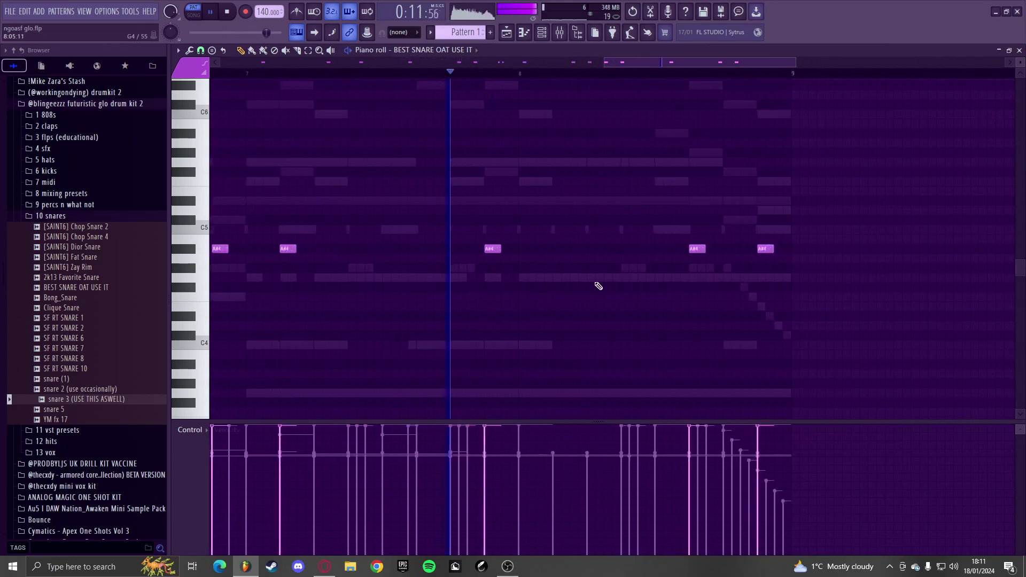
scroll(618, 277, "down", 5)
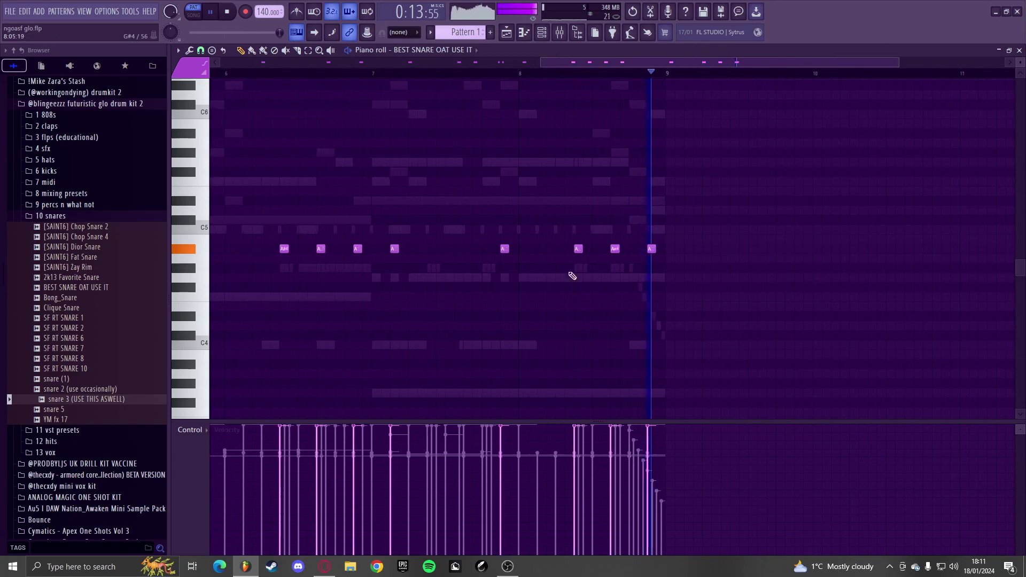
key("Down")
- Load Fruity Parametric EQ 2 on mixer Insert 10, cutting the treble deeply and the mids slightly
key("F9")
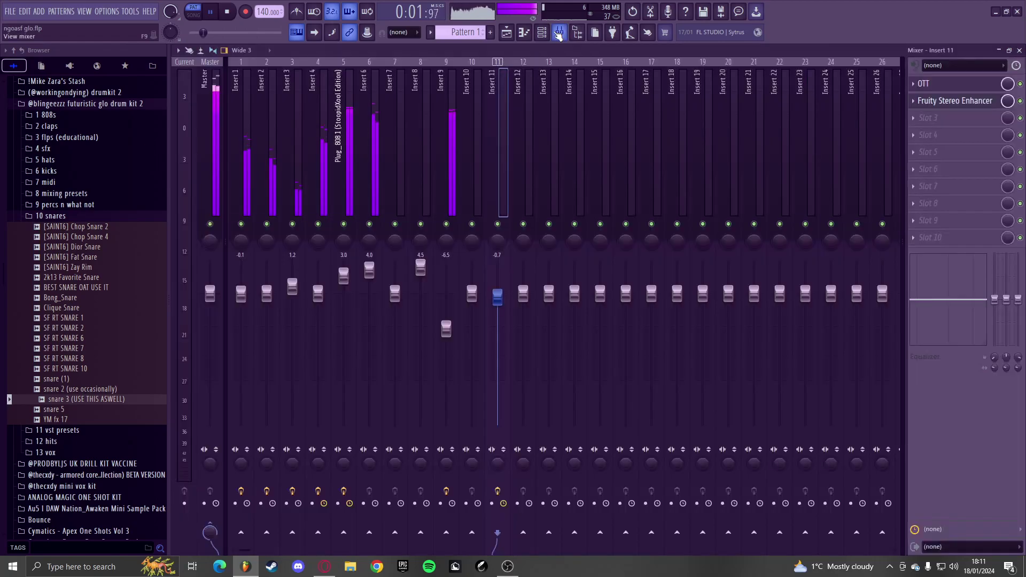
left_click(951, 83)
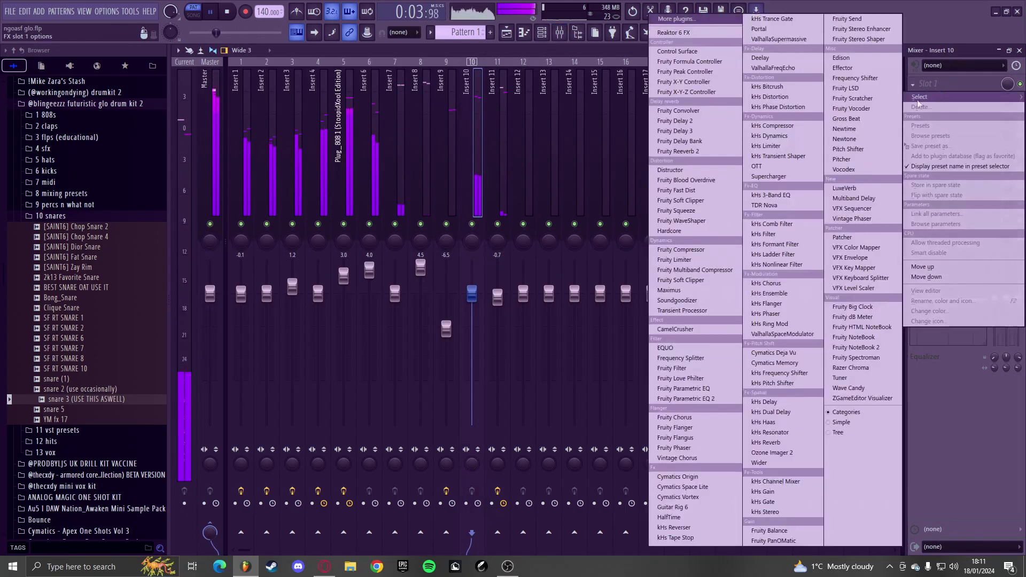
left_click(695, 399)
left_click_drag(502, 291, 513, 314)
left_click_drag(429, 274, 430, 279)
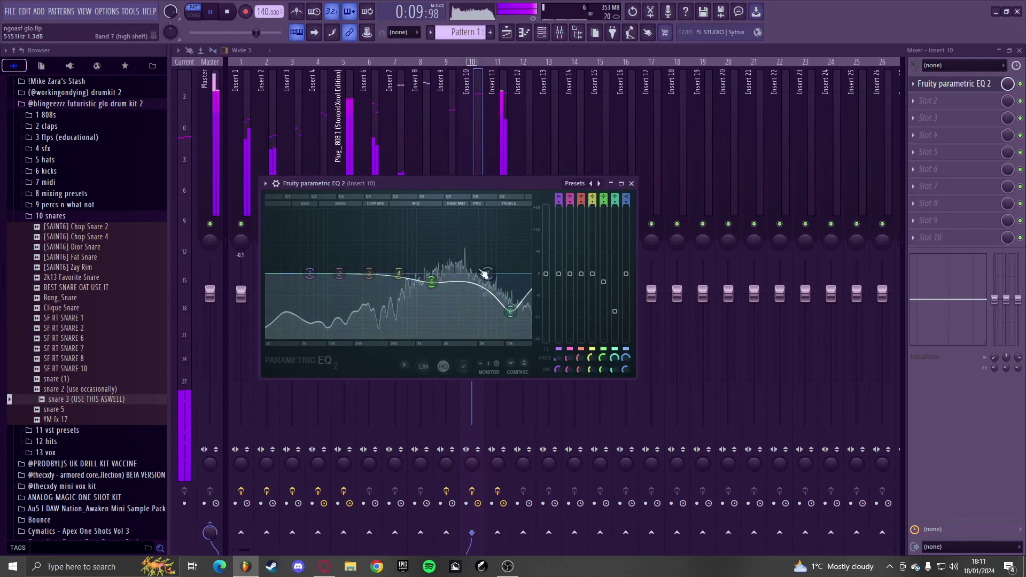
left_click(631, 183)
- Load OTT on mixer Insert 8 with the depth at 28% and set the insert's volume to 3.0 dB
left_click(505, 257)
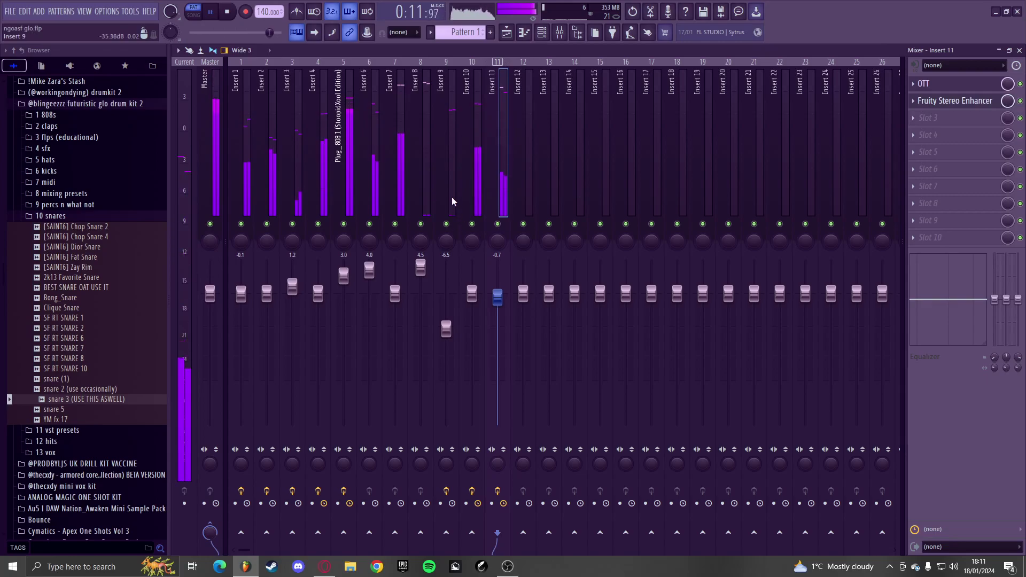
left_click(455, 219)
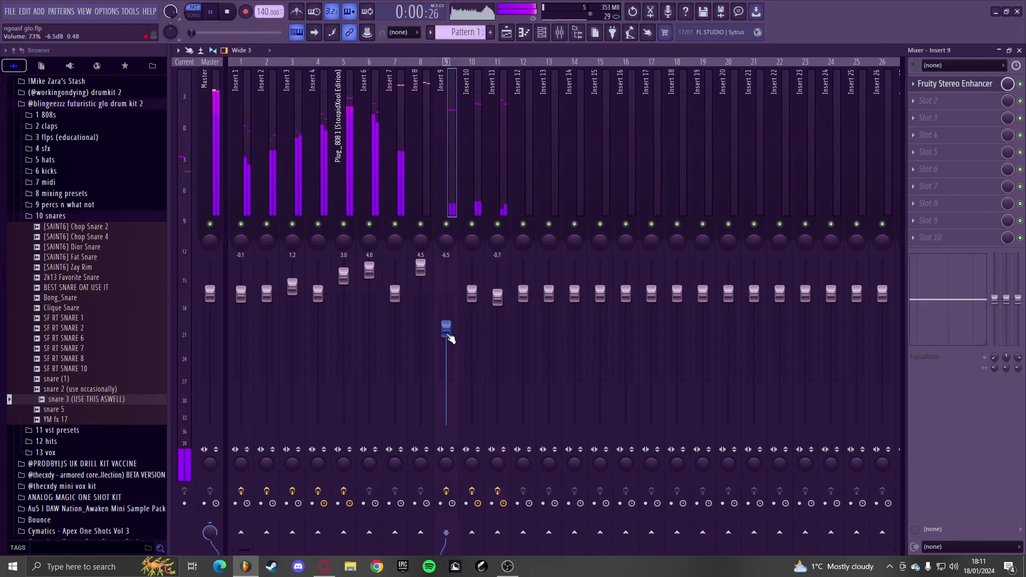
left_click_drag(420, 267, 421, 260)
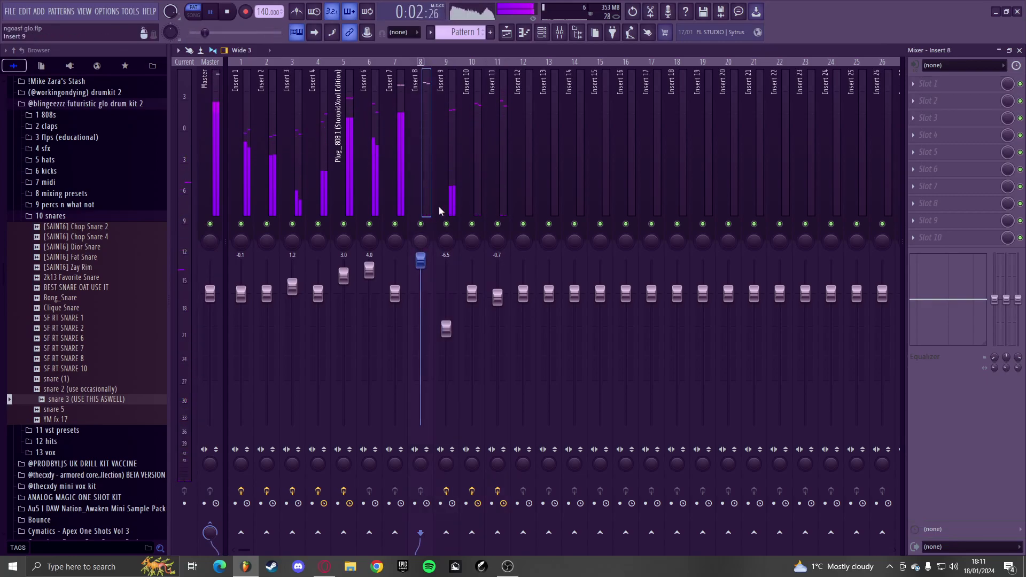
left_click(932, 84)
left_click(758, 166)
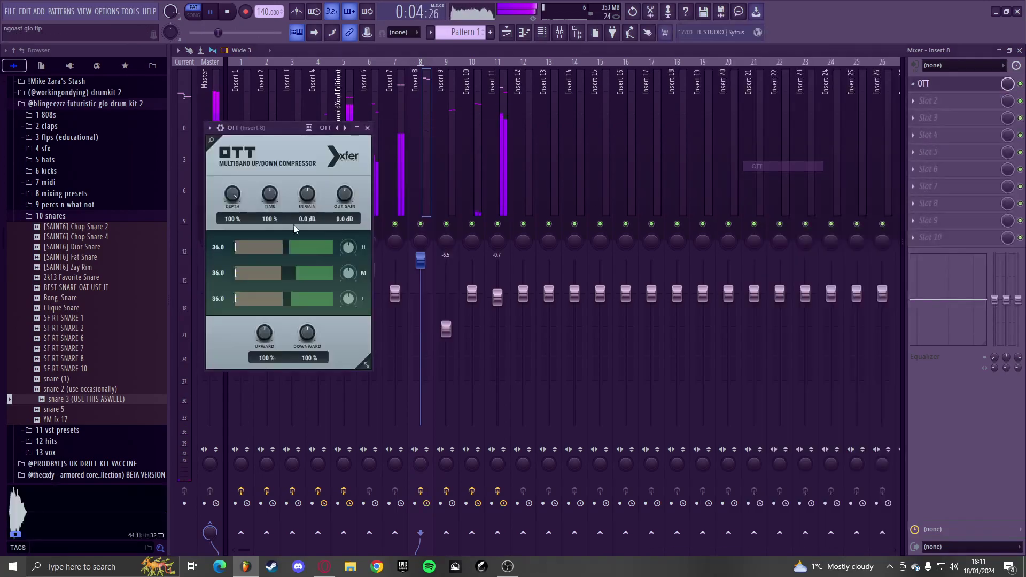
left_click_drag(352, 247, 355, 273)
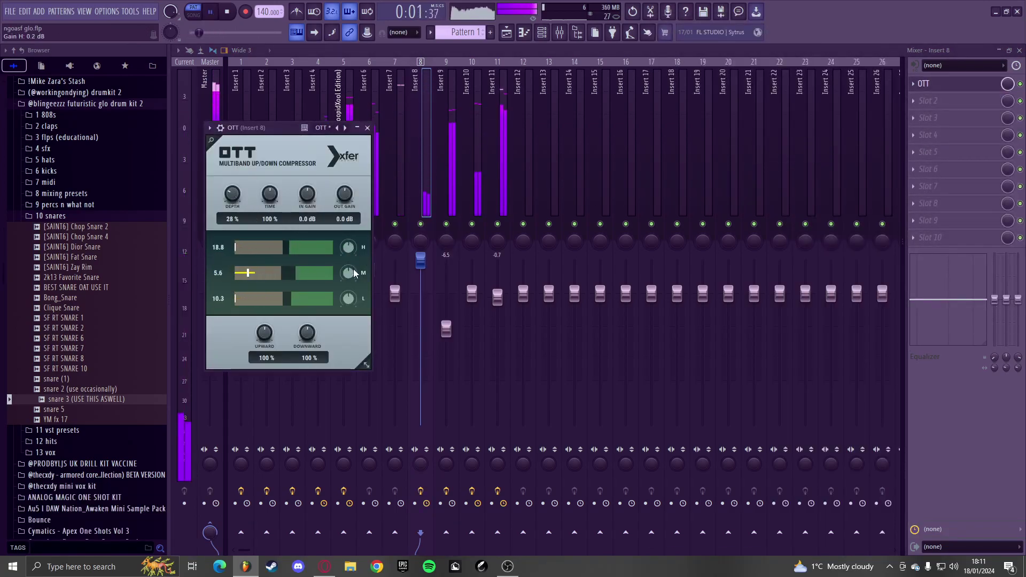
left_click_drag(421, 260, 425, 275)
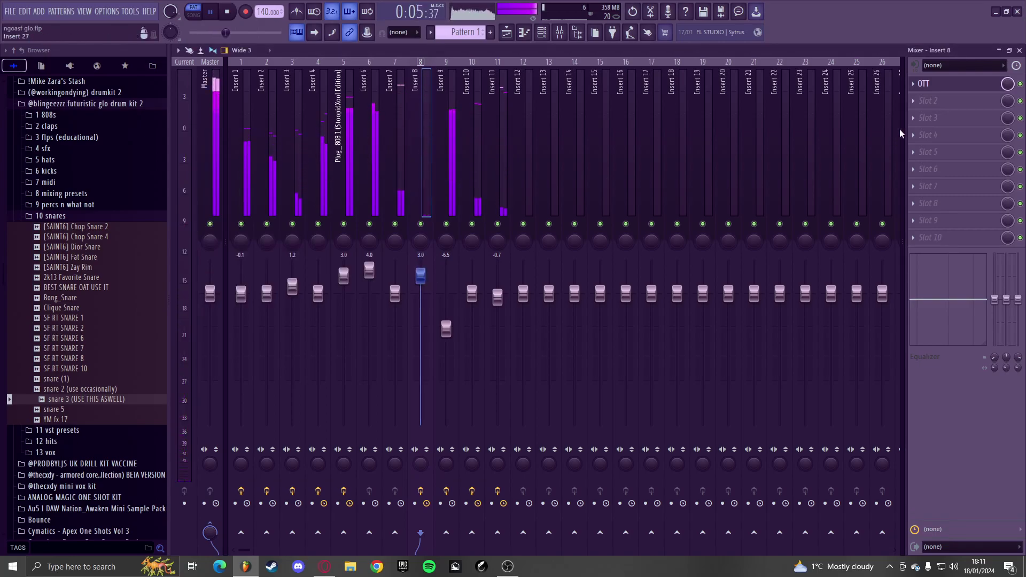
- Select mixer Inserts 9, 10 and 11 together and lower their volume slightly
left_click(394, 193)
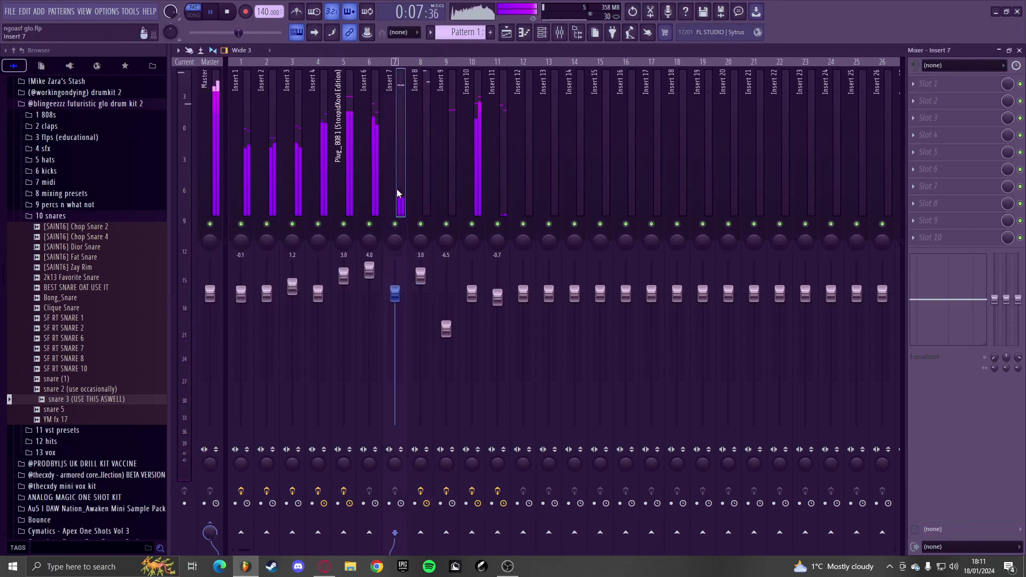
left_click(443, 191)
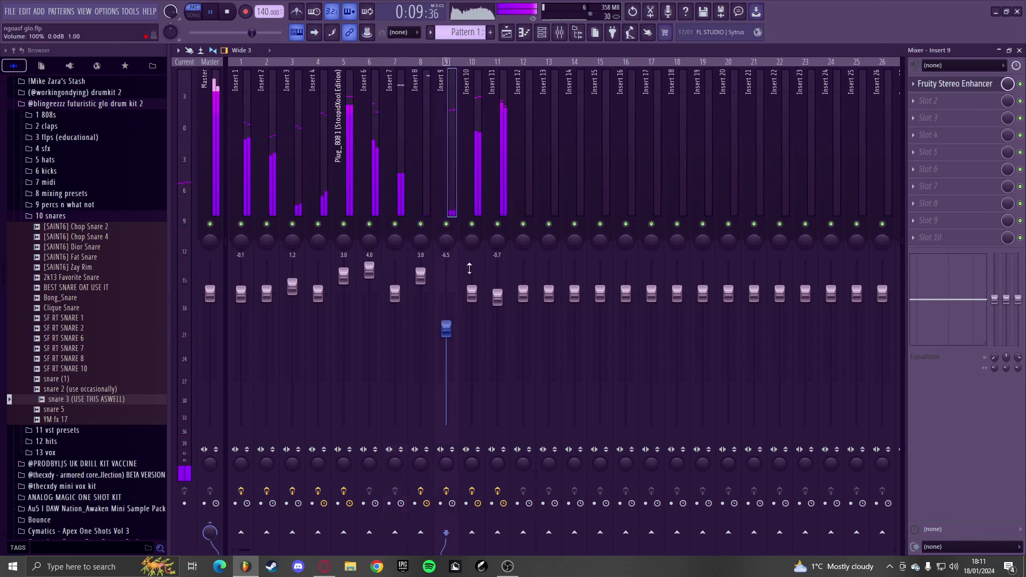
left_click(504, 205)
left_click(477, 205, "ctrl+shift")
left_click(452, 207, "ctrl+shift")
left_click_drag(497, 297, 497, 312)
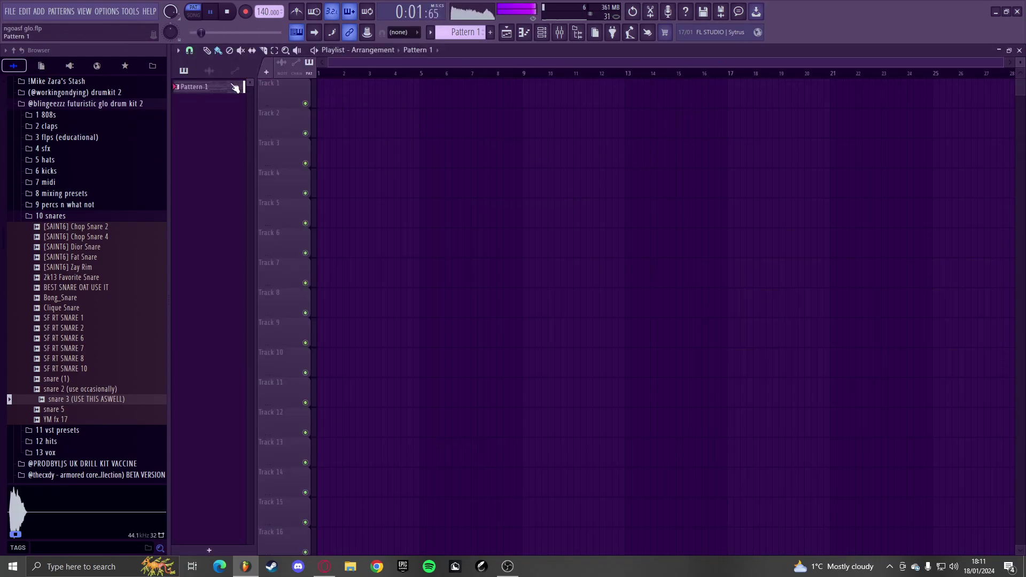
- Add an FL Keys channel to the channel rack and route it to a mixer insert
left_click(545, 33)
left_click(383, 440)
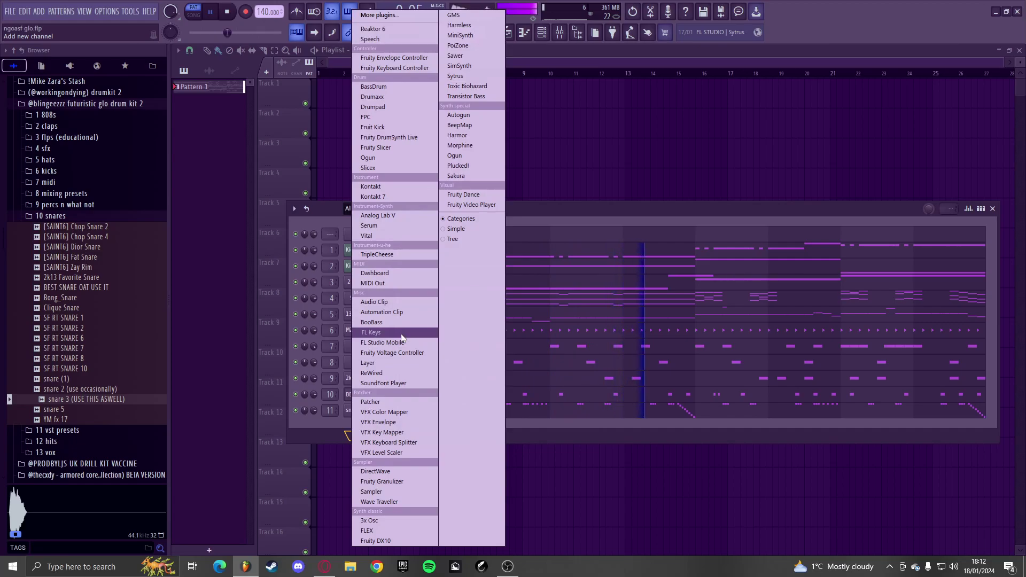
left_click(402, 333)
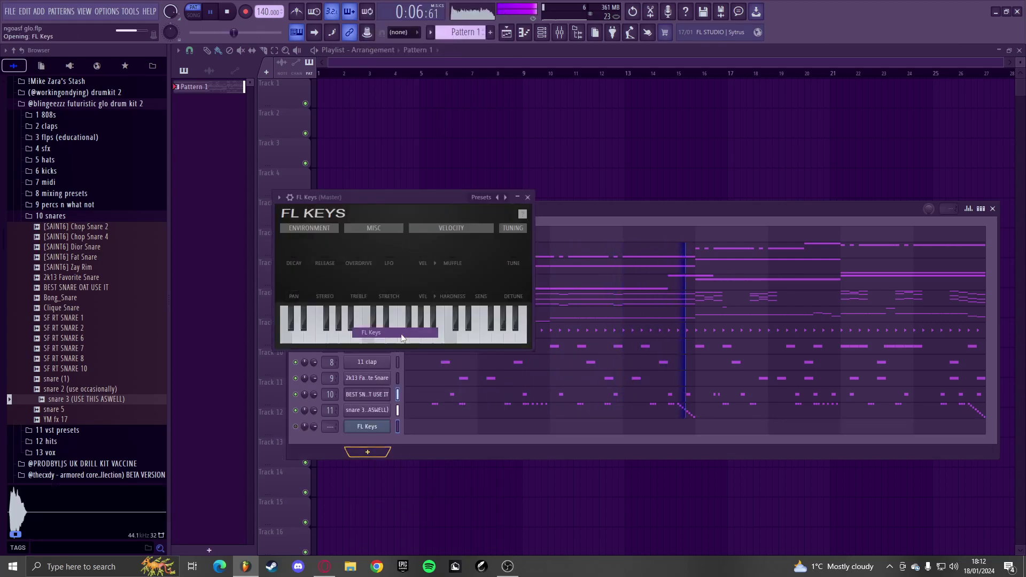
left_click(368, 427)
scroll(331, 425, "up", 10)
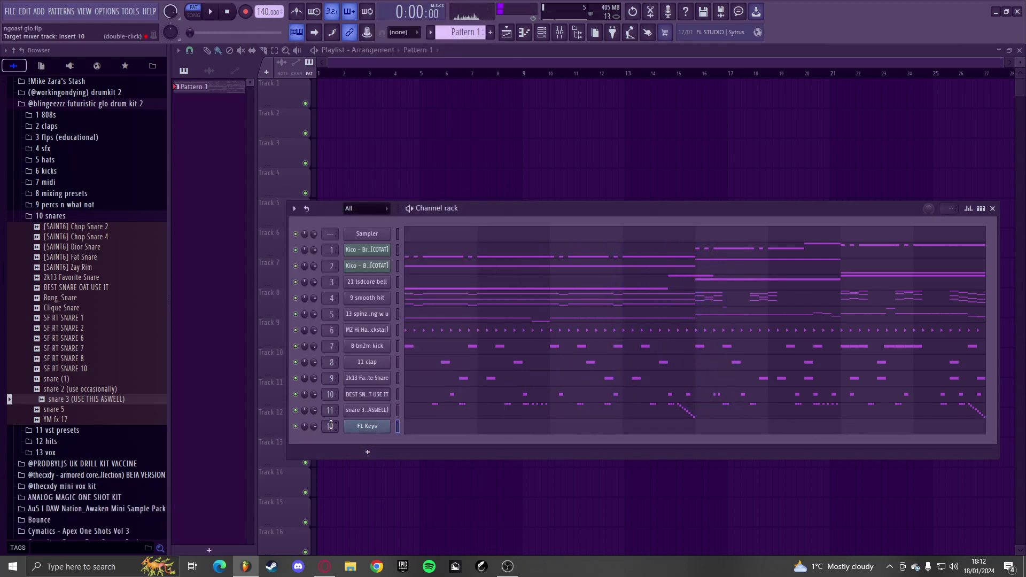
- Switch the piano roll from the Kico Brass 1 channel to FL Keys and place a two-step D#5 note at the start of bar 1
left_click(423, 250)
key("space")
left_click(474, 50)
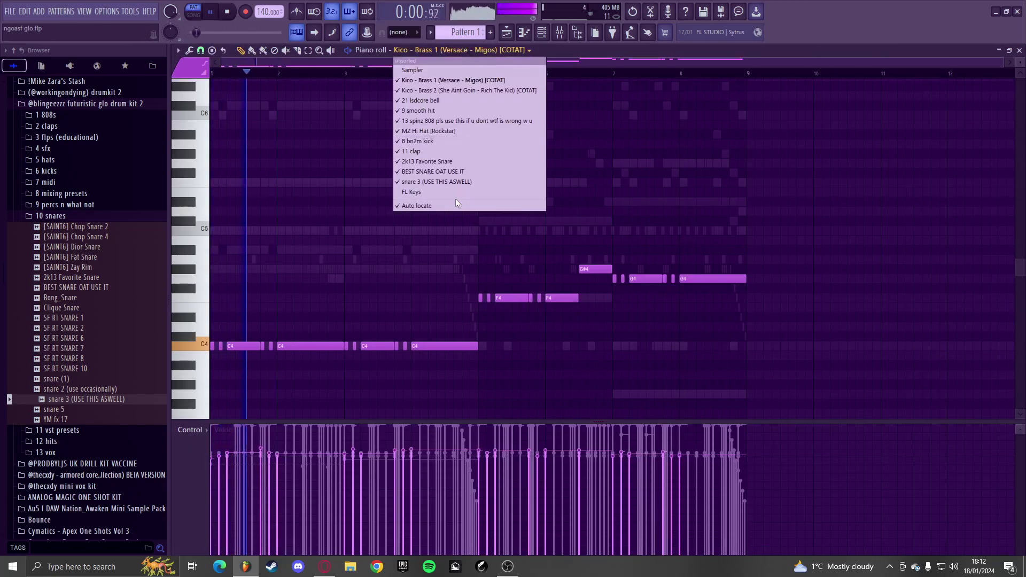
left_click(453, 193)
key("space")
left_click_drag(240, 203, 213, 203)
scroll(213, 206, "up", 6)
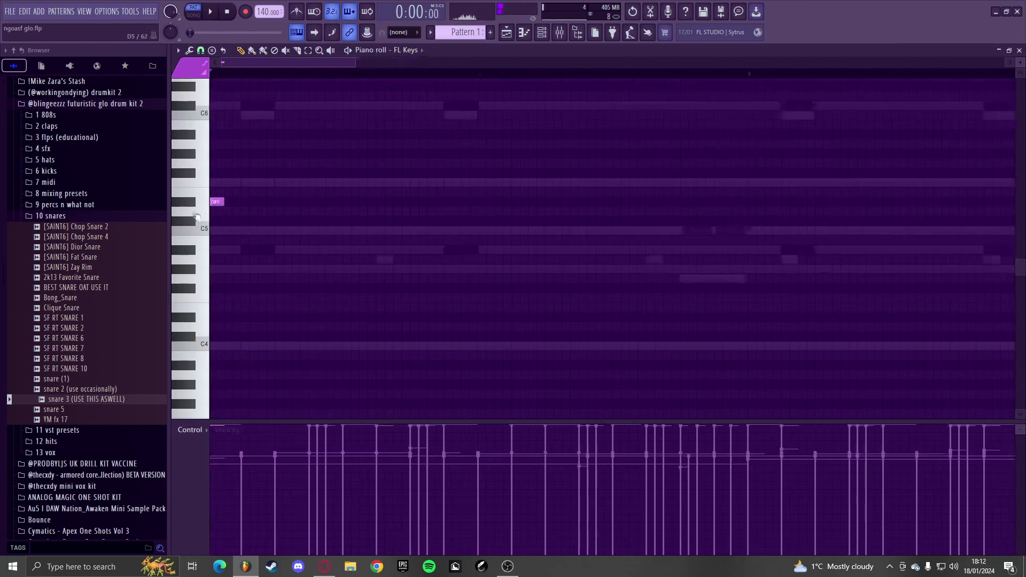
scroll(228, 204, "down", 2)
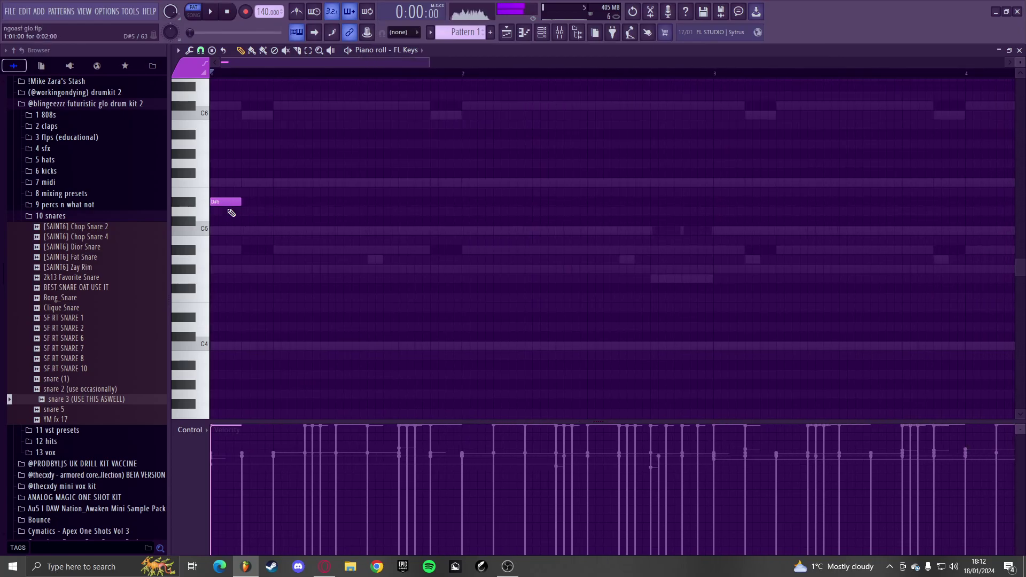
- Add a two-step C3 note at the start of bar 1 and a two-step A#2 note at step 7
left_click_drag(201, 392, 231, 344)
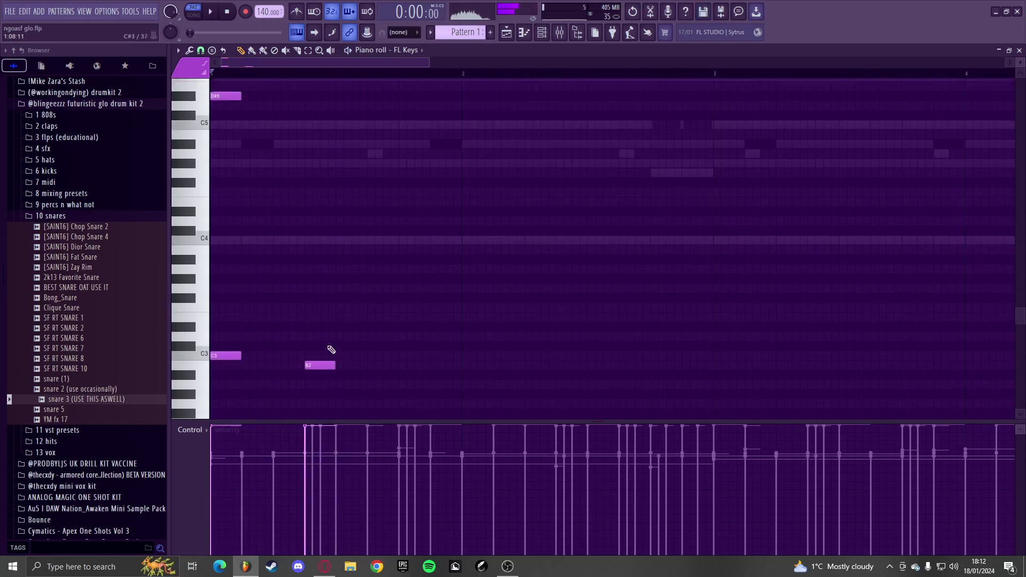
key("space")
left_click(307, 336)
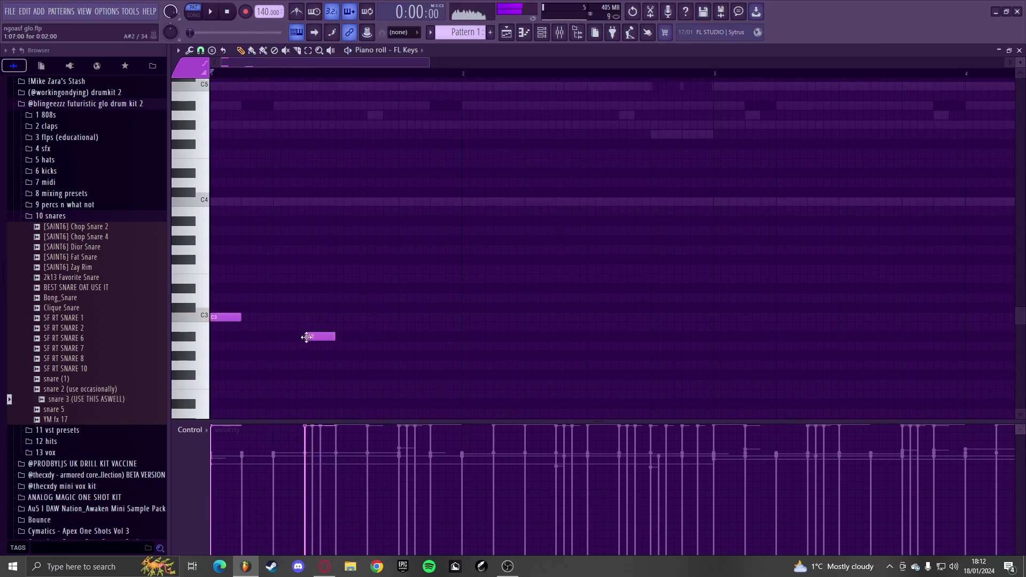
- Add a two-step D5 note at step 7 of bar 1, above the A#2, and play the chords back
scroll(252, 244, "up", 6)
left_click_drag(300, 241, 309, 241)
key("space")
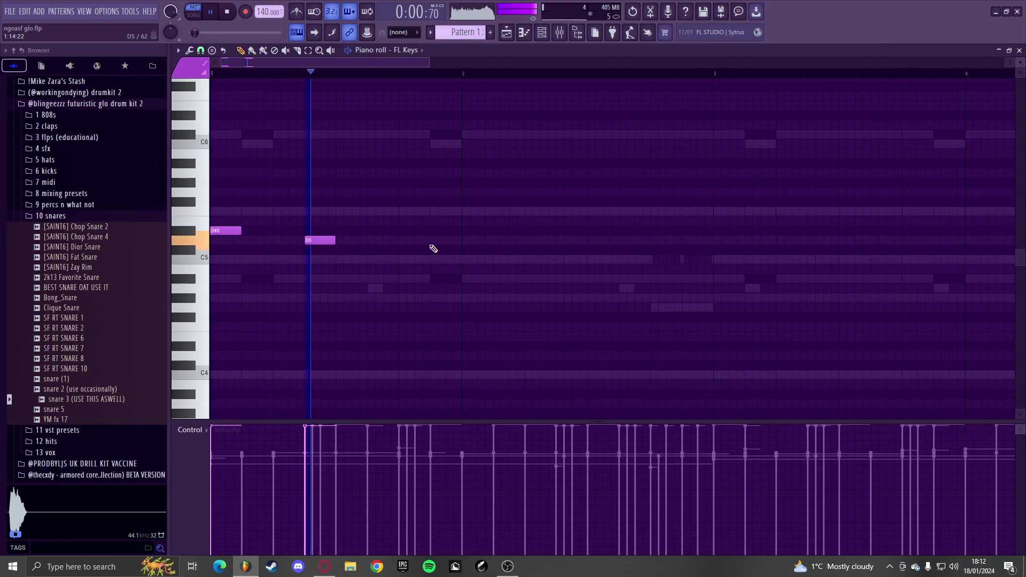
scroll(432, 248, "down", 3)
scroll(403, 225, "down", 2, "ctrl")
left_click(542, 35)
key("space")
left_click(545, 36)
- Select all the FL Keys notes in bar 1 and copy them to the same positions in bar 2
scroll(470, 240, "down", 4)
left_click_drag(368, 343, 224, 115, "ctrl")
scroll(281, 160, "up", 1)
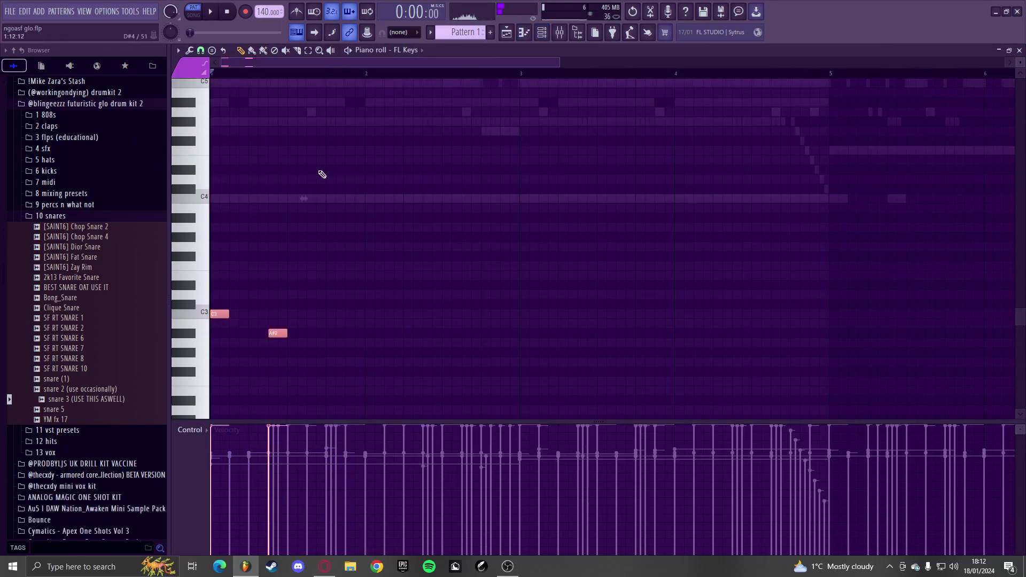
scroll(284, 165, "up", 3)
key("space")
left_click_drag(288, 178, 425, 177)
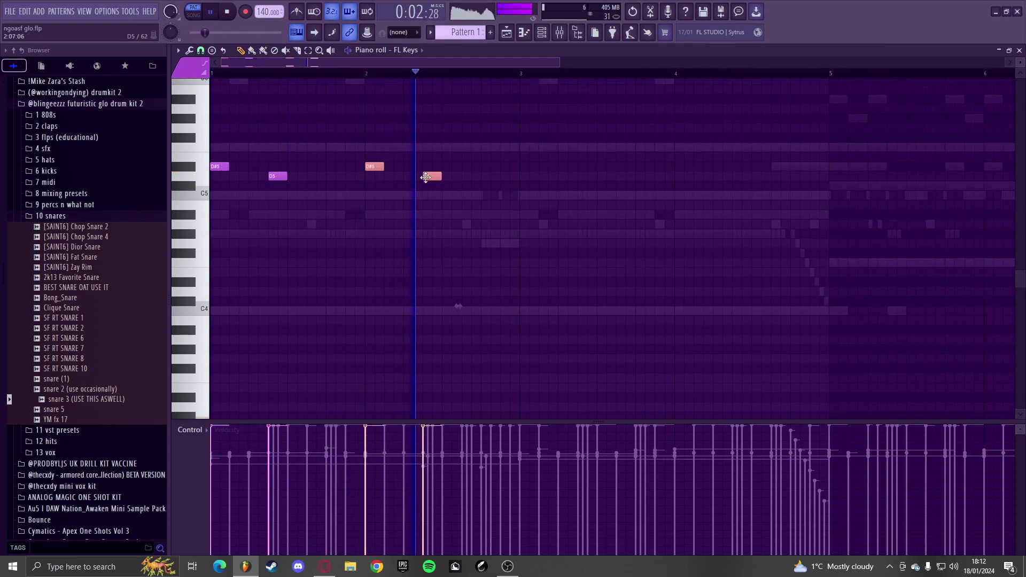
- Flip the copied notes in bar 2 horizontally so their two chords swap order, and deselect them
key("alt+y")
left_click(536, 309)
key("ctrl+d")
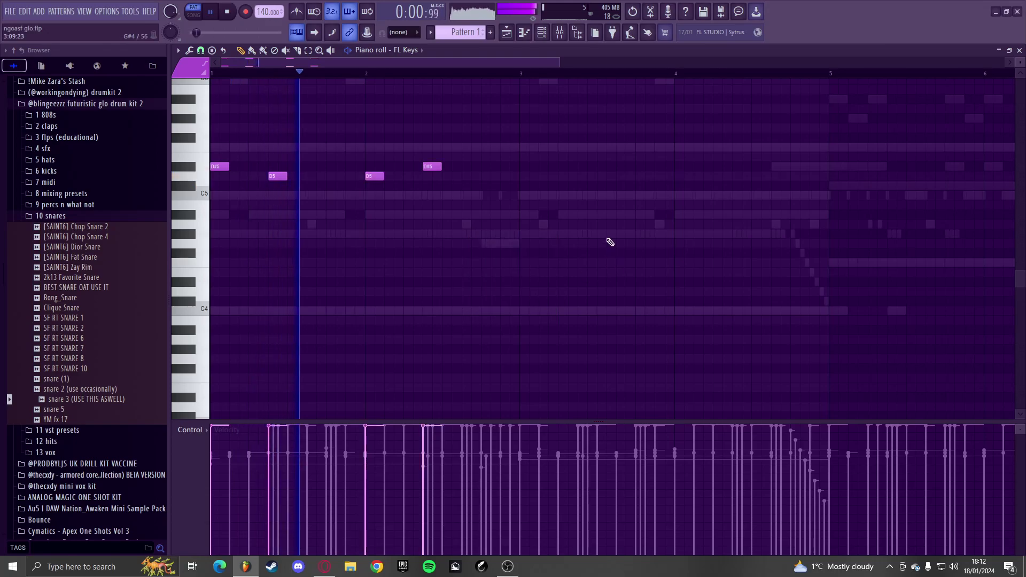
- Add a two-step C4 note to each of the four chords in bars 1 and 2
scroll(340, 207, "down", 2)
left_click(219, 185)
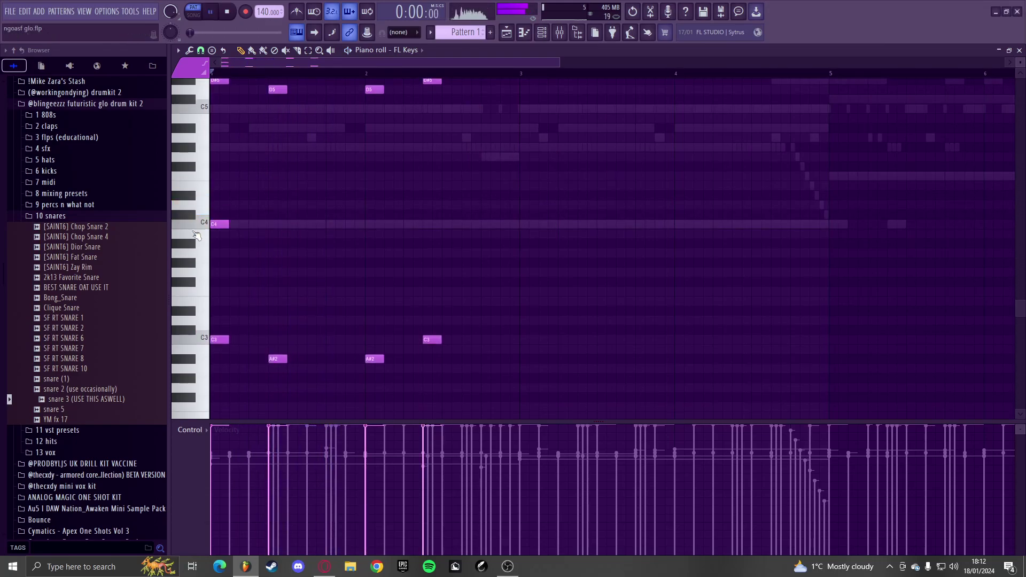
key("space")
left_click(276, 225)
left_click(372, 224)
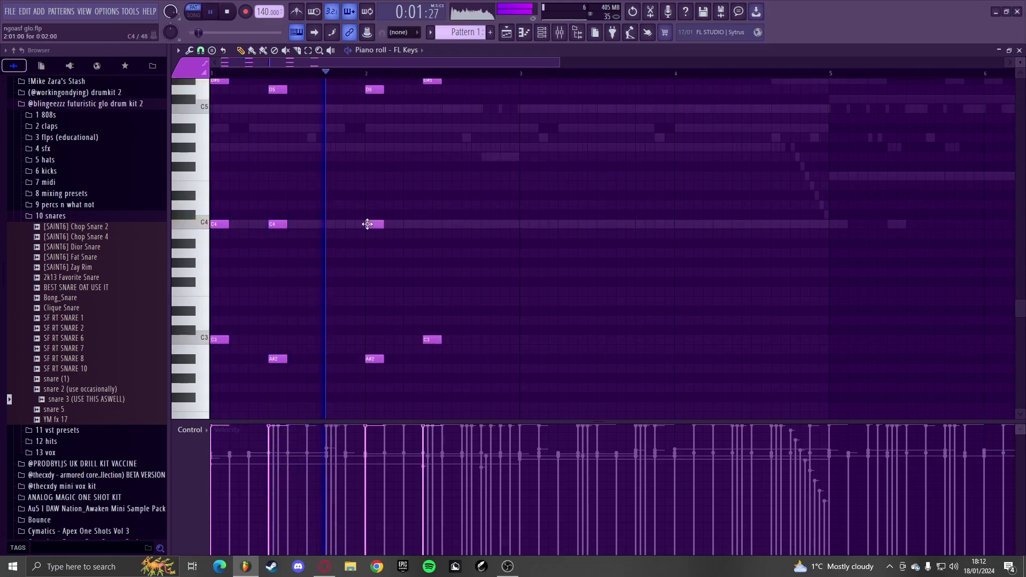
left_click(427, 225)
- Add a descending inner line of G4, F4, D#4 and D4 across the four chords of bars 1 and 2
left_click(267, 156)
key("space")
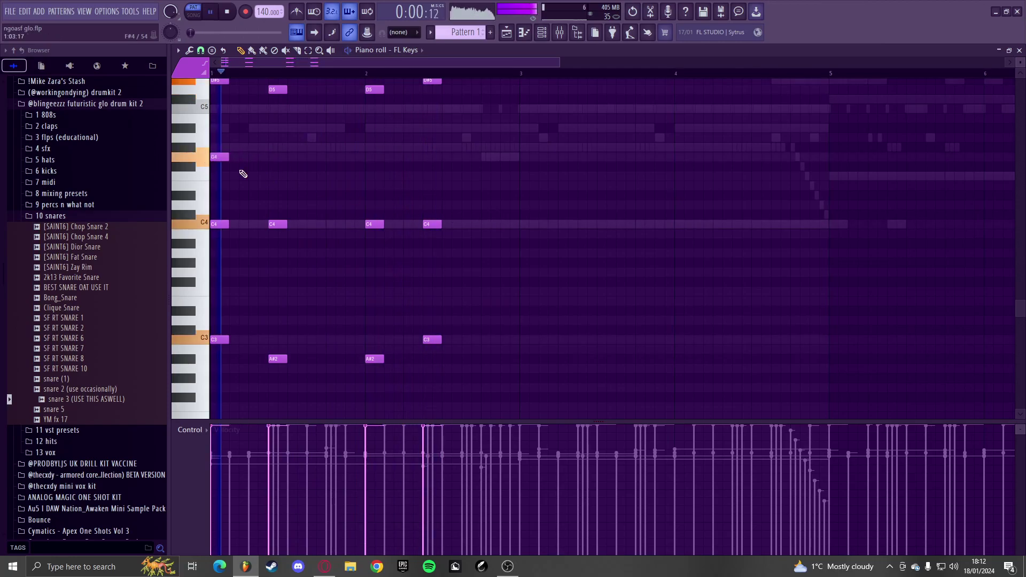
left_click(275, 175)
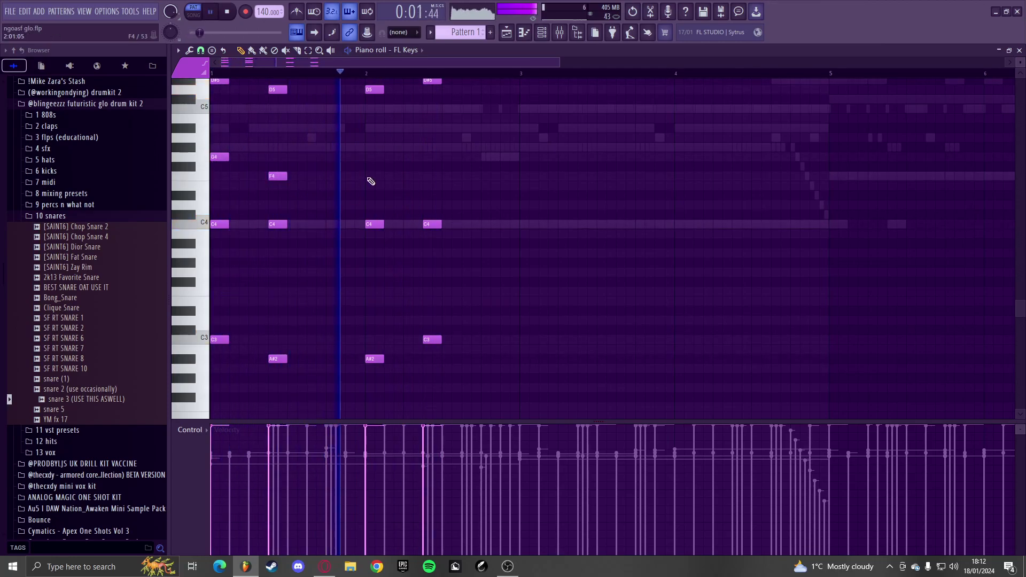
left_click(425, 205)
key("space")
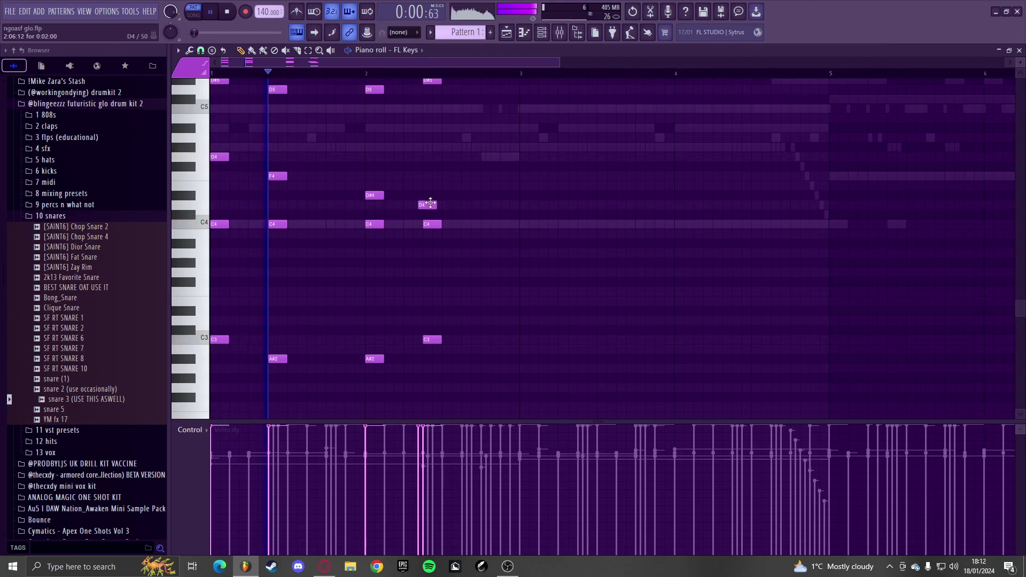
- Solo mixer Insert 12 and lower its volume to about -1.8 dB
left_click(542, 32)
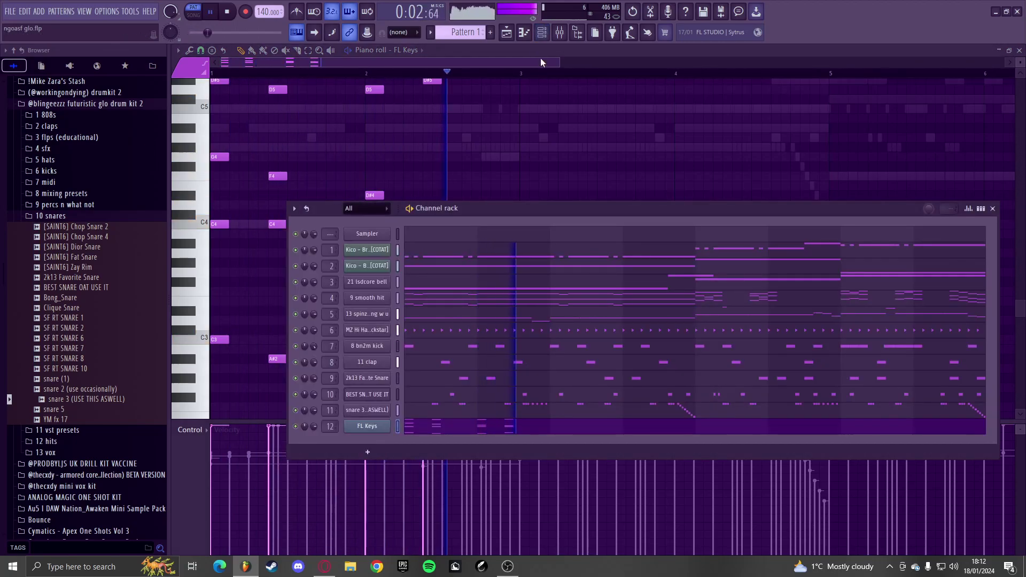
key("F9")
left_click(919, 92)
right_click(525, 225)
right_click(525, 225)
left_click_drag(526, 297, 526, 307)
- Load Fruity Parametric EQ 2 into Insert 12's first effect slot and adjust one of its bands slightly
left_click(916, 113)
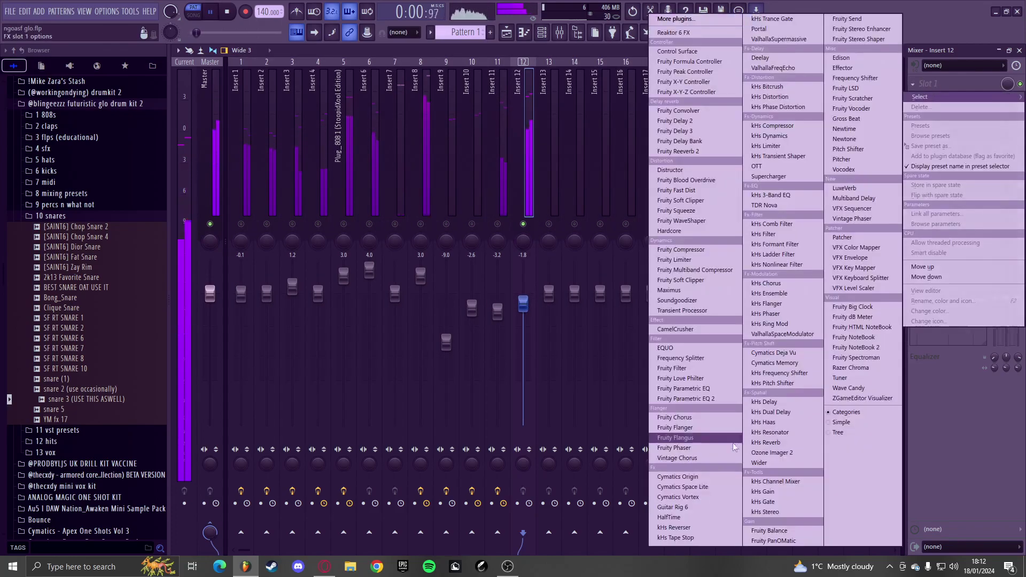
left_click(694, 399)
left_click_drag(285, 281, 292, 282)
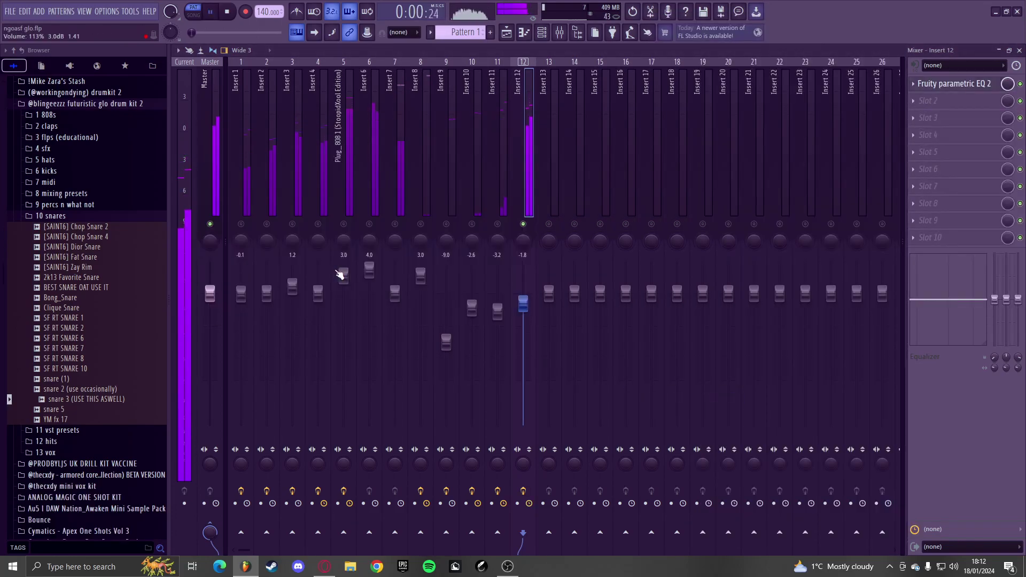
- Replace the D#4 and D4 notes in bar 2 with an F4 and a G4
key("F9")
key("F6")
key("space")
right_click(377, 199)
right_click(431, 204)
key("space")
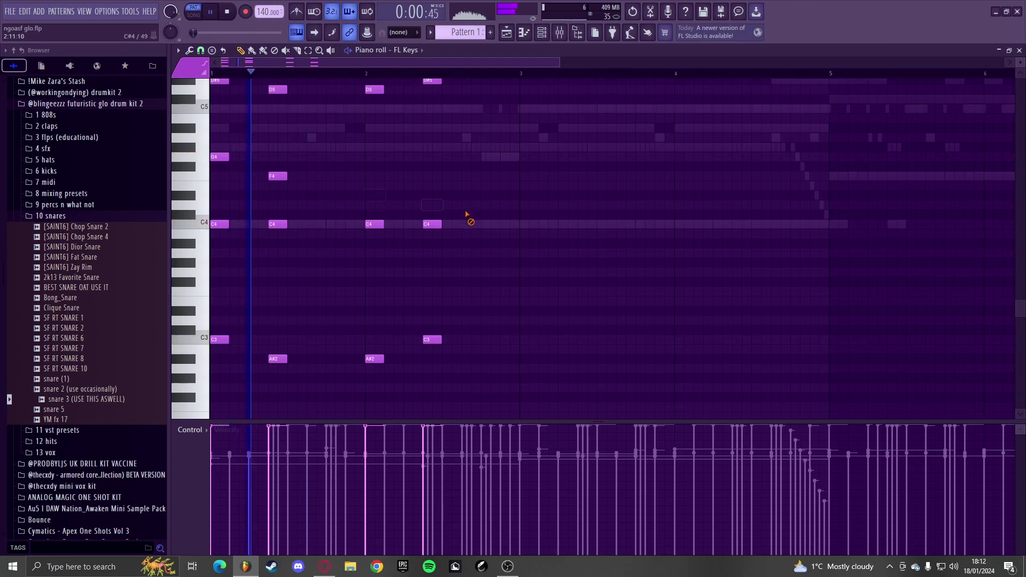
left_click(422, 157)
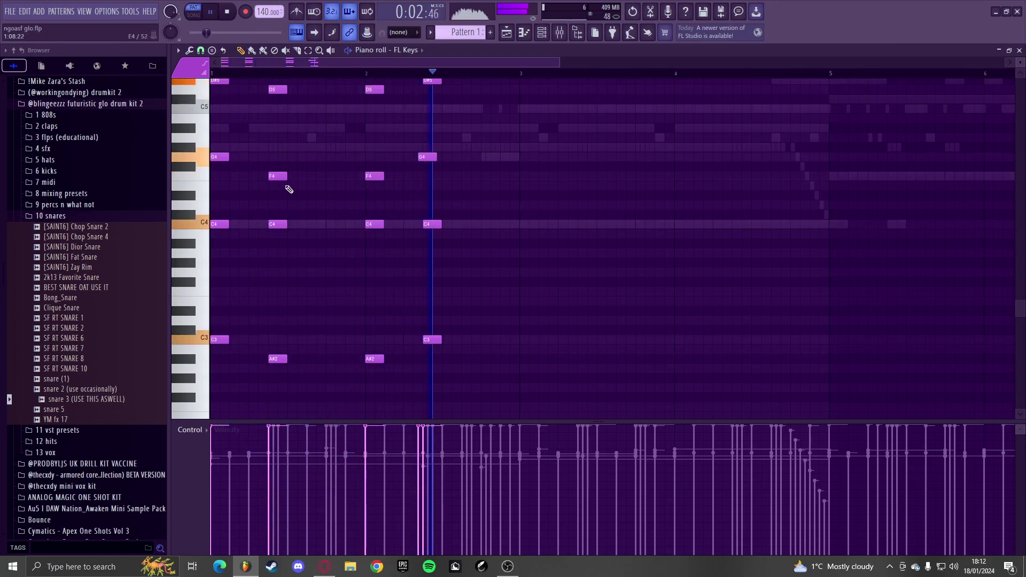
- Rework the inner notes: none above C4 in bar 1's second chord, A#4 at bar 2's start, and G4 aligned with bar 2's second chord
right_click(286, 185)
left_click_drag(372, 175, 372, 154)
right_click(426, 156)
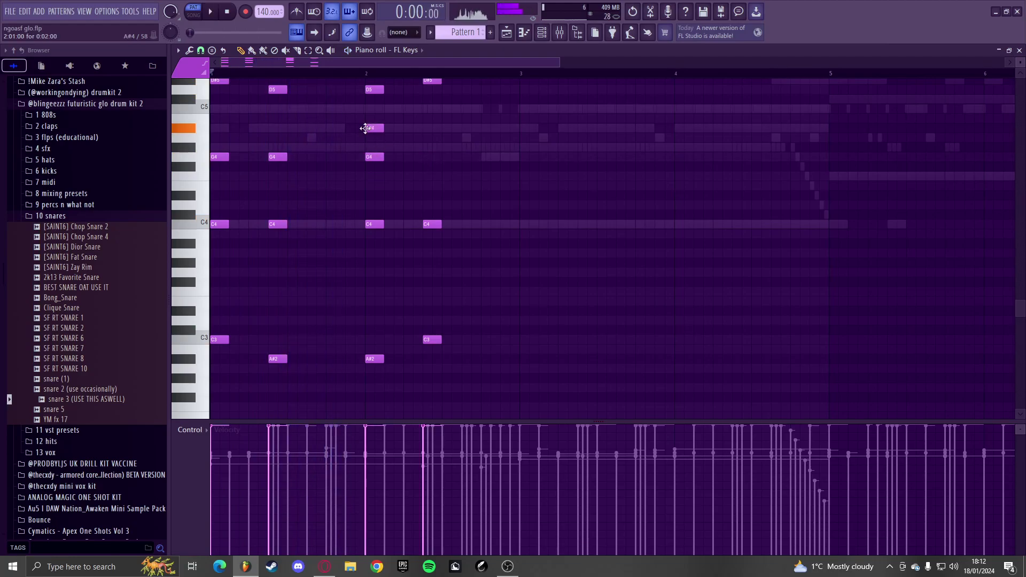
right_click(369, 156)
key("space")
left_click(425, 157)
right_click(281, 156)
key("space")
key("space")
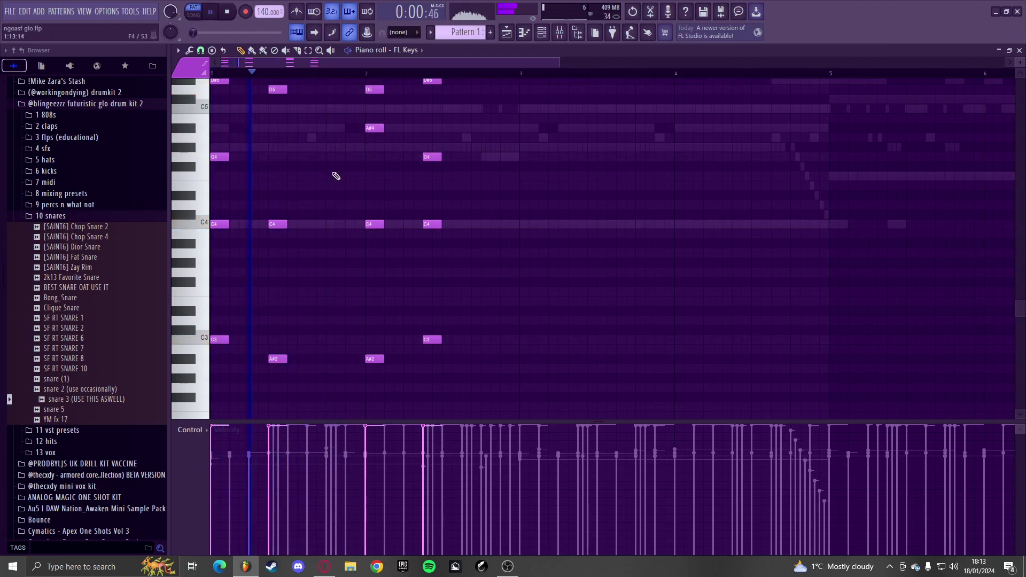
- Add stacked A#2, A#3 and A#4 notes at step 13 of bar 2
scroll(508, 203, "up", 3)
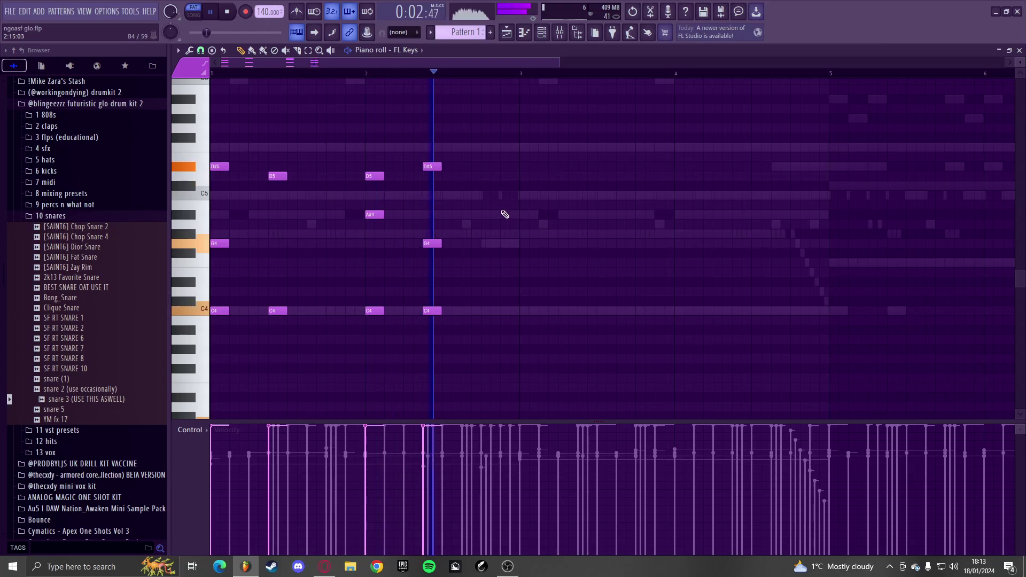
scroll(497, 209, "down", 5)
key("space")
scroll(438, 206, "down", 3)
scroll(401, 211, "up", 5)
scroll(374, 224, "down", 5)
scroll(353, 254, "up", 3)
left_click(372, 309)
scroll(373, 192, "up", 5)
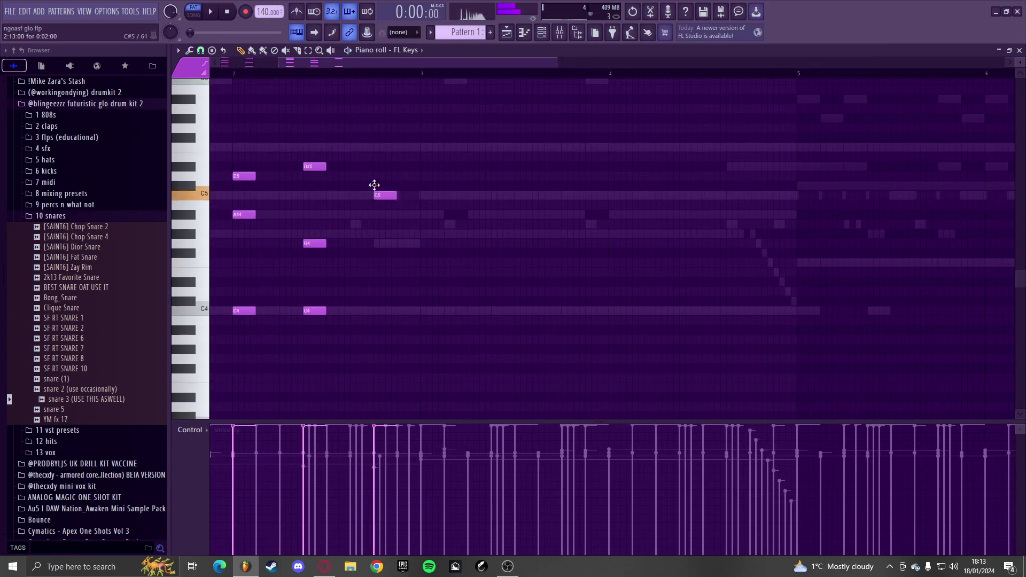
scroll(385, 225, "down", 3)
left_click(372, 233)
- Lengthen the three stacked A# notes to four steps so they fill the rest of bar 2
left_click_drag(439, 371, 359, 80)
key("space")
scroll(444, 126, "down", 3)
scroll(438, 174, "up", 3)
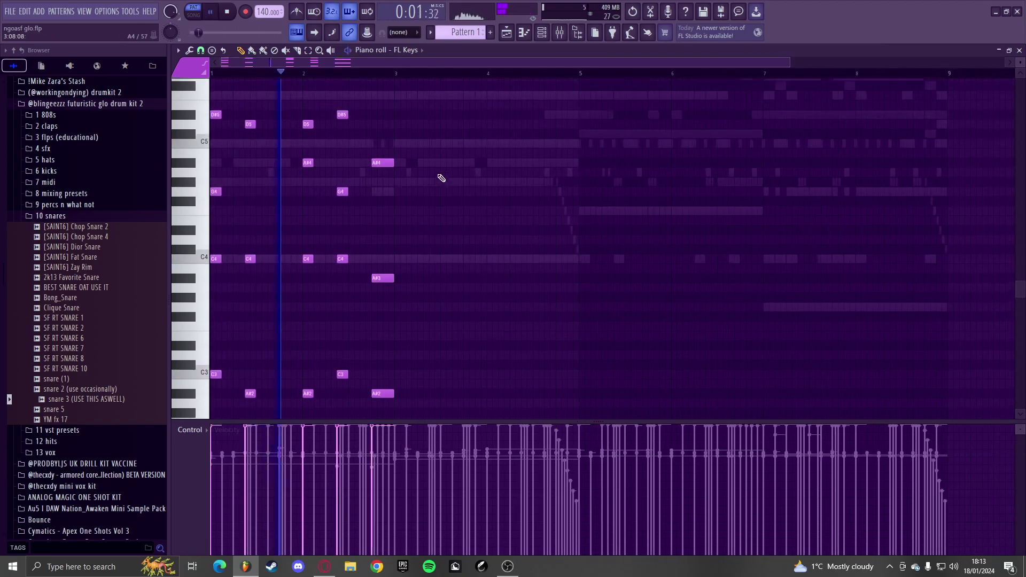
- Duplicate the two-bar chord part into bars 3 and 4, and replace the D5 at the start of bar 4 with a two-step G5
key("ctrl+b")
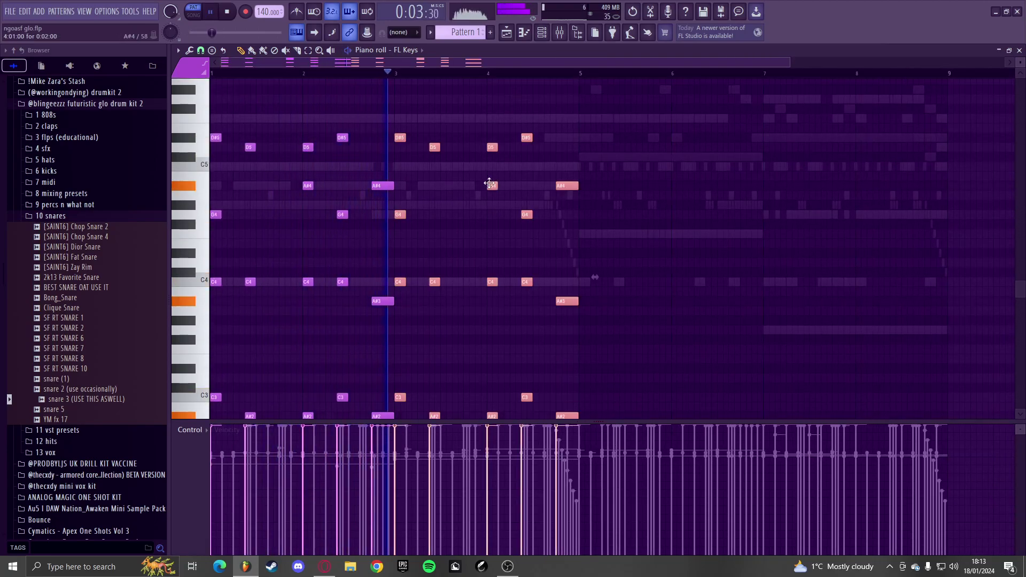
key("space")
left_click(485, 128)
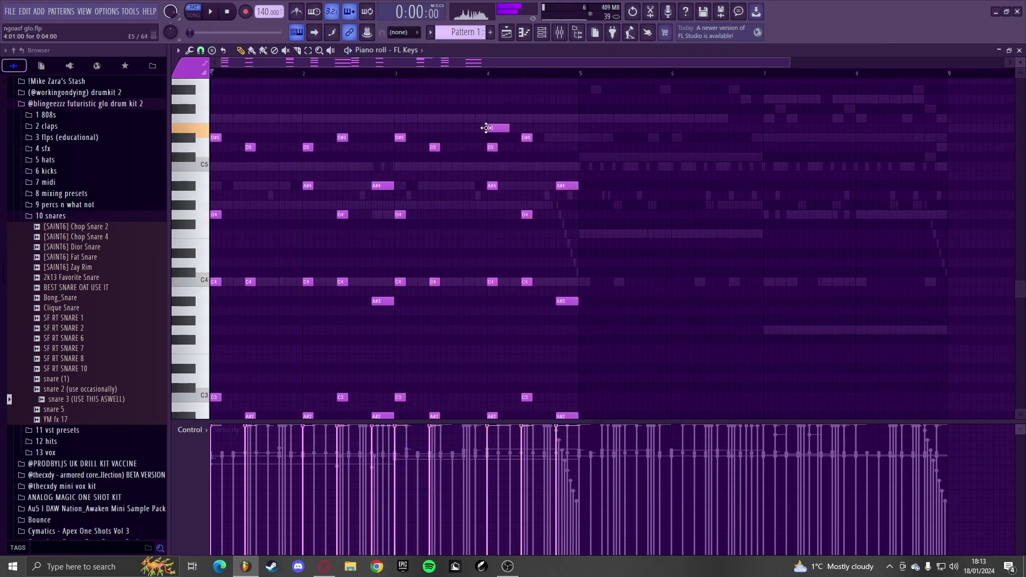
left_click_drag(504, 108, 508, 102)
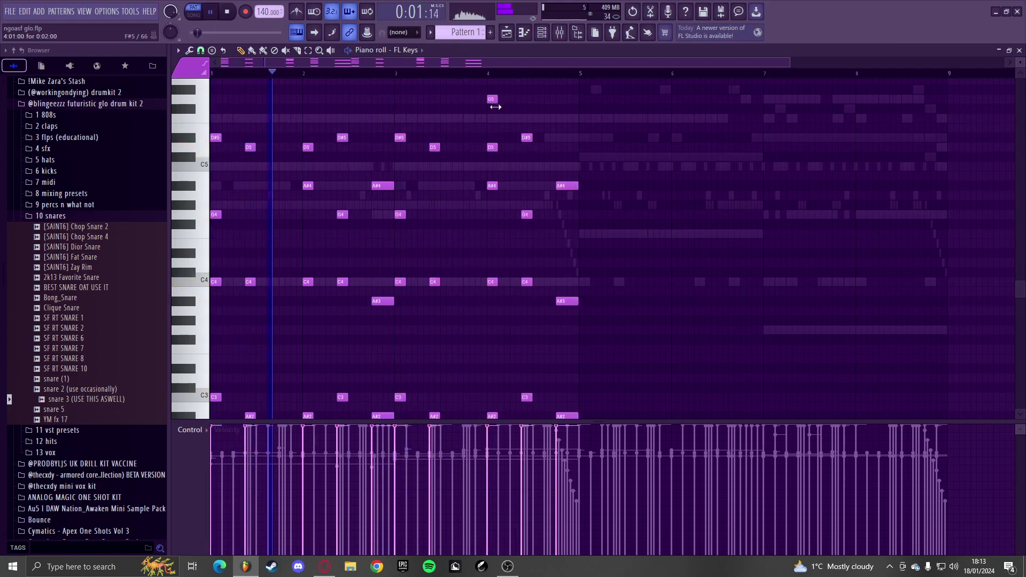
right_click(492, 148)
- Duplicate the four-bar FL Keys part into bars 5 to 8 and deselect the copied notes
scroll(501, 155, "down", 1)
scroll(534, 160, "down", 1)
key("ctrl+b")
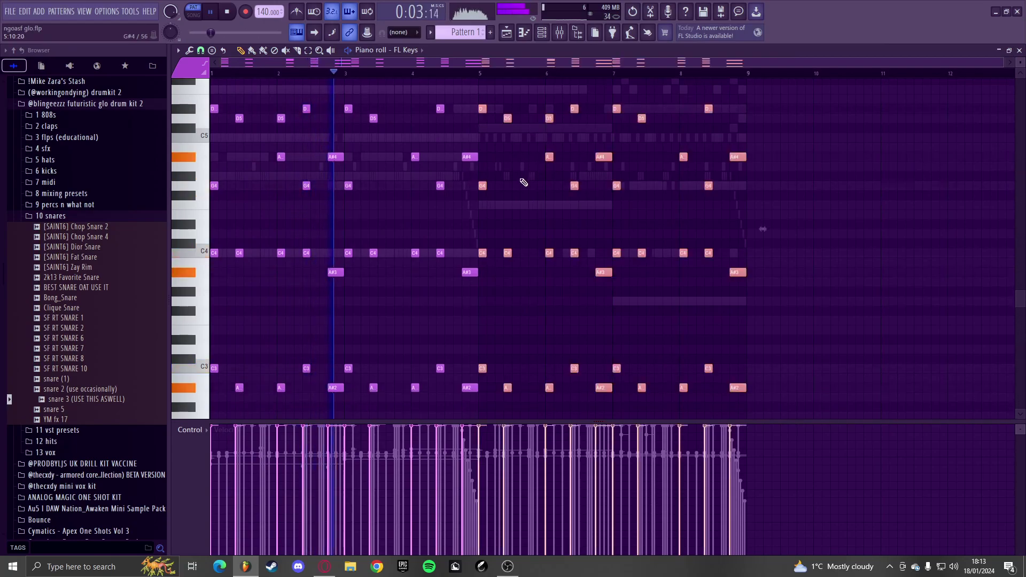
scroll(524, 181, "up", 2)
scroll(521, 183, "up", 1)
left_click(499, 151, "ctrl")
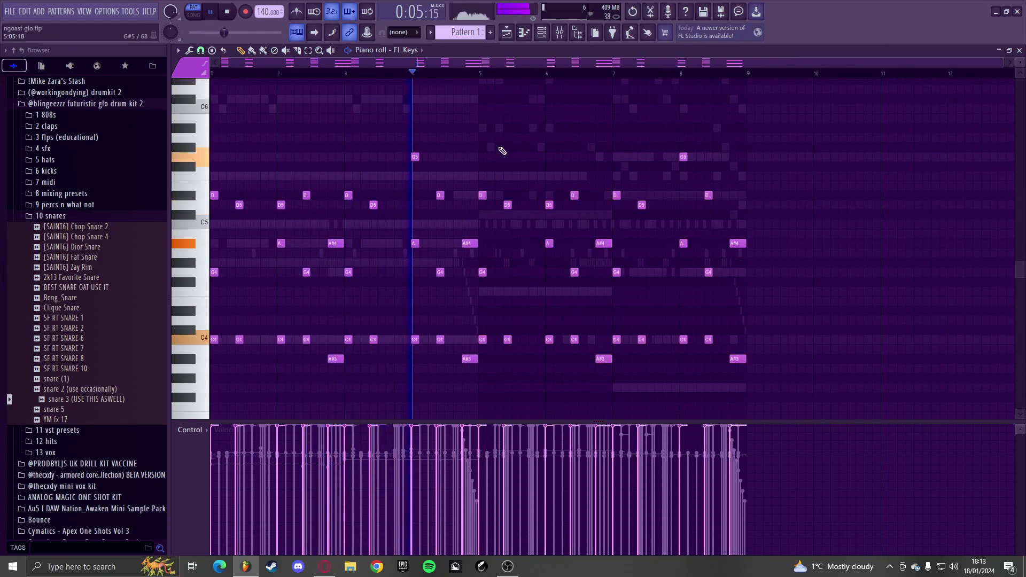
scroll(500, 160, "down", 1)
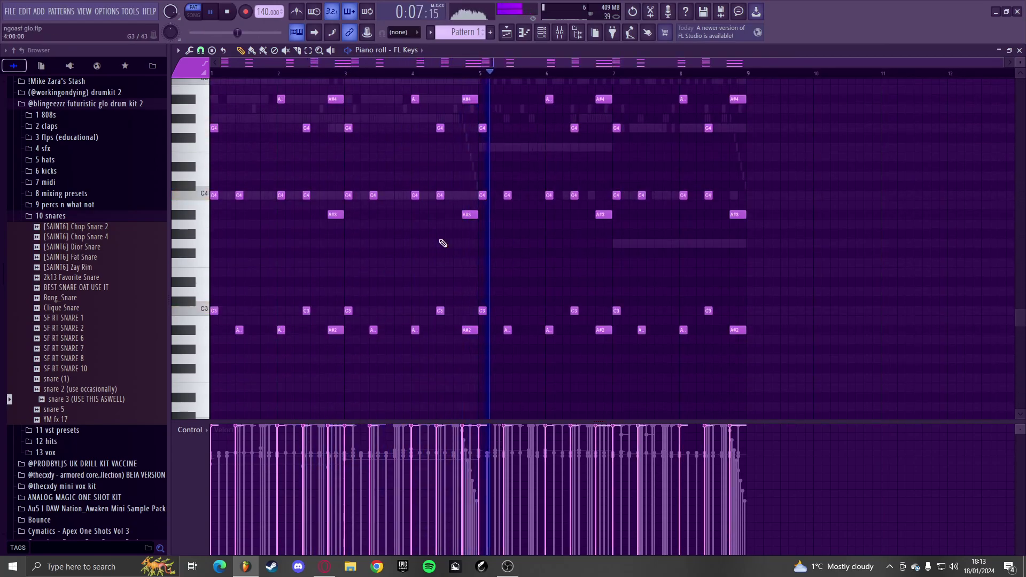
- Bring the other mixer inserts back in and lower Insert 12's volume to about -4.7 dB
scroll(504, 222, "down", 2)
left_click(559, 32)
key("space")
key("space")
key("F7")
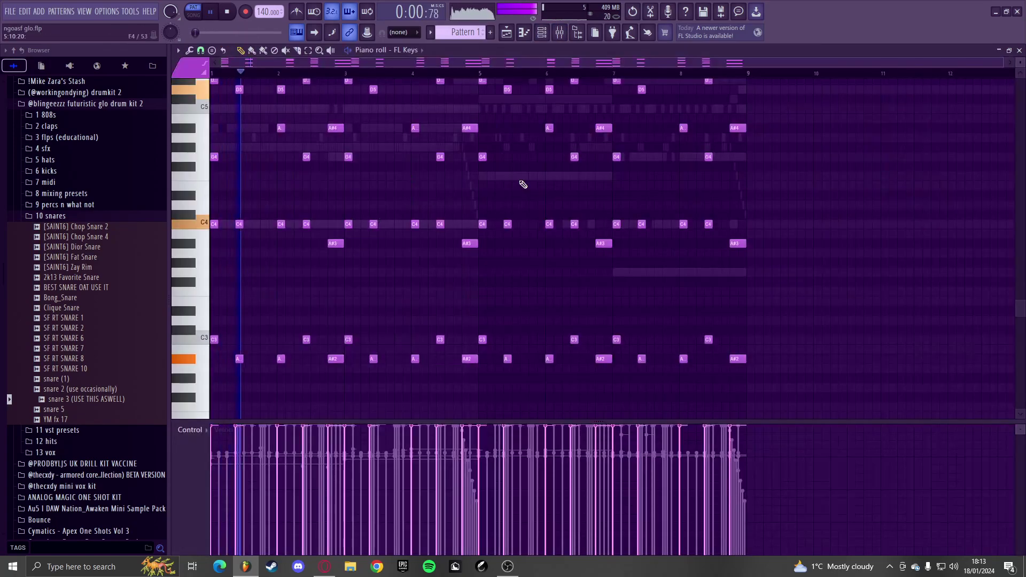
key("F9")
left_click_drag(531, 319, 530, 335)
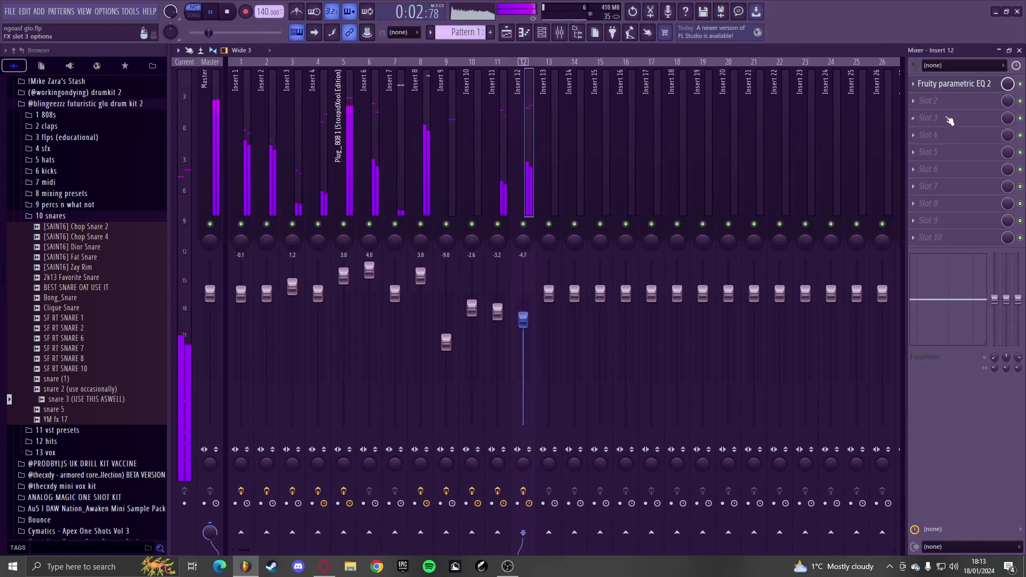
- Load Fruity Reeverb 2 and Fruity Stereo Enhancer after the EQ on Insert 12
left_click(928, 101)
left_click(676, 151)
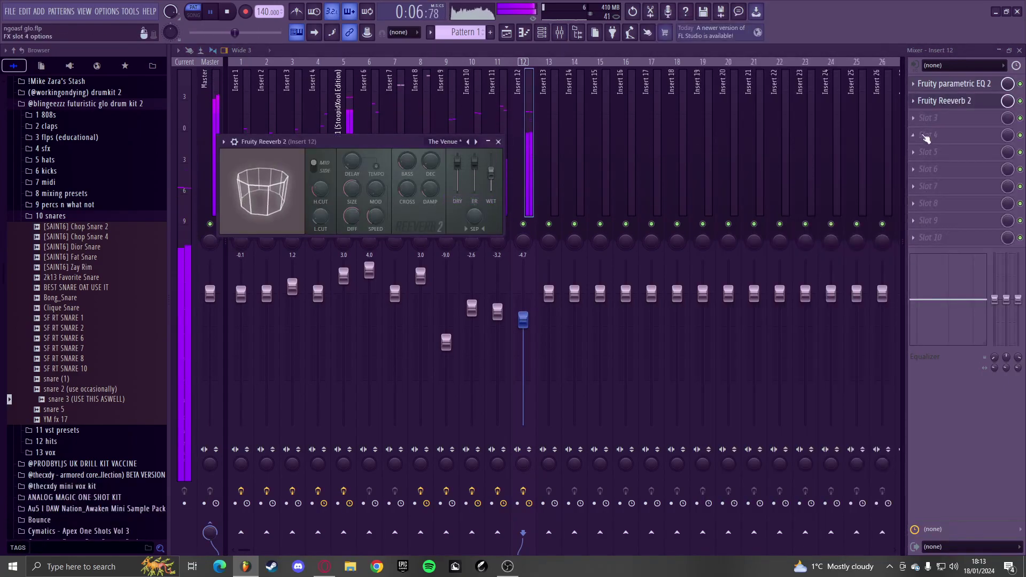
left_click(922, 137)
left_click(777, 70)
left_click(395, 157)
left_click(410, 189)
- Transpose all FL Keys notes in bars 5 to 8 up five semitones, moving the C notes to F, and play them back
key("F7")
key("space")
scroll(536, 301, "down", 4)
scroll(530, 305, "up", 3)
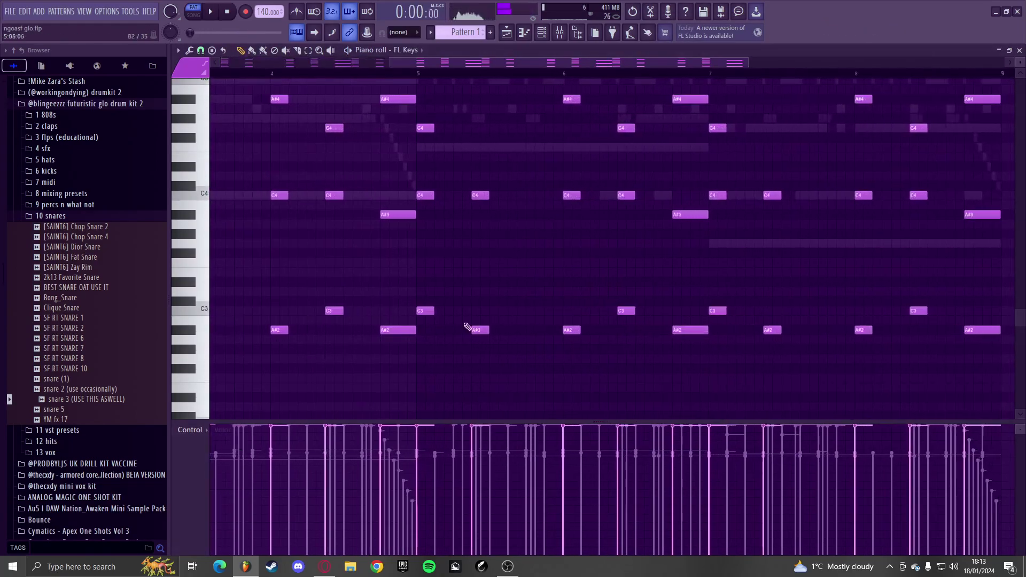
scroll(529, 334, "down", 3)
scroll(779, 363, "up", 2)
left_click_drag(816, 359, 327, 80)
scroll(320, 214, "down", 5)
scroll(311, 285, "up", 2)
key("ctrl+z")
key("ctrl+z")
key("ctrl+z")
key("ctrl+z")
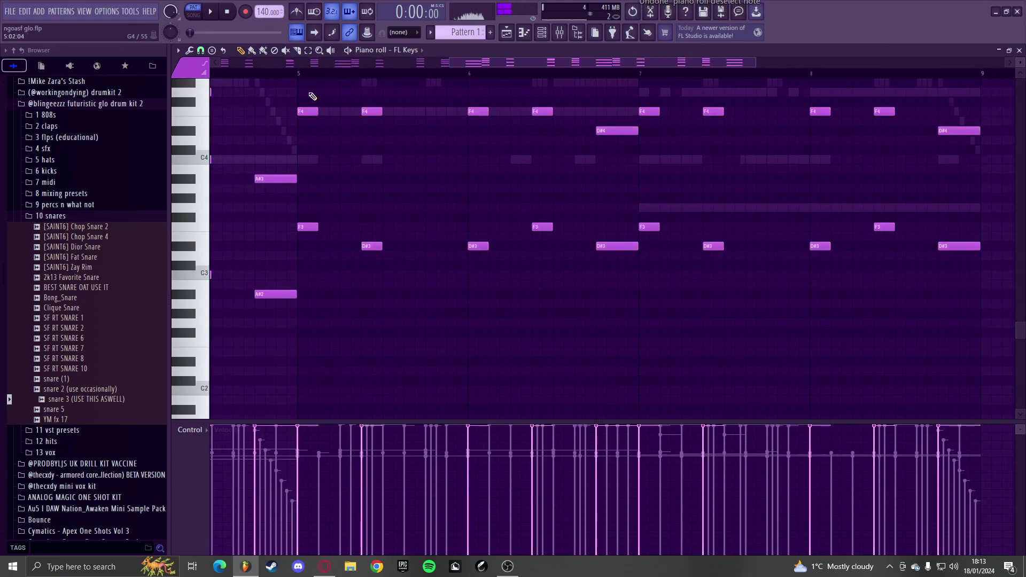
key("space")
scroll(320, 160, "up", 4)
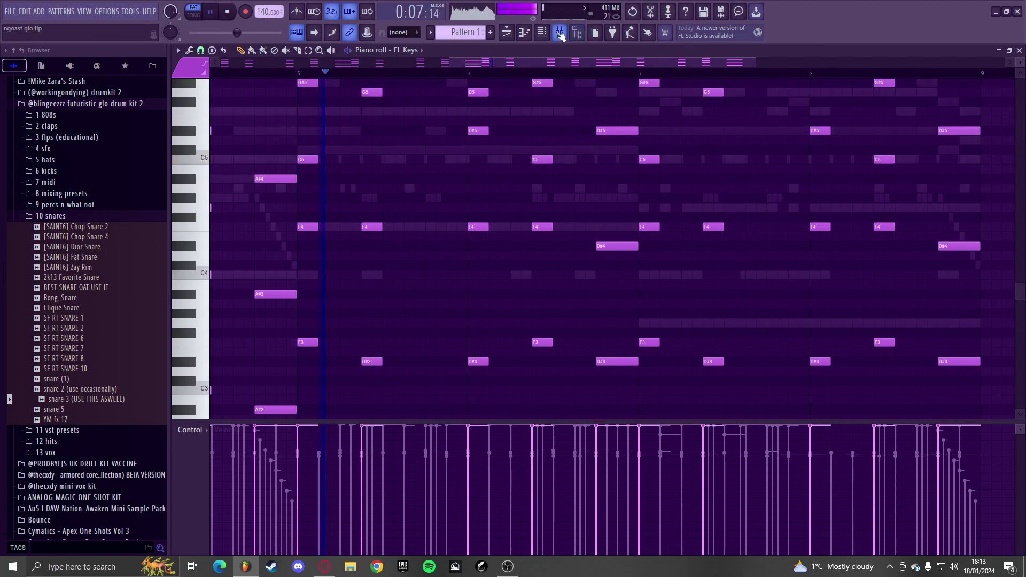
- Solo Insert 12 in the mixer and switch Inserts 1 to 5 back on alongside it
left_click(560, 35)
key("space")
left_click(318, 225)
left_click(344, 225)
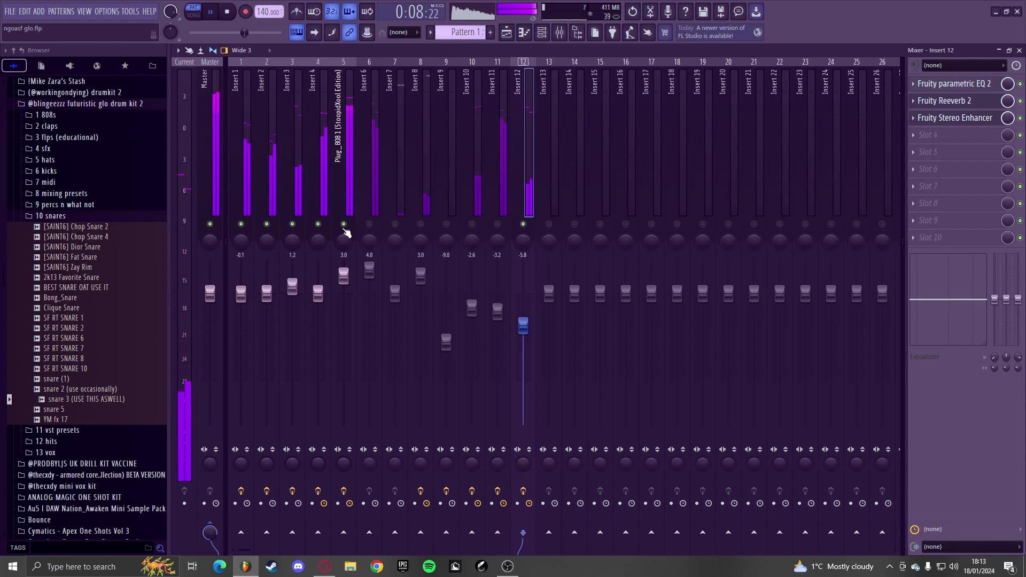
- Transpose the FL Keys notes in bars 7 and 8 up two semitones and play them back
key("F7")
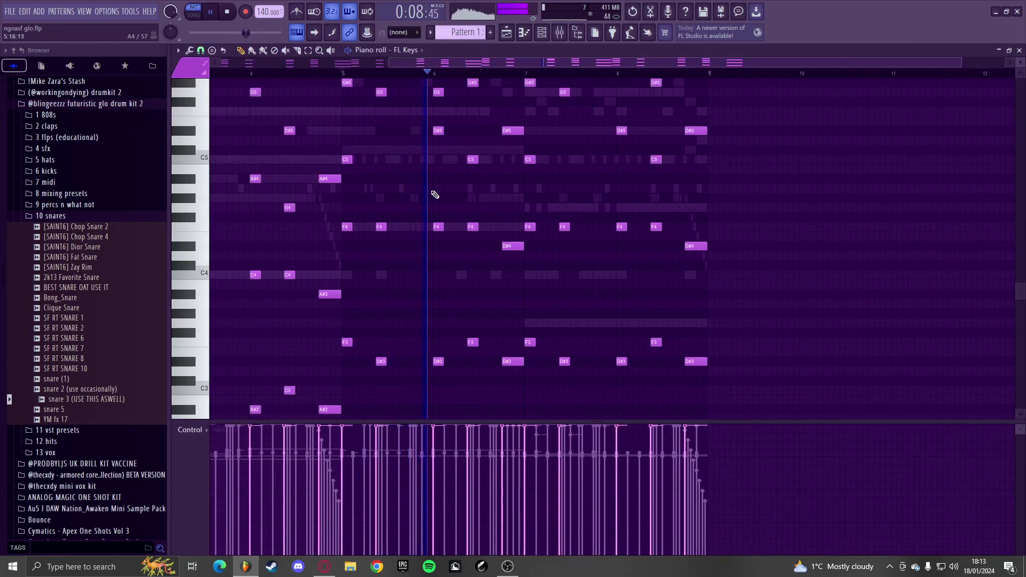
scroll(556, 220, "up", 4)
scroll(743, 224, "down", 2)
scroll(743, 224, "up", 3)
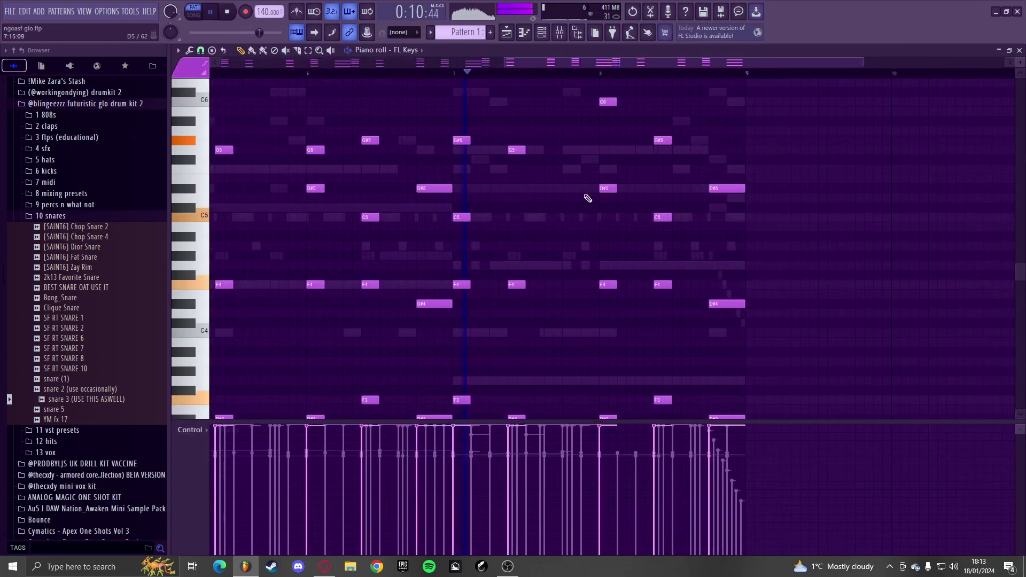
scroll(615, 216, "down", 3)
left_click_drag(830, 354, 465, 8)
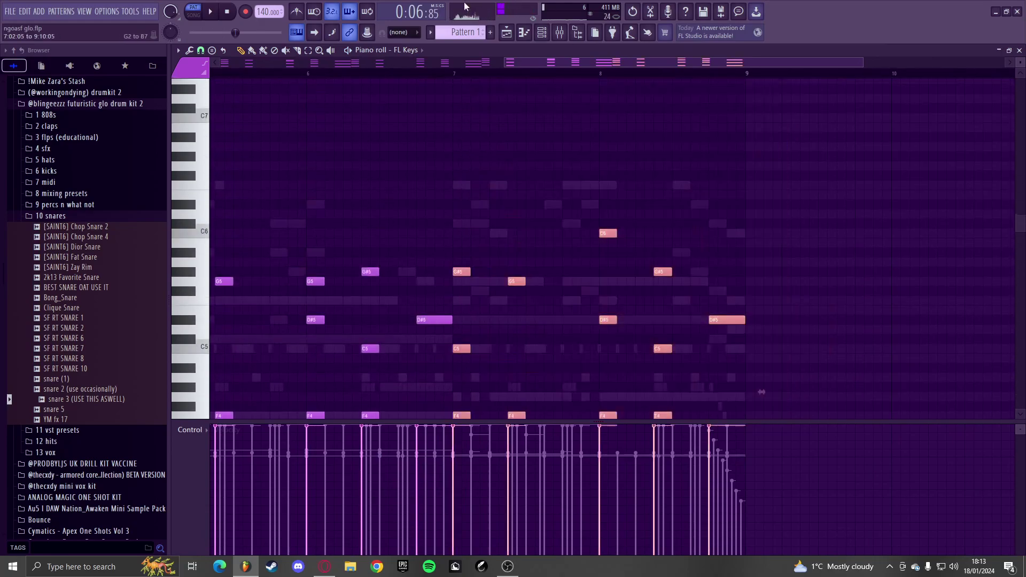
key("shift+Up")
key("shift+Up")
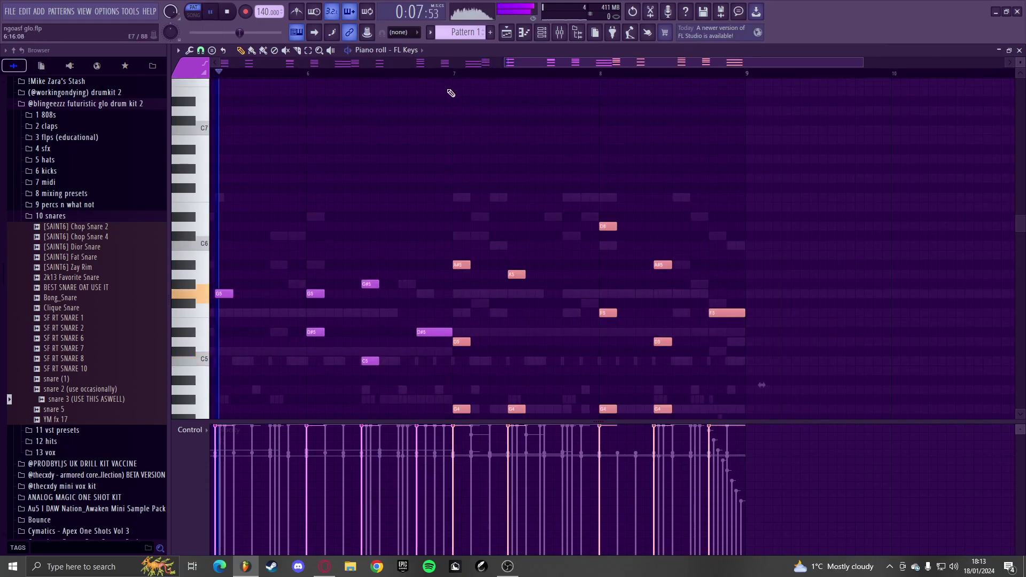
scroll(501, 154, "down", 3)
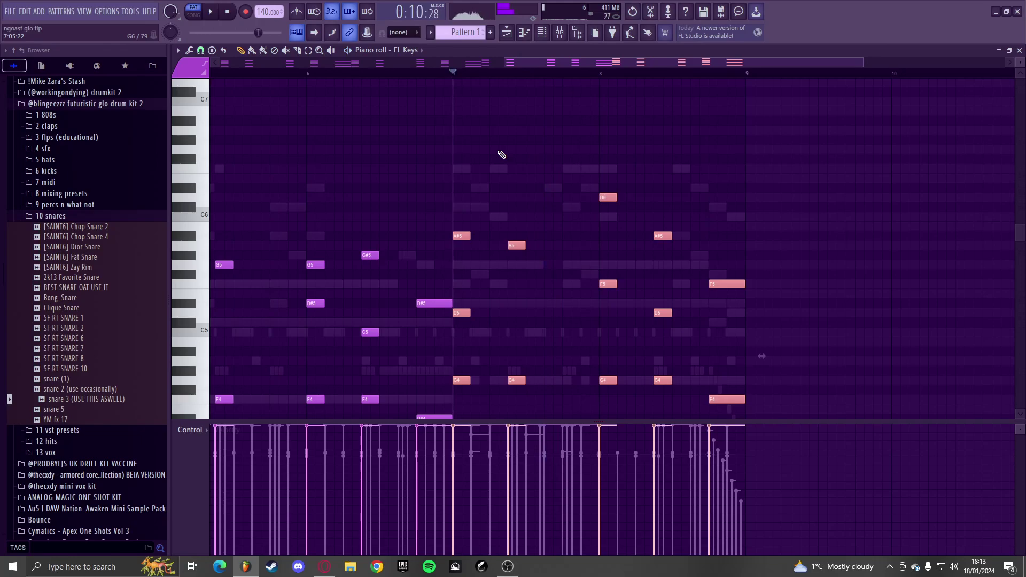
- Stop playback, deselect the notes and lower the top note of bar 7's first chord to G5
key("space")
left_click(501, 159, "ctrl")
scroll(500, 167, "down", 6)
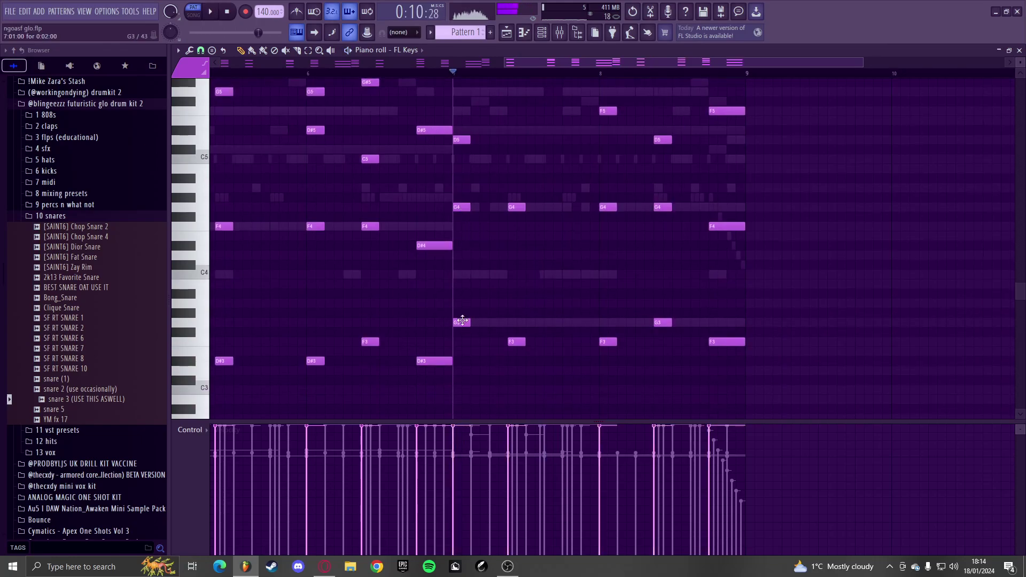
scroll(465, 278, "up", 5)
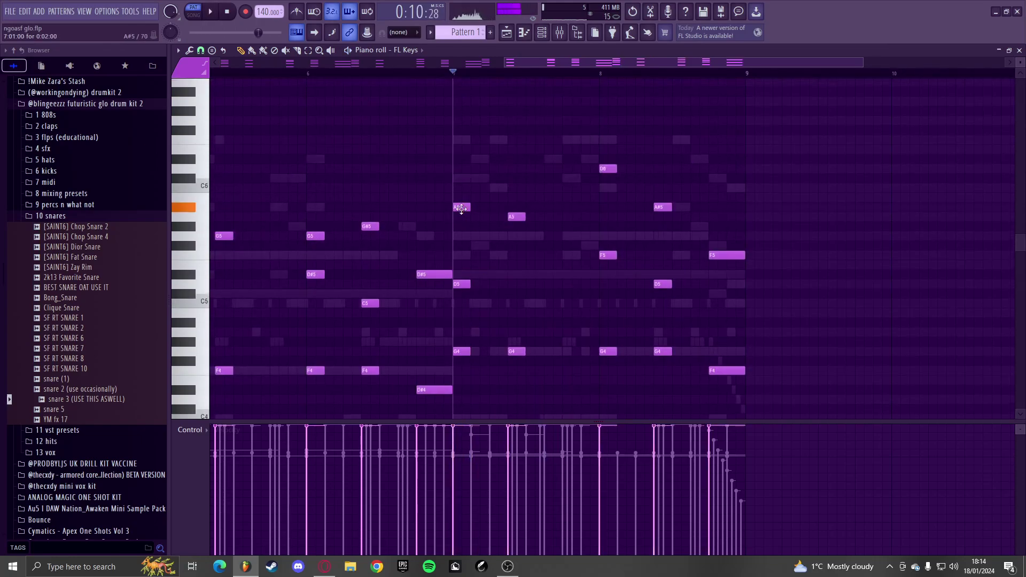
scroll(487, 214, "down", 2)
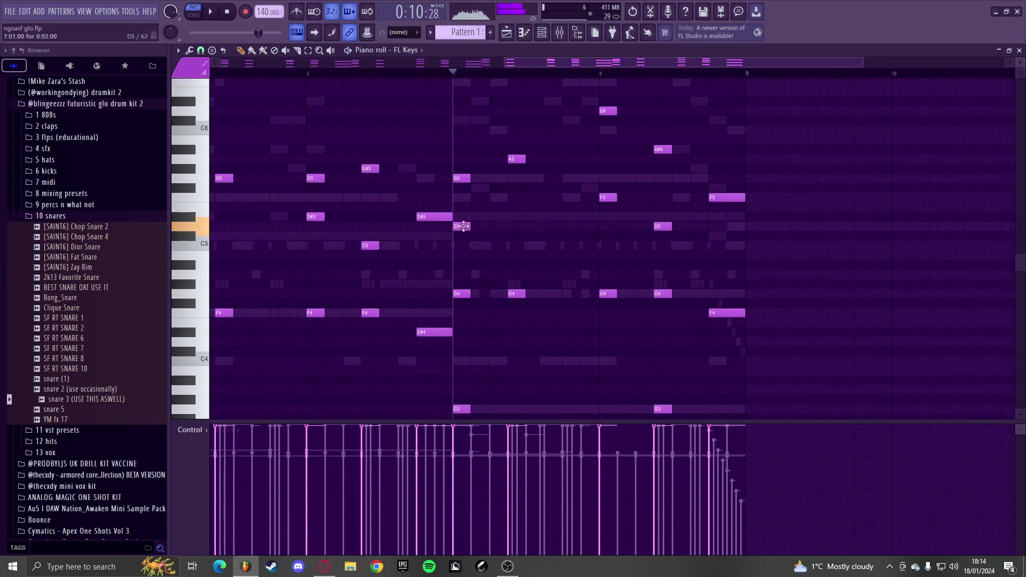
scroll(464, 241, "down", 3)
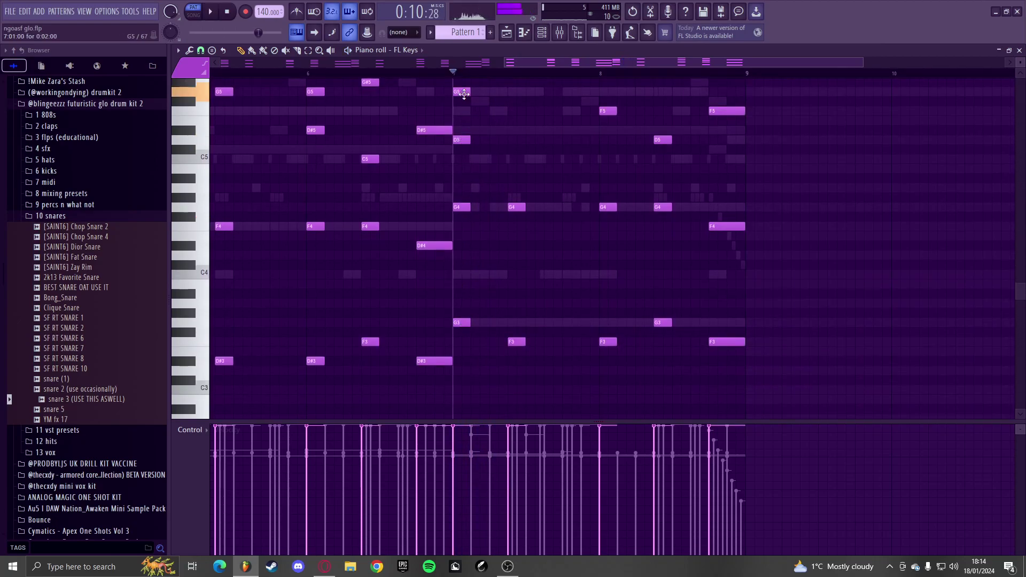
- Rework bar 7's second chord to G3, G4, D5 and G5, and add G3, D5 and G5 to bar 8's first chord
key("space")
scroll(559, 189, "up", 3)
scroll(561, 186, "down", 3)
scroll(657, 192, "up", 3)
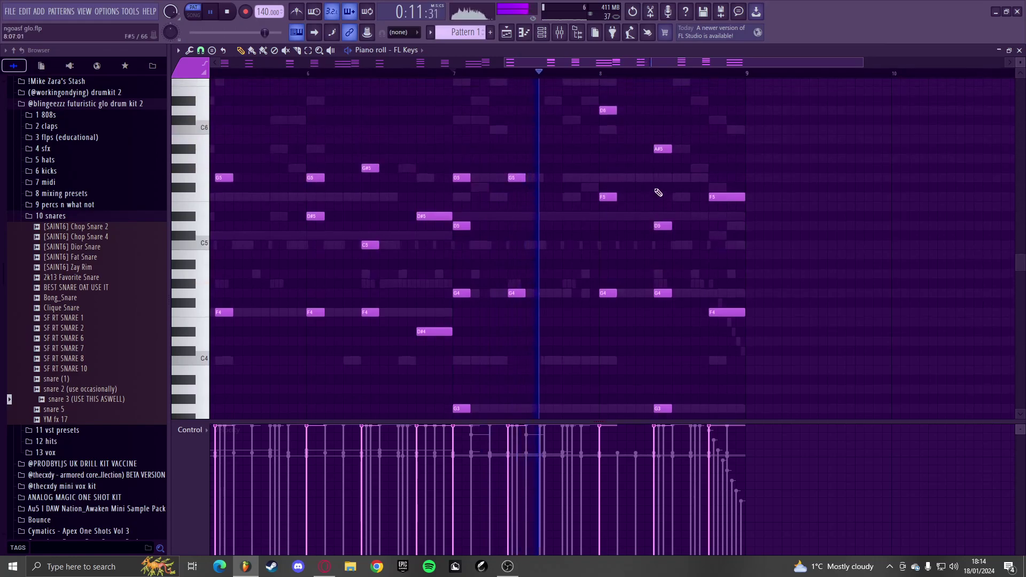
scroll(534, 299, "down", 4)
scroll(599, 267, "up", 3)
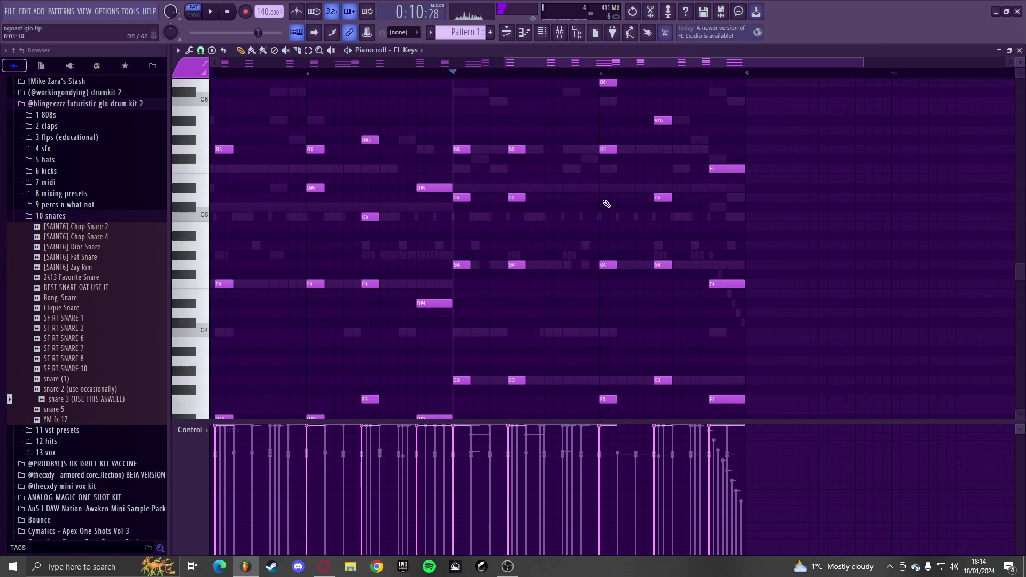
scroll(607, 307, "down", 3)
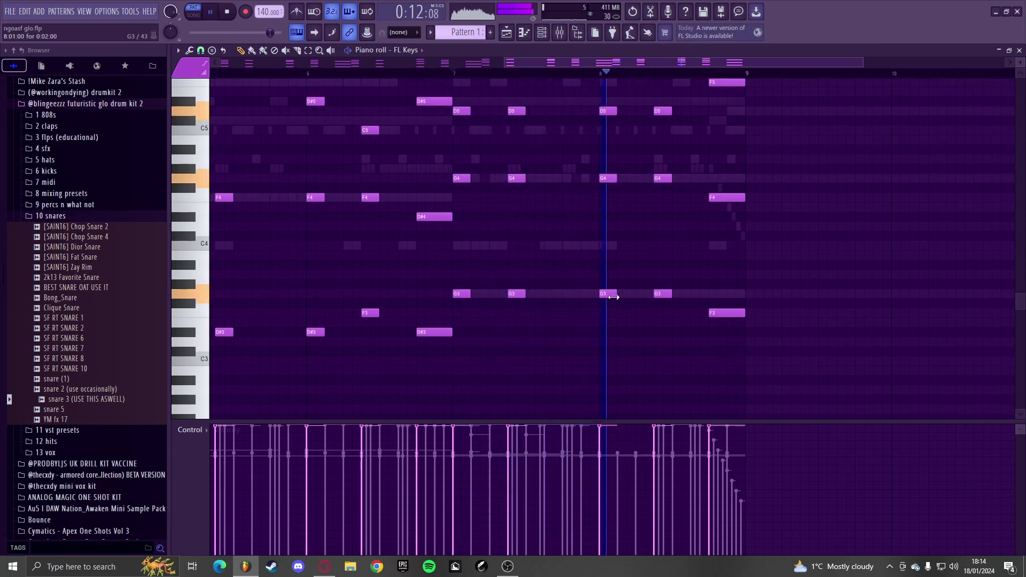
- Try D3 as the bass note of the first two chords in bar 8 and play them back
scroll(608, 313, "down", 2, "ctrl")
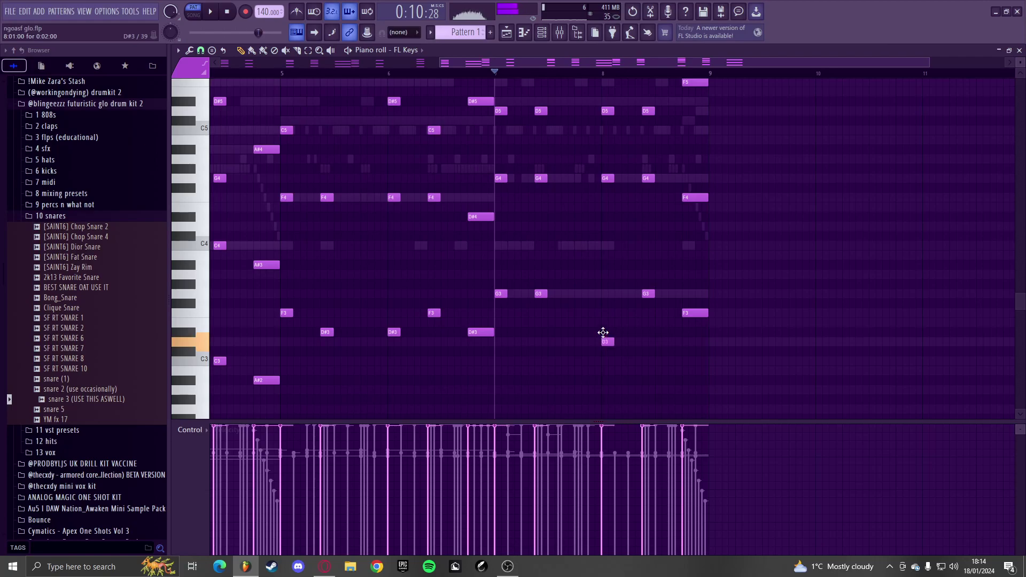
left_click_drag(602, 332, 602, 331)
key("space")
scroll(586, 326, "down", 3, "ctrl")
scroll(732, 341, "up", 4)
scroll(729, 347, "down", 5)
scroll(722, 342, "up", 3, "ctrl")
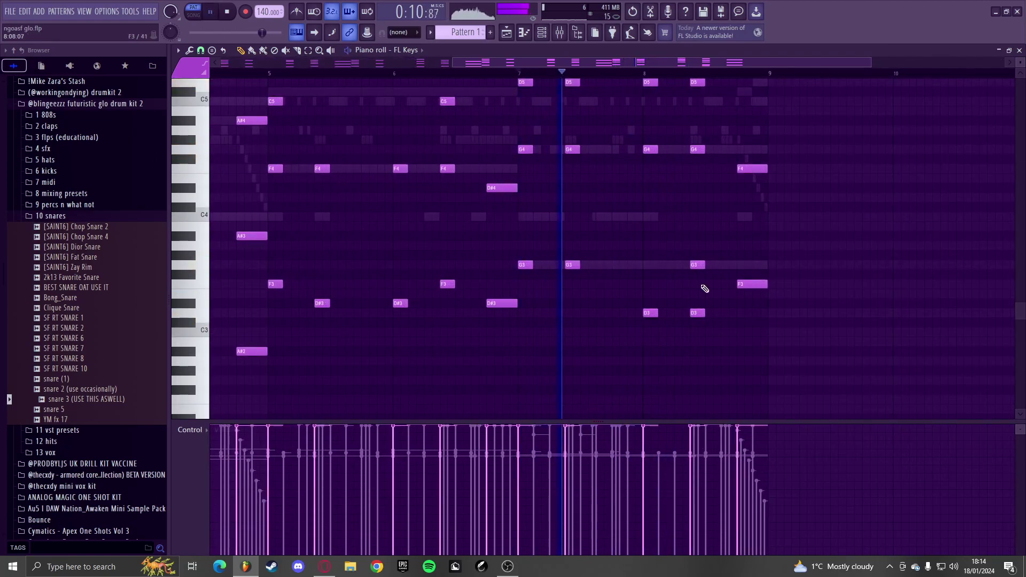
scroll(705, 299, "up", 4)
scroll(713, 229, "up", 1)
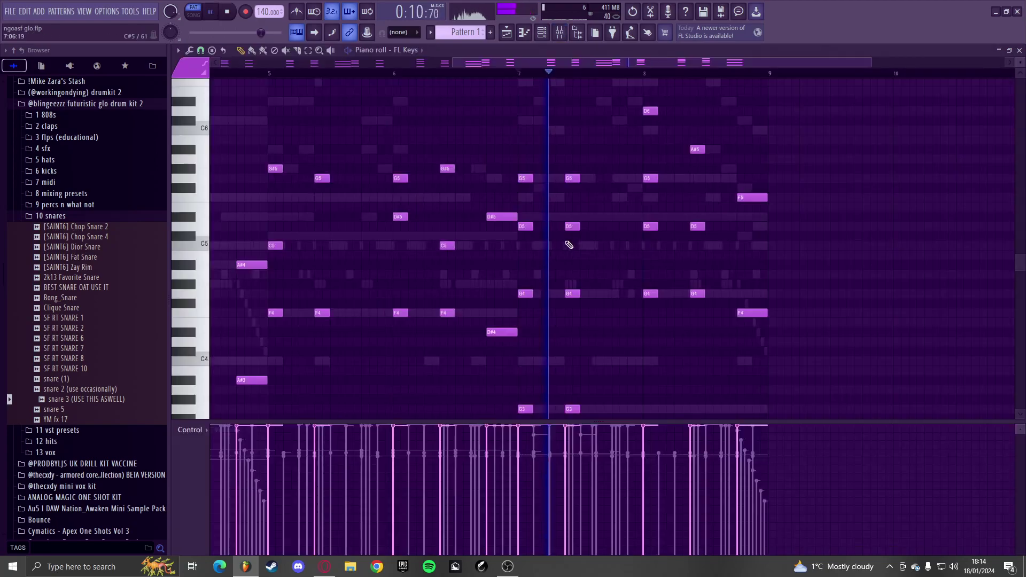
- Set the bass of bar 8's first two chords to G3 and make G5 the top note of both
scroll(588, 240, "down", 4)
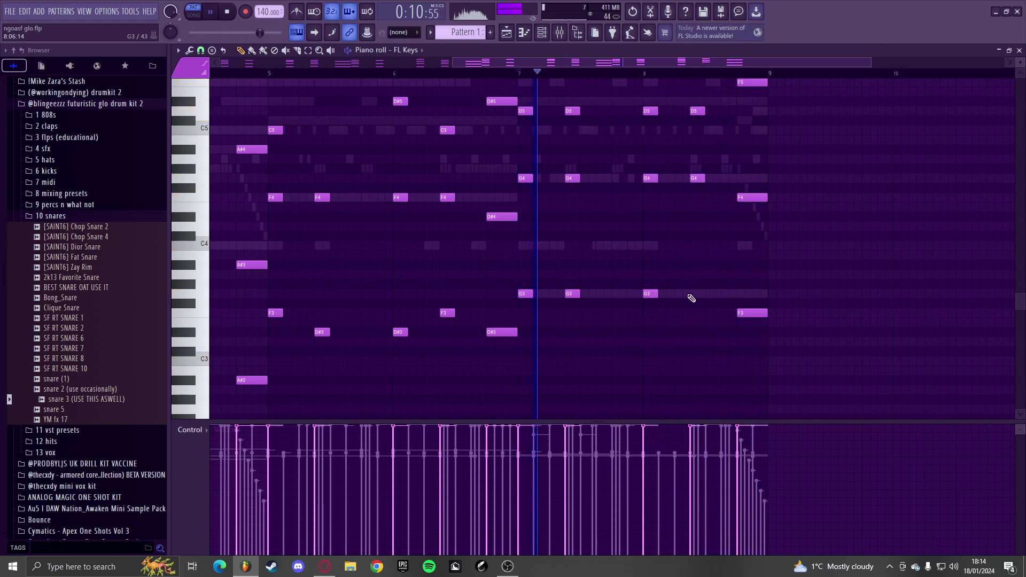
scroll(716, 301, "up", 4)
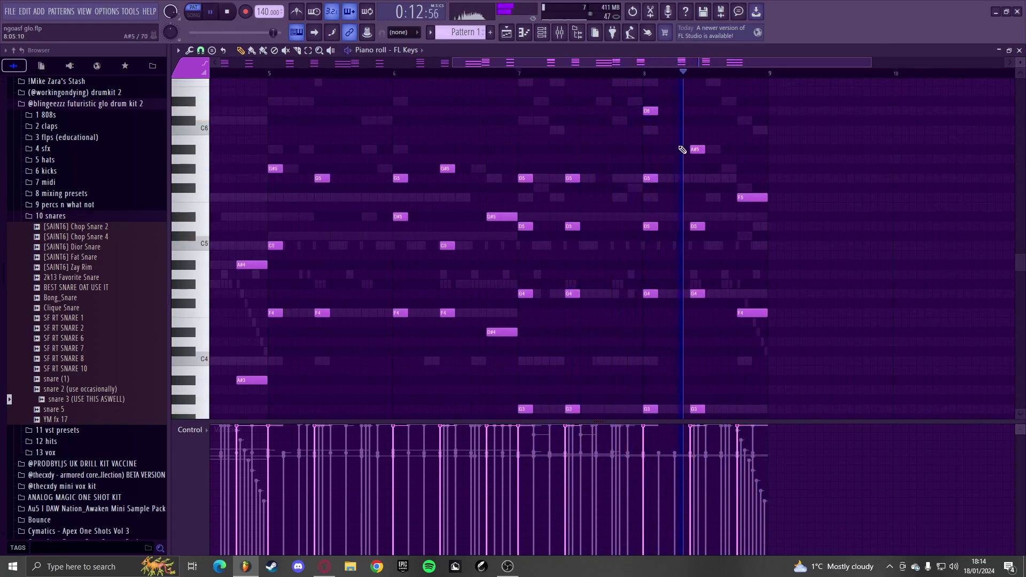
scroll(710, 188, "down", 3)
scroll(756, 181, "down", 2)
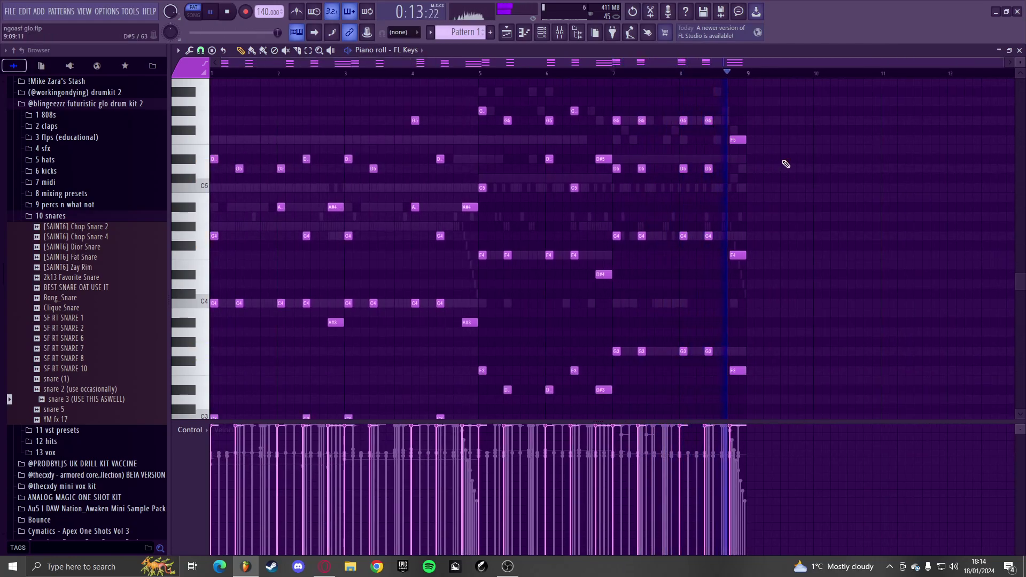
- Replace the F chord ending bar 8 with a copy of bar 4's last chord, placed on A#3, A#4 and A#5
key("space")
right_click(738, 140)
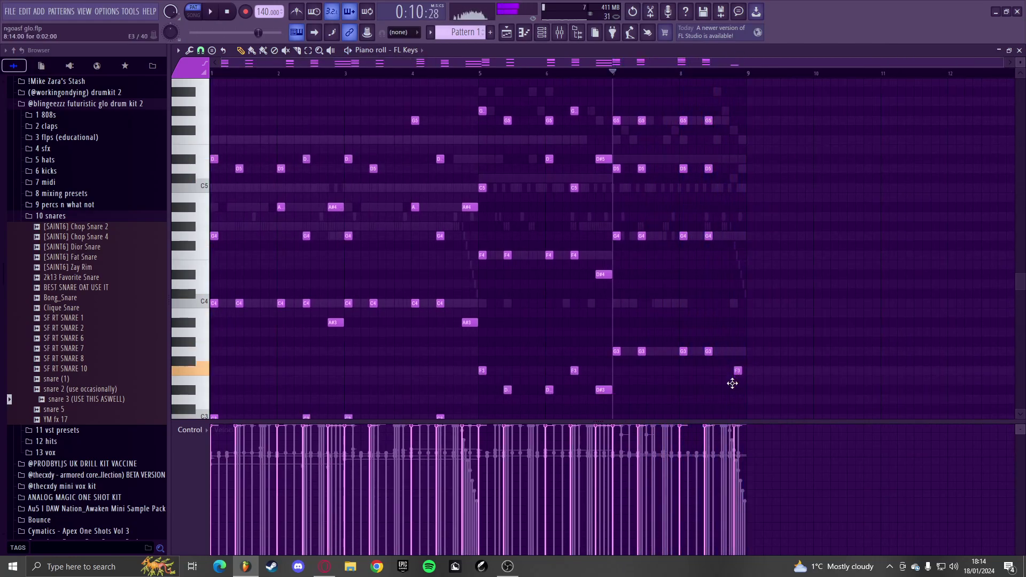
right_click(737, 370)
scroll(744, 286, "down", 5)
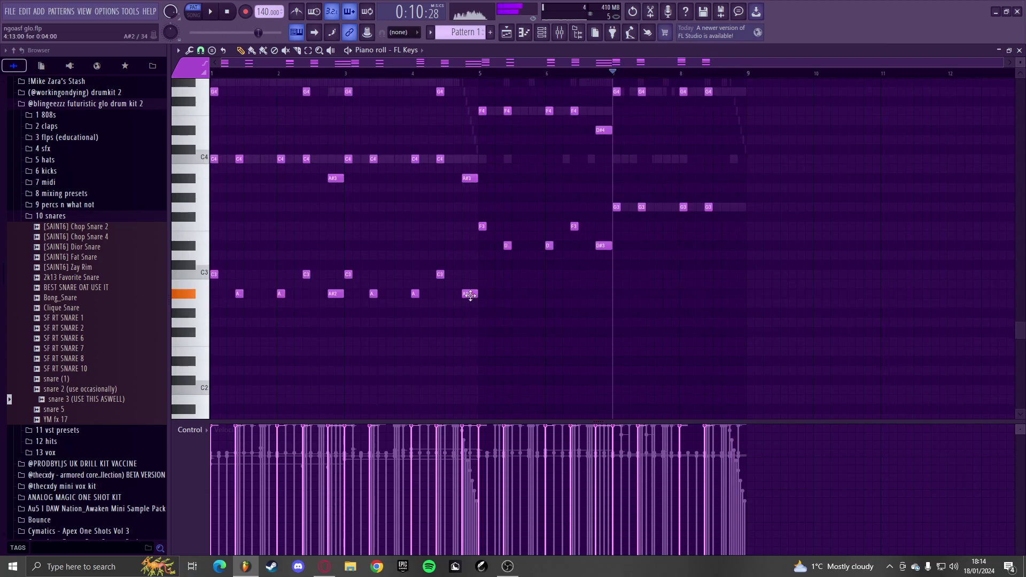
left_click_drag(464, 78, 466, 45)
key("ctrl+c")
key("ctrl+v")
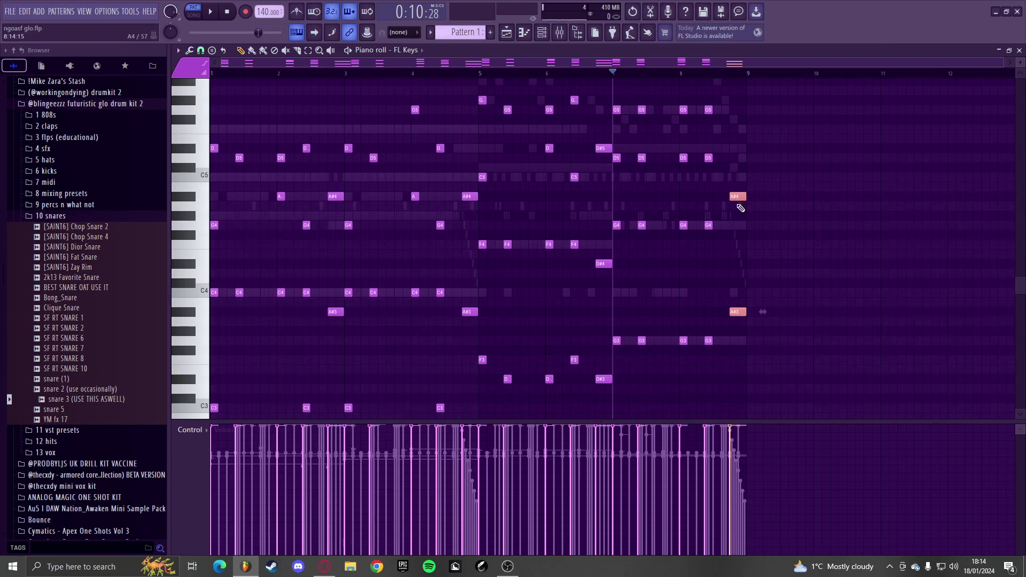
- Play the pattern from the start with all mixer inserts unmuted and lower Insert 12's volume to -8.1 dB
key("space")
scroll(738, 205, "up", 6, "ctrl")
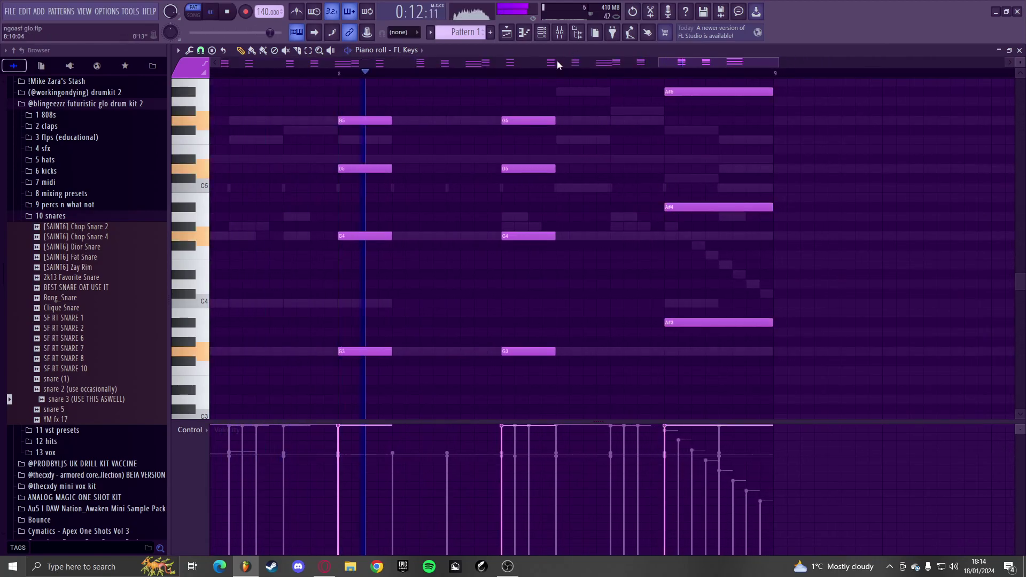
left_click(559, 32)
right_click(523, 224)
key("F9")
scroll(608, 270, "down", 6, "ctrl")
left_click(213, 73)
left_click(560, 32)
left_click_drag(526, 329, 526, 335)
- Pan Inserts 1 and 3 slightly left and Inserts 2 and 4 slightly right, keeping Insert 5 centred
left_click_drag(523, 241, 523, 229)
left_click_drag(241, 242, 268, 241)
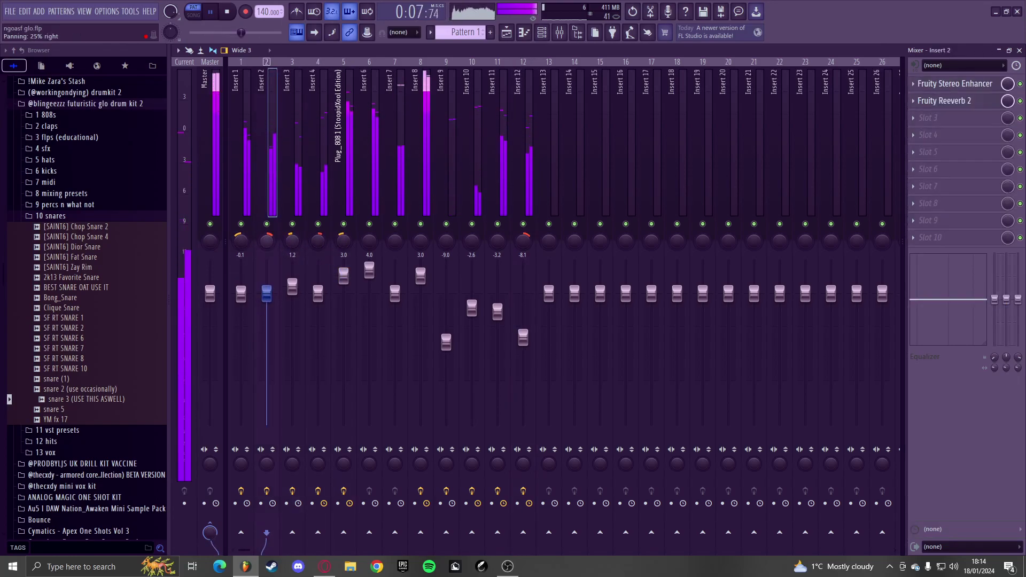
left_click(236, 251)
left_click(318, 240)
right_click(346, 243)
left_click(354, 243)
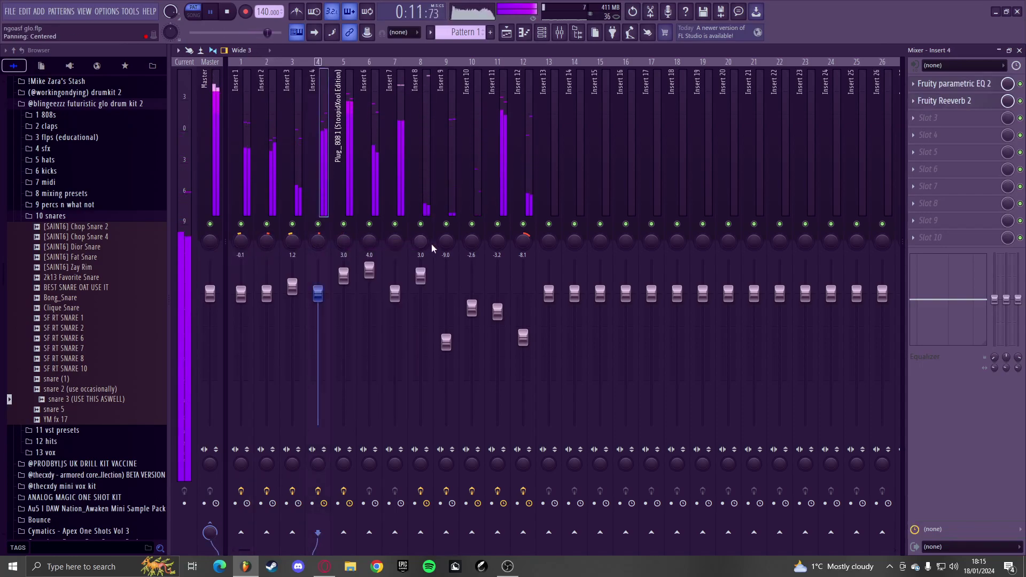
- Pan Insert 11 right, Insert 10 slightly left, Insert 9 about 18% right and Insert 12 about 12% right
left_click(499, 244)
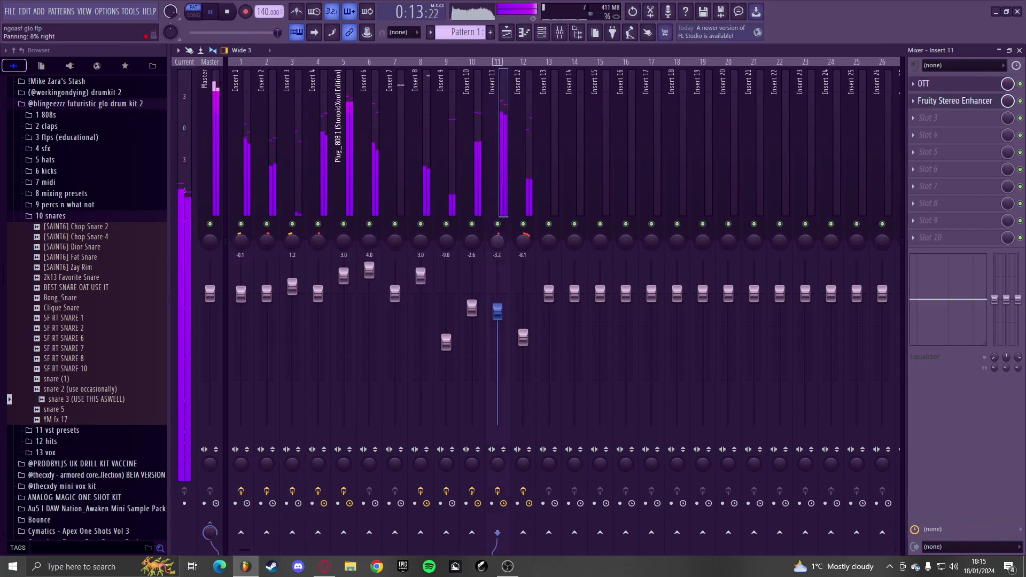
left_click(471, 247)
left_click(446, 243)
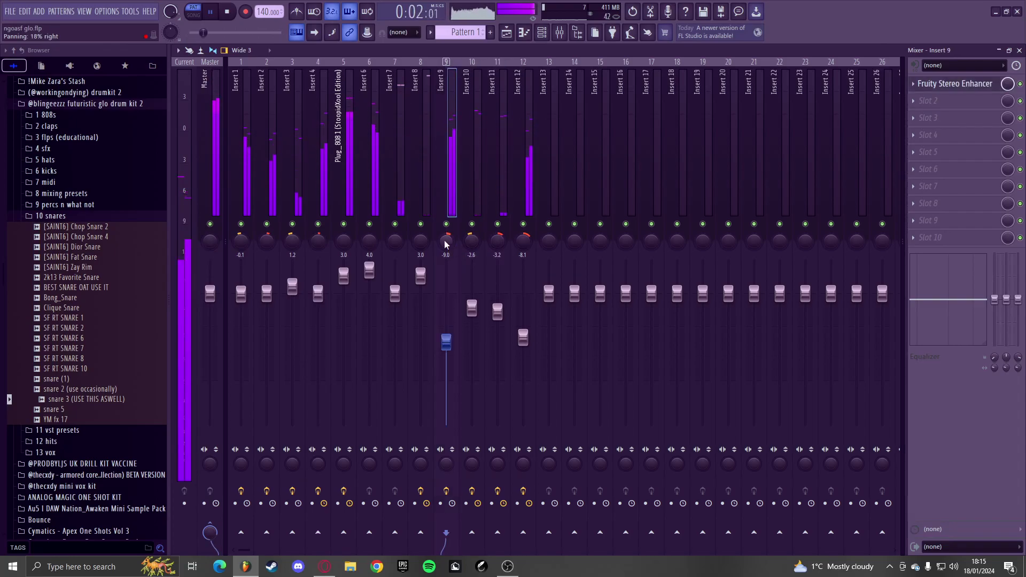
left_click_drag(500, 245, 527, 250)
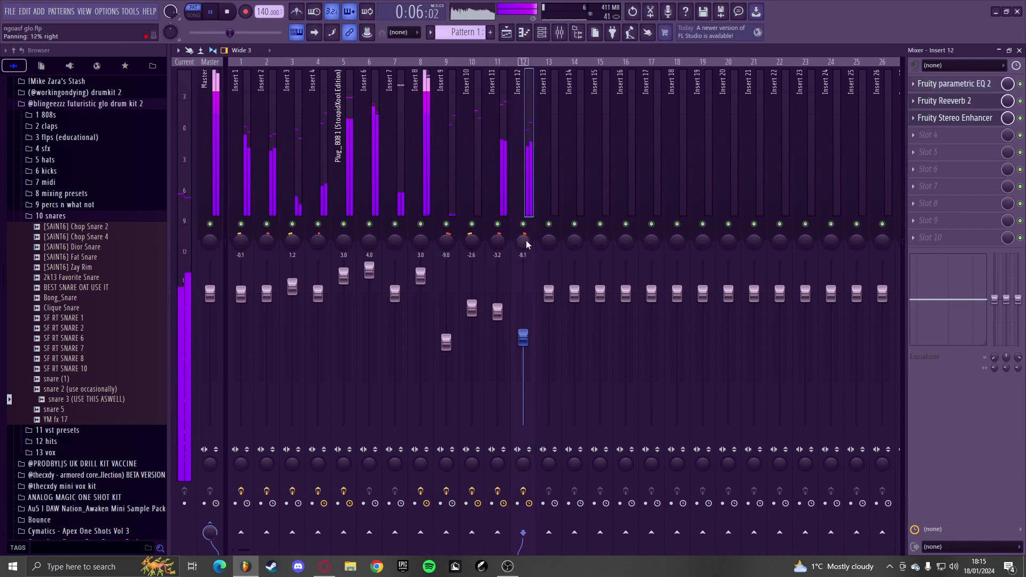
key("F7")
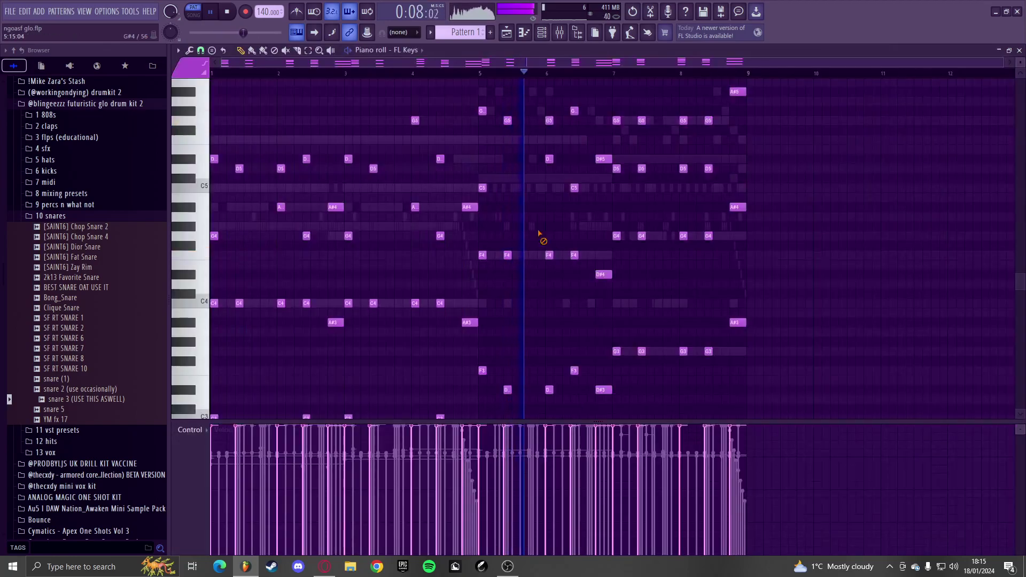
left_click(542, 32)
left_click(330, 443)
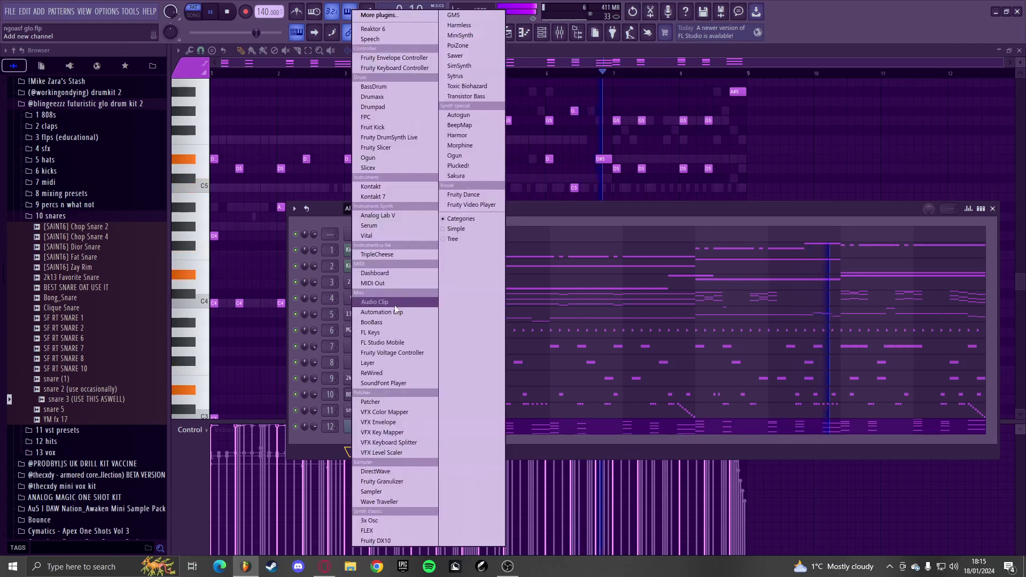
- Set the volumes of Insert 12 to -9.8 dB, Insert 10 to -3.8 dB, Insert 11 to -2.8 dB and Insert 9 to about -3.2 dB
left_click(559, 32)
mouse_move(497, 311)
left_mouse_down()
mouse_move(497, 320)
mouse_move(473, 310)
mouse_move(497, 325)
mouse_move(471, 313)
mouse_move(498, 322)
mouse_move(502, 310)
left_mouse_up()
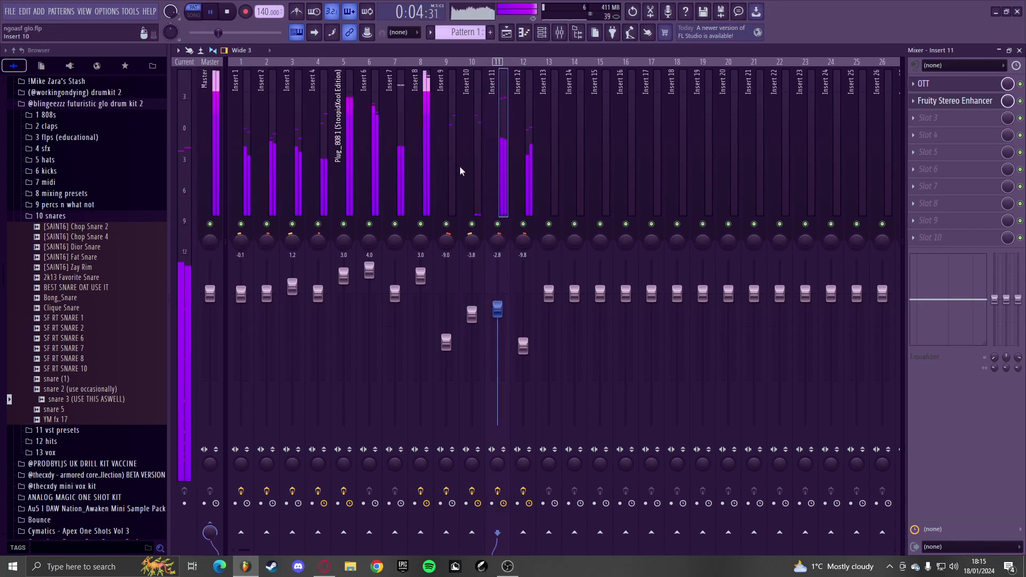
left_click_drag(446, 342, 447, 316)
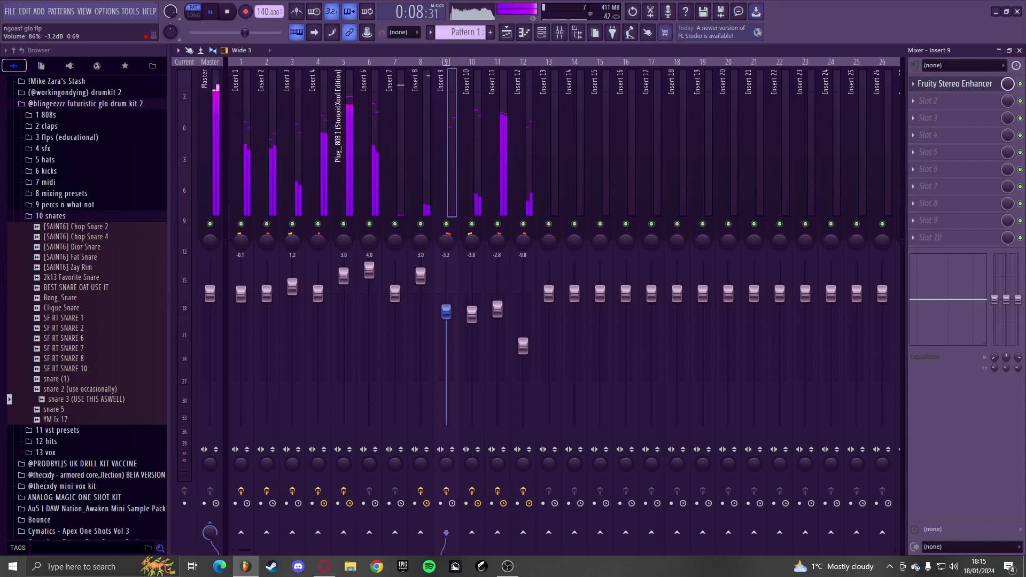
- Add Serum as a new instrument channel, stop playback and save the project
key("F6")
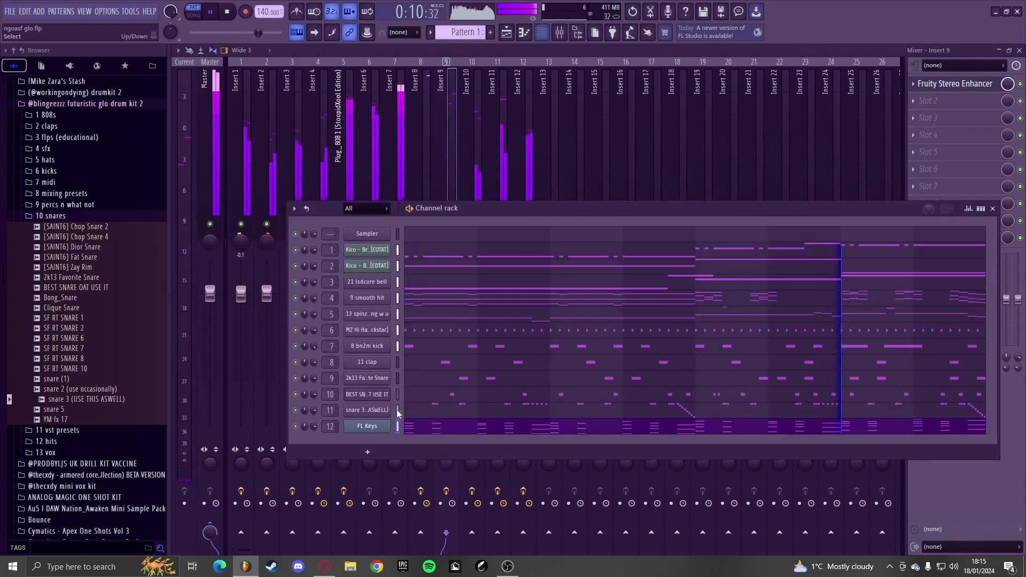
left_click(367, 451)
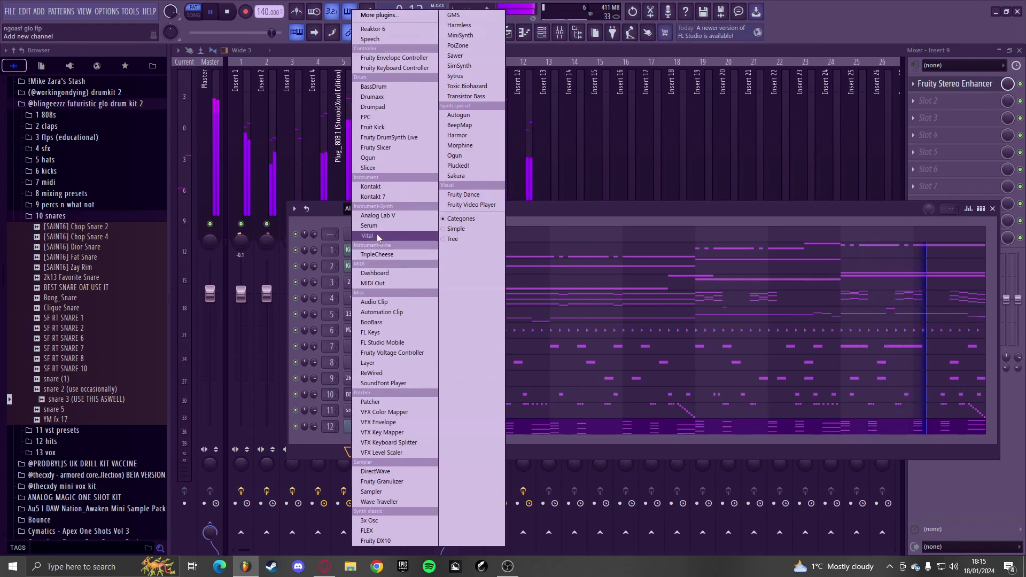
left_click(376, 225)
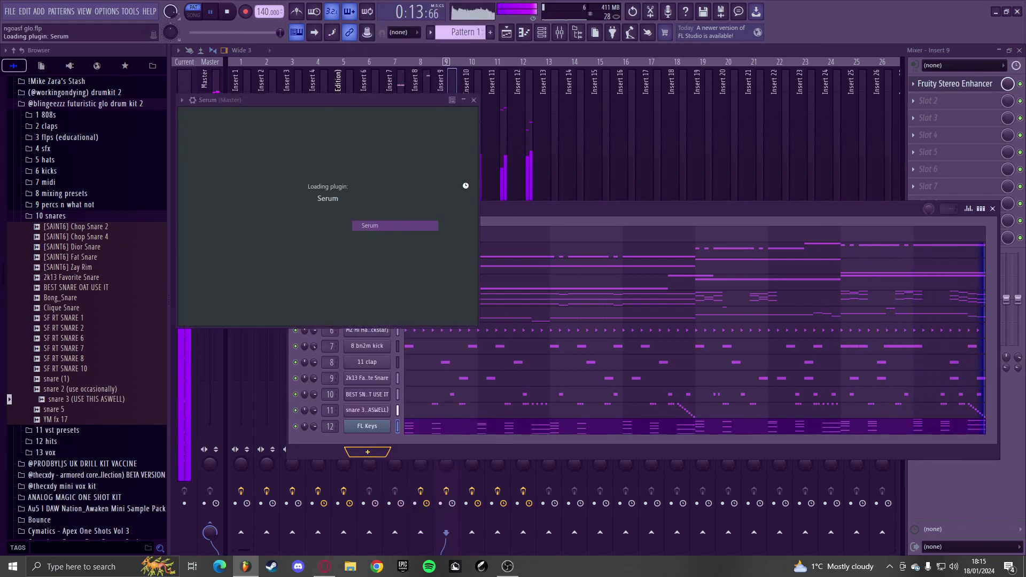
key("space")
key("ctrl+s")
- Browse TheFactualGuy's 10K Preset Kit in Serum's preset packs and load the TFG_PLUCKS - Fast preset
left_click(465, 116)
mouse_move(467, 191)
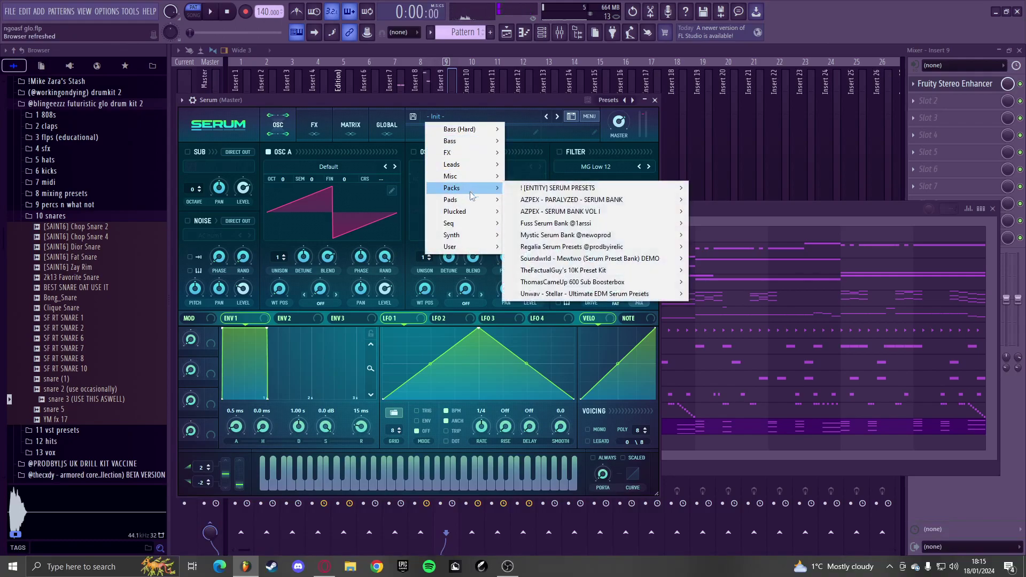
mouse_move(556, 271)
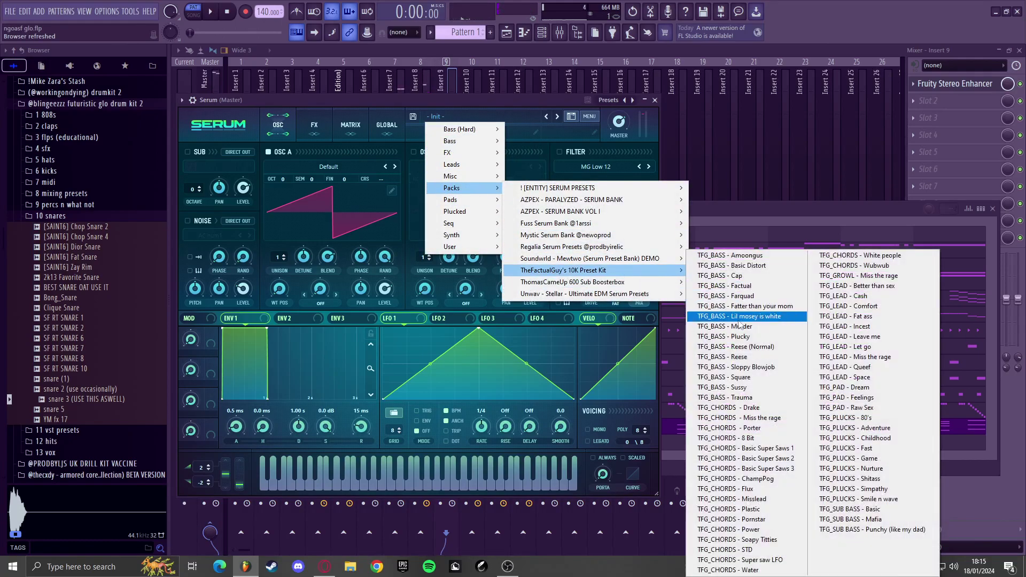
left_click(838, 418)
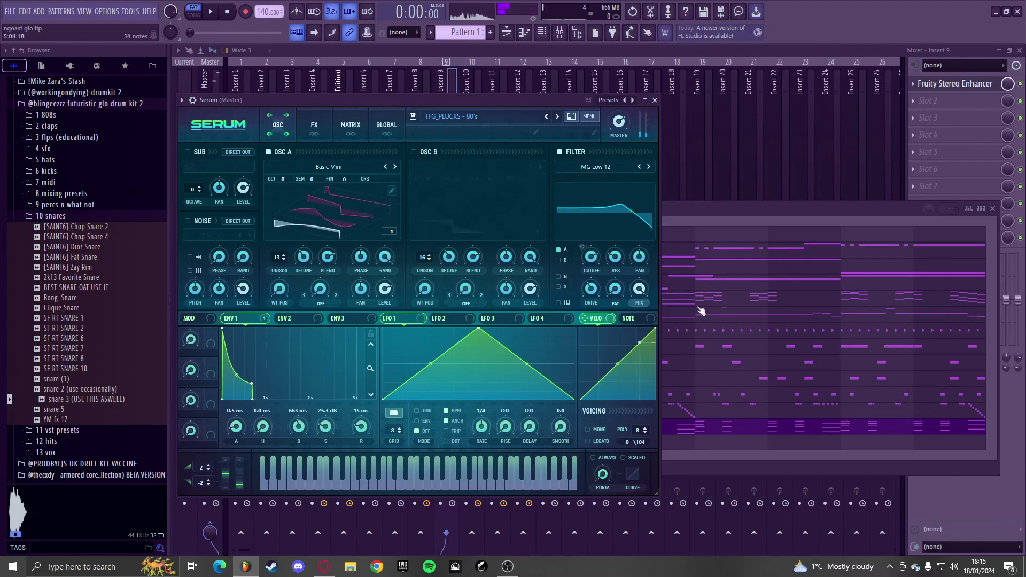
left_click(557, 116)
left_click(558, 116)
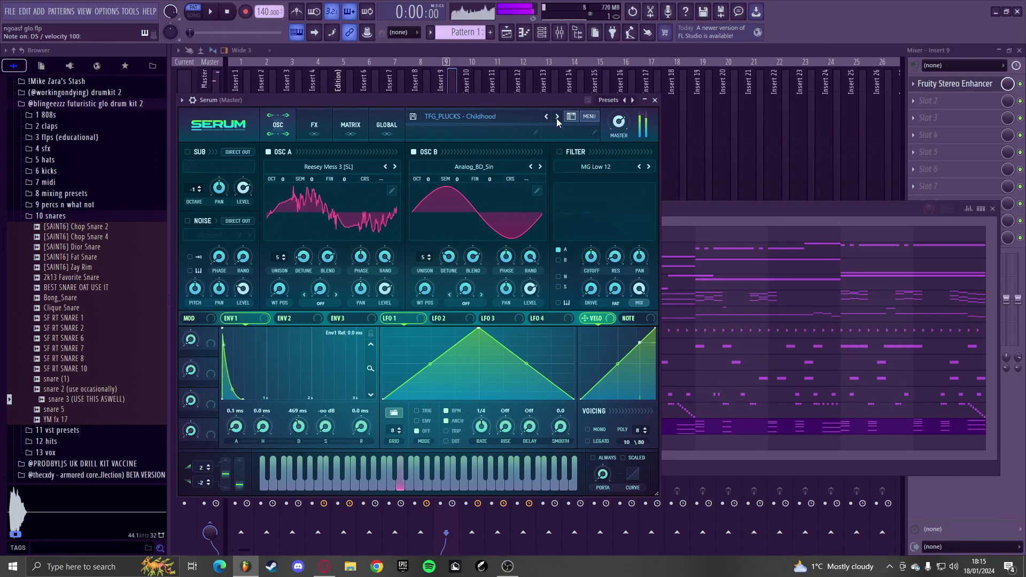
left_click(557, 116)
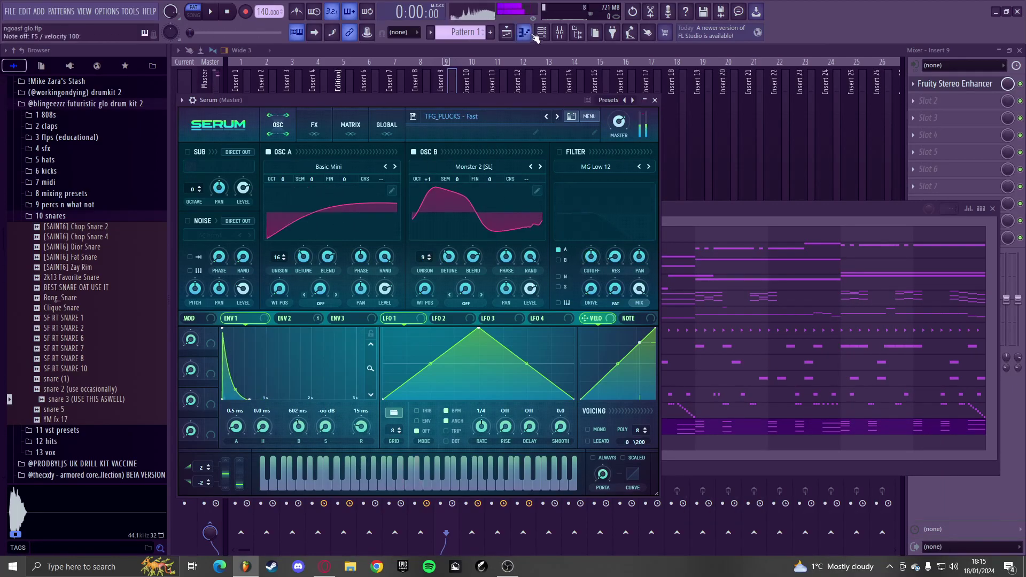
- Route the Serum channel to mixer Insert 13 and play the pattern
left_click(541, 33)
scroll(333, 443, "up", 13)
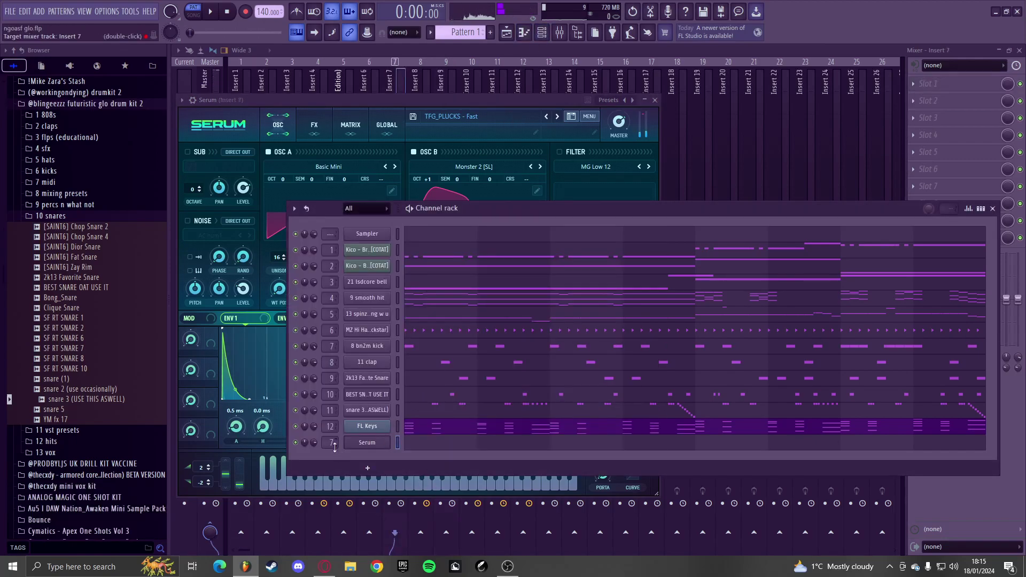
left_click(597, 55)
key("space")
left_click(546, 36)
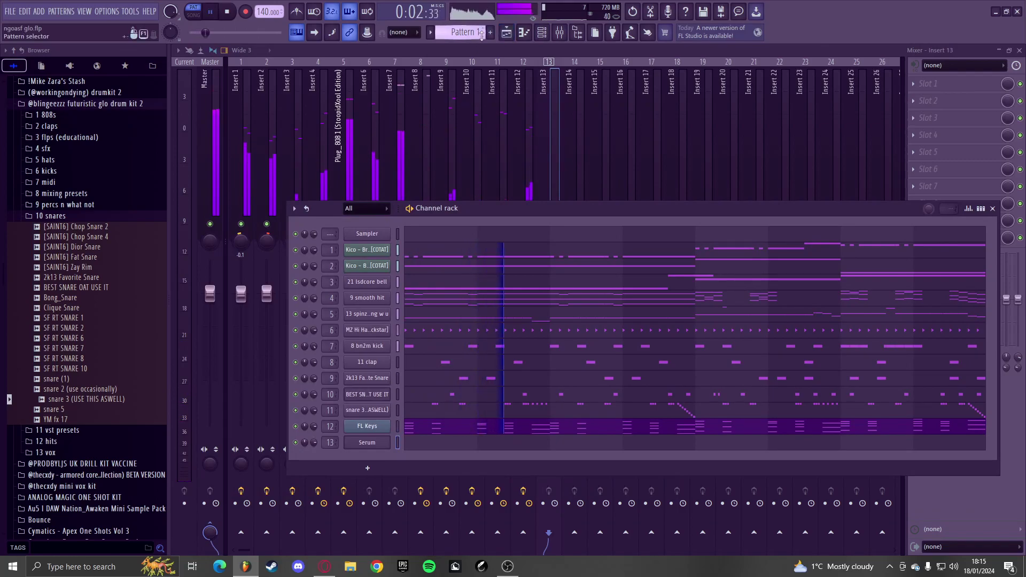
- Open the piano roll for the Serum channel and stop playback
left_click(524, 33)
left_click(487, 50)
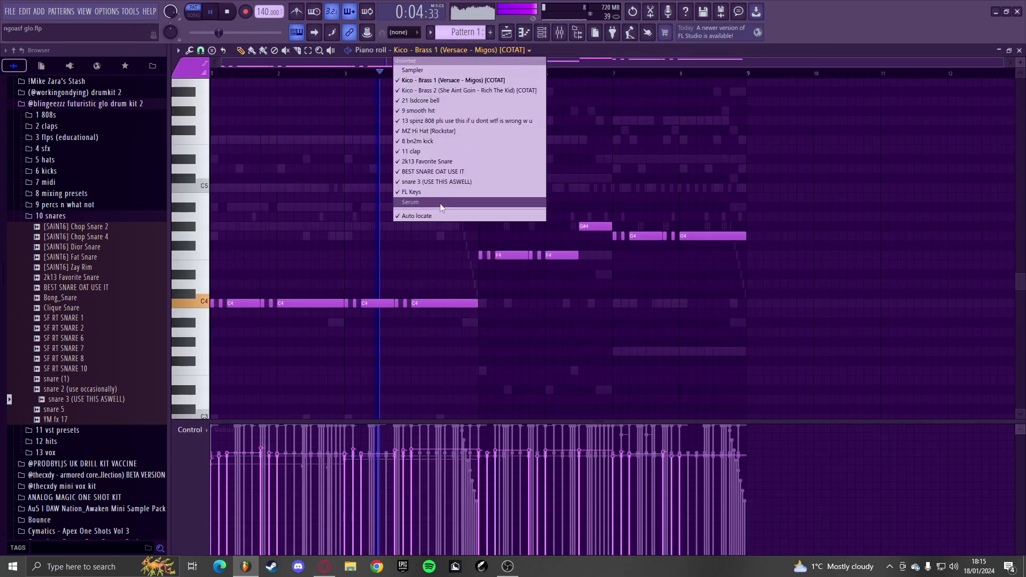
left_click(476, 202)
key("space")
- Sketch short alternating Serum notes in the first half of bar 1: C5, D#6, C5 and D6
scroll(213, 254, "up", 4)
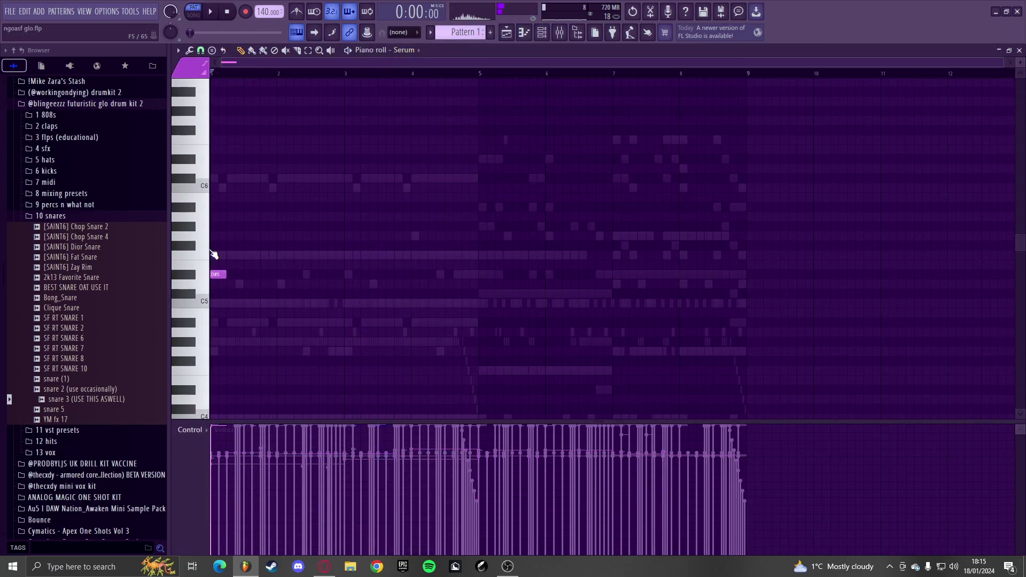
scroll(216, 213, "up", 5)
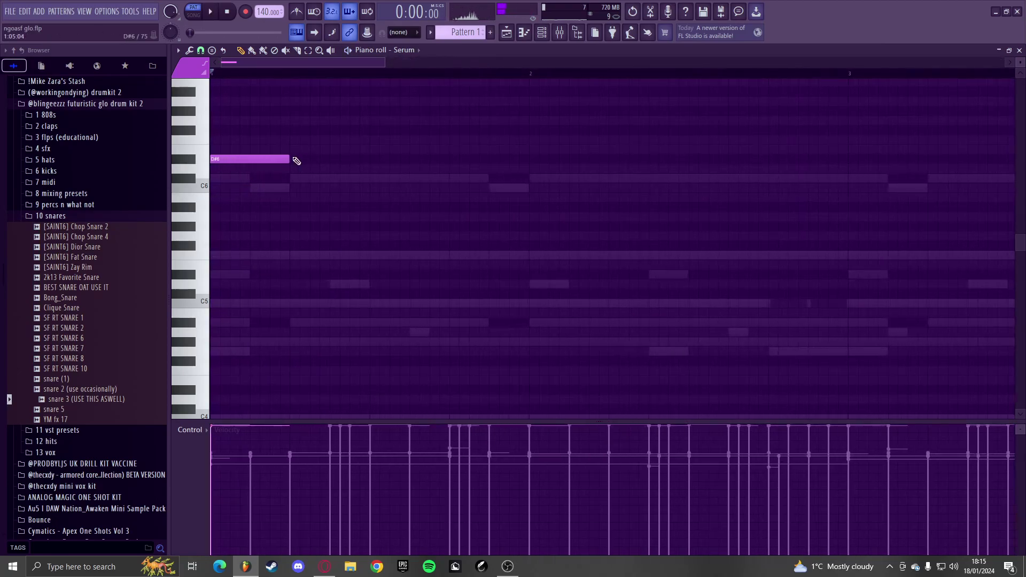
left_click(295, 170)
left_click(333, 178)
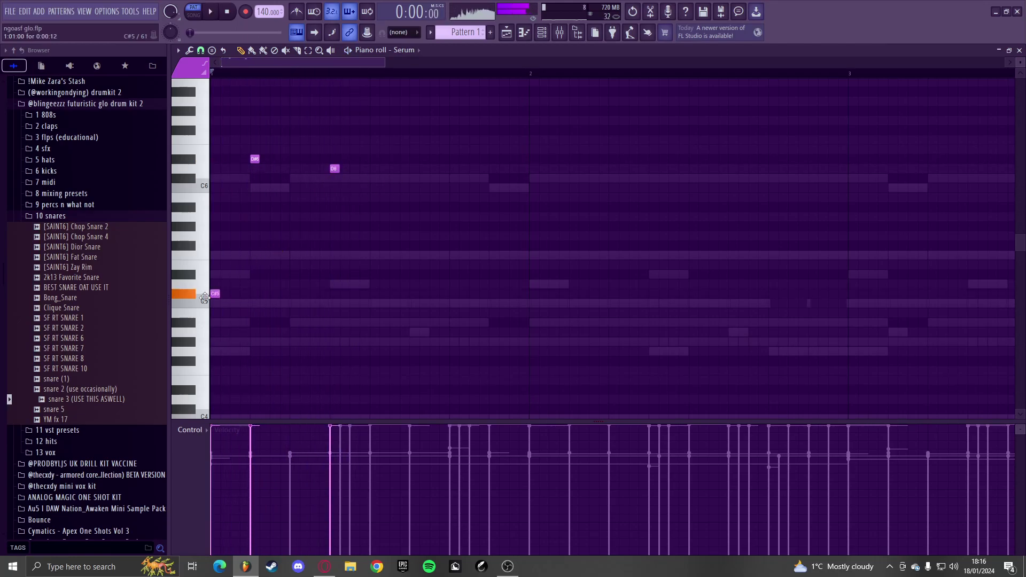
key("space")
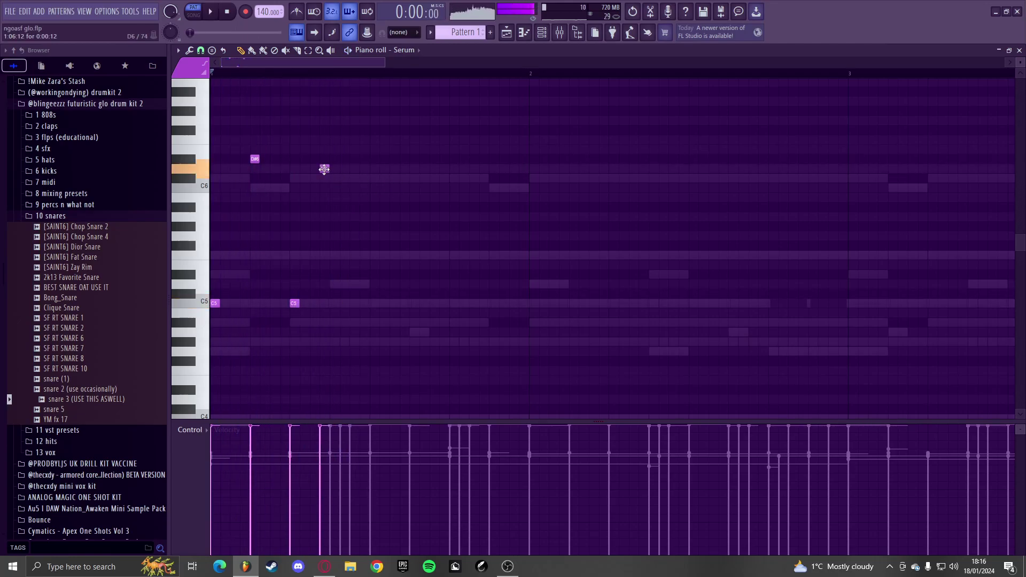
key("space")
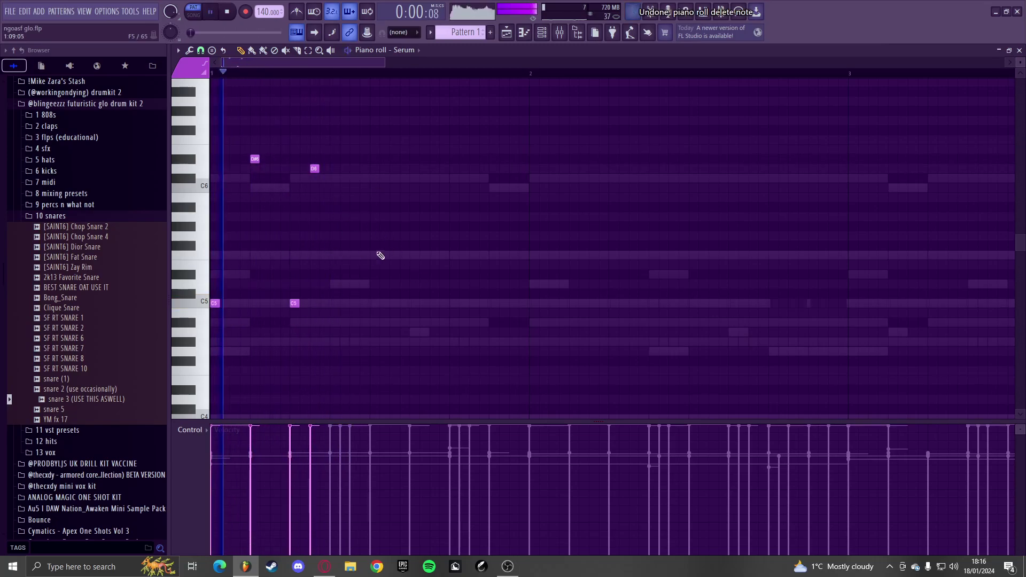
- Extend the bar 1 Serum melody with another C5 followed by an A#5 and audition it
left_click(374, 304)
key("space")
key("space")
right_click(375, 304)
left_click(353, 306)
key("space")
key("space")
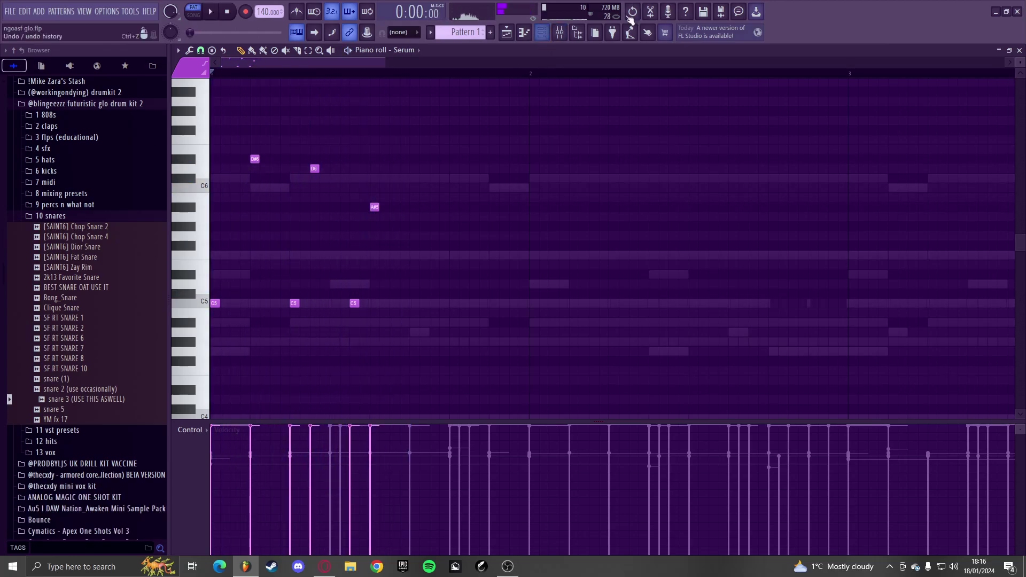
- Audition the Serum melody and apply quick legato so every note reaches the following one
scroll(568, 109, "up", 5)
scroll(559, 87, "down", 6)
key("space")
scroll(401, 196, "up", 3)
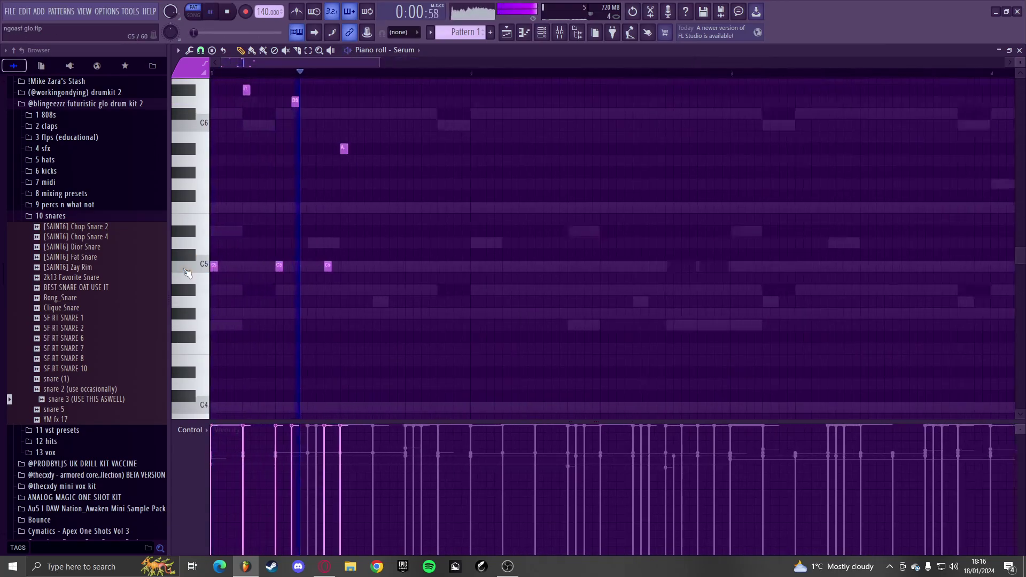
key("space")
key("ctrl+l")
key("ctrl+d")
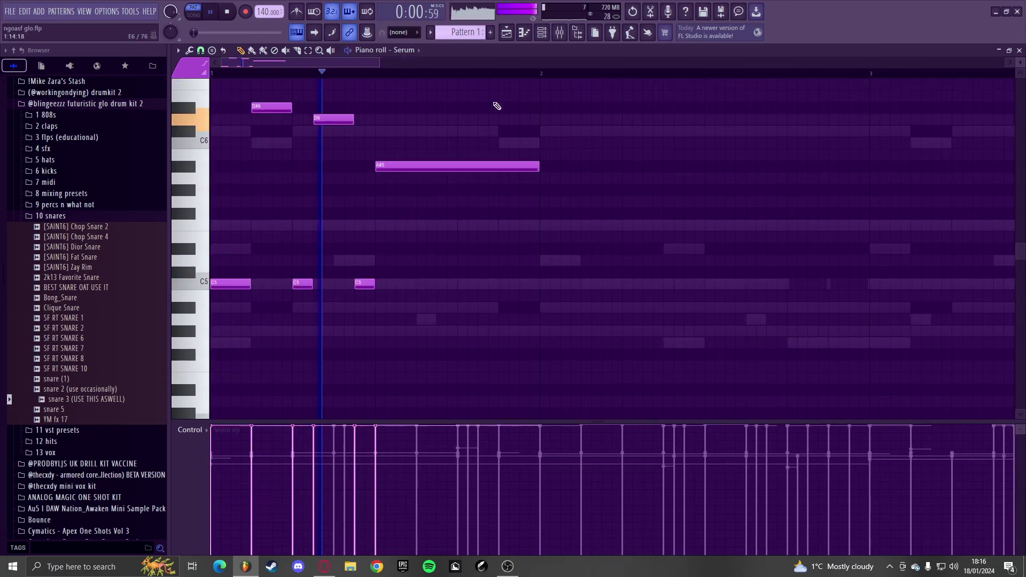
- Switch Serum's preset to TFG_PLUCKS - Nurture while auditioning it in the pattern
key("F6")
left_click(357, 447)
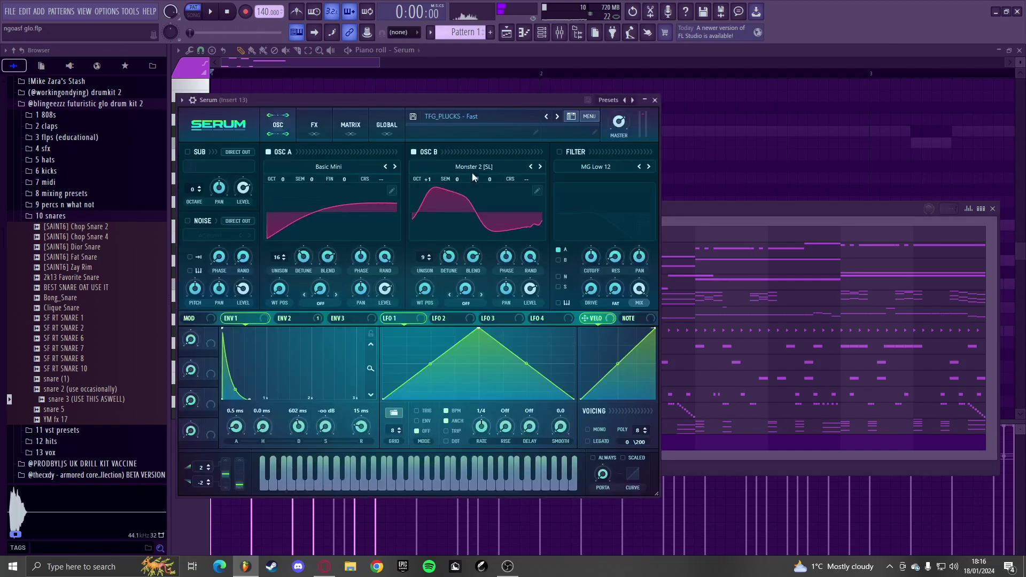
left_click(557, 117)
key("space")
left_click(557, 118)
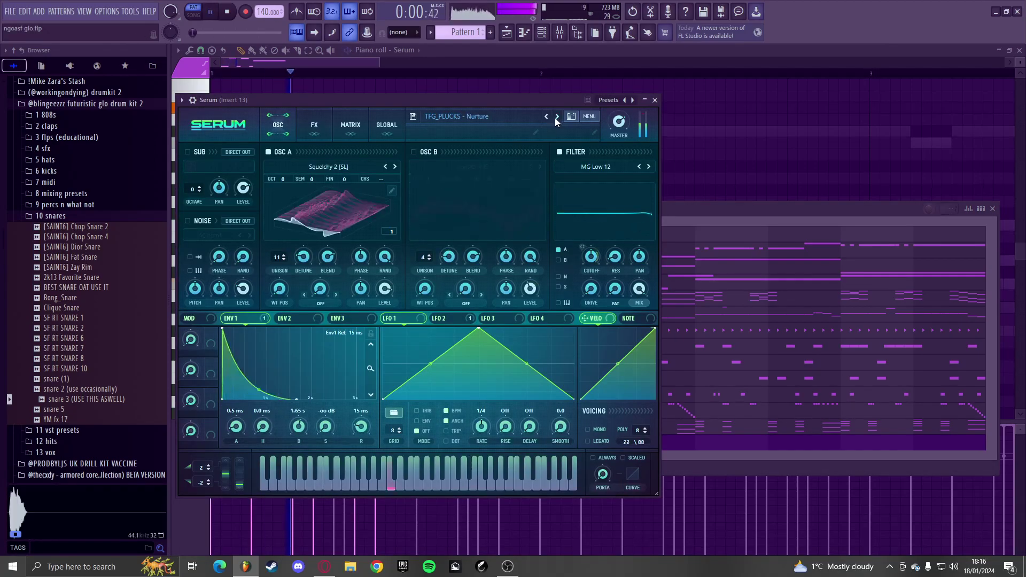
left_click(679, 115)
key("space")
- Clear all Serum notes and place a two-step D#6 note at the start of bar 1
key("ctrl+a")
key("Delete")
left_click(224, 248)
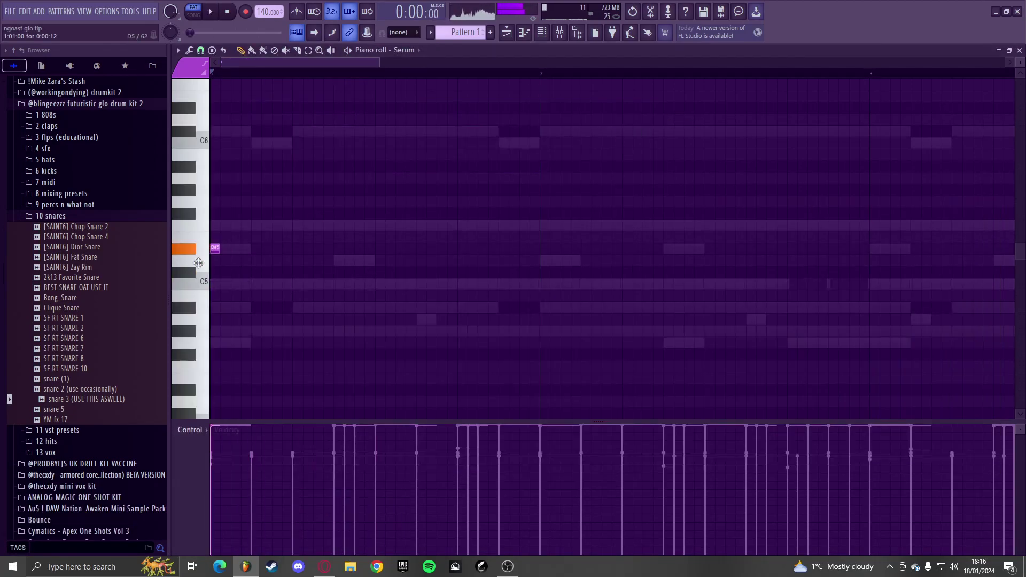
left_click_drag(217, 260, 297, 246)
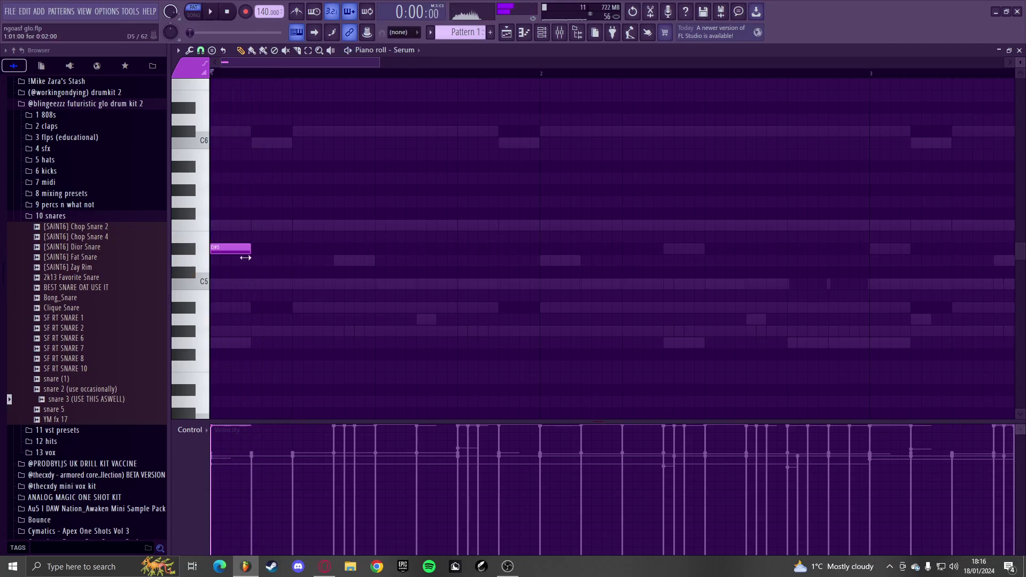
scroll(321, 261, "up", 3)
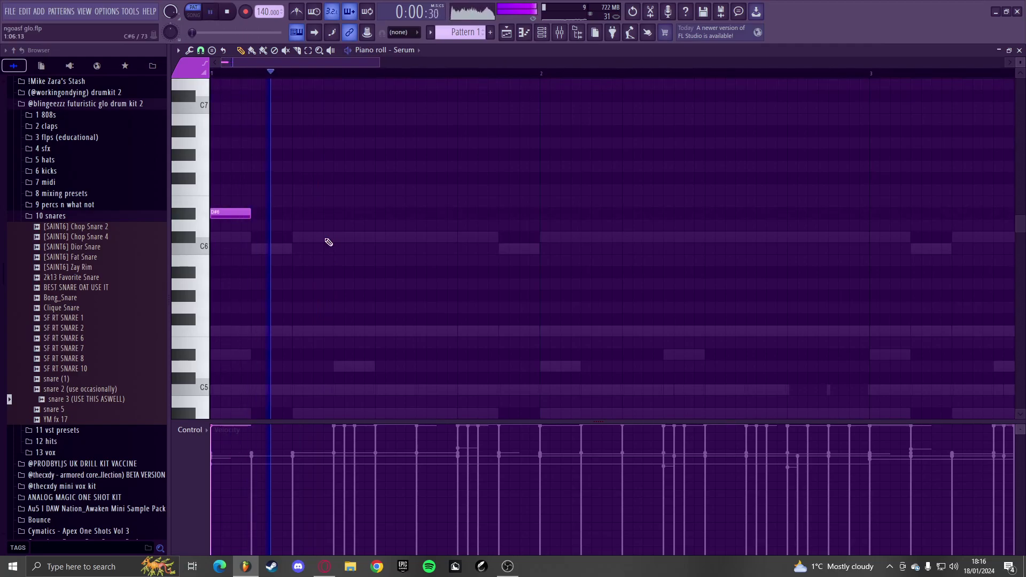
left_click(379, 225)
key("space")
scroll(316, 239, "down", 2)
scroll(318, 242, "down", 1, "ctrl")
key("space")
right_click(288, 223)
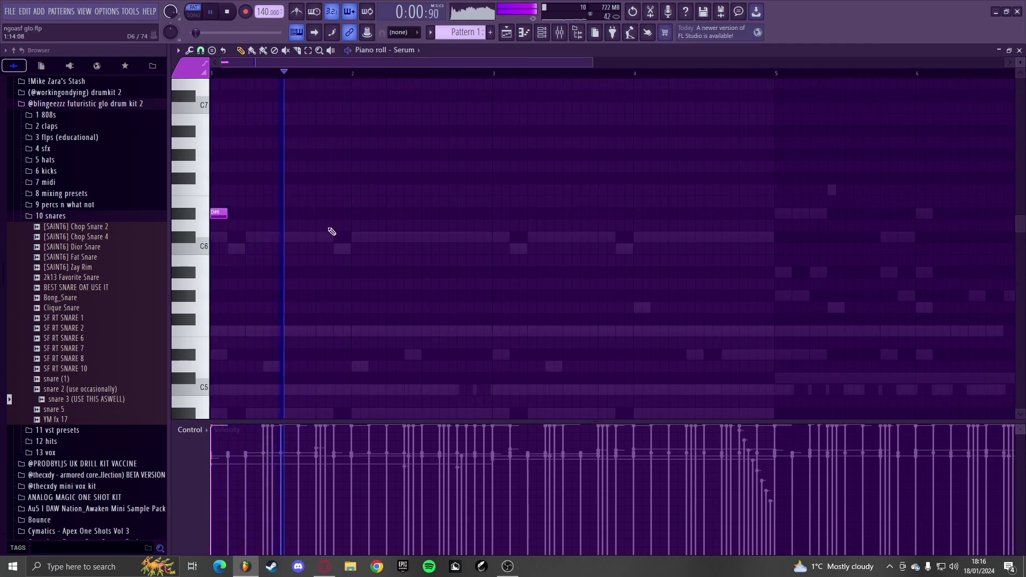
- Add two-step G6, D6 and D#6 Serum notes in succession from step 11 of bar 1
scroll(270, 227, "up", 2, "ctrl")
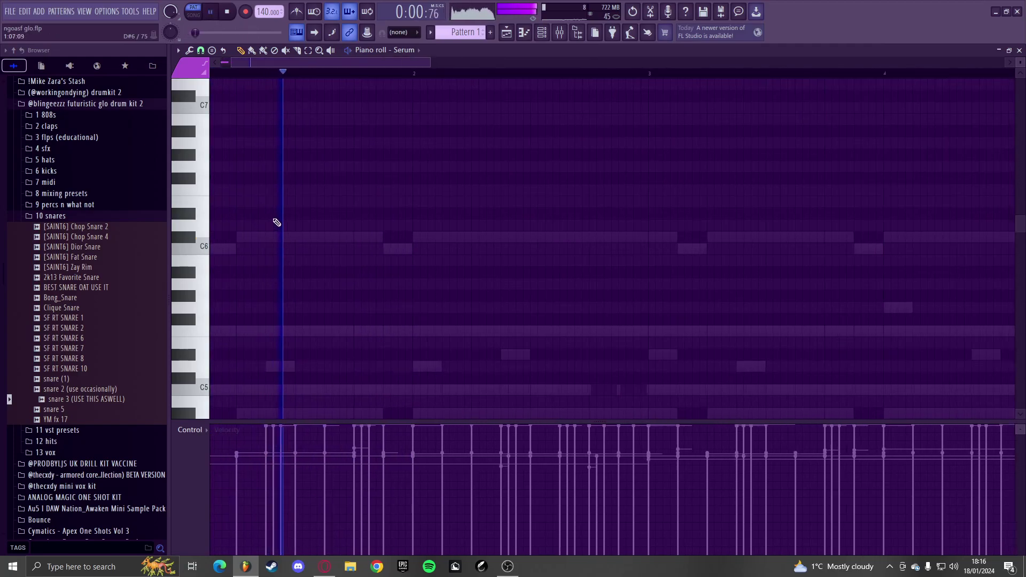
left_click(333, 164)
key("space")
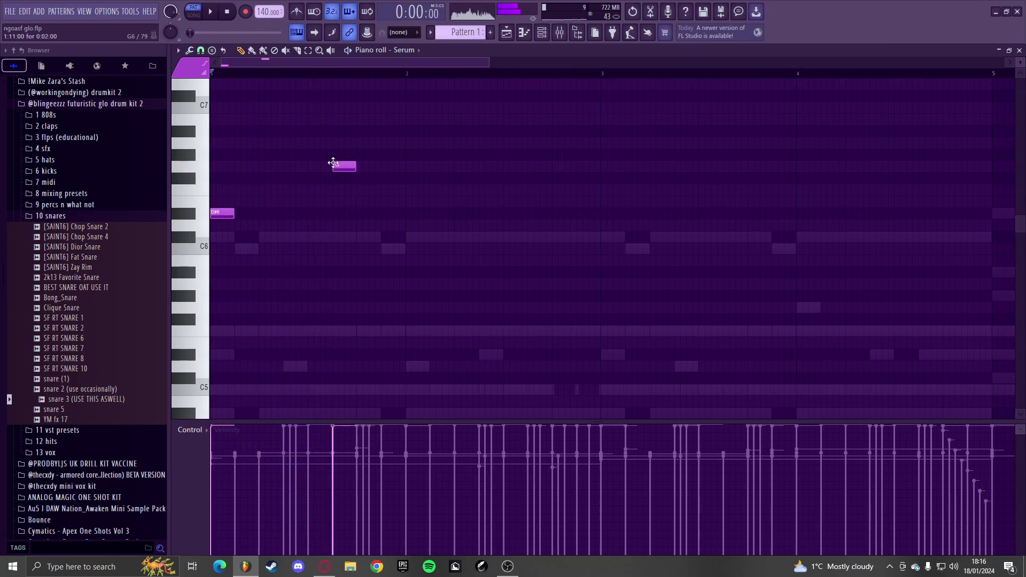
left_click(383, 213)
scroll(412, 222, "down", 1, "ctrl")
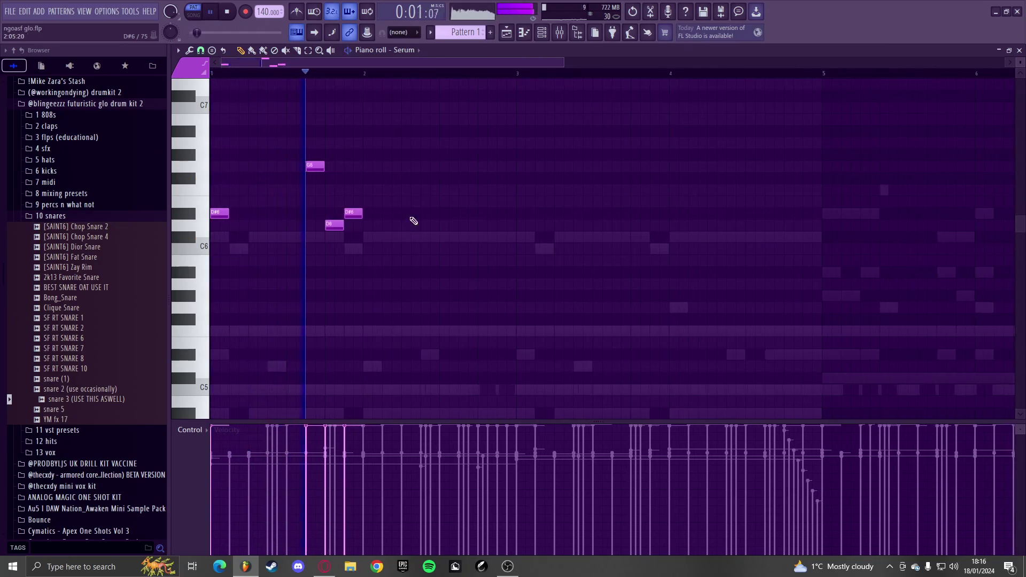
- Shift the G6, D6 and D#6 notes later, add a D6 before them and try an F#6 in bar 2
left_click_drag(404, 241, 331, 166, "ctrl")
key("space")
key("space")
left_click(387, 165, "ctrl")
key("space")
key("space")
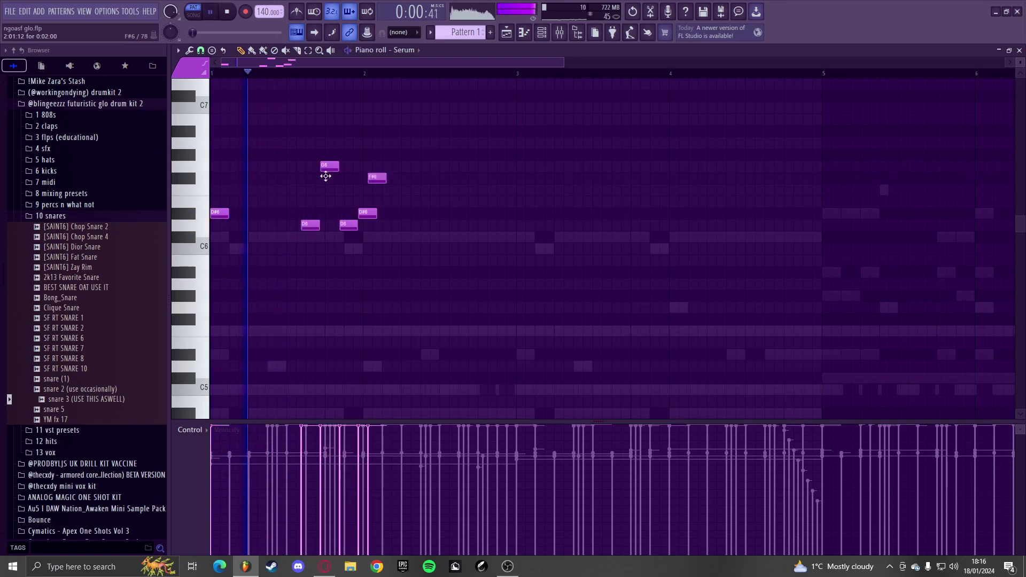
- Remove the F#6, align the four-note phrase to start on step 11 of bar 1, and add a D6 mid-bar 2
left_click_drag(377, 156, 321, 227, "ctrl")
left_click(366, 197, "ctrl")
key("space")
key("space")
left_click(541, 33)
key("F6")
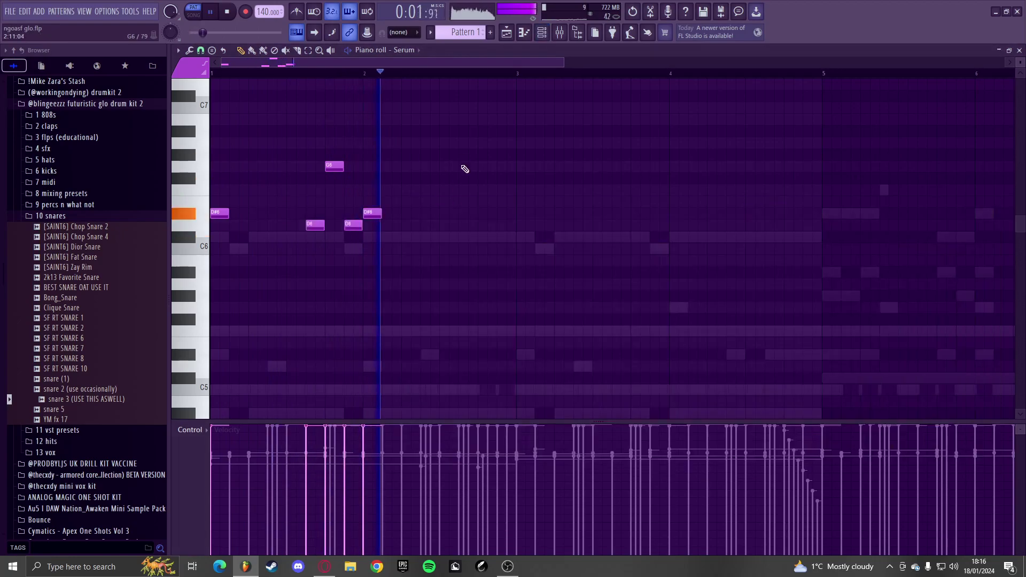
left_click(424, 225)
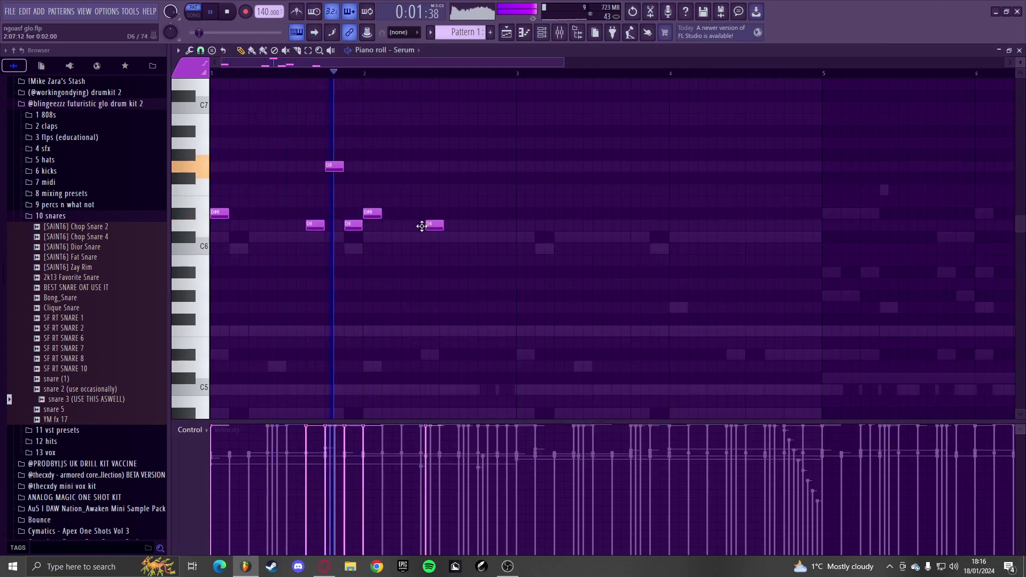
- Load Fruity Delay 3 into the first effect slot of mixer Insert 13
left_click(559, 32)
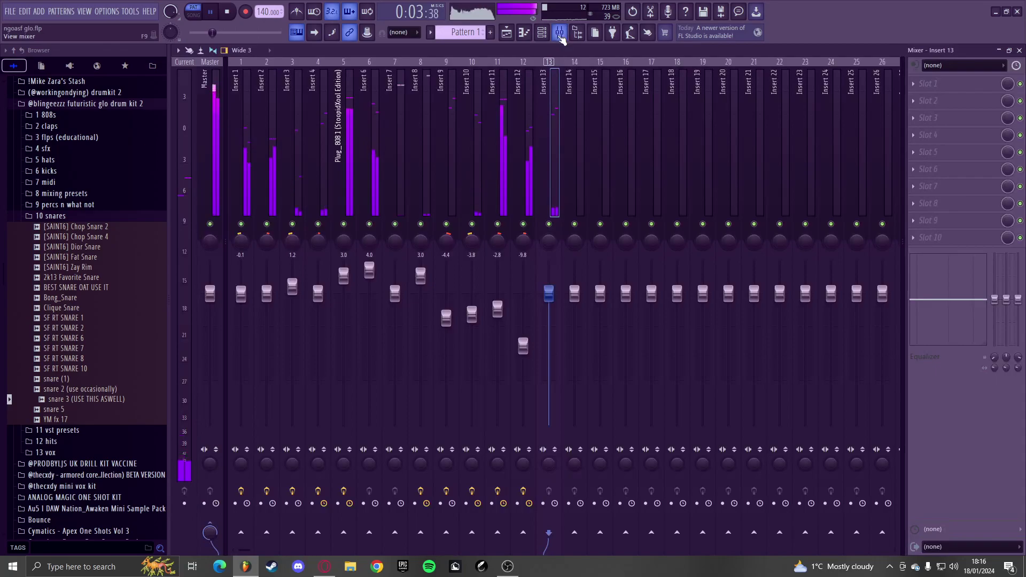
left_click(946, 84)
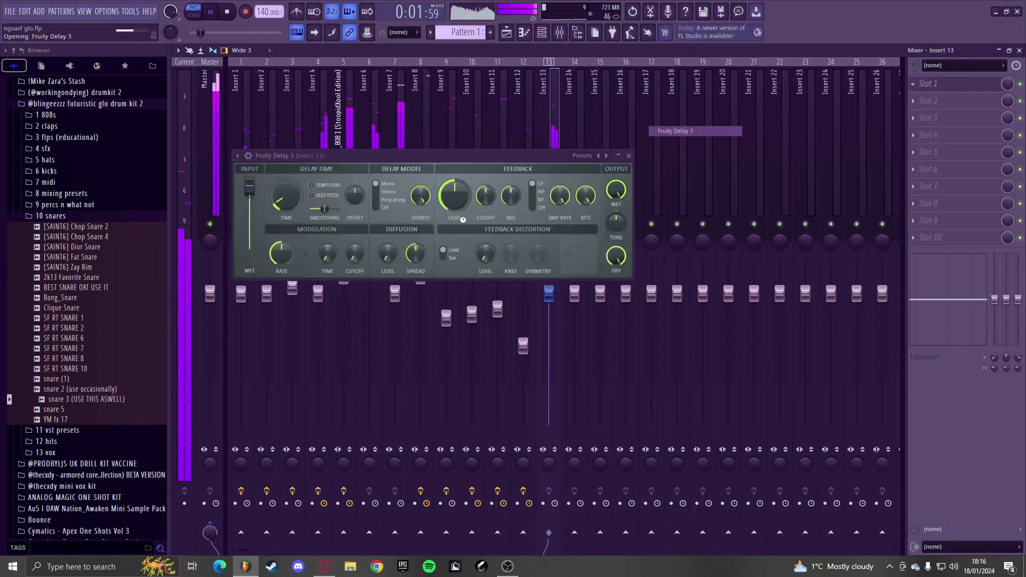
left_click(675, 131)
key("space")
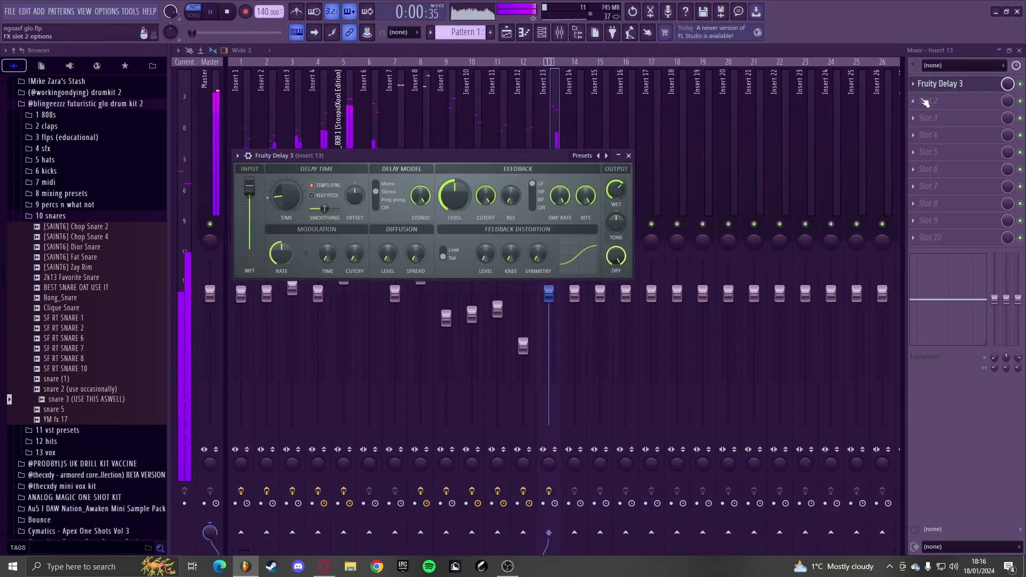
- Load Fruity Reeverb 2 into Insert 13's second effect slot and choose The Venue preset
left_click(920, 100)
left_click(687, 152)
left_click(485, 170)
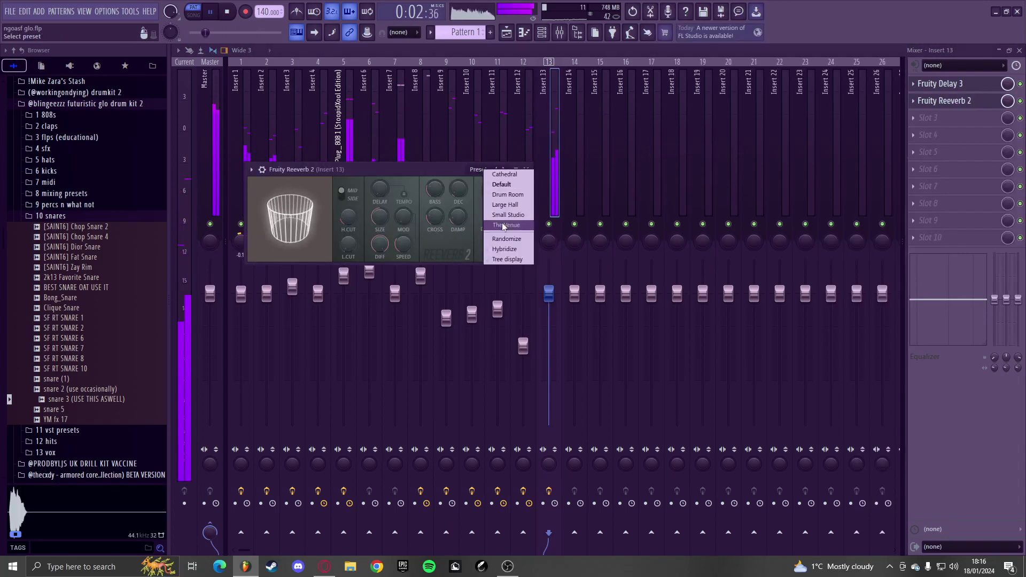
left_click(505, 227)
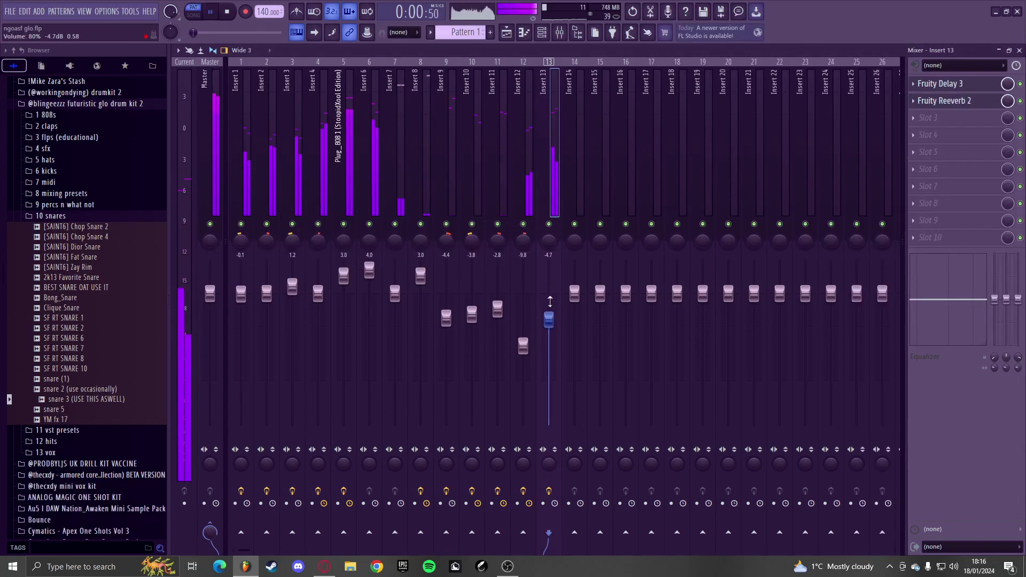
- Lower Insert 13's volume to -12.0 dB and return to the Serum piano roll
left_click_drag(549, 319, 549, 329)
key("Escape")
left_click(559, 32)
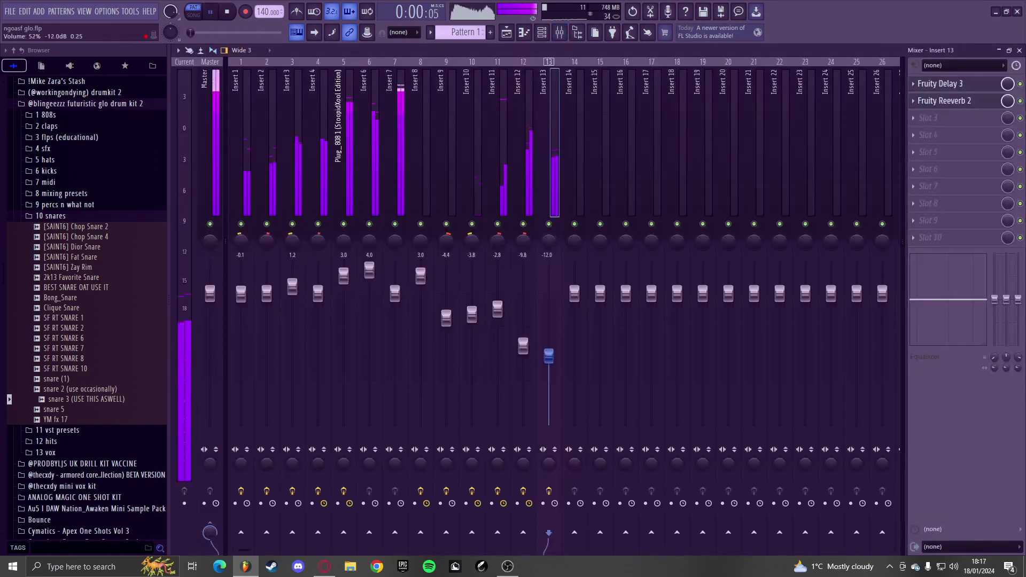
key("F7")
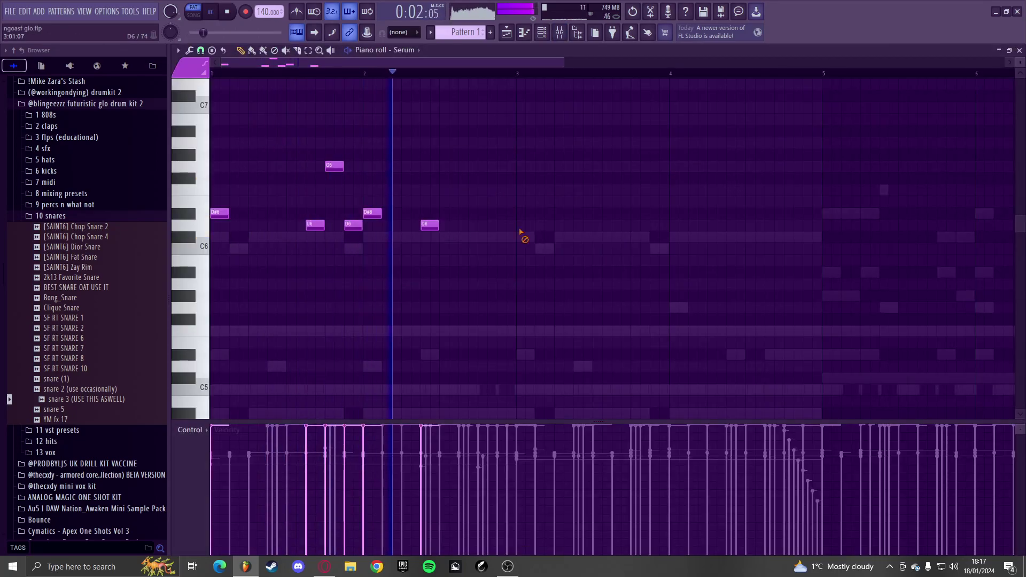
- Duplicate the two-bar Serum phrase into bars 3 and 4 and transpose the copy up one octave
left_click_drag(517, 73, 167, 134)
key("ctrl+b")
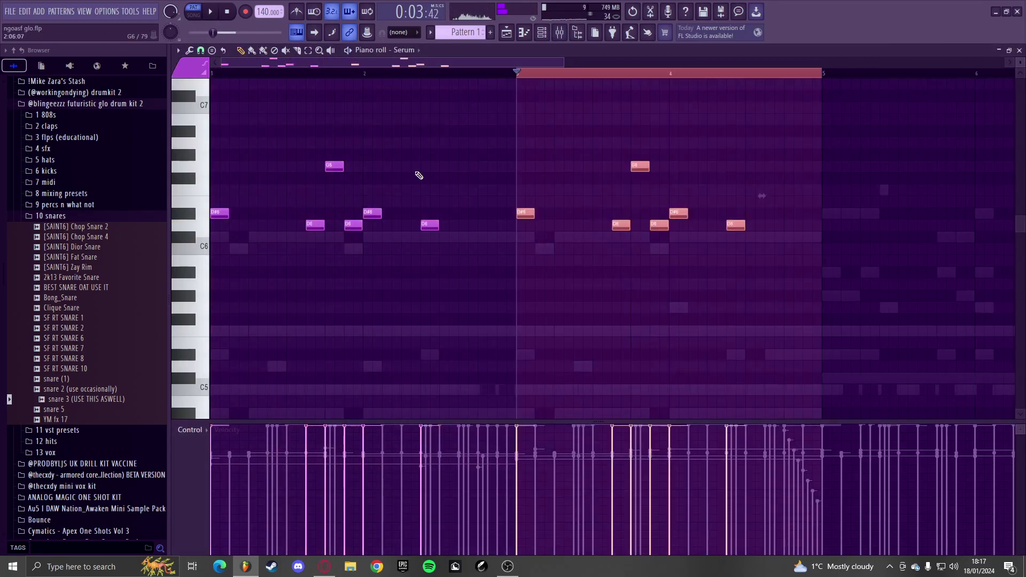
key("ctrl+Up")
key("space")
left_click(489, 132, "ctrl")
scroll(488, 133, "down", 2)
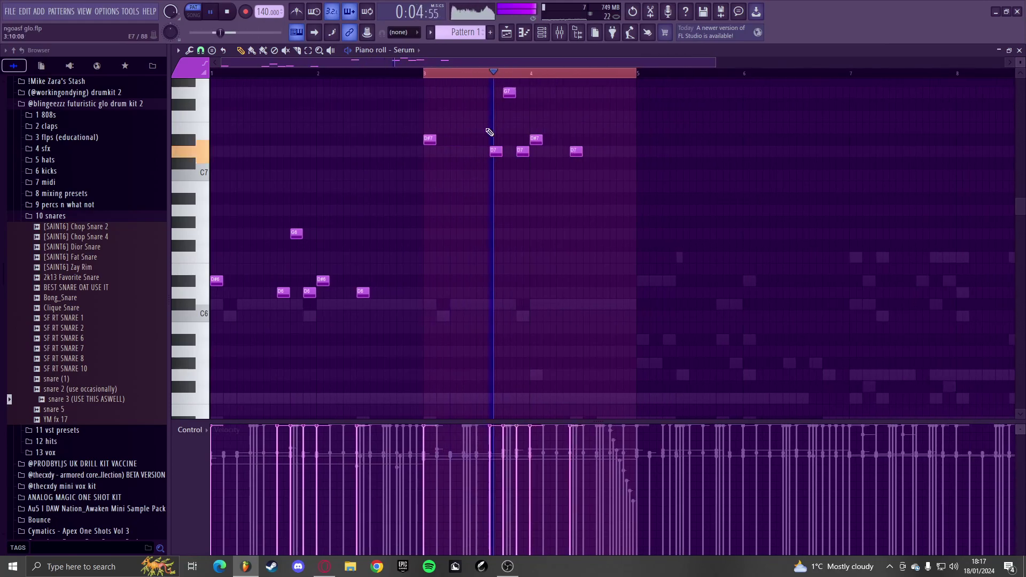
left_click_drag(488, 133, 650, 204)
left_click(614, 76, "ctrl")
key("space")
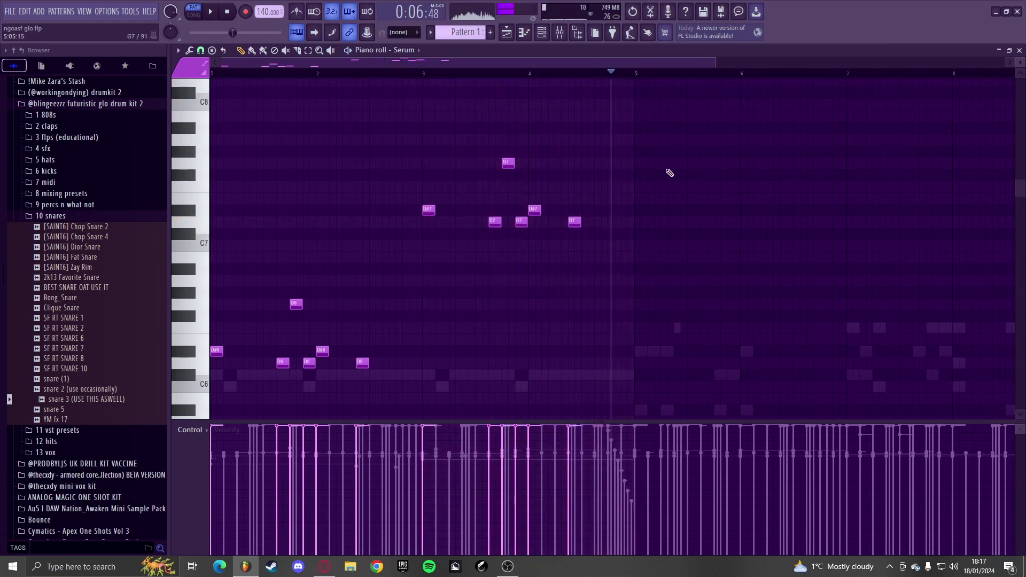
- Add an F6 note at the start of bar 5 and play it back
scroll(593, 222, "down", 3)
scroll(589, 224, "up", 3)
left_click(536, 164)
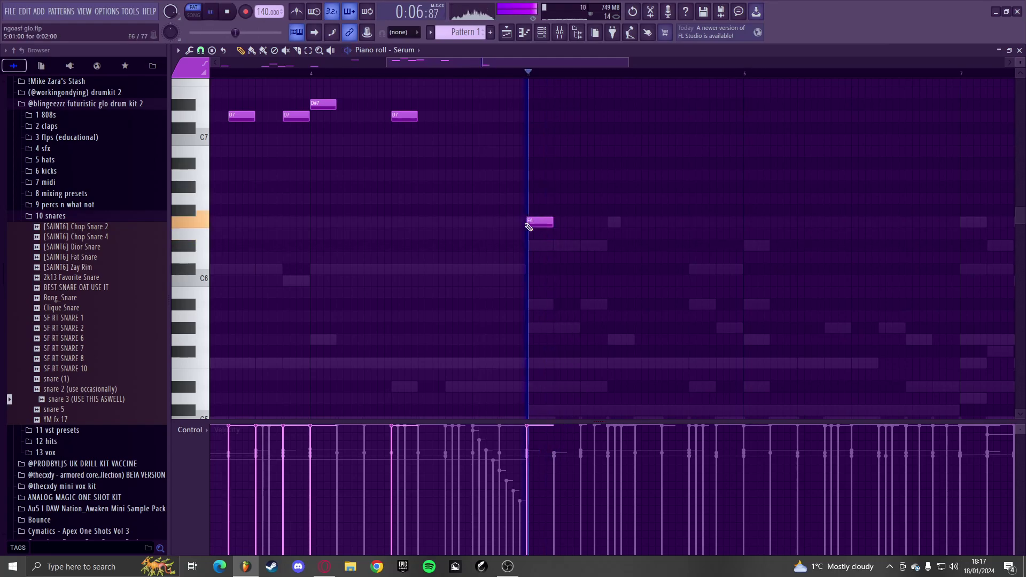
key("space")
scroll(588, 243, "down", 3)
scroll(592, 246, "up", 4)
key("space")
key("space")
- Add G6 and G#6 at steps 7 and 13 of bar 5, with C7, A#6, G#6 and D#7 filling bar 6's second half
left_click(532, 206)
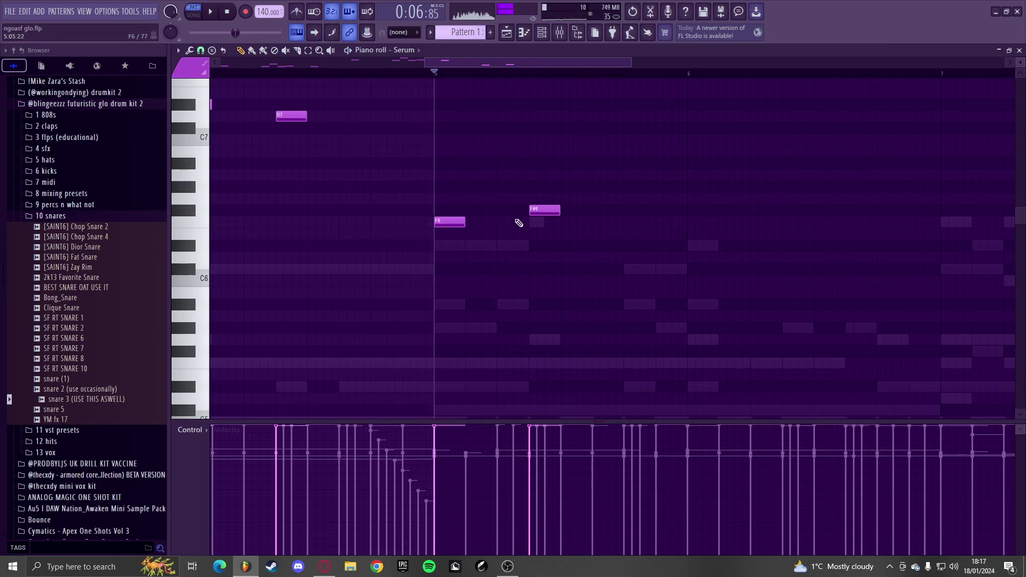
key("space")
right_click(544, 208)
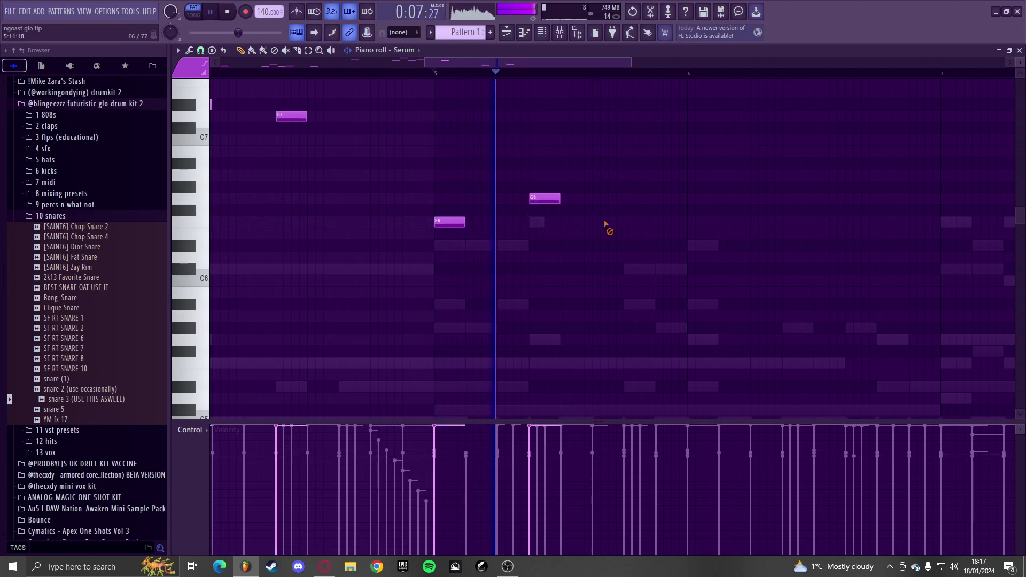
left_click(628, 187)
scroll(593, 206, "down", 3)
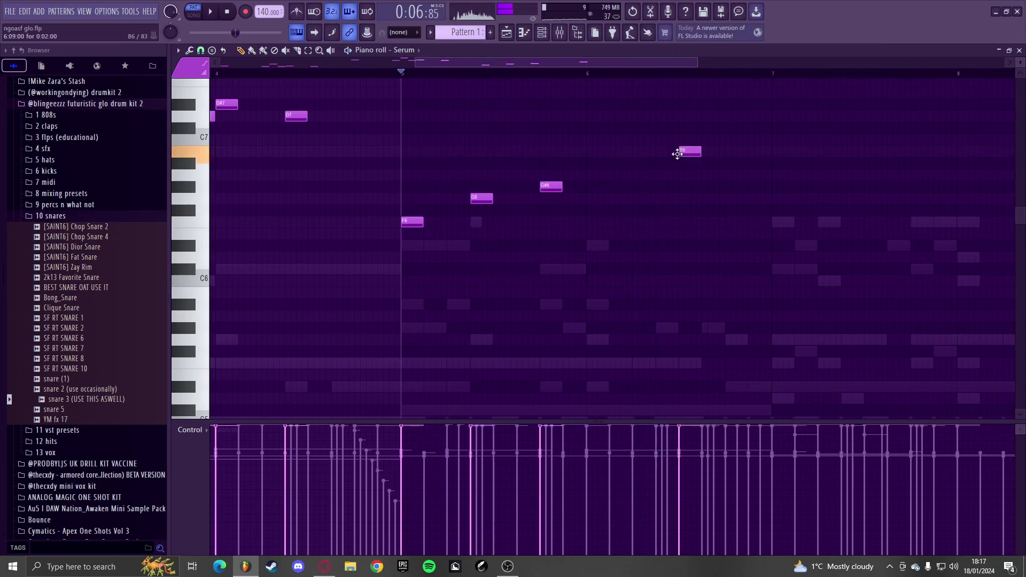
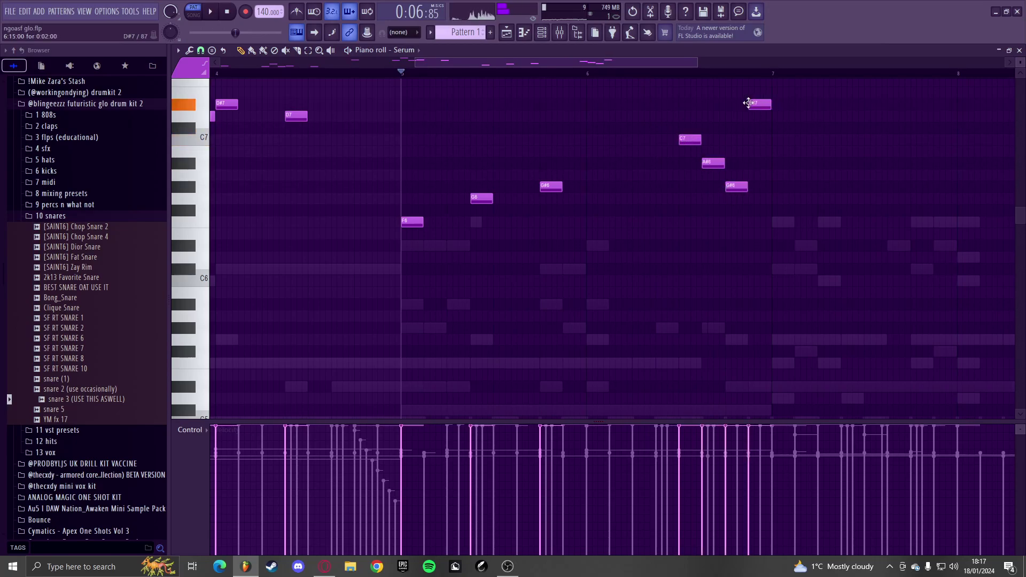
- Play back the new phrase and add a C7 note at the start of bar 7
key("space")
scroll(645, 158, "down", 3)
scroll(665, 218, "down", 2)
scroll(742, 256, "up", 4)
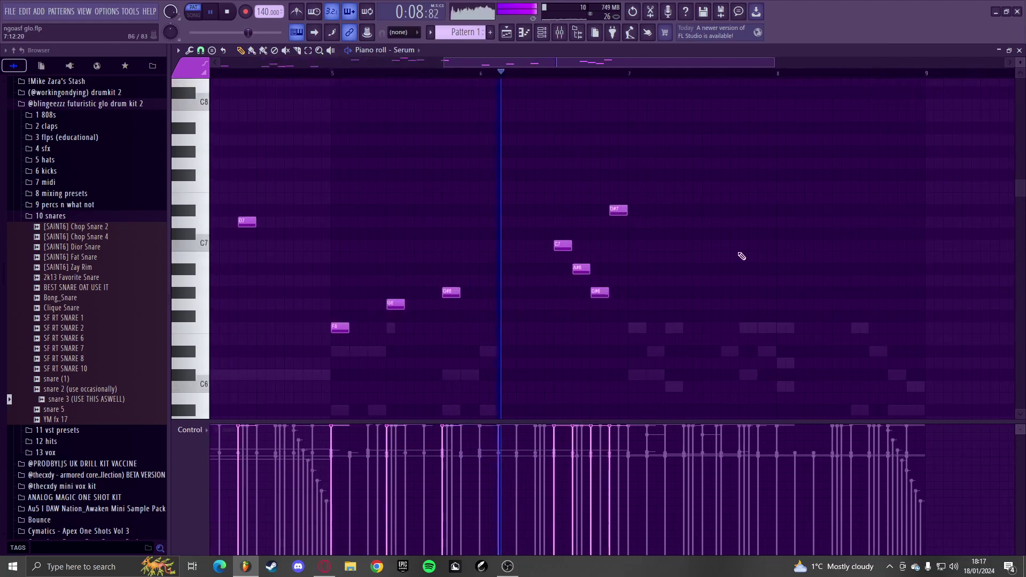
scroll(660, 254, "up", 2)
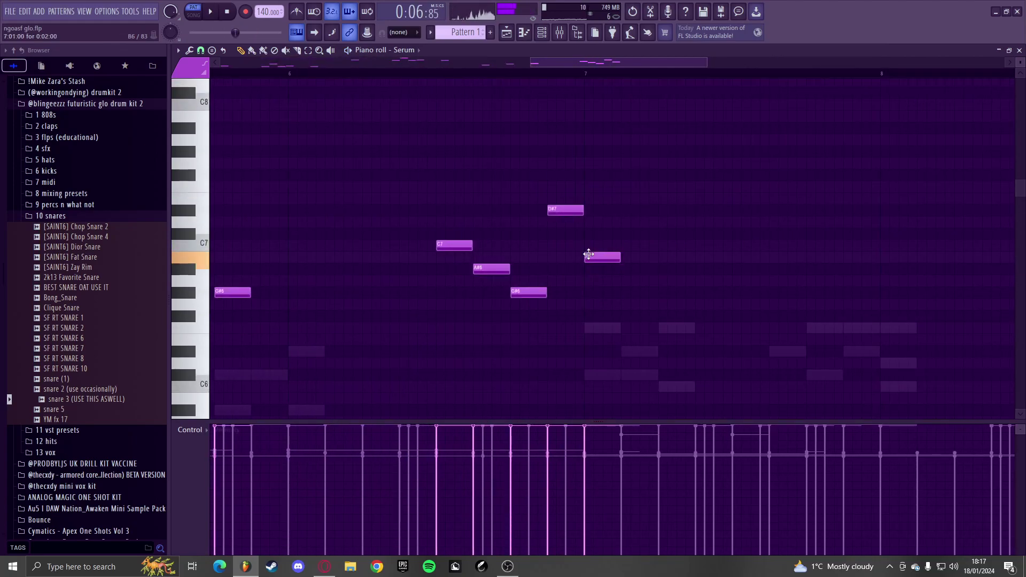
scroll(589, 245, "down", 1)
scroll(573, 177, "down", 1)
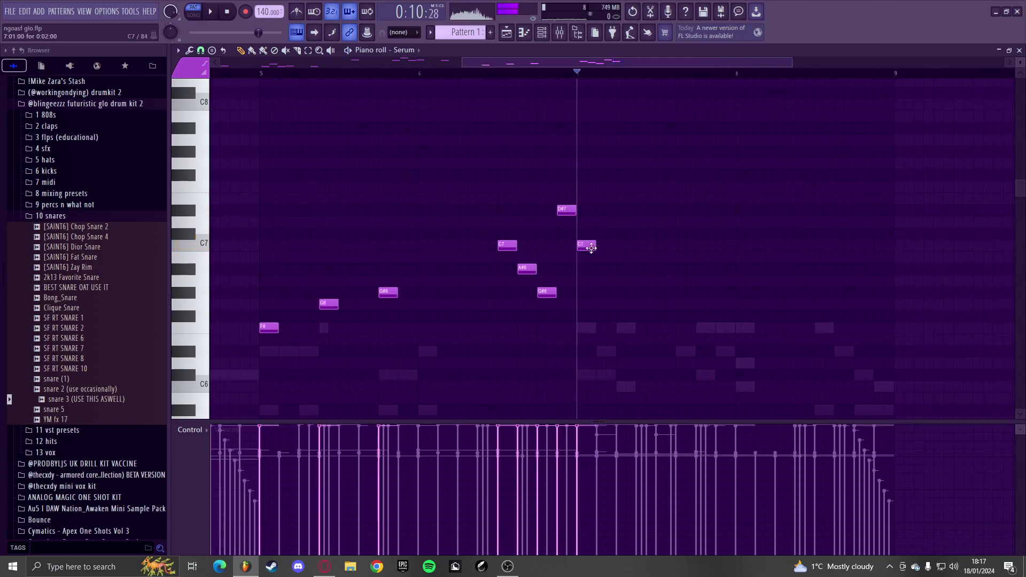
- Add a G6 note at step 5 of bar 7
scroll(635, 296, "up", 2)
left_click(610, 331)
scroll(610, 330, "down", 2)
left_click_drag(610, 329, 612, 315)
scroll(612, 297, "up", 2)
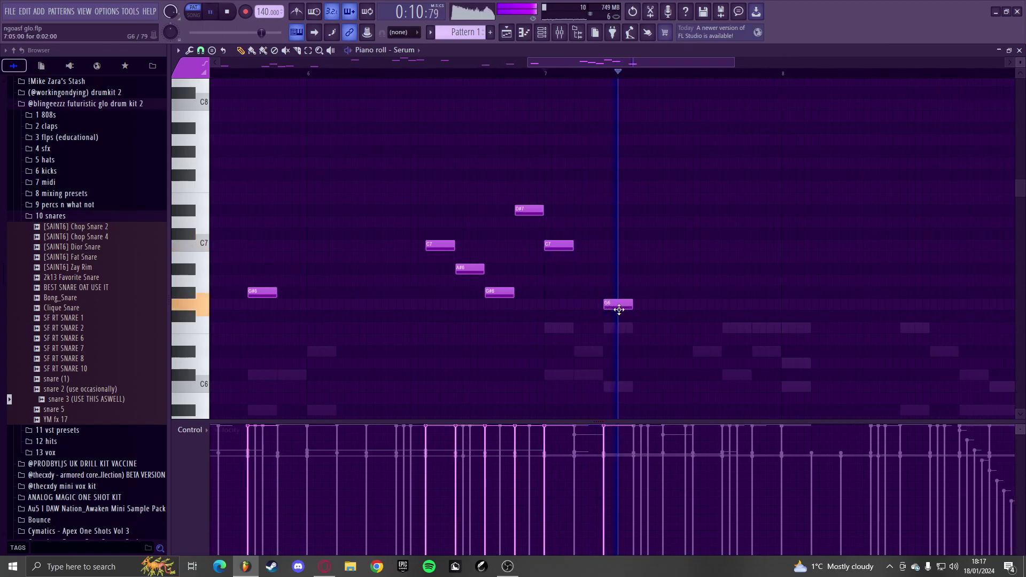
- Add C7 at step 7 and D#7 at step 11 of bar 7, leaving no G6 under the D#7
left_click(641, 246)
left_click(704, 304)
scroll(563, 281, "up", 4)
scroll(563, 281, "down", 4)
left_click(647, 229)
key("space")
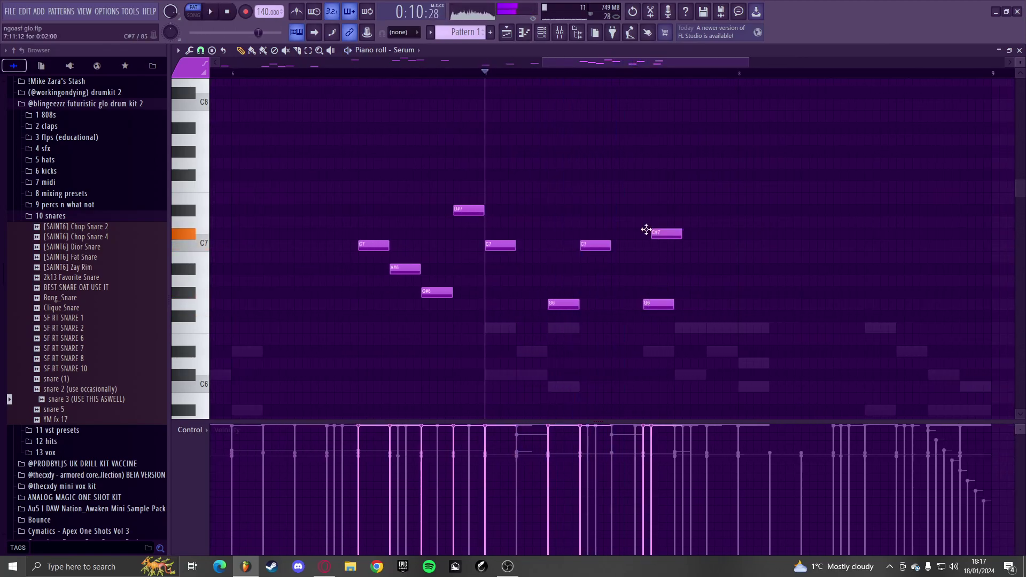
left_click_drag(641, 216, 641, 204)
key("space")
right_click(658, 304)
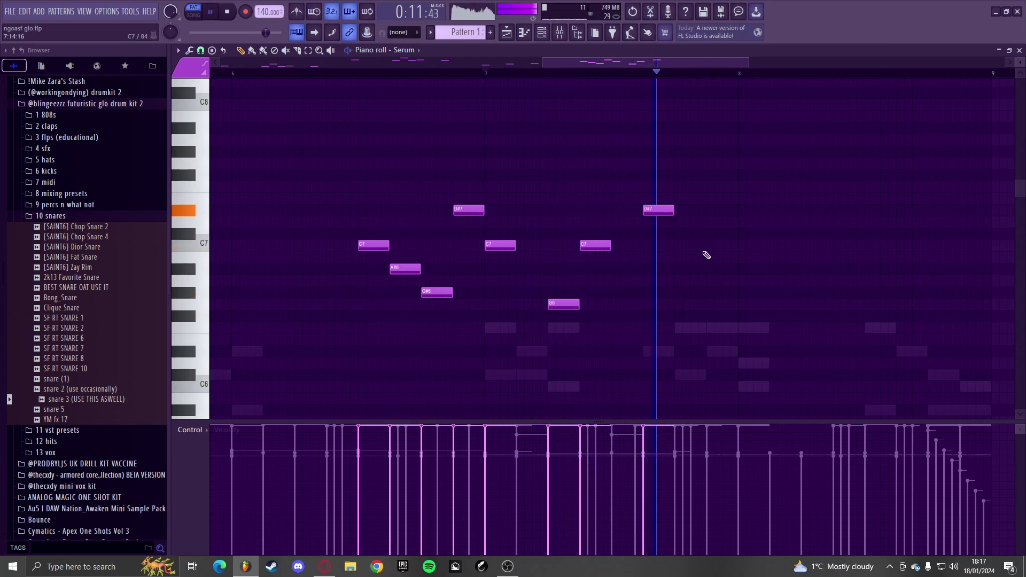
- Add G6 at step 13 of bar 7 and finish bar 8 with G6, F6, D#6 and G6 from step 9 onward
key("space")
scroll(675, 311, "down", 4)
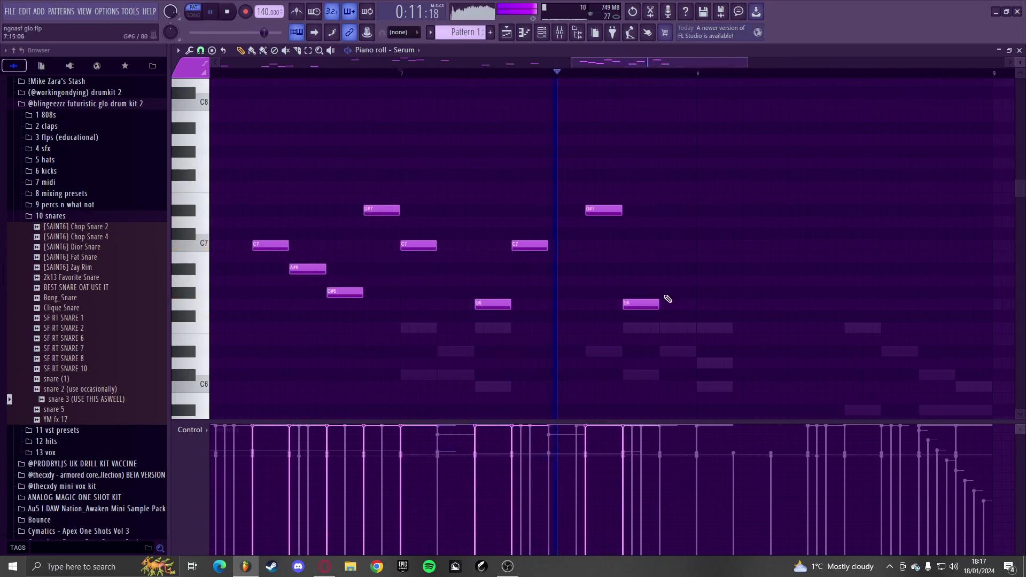
scroll(617, 284, "up", 4)
key("space")
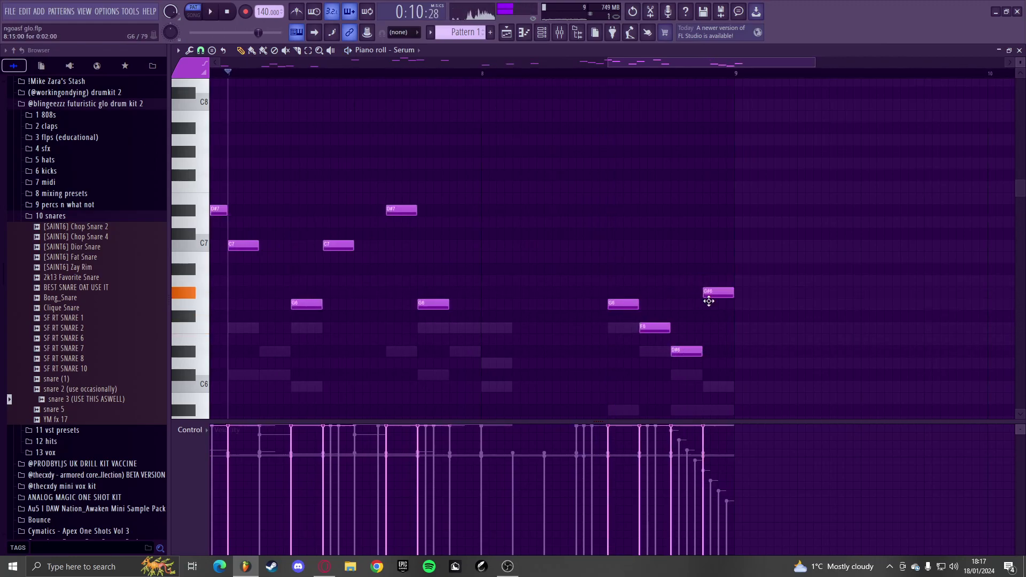
scroll(711, 305, "down", 8)
key("space")
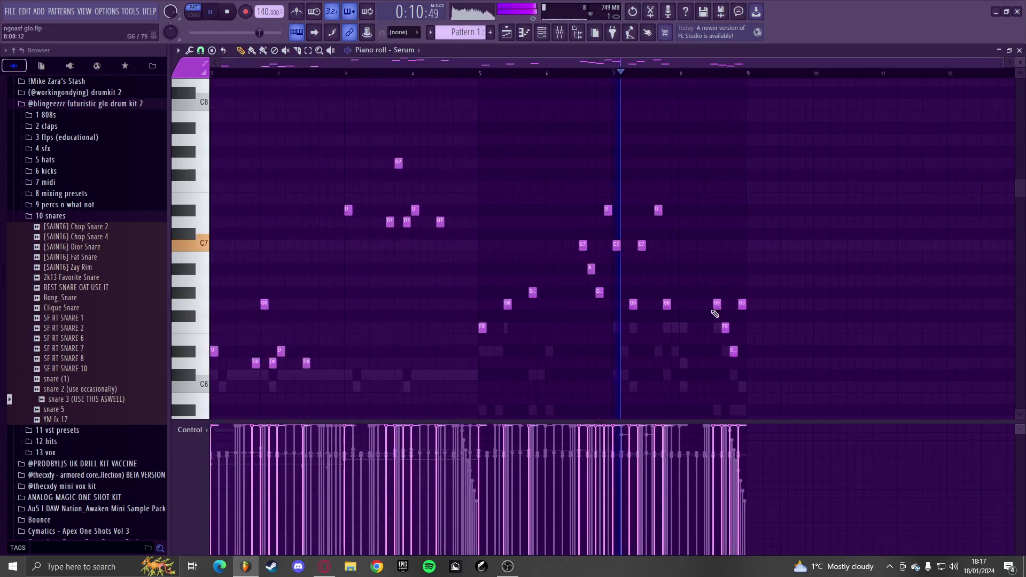
- Load Fruity Parametric EQ 2 into Insert 13's third effect slot and slightly cut the highs with band 6
left_click(570, 38)
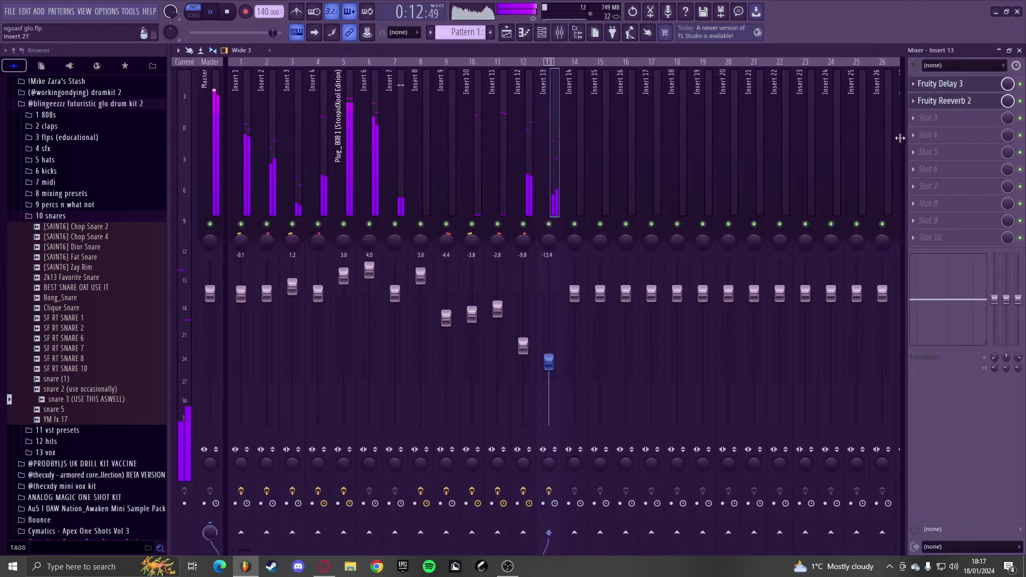
left_click(940, 118)
mouse_move(929, 131)
left_click(689, 398)
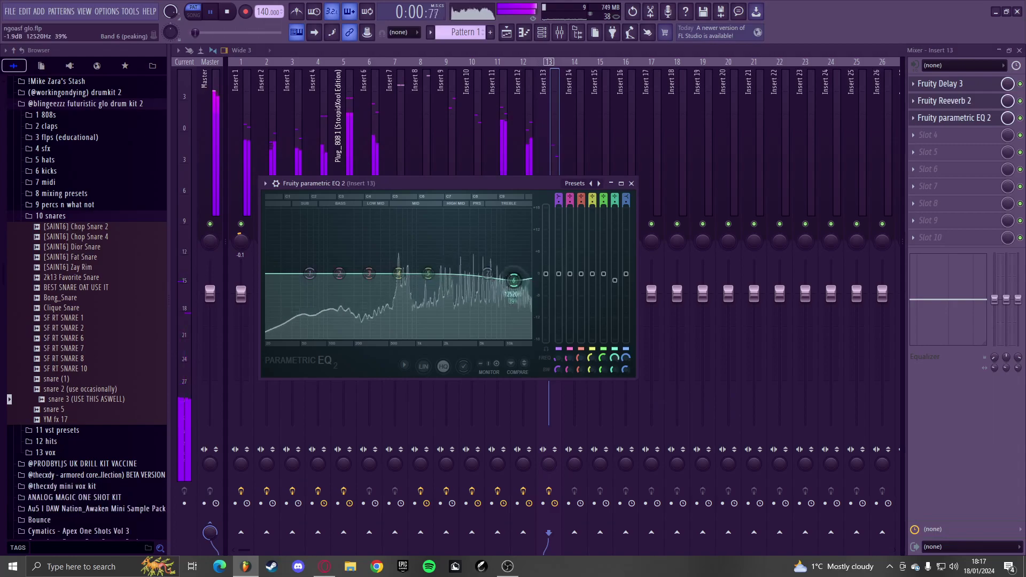
key("Escape")
key("Escape")
scroll(547, 211, "down", 5)
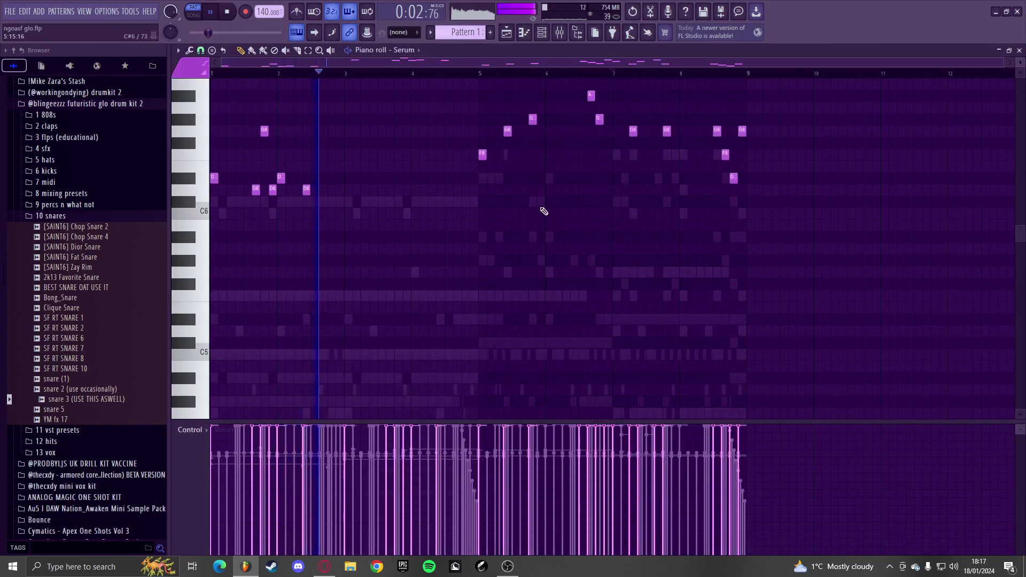
- Audition Insert 4 in solo and raise its volume to 2.1 dB in the full mix
left_click(561, 34)
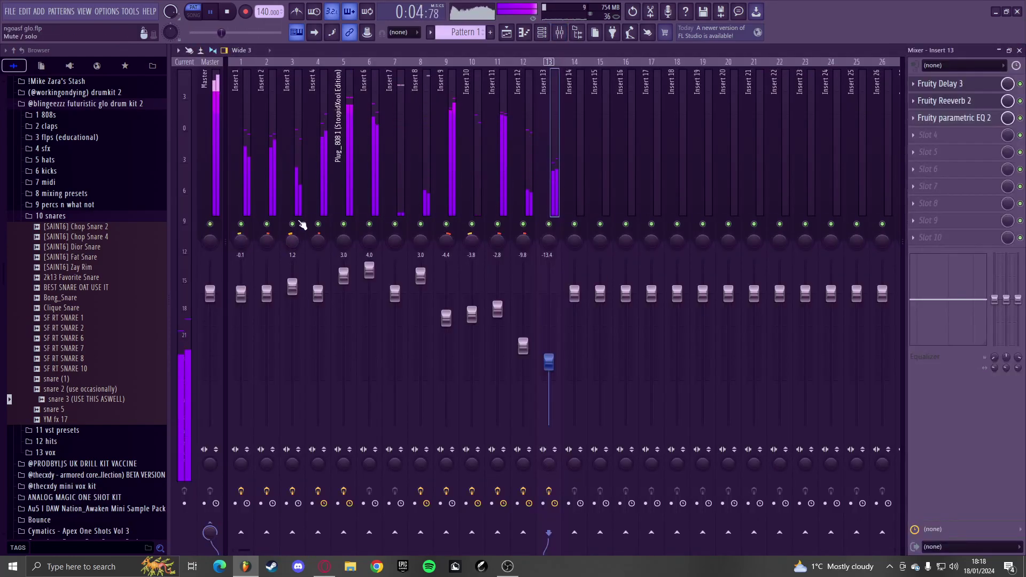
right_click(318, 224)
left_click_drag(323, 292, 319, 285)
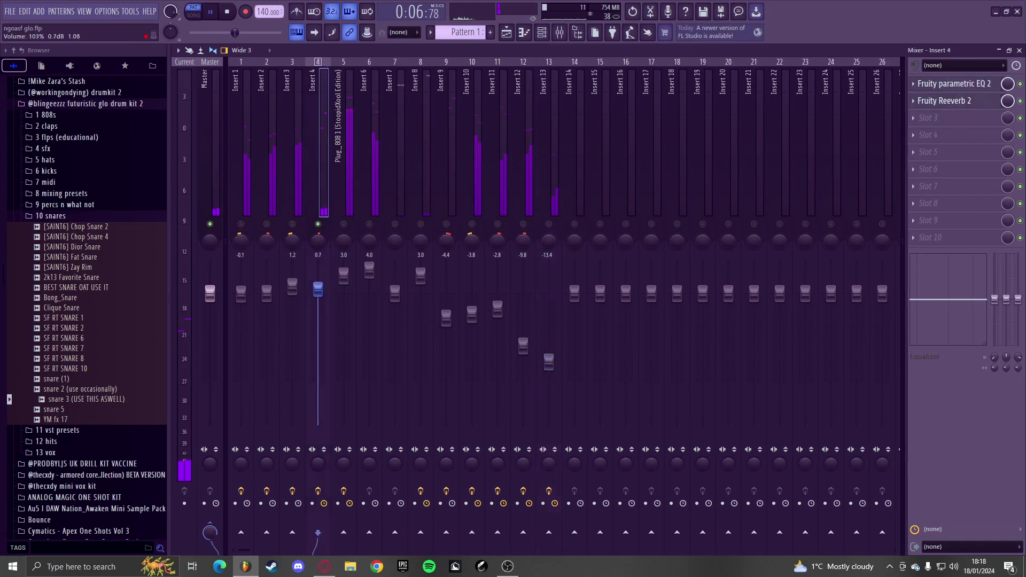
right_click(318, 224)
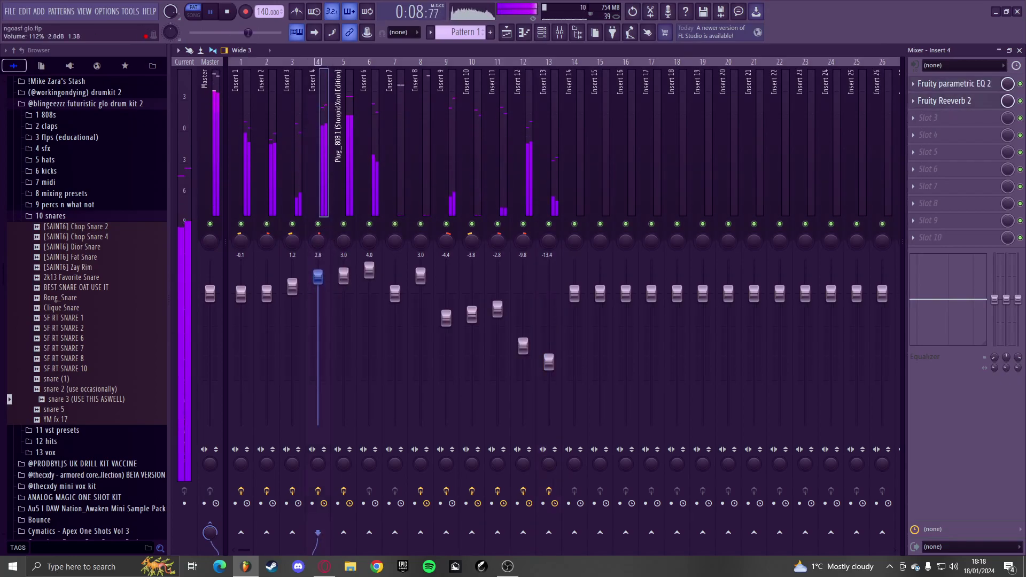
left_click_drag(323, 282, 342, 292)
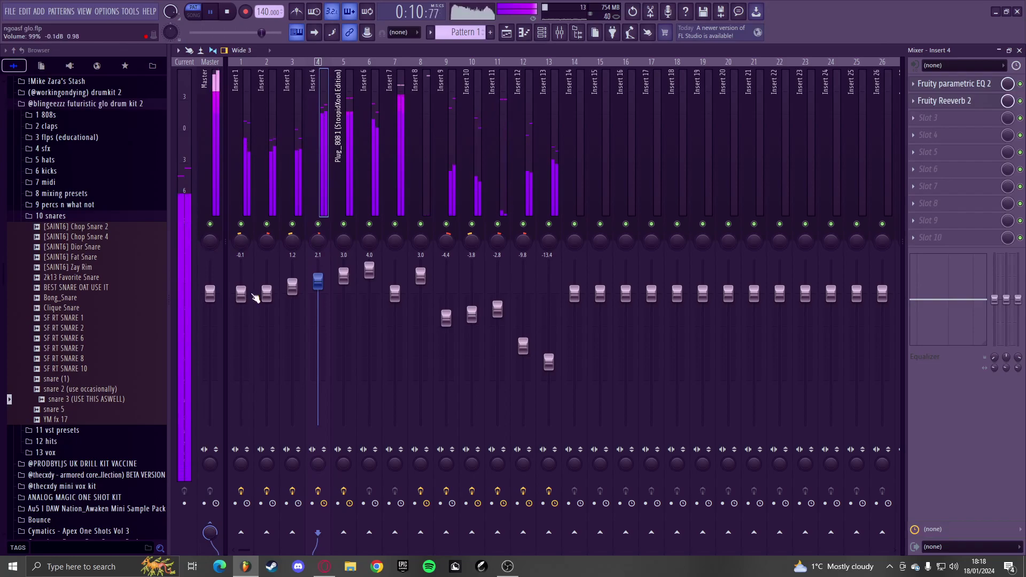
- Solo-check Insert 1, then set Insert 1's volume to 4.6 dB and Insert 2's to 1.5 dB
left_click_drag(241, 293, 241, 282)
right_click(241, 225)
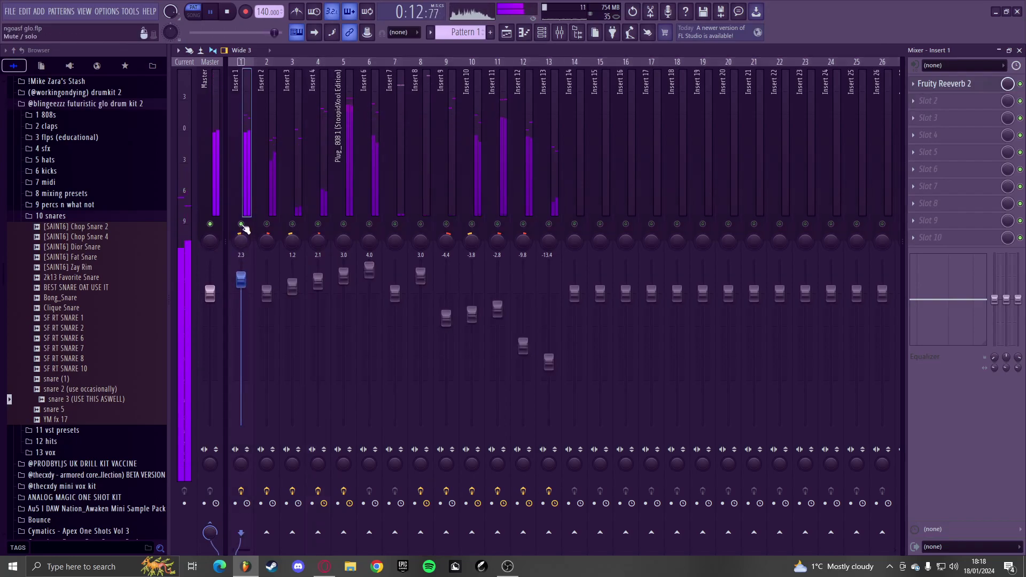
right_click(242, 225)
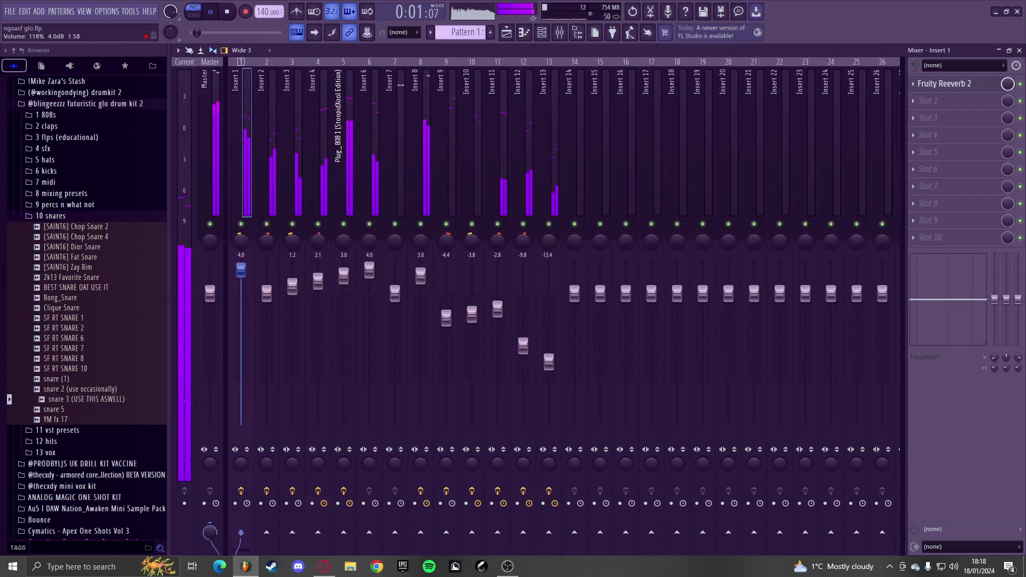
left_click_drag(269, 294, 269, 279)
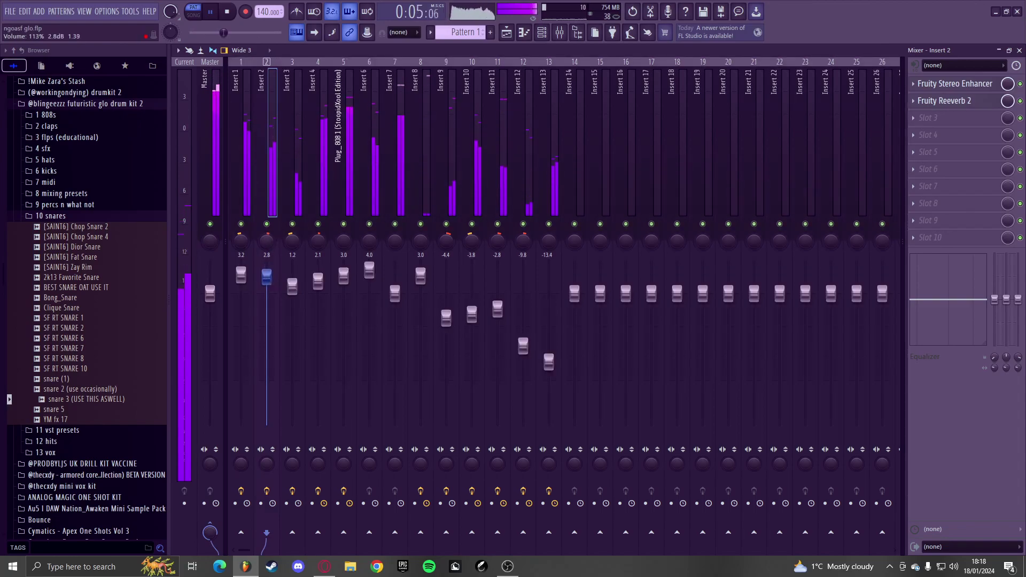
left_click_drag(241, 275, 266, 284)
- Load Fruity Soft Clipper into the Master track's first effect slot and close its window
left_click(210, 163)
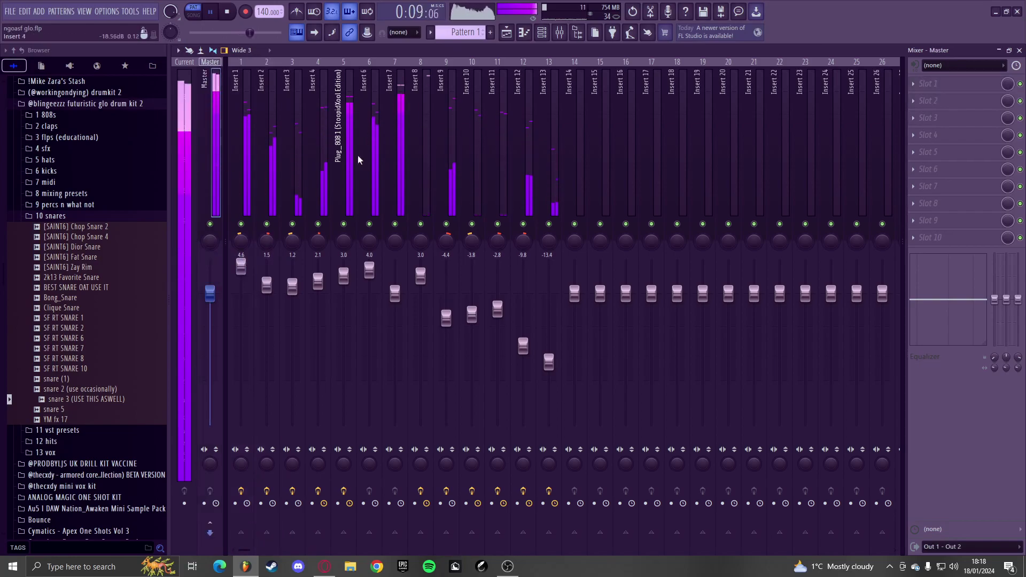
left_click(930, 83)
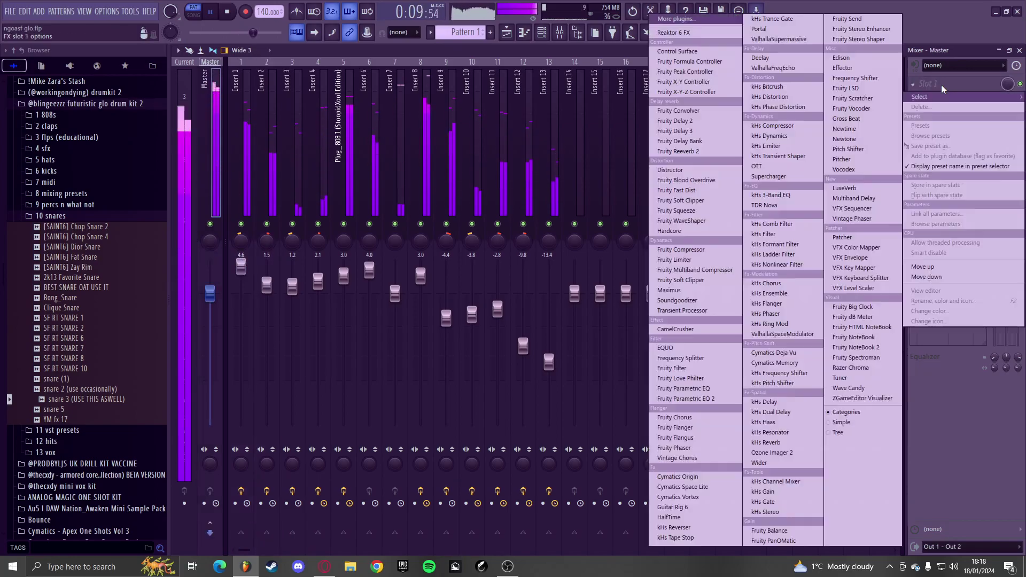
left_click(689, 284)
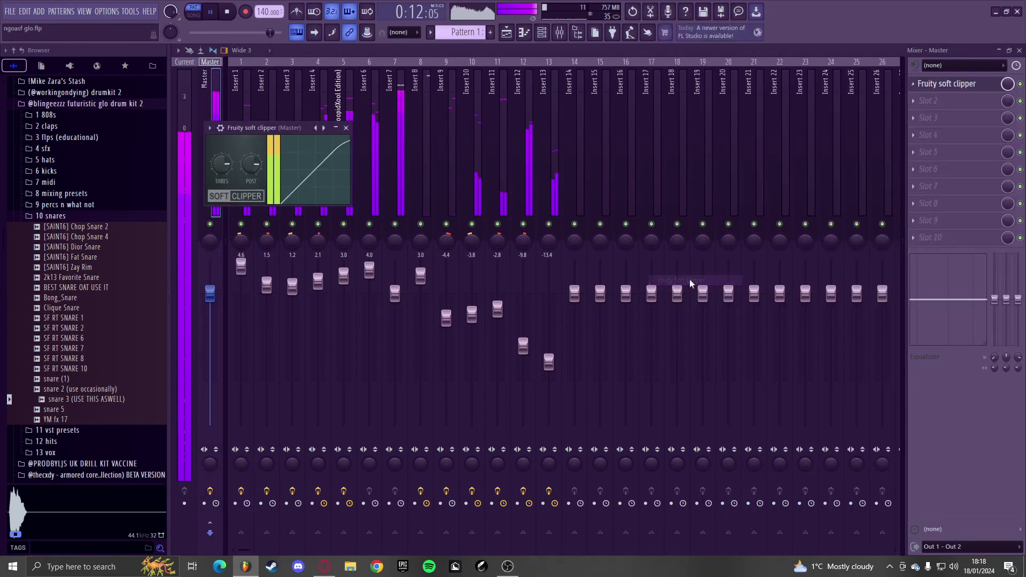
left_click(346, 128)
- Add a second Serum instrument as a new channel in the channel rack
key("F7")
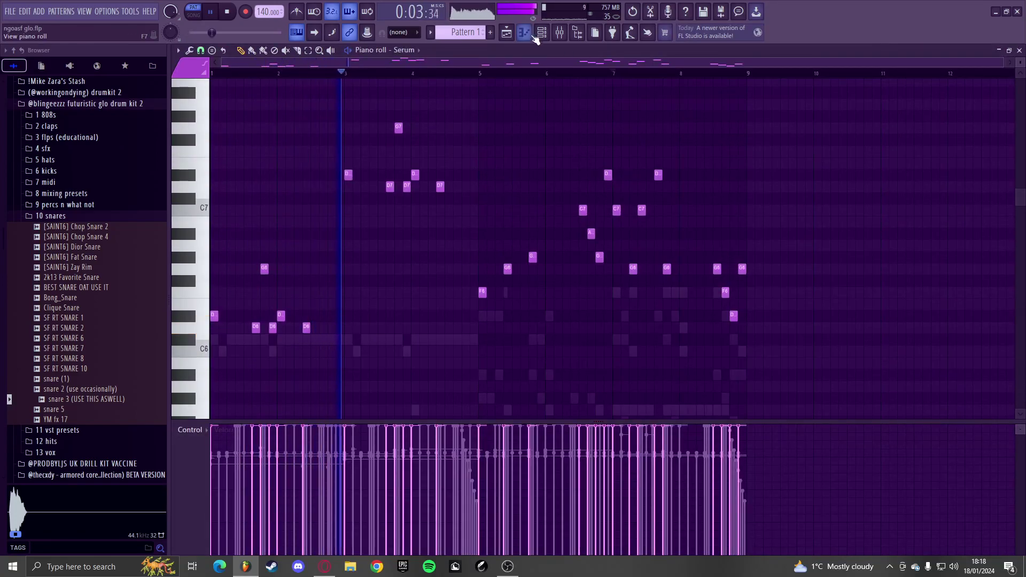
key("F6")
left_click(375, 465)
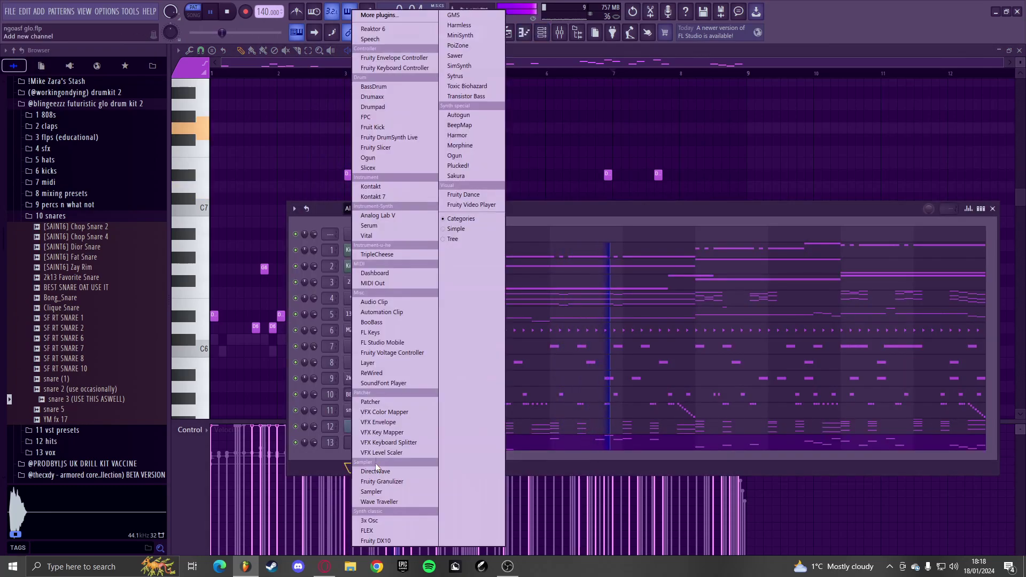
left_click(403, 226)
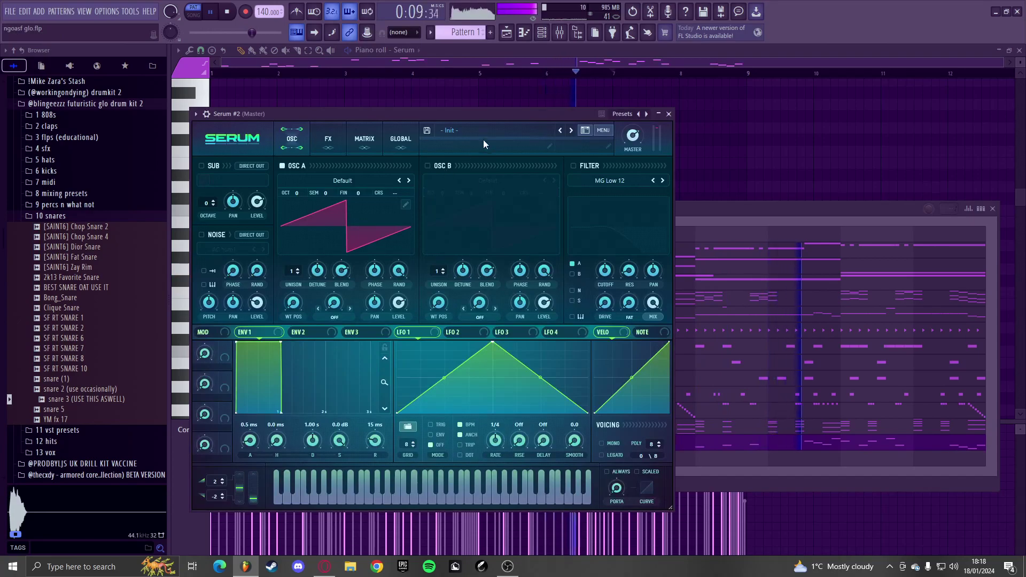
- Load the [Synth] 109Wave preset from the ThomasCameUp 600 Sub Boosterbox pack into the second Serum instrument
left_click(483, 145)
mouse_move(479, 206)
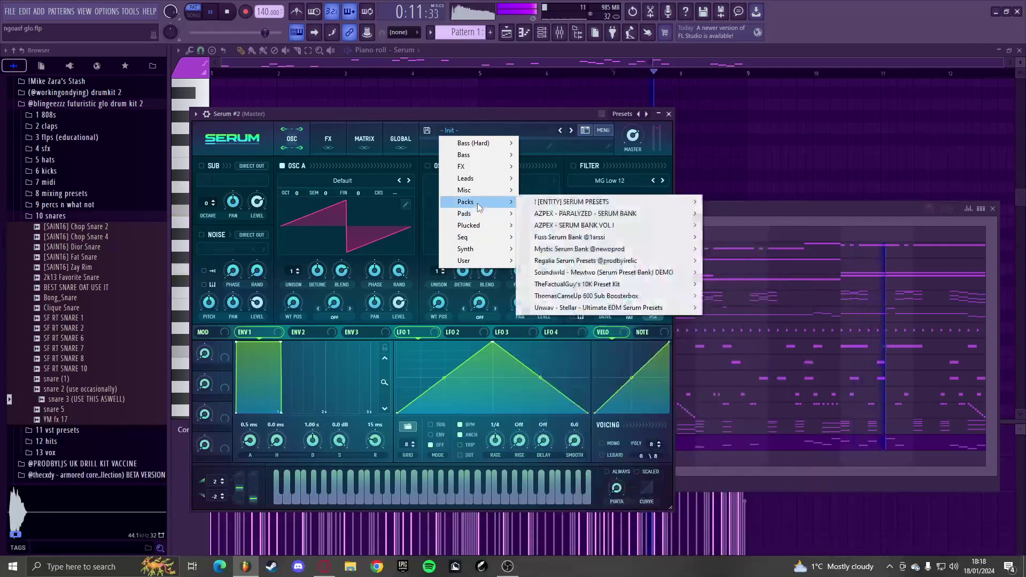
mouse_move(588, 295)
mouse_move(742, 307)
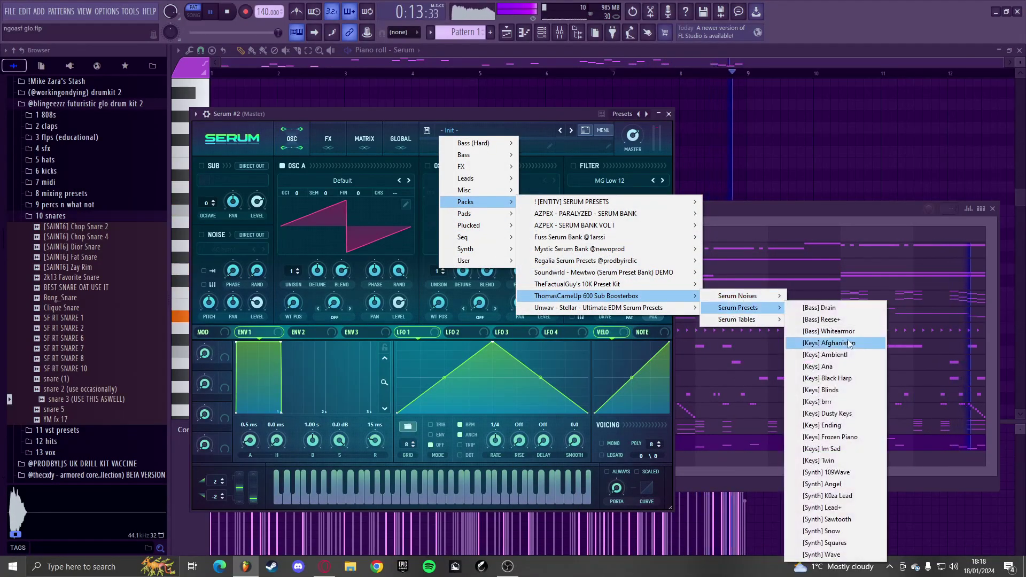
left_click(826, 472)
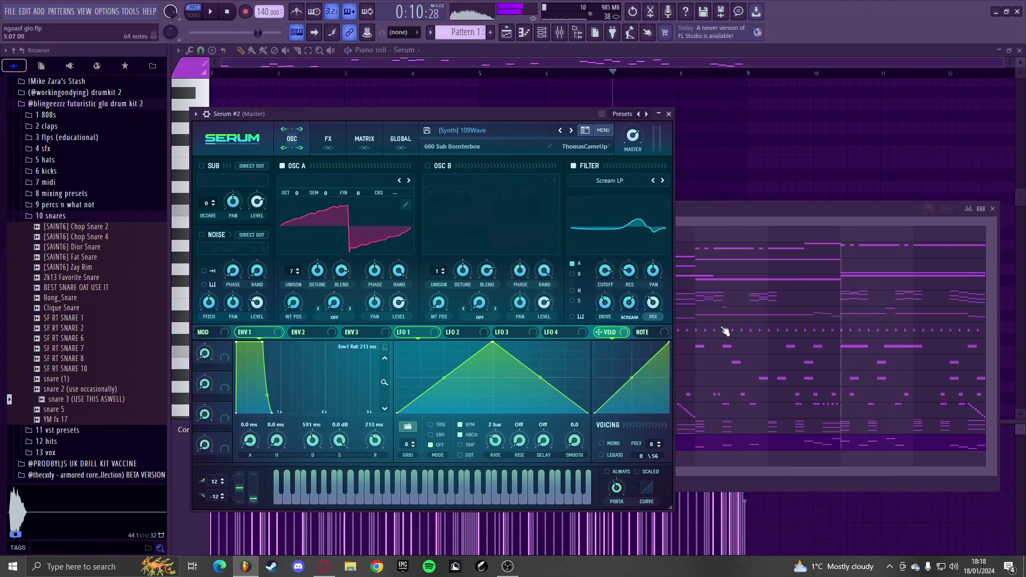
- Switch the piano roll's target channel to Serum #2 and play the pattern
left_click(500, 87)
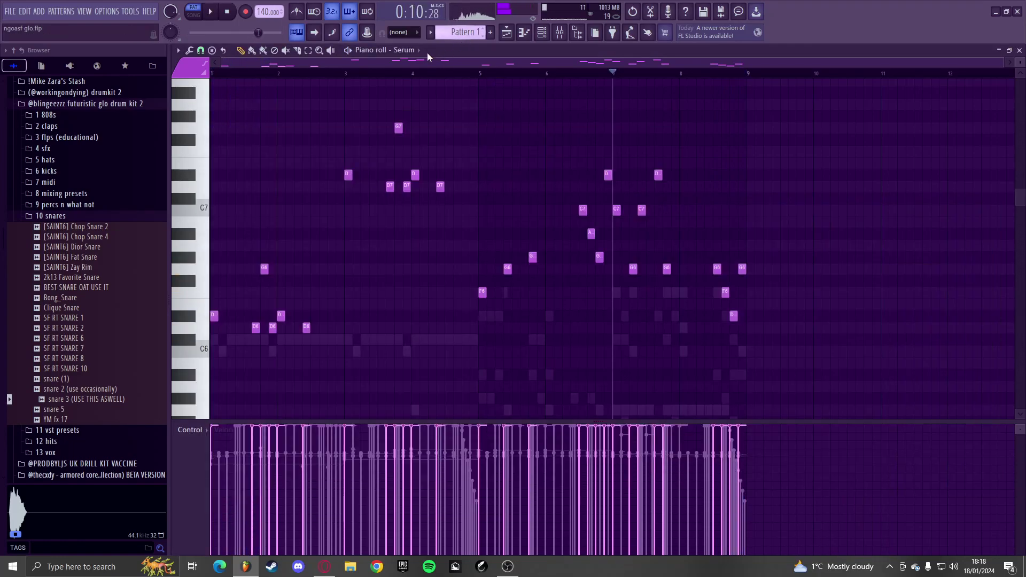
left_click(417, 51)
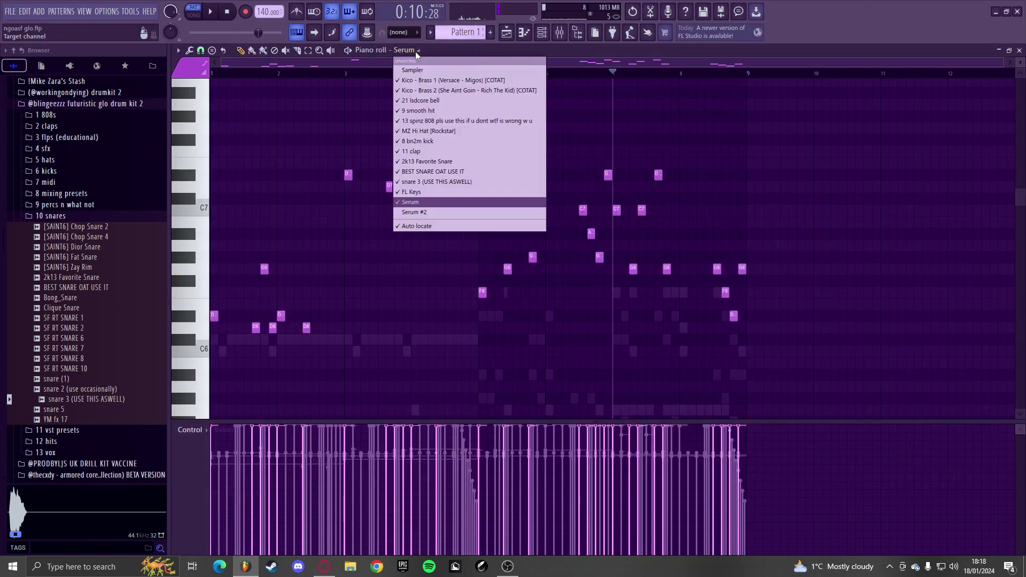
left_click(421, 212)
key("space")
scroll(412, 257, "up", 3)
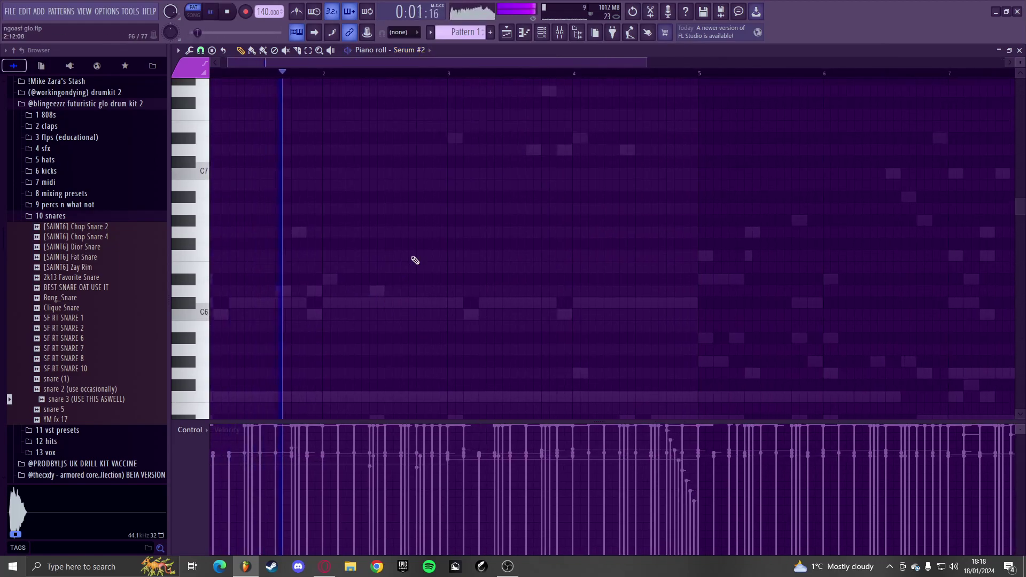
key("space")
- Draw D6 on beat 3 and G6 on beat 4 of bar 2, and D#6 at the start of bar 3, then audition them
left_click(383, 303)
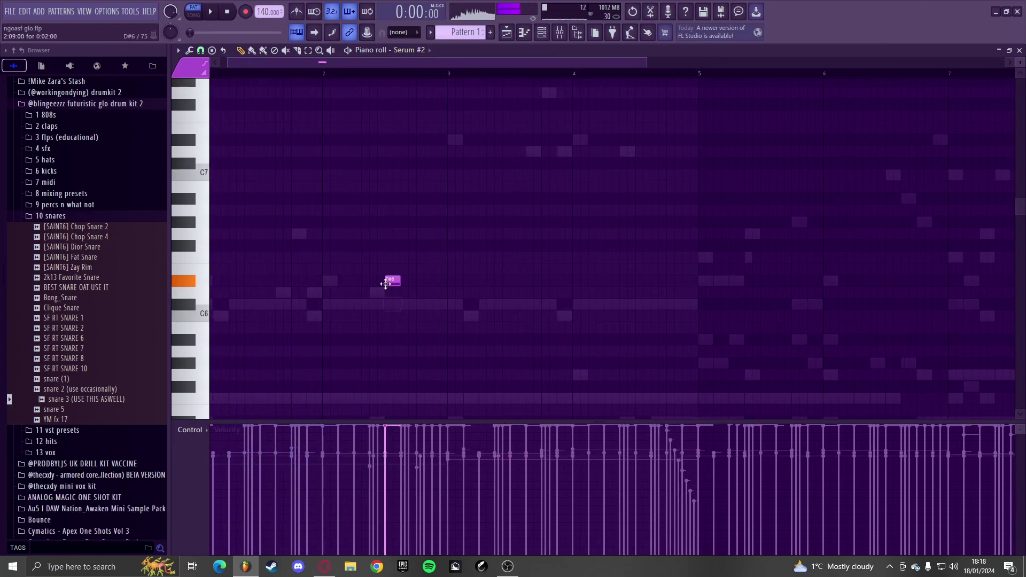
scroll(395, 308, "up", 1, "ctrl")
scroll(408, 314, "up", 4)
left_click(382, 74)
key("space")
scroll(438, 219, "down", 3)
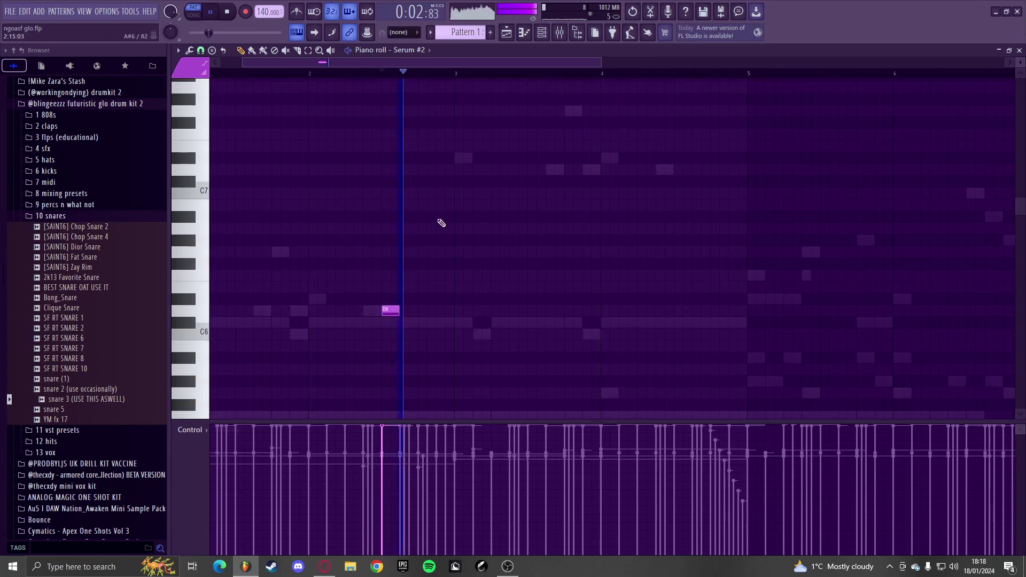
key("space")
left_click(419, 200)
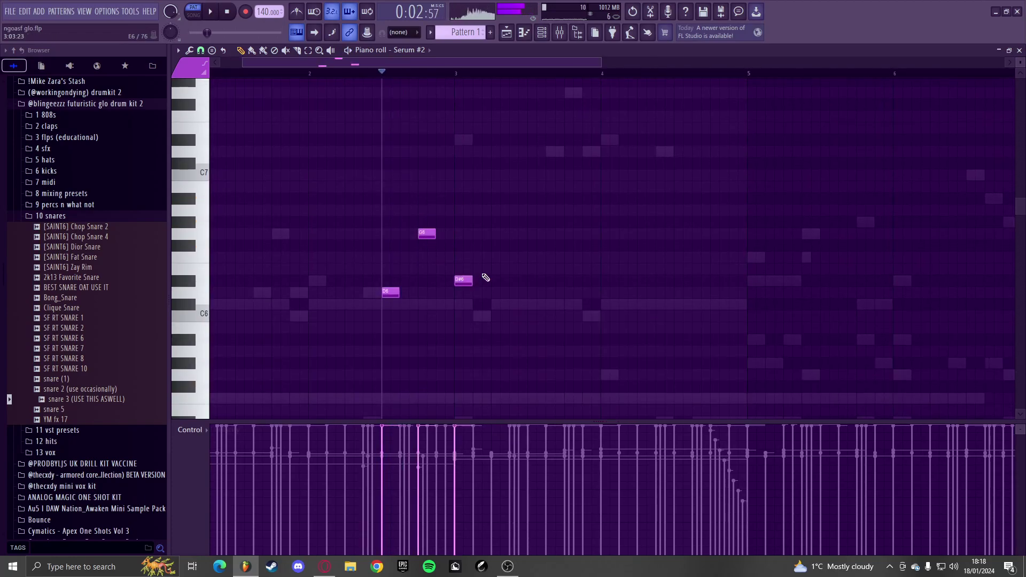
key("space")
key("space")
- Lengthen the three Serum #2 notes, making the D#6 in bar 3 about one bar long, and check them in playback
key("ctrl+a")
left_click_drag(598, 280, 604, 280)
key("space")
key("space")
key("ctrl+d")
key("space")
scroll(488, 258, "down", 3, "ctrl")
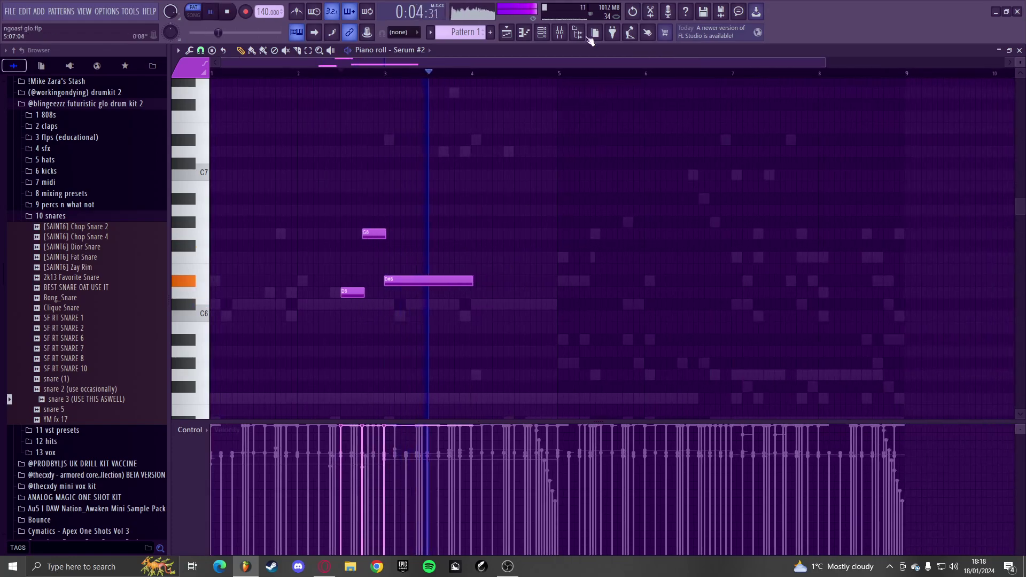
- Route Serum #2 to mixer Insert 14 and set Insert 14's volume to -7.2 dB
left_click(543, 36)
double_click(334, 457)
left_click(560, 34)
left_click_drag(574, 294, 574, 332)
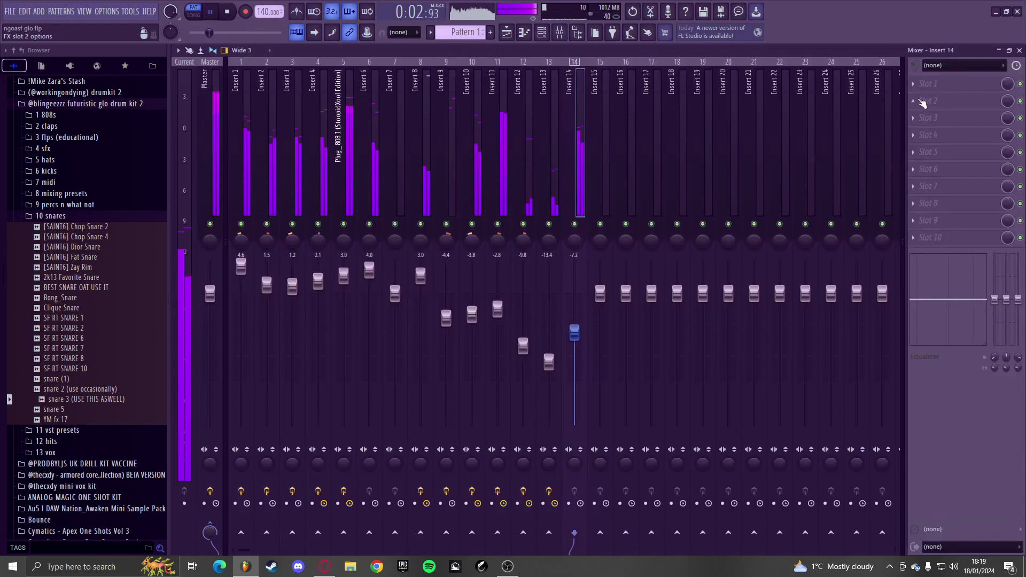
- Load ValhallaSpaceModulator and Fruity Fast Dist into Insert 14's first two effect slots, with the track soloed
left_click(913, 84)
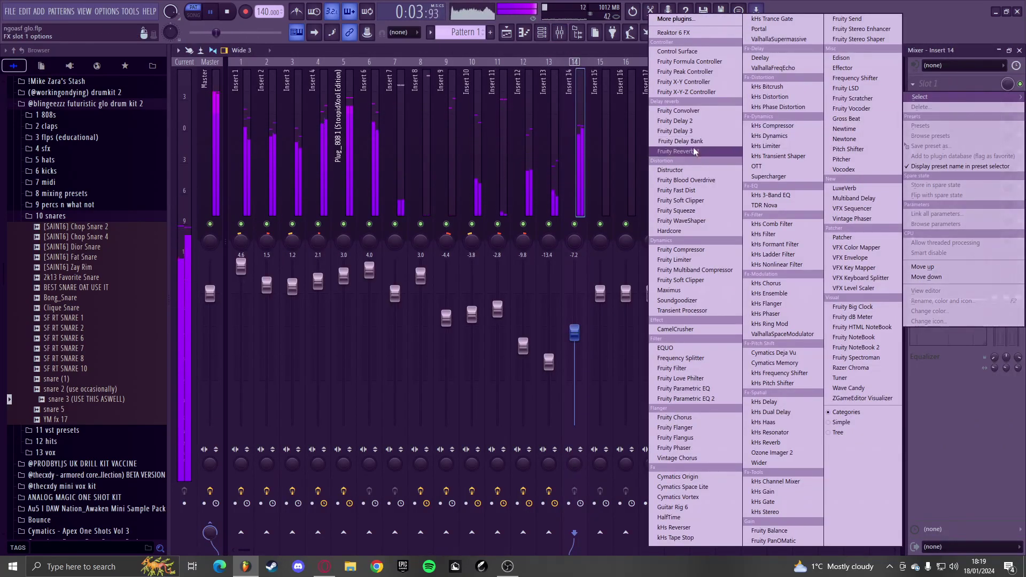
left_click(782, 334)
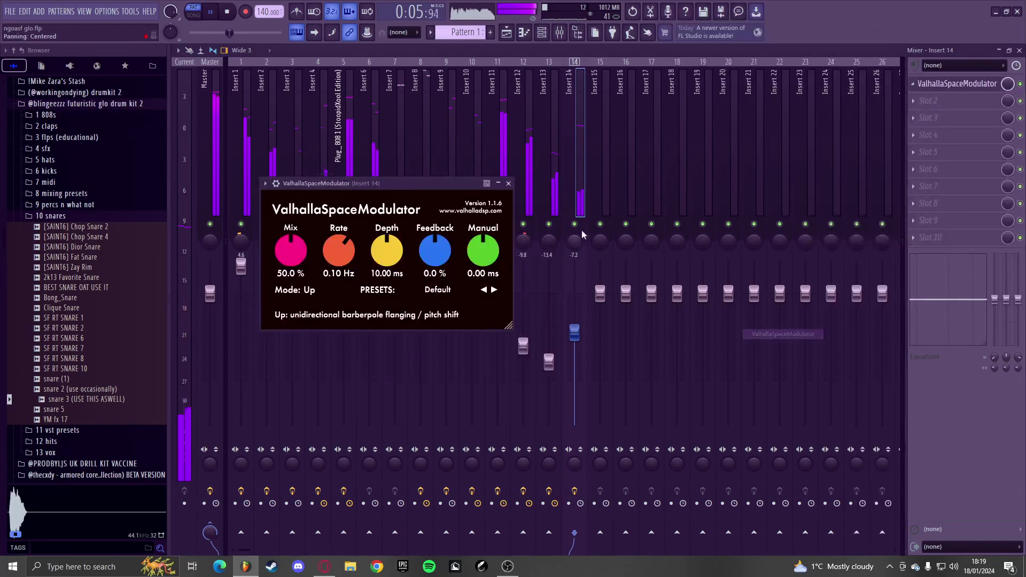
left_click(508, 183)
left_click(928, 100)
left_click(657, 192)
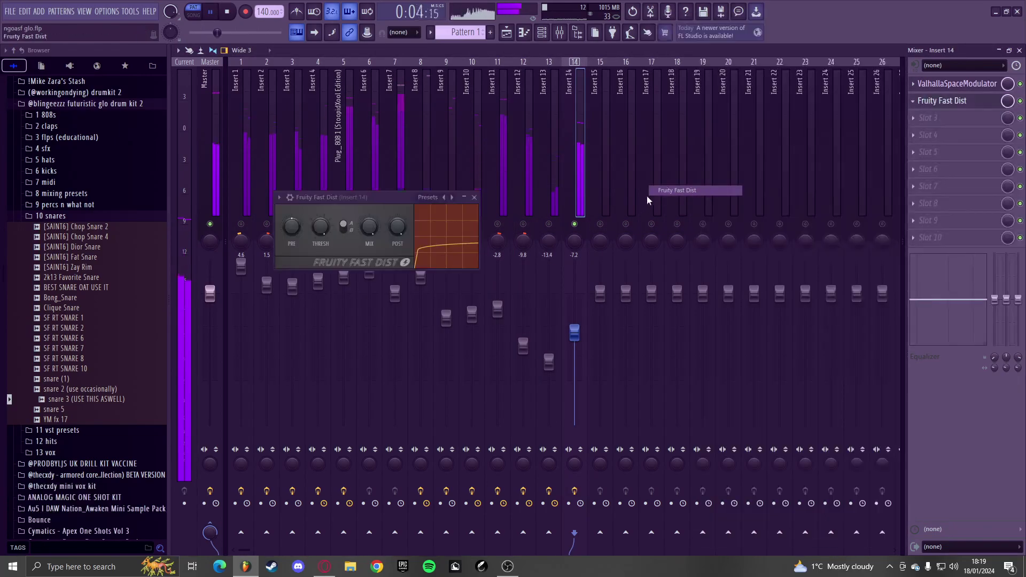
left_click(913, 101)
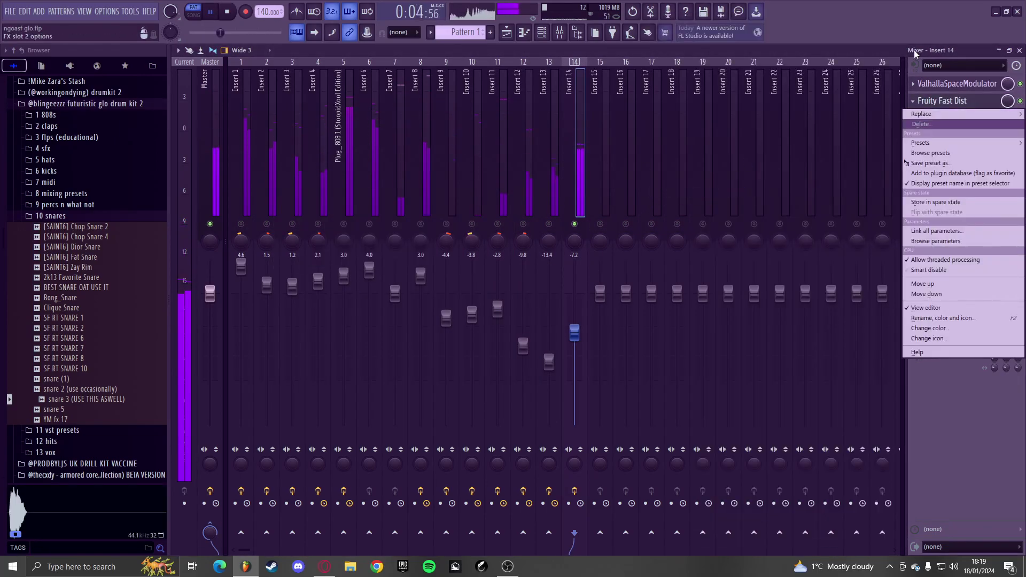
- Add Fruity Parametric EQ 2 to Insert 14's third slot and cut highs with band 7, low mids with band 6 and lows with band 1
left_click(928, 117)
left_click(695, 399)
left_click_drag(374, 190, 377, 212)
left_click_drag(403, 191, 312, 244)
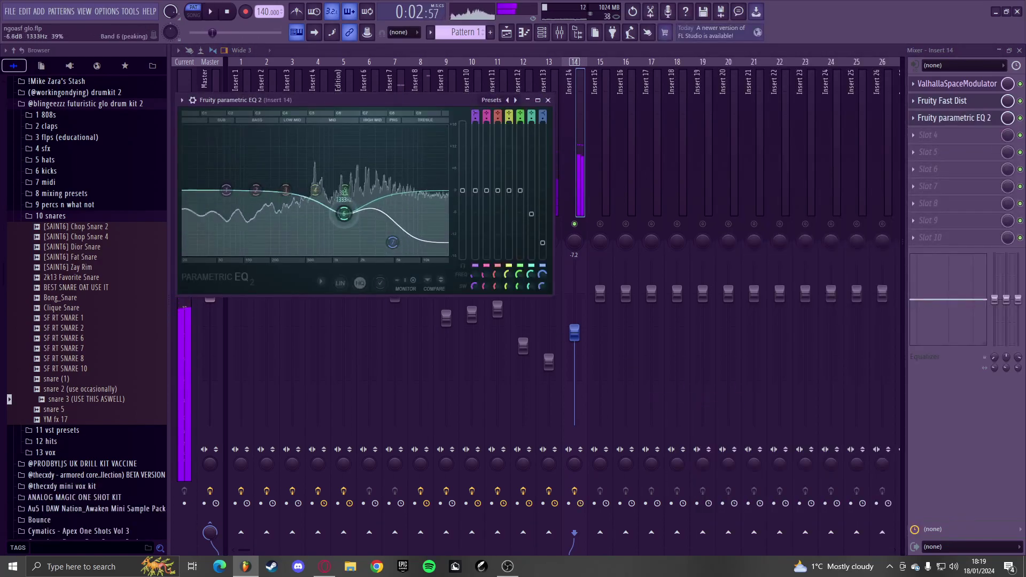
left_click_drag(225, 190, 273, 254)
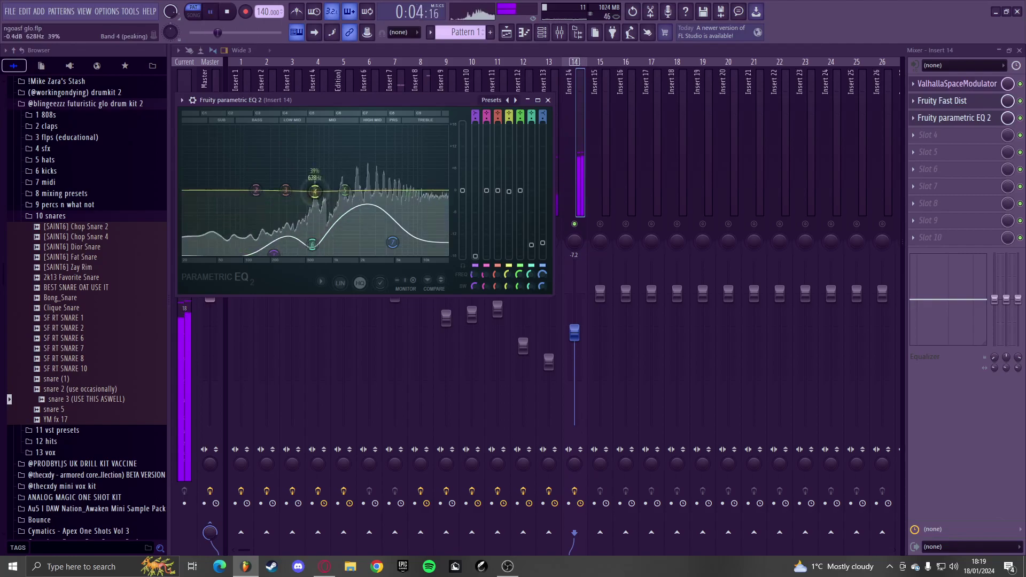
- Load Fruity Reeverb 2 into Insert 14's fourth slot and set its wet level to 80%
left_click(918, 134)
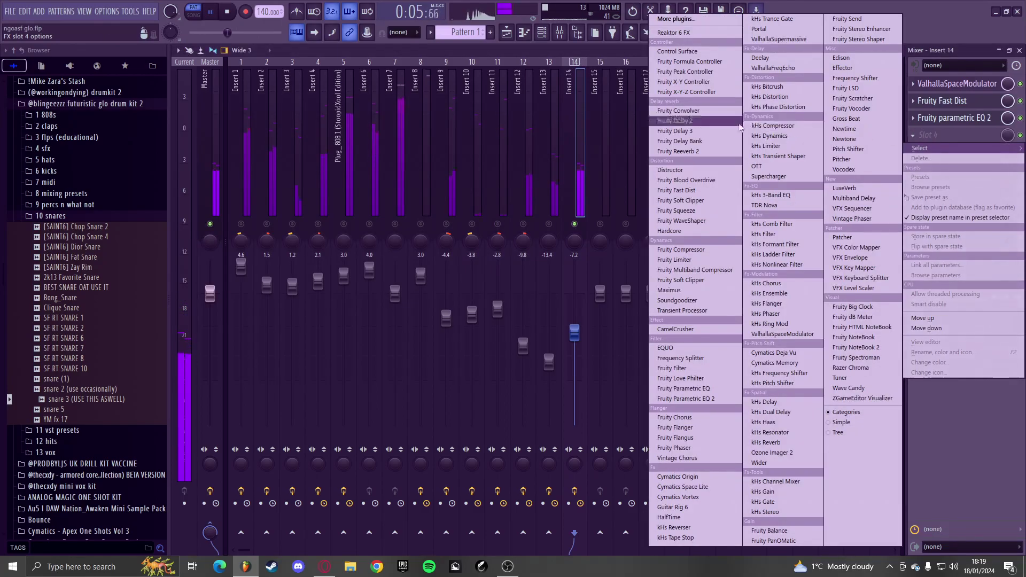
left_click(695, 152)
key("space")
left_click_drag(463, 144, 463, 138)
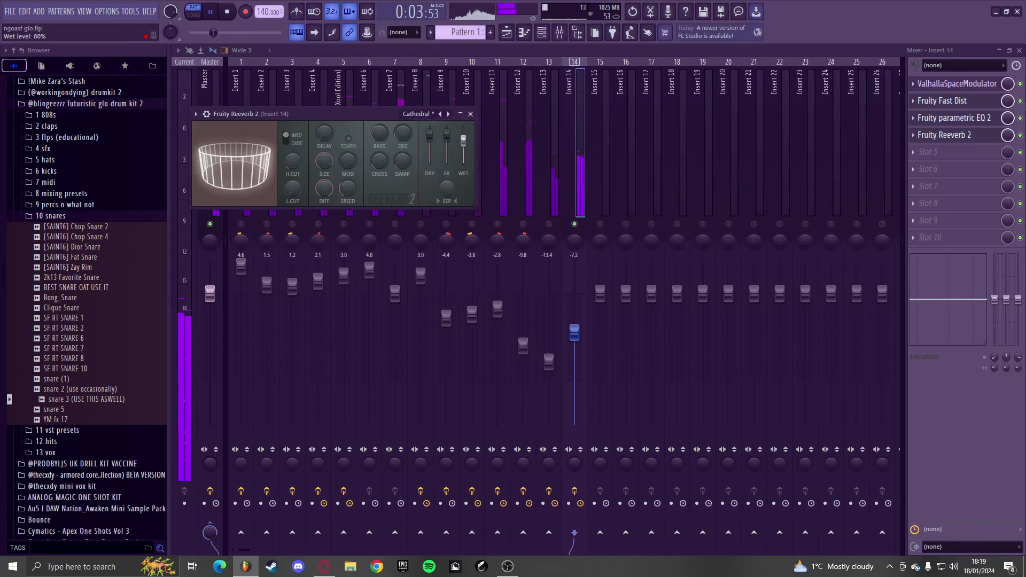
- Add a second Fruity Parametric EQ 2 in Insert 14's fifth slot, cut the lows with band 1 and lower the highs with band 7
left_click(941, 156)
left_click(694, 108)
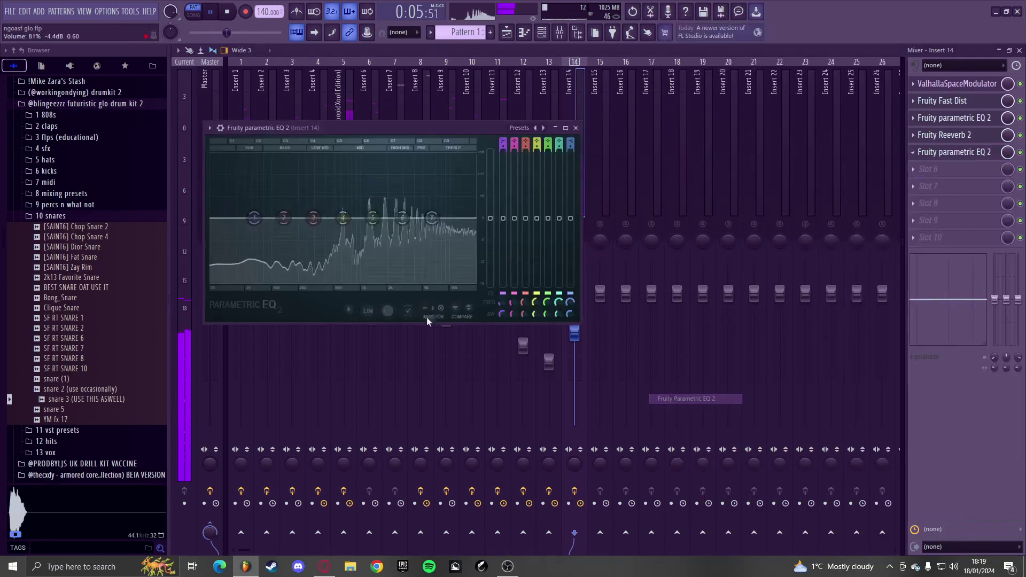
left_click_drag(430, 228, 437, 235)
left_click_drag(254, 218, 307, 283)
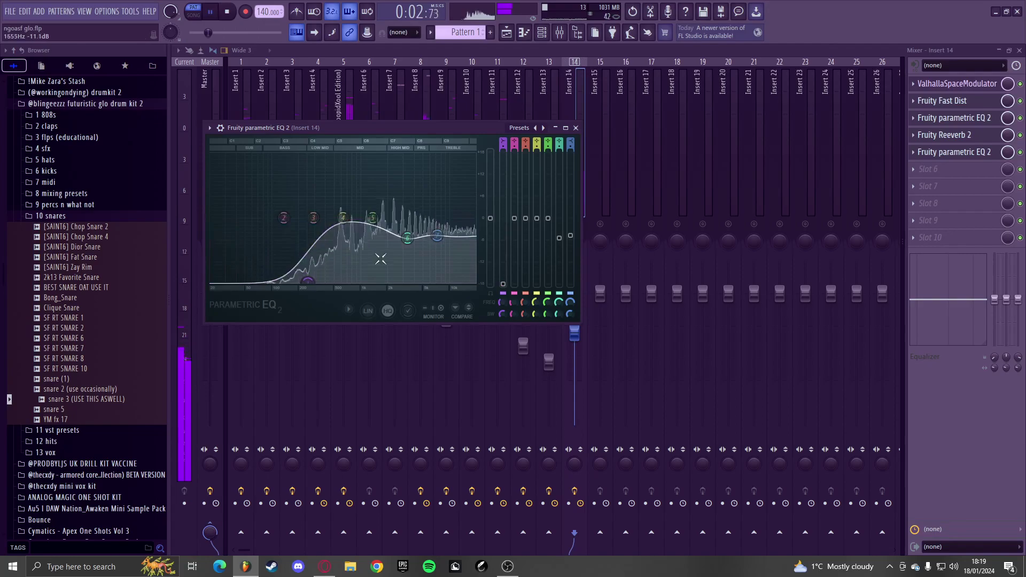
left_click_drag(407, 238, 412, 216)
left_click(584, 207)
- Unsolo Insert 14, raise its volume slightly in the full mix and close the mixer
right_click(575, 224)
left_click_drag(574, 333, 575, 319)
key("F9")
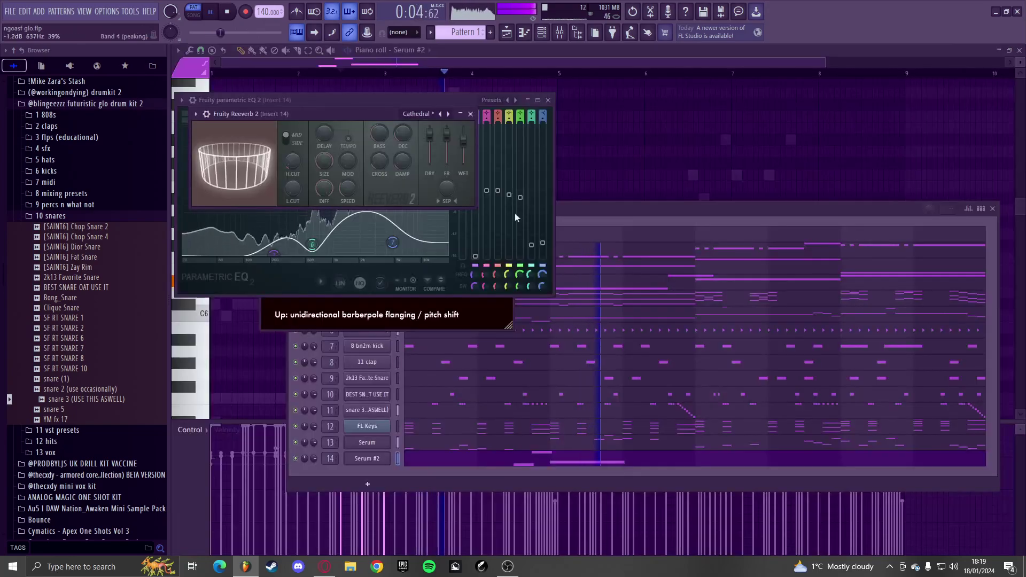
- Duplicate the first four bars of the Serum #2 melody into bars 5 to 8
key("F7")
left_click_drag(482, 74, 211, 74)
key("ctrl+b")
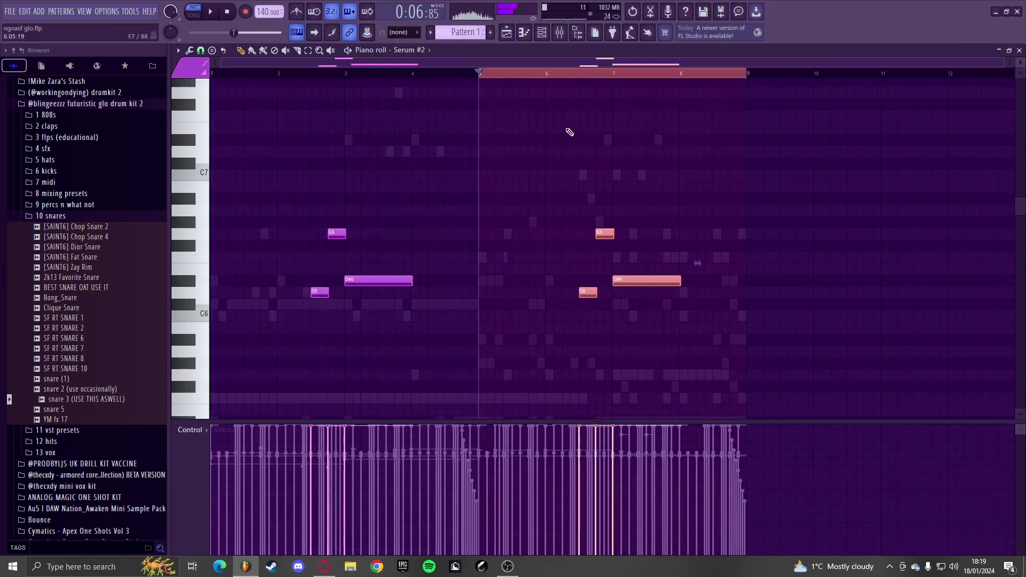
- Repitch the three duplicated notes in bars 6 and 7 to F6, G#6 and G6, checking them in playback
scroll(570, 114, "up", 3)
key("space")
key("space")
left_click_drag(614, 292, 605, 229)
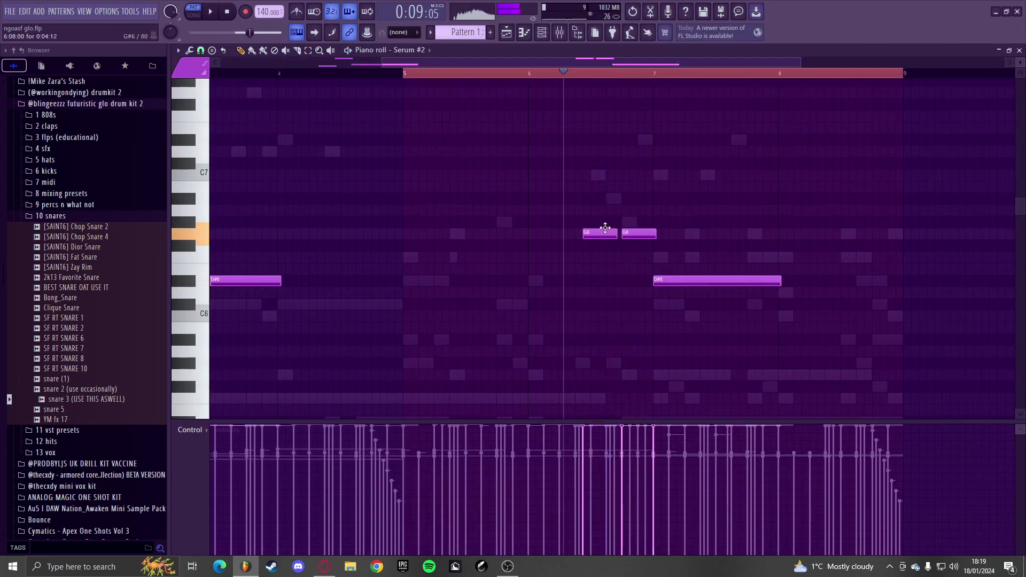
scroll(643, 240, "up", 2)
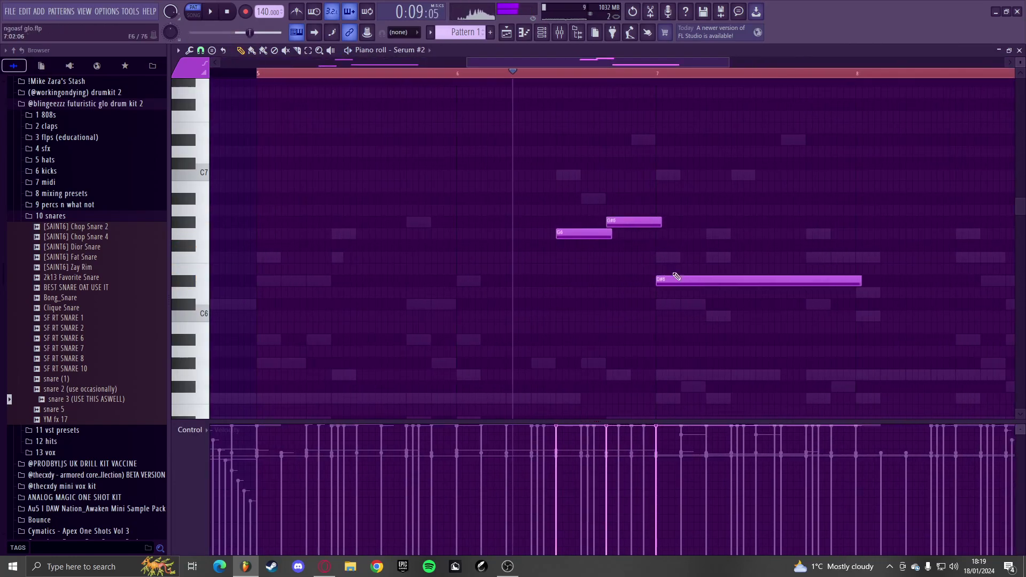
key("space")
key("space")
left_click_drag(694, 280, 696, 224)
key("space")
scroll(583, 242, "down", 2)
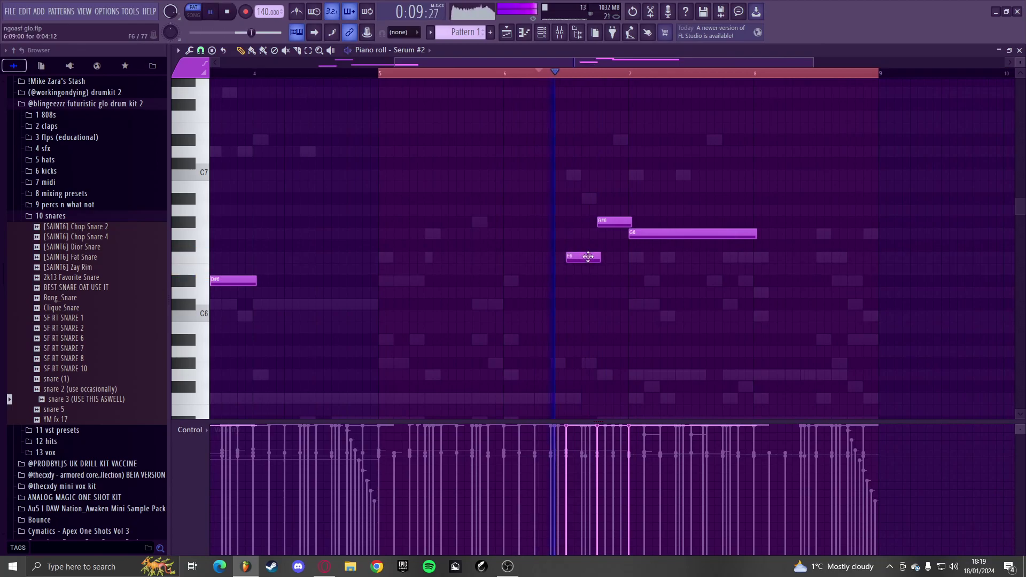
scroll(606, 265, "down", 3)
key("space")
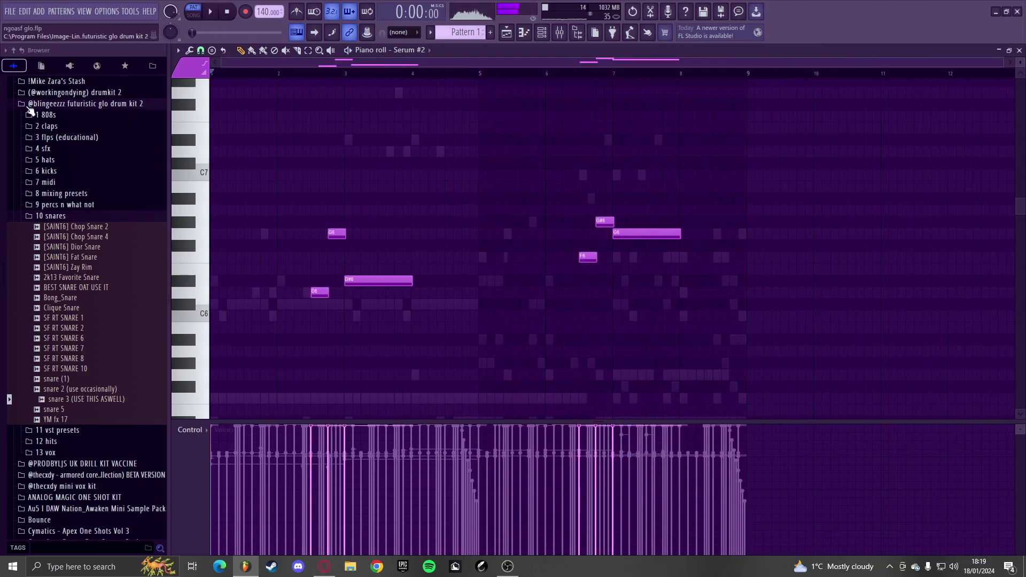
- Close the piano roll, collapse the 10 snares folder in the browser and expand the 12 hits folder
key("F7")
key("space")
scroll(107, 416, "up", 5)
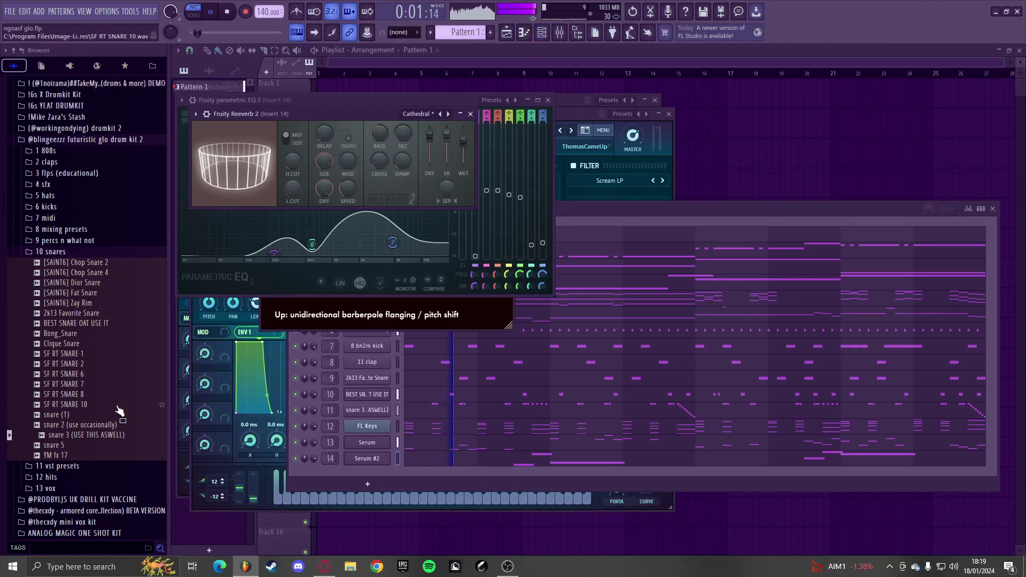
left_click(71, 397)
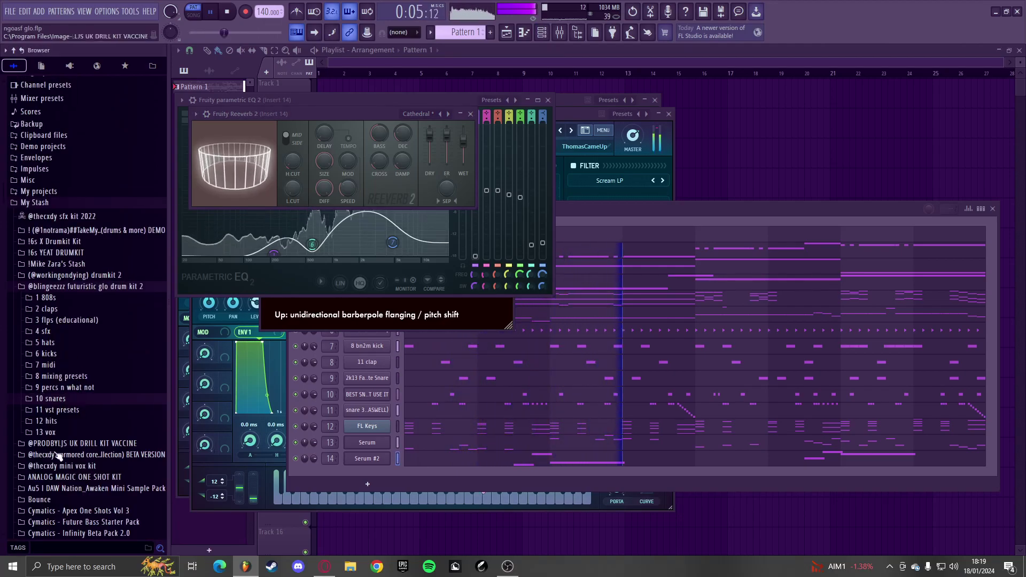
left_click(63, 421)
key("space")
- Audition the hit and bell samples in the 12 hits folder to find one that suits the beat
left_click(73, 403)
left_click(76, 413)
left_click(78, 373)
left_click(76, 382)
left_click(74, 362)
left_click(73, 351)
left_click(74, 342)
left_click(78, 333)
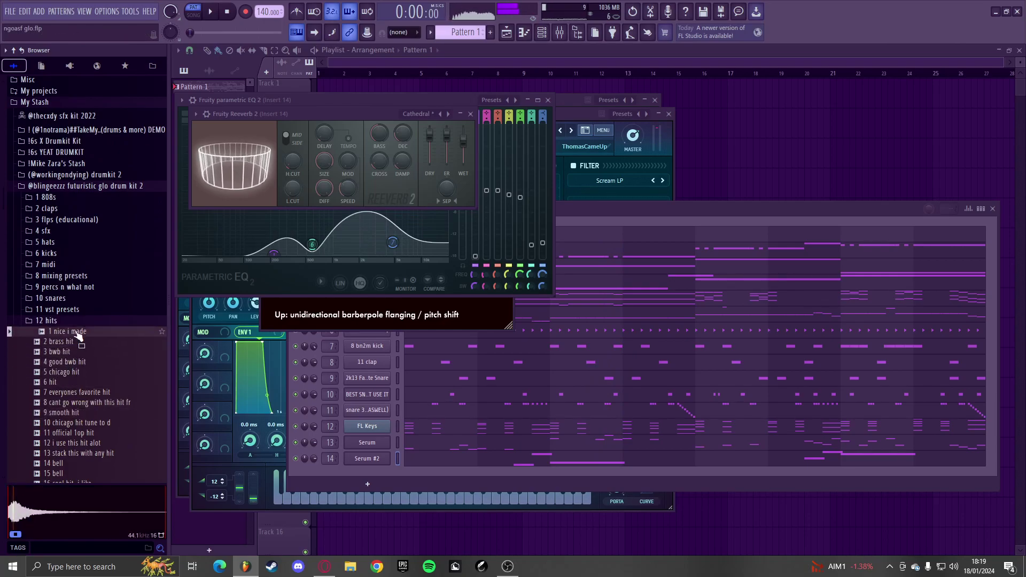
left_click(78, 463)
left_click(81, 452)
scroll(81, 452, "down", 4)
left_click(79, 362)
left_click(77, 373)
left_click(78, 393)
left_click(78, 402)
left_click(77, 413)
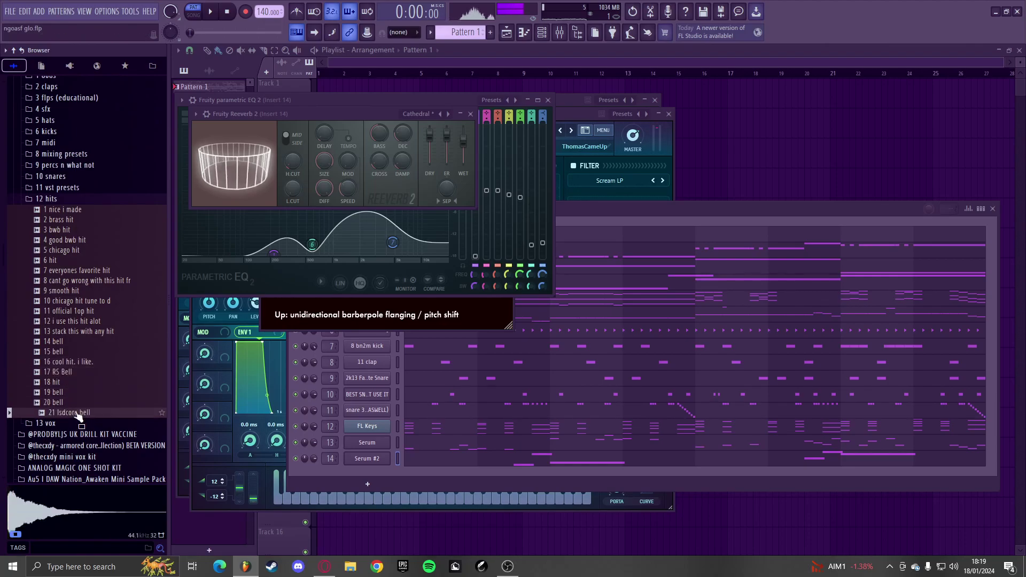
left_click(82, 211)
left_click(80, 260)
left_click(80, 270)
left_click(80, 281)
left_click(78, 289)
left_click(81, 281)
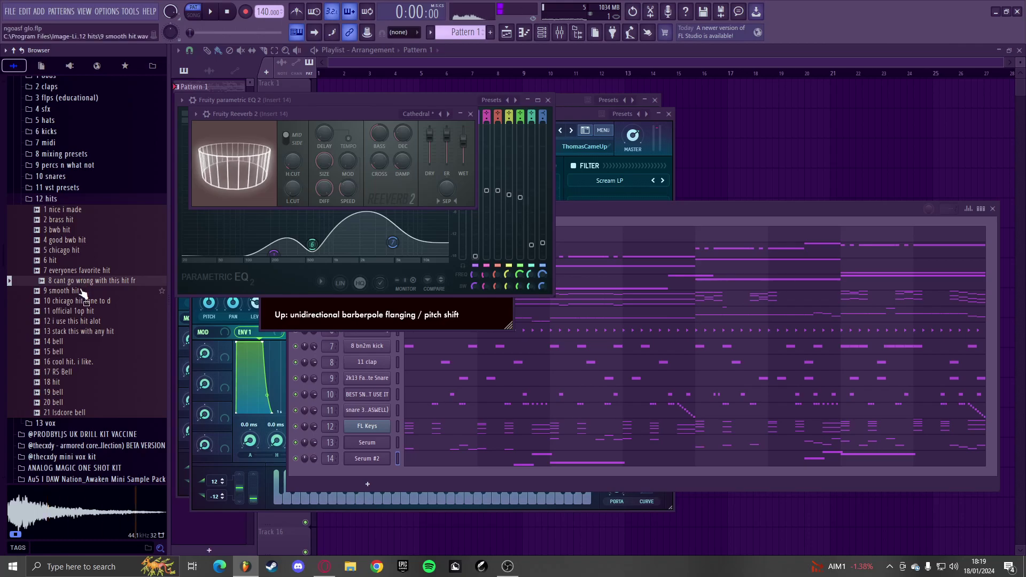
- Close the open effect windows and add the sample "8 cant go wrong with this hit fr" as a new channel below Serum #2
left_click(471, 114)
left_click(548, 100)
left_click(492, 188)
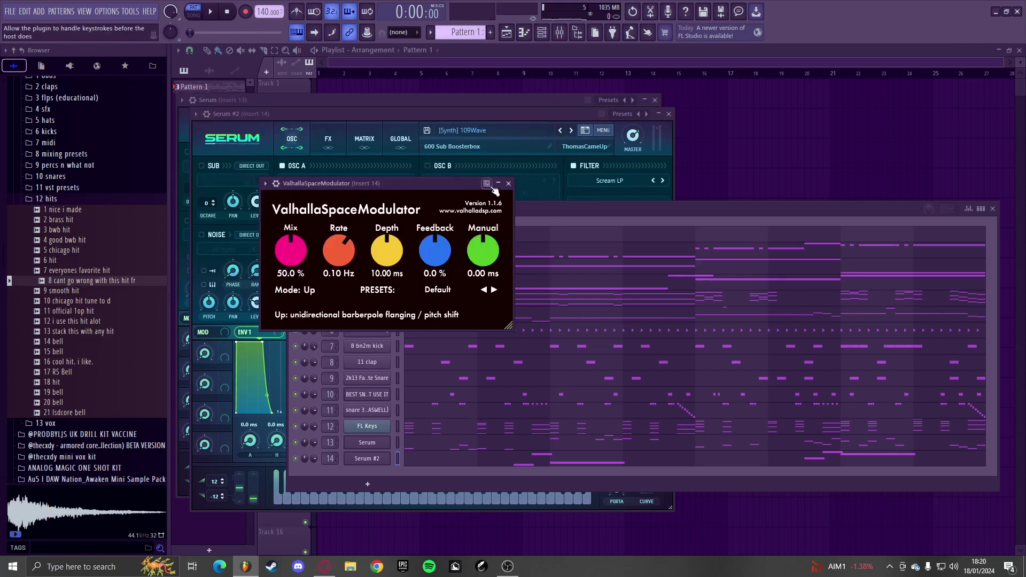
left_click(508, 183)
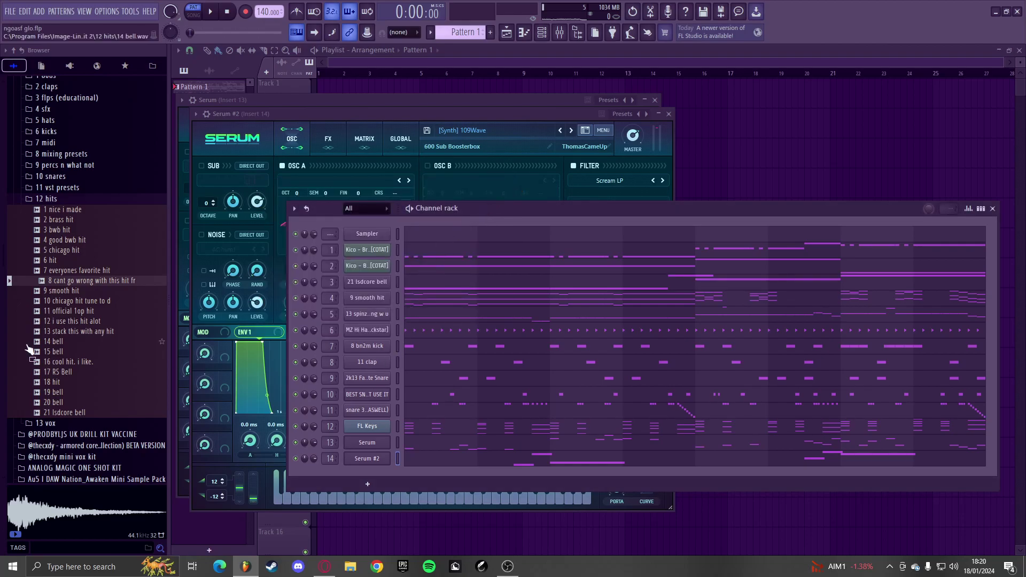
left_click_drag(367, 470, 364, 472)
key("space")
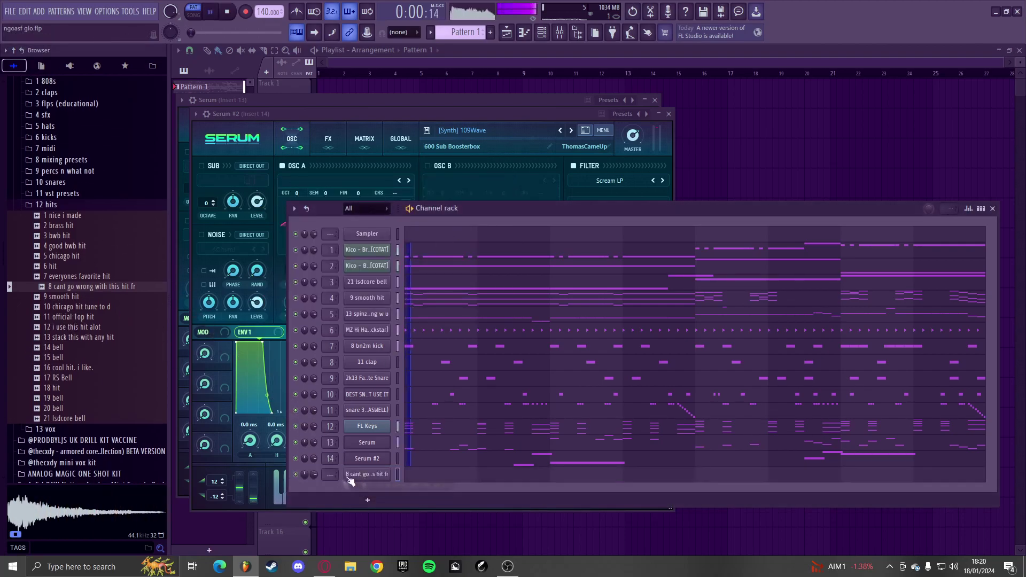
- Route the new hit channel to mixer track 15 and enable its volume envelope
left_click(368, 477)
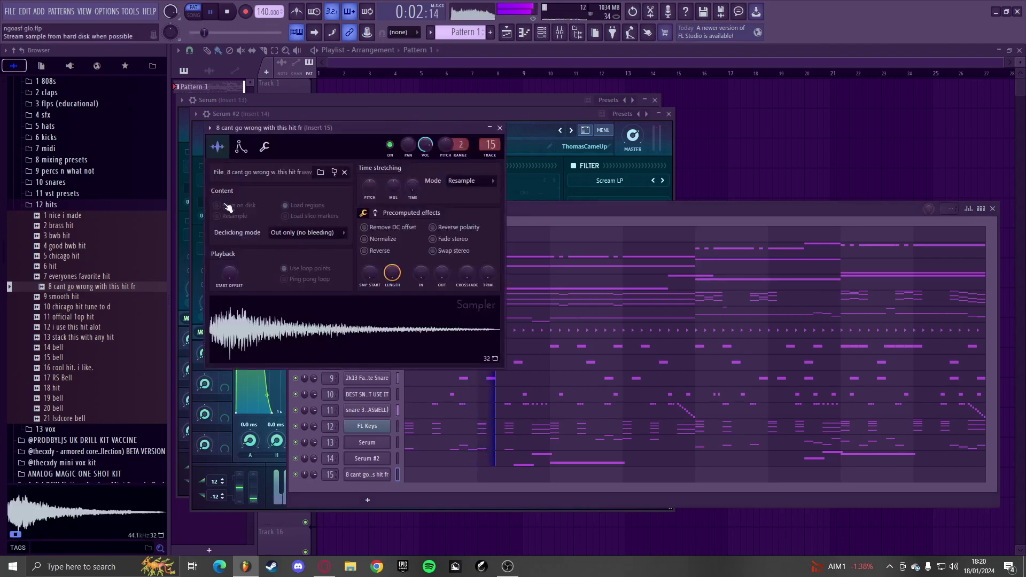
left_click(241, 146)
left_click_drag(239, 251, 240, 272)
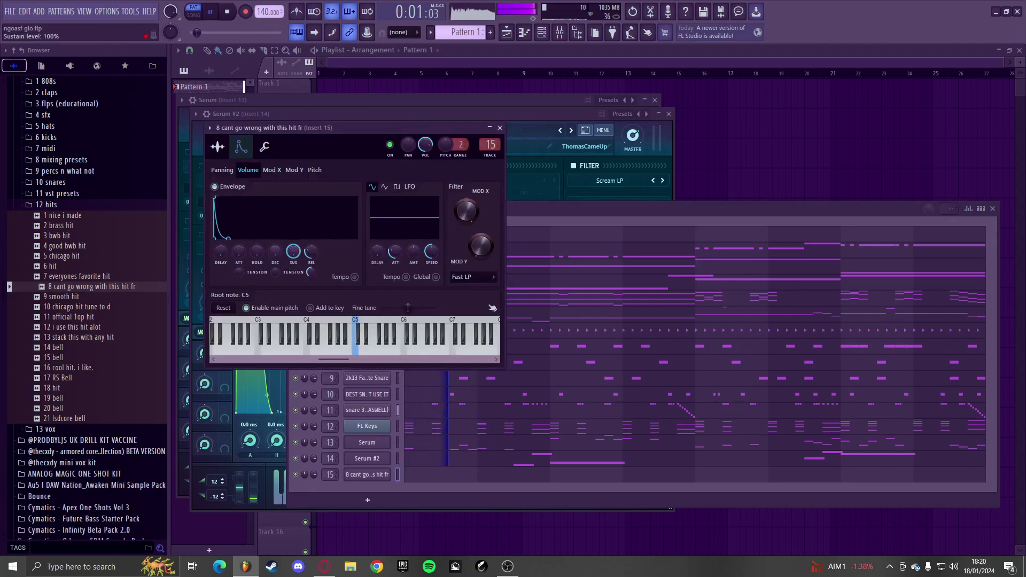
- Open the piano roll and switch it to the "8 cant go wrong with this hit fr" channel
key("F7")
key("space")
key("space")
scroll(278, 203, "up", 3)
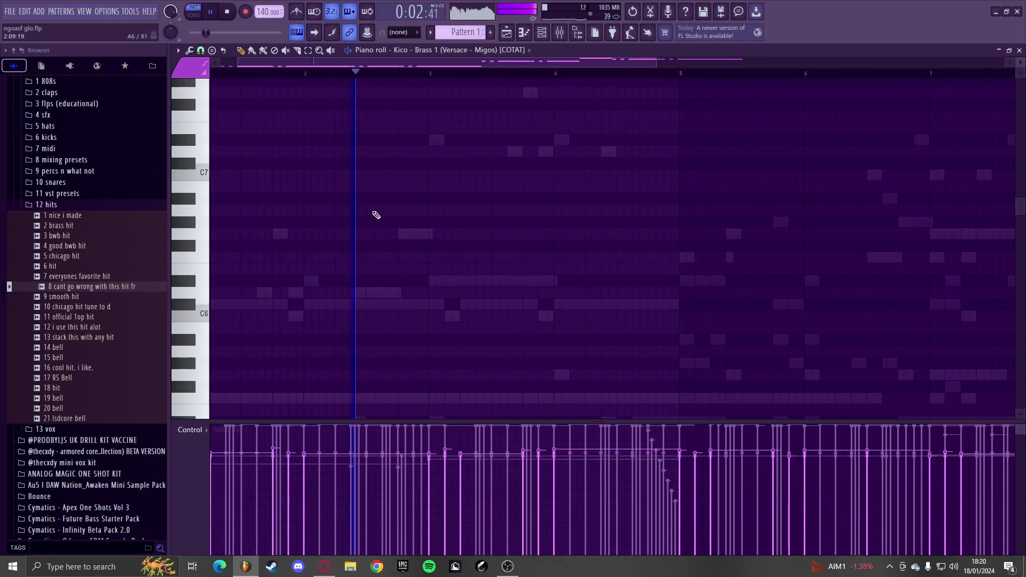
scroll(379, 234, "down", 5)
left_click(417, 50)
left_click(443, 223)
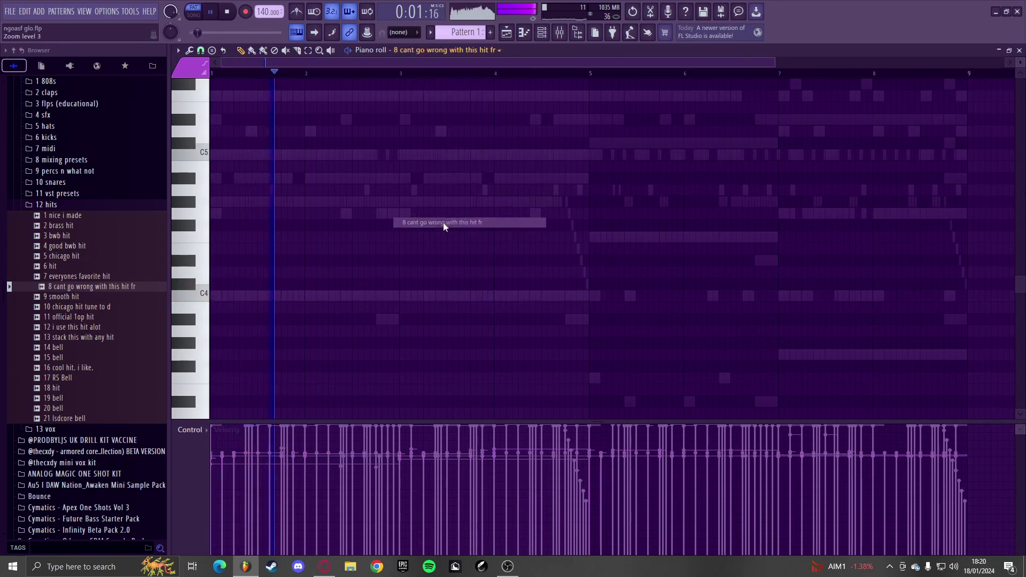
- Write a descending run of D#6, C#6, B5 and A#5 in the second half of bar 2, and transpose it down an octave
scroll(384, 234, "up", 6)
scroll(373, 234, "up", 3)
key("space")
left_click(336, 203)
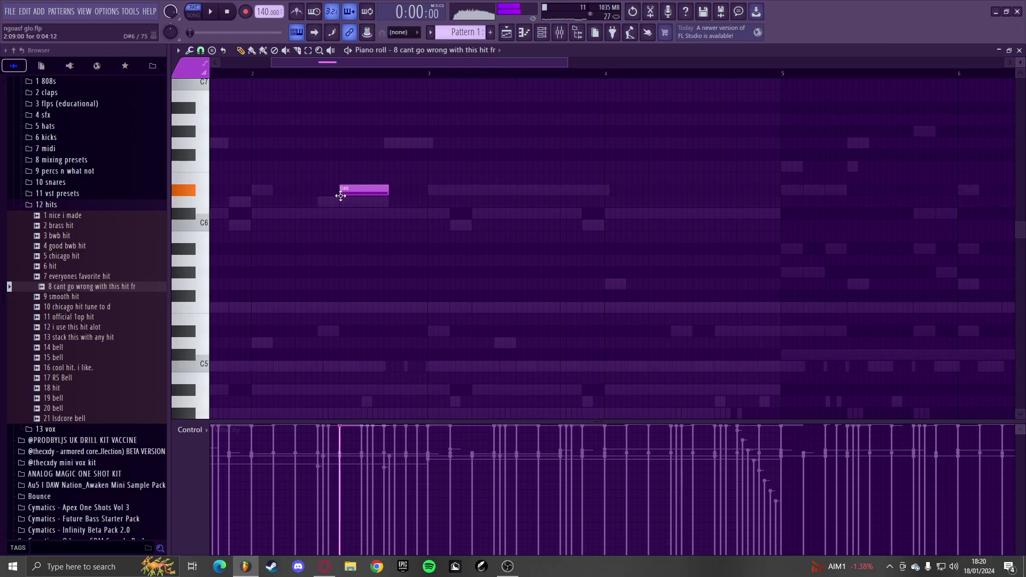
scroll(385, 193, "up", 3)
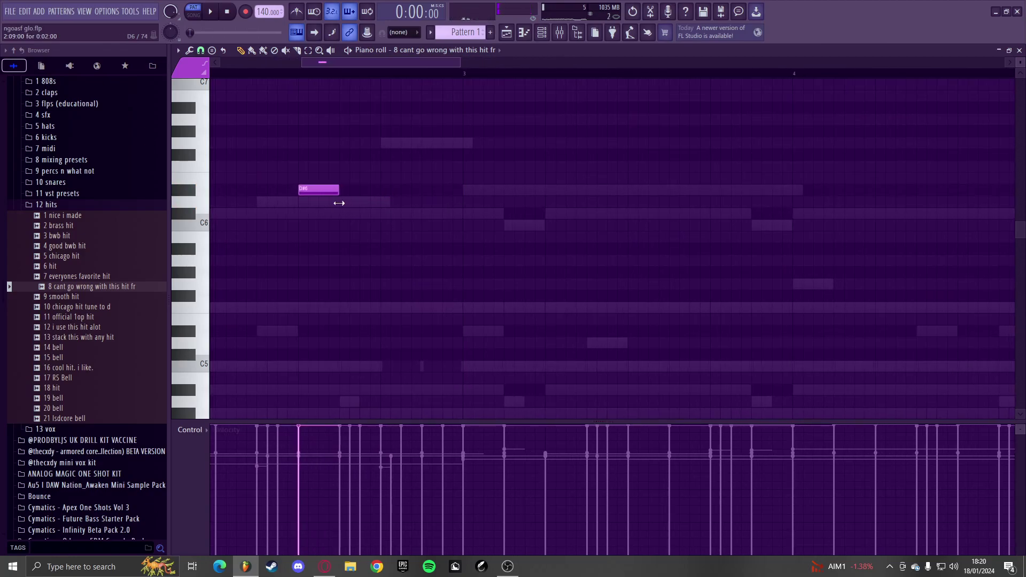
left_click(426, 249)
left_click_drag(519, 273, 268, 134)
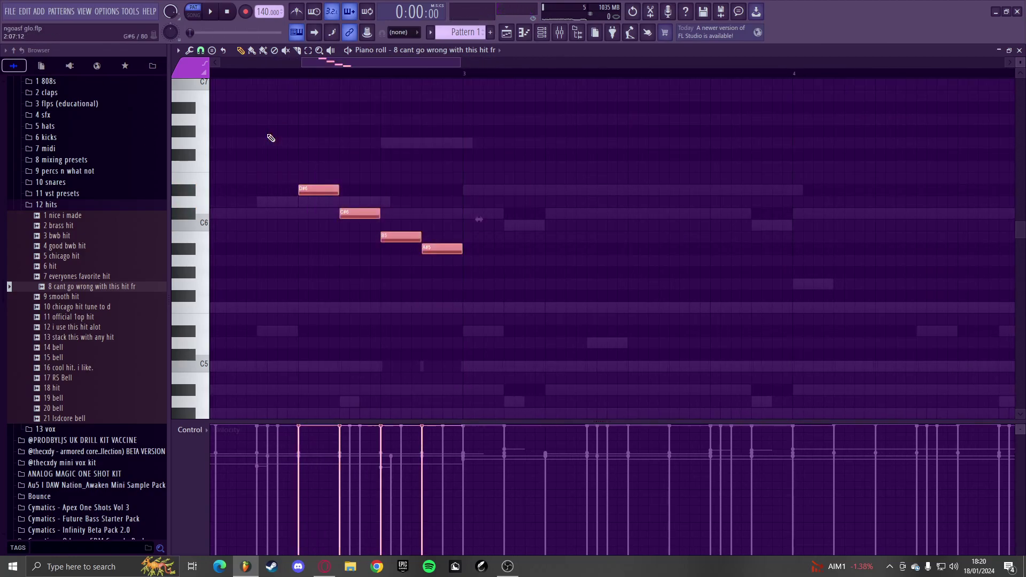
key("ctrl+Down")
key("space")
left_click(269, 134, "ctrl")
- Check the hit's level in the mixer, return to its piano roll and add a G#4 note at the start of bar 3
scroll(324, 134, "down", 3)
left_click(541, 32)
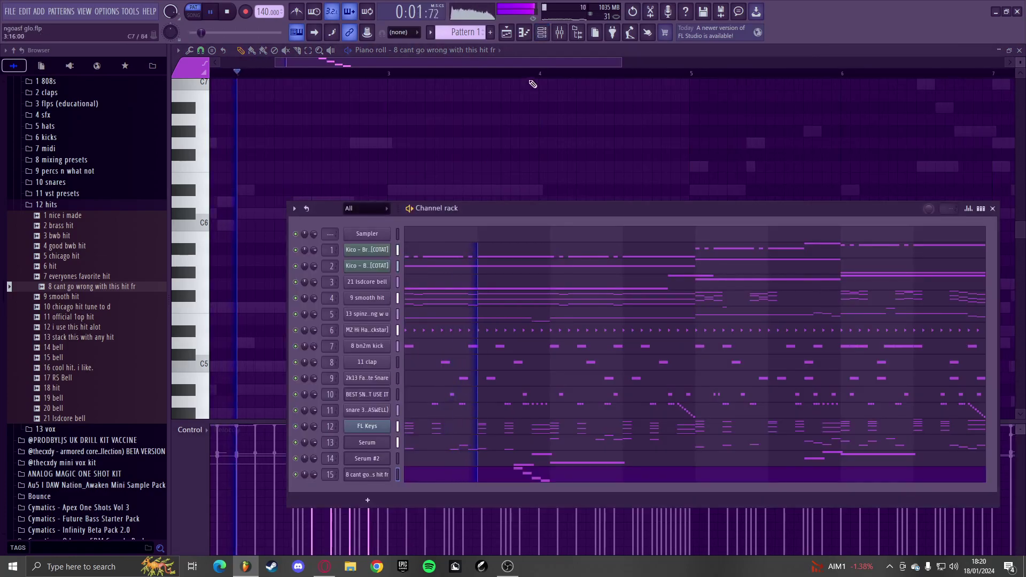
left_click(559, 32)
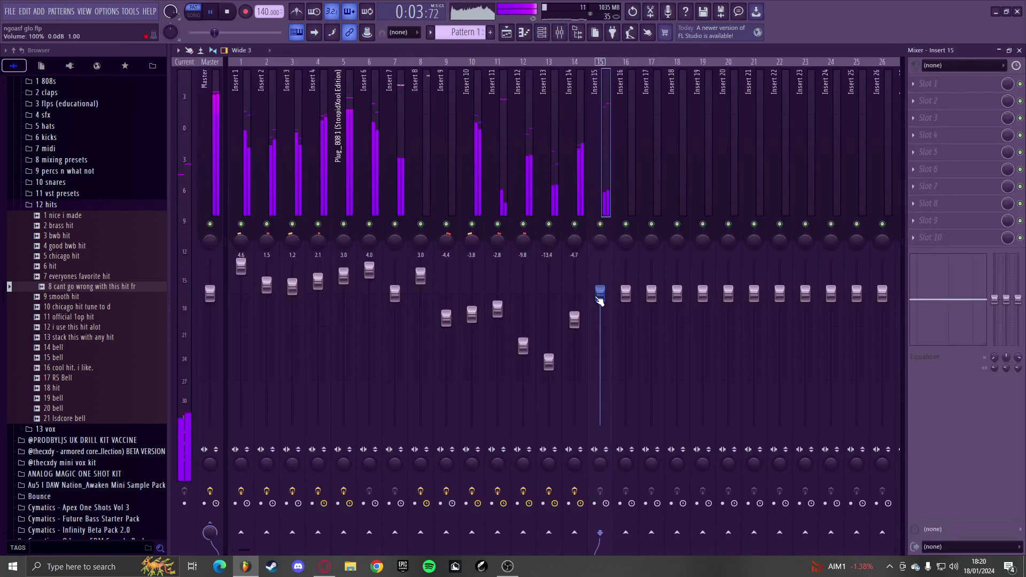
key("F9")
left_click(523, 269)
left_click(439, 54)
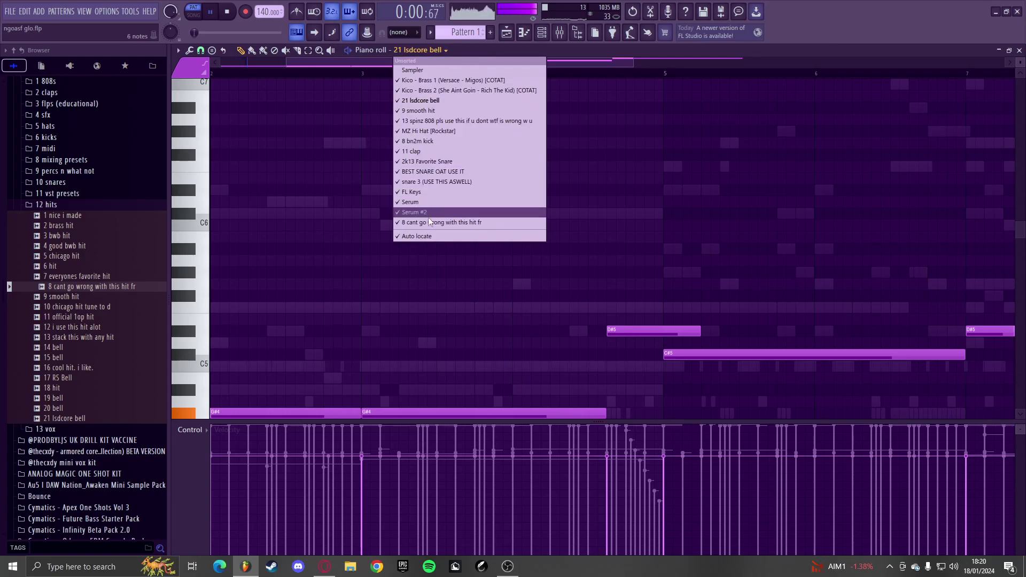
left_click(446, 222)
scroll(489, 232, "down", 4)
key("space")
key("F6")
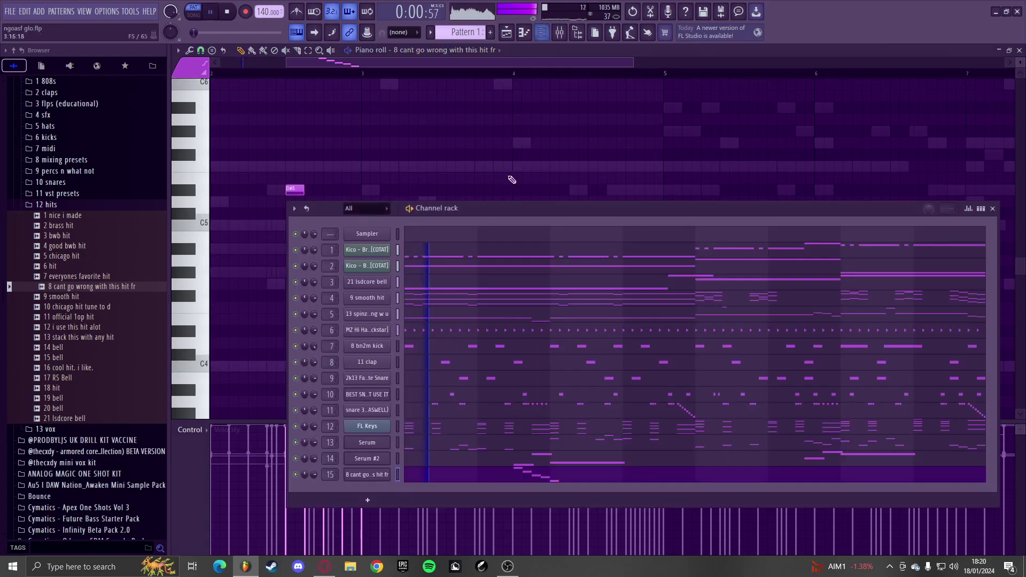
- Set the hit's volume envelope release to 55% and shorten all five notes of its run
left_click(374, 477)
left_click_drag(311, 254, 311, 222)
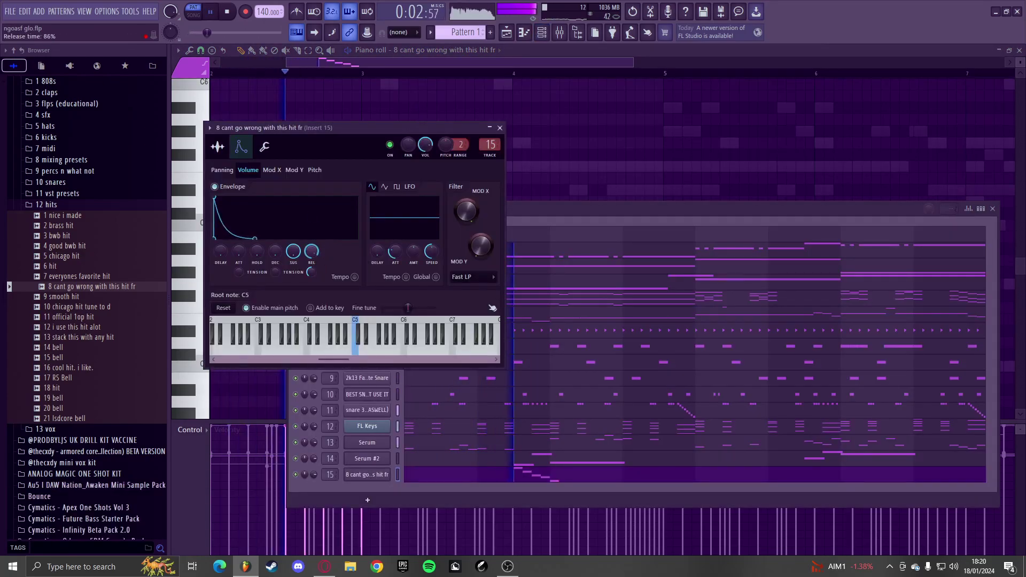
key("space")
key("space")
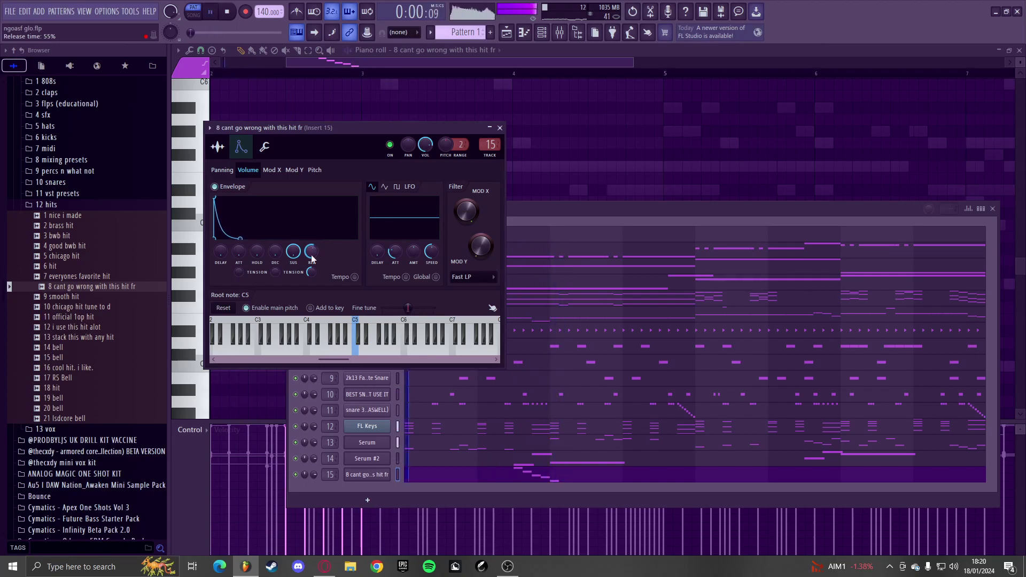
right_click(623, 138)
scroll(394, 279, "up", 2)
left_click_drag(451, 300, 254, 172)
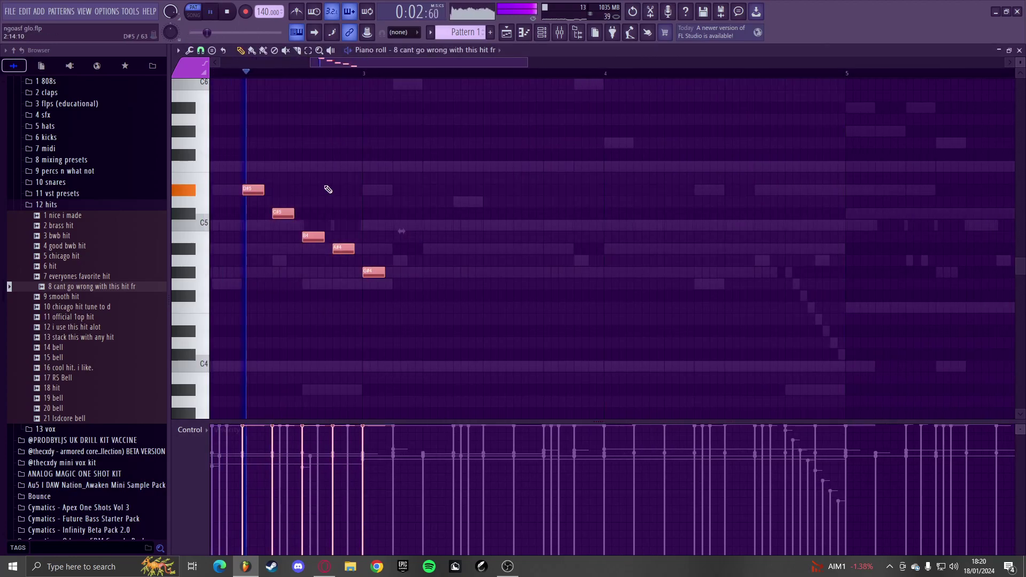
- Insert Fruity parametric EQ 2 in the first effect slot of mixer track 15 with the low frequencies cut
left_click(559, 33)
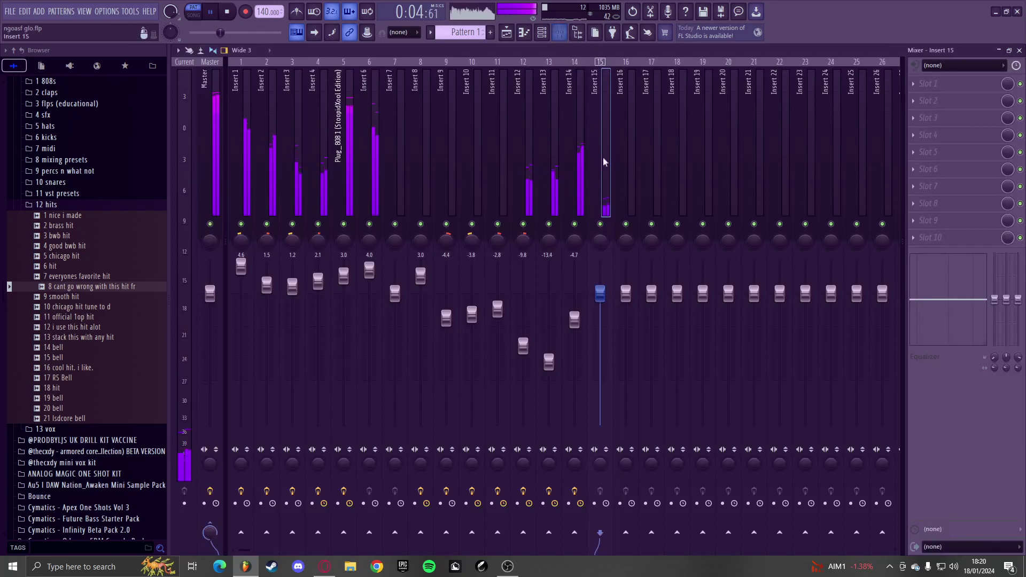
left_click(928, 83)
left_click(695, 400)
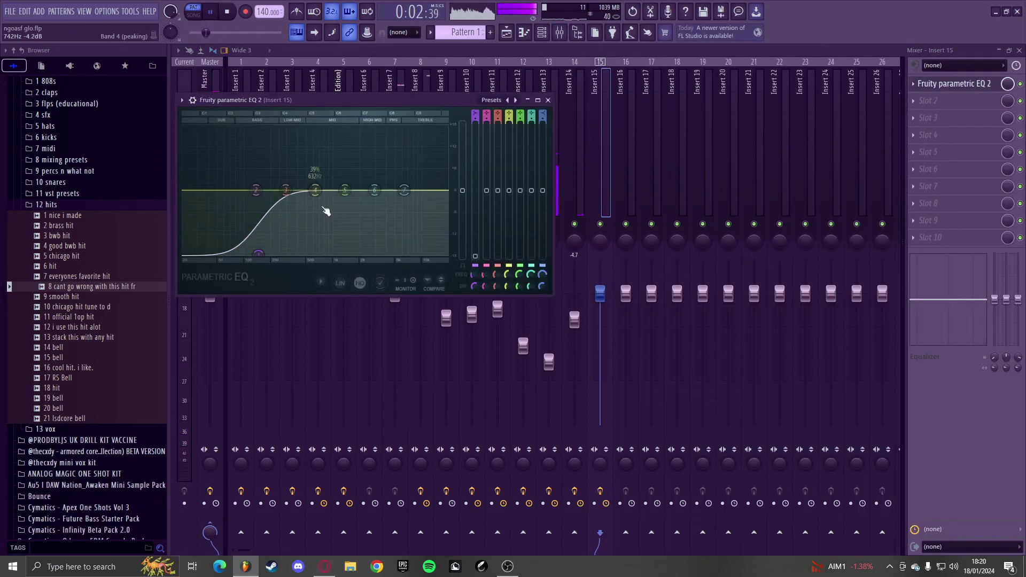
- Solo mixer track 15 and add Fruity Reeverb 2 in its second slot with the Cathedral preset
right_click(600, 224)
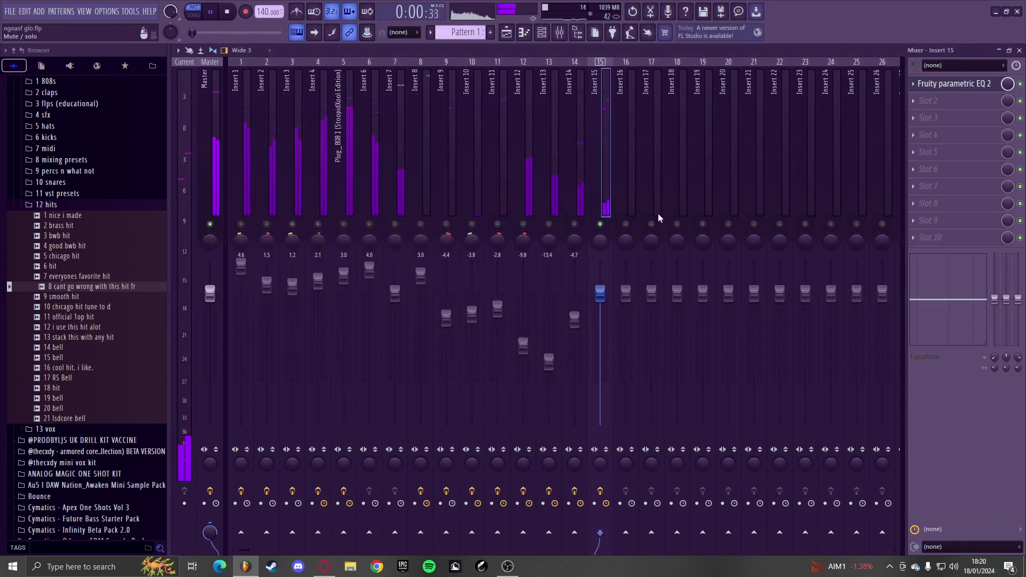
left_click(930, 102)
left_click(598, 164)
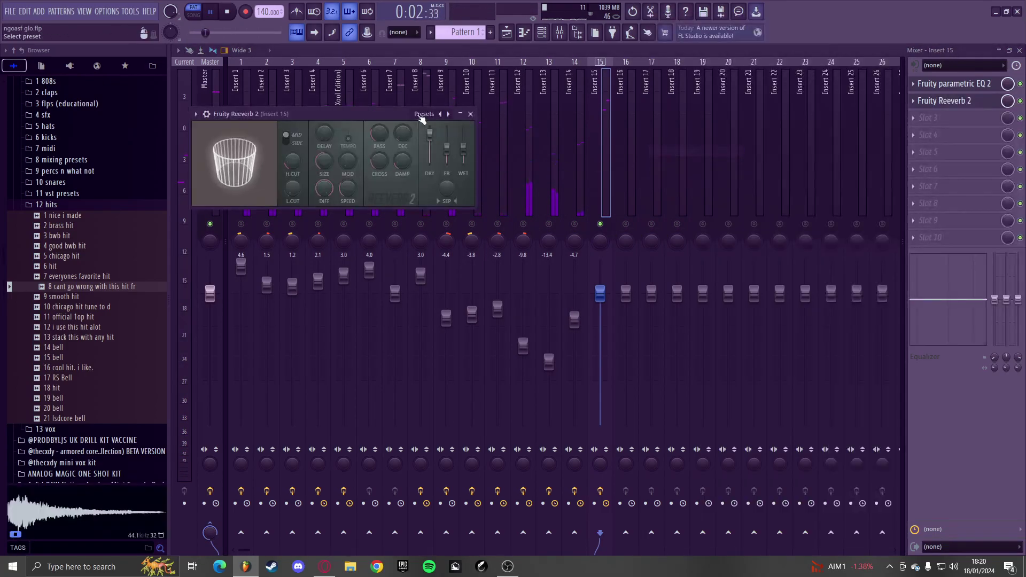
left_click(427, 113)
left_click(429, 122)
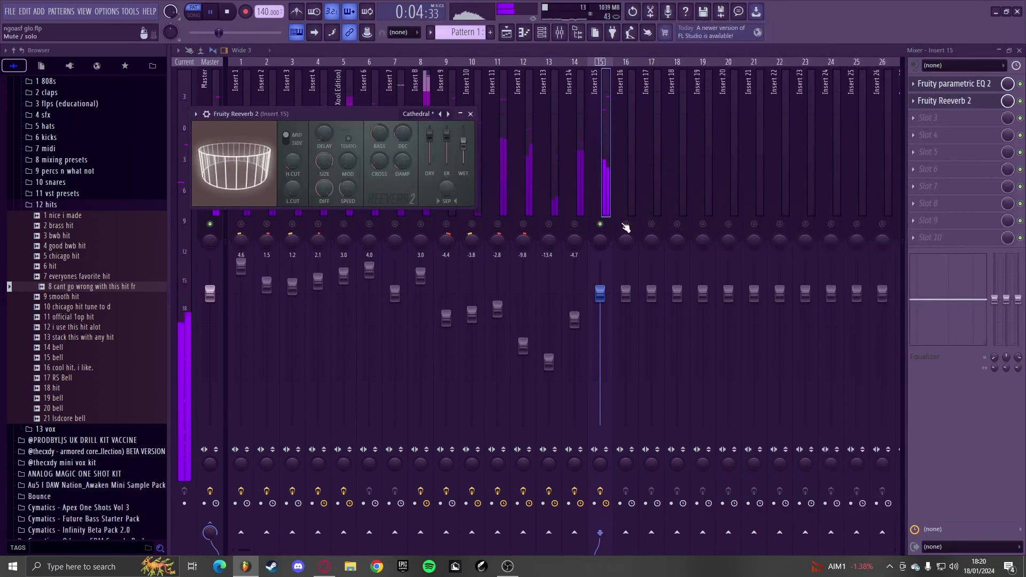
- Reopen the effects on mixer track 15, adjust the EQ curve and return to the hit's piano roll
left_click(600, 250)
left_click(949, 101)
left_click(950, 101)
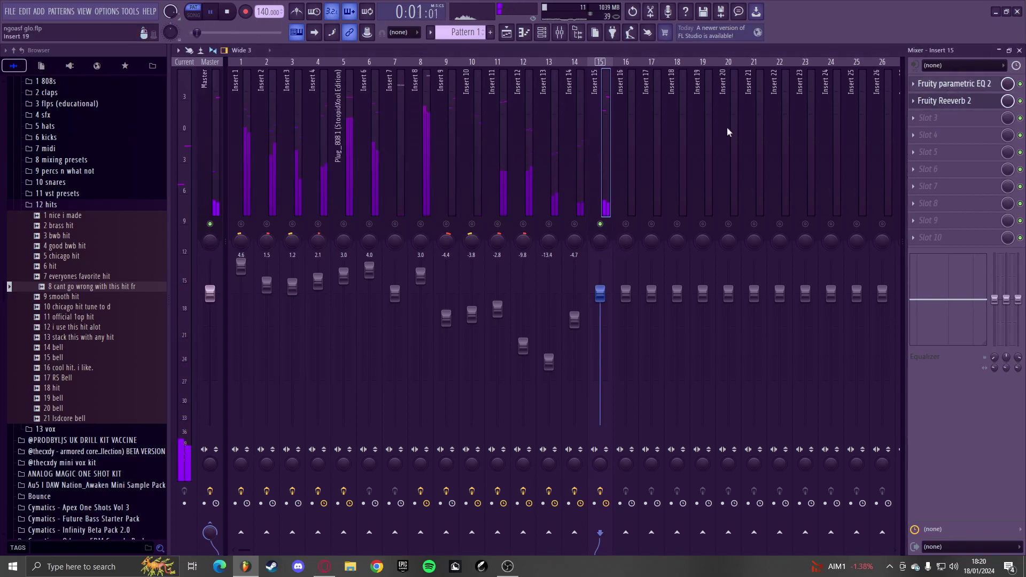
left_click(943, 84)
left_click_drag(383, 204, 406, 232)
key("Escape")
key("Escape")
key("Escape")
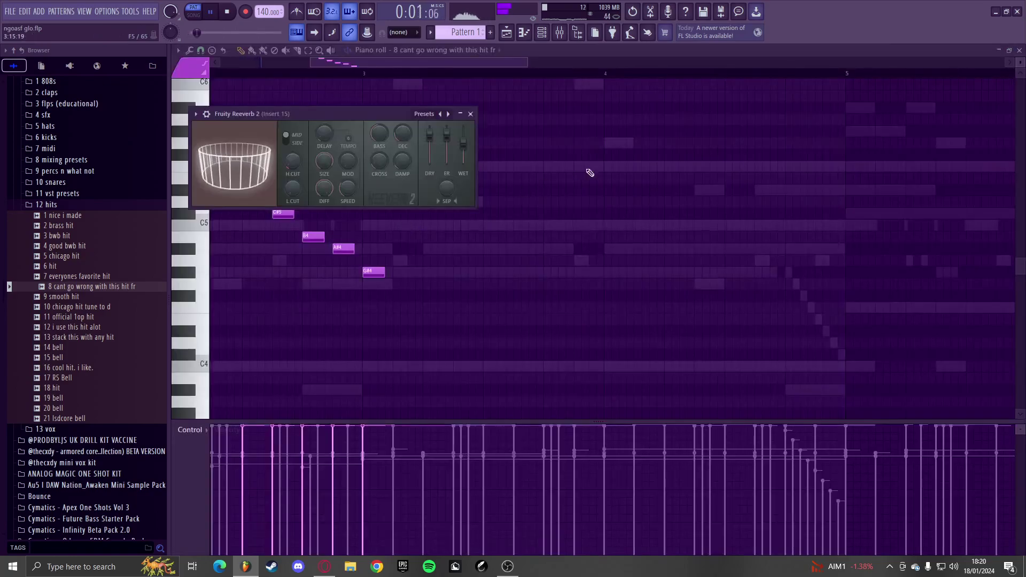
- Check the hit against the full mix and lengthen its final G#4 note in bar 3 to one beat
scroll(439, 181, "down", 3)
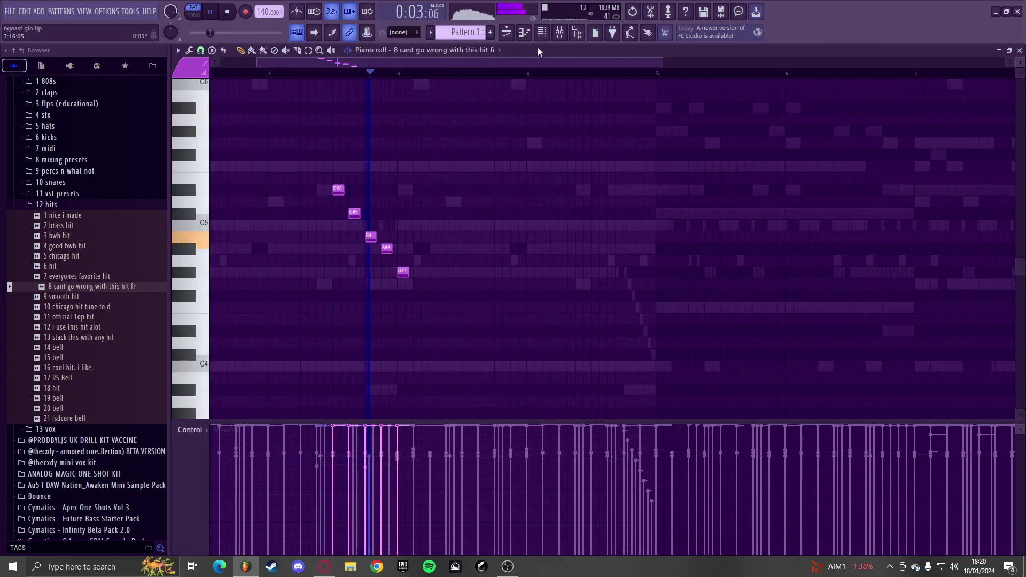
key("F9")
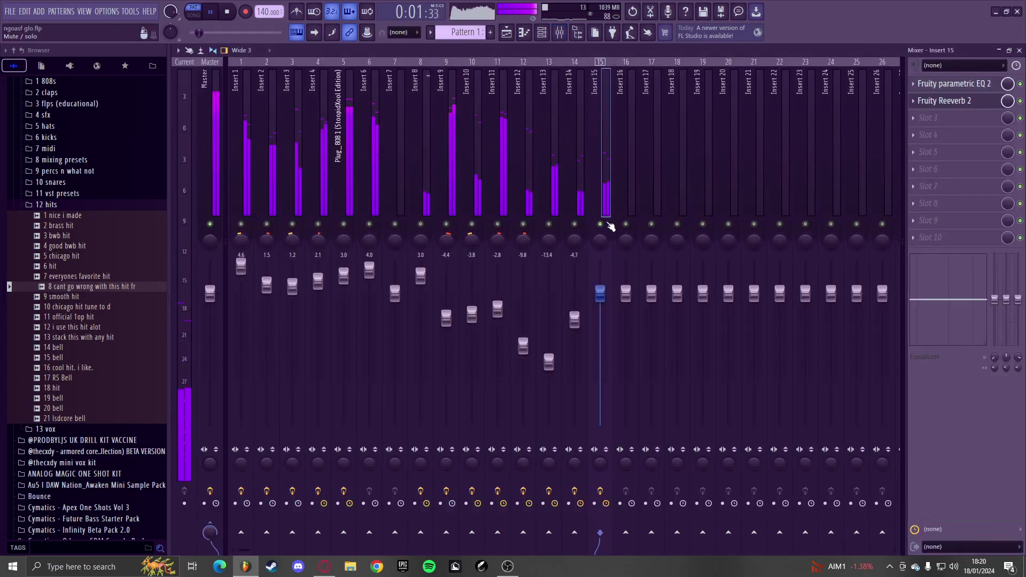
key("F7")
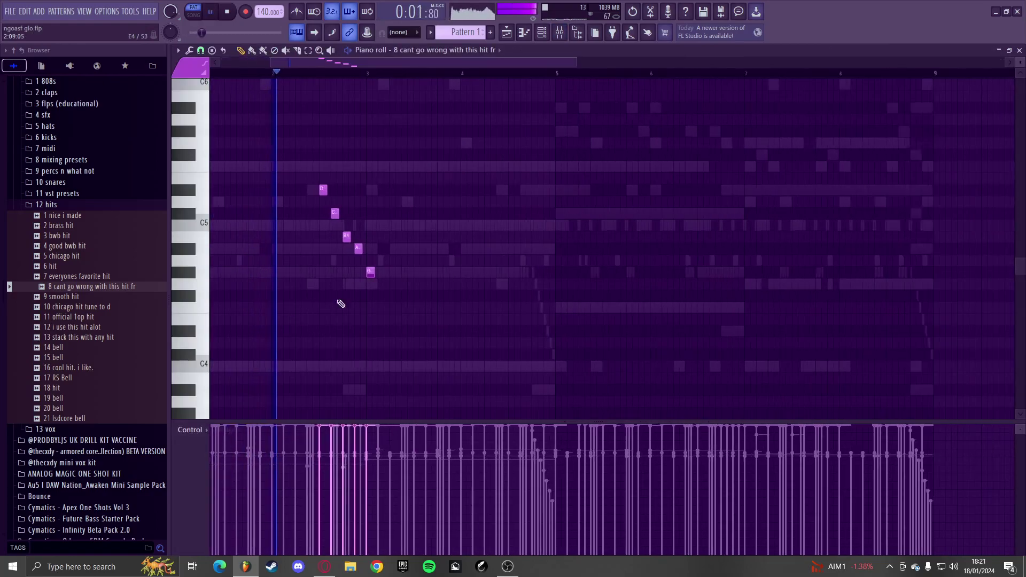
scroll(321, 308, "up", 3)
left_click_drag(455, 275, 483, 275)
key("space")
scroll(370, 187, "up", 2)
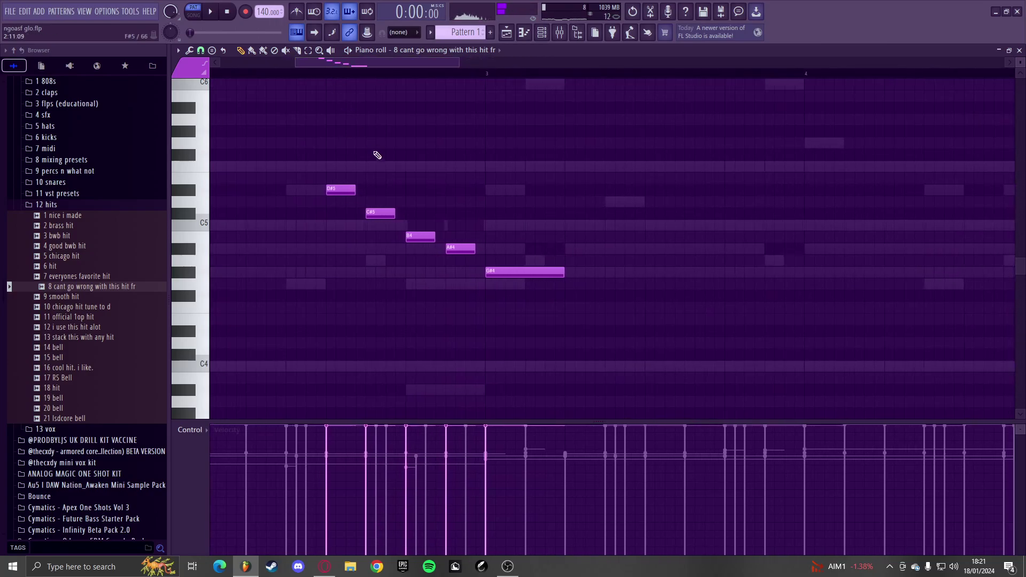
- Delete the C#5 and A#4 notes from the run and lower the B4 note to A#4, checking the change in playback
key("space")
key("space")
right_click(460, 249)
scroll(404, 262, "down", 2)
key("space")
mouse_move(411, 238)
left_mouse_down()
mouse_move(410, 263)
mouse_move(412, 250)
left_mouse_up()
key("space")
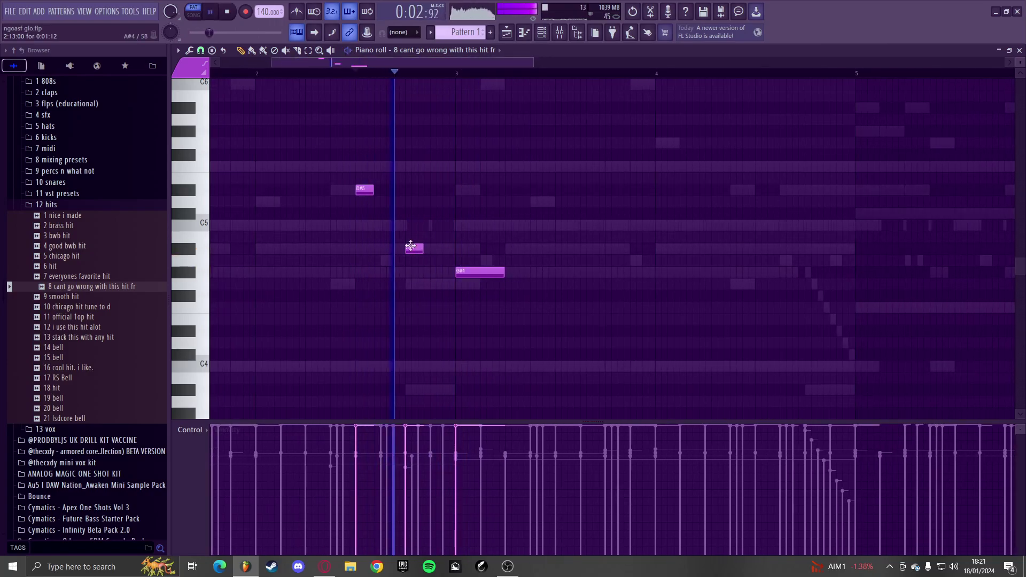
scroll(467, 223, "down", 3)
key("space")
key("space")
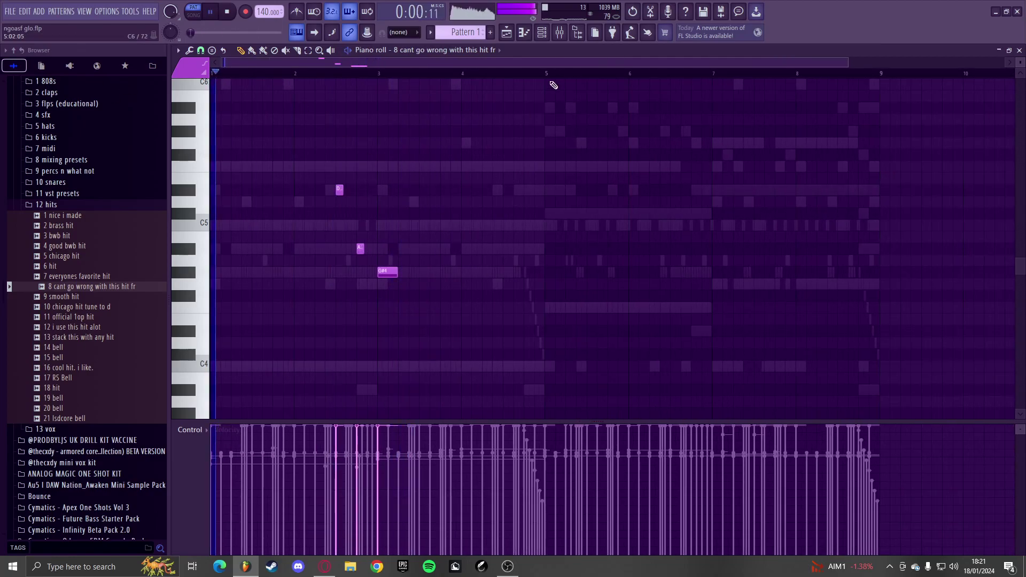
- Delete the D#5 note in bar 2 and duplicate the remaining two notes from bars 1 to 4 into bars 5 to 8
key("ctrl+a")
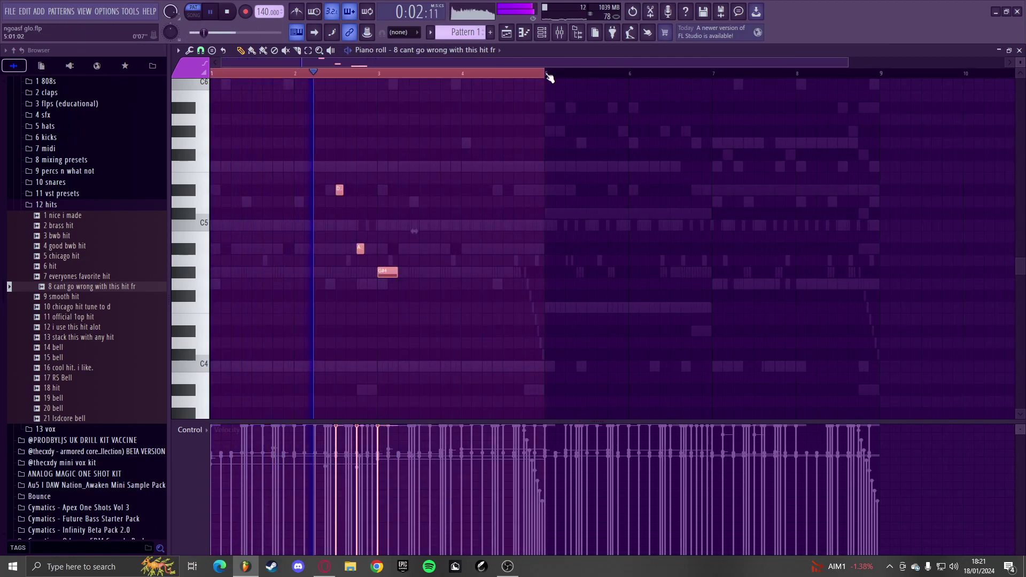
key("space")
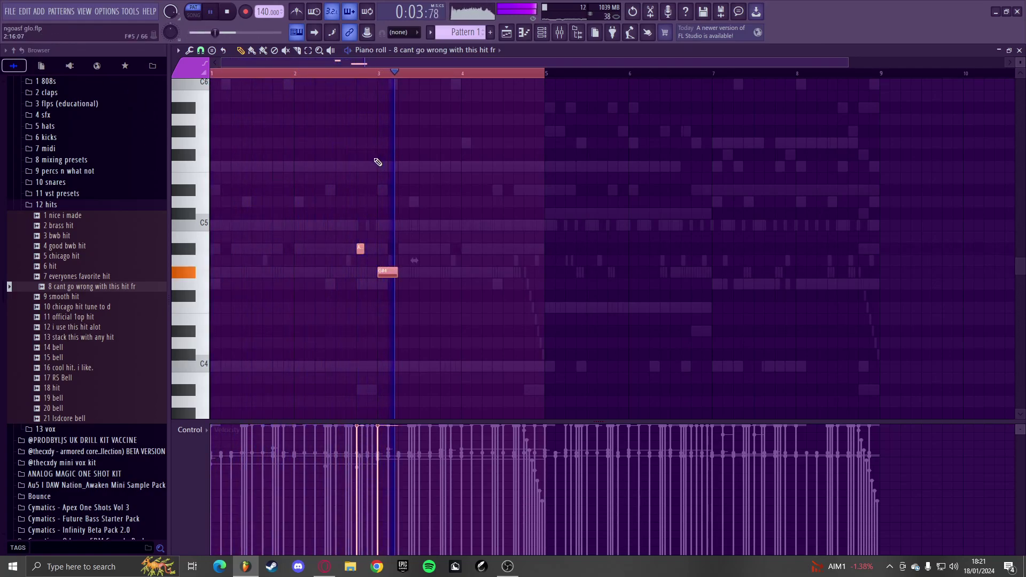
key("ctrl+b")
left_click(549, 73)
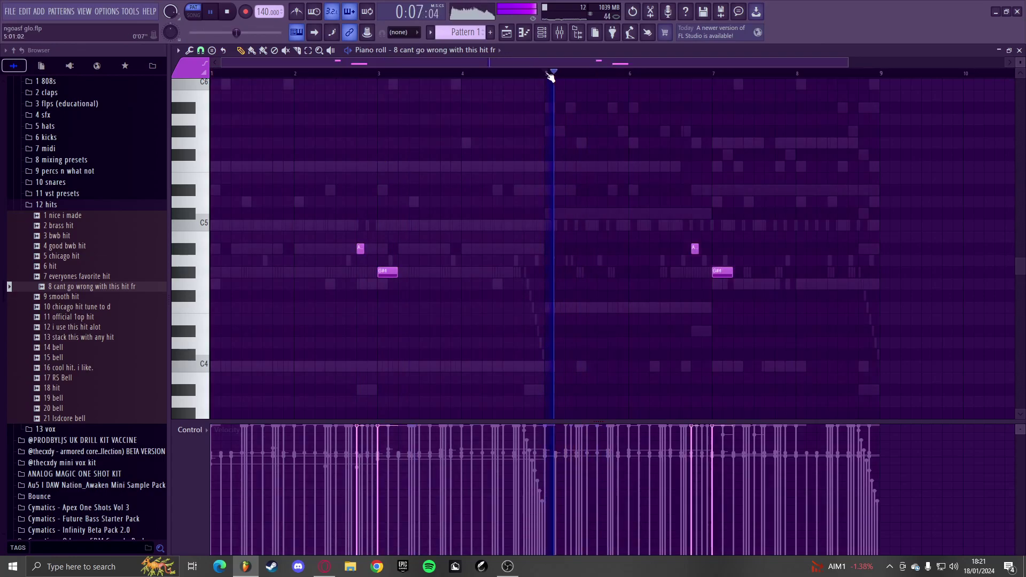
- Repitch the two duplicated notes in bars 6 and 7 to E5 and D#5, checking them in playback
key("space")
scroll(728, 250, "up", 3)
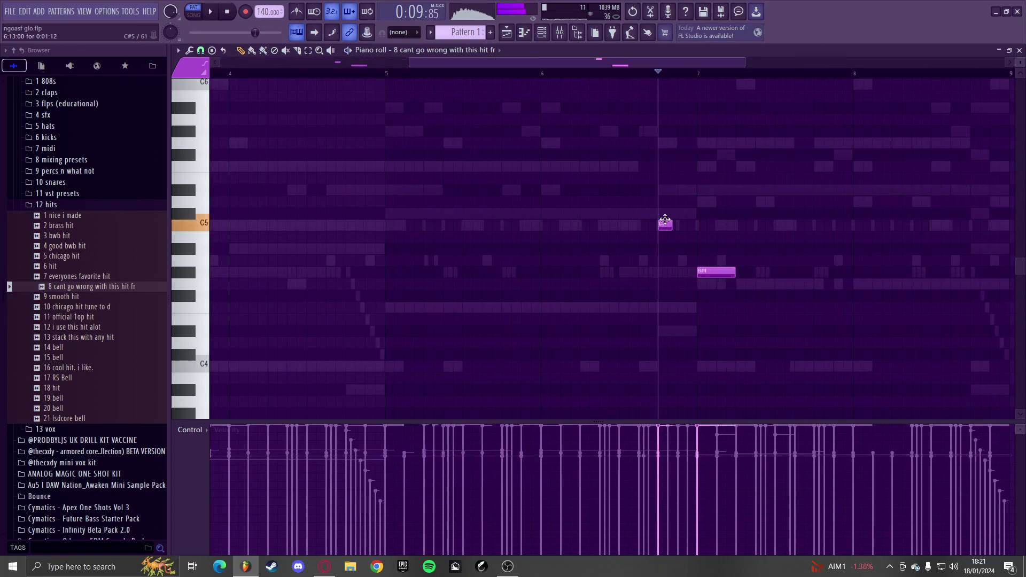
left_click_drag(701, 253, 701, 215)
key("space")
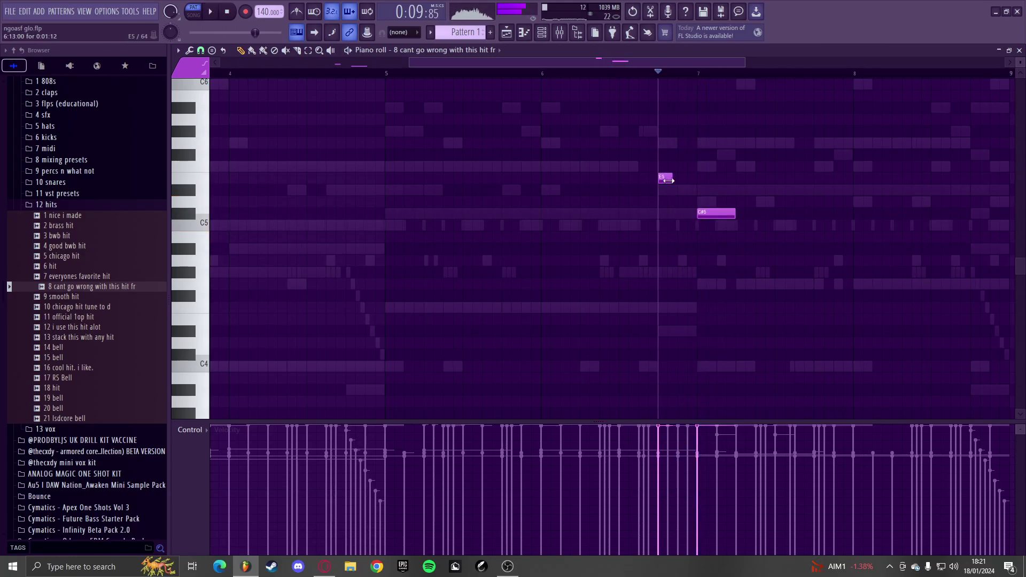
key("space")
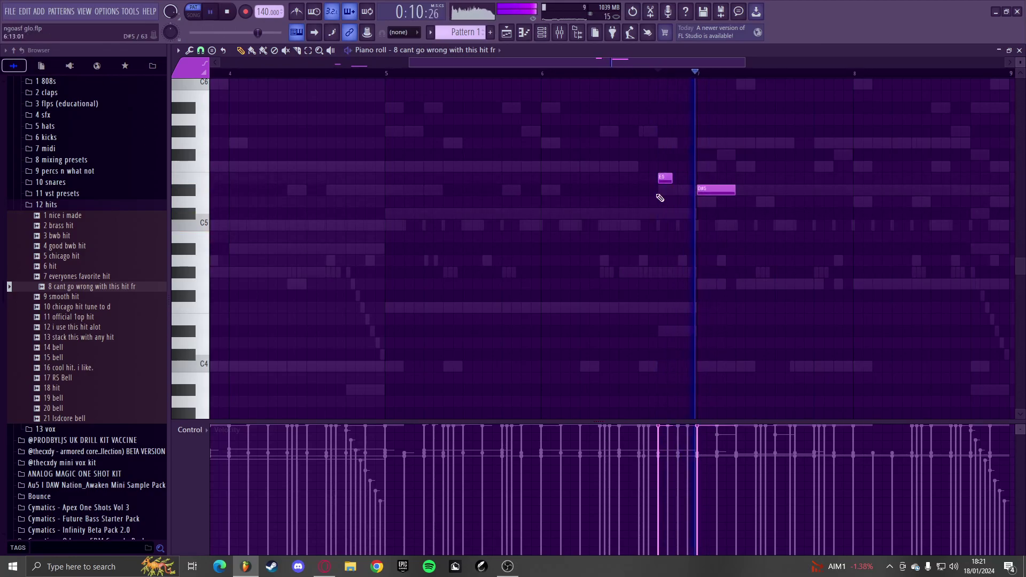
scroll(668, 191, "down", 3)
- Collapse the 12 hits folder in the browser and bring up the channel rack
left_click(105, 204)
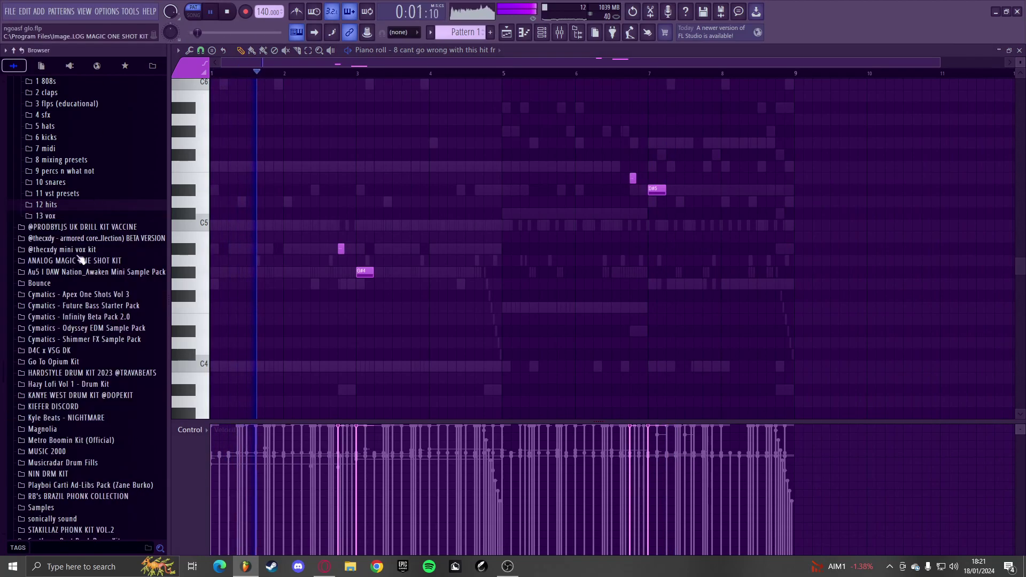
scroll(450, 190, "up", 1)
left_click(542, 33)
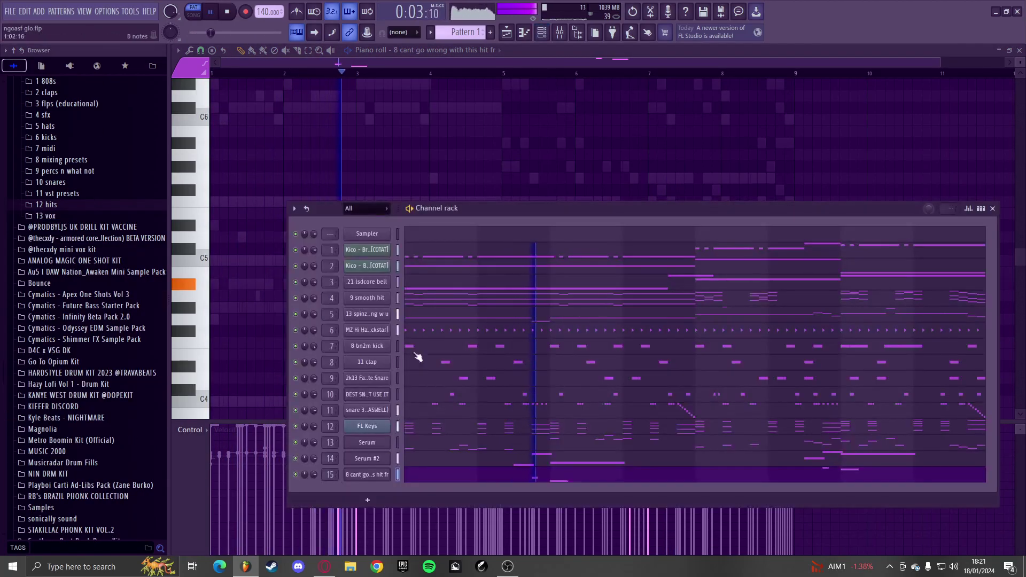
- Show the Serum #2 notes in the piano roll and set insert 14's volume to -6.3 dB in the mixer
left_click(476, 53)
left_click(431, 212)
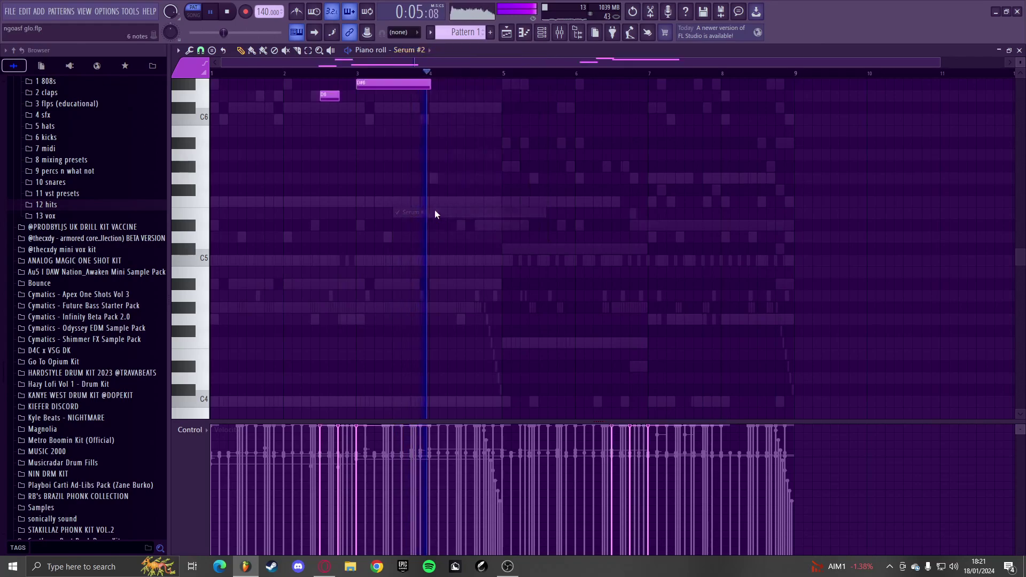
key("F9")
left_click(577, 322)
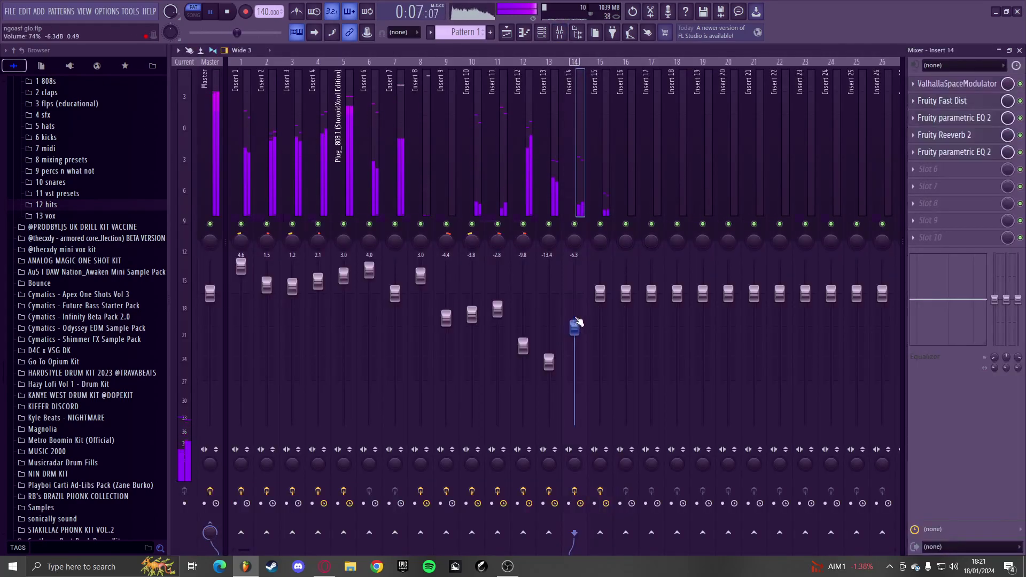
- Split Pattern 1 by channel in the playlist so that every instrument gets its own pattern
key("F9")
key("F6")
key("F5")
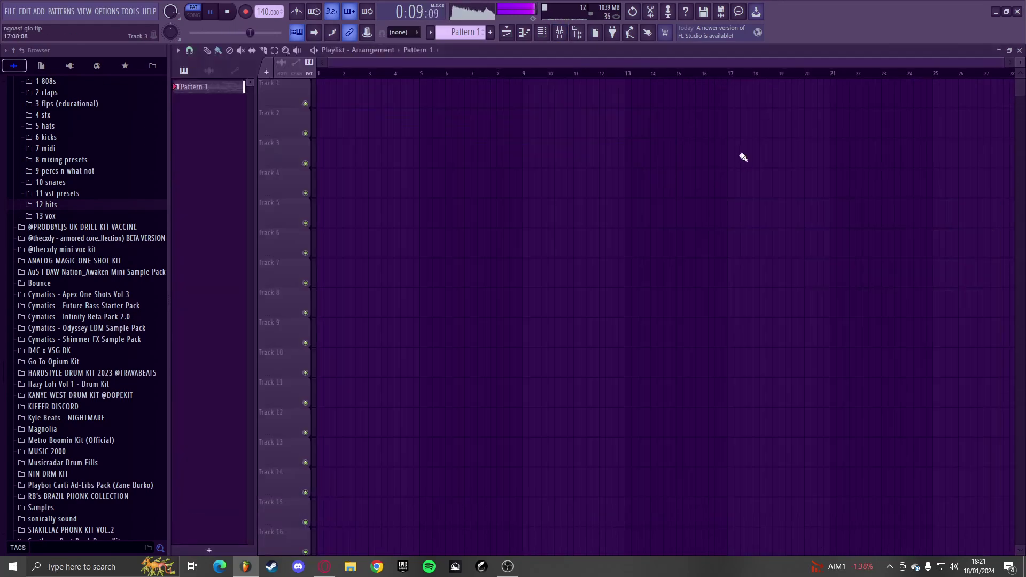
right_click(231, 91)
left_click(249, 265)
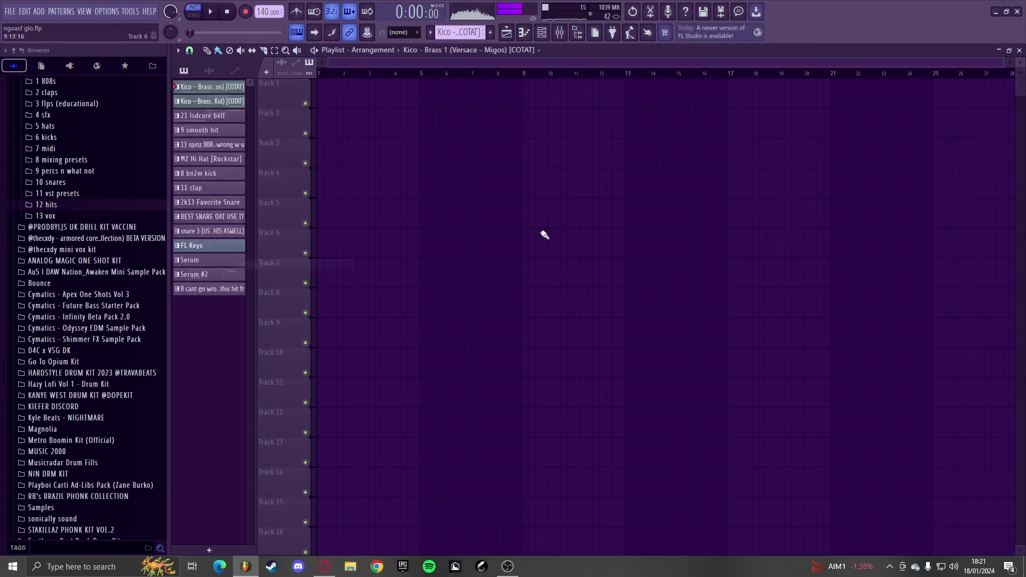
- Add a new Serum channel and load the CHORD - Manchester preset from the Mystic Serum Bank pack
key("F6")
left_click(385, 503)
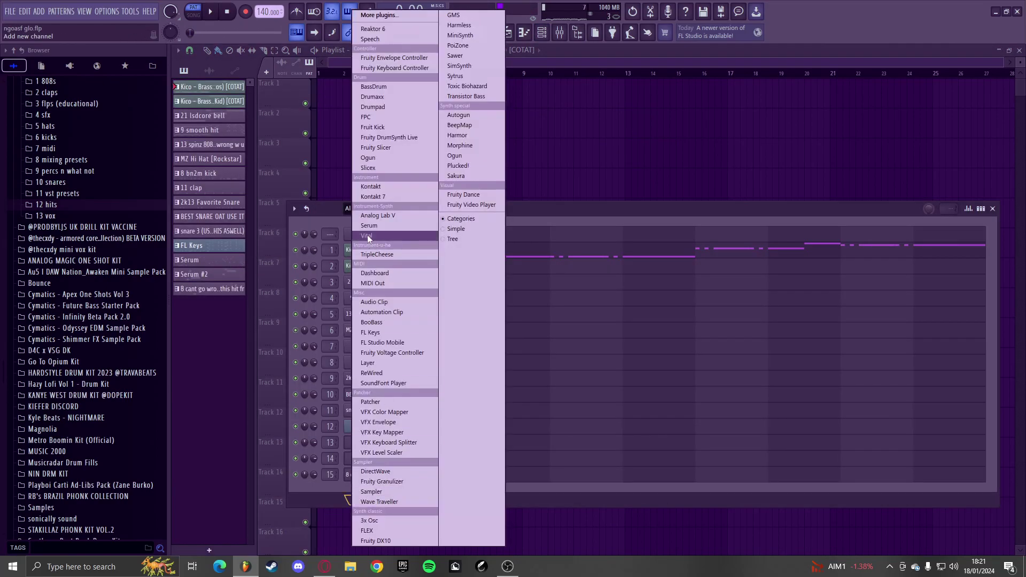
left_click(366, 225)
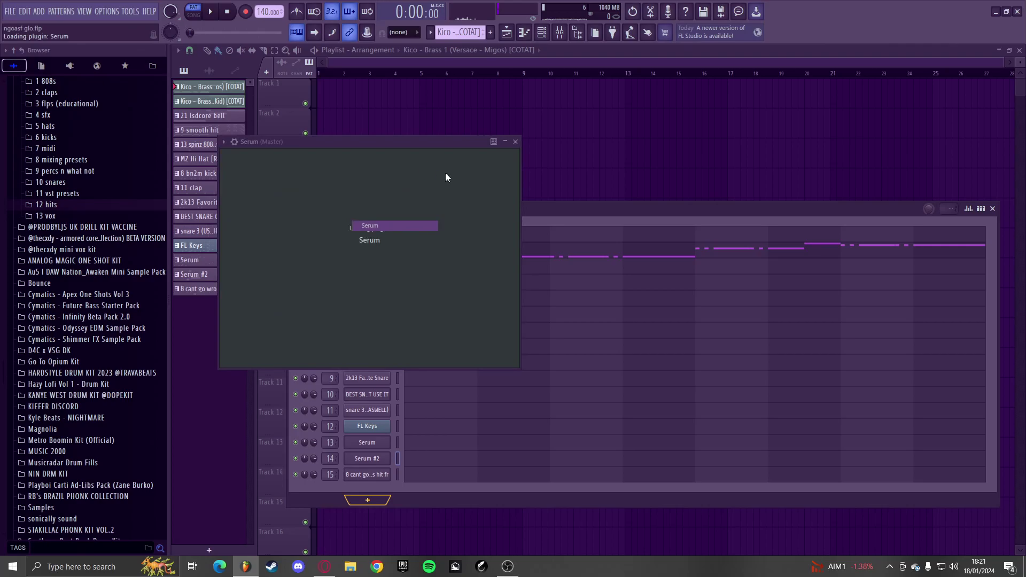
left_click(500, 161)
mouse_move(495, 235)
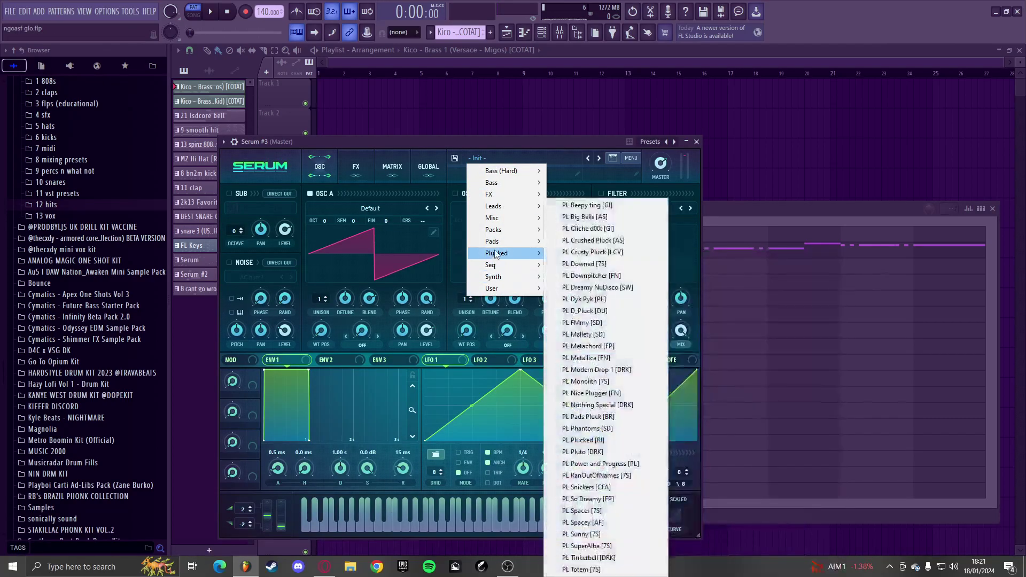
mouse_move(497, 277)
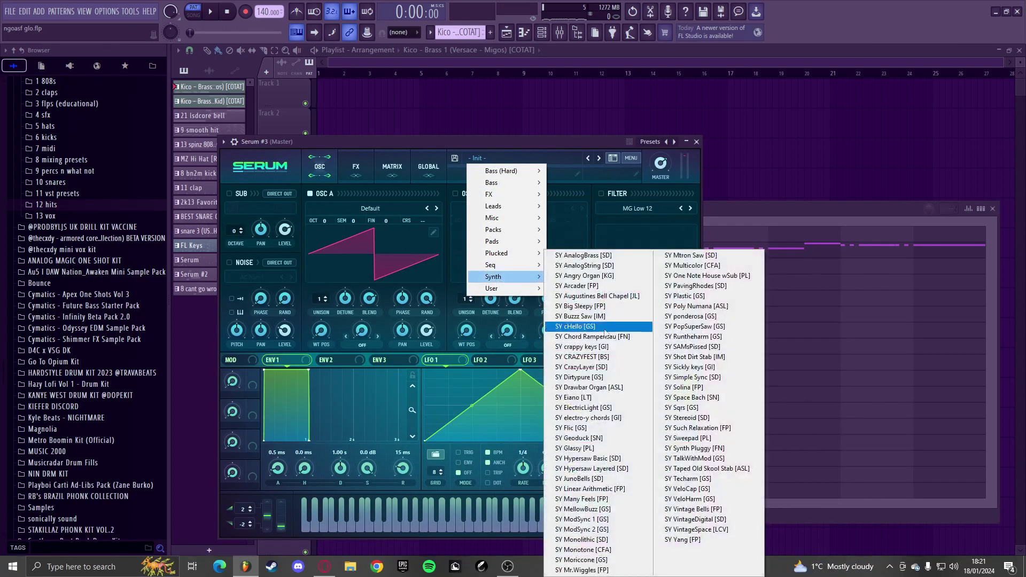
mouse_move(614, 281)
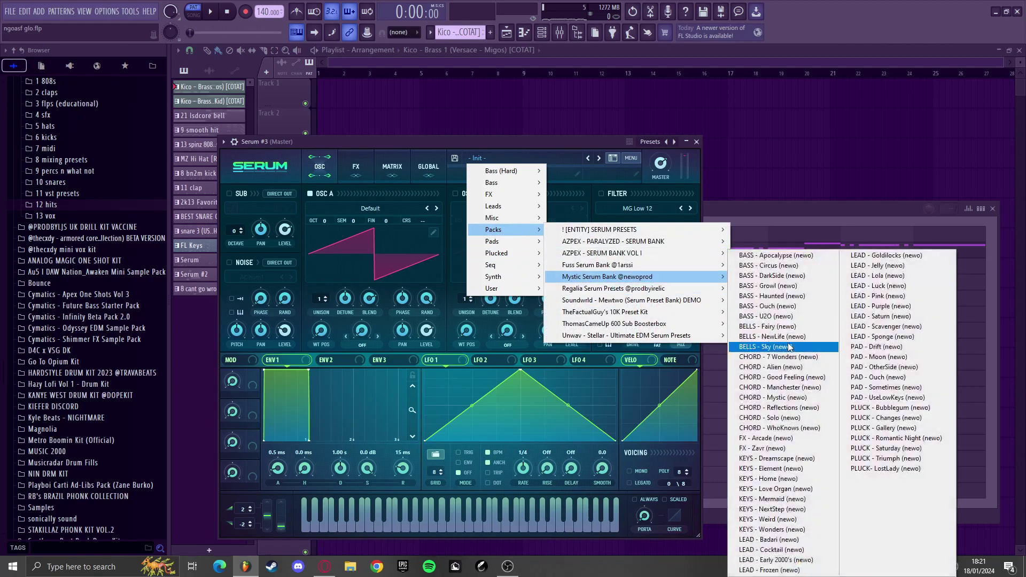
left_click(791, 357)
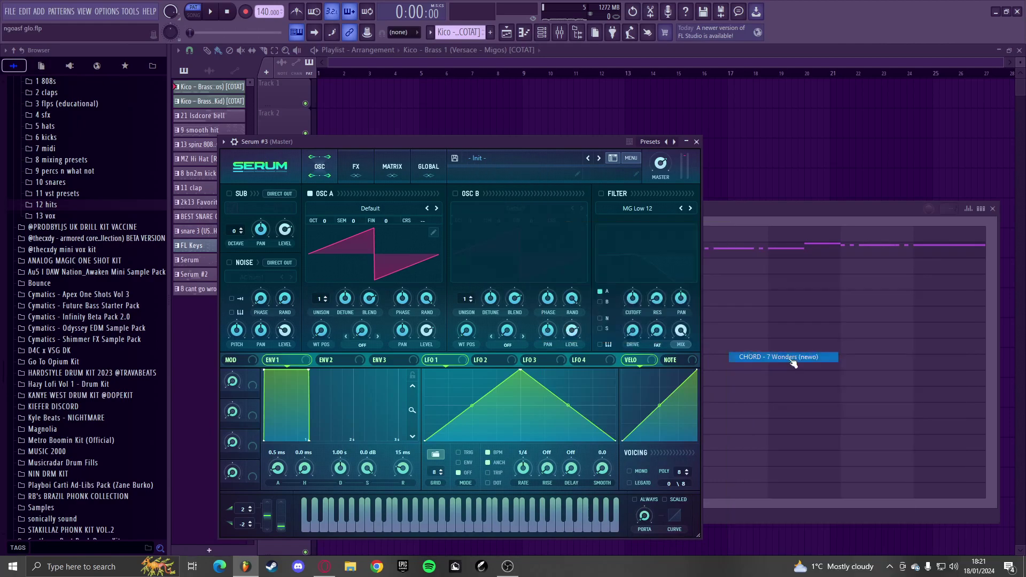
left_click(600, 158)
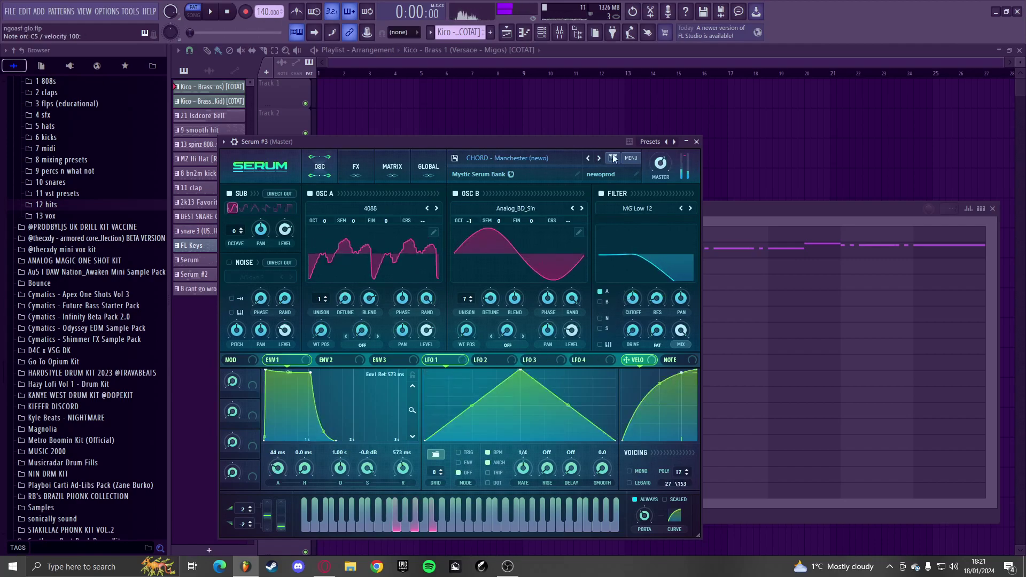
- Create a new pattern named intro chords, place it on Track 1 from bar 1 and switch playback to song mode
left_click(525, 52)
left_click(490, 34)
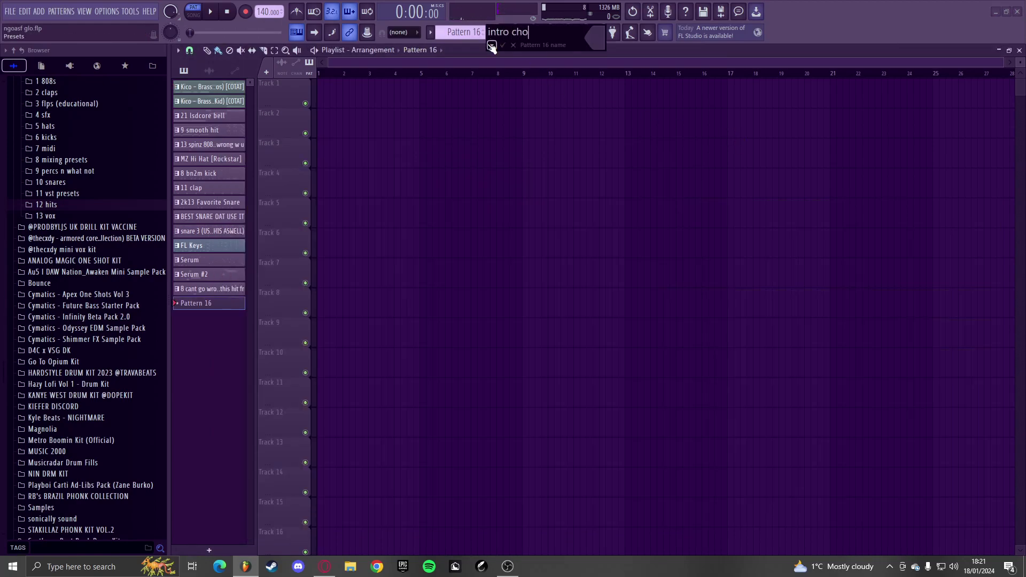
key("Delete")
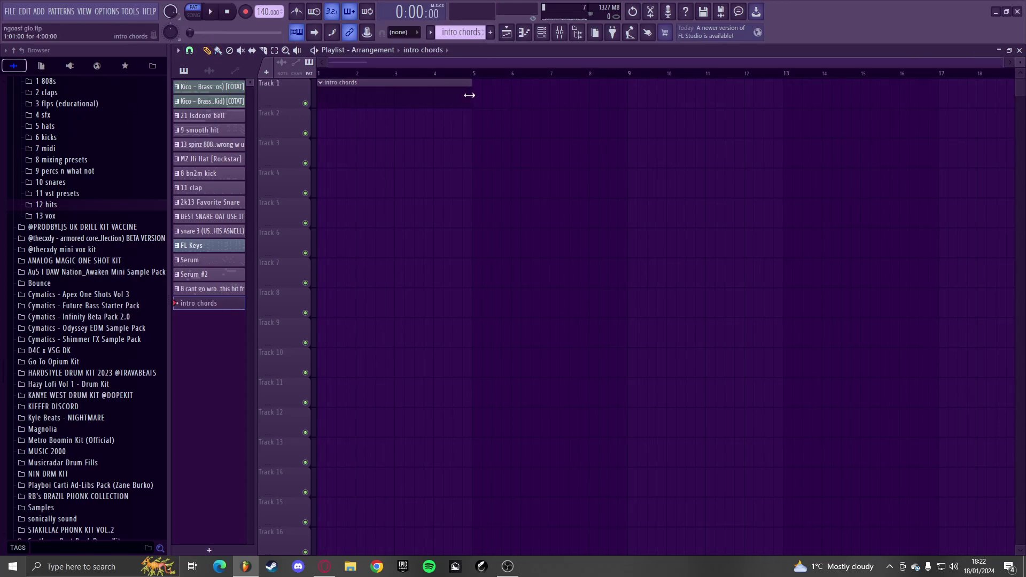
key("l")
- Draw C6 and C7 notes at bar 1 in the Serum #3 piano roll and stretch both to two bars
double_click(332, 83)
scroll(300, 161, "up", 3)
left_click_drag(253, 213, 245, 220)
key("space")
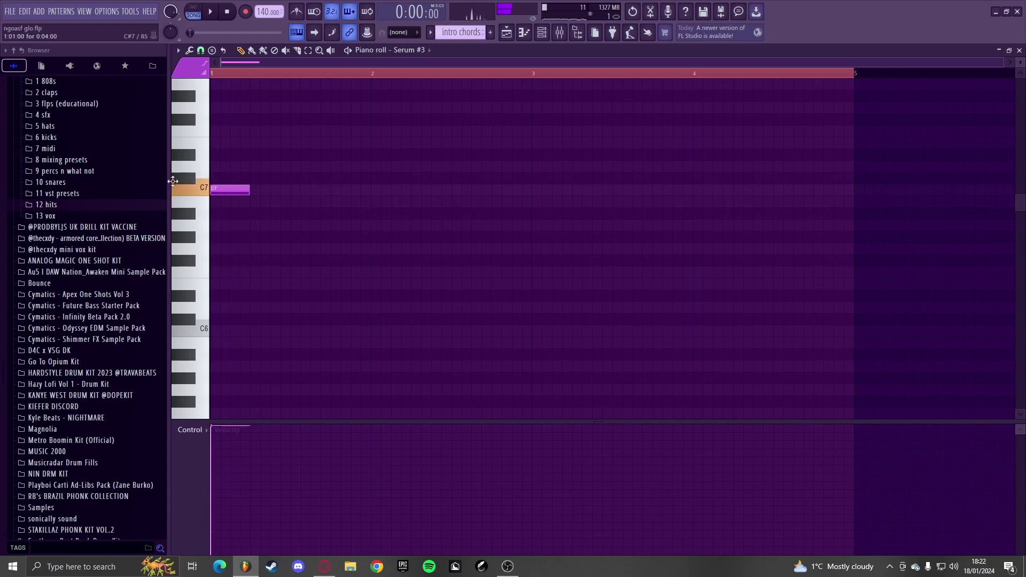
key("ctrl+l")
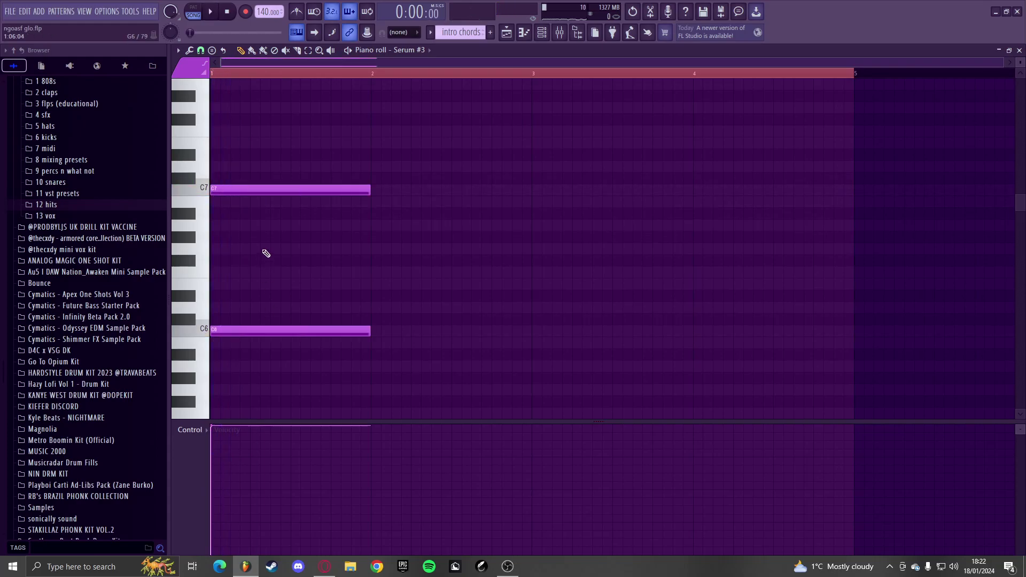
key("ctrl+a")
left_click_drag(368, 333, 529, 349)
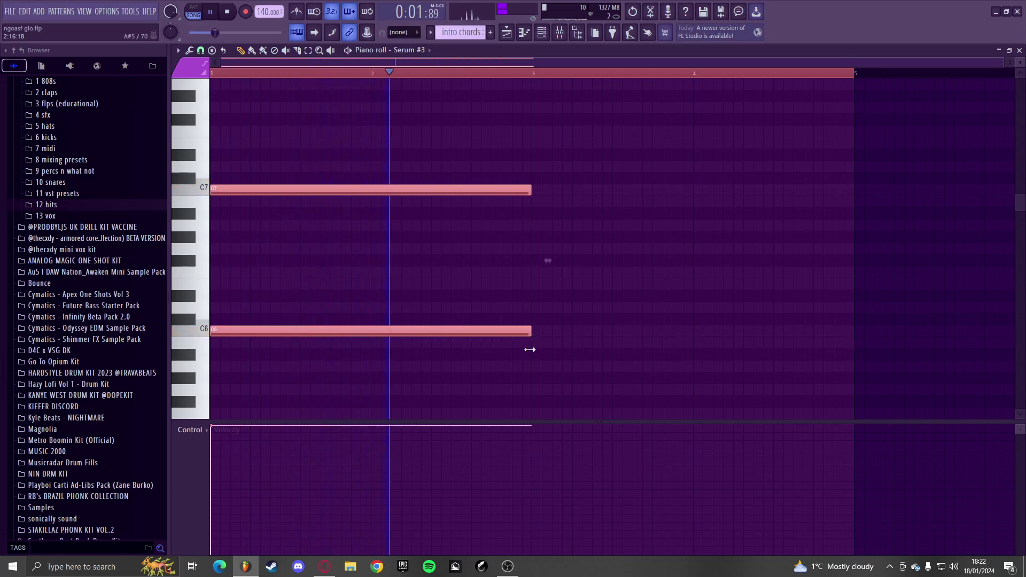
- Try duplicating the C6 and C7 notes into bars 3 and 4 during playback
key("ctrl+d")
key("ctrl+a")
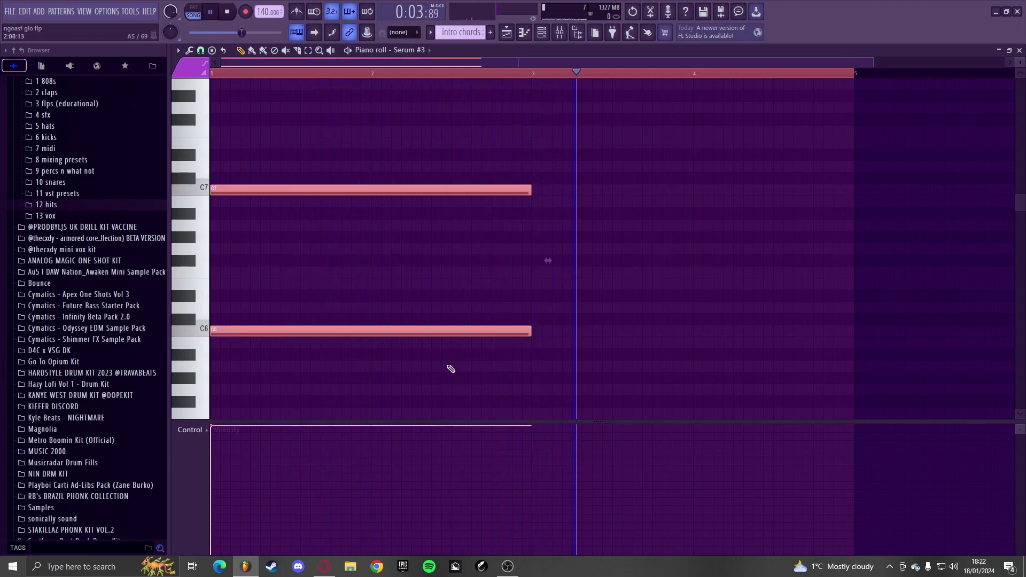
key("ctrl+b")
left_click_drag(682, 336, 686, 336)
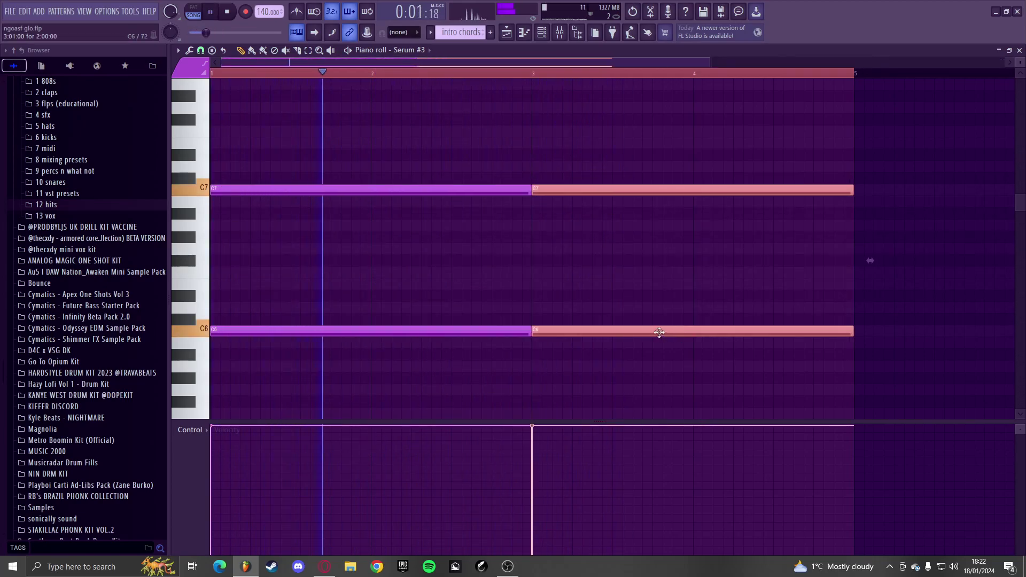
scroll(449, 325, "down", 2)
left_click(520, 262, "ctrl")
- Stretch the C6 and C7 notes to four bars and duplicate the pair into bars 5 to 8
left_click(409, 330, "ctrl+shift")
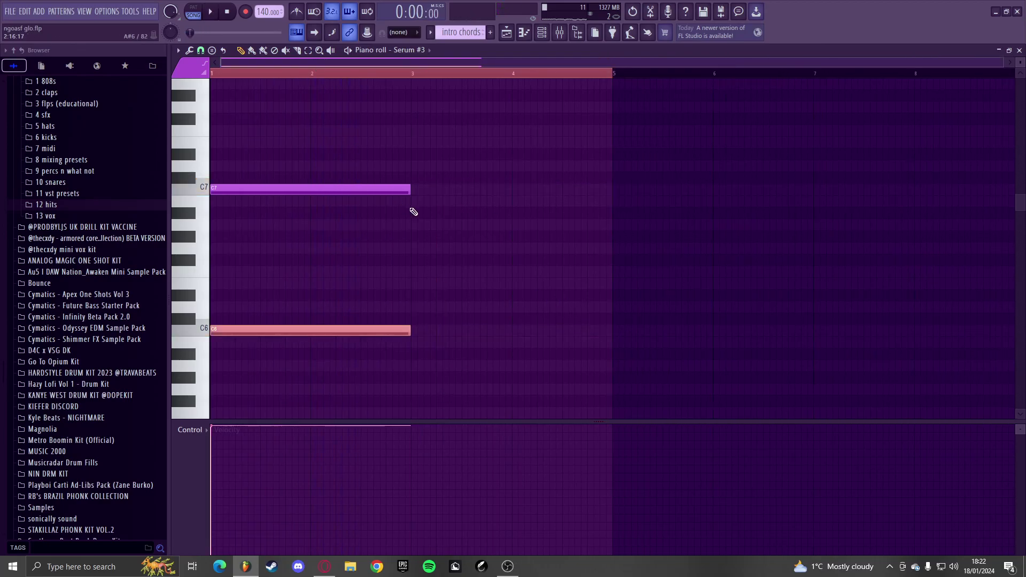
left_click(410, 189, "ctrl+shift")
left_click_drag(409, 334, 612, 343)
key("ctrl+b")
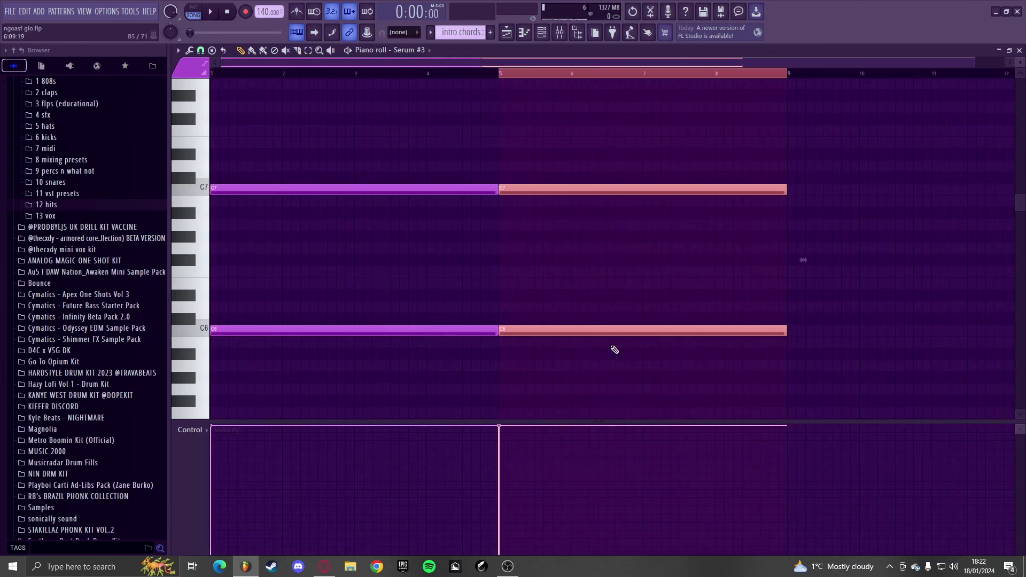
- Raise the duplicated pair in bars 5 to 8 by four semitones to E6 and E7 and start playback
key("Up")
key("Up")
key("Up")
key("Up")
key("space")
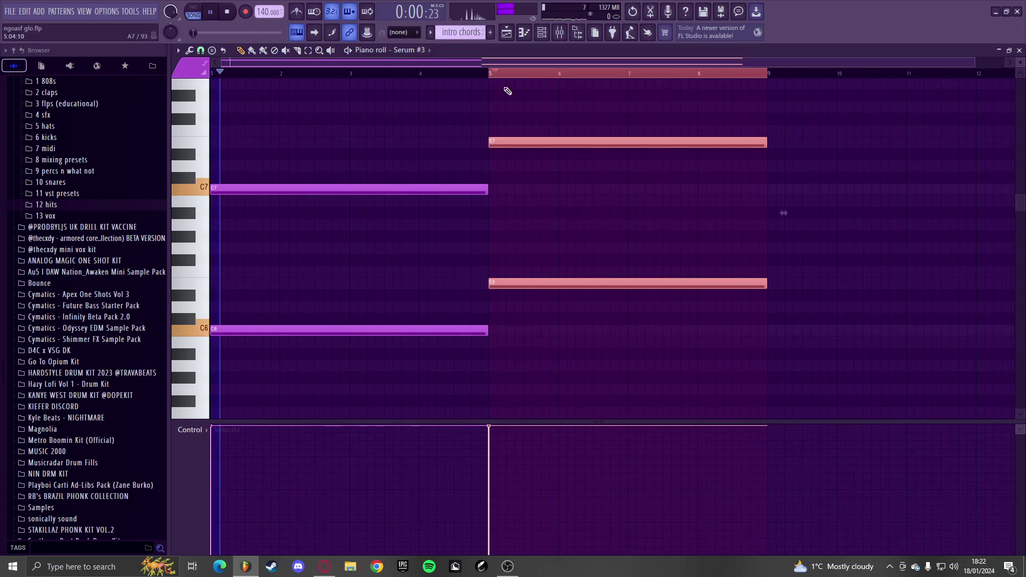
- Extend the playback range of the intro chords past bar 8 and audition the notes
left_click(210, 11)
left_click_drag(500, 73, 636, 107)
key("ctrl+d")
key("space")
scroll(533, 251, "up", 3)
key("space")
key("F5")
scroll(463, 118, "up", 2)
key("F7")
scroll(545, 120, "down", 2)
key("space")
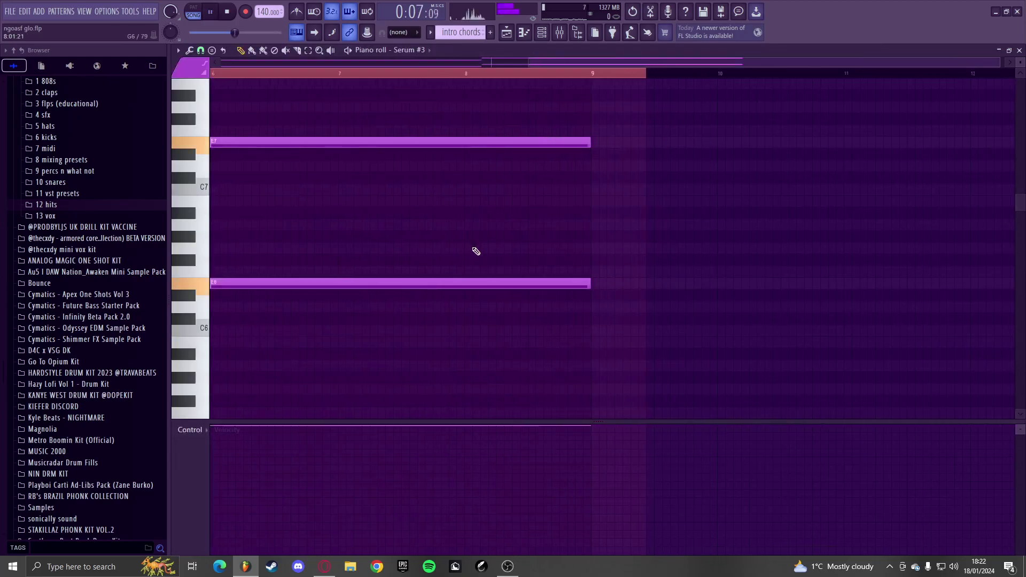
- Raise the pair starting at bar 5 to F6 and F7 and shorten both notes to two bars
scroll(474, 250, "down", 2)
key("space")
left_click_drag(384, 312, 415, 113)
key("shift+Up")
key("space")
left_click_drag(709, 103, 528, 281)
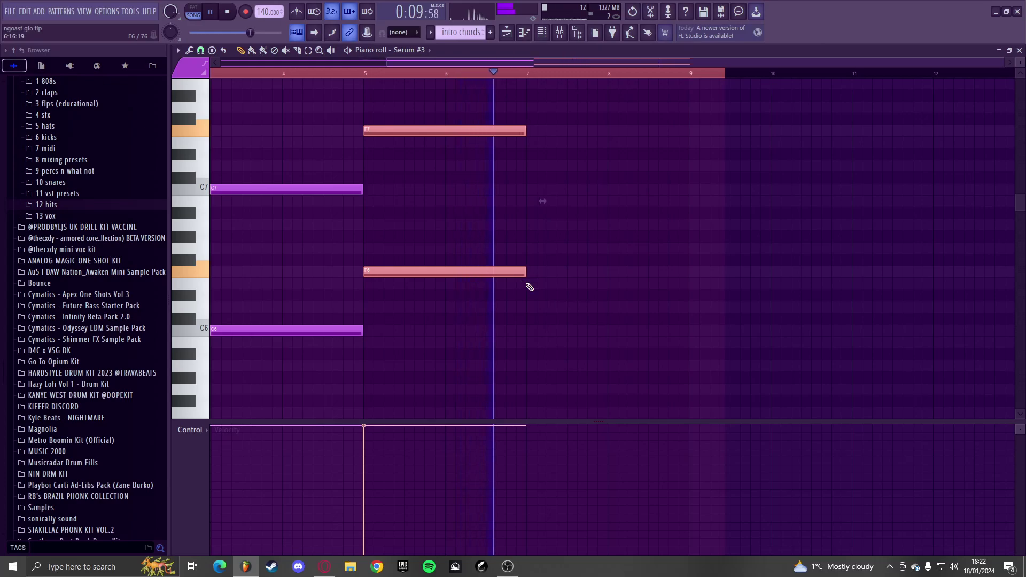
- Copy the F6 and F7 pair into bars 7 and 8, raise the copies to G6 and G7, and check them in playback
key("ctrl+c")
key("ctrl+v")
left_click_drag(346, 272, 670, 242)
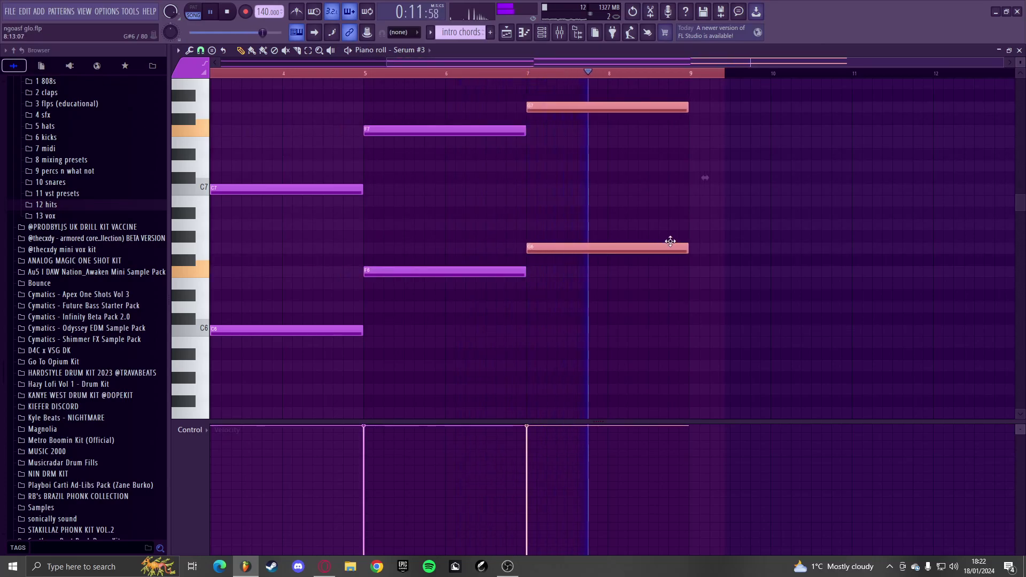
scroll(669, 241, "down", 2)
key("space")
key("space")
- Audition Serum #3 presets up to CHORD - Reflections during playback, step back a preset and return to the piano roll
left_click(542, 32)
key("space")
left_click(366, 494)
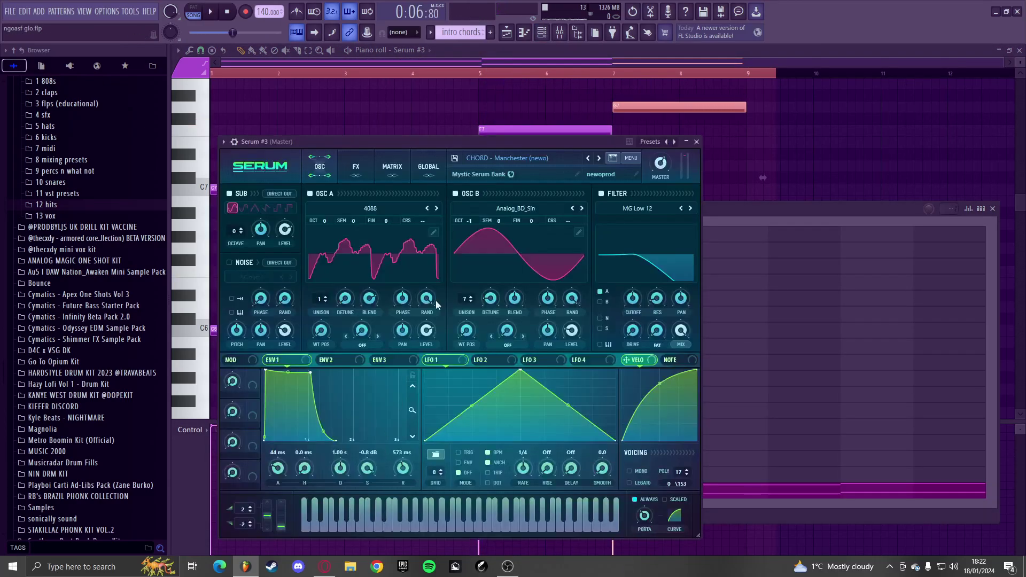
left_click(599, 160)
key("space")
left_click(598, 160)
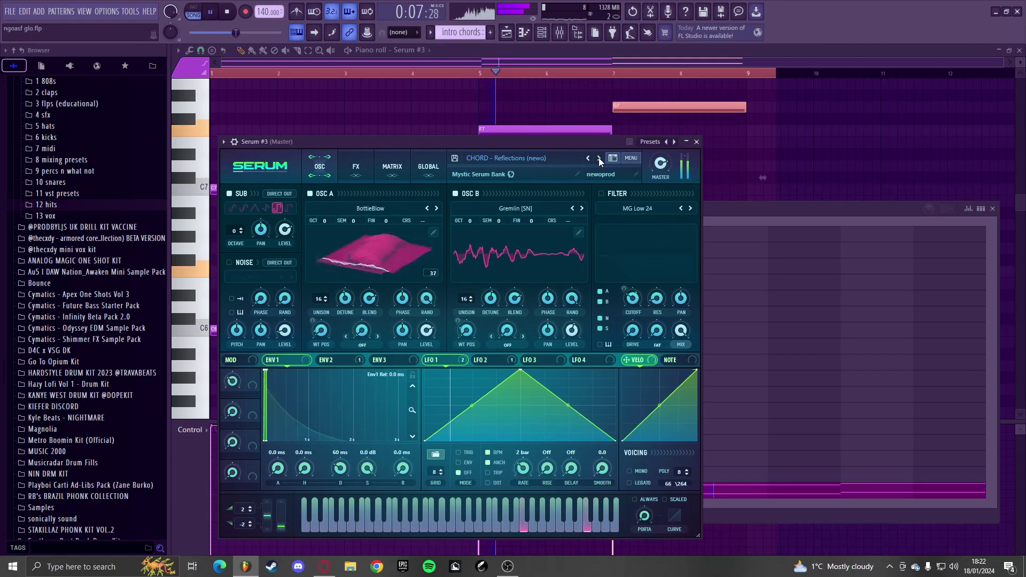
left_click(587, 159)
key("space")
left_click(665, 127)
key("space")
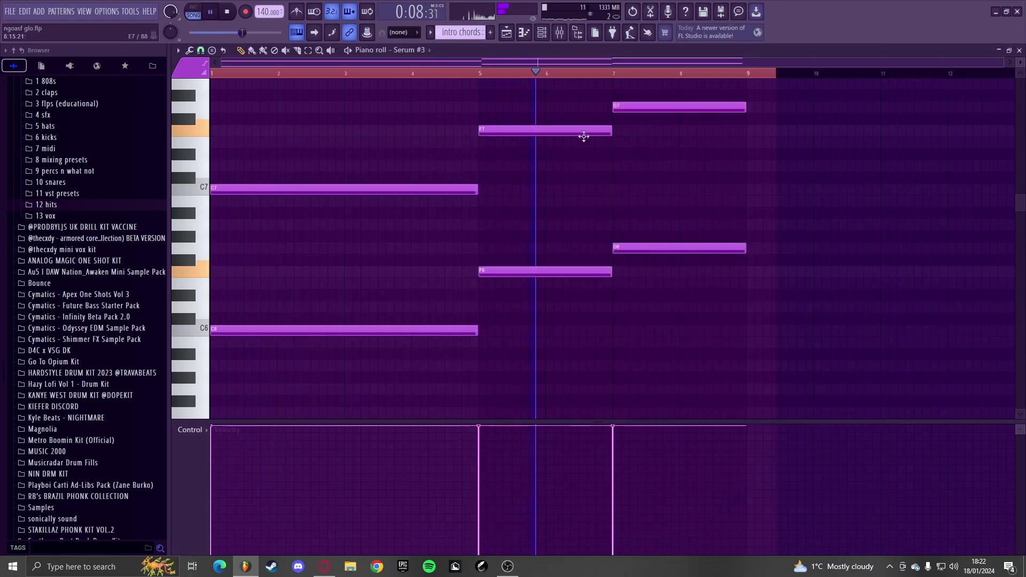
- Add a D#6 note across bars 1 to 4 between the C6 and C7 notes, checking it in playback
key("space")
key("space")
mouse_move(261, 261)
left_mouse_down()
mouse_move(142, 263)
mouse_move(280, 273)
mouse_move(233, 298)
left_mouse_up()
key("space")
key("space")
key("space")
key("space")
key("space")
left_click_drag(342, 295, 476, 305)
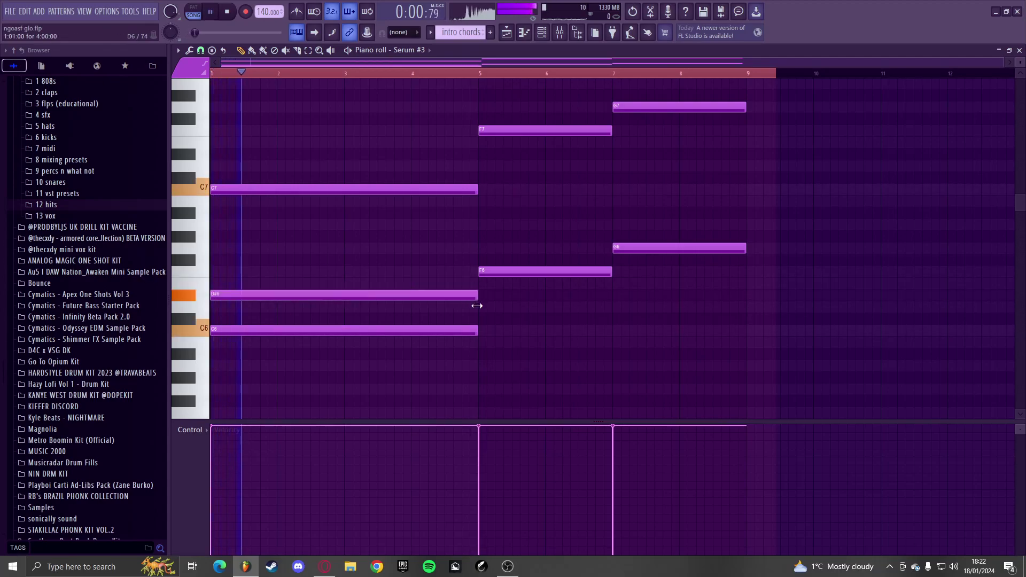
- Add a G6 note across bars 1 to 4 to fill out the first chord and play it back
key("space")
left_click_drag(278, 248, 144, 242)
key("space")
key("space")
- Add G#6 and C7 to the bar 5 chord and two inner notes to the bar 7 chord, and play them back
left_click_drag(480, 229, 500, 233)
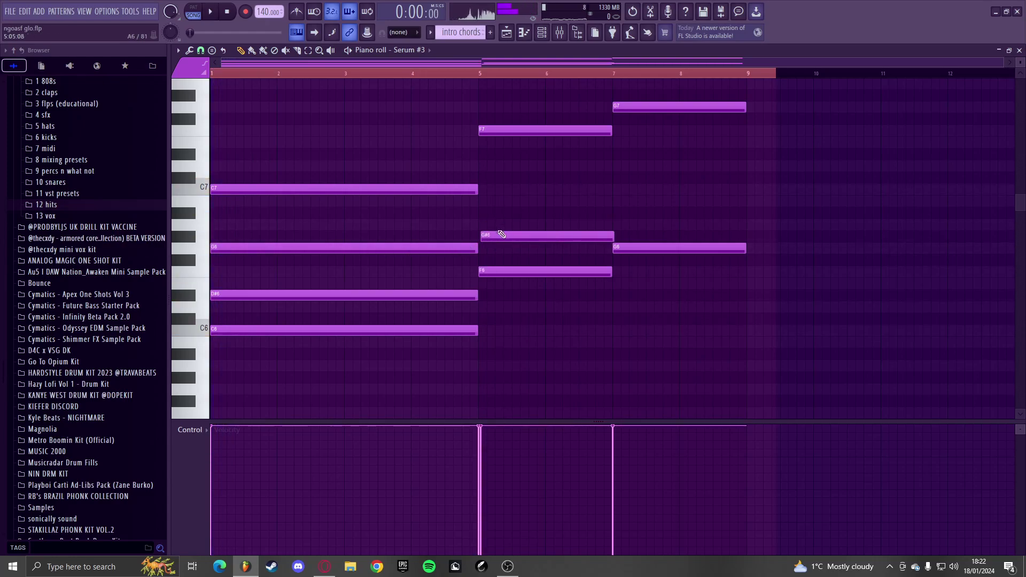
left_click_drag(483, 191, 475, 175)
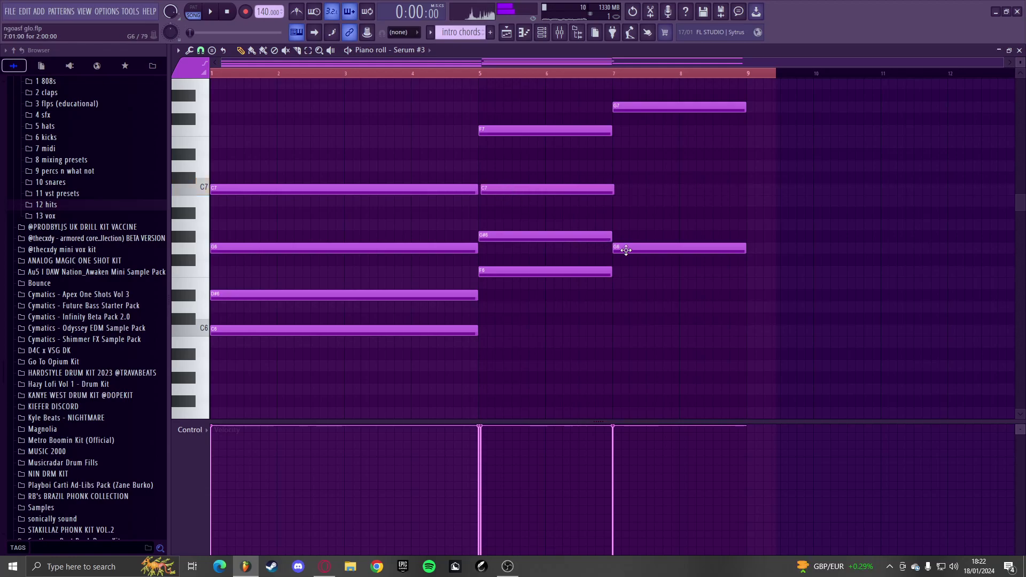
left_click(615, 205)
left_click_drag(622, 202, 623, 214)
left_click_drag(621, 155, 613, 165)
key("space")
- Route Serum #3 to mixer insert 16 and lower that insert's volume to -8.5 dB
left_click(559, 33)
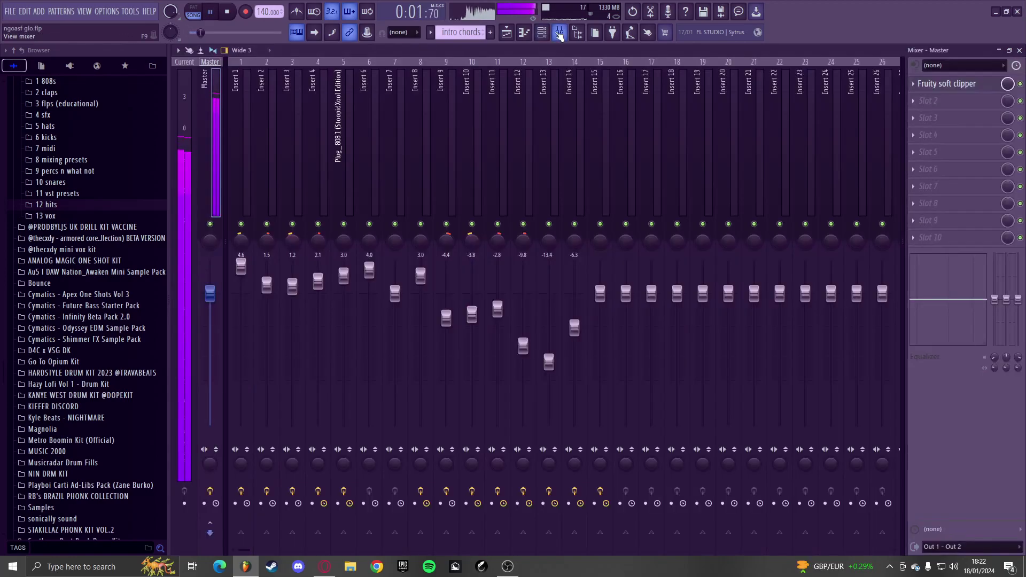
left_click(541, 33)
scroll(335, 494, "up", 16)
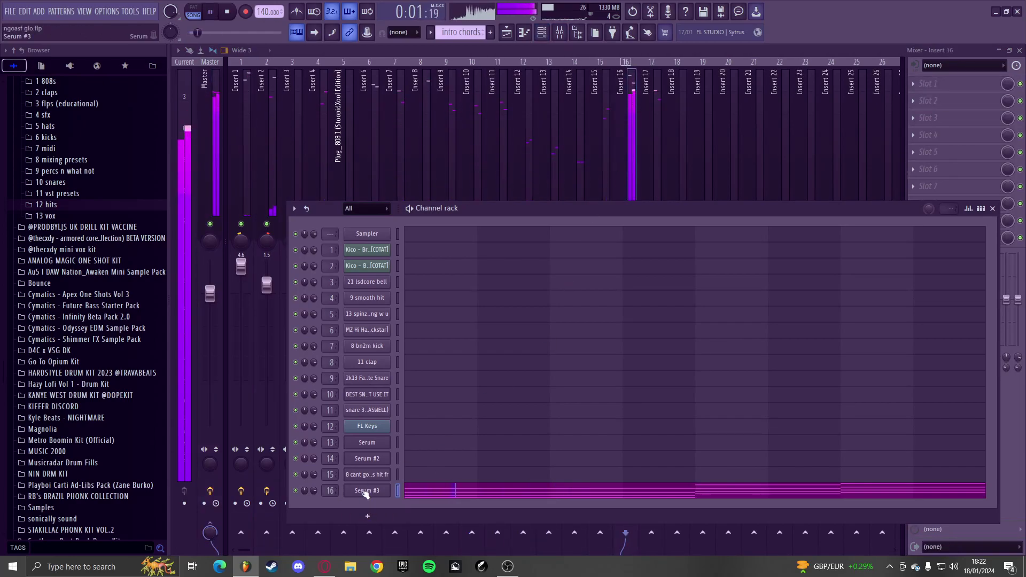
left_click(615, 162)
left_click_drag(626, 293, 626, 339)
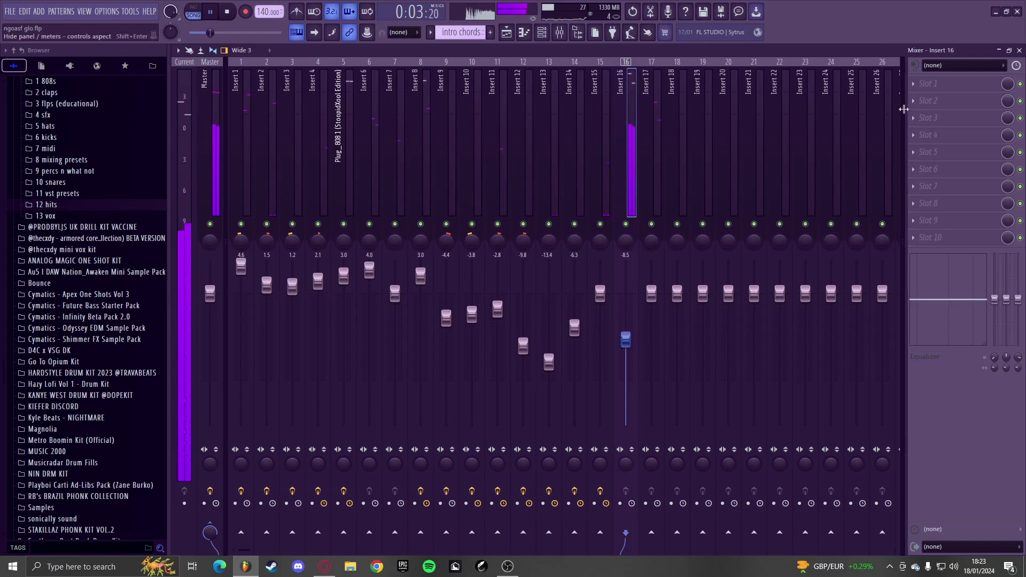
- Load Fruity parametric EQ 2 on insert 16, cut the lows, reduce the highs and dip band 3 by 17.9 dB at 730 Hz
left_click(913, 84)
left_click(688, 398)
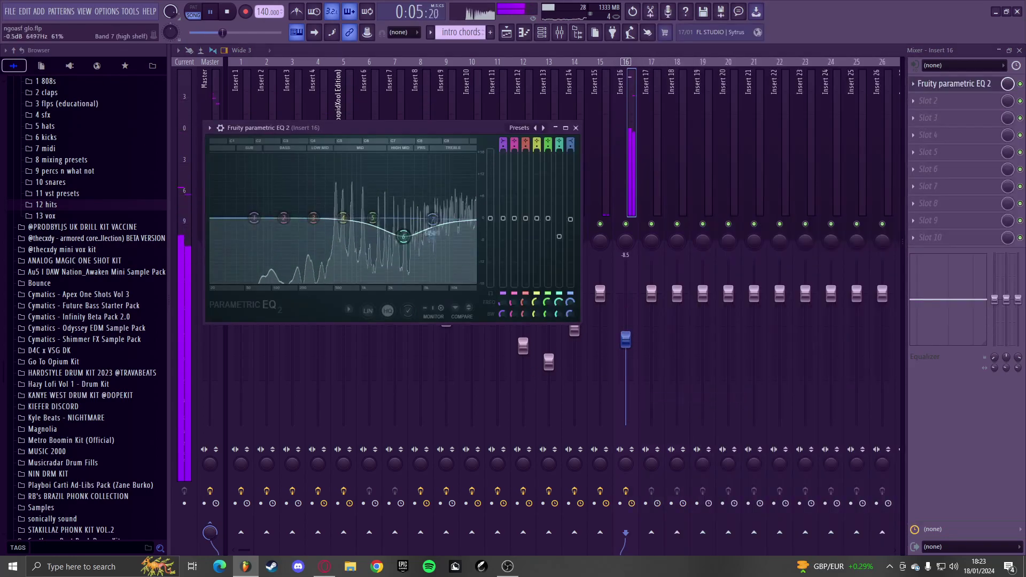
left_click_drag(323, 218, 350, 258)
left_click_drag(254, 218, 304, 283)
left_click_drag(348, 257, 346, 288)
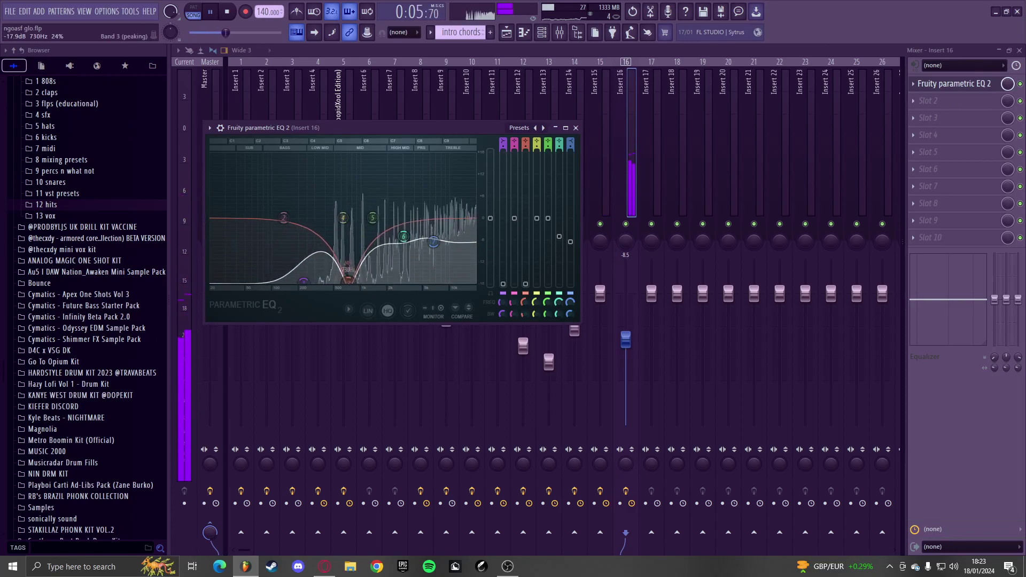
- Load Fruity Reeverb 2 into the second effect slot of insert 16
left_click(914, 102)
left_click(655, 154)
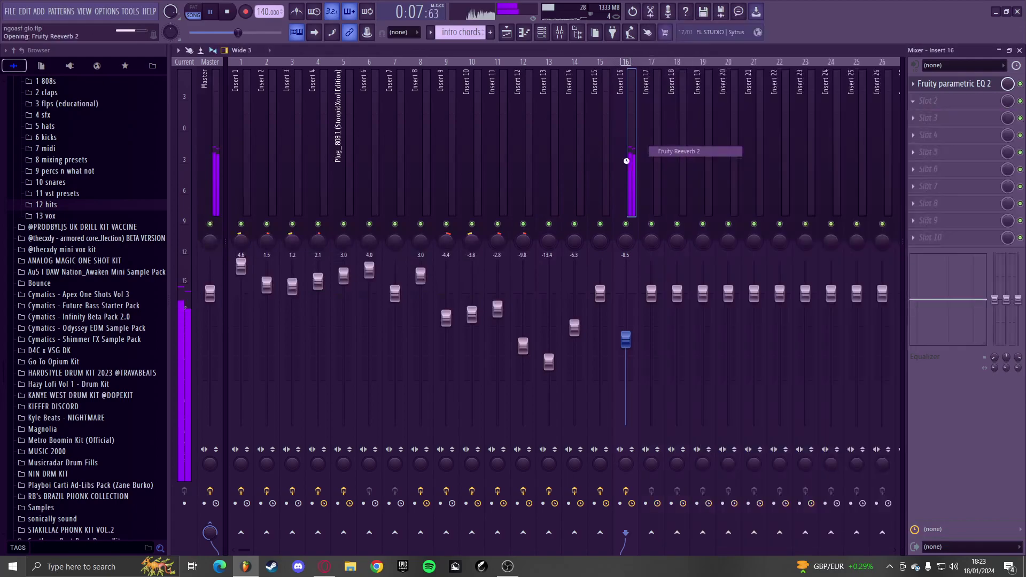
left_click(449, 143)
left_click(466, 152)
- Load Ozone Imager 2 into insert 16's third effect slot and widen the stereo image
left_click(939, 118)
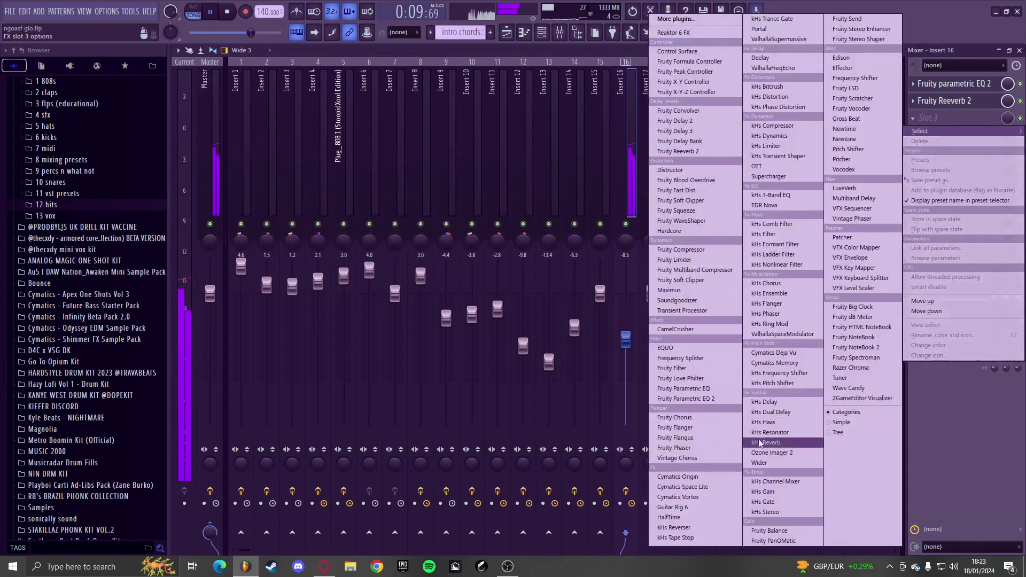
left_click(768, 453)
left_click_drag(559, 277, 560, 213)
left_click(594, 202)
left_click_drag(598, 289, 598, 219)
left_click(614, 155)
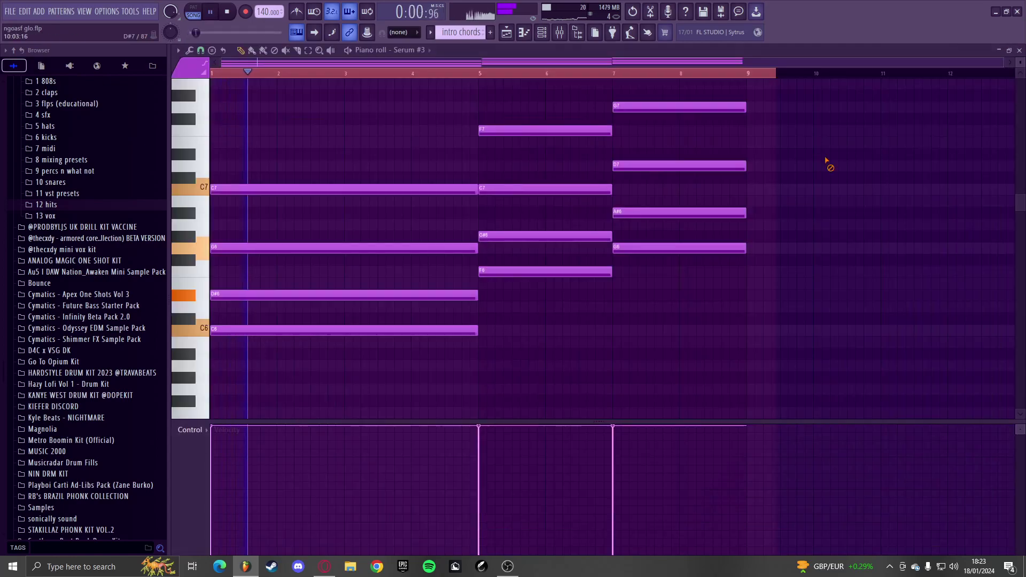
- Copy the lowest note of each Serum #3 chord one octave down to C5, F5 and G5, and play them back
scroll(392, 359, "down", 7)
key("space")
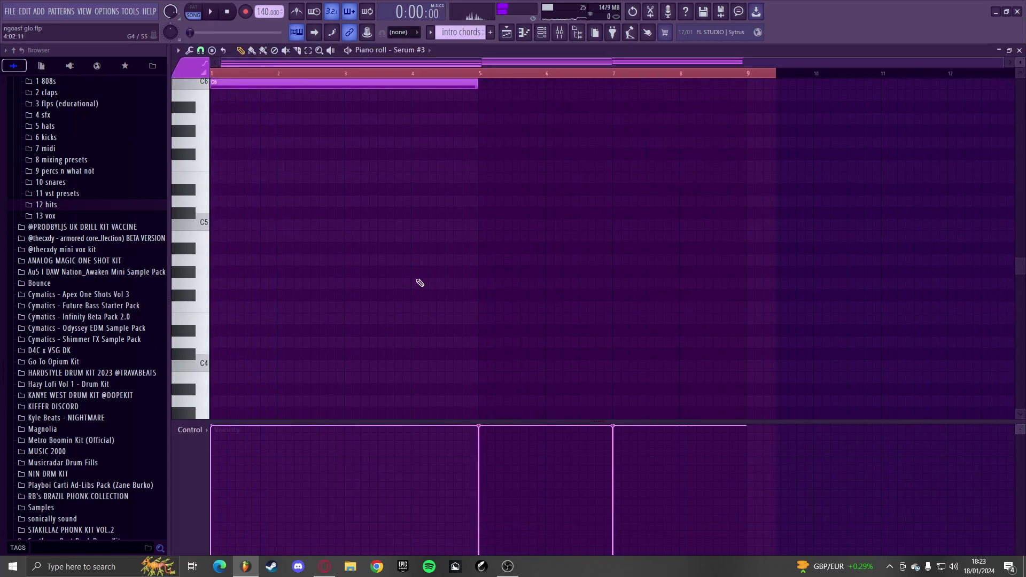
scroll(428, 283, "up", 6)
left_click(471, 296, "ctrl")
left_click_drag(566, 249, 592, 237)
left_click_drag(659, 226, 653, 216)
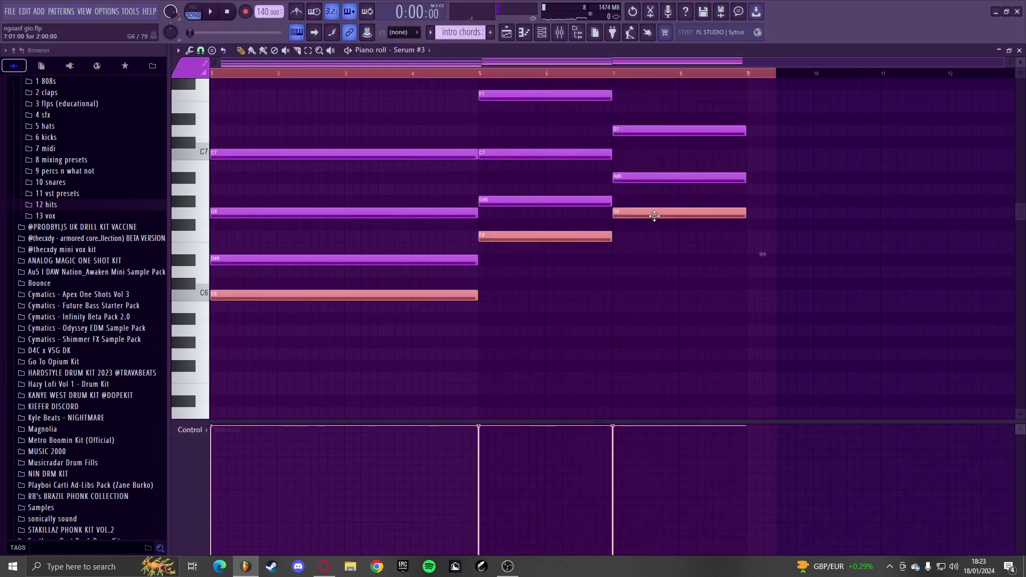
left_click_drag(355, 297, 319, 296)
key("ctrl+Down")
key("space")
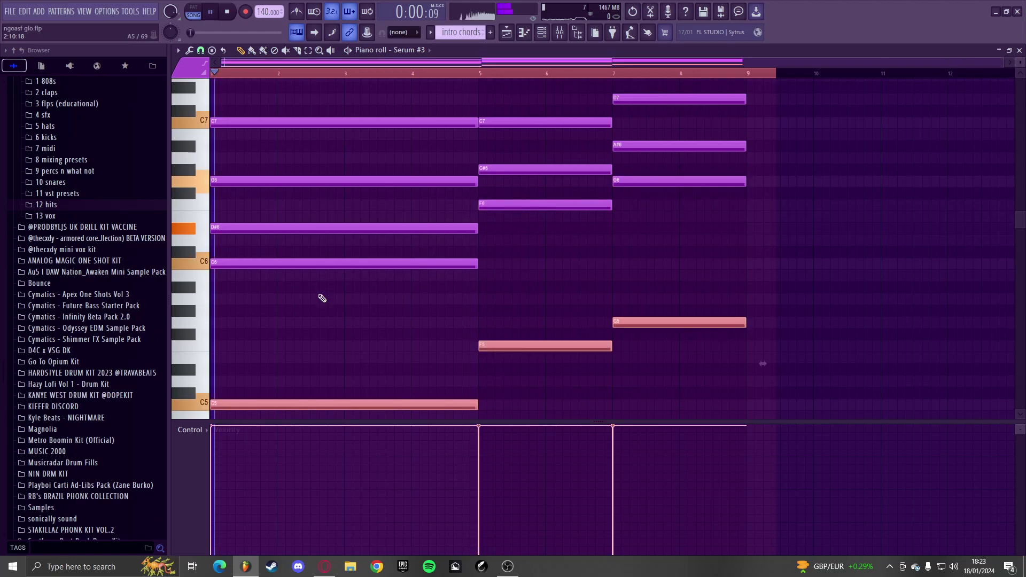
- Paste the root notes again another octave down at C4, F4 and G4, and align them to the bar starts
key("ctrl+v")
key("ctrl+Down")
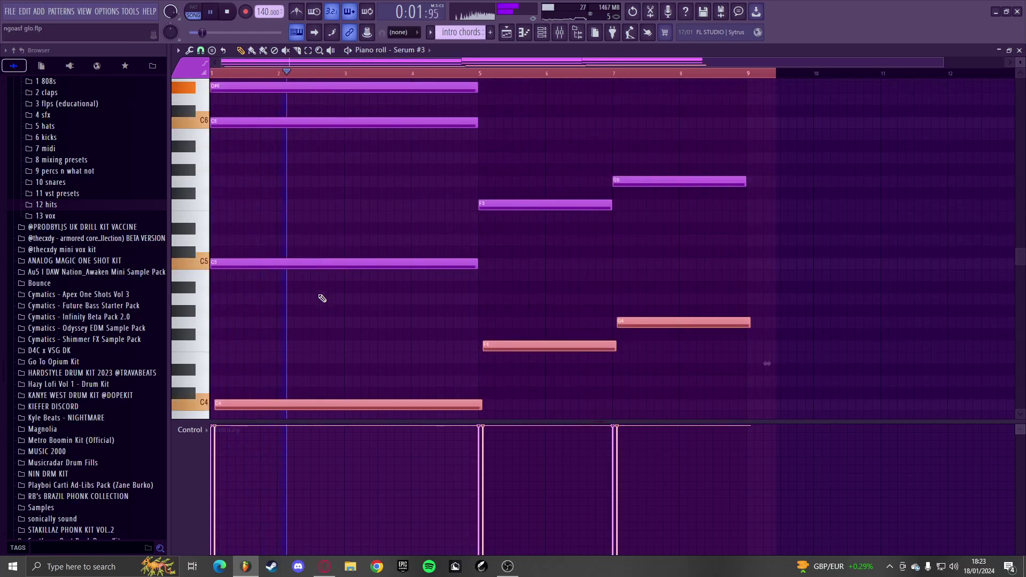
key("space")
left_click_drag(247, 406, 243, 405)
- Add a G4 note across bars 1 to 4 of the chord pattern and play it back
left_click(272, 348)
left_click_drag(213, 336, 214, 345)
key("space")
key("space")
mouse_move(331, 347)
left_mouse_down()
mouse_move(344, 320)
mouse_move(471, 322)
left_mouse_up()
key("space")
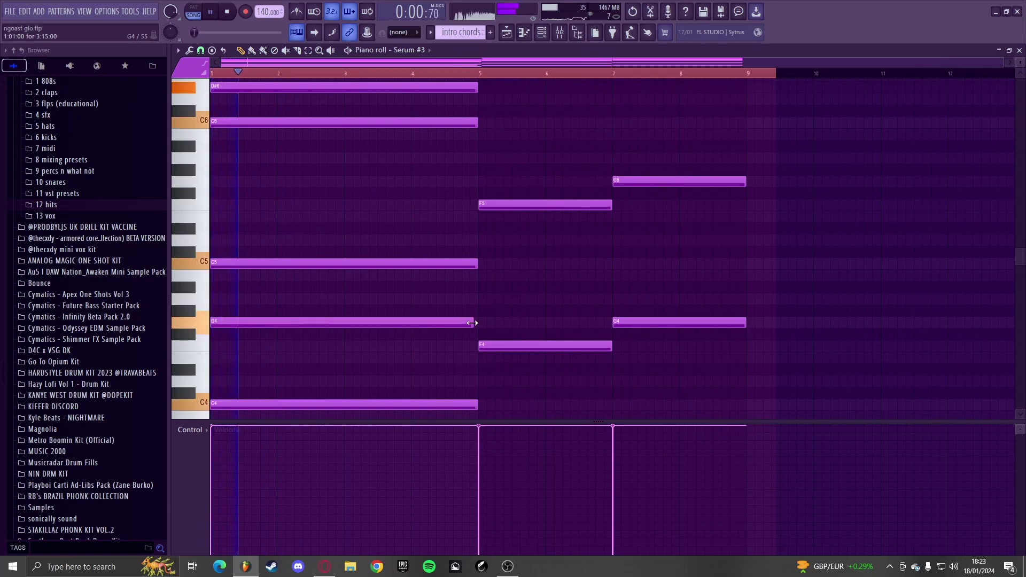
key("space")
- Add a C5 note across bars 5 and 6 and a D#5 note across bars 7 and 8, and play them back
left_click_drag(483, 276, 479, 261)
left_click_drag(638, 238, 628, 224)
key("space")
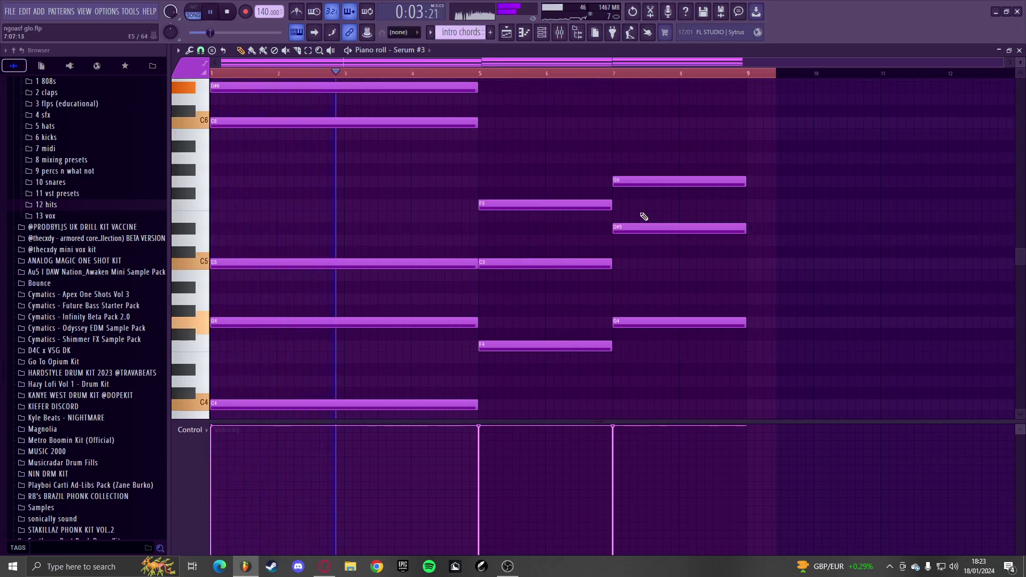
- Lower insert 16's volume to -13.2 dB and load Portal into its fourth effect slot
left_click(560, 33)
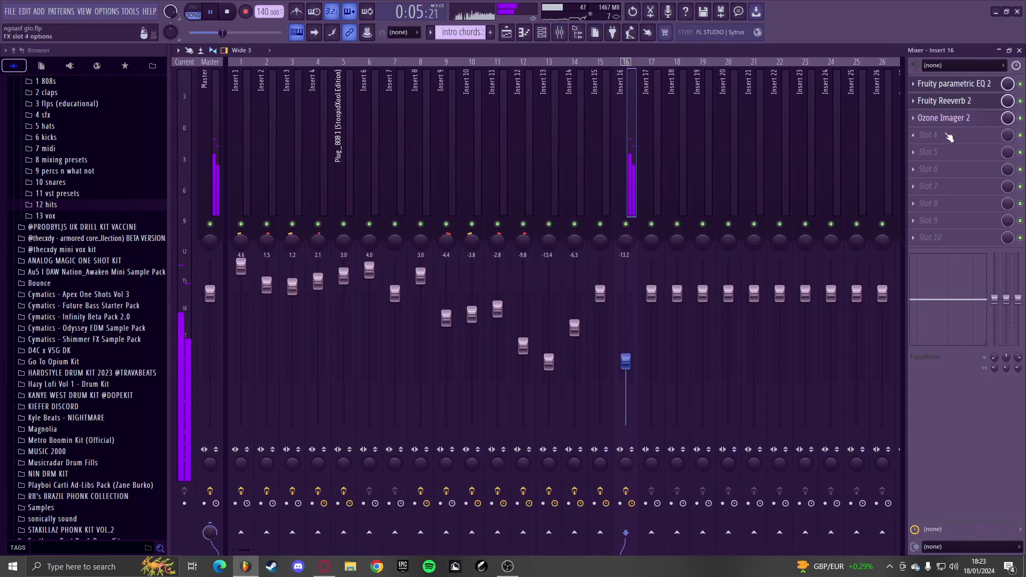
left_click(941, 136)
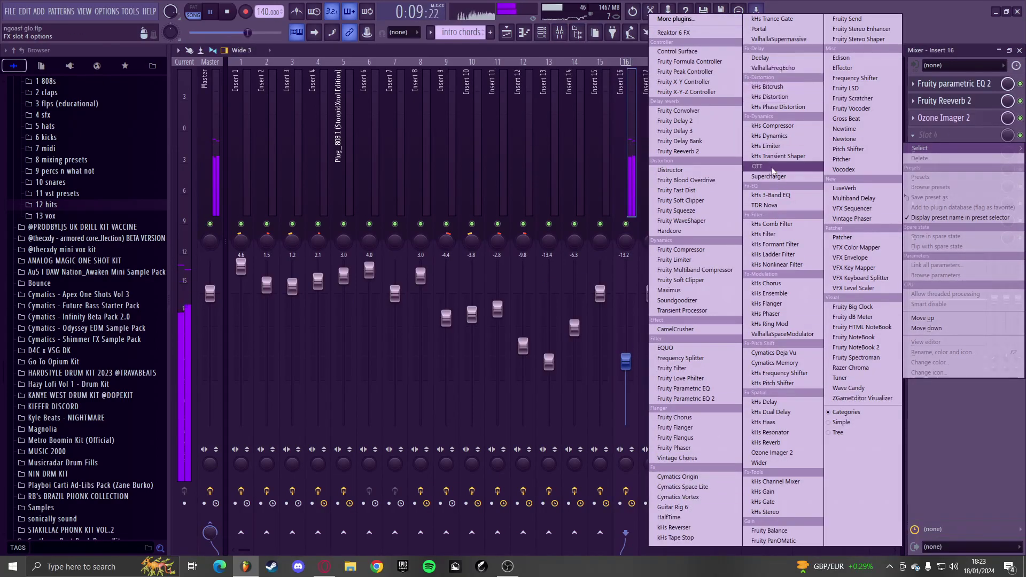
left_click(759, 29)
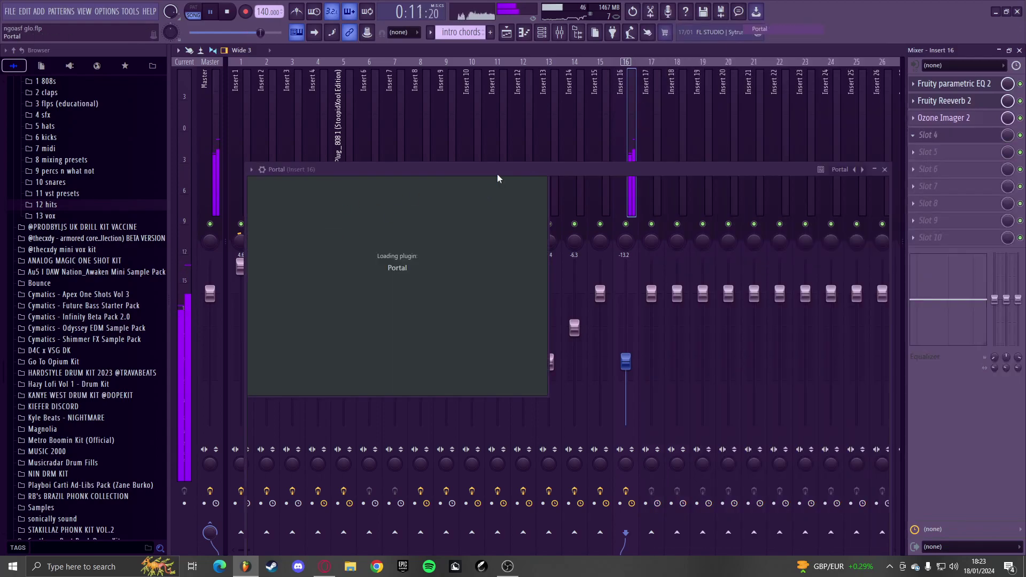
- Choose the Scattergate preset from Portal's Rhythmic category and audition it on the chords
key("space")
left_click(744, 164)
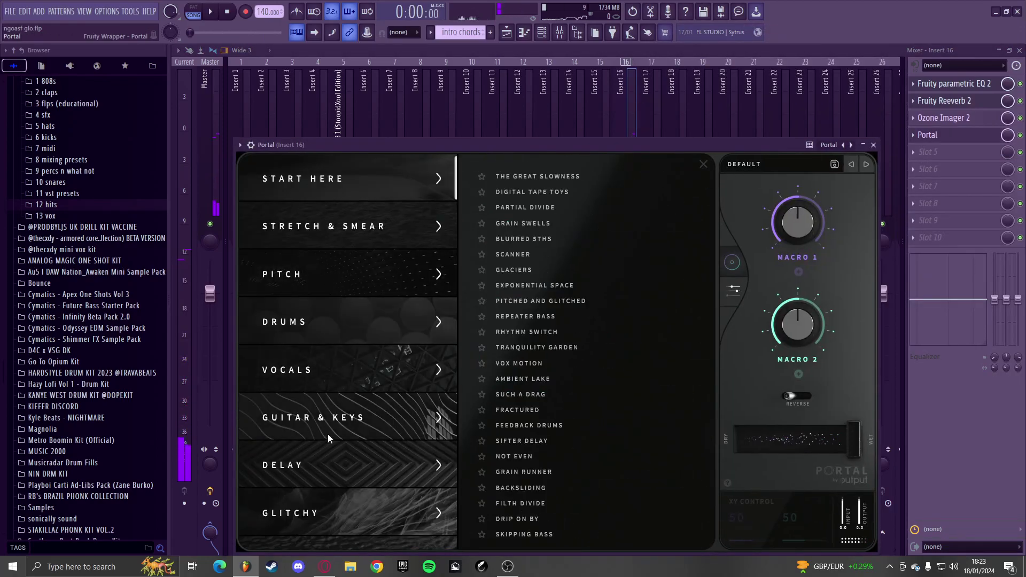
scroll(326, 462, "down", 3)
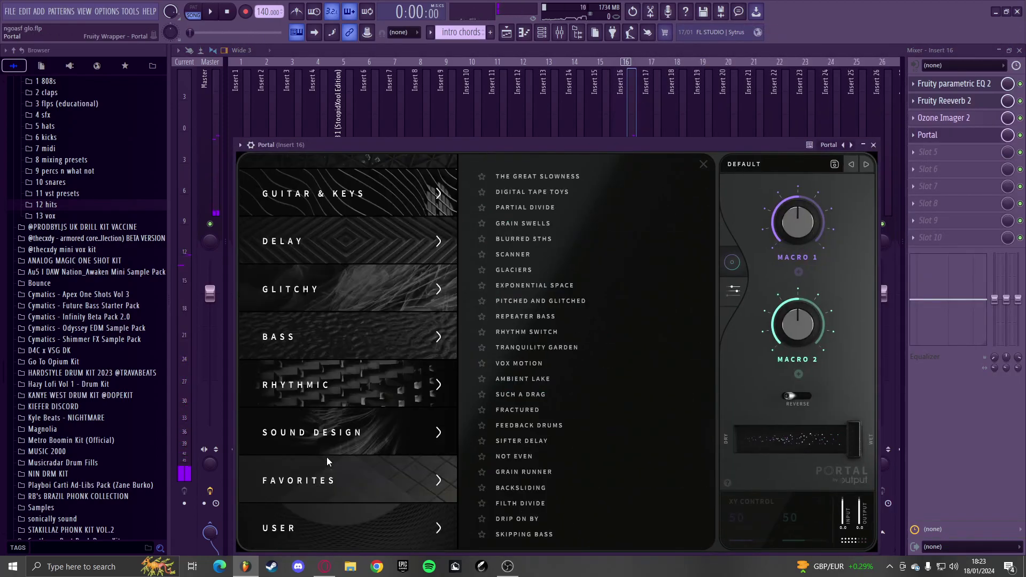
left_click(330, 364)
left_click(561, 332)
mouse_move(526, 148)
left_mouse_down()
mouse_move(508, 148)
mouse_move(521, 139)
left_mouse_up()
key("space")
left_click(513, 255)
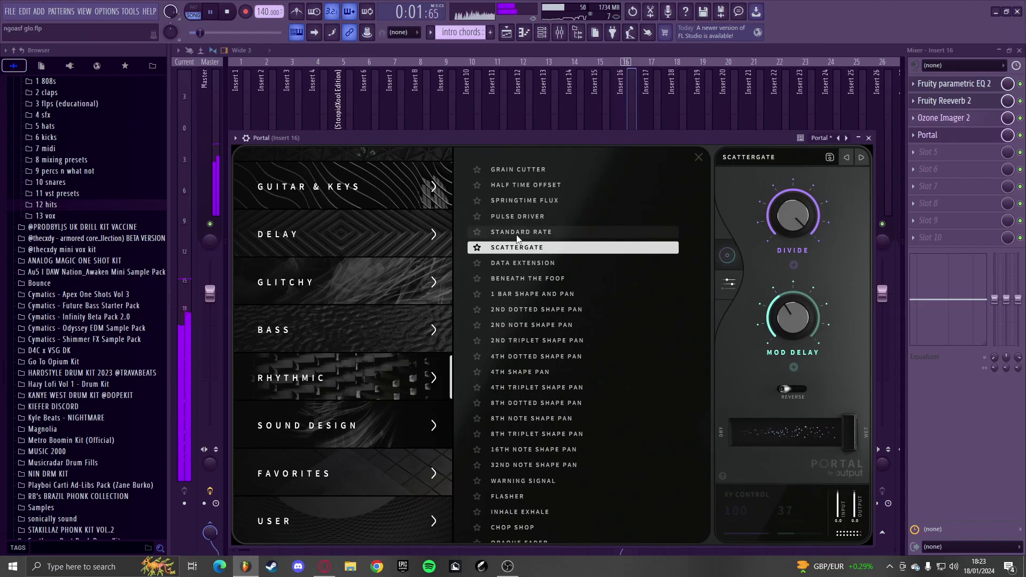
- Create an automation clip for Portal's mix level and show it in the playlist
right_click(1006, 136)
left_click(972, 214)
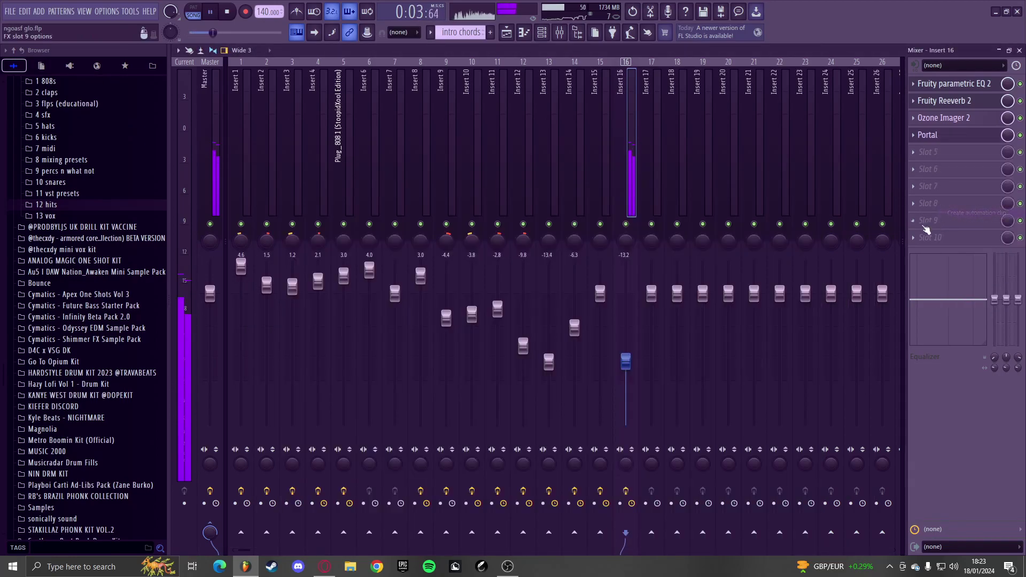
key("Escape")
key("Escape")
key("Escape")
key("F5")
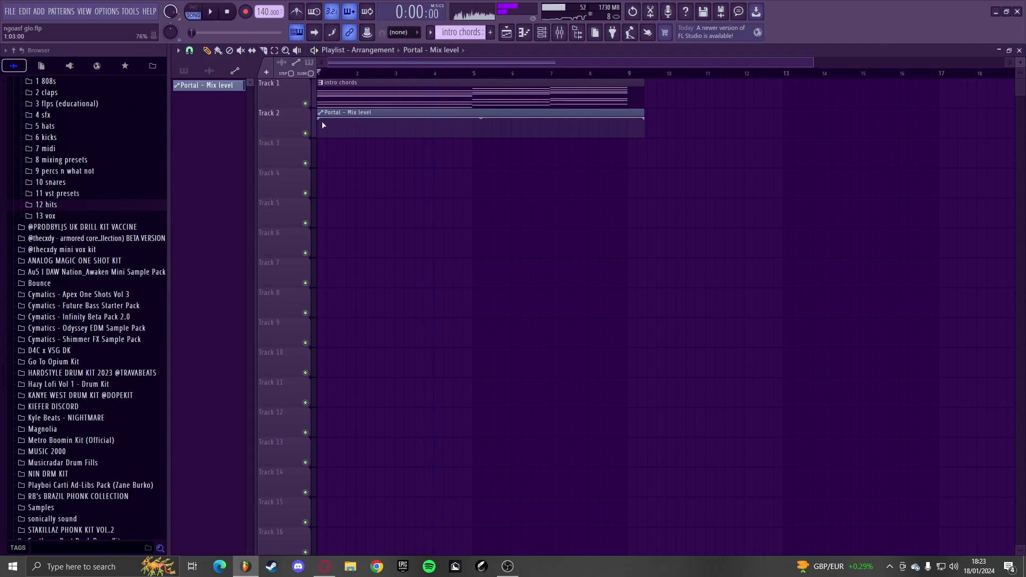
- Shape the Portal mix level automation to stay at zero until bar 9 and ramp up at the clip's end
left_click_drag(318, 118, 318, 140)
right_click(503, 127)
left_click_drag(506, 128, 630, 144)
scroll(637, 121, "up", 5)
left_click_drag(640, 95, 584, 113)
scroll(657, 185, "down", 4)
- Place the Connection Tonal Ambience - A# sample from the Cymatics Shimmer FX pack at bar 1 of track 9
left_click(92, 341)
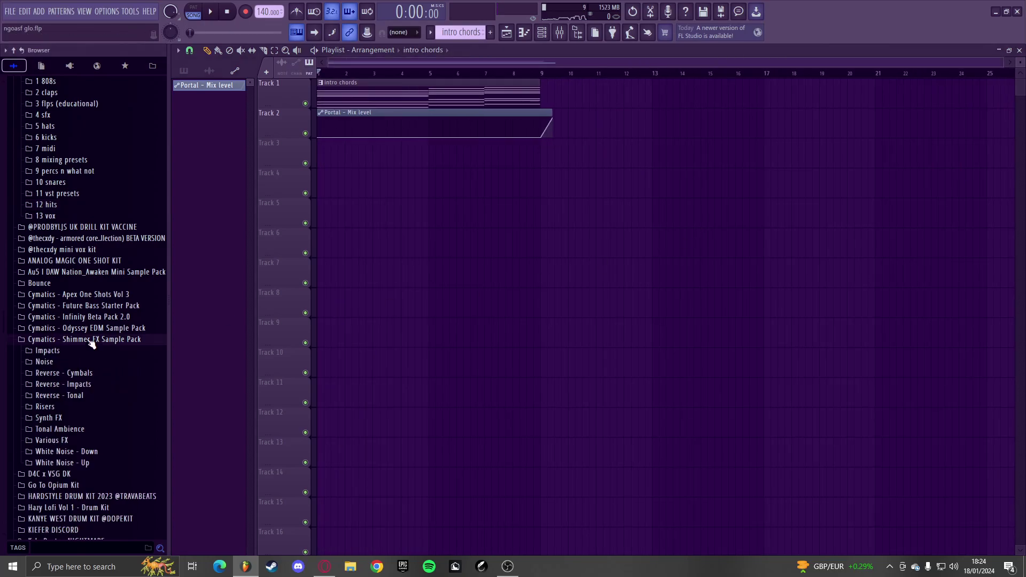
left_click(62, 430)
left_click(74, 404)
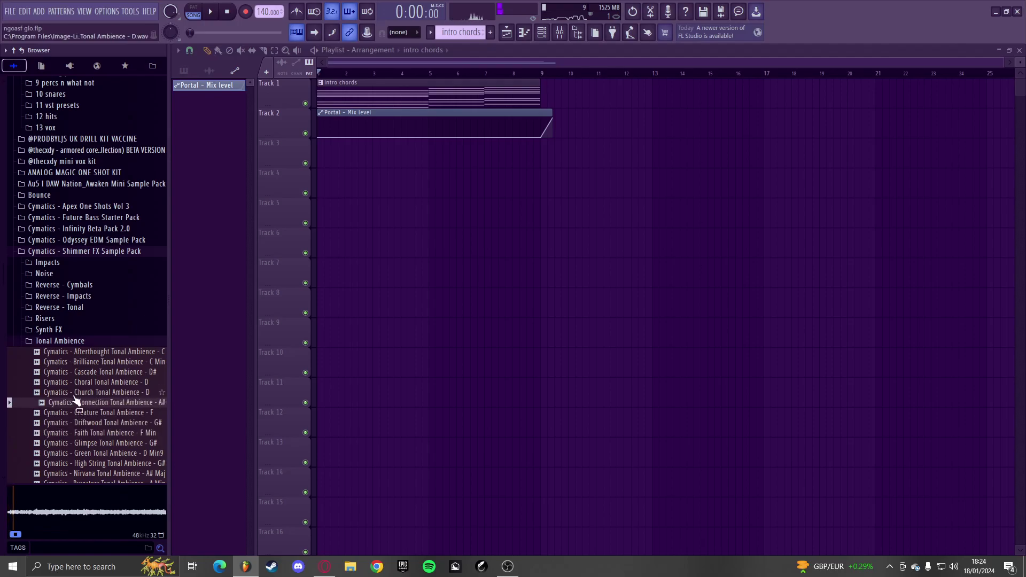
left_click_drag(87, 404, 320, 336)
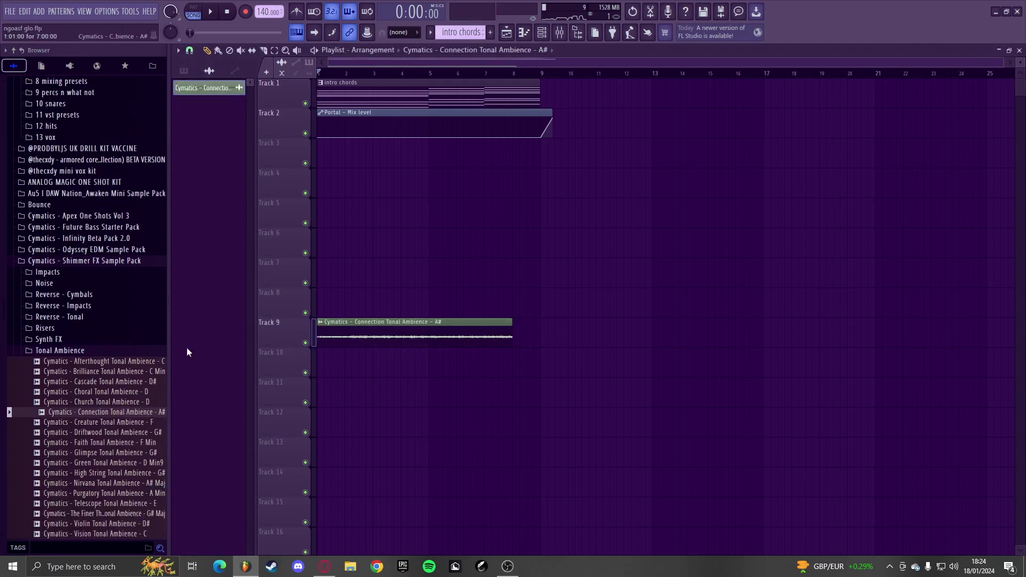
- Change the ambience clip's time stretching mode and create an automation clip for its channel pitch
double_click(415, 339)
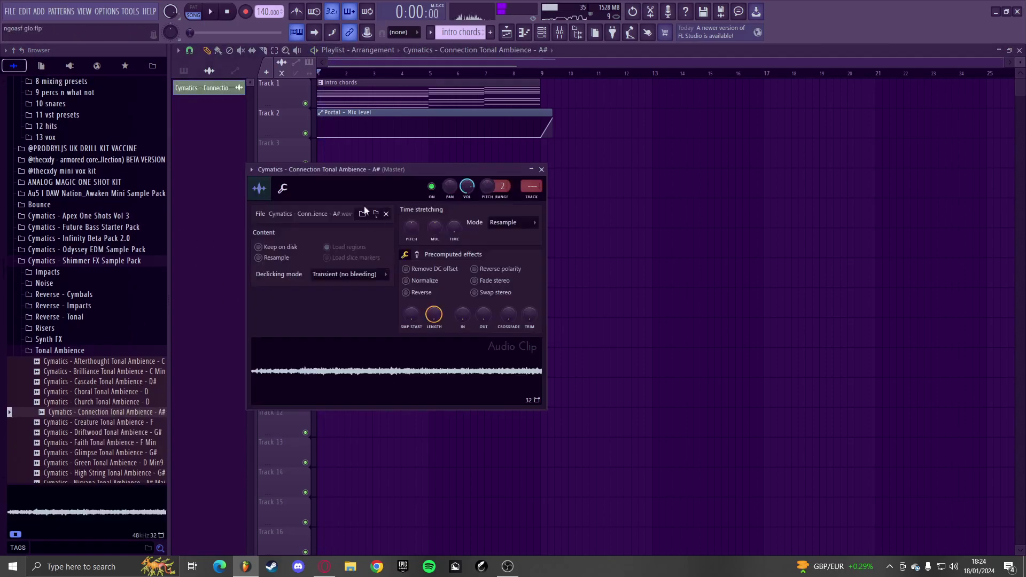
right_click(412, 229)
left_click(505, 220)
left_click(505, 251)
right_click(487, 189)
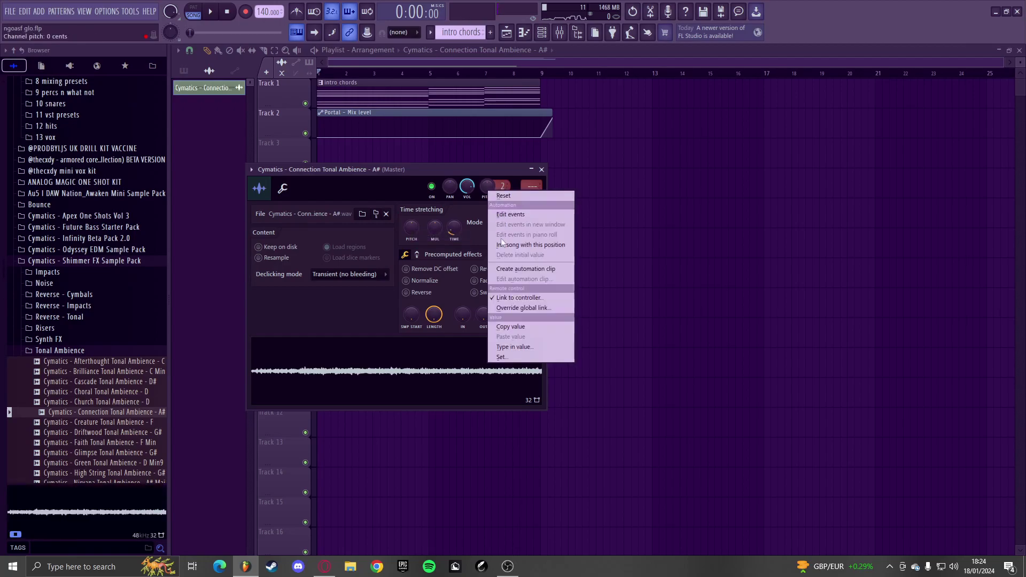
left_click(507, 270)
- Try a value of 1.5 for the first point of the channel pitch automation
scroll(338, 158, "down", 3)
right_click(321, 160)
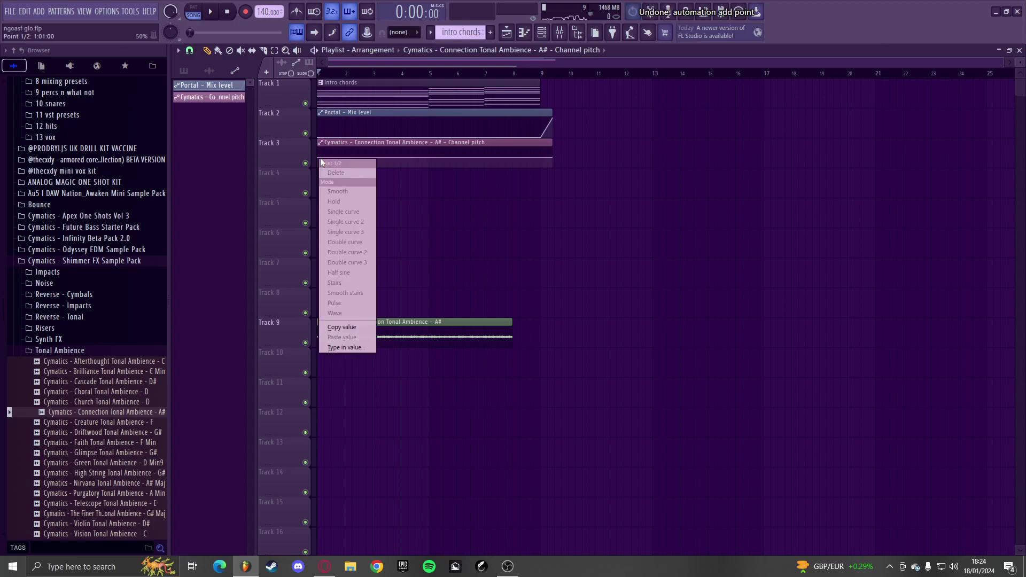
left_click(338, 350)
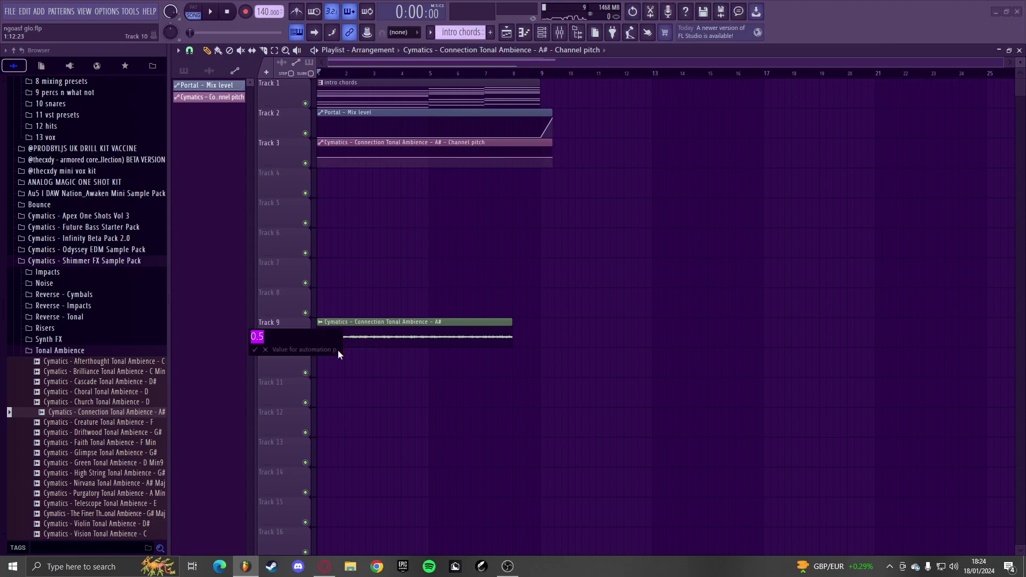
type("1.5")
key("Return")
right_click(320, 167)
left_click(350, 358)
type("1.5")
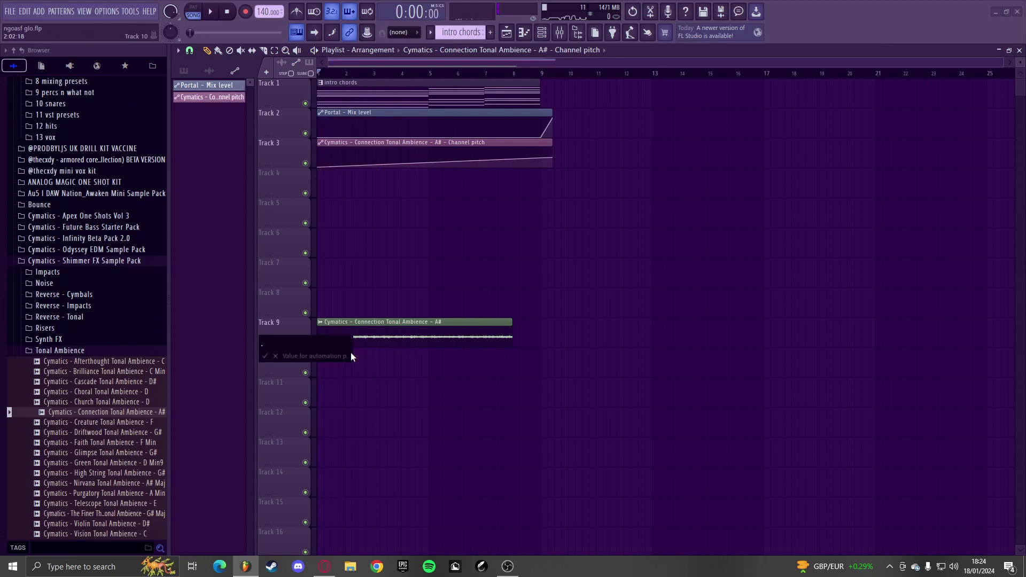
key("Return")
- Try 0.1 for the pitch automation's first point, play it, raise the point by hand and undo that move
right_click(320, 160)
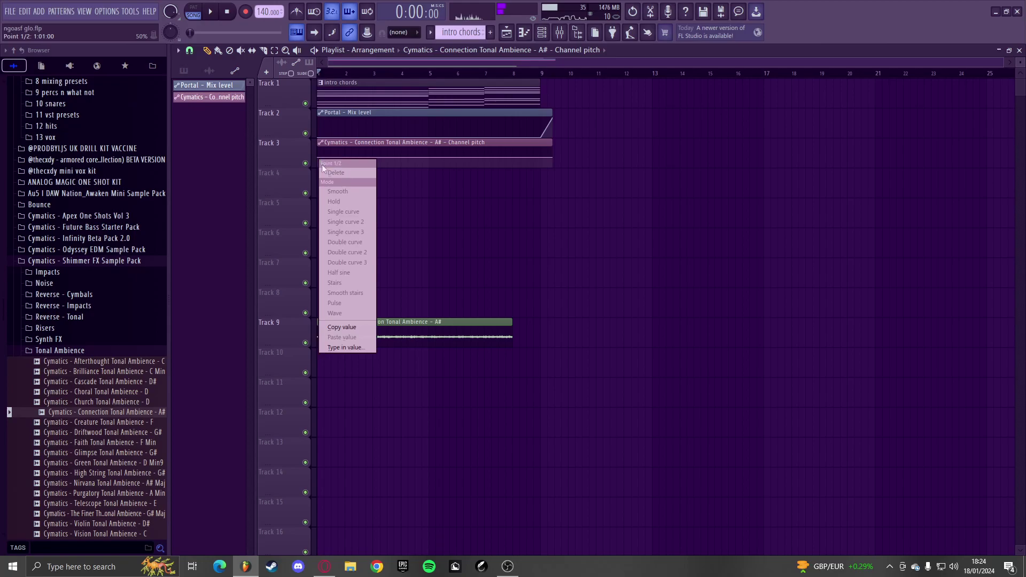
left_click(352, 351)
type("0.1")
key("Return")
key("space")
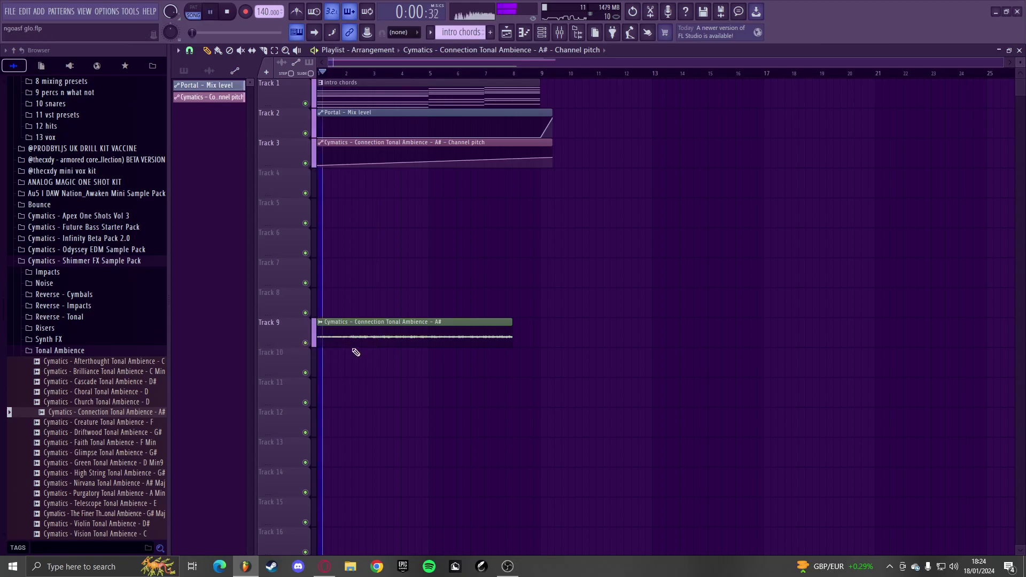
left_click_drag(320, 166, 324, 145)
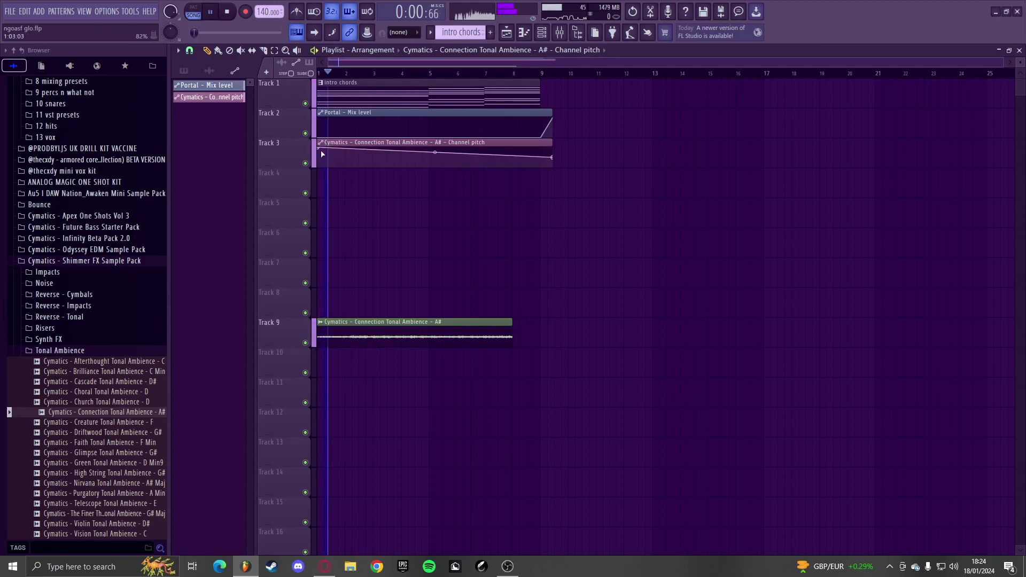
key("space")
key("ctrl+z")
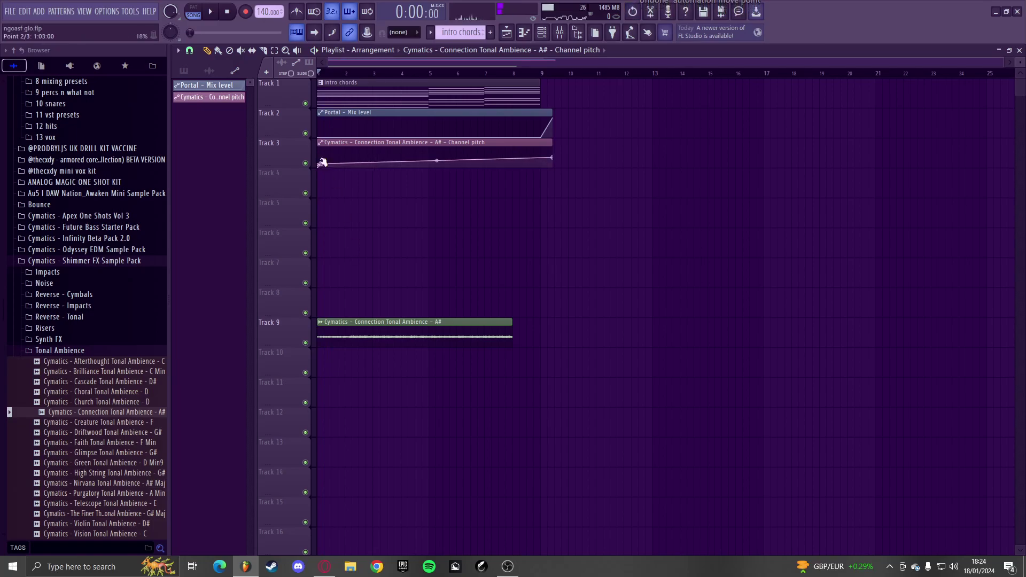
- Set the pitch automation's first point to 0.5 and start playback
right_click(321, 165)
left_click(332, 352)
type("0.5")
key("Return")
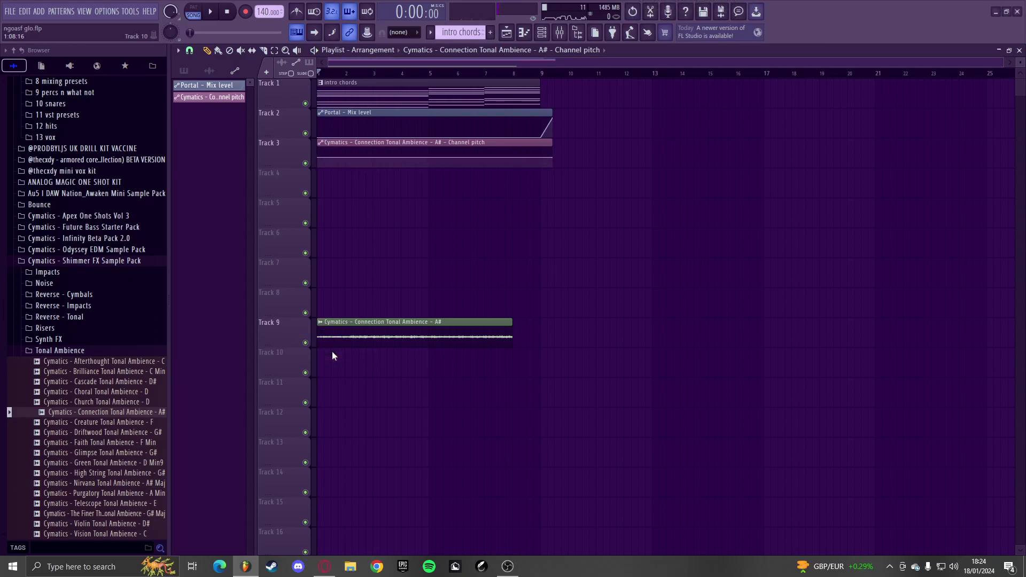
key("space")
- Add a pitch automation point halfway through bar 1 at about 79%, delete the clip's end point and play it back
scroll(306, 181, "up", 1)
scroll(306, 181, "up", 3)
right_click(366, 157)
left_click_drag(366, 156, 366, 147)
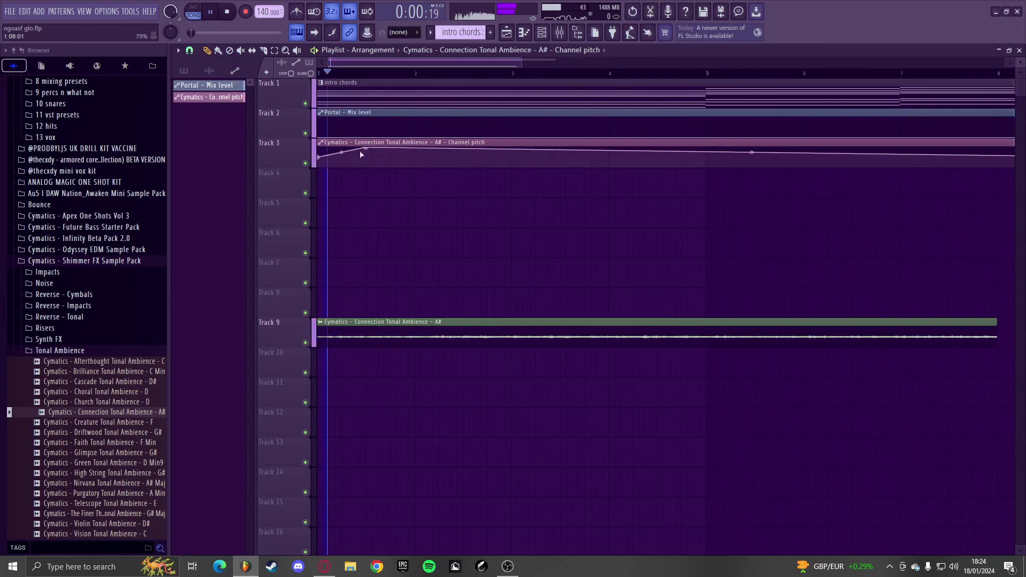
scroll(333, 168, "down", 2)
scroll(333, 168, "down", 2)
right_click(598, 158)
left_click(614, 174)
key("space")
key("space")
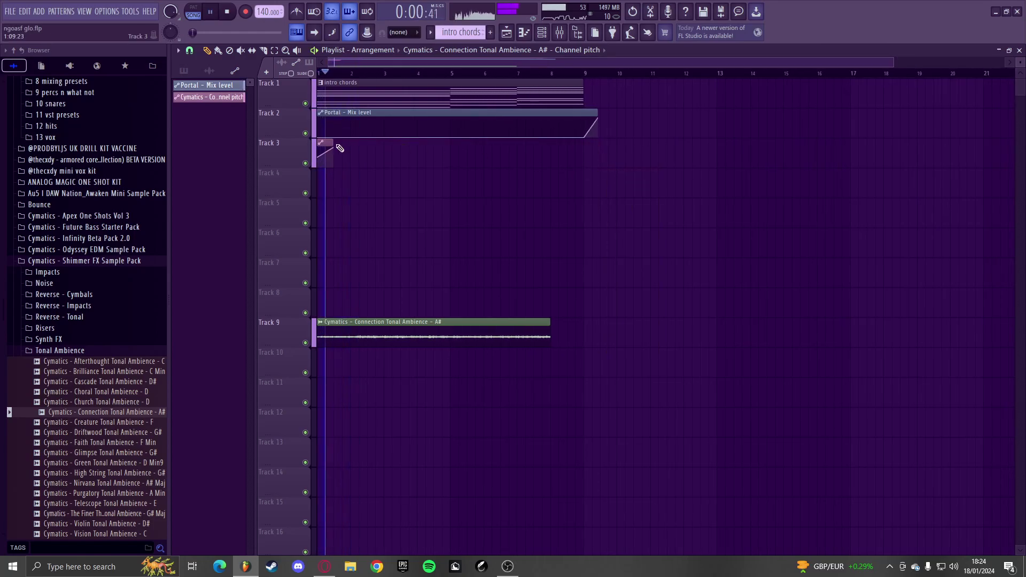
- Slice the ambience clip at bars 5 and 7, delete the remainder and duplicate the bar 5 to 7 piece into bar 7
left_click(266, 52)
scroll(448, 358, "up", 6)
left_click_drag(398, 375, 398, 317)
scroll(494, 377, "down", 3)
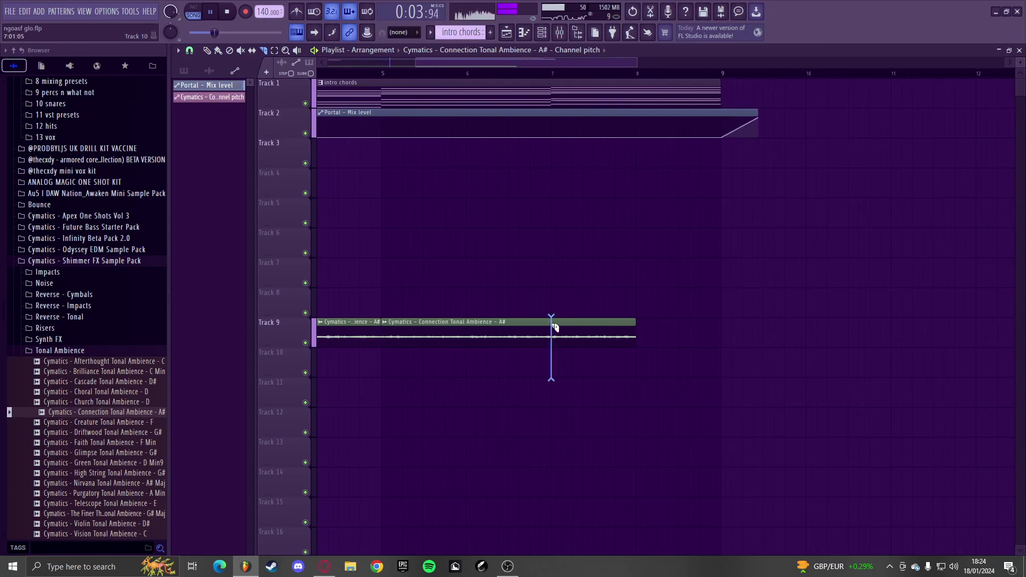
key("space")
right_click(580, 334)
left_click_drag(574, 411, 496, 332)
key("ctrl+b")
scroll(513, 288, "down", 6)
key("space")
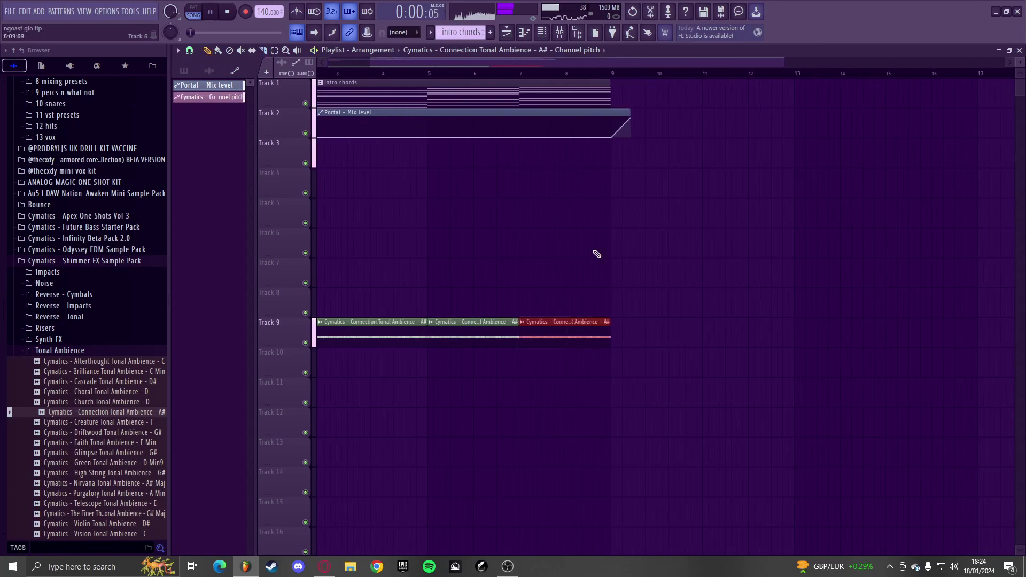
- Duplicate the intro chords clip and the sliced ambience clips further along the playlist
left_click_drag(636, 100, 527, 91)
key("ctrl+b")
left_click_drag(614, 325, 441, 348)
key("ctrl+b")
left_click(625, 272, "ctrl")
- Load Fruity Filter into slot 10 of the Master mixer track and create an automation clip for its cutoff frequency
left_click(559, 33)
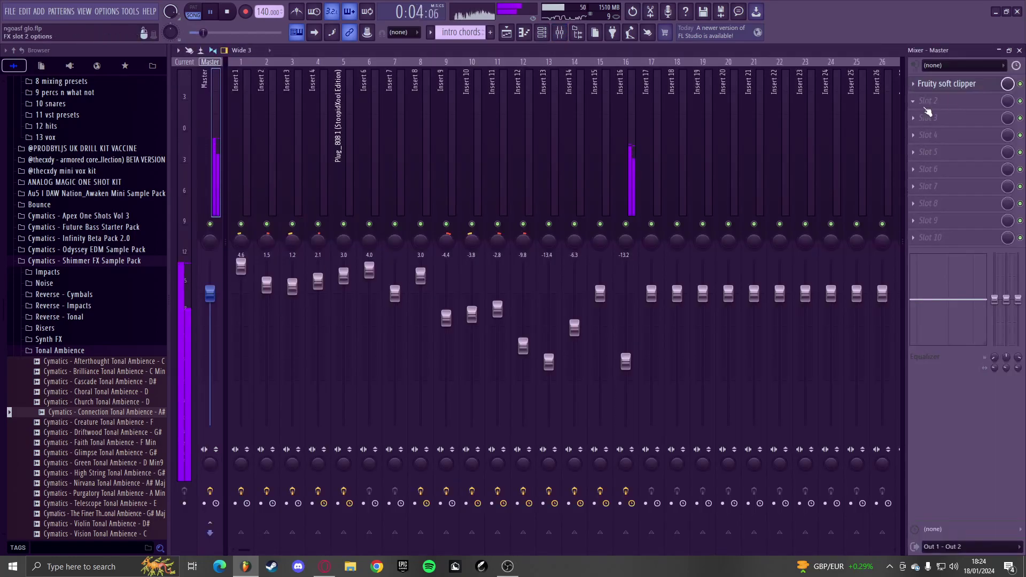
left_click(932, 237)
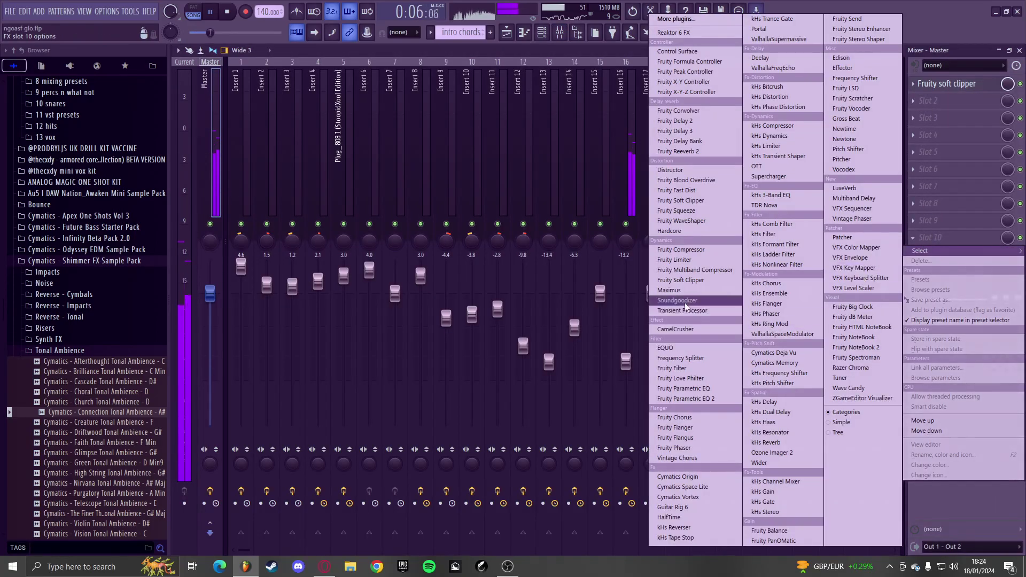
left_click(694, 368)
right_click(234, 162)
left_click(268, 240)
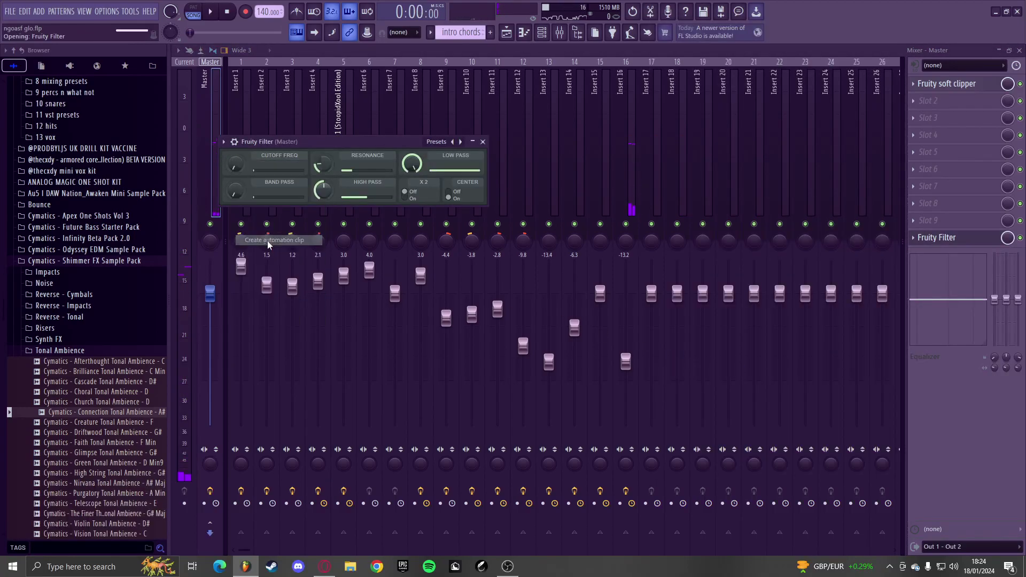
- Reshape the filter cutoff automation into a rise from bar 1 to bar 9 and place a copy of the clip at bar 9
mouse_move(549, 197)
left_mouse_down()
mouse_move(551, 166)
mouse_move(549, 177)
left_mouse_up()
key("space")
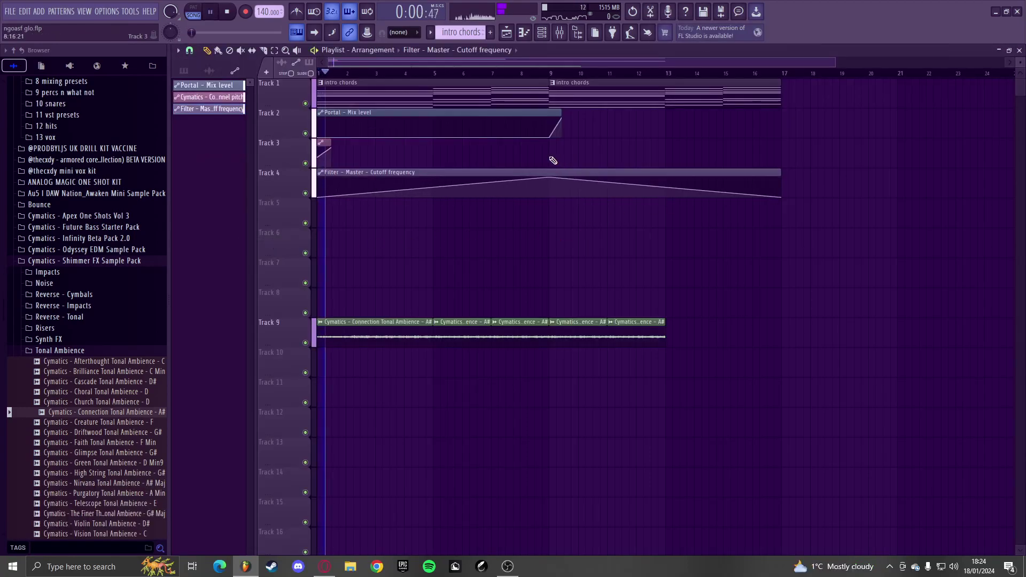
right_click(780, 198)
left_click(799, 212)
left_click(573, 177)
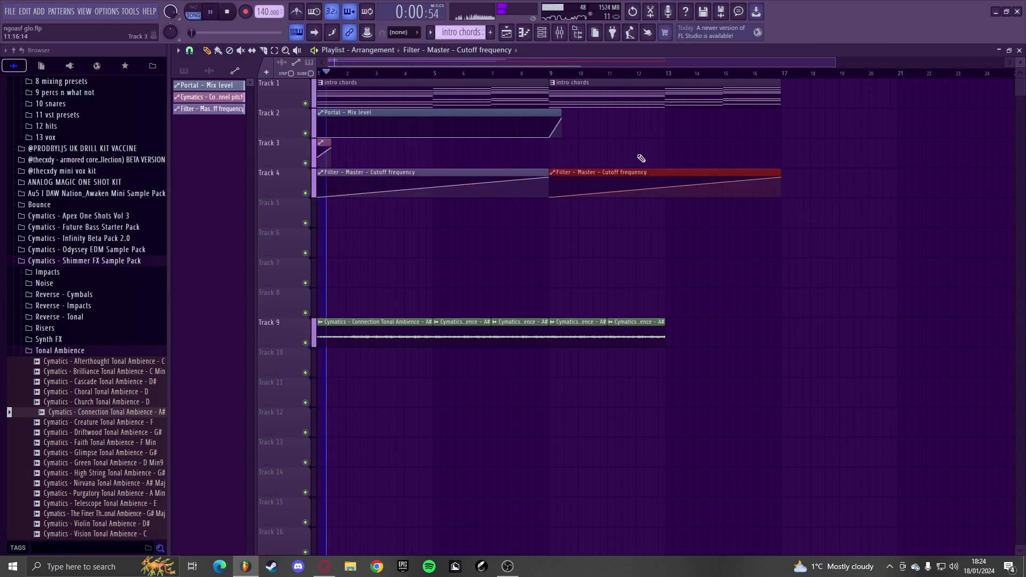
- Extend the Portal mix level automation so its ramp ends at bar 17, and duplicate the last ambience clips to fill up to bar 17
scroll(534, 145, "down", 2)
left_click(413, 116)
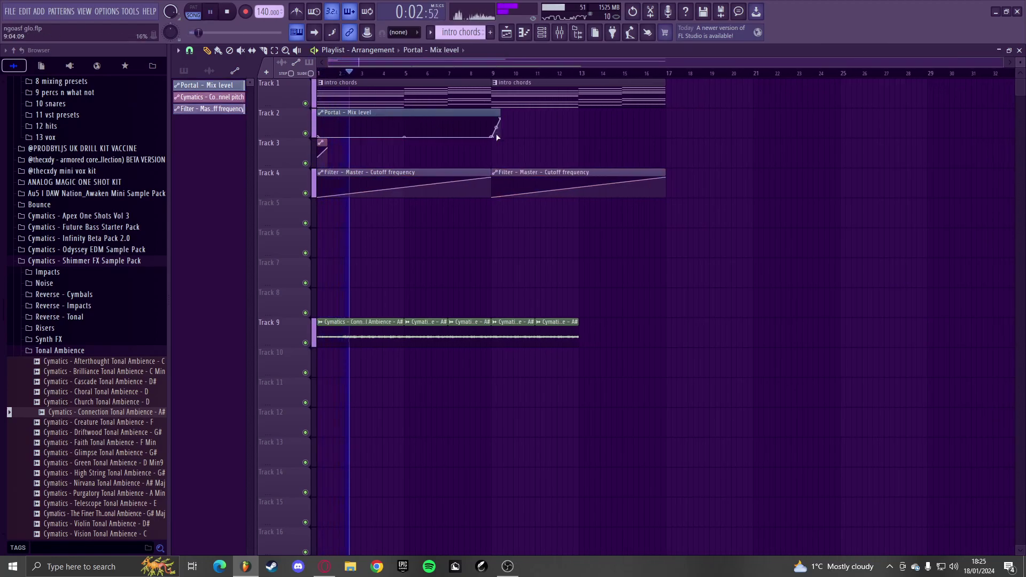
left_click_drag(501, 119, 669, 118)
left_click_drag(497, 136, 661, 137)
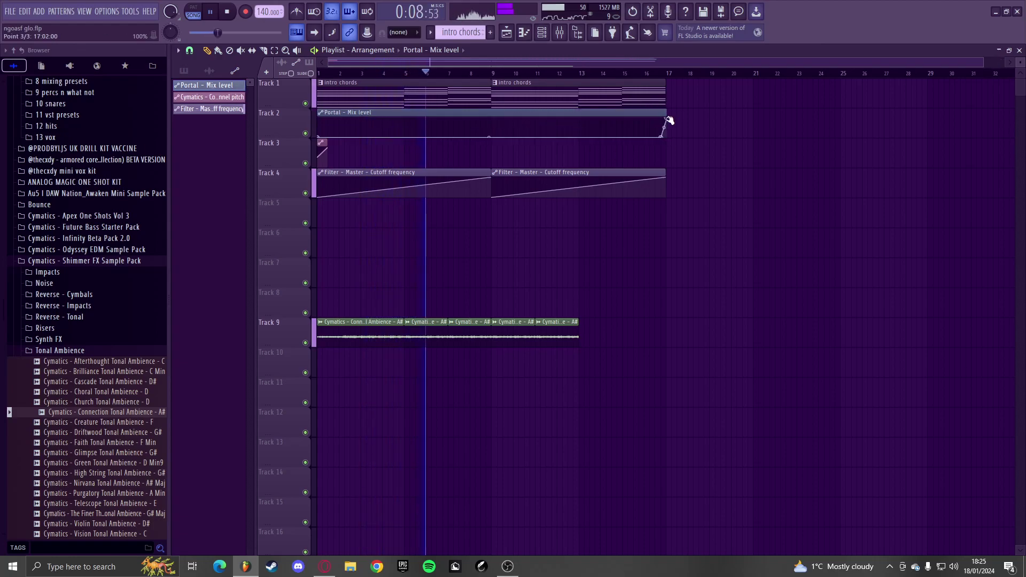
left_click_drag(668, 259, 505, 347)
key("ctrl+b")
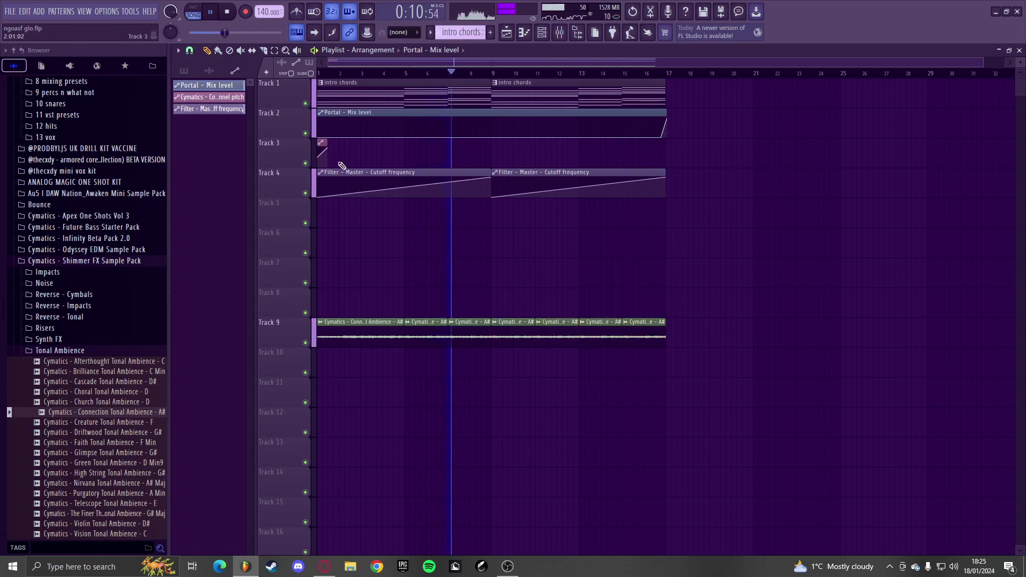
- Place copies of the channel pitch automation clip on Track 3 at bars 5, 9 and 13
scroll(324, 155, "up", 3)
scroll(324, 150, "down", 2)
key("space")
scroll(325, 145, "up", 2)
key("space")
left_click(325, 144)
scroll(520, 160, "up", 2)
left_click_drag(461, 159, 456, 161)
scroll(545, 170, "down", 4)
scroll(566, 163, "up", 2)
left_click(459, 159)
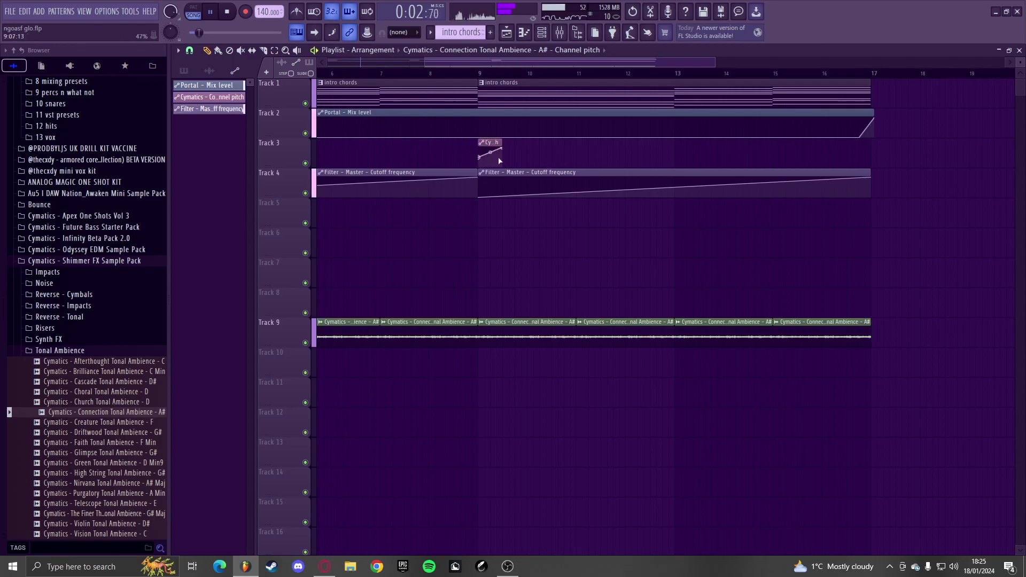
left_click_drag(680, 160, 674, 160)
scroll(666, 180, "down", 4)
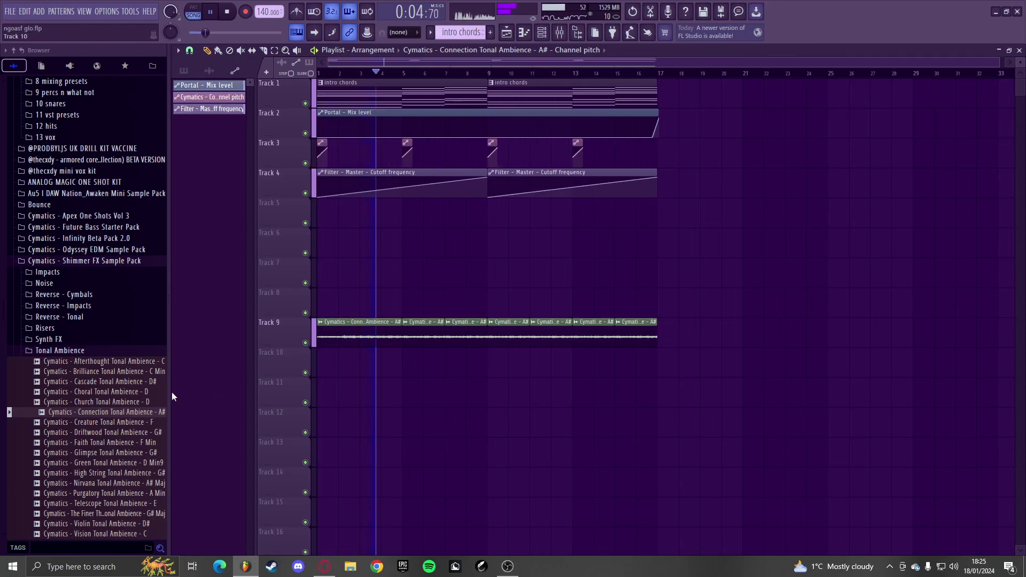
- Collapse the Tonal Ambience folder and add more channel pitch automation clips on Track 3 at bars 7 and 15
left_click(98, 350)
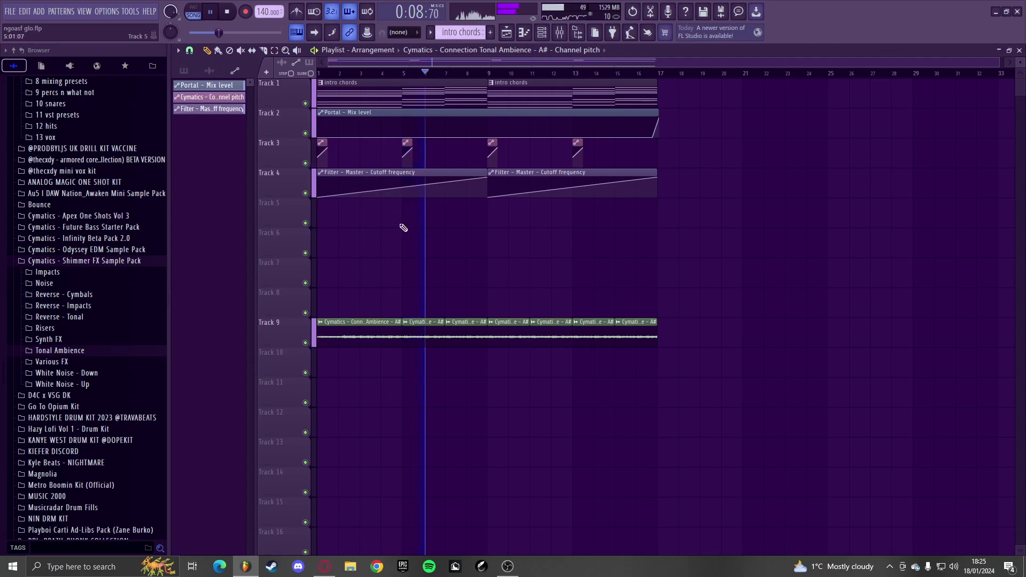
left_click(193, 74)
scroll(451, 181, "up", 3)
left_click(439, 157)
key("space")
key("space")
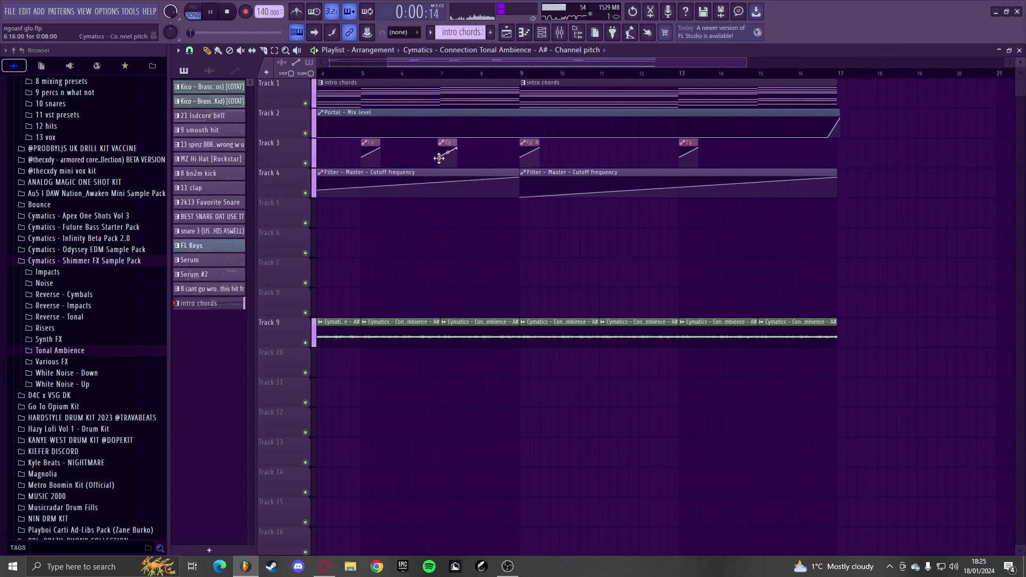
scroll(441, 150, "up", 2)
left_click_drag(441, 141, 446, 142)
scroll(445, 147, "down", 3)
scroll(712, 168, "up", 3)
left_click(681, 156)
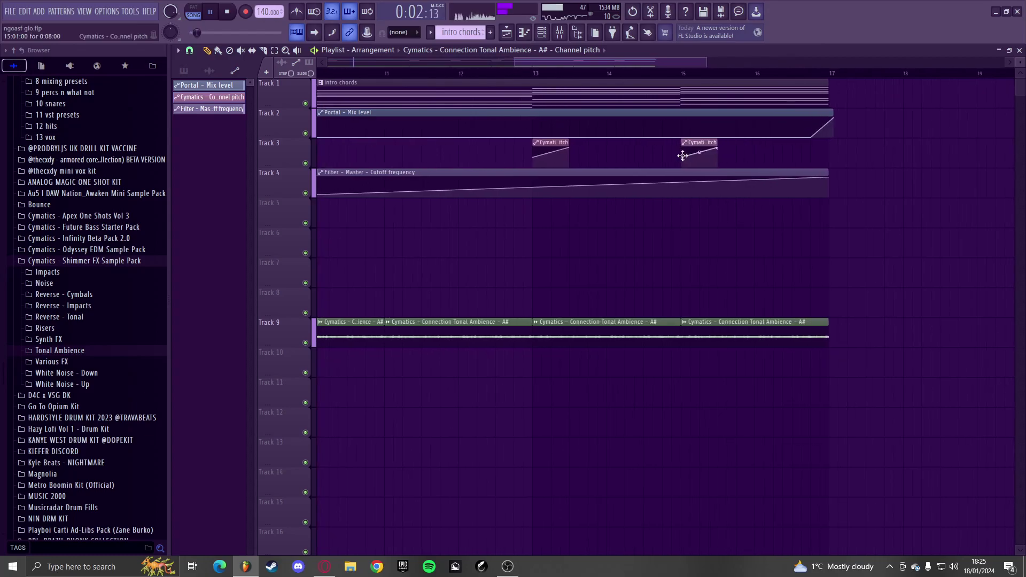
- Select all the ambience clips on Track 9, move them up to Track 5 and clear the selection
scroll(675, 166, "down", 4)
scroll(662, 220, "down", 1)
left_click_drag(774, 364, 395, 304)
key("shift+Up")
key("shift+Up")
key("shift+Up")
key("shift+Up")
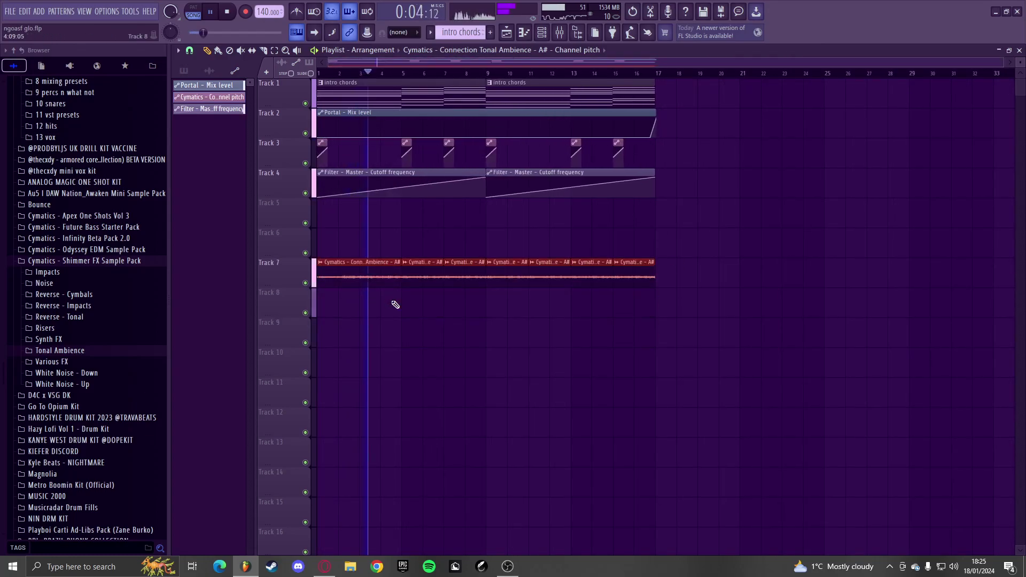
key("ctrl+d")
- Try the Kico - Brass 1 (Versace - Migos) pattern at bar 9 on Track 7 without a second copy at bar 17
left_click(184, 71)
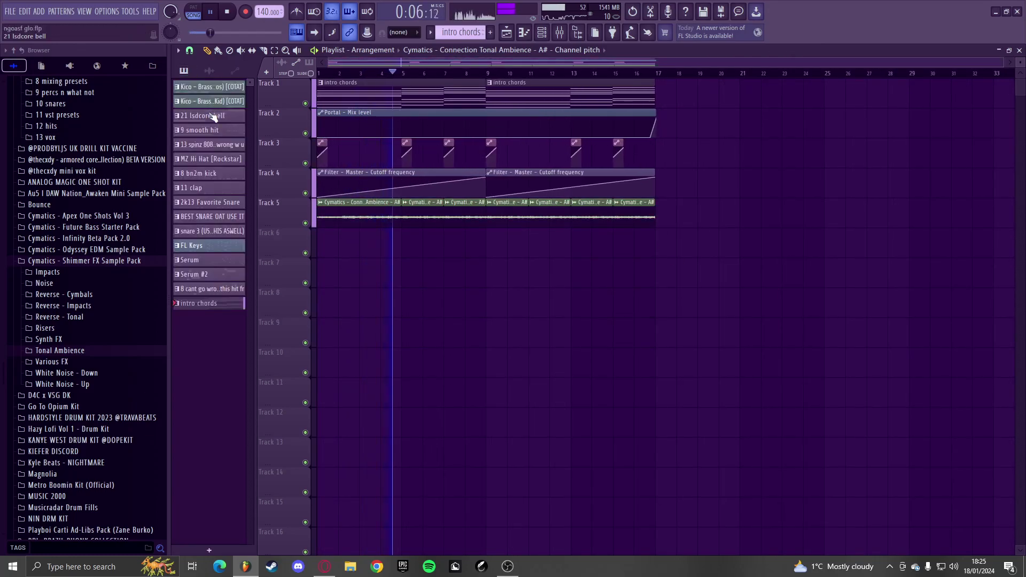
left_click_drag(214, 89, 498, 274)
scroll(501, 275, "up", 2)
key("ctrl+b")
scroll(502, 281, "down", 2)
right_click(646, 274)
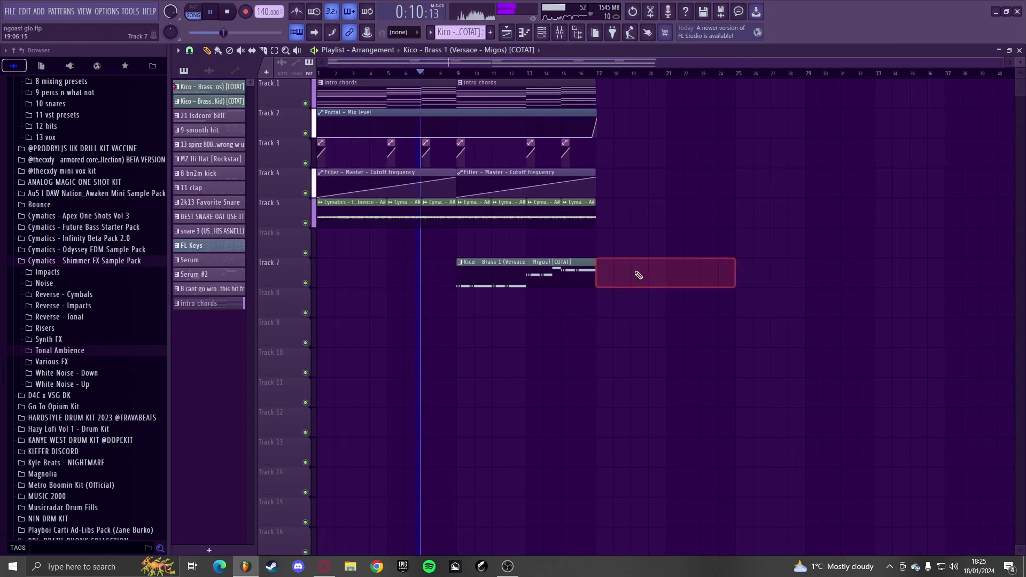
scroll(604, 291, "up", 2)
scroll(534, 230, "down", 1)
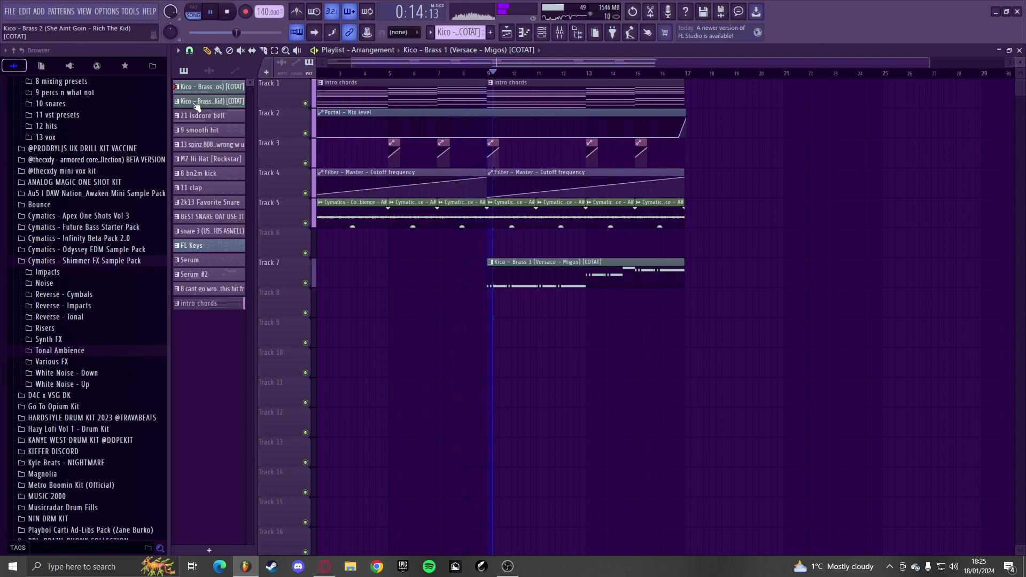
- Place the Kico - Brass 2 (She Aint Goin - Rich The Kid) pattern at bar 9 on Track 7 and play it
left_click_drag(223, 105, 521, 274)
key("space")
scroll(494, 161, "down", 2)
left_click(495, 320, "ctrl")
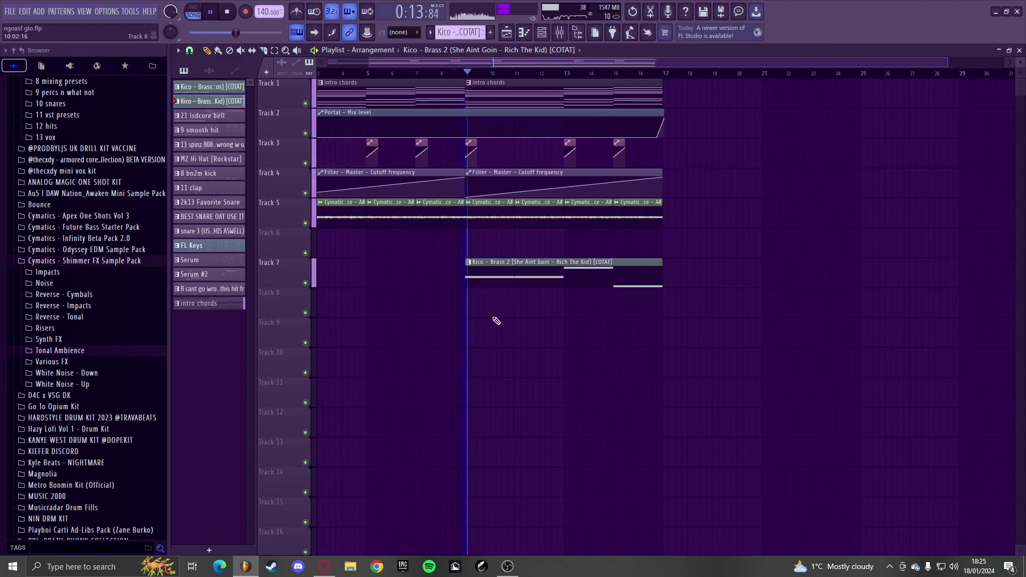
scroll(534, 318, "up", 4)
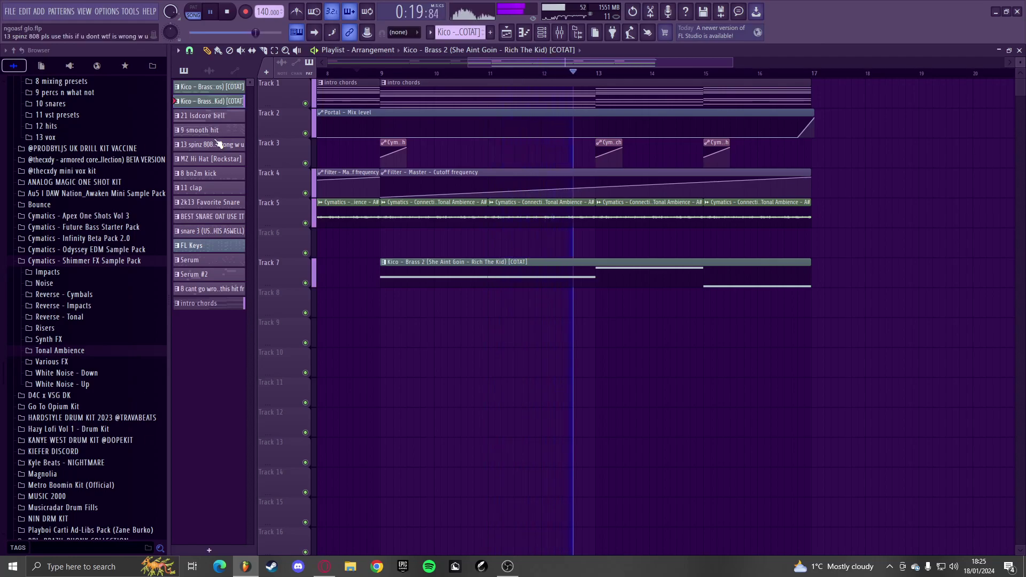
- Make the Brass 2 clip on Track 7 a unique pattern and open its notes in the piano roll
left_click(383, 261)
left_click(408, 332)
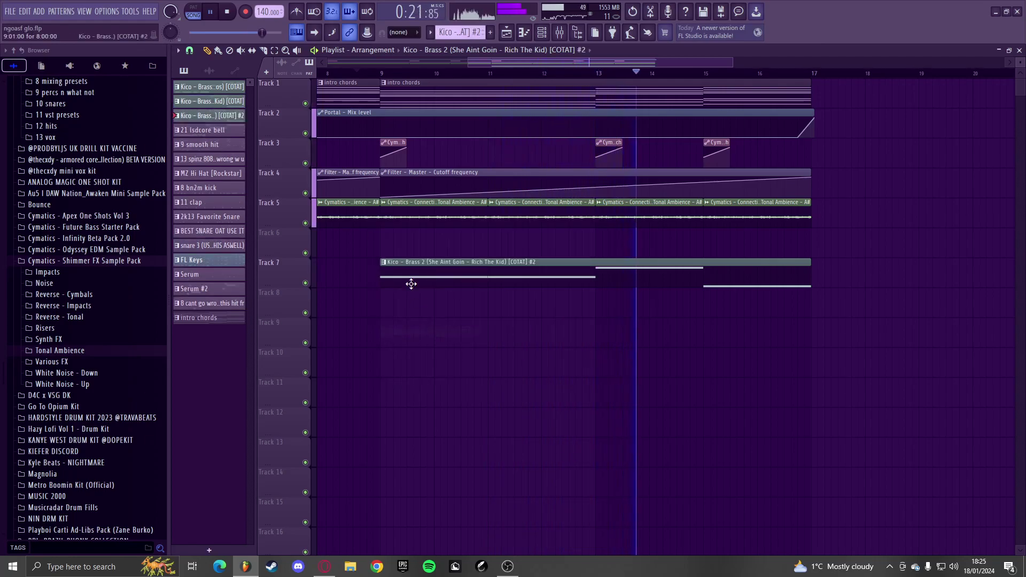
key("space")
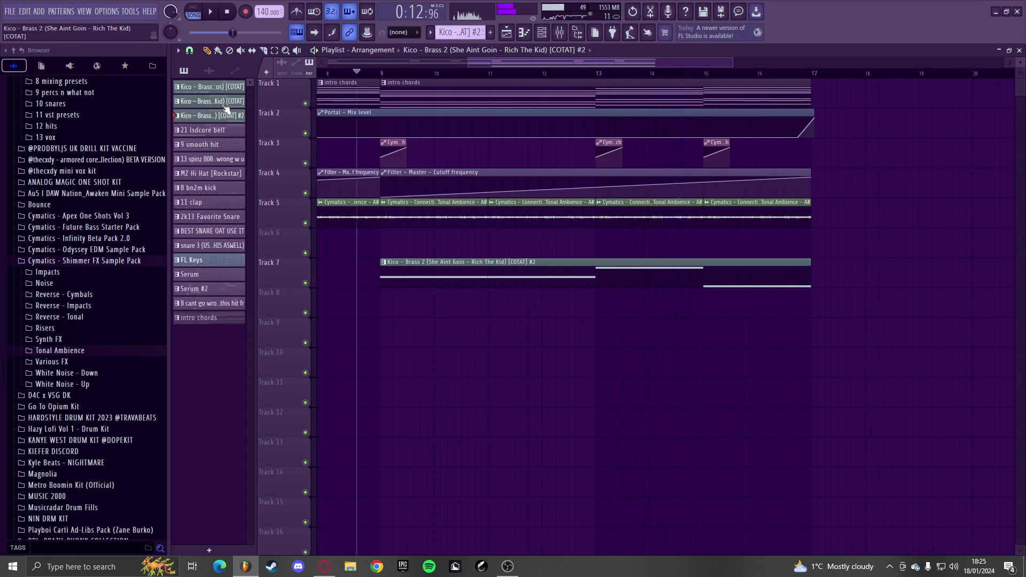
double_click(416, 272)
scroll(420, 277, "down", 2)
key("space")
key("F5")
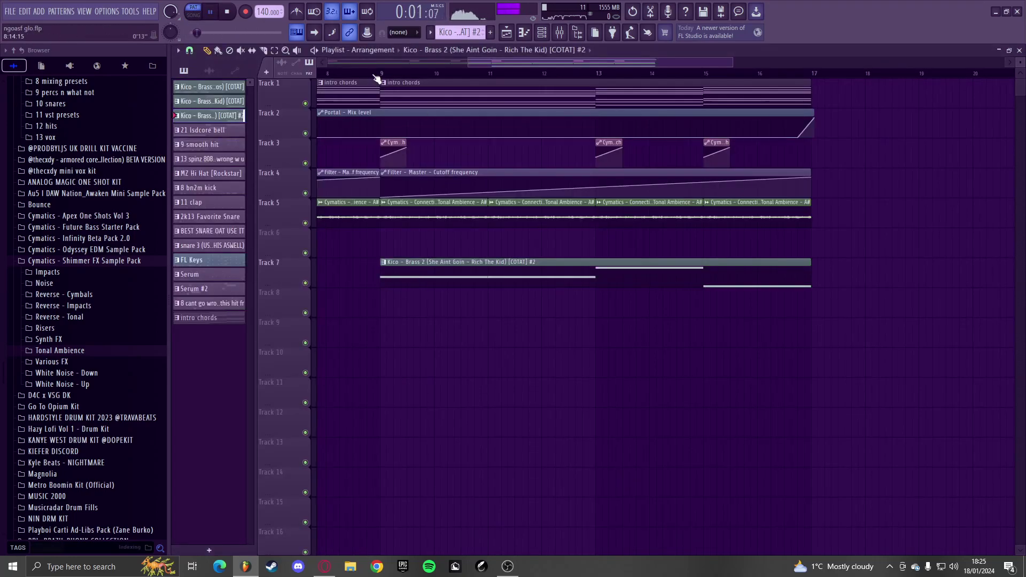
- Duplicate the intro chords clip at bar 9 so another copy starts at bar 17
scroll(377, 79, "down", 3)
left_click_drag(754, 334, 394, 81, "ctrl")
scroll(604, 199, "down", 2)
left_click(684, 174, "ctrl")
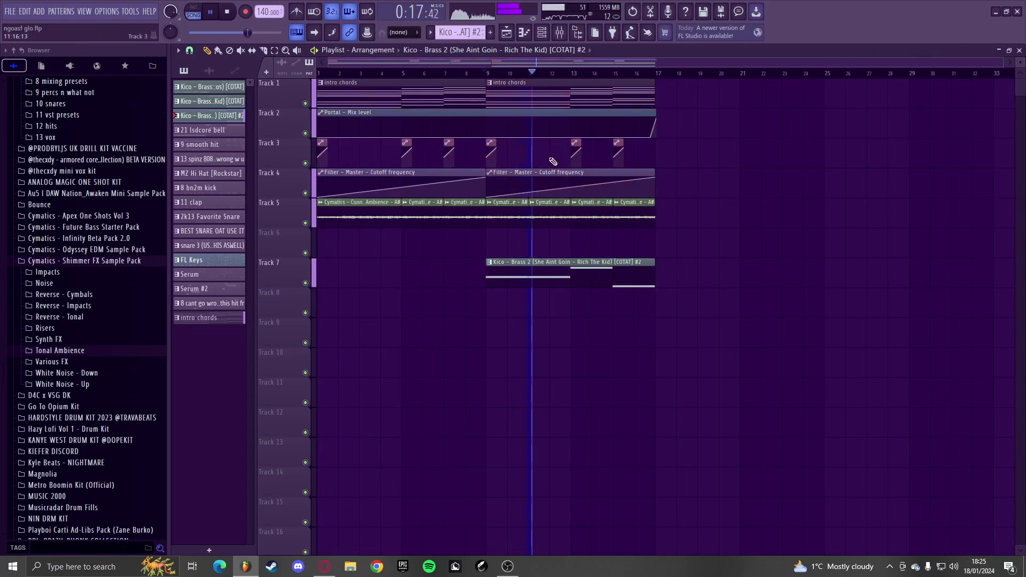
scroll(760, 183, "up", 3)
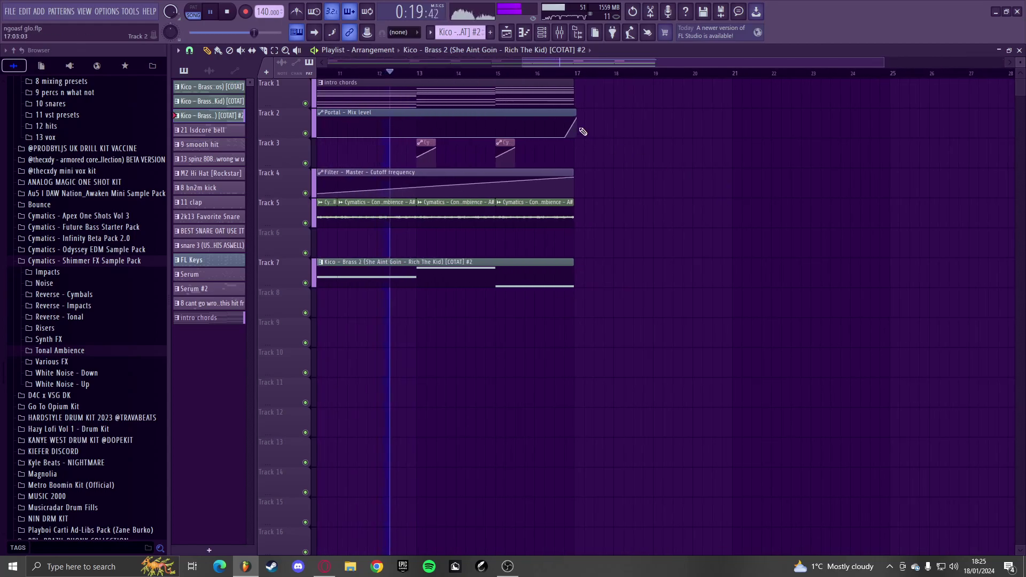
scroll(754, 133, "down", 3)
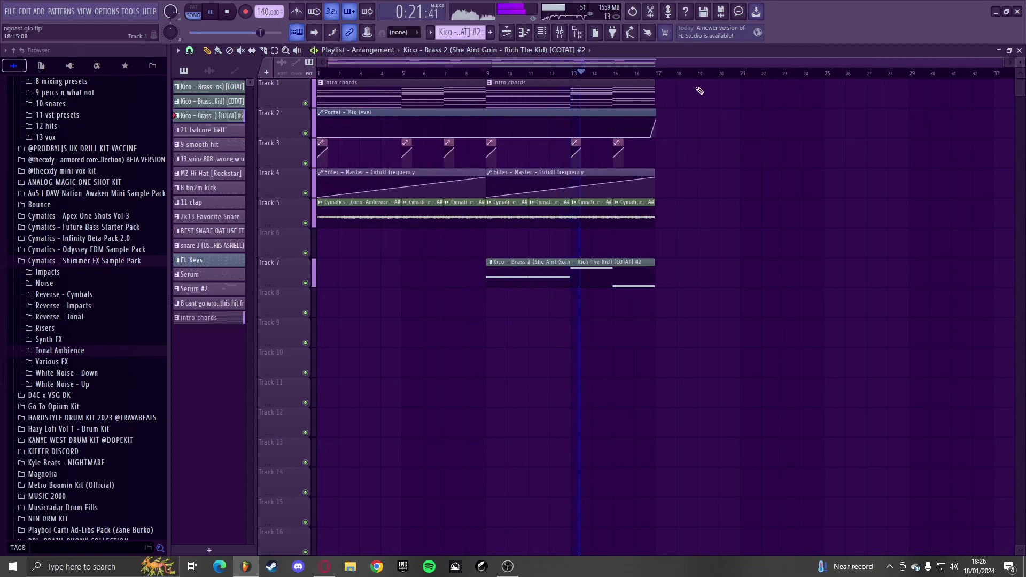
left_click_drag(708, 94, 630, 94, "ctrl")
key("ctrl+b")
- Try duplicating the ambience and Brass 2 clips from bars 9 to 17 into bar 17, and stop playback
left_click_drag(702, 333, 471, 208, "ctrl")
key("ctrl+b")
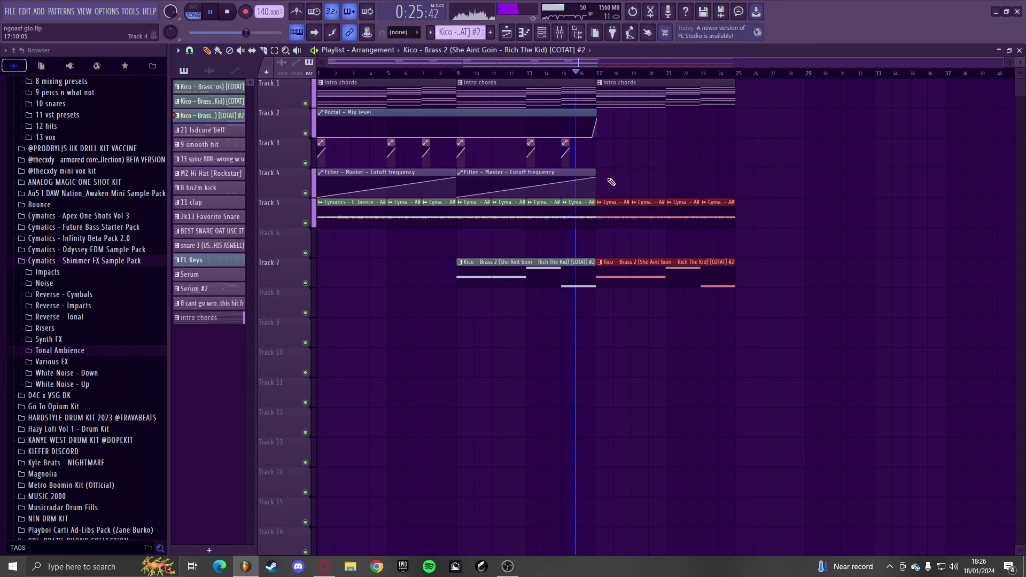
key("ctrl+z")
key("space")
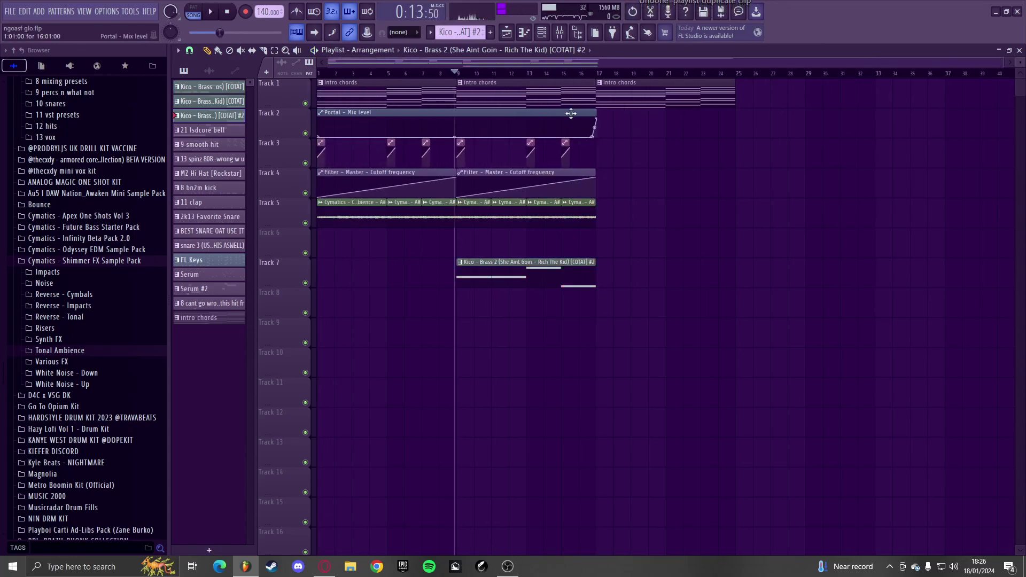
- Slice the Portal mix level automation at bar 9 and move the piece with the ramp to bar 25
scroll(505, 131, "up", 6)
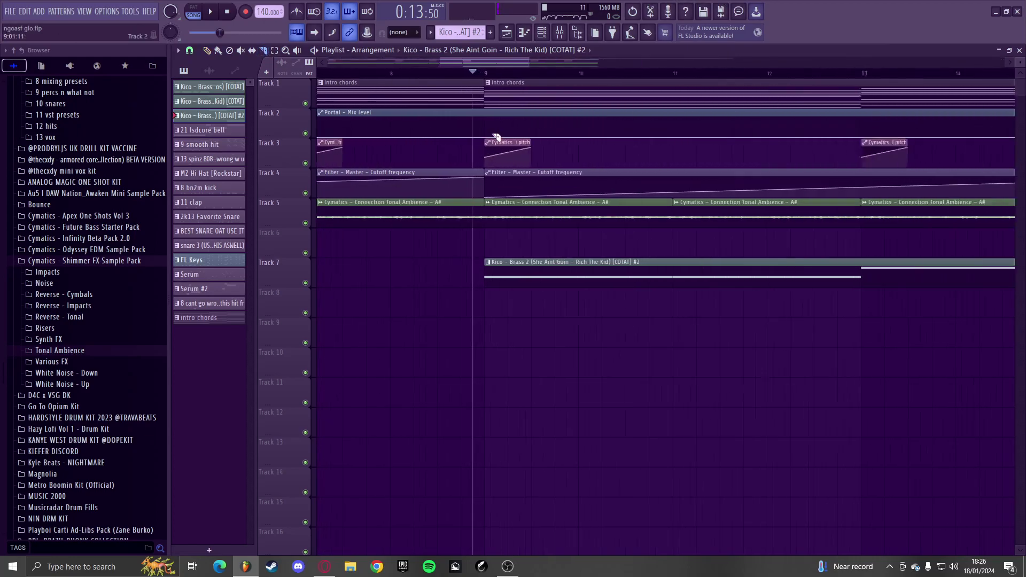
left_click(207, 50)
scroll(478, 116, "down", 6)
mouse_move(481, 114)
left_mouse_down()
mouse_move(780, 114)
mouse_move(760, 117)
left_mouse_up()
key("space")
scroll(754, 118, "up", 6)
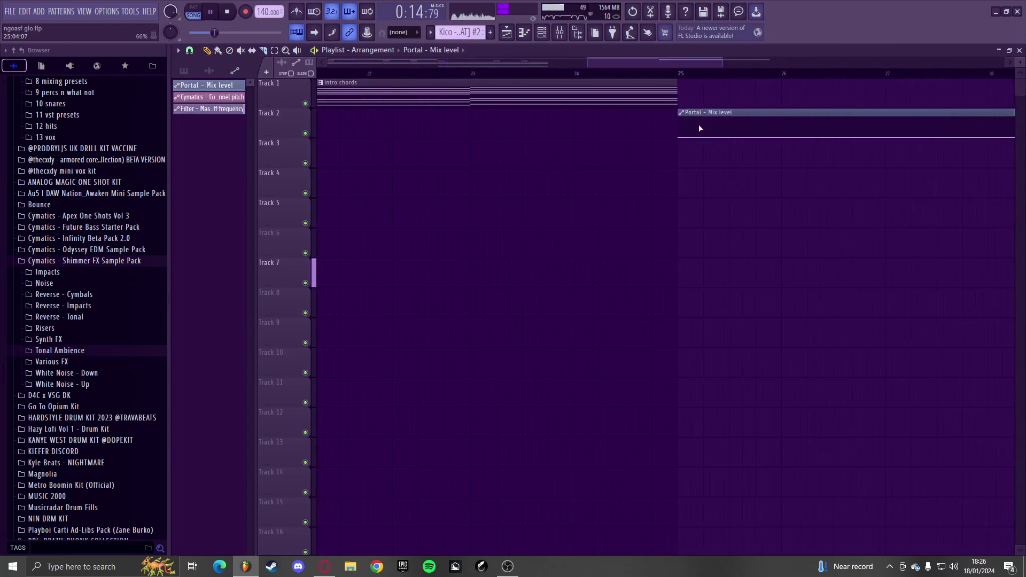
- Duplicate the first Portal mix level piece into bars 9 and 17 to close the gap before bar 25
scroll(684, 126, "down", 7)
left_click(412, 127, "ctrl")
key("ctrl+b")
key("ctrl+b")
scroll(644, 158, "up", 6)
scroll(567, 187, "down", 7)
left_click(567, 206, "ctrl")
key("space")
key("space")
- Duplicate the bar 9 to 17 pitch, filter, ambience and brass clips into bars 17 and 25, and the intro chords into bar 25
left_click_drag(621, 337, 439, 154)
key("ctrl+b")
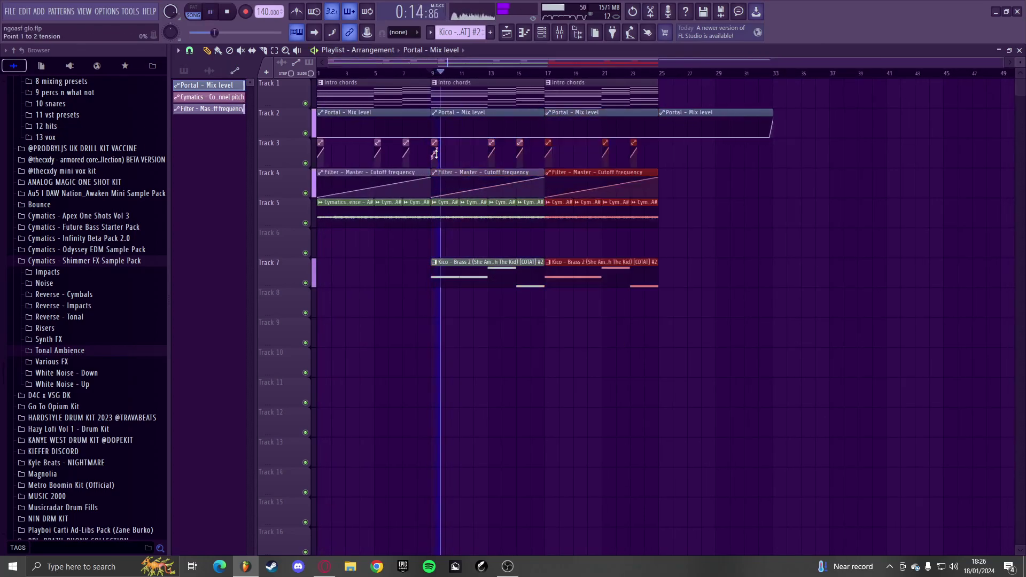
key("ctrl+b")
left_click_drag(707, 102, 641, 96)
key("ctrl+b")
left_click(526, 334, "ctrl")
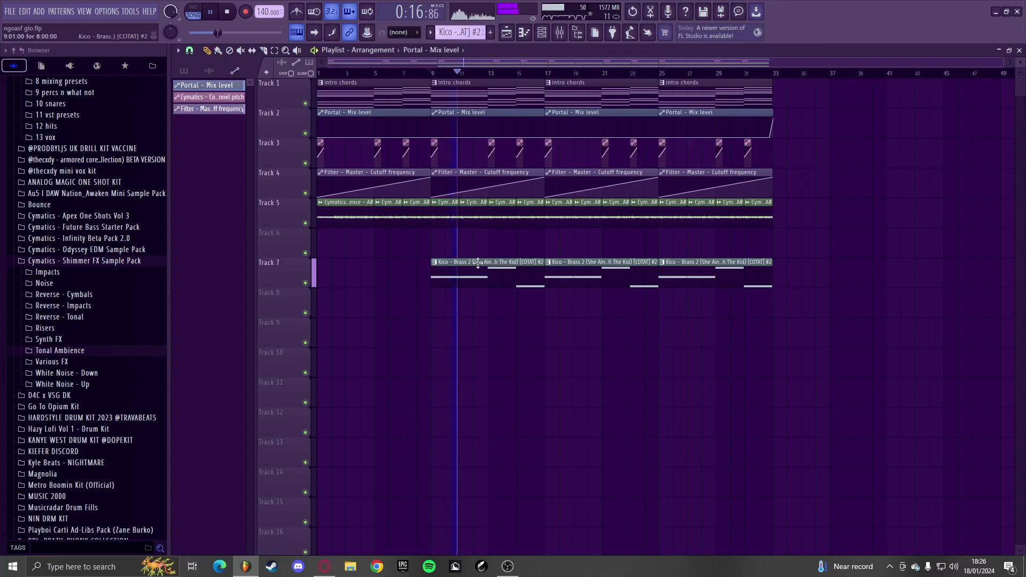
- Place the Kico - Brass 1 (Versace - Migos) pattern at bar 17 on Track 8
left_click(183, 71)
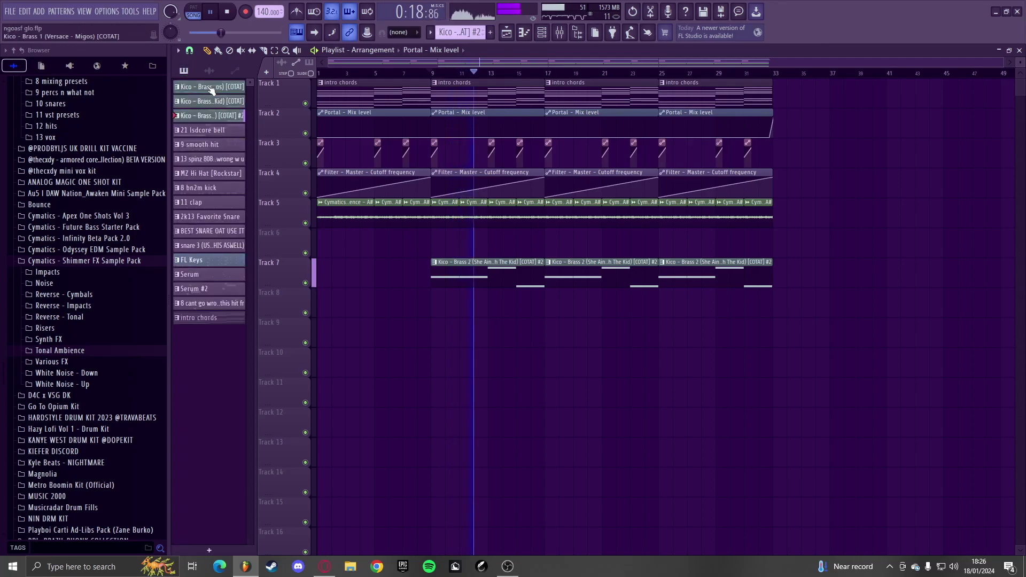
left_click_drag(216, 90, 568, 292)
scroll(552, 320, "up", 3)
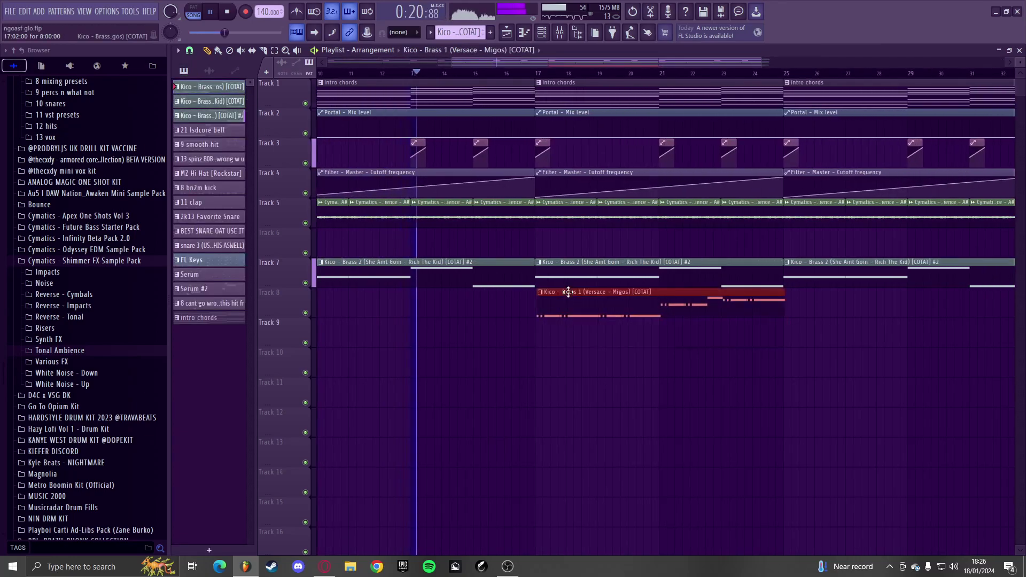
- Check the Insert 2 volume fader in the mixer and return to the playlist
left_click(561, 33)
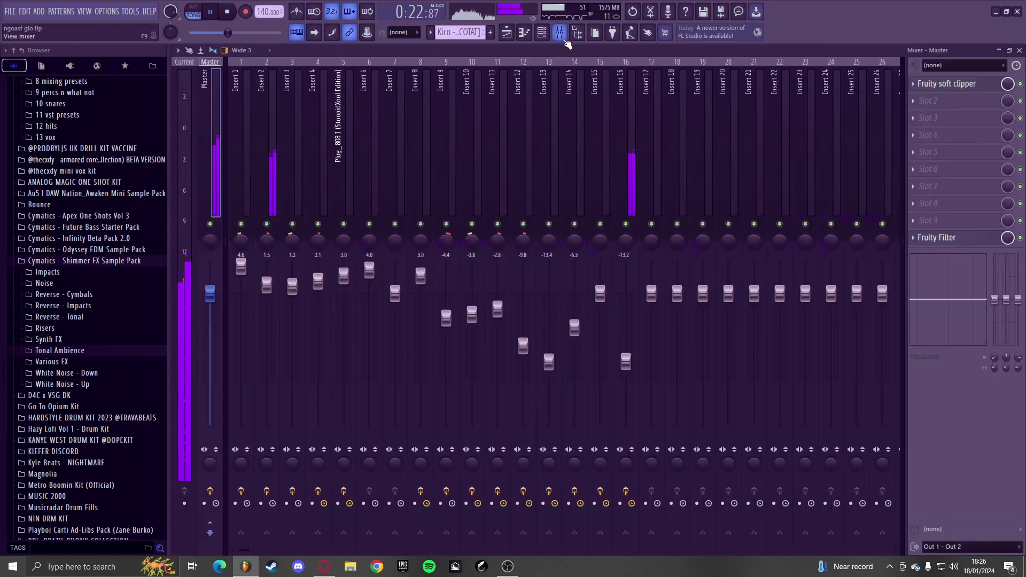
left_click(273, 289)
key("F9")
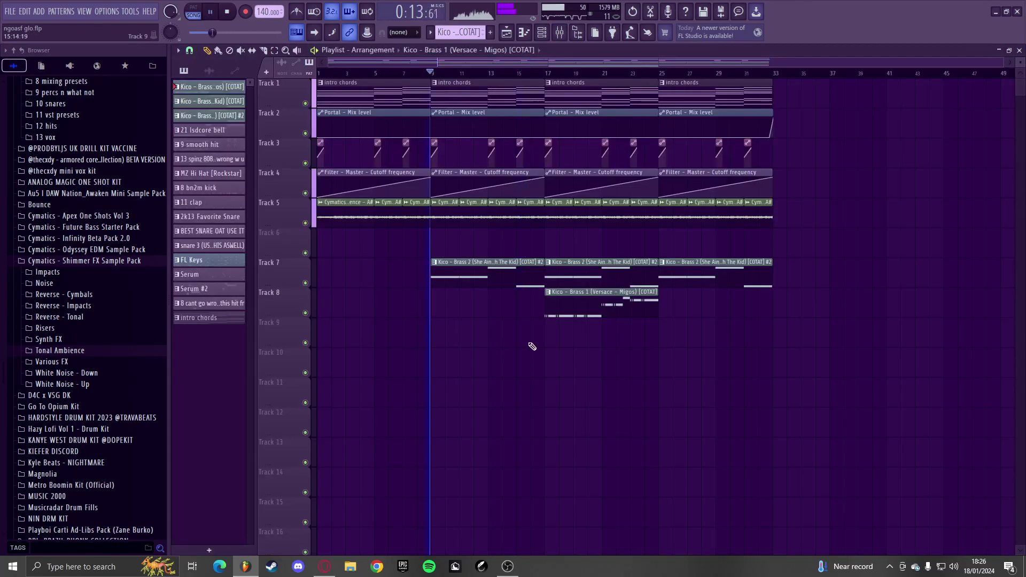
- Raise the last Brass 2 note by an octave and repeat the Brass 1 clip on Track 8 at bar 25
double_click(514, 275)
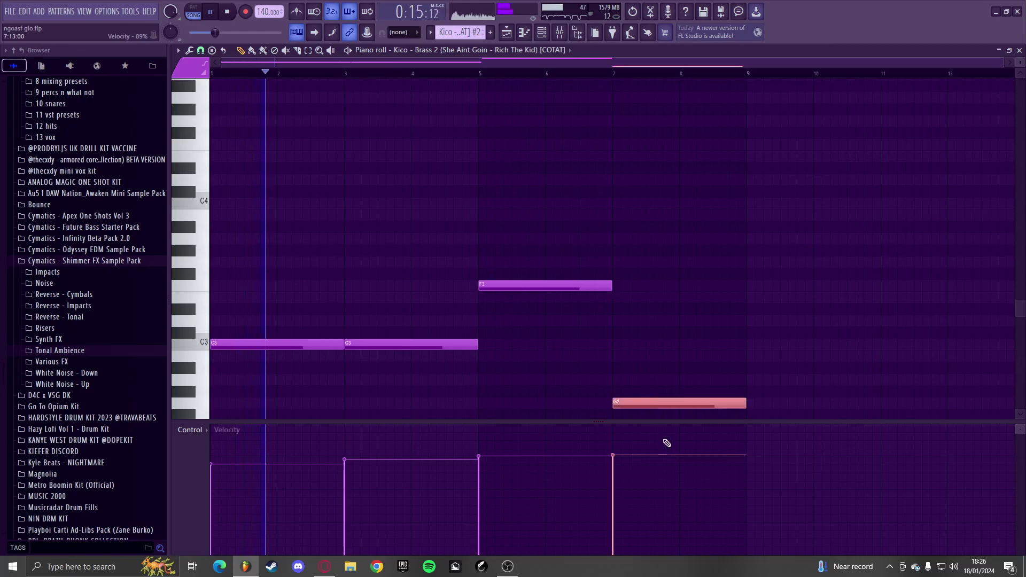
key("F5")
left_click_drag(704, 310, 642, 300)
key("ctrl+b")
left_click(666, 360, "ctrl")
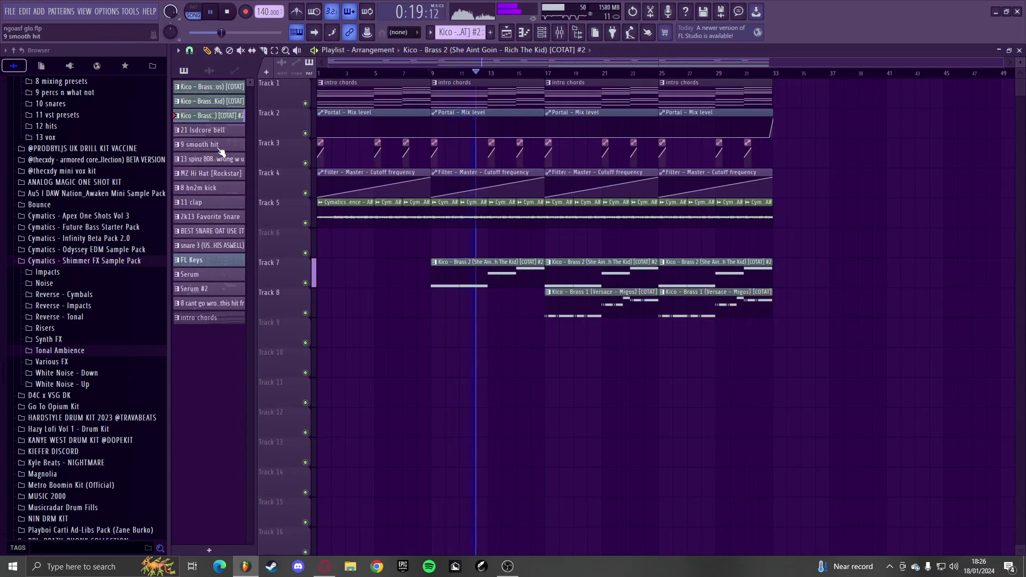
- Place the 9 smooth hit pattern on Track 9 starting at bar 17
left_click_drag(219, 149, 550, 346)
scroll(569, 331, "up", 2)
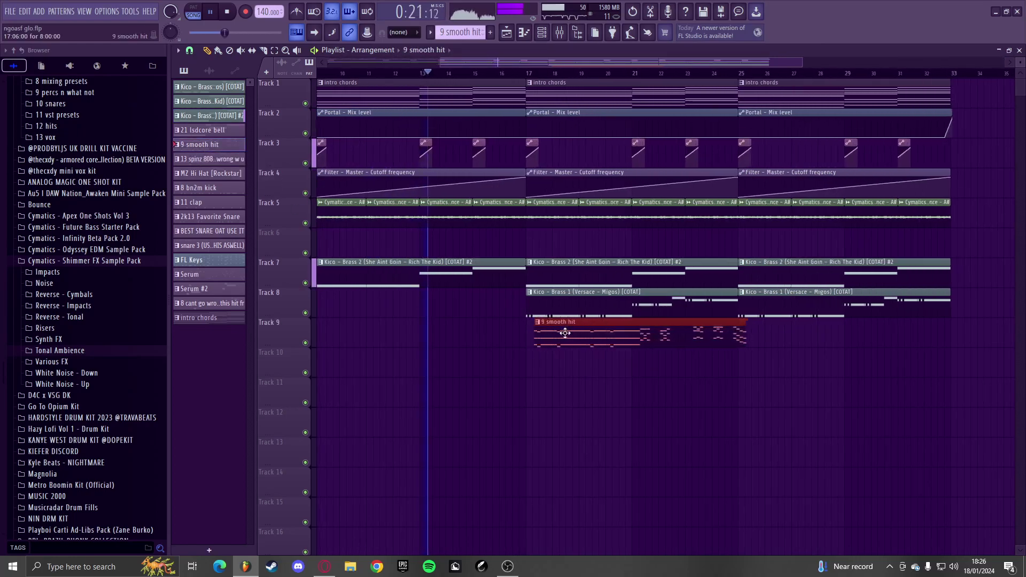
scroll(514, 78, "down", 2)
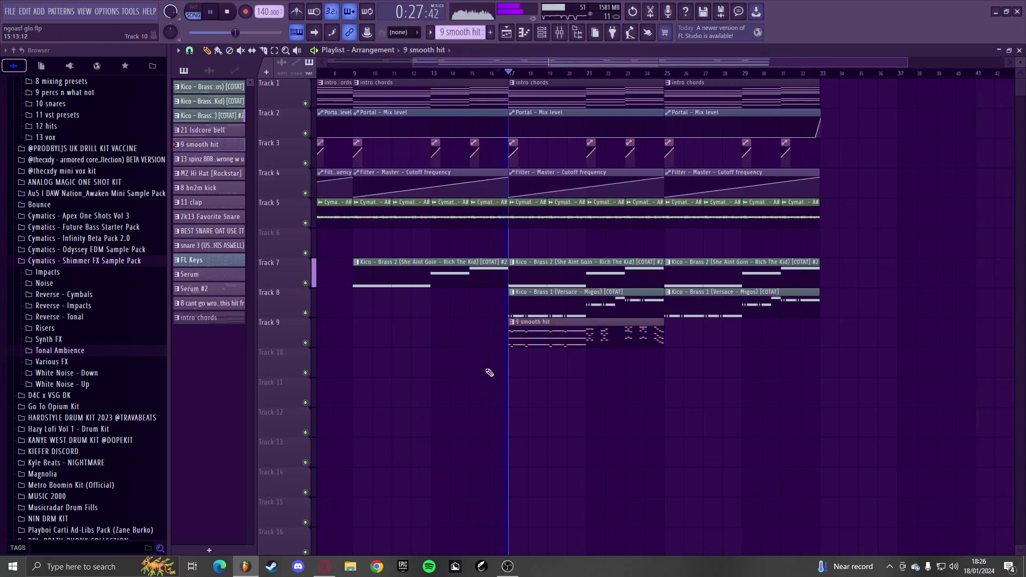
- Add a second Kico - Brass 1 (Versace - Migos) clip on Track 6 at bar 17 and play the section
left_click_drag(223, 105, 518, 248)
right_click(527, 250)
scroll(527, 251, "up", 3)
left_click_drag(208, 101, 492, 243)
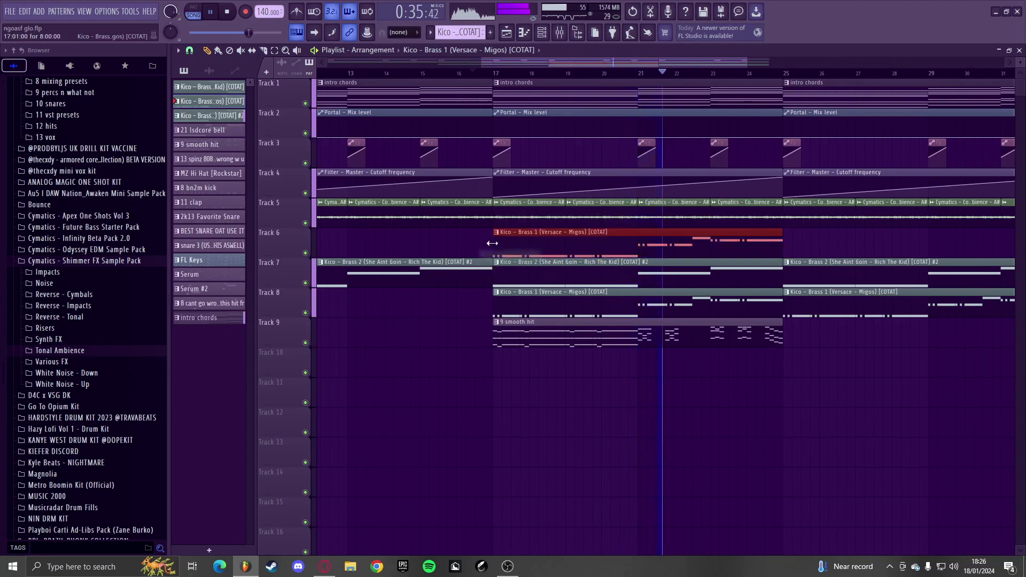
key("space")
key("space")
key("ctrl+d")
- Create an automation clip for the Insert 4 mixer volume and place it on Track 10 at bar 17
left_click(564, 36)
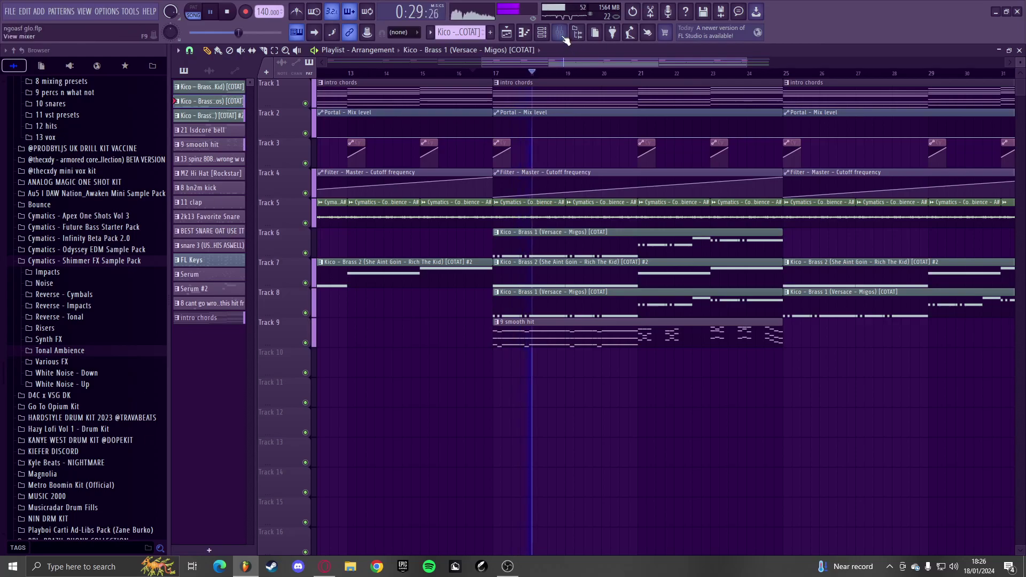
left_click(561, 34)
left_click(329, 212)
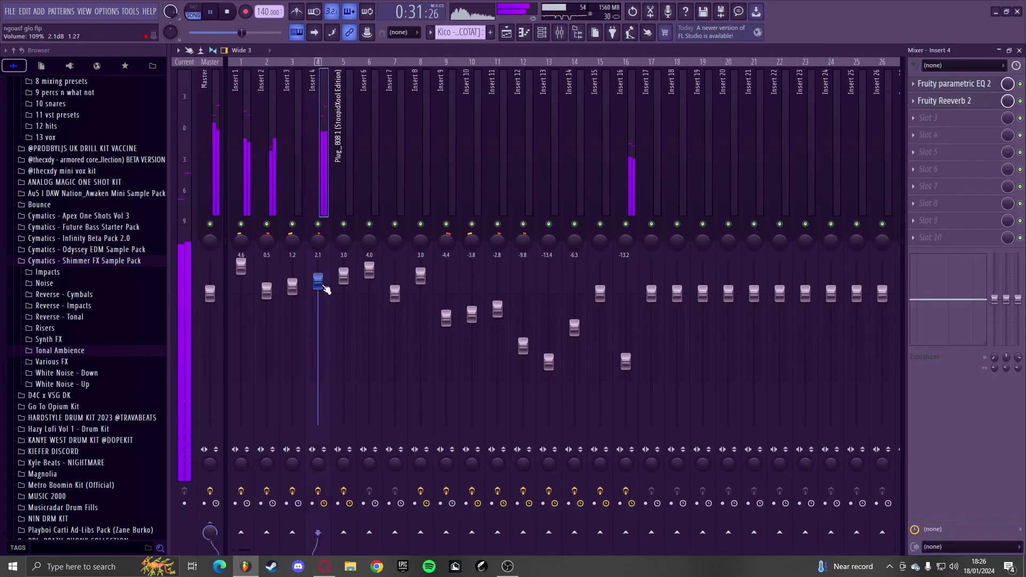
right_click(319, 282)
left_click(348, 365)
left_click_drag(346, 362, 578, 359)
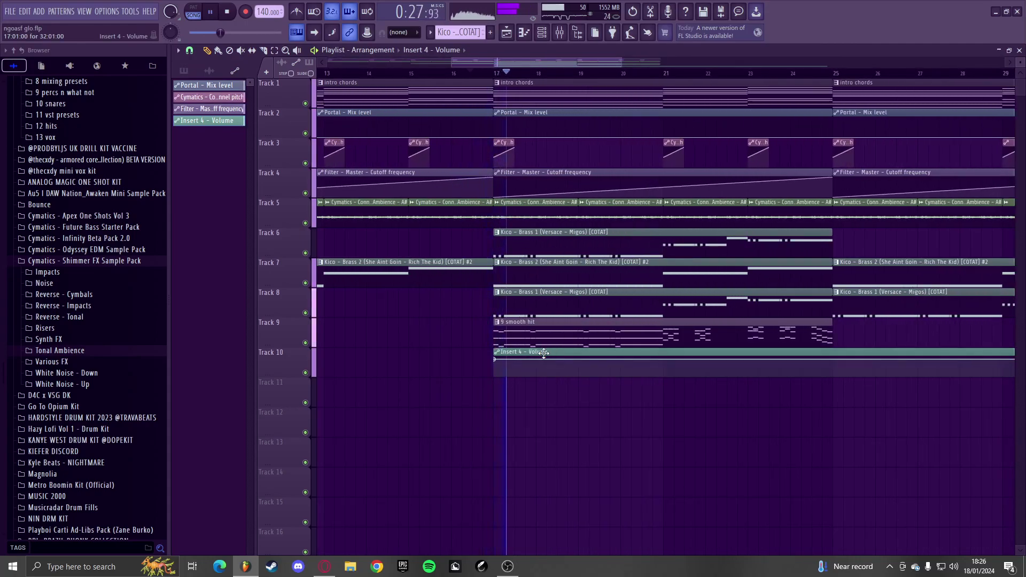
- Shape the Insert 4 volume automation as a curved rise from about 21% at bar 17 and end the clip at bar 21
scroll(598, 362, "up", 3, "ctrl")
left_click_drag(473, 360, 473, 374)
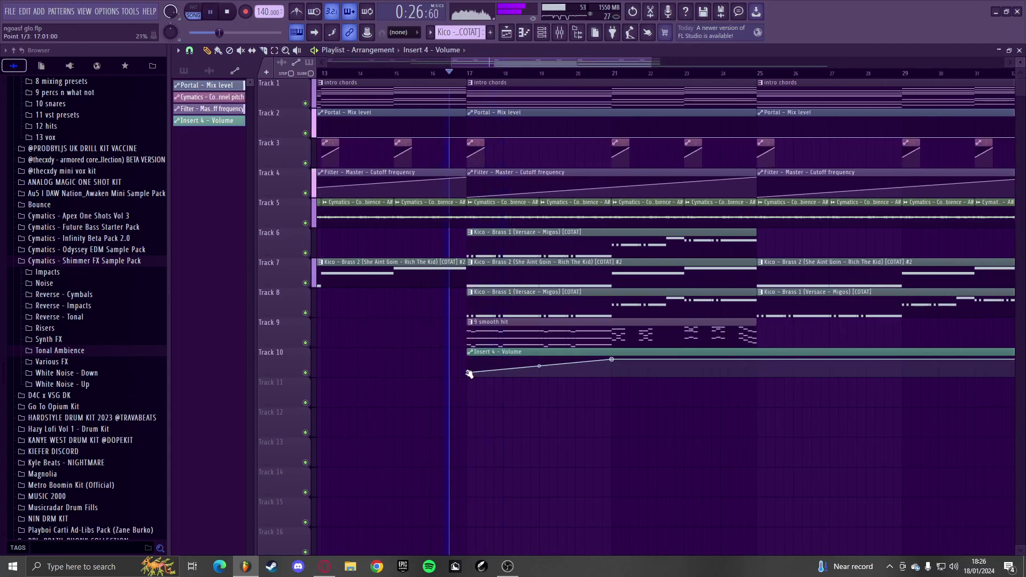
scroll(428, 360, "down", 3)
right_click(832, 358)
left_click(851, 366)
scroll(541, 358, "up", 3, "ctrl")
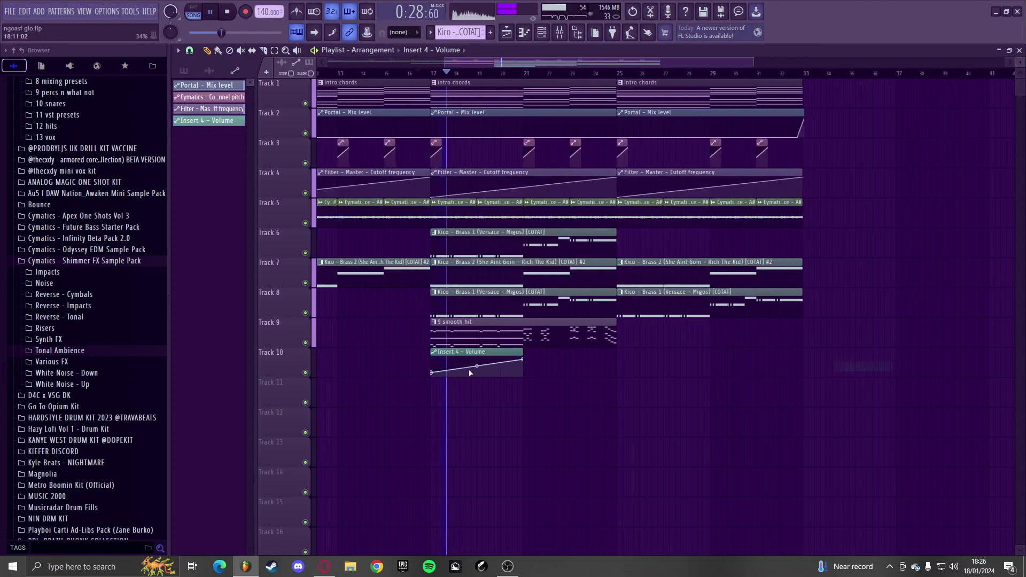
left_click(559, 34)
key("F9")
- Repeat the 9 smooth hit clip on Track 9 and the Brass 1 clip on Track 6 at bar 25
left_click(189, 71)
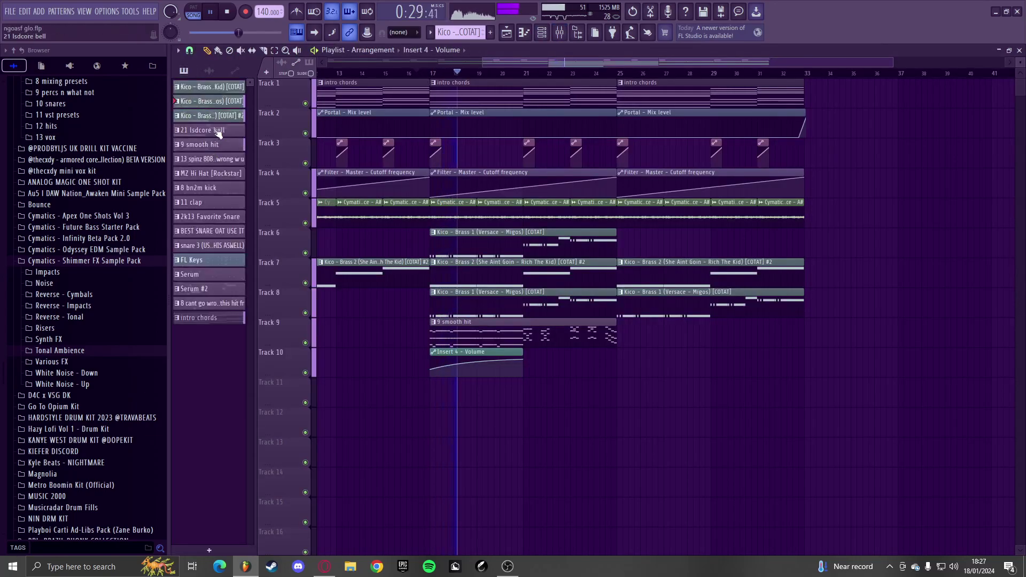
left_click(588, 339)
left_click(639, 336)
left_click(592, 248)
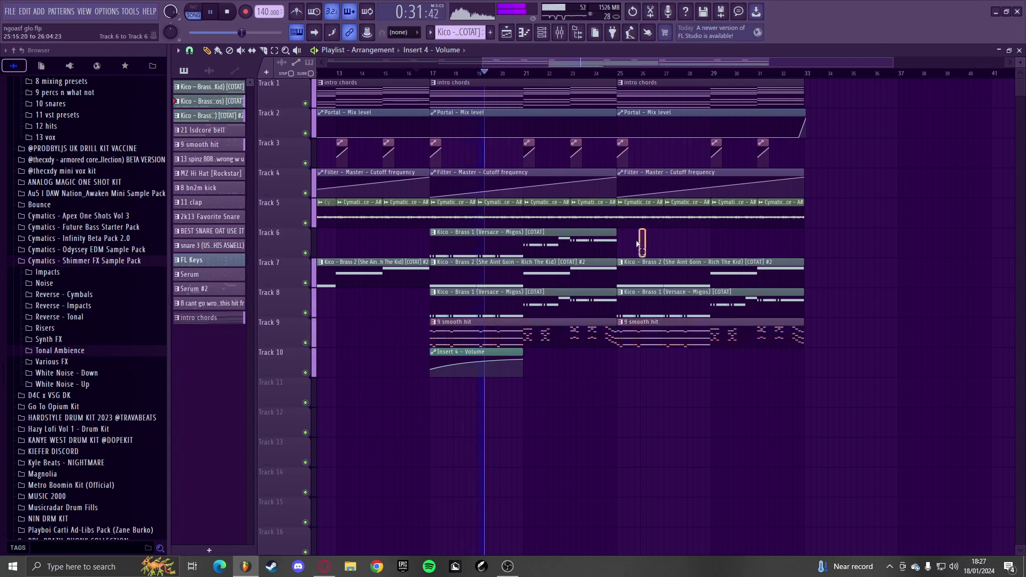
left_click(646, 245)
- Place the FL Keys pattern on Track 11 starting at bar 17
left_click_drag(211, 260, 430, 397)
scroll(429, 397, "up", 3)
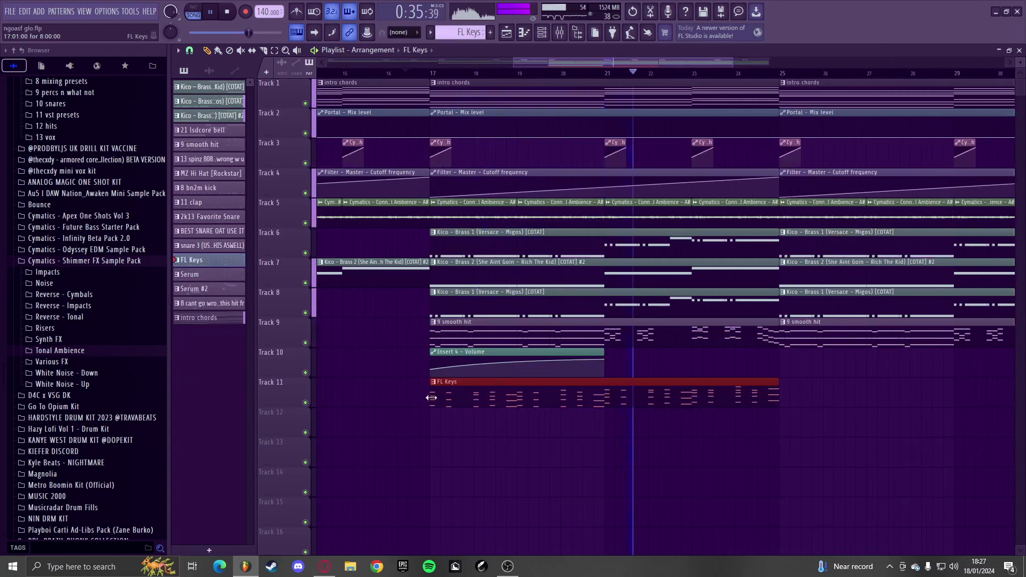
right_click(401, 400)
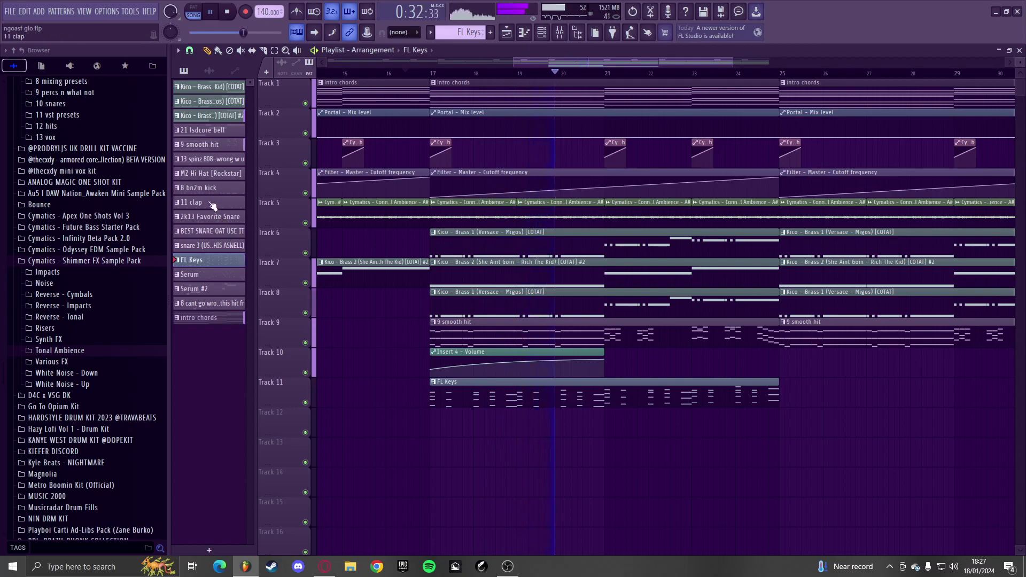
- Fill Track 12 with 11 clap clips from bar 21 to bar 33 and repeat the FL Keys clip at bar 25
left_click_drag(212, 205, 601, 447)
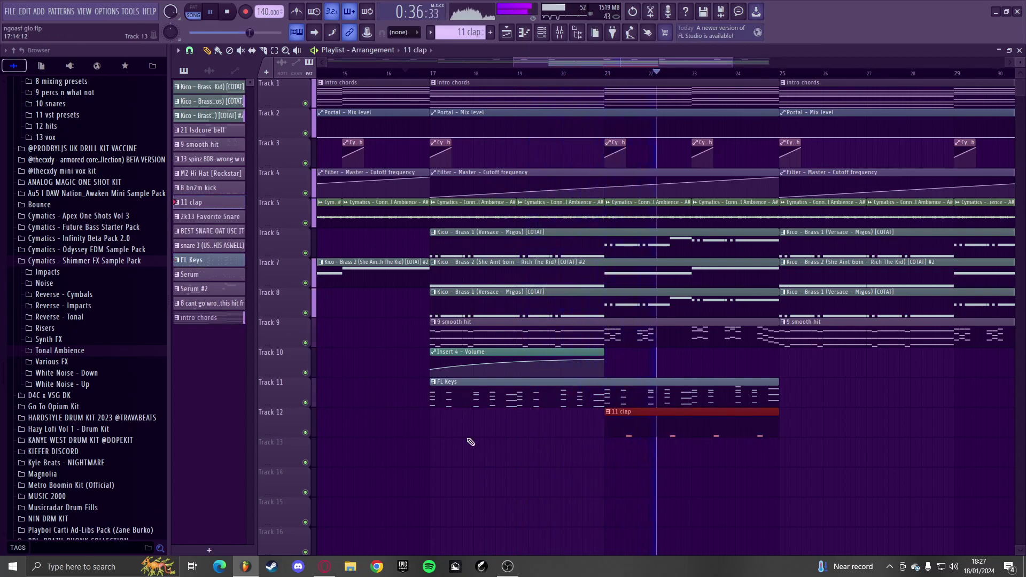
scroll(483, 435, "down", 5)
key("ctrl+b")
key("ctrl+b")
scroll(674, 466, "up", 3)
left_click(719, 478, "ctrl")
left_click(597, 400, "ctrl")
key("ctrl+b")
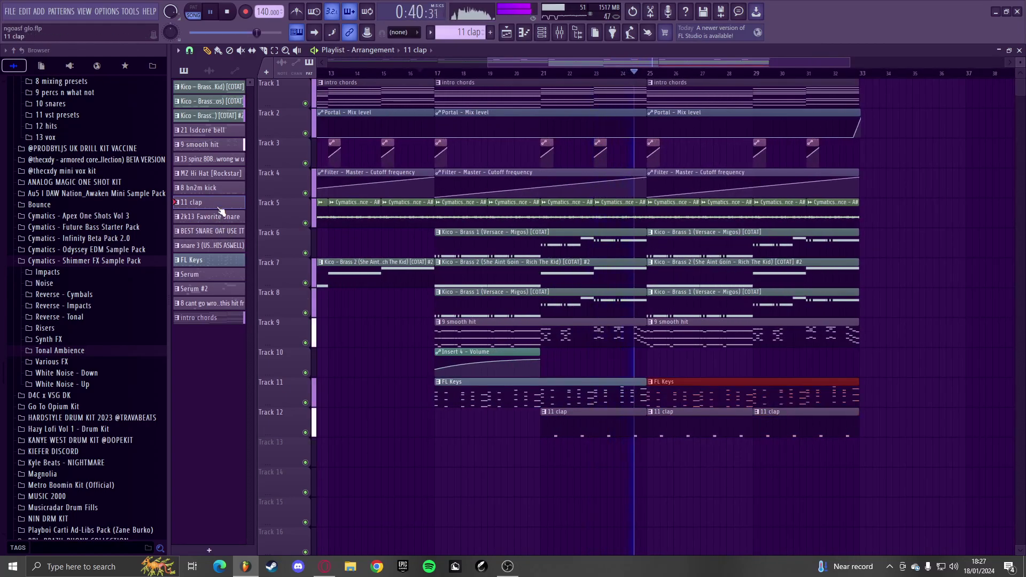
- Place the MZ Hi Hat [Rockstar] pattern on Track 13 starting at bar 25
left_click(213, 176)
left_click(630, 454)
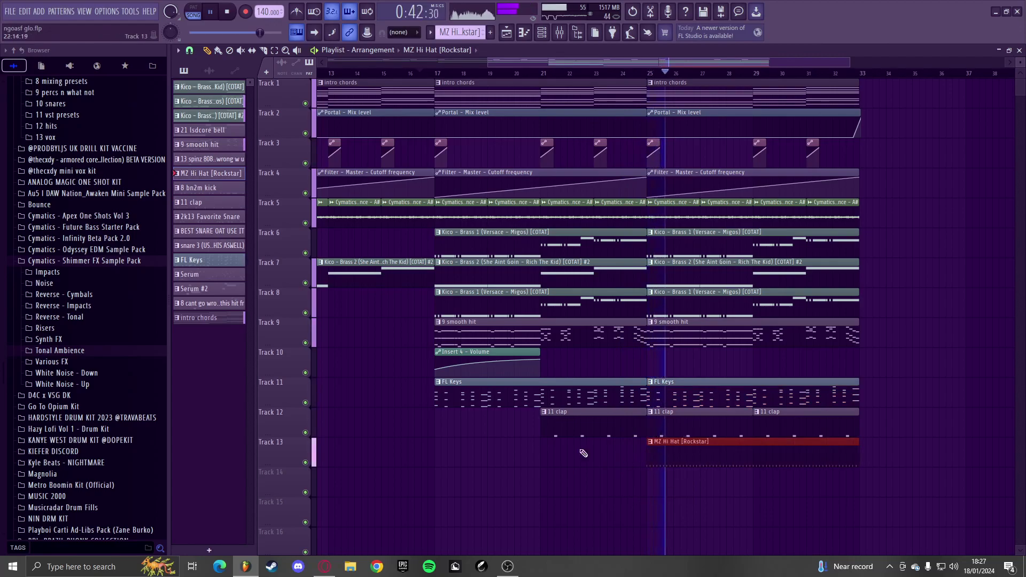
scroll(591, 481, "up", 2)
scroll(591, 481, "down", 2)
scroll(591, 480, "down", 1)
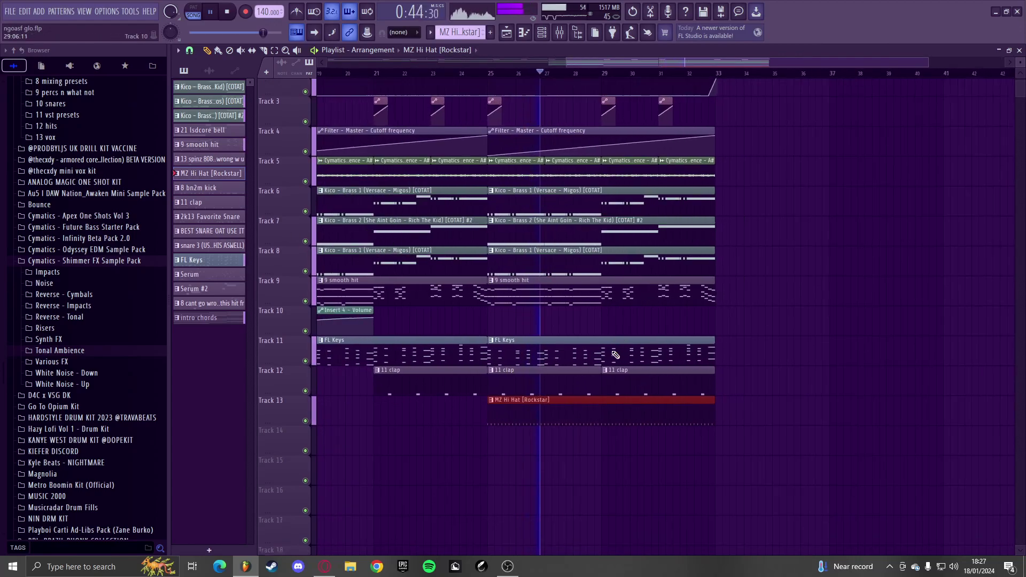
scroll(769, 353, "down", 2)
scroll(803, 434, "up", 4)
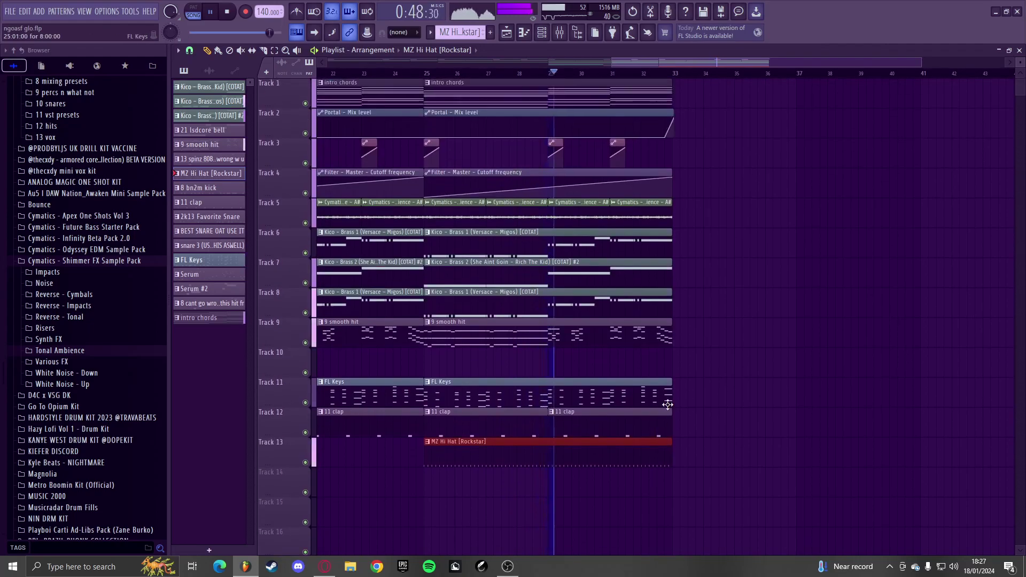
- Stop playback and make the last filter cutoff automation clip on Track 4 drop sharply halfway through bar 32
scroll(705, 408, "up", 3)
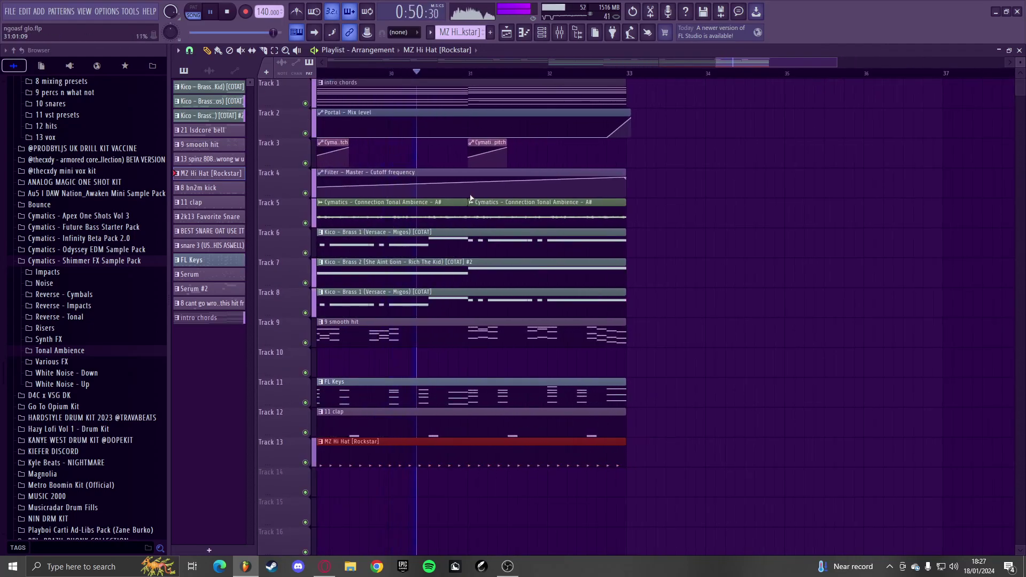
right_click(691, 200)
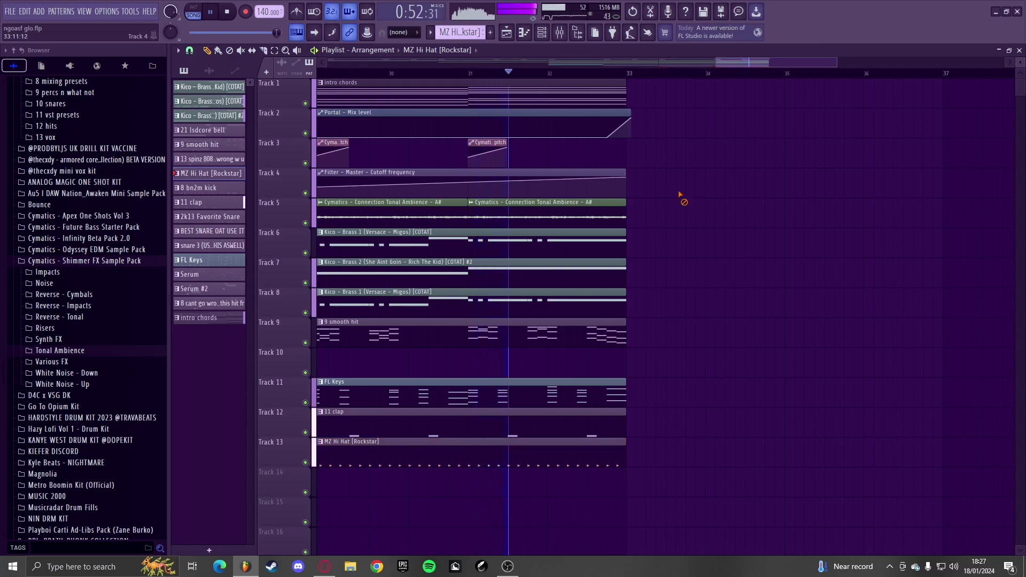
key("space")
scroll(608, 184, "up", 2)
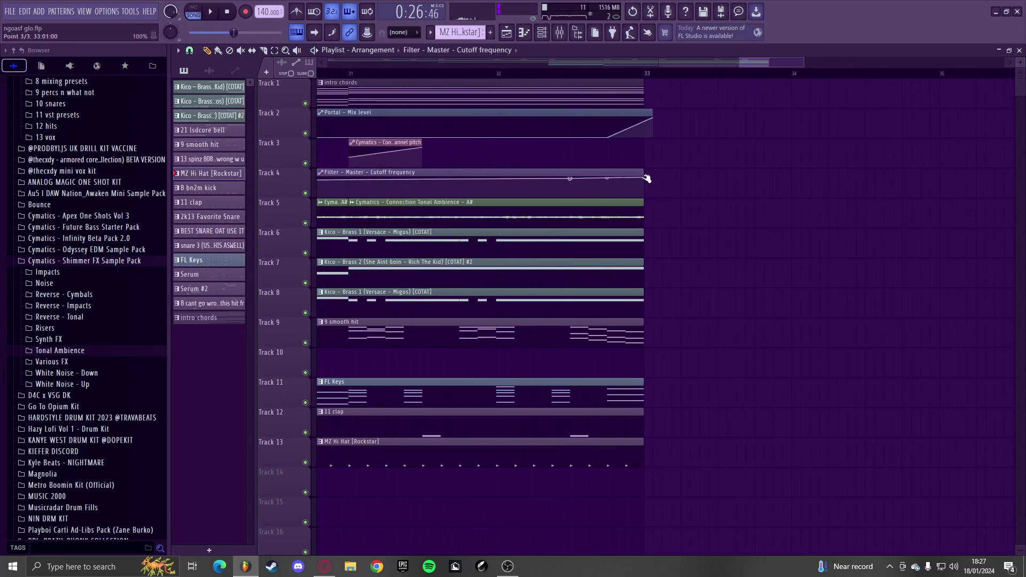
left_click_drag(634, 167, 644, 167)
- Create a pattern named intro snare and place it on Track 16 over the second half of bar 32
left_click(491, 33)
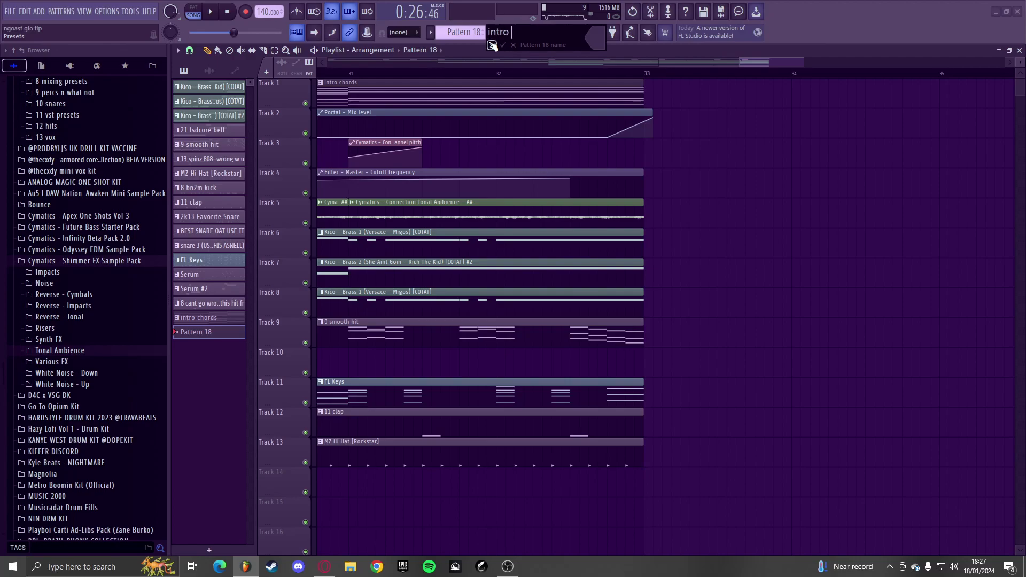
key("Return")
scroll(639, 353, "down", 7)
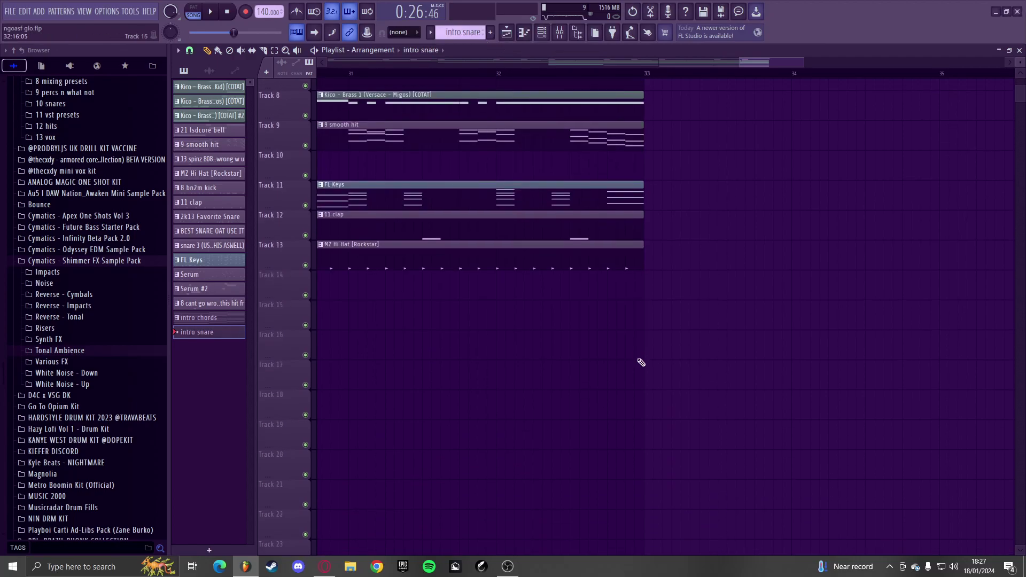
scroll(630, 349, "up", 3)
left_click_drag(527, 323, 564, 328)
left_click_drag(844, 331, 690, 345)
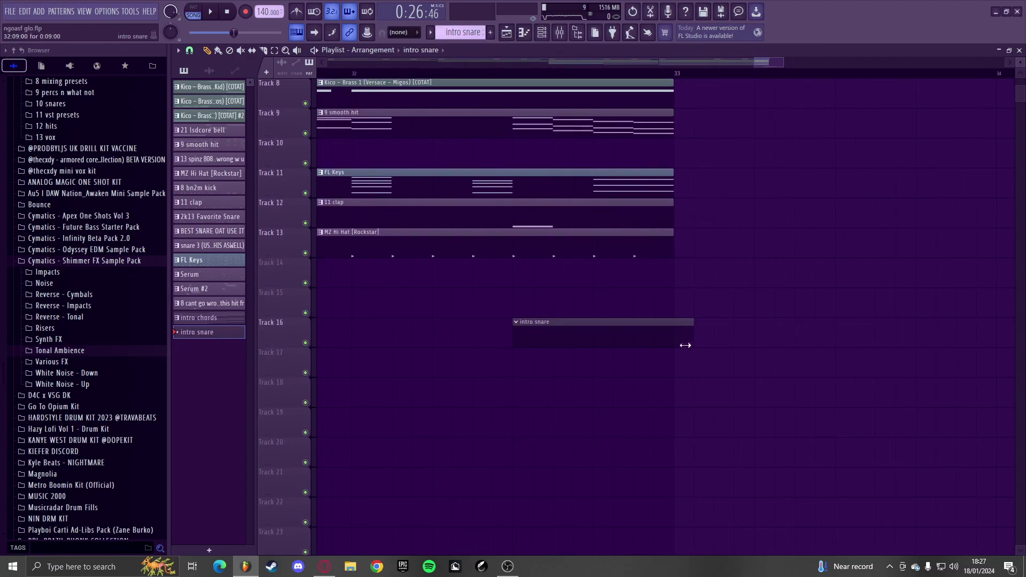
- Open the intro snare pattern for the snare 3 (USE THIS ASWELL) channel and place a short D5 note at its start
double_click(634, 327)
left_click(409, 50)
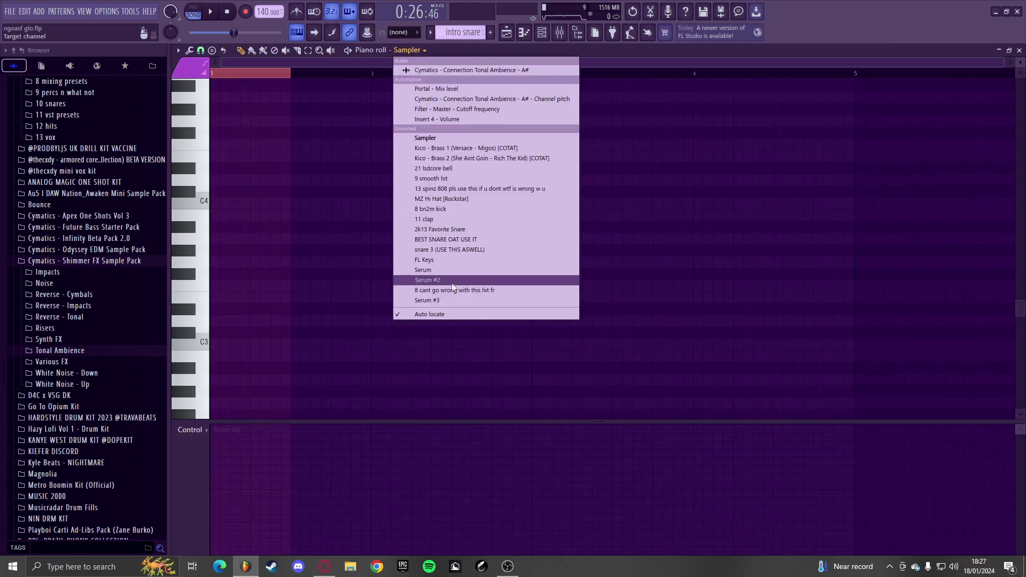
left_click(441, 249)
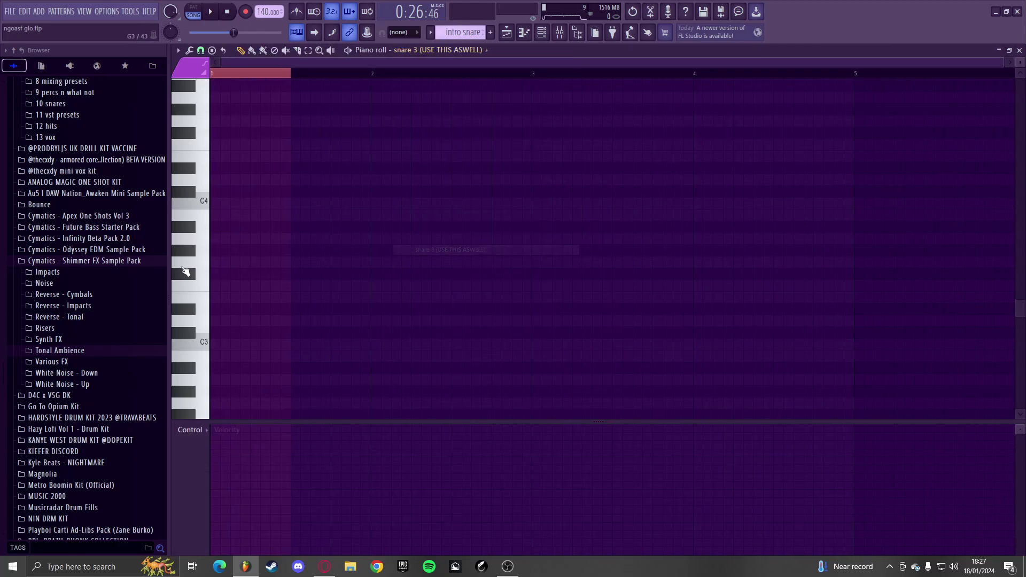
scroll(203, 288, "up", 5)
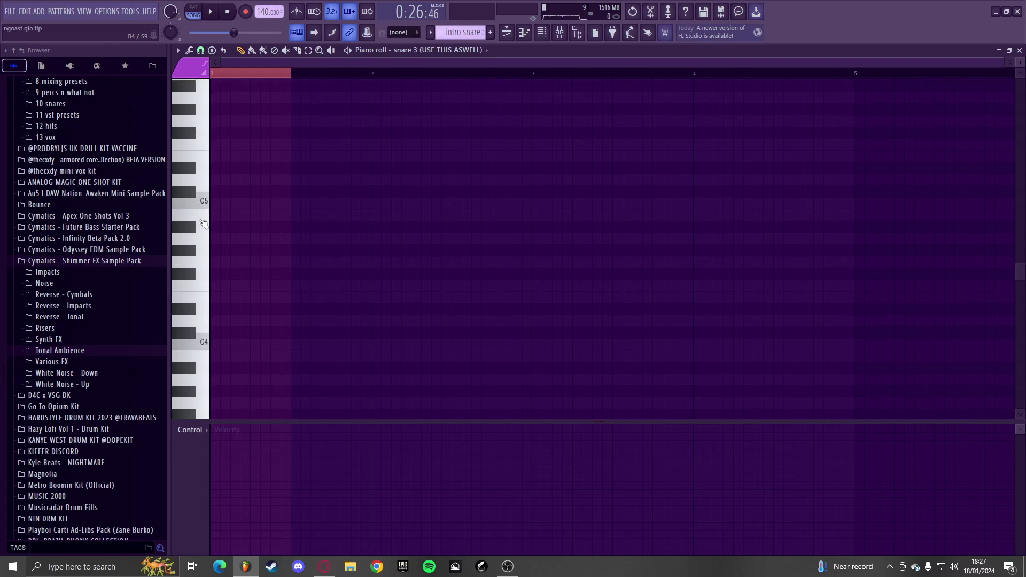
scroll(214, 207, "up", 4)
left_click_drag(218, 205, 144, 204)
left_click_drag(238, 200, 231, 176)
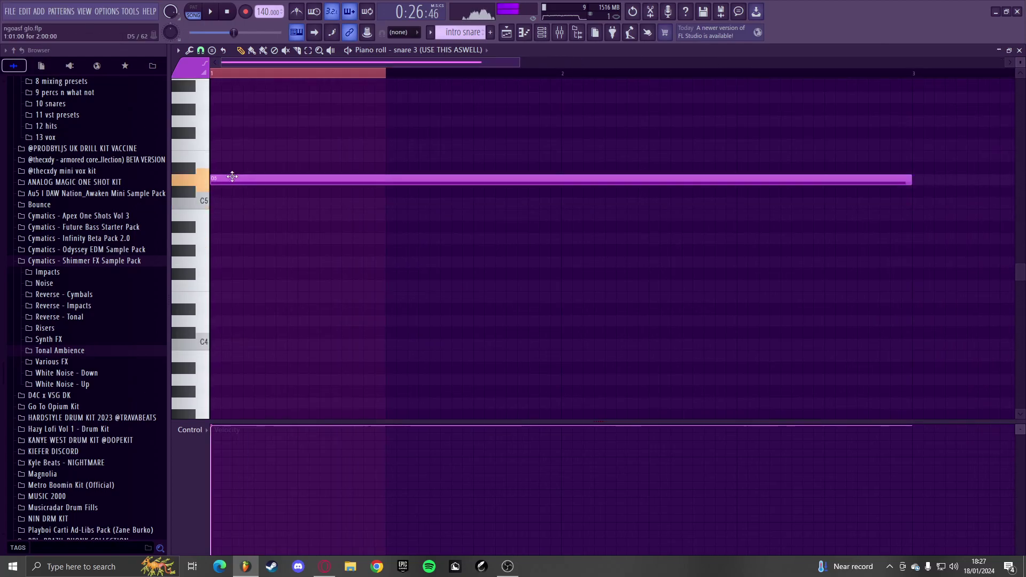
scroll(320, 181, "down", 4)
left_click_drag(545, 180, 213, 185)
scroll(213, 193, "up", 3)
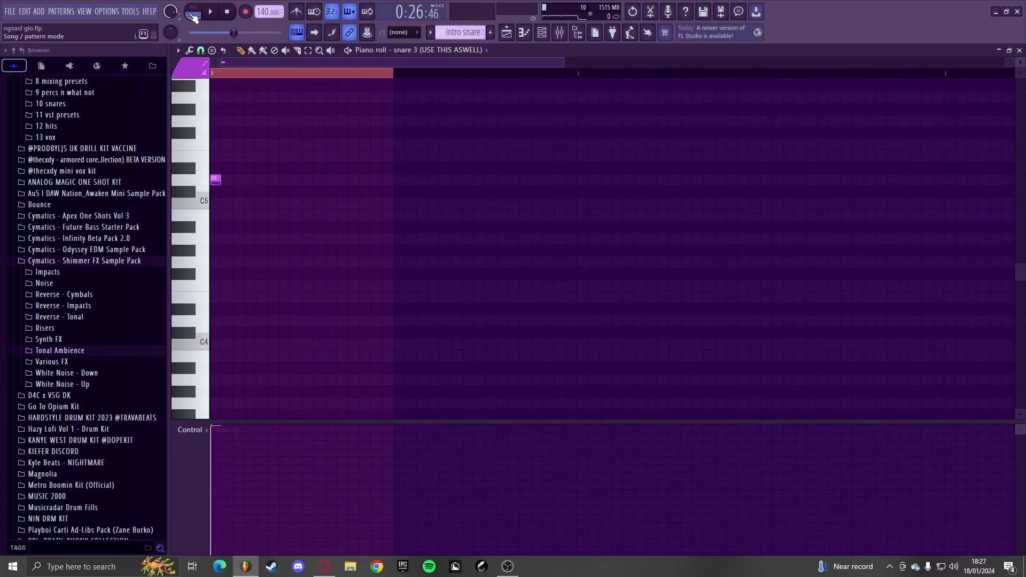
- Switch playback to pattern mode and add three more short D5 snare hits after the first, auditioning the rhythm
left_click(192, 15)
key("space")
key("space")
scroll(214, 193, "up", 2)
left_click(237, 177)
left_click(256, 181)
key("space")
key("space")
left_click(233, 180)
key("space")
key("space")
left_click(290, 180)
key("space")
- Repeat the four-hit snare rhythm on B4 from 1:05:00 and audition the pattern
left_click(359, 226)
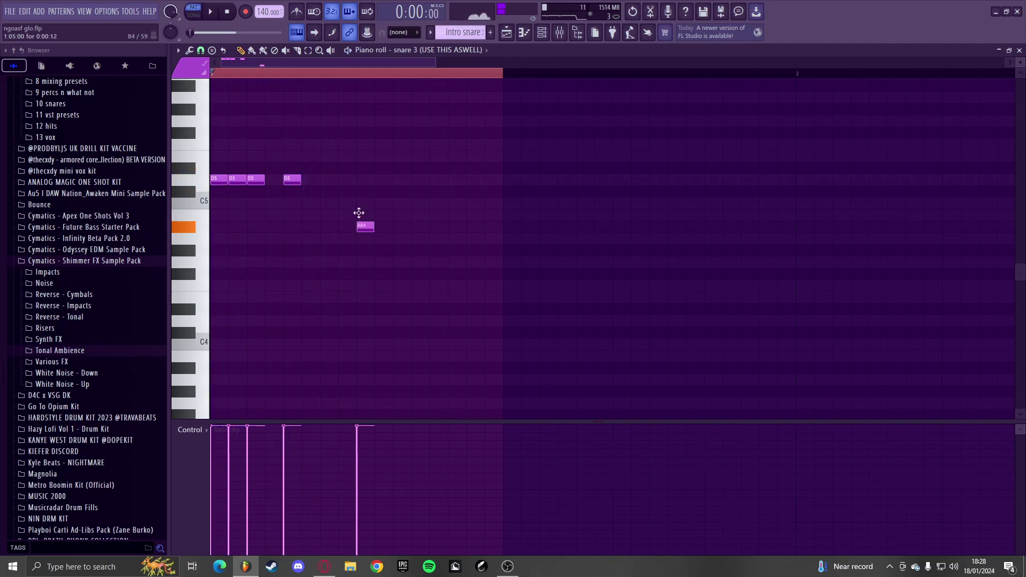
left_click(387, 216)
key("space")
key("space")
left_click_drag(569, 268, 198, 104)
left_click_drag(256, 180, 293, 179)
key("ctrl+z")
- Move all the snare notes to the BEST SNARE OAT USE IT channel and audition them
left_click_drag(528, 245, 216, 160)
key("ctrl+x")
left_click(433, 52)
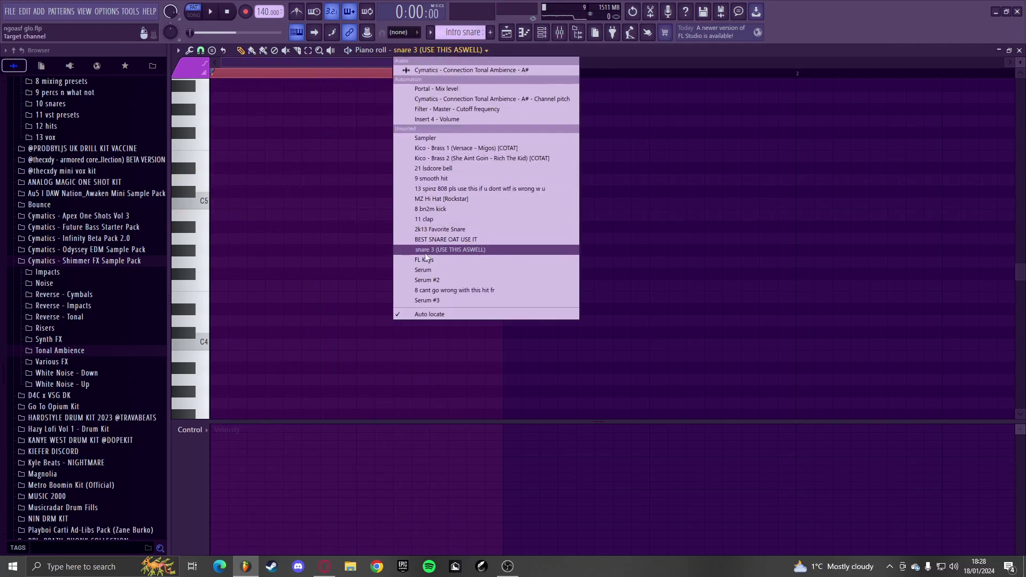
left_click(427, 239)
key("ctrl+v")
key("space")
- Move the snare notes to the 2k13 Favorite Snare channel and return to the playlist
key("ctrl+x")
left_click(455, 54)
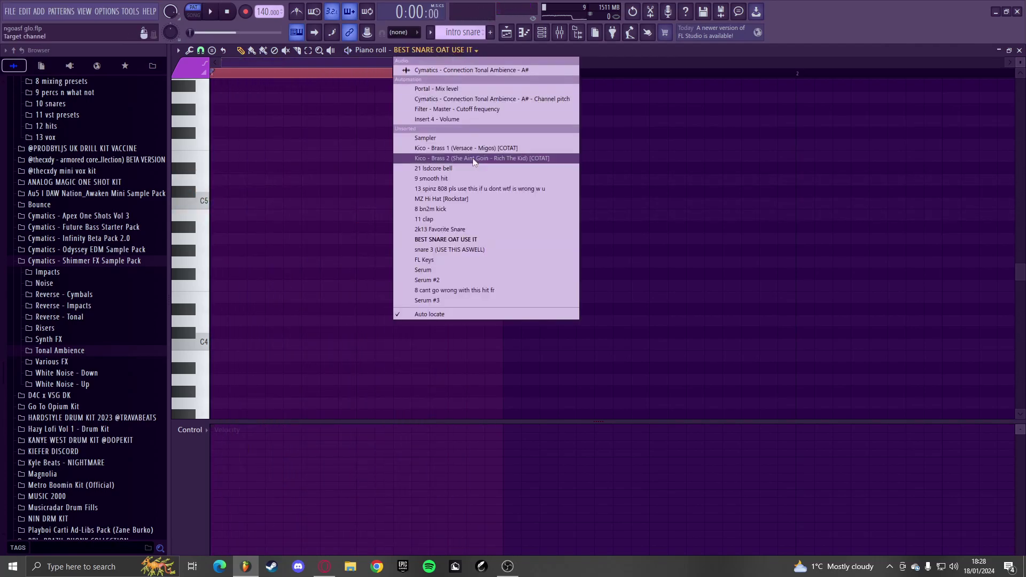
left_click(455, 234)
key("F5")
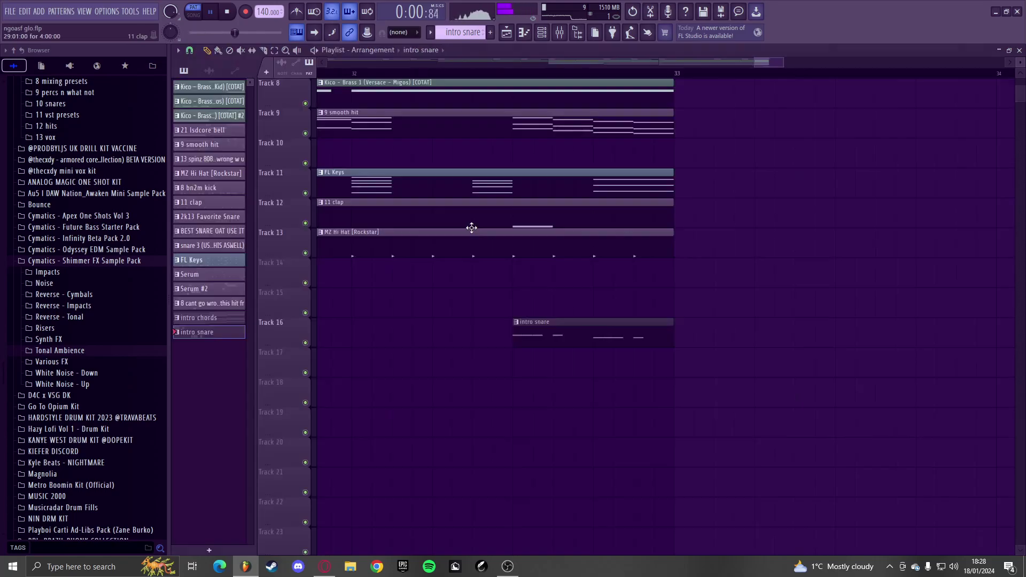
- Add a series of C5 kick hits in the 8 bn2m kick channel of the intro snare pattern and return to the playlist
double_click(517, 336)
left_click(427, 49)
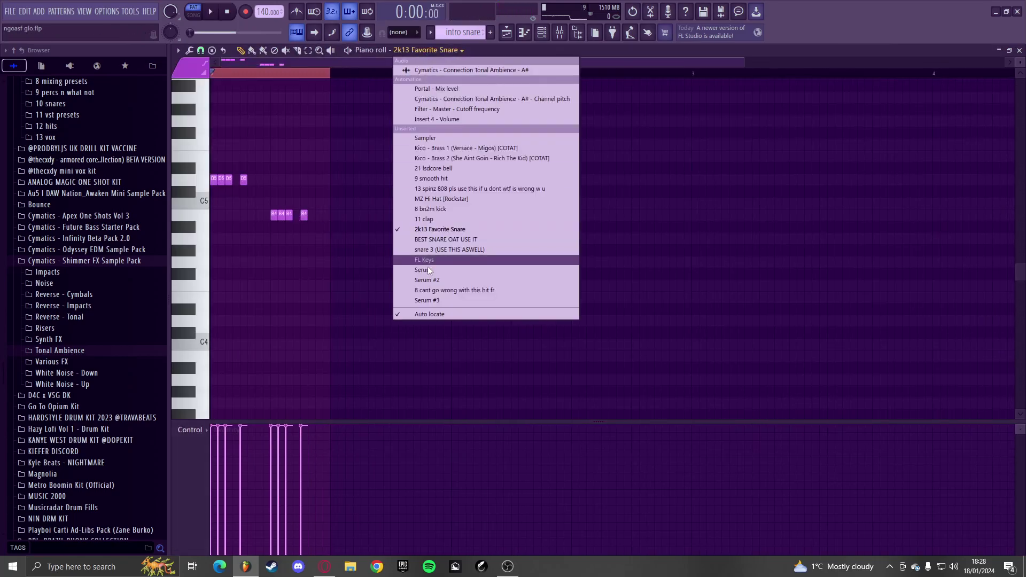
left_click(431, 209)
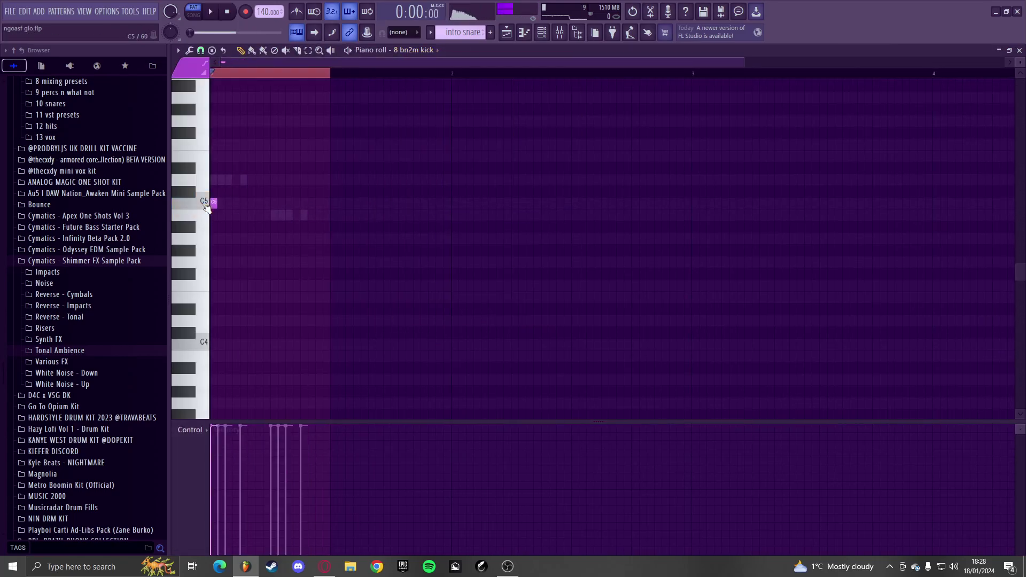
scroll(230, 209, "up", 2, "ctrl")
key("space")
left_click(282, 203)
left_click(348, 203)
left_click(380, 203)
left_click(414, 202)
key("F5")
- Trim the clips on Tracks 5 to 13 to end where the intro snare clip starts and audition the transition
scroll(605, 302, "up", 5)
key("space")
left_click_drag(607, 468, 502, 146)
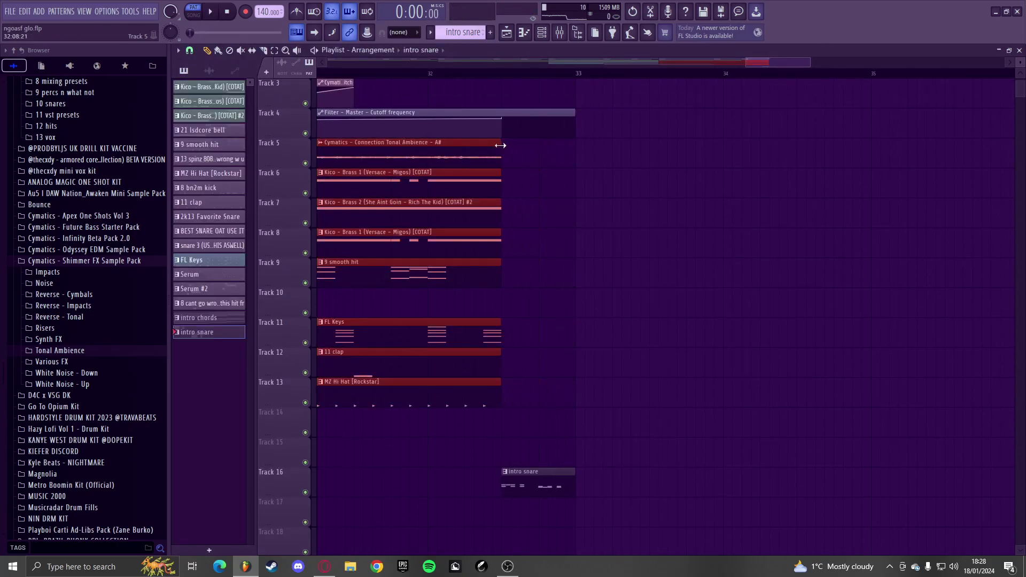
scroll(531, 170, "up", 2)
scroll(528, 165, "down", 2, "ctrl")
left_click(463, 73)
key("space")
scroll(534, 145, "down", 2)
left_click(608, 219, "ctrl")
scroll(599, 217, "up", 2, "ctrl")
key("space")
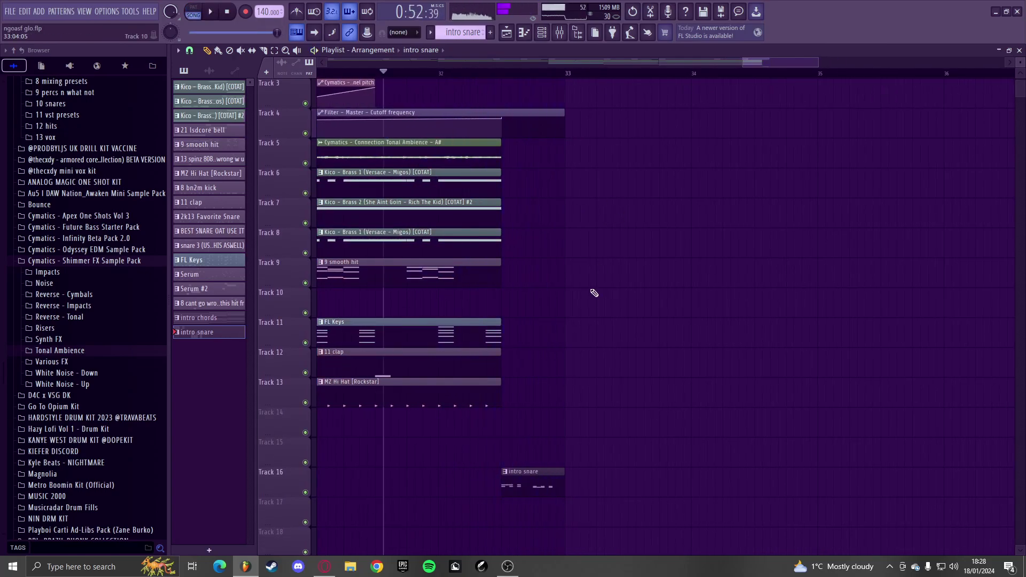
- Place the intro chords pattern on Track 1 starting at bar 33
scroll(338, 386, "down", 5, "ctrl")
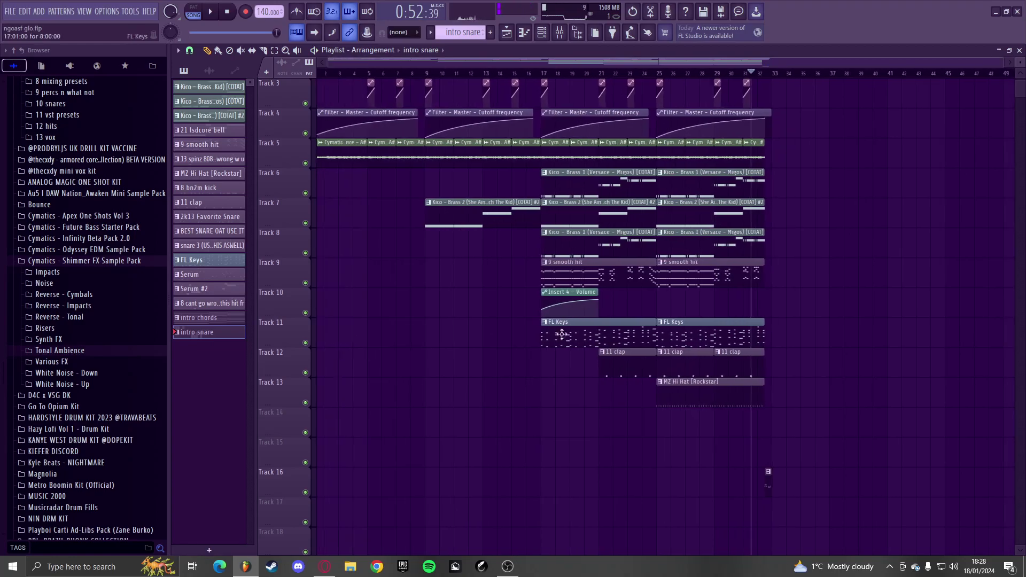
scroll(599, 396, "up", 3, "ctrl")
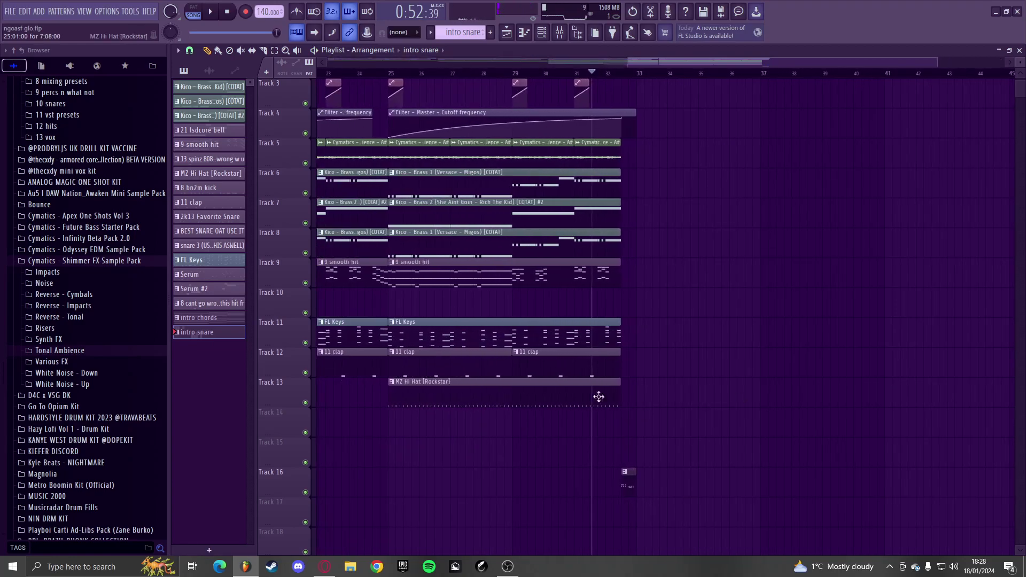
double_click(209, 322)
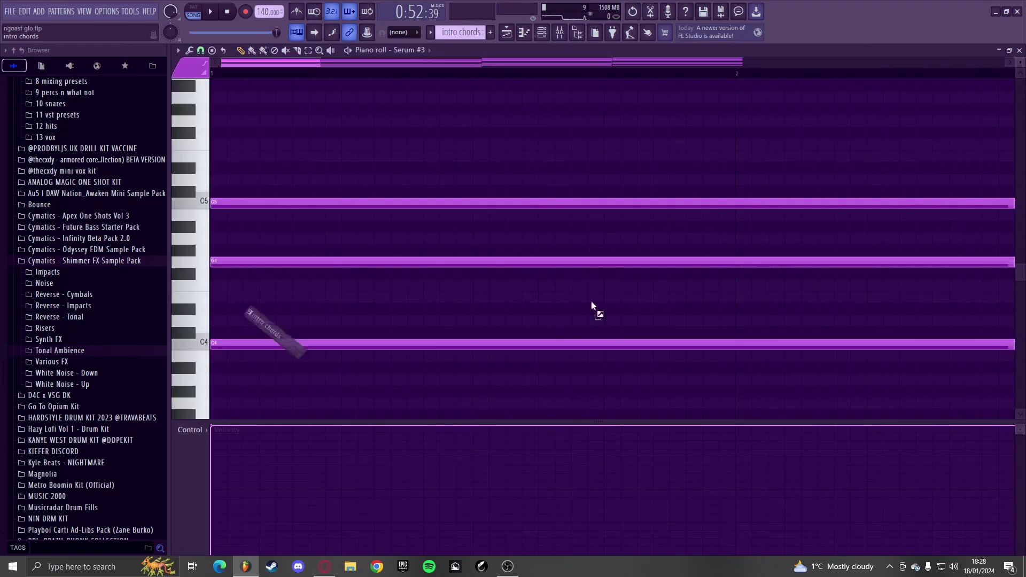
key("Escape")
scroll(235, 322, "up", 2)
left_click_drag(236, 321, 634, 93)
scroll(687, 98, "up", 2, "ctrl")
scroll(636, 117, "down", 2)
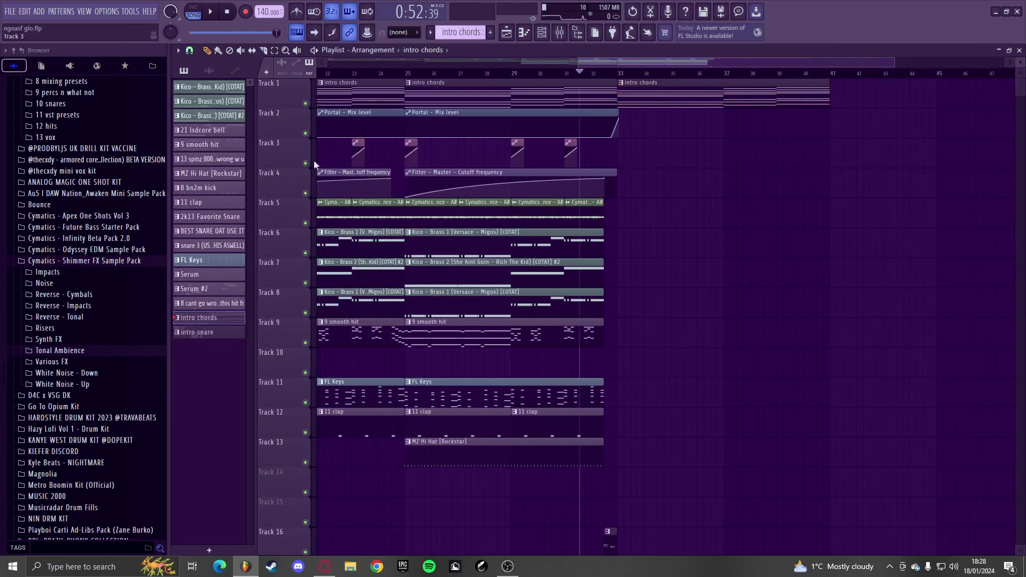
- Place the Kico Brass 1 pattern on Track 6 and the Kico Brass 2 pattern on Track 7, both from bar 33
scroll(693, 250, "up", 4)
left_click_drag(208, 105, 449, 246)
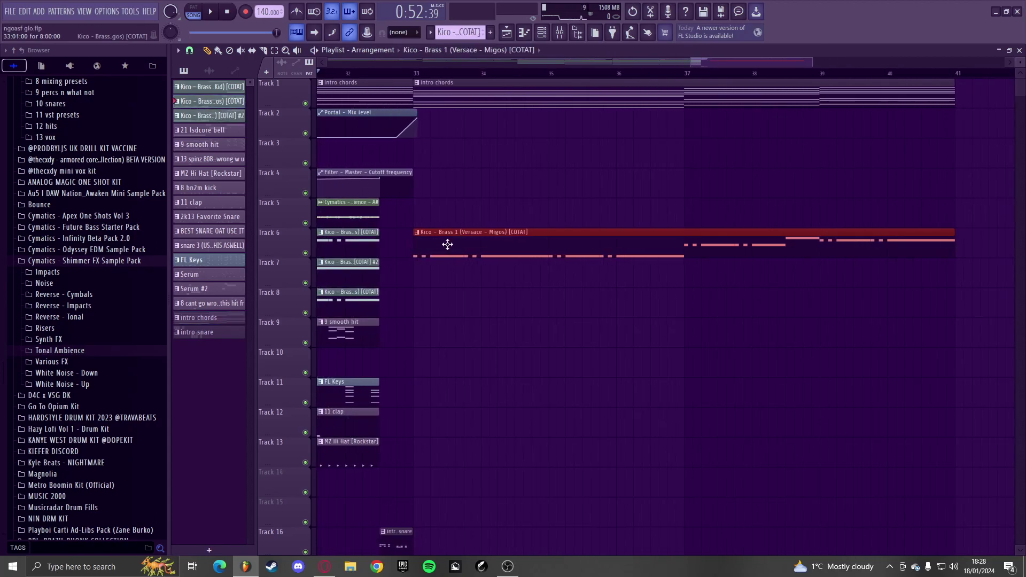
scroll(446, 245, "down", 1)
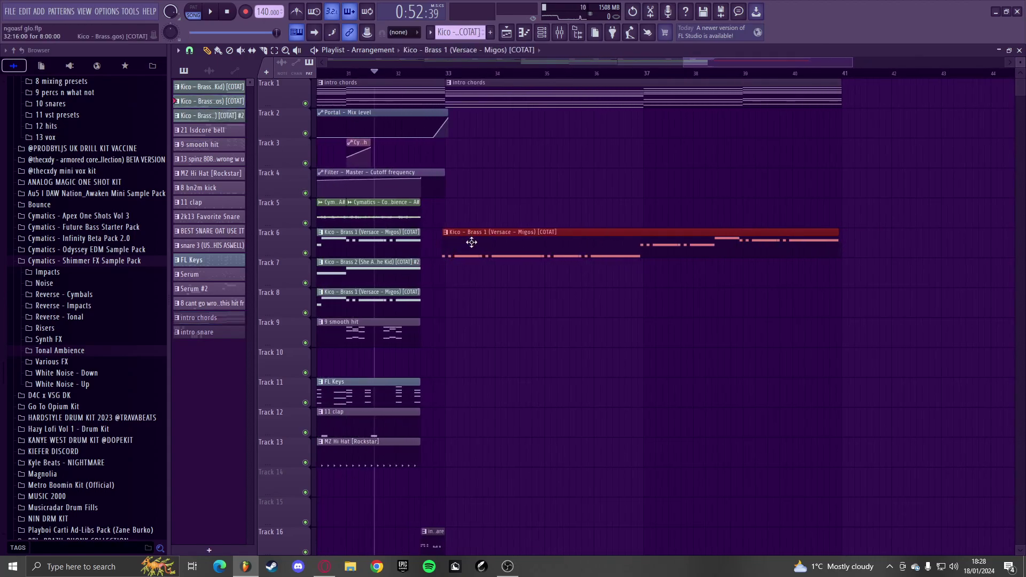
left_click_drag(229, 91, 478, 280)
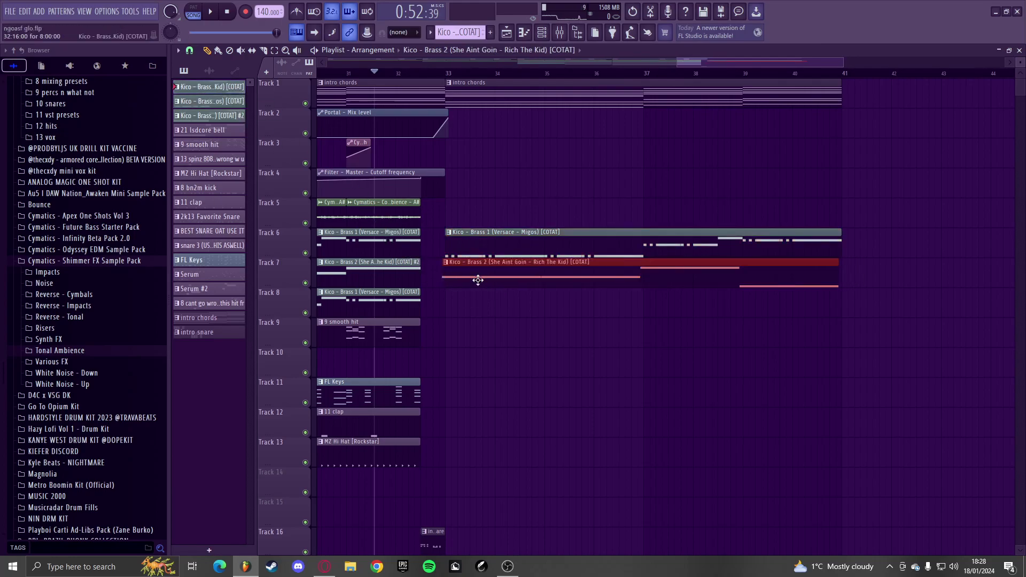
scroll(470, 299, "down", 4)
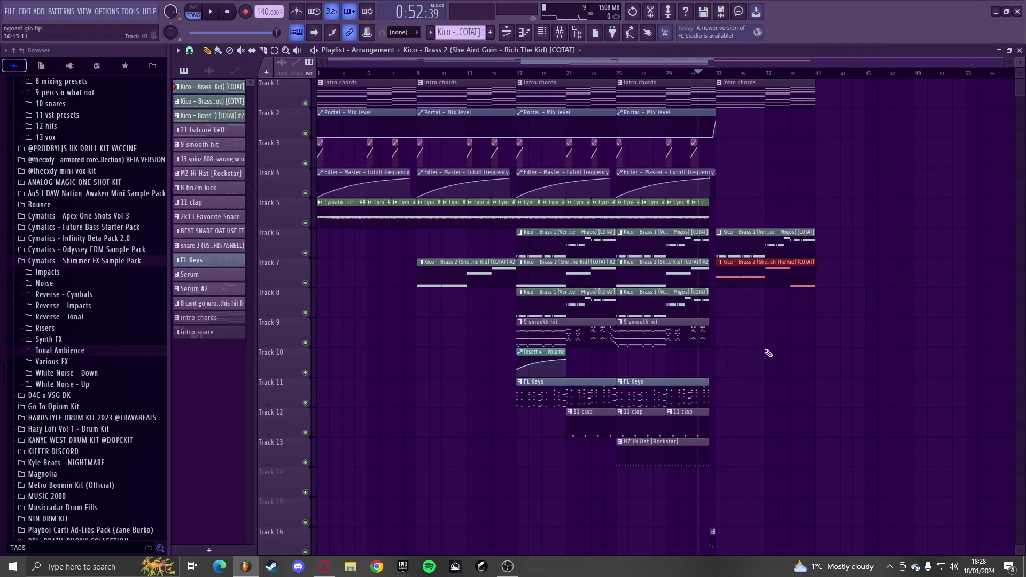
- Delete the two earlier Brass 1 clips on Track 6 and move the bar 33 Brass 1 clip to Track 8 during playback
right_click(554, 248)
right_click(601, 246)
left_click(475, 74)
key("space")
scroll(758, 299, "down", 1)
scroll(835, 341, "up", 3)
scroll(835, 341, "up", 1)
left_click_drag(653, 246, 653, 306)
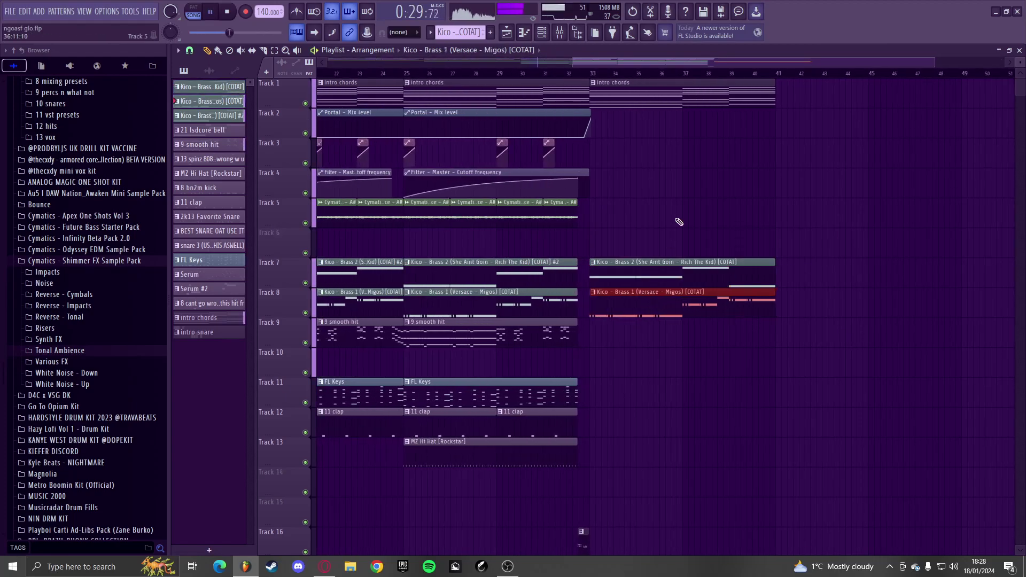
- Place the 9 smooth hit pattern on Track 9 and the FL Keys pattern on Track 11, both from bar 33
scroll(795, 360, "down", 2)
left_click(543, 334)
scroll(432, 335, "down", 2)
scroll(610, 336, "up", 3)
left_click_drag(605, 336, 593, 340)
scroll(595, 343, "down", 2)
left_click(437, 401)
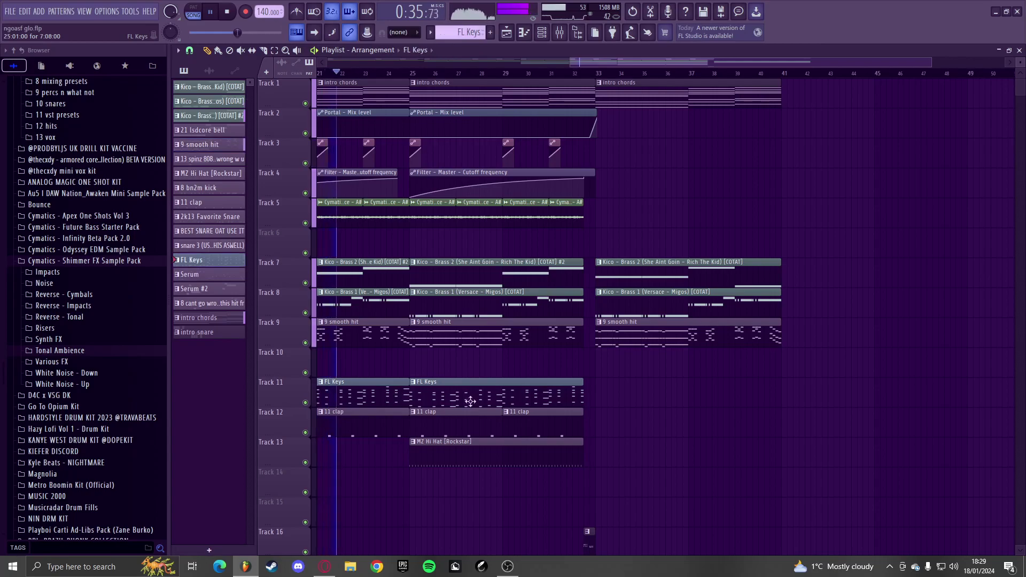
scroll(577, 400, "up", 2)
left_click(645, 399)
scroll(633, 405, "down", 2)
- Place the MZ Hi Hat [Rockstar] pattern on Track 13 from bar 33 and extend it to bar 41
left_click(607, 459)
scroll(609, 458, "up", 1)
left_click(624, 458)
left_click_drag(622, 461, 619, 463)
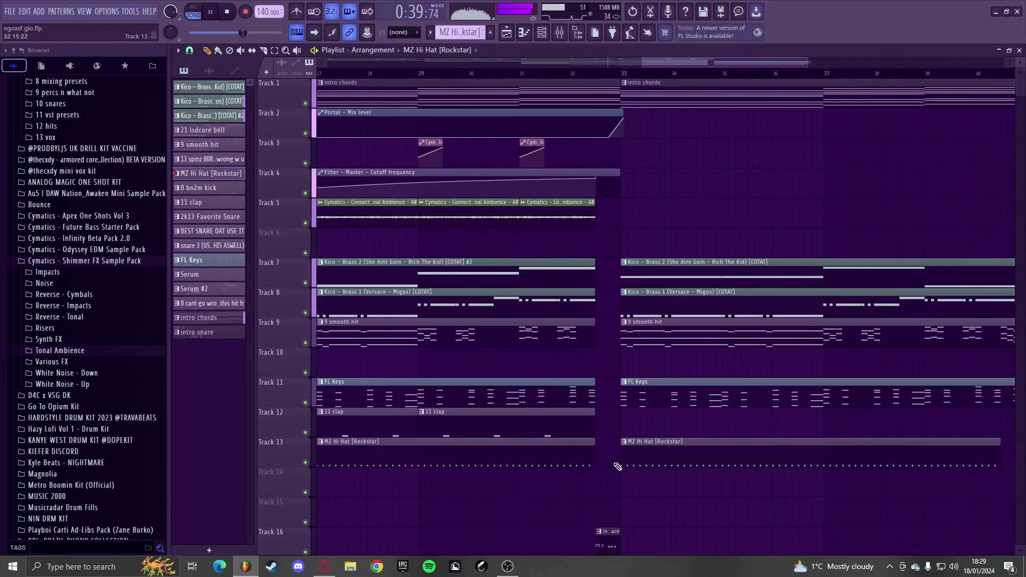
scroll(621, 467, "down", 3)
scroll(767, 459, "up", 3)
scroll(609, 457, "up", 1)
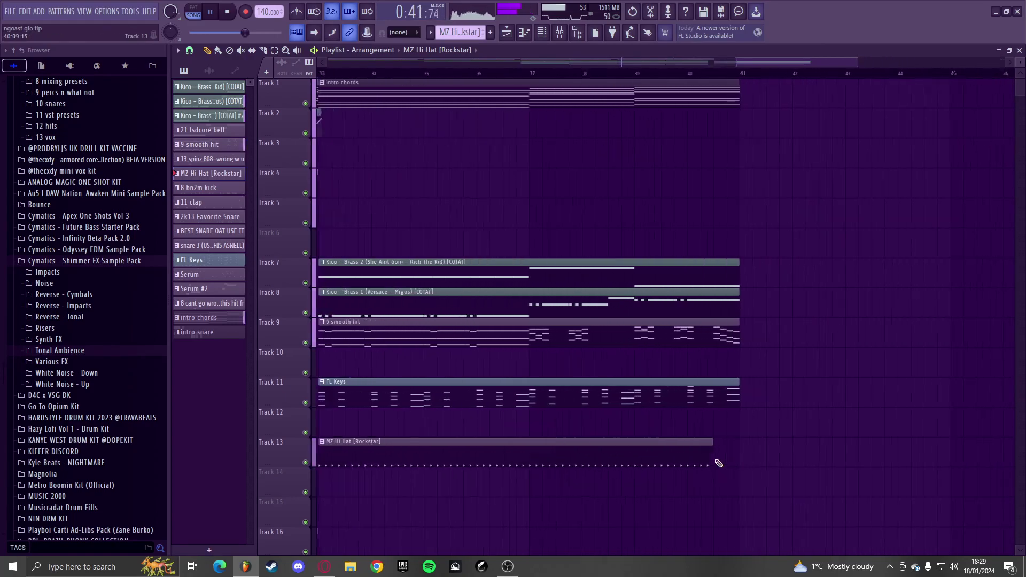
scroll(739, 463, "down", 4)
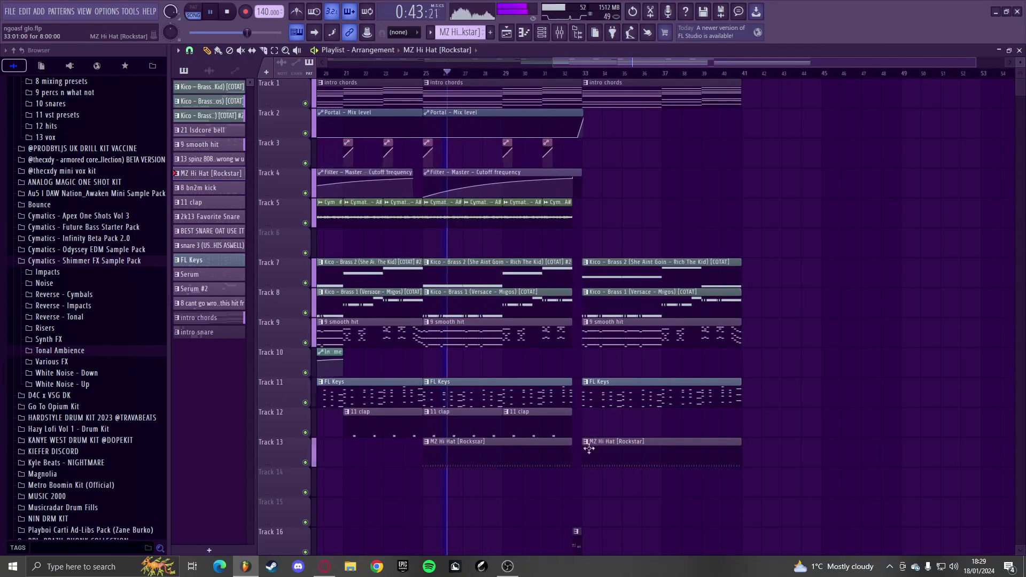
- Place the 11 clap pattern on Track 12 at bar 33 and duplicate it at bar 37
left_click(485, 423)
scroll(590, 432, "up", 3)
left_click(590, 432)
left_click_drag(794, 409, 732, 431, "ctrl")
key("ctrl+b")
scroll(710, 431, "down", 3)
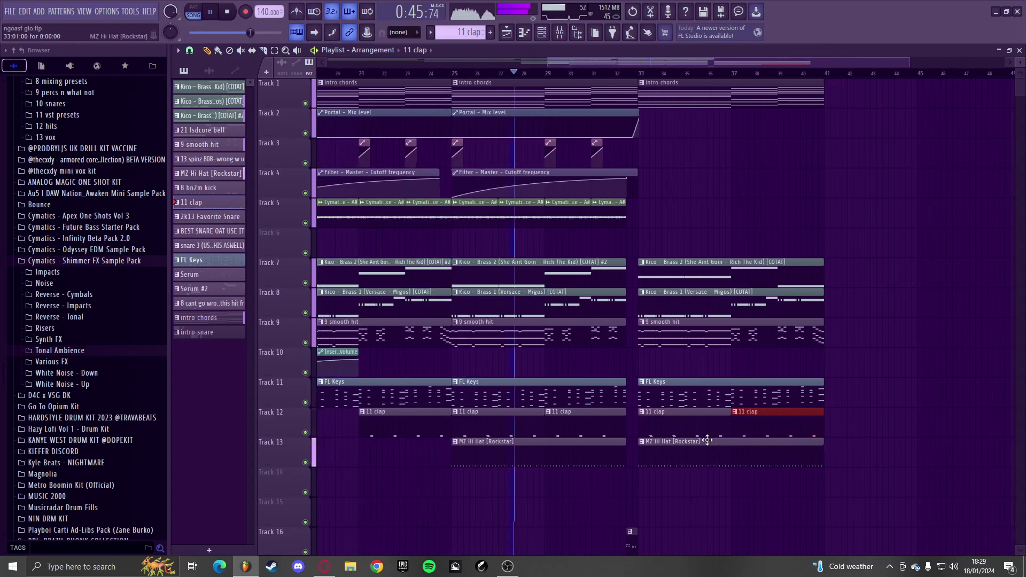
scroll(715, 433, "down", 3)
scroll(732, 437, "up", 3)
left_click(732, 437, "ctrl")
scroll(732, 437, "up", 3)
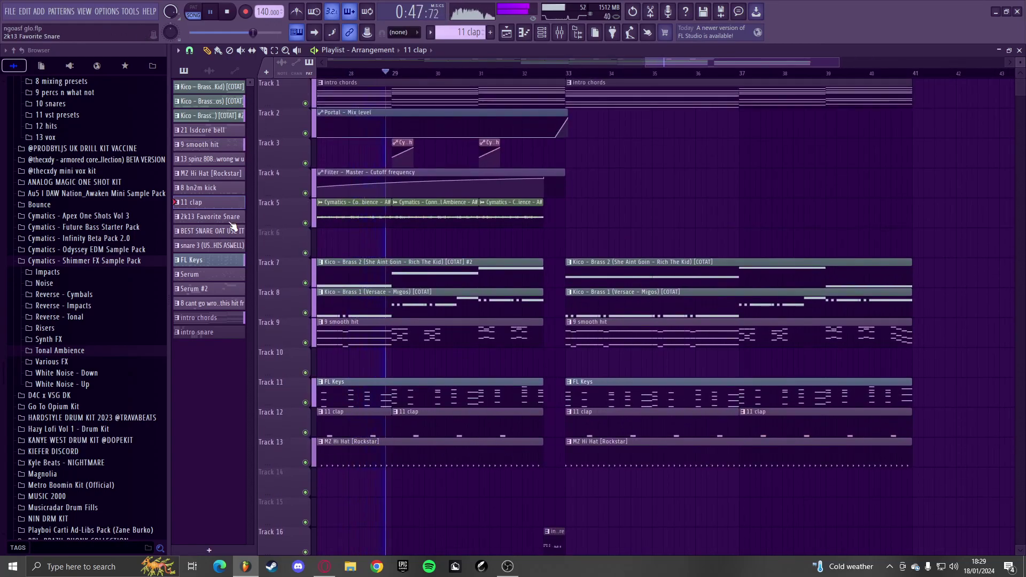
- Place the 2k13 Favorite Snare, BEST SNARE and snare 3 patterns on Tracks 14 to 16 from bar 33 and move the intro snare clip to Track 10
key("space")
left_click(221, 247)
left_click_drag(216, 251, 572, 488)
scroll(573, 465, "down", 4)
scroll(575, 431, "up", 3)
left_click_drag(555, 412, 553, 262)
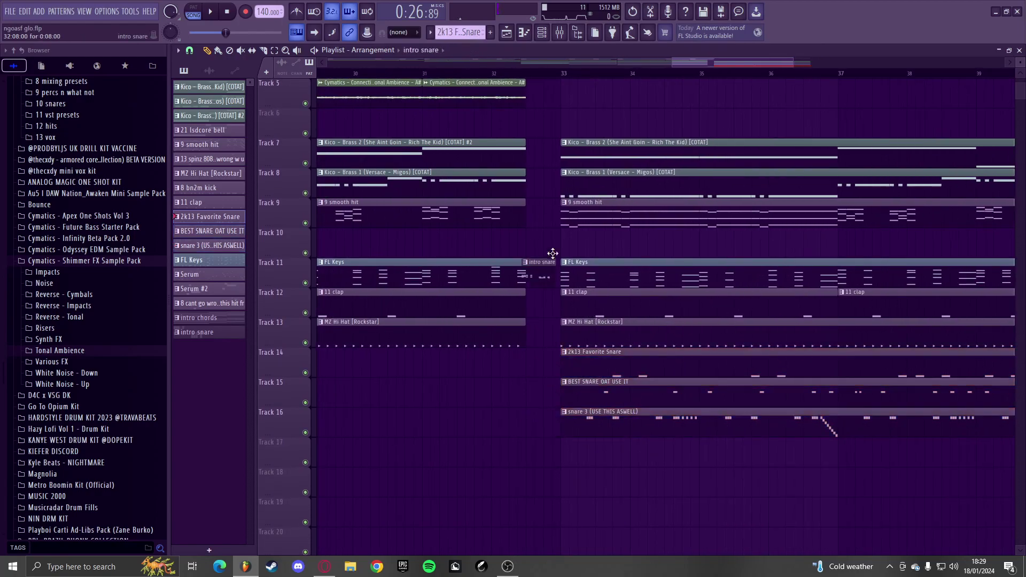
scroll(519, 261, "down", 2)
scroll(604, 364, "up", 3)
- Place the 8 cant go wrong with this hit fr pattern on Track 17 from bar 33 and extend it to bar 41
key("space")
scroll(615, 462, "down", 2)
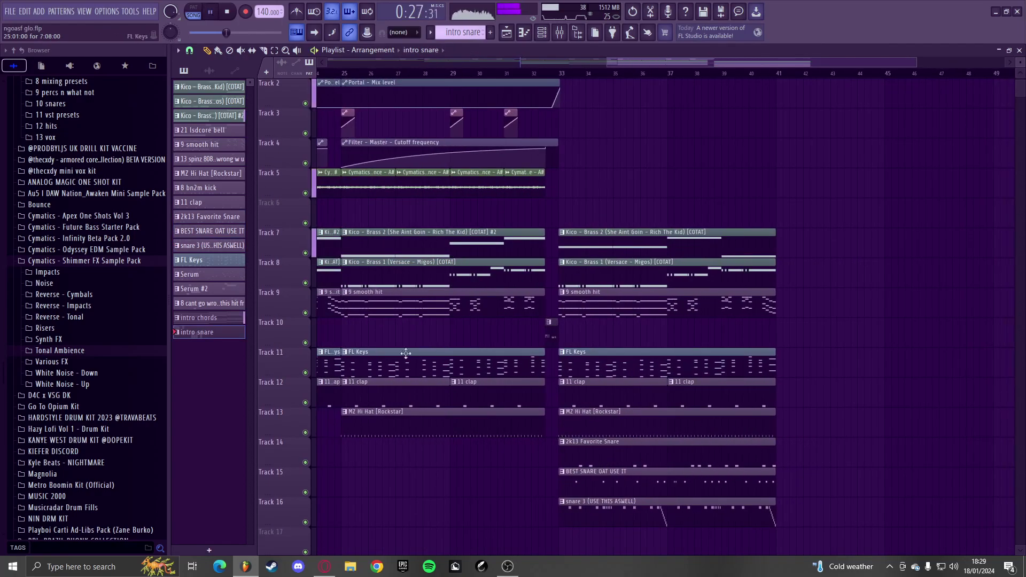
scroll(357, 299, "down", 3)
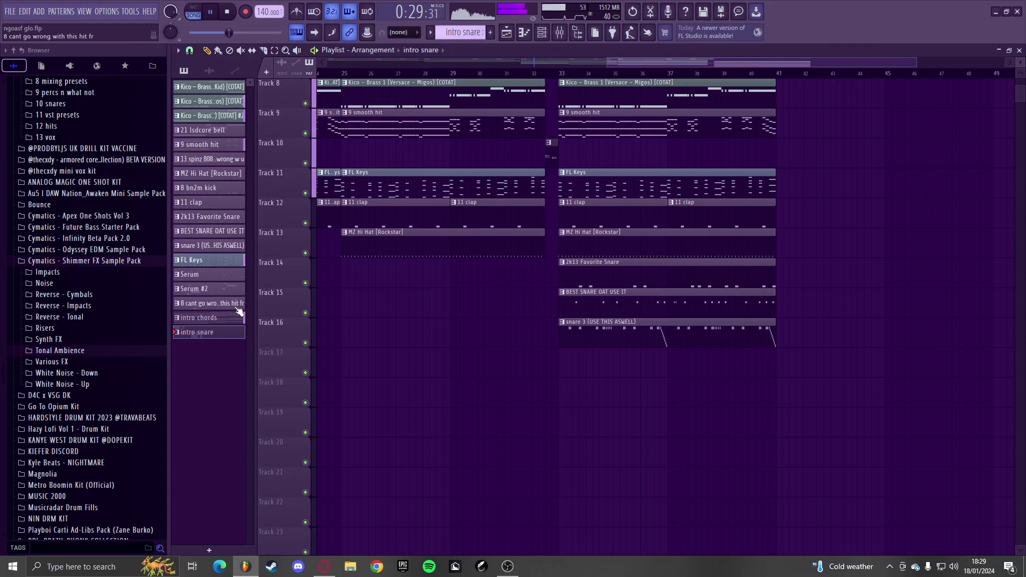
left_click_drag(233, 309, 596, 367)
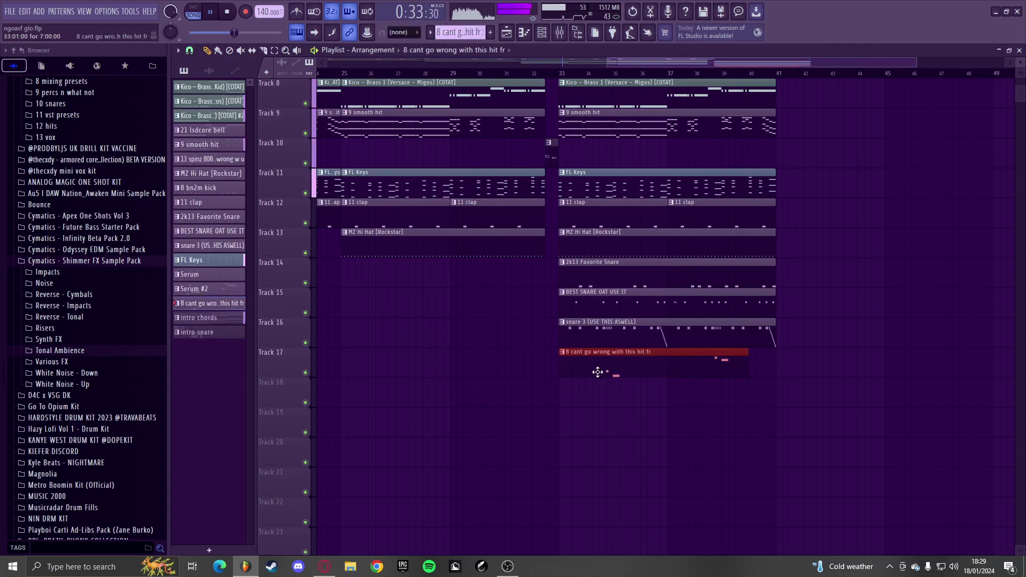
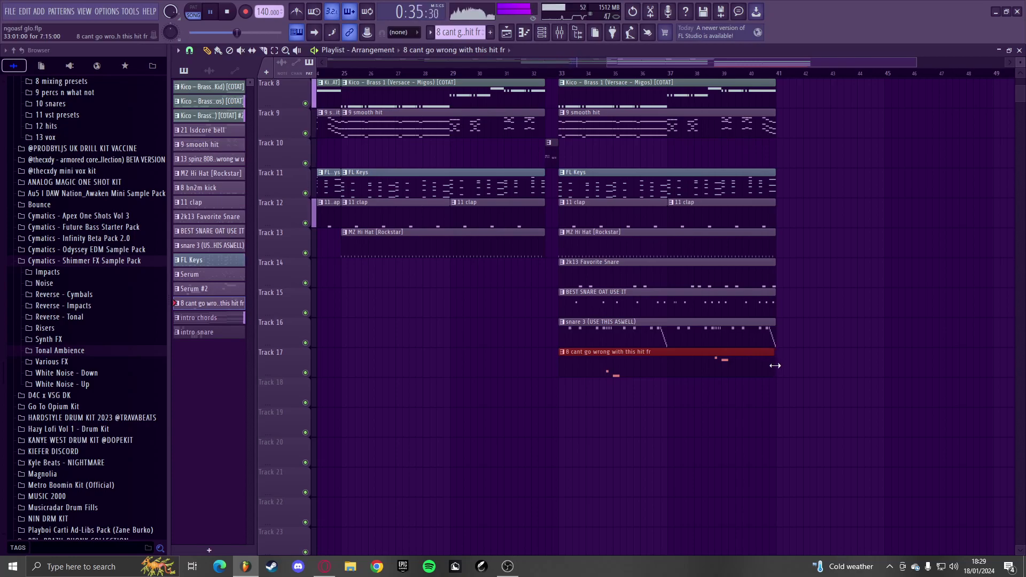
- Duplicate the bar 33 to 41 clips on Tracks 7 to 17 so they repeat from bar 41
scroll(677, 388, "down", 3)
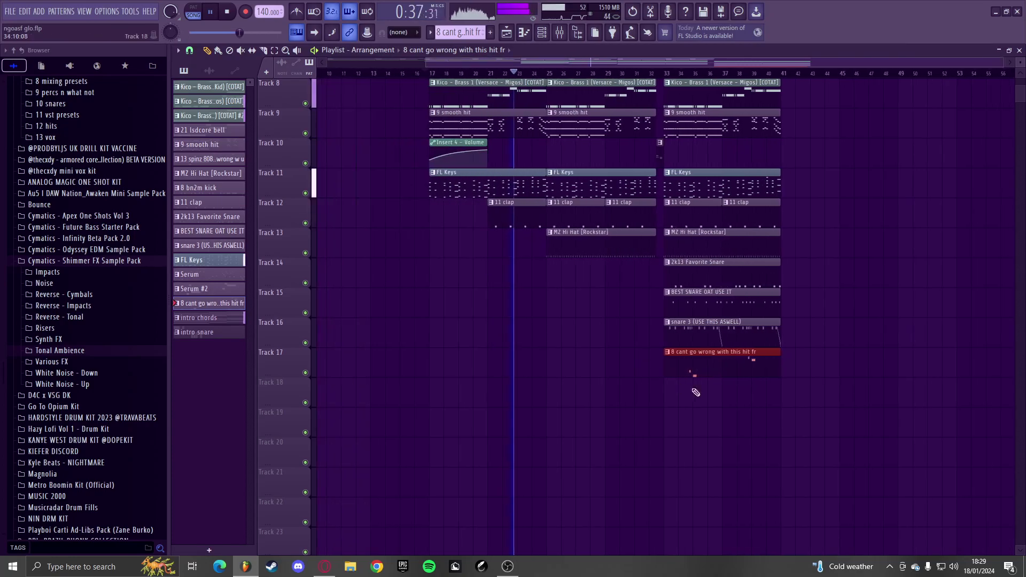
scroll(705, 409, "up", 4)
scroll(779, 422, "down", 1)
scroll(771, 435, "up", 3)
left_click_drag(824, 514, 634, 175)
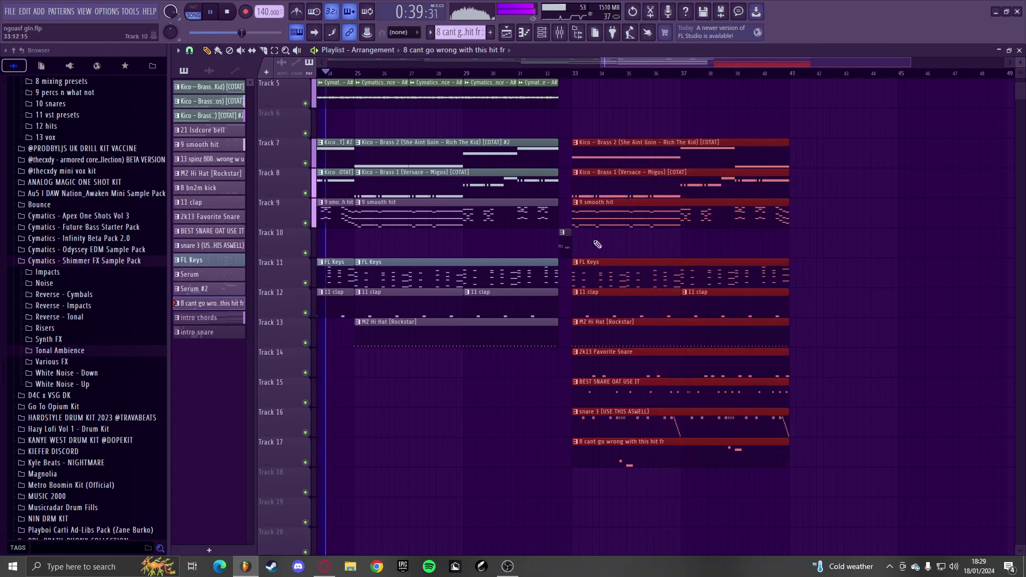
scroll(698, 394, "down", 3)
key("ctrl+b")
scroll(692, 451, "down", 1)
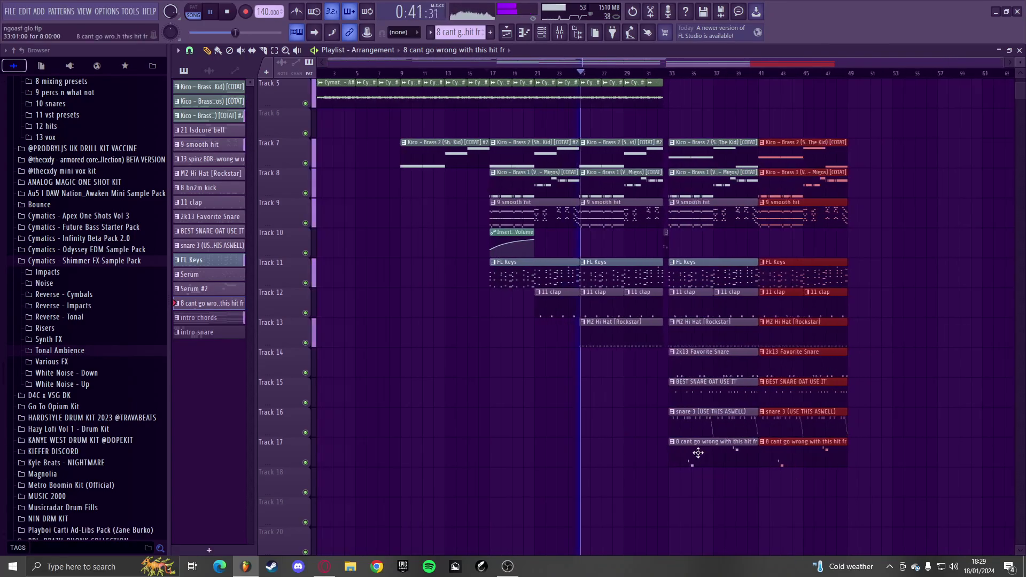
scroll(863, 492, "up", 3)
scroll(825, 492, "down", 2)
left_click(810, 502, "ctrl")
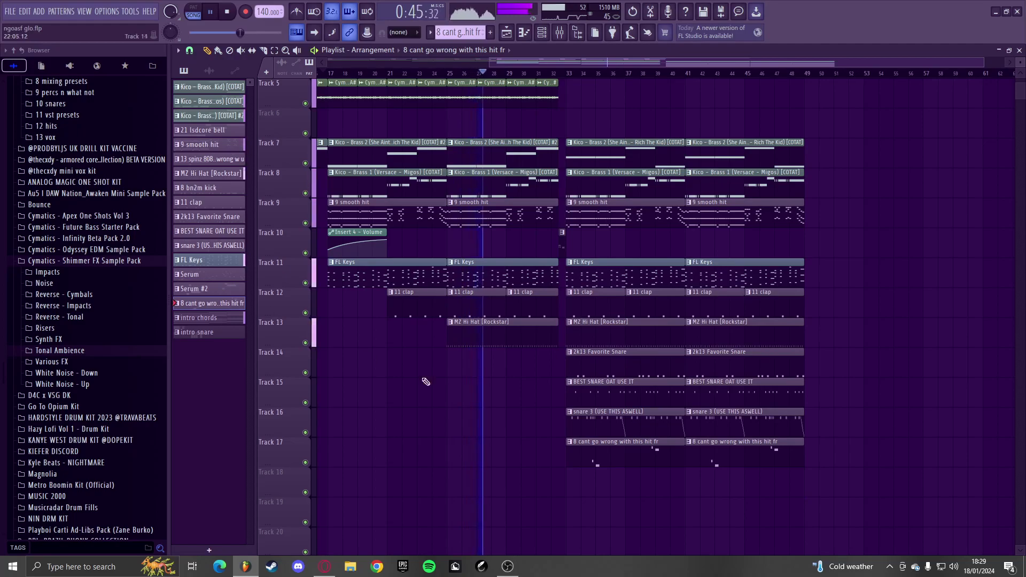
- Duplicate the bar 33 to 49 clips on Tracks 7 to 17 to fill bars 49 to 65, and stop playback
left_click_drag(588, 525, 859, 139)
key("ctrl+b")
key("space")
- Place the Serum #2 pattern on Track 18 at bar 49, duplicate it at bar 57 and restart playback
left_click_drag(282, 344, 742, 486)
key("space")
scroll(739, 485, "up", 3)
scroll(710, 486, "down", 3)
key("ctrl+b")
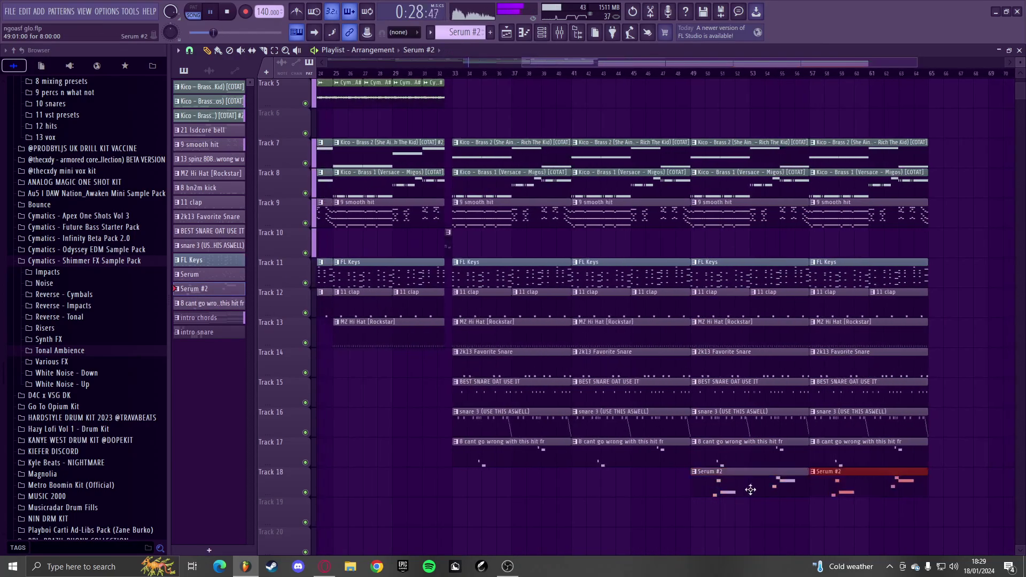
- Place the Serum pattern on Track 19 starting at bar 49
scroll(252, 331, "down", 3)
left_click_drag(215, 279, 706, 421)
scroll(706, 421, "up", 3)
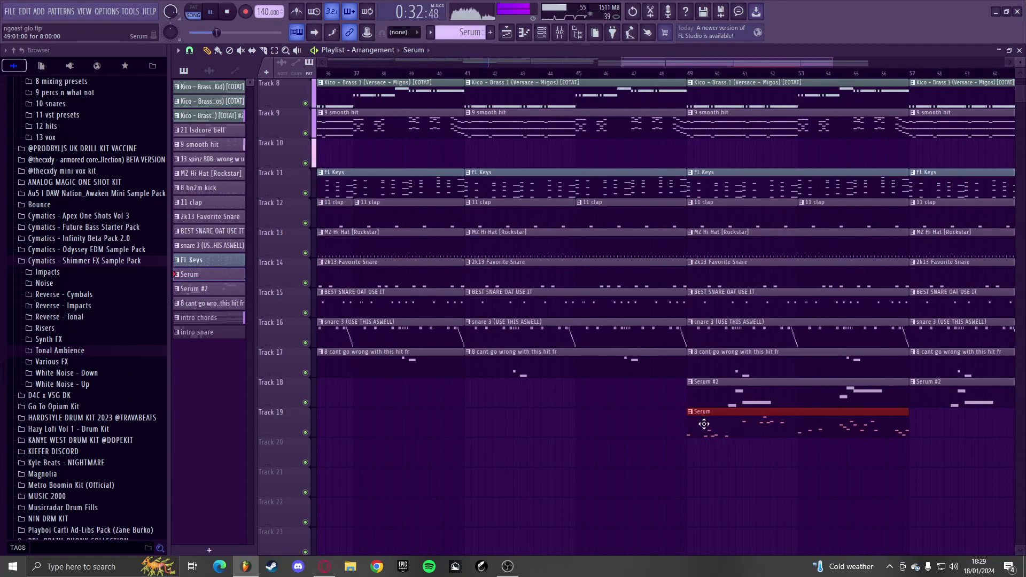
scroll(704, 428, "down", 3)
- Place the 8 bn2m kick pattern on Track 6 at bar 33 and duplicate it three times to reach bar 65
scroll(732, 455, "up", 7)
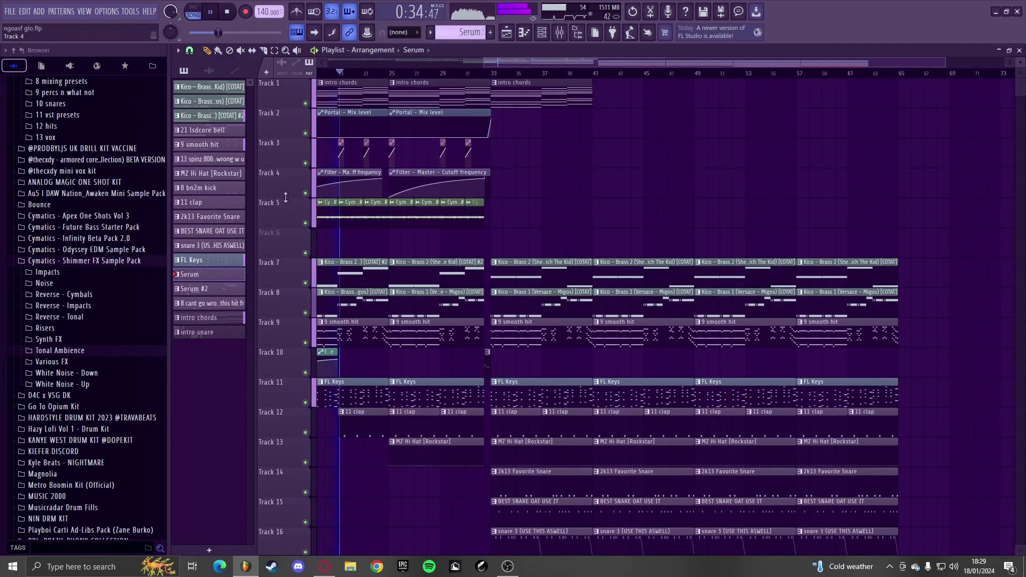
left_click_drag(208, 191, 503, 239)
scroll(501, 241, "up", 2)
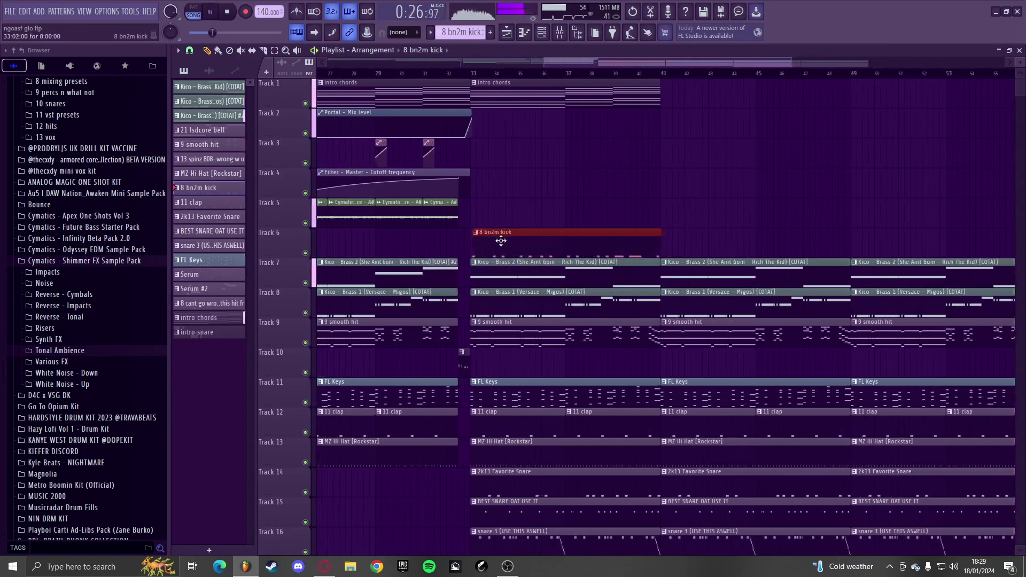
scroll(500, 242, "down", 2)
key("ctrl+b")
key("ctrl+b")
key("ctrl+b")
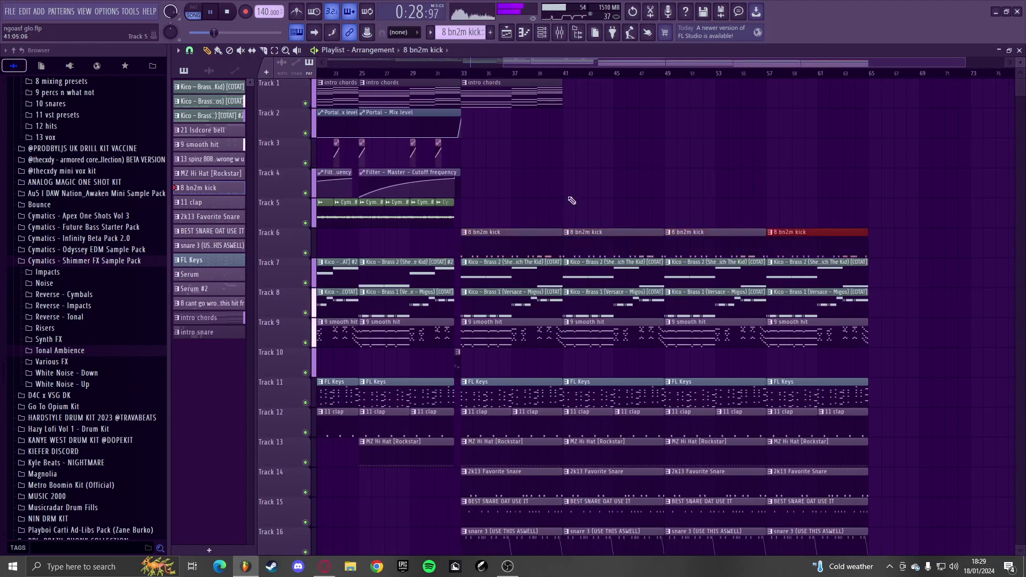
- Duplicate the bar 33 intro chords clip on Track 1 three times
left_click(536, 94, "ctrl")
key("ctrl+b")
key("ctrl+b")
key("ctrl+b")
- Copy the Cymatics channel pitch automation clip on Track 3 to bar 33
scroll(448, 164, "up", 4)
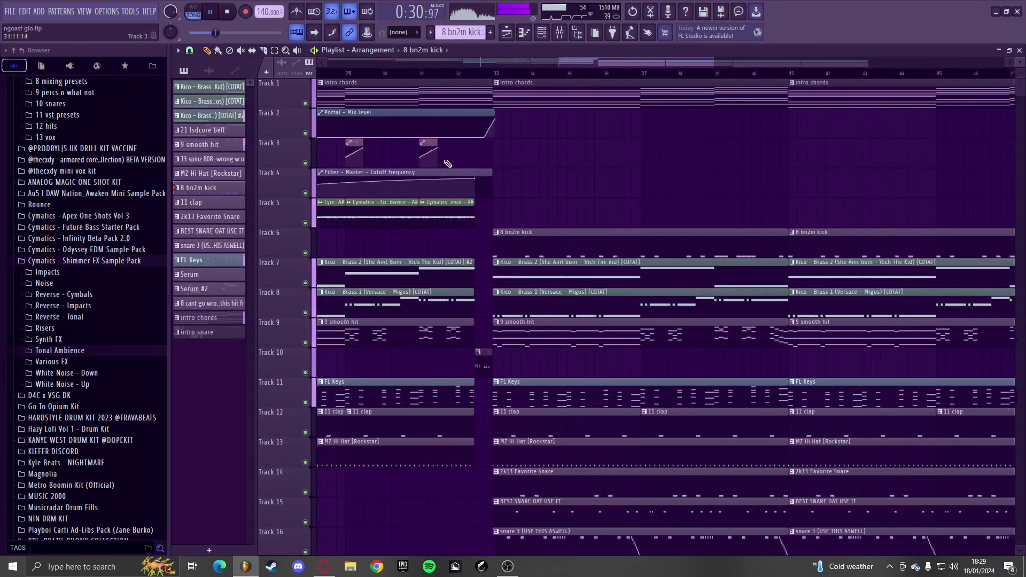
left_click(419, 152)
left_click(511, 161)
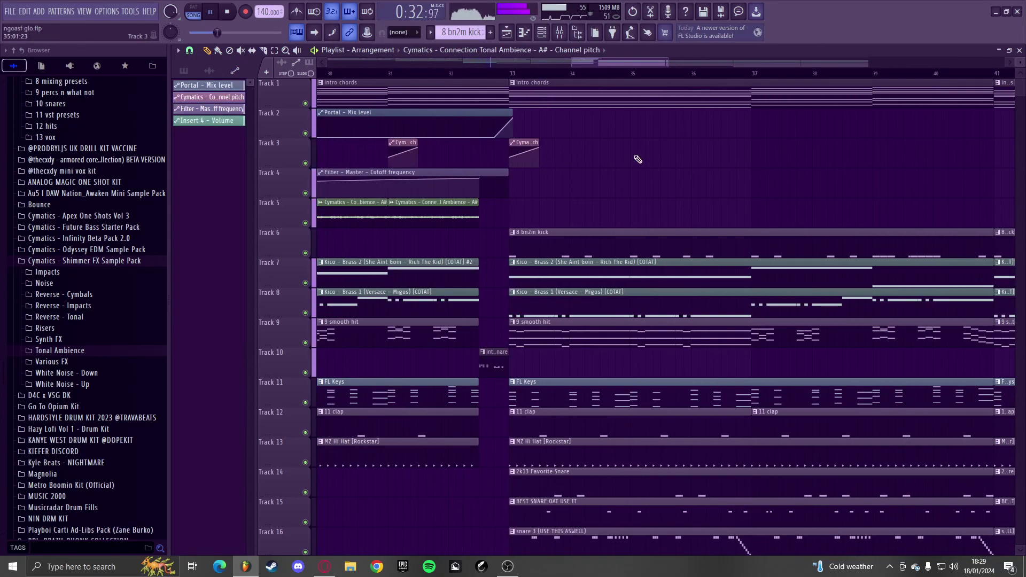
- Place Cymatics channel pitch automation clips on Track 3 at bars 37 and 39
scroll(638, 159, "down", 3)
scroll(689, 164, "up", 3)
left_click(626, 159)
scroll(633, 161, "down", 2)
scroll(677, 173, "up", 2)
left_click(660, 159)
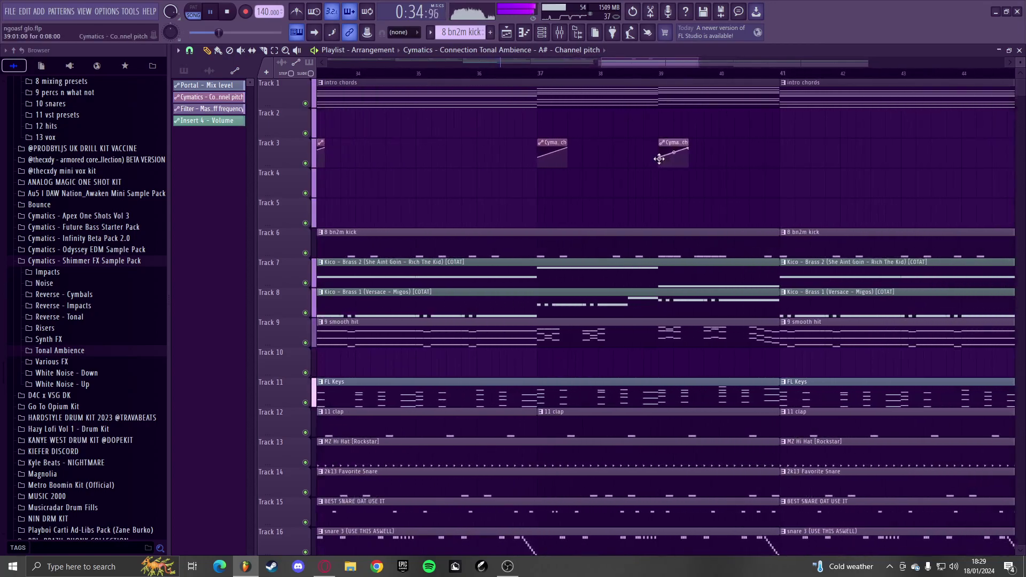
- Delete the intro chords clips from bar 41 onward and duplicate the bar 33–41 chords and pitch automation three times to reach bar 65
scroll(615, 160, "down", 4)
right_click(694, 100)
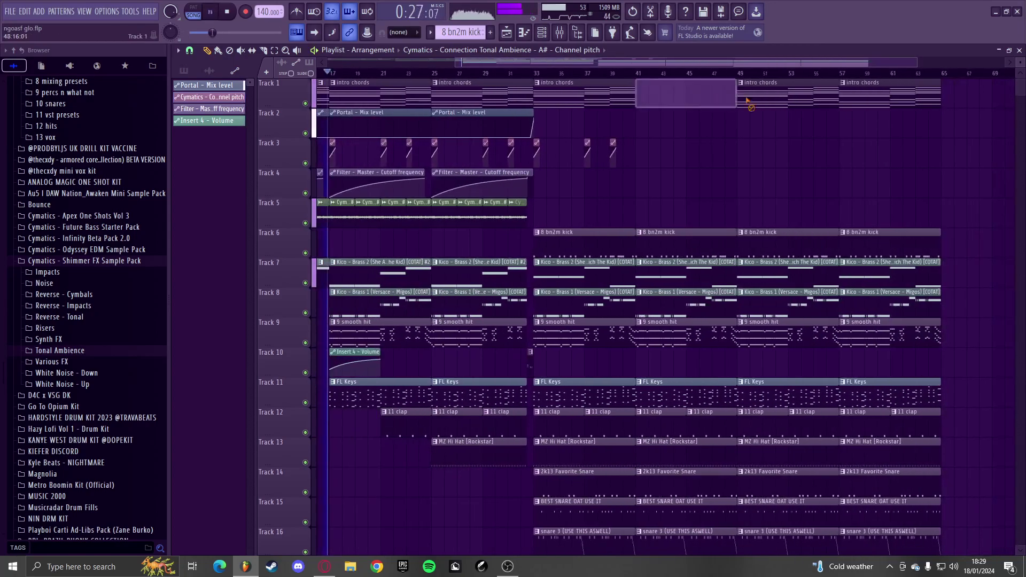
right_click(751, 101)
right_click(854, 100)
left_click_drag(786, 185, 540, 95)
key("ctrl+b")
key("ctrl+b")
key("ctrl+b")
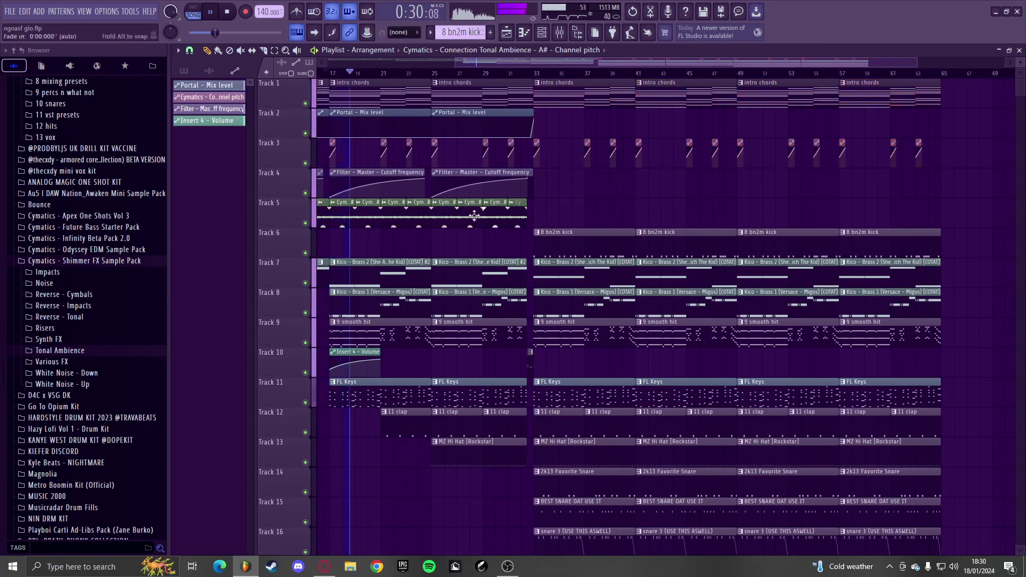
- Copy the Cymatics Connection Tonal Ambience clip to bar 33 on Track 5 and repeat it through to bar 65
left_click(418, 212)
scroll(555, 215, "up", 3)
left_click_drag(497, 215, 491, 215)
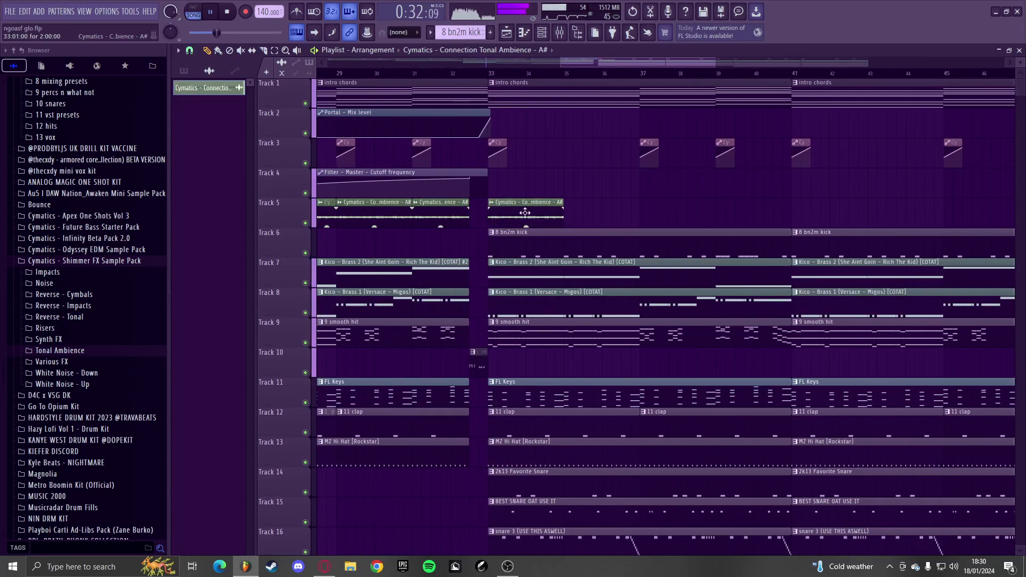
scroll(631, 219, "down", 4)
key("ctrl+b")
key("ctrl+b")
key("ctrl+b")
key("ctrl+b")
key("ctrl+b")
key("ctrl+b")
key("ctrl+b")
key("ctrl+b")
key("ctrl+b")
key("ctrl+b")
key("ctrl+b")
key("ctrl+b")
key("ctrl+b")
key("ctrl+b")
key("ctrl+b")
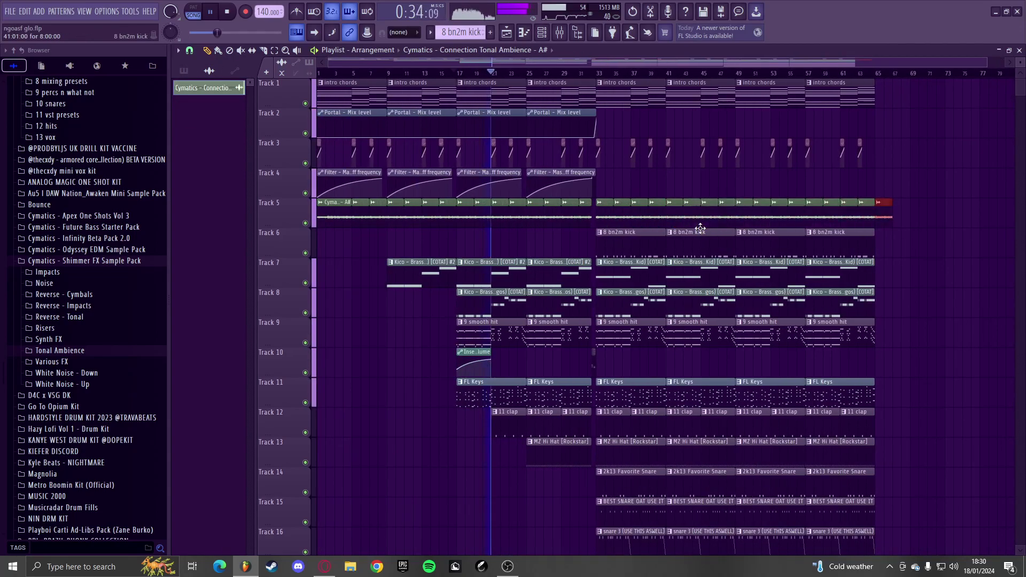
- Place the 21 lsdcore bell pattern on Track 20 at bar 33 and duplicate it three times to reach bar 65
scroll(684, 246, "down", 3)
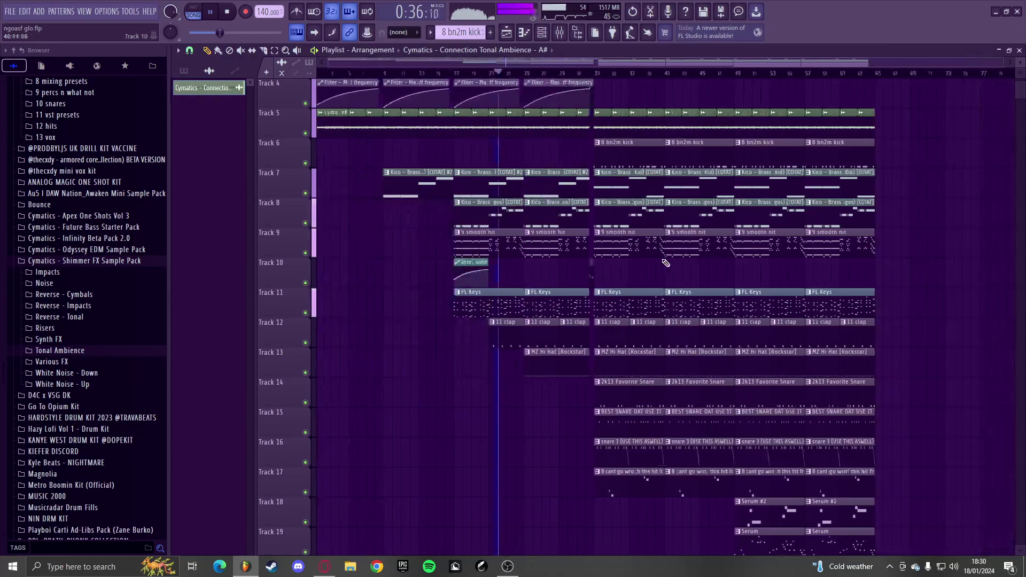
scroll(662, 262, "down", 2)
key("space")
scroll(705, 280, "up", 2)
left_click(184, 70)
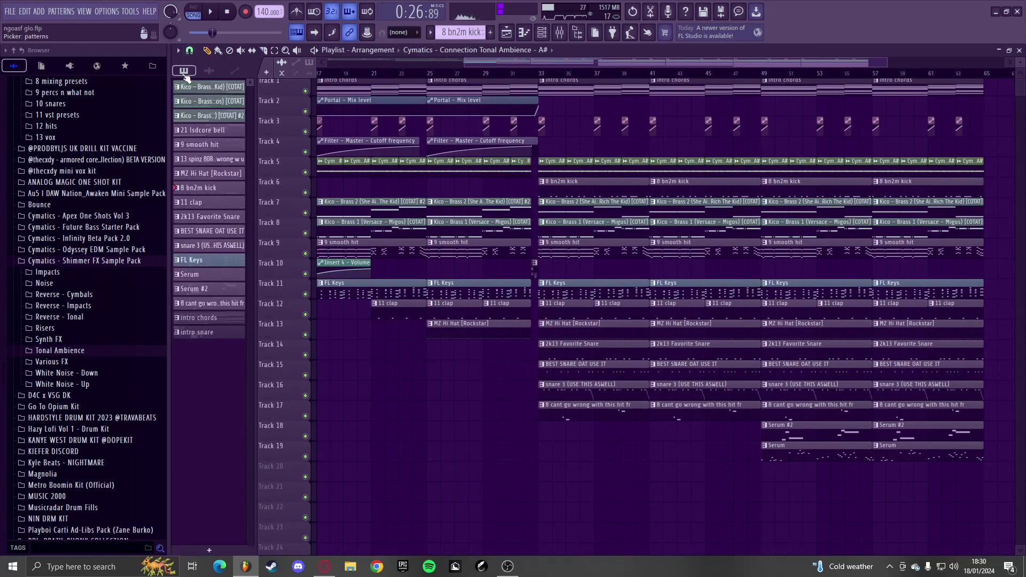
left_click_drag(220, 131, 552, 475)
scroll(552, 475, "up", 2)
scroll(466, 475, "down", 3)
key("ctrl+b")
key("ctrl+b")
key("ctrl+b")
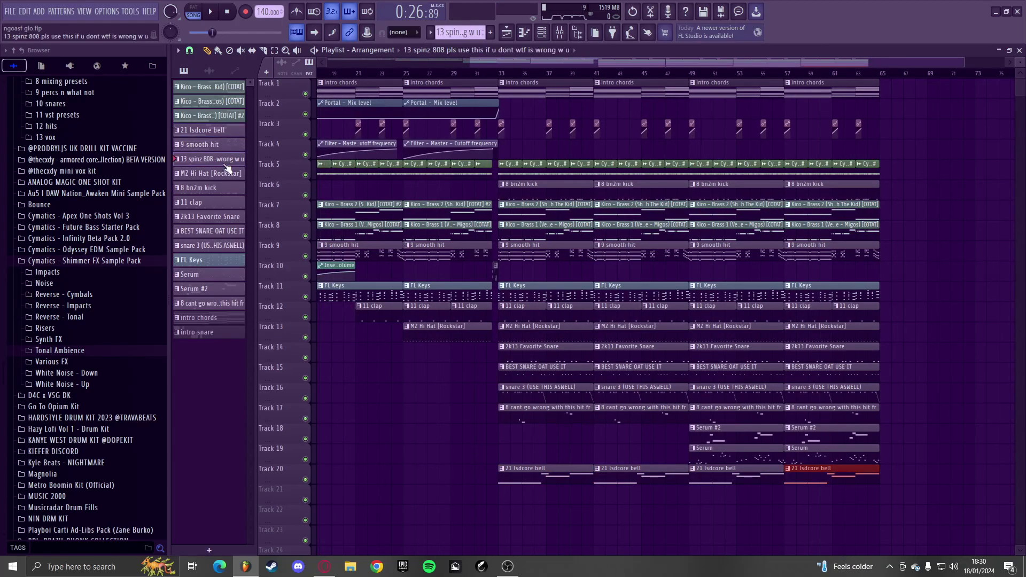
- Place the 13 spinz 808 pattern on Track 21 at bar 33 and duplicate it three times to reach bar 65
left_click_drag(225, 162, 505, 499)
scroll(511, 517, "up", 4)
key("space")
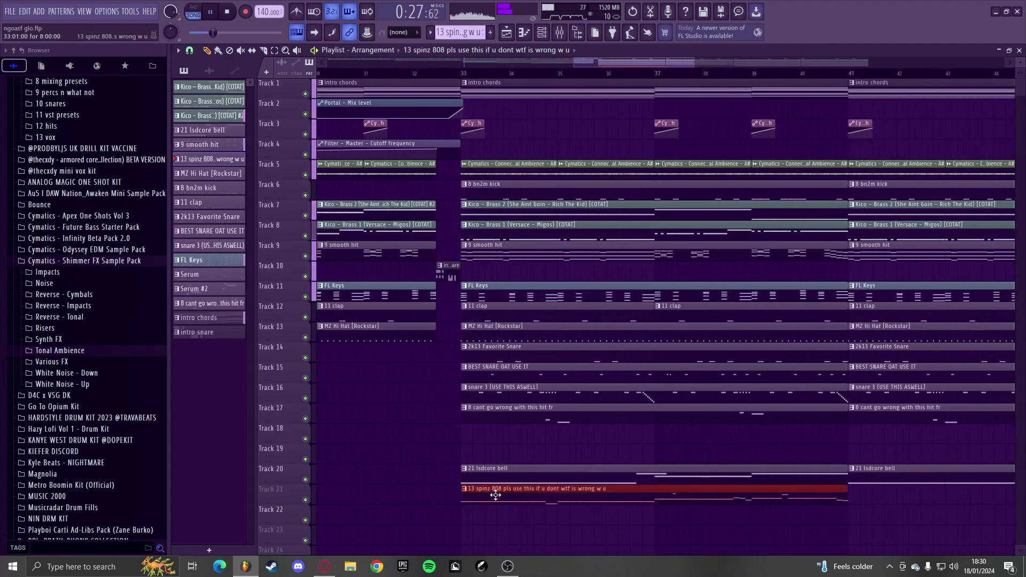
scroll(480, 500, "down", 3)
key("ctrl+b")
key("ctrl+b")
key("ctrl+b")
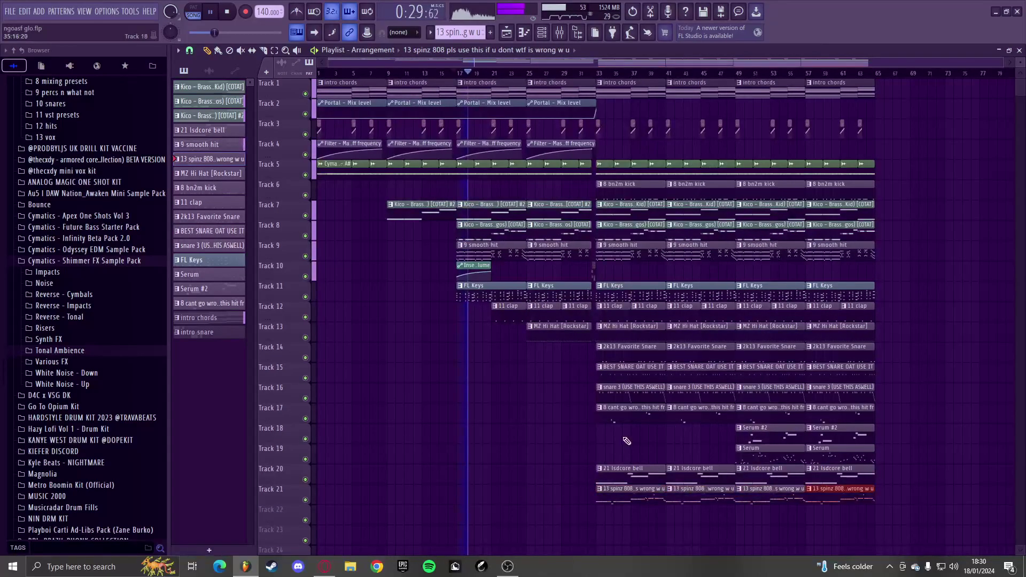
- Make the bar 33 MZ Hi Hat clip on Track 13 a unique pattern and play it in the piano roll
scroll(626, 445, "down", 1)
scroll(628, 444, "up", 2)
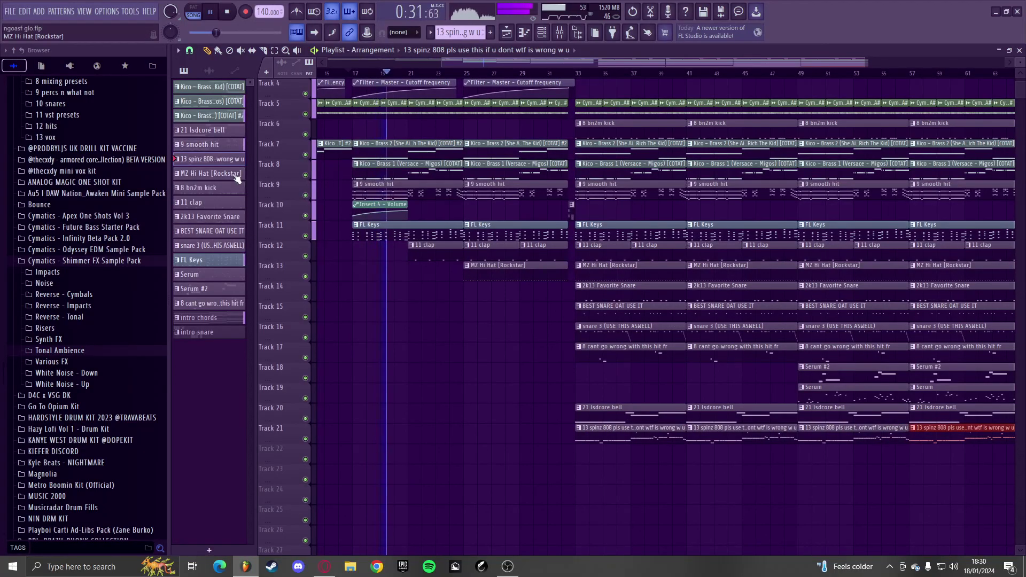
scroll(632, 344, "up", 1)
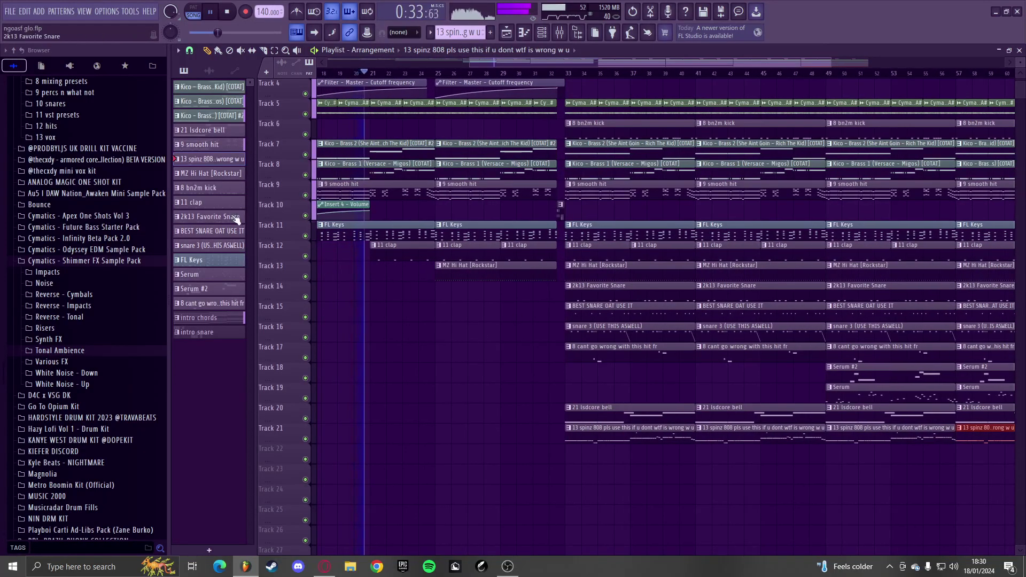
key("space")
scroll(623, 357, "up", 2)
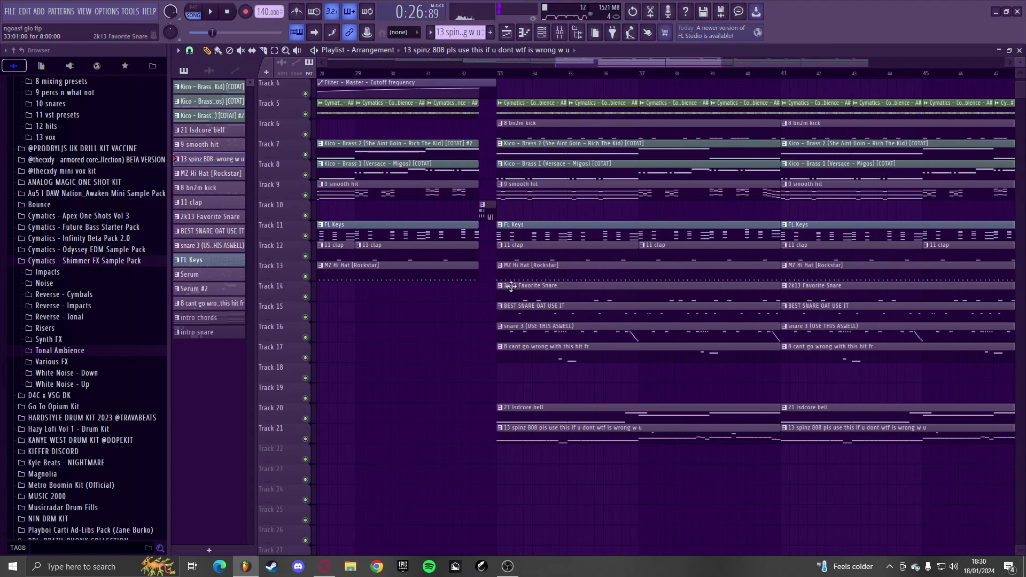
left_click(500, 268)
left_click(520, 334)
double_click(527, 268)
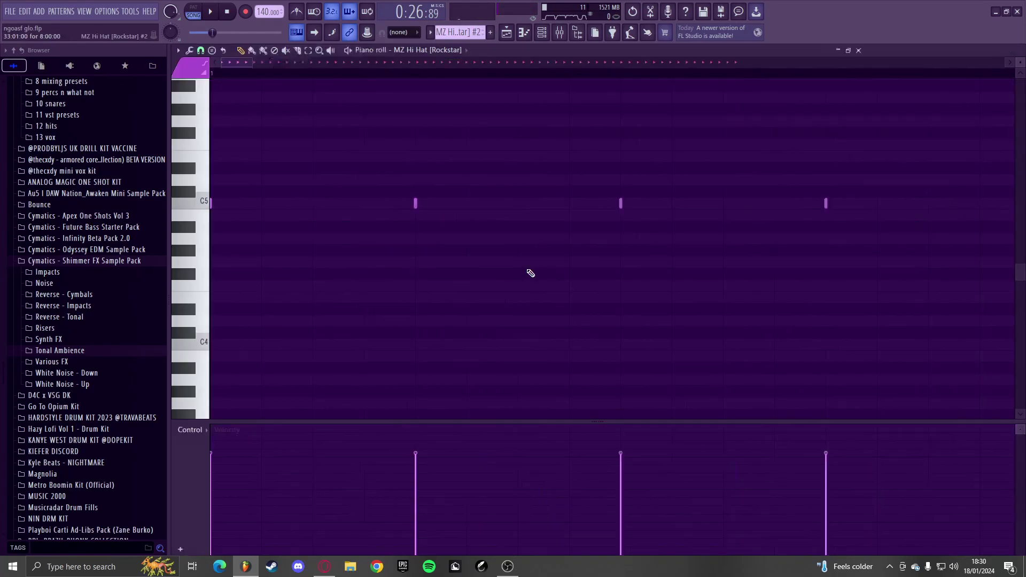
key("space")
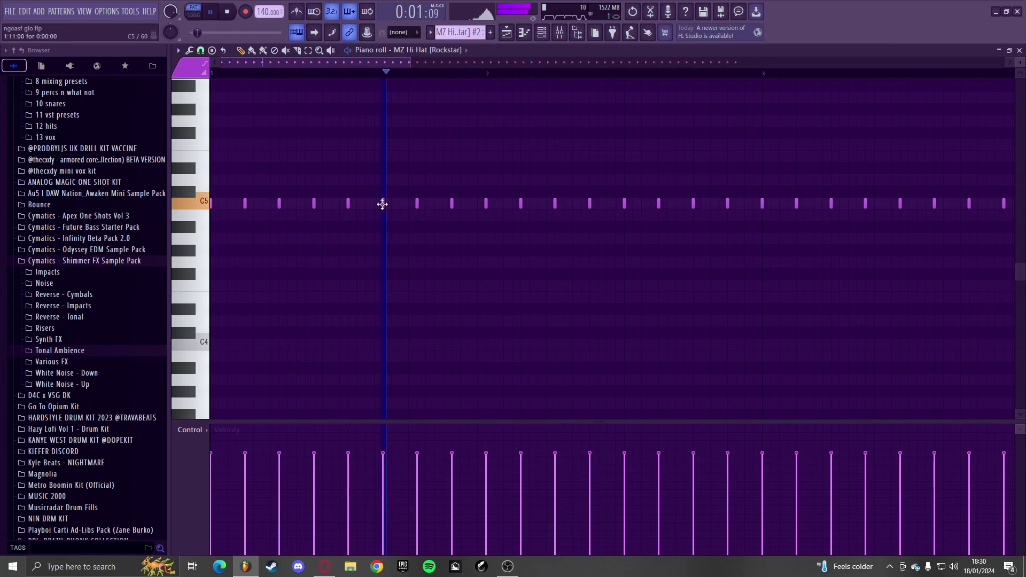
- Set the piano roll snap to 1/3 step and add a triplet C5 hi-hat roll from step 5 to step 9 of bar 1
left_click(202, 50)
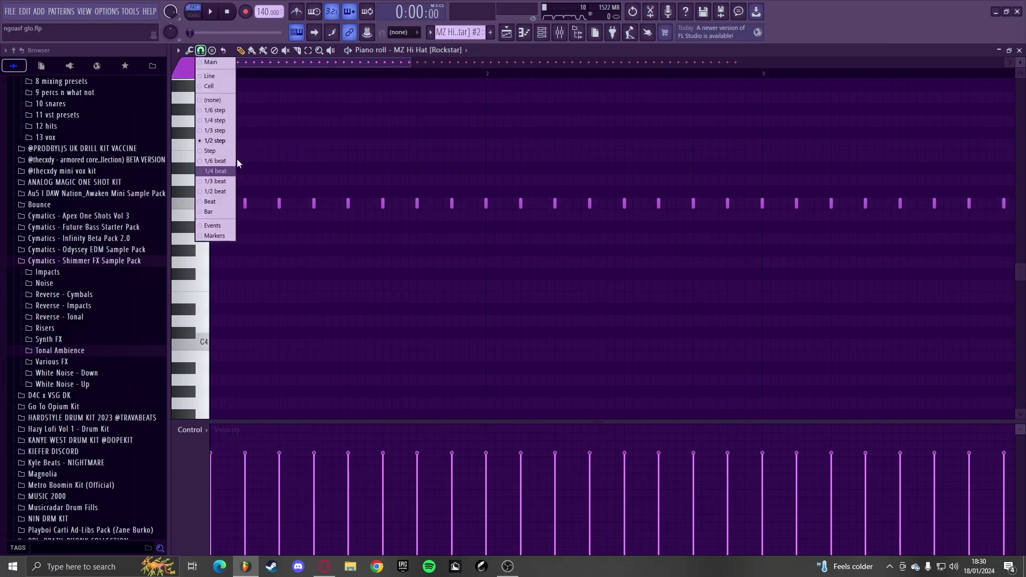
left_click(226, 133)
key("space")
key("space")
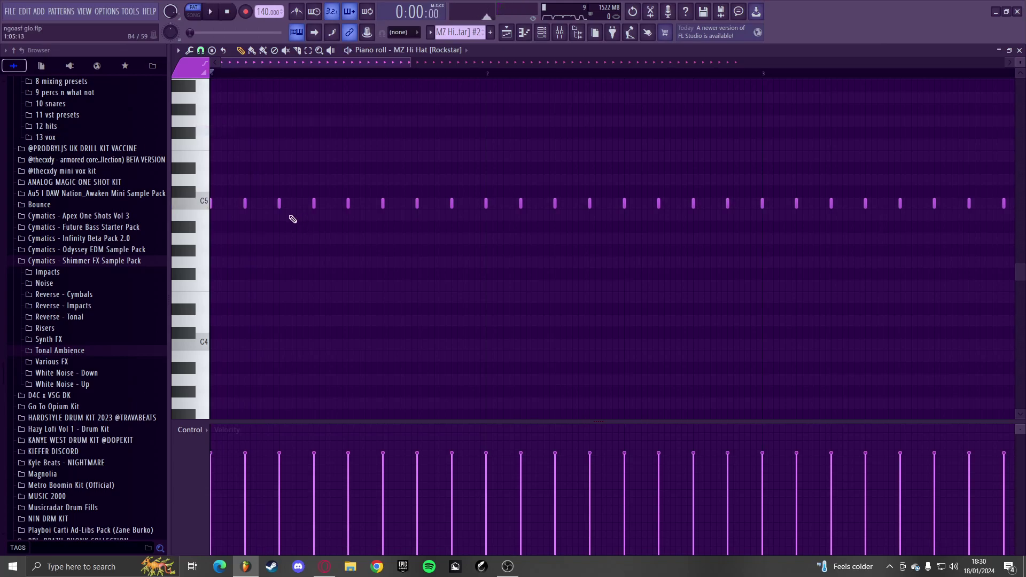
scroll(290, 214, "up", 2)
left_click(293, 206)
key("space")
left_click(313, 207)
scroll(335, 214, "down", 4)
scroll(298, 216, "up", 3)
key("space")
left_click(297, 205)
scroll(315, 204, "down", 2)
key("space")
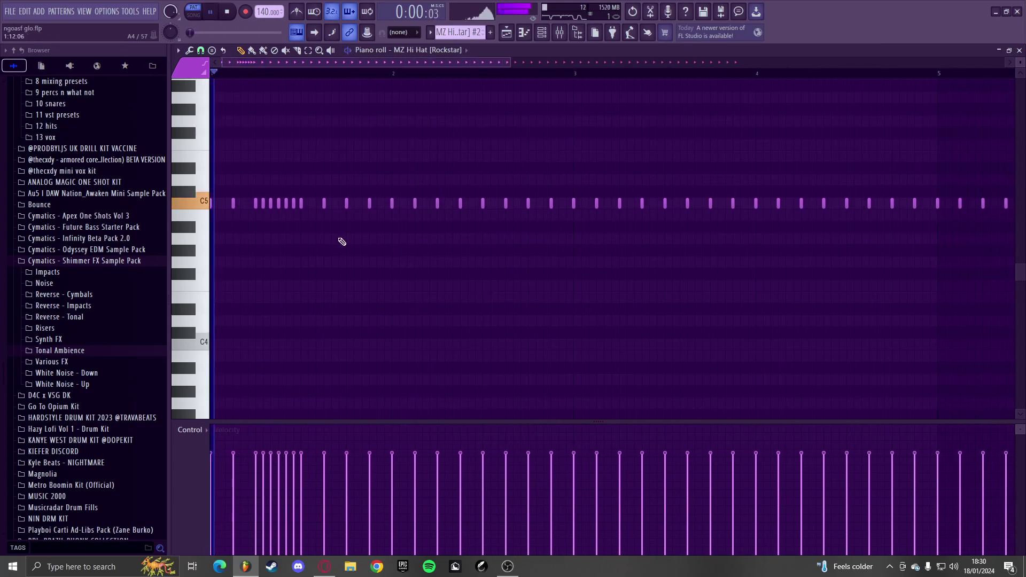
- Add short triplet C5 hi-hat rolls starting at steps 5 and 9 of bar 2
scroll(415, 225, "up", 2)
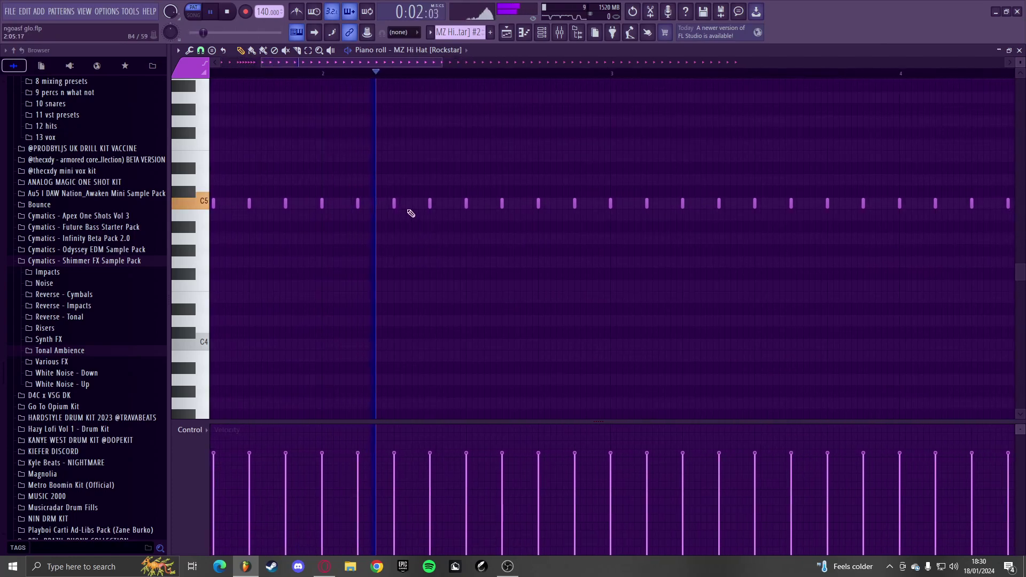
scroll(415, 220, "up", 2)
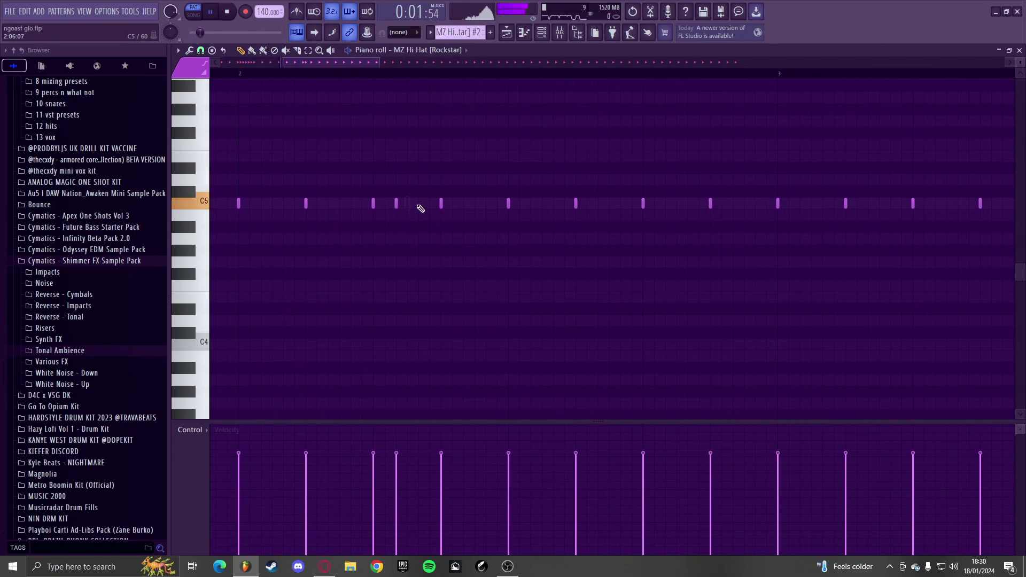
key("space")
left_click(419, 203)
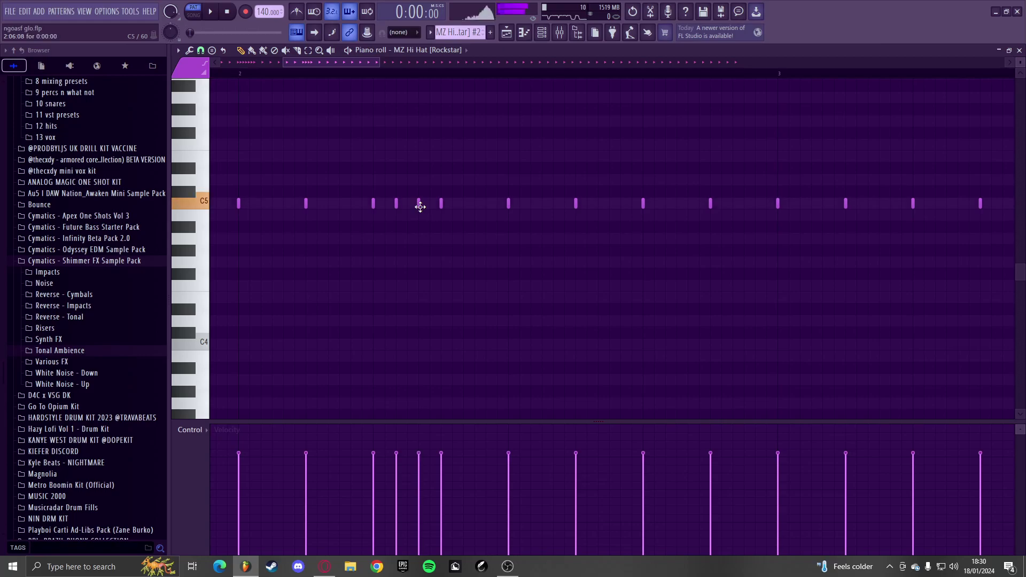
scroll(552, 203, "down", 3)
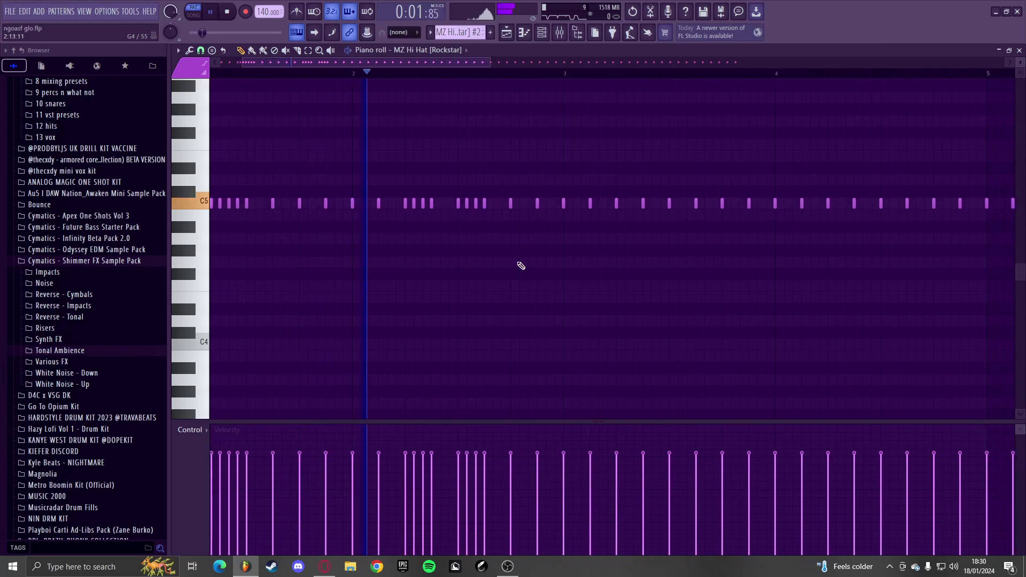
- Add a longer triplet C5 hi-hat roll from step 13 of bar 2 up to bar 3
key("space")
scroll(529, 219, "up", 2)
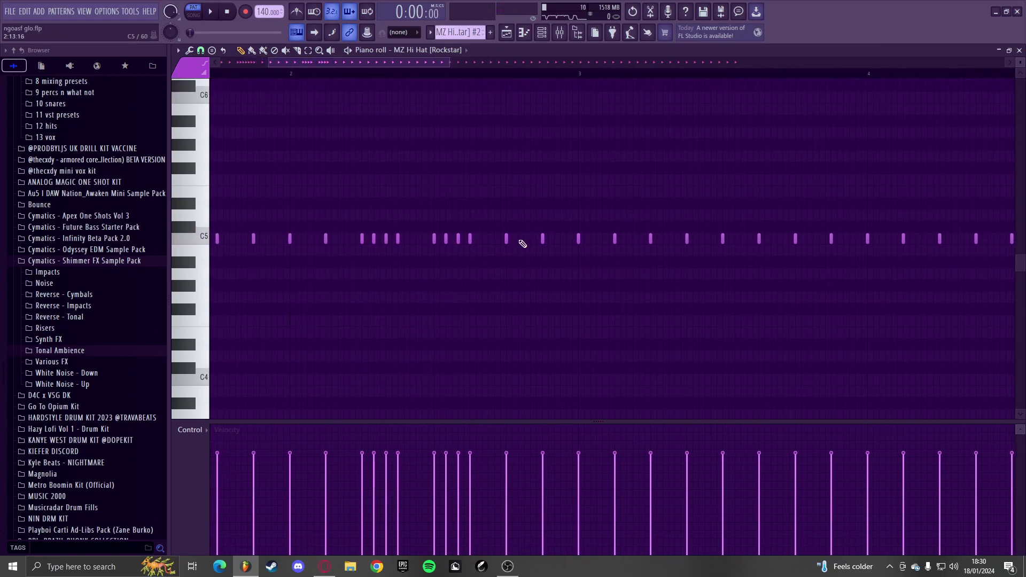
key("space")
scroll(513, 244, "down", 2)
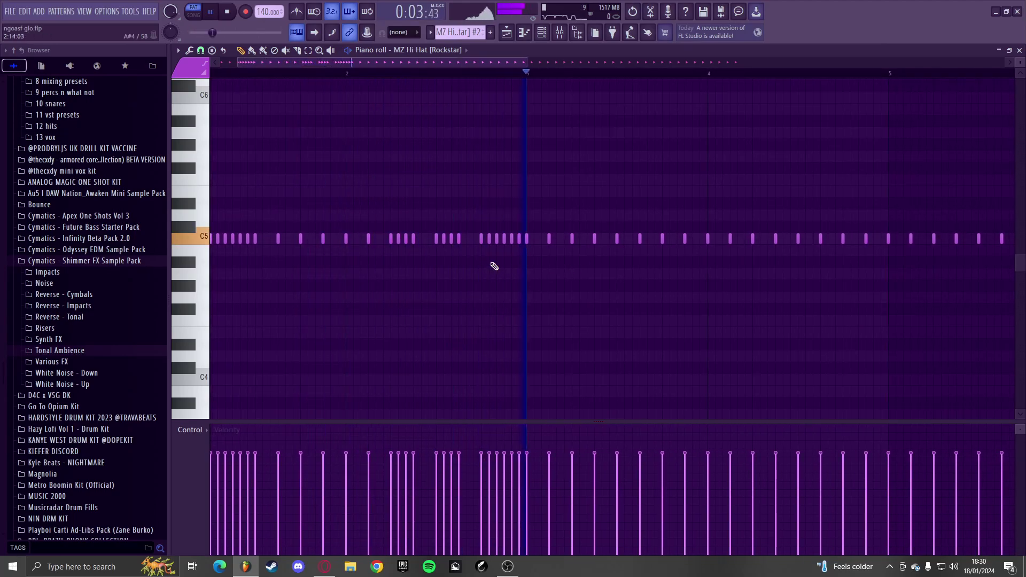
- Add an extra C5 hi-hat note at step 14 of bar 3 and play the pattern
scroll(492, 263, "down", 2)
scroll(470, 256, "up", 3)
key("space")
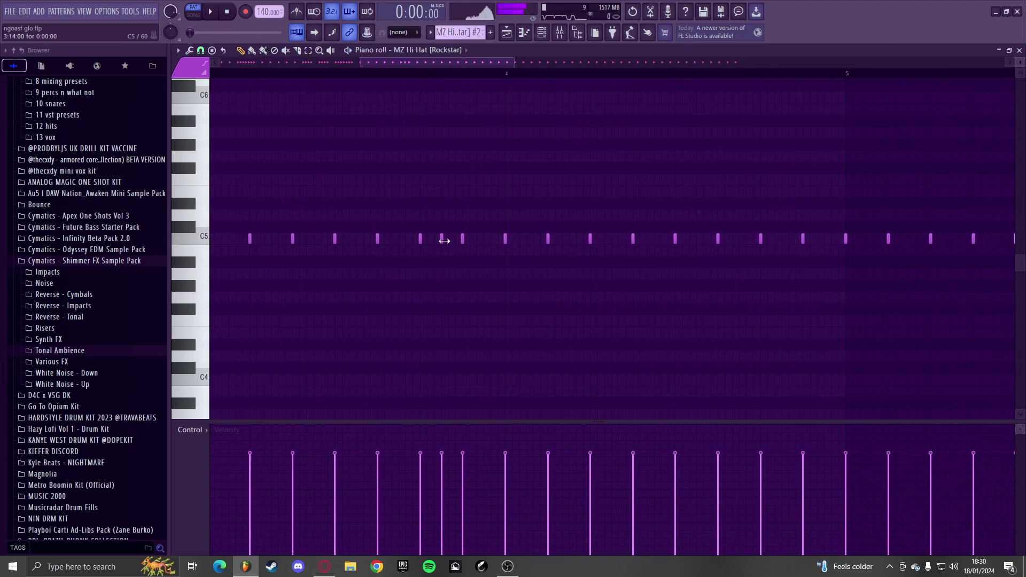
key("space")
scroll(446, 257, "down", 3)
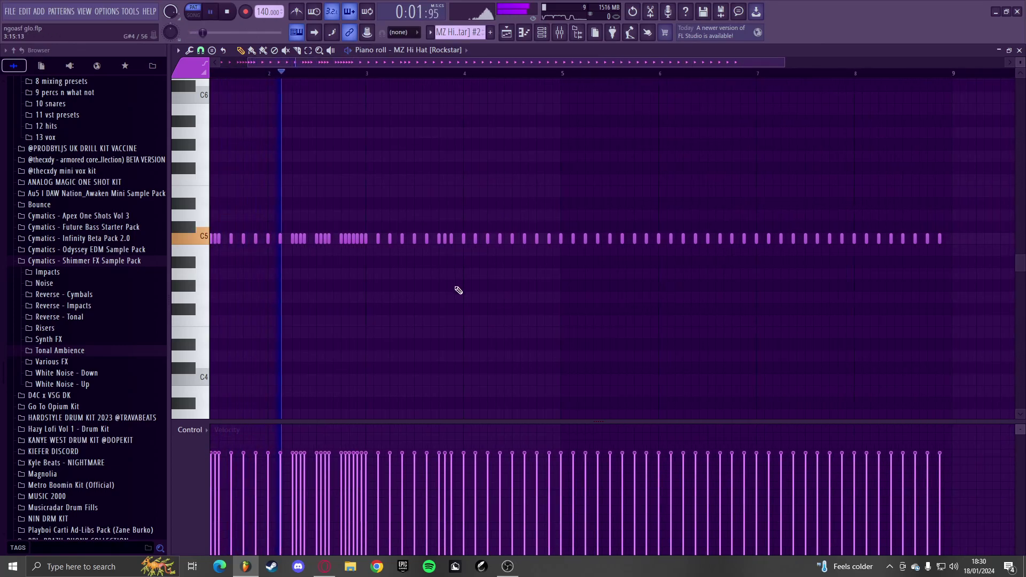
- Add C5 hi-hat notes at steps 8 and 14 of bar 4 and a triplet roll over its last two steps
scroll(460, 299, "up", 3)
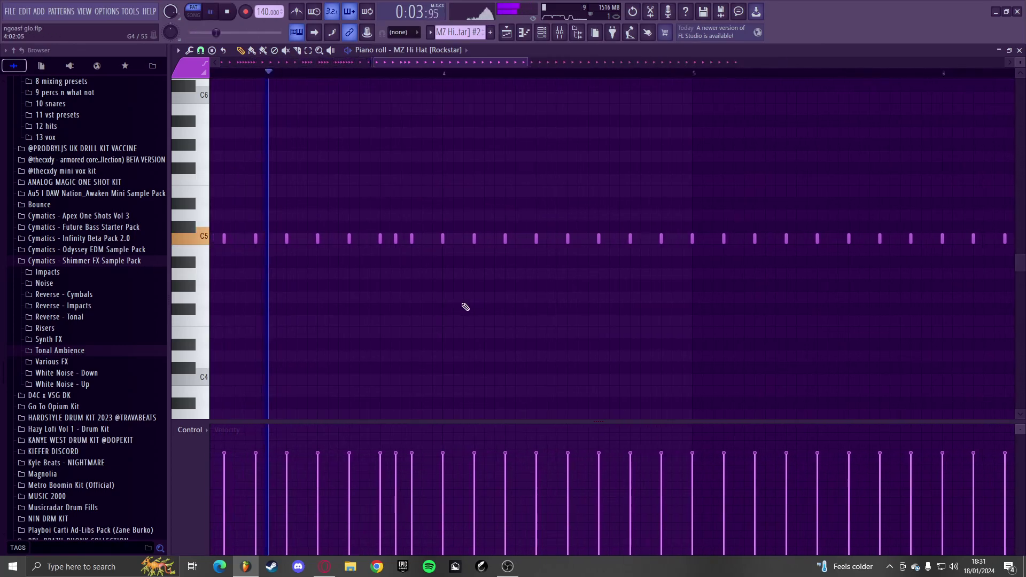
scroll(538, 259, "up", 1)
key("space")
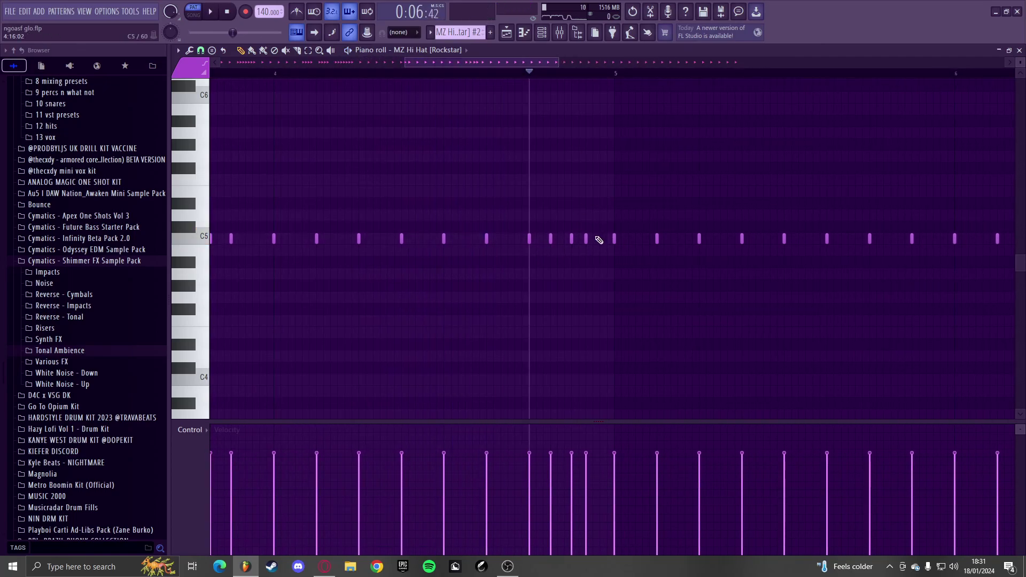
key("space")
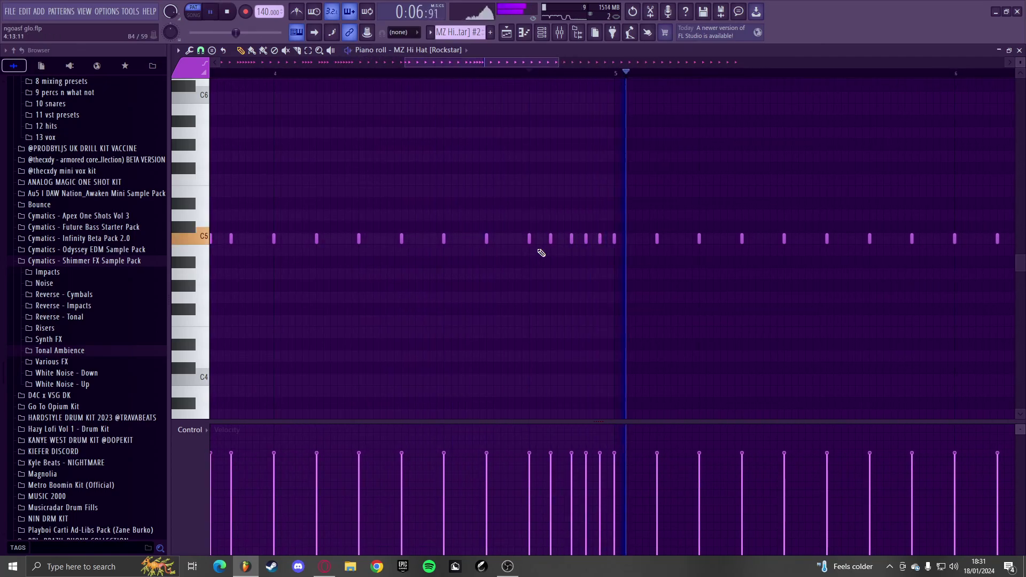
scroll(396, 96, "down", 2)
scroll(462, 252, "up", 2)
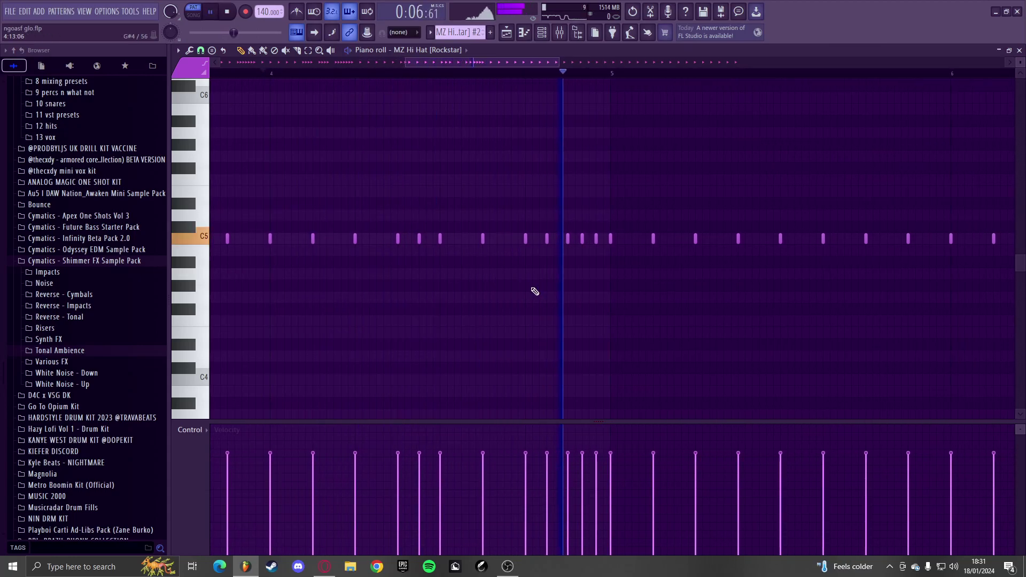
- Delete all the C5 hi-hat notes from bar 5 to the end of the pattern
scroll(320, 267, "down", 5)
scroll(726, 307, "up", 2)
key("space")
left_click_drag(789, 240, 685, 249)
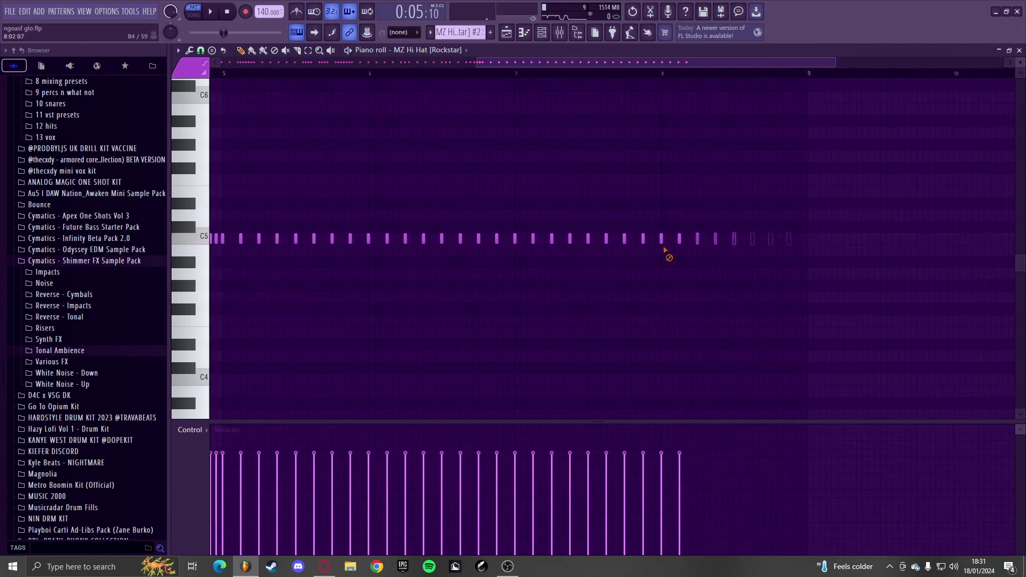
key("space")
scroll(540, 279, "down", 2)
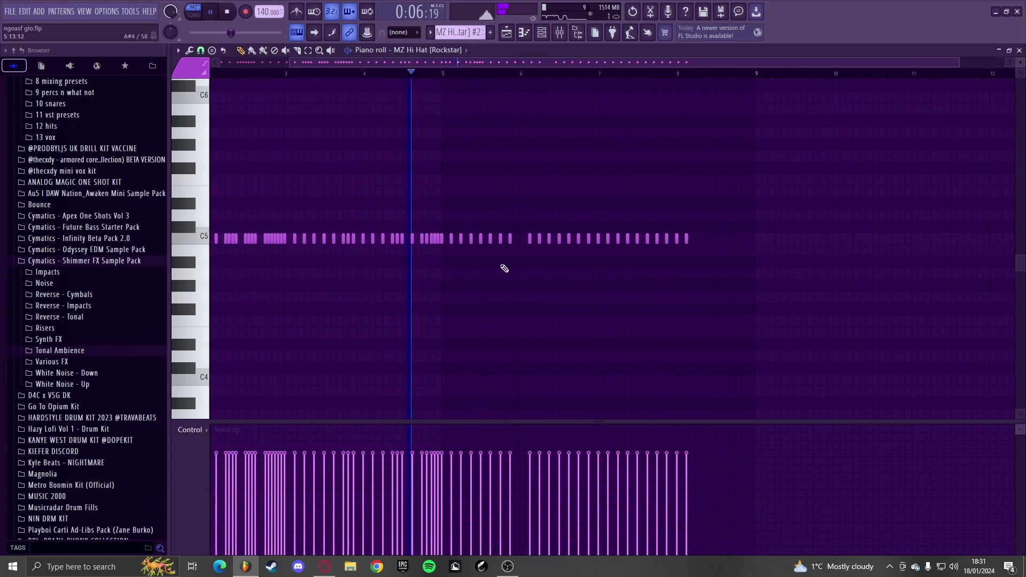
left_click_drag(443, 244, 854, 251)
key("space")
scroll(699, 240, "down", 1)
left_click_drag(544, 234, 758, 250)
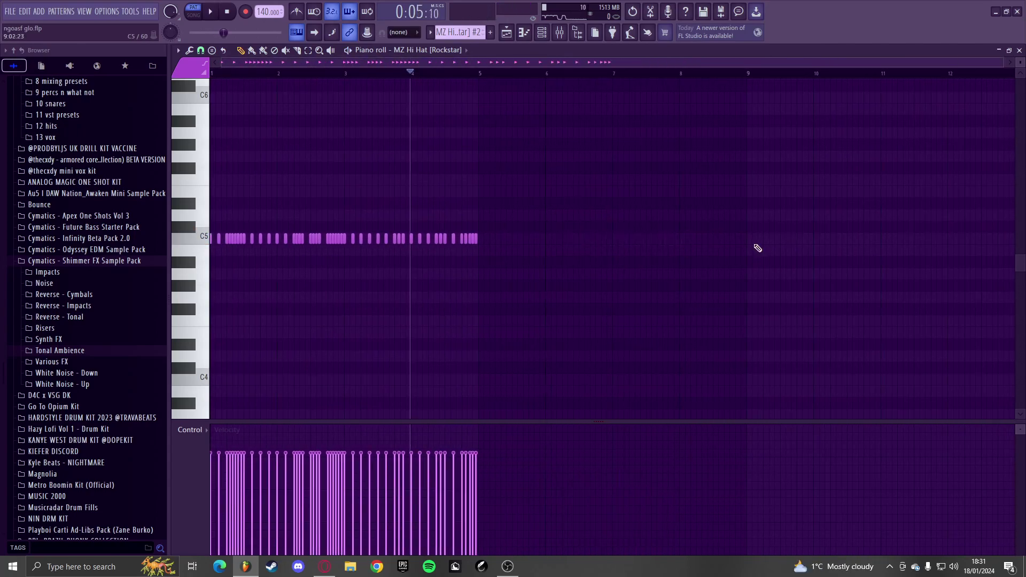
- Duplicate the first four bars of hi-hats into bars 5 to 8
key("space")
key("ctrl+z")
scroll(486, 78, "up", 3)
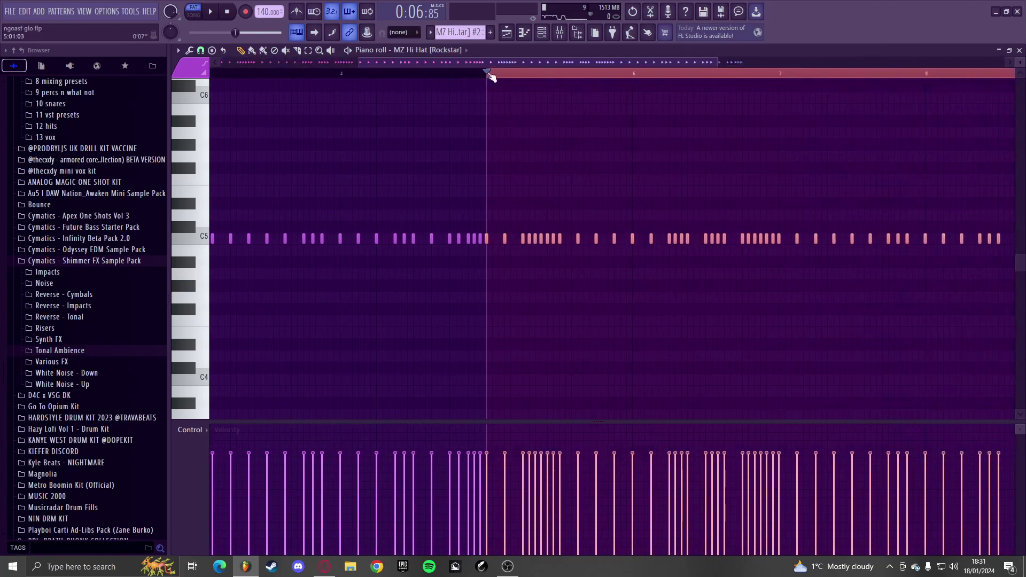
- Thin out the first half of the C5 roll in bar 5, leaving plain notes at steps 5 and 6 before the triplets
scroll(650, 312, "down", 1)
scroll(417, 305, "up", 2)
key("space")
key("space")
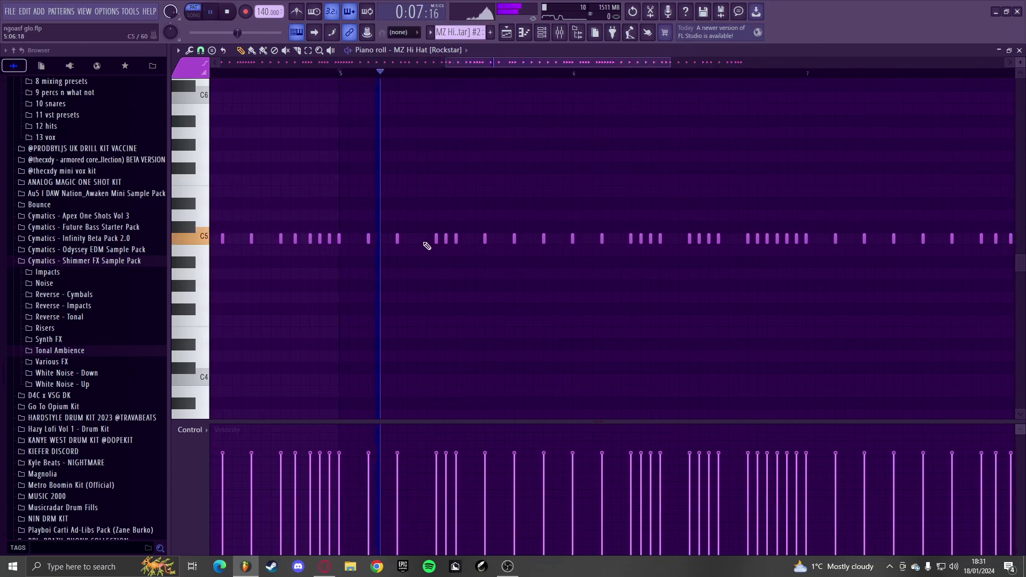
scroll(414, 253, "down", 2)
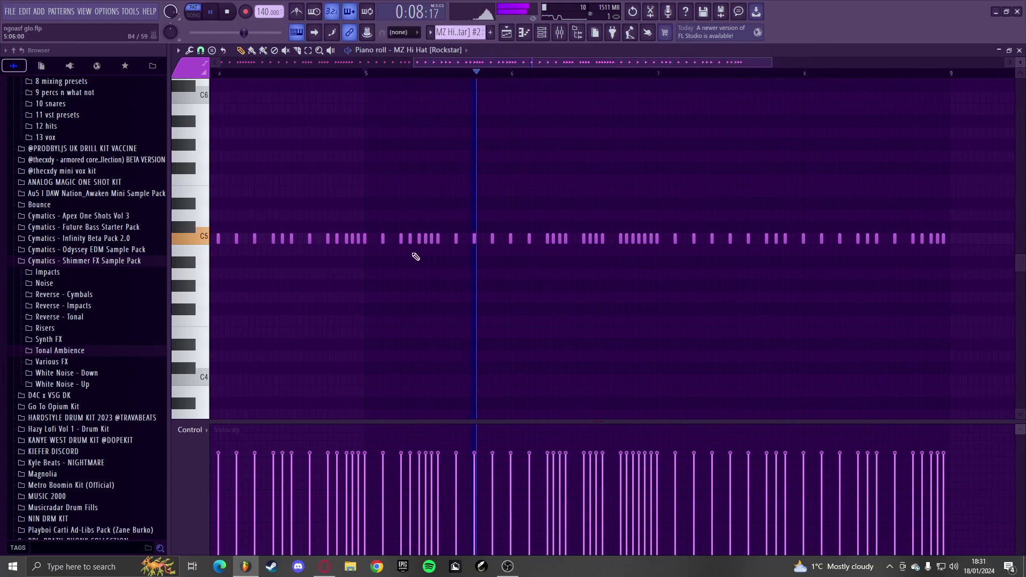
- Fill the gap between steps 11 and 13 of bar 6 with C5 triplet notes to make one continuous roll
scroll(442, 277, "down", 3)
scroll(549, 265, "down", 2)
scroll(647, 314, "up", 6)
scroll(433, 304, "up", 2)
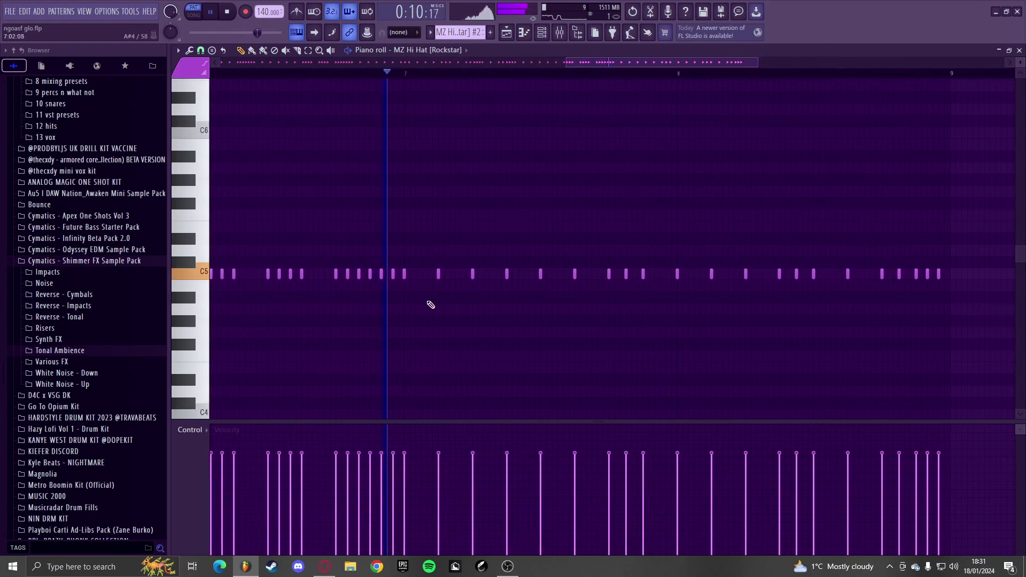
scroll(424, 291, "down", 1)
scroll(353, 284, "up", 2)
scroll(358, 285, "down", 2)
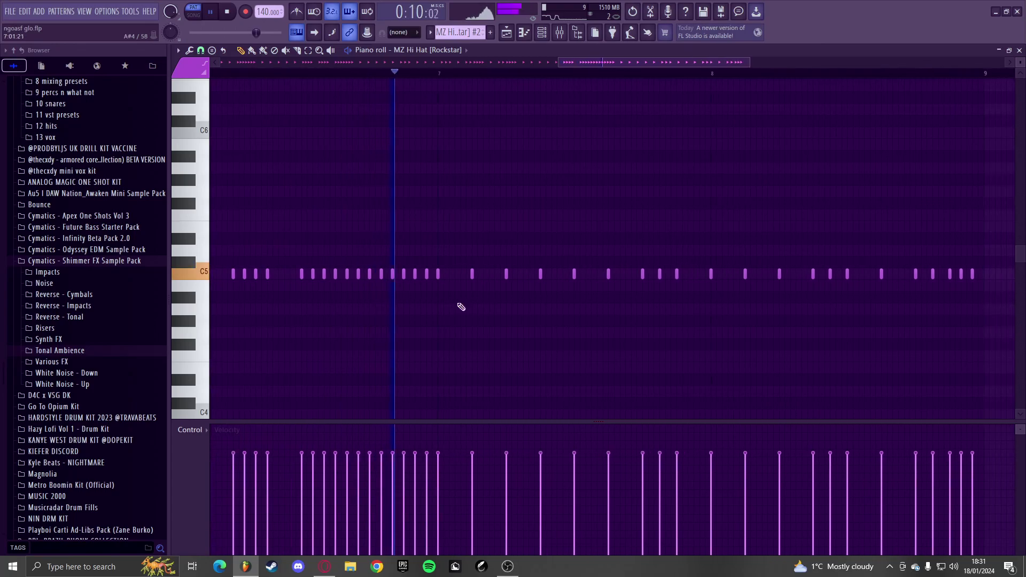
- Lower the velocity of alternate notes in the long C5 roll at the end of bar 6
scroll(386, 297, "down", 3)
scroll(353, 308, "up", 2)
scroll(358, 336, "up", 2)
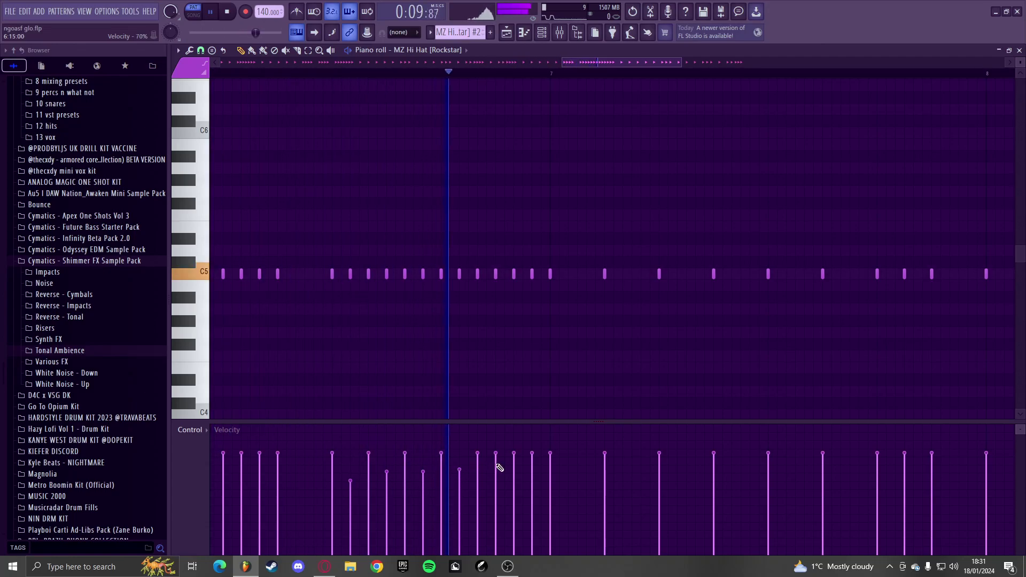
scroll(463, 465, "down", 2)
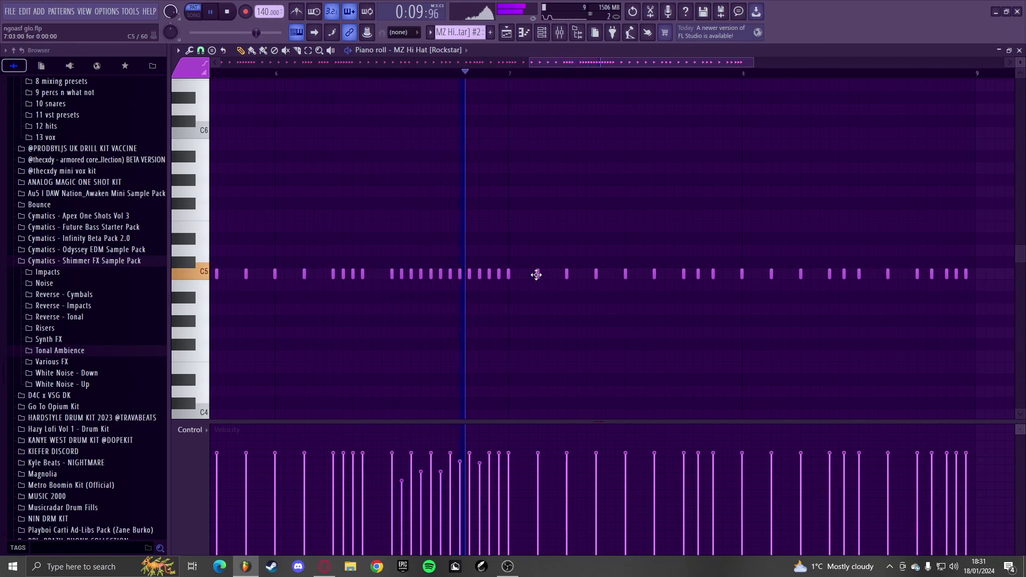
scroll(419, 405, "up", 2)
- Select the long C5 roll in bar 6 and level all its velocities with the surrounding hi-hats
key("space")
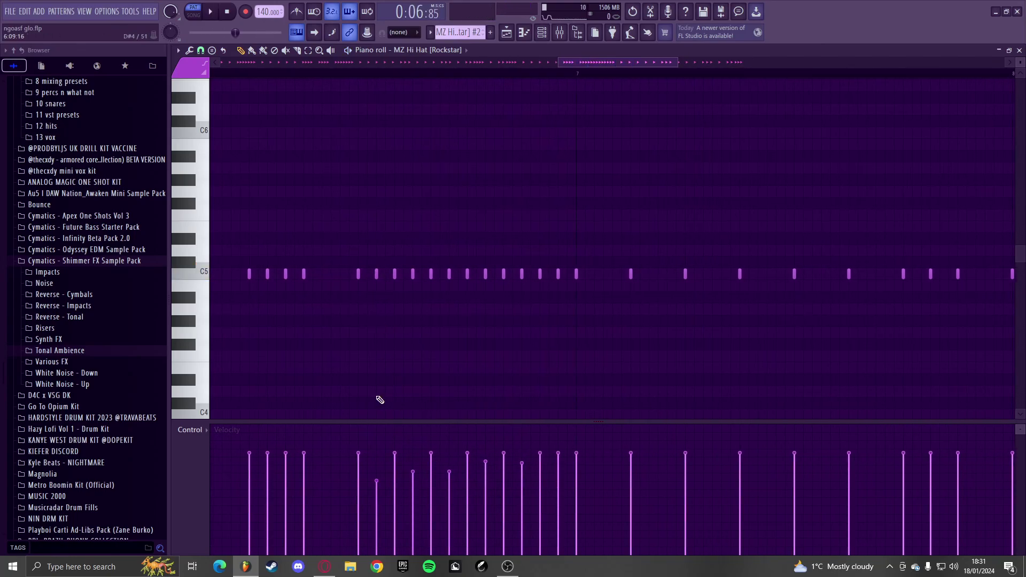
left_click_drag(350, 257, 601, 312)
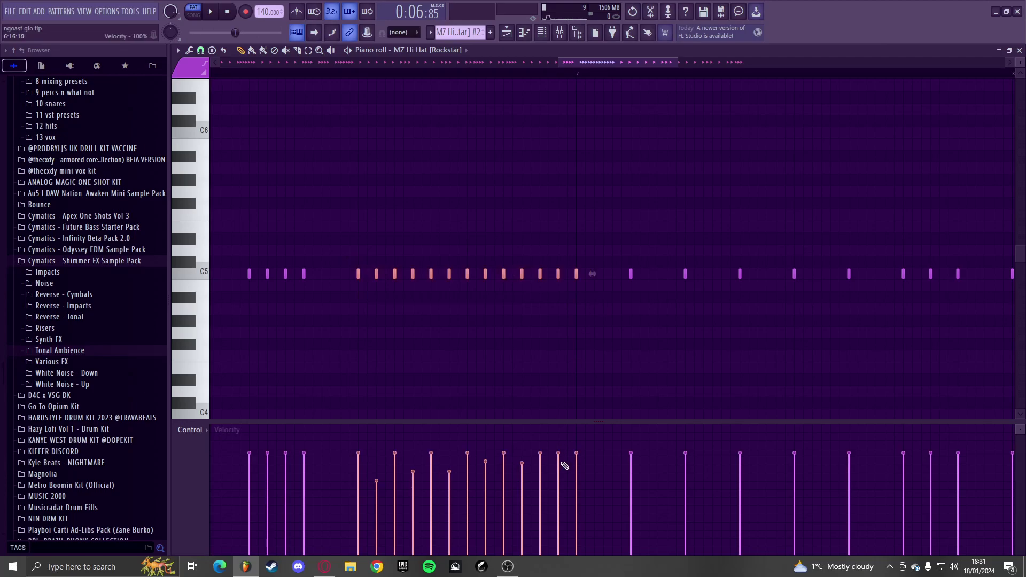
key("space")
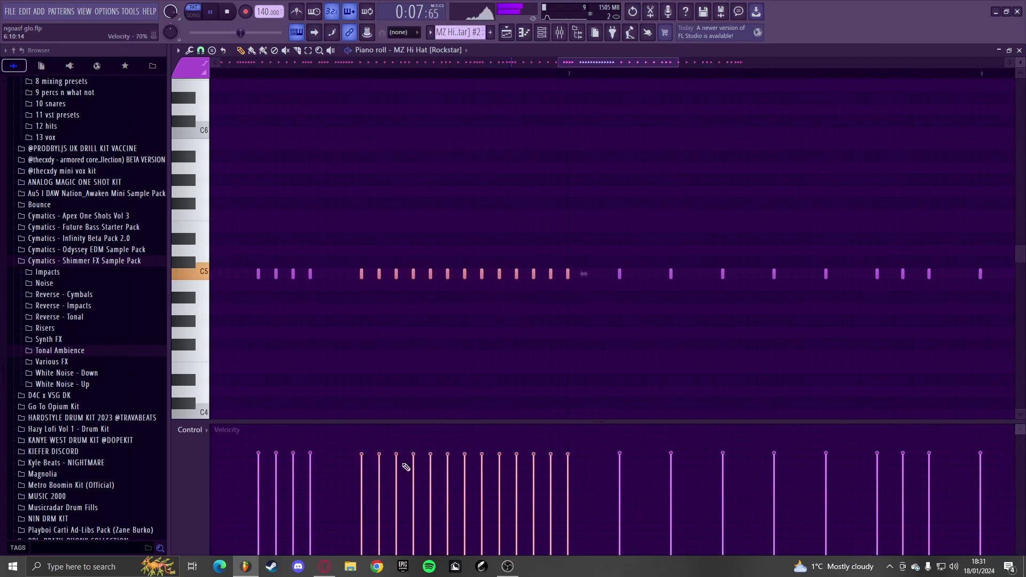
left_click_drag(524, 458, 585, 454)
key("ctrl+d")
scroll(549, 369, "down", 2)
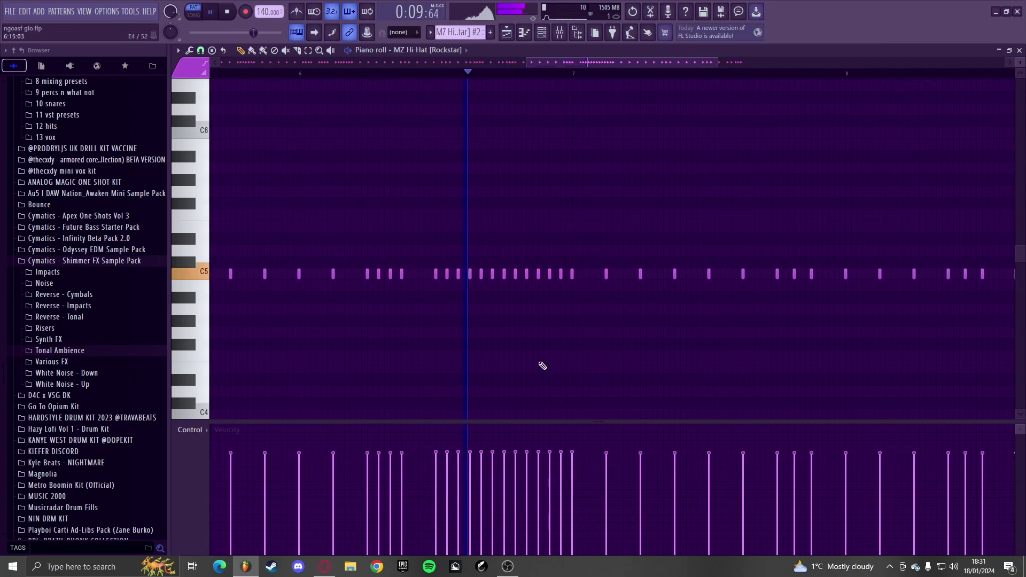
- Erase the extra C5 triplet notes between steps 11 and 13 of bar 6
key("space")
key("space")
scroll(459, 299, "up", 2)
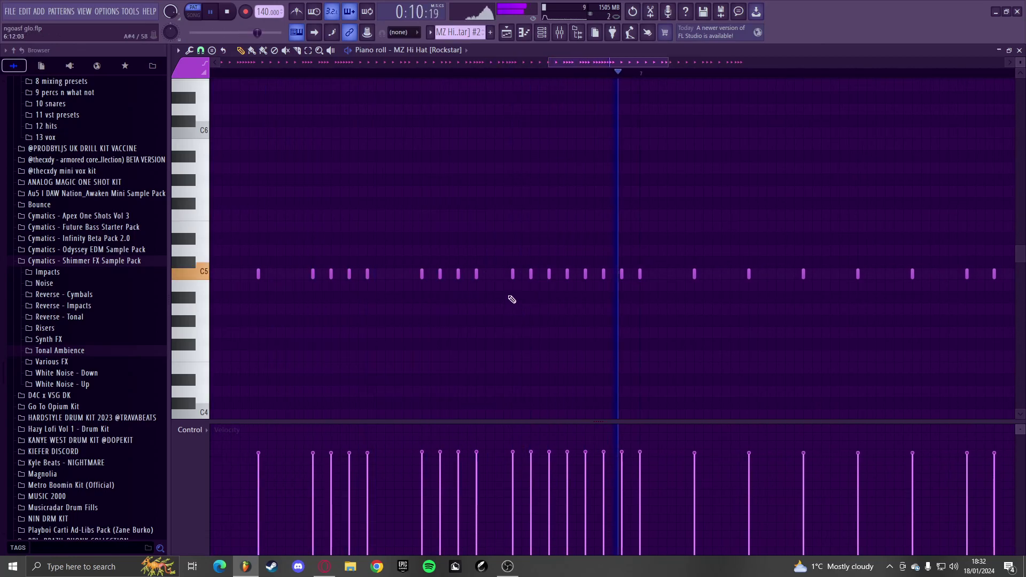
scroll(512, 290, "down", 3)
scroll(490, 239, "up", 3)
scroll(405, 298, "down", 2)
scroll(490, 300, "down", 6)
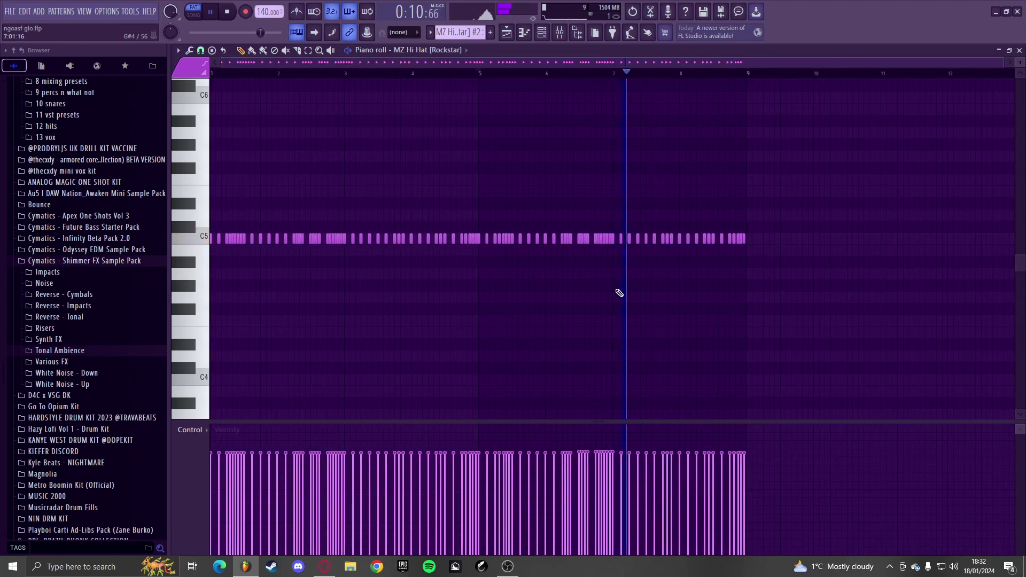
- Set the snap to 1/4 step and rebuild bar 8's closing roll with C5 notes every half step from step 13
scroll(711, 294, "up", 5)
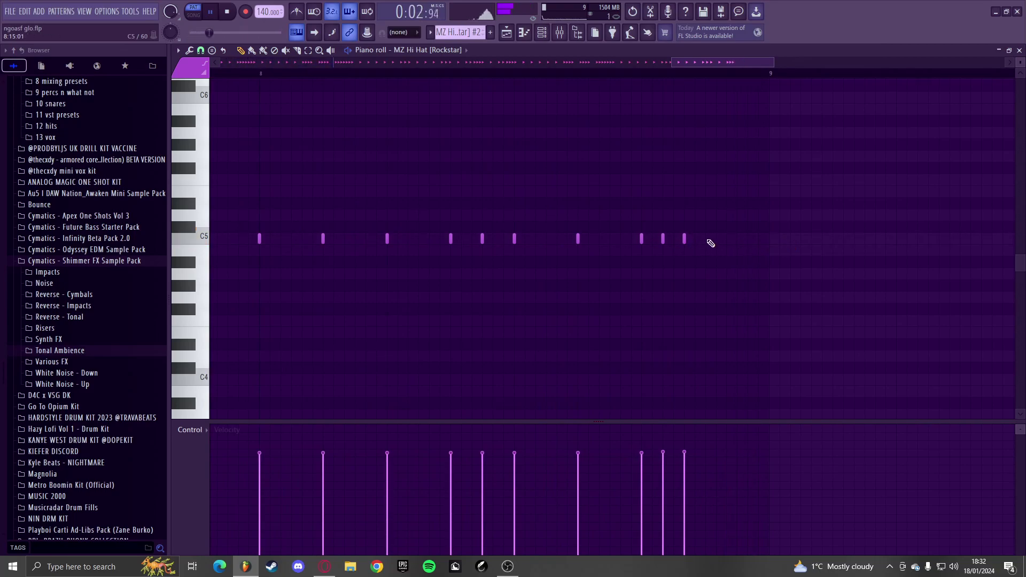
left_click(201, 50)
left_click(227, 120)
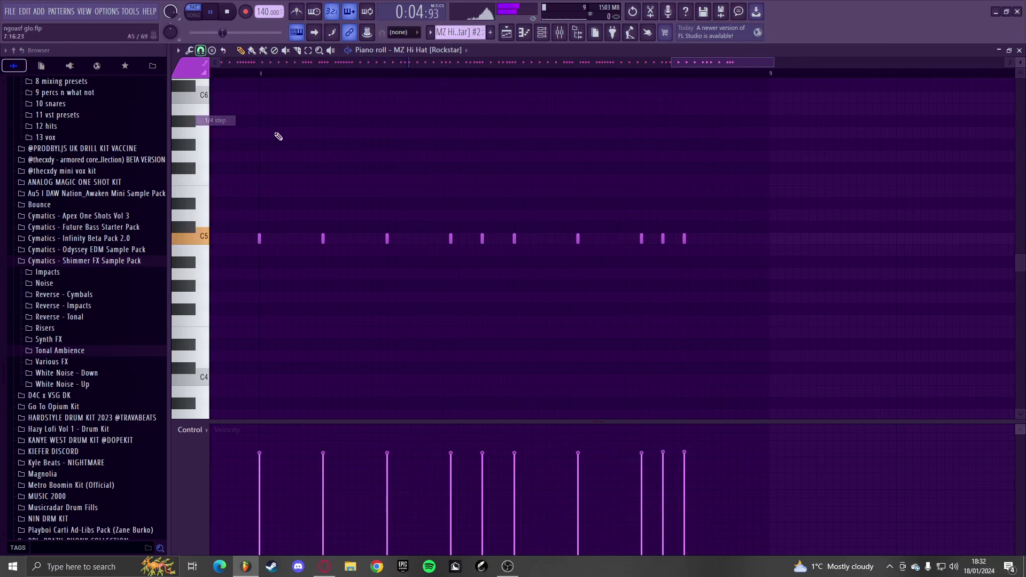
scroll(659, 246, "up", 3)
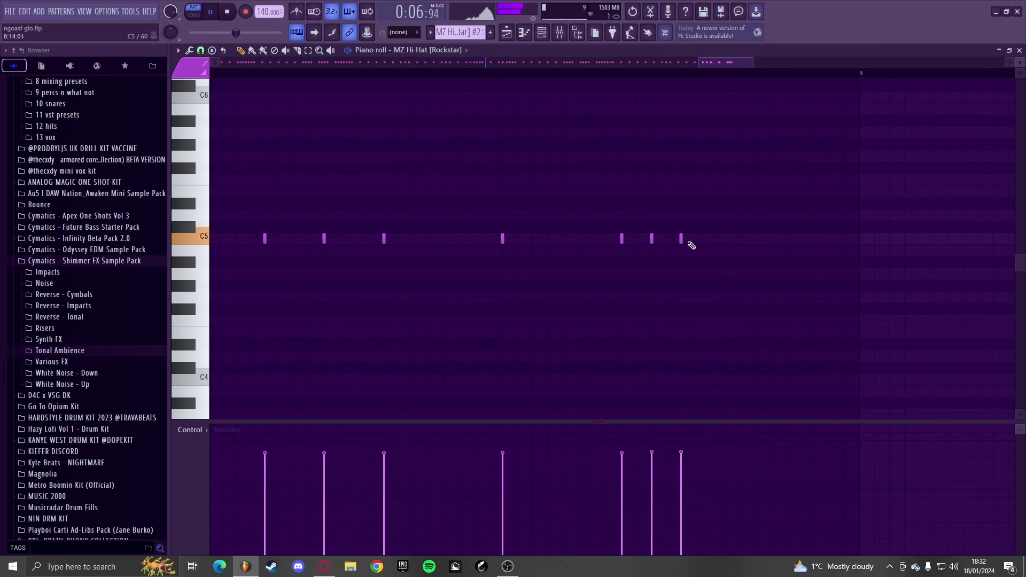
left_click(828, 242)
scroll(785, 222, "down", 3)
left_click(705, 75)
scroll(767, 151, "down", 8)
key("space")
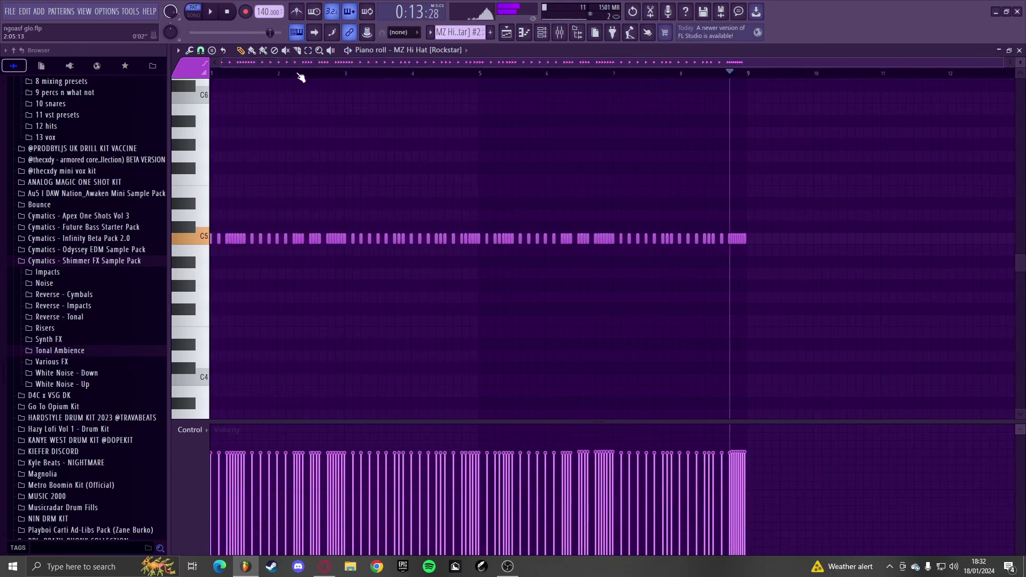
- Draw a fast D#5 roll of eight quarter-step notes over the last two steps of bar 1
scroll(214, 299, "up", 5)
key("space")
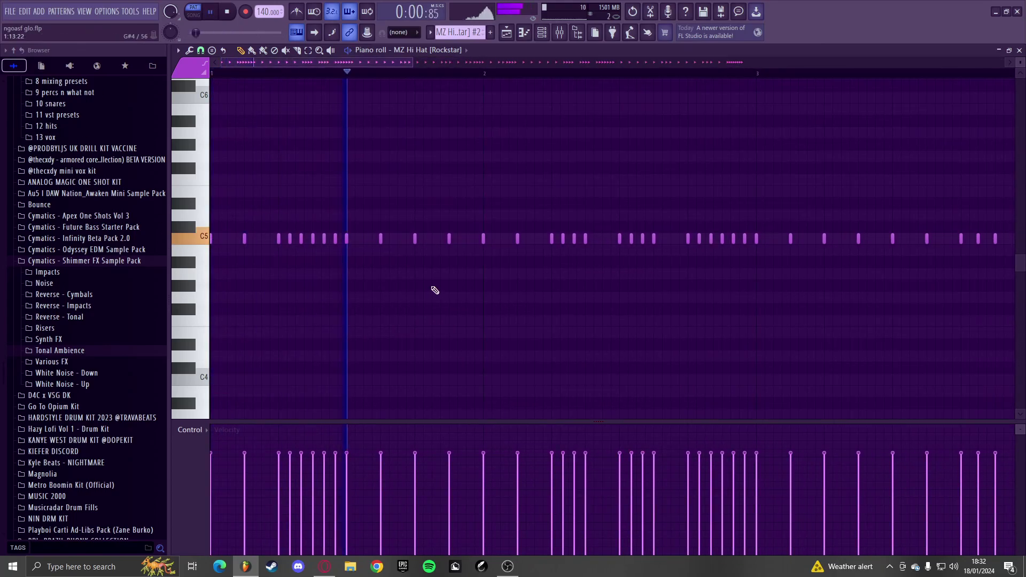
key("space")
scroll(449, 206, "up", 3)
left_click(427, 203)
left_click(442, 203)
left_click(457, 203)
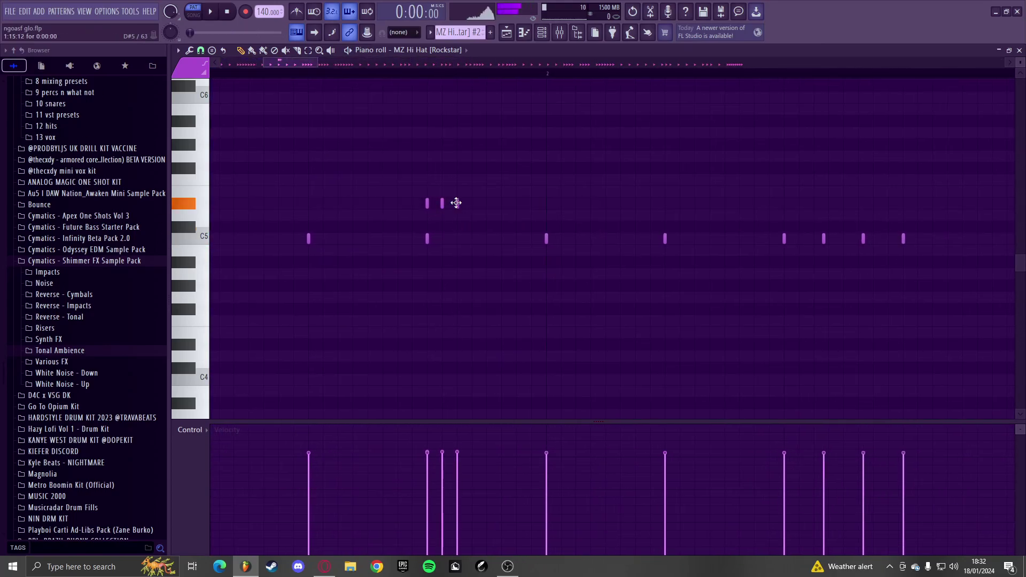
scroll(532, 204, "down", 4)
scroll(368, 226, "down", 1)
scroll(422, 213, "up", 2)
key("space")
- Select the D#5 roll in bar 1 and shape its velocities into a descending ramp
left_click_drag(472, 208, 391, 197)
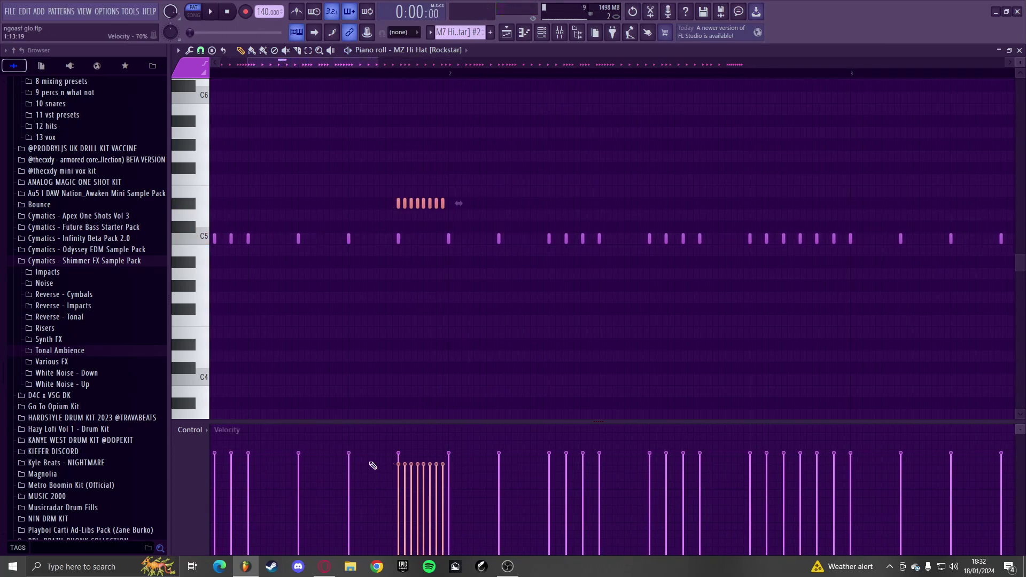
key("space")
scroll(501, 167, "down", 2)
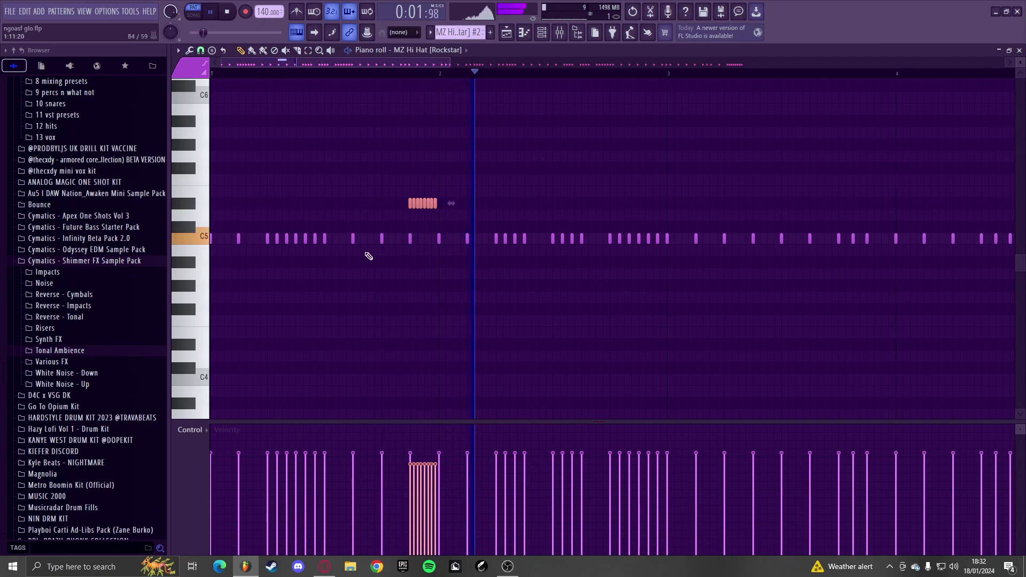
scroll(413, 461, "up", 1)
mouse_move(407, 477)
left_mouse_down()
mouse_move(447, 508)
mouse_move(458, 546)
mouse_move(471, 534)
left_mouse_up()
key("space")
key("space")
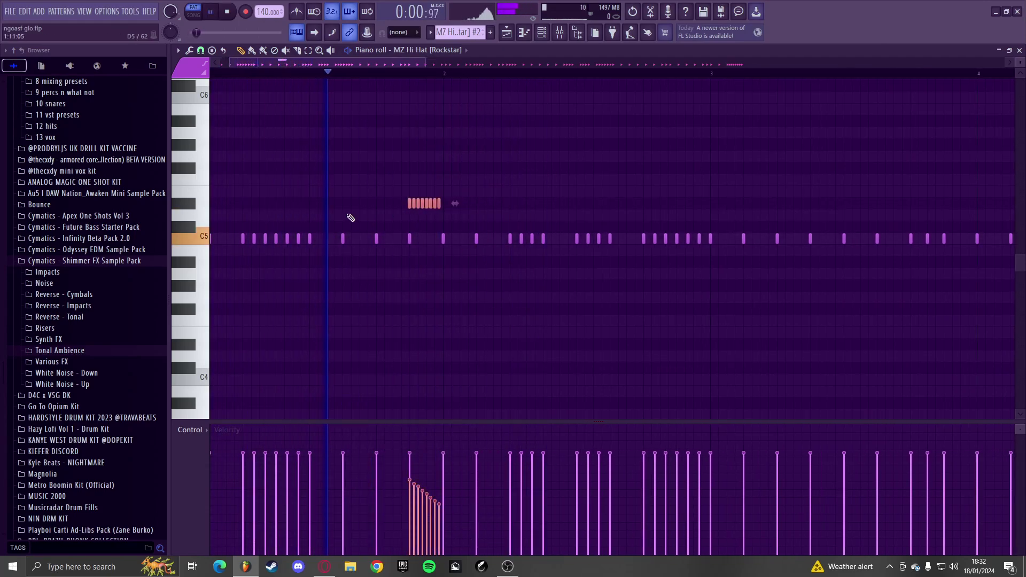
- Copy the D#5 roll to step 11 of bar 2, pitched down to G#4, and play it back
scroll(347, 219, "down", 2)
key("ctrl+c")
key("ctrl+v")
left_click_drag(221, 203, 501, 300)
key("space")
key("space")
scroll(505, 300, "up", 3)
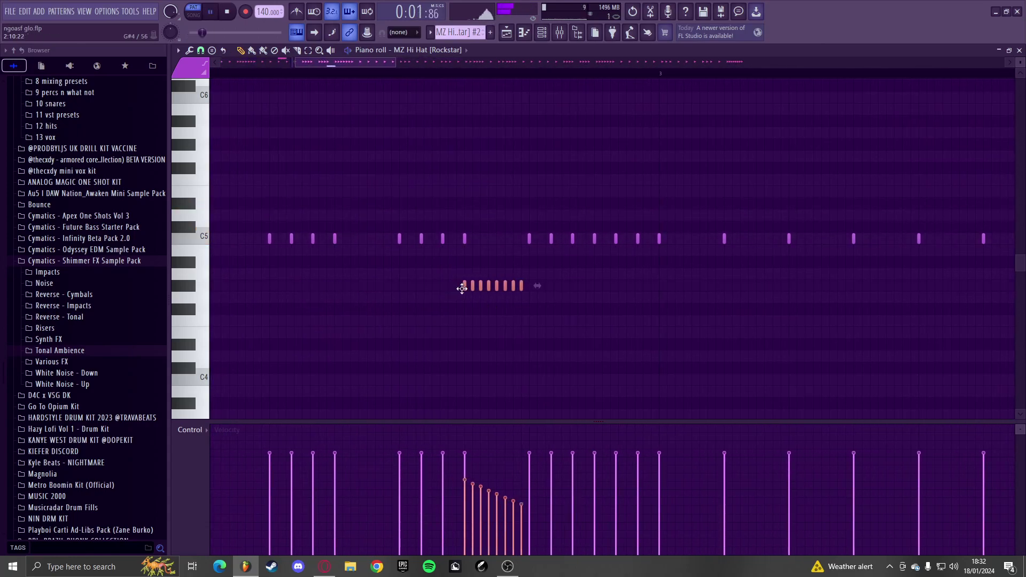
scroll(468, 289, "down", 2)
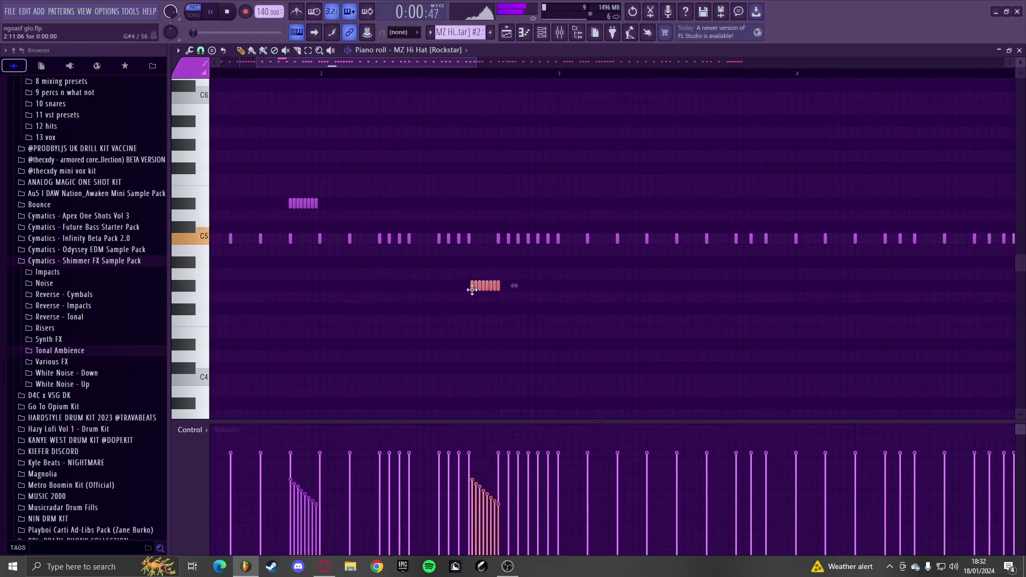
scroll(491, 294, "up", 2)
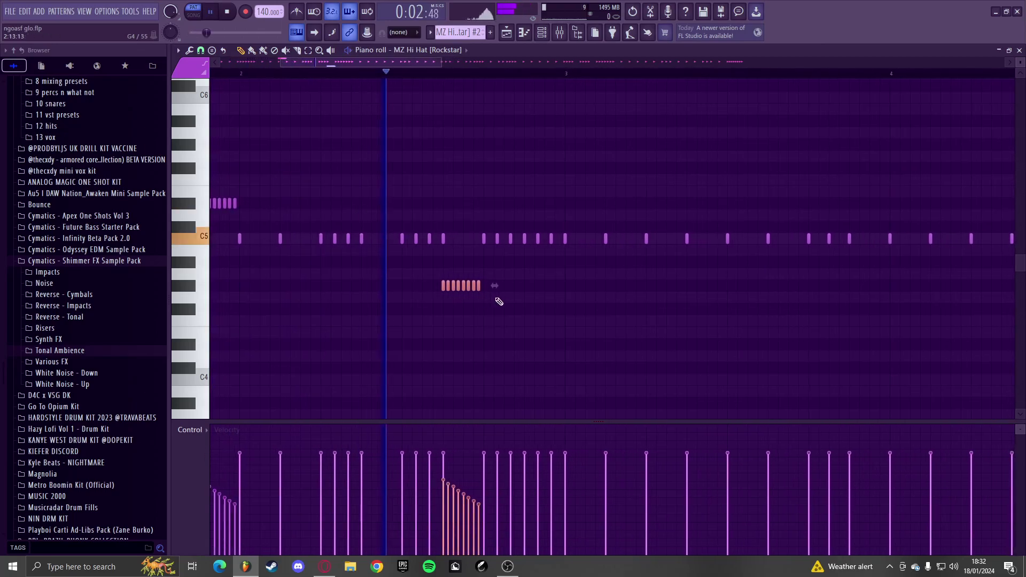
- Raise the bar 2 roll from G#4 to A#4 and place a copy of it around step 14
key("space")
left_click_drag(484, 290, 480, 259)
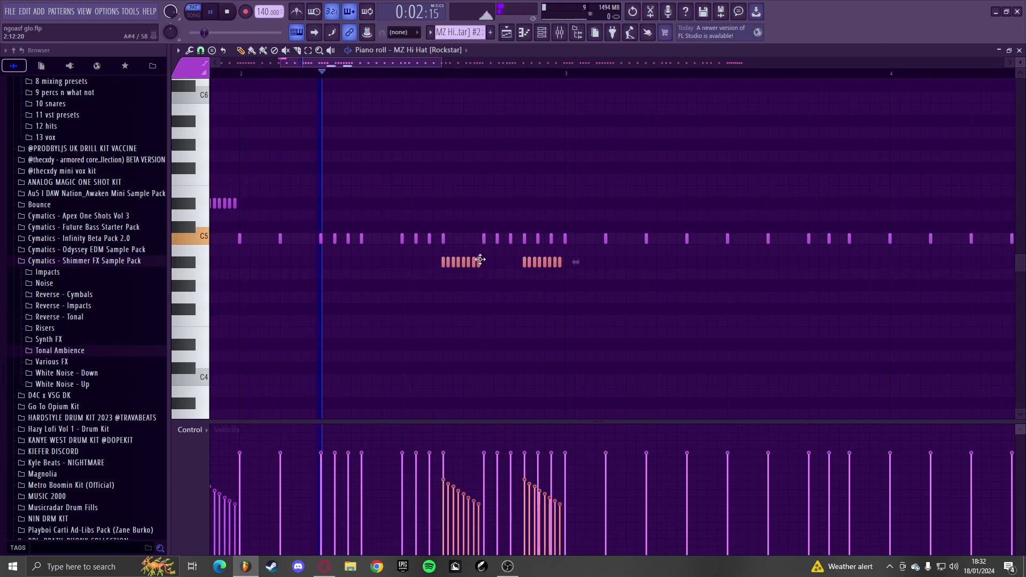
scroll(570, 273, "up", 2)
left_click_drag(598, 262, 551, 264)
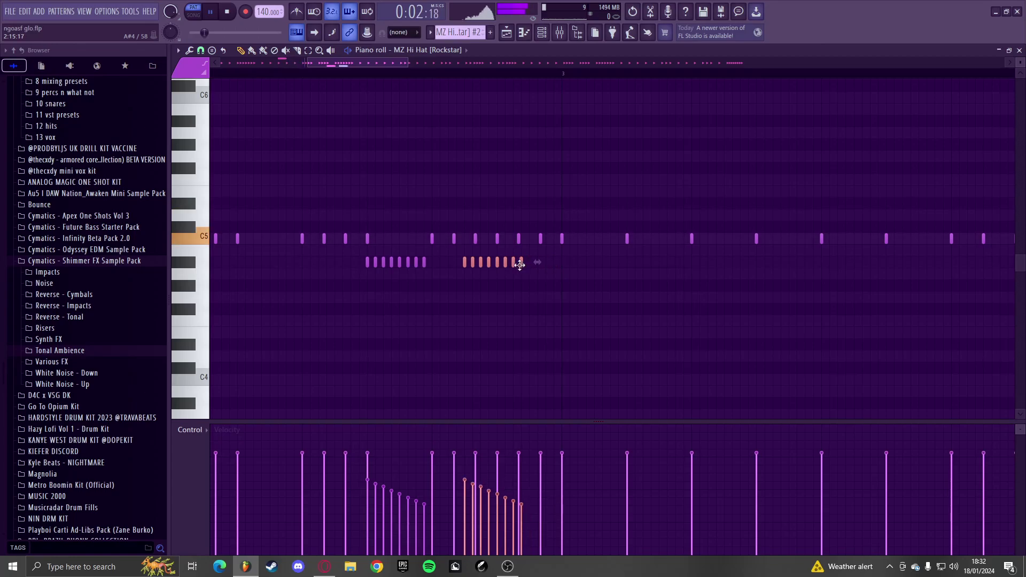
scroll(519, 265, "down", 3)
scroll(478, 269, "up", 2)
scroll(487, 266, "down", 3)
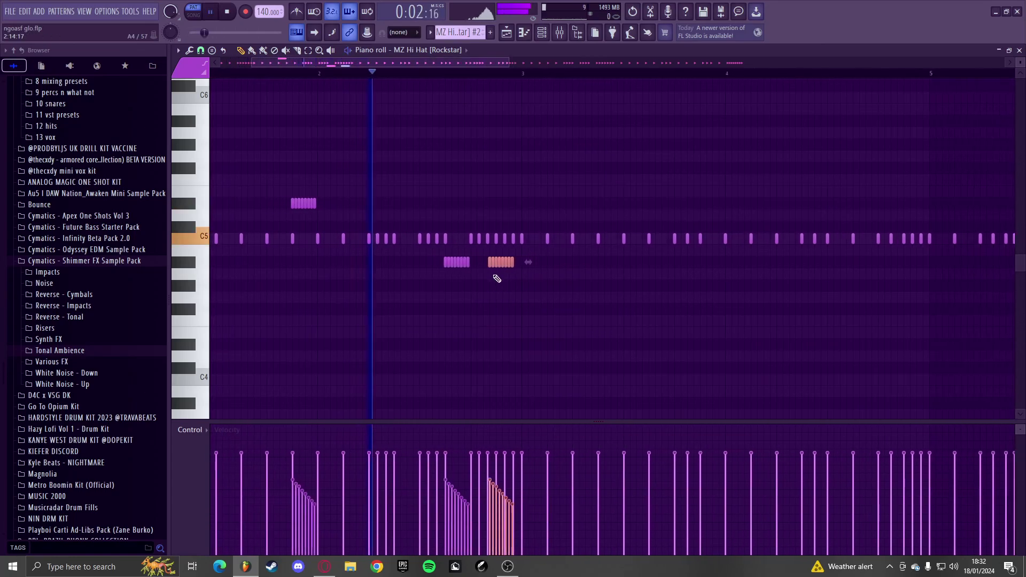
- Turn on the metronome and play the hi-hat rolls against it
left_click(296, 12)
key("space")
scroll(369, 149, "down", 2)
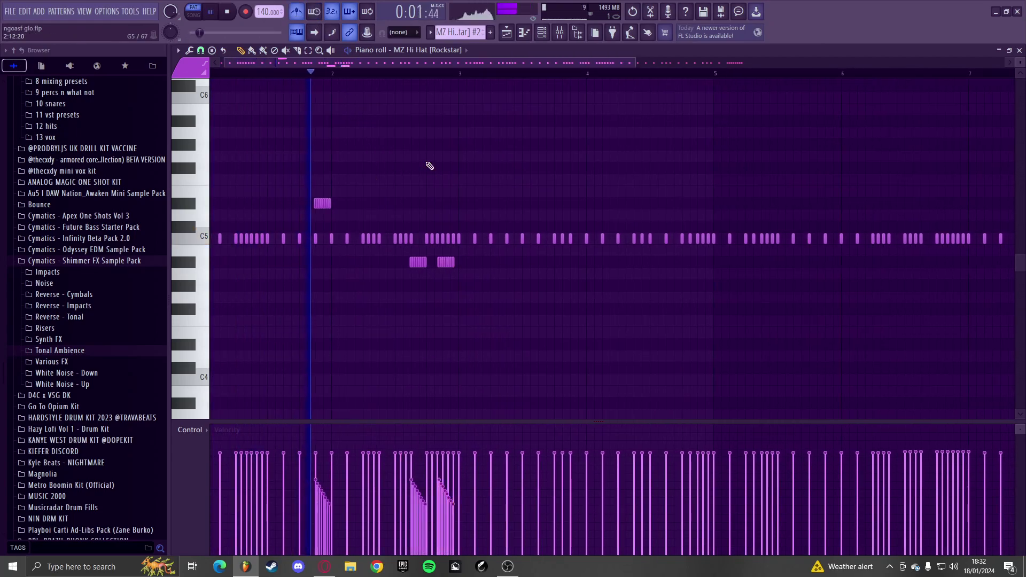
scroll(495, 202, "up", 2)
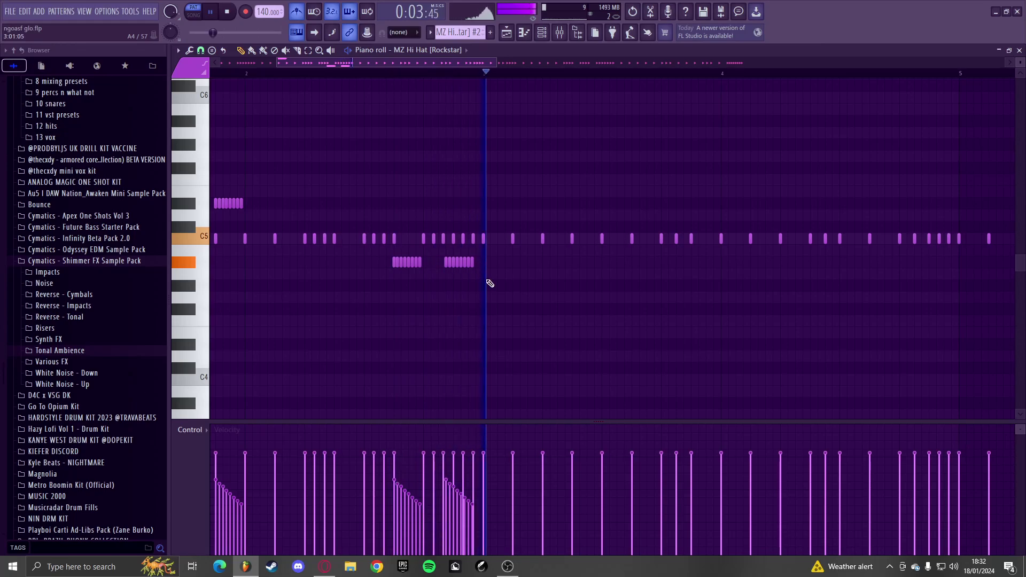
- Adjust the timing of the second A#4 roll in bar 2 so it starts about half a step after step 14
left_click_drag(490, 259, 443, 265)
scroll(458, 263, "up", 2)
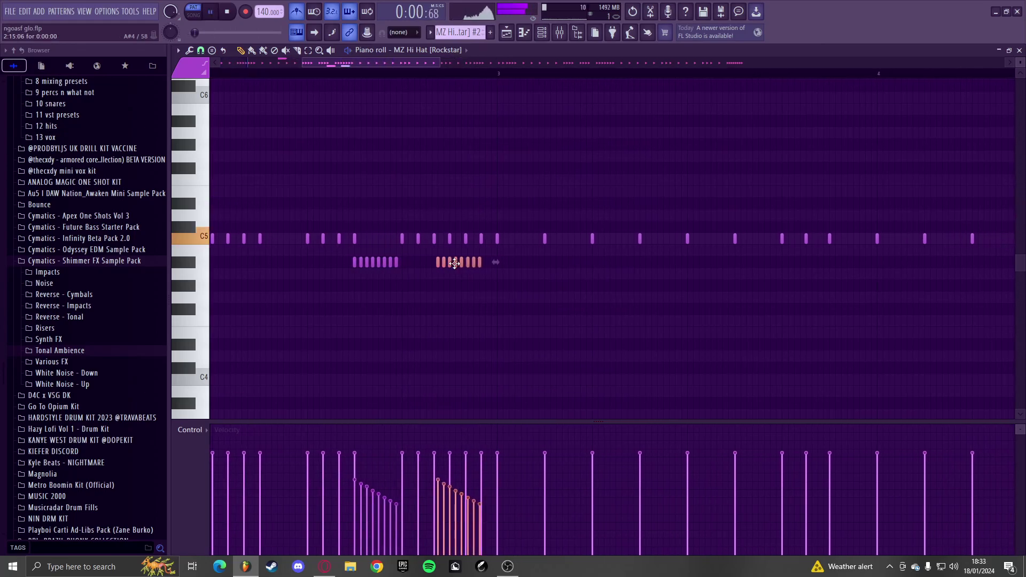
scroll(462, 263, "down", 1)
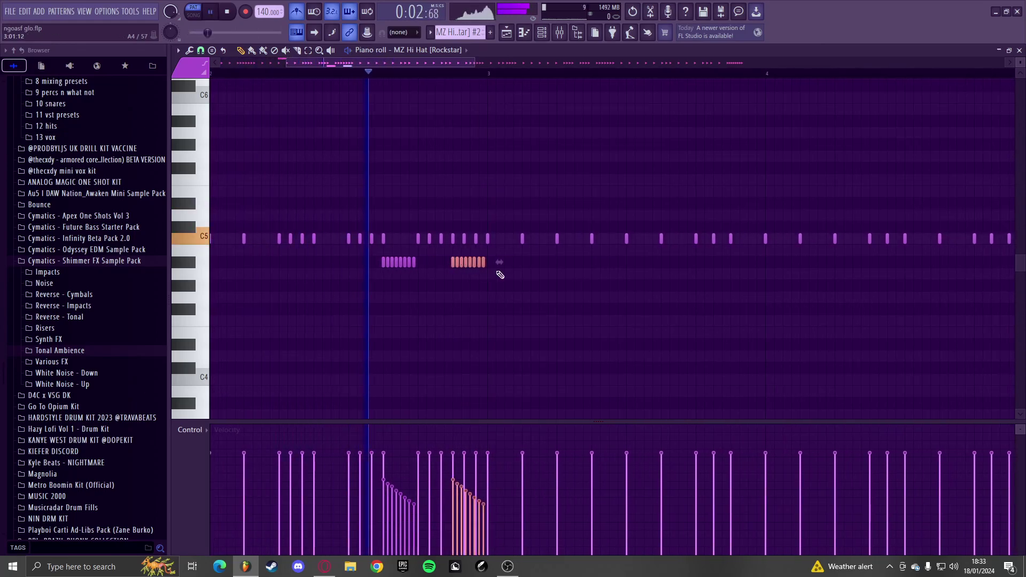
key("space")
left_click_drag(484, 265, 401, 260)
key("space")
- Copy the D#5 roll and both A#4 rolls from bars 1 and 2 to the same positions in bars 3 and 4
scroll(500, 278, "down", 3)
left_click(510, 287, "ctrl")
left_click_drag(357, 191, 310, 215)
scroll(309, 216, "down", 4)
key("ctrl+c")
key("ctrl+v")
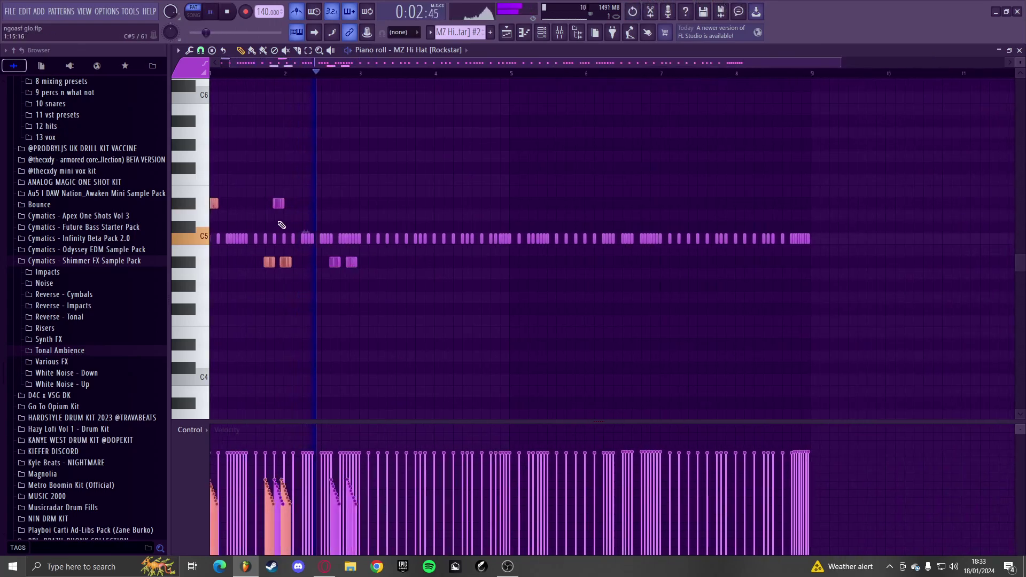
left_click_drag(215, 203, 404, 205)
scroll(406, 204, "up", 5)
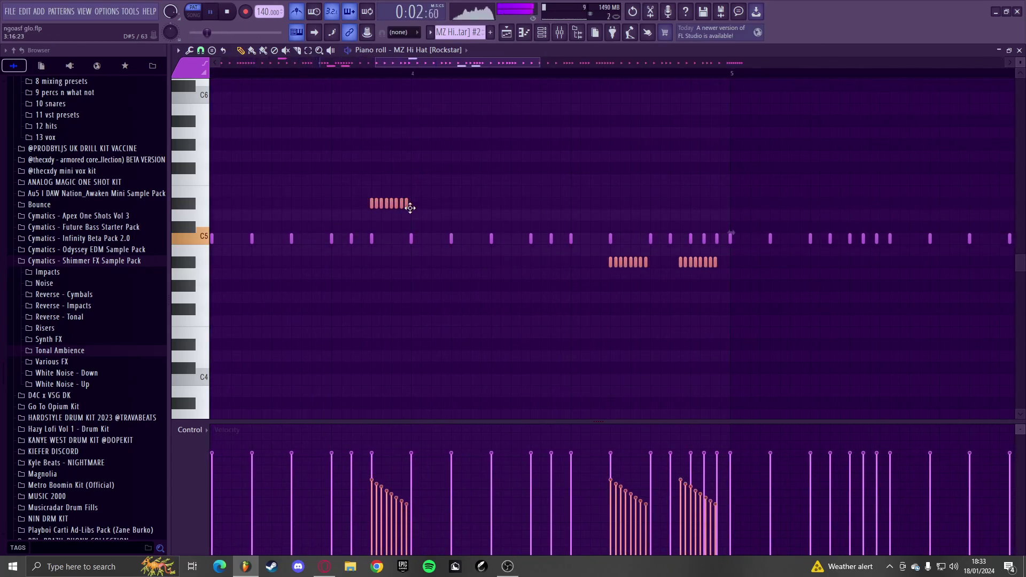
scroll(409, 208, "down", 3)
left_click(447, 187, "ctrl")
- Delete both A#4 rolls from bar 4 and stop playback
scroll(451, 188, "down", 2)
scroll(436, 207, "up", 3)
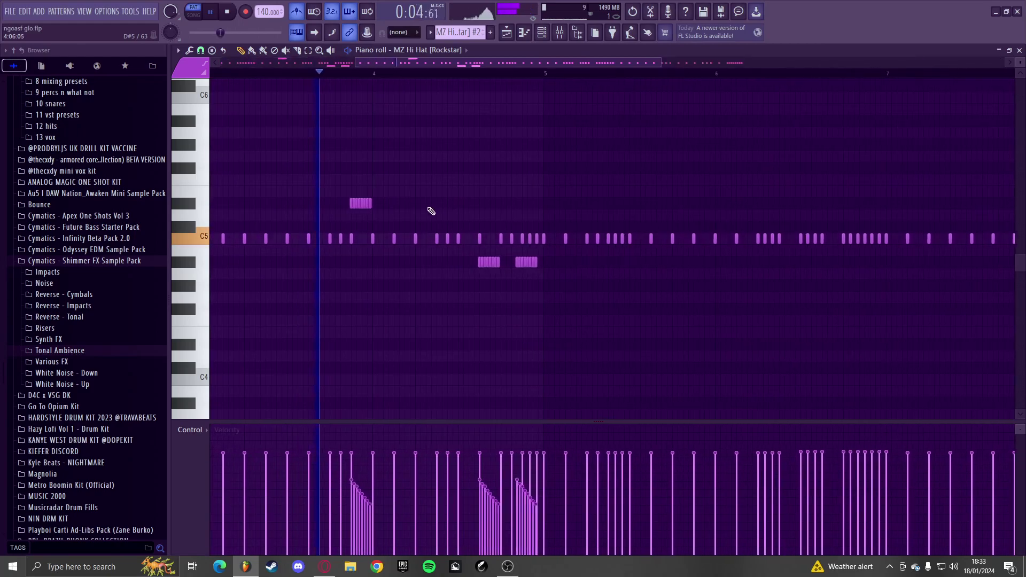
right_click(489, 262)
right_click(527, 261)
key("space")
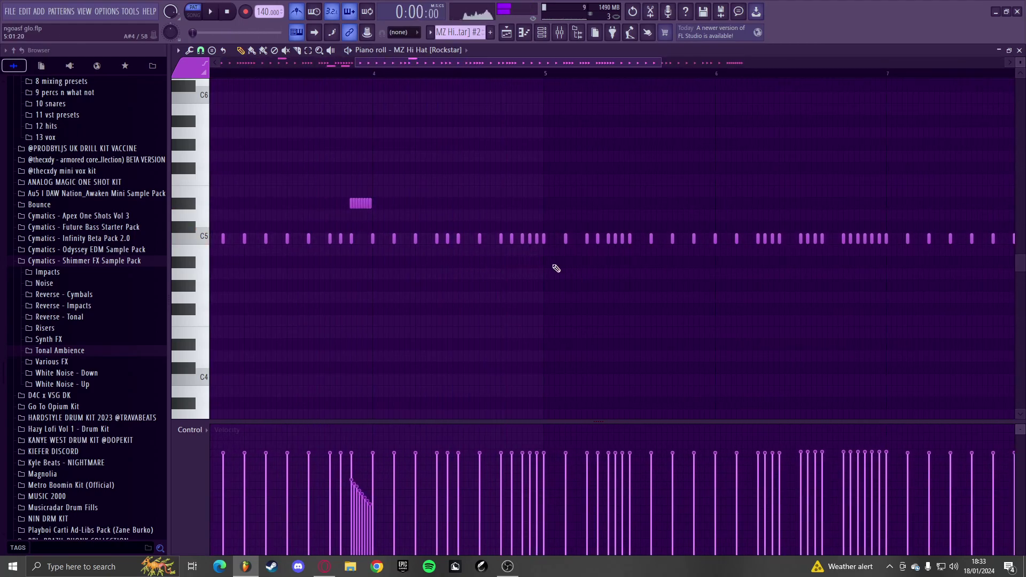
- Restore the two A#4 rolls in bar 4 and delete only the first of them
key("ctrl+z")
left_click_drag(508, 268, 476, 258)
key("Delete")
scroll(529, 278, "down", 3)
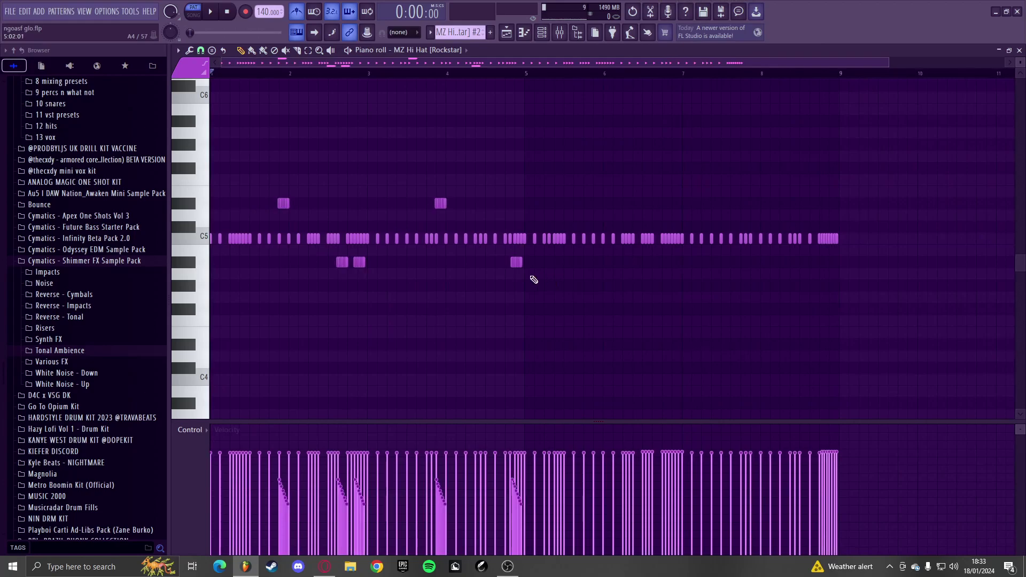
- Copy the hi-hat rolls of bars 1 to 4 into bars 5 to 8, with bar 8's final roll raised to D#5
key("space")
left_click_drag(576, 273, 319, 258)
mouse_move(510, 230)
left_mouse_down()
mouse_move(215, 204)
mouse_move(597, 204)
left_mouse_up()
key("Delete")
scroll(602, 218, "up", 3)
scroll(603, 204, "up", 2)
scroll(582, 216, "down", 5)
left_click_drag(780, 274, 749, 261)
scroll(745, 269, "up", 3)
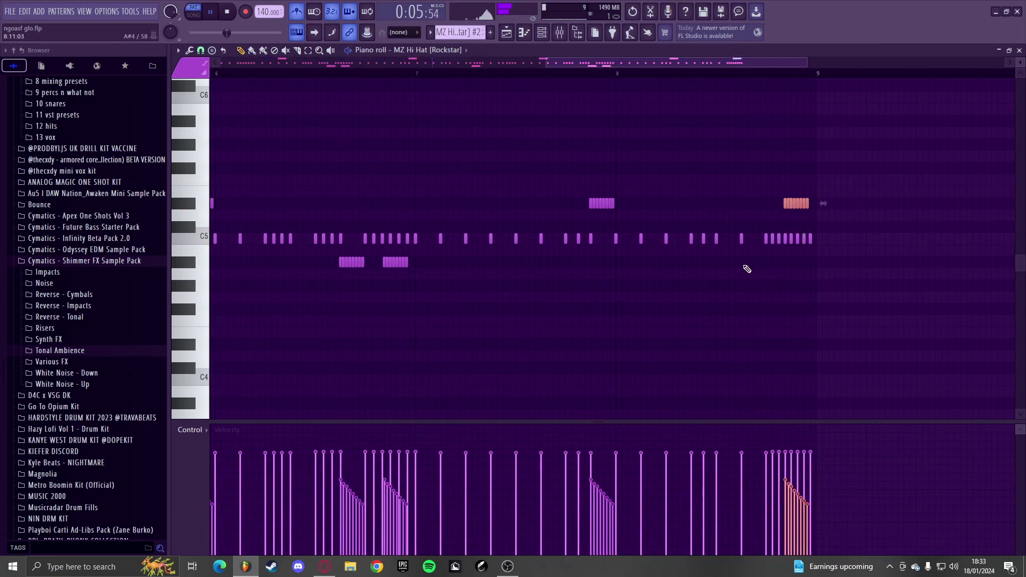
- Return to the Playlist, switch to song mode and play the arrangement from just before bar 25
key("space")
key("F5")
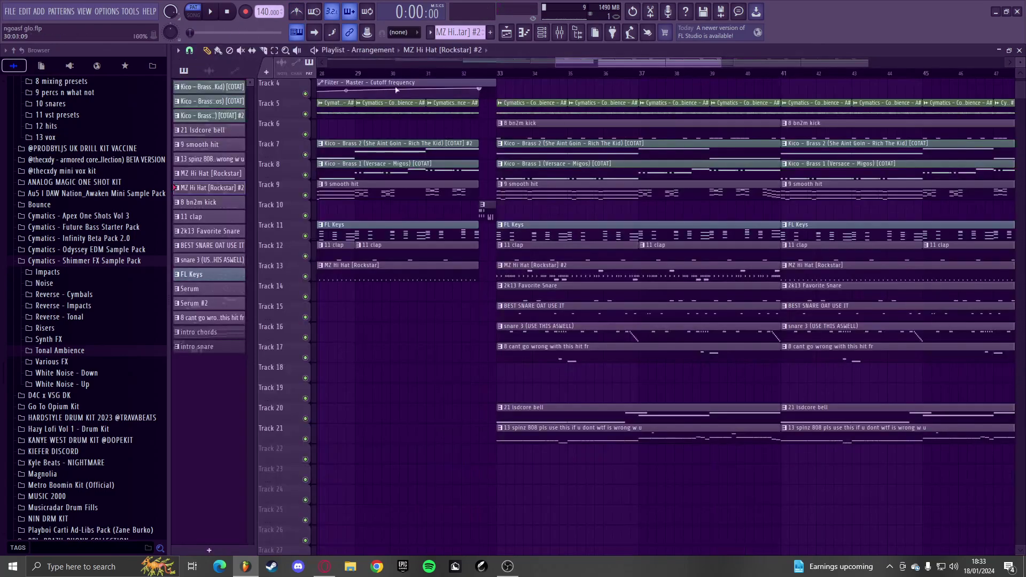
key("l")
left_click(365, 74)
key("space")
scroll(404, 128, "down", 5)
left_click(524, 74)
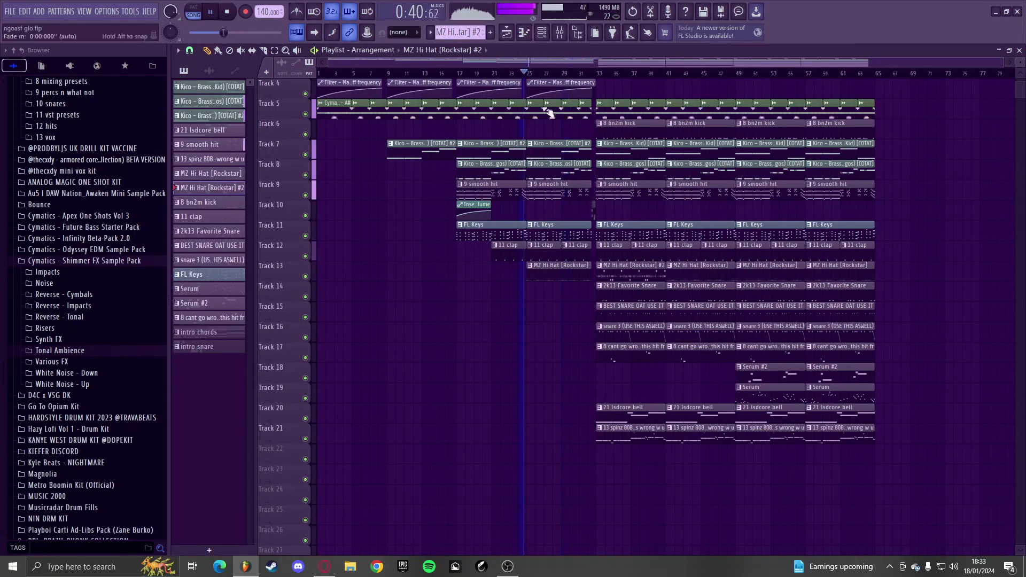
- Replace the MZ Hi Hat [Rockstar] clips at bars 41, 49 and 57 with copies of the MZ Hi Hat [Rockstar] #2 clip
scroll(695, 280, "up", 3)
right_click(670, 272)
right_click(801, 271)
right_click(882, 271)
left_click_drag(837, 273, 589, 269)
key("ctrl+b")
key("ctrl+b")
key("ctrl+b")
left_click(474, 374, "ctrl")
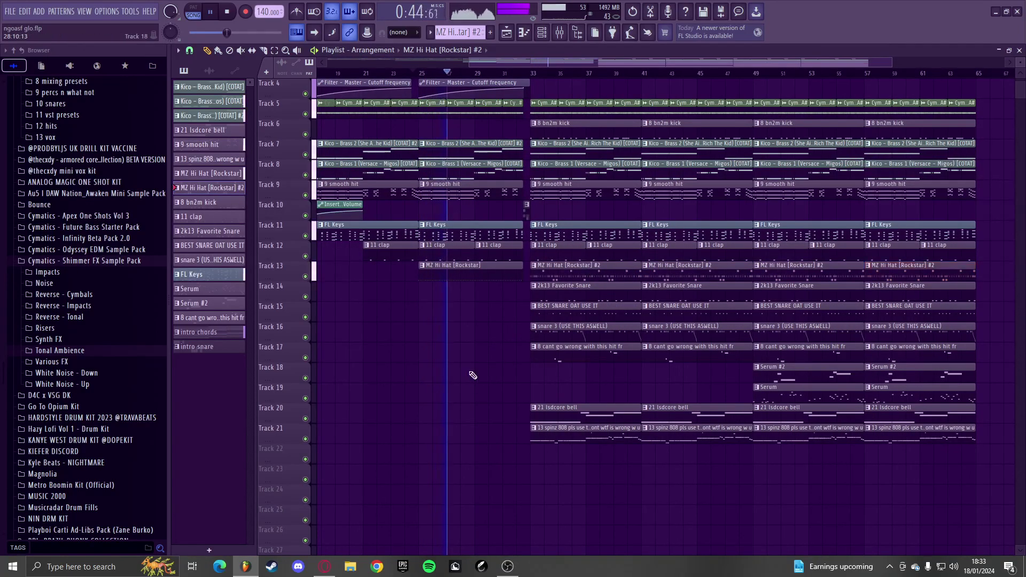
- Duplicate all clips between bars 49 and 65 to bars 65 to 81, and stop playback
scroll(877, 397, "down", 2)
scroll(896, 422, "up", 3)
left_click_drag(926, 473, 599, 87)
key("ctrl+b")
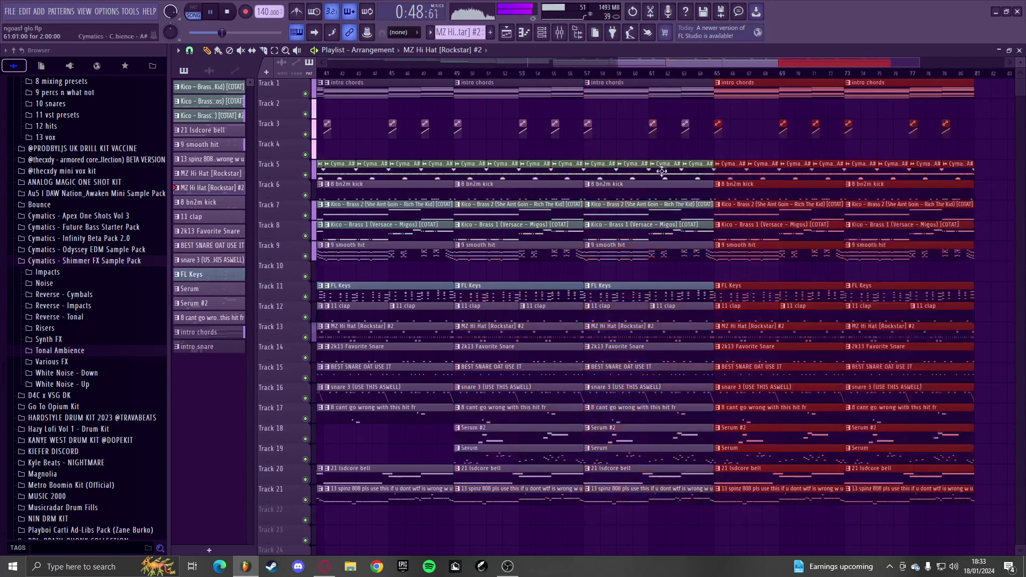
scroll(643, 168, "down", 3)
left_click(611, 153, "ctrl")
scroll(549, 177, "up", 5)
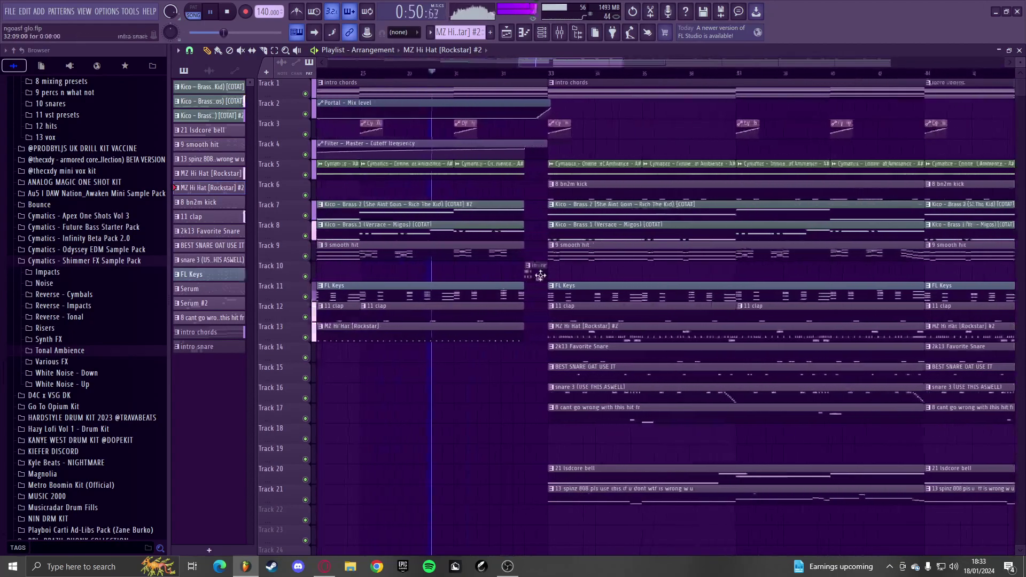
scroll(541, 276, "down", 4)
key("space")
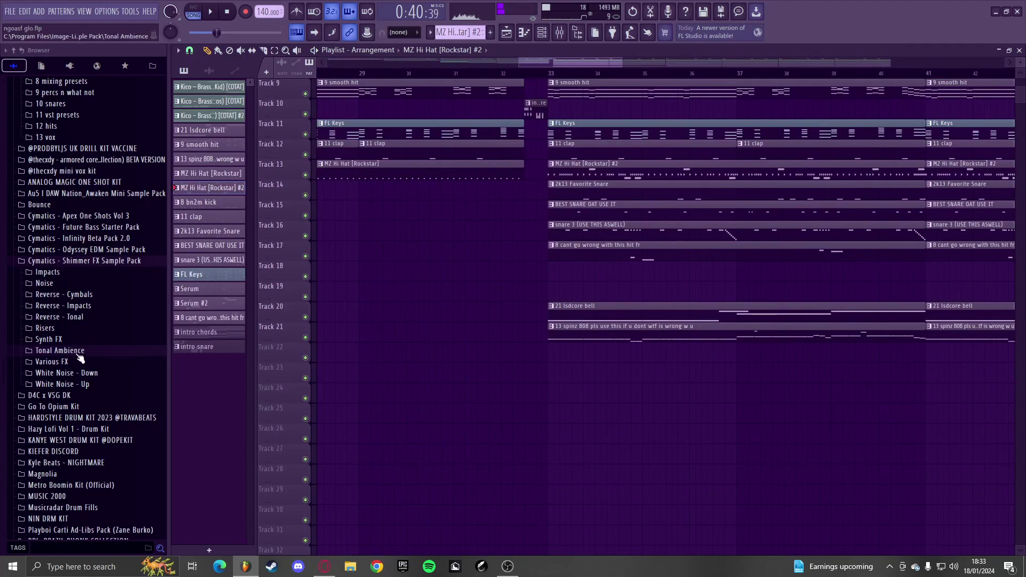
- Open the 4 sfx folder of the futuristic glo drum kit 2 and audition its first sounds through Cock Back
left_click(55, 260)
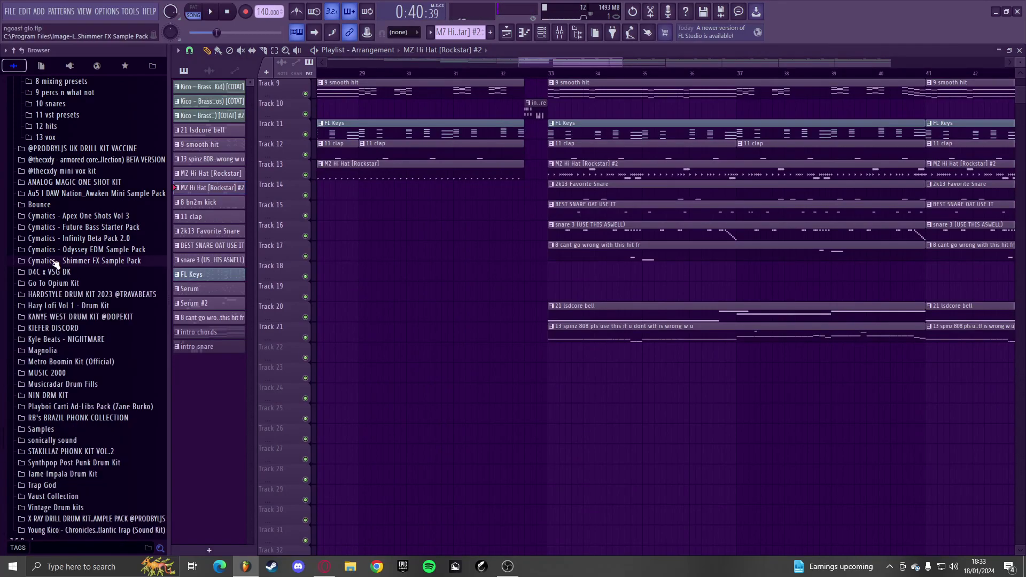
scroll(62, 298, "up", 5)
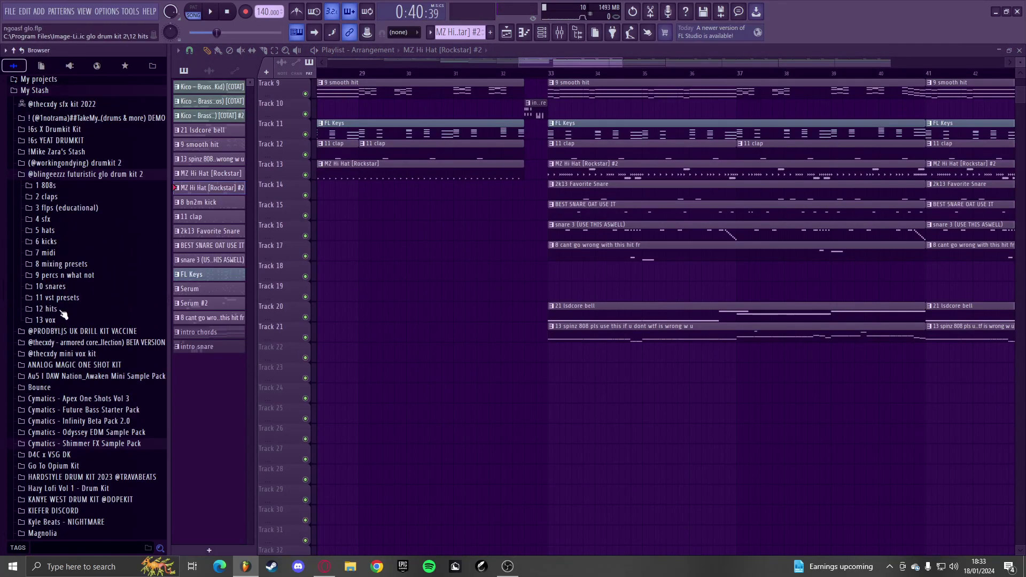
left_click(59, 220)
left_click(60, 220)
left_click(66, 211)
left_click(72, 201)
left_click(73, 231)
left_click(74, 240)
left_click(73, 249)
left_click(74, 239)
left_click(75, 251)
left_click(70, 261)
left_click(69, 270)
left_click(70, 281)
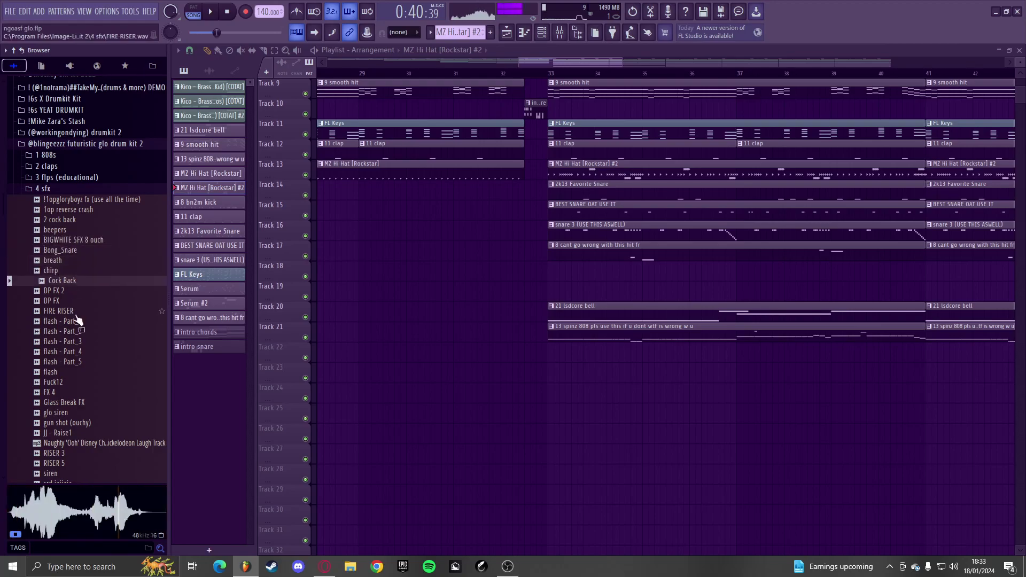
- Audition further sounds in the 4 sfx folder, from FIRE RISER and the flash samples down to Young Chop FX
left_click(74, 322)
left_click(67, 310)
left_click(74, 353)
left_click(62, 313)
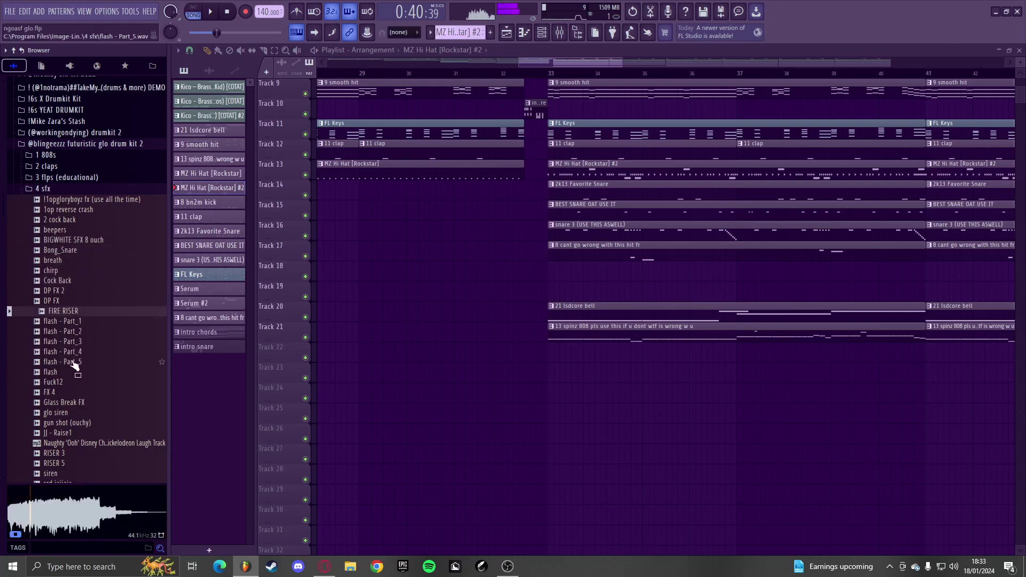
left_click(67, 374)
left_click(68, 382)
left_click(68, 403)
scroll(70, 398, "down", 4)
left_click(69, 301)
left_click(68, 311)
left_click(71, 383)
left_click(73, 393)
left_click(76, 404)
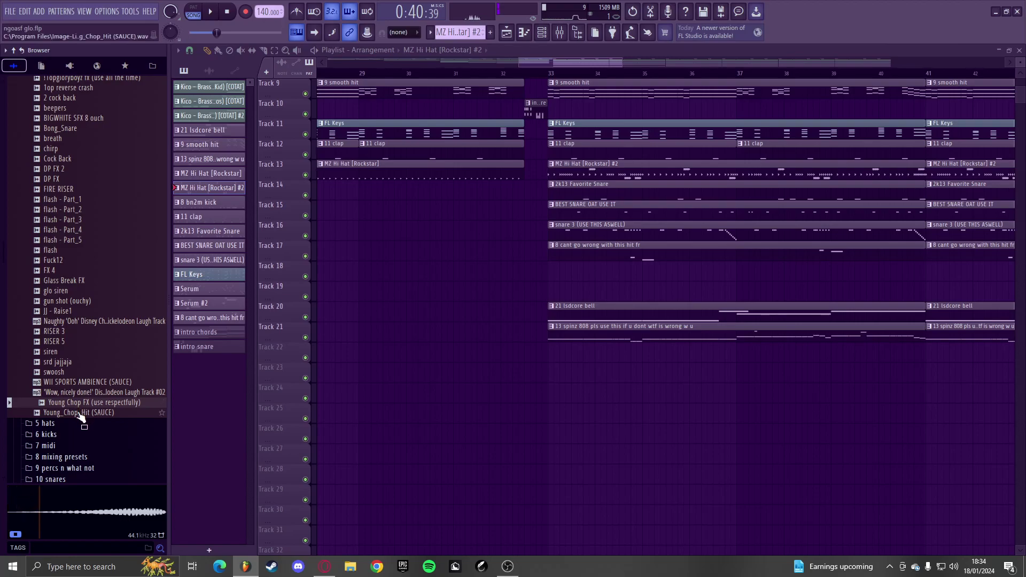
- Place Young Chop FX (use respectfully) on Track 23 so it ends at bar 33, and play the transition
left_click_drag(84, 409, 570, 369)
key("space")
scroll(573, 391, "up", 2)
key("space")
scroll(609, 390, "up", 3)
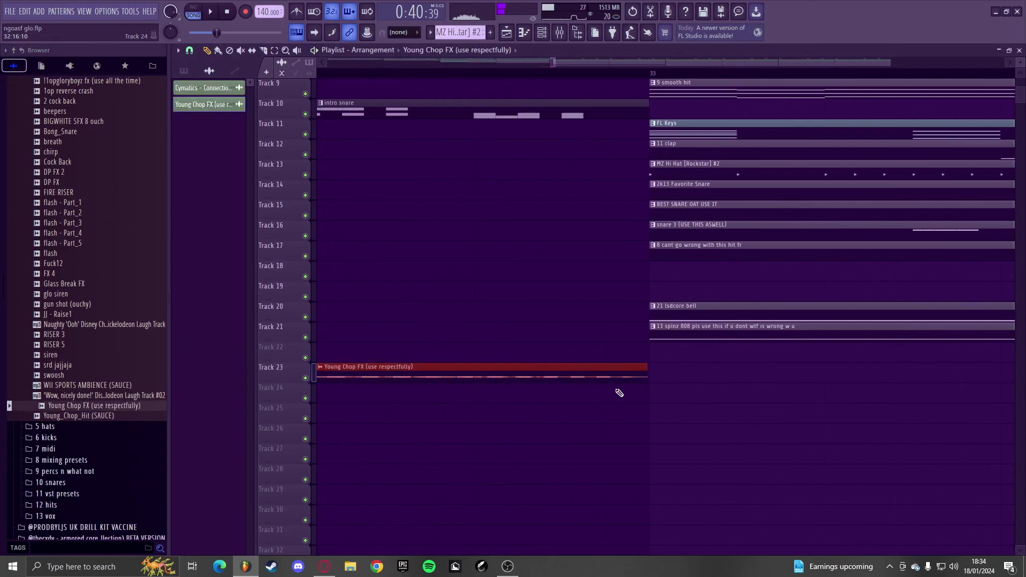
scroll(614, 431, "down", 3)
key("space")
left_click(623, 429, "ctrl")
scroll(624, 428, "down", 1)
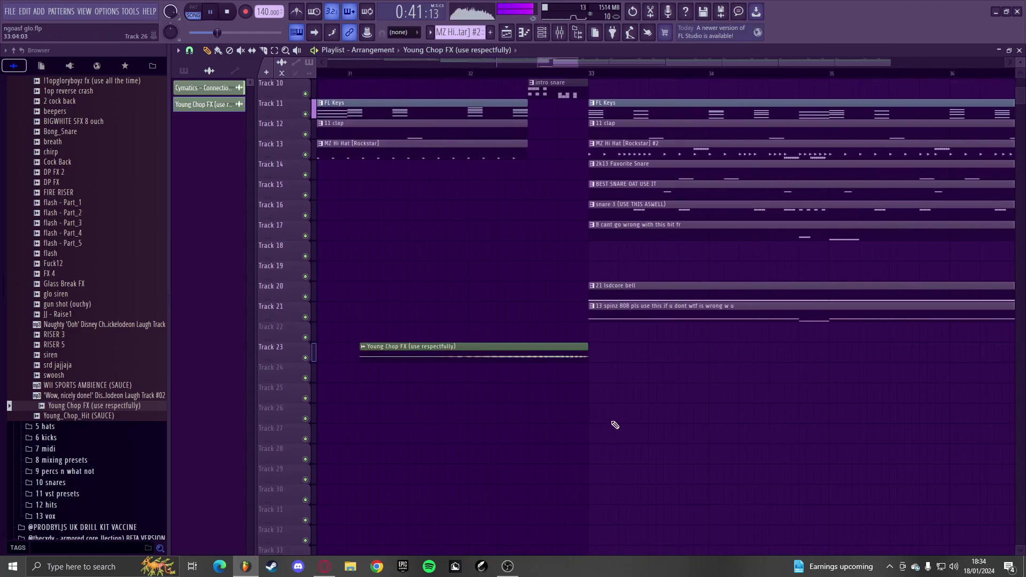
key("space")
- Audition the lower part of the 4 sfx folder for another transition sound, including RISER 3, RISER 5, siren and swoosh
left_click(63, 315)
left_click(66, 335)
left_click(69, 355)
left_click(74, 386)
left_click(70, 367)
left_click(66, 346)
left_click(65, 326)
left_click(67, 348)
left_click(66, 336)
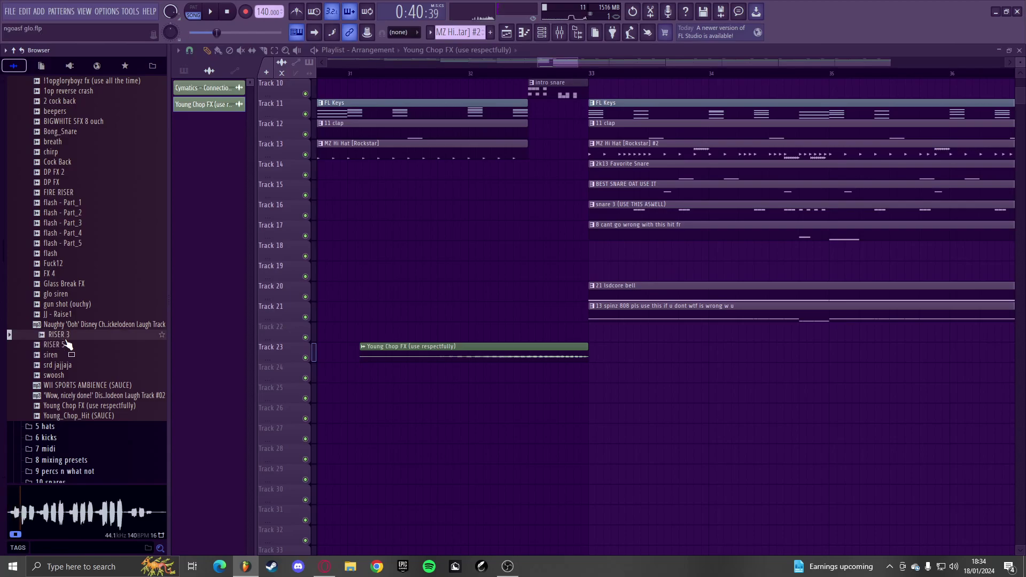
left_click(66, 356)
left_click(66, 366)
left_click(66, 375)
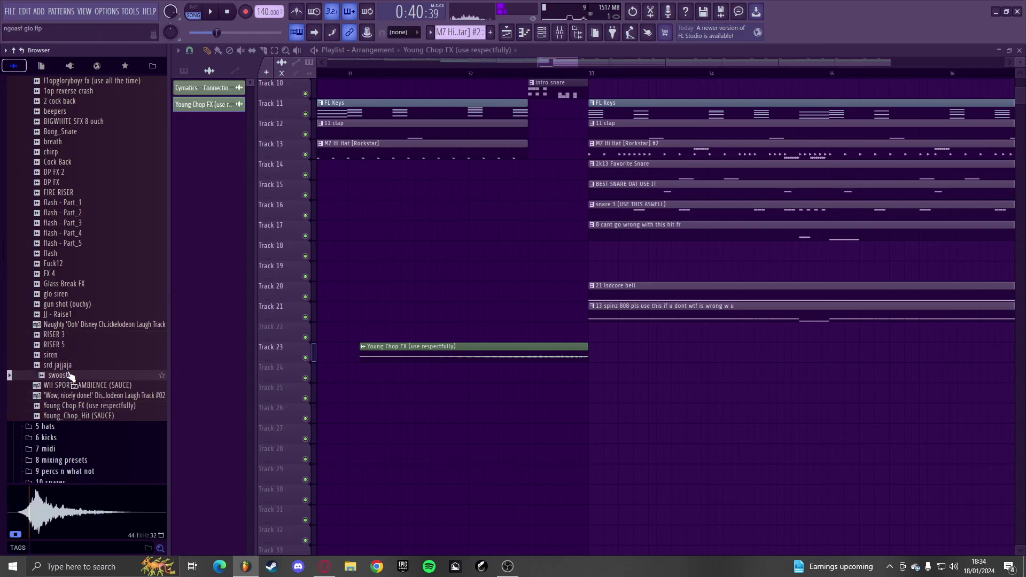
- Audition the first sounds in 4 sfx and place 1op reverse crash on Track 26 with its swell peaking at bar 33
scroll(73, 372, "up", 6)
left_click(75, 387)
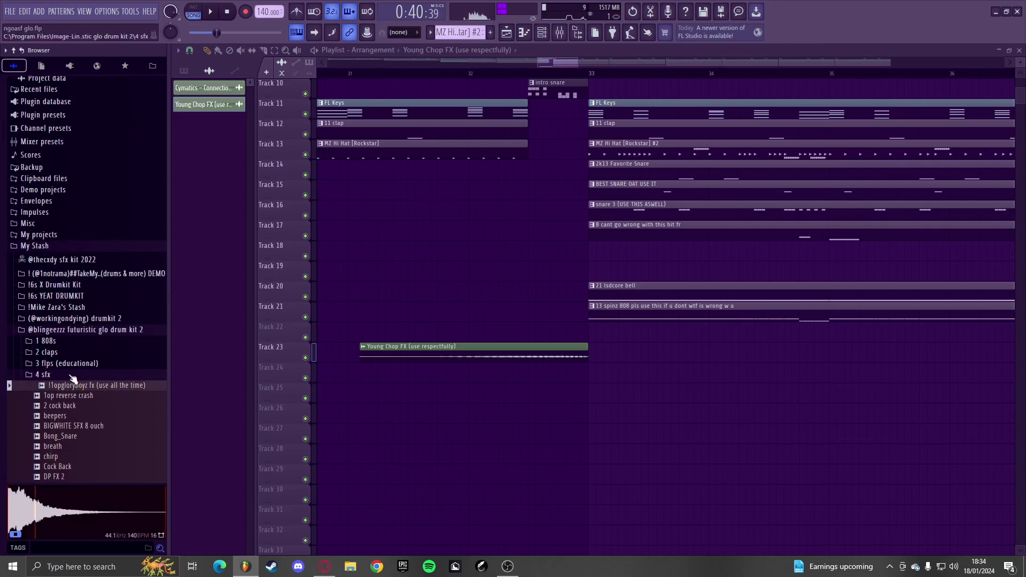
left_click(73, 398)
left_click(76, 408)
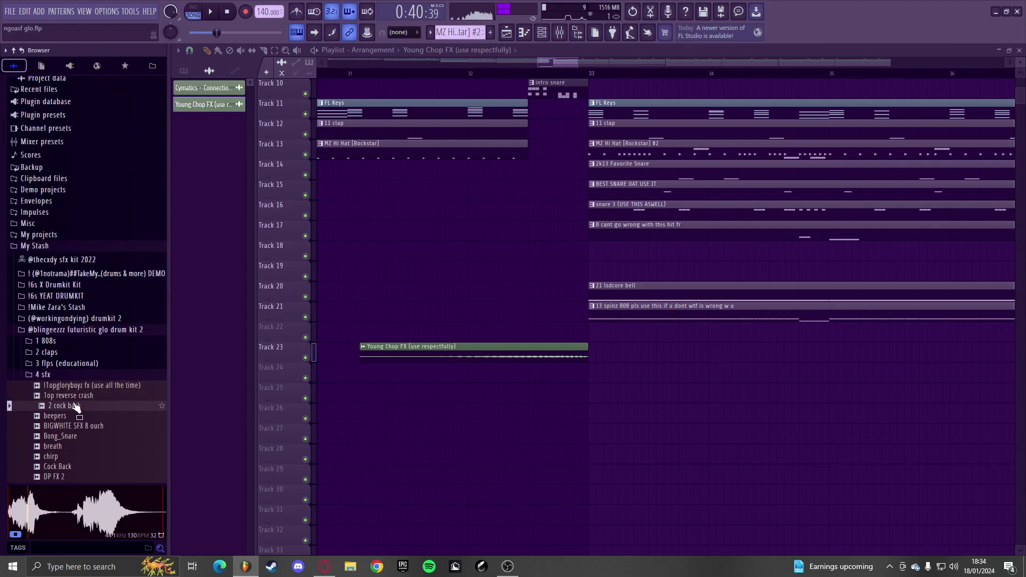
left_click(78, 399)
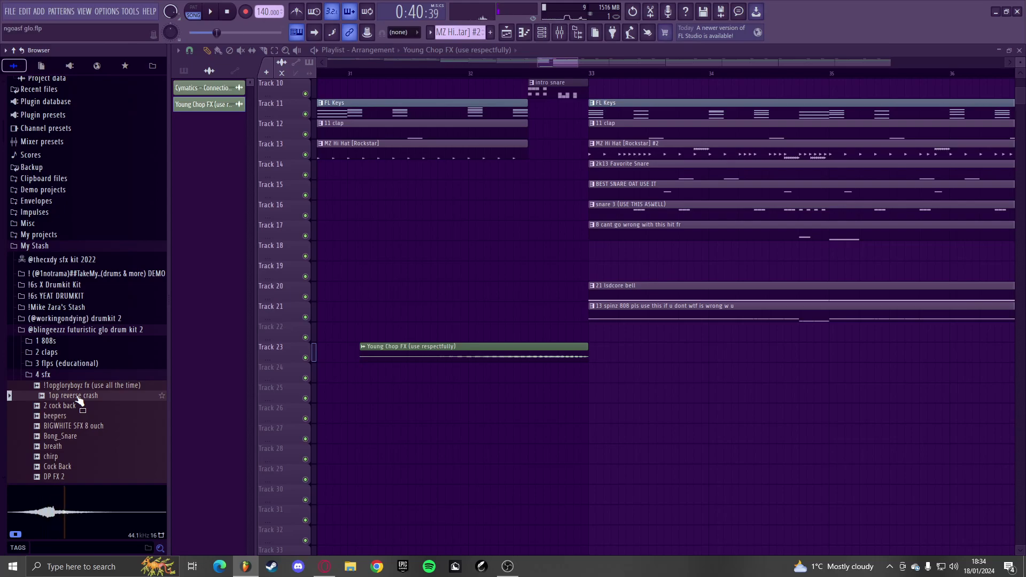
mouse_move(238, 420)
left_mouse_down()
mouse_move(590, 435)
mouse_move(591, 424)
mouse_move(648, 416)
mouse_move(583, 431)
left_mouse_up()
scroll(607, 422, "down", 2)
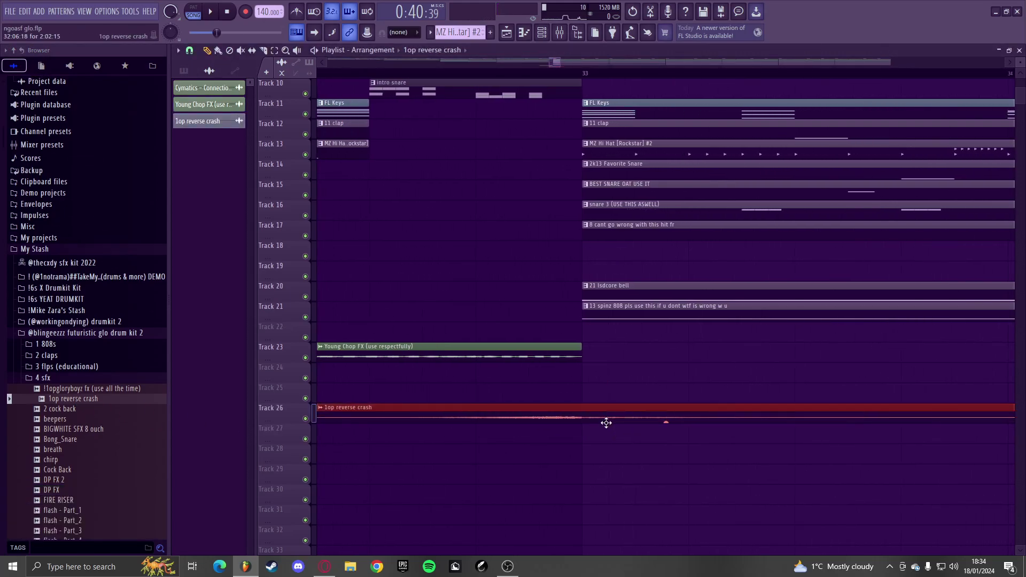
- Close the open drum kit folders and open the Cymbals folder containing the MZ Crash samples
left_click(93, 378)
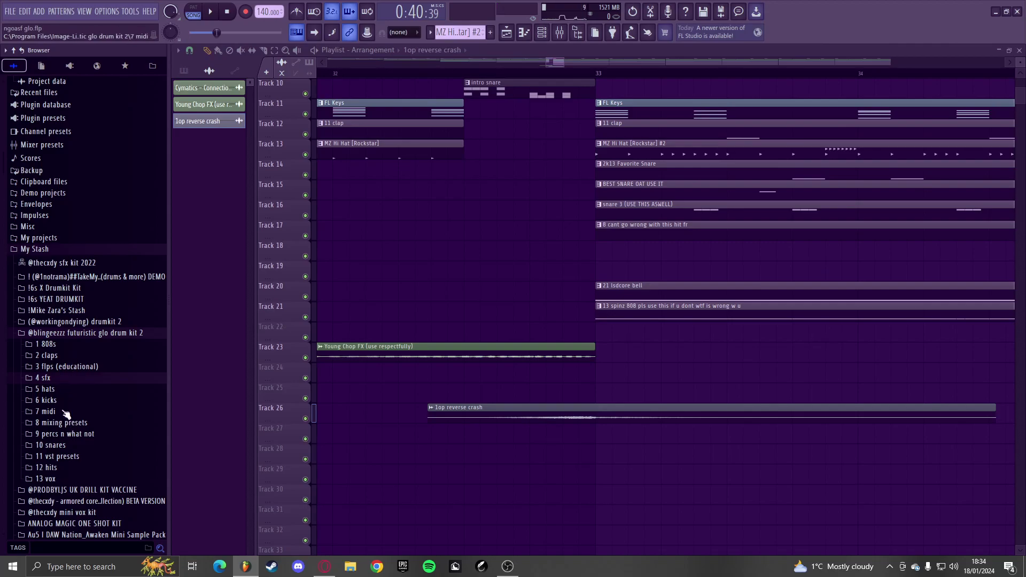
left_click(77, 333)
left_click(79, 322)
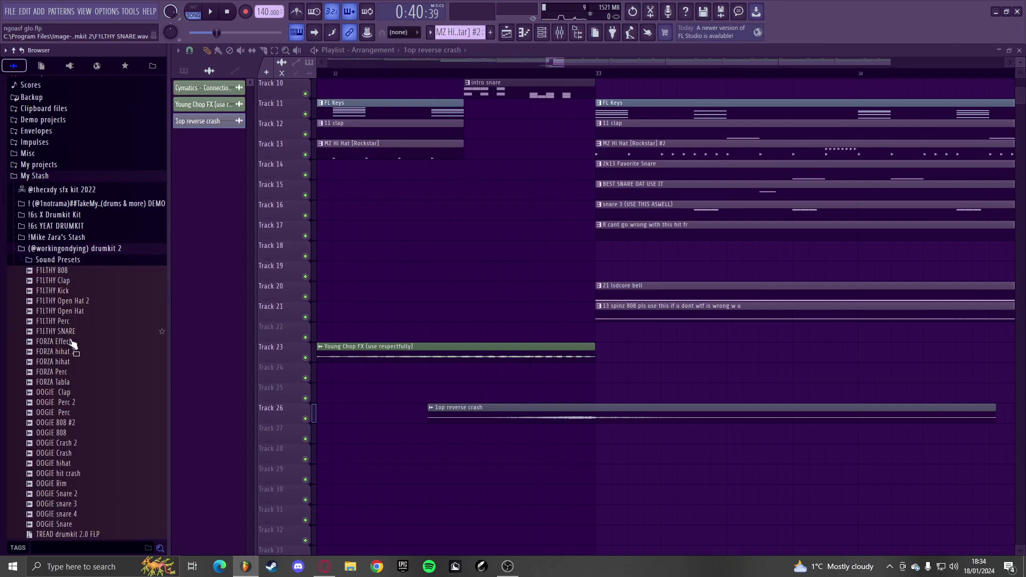
left_click(71, 249)
left_click(65, 237)
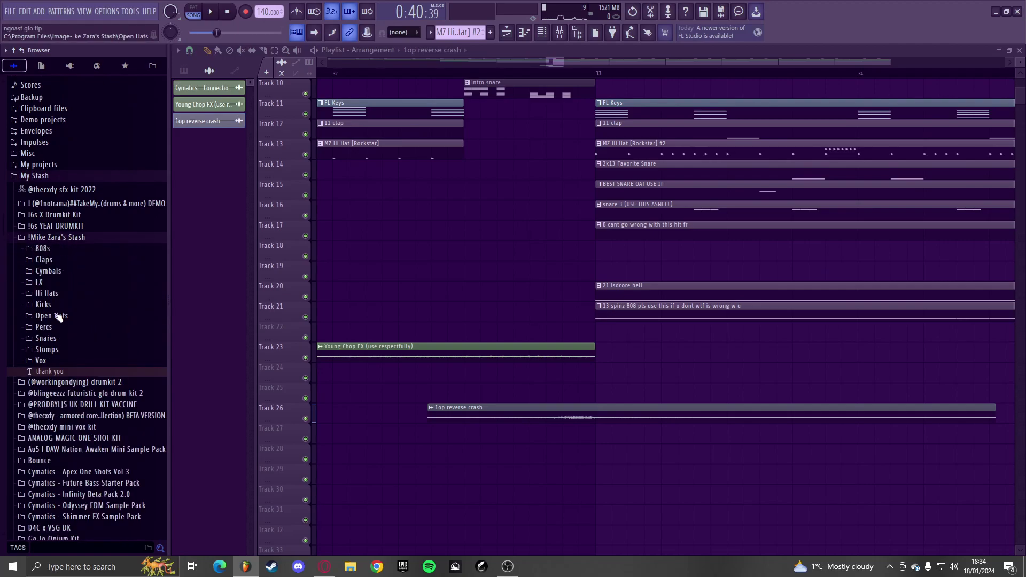
left_click(59, 272)
- Audition MZ Crash samples, including OG Cymbal, Zay #1, Yankees, Smoke Hit and Ronny
left_click(73, 306)
left_click(94, 366)
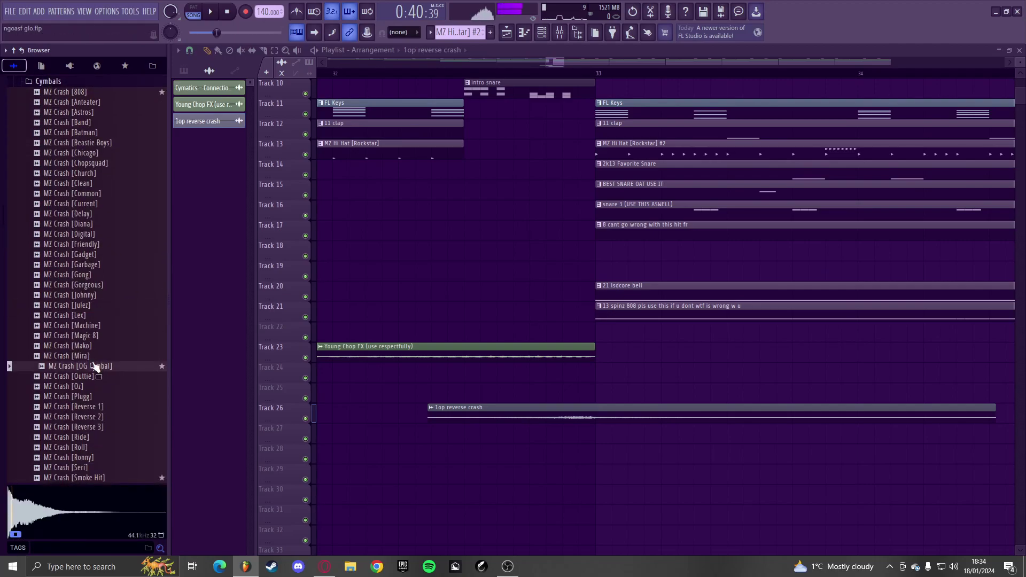
scroll(94, 366, "down", 5)
left_click(92, 346)
left_click(92, 336)
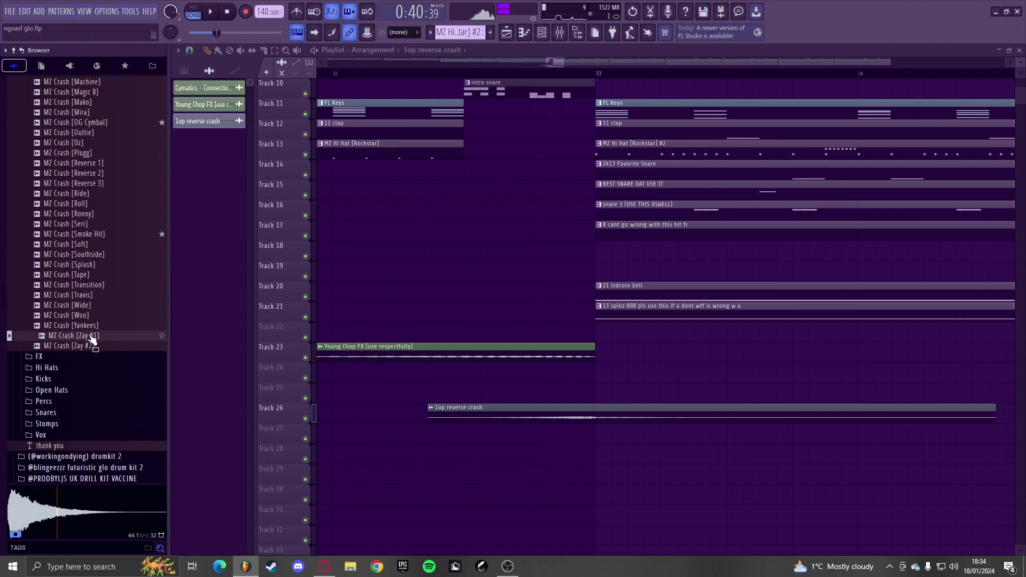
left_click(92, 326)
left_click(96, 235)
left_click(93, 215)
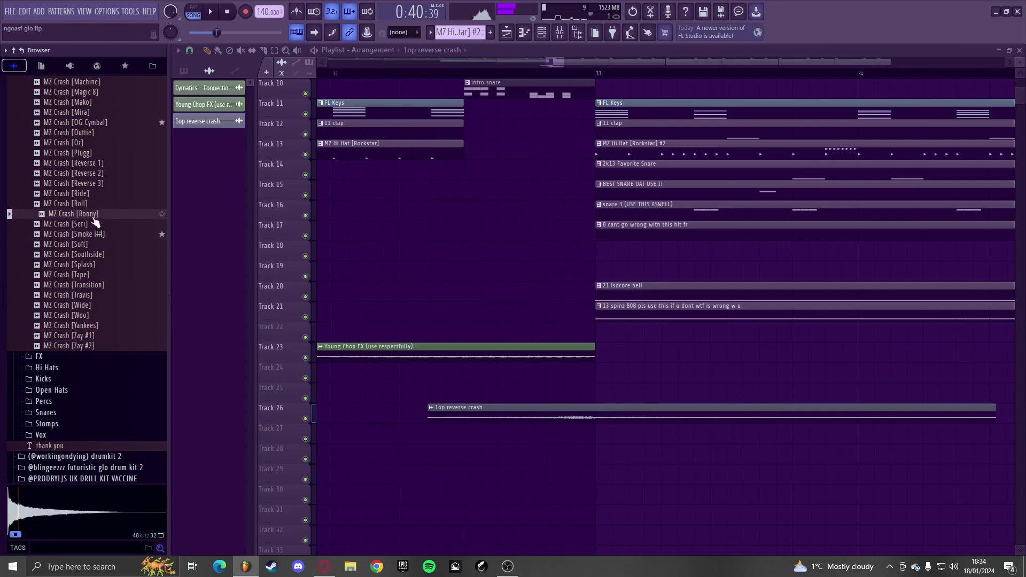
left_click(96, 123)
- Place MZ Crash [Smoke Hit] on Track 27 at bar 33 and check it during playback
left_click_drag(101, 233, 588, 427)
scroll(538, 424, "down", 5)
scroll(469, 428, "up", 3)
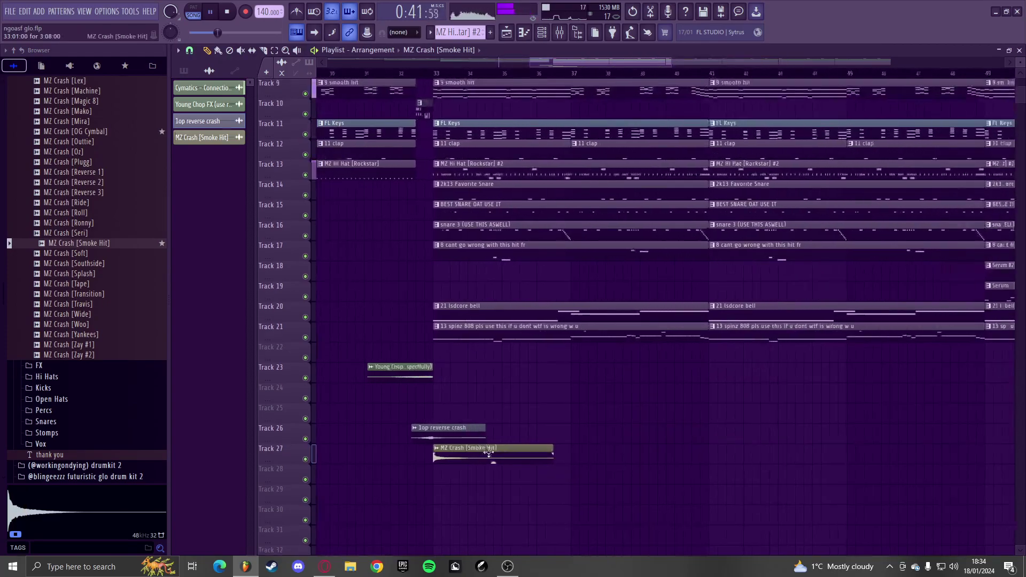
scroll(451, 404, "down", 3)
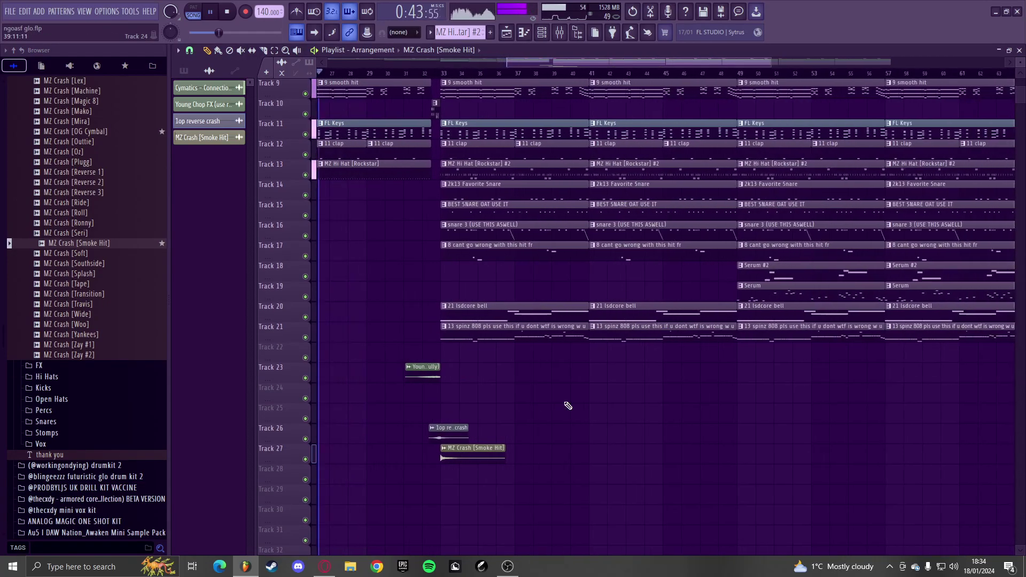
scroll(569, 406, "down", 5)
scroll(531, 413, "up", 4)
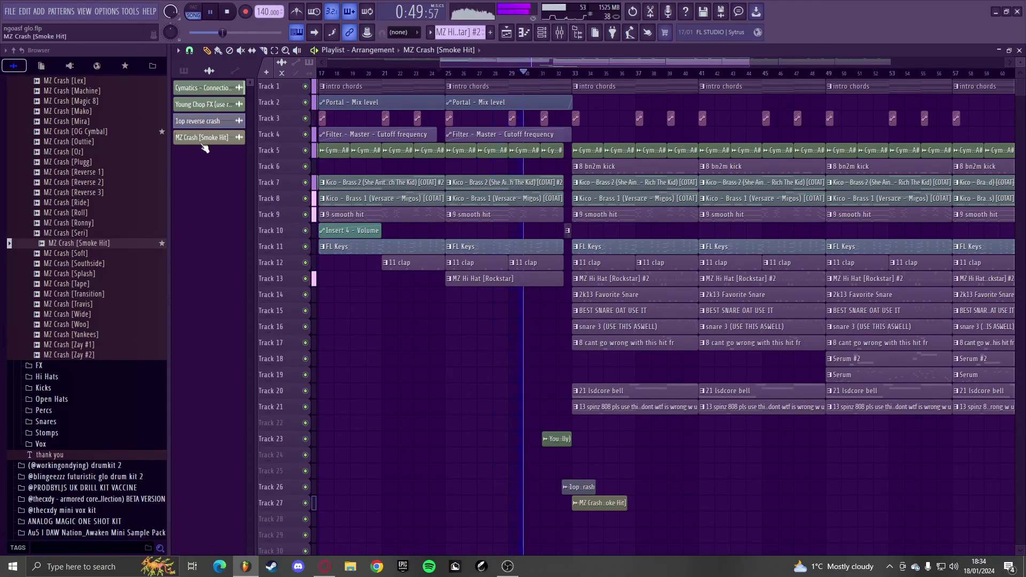
- Select all patterns from the Brass patterns to intro snare and recolour them with a gradient from pale aqua to lavender
left_click(184, 71)
scroll(503, 394, "up", 3)
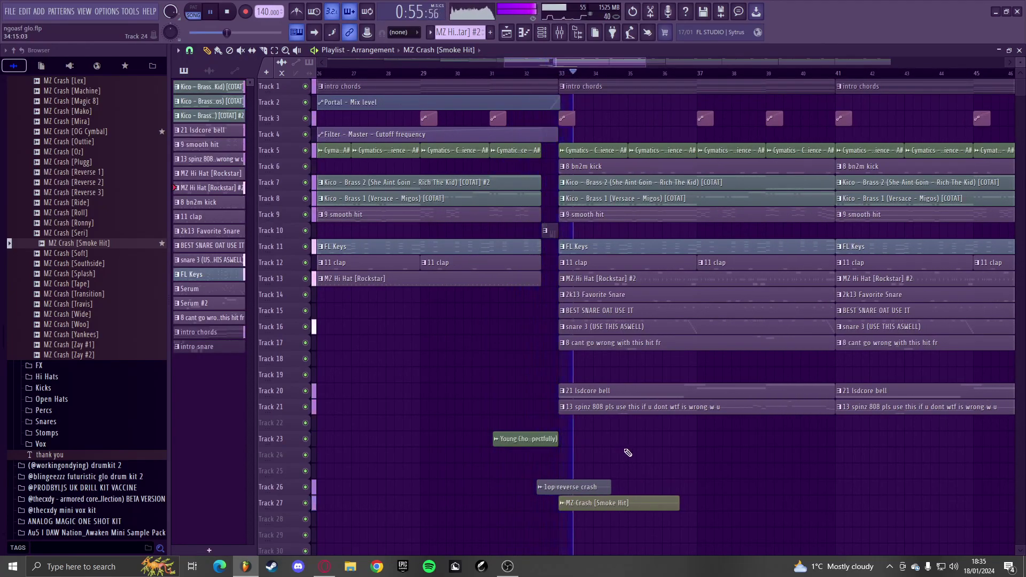
left_click(209, 71)
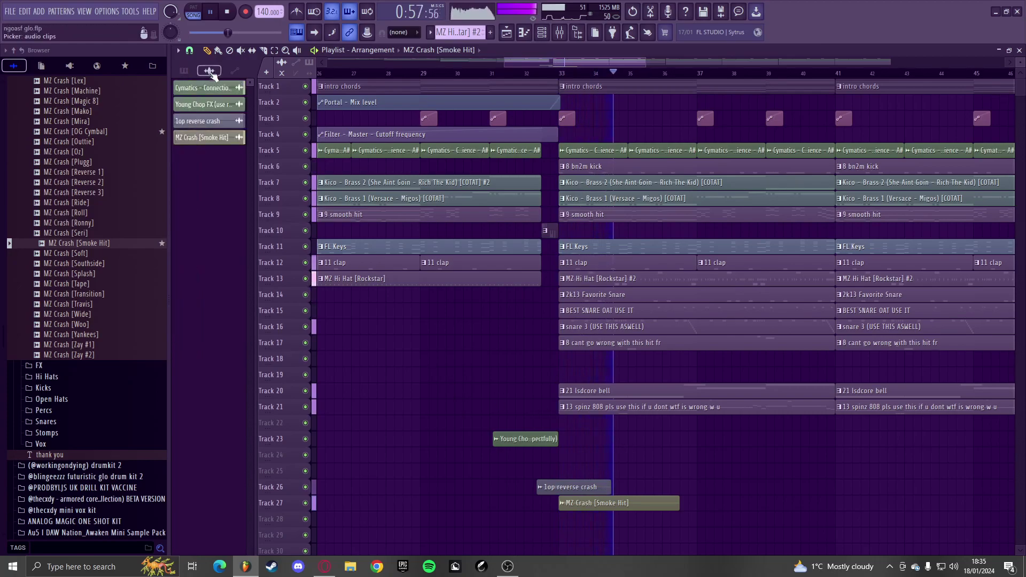
left_click(183, 71)
left_click(218, 332)
right_click(220, 350)
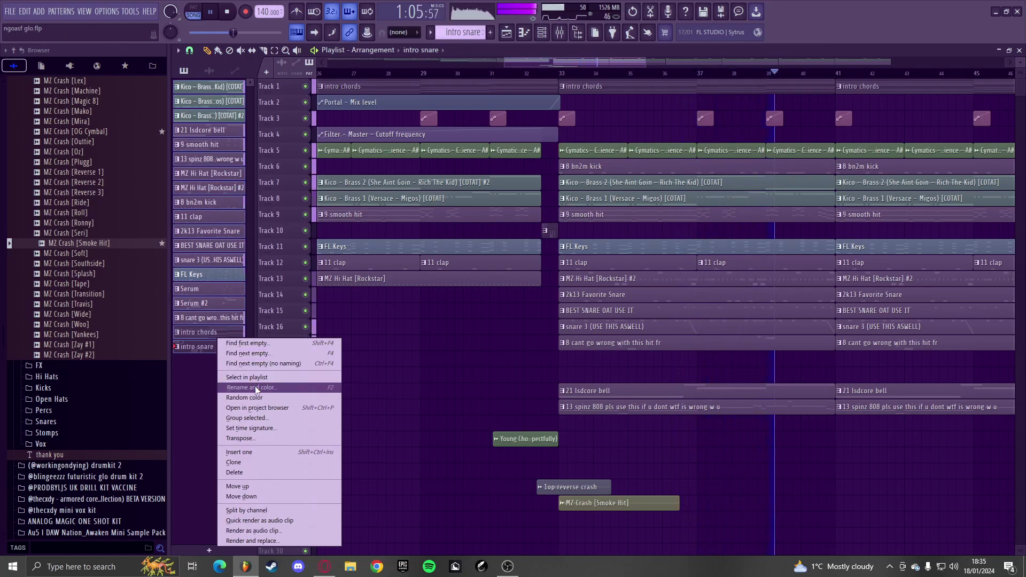
left_click(256, 389)
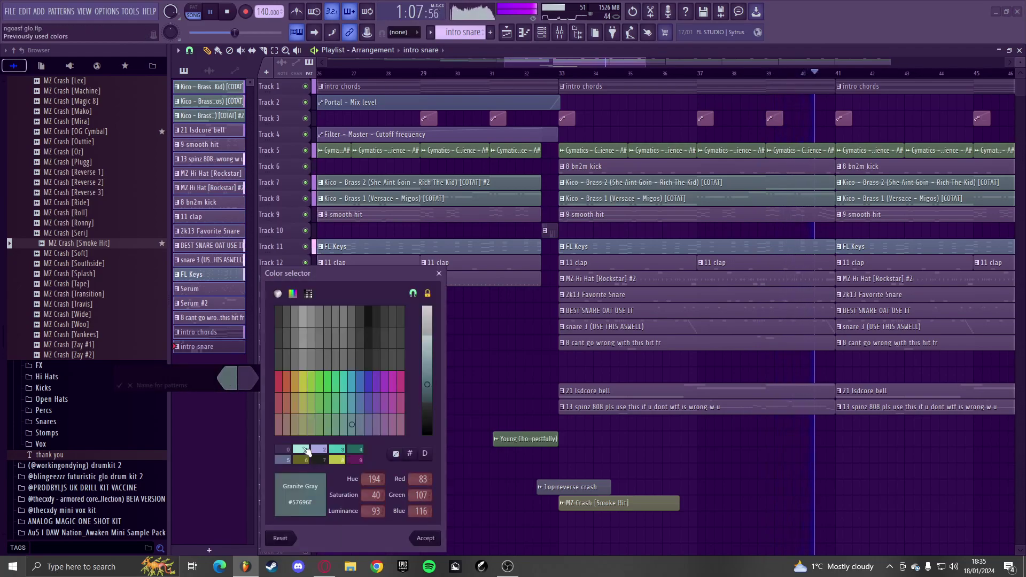
left_click(305, 450)
key("Return")
left_click(247, 380)
left_click(319, 450)
key("Return")
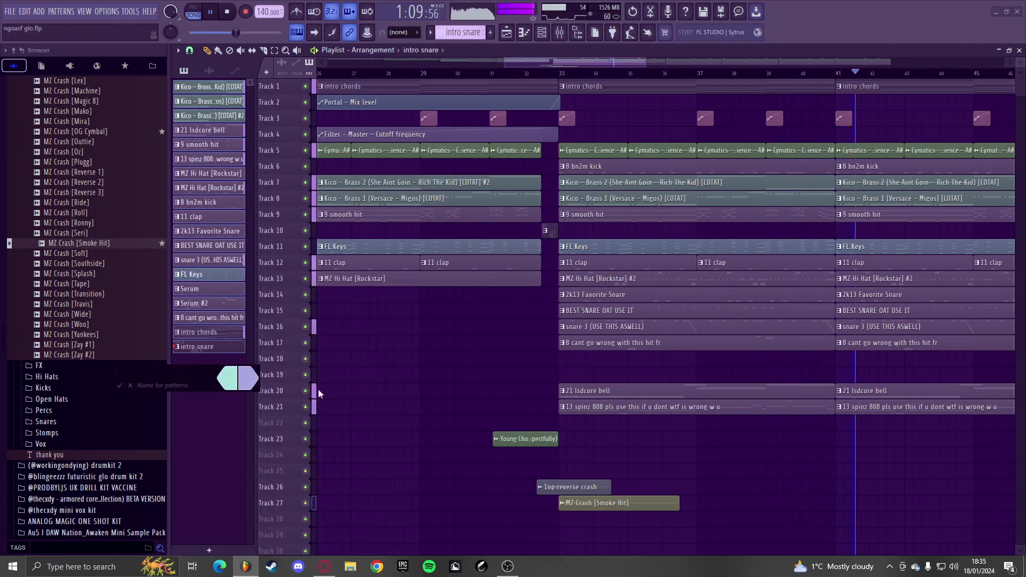
key("Return")
- Rename all selected patterns to # and colour them lavender
right_click(224, 172)
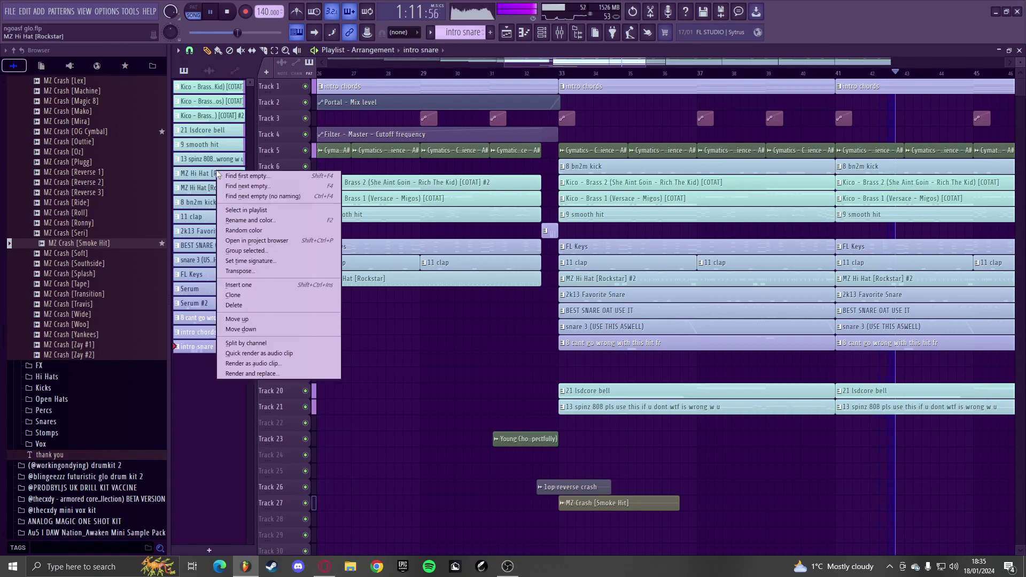
left_click(248, 219)
left_click(372, 321)
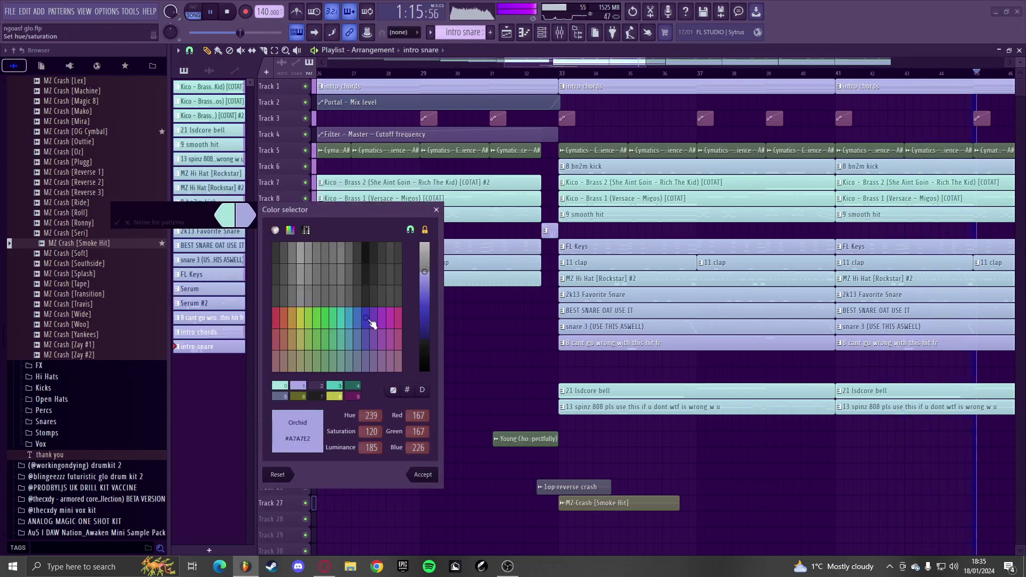
key("Return")
type("#")
key("Return")
- Name all selected patterns # and recolour them with a gradient from dark navy to pale aqua
right_click(236, 285)
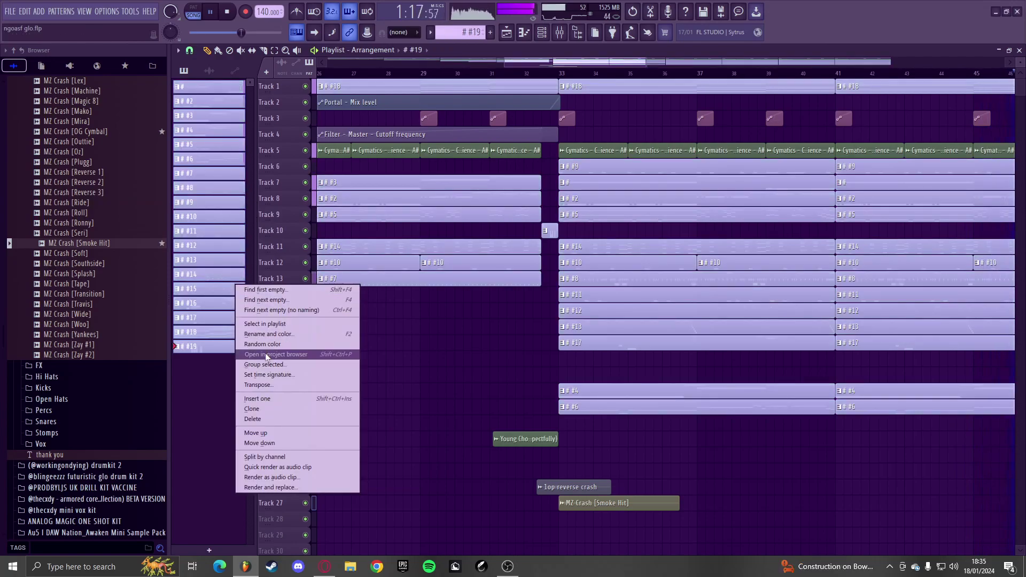
left_click(269, 334)
left_click(435, 402)
key("Return")
type("#")
left_click(256, 332)
left_click(319, 451)
key("Return")
scroll(411, 347, "down", 5)
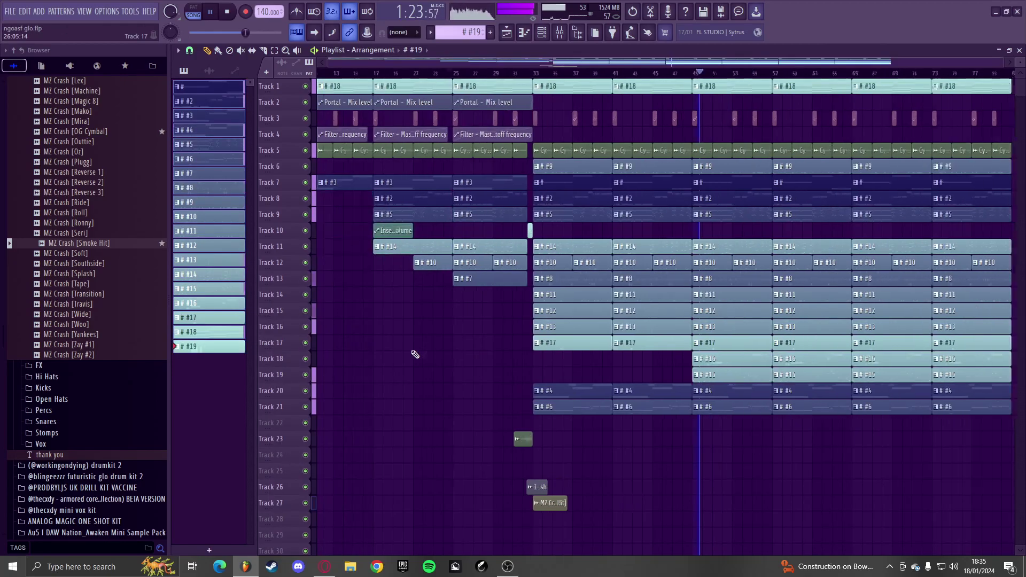
- Recolour the four audio clips with a gradient from blue to light sea green
left_click(217, 74)
right_click(215, 138)
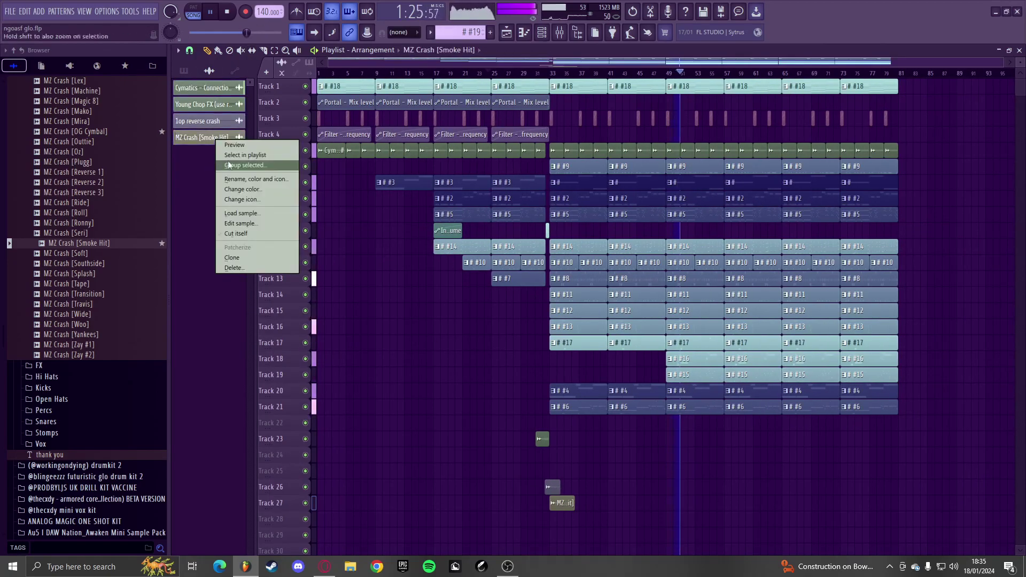
left_click(234, 196)
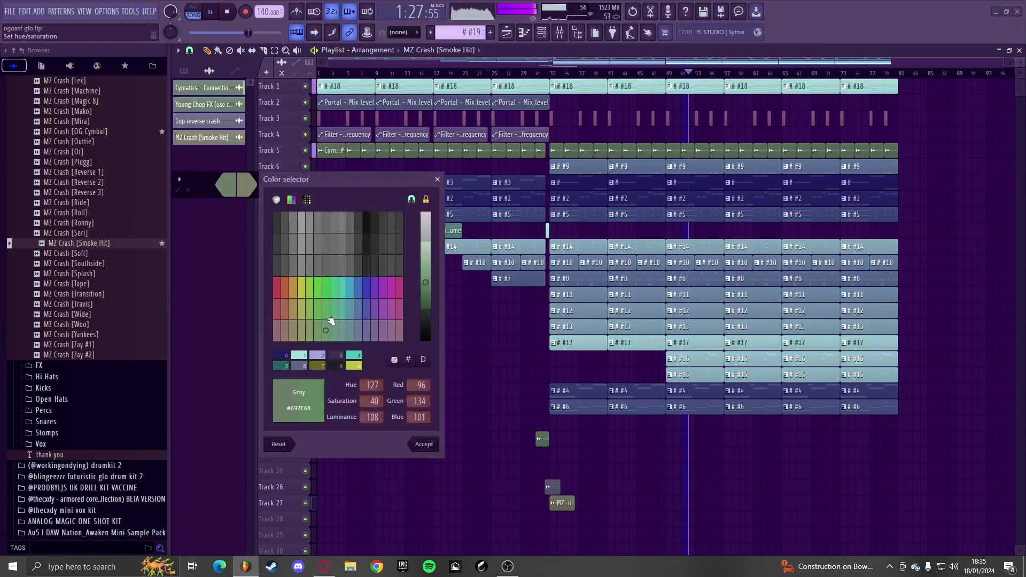
double_click(360, 290)
left_click(253, 193)
double_click(345, 291)
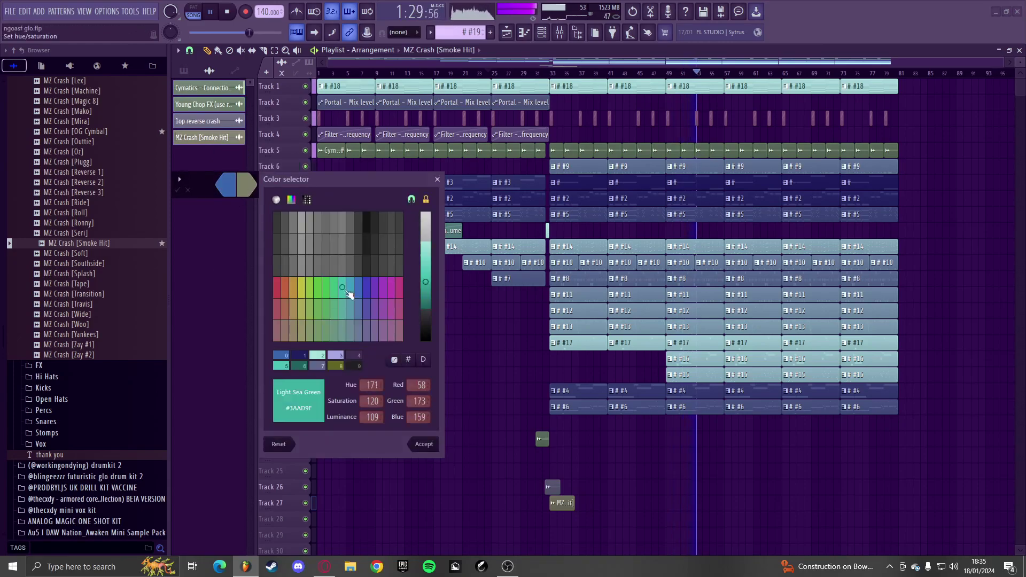
key("Return")
- Play the intro build-up around bar 25 and examine the filter automation on Track 4
left_click(185, 71)
left_click(234, 71)
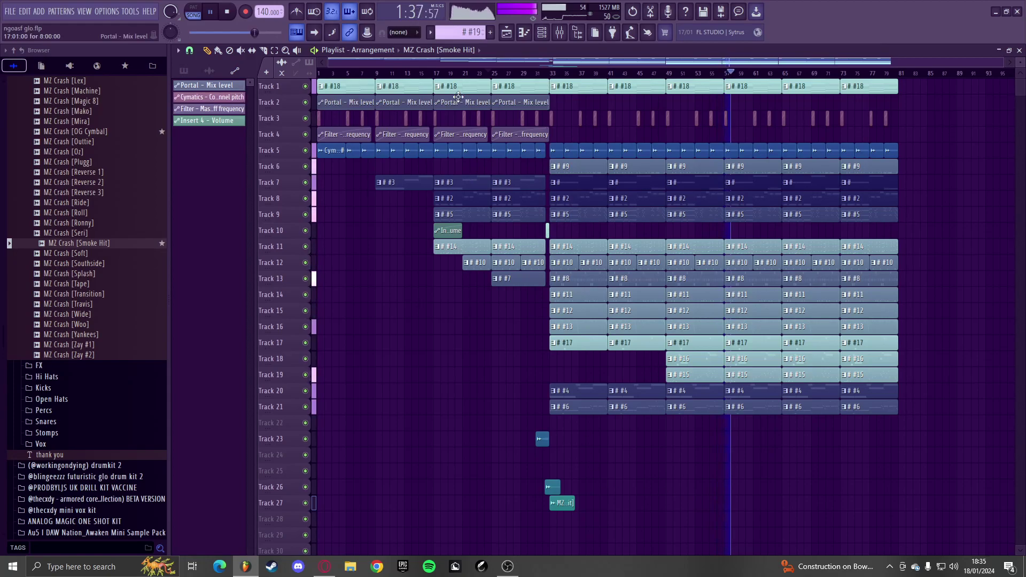
scroll(523, 317, "up", 3)
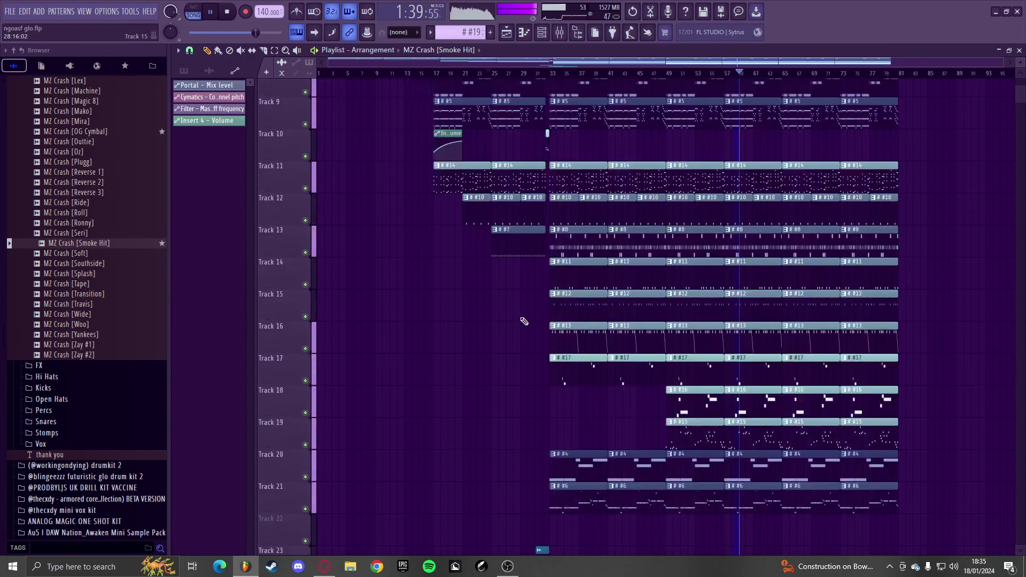
scroll(522, 320, "up", 5)
scroll(557, 81, "down", 1)
left_click(565, 74)
scroll(601, 291, "up", 5)
mouse_move(558, 251)
left_mouse_down()
mouse_move(675, 263)
mouse_move(563, 266)
left_mouse_up()
scroll(598, 214, "up", 4)
scroll(601, 178, "up", 1)
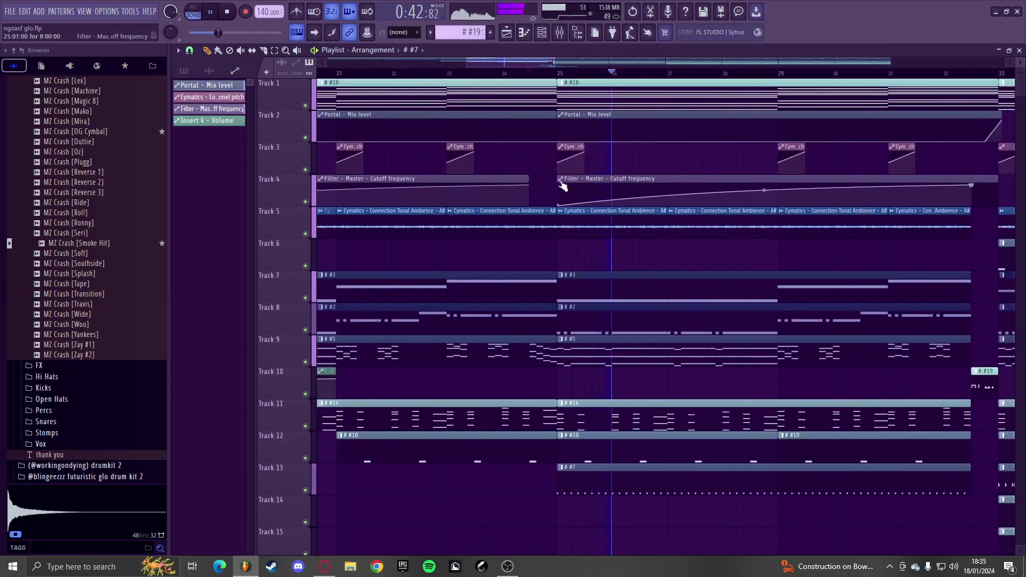
- Make the Filter - Master - Cutoff frequency clip at bar 25 unique and raise its starting point
right_click(559, 192)
left_click(583, 268)
key("space")
key("space")
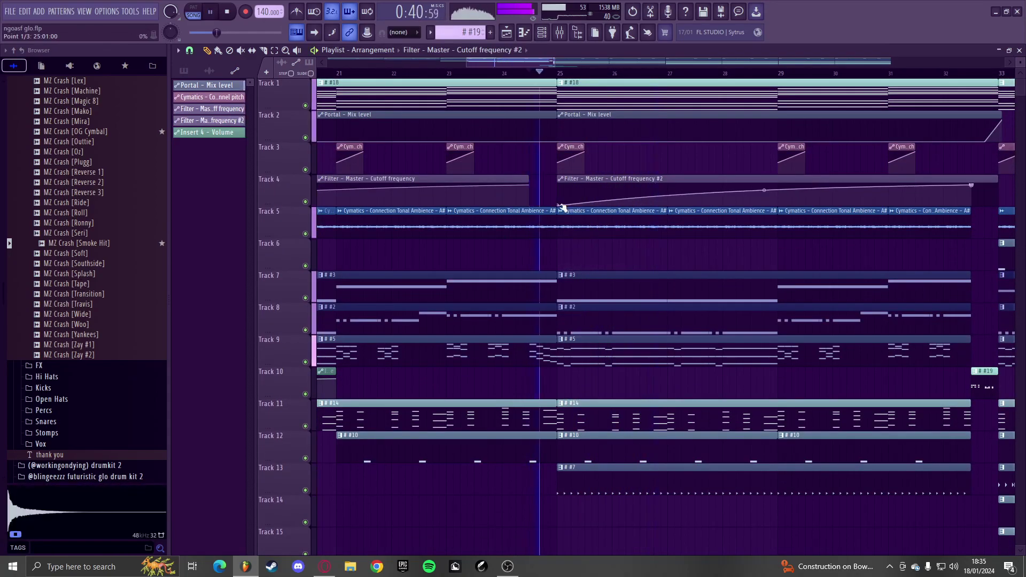
left_click_drag(558, 205, 558, 198)
- Play the whole arrangement from bar 1
scroll(546, 203, "down", 3)
scroll(545, 205, "down", 3)
key("space")
left_click(319, 74)
key("space")
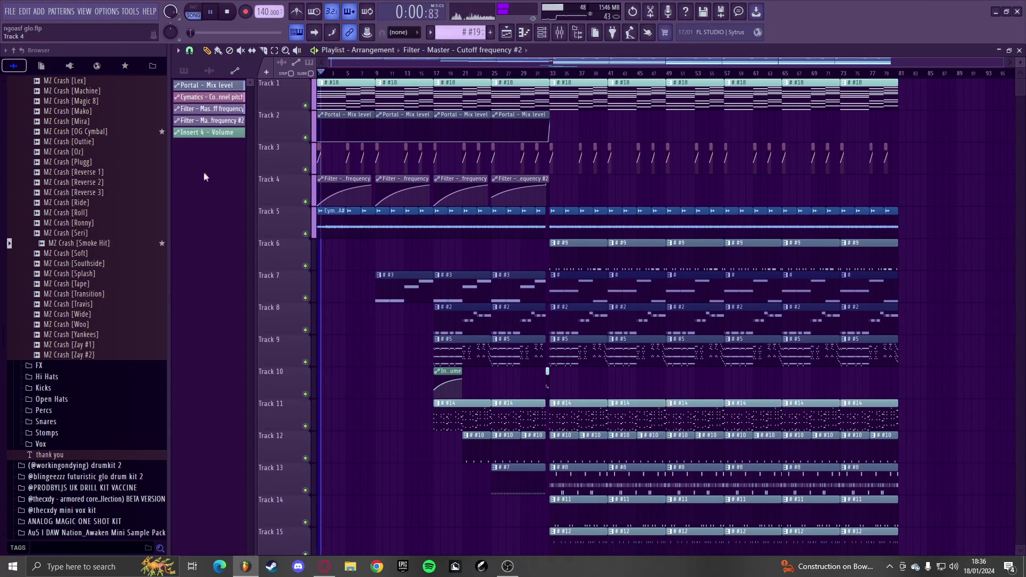
- Select the melodic patterns, including # #3 and # #18, and transpose them by -1 semitone
left_click(184, 70)
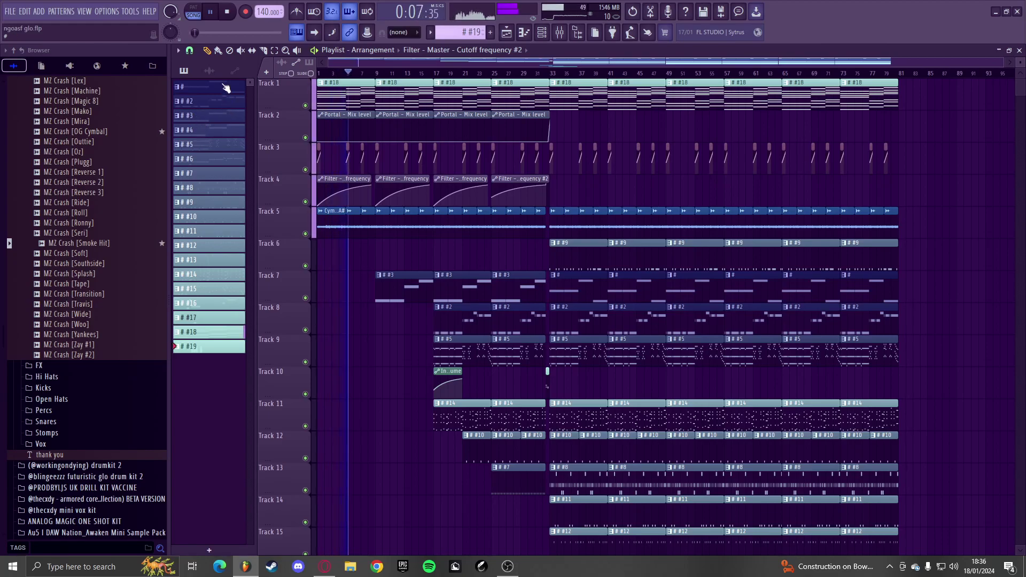
left_click(223, 335)
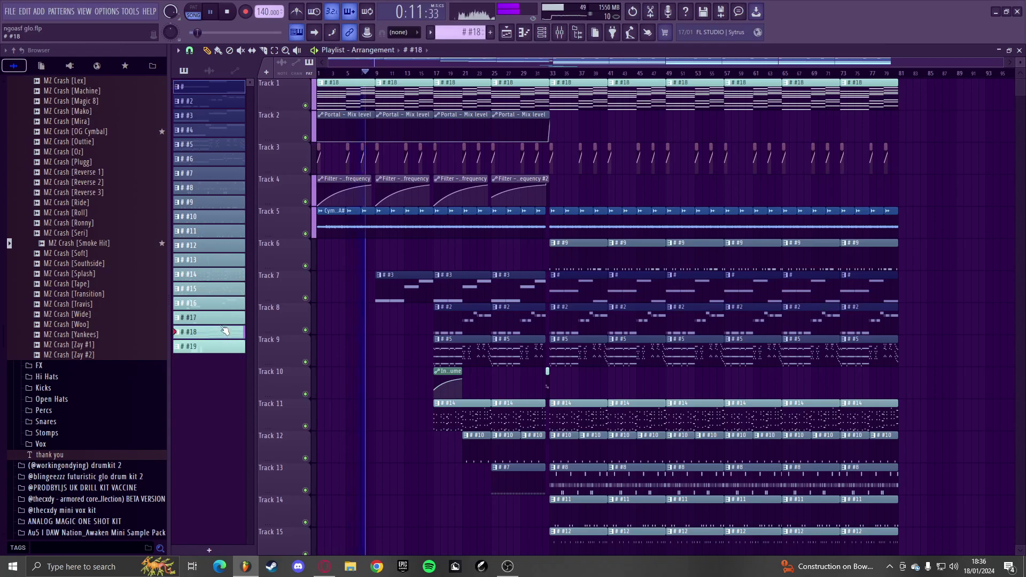
left_click(224, 269)
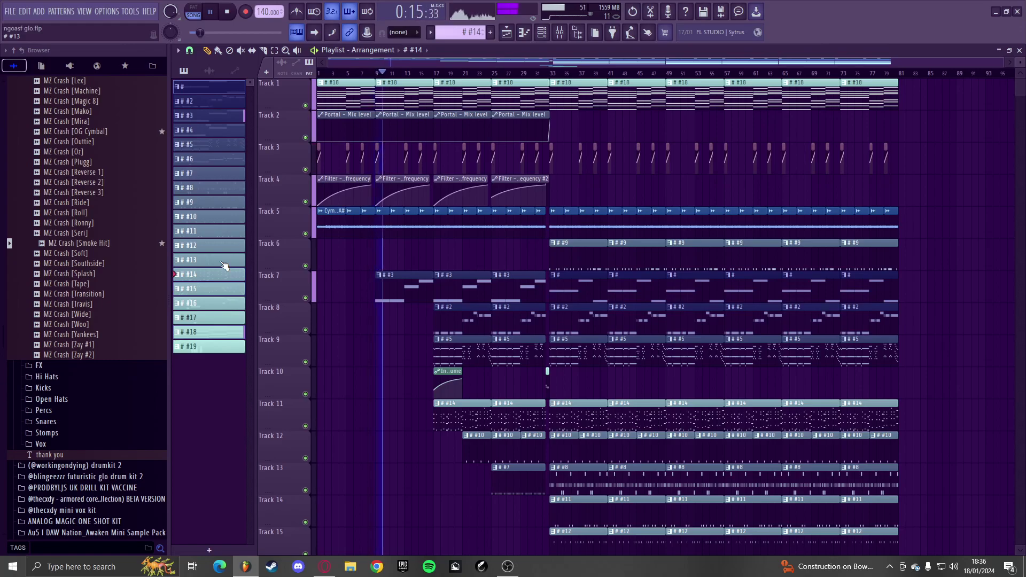
left_click(224, 261)
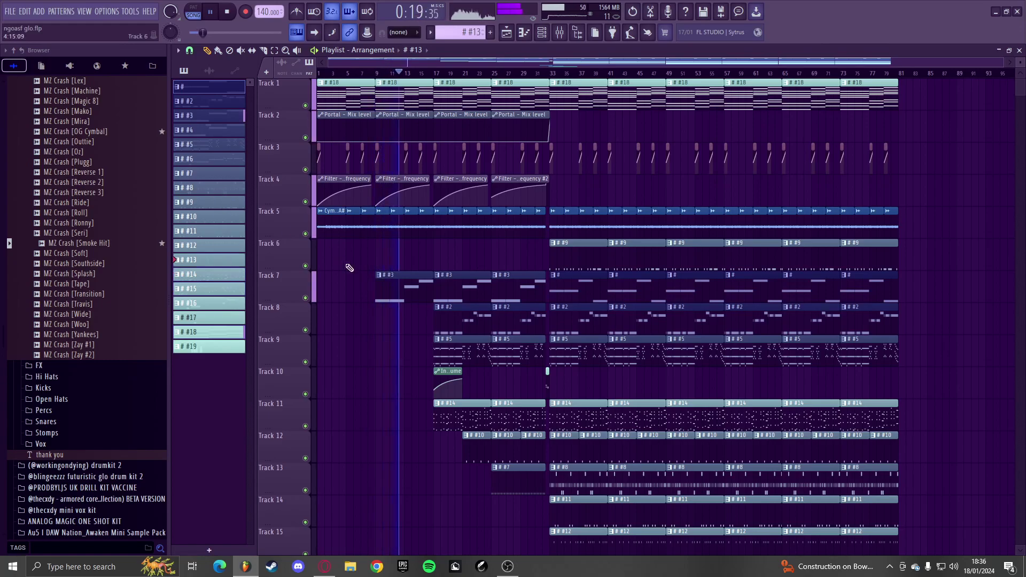
left_click(216, 118)
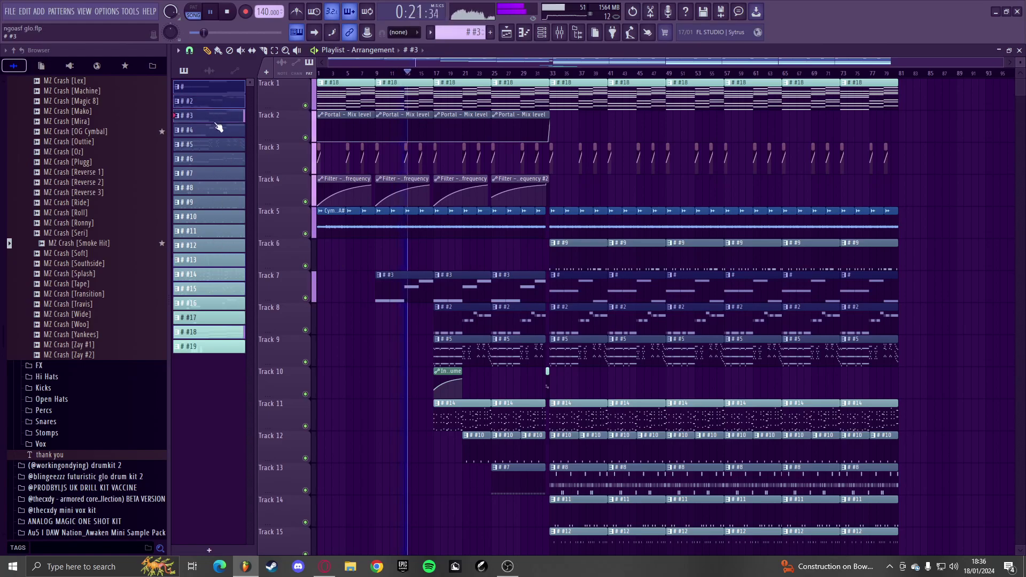
left_click(220, 159)
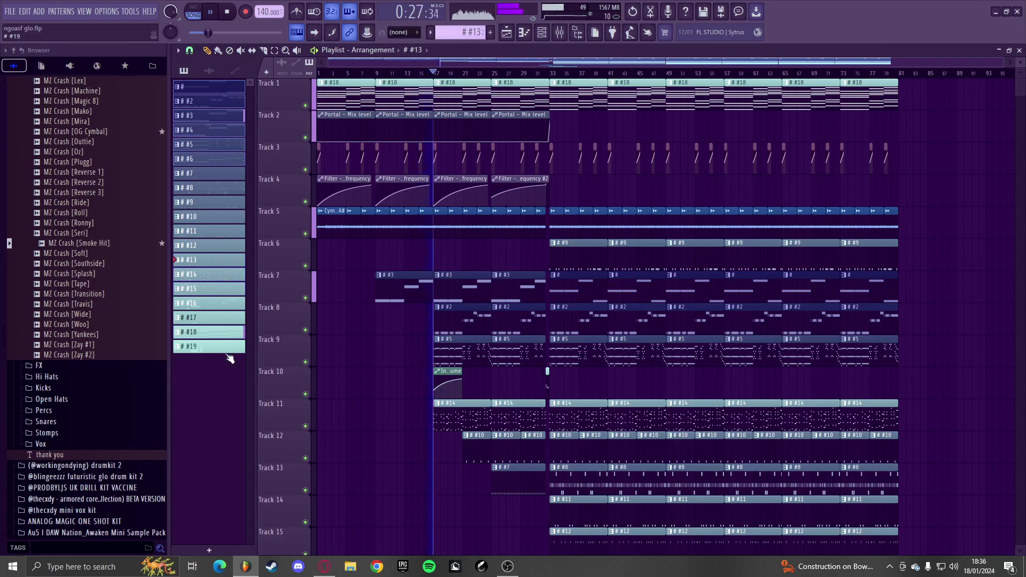
key("space")
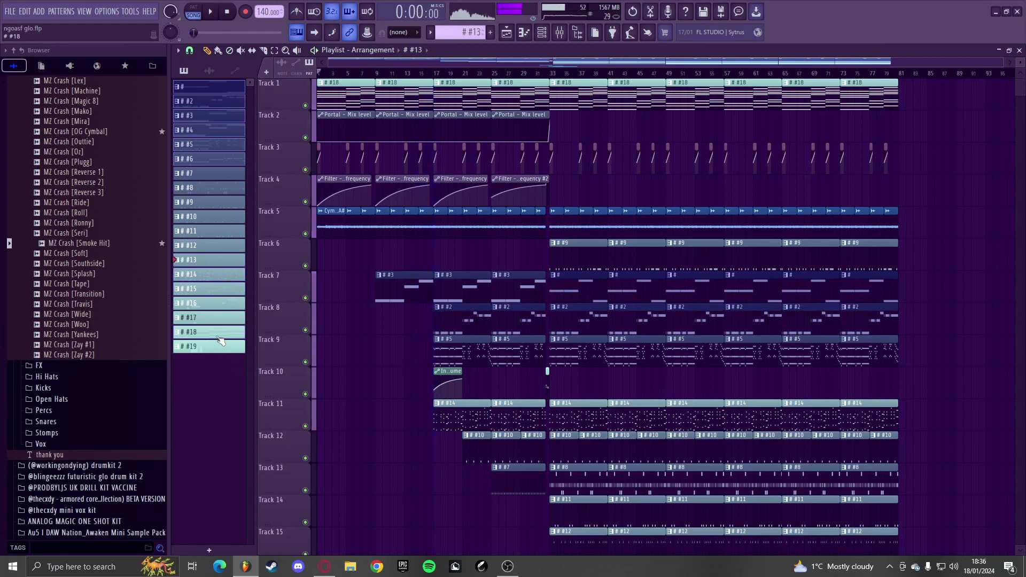
right_click(220, 340)
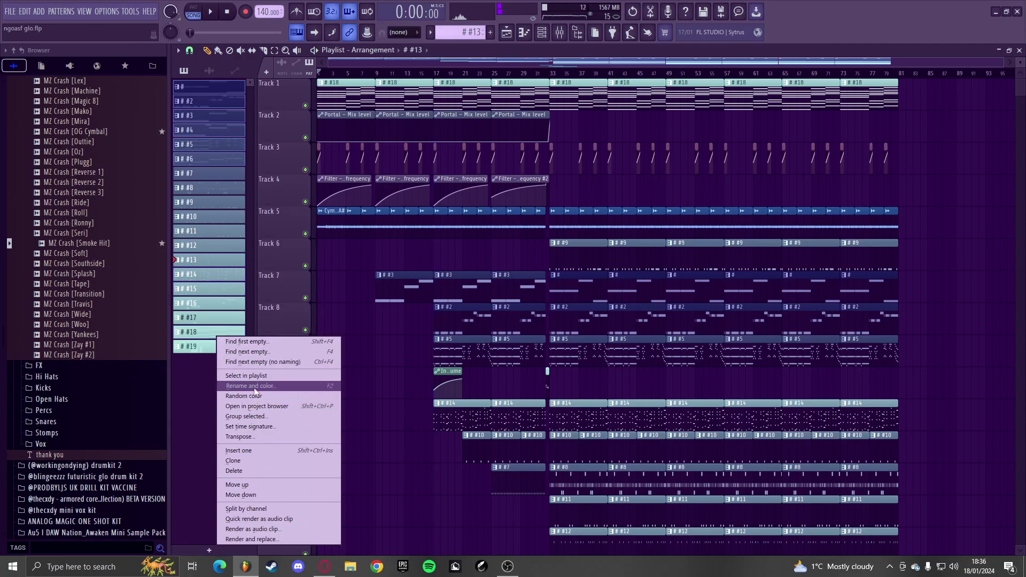
left_click(262, 437)
type("-1")
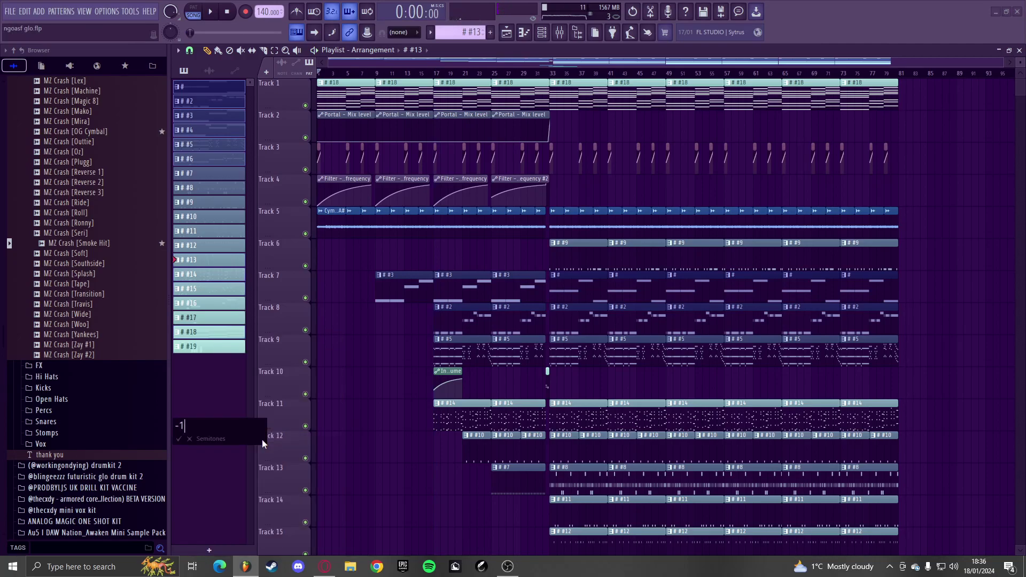
key("Return")
- Shift the pitch of the Cymatics - Connection Tonal Ambience audio clip by -100 cents
scroll(426, 221, "up", 3)
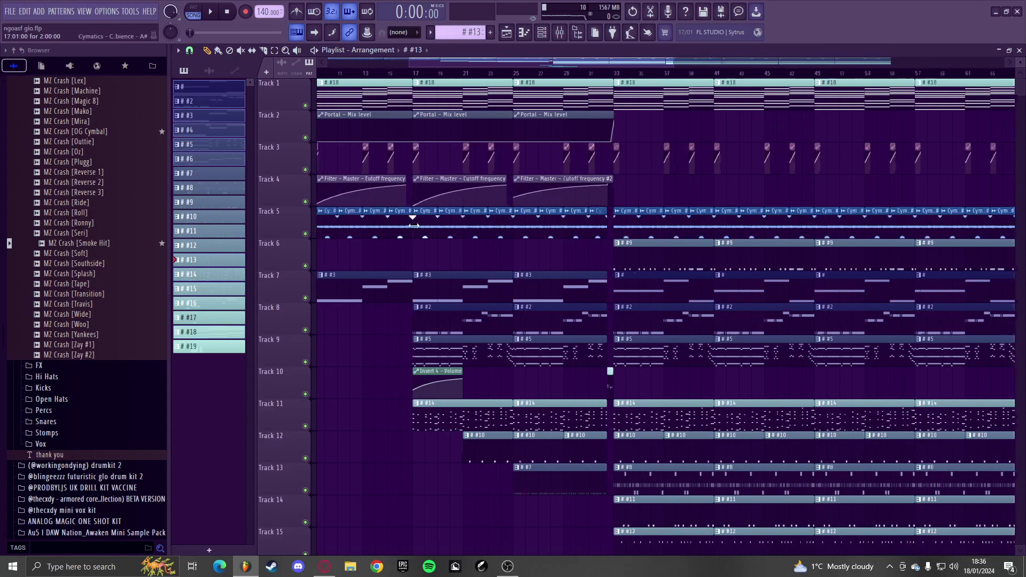
double_click(425, 221)
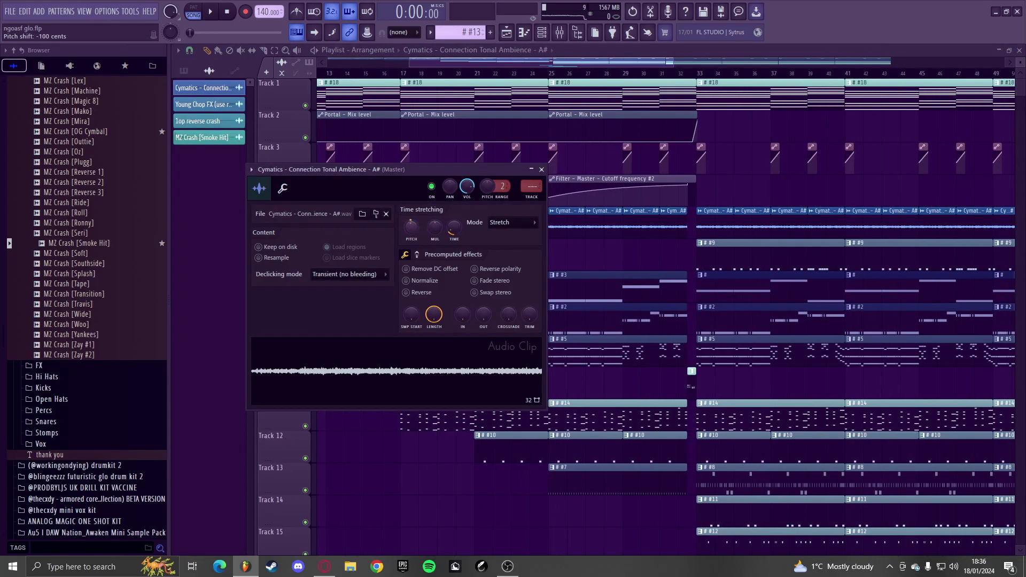
key("Escape")
scroll(616, 253, "down", 4)
- Check the system's audio output device and play the arrangement from the beginning
key("space")
left_click(954, 566)
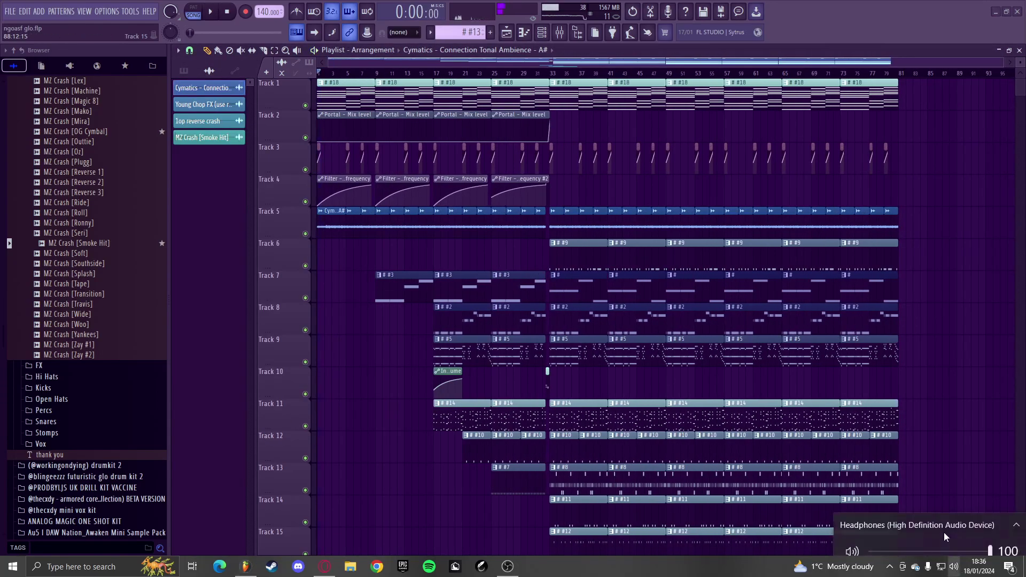
left_click(915, 510)
right_click(967, 418)
key("space")
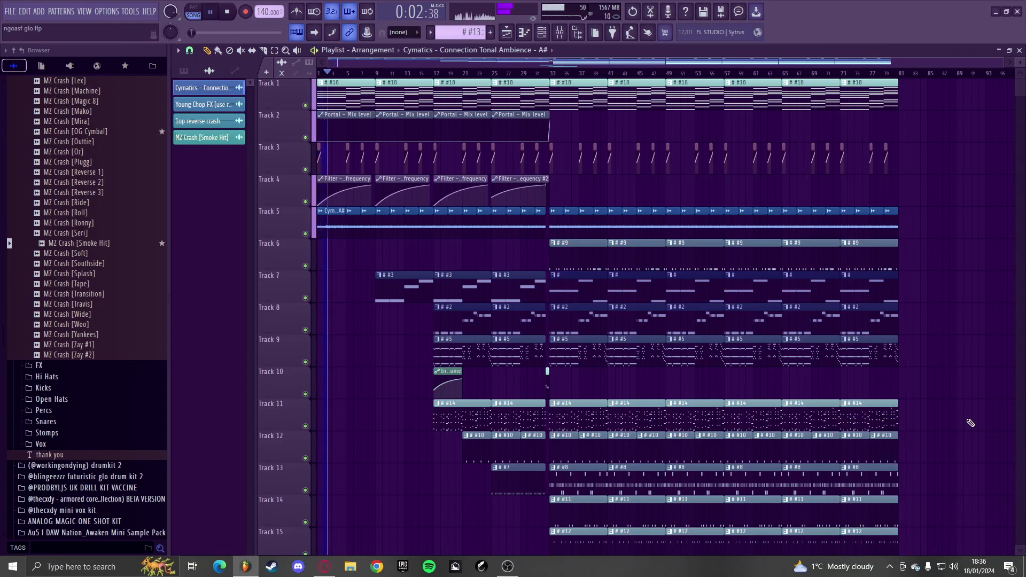
- Examine the transition effects around bar 33 on Tracks 23 to 27 during playback
scroll(678, 316, "down", 10)
right_click(555, 360, "ctrl")
scroll(577, 343, "down", 4)
scroll(572, 364, "up", 6)
left_click(541, 368)
right_click(644, 356)
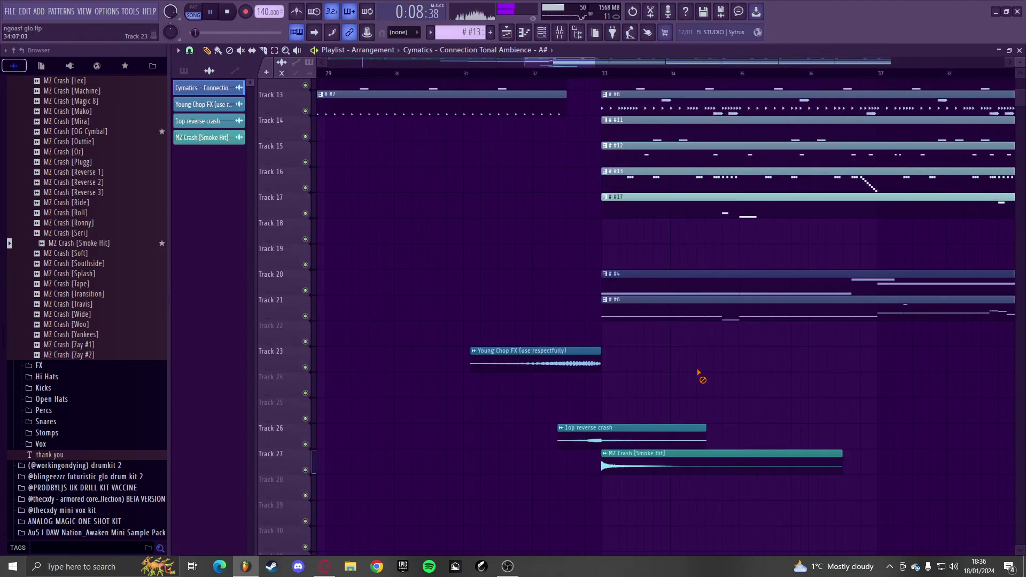
scroll(587, 358, "down", 5)
- Delete the Track 8 pattern clips at bars 17 and 25 and the Track 11 clip at bar 17
scroll(459, 344, "up", 3)
scroll(459, 343, "up", 3)
scroll(409, 299, "up", 3)
right_click(460, 284)
right_click(552, 281)
scroll(552, 281, "down", 1)
scroll(552, 281, "down", 2)
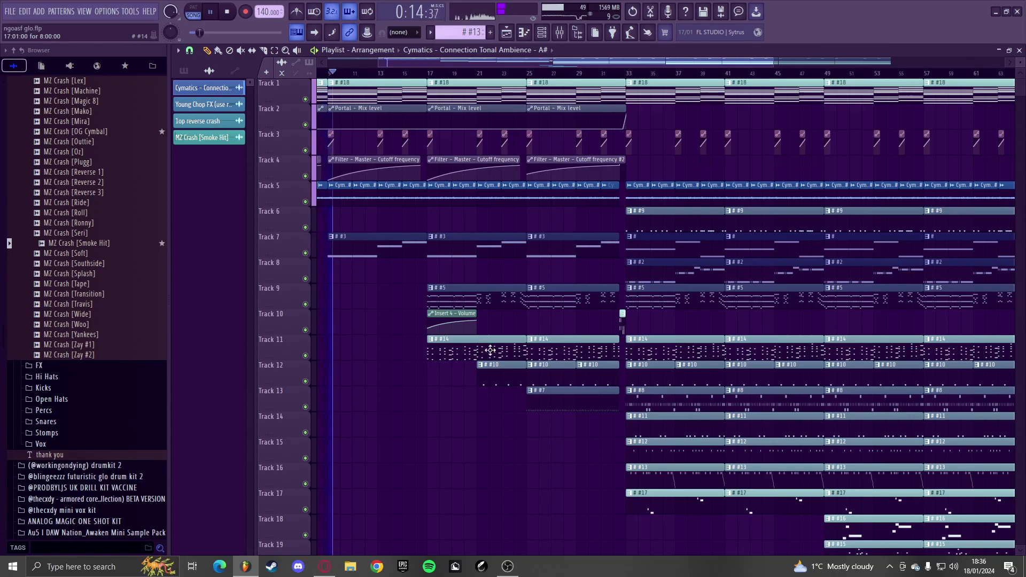
scroll(394, 350, "up", 3)
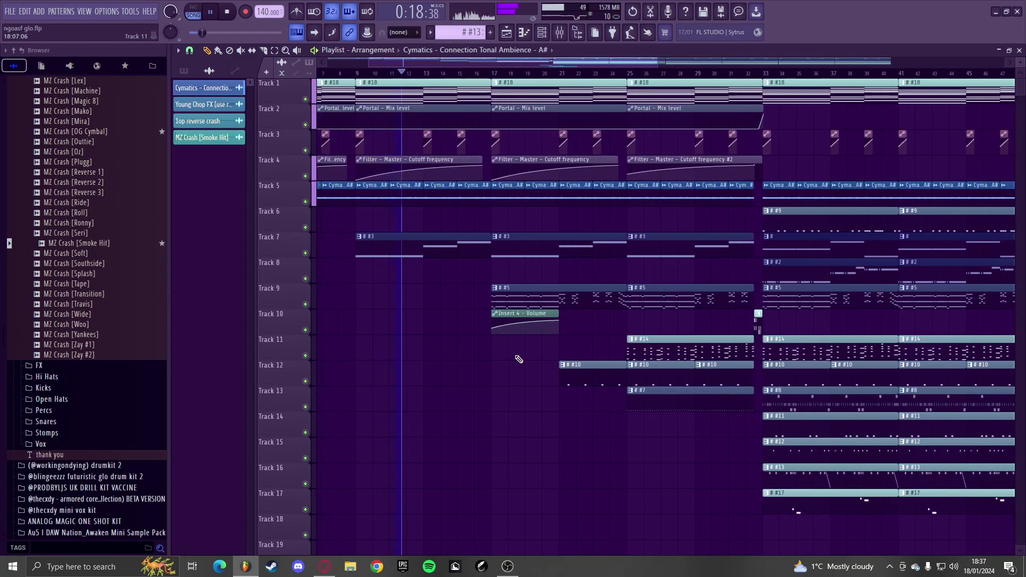
- Set the clip gain of Young Chop FX to 6.3 dB and of MZ Crash [Smoke Hit] to -3.1 dB
scroll(536, 355, "down", 3)
scroll(588, 377, "down", 5)
scroll(598, 389, "up", 2)
scroll(598, 393, "up", 5)
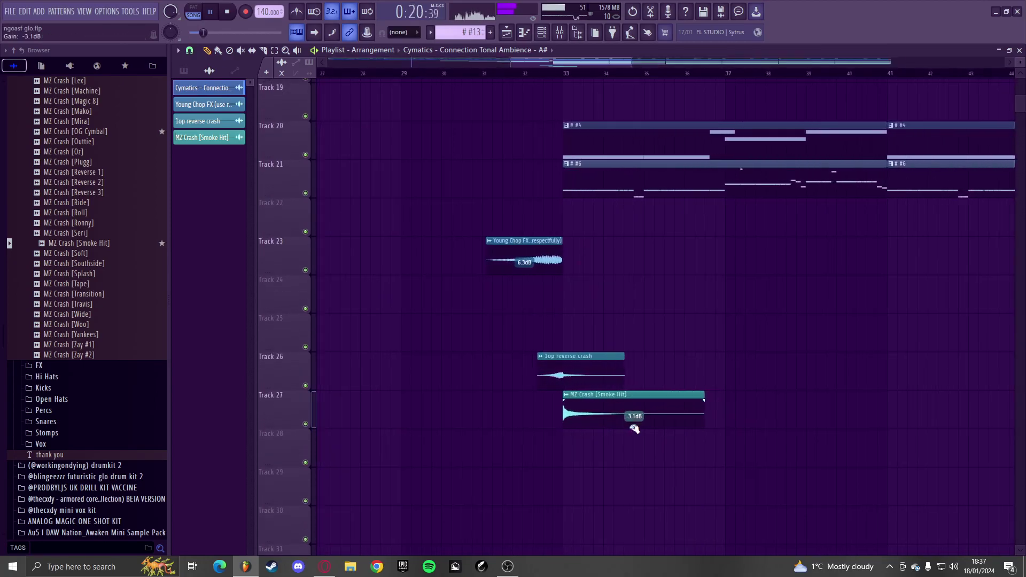
scroll(582, 389, "up", 6)
scroll(481, 398, "down", 3)
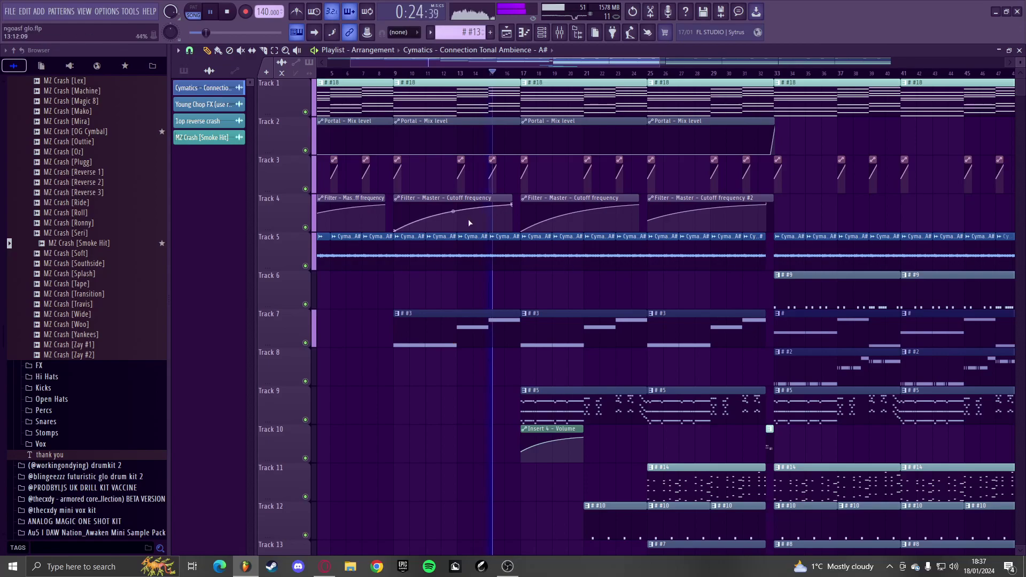
- Replace the Master filter cutoff clip at bar 17 on Track 4 with the Cutoff frequency #2 automation clip
left_click(452, 210)
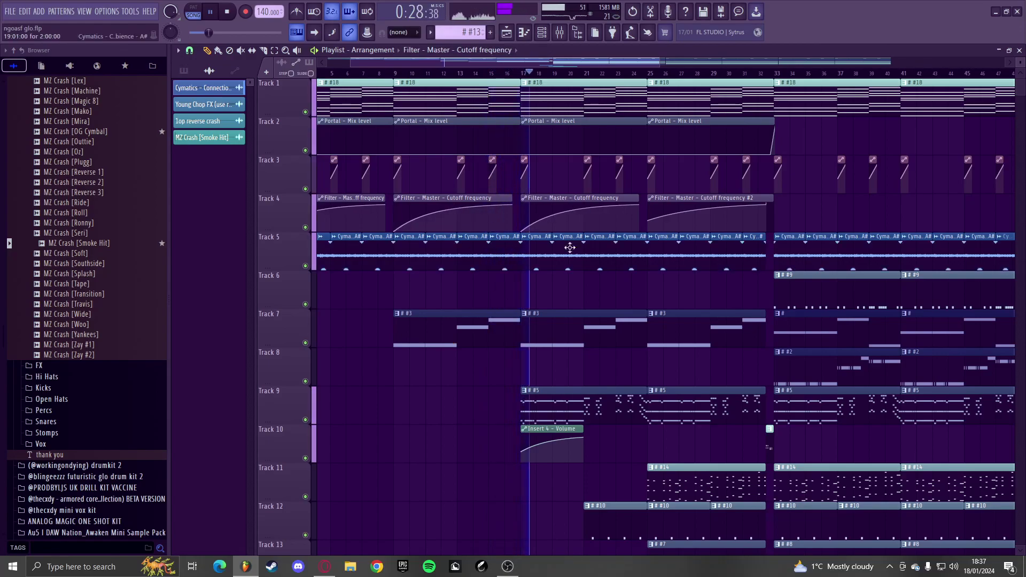
left_click(677, 208)
scroll(541, 226, "up", 3)
right_click(545, 203)
left_click(545, 203)
key("space")
key("space")
left_click(533, 77)
- Replace the Master filter cutoff clip at bar 9 on Track 4 with Cutoff frequency #2 and play that section
scroll(570, 194, "down", 3)
right_click(451, 202)
left_click(435, 198)
left_click(417, 74)
scroll(434, 214, "up", 4)
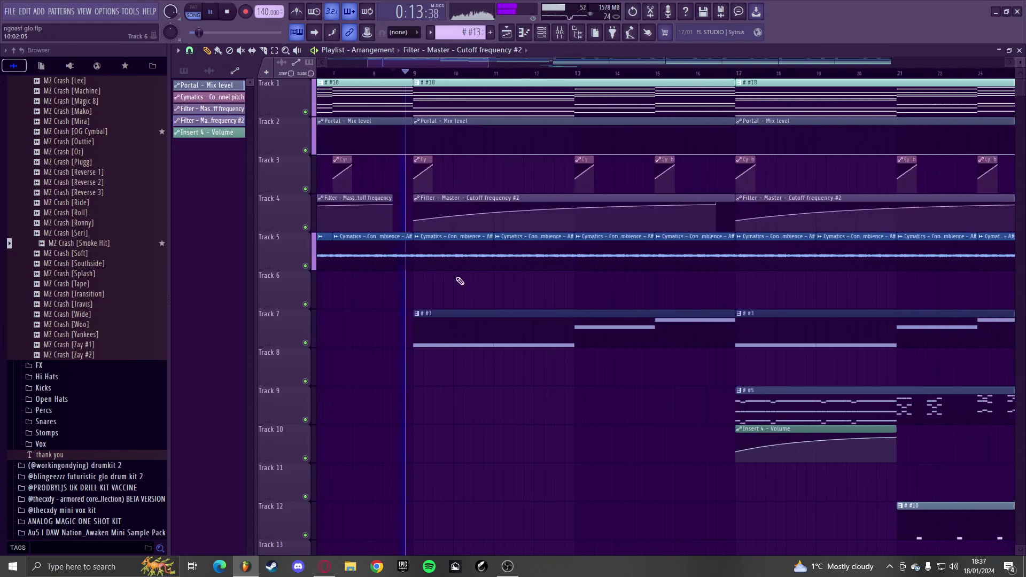
scroll(475, 283, "down", 3)
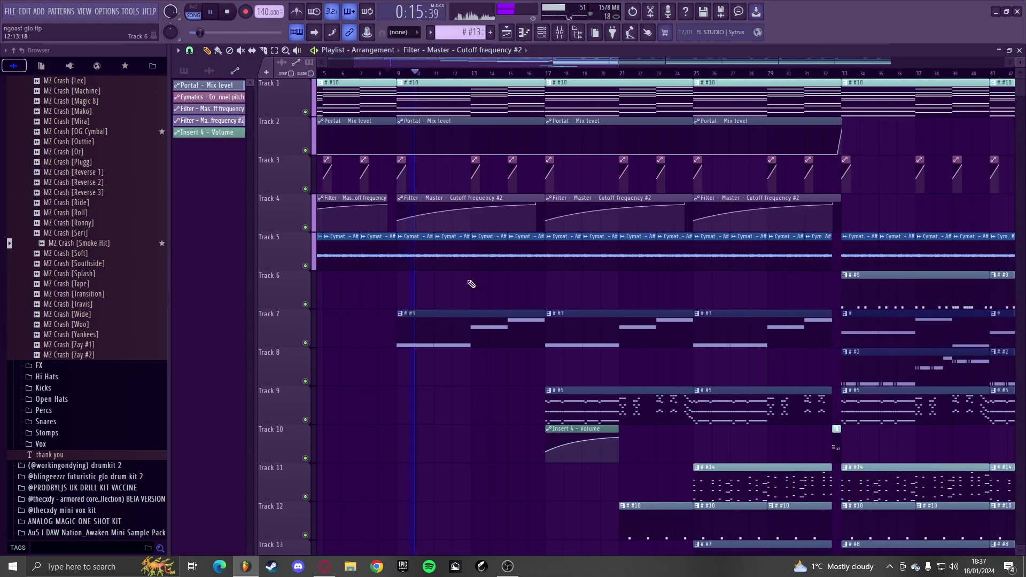
- Collapse the Cymbals sample folder and check the notes of the brass pattern #3 on Track 7
scroll(123, 347, "up", 10)
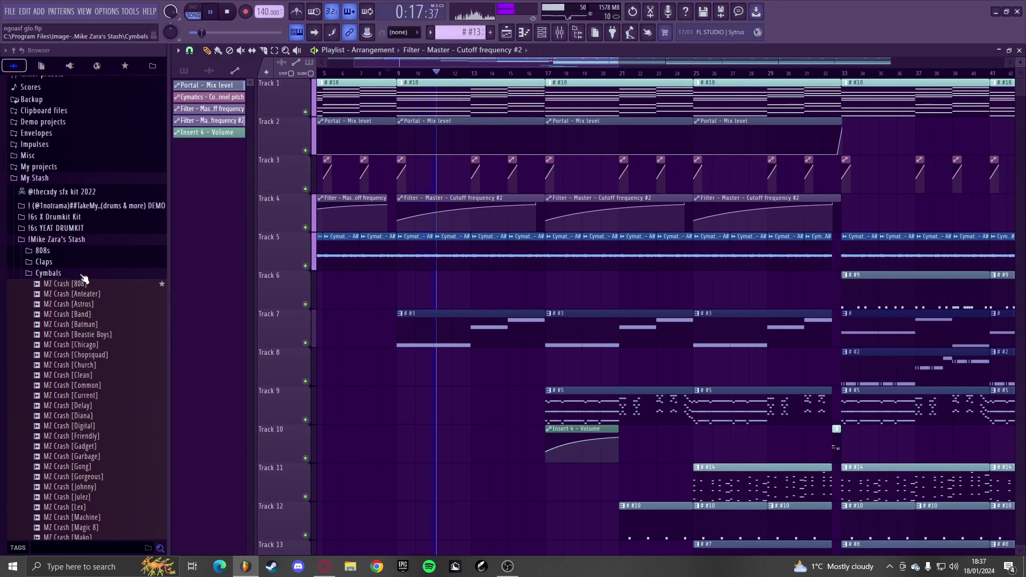
left_click(83, 274)
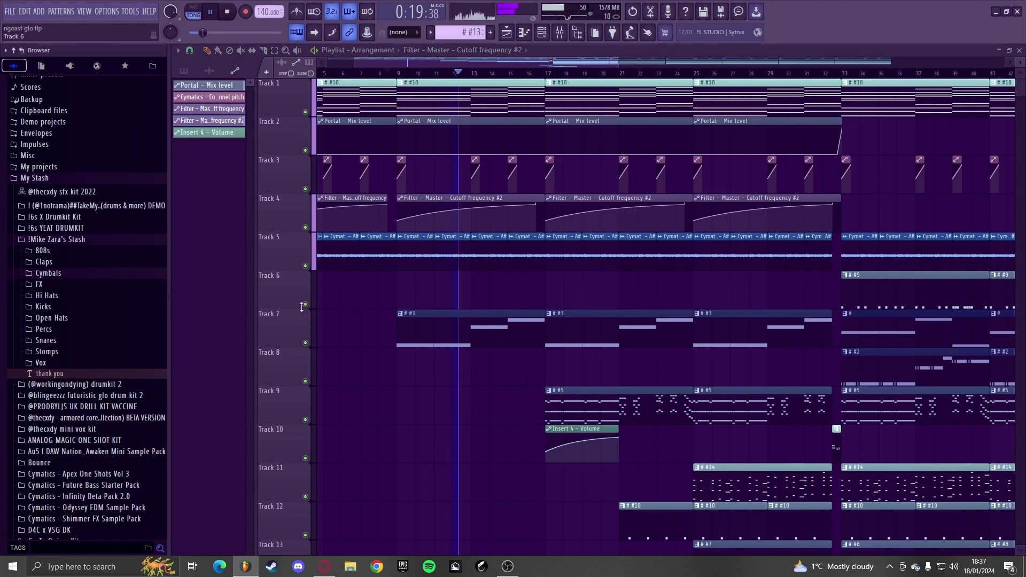
double_click(444, 332)
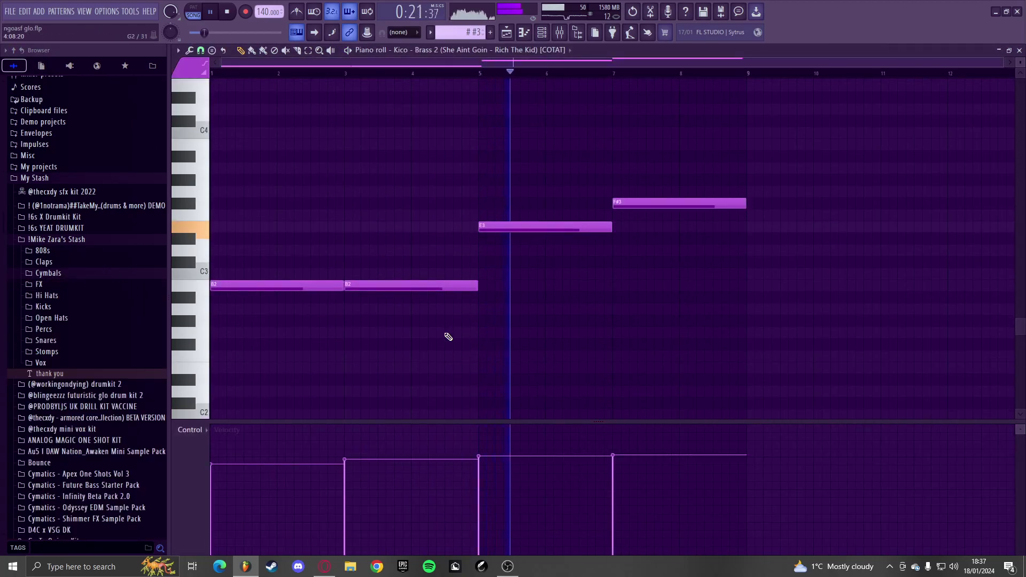
key("F5")
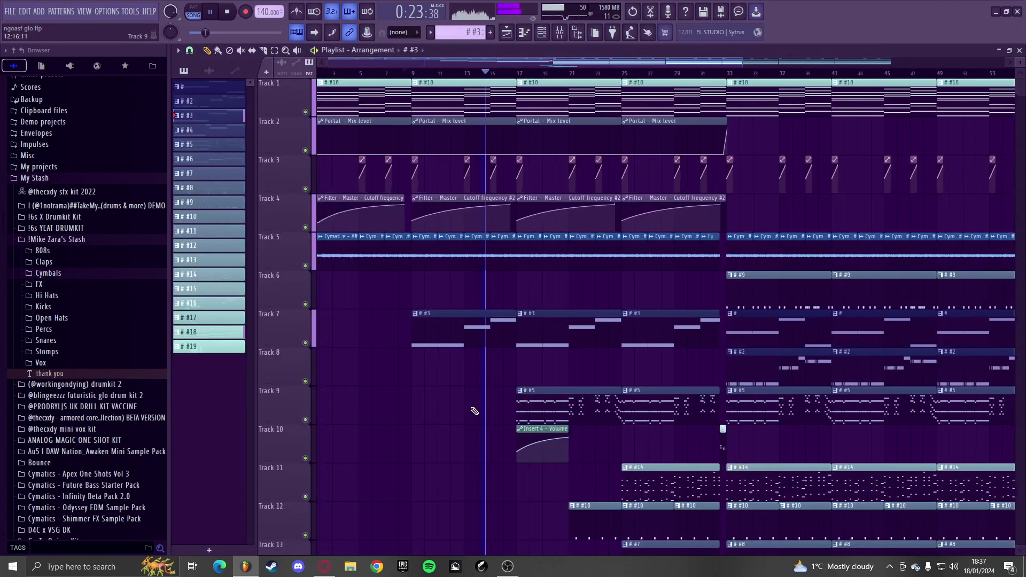
- Examine the layers of the intro build-up across the tracks before bar 33 during playback
scroll(101, 384, "up", 4)
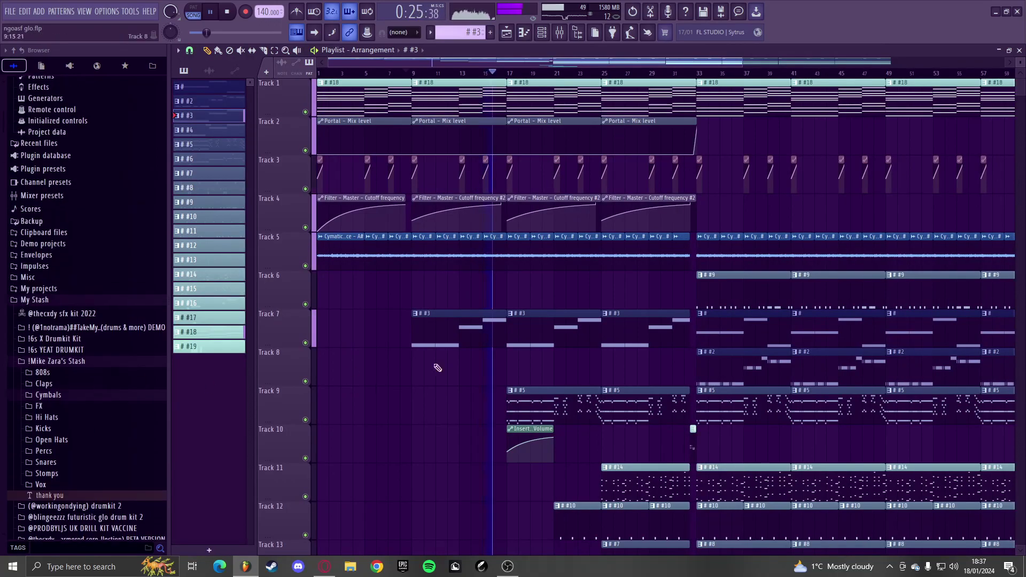
scroll(509, 353, "down", 1)
scroll(452, 358, "down", 1)
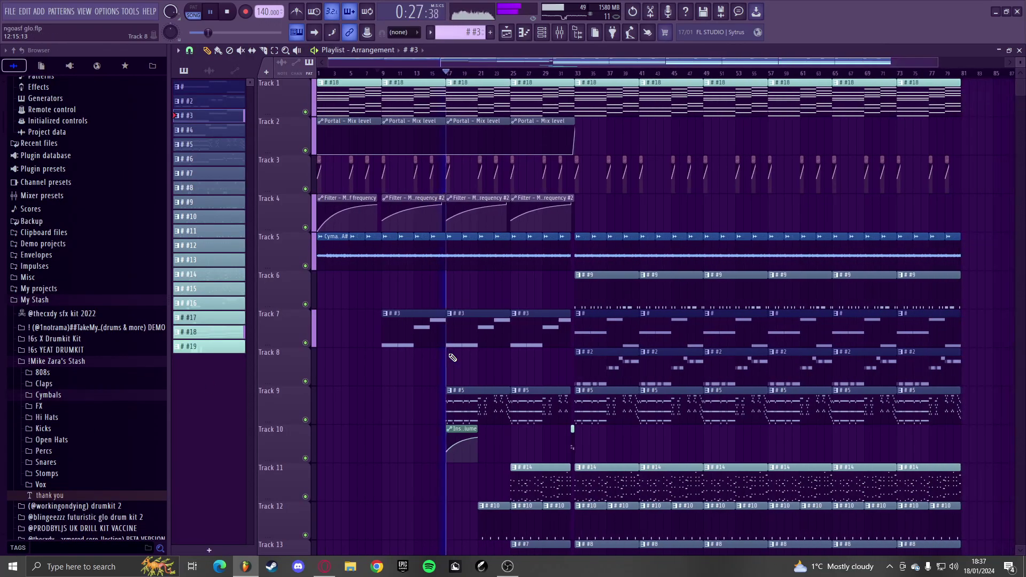
scroll(454, 358, "down", 3)
scroll(456, 361, "up", 3)
scroll(462, 377, "up", 2)
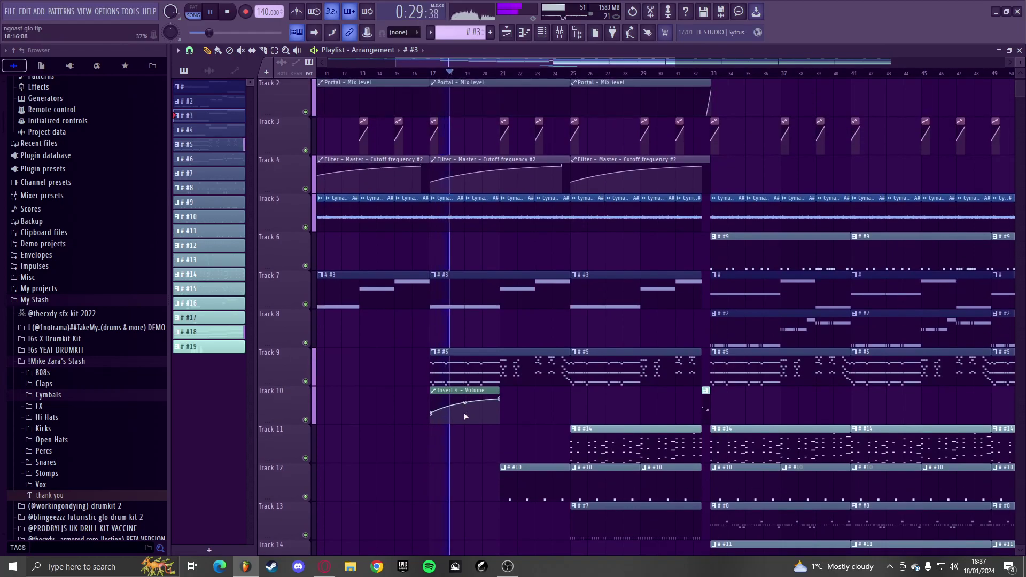
scroll(516, 404, "down", 2)
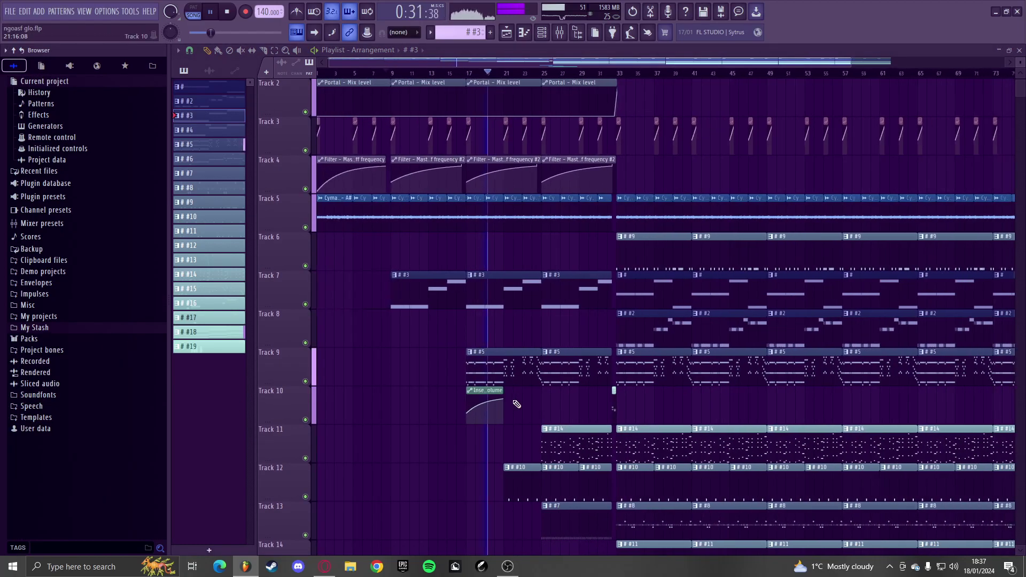
scroll(516, 404, "down", 2)
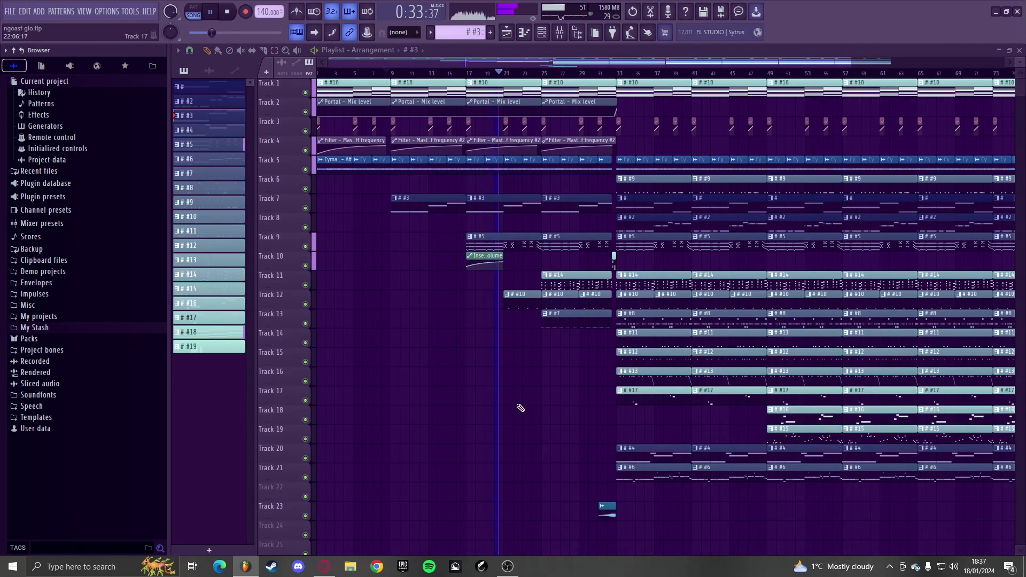
left_click(561, 35)
left_click(561, 36)
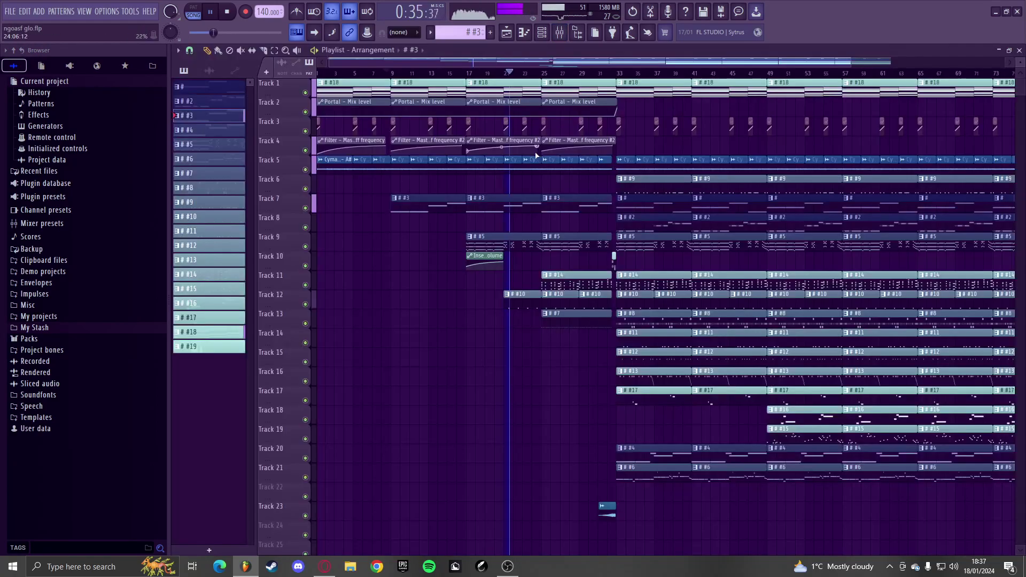
- Add pattern #2 to Track 8 at bar 17 and duplicate it to bar 25
scroll(530, 285, "up", 2)
left_click(694, 227)
left_click(440, 226)
left_click(495, 227, "ctrl")
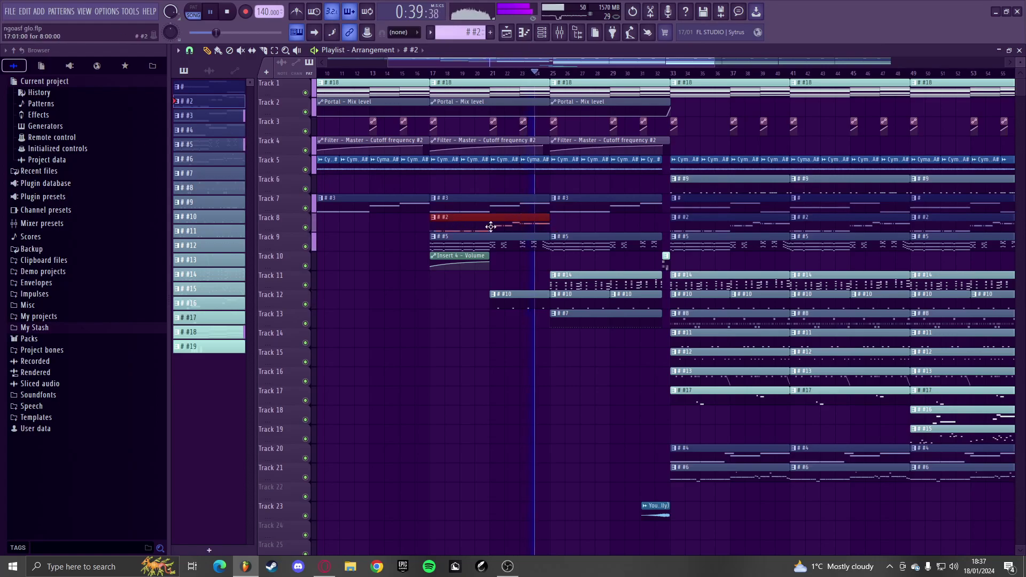
key("ctrl+b")
scroll(463, 289, "down", 2)
left_click(542, 382, "ctrl")
scroll(543, 382, "up", 3)
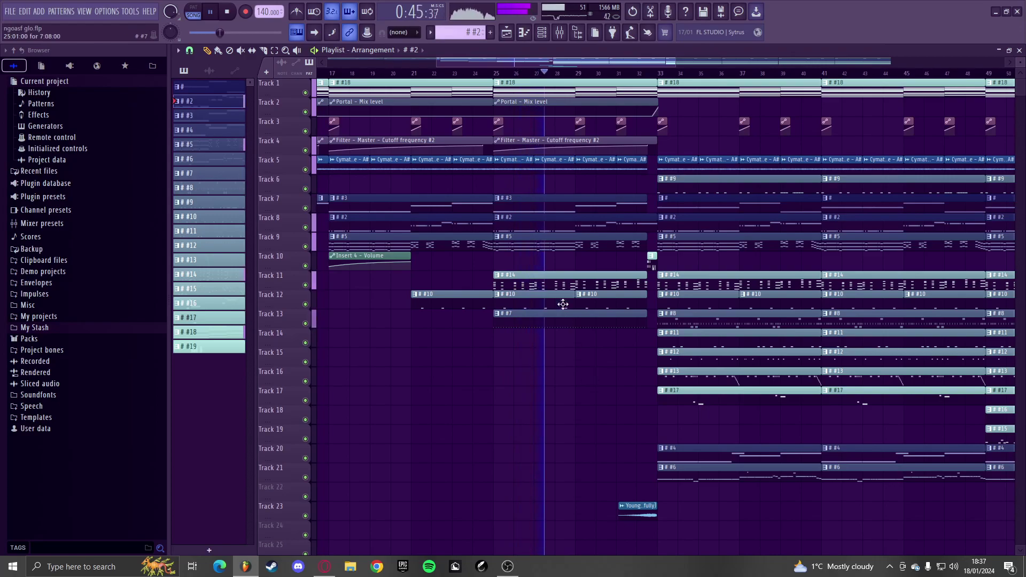
- Restore the deleted pattern #14 clip on Track 11 and trim its start from bar 25 to bar 29
scroll(535, 376, "down", 2)
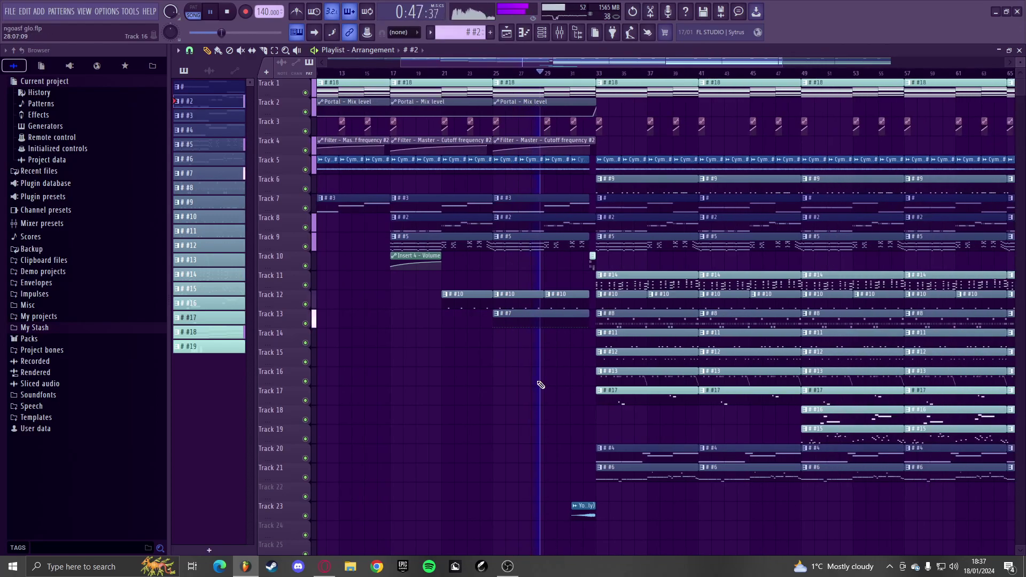
key("ctrl+z")
scroll(508, 307, "up", 3)
left_click_drag(480, 282, 574, 291)
- Examine the transition effects on Tracks 23 to 27 and the drop from bar 33 during playback
scroll(517, 315, "down", 3)
scroll(580, 376, "down", 3)
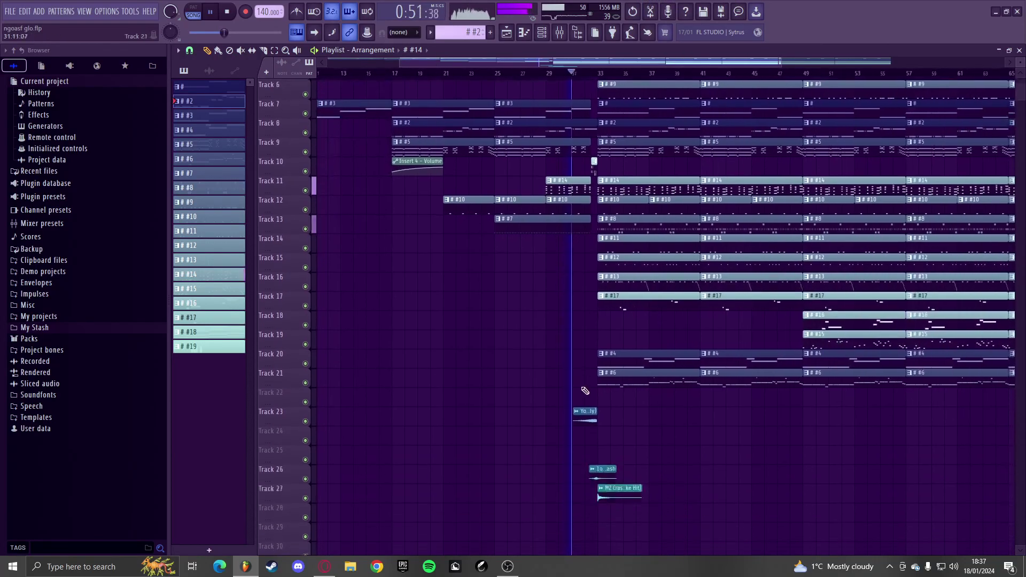
scroll(584, 387, "up", 4)
scroll(584, 368, "up", 2)
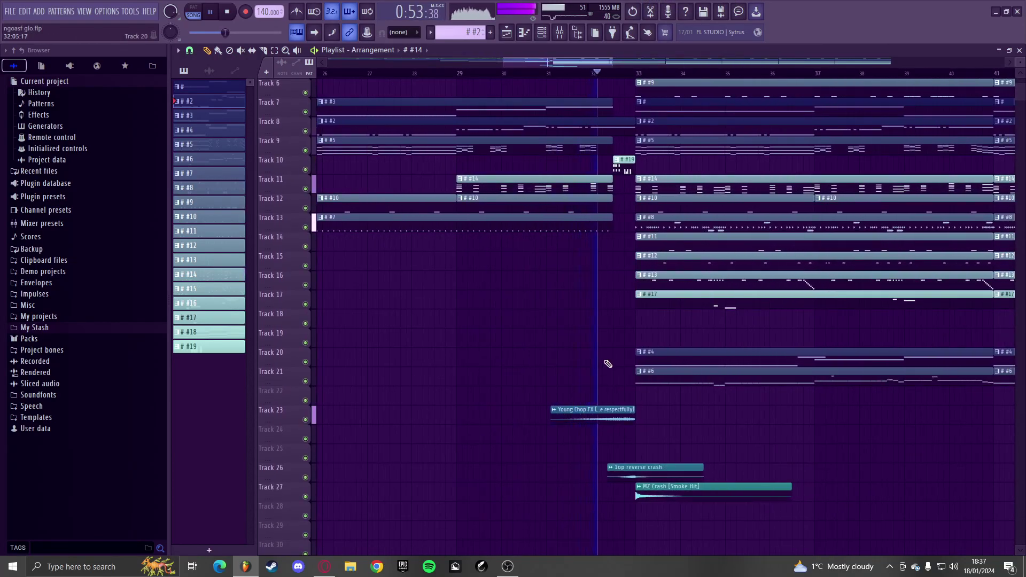
scroll(614, 359, "down", 2)
scroll(614, 359, "up", 3)
scroll(517, 371, "down", 2)
scroll(517, 372, "down", 3)
scroll(620, 329, "up", 2)
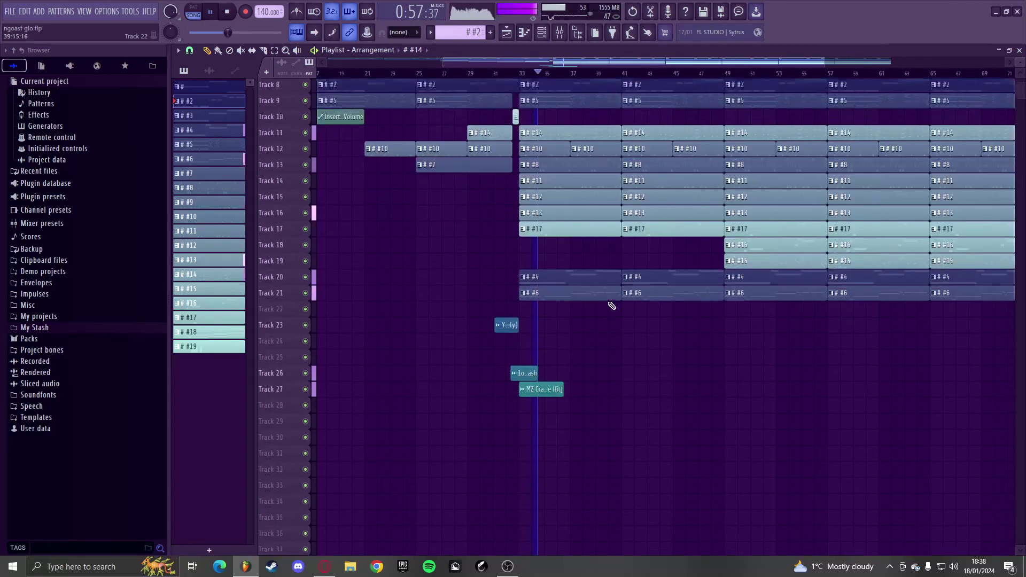
scroll(612, 307, "up", 3)
scroll(581, 299, "down", 2)
- Solo the Insert 5 808 track in the mixer to hear it alone, and return to the playlist
left_click(560, 32)
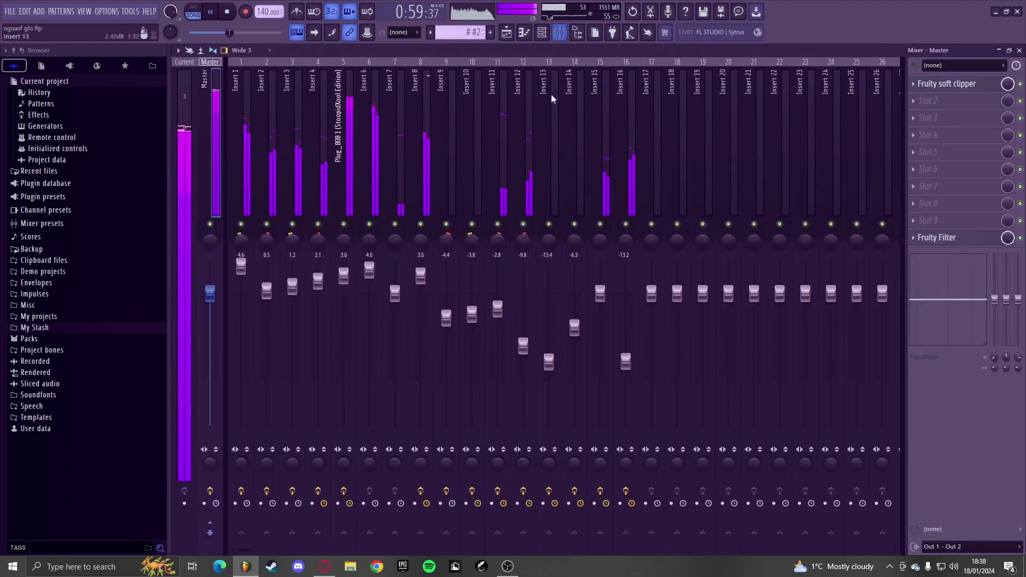
right_click(345, 225)
key("F5")
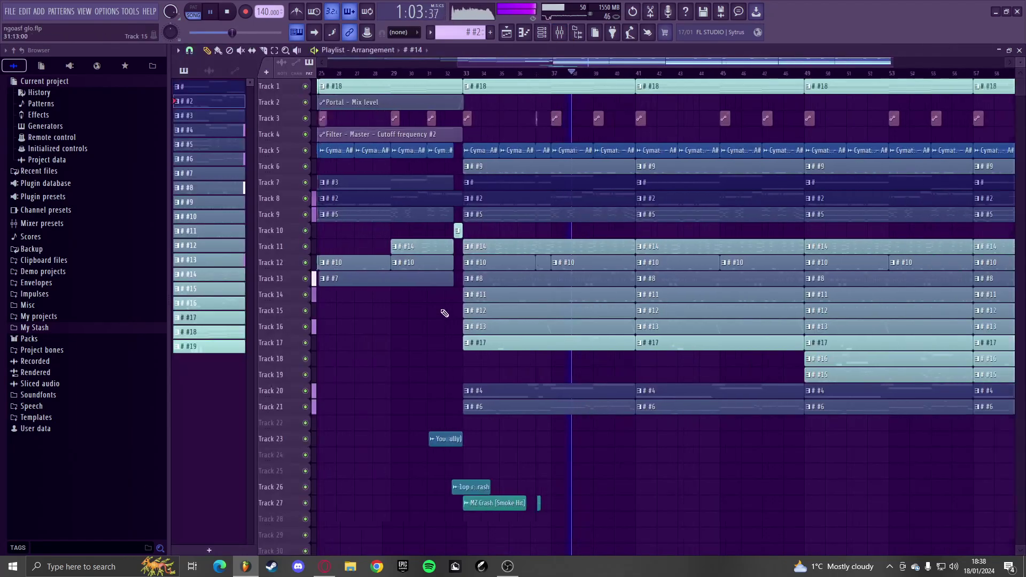
- Open the 808 pattern #6 from Track 21 in the piano roll and listen to it
scroll(481, 338, "down", 3)
scroll(502, 351, "up", 3)
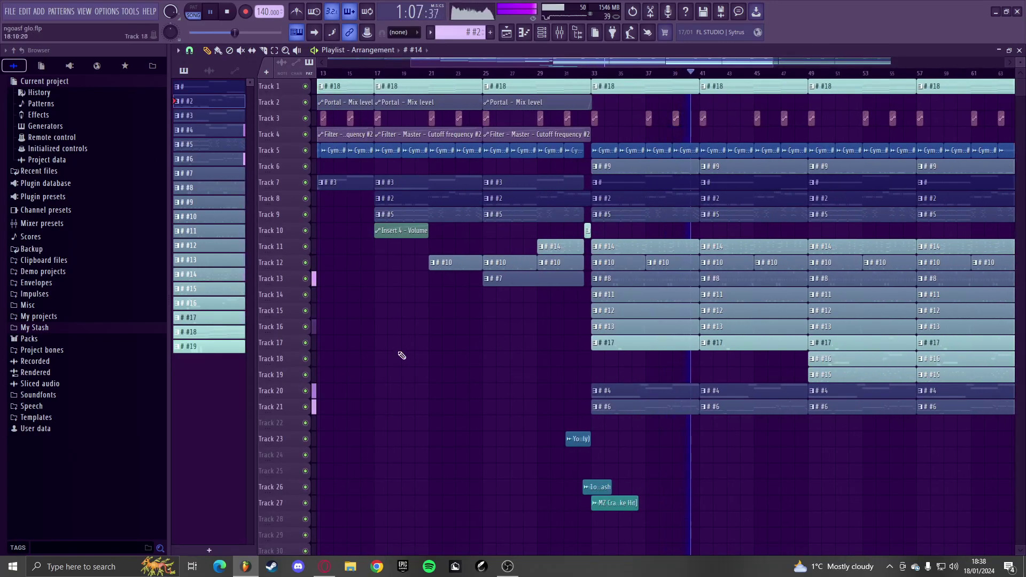
scroll(425, 352, "down", 3)
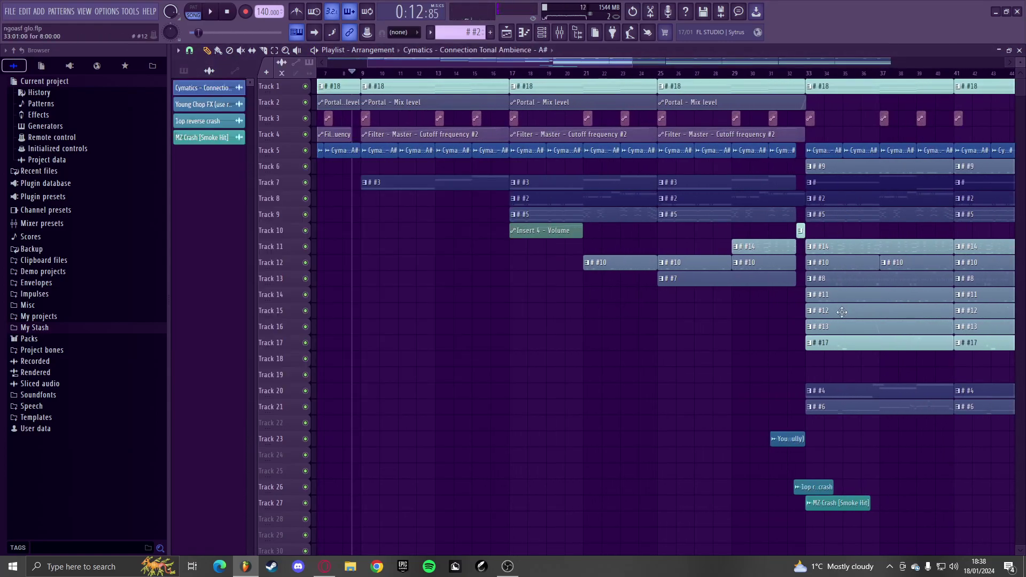
scroll(700, 299, "down", 3)
scroll(630, 315, "up", 4)
scroll(466, 327, "up", 3)
scroll(389, 327, "up", 1)
scroll(432, 400, "down", 2)
scroll(485, 378, "down", 2)
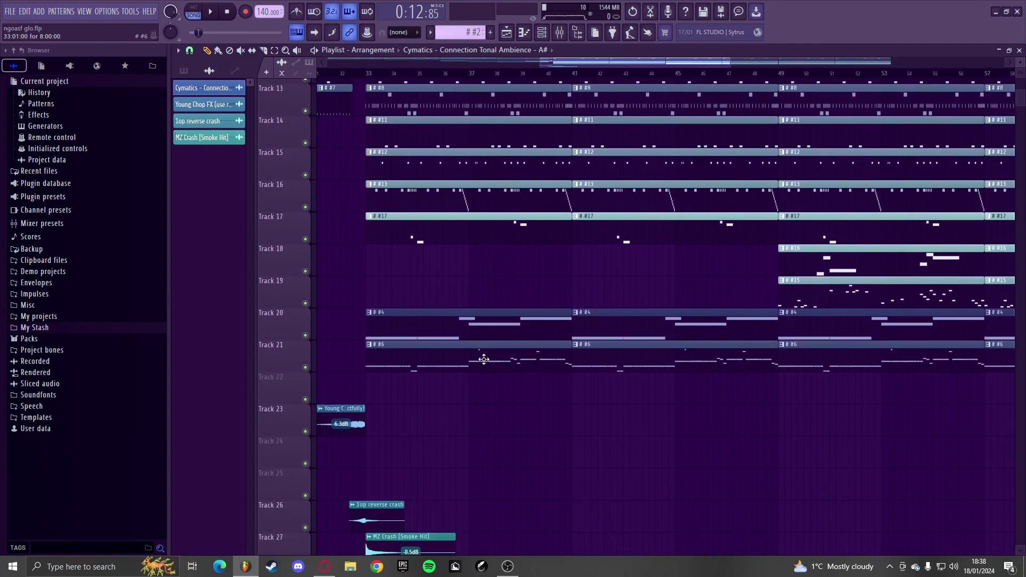
double_click(483, 359)
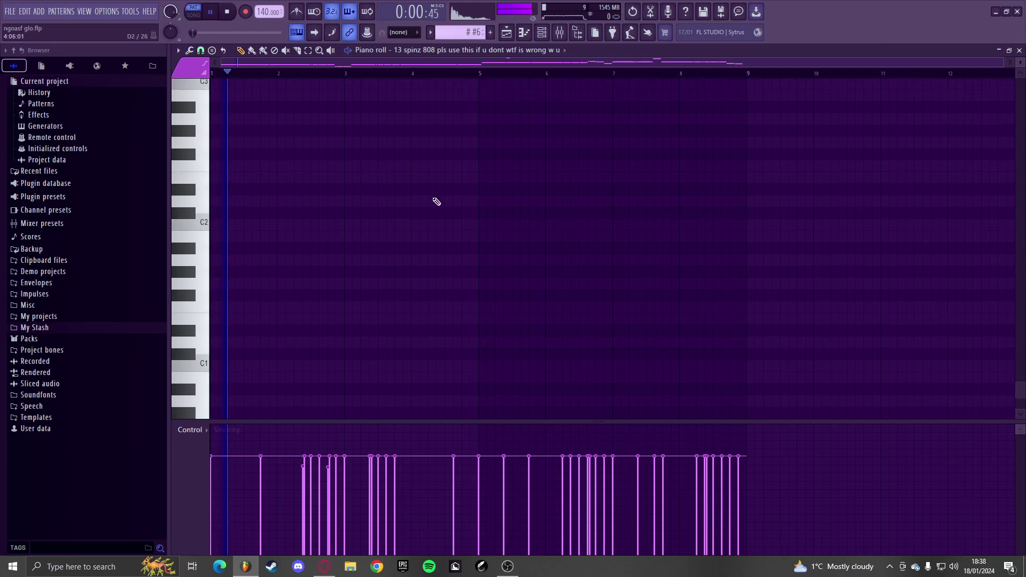
key("space")
key("space")
- Try the 808 notes a semitone higher, and the notes from bar 5 onwards an octave lower
key("shift+Up")
key("space")
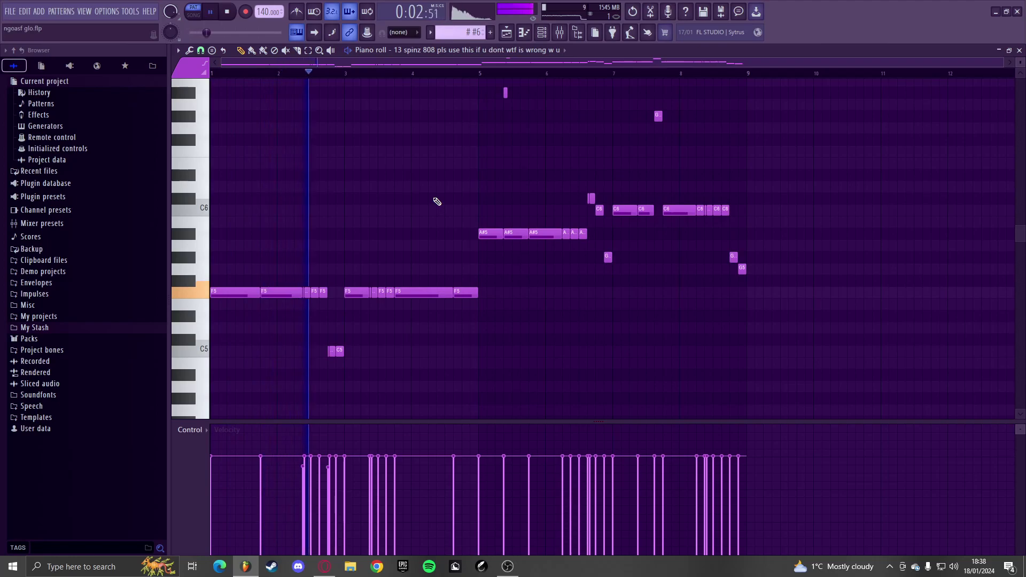
key("shift+Down")
left_click(479, 73)
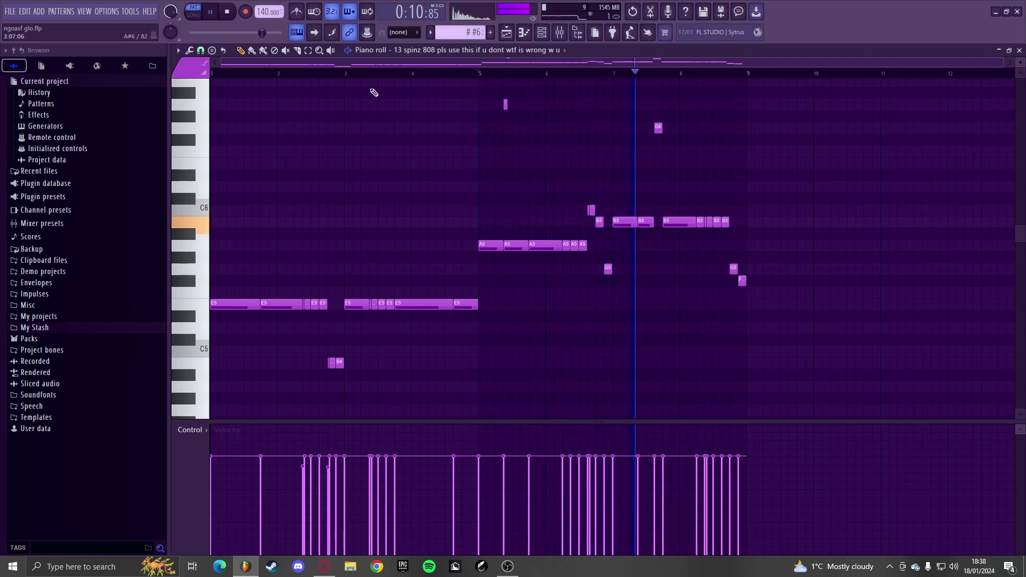
left_click_drag(865, 367, 492, 57)
key("ctrl+Down")
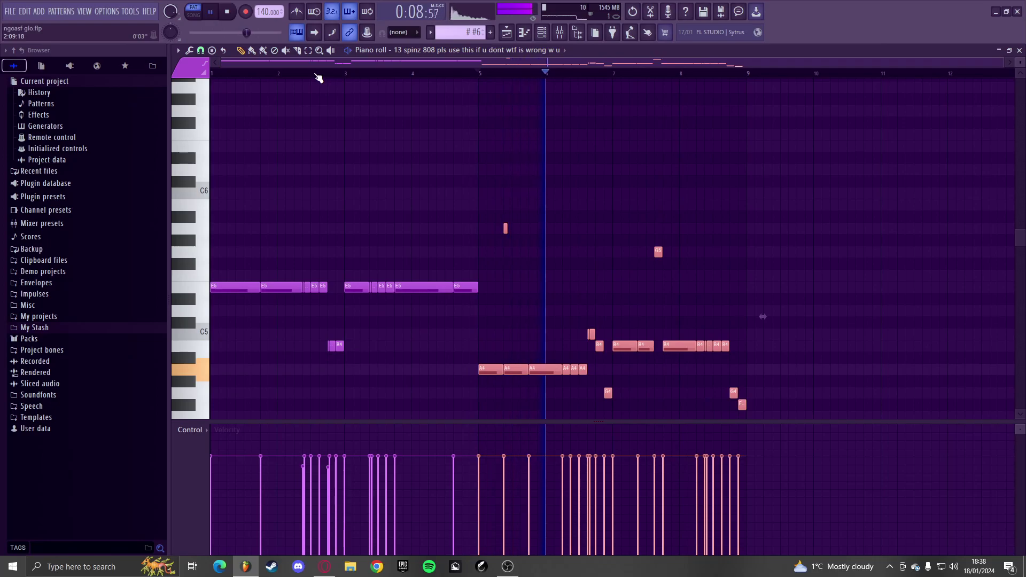
key("ctrl+z")
- Transpose all notes of the 808 pattern #6 down two semitones, play them and return to the playlist
key("space")
key("space")
left_click_drag(910, 384, 116, 36)
key("space")
key("shift+Down")
key("shift+Down")
key("space")
left_click(289, 150, "ctrl")
scroll(342, 187, "down", 6)
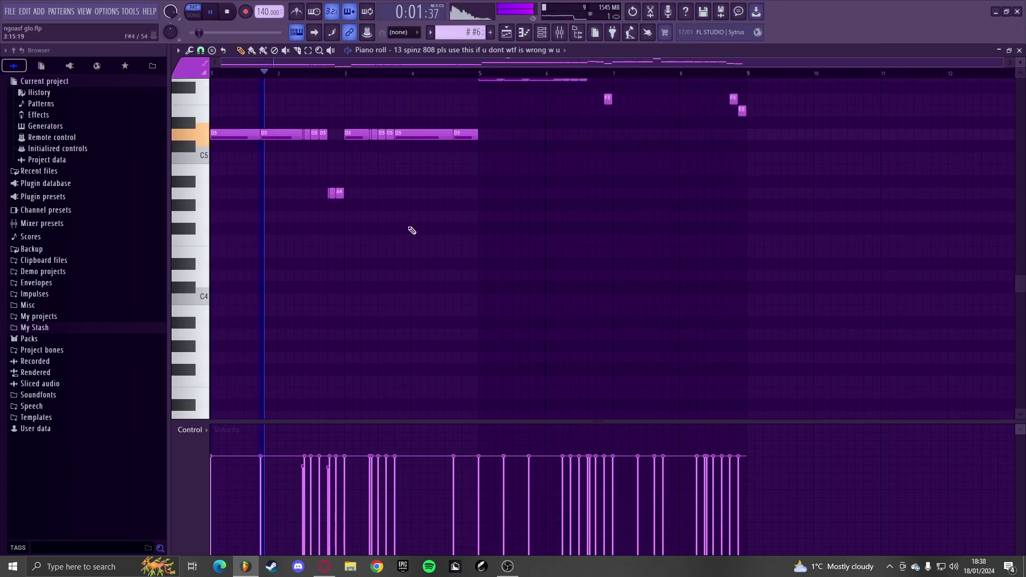
key("F5")
key("space")
- Open pattern #4 from Track 20 and try extra notes at G#4 and A4 in the first bars
double_click(441, 335)
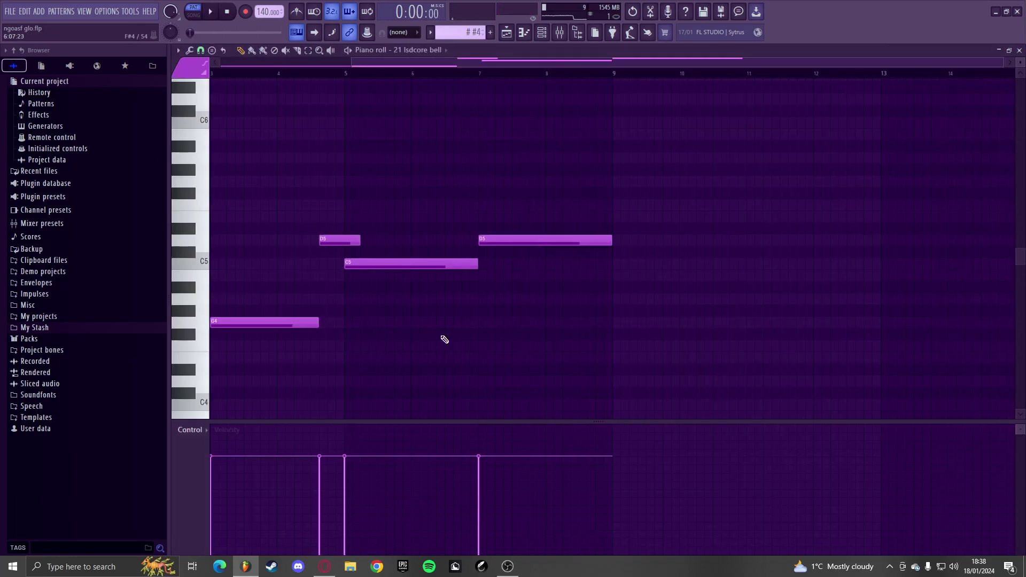
left_click(247, 309)
left_click(249, 298)
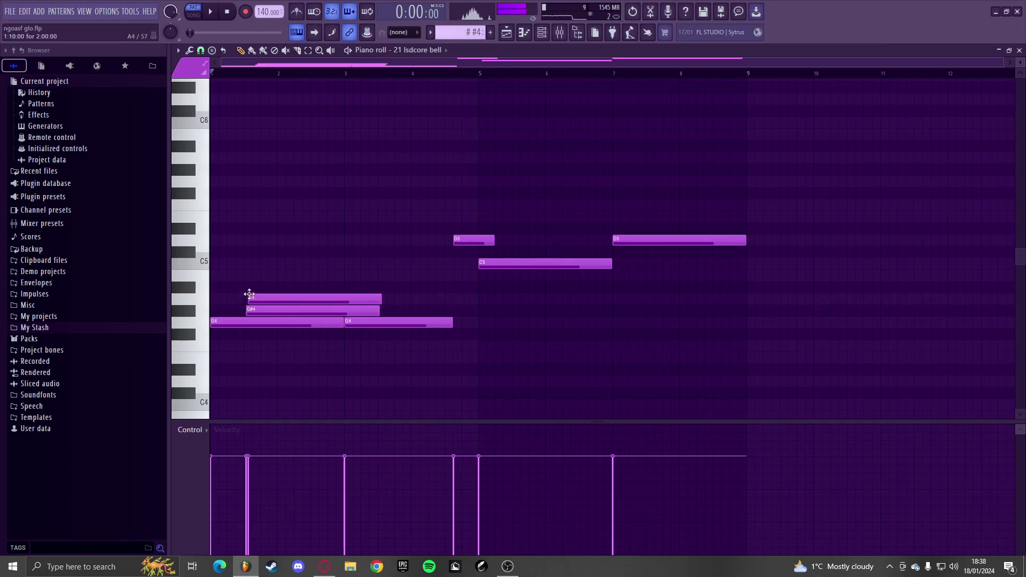
left_click(251, 288)
key("F5")
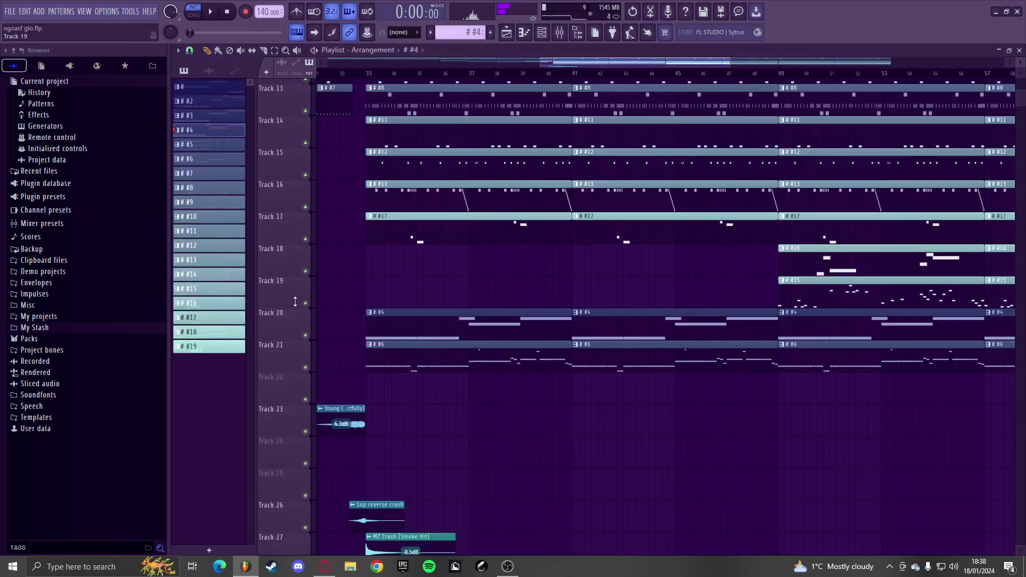
- Check the kick notes of pattern #19 in the piano roll and return to the playlist
scroll(476, 392, "down", 3)
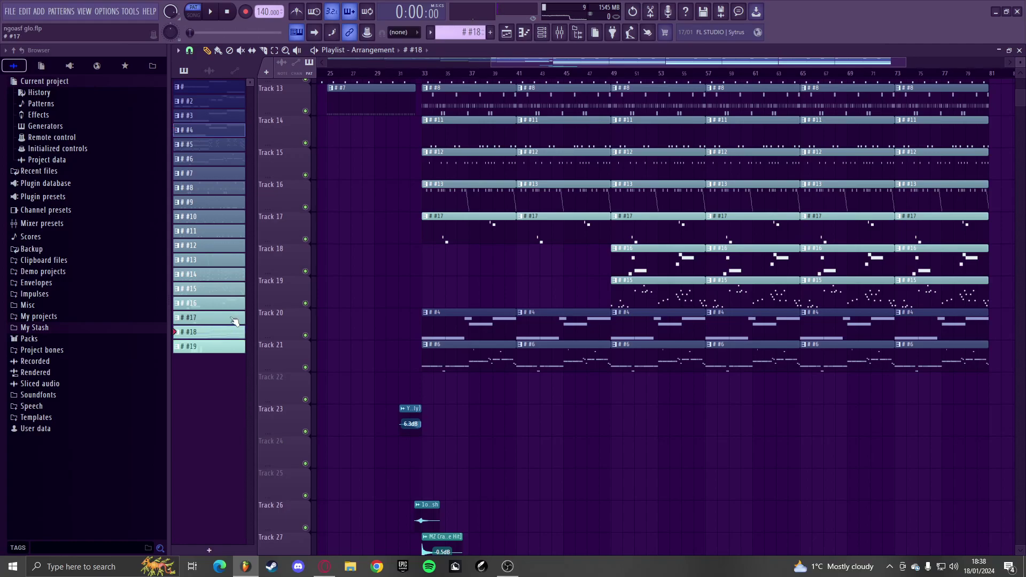
double_click(215, 355)
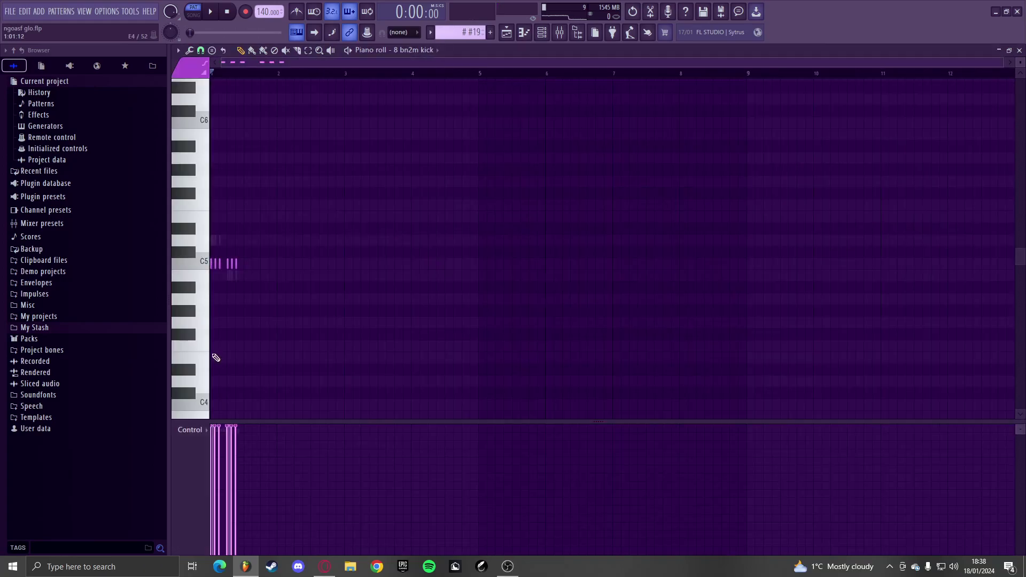
key("F5")
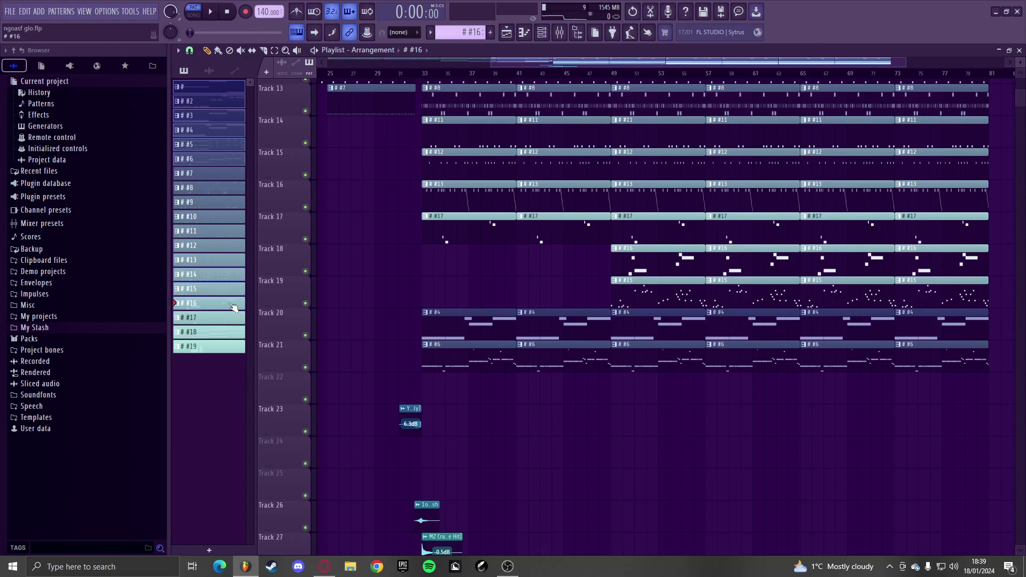
- Transpose pattern #16 by 3 semitones
right_click(233, 308)
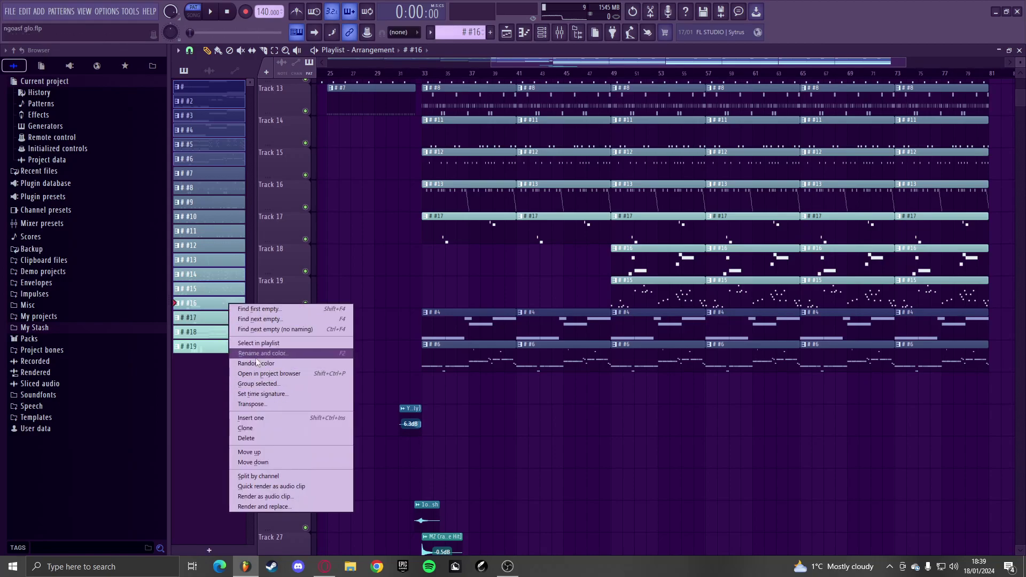
left_click(264, 403)
type("3")
key("Return")
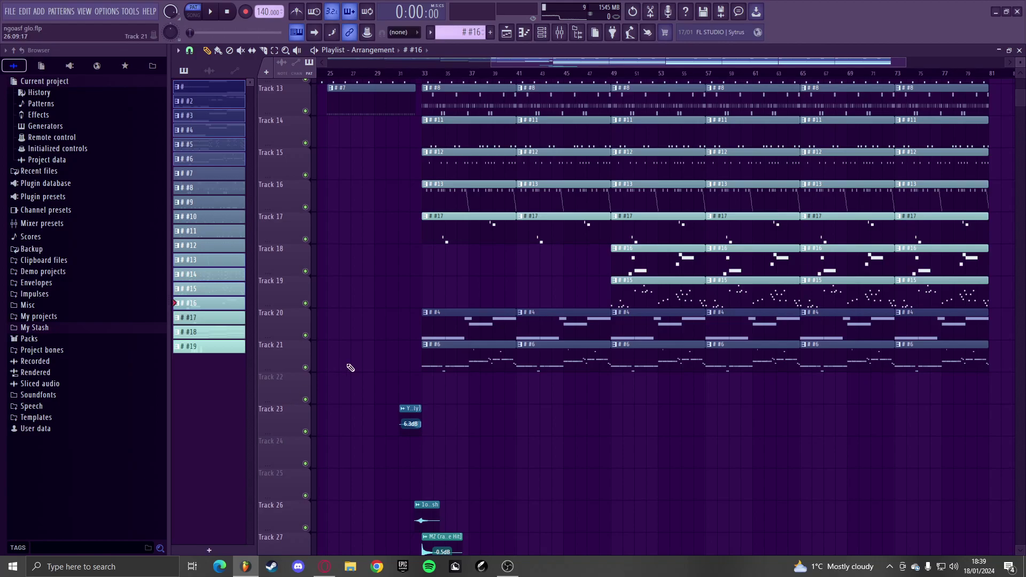
- Shift the 808 notes of pattern #6 on Track 21 down three semitones and play the pattern
double_click(441, 352)
scroll(441, 353, "left", 1)
key("shift+Down")
key("shift+Down")
key("shift+Down")
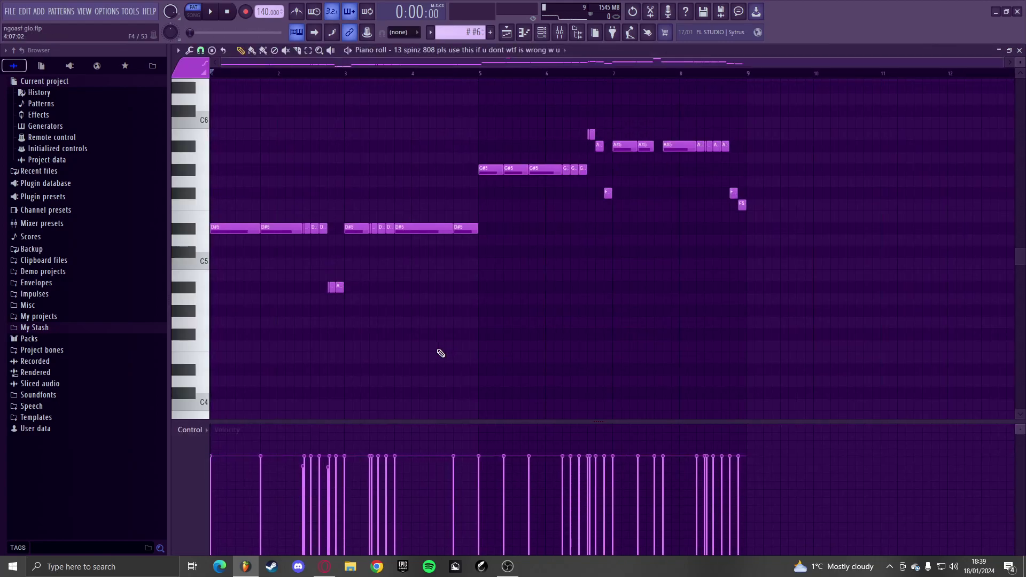
left_click(211, 13)
key("space")
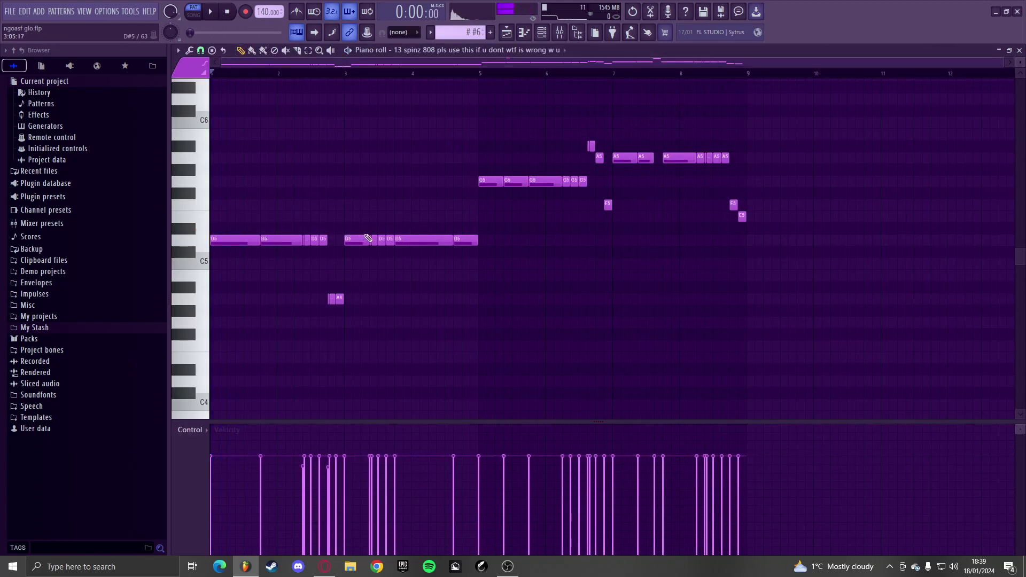
- Return to the playlist in song mode and set the Connection Tonal Ambience clip's pitch shift to -100 cents during playback
key("F5")
key("l")
scroll(339, 213, "up", 6)
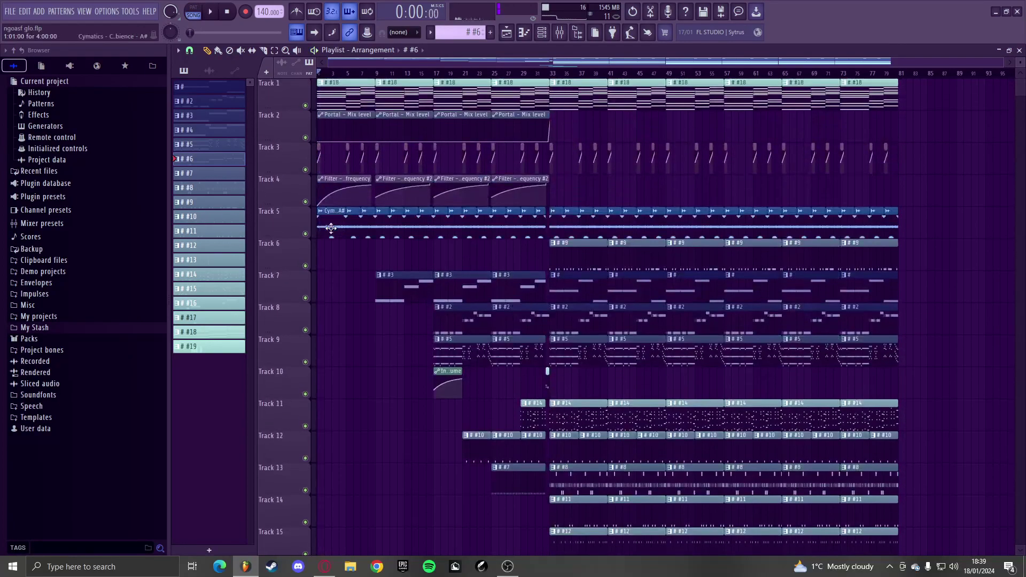
double_click(331, 227)
key("space")
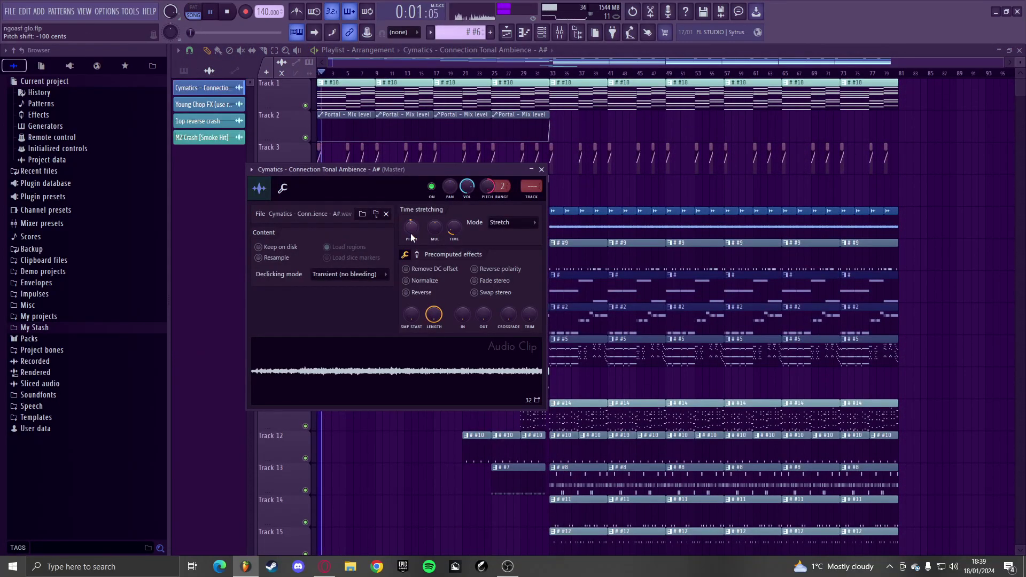
left_click(542, 169)
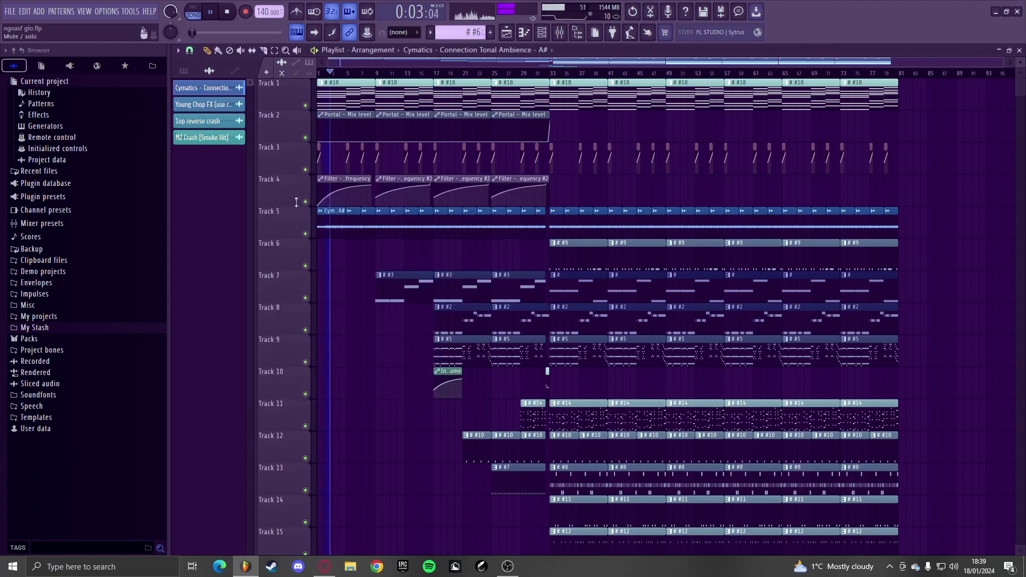
- Transpose pattern #18 and set the Connection Tonal Ambience clip's pitch shift to +200 cents
scroll(316, 205, "up", 4)
left_click(187, 71)
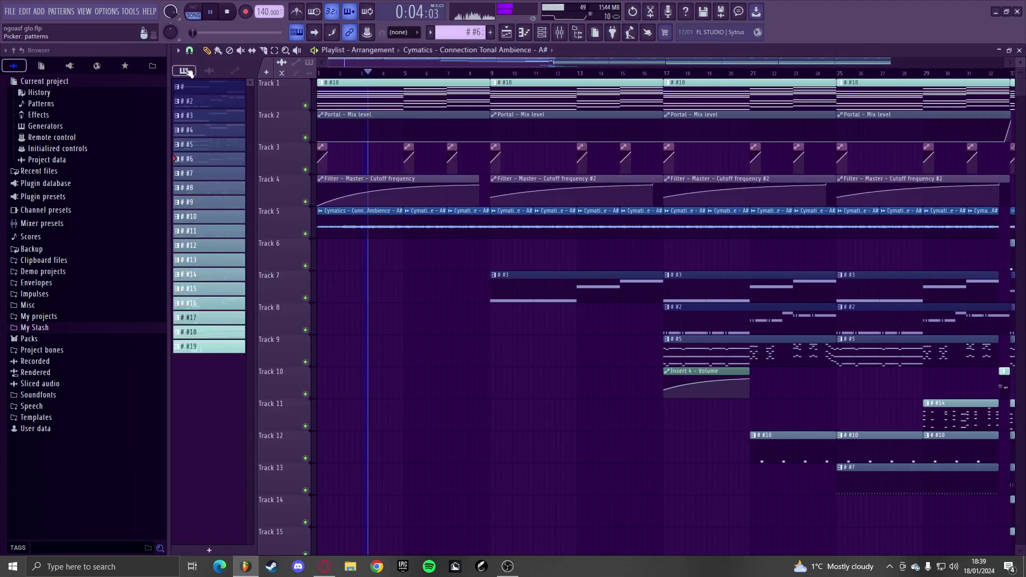
right_click(214, 331)
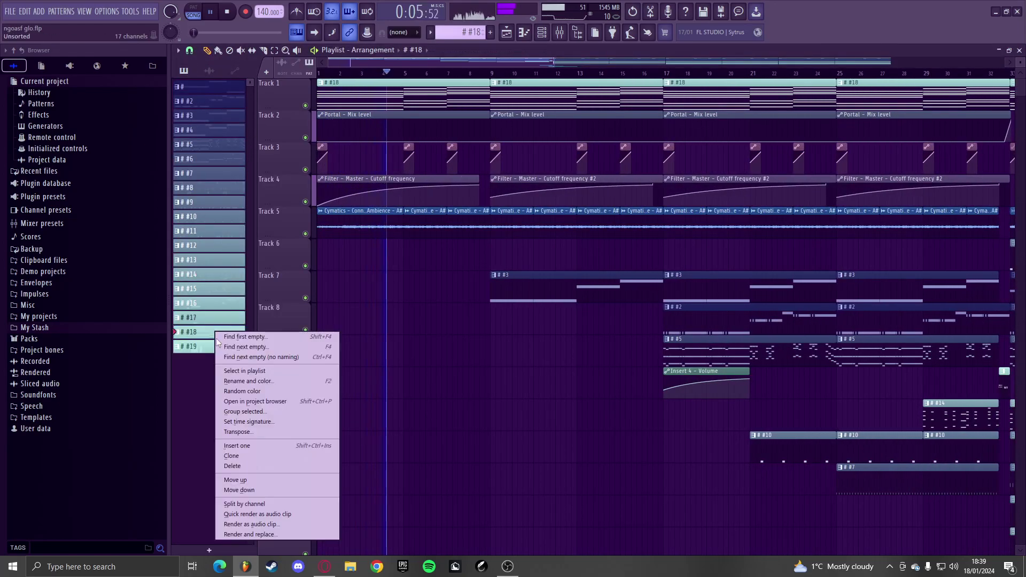
left_click(244, 431)
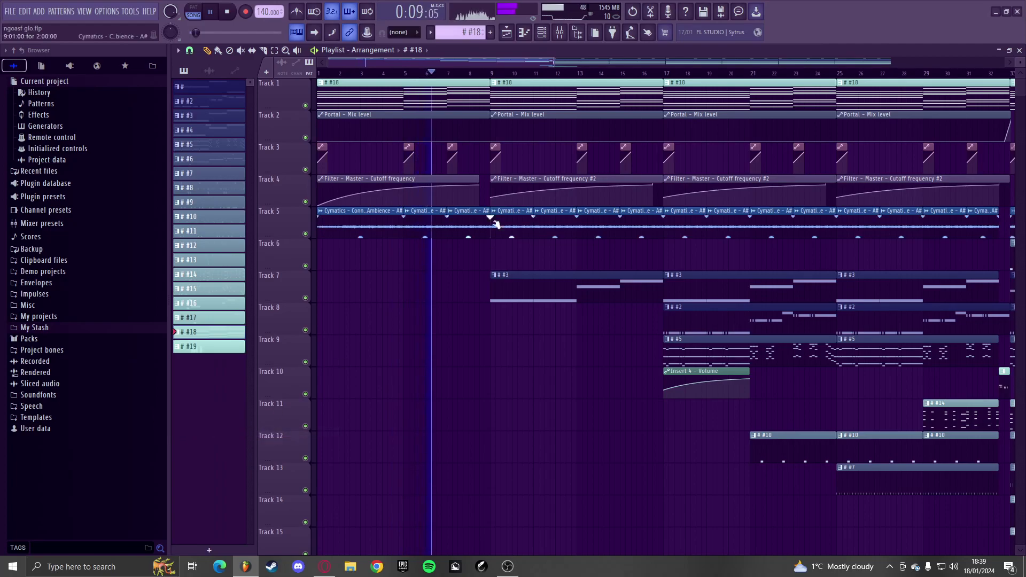
double_click(487, 218)
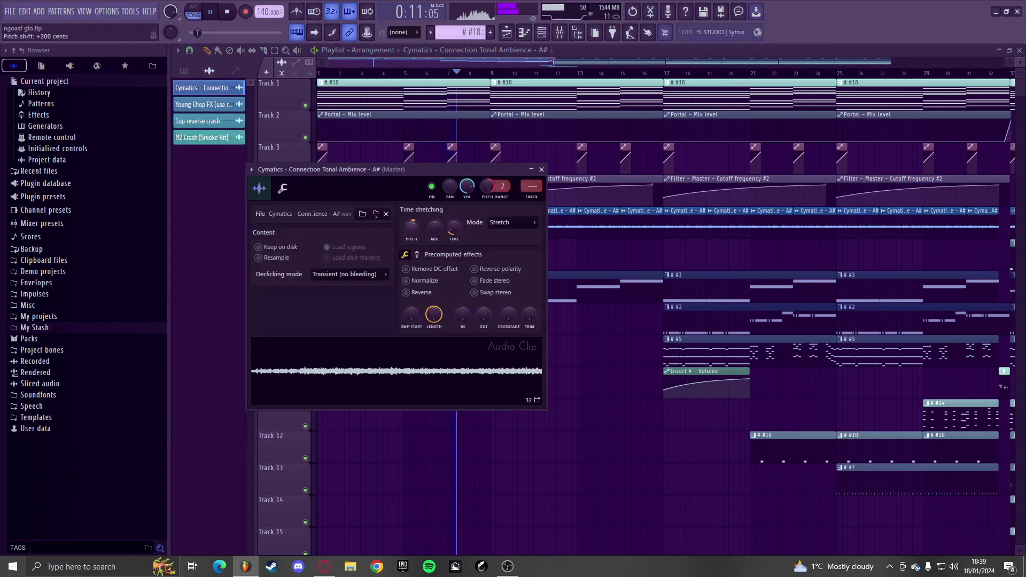
left_click(541, 170)
- Listen to the intro build-up up to bar 17 and look over its pattern and automation tracks
scroll(483, 340, "down", 1)
scroll(482, 340, "up", 2)
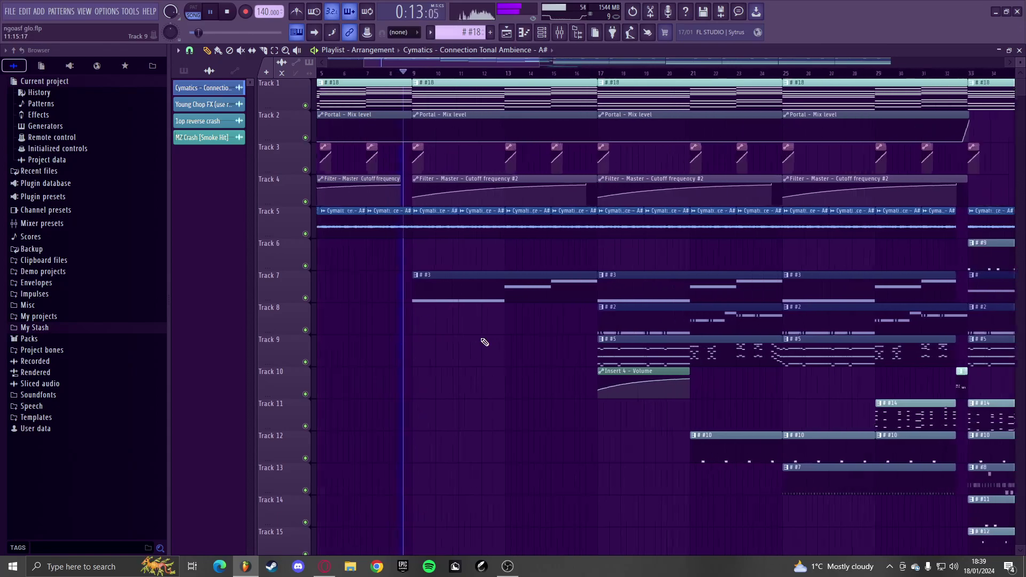
scroll(435, 320, "down", 3)
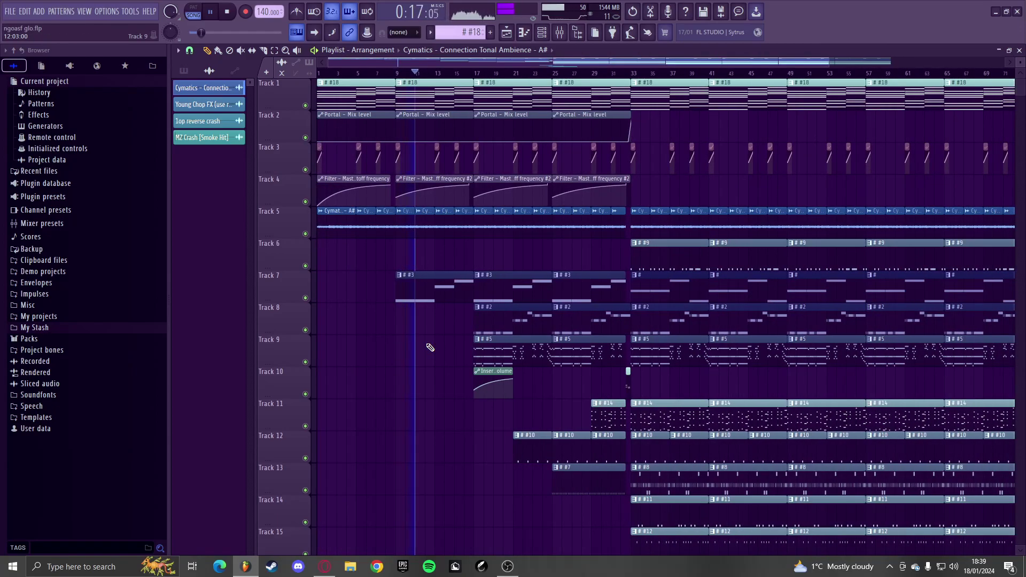
left_click(184, 71)
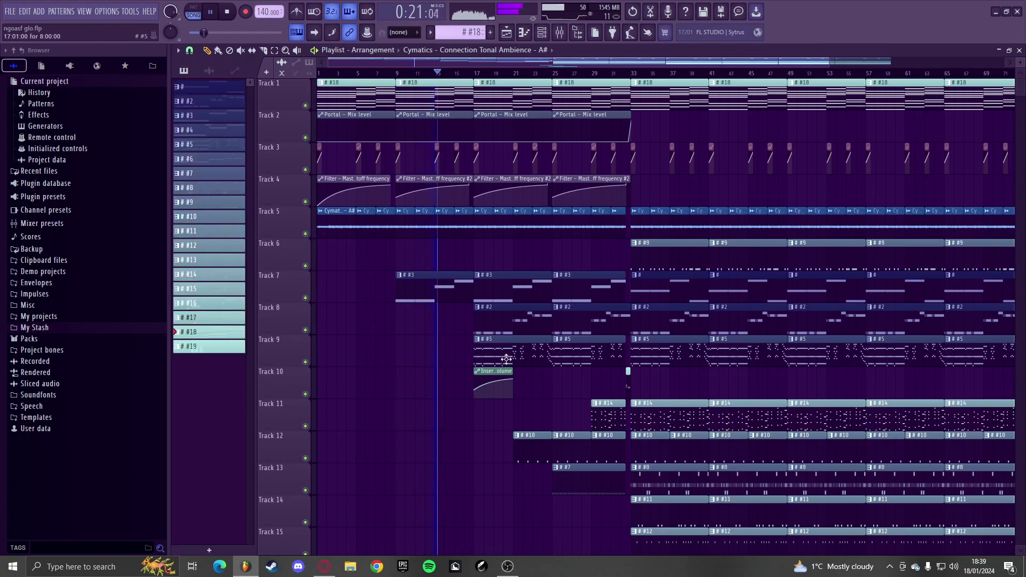
scroll(427, 358, "down", 2)
scroll(408, 356, "down", 2)
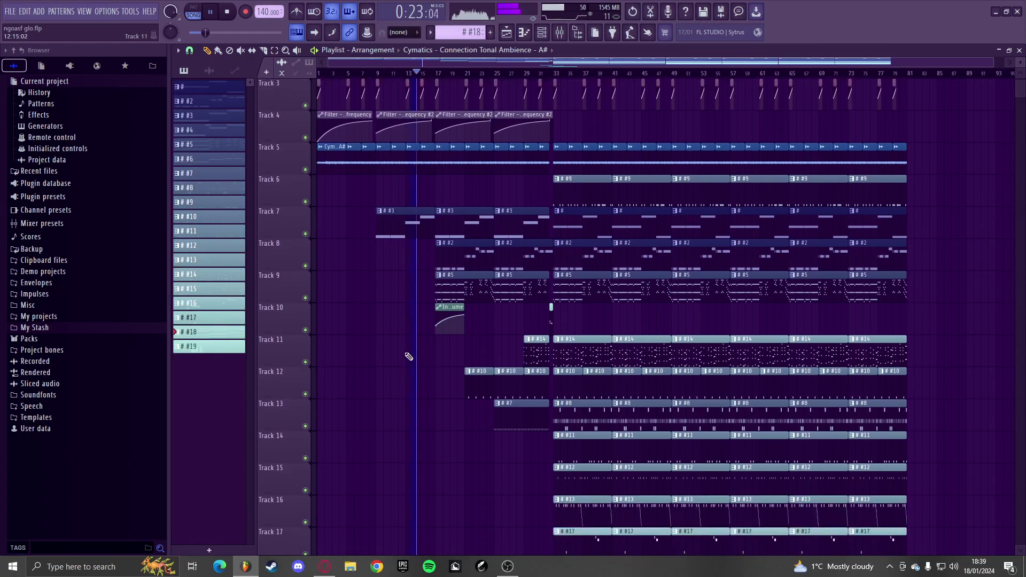
scroll(425, 355, "up", 3)
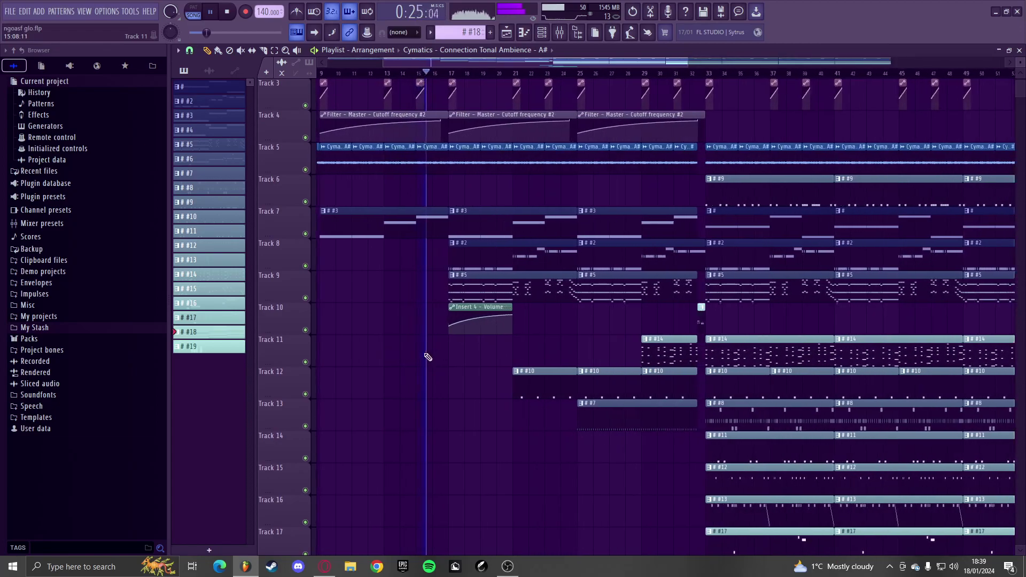
scroll(427, 355, "down", 2)
scroll(468, 362, "down", 2)
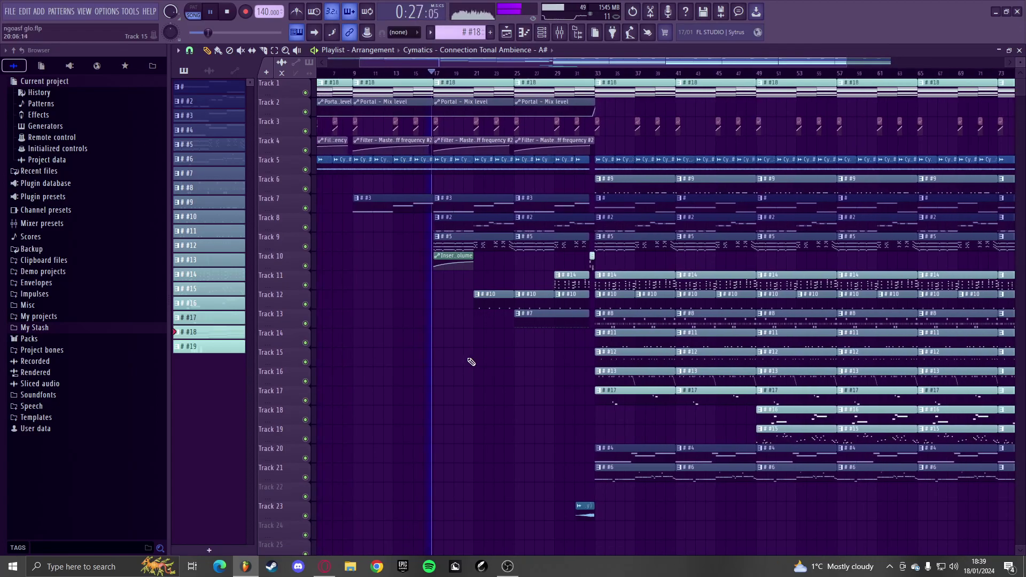
scroll(440, 357, "down", 2)
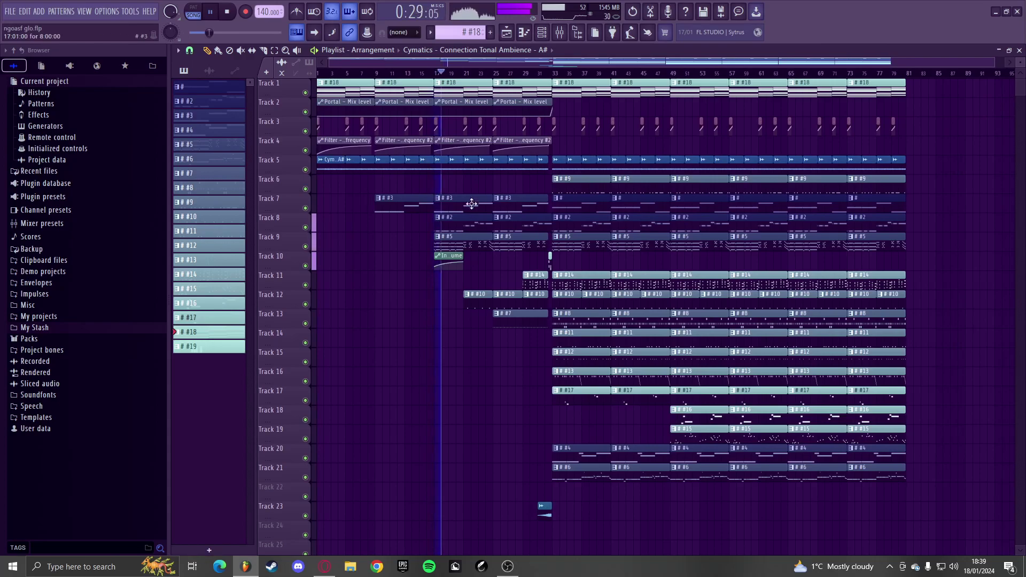
scroll(505, 153, "up", 2)
- Solo mixer inserts 4 and 2 in turn to compare them, and lower Insert 1's volume to 2.2 dB
key("F9")
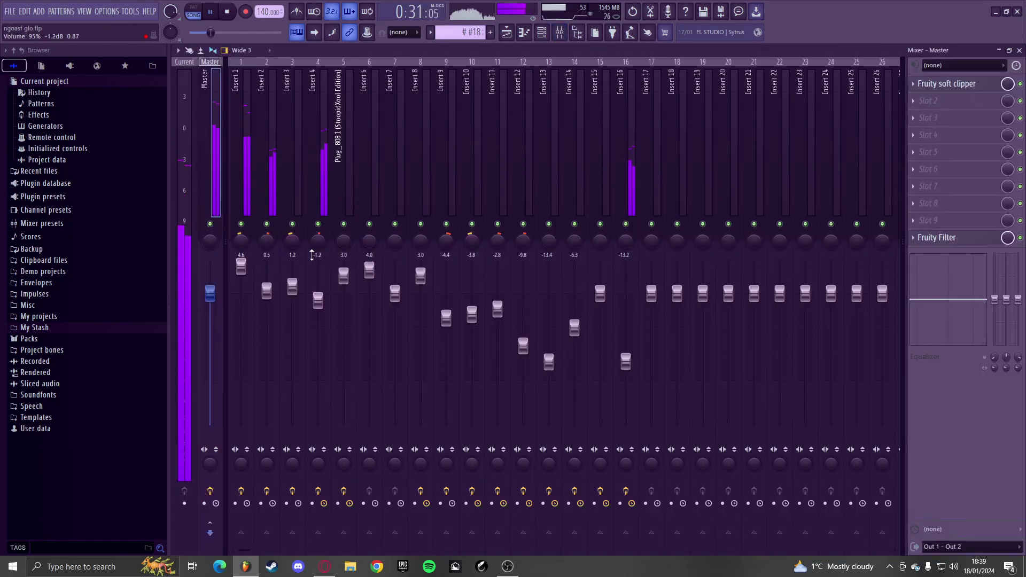
right_click(319, 225)
right_click(319, 224)
right_click(267, 224)
right_click(267, 224)
left_click_drag(245, 269, 247, 285)
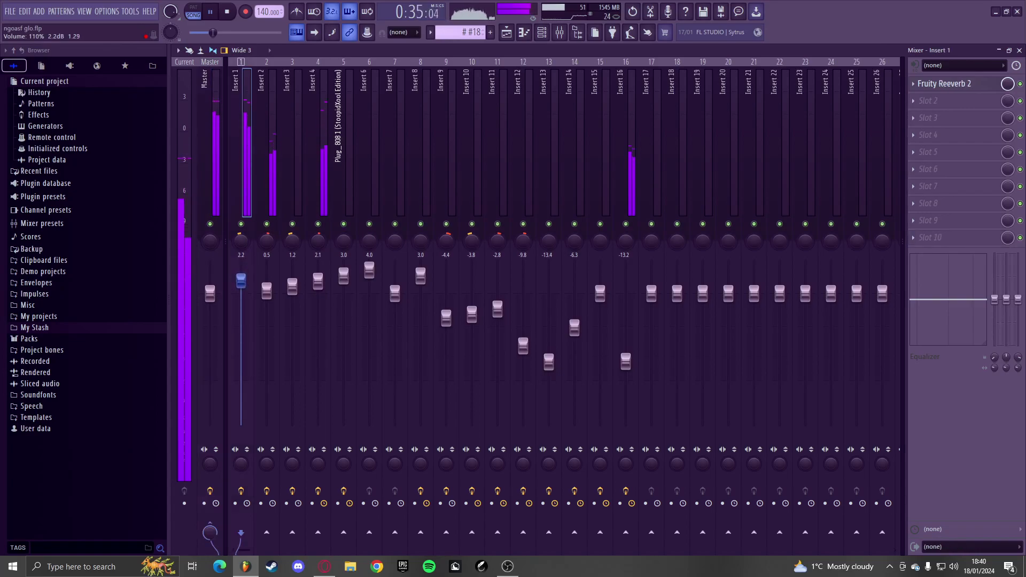
key("F9")
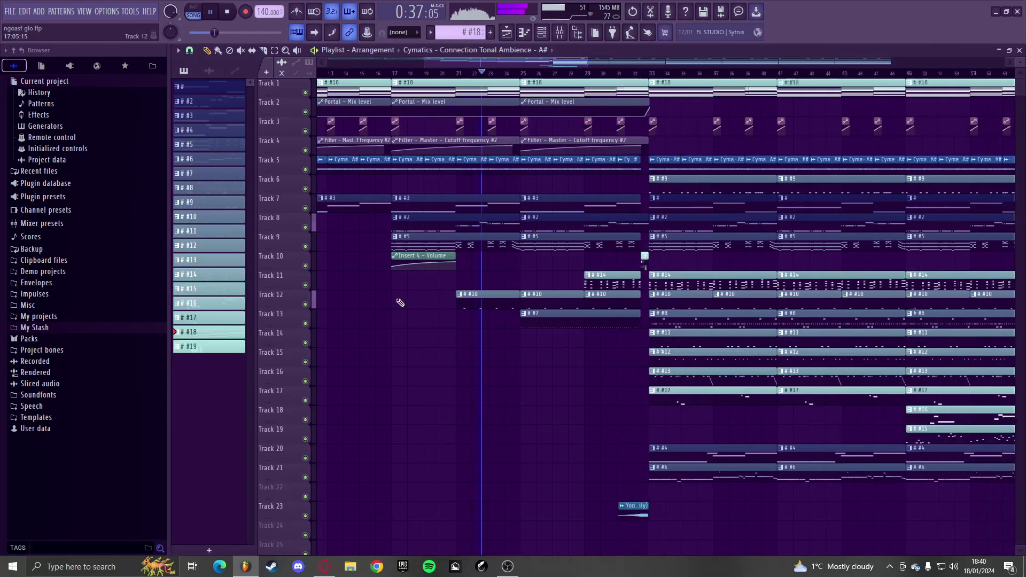
- Create an automation clip for Insert 1's volume and place it at bar 17 on Track 11
key("F9")
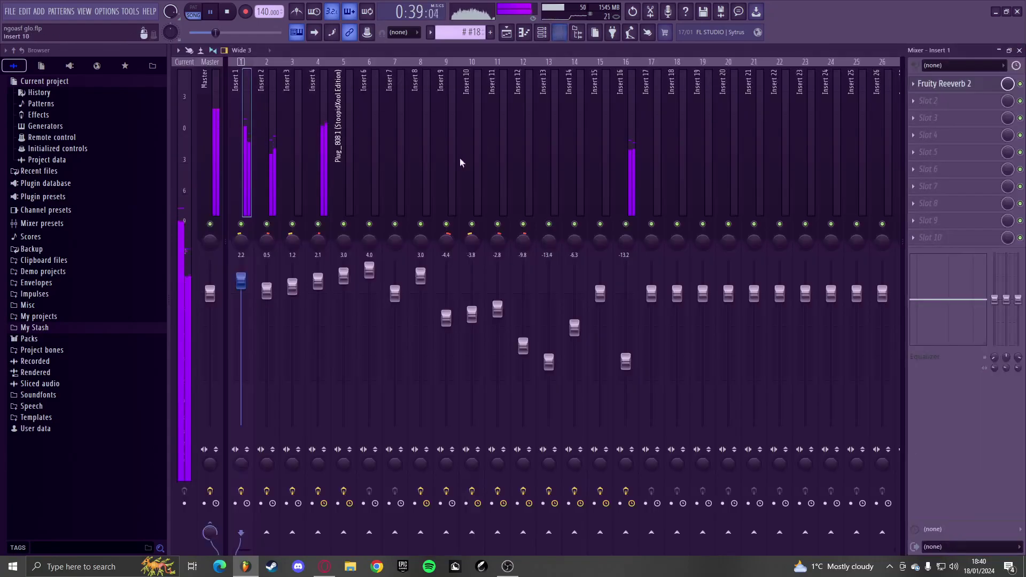
right_click(241, 281)
left_click(277, 363)
scroll(396, 410, "down", 1)
left_click_drag(373, 486, 432, 272)
- Shape the Insert 1 volume automation into a rising curve from bar 17 to bar 21 and delete its end point
scroll(444, 293, "up", 8)
scroll(355, 296, "up", 2)
left_click(373, 271)
left_click(444, 271)
left_click_drag(361, 275, 360, 285)
scroll(355, 316, "down", 9)
right_click(914, 276)
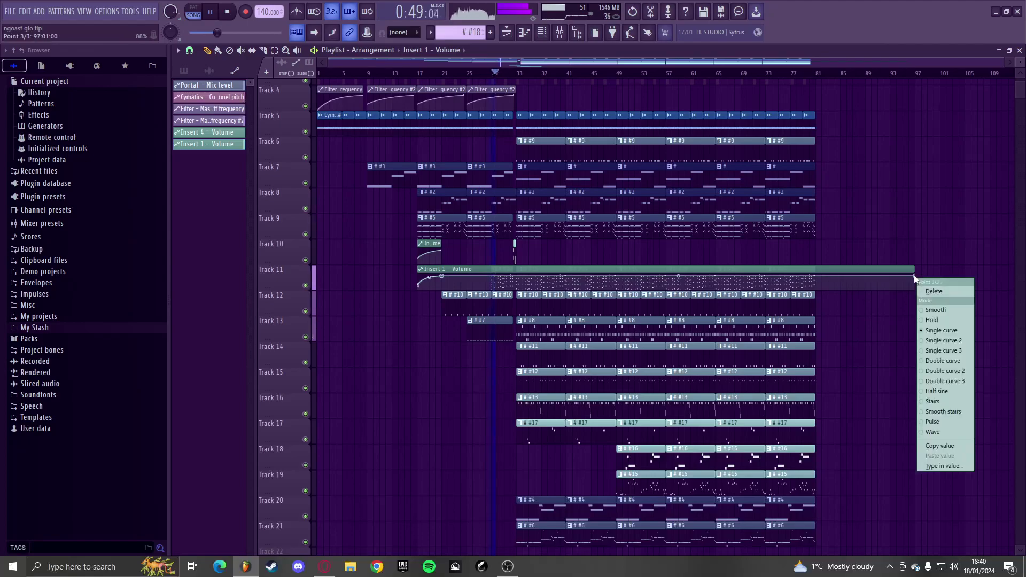
left_click(935, 291)
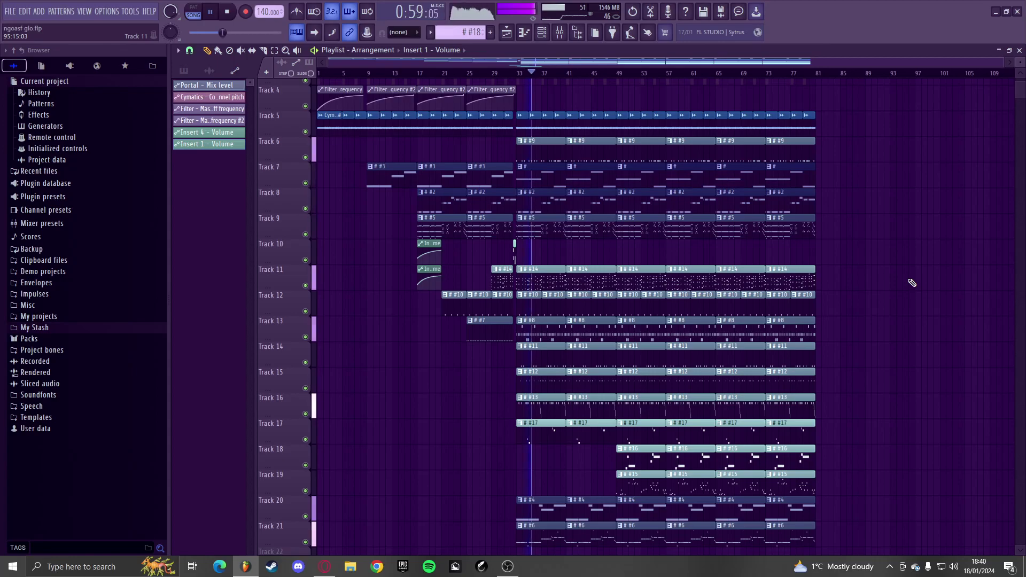
- Raise the 808 insert's volume to 4.8 dB, boost Insert 7's volume and return to the playlist
left_click(560, 33)
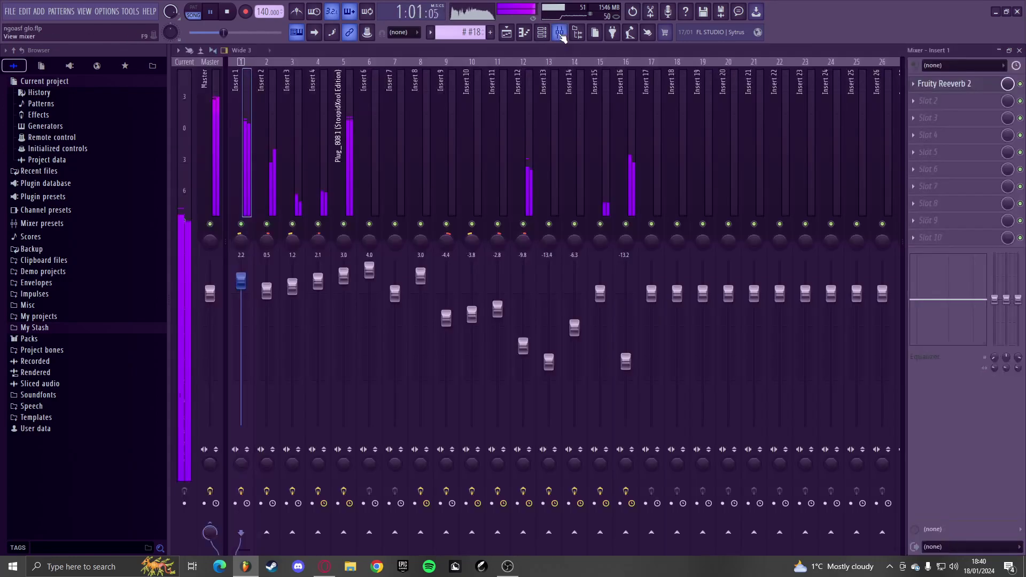
left_click_drag(343, 275, 344, 265)
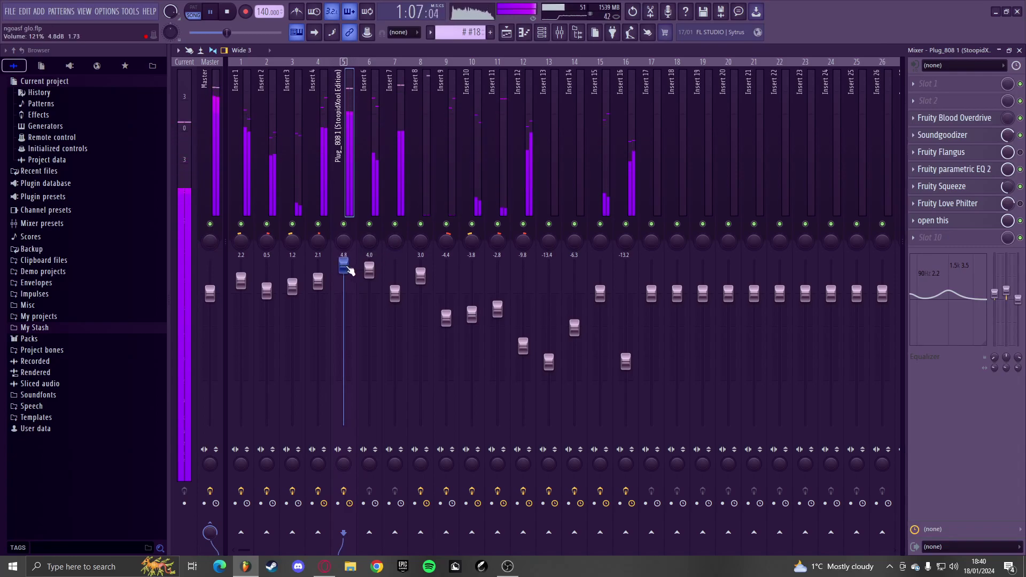
left_click_drag(395, 294, 395, 279)
key("F5")
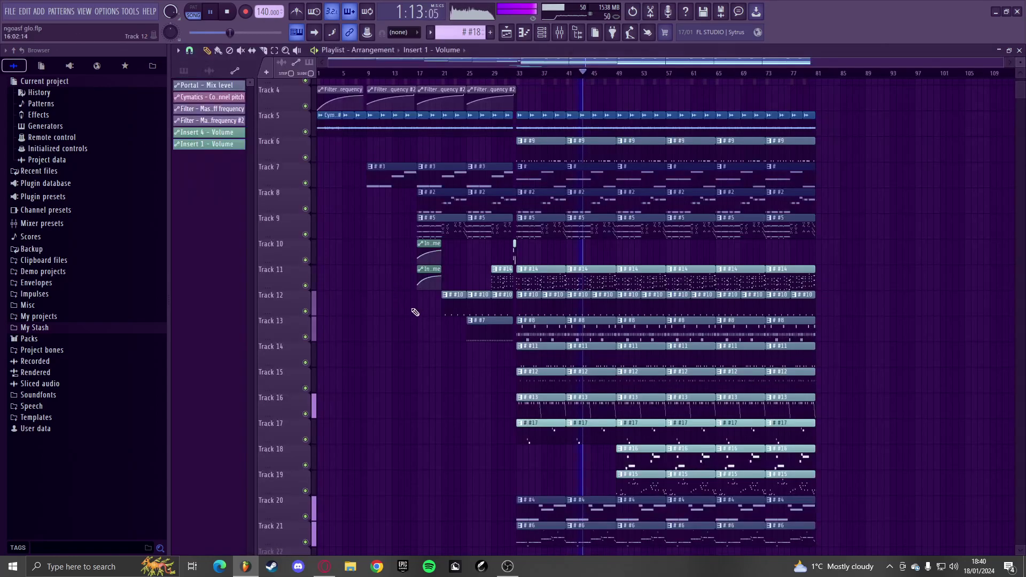
- Play the arrangement repeatedly from bar 30 into the drop to check the balance
scroll(435, 314, "down", 5)
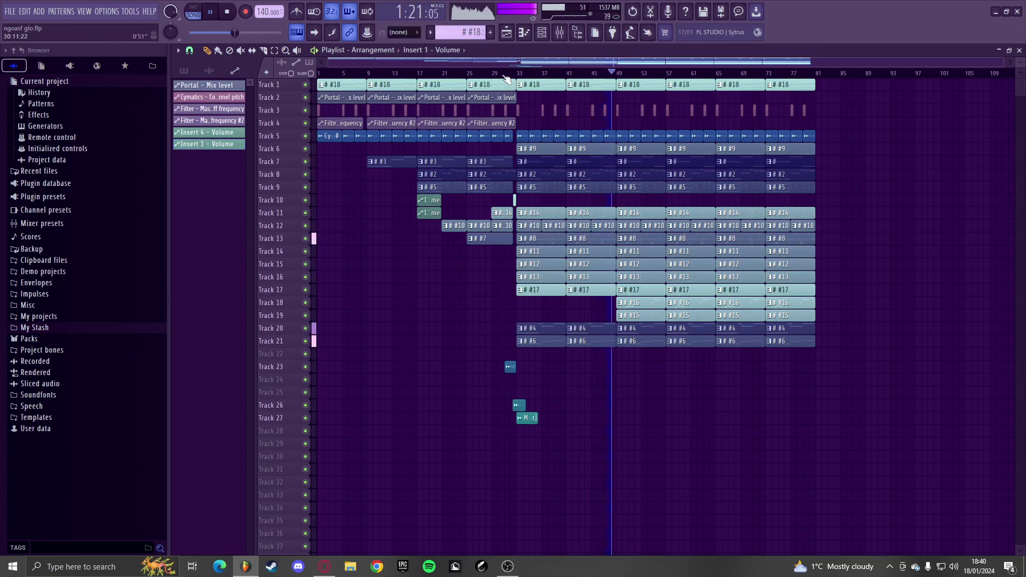
key("space")
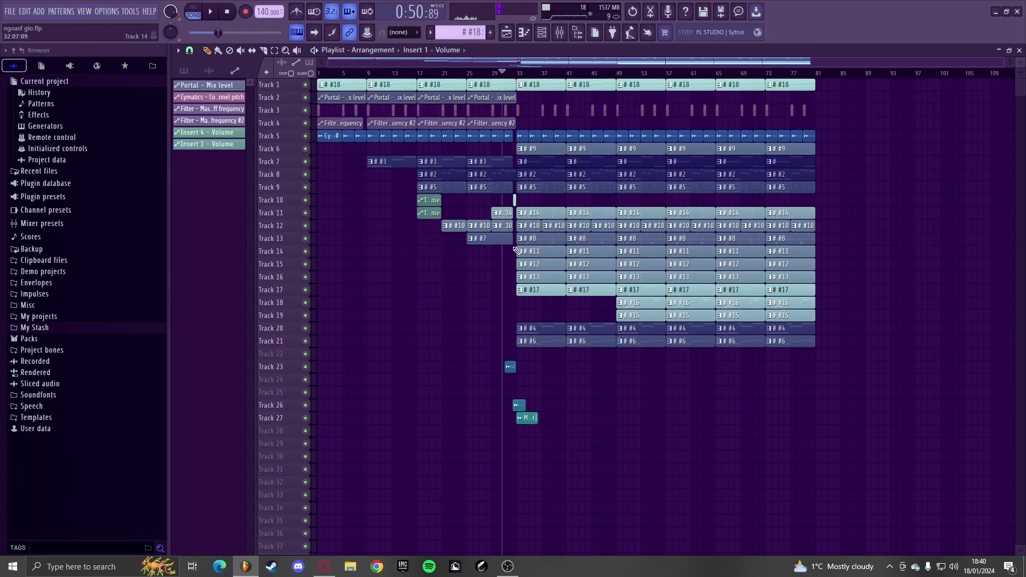
key("space")
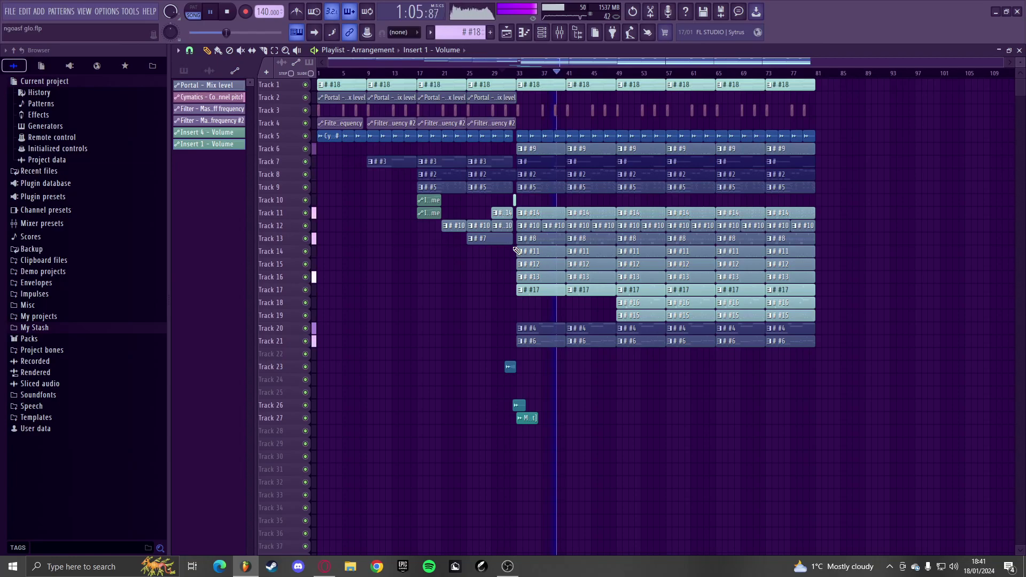
key("space")
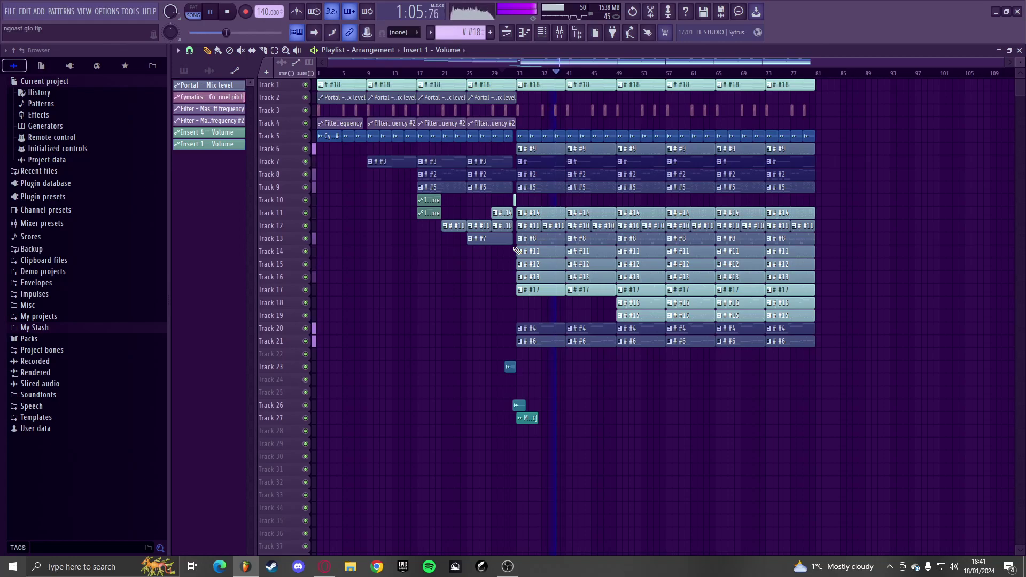
key("space")
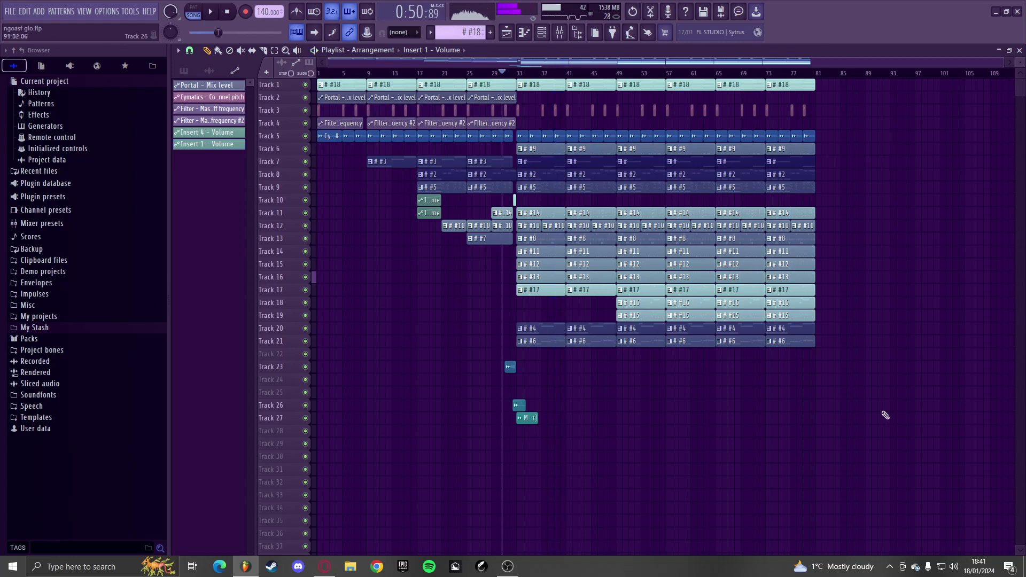
- Adjust the computer's output volume
left_click(955, 569)
left_click(888, 512)
left_click(877, 502)
right_click(953, 364)
- Play the transition into the drop at bar 33 and set Insert 7's volume to 3.3 dB
key("space")
scroll(525, 388, "up", 2)
scroll(524, 387, "up", 2)
scroll(511, 385, "up", 3)
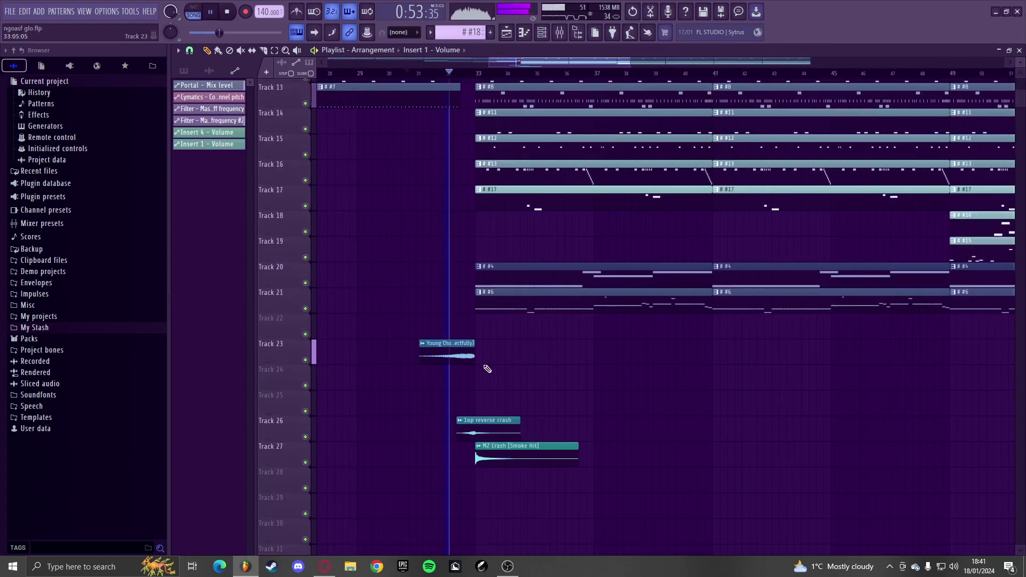
scroll(487, 368, "down", 4)
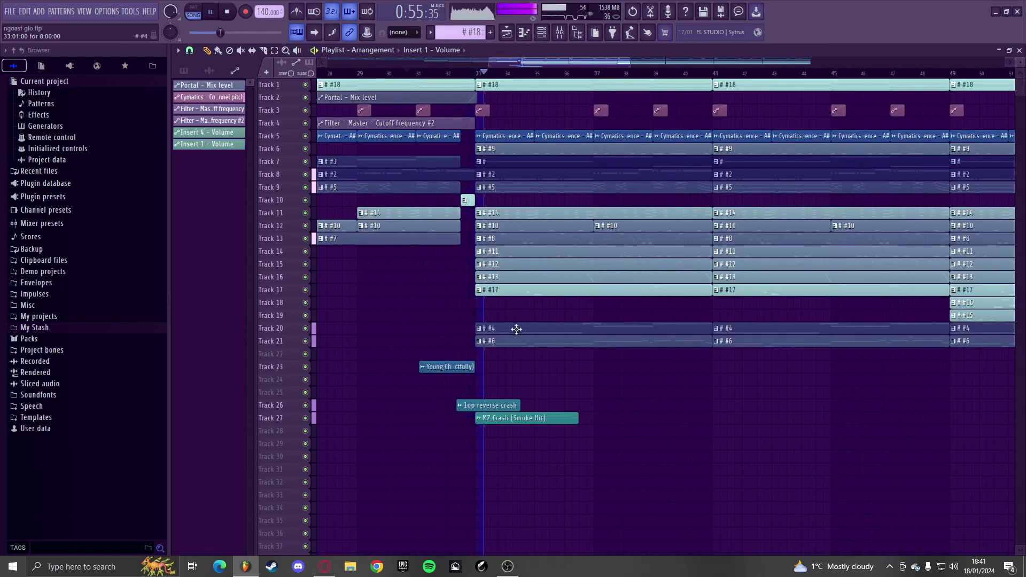
left_click(561, 34)
mouse_move(395, 284)
left_mouse_down()
mouse_move(395, 261)
mouse_move(358, 261)
mouse_move(395, 262)
mouse_move(397, 282)
left_mouse_up()
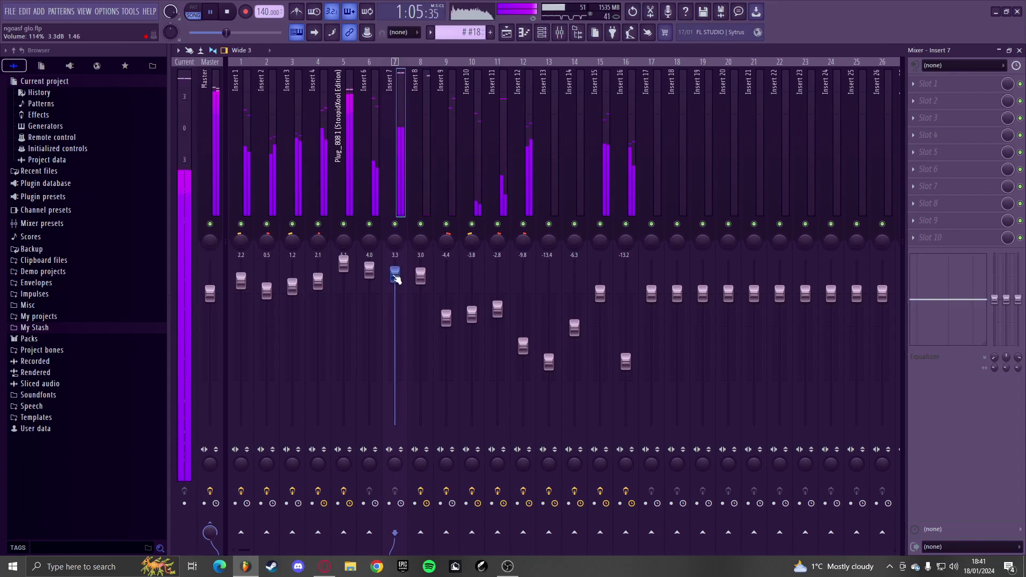
- Return to the playlist and play the drop while reviewing the arranged tracks up to bar 45
key("F5")
scroll(566, 378, "down", 5)
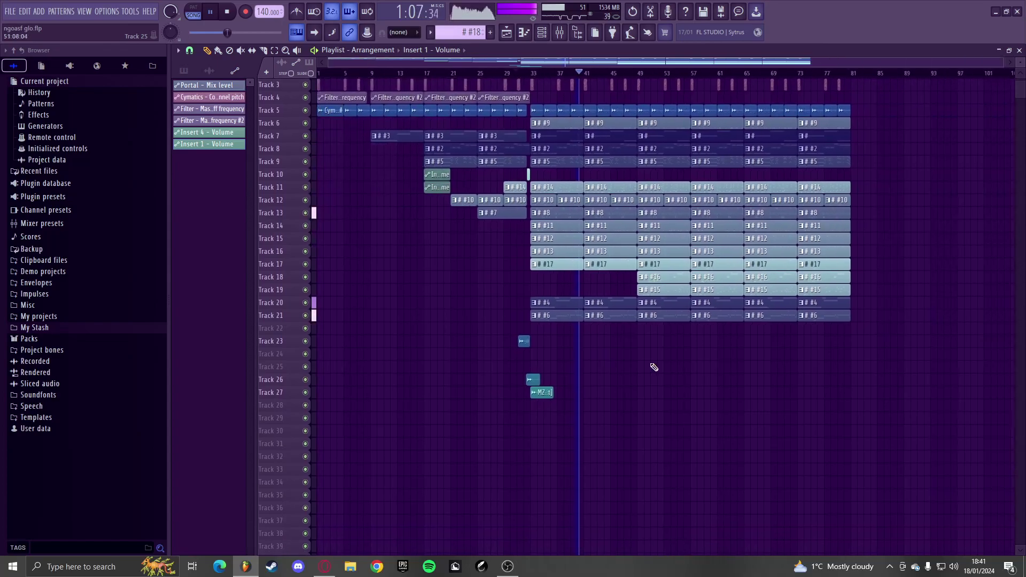
scroll(562, 361, "up", 3)
scroll(564, 362, "down", 3)
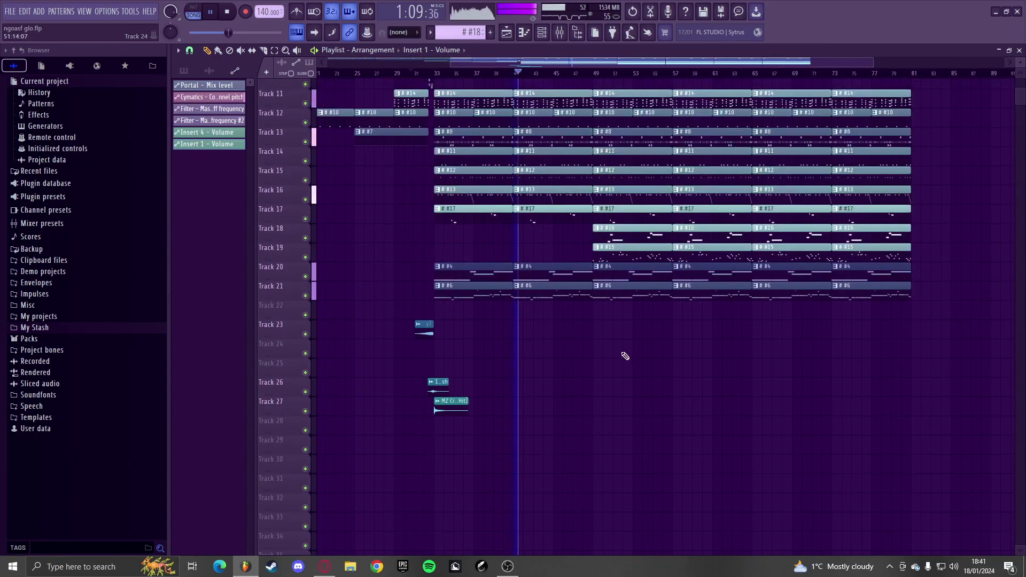
scroll(607, 382, "up", 2)
scroll(601, 374, "up", 3)
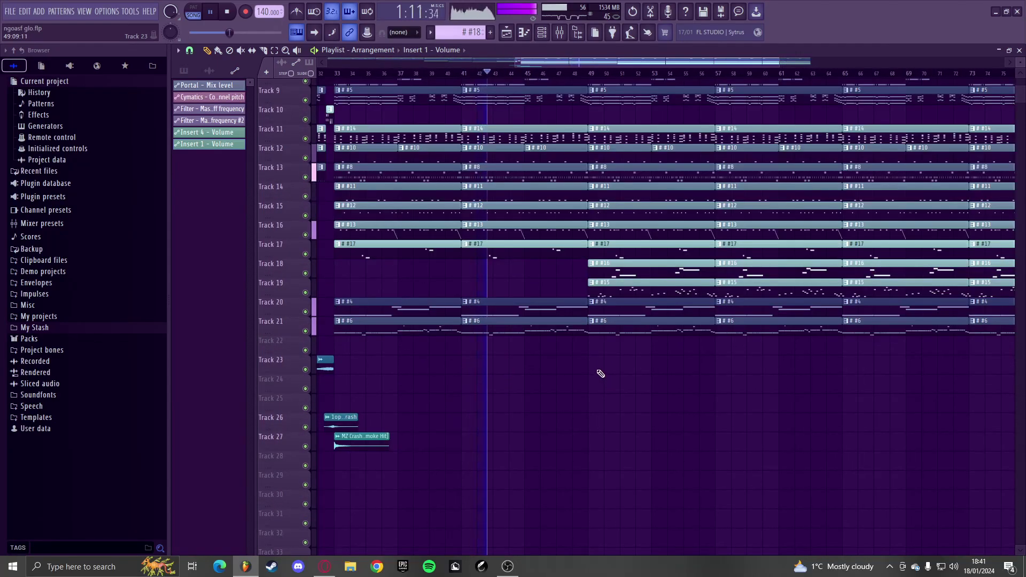
scroll(604, 355, "up", 5)
scroll(504, 322, "down", 3)
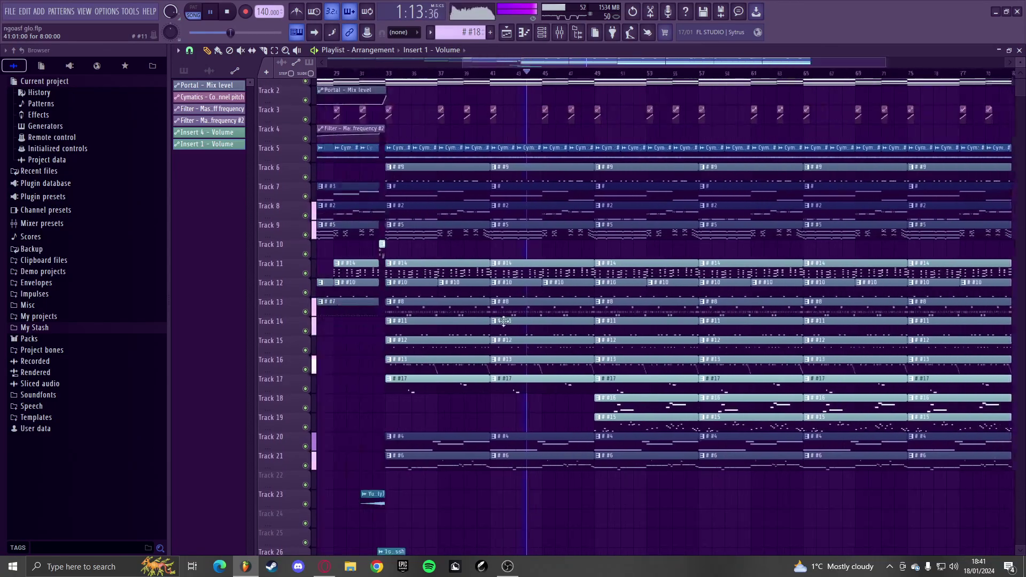
scroll(676, 344, "up", 3)
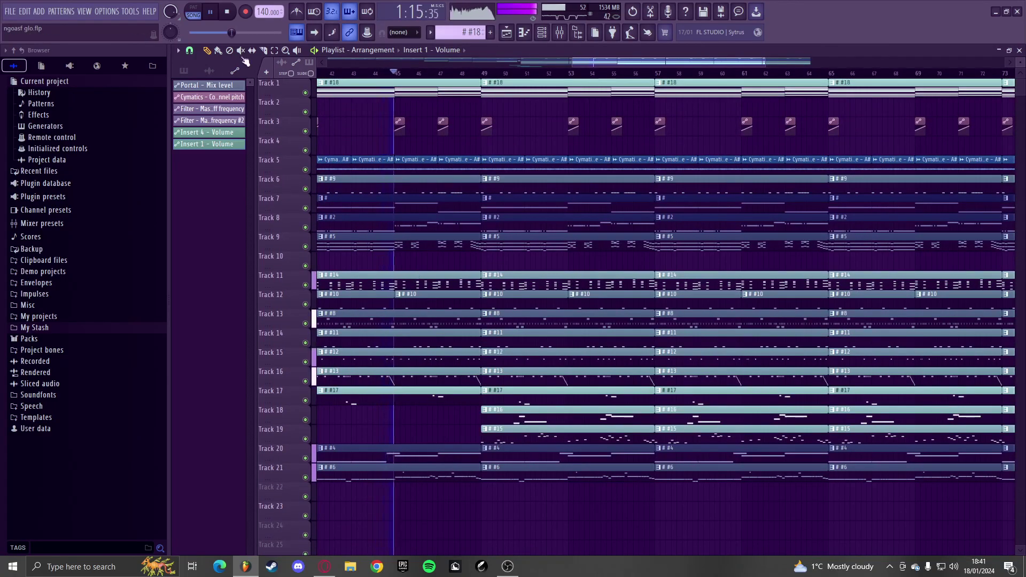
- Slice all clips half a bar before bar 49 and delete that last half bar on every track
scroll(417, 240, "down", 2)
scroll(427, 257, "up", 3)
scroll(448, 320, "down", 1)
scroll(470, 390, "up", 3)
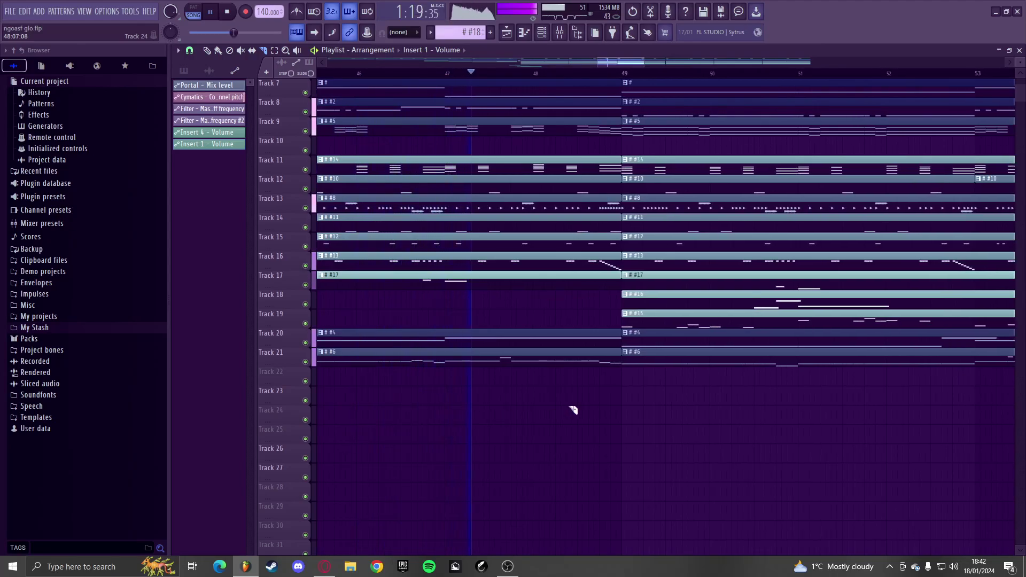
scroll(582, 403, "up", 1)
scroll(592, 414, "up", 1)
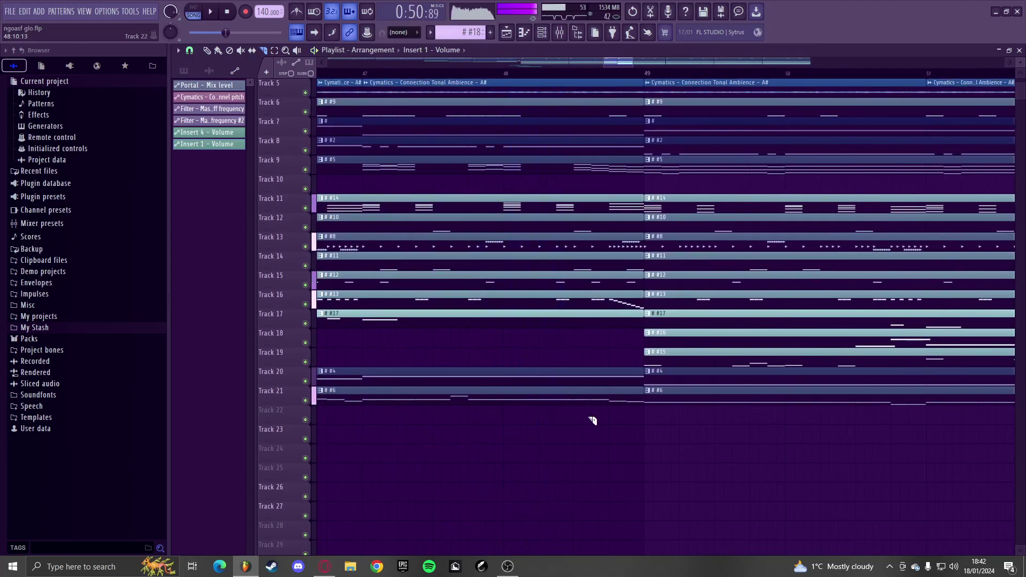
scroll(585, 416, "up", 2)
scroll(574, 93, "up", 4)
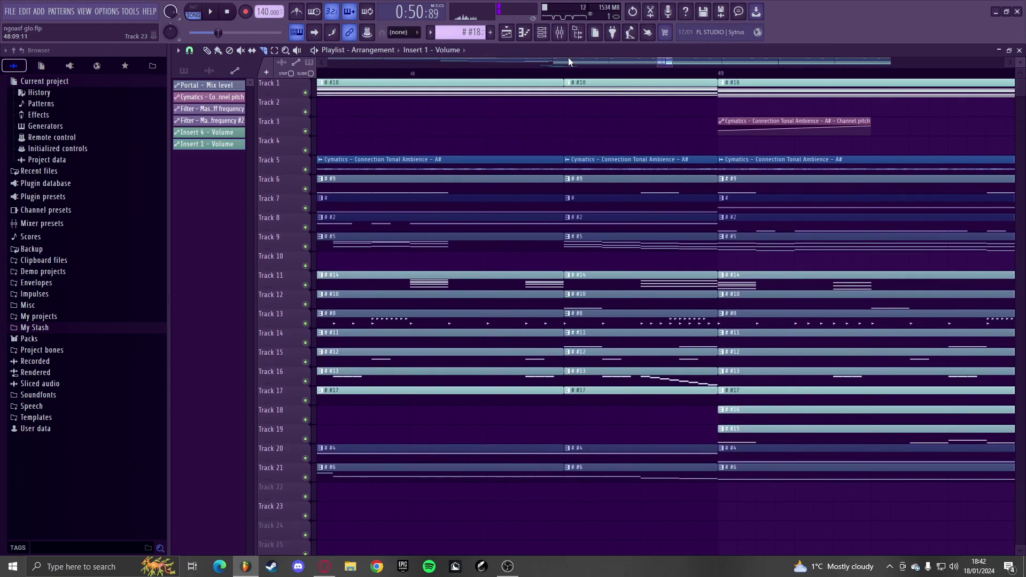
scroll(550, 124, "down", 4)
left_click_drag(566, 500, 559, 88)
key("Delete")
left_click(263, 50)
- Copy the block of clips from bar 49 to the free tracks from Track 22 down, starting half a bar before bar 49
scroll(528, 273, "down", 2)
scroll(528, 273, "up", 2)
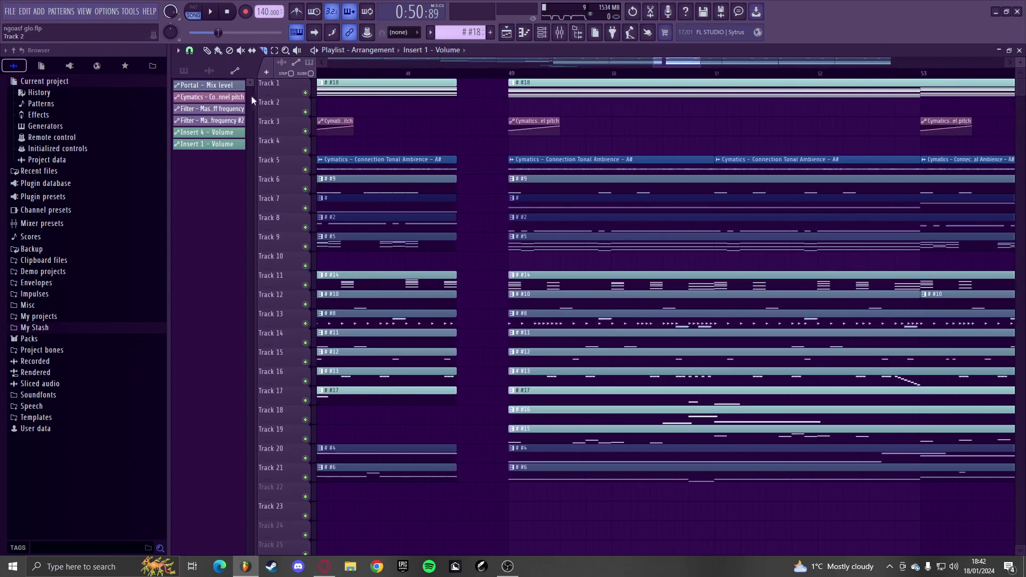
scroll(468, 320, "down", 4)
left_click_drag(477, 494, 697, 50)
left_click_drag(628, 235, 643, 575)
left_click_drag(623, 532, 603, 511)
scroll(482, 405, "down", 3)
scroll(482, 406, "up", 2)
scroll(483, 406, "up", 5)
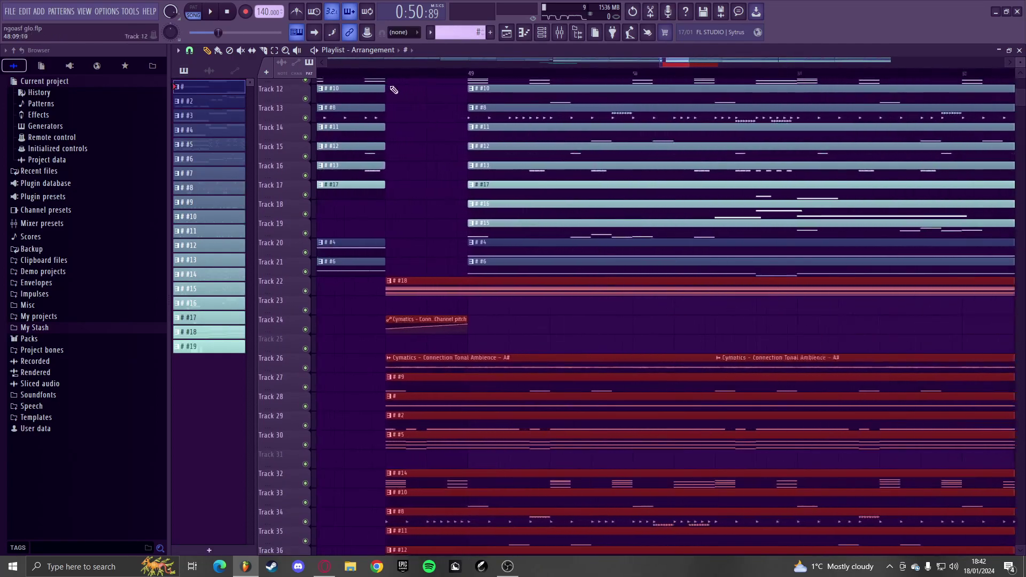
- Slice the copied clips a quarter bar after their start and delete everything behind the cut
scroll(432, 247, "down", 6)
left_click_drag(447, 394, 431, 21)
right_click(422, 107, "ctrl")
left_click(207, 51)
scroll(524, 344, "down", 5)
scroll(588, 350, "down", 5)
scroll(708, 369, "down", 4)
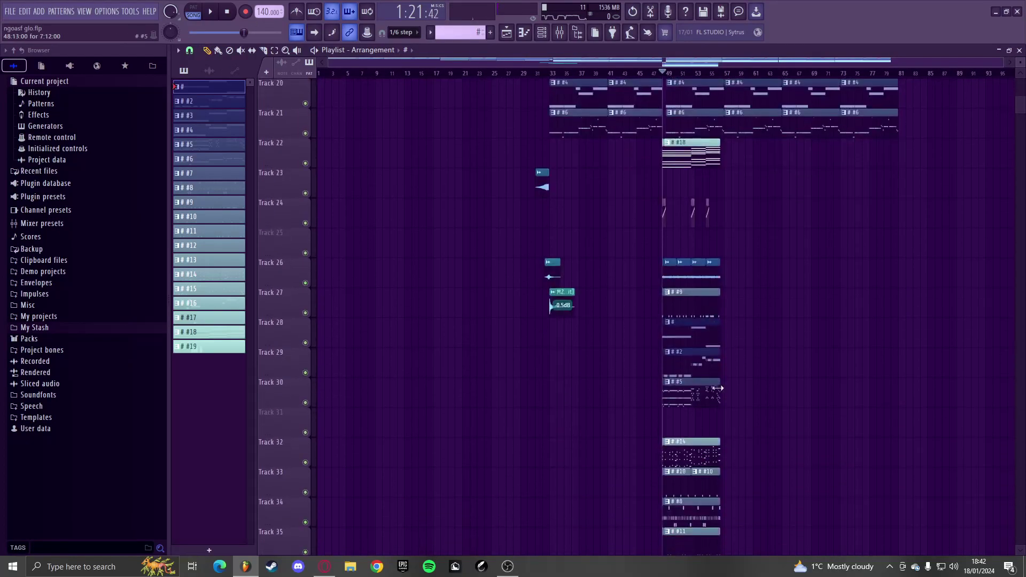
right_click(527, 360, "ctrl")
scroll(534, 360, "down", 1)
scroll(668, 364, "down", 5)
scroll(698, 368, "up", 6)
left_click_drag(872, 429, 537, 189)
key("Delete")
scroll(483, 267, "up", 3)
- Move the quarter-bar slices up to Tracks 1–21 in the gap before bar 49 and duplicate them once to fill it
left_click_drag(522, 450, 467, 200)
left_click_drag(496, 460, 473, 184)
scroll(494, 398, "up", 3)
left_click_drag(470, 306, 473, 19)
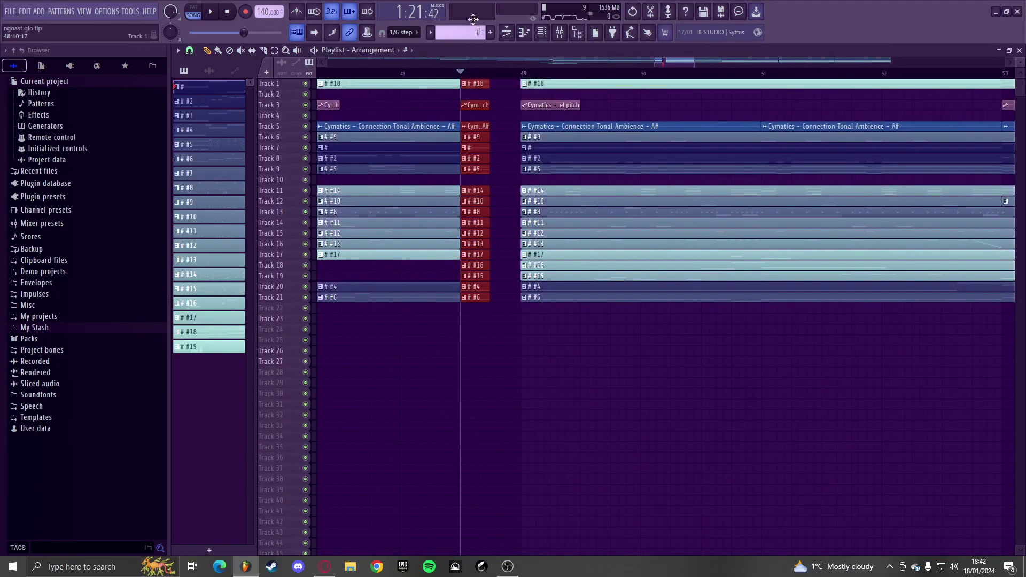
key("ctrl+b")
key("space")
key("ctrl+d")
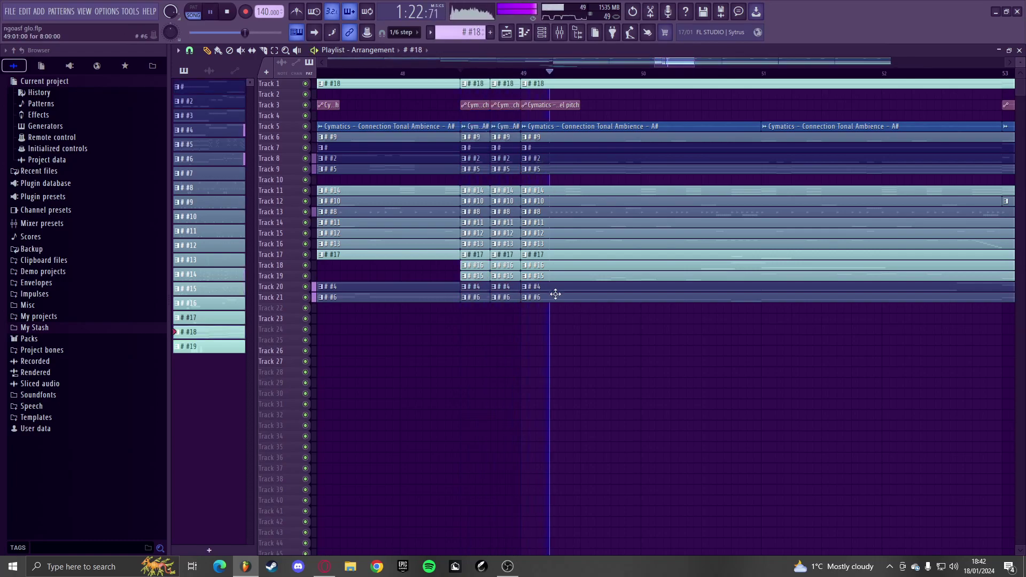
- Play the stutter transition into bar 49 and review the section that follows
scroll(542, 298, "down", 2)
scroll(539, 296, "up", 2)
scroll(538, 295, "up", 3)
scroll(539, 293, "down", 3)
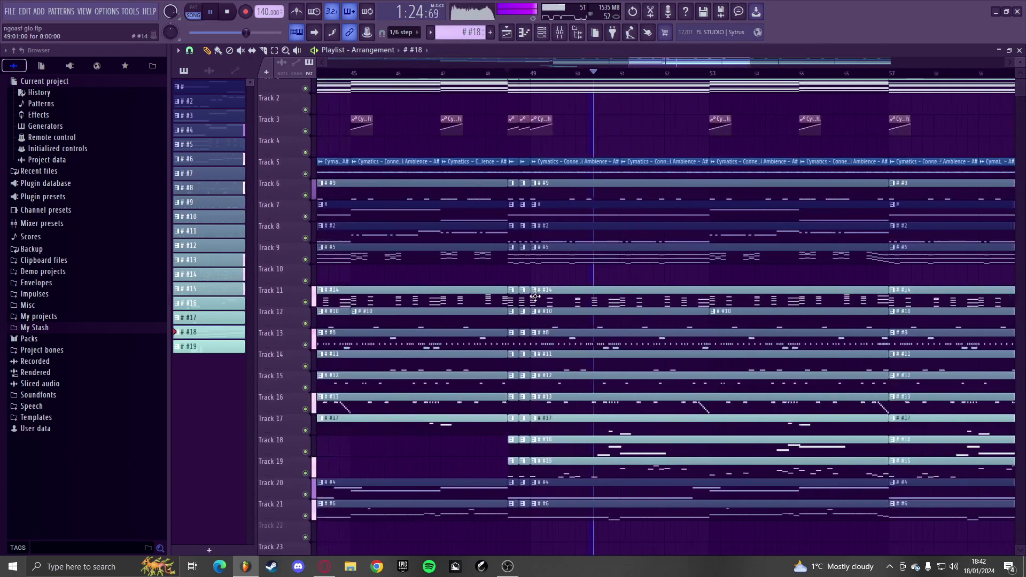
scroll(545, 305, "down", 3)
scroll(555, 331, "down", 2)
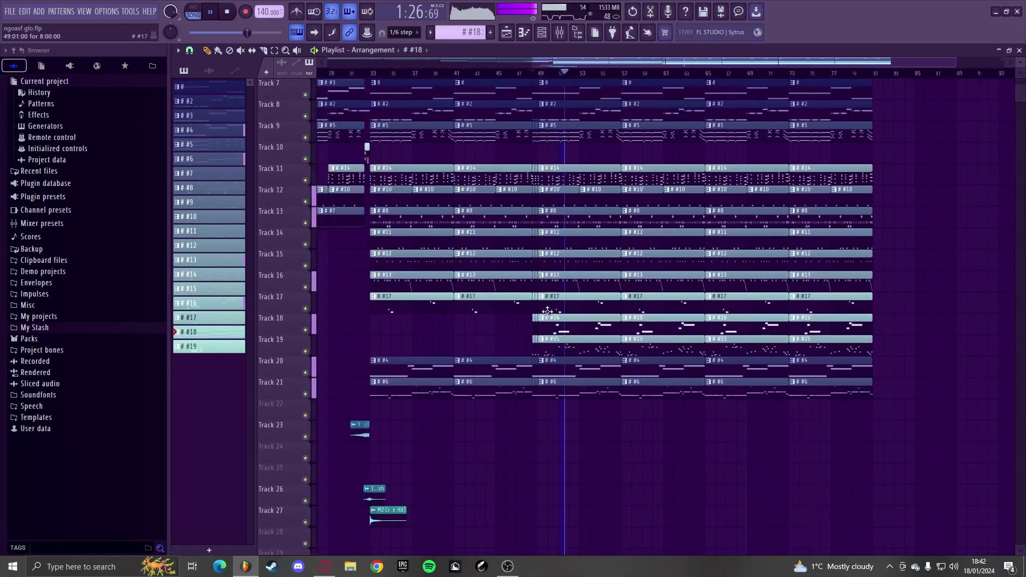
- Open pattern #16 in the piano roll, play it on its own and go back to the playlist
double_click(559, 327)
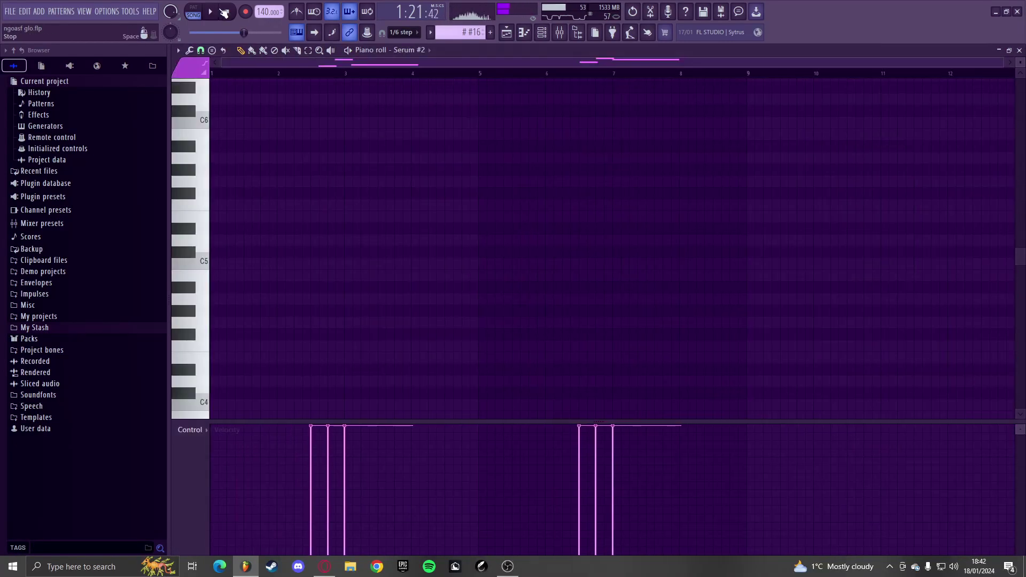
scroll(292, 163, "up", 10)
left_click(307, 80)
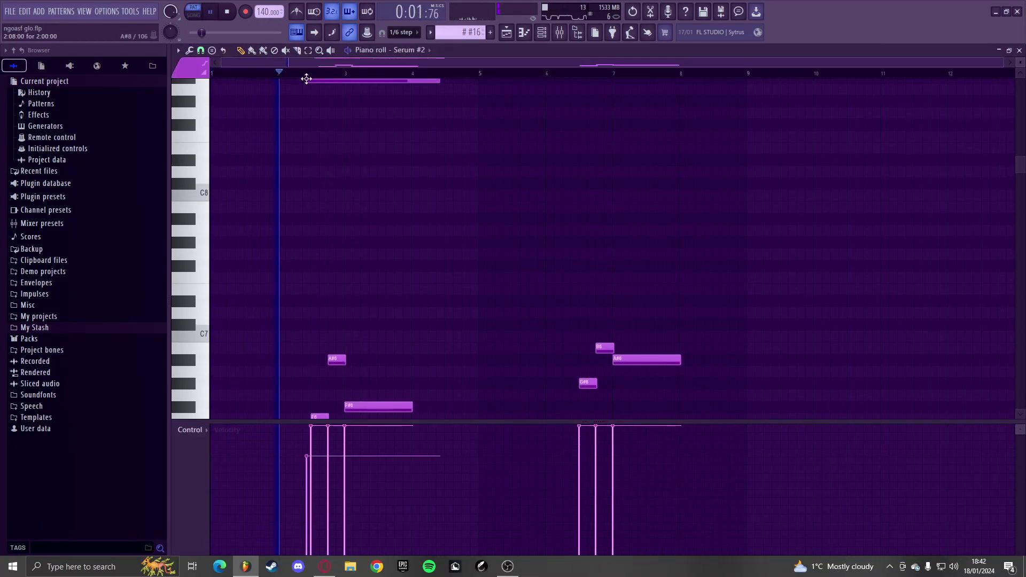
key("space")
key("ctrl+z")
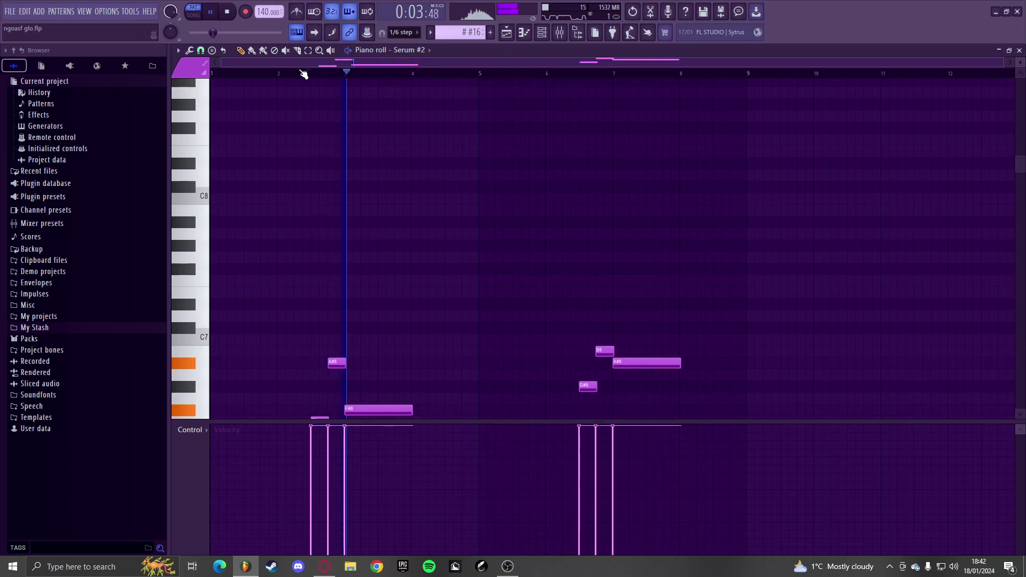
scroll(303, 74, "down", 3)
left_click(304, 73)
key("F5")
scroll(508, 195, "down", 3)
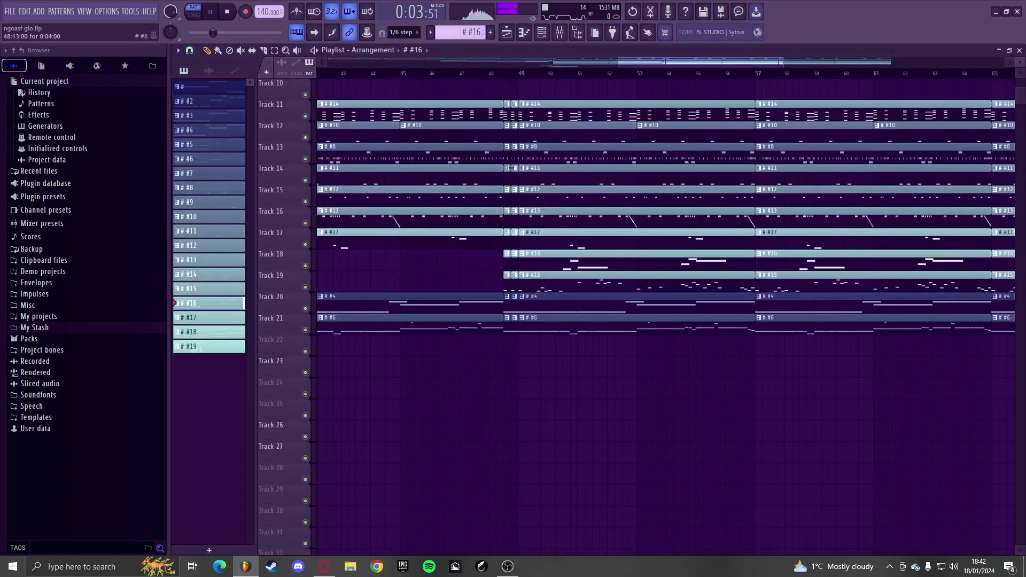
- Reopen pattern #16 and try its notes at higher transpositions while the beat plays from bar 49
left_click(520, 73)
scroll(590, 264, "up", 2)
double_click(586, 265)
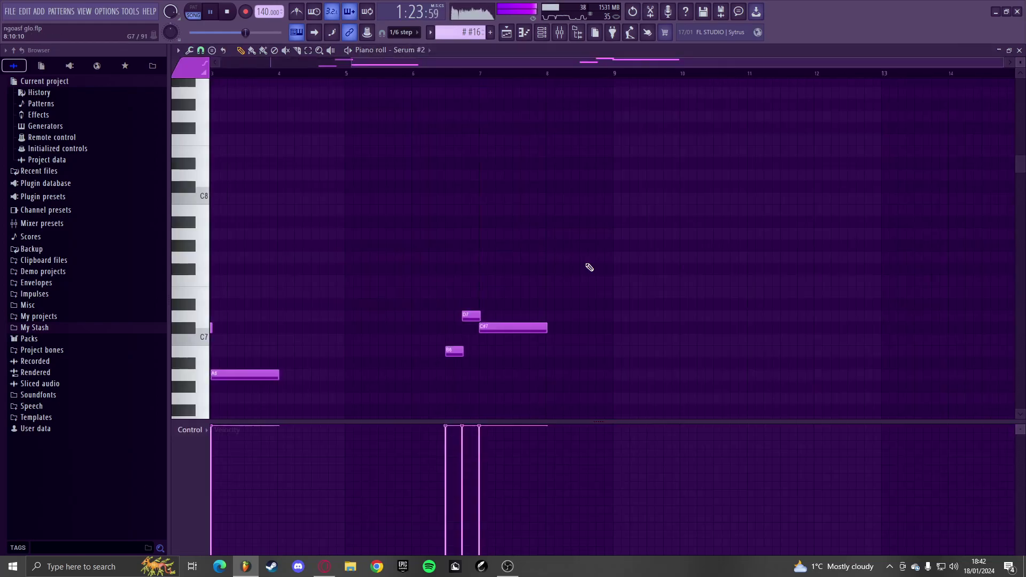
key("Down")
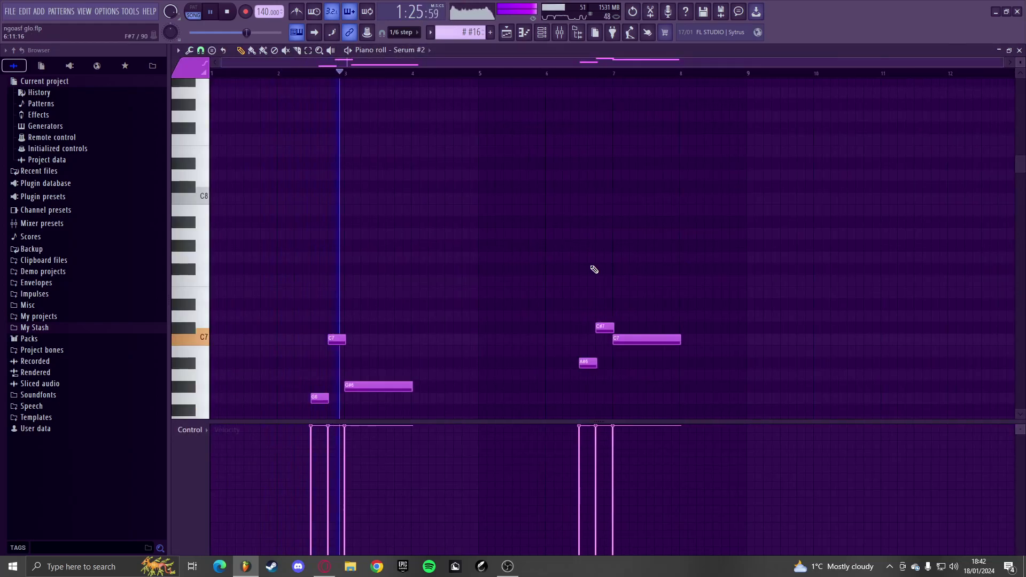
key("space")
key("shift+Down")
key("space")
left_click(312, 73)
scroll(376, 191, "down", 3)
key("Down")
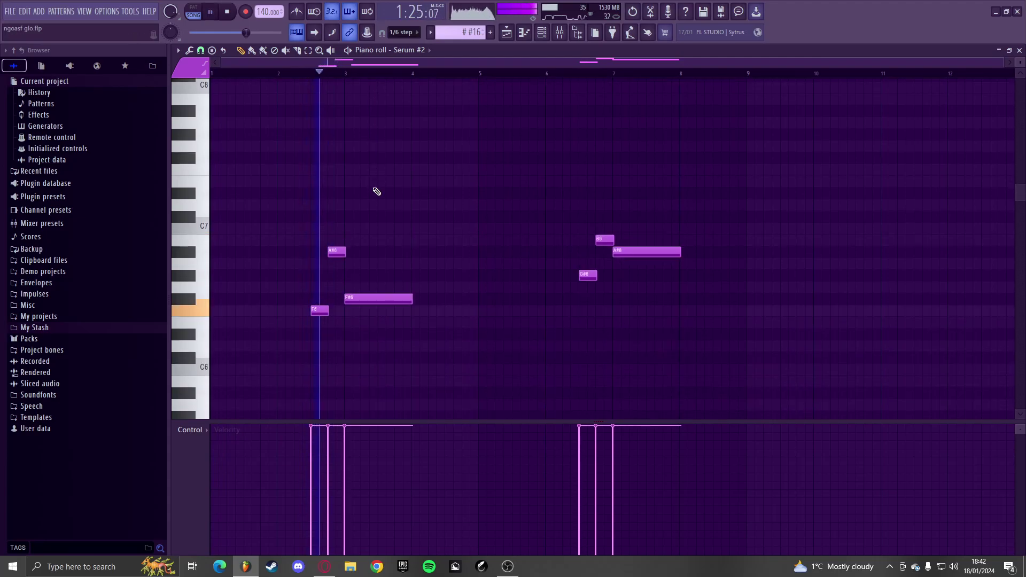
- Transpose all pattern #16 notes down one semitone so that the phrase starts on E6, checking by ear
key("space")
key("Down")
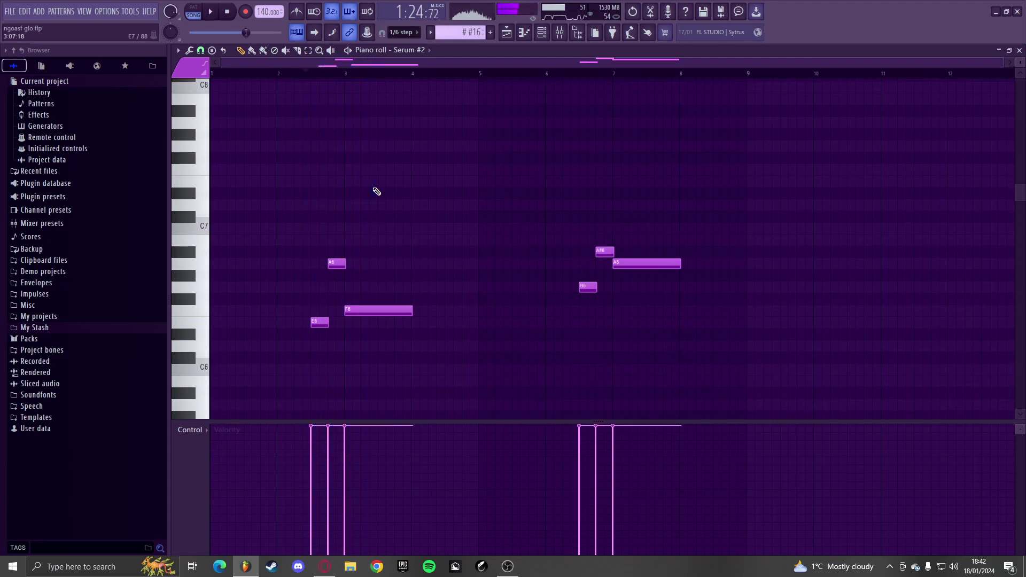
key("Down")
key("space")
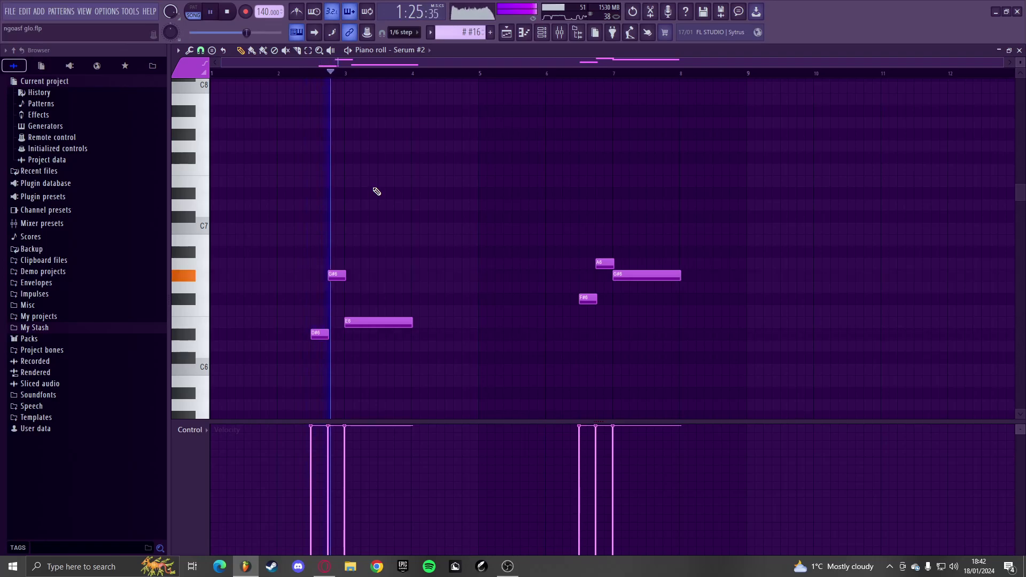
key("Up")
key("space")
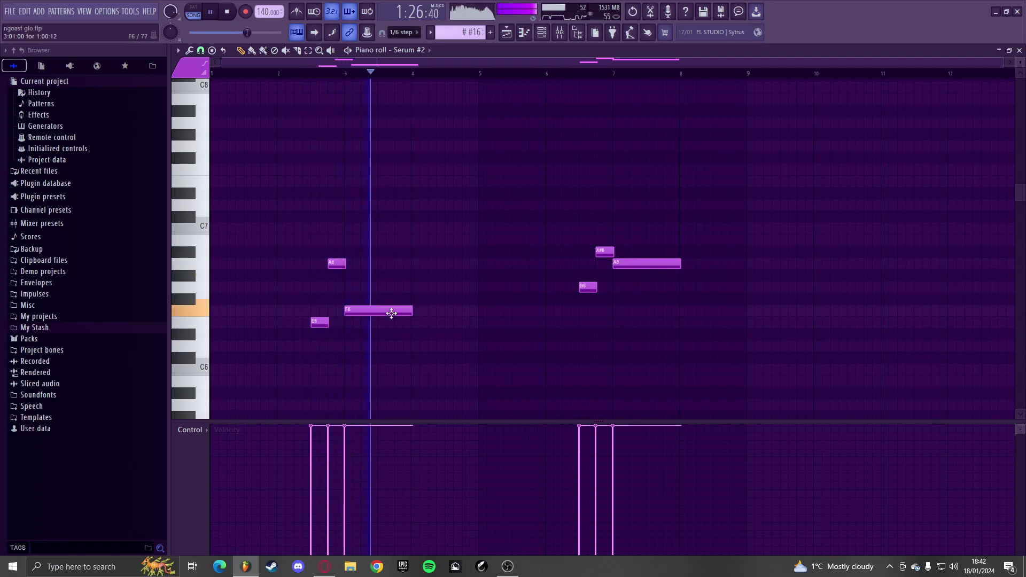
- Open pattern #15 in the piano roll, play it on its own and return to the playlist
key("F5")
scroll(526, 344, "down", 2)
scroll(588, 352, "up", 2)
scroll(604, 358, "up", 3)
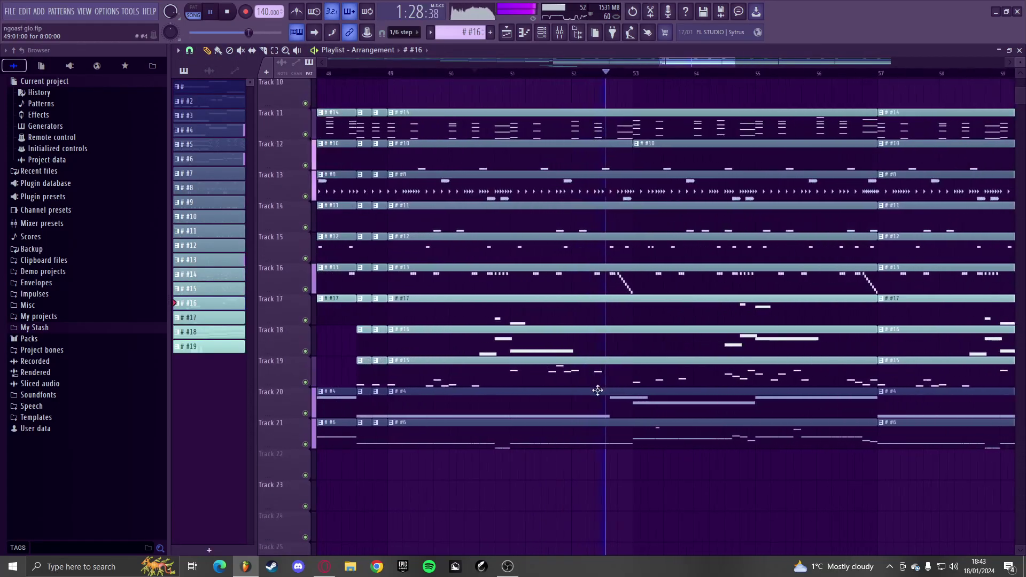
scroll(565, 398, "down", 2)
double_click(541, 386)
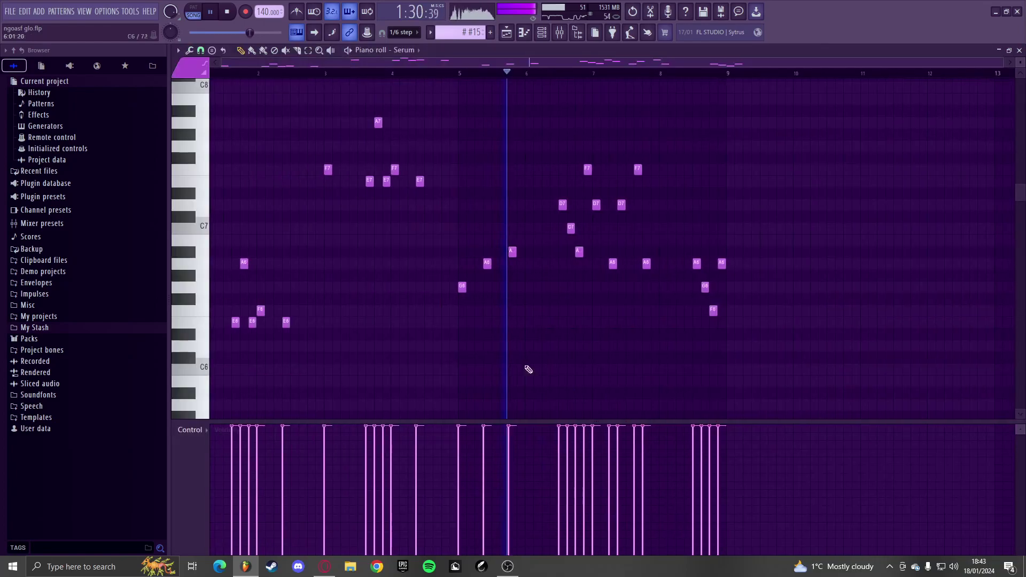
left_click(198, 8)
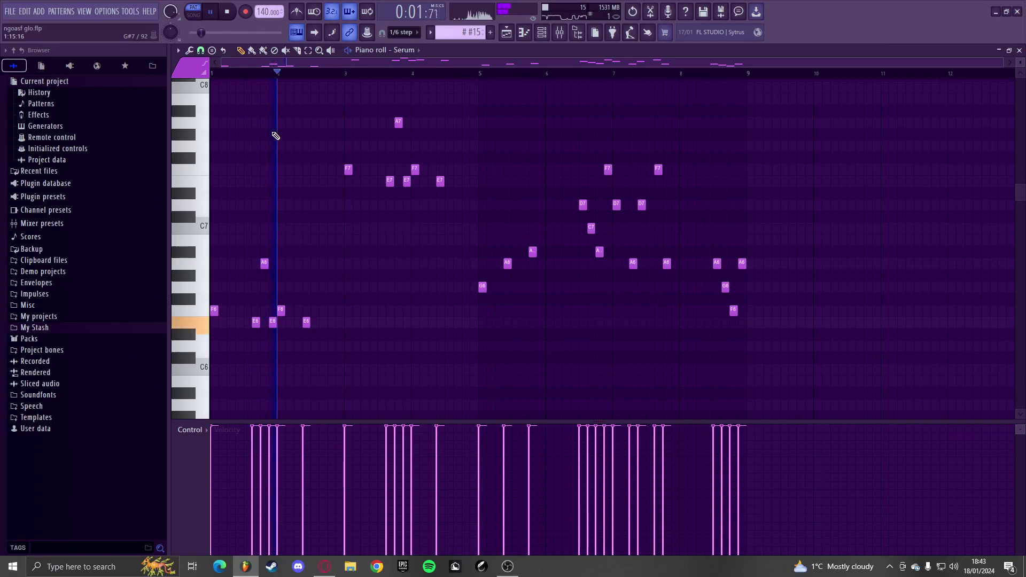
left_click(506, 33)
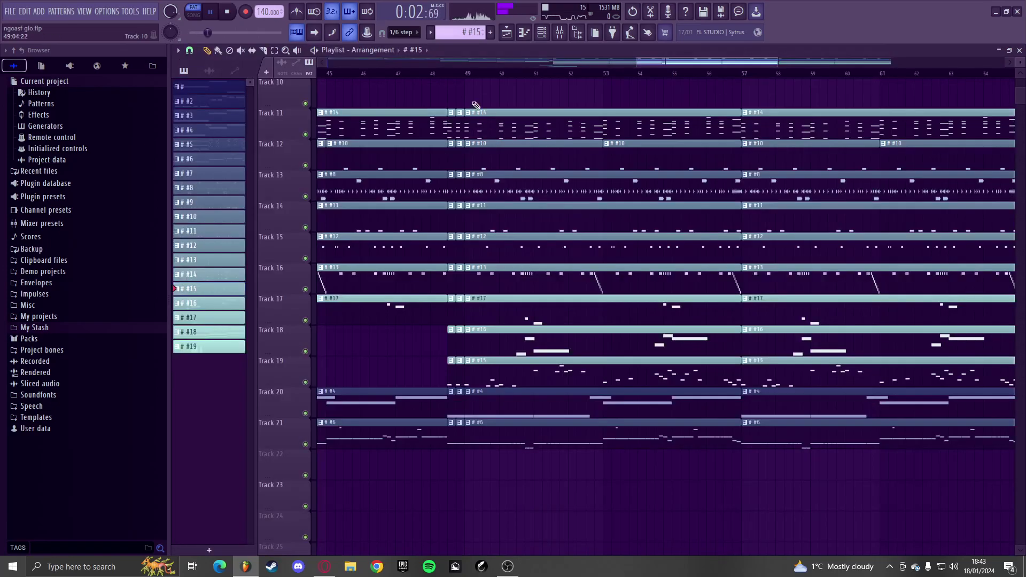
- Play the arrangement from bar 49 to check the two lead patterns against the rest of the beat
left_click(462, 73)
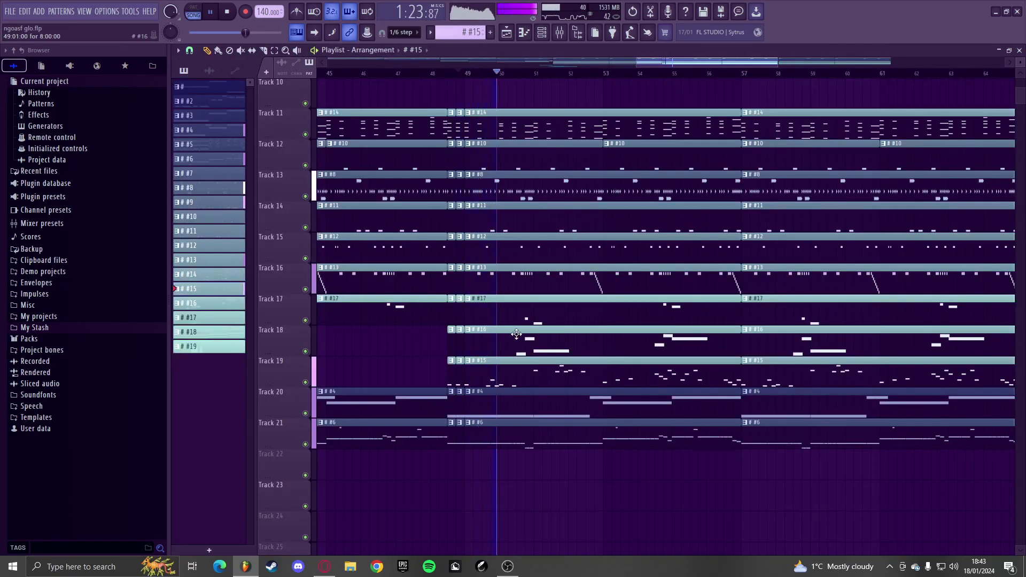
scroll(542, 383, "down", 2)
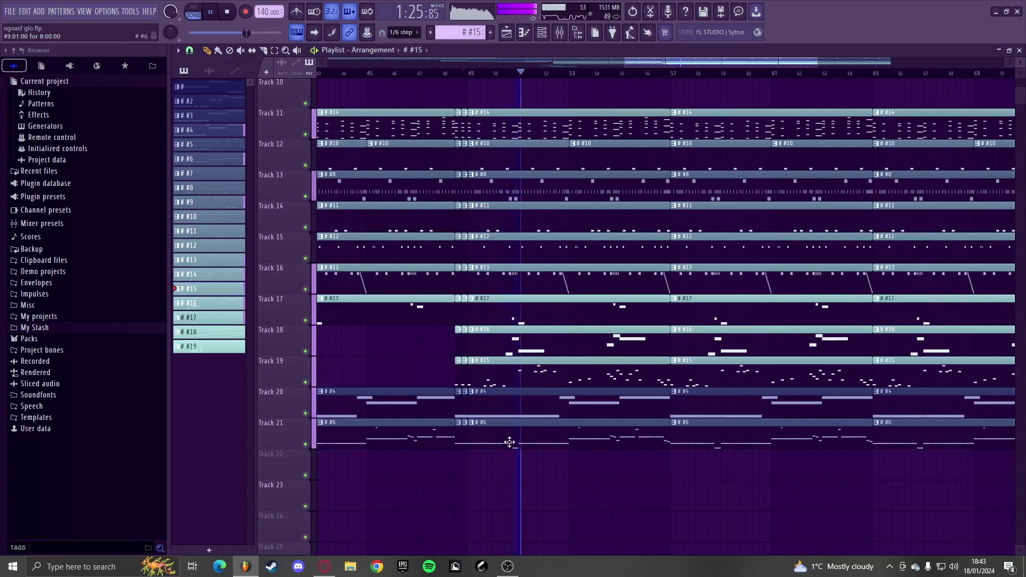
scroll(517, 437, "down", 4)
scroll(630, 488, "down", 3)
scroll(716, 441, "up", 5)
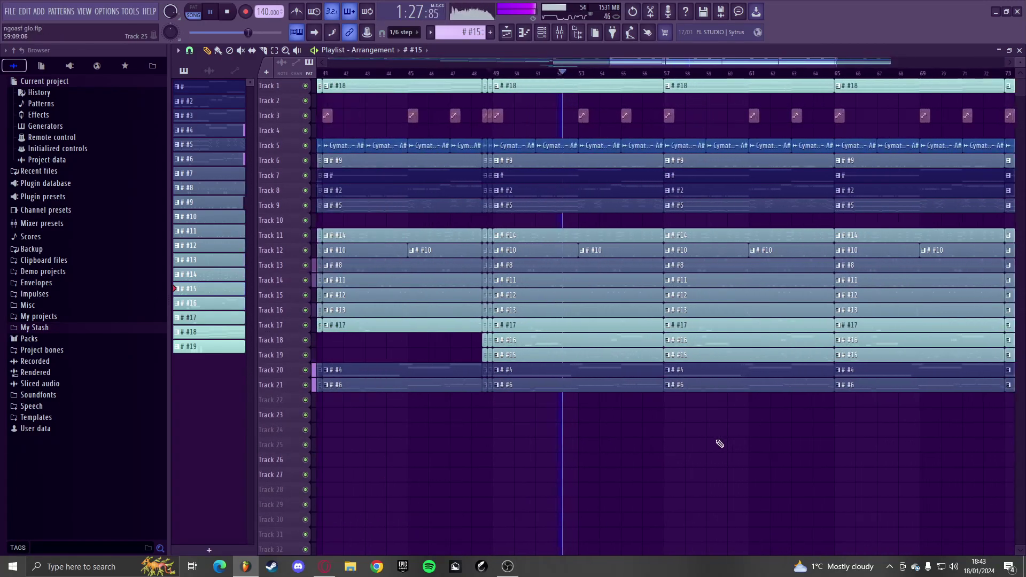
scroll(620, 439, "down", 3)
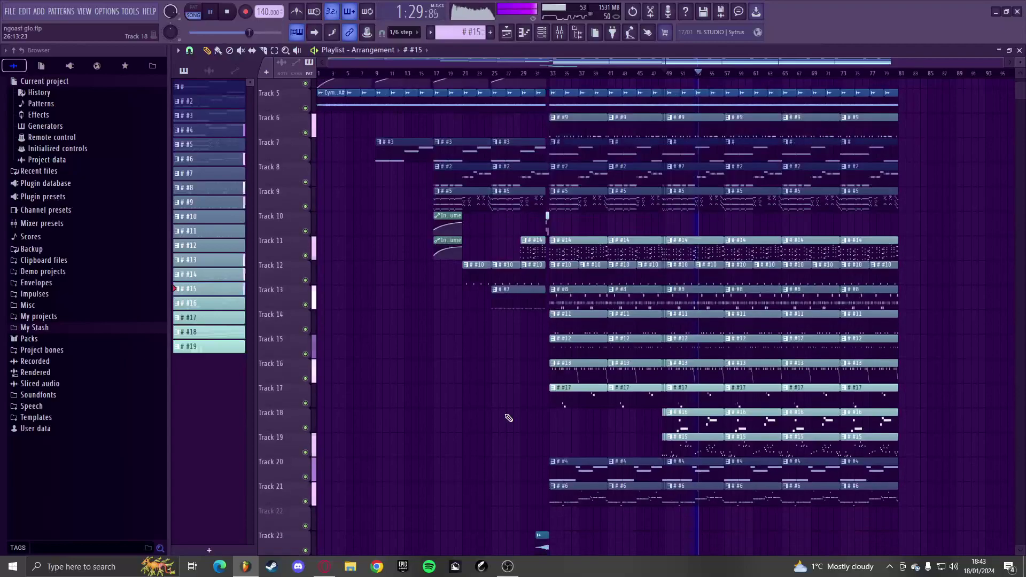
- Select the Plug_808 1 insert in the mixer and set its volume to 4.2 dB
key("F9")
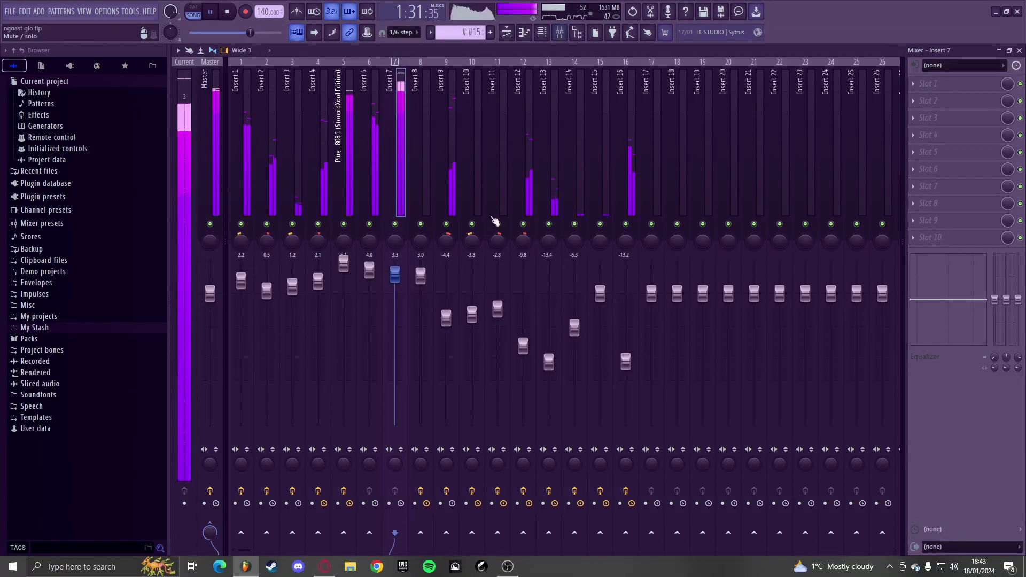
left_click(345, 138)
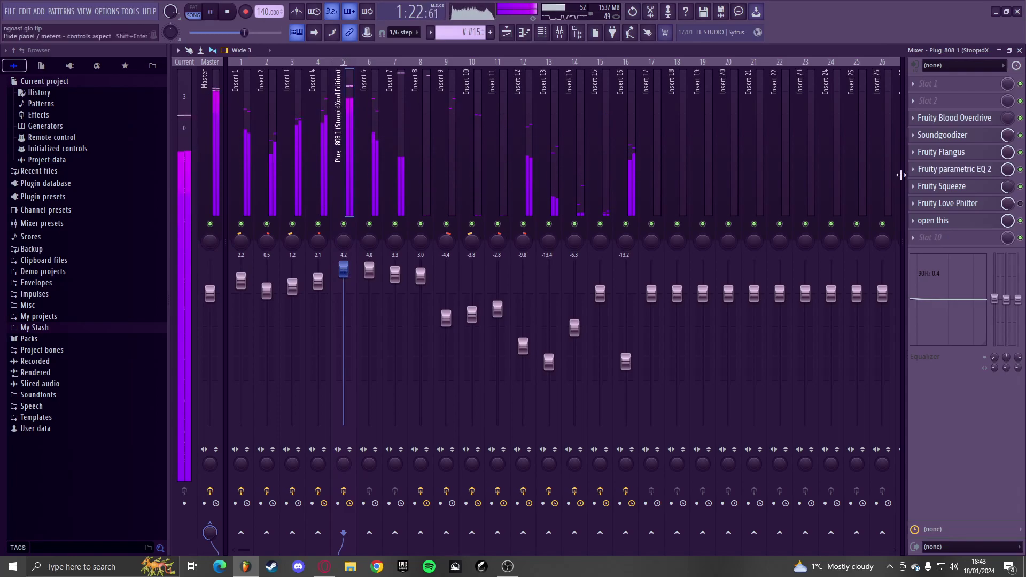
- Solo the Plug_808 1 insert to hear the bass on its own and return to the playlist
right_click(343, 224)
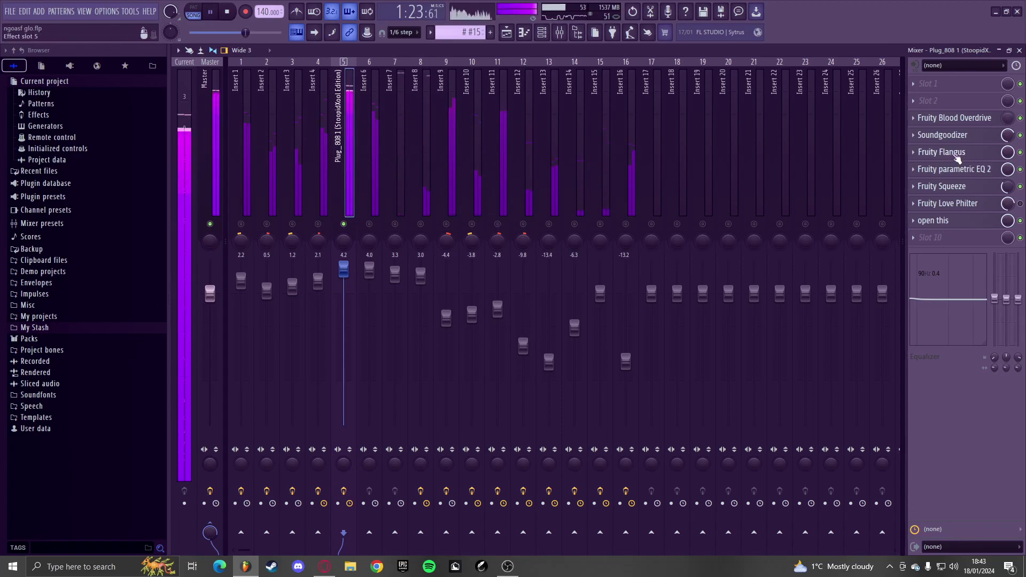
key("F5")
scroll(451, 290, "down", 5)
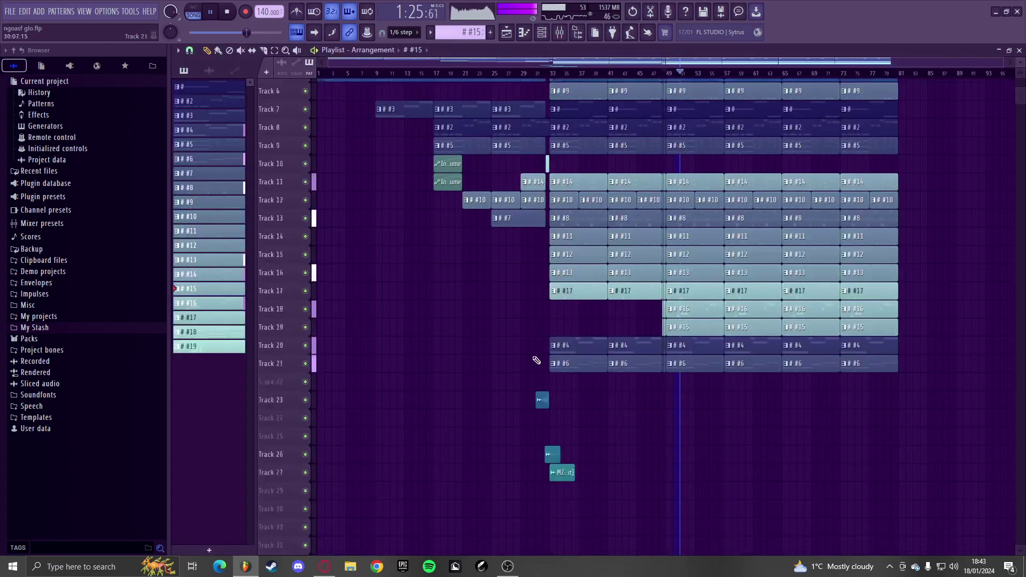
scroll(667, 344, "up", 6)
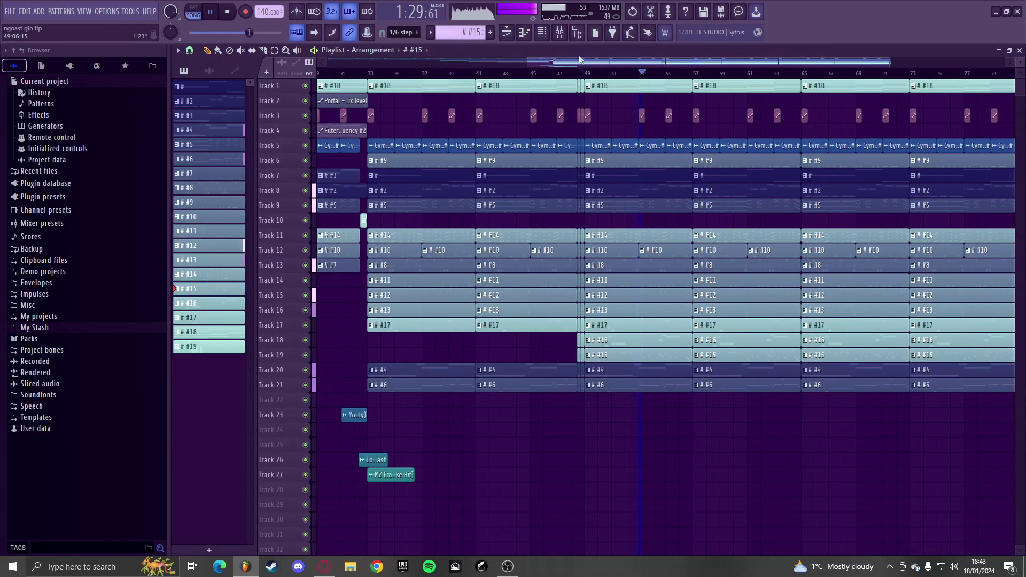
- Display all channels in the channel rack, look through them and close the rack
key("F6")
left_click(357, 208)
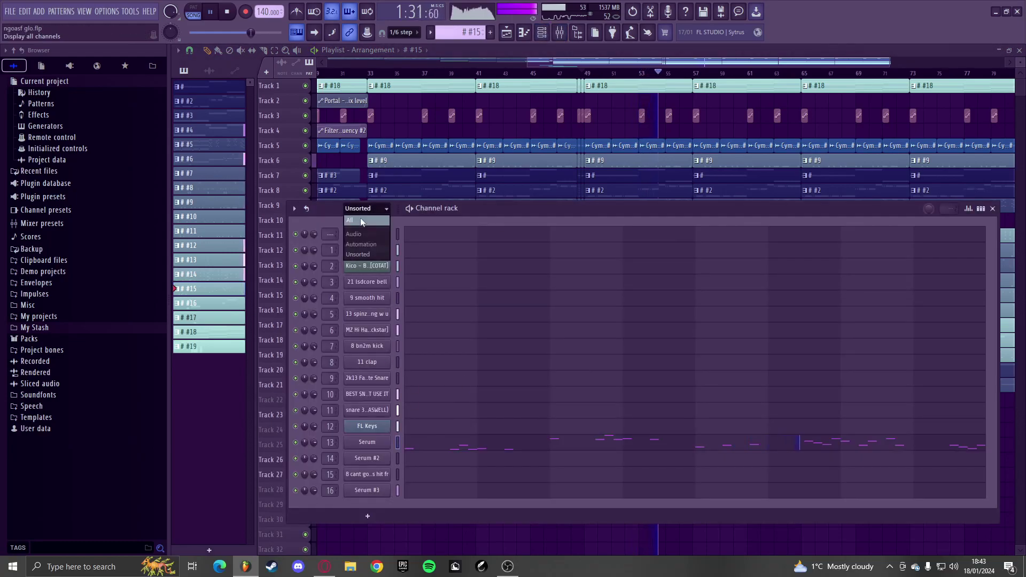
left_click(360, 217)
scroll(495, 405, "down", 3)
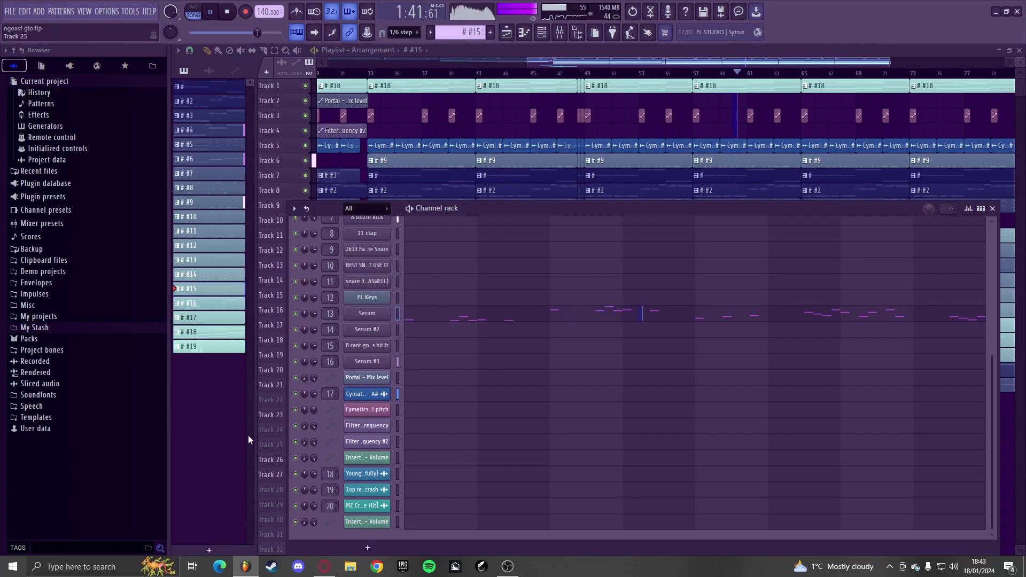
key("F6")
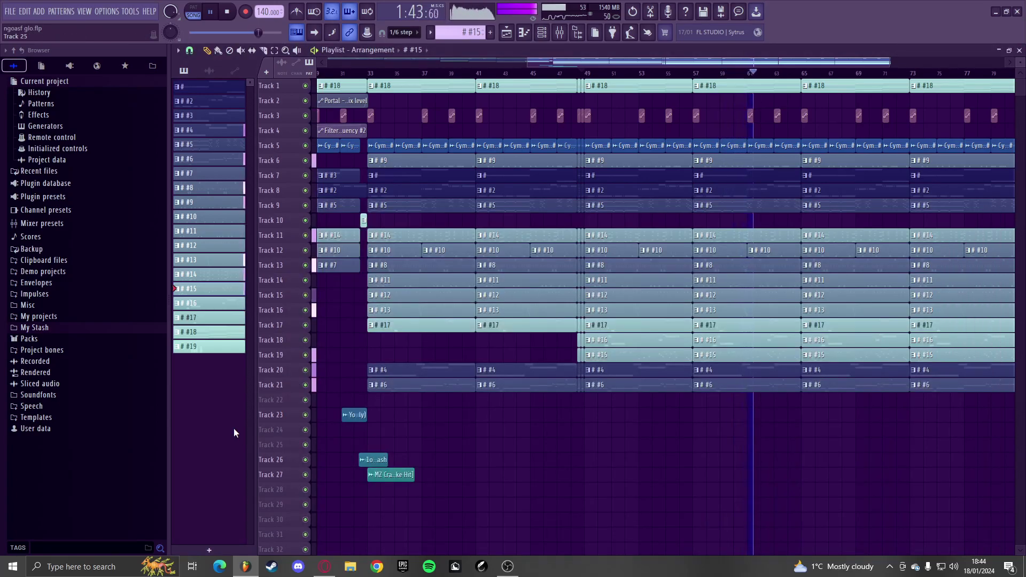
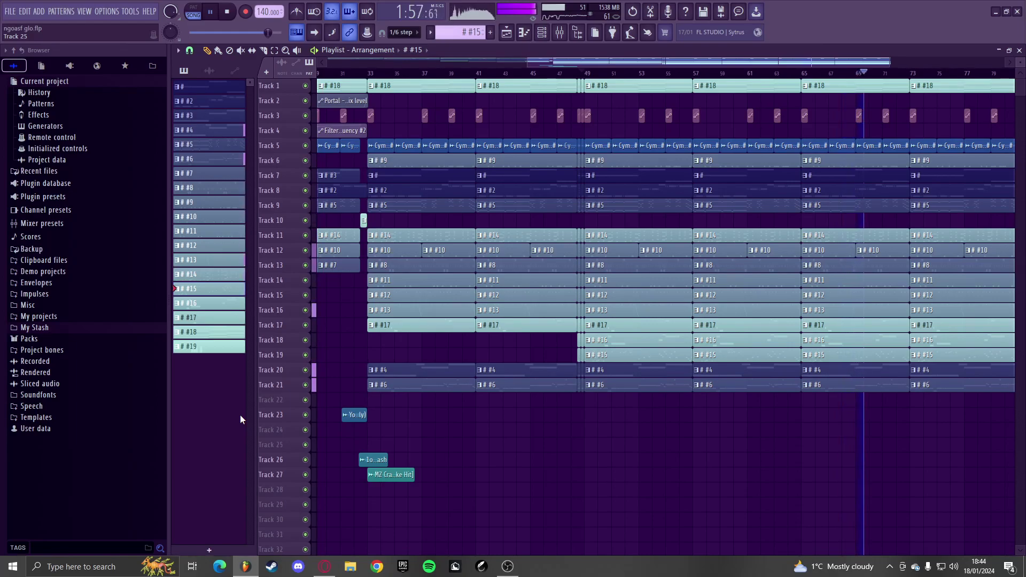
- Replay the arrangement around the bar 33 drop to check the transition effects on tracks 23 to 27
key("space")
scroll(481, 455, "down", 3)
scroll(575, 440, "down", 2)
key("space")
scroll(731, 382, "up", 4)
scroll(611, 275, "up", 3)
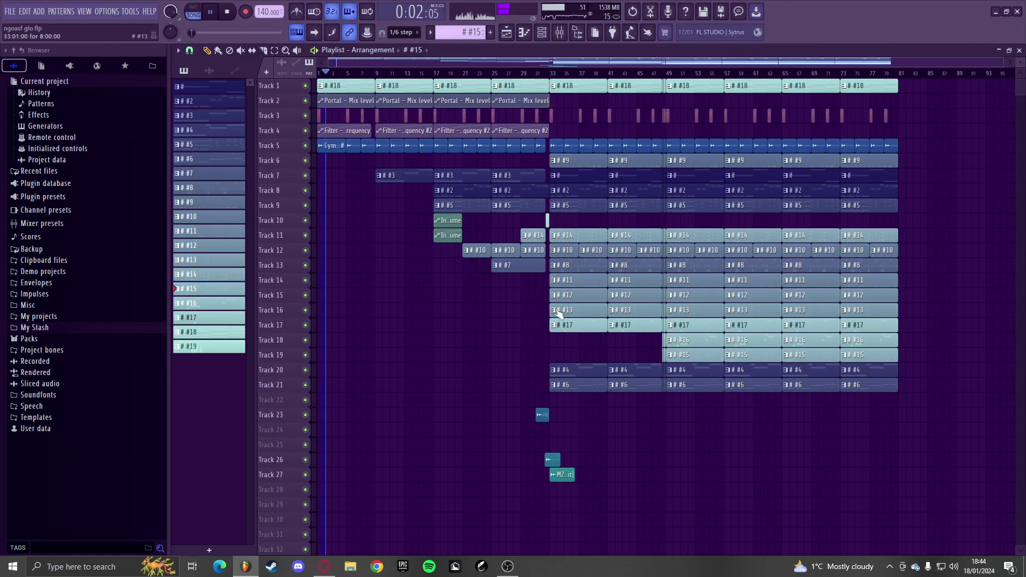
scroll(363, 286, "up", 2)
left_click(615, 73)
scroll(636, 320, "down", 3)
scroll(641, 350, "up", 5)
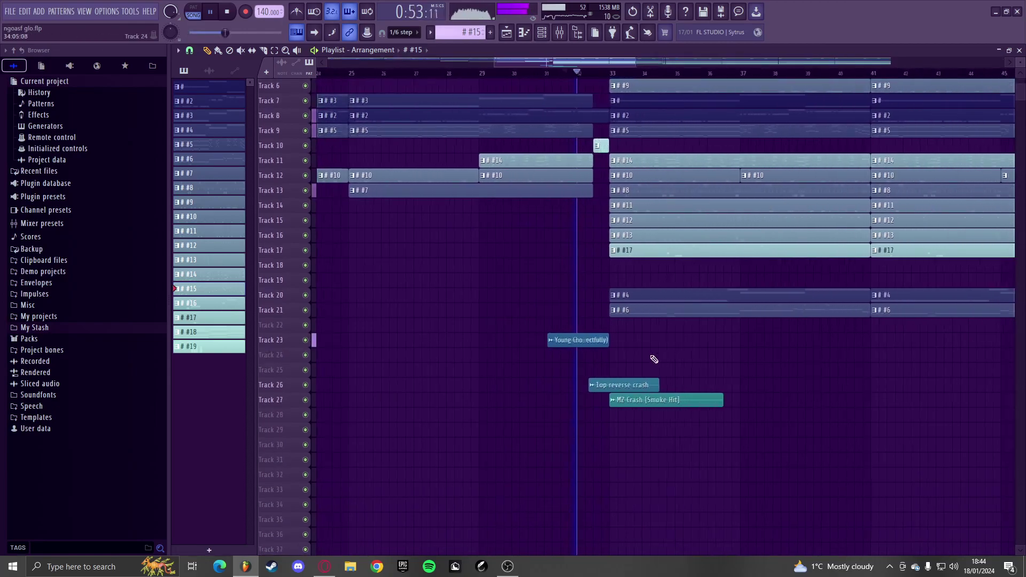
scroll(582, 360, "up", 3)
- Set the gain of the Young Chop FX clip to 9.7 dB and the MZ Crash clip to 2.2 dB
left_click_drag(534, 322, 533, 333)
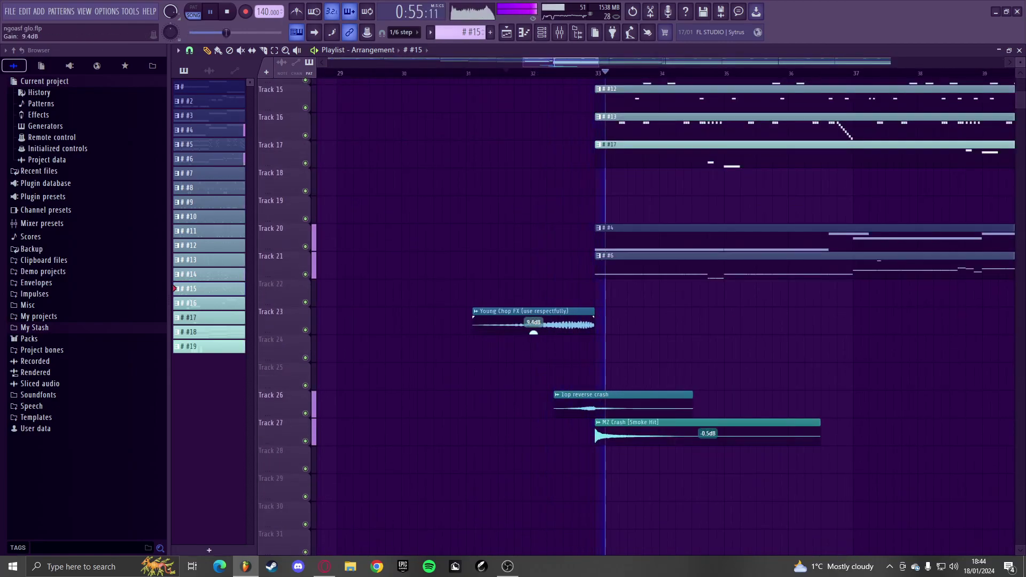
key("space")
key("space")
left_click_drag(708, 443, 707, 436)
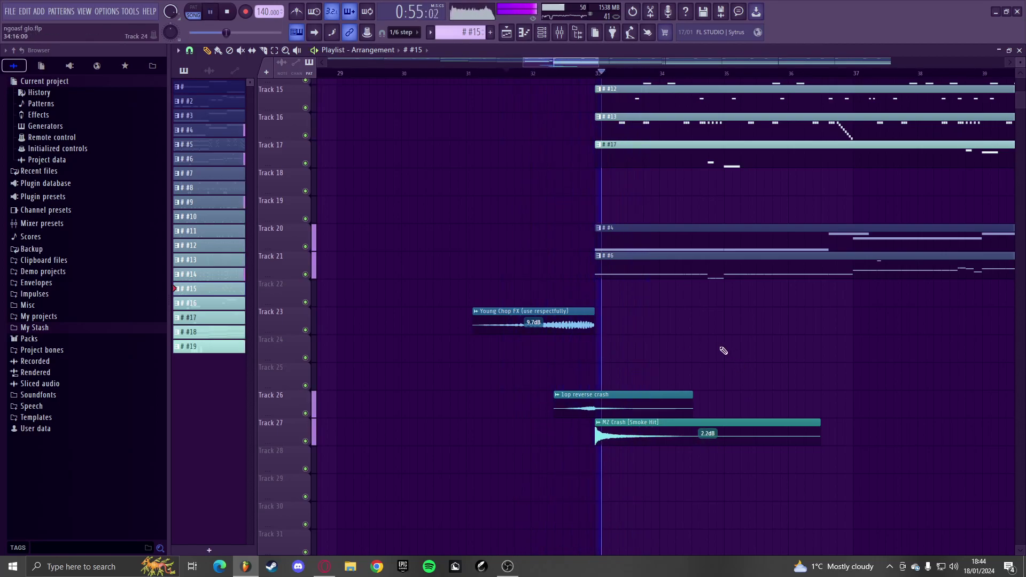
scroll(627, 412, "down", 4)
left_click_drag(556, 443, 557, 446)
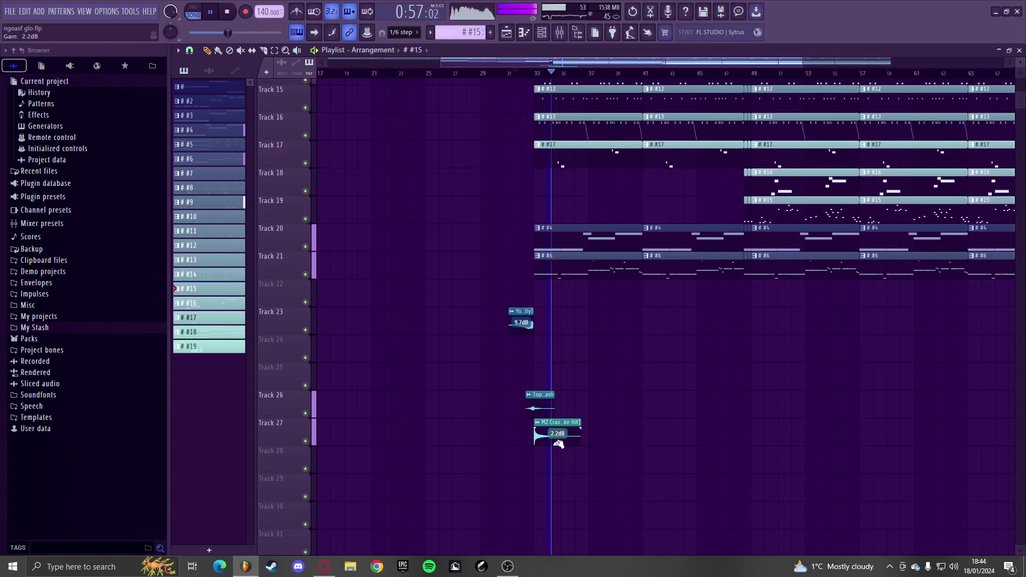
- Try a different mix level for Fruity Love Philter on the Plug_808 1 insert and undo the change
scroll(570, 398, "down", 3)
scroll(641, 393, "down", 4)
scroll(689, 342, "up", 2)
scroll(668, 299, "up", 3)
key("F9")
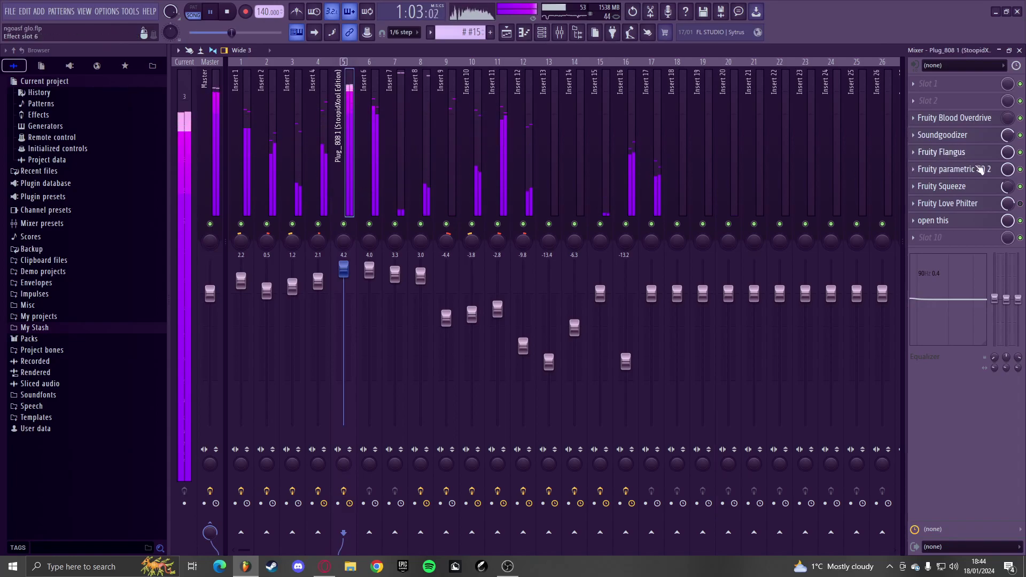
left_click_drag(1008, 204, 1011, 217)
key("ctrl+z")
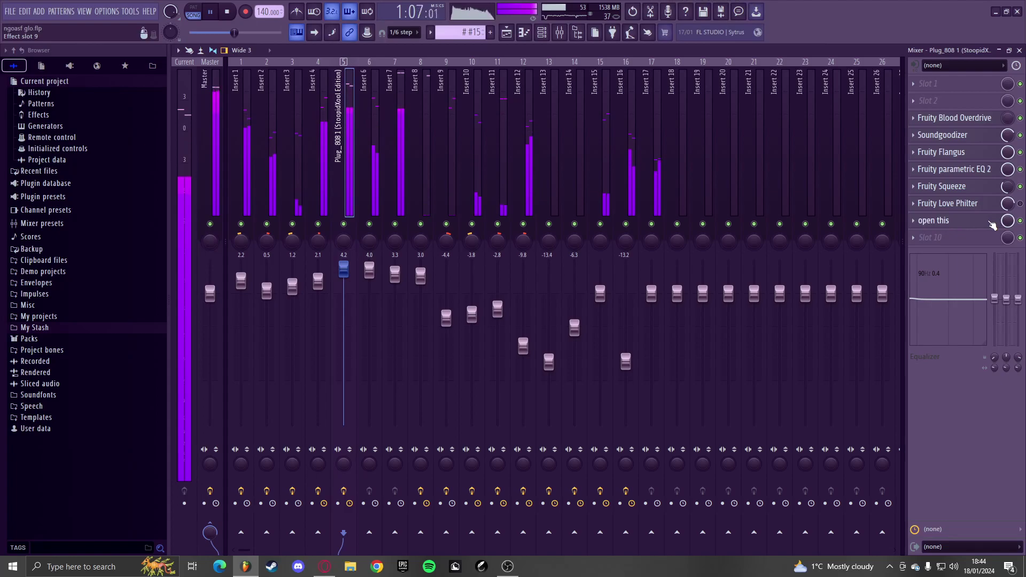
- Audition Fruity Flangus on the Plug_808 1 insert and set its depth, speed, delay and spread to the minimum
left_click(957, 152)
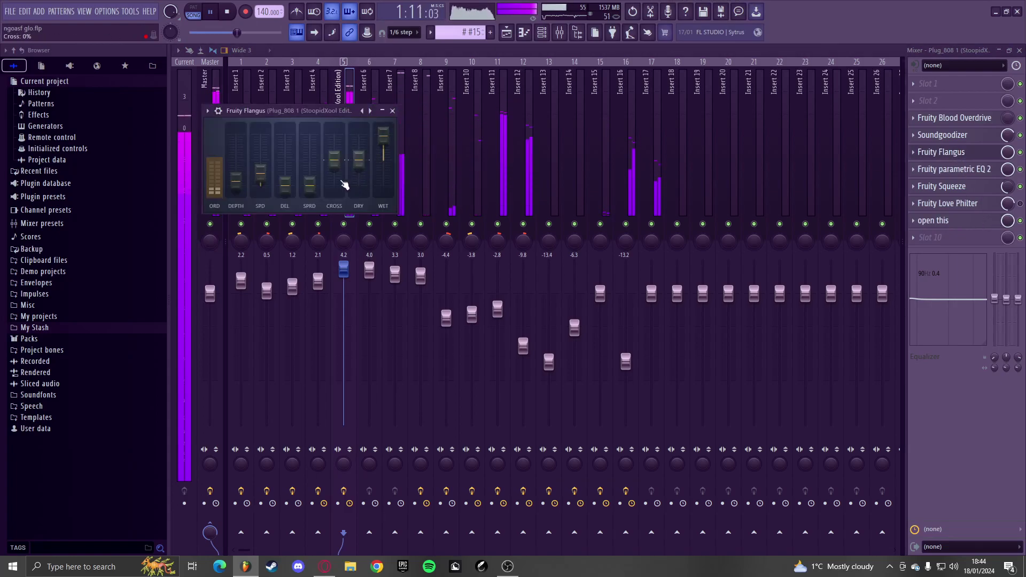
left_click_drag(235, 171, 236, 133)
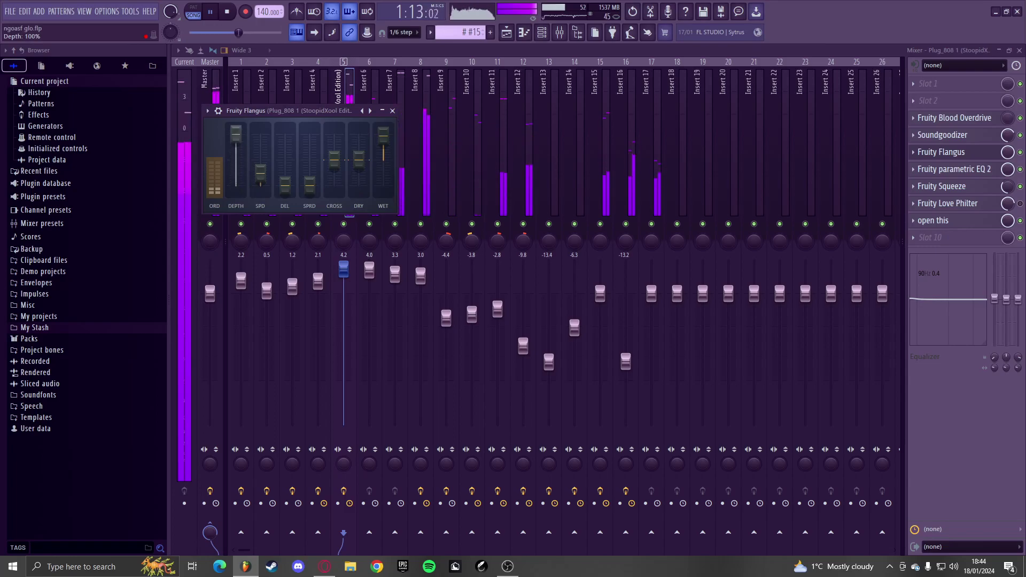
left_click(383, 111)
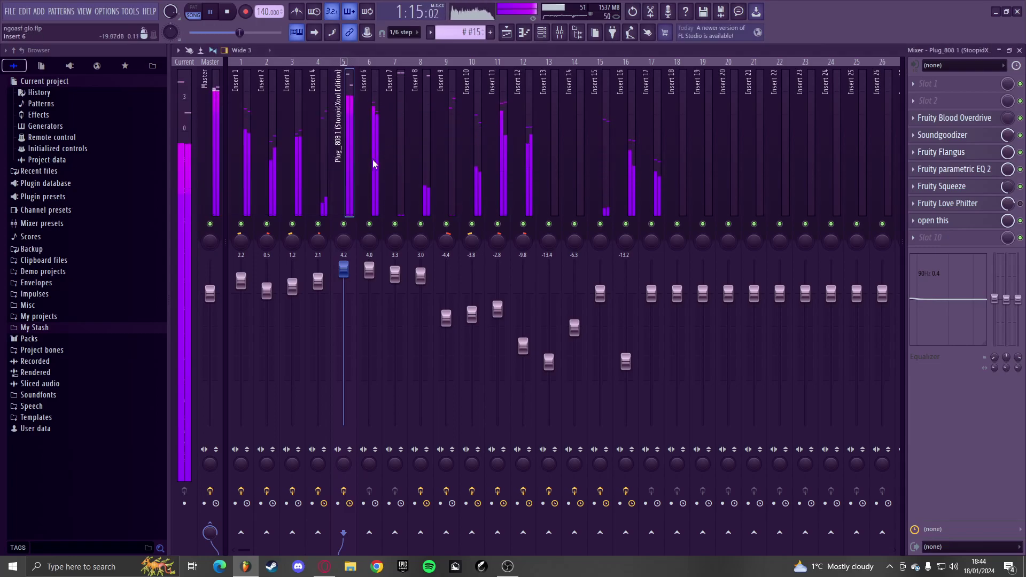
left_click(941, 152)
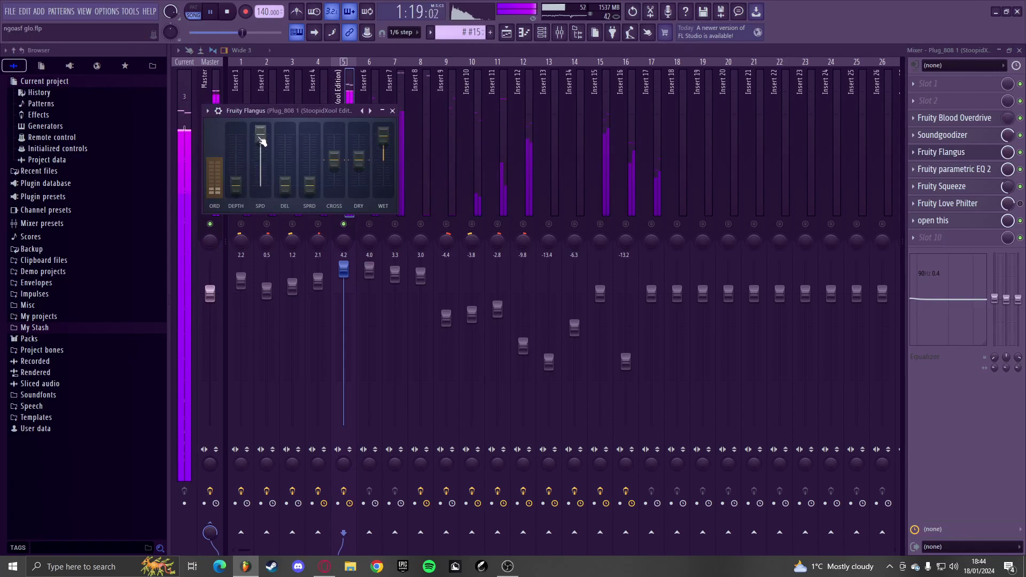
left_click_drag(288, 191, 289, 132)
left_click_drag(309, 183, 309, 133)
right_click(307, 132)
left_click(308, 129)
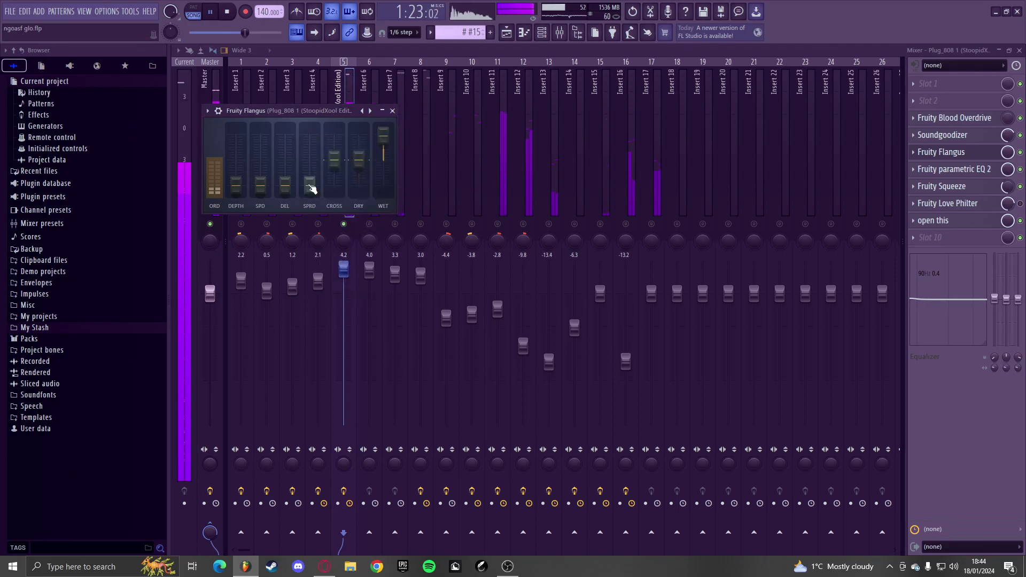
key("Escape")
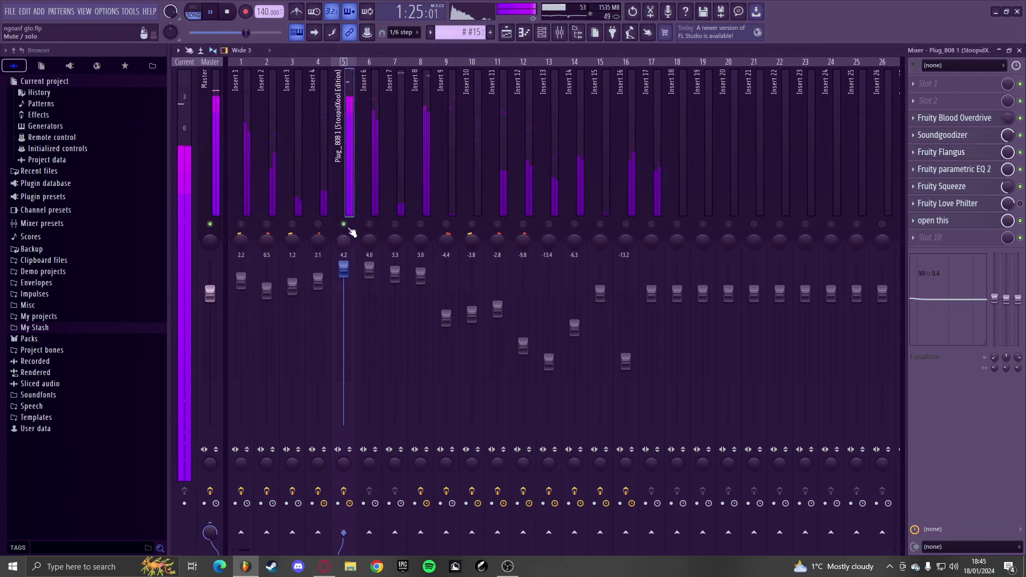
- Play the arrangement from bar 33 and review the drop with all tracks in view
key("F5")
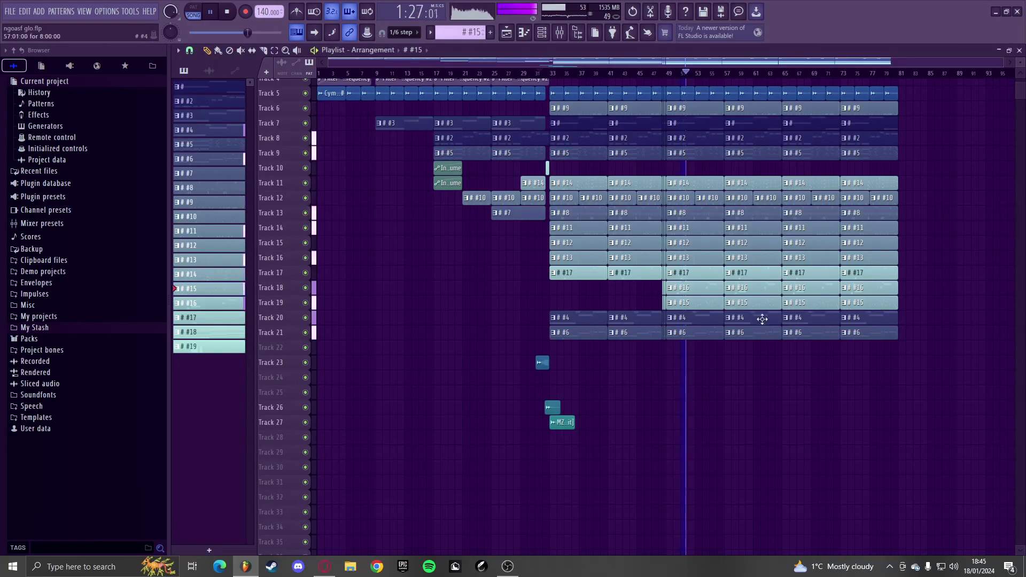
scroll(820, 375, "up", 3)
scroll(735, 380, "up", 4)
scroll(738, 377, "down", 6)
left_click(549, 73)
scroll(595, 398, "up", 4)
scroll(536, 371, "up", 3)
scroll(534, 372, "down", 4)
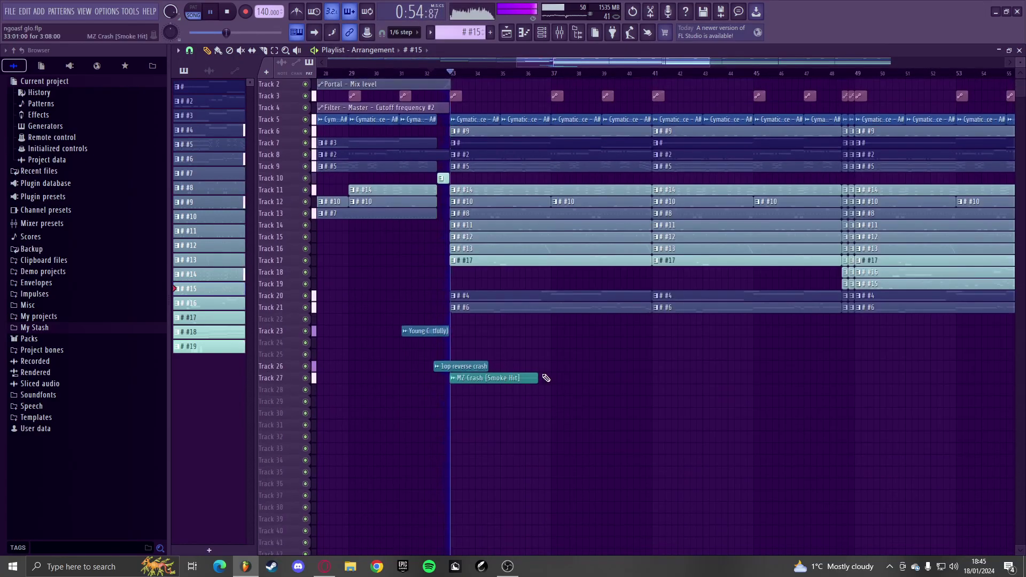
scroll(534, 358, "down", 2)
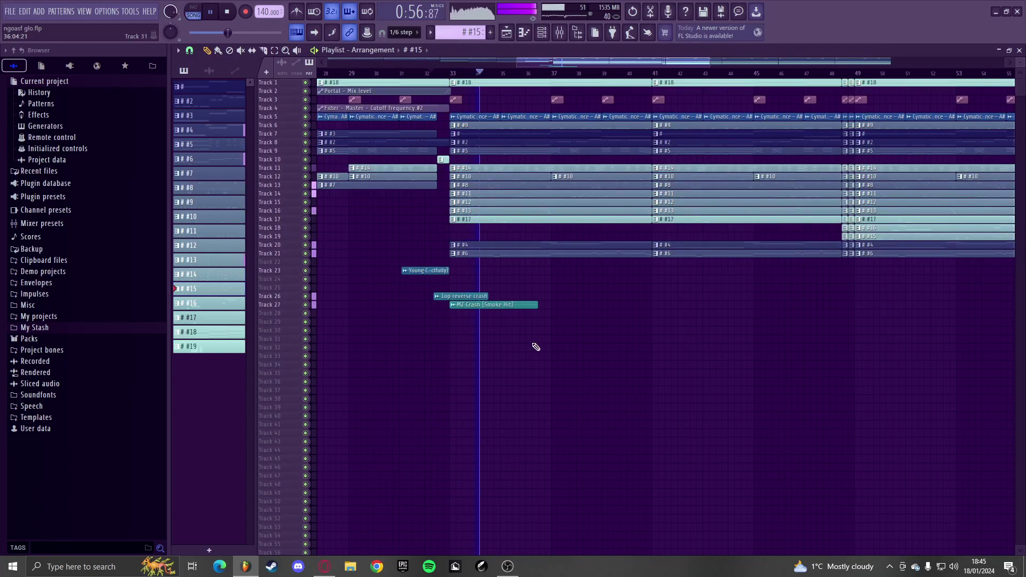
scroll(534, 347, "up", 4)
scroll(534, 347, "down", 3)
scroll(614, 314, "down", 3)
scroll(721, 301, "up", 3)
- Play from about bar 47 to check the stutter transition into bar 49 and the section after it
left_click(441, 73)
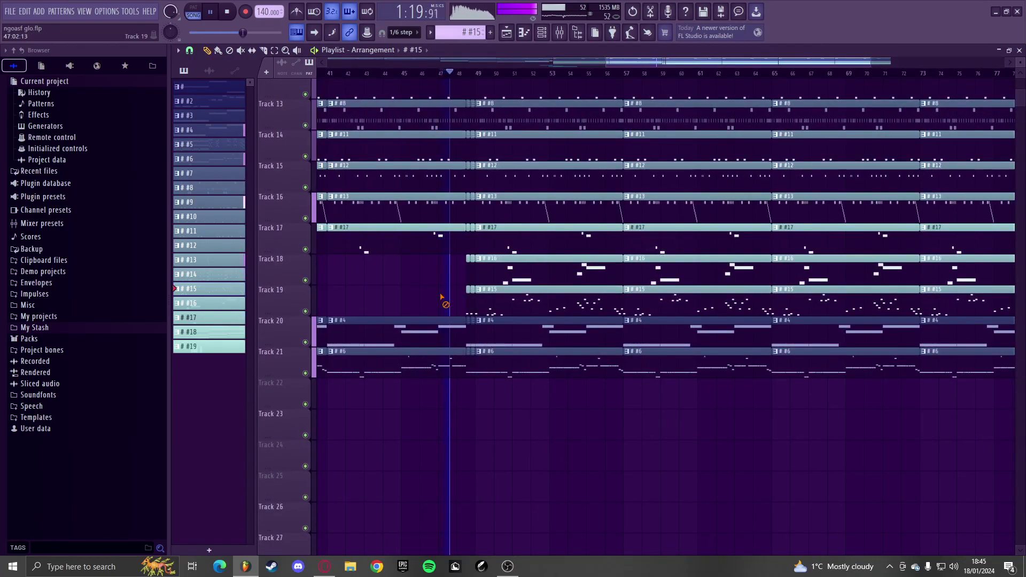
scroll(454, 299, "up", 3)
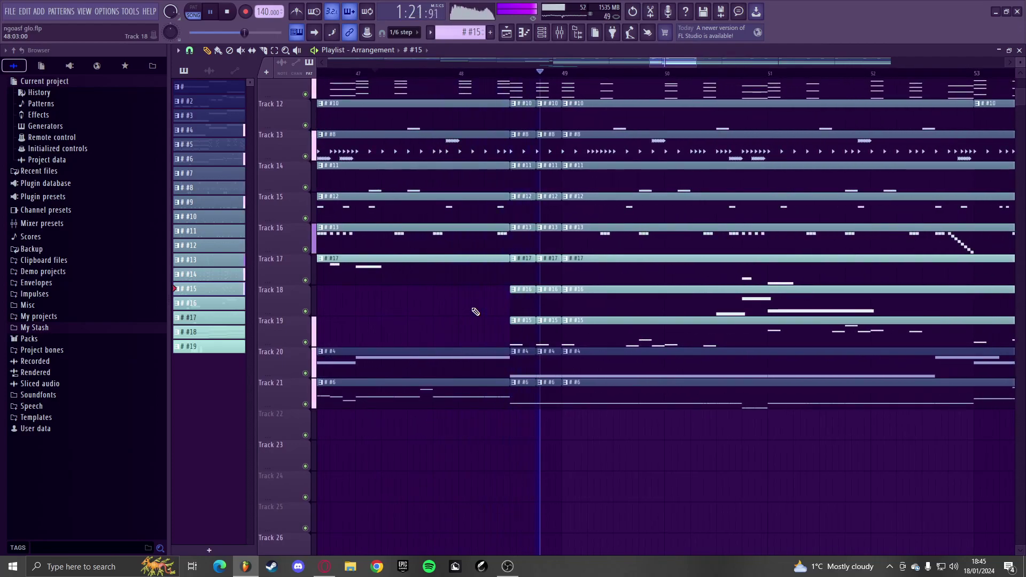
scroll(474, 310, "down", 3)
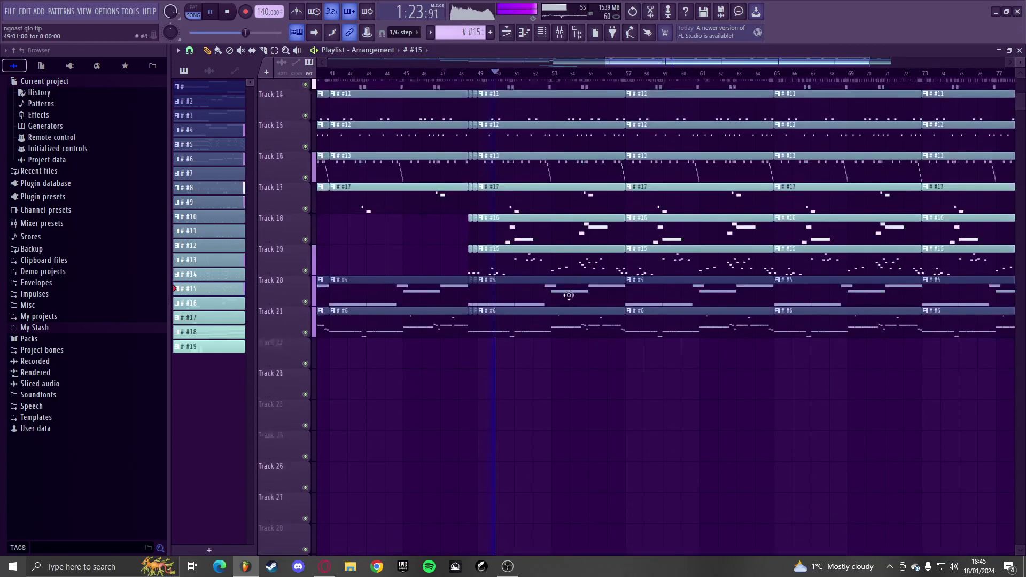
scroll(580, 299, "up", 3)
scroll(570, 302, "up", 3)
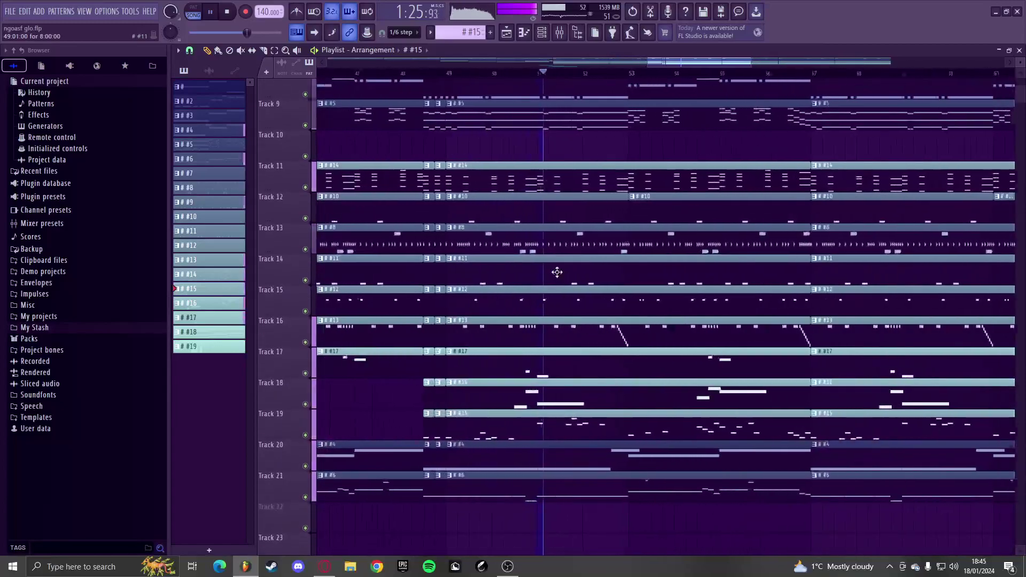
- Solo track 11 and then track 9, playing each from bar 49 to compare their chord parts
key("space")
scroll(478, 216, "up", 2)
right_click(305, 249)
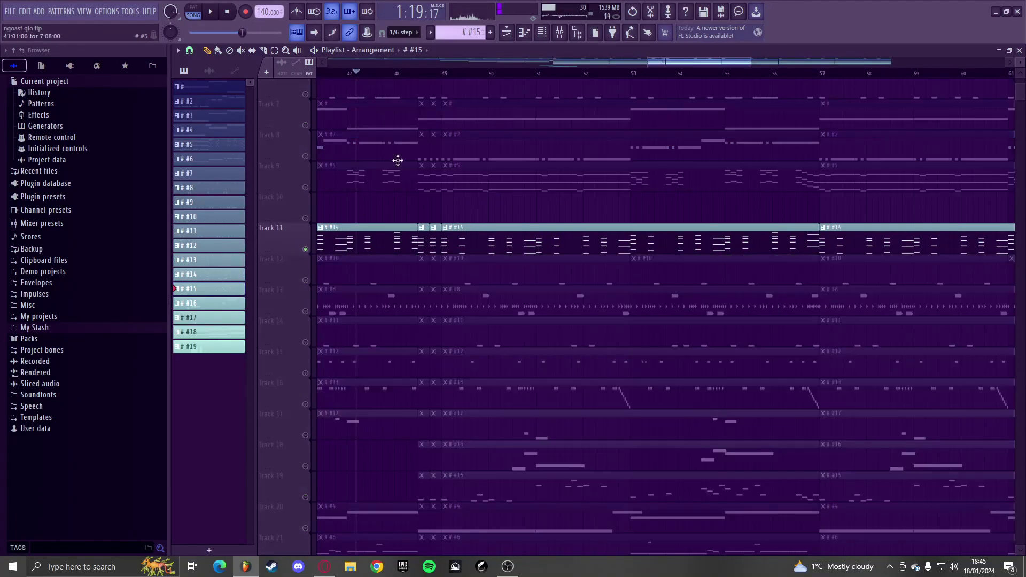
left_click(447, 77)
scroll(396, 203, "up", 2)
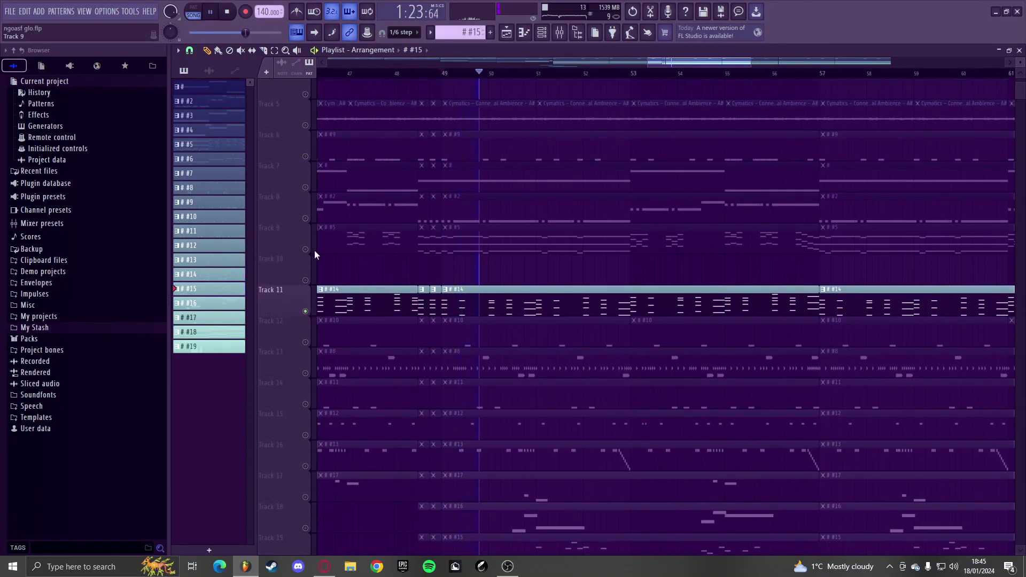
right_click(306, 250)
right_click(306, 250)
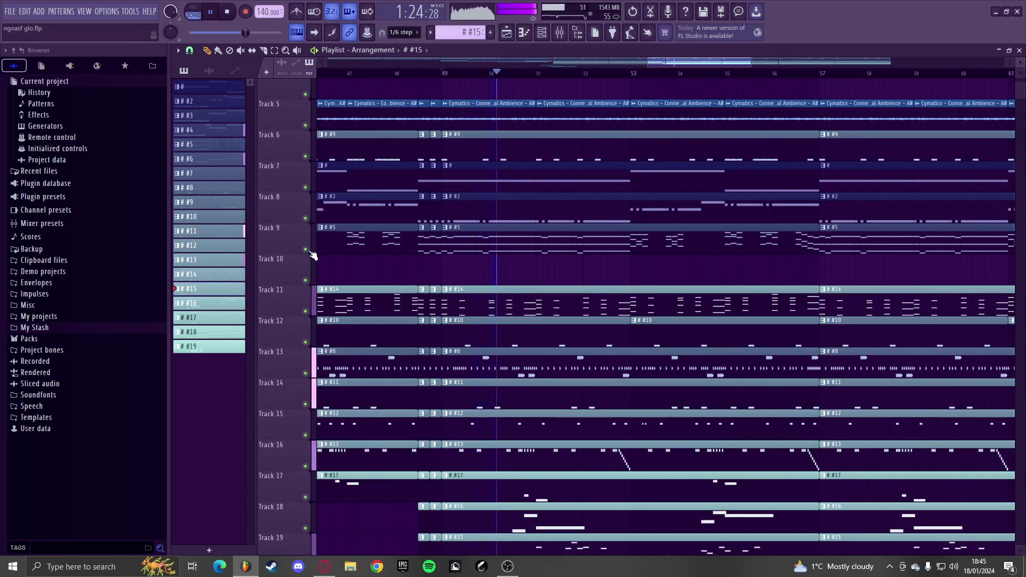
right_click(308, 250)
key("space")
key("space")
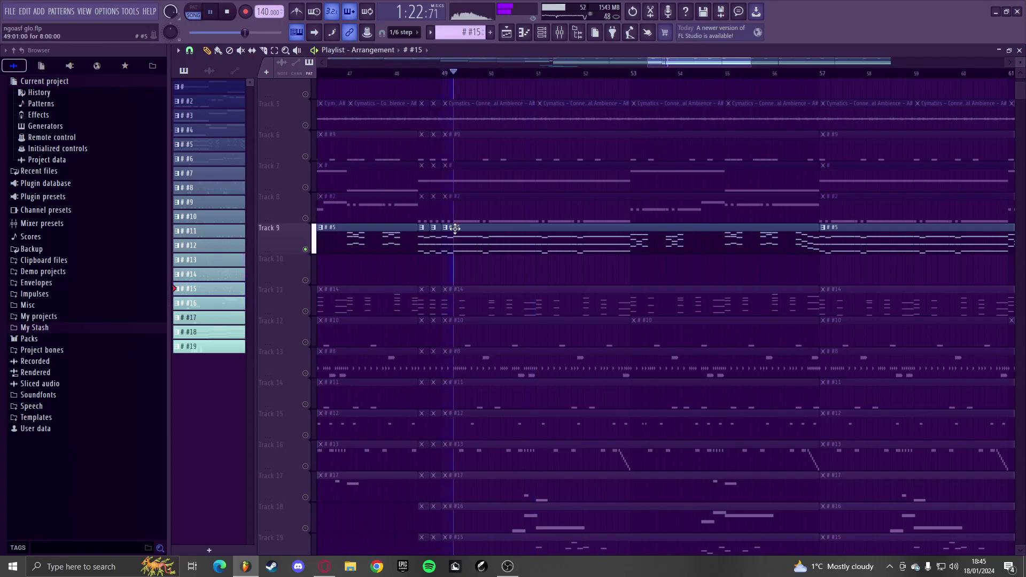
- Make the pattern #5 clip at bar 49 on track 9 unique and open it in the piano roll
scroll(422, 238, "up", 2)
right_click(436, 230)
left_click(465, 294)
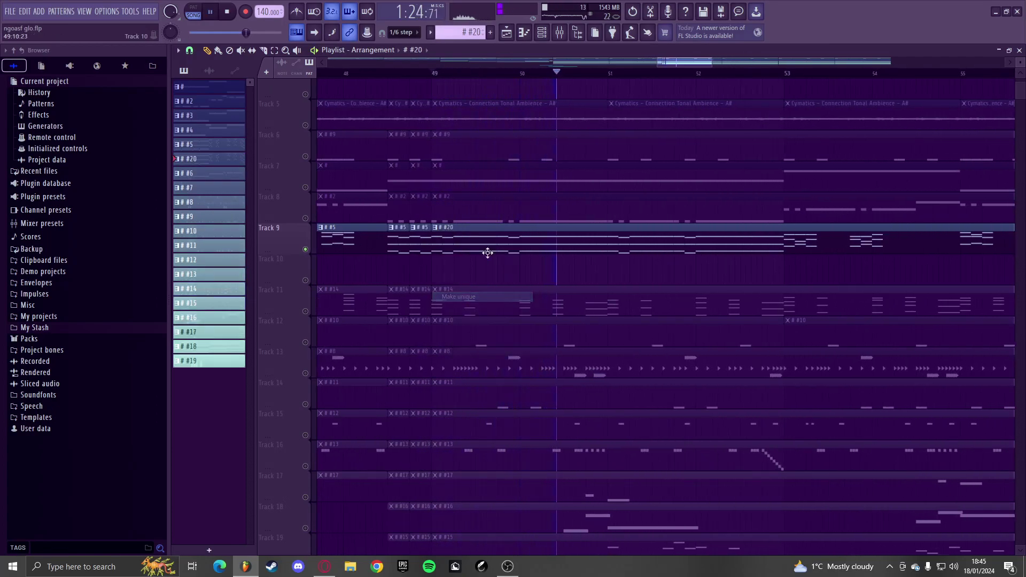
double_click(504, 230)
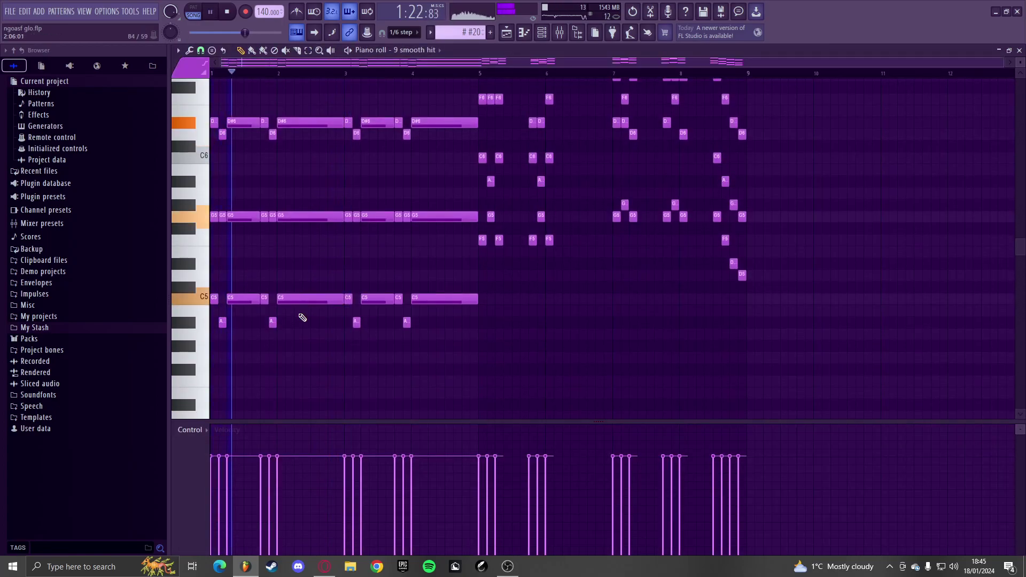
scroll(299, 339, "up", 3)
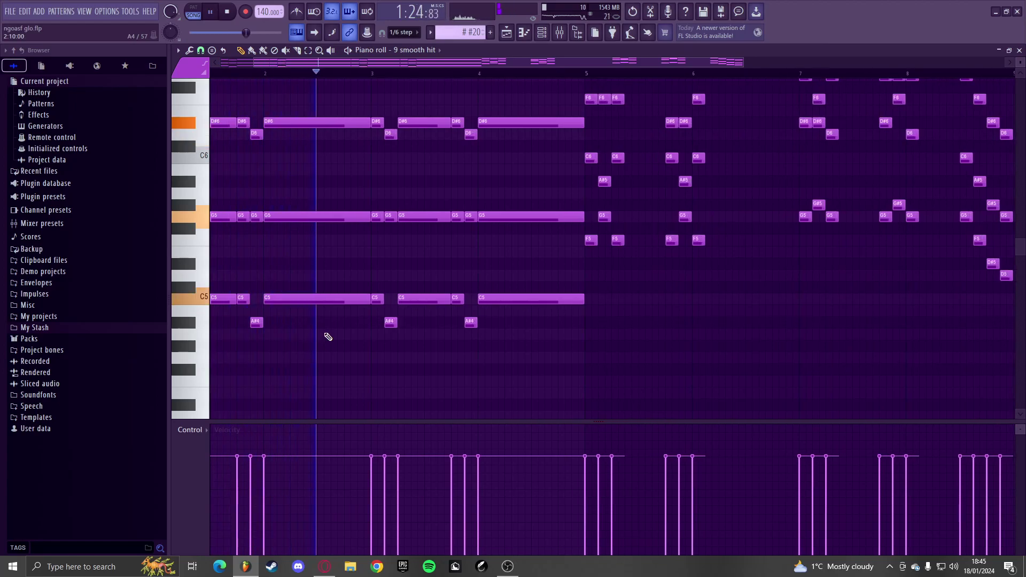
key("space")
- Copy the two short chords just before bar 2, raising the copy one octave and placing it on the second beat of bar 2
left_click_drag(255, 338, 247, 149)
key("ctrl+v")
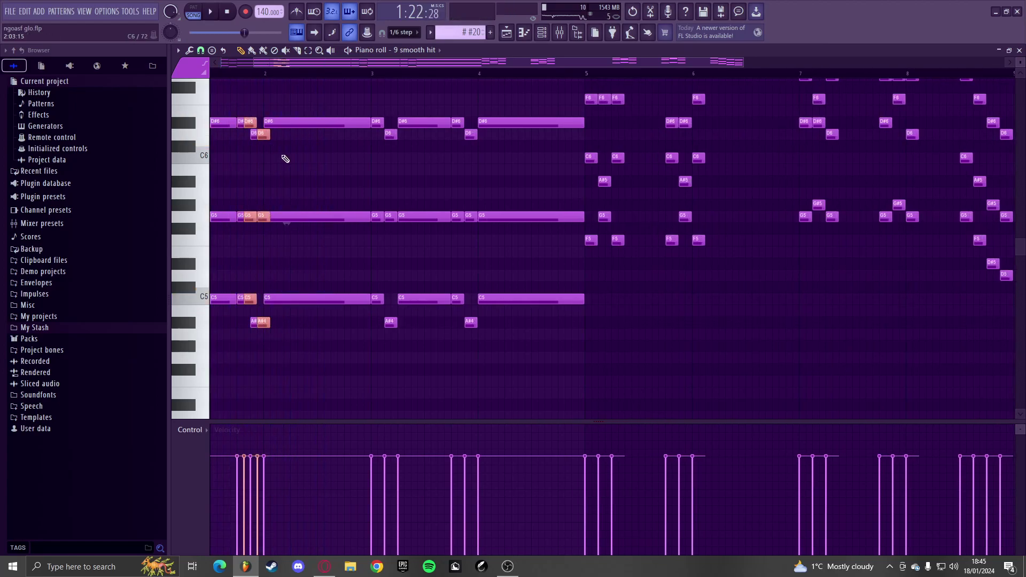
key("ctrl+Up")
key("space")
scroll(235, 251, "down", 1)
scroll(220, 266, "up", 2)
left_click_drag(276, 268, 340, 269)
key("space")
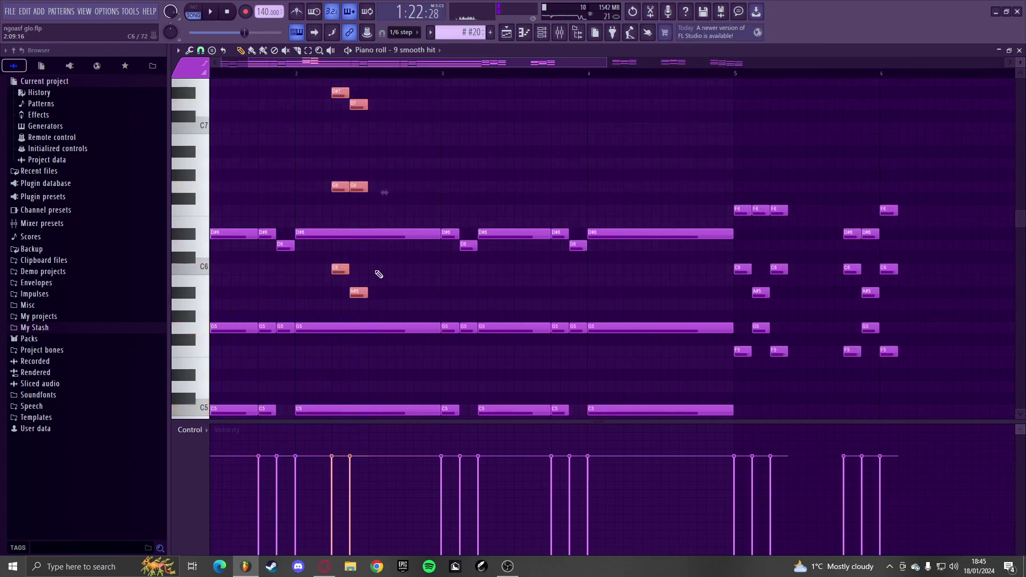
- Extend the two-chord figure in bar 2 with a third short chord of D#7, G6 and C6, and play it back
key("ctrl+b")
right_click(395, 292)
right_click(395, 186)
right_click(395, 103)
key("space")
- Copy the upper three-chord figure to the last beat of bar 2 and remove the copy's third chord
left_click_drag(435, 306, 335, 273)
left_click_drag(423, 200, 314, 79)
key("ctrl+c")
key("ctrl+v")
left_click_drag(234, 96, 457, 95)
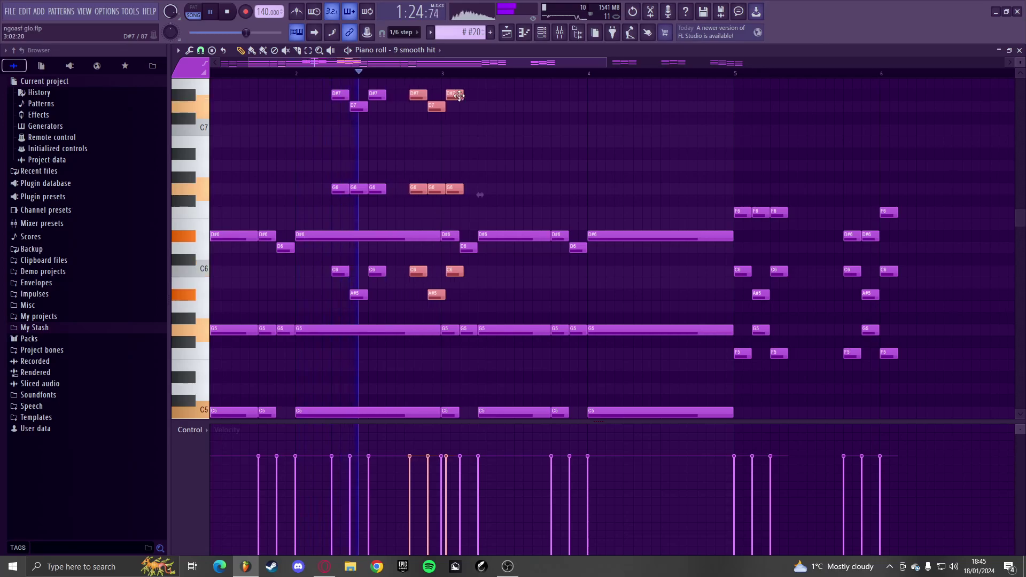
scroll(462, 112, "down", 2, "ctrl")
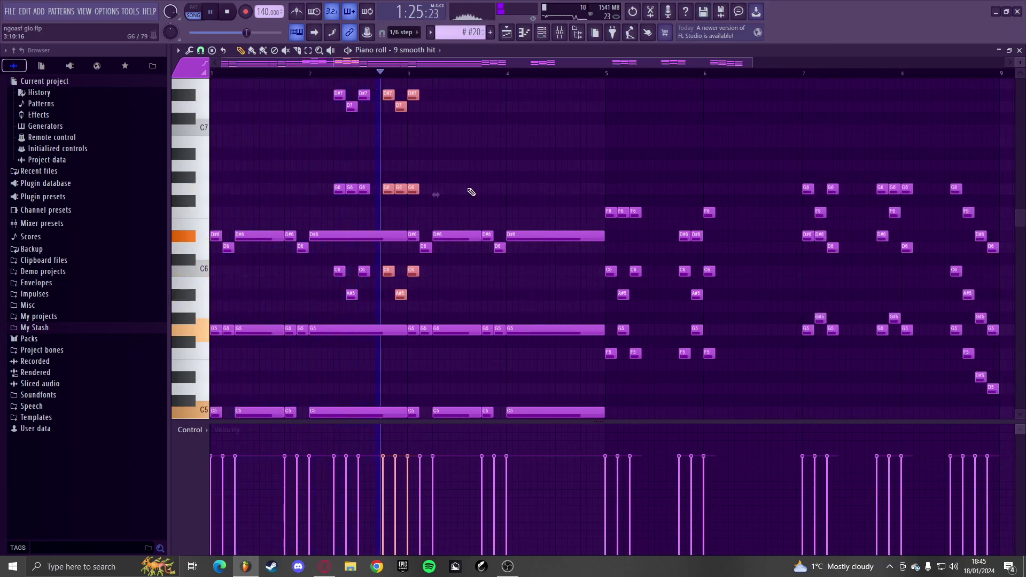
right_click(414, 189)
right_click(414, 95)
- Copy the five-chord upper figure from bar 2 to the same position in bar 4 and listen to the result
scroll(441, 147, "up", 1)
scroll(444, 163, "down", 2, "ctrl")
scroll(422, 218, "down", 7)
scroll(420, 219, "up", 8)
scroll(275, 299, "up", 3, "ctrl")
left_click_drag(437, 359, 317, 323, "ctrl")
left_click_drag(469, 258, 290, 118, "ctrl+shift")
key("ctrl+c")
key("ctrl+v")
left_click_drag(276, 158, 577, 159)
scroll(570, 187, "down", 2, "ctrl")
scroll(485, 319, "up", 2, "ctrl")
scroll(485, 321, "up", 1, "ctrl")
left_click_drag(485, 323, 518, 328)
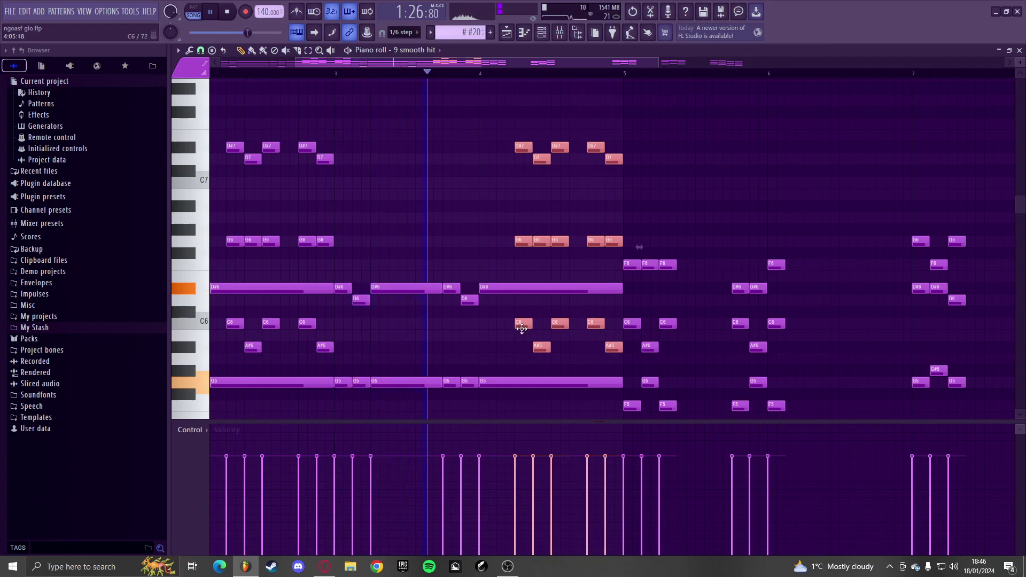
scroll(518, 328, "down", 2, "ctrl")
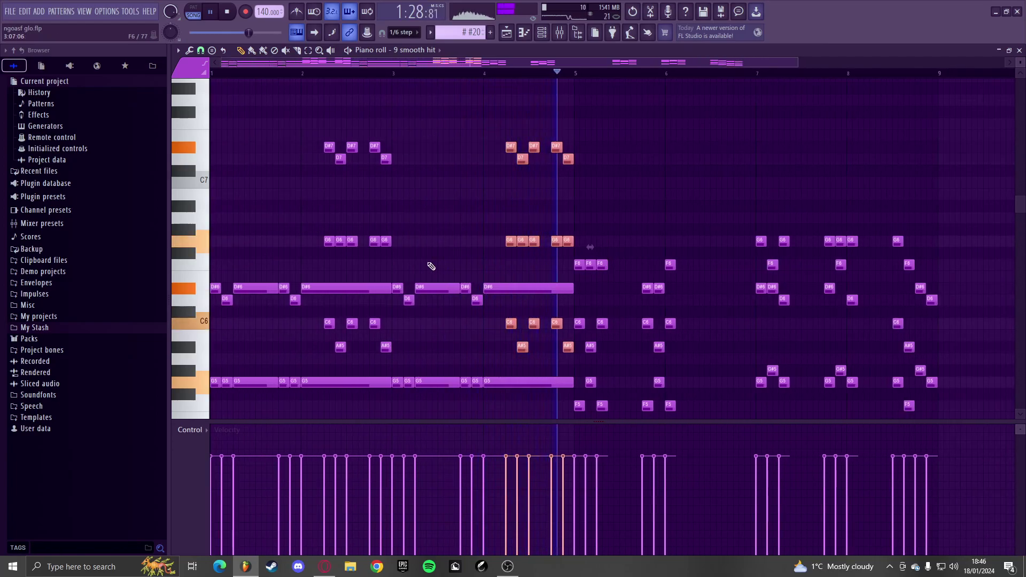
scroll(481, 265, "down", 1, "ctrl")
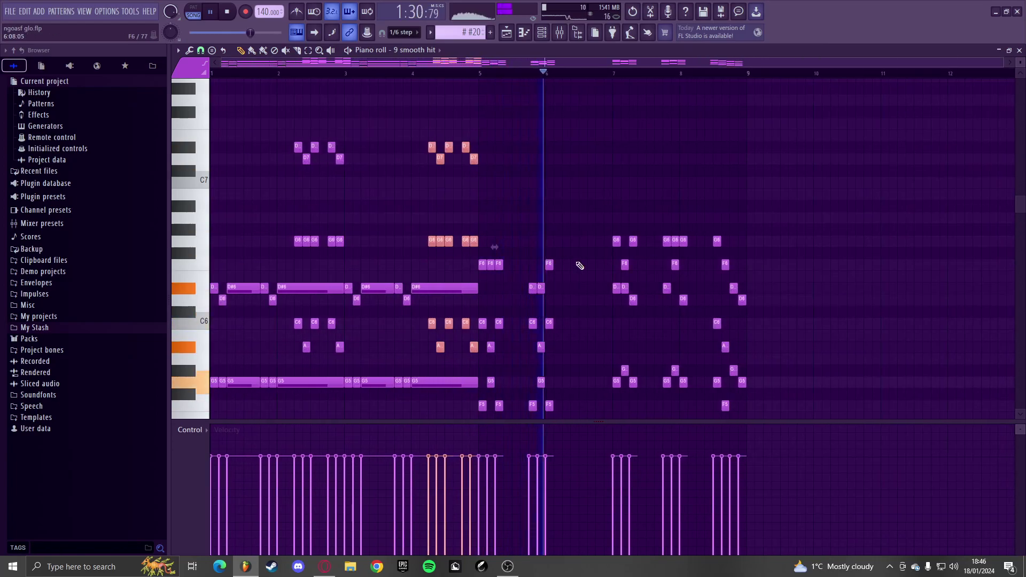
- Add short G6 and G#6 notes in the second half of bar 6 and play the pattern from bar 5
scroll(593, 257, "up", 2, "ctrl")
left_click(563, 180)
key("space")
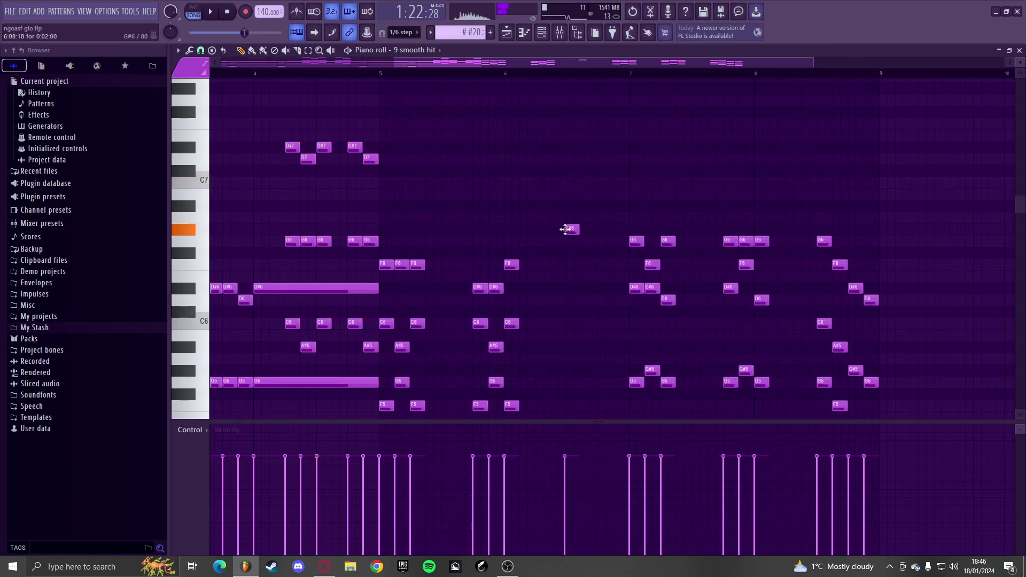
left_click(393, 73)
key("space")
scroll(518, 92, "up", 2, "ctrl")
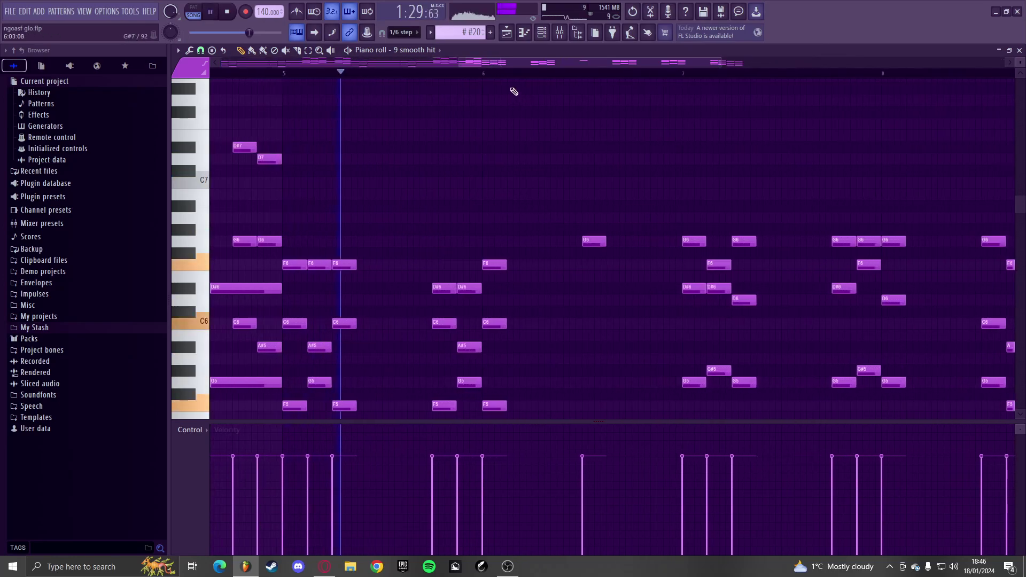
key("space")
scroll(540, 233, "down", 3, "ctrl")
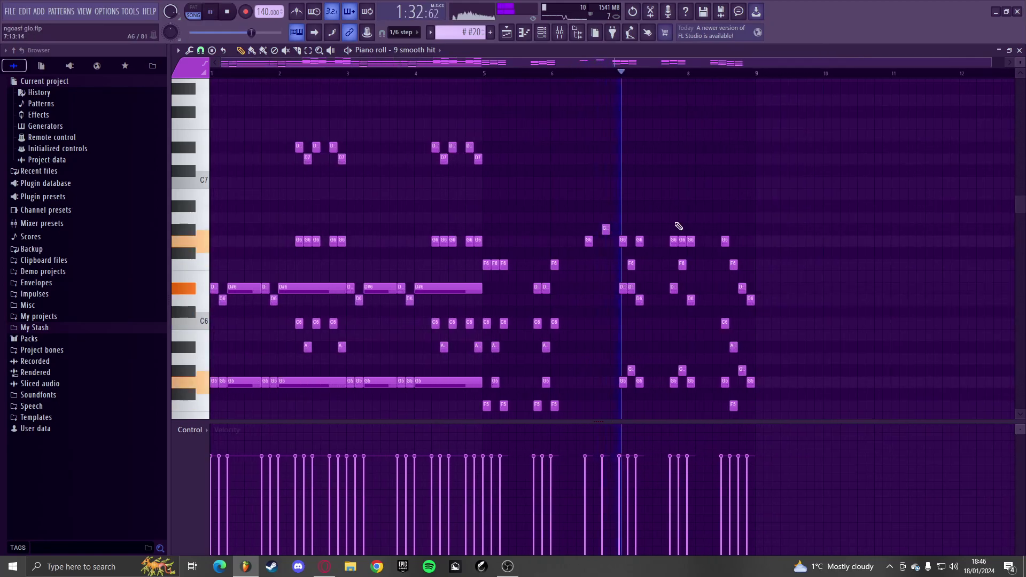
- Return to the playlist and unsolo Track 9 so that all tracks play again
key("F5")
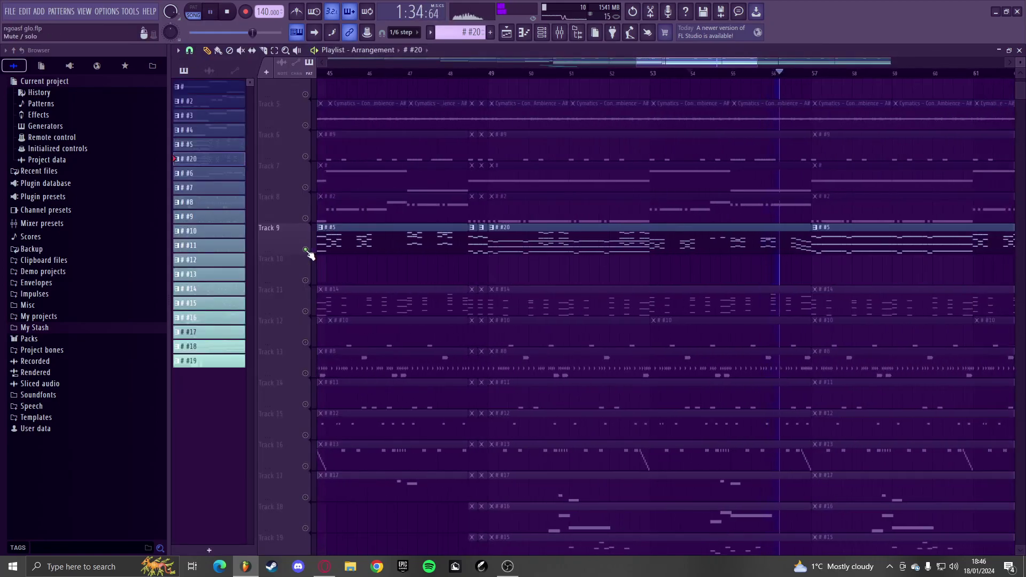
right_click(306, 251)
scroll(449, 258, "down", 3, "ctrl")
key("space")
key("space")
- Replace the #5 clips after bar 57 on Track 9 with three copies of #20, and play from bar 49
right_click(636, 251)
left_click(551, 239, "ctrl")
key("ctrl+b")
key("ctrl+b")
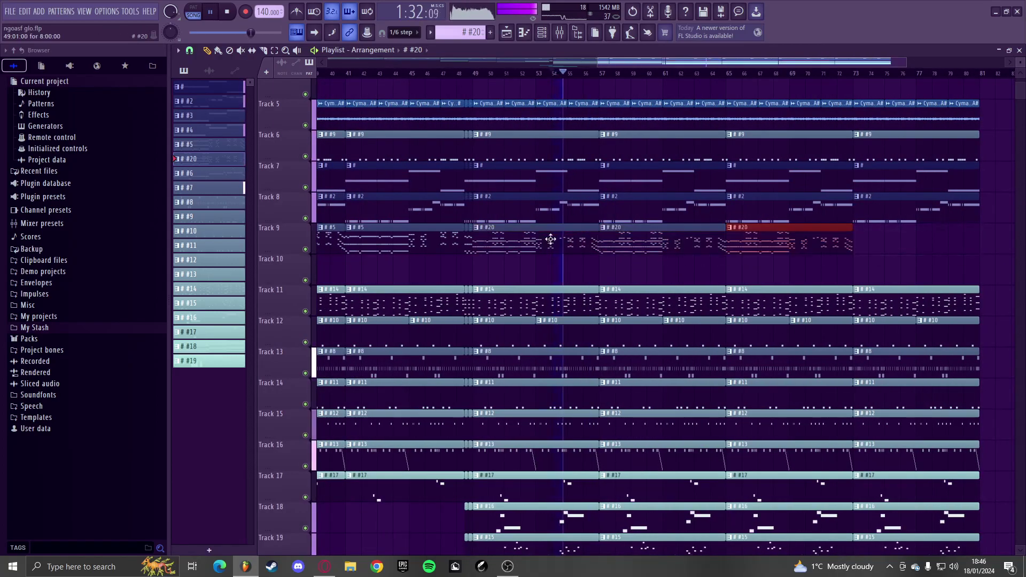
key("ctrl+b")
left_click(474, 73)
left_click(540, 274, "ctrl")
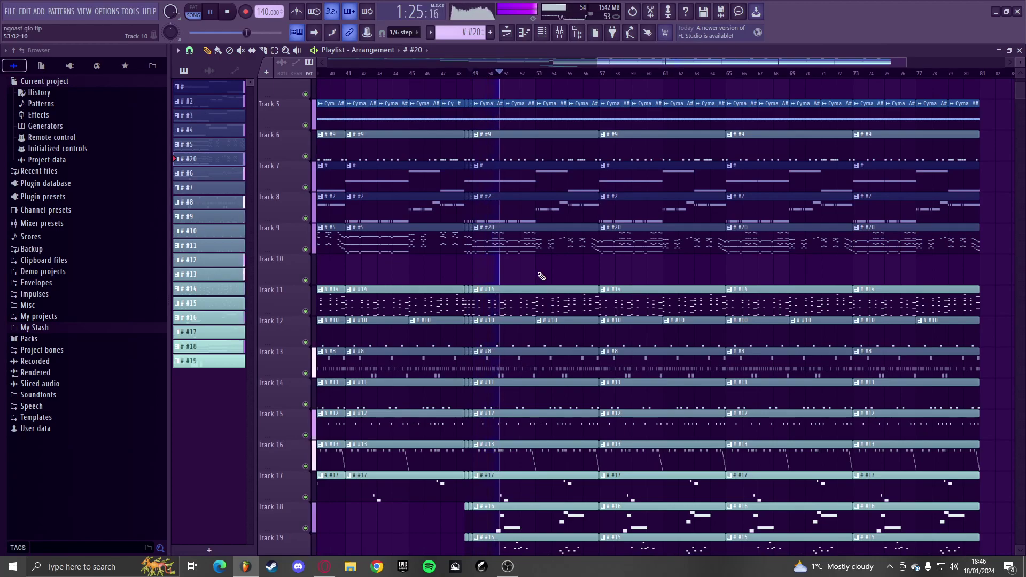
- Delete all clips on Tracks 6 to 21 from bar 65 onward
scroll(542, 279, "down", 9)
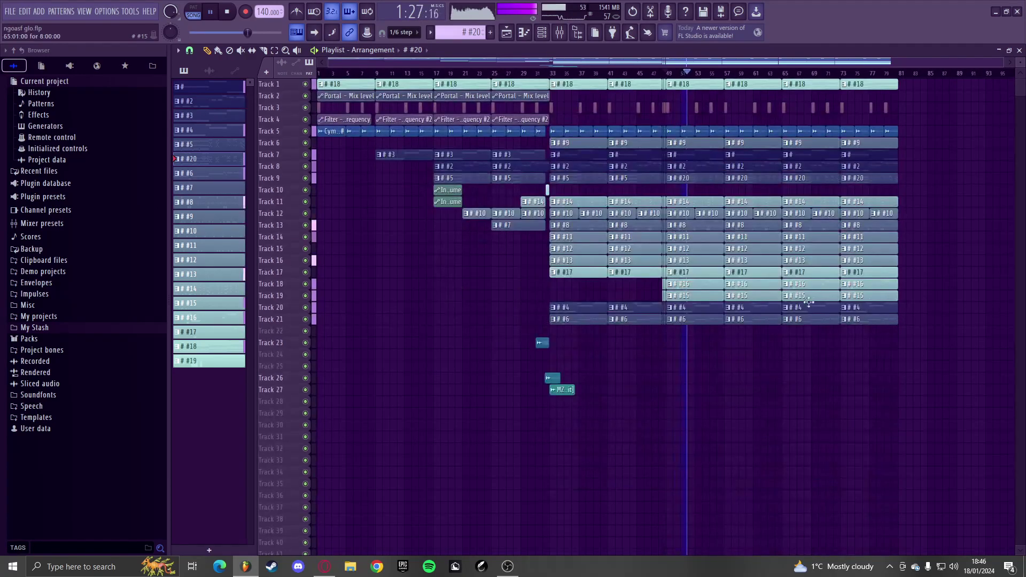
scroll(906, 348, "up", 5)
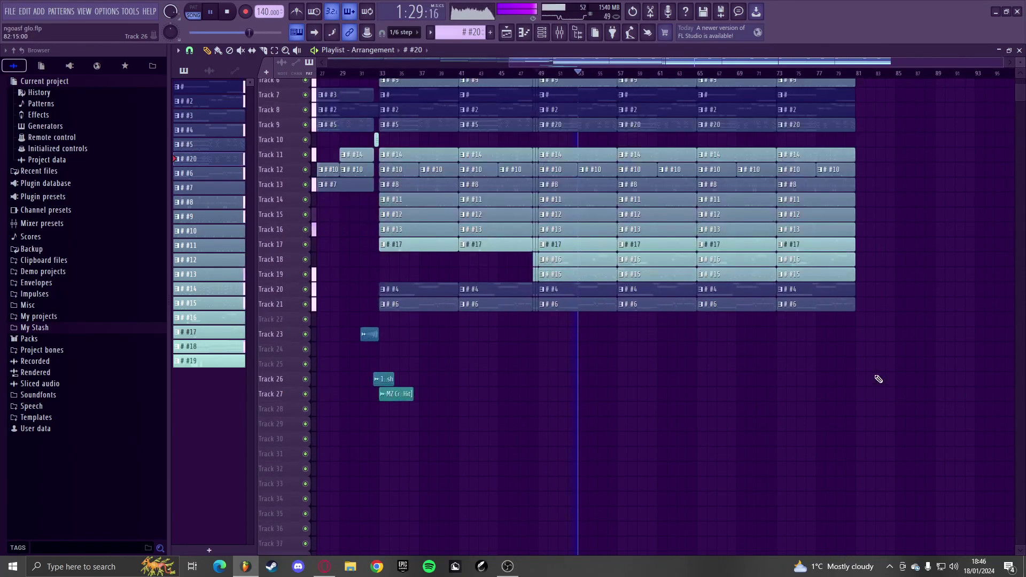
scroll(854, 375, "down", 2)
scroll(900, 394, "up", 3)
left_click_drag(958, 415, 730, 124)
scroll(754, 178, "up", 2)
left_click_drag(928, 433, 736, 158)
key("Delete")
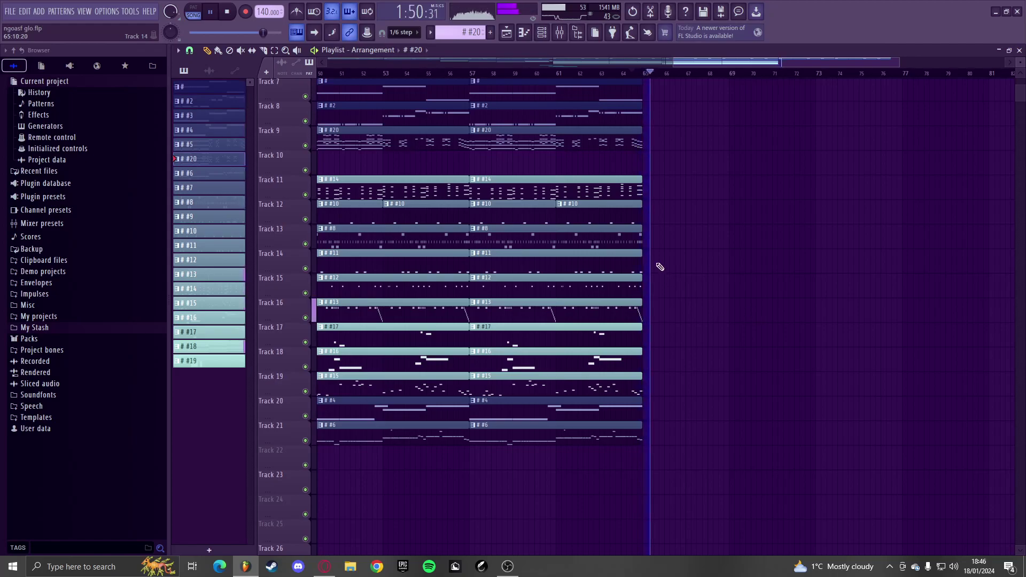
- Duplicate the last #6 clip on Track 21 so the copy starts at bar 65
scroll(661, 269, "up", 2)
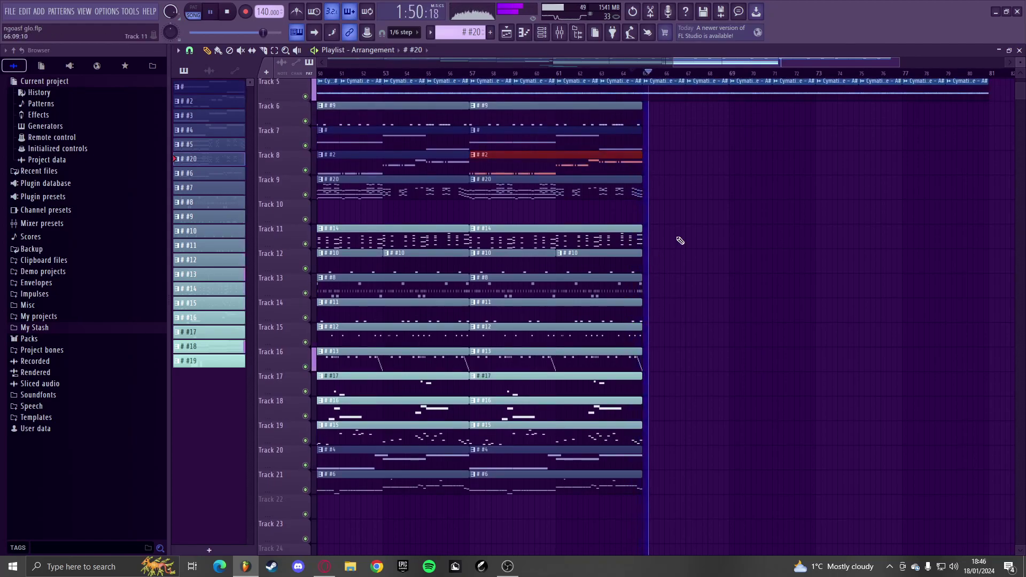
left_click(584, 480, "ctrl")
key("ctrl+b")
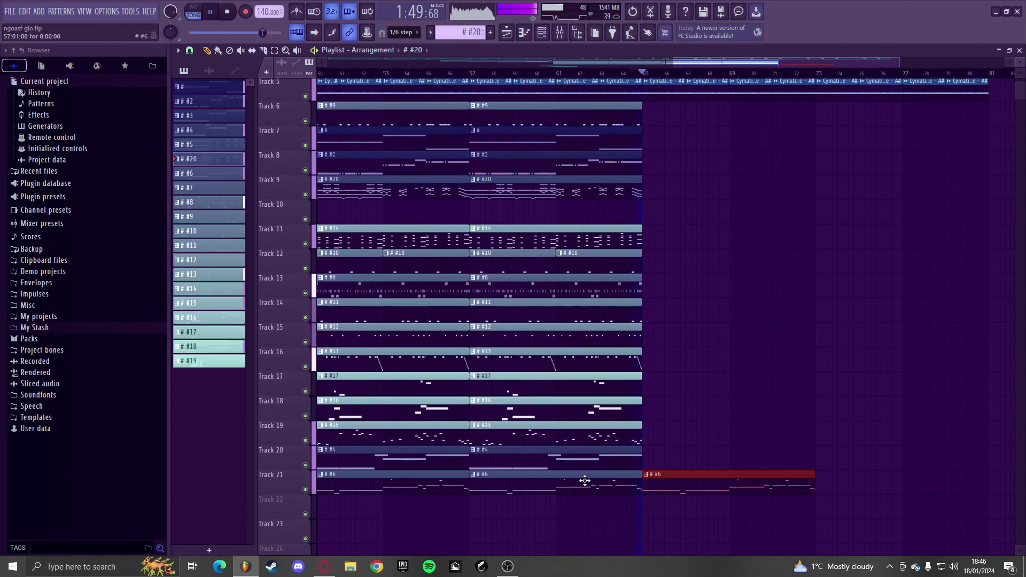
scroll(664, 435, "down", 2)
left_click(672, 436, "ctrl")
scroll(657, 429, "up", 4)
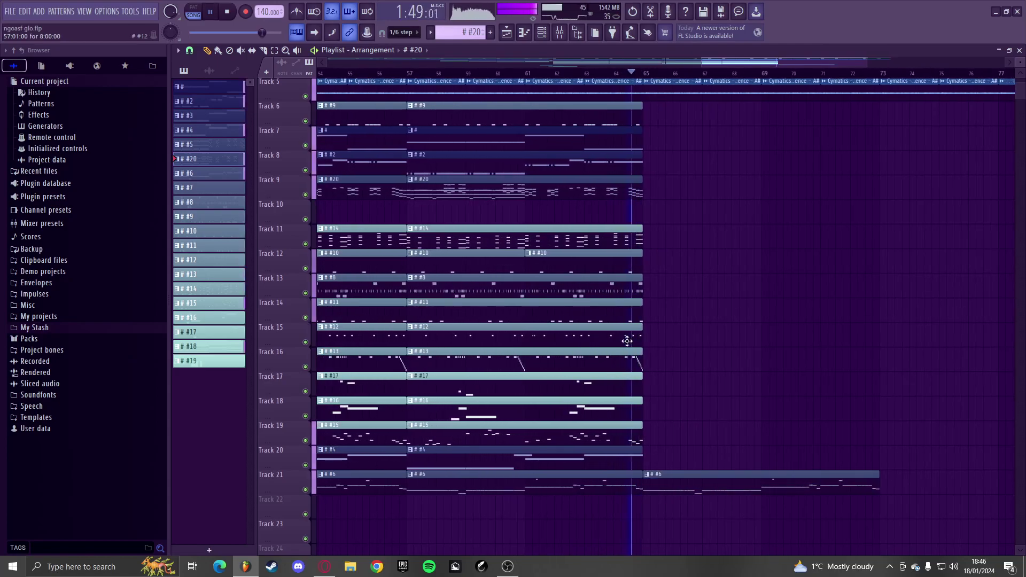
scroll(657, 341, "up", 1)
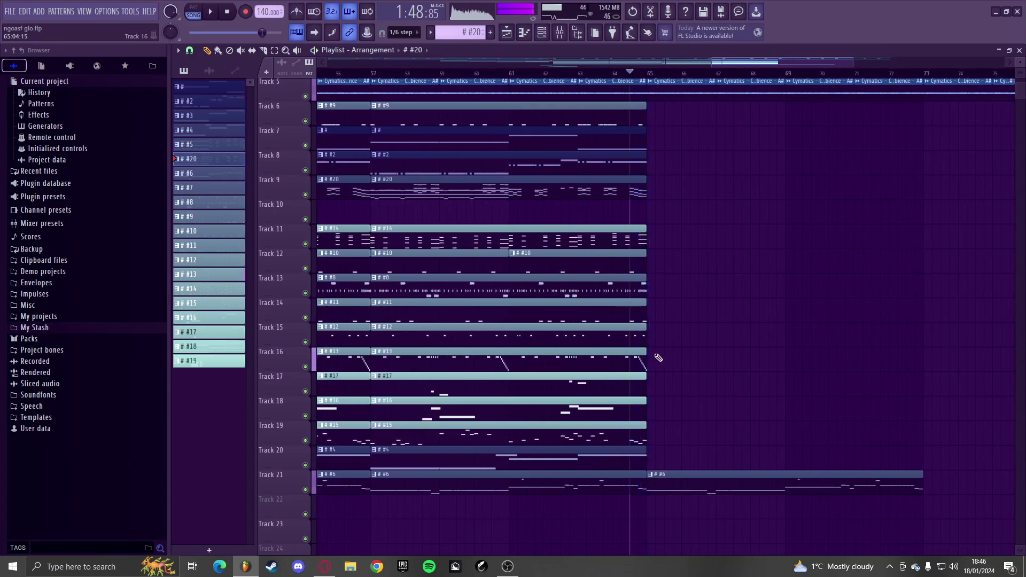
- Duplicate the last #9 clip on Track 6 to bar 65 and play the transition
scroll(641, 358, "up", 1)
key("space")
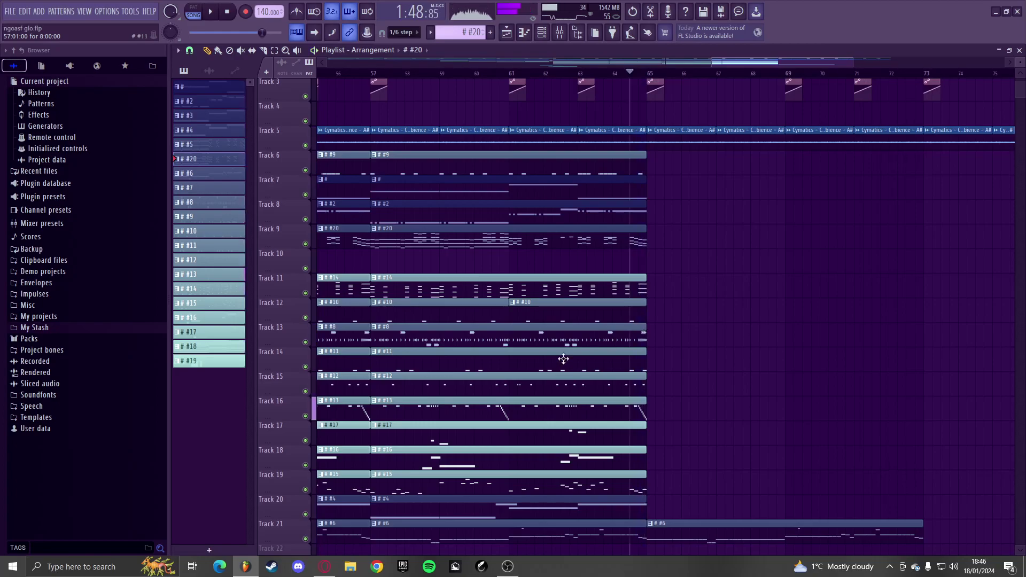
scroll(568, 357, "down", 1)
scroll(506, 308, "up", 2)
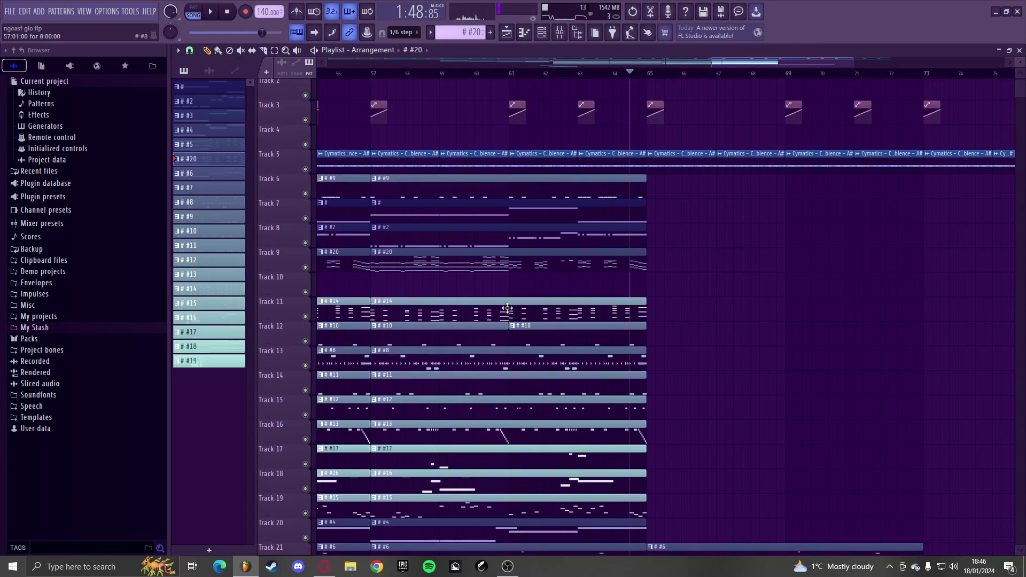
left_click(596, 198, "ctrl")
key("ctrl+b")
key("space")
left_click(711, 262)
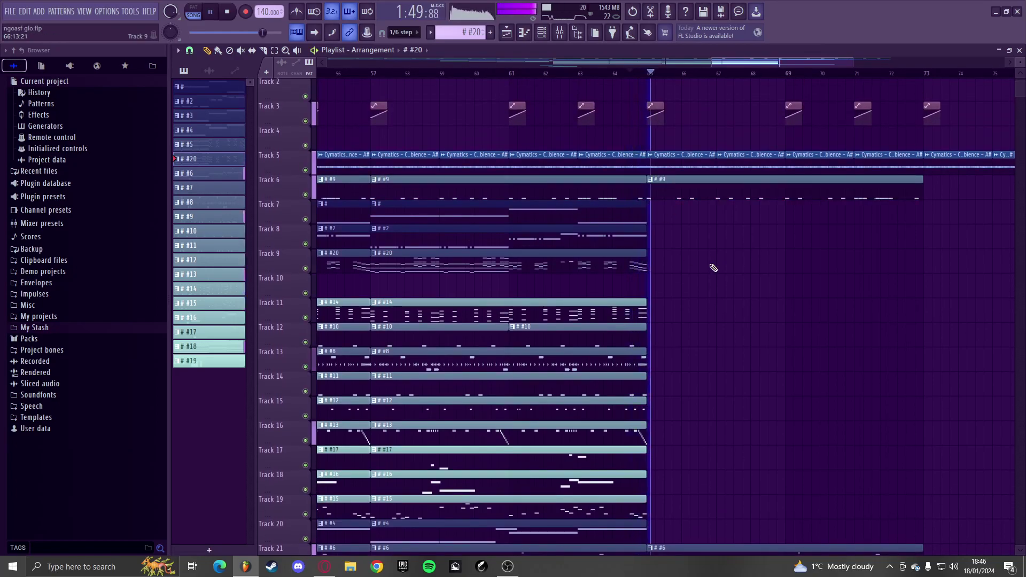
- Duplicate the #10 clip on Track 12 twice to fill bars 65 to 72
scroll(714, 273, "down", 1)
left_click(640, 311, "ctrl")
key("ctrl+b")
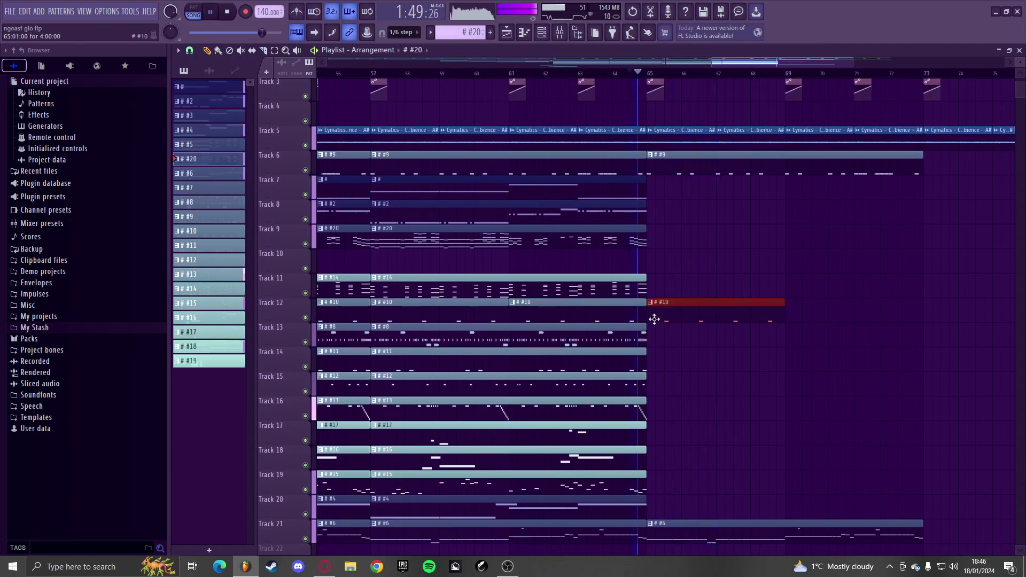
left_click_drag(650, 318, 670, 330)
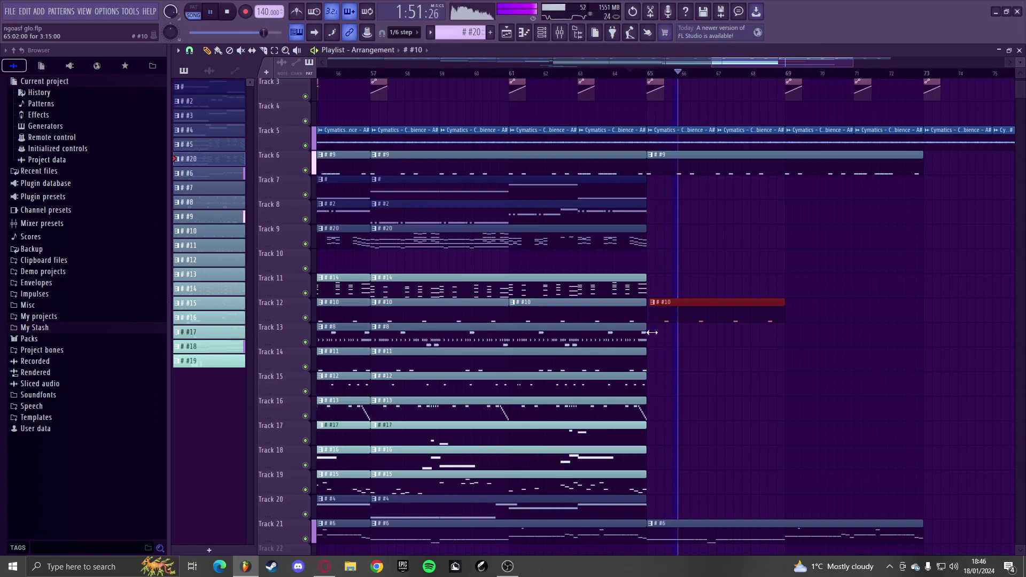
key("ctrl+b")
- Duplicate the #8 clip on Track 13 past bar 65 and trim the copy's start to the last beat of bar 66
left_click(703, 348, "ctrl")
key("space")
left_click(632, 340)
left_click(666, 341)
scroll(684, 342, "up", 2)
left_click_drag(688, 342, 665, 343)
left_click(663, 343, "ctrl")
double_click(663, 343)
key("Escape")
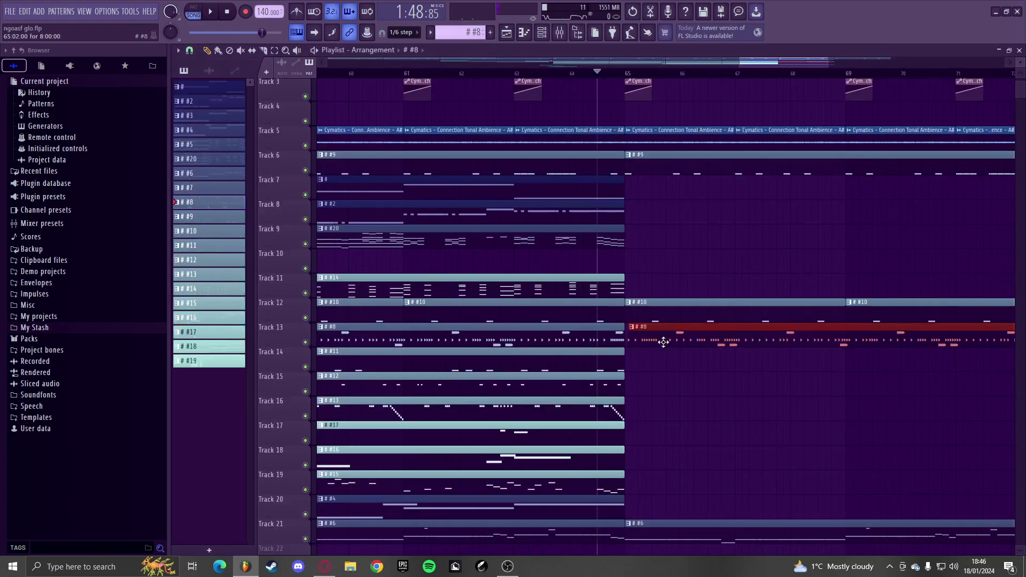
scroll(660, 342, "up", 2)
key("space")
left_click_drag(596, 345, 612, 346)
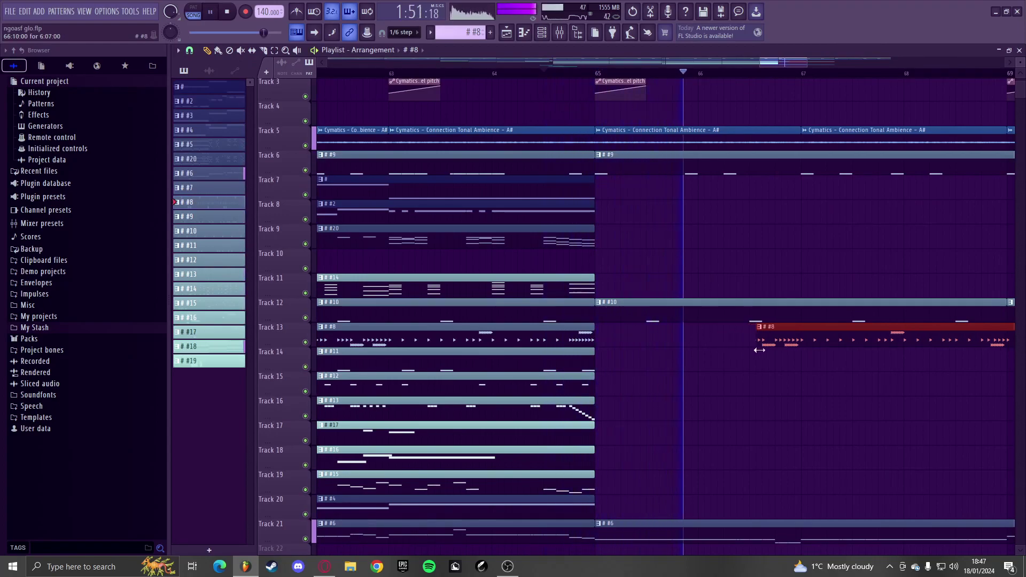
right_click(742, 360)
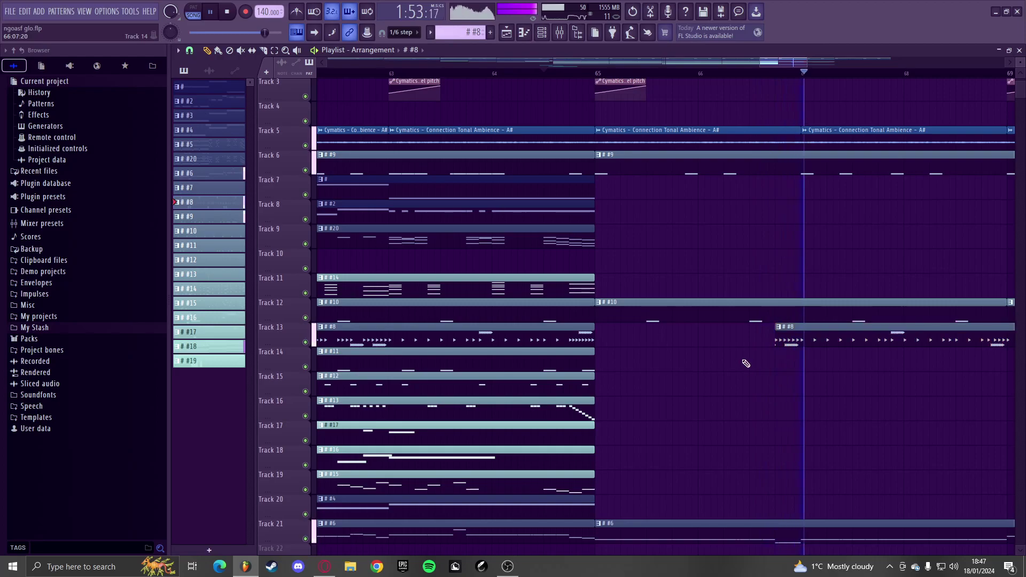
- Duplicate the #11 clip on Track 14 past bar 65 and trim the copy's start to bar 66
scroll(574, 357, "down", 2)
key("space")
left_click(574, 358)
mouse_move(633, 359)
left_mouse_down()
mouse_move(611, 365)
mouse_move(645, 372)
left_mouse_up()
key("space")
key("space")
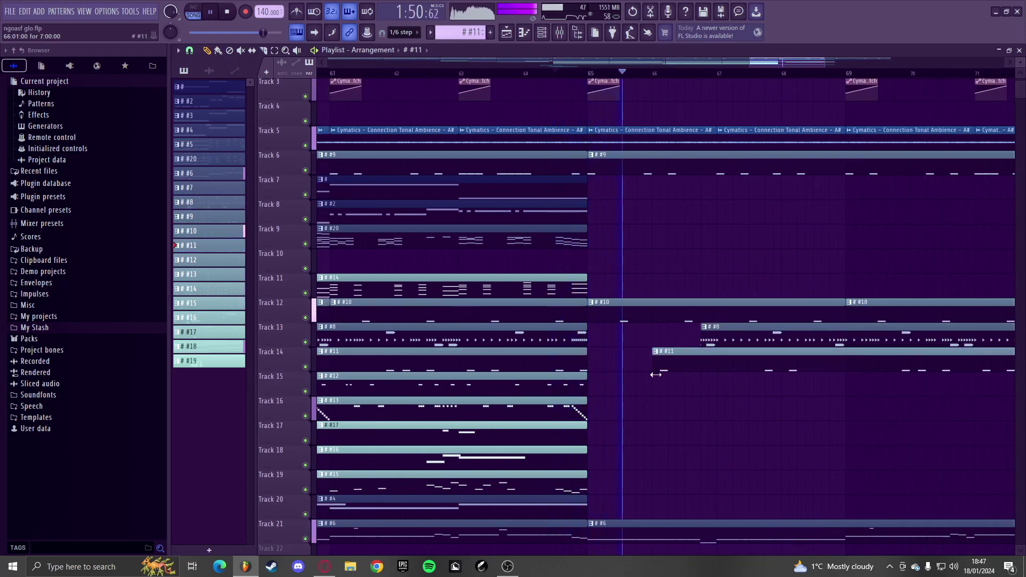
- Duplicate the #12 clip on Track 15 past bar 65 and trim the copy's start to the middle of bar 66
scroll(549, 390, "down", 2)
left_click(550, 389)
key("space")
left_click(606, 391)
key("space")
scroll(594, 404, "up", 3)
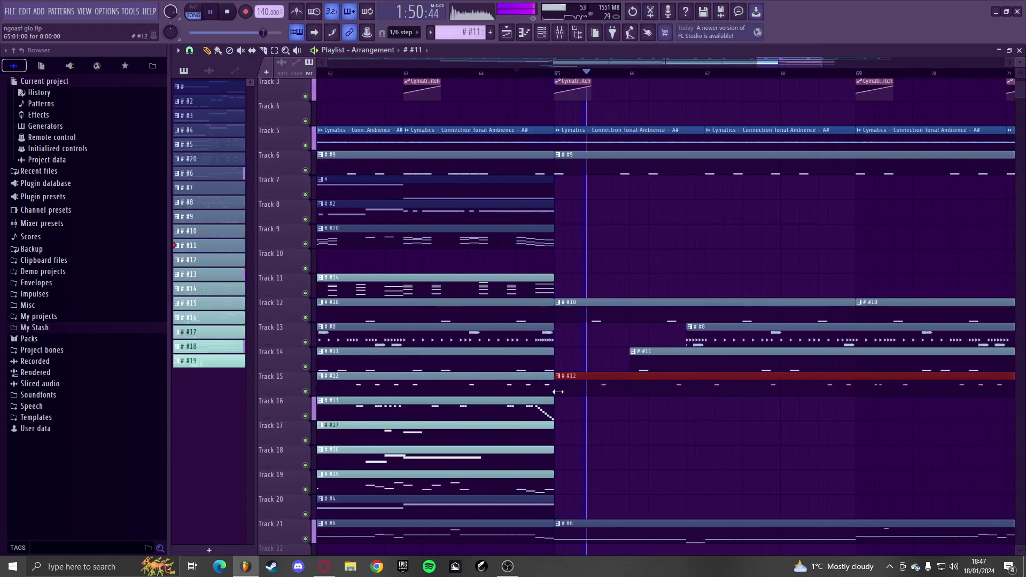
left_click_drag(677, 393, 672, 394)
- Duplicate the #13 clip on Track 16 past bar 65 and trim the copy's start to bar 66
scroll(520, 408, "down", 3)
left_click(517, 409)
left_click(537, 410)
scroll(536, 412, "up", 2)
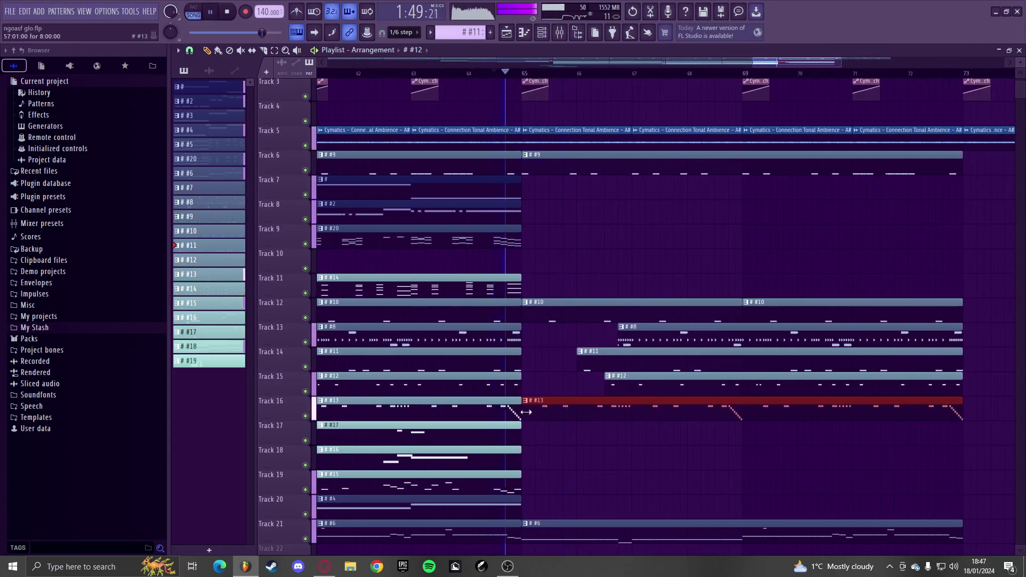
left_click_drag(535, 413, 580, 419)
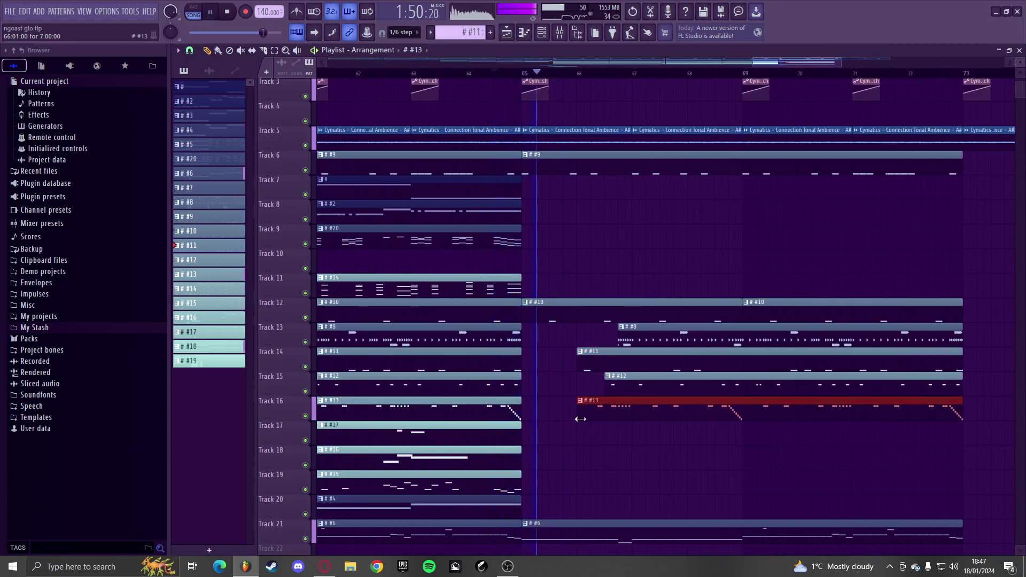
left_click(660, 442, "ctrl")
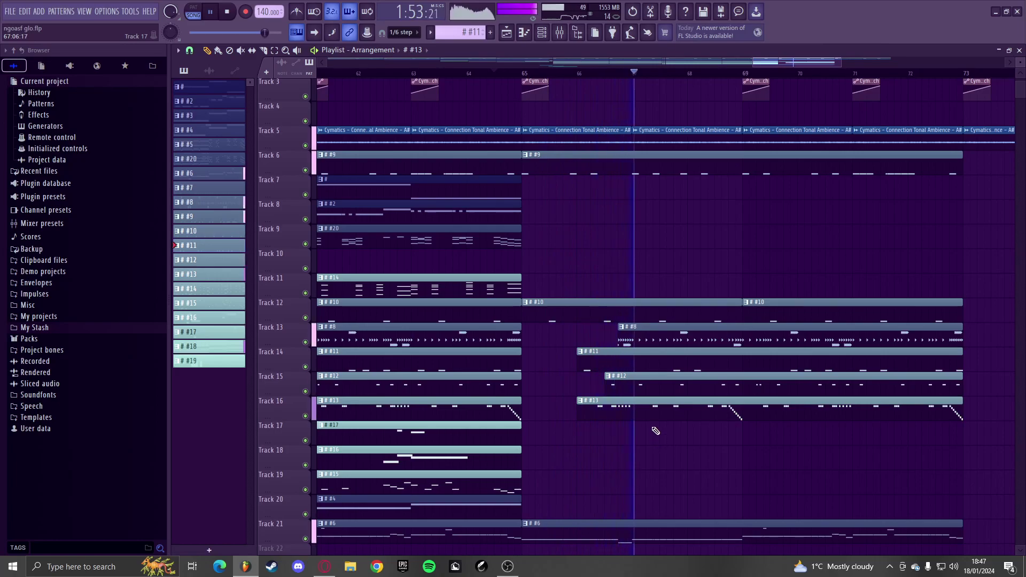
- Duplicate the # clip on Track 7 past bar 65 and trim the copy's start to bar 67
scroll(623, 259, "down", 3)
scroll(594, 299, "up", 2)
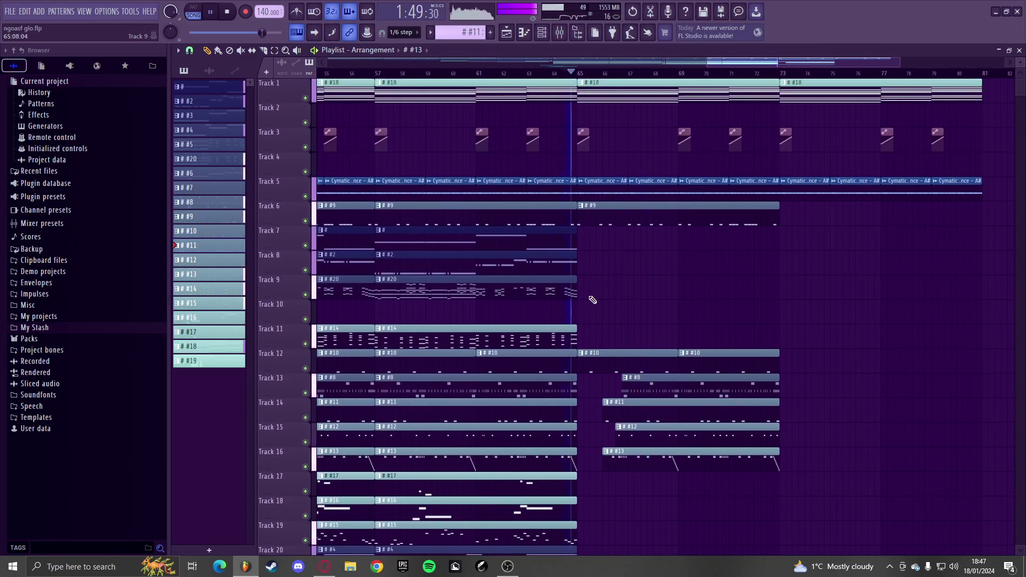
left_click(539, 249)
key("ctrl+b")
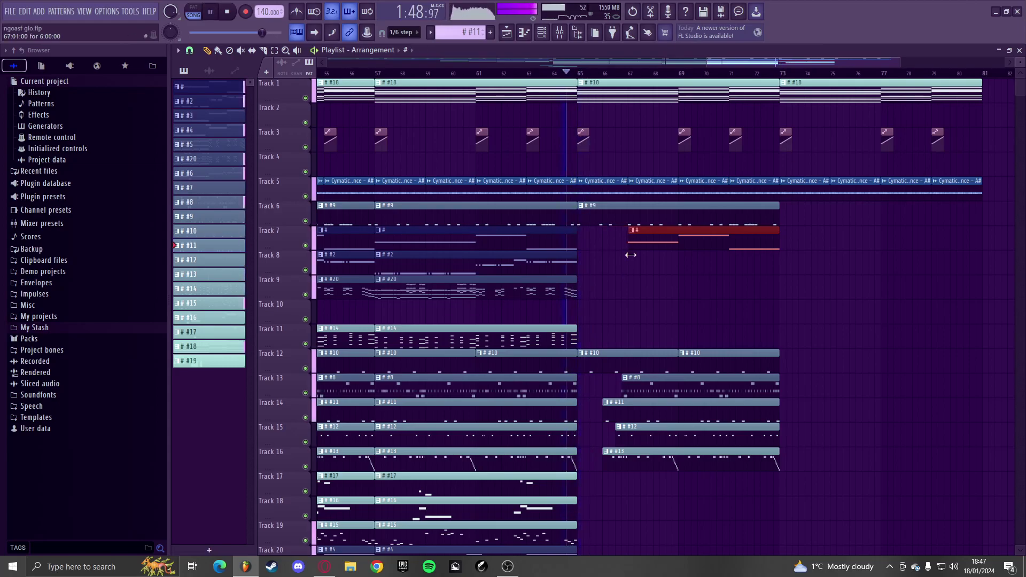
left_click(631, 255)
- Duplicate the last #2 clip on Track 8 so the copy starts at bar 65
scroll(625, 259, "up", 2)
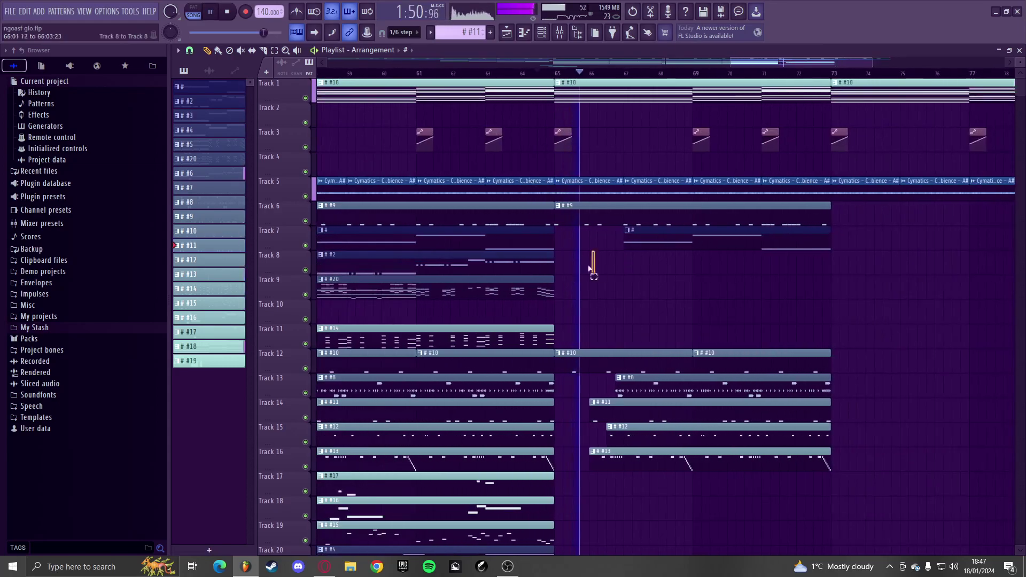
left_click(551, 266)
key("ctrl+b")
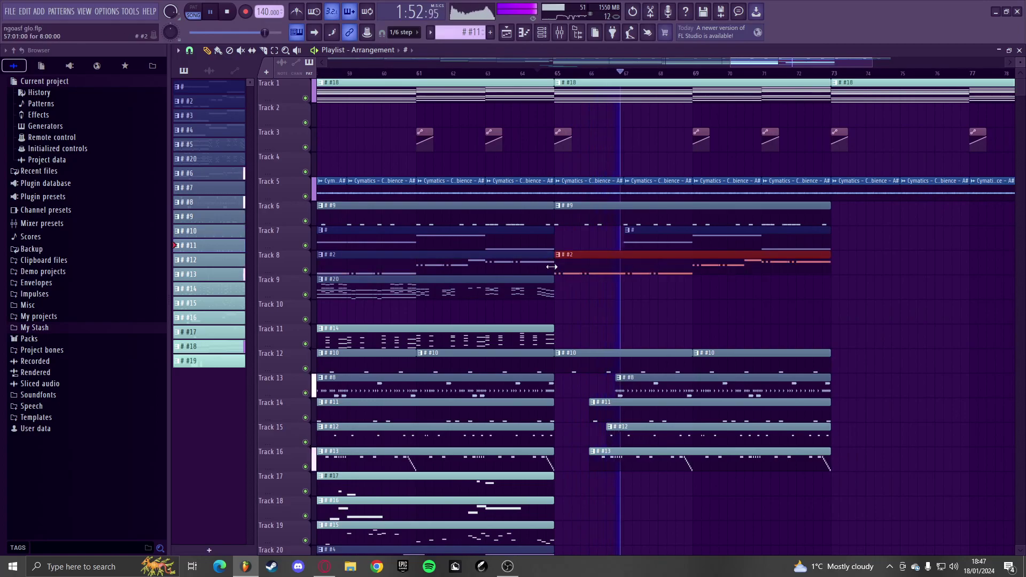
- Trim the #2 copy on Track 8 and a new copy of #14 on Track 11 so both start at bar 67
left_click(579, 300)
scroll(579, 300, "down", 3)
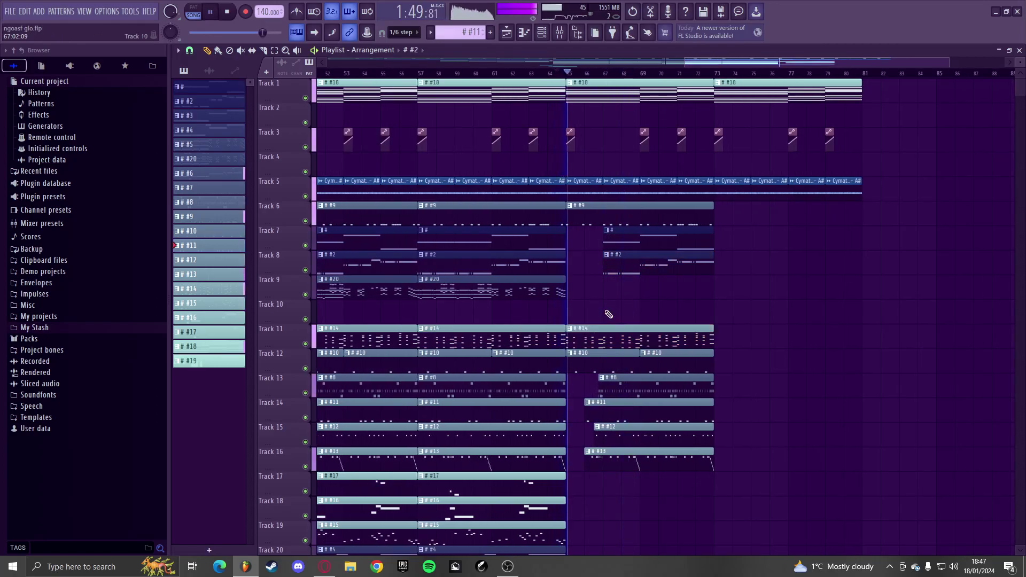
scroll(609, 314, "down", 3)
scroll(556, 272, "up", 3)
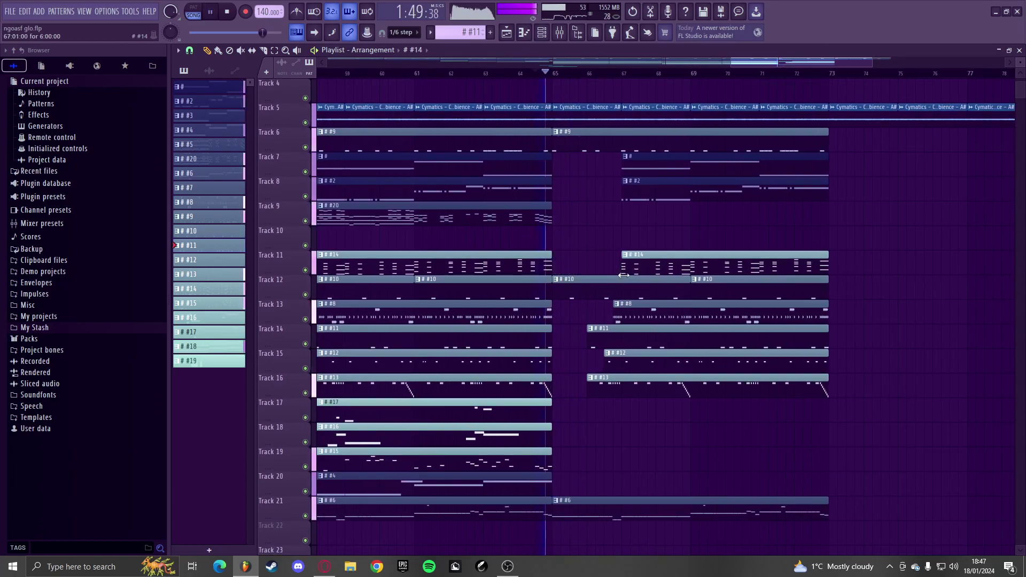
- Duplicate the last #4 clip on Track 20 so the copy starts at bar 65
scroll(593, 398, "down", 5)
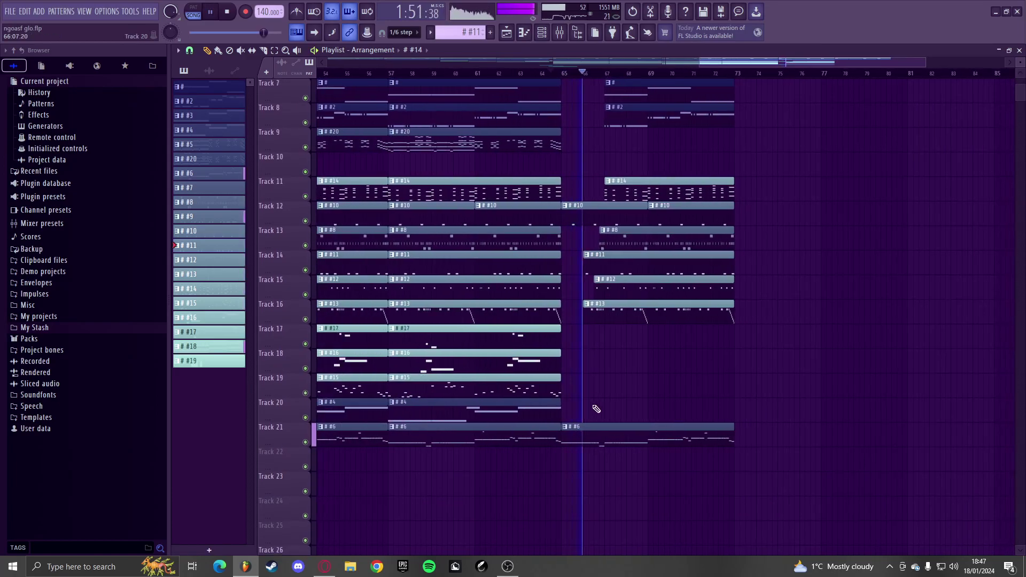
key("ctrl+b")
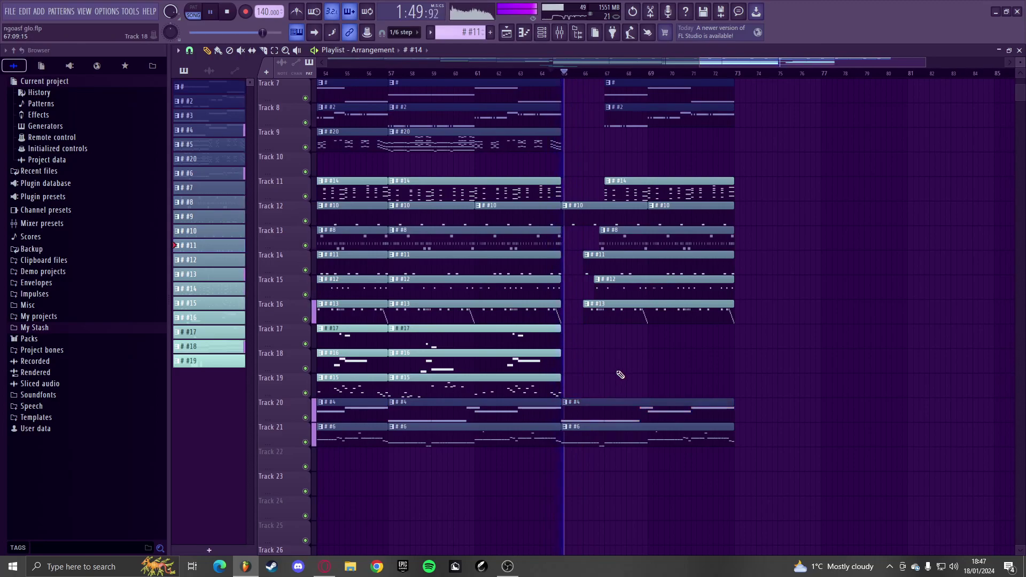
scroll(568, 411, "up", 2)
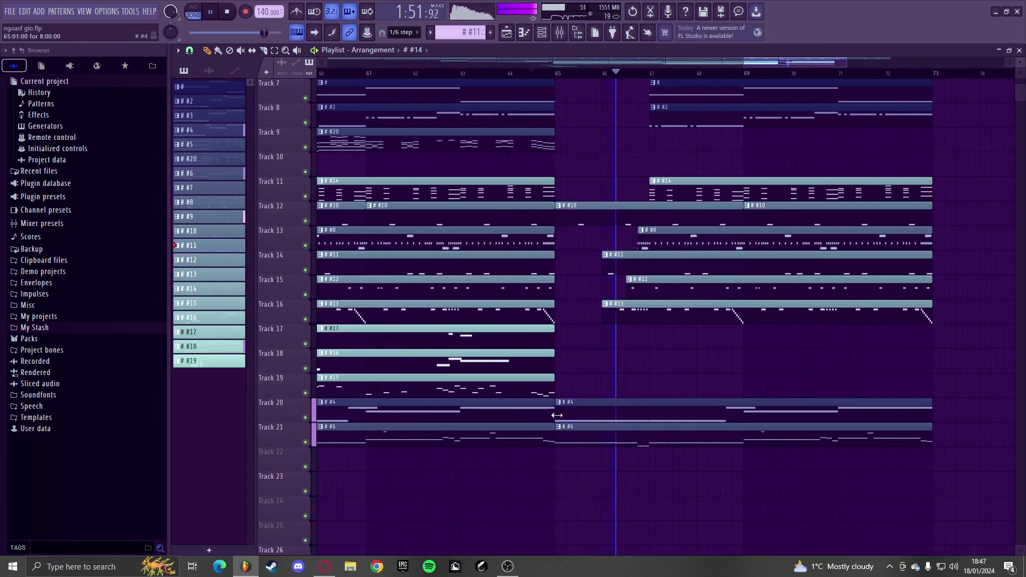
left_click_drag(557, 414, 648, 416)
left_click_drag(559, 421, 554, 418)
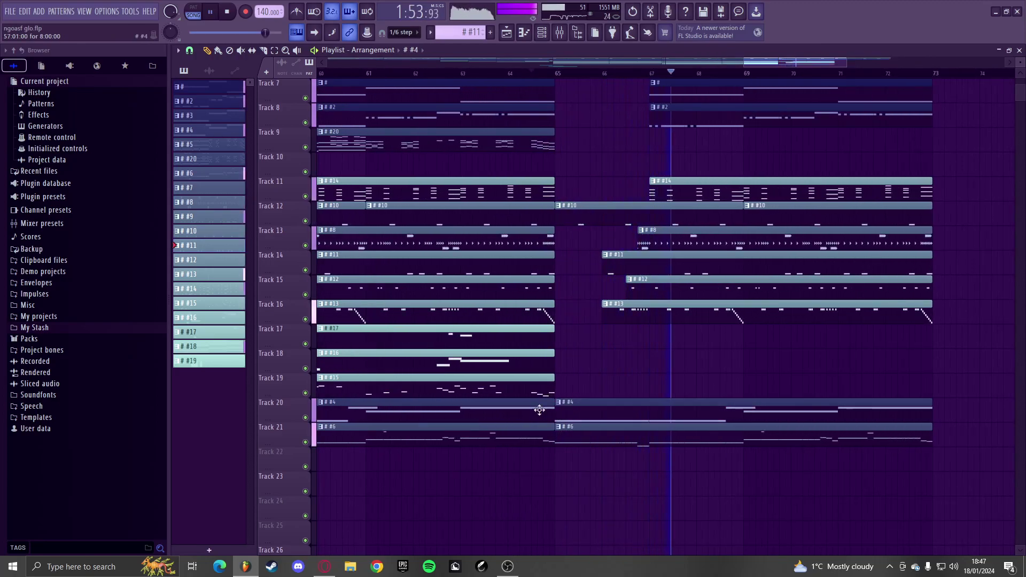
- Delete the clips on Tracks 1, 3 and 5 that run on past bar 73
scroll(538, 409, "down", 2)
scroll(539, 408, "up", 6)
scroll(630, 390, "down", 1)
scroll(719, 378, "down", 6)
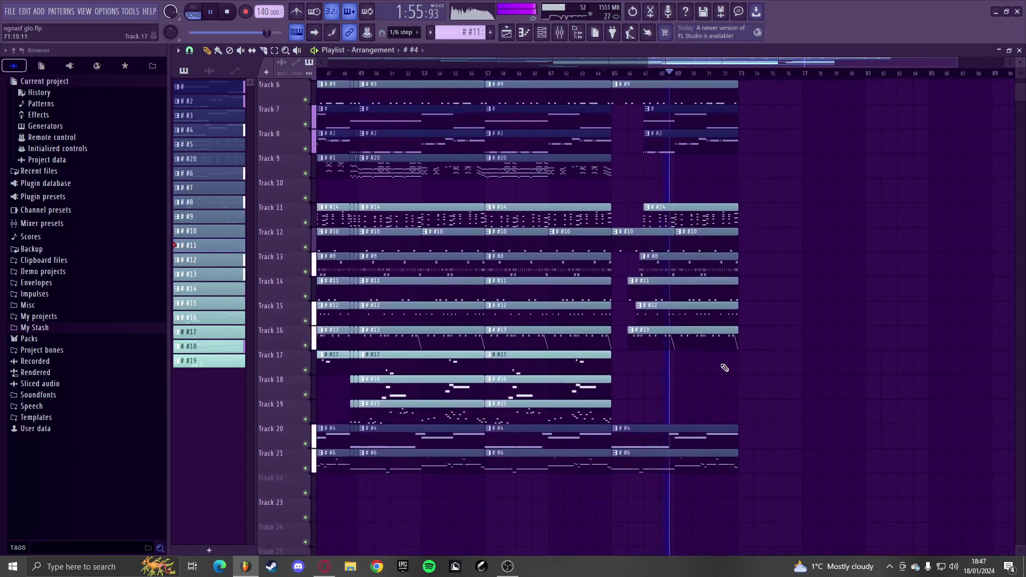
left_click_drag(507, 490, 567, 556)
scroll(855, 347, "up", 4)
left_click_drag(938, 291, 742, 56)
key("Delete")
- Duplicate all clips from bars 57 to 65 on every track and place the copy at bar 73
scroll(733, 229, "down", 5)
left_click_drag(494, 396, 608, 3)
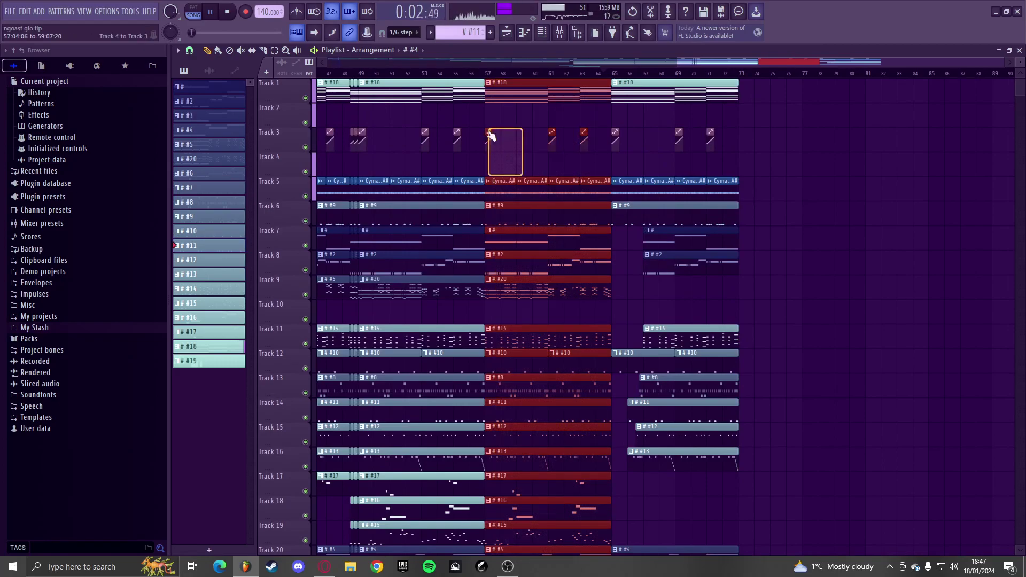
key("ctrl+b")
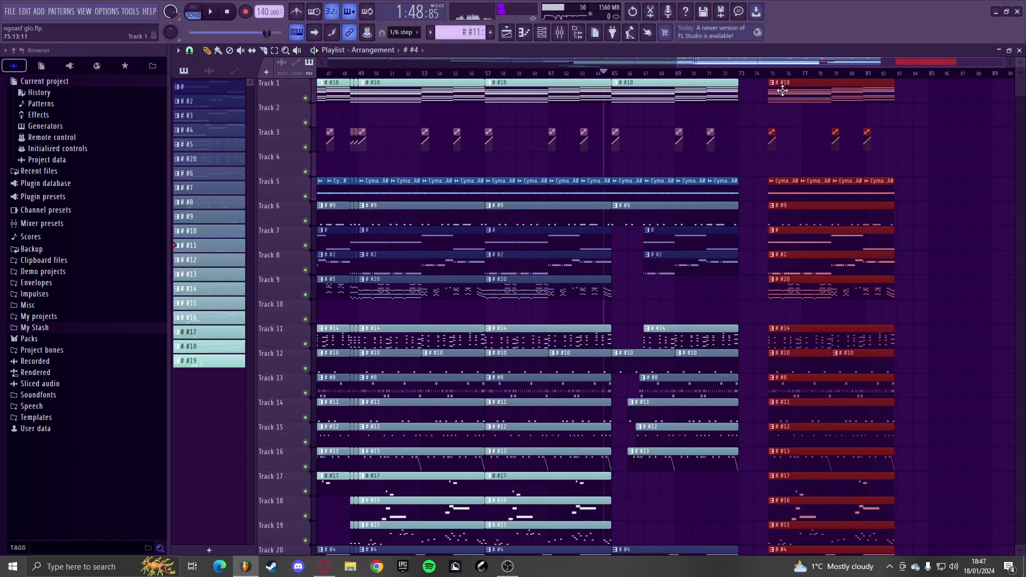
scroll(759, 95, "up", 5)
left_click_drag(780, 88, 737, 94)
scroll(715, 171, "down", 5)
scroll(769, 190, "down", 2)
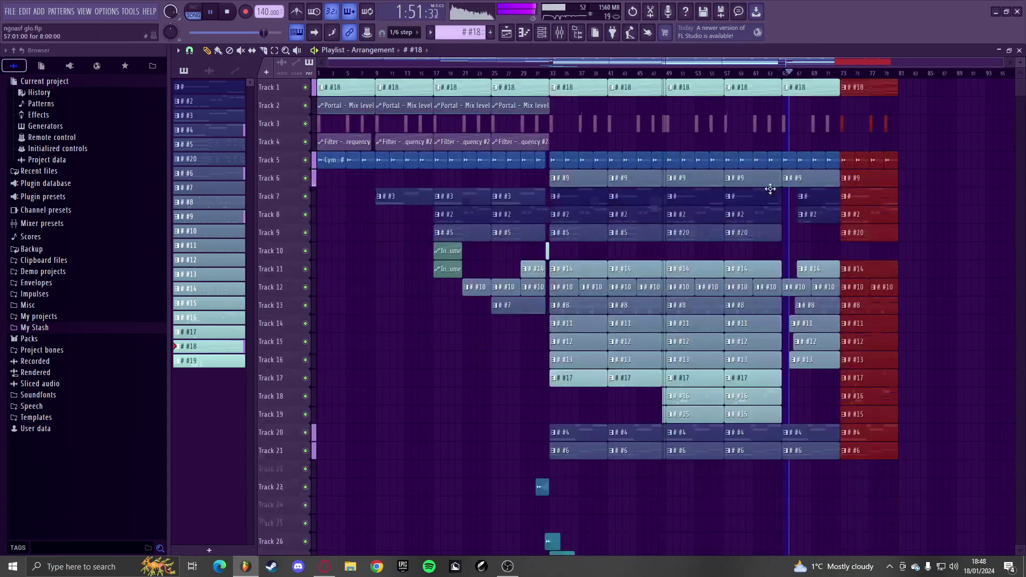
left_click(807, 421, "ctrl")
scroll(807, 421, "down", 1)
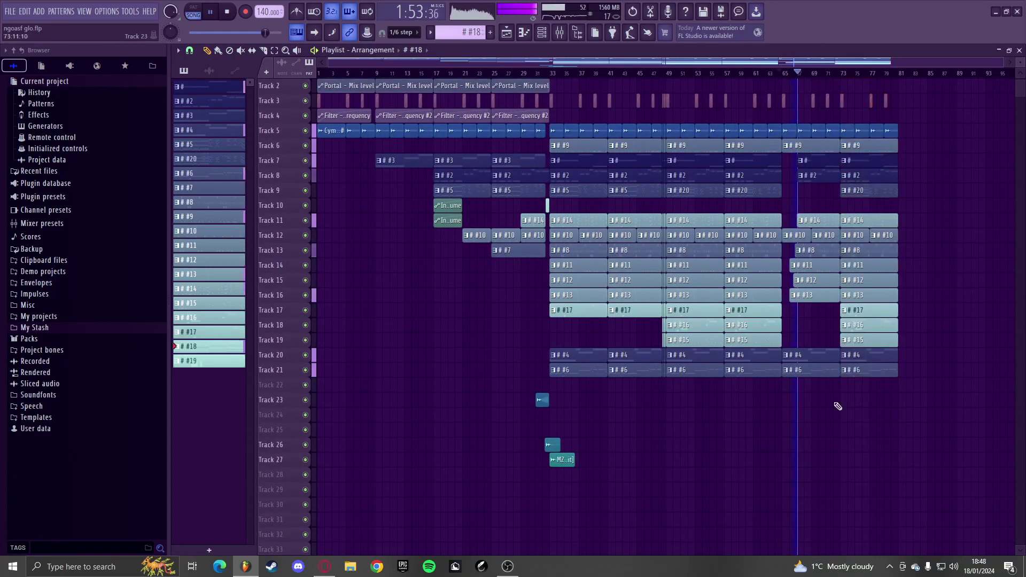
scroll(790, 394, "up", 5)
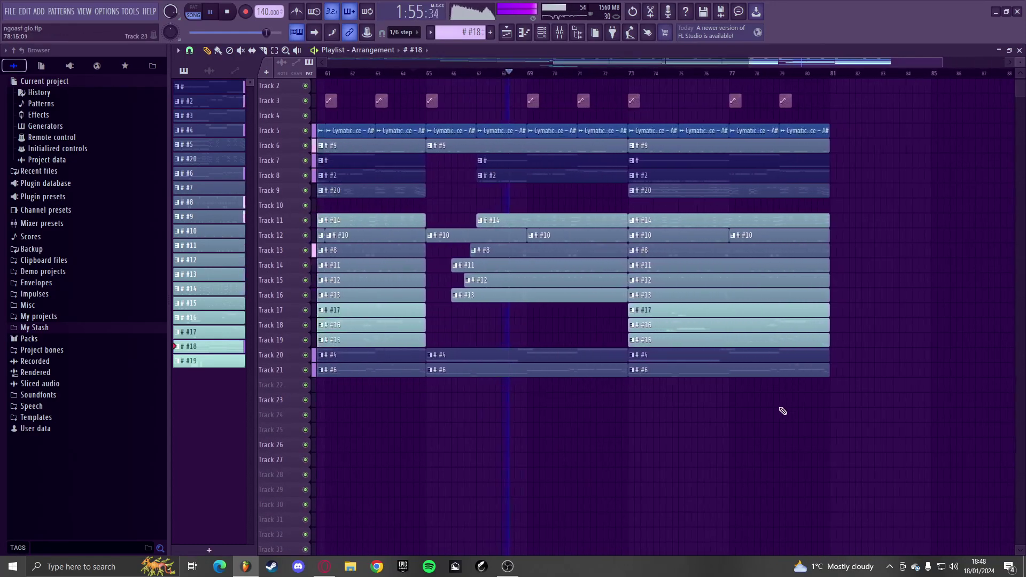
scroll(784, 409, "up", 1)
scroll(780, 412, "down", 4)
scroll(911, 416, "down", 3)
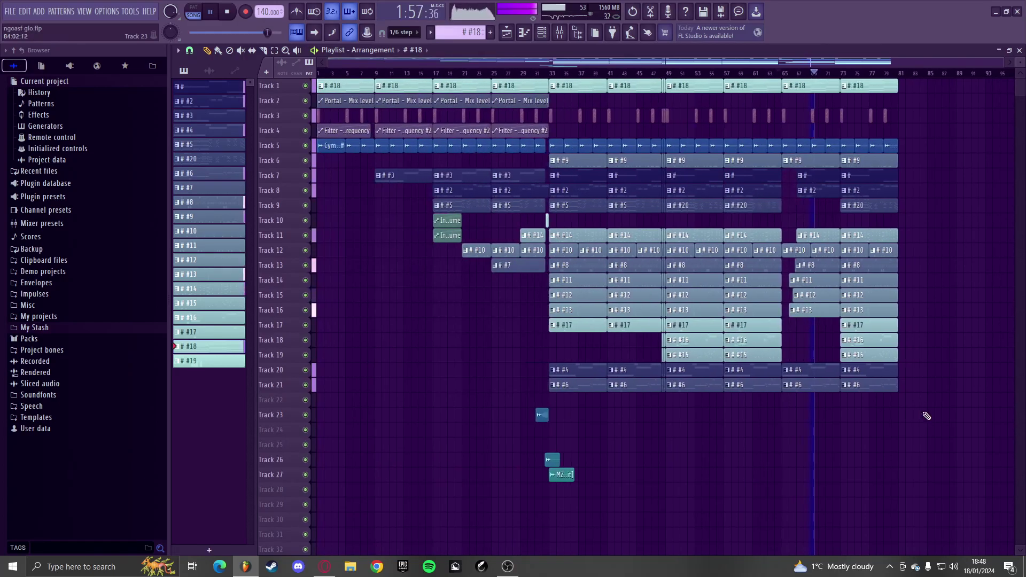
scroll(960, 337, "up", 3)
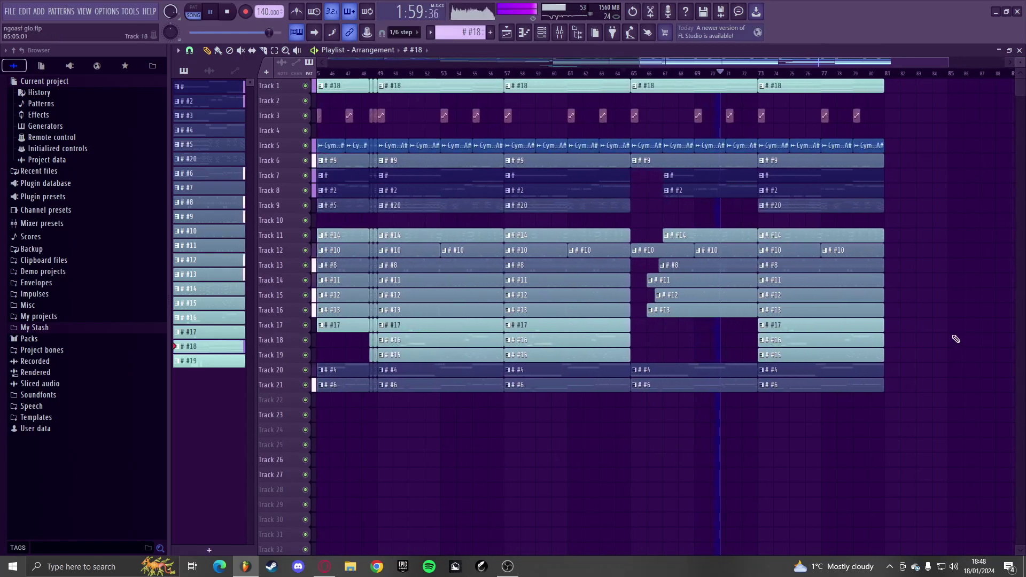
scroll(549, 183, "down", 3)
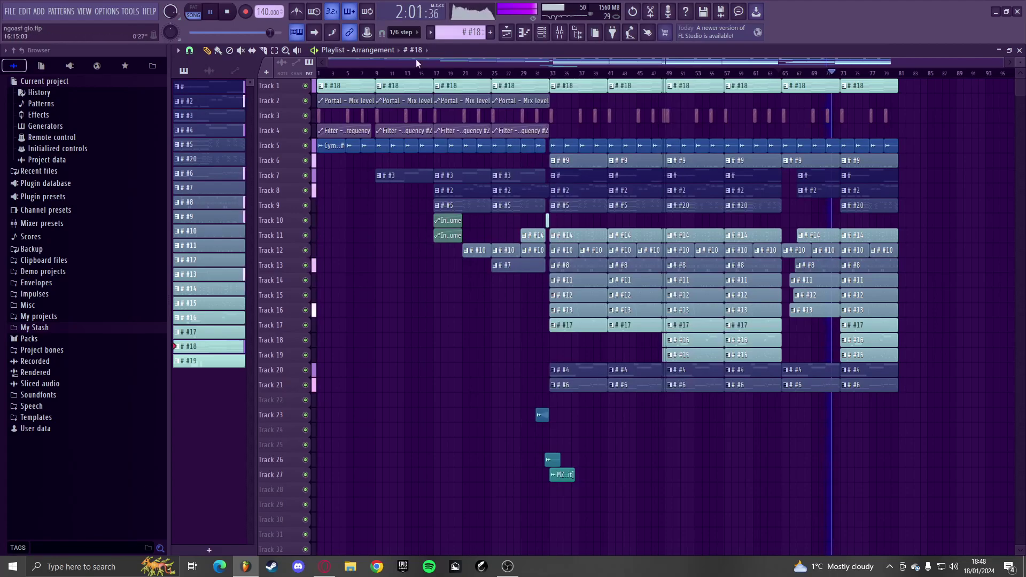
- Set the project tempo to 145 BPM
right_click(268, 12)
left_click(298, 158)
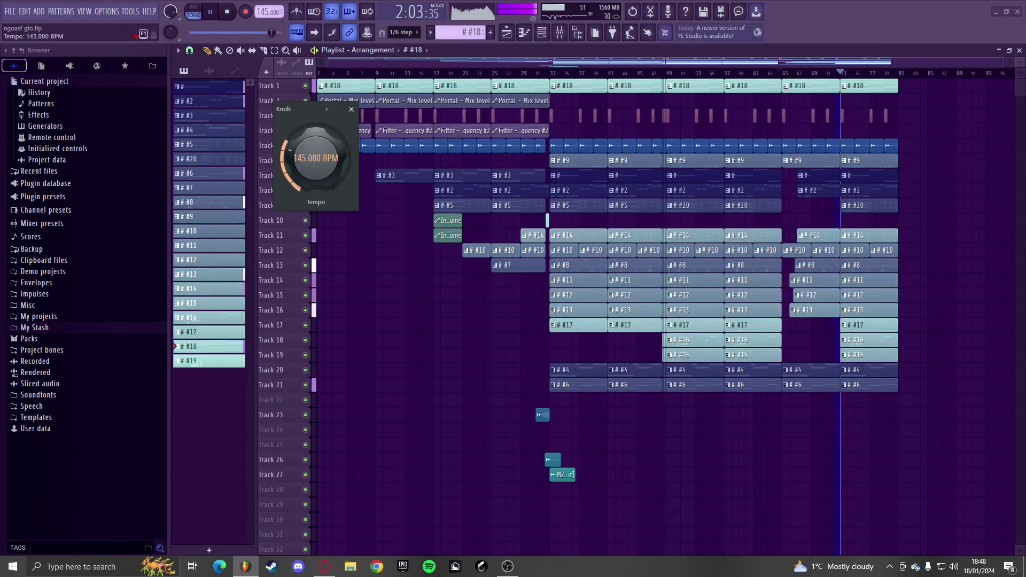
left_click(351, 109)
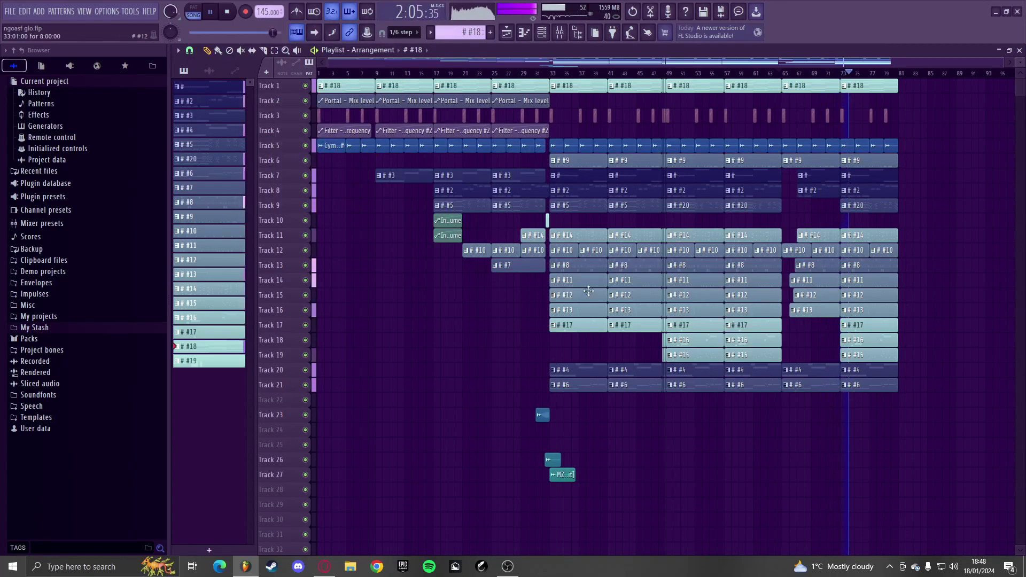
- Duplicate the full section from bars 73 to 81 twice so the arrangement continues to bar 97
scroll(937, 396, "up", 5)
scroll(829, 383, "down", 6)
scroll(801, 354, "up", 4)
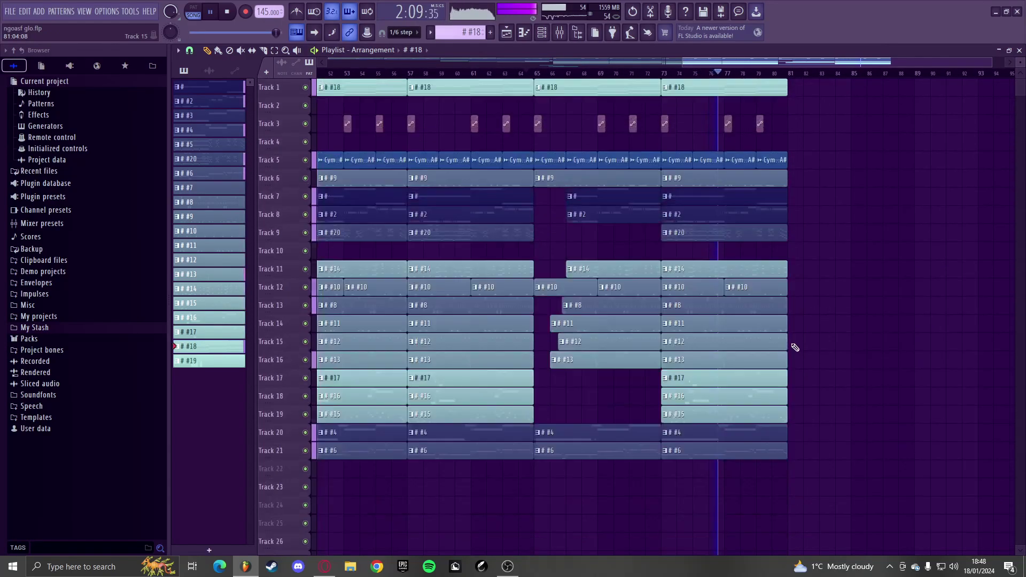
left_click_drag(842, 494, 668, 36)
scroll(680, 151, "down", 3)
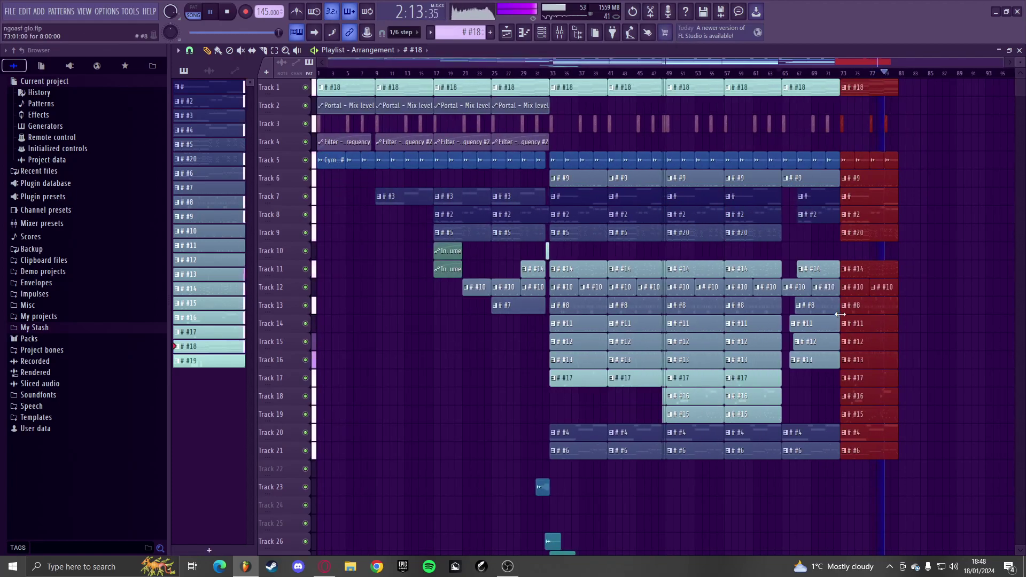
key("ctrl+b")
key("ctrl+b")
scroll(822, 427, "down", 1)
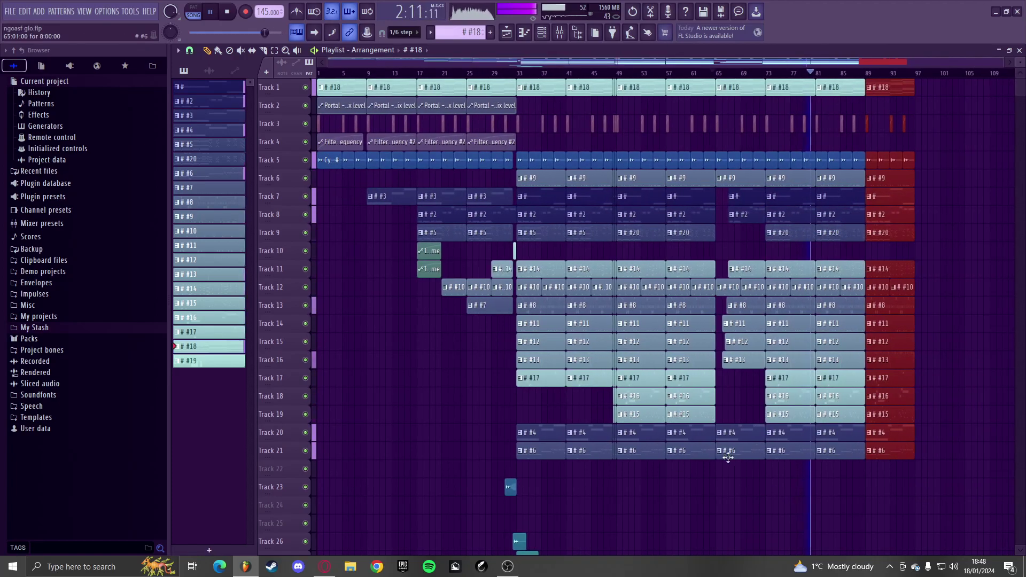
left_click(711, 470, "ctrl")
- Create a new pattern named "brindge thing"
scroll(481, 101, "up", 1)
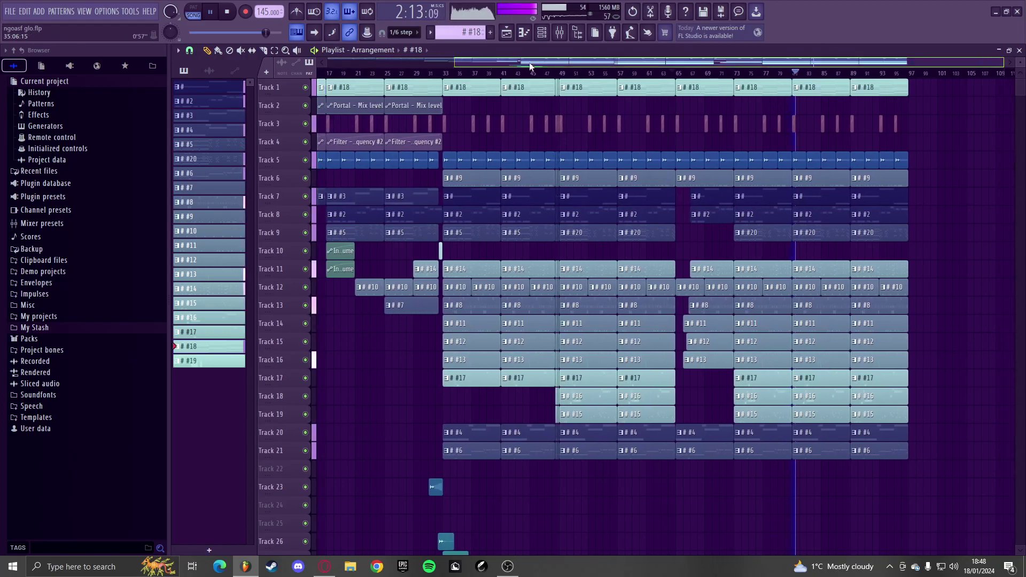
scroll(810, 135, "up", 2)
scroll(811, 134, "up", 1)
left_click(490, 33)
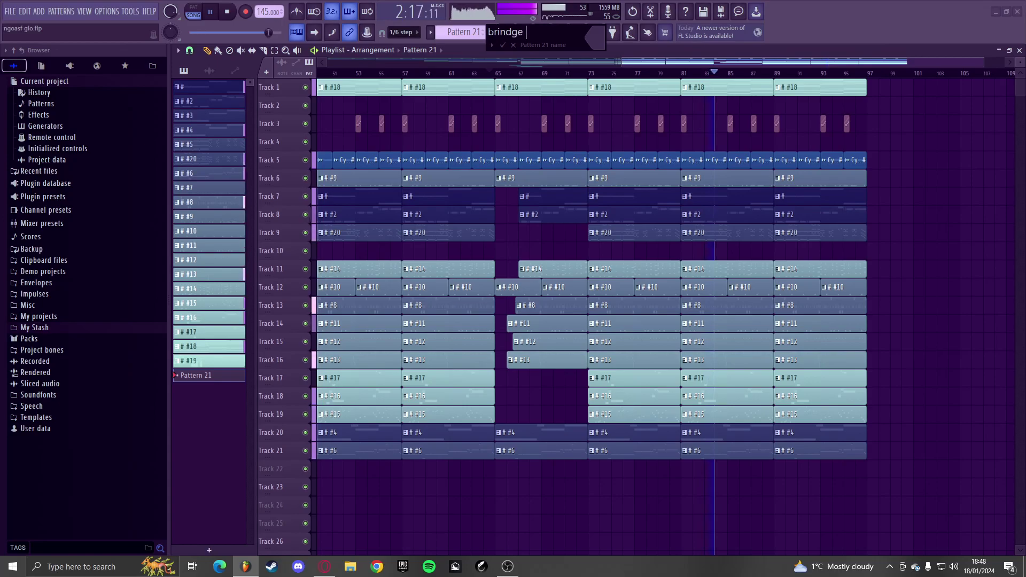
key("Return")
- Duplicate the last # and #2 clips on Tracks 7 and 8 to bar 97 and set the playback position there
scroll(962, 305, "up", 3)
left_click_drag(940, 208, 893, 200)
key("ctrl+b")
scroll(797, 214, "down", 3)
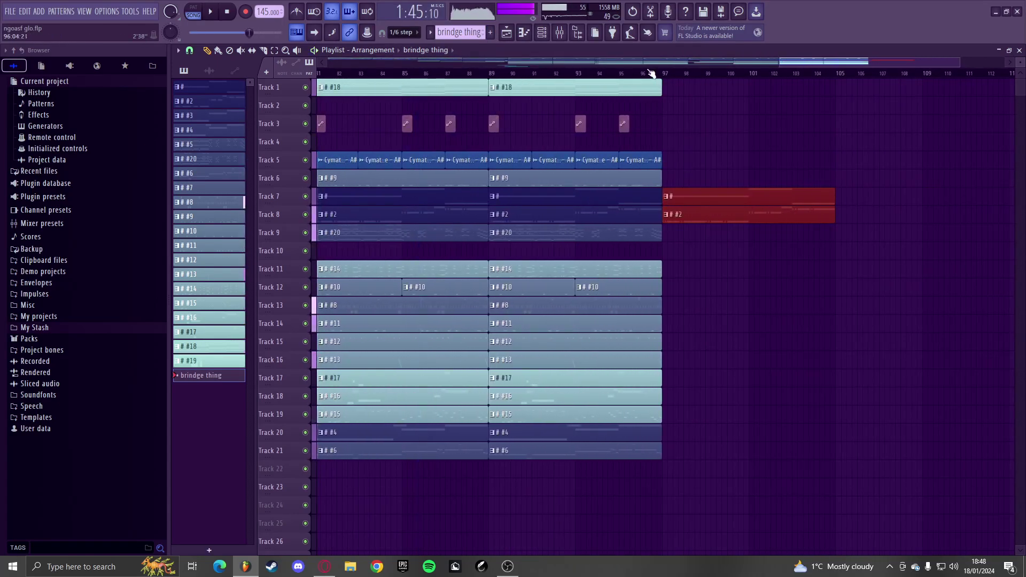
left_click(656, 73)
scroll(714, 142, "up", 2)
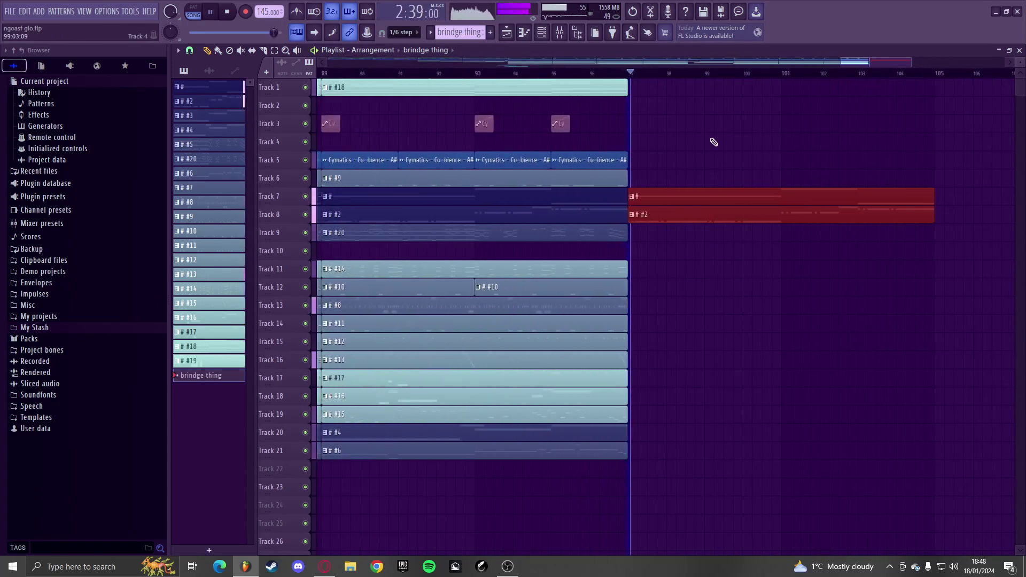
scroll(715, 145, "down", 1)
left_click(715, 147, "ctrl")
- Duplicate the clips on Tracks 1, 3 and 5 from bars 89 to 97 so the copies start at bar 97, and play them
scroll(660, 151, "down", 1)
left_click_drag(645, 121, 458, 79)
left_click_drag(660, 167, 463, 78)
key("ctrl+b")
key("space")
left_click(710, 125)
key("space")
- Try a copy of the #9 clip on Track 6 from bar 97, listen to it and delete it again
left_click(596, 177, "ctrl")
key("ctrl+b")
key("space")
left_click(718, 259)
right_click(680, 177)
key("space")
key("space")
- Try a copy of the #14 clip on Track 11 from bar 97, play it and delete it again
left_click(591, 265, "ctrl")
key("ctrl+b")
key("space")
key("space")
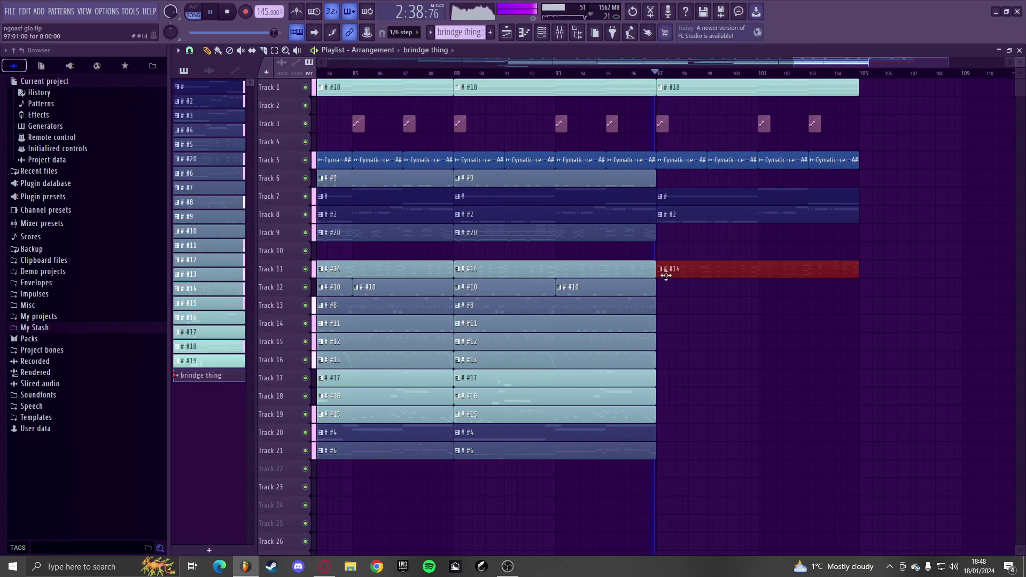
right_click(674, 273)
- Try two copies of the #20 clip on Track 9 from bar 97, listen to them and delete both
left_click(610, 229, "ctrl")
key("ctrl+b")
key("ctrl+b")
key("space")
key("space")
right_click(774, 231)
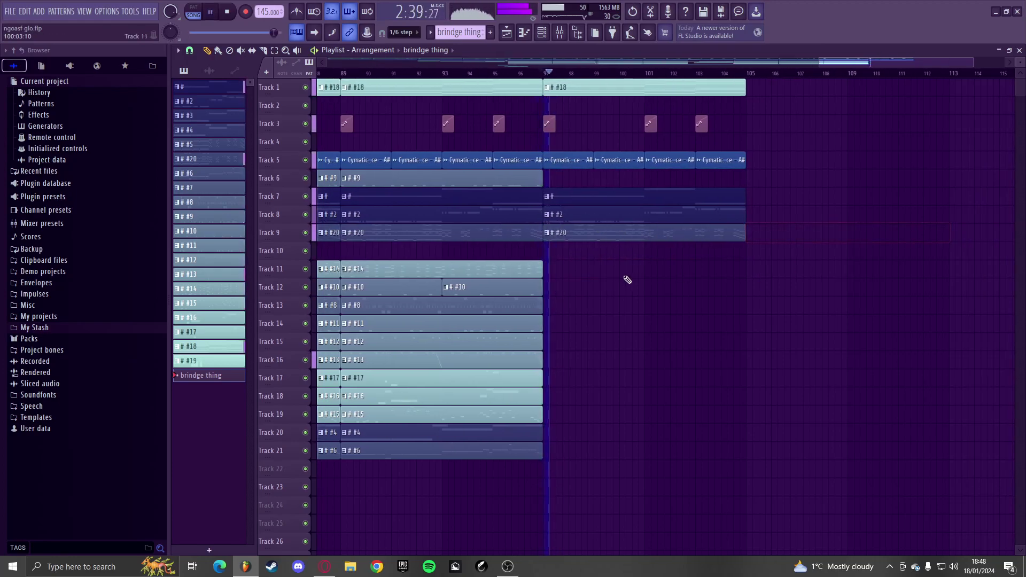
scroll(651, 279, "down", 2)
scroll(659, 238, "down", 1)
scroll(659, 232, "up", 2)
right_click(657, 220)
scroll(663, 259, "up", 2)
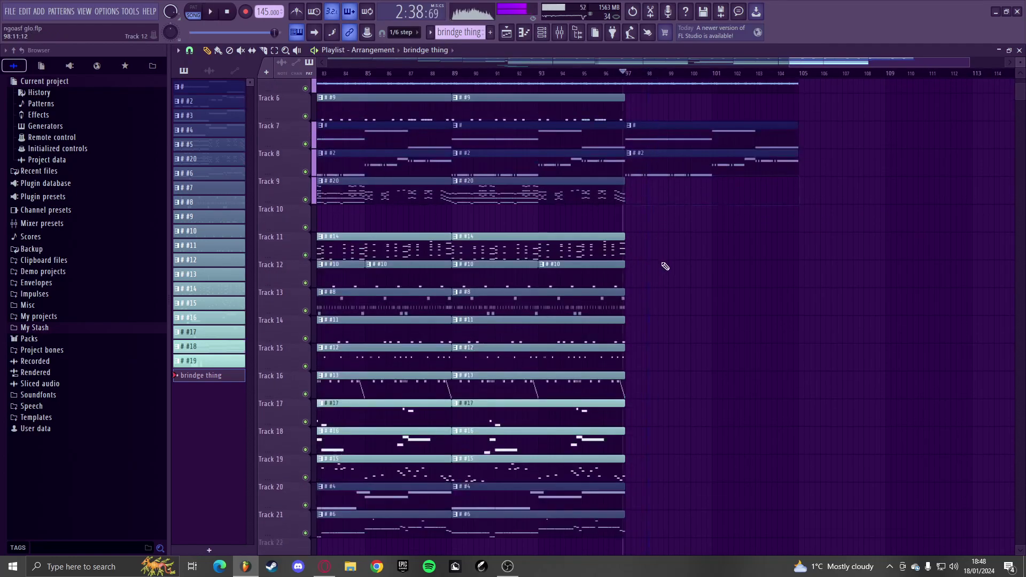
- Duplicate the last #17 clip on Track 17 so the copy starts at bar 97
key("space")
key("space")
scroll(661, 279, "down", 3)
key("space")
key("space")
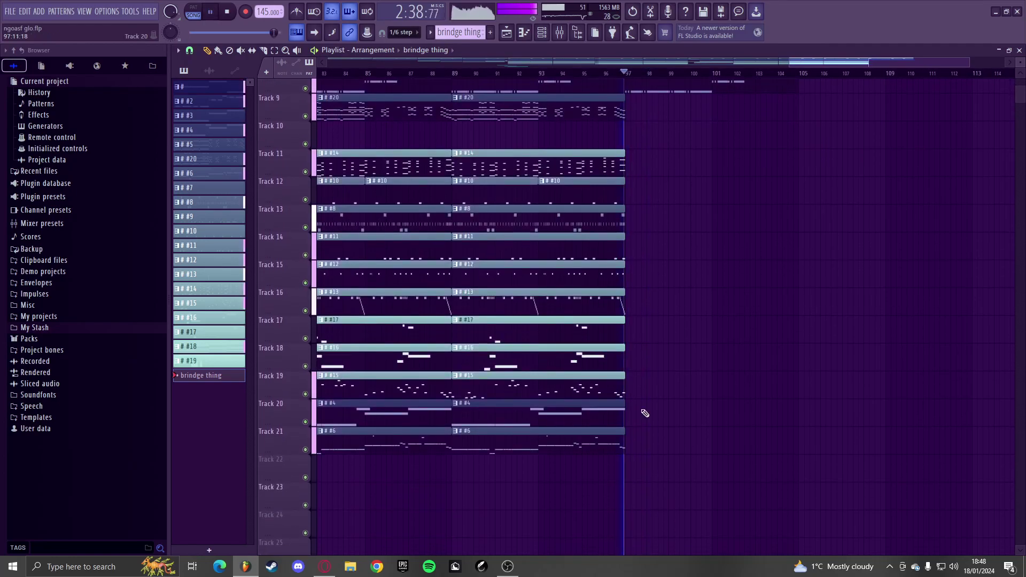
left_click(637, 335)
left_click(682, 370, "ctrl")
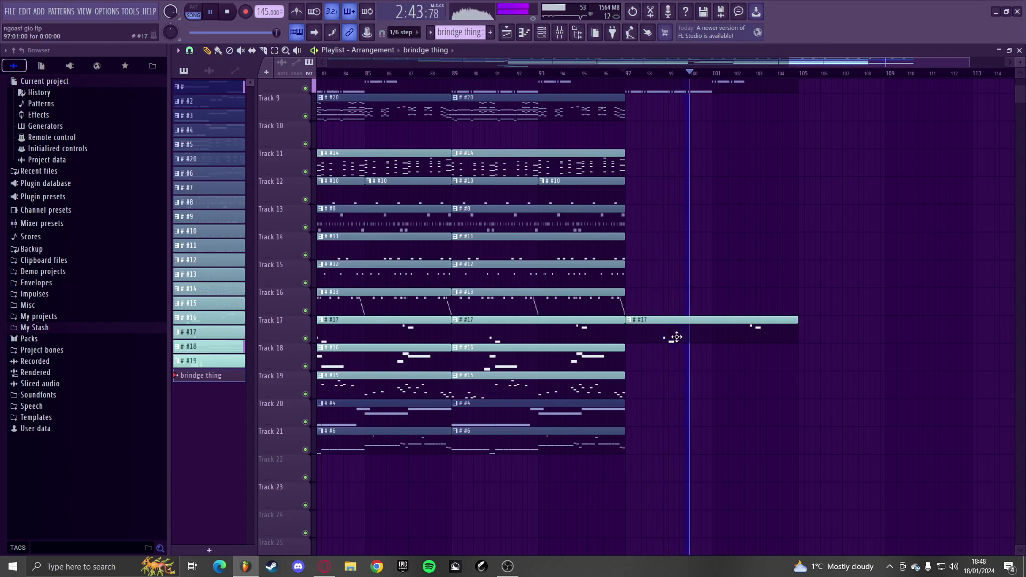
- Check the notes of the #17 pattern in the piano roll and return to the playlist
double_click(664, 322)
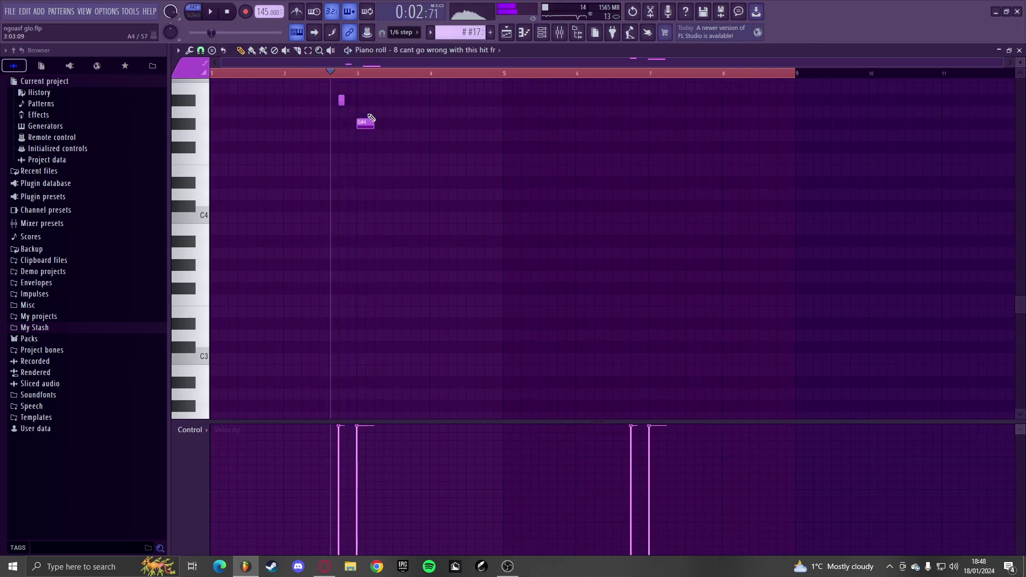
scroll(368, 117, "up", 3)
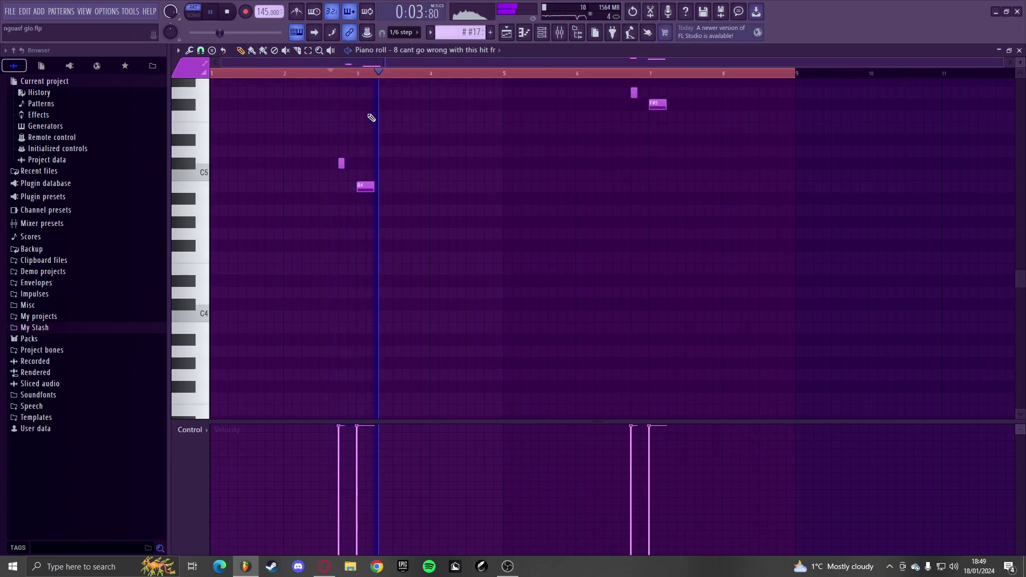
key("Down")
key("F5")
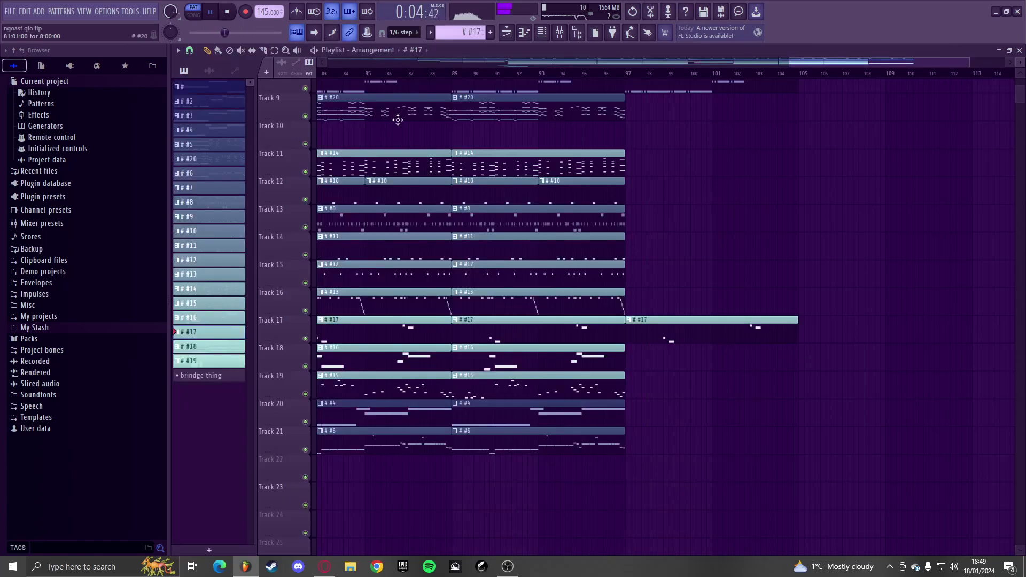
- Duplicate the last #16 clip on Track 18 to bar 97 and make the copy a unique pattern
scroll(697, 151, "up", 3)
left_click(582, 361)
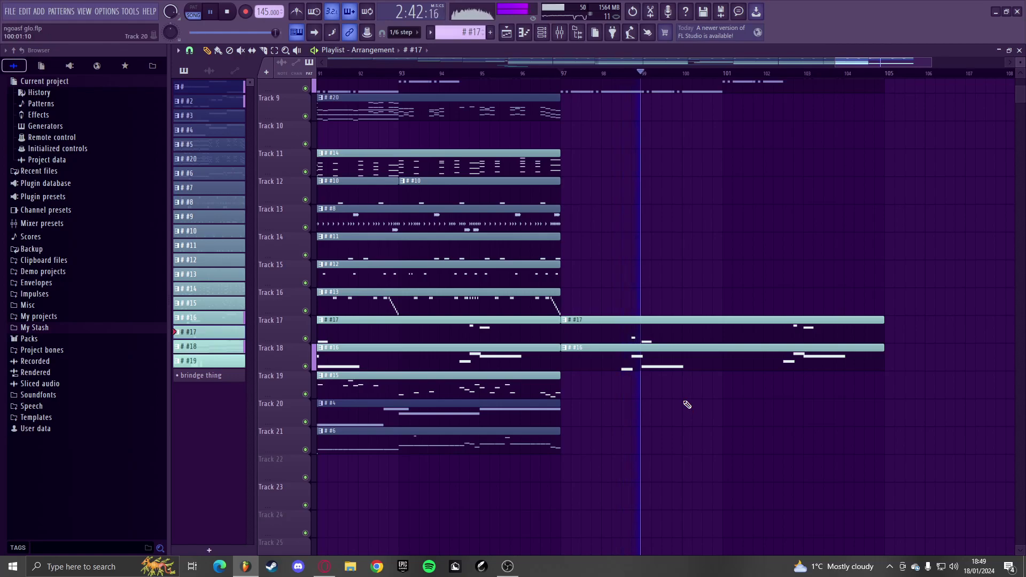
key("space")
right_click(565, 352)
key("ctrl+z")
left_click(564, 348)
left_click(602, 419)
key("space")
- Open the unique Track 18 copy at bar 97 in the piano roll and delete all its notes
double_click(595, 362)
key("ctrl+a")
key("Delete")
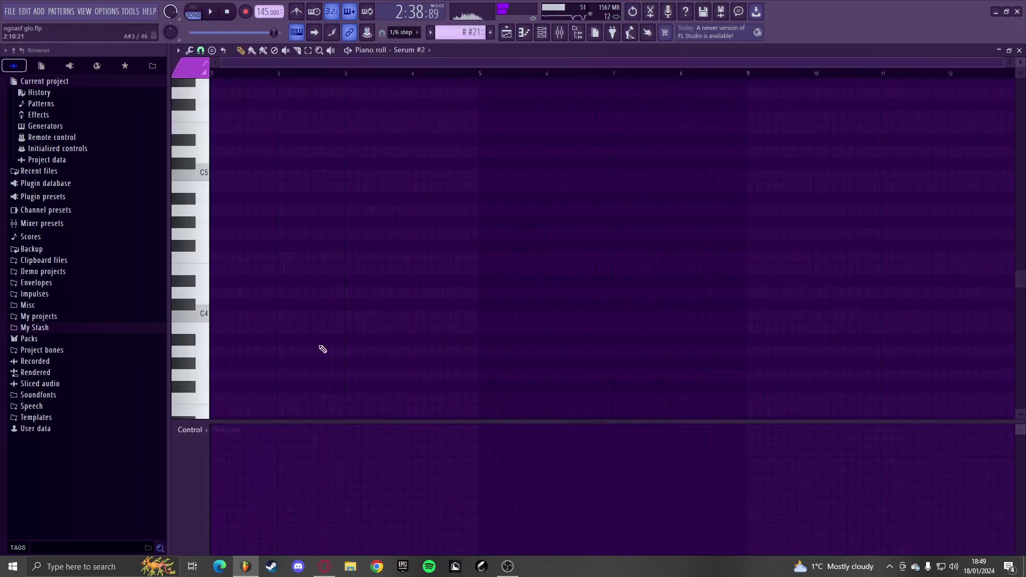
- Draw a descending A6, F6, E6, D6 melody across bar 1 and duplicate it into bar 2
scroll(278, 326, "down", 2)
left_click_drag(214, 291, 204, 278)
left_click_drag(173, 169, 137, 224)
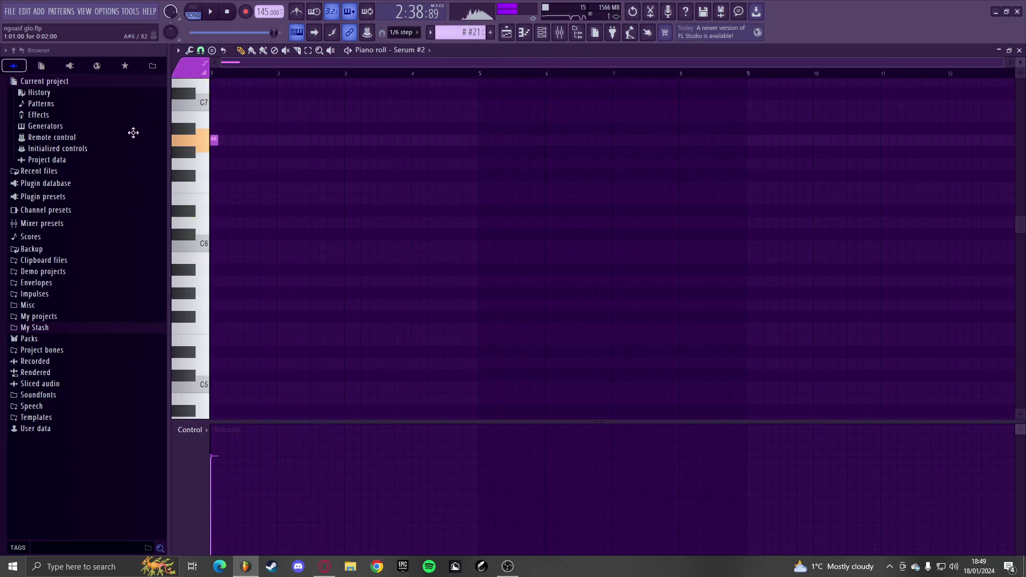
key("space")
scroll(222, 163, "up", 3)
scroll(261, 155, "down", 2)
left_click(255, 175)
left_click_drag(268, 176, 269, 187)
left_click(293, 199)
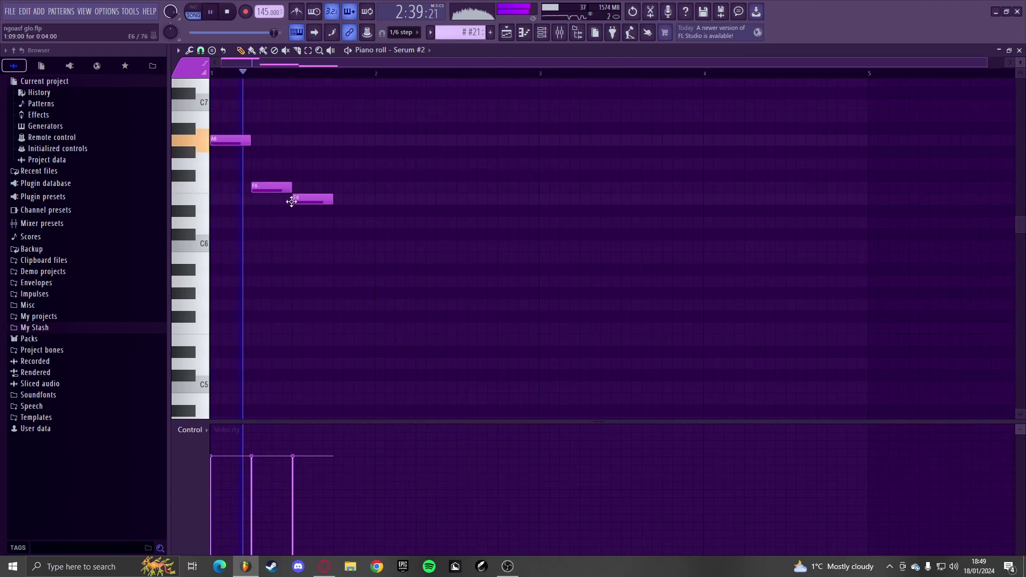
key("space")
left_click(331, 223)
key("space")
key("ctrl+b")
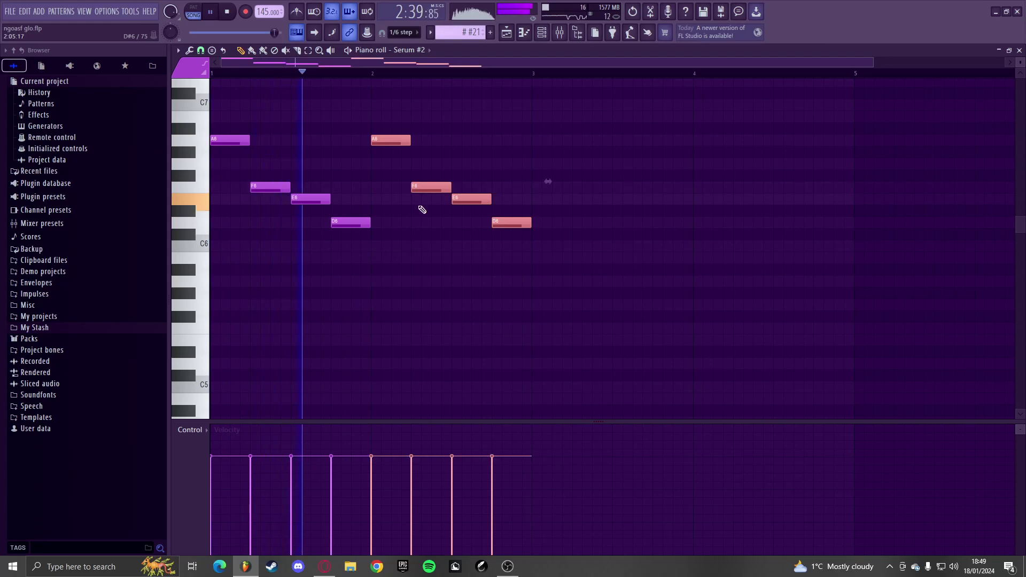
- Rewrite the last three notes of bar 2 as A#6, A6, E6 and duplicate bars 1–2 into bars 3–4
key("space")
left_click(423, 130)
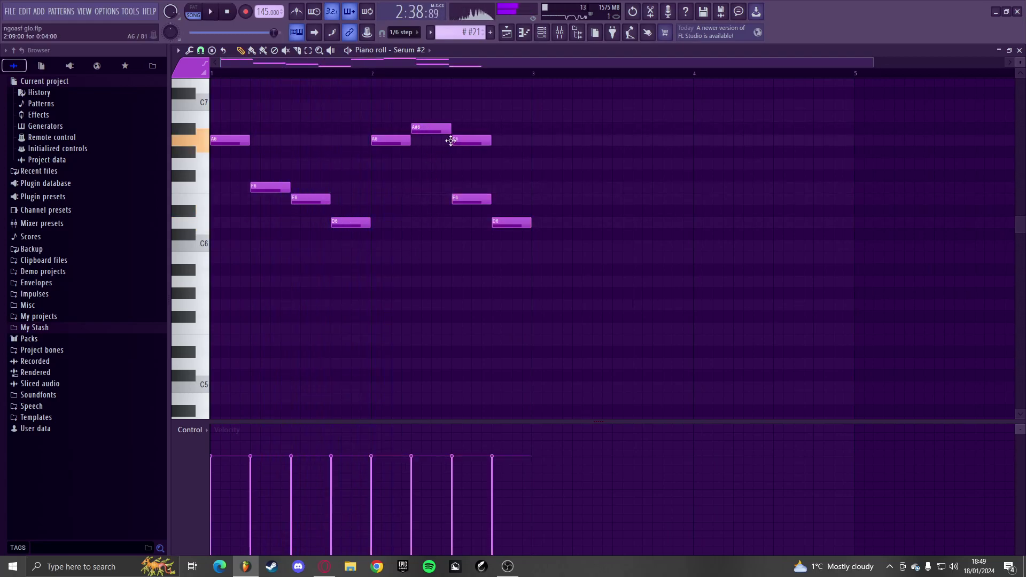
left_click_drag(470, 184, 503, 206)
key("space")
right_click(481, 201)
right_click(501, 222)
key("ctrl+b")
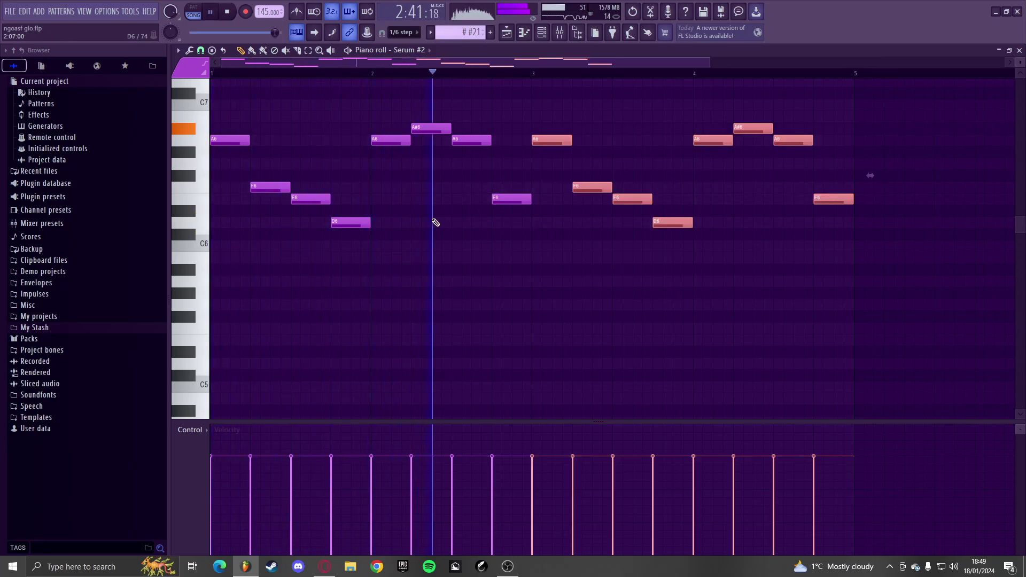
- Try flipping the copied notes in bars 3–4 horizontally and vertically with the score flipper
key("alt+y")
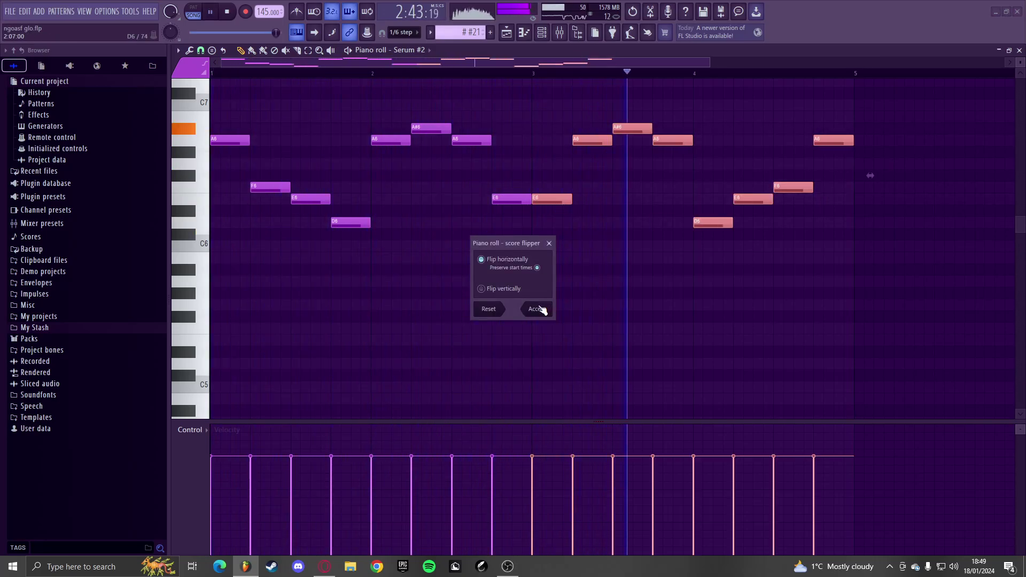
left_click(511, 290)
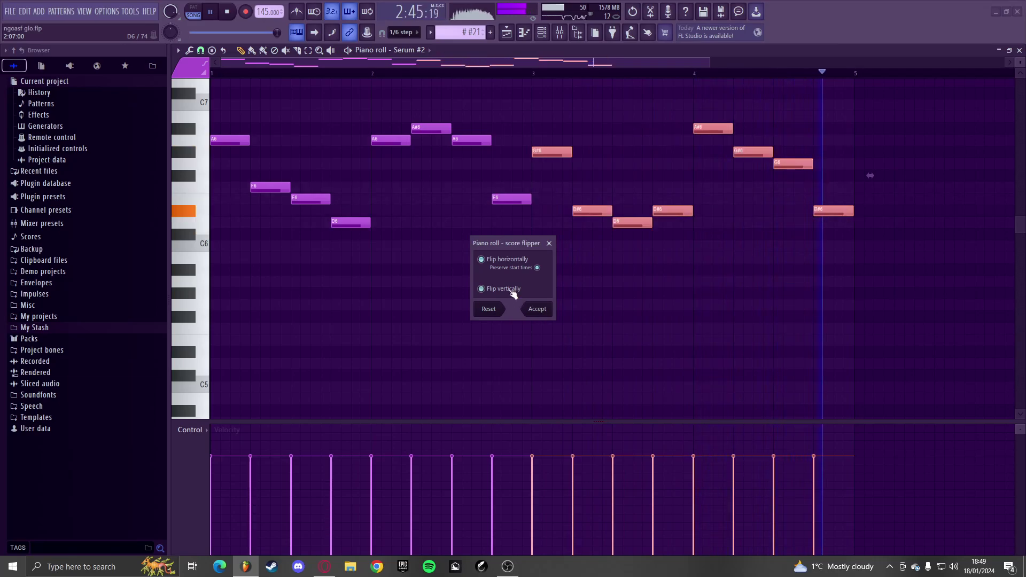
left_click(512, 291)
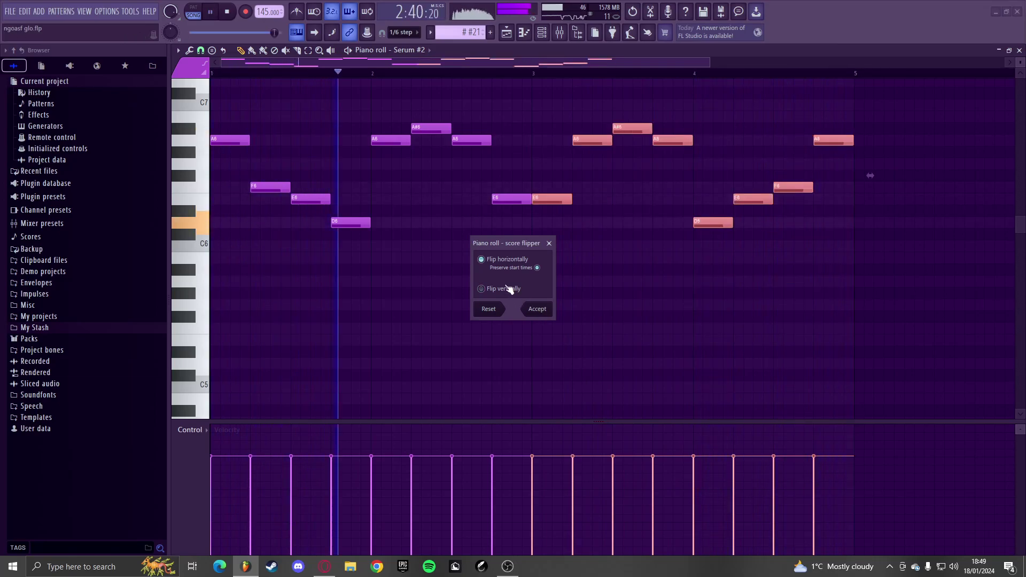
left_click(503, 260)
left_click(538, 313)
- Select only the four notes in bar 3 and flip them horizontally with the score flipper
left_click(726, 278, "ctrl")
left_click_drag(697, 249, 550, 131)
left_click(670, 248, "ctrl")
left_click_drag(679, 236, 566, 143)
key("alt+y")
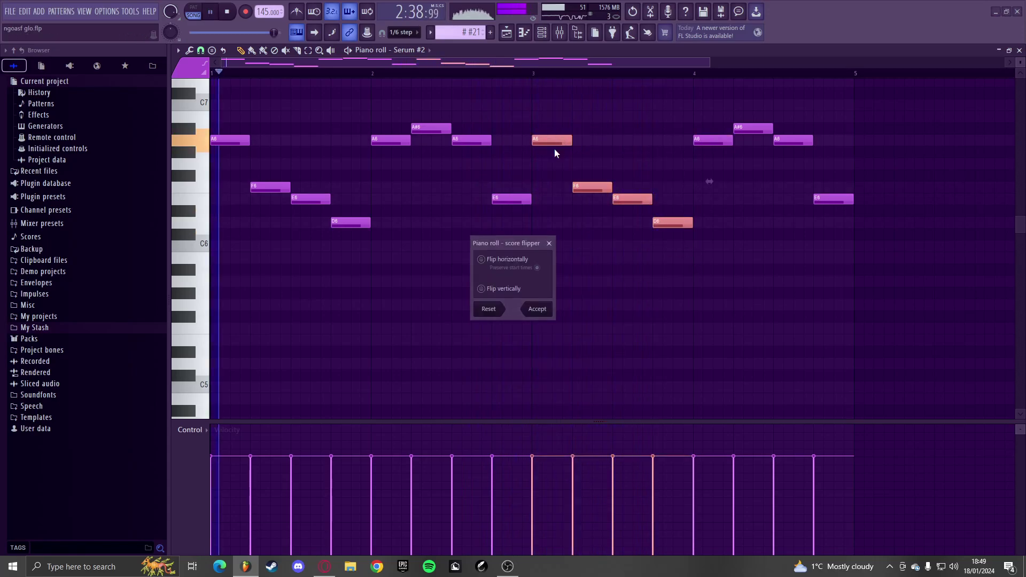
left_click(500, 261)
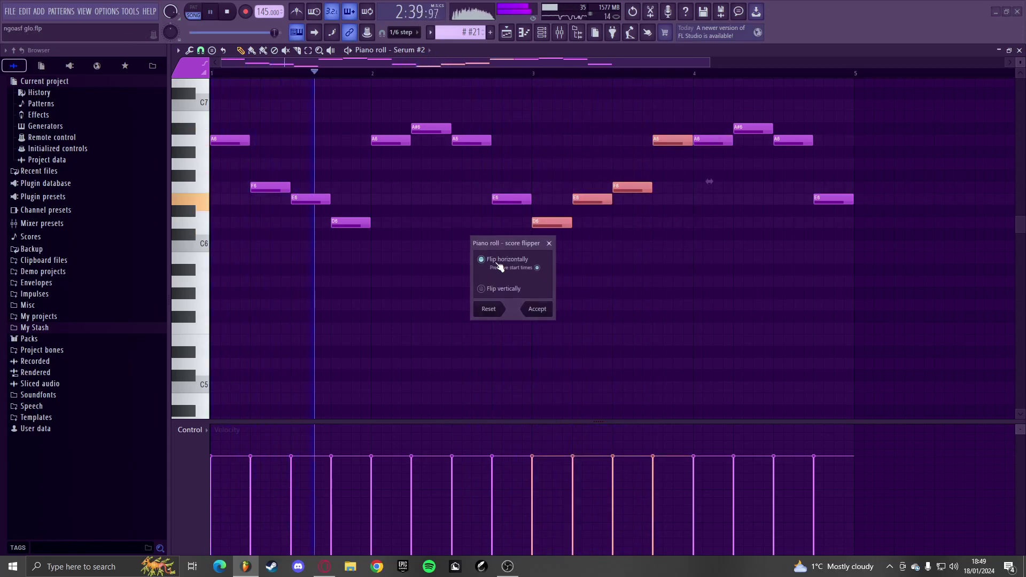
left_click(537, 309)
- Select the four notes in bar 4 and flip them horizontally
left_click_drag(907, 277, 701, 111)
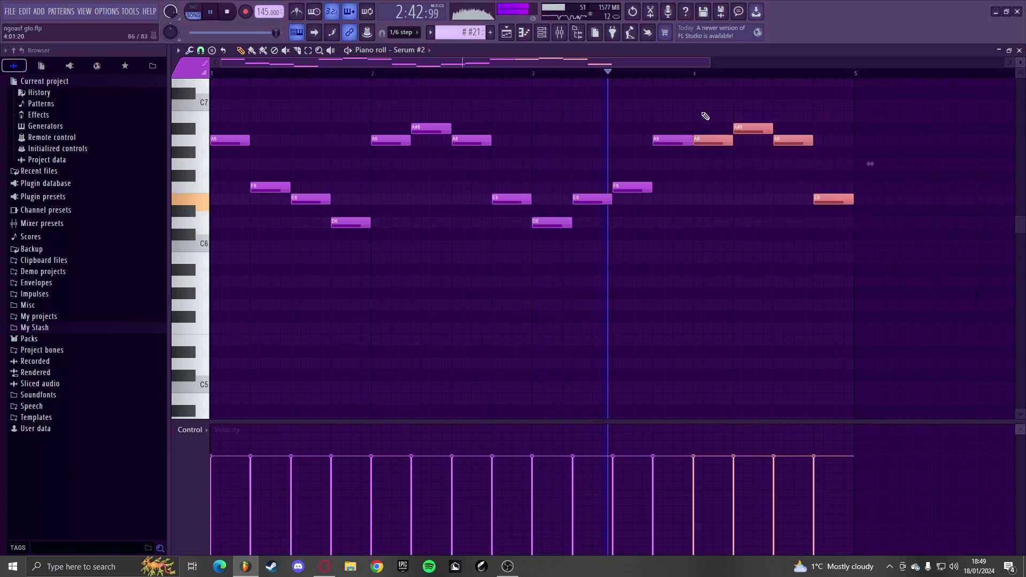
key("alt+y")
left_click(537, 309)
scroll(508, 287, "down", 4)
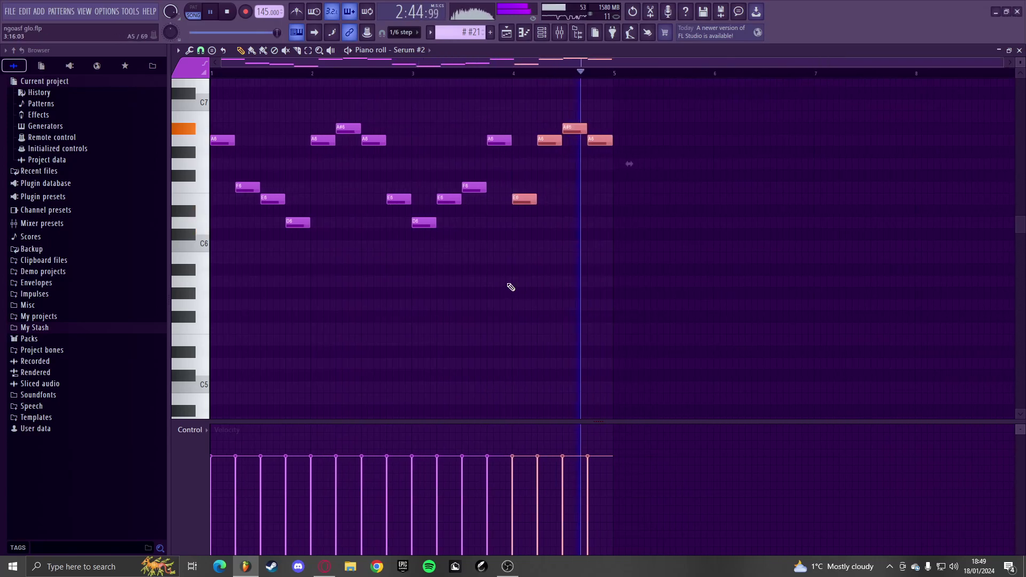
- In the playlist, add a second #21 clip at bar 101 on Track 18 and a #4 clip at bar 97 on Track 20
key("F5")
key("space")
key("space")
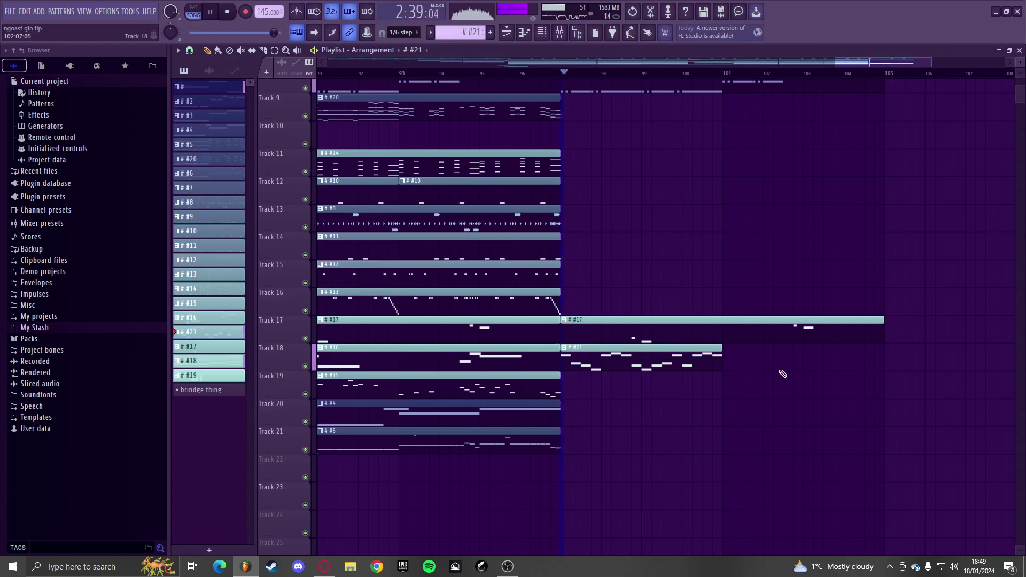
left_click(777, 369)
scroll(660, 377, "down", 1)
key("space")
scroll(604, 393, "up", 2)
key("space")
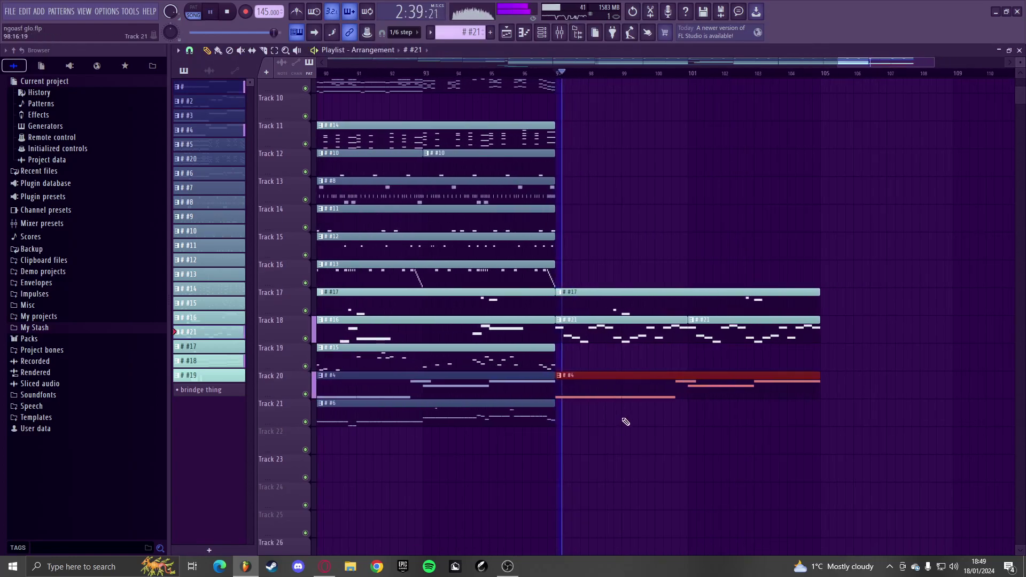
scroll(777, 451, "down", 3)
scroll(777, 450, "up", 3)
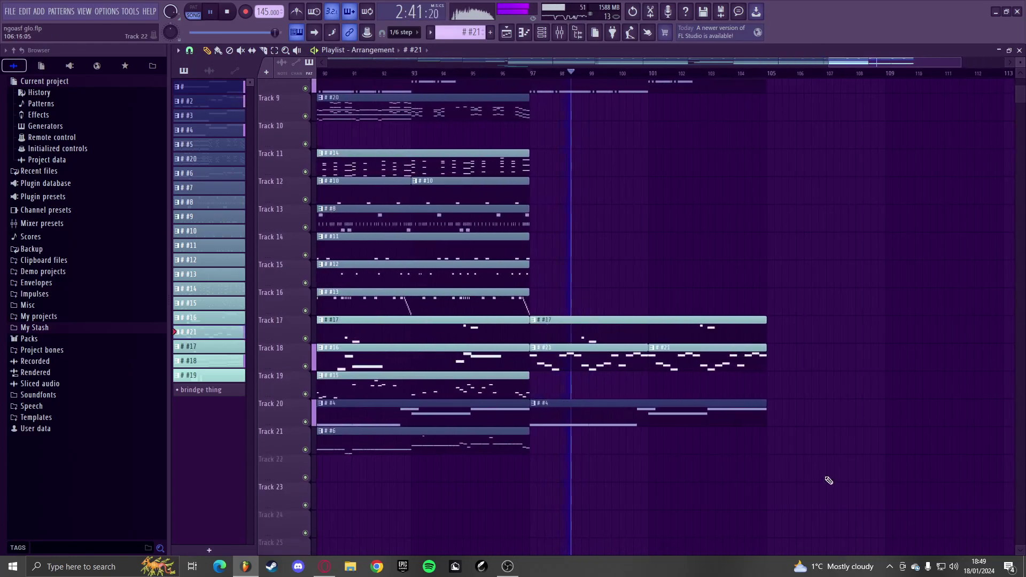
- Select all clips from bar 97 to 105 and duplicate the section to start at bar 105
left_click_drag(826, 482, 540, 2)
key("ctrl+b")
scroll(648, 319, "down", 2)
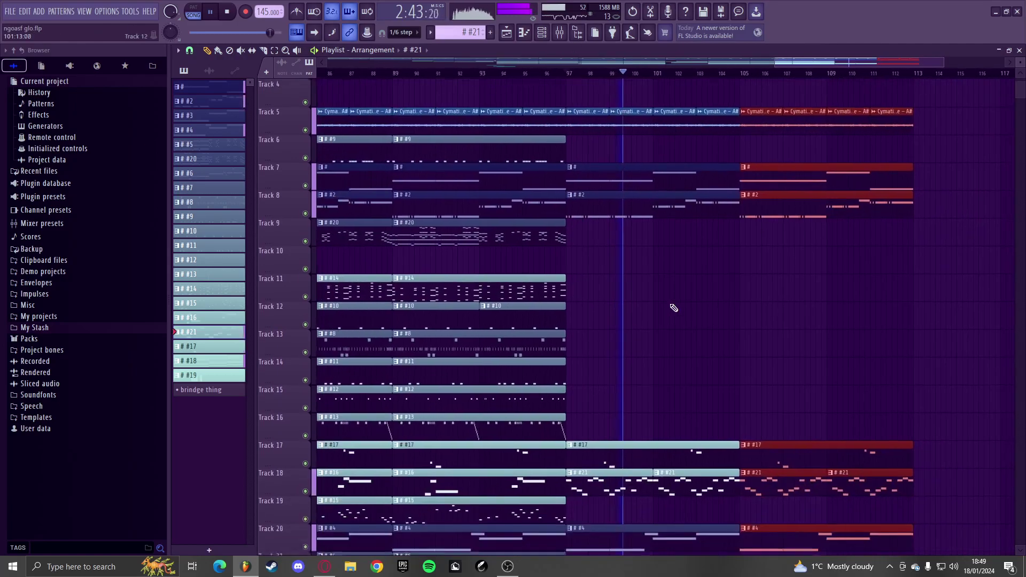
left_click(625, 313)
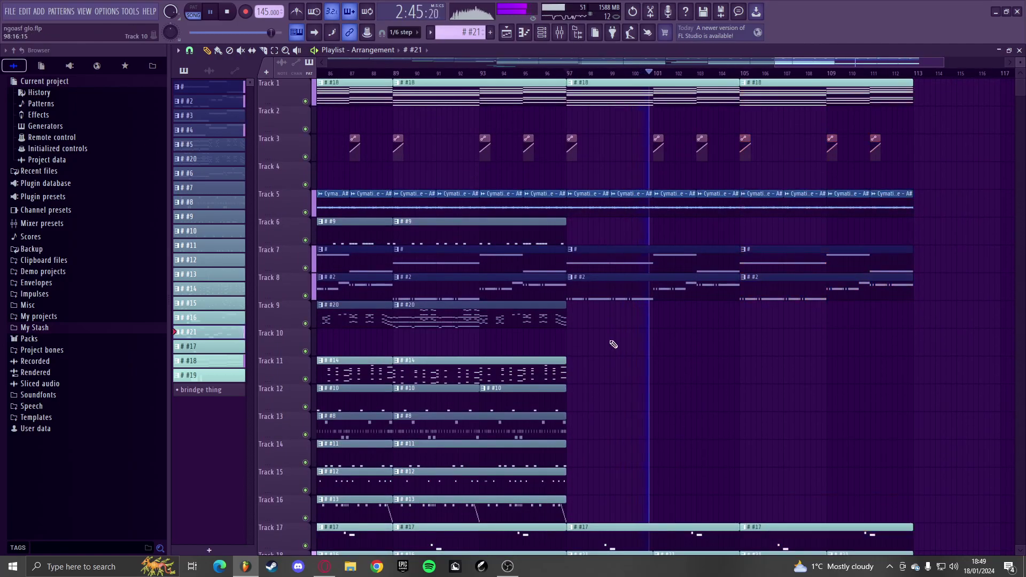
- Remove the two # clips on Track 7 from bar 97 onward and place a #3 clip there at bar 97
scroll(611, 343, "down", 4)
key("space")
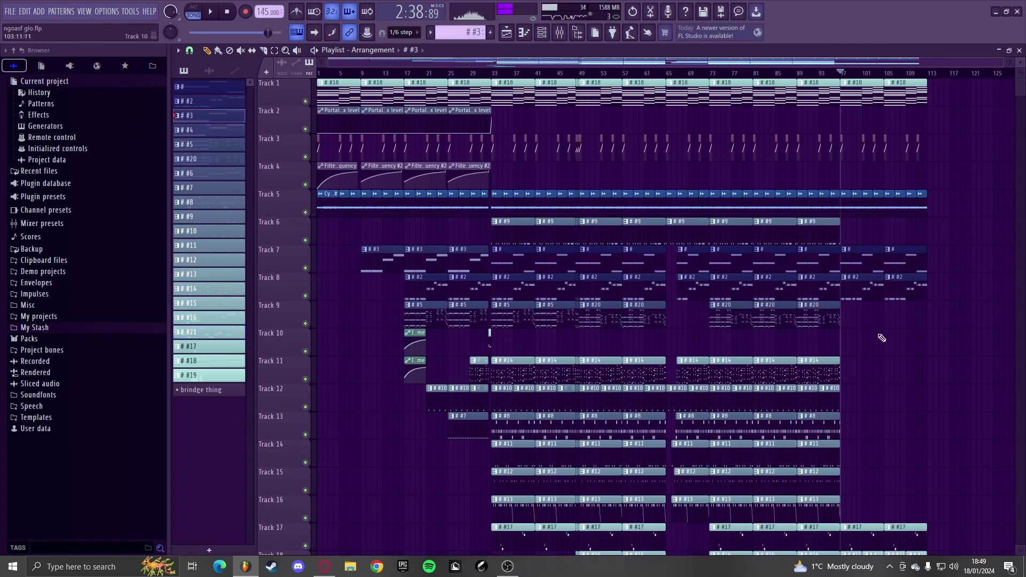
scroll(892, 331, "up", 8)
left_click(588, 233)
right_click(649, 258)
scroll(658, 262, "down", 2)
right_click(799, 261)
scroll(673, 239, "up", 1)
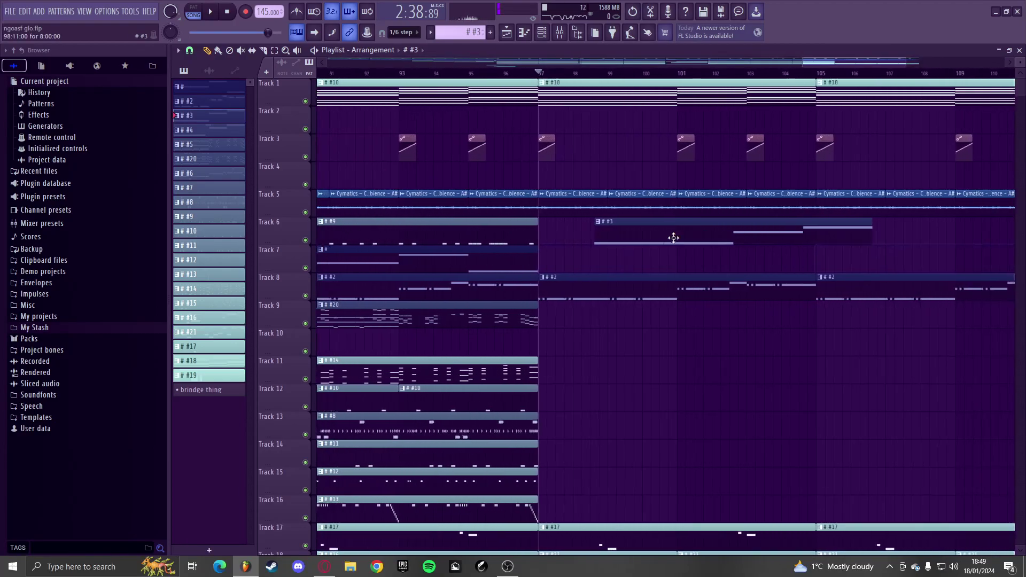
left_click_drag(673, 240, 614, 270)
- Duplicate the #3 clip on Track 7 to bar 105
key("space")
scroll(542, 285, "down", 2)
left_click(618, 256, "ctrl")
key("ctrl+b")
scroll(766, 355, "down", 2)
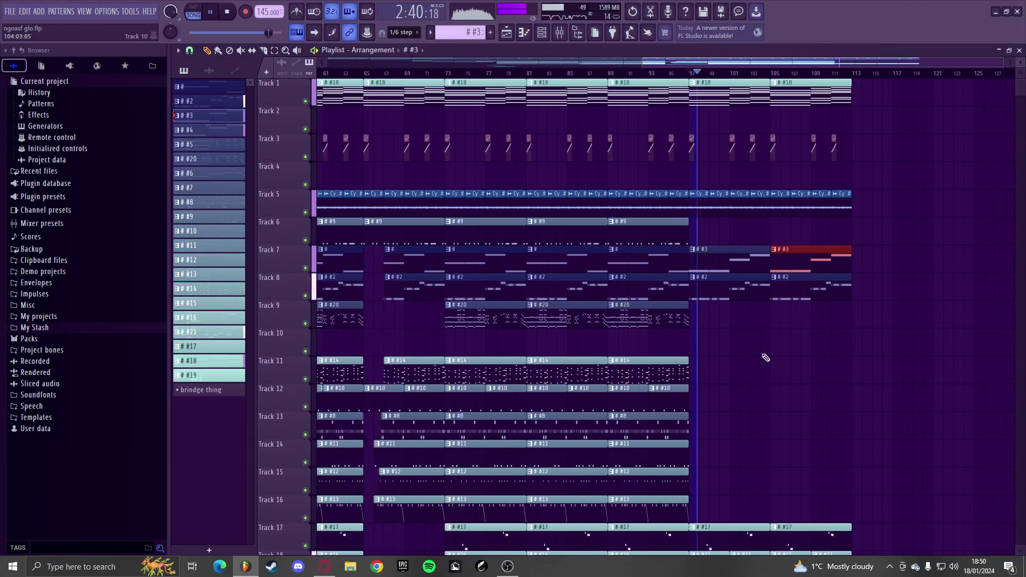
scroll(767, 356, "down", 4)
left_click_drag(914, 469, 693, 21)
scroll(773, 339, "down", 5)
scroll(801, 346, "down", 2)
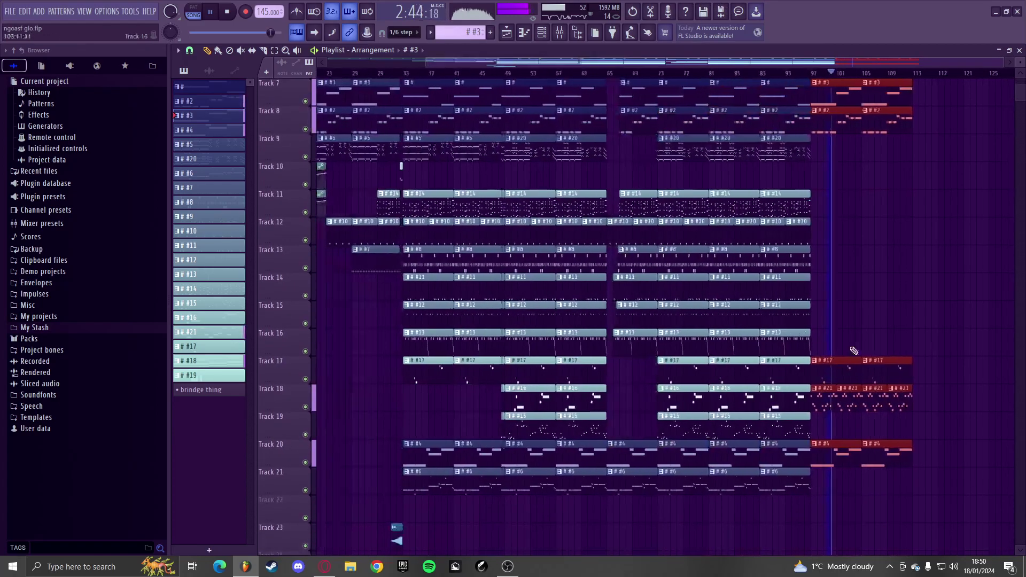
scroll(849, 347, "up", 2)
scroll(849, 342, "down", 4)
scroll(841, 299, "up", 5)
left_click(835, 270, "ctrl")
- Pick up the #7 pattern from the intro and place a clip of it on Track 13 at bar 105
scroll(769, 269, "down", 3)
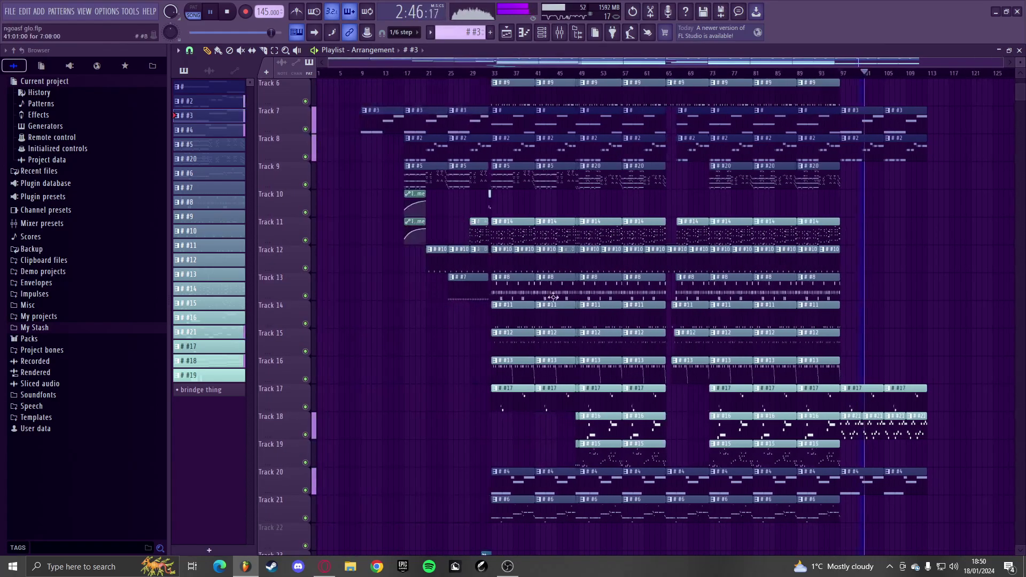
left_click(468, 287)
scroll(730, 299, "up", 5)
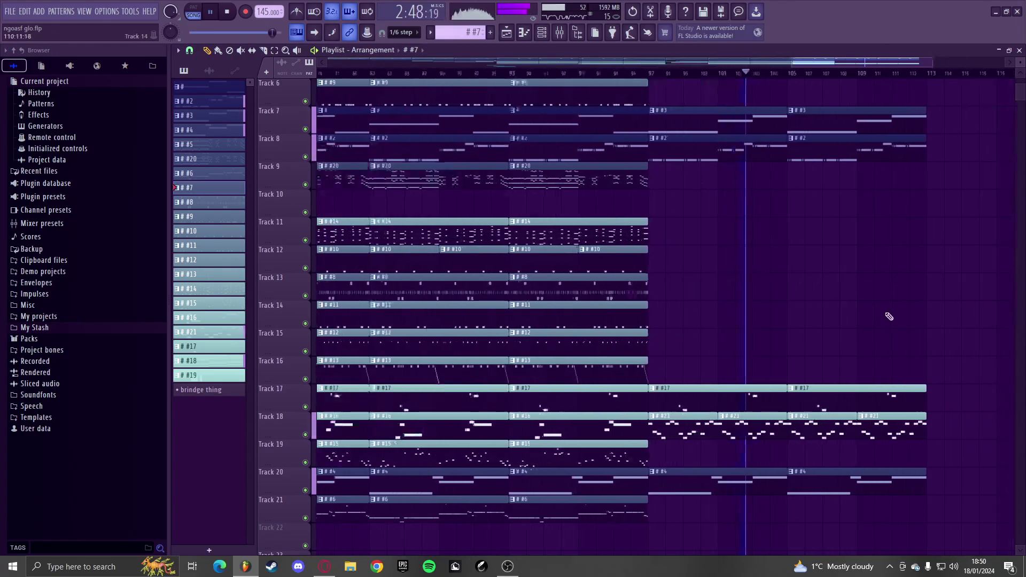
left_click(722, 284)
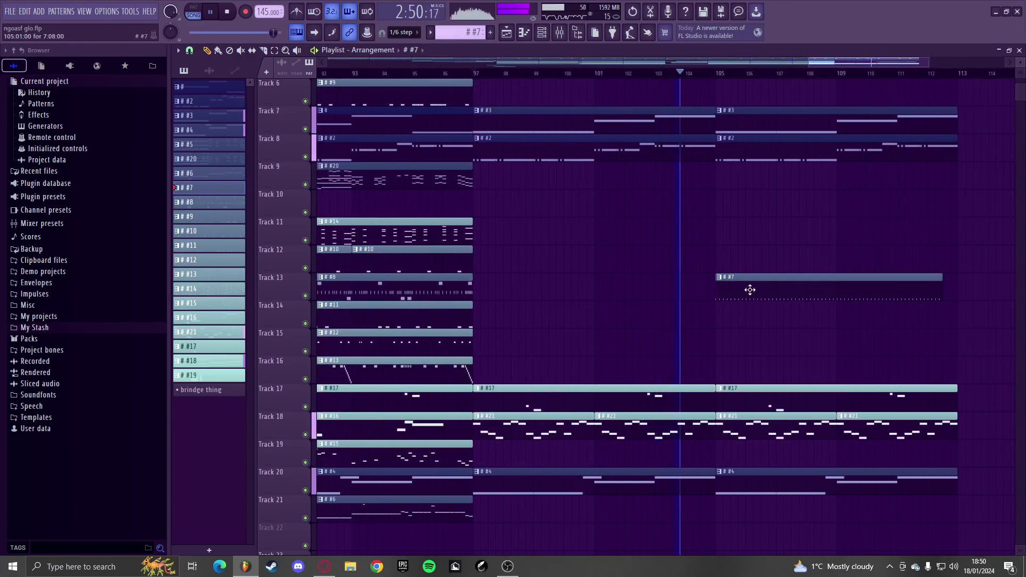
- Place a #10 clip on Track 12 at bar 105, duplicate it to bar 109 and play the section
scroll(632, 293, "down", 5)
left_click(457, 266)
scroll(819, 273, "up", 5)
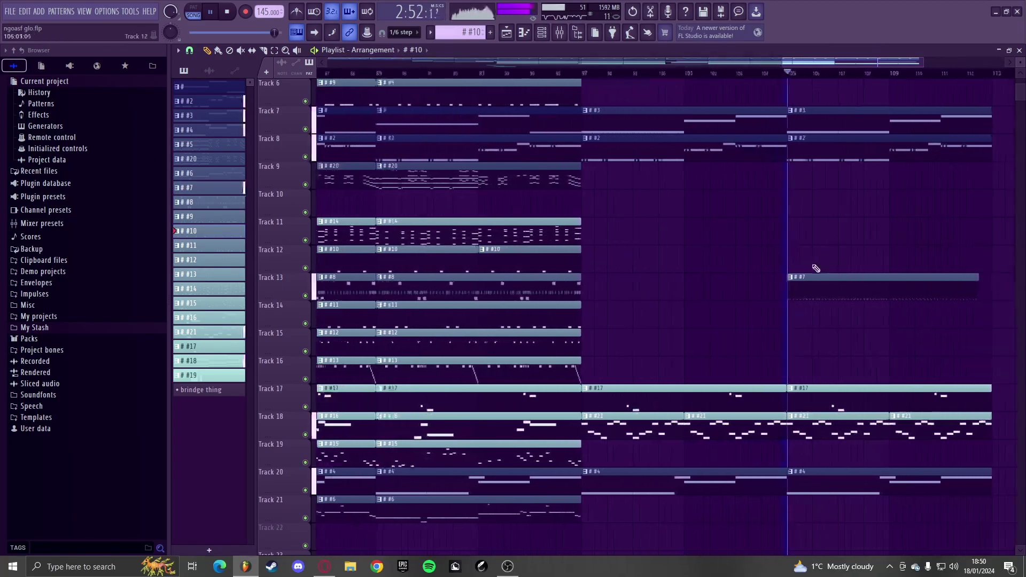
left_click(811, 260)
left_click_drag(808, 262, 808, 265)
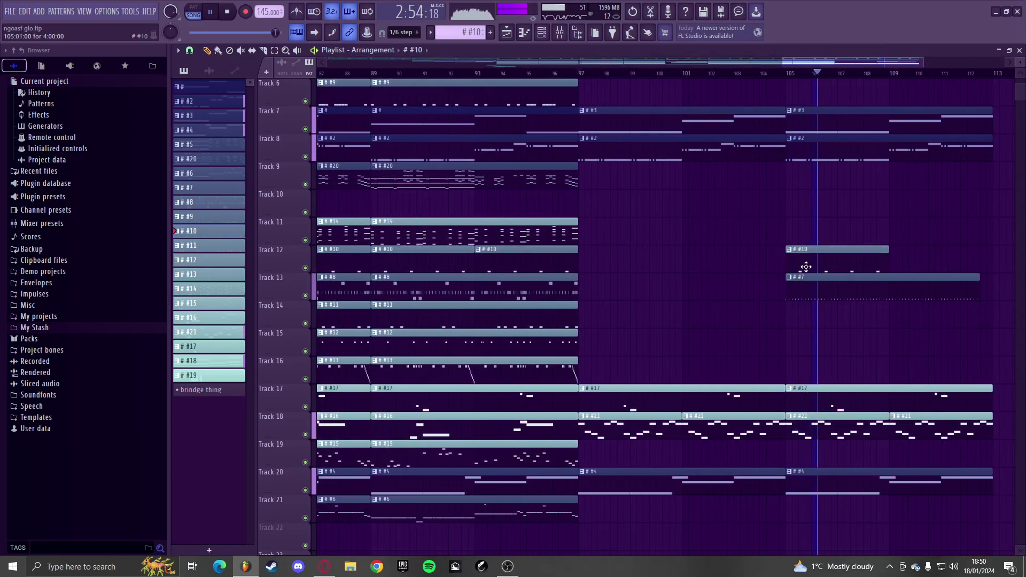
scroll(780, 265, "down", 2)
left_click(781, 264, "ctrl")
key("ctrl+b")
left_click(842, 218, "ctrl")
key("space")
key("space")
key("space")
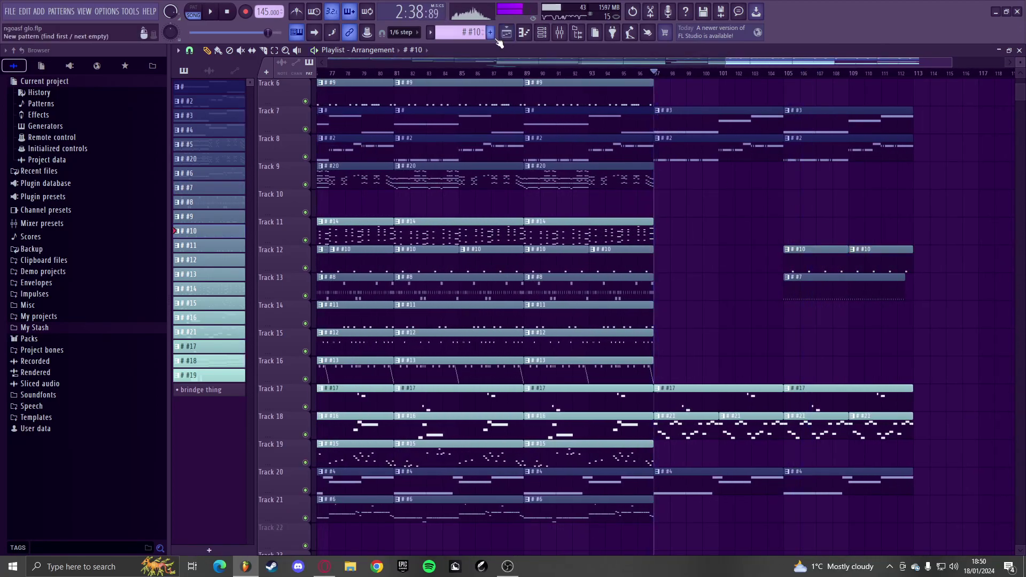
- Create a new pattern named "buildup drums"
left_click(490, 32)
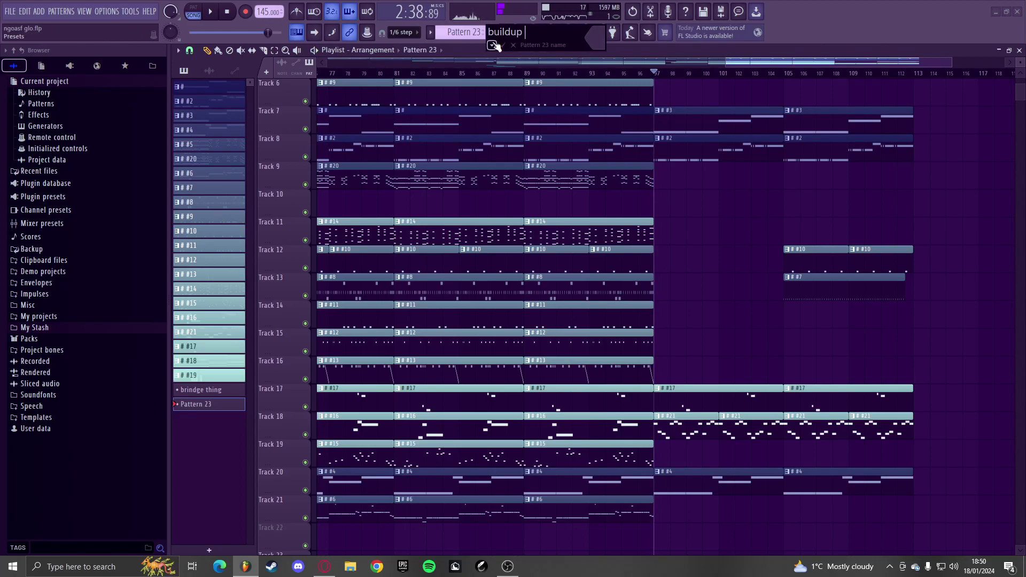
type("buildup drums")
key("Return")
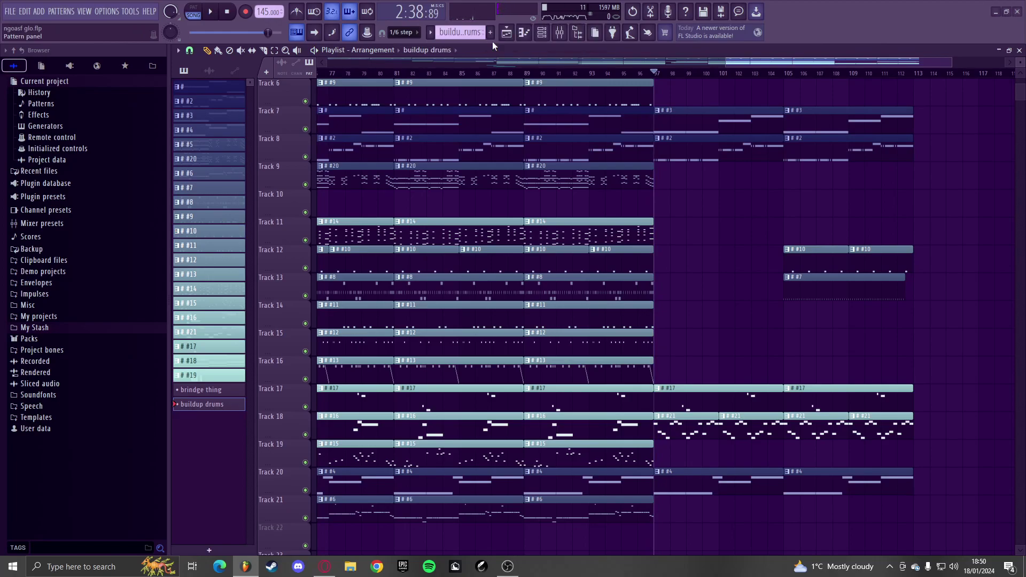
- Place the buildup drums clip on Track 23 at bar 105 and extend it to bar 109
key("space")
scroll(526, 66, "up", 5)
scroll(917, 366, "down", 3)
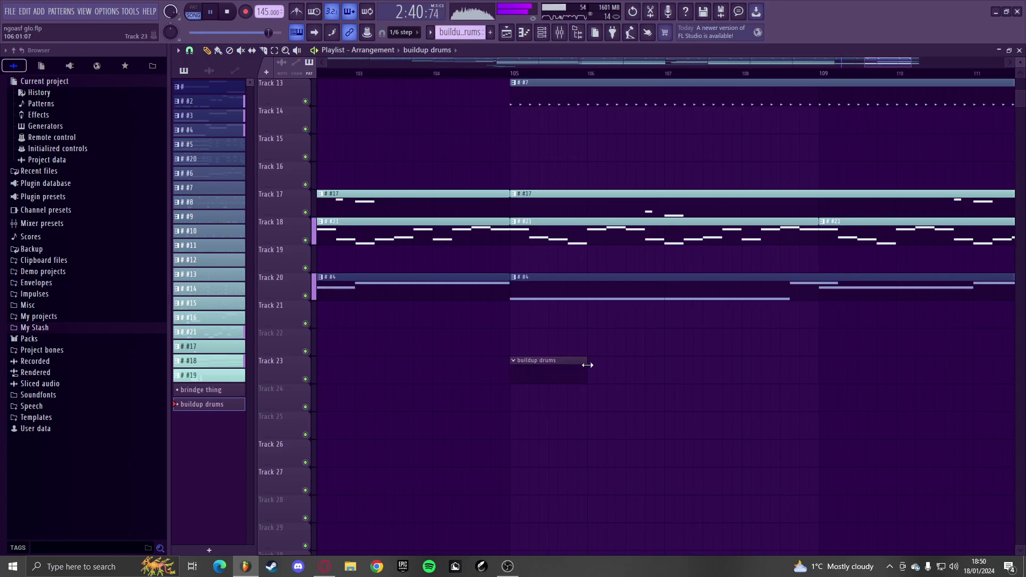
left_click_drag(592, 369, 812, 362)
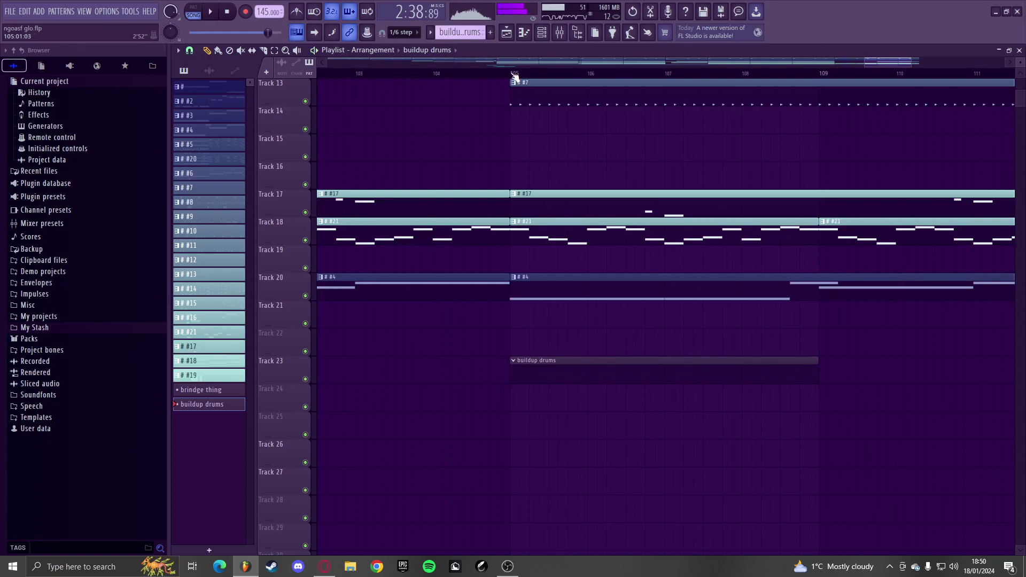
- Open the buildup drums clip in the piano roll and target the snare 3 (USE THIS ASWELL) channel
double_click(517, 367)
left_click(427, 50)
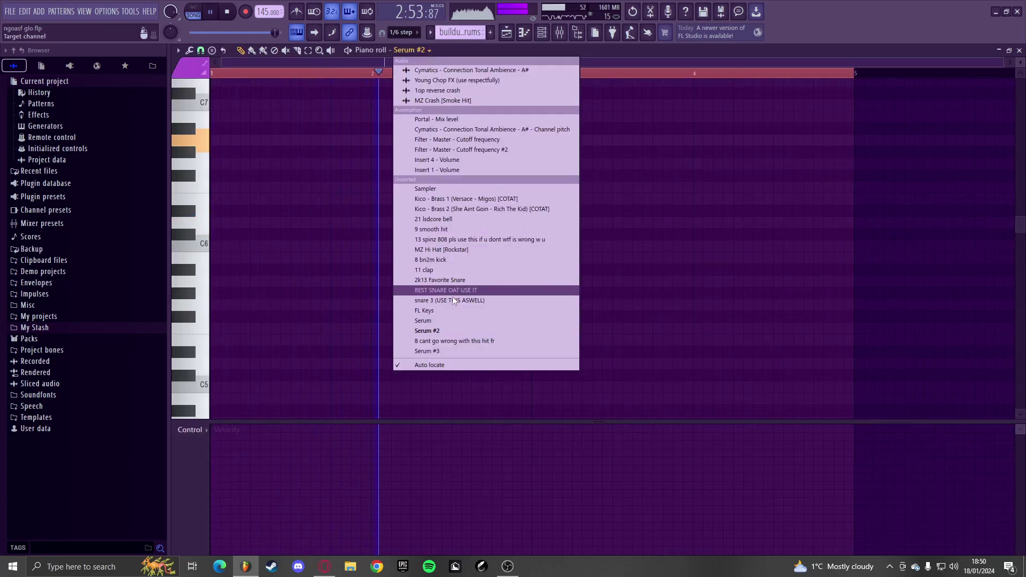
left_click(453, 299)
- Audition the snare 3 sound with test notes at several pitches around bar 2, deleting each one
key("space")
left_click_drag(434, 293, 324, 289)
left_click_drag(307, 464, 311, 342)
key("space")
left_click_drag(320, 294, 432, 296)
right_click(433, 296)
right_click(430, 293)
left_click(395, 292)
right_click(407, 293)
left_click(391, 366)
right_click(405, 366)
left_click(393, 397)
right_click(404, 396)
key("space")
- Target the BEST SNARE OAT USE IT channel and audition it with test notes in bar 2
left_click(368, 53)
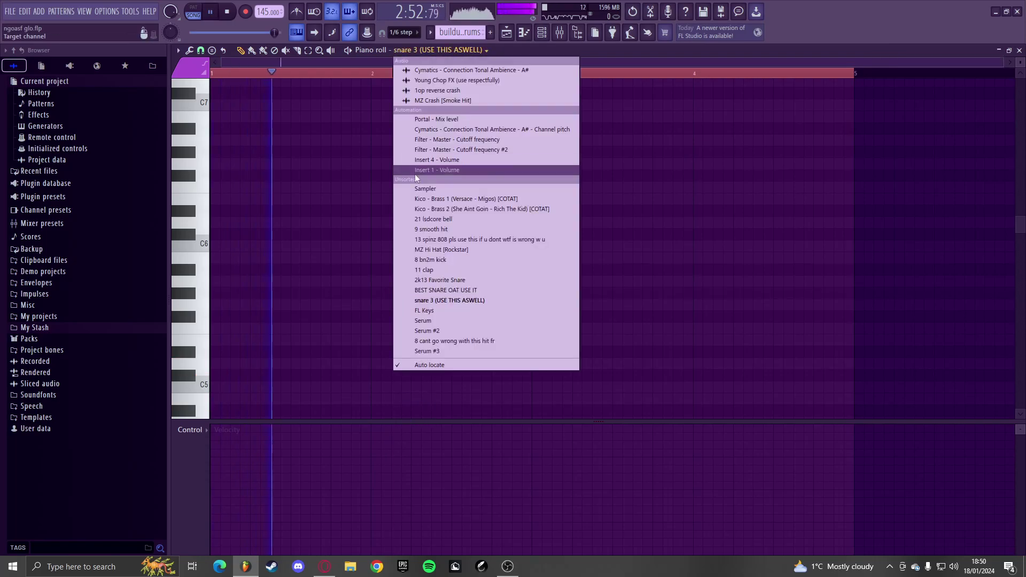
left_click(424, 294)
left_click(411, 304)
right_click(411, 304)
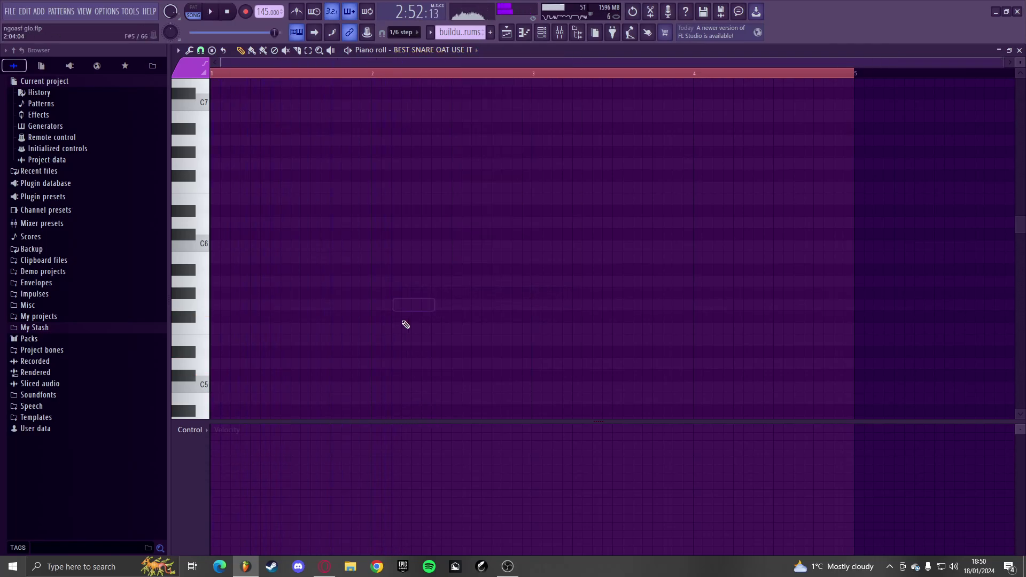
scroll(408, 320, "down", 3)
left_click(391, 303)
right_click(404, 306)
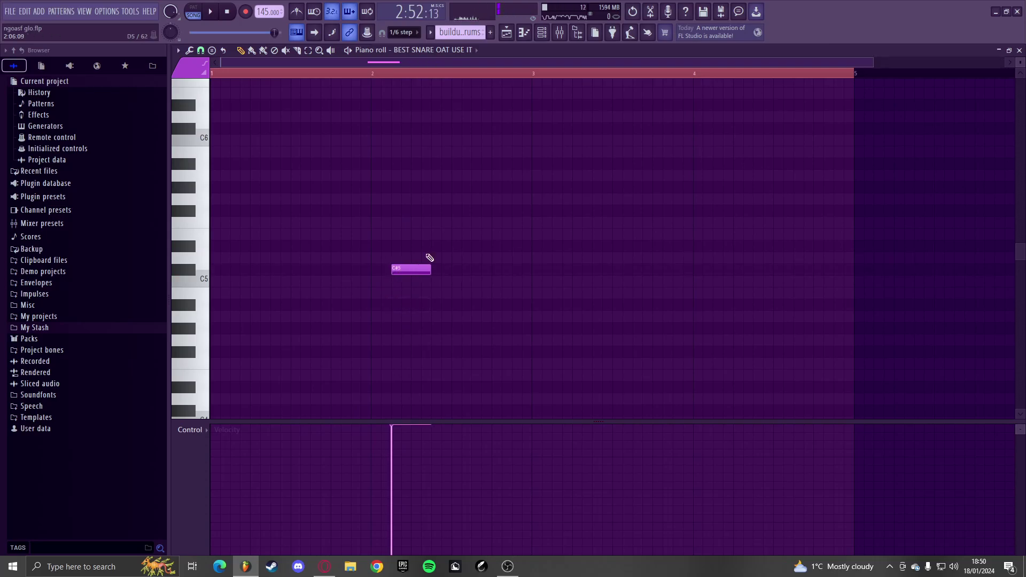
- Target the 2k13 Favorite Snare channel and place an A4 note in bar 2
left_click(430, 33)
left_click(406, 50)
left_click(450, 281)
left_click(404, 267)
key("space")
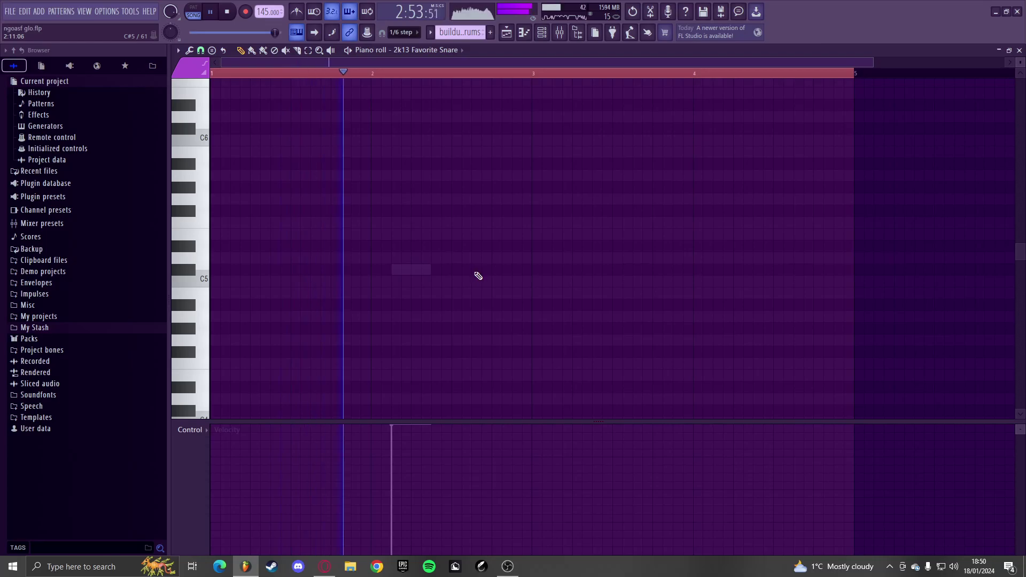
left_click(433, 281)
key("space")
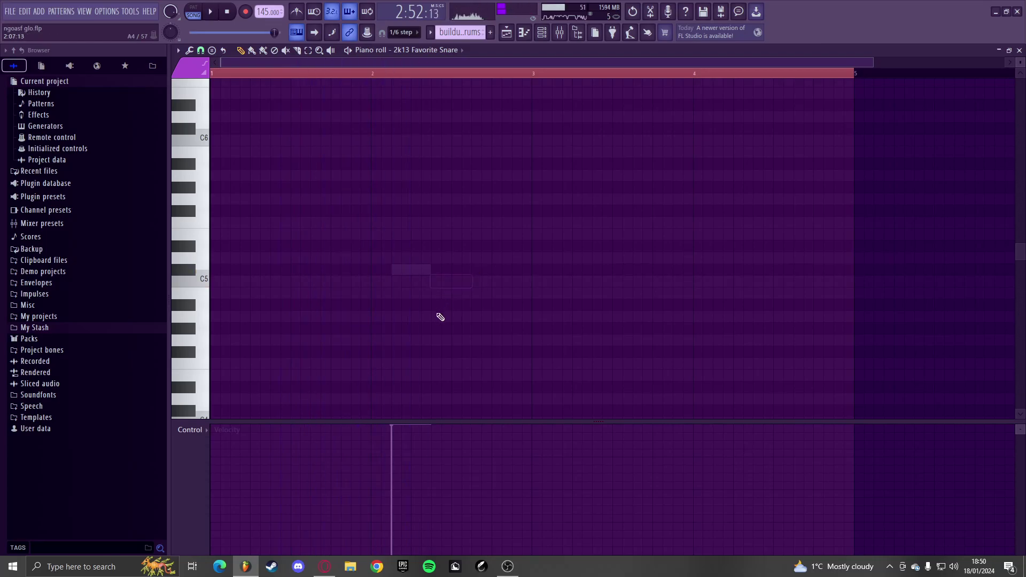
left_click(441, 316)
key("space")
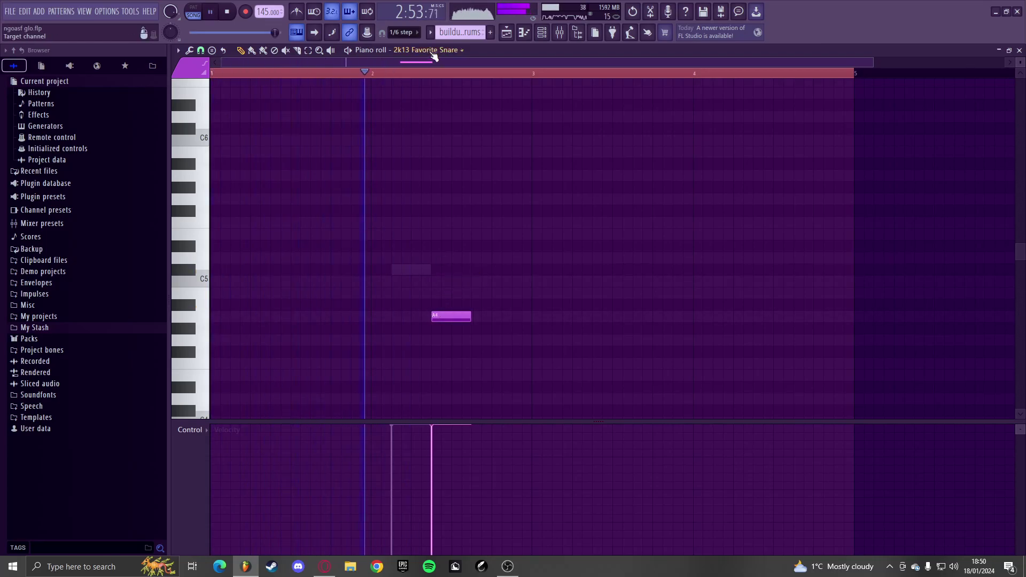
- Remove the leftover C#5 test note from the BEST SNARE OAT USE IT channel and return to the 2k13 Favorite Snare channel
left_click(432, 52)
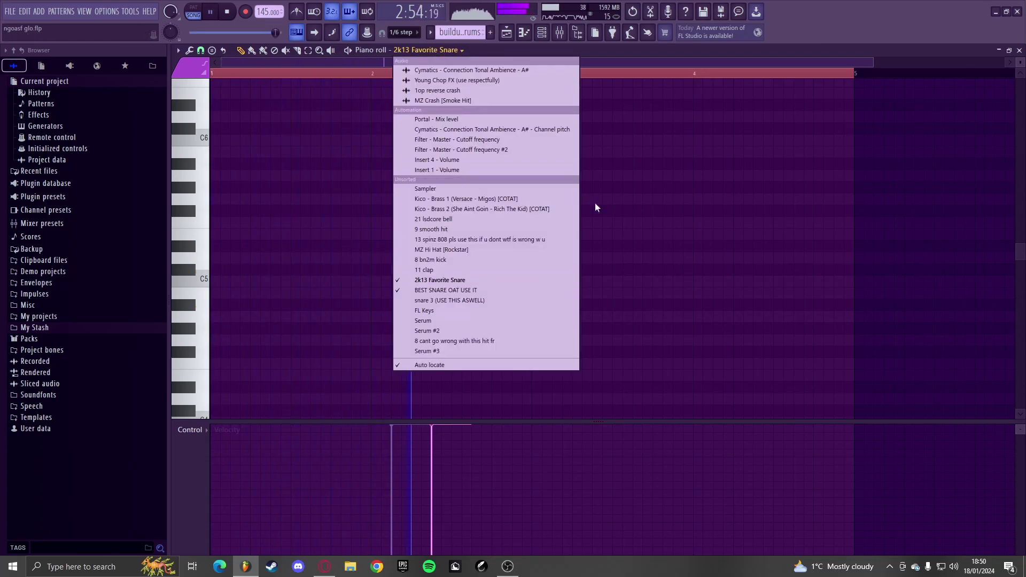
left_click(462, 279)
left_click(427, 49)
left_click(446, 290)
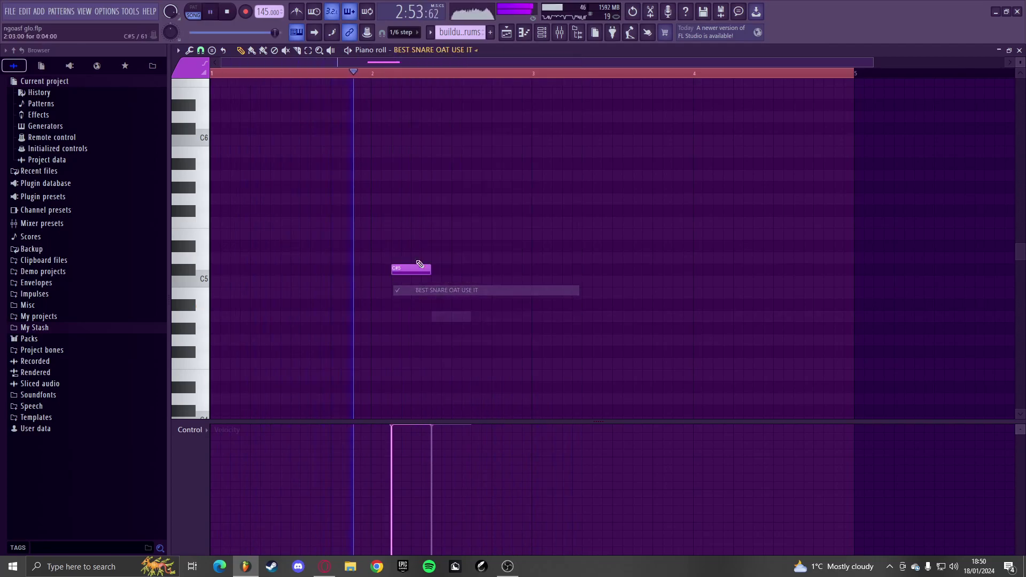
left_click(473, 50)
left_click(457, 279)
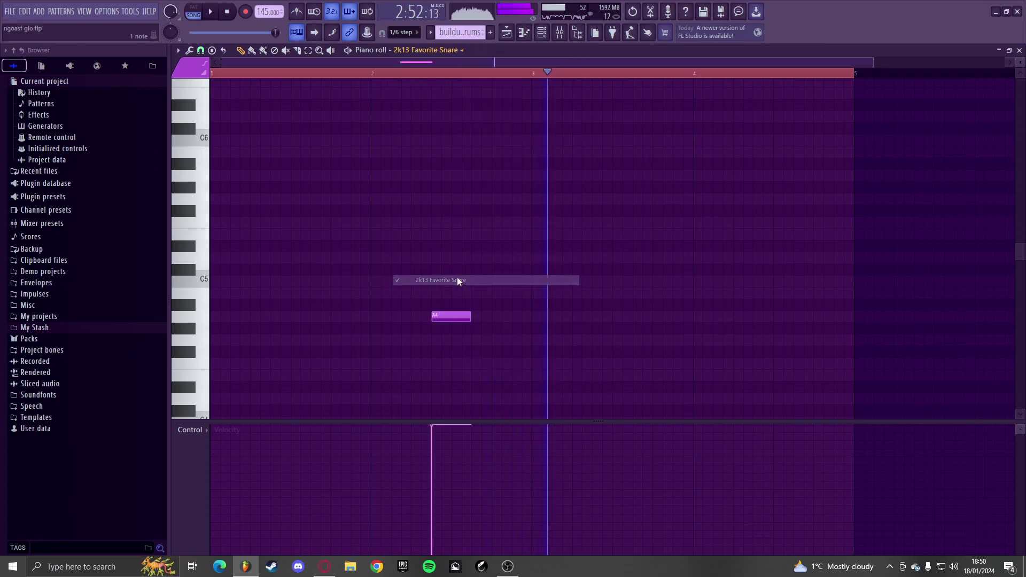
- Add a snare note directly before the A4 note in bar 2, and set the pair's pitches to F#5 and E4
left_click(395, 258)
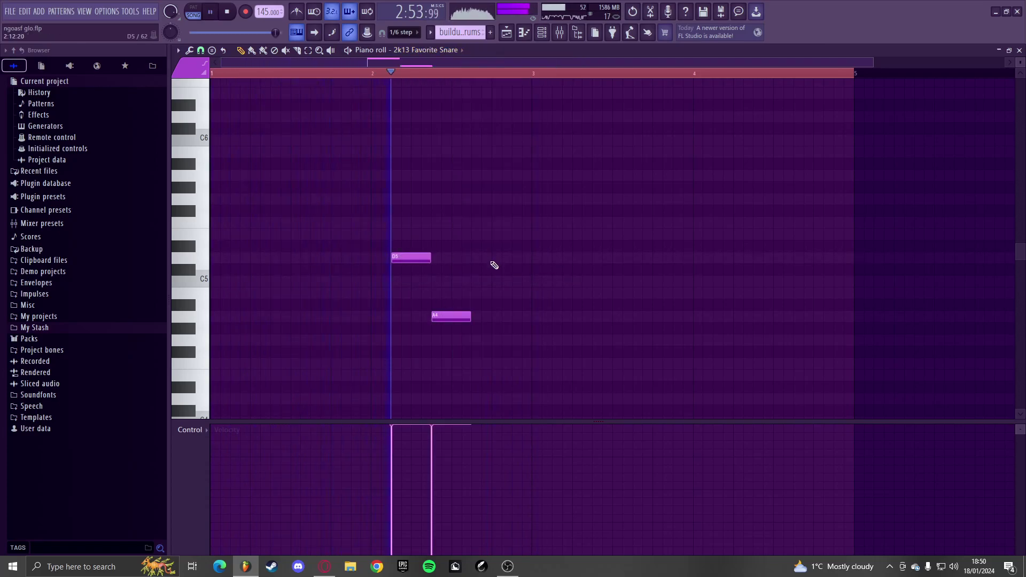
key("space")
left_click_drag(460, 317, 459, 380)
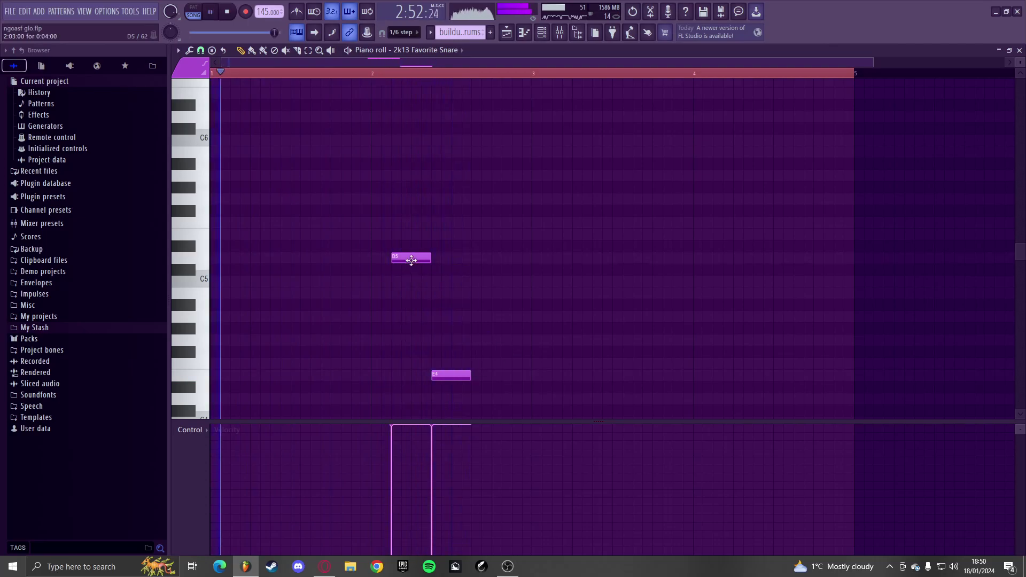
left_click_drag(410, 258, 410, 208)
- Repeat the F#5 and E4 snare pair in bar 4 and add another E4 note at the end of the bar
scroll(471, 209, "down", 1, "ctrl")
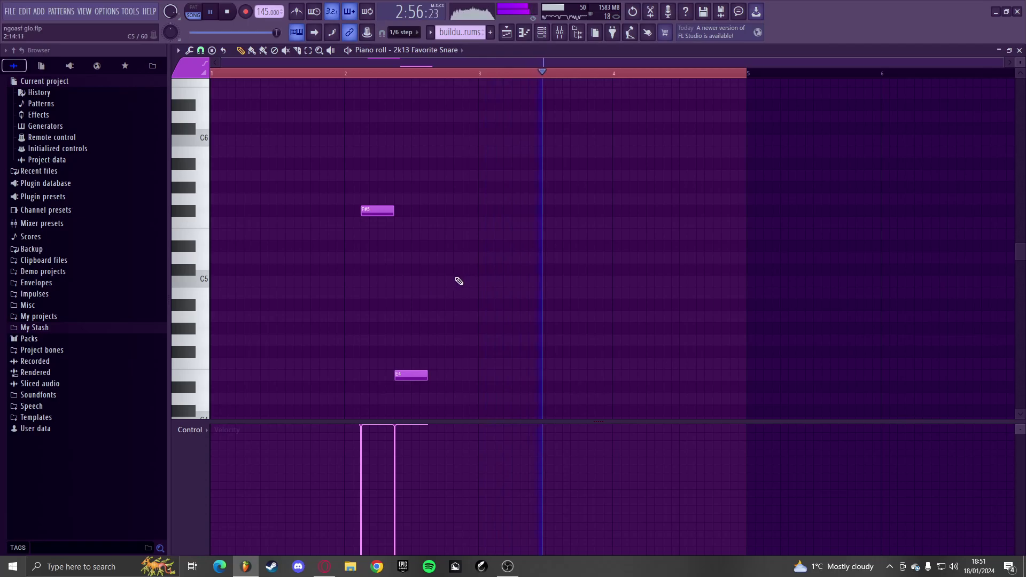
left_click_drag(620, 211, 648, 217)
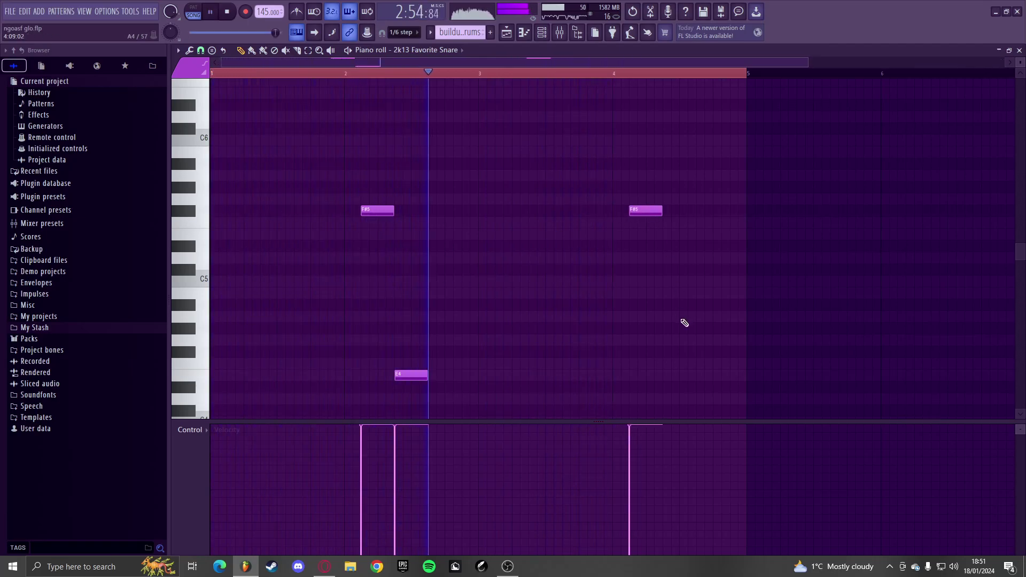
left_click(665, 378)
scroll(559, 350, "down", 1)
scroll(564, 358, "up", 4)
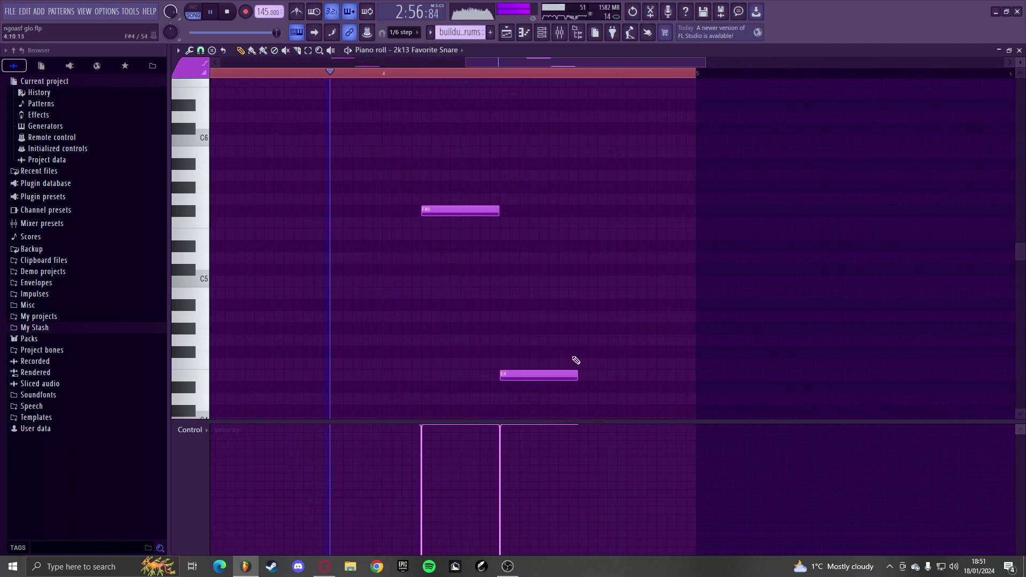
left_click(665, 377)
key("space")
left_click_drag(735, 376, 698, 378)
key("ctrl+z")
- Duplicate the buildup drums clip on Track 23 so that it repeats from bar 109
key("F5")
key("space")
scroll(538, 368, "down", 3)
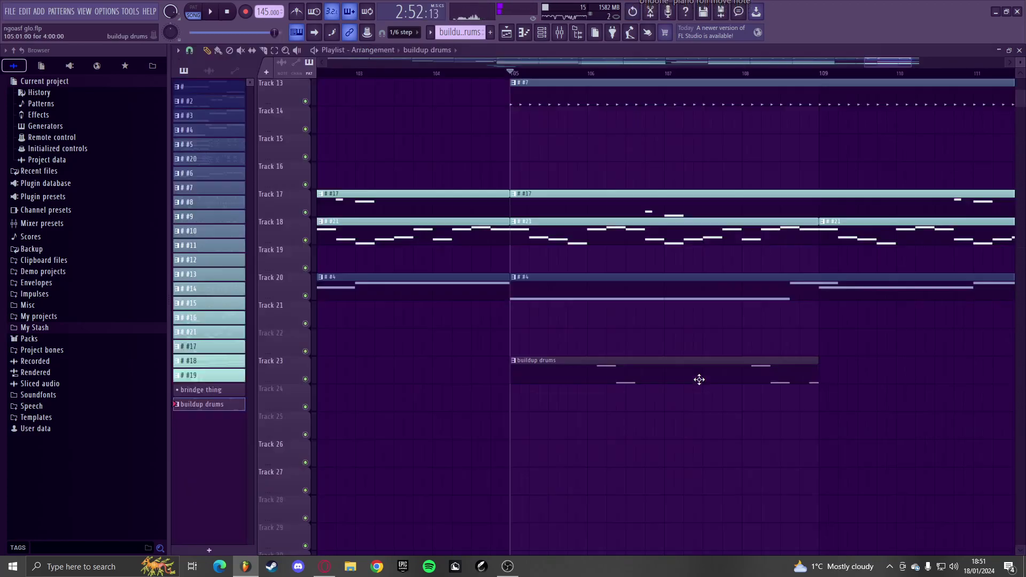
left_click(544, 373, "ctrl")
key("ctrl+b")
scroll(545, 373, "up", 5)
scroll(732, 373, "down", 3)
scroll(918, 371, "down", 4)
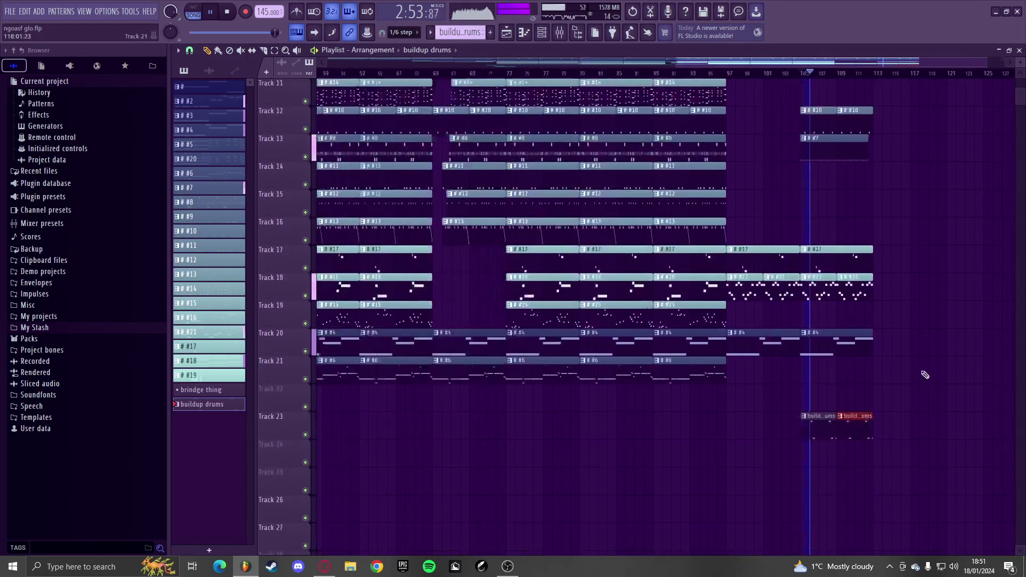
left_click(918, 371, "ctrl")
scroll(802, 359, "down", 5)
scroll(965, 316, "up", 2)
scroll(940, 319, "up", 2)
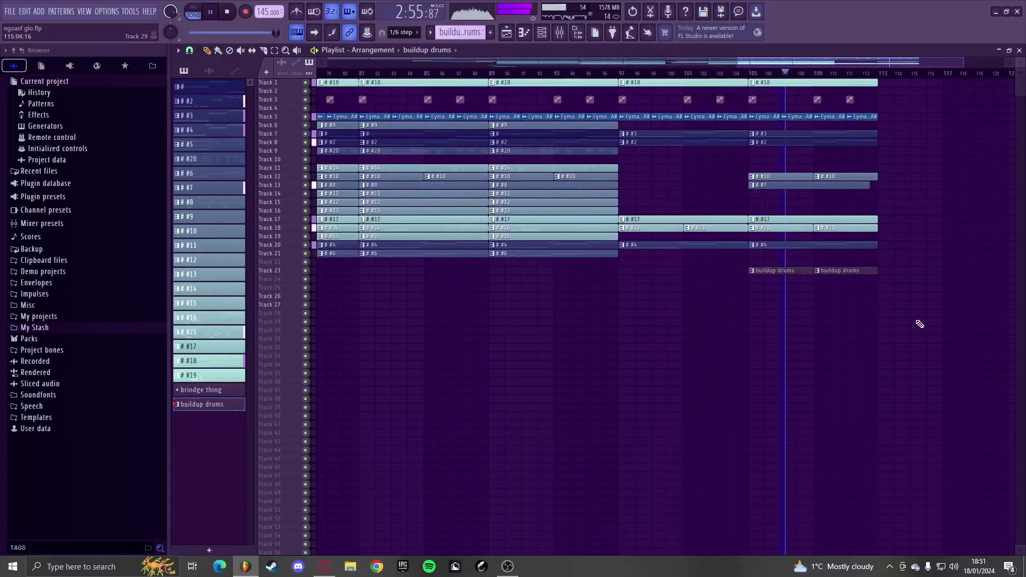
- Create a new pattern named "arp" and add a new Serum instrument channel for it
left_click(491, 32)
type("arp")
key("Return")
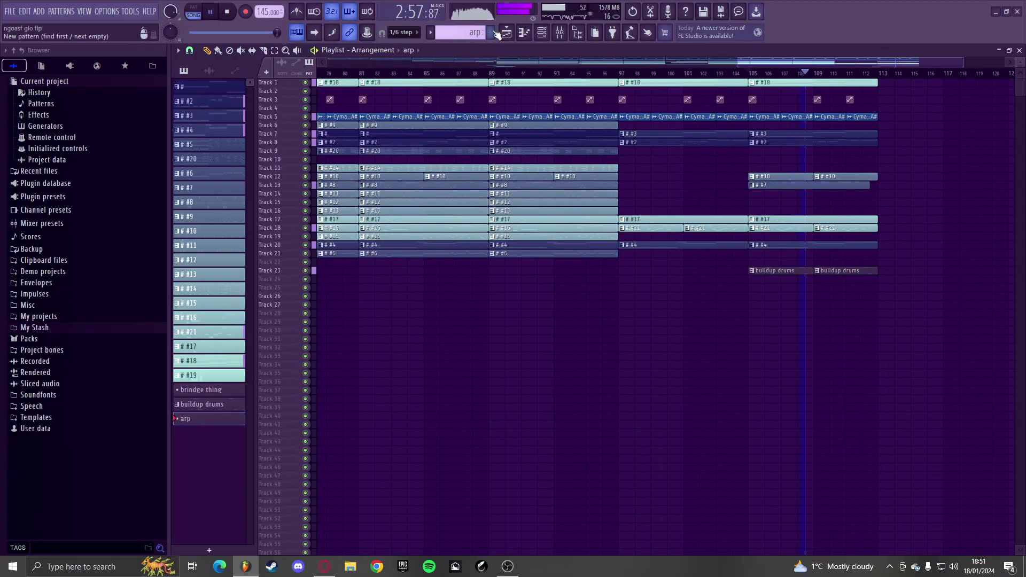
key("space")
key("F6")
left_click(369, 544)
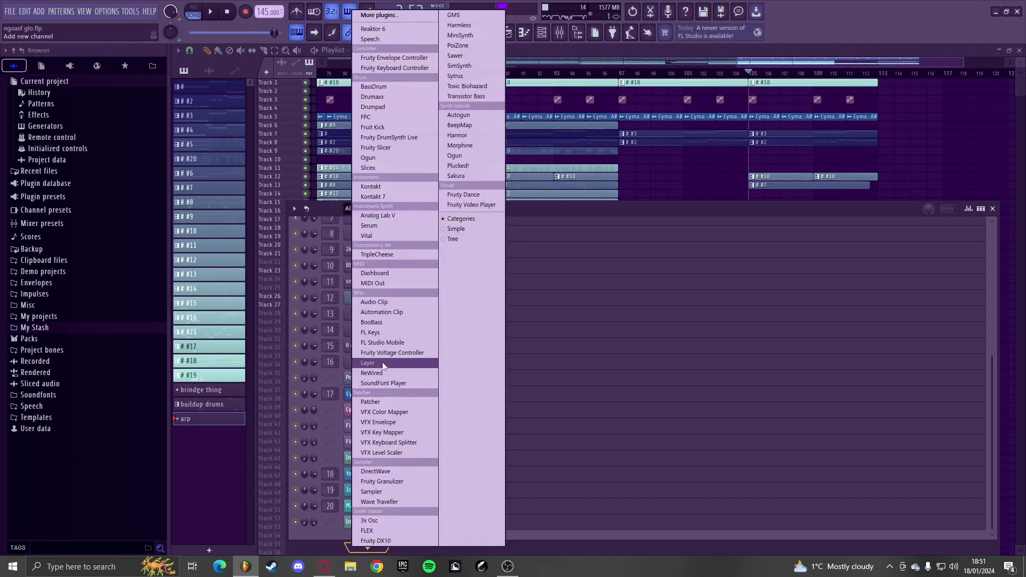
left_click(354, 225)
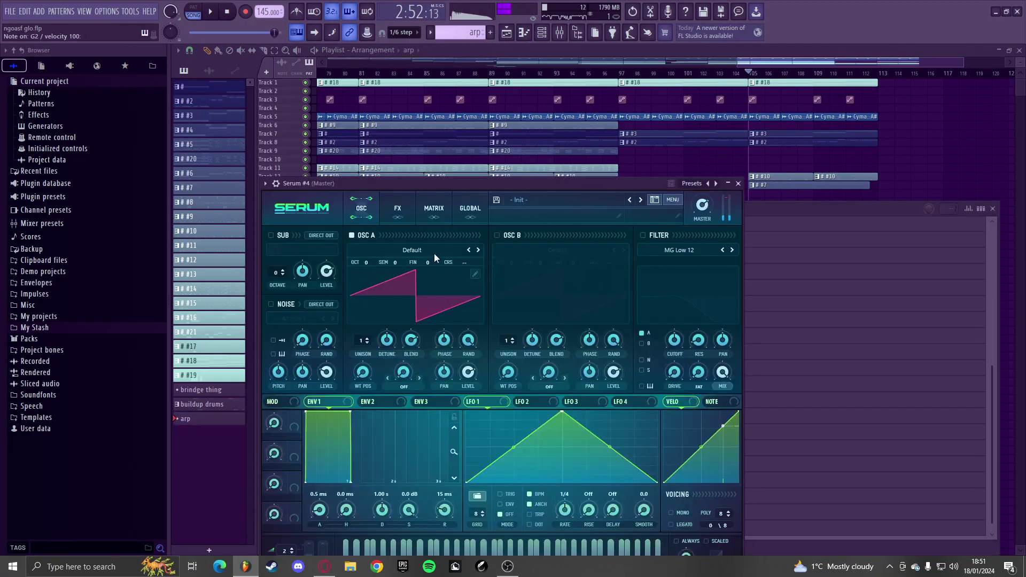
- Enable oscillator B in Serum and set its wavetable to the square wave of Basic Shapes
left_click(497, 235)
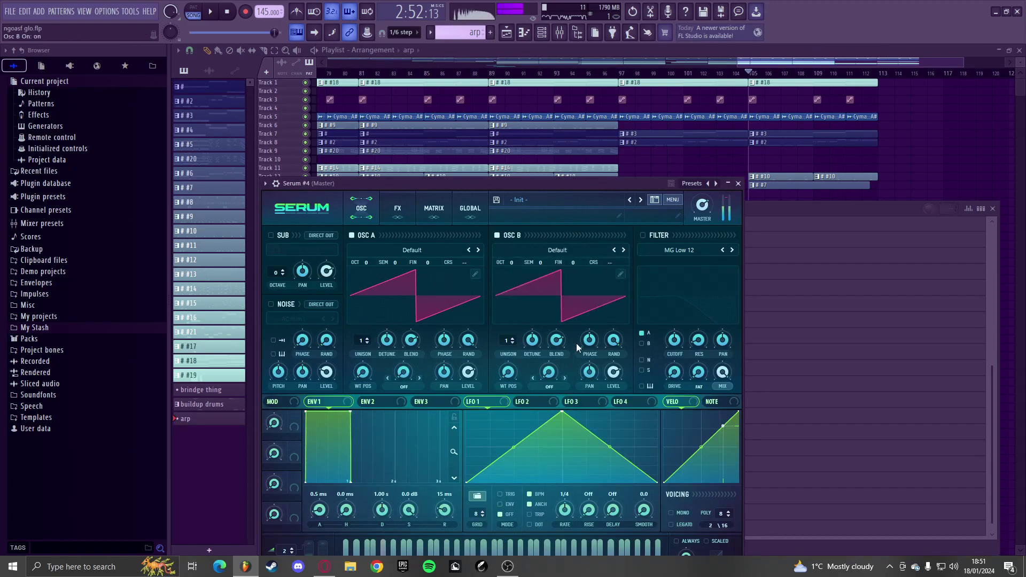
left_click(622, 250)
left_click(622, 250)
left_click(622, 250)
left_click(622, 250)
left_click_drag(507, 371, 500, 323)
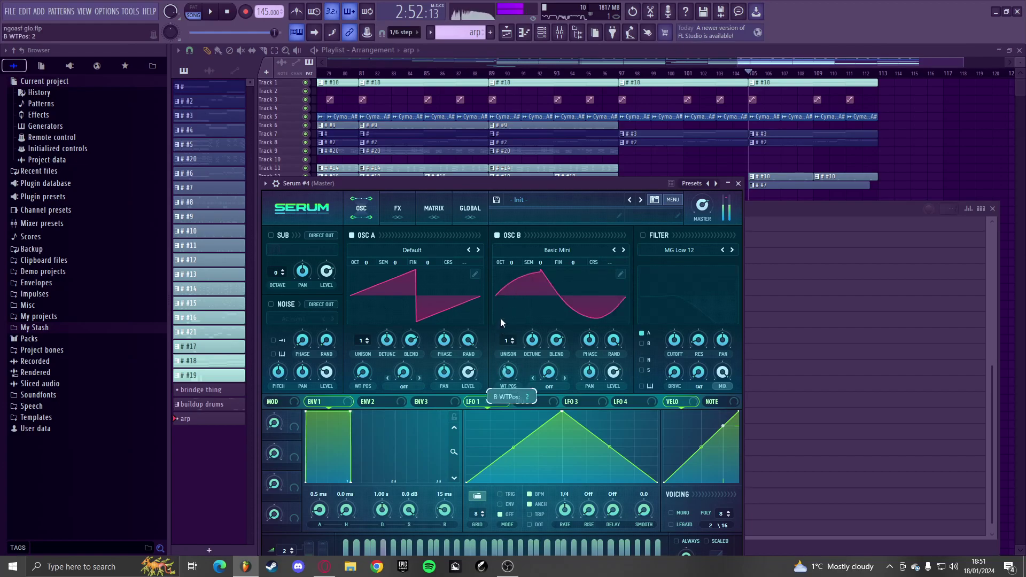
left_click(623, 250)
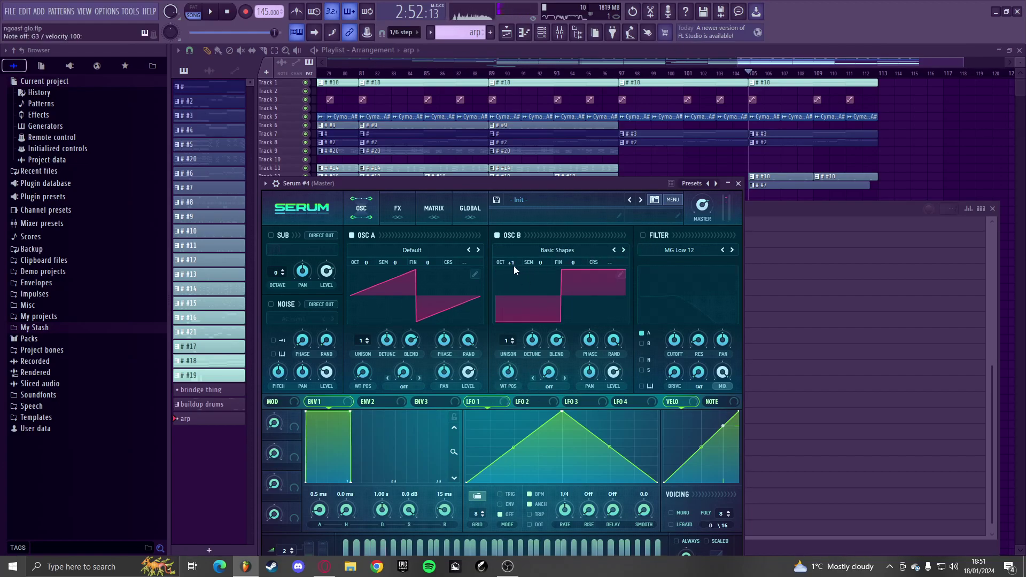
- Keep oscillator B at octave 0 with a fine detune of 3 cents, and shape Env 1 with a 634 ms decay and no sustain
left_click_drag(571, 263, 574, 260)
left_click_drag(510, 265, 514, 267)
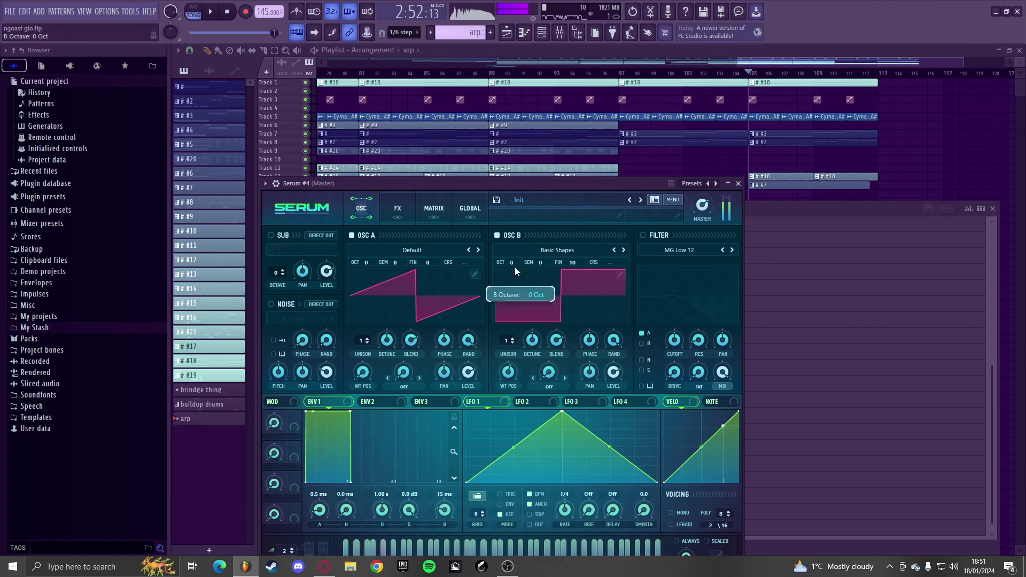
left_click_drag(351, 415, 334, 483)
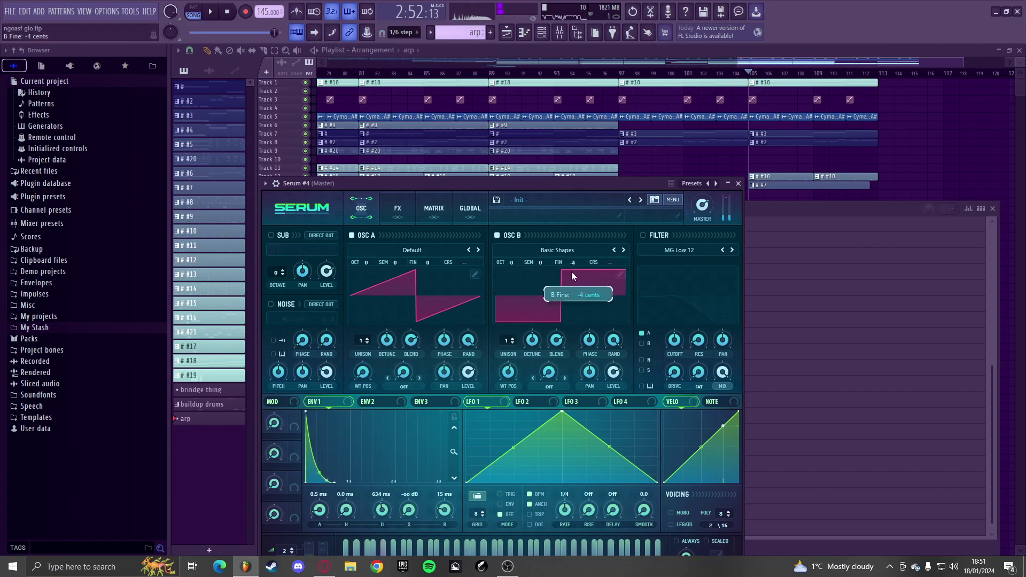
right_click(573, 264)
left_click_drag(574, 262, 573, 264)
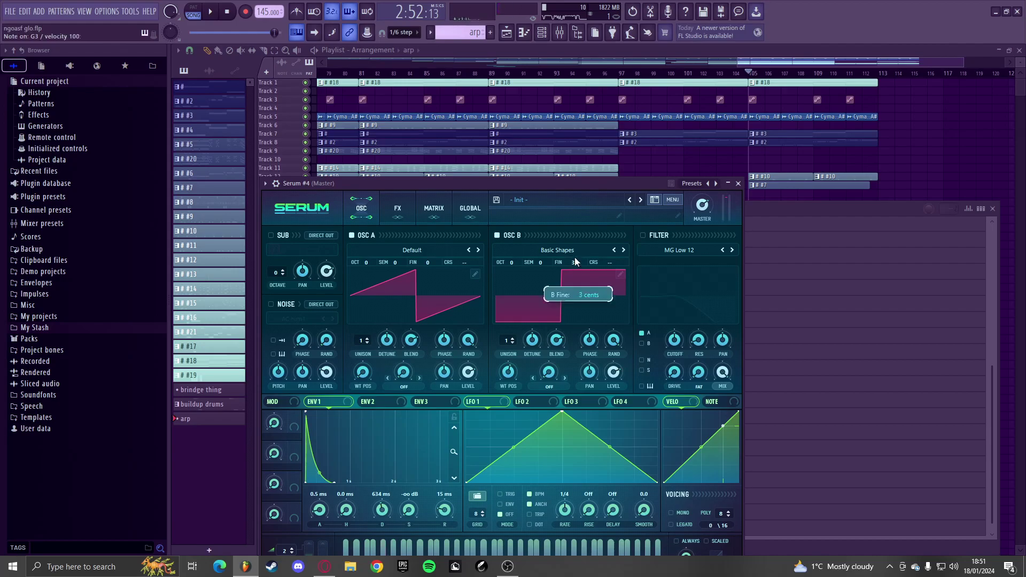
- Open Serum #4 in the piano roll and draw a rising run of D5, E5, F5 and A5 from bar 1
right_click(662, 161)
scroll(852, 320, "down", 2)
scroll(851, 320, "up", 4)
scroll(833, 315, "up", 2)
key("space")
key("space")
scroll(600, 312, "up", 3)
left_click(600, 311)
scroll(609, 309, "up", 2)
left_click_drag(609, 309, 596, 311)
double_click(595, 312)
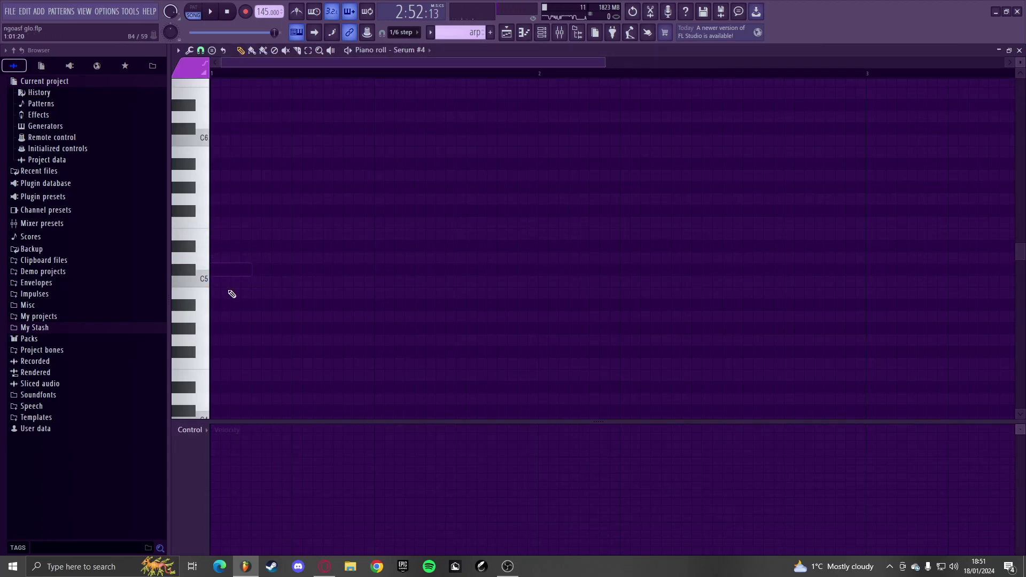
scroll(221, 288, "up", 2)
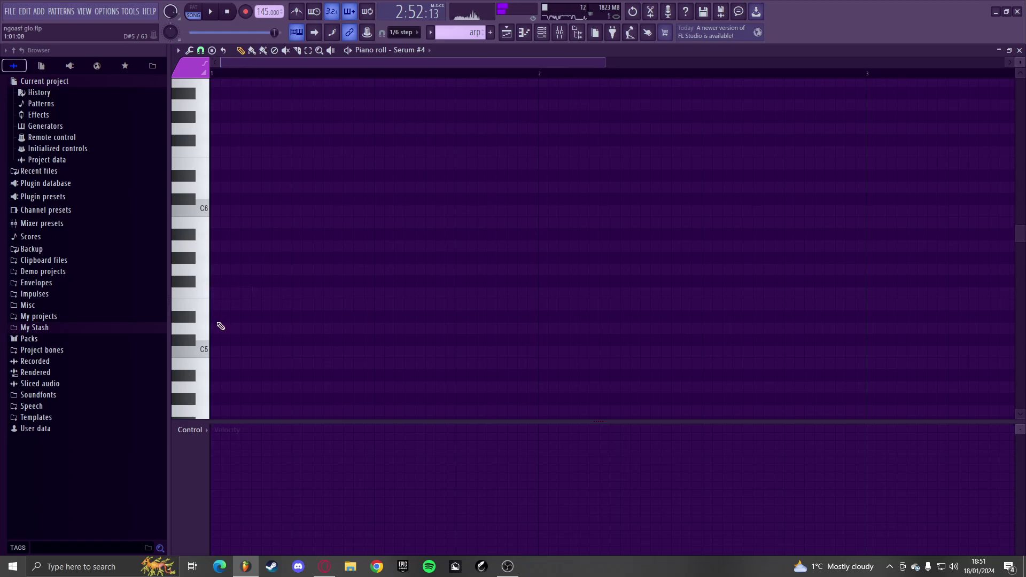
scroll(214, 309, "up", 2)
left_click_drag(216, 309, 226, 332)
key("space")
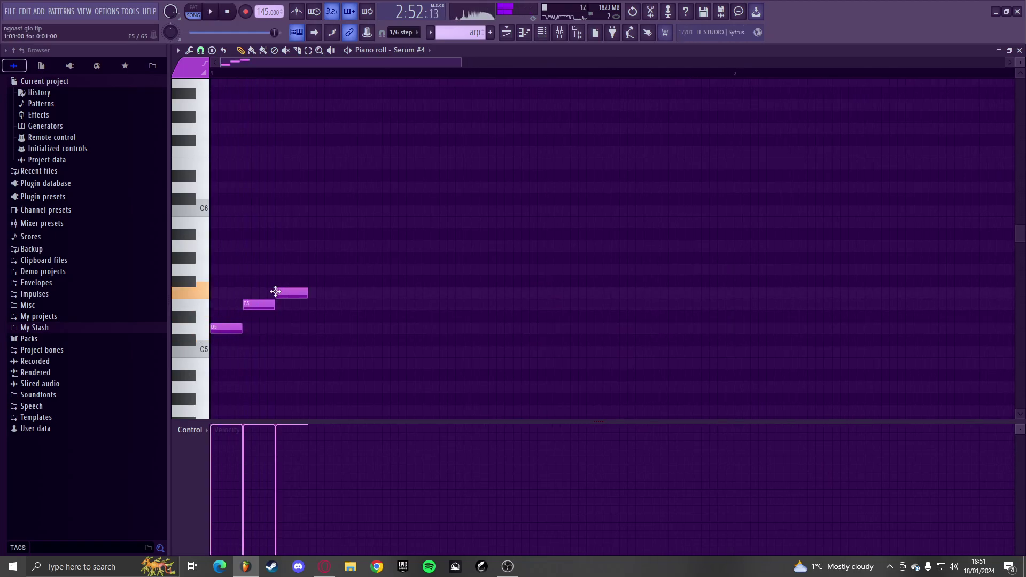
left_click(309, 243)
- Place the arp clip on Track 27 at bar 105 and duplicate its four-note run three times in the piano roll
key("F5")
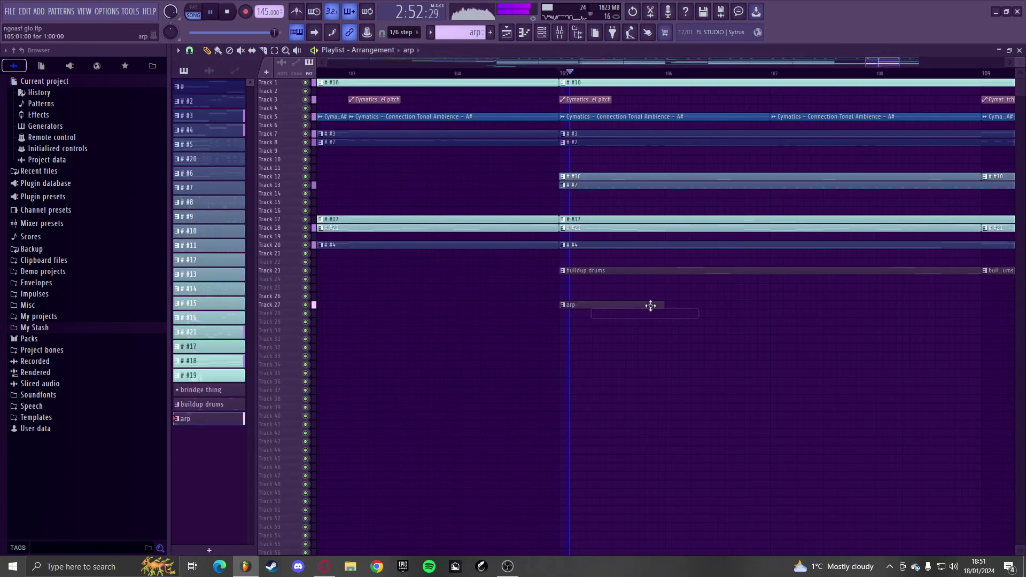
key("space")
double_click(652, 307)
scroll(640, 307, "down", 2)
key("ctrl+b")
key("ctrl+b")
key("ctrl+b")
- Route the Serum #4 channel to mixer Insert 21 and show that track in the mixer
key("F6")
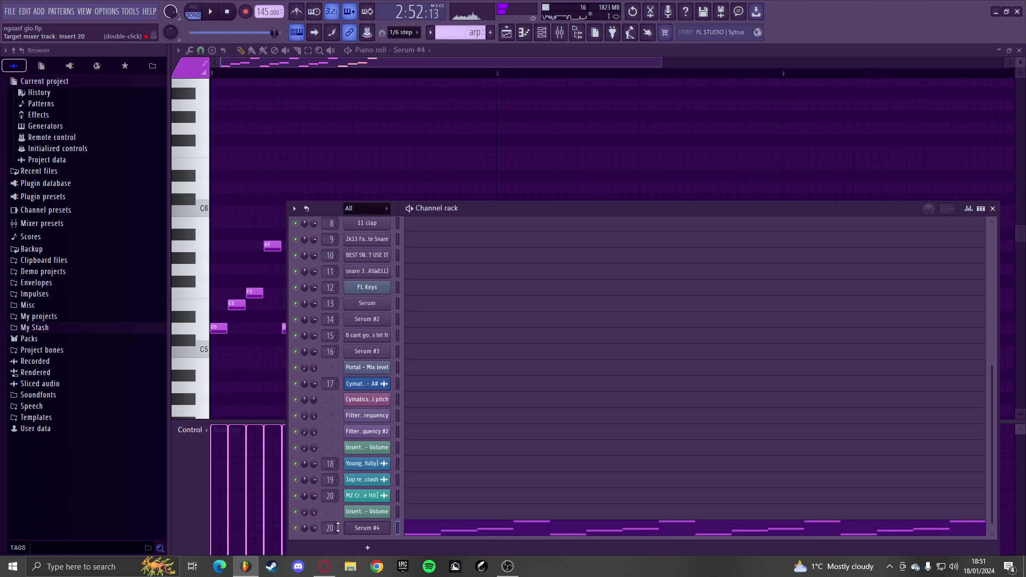
left_click(542, 33)
key("space")
left_click(541, 33)
left_click(559, 32)
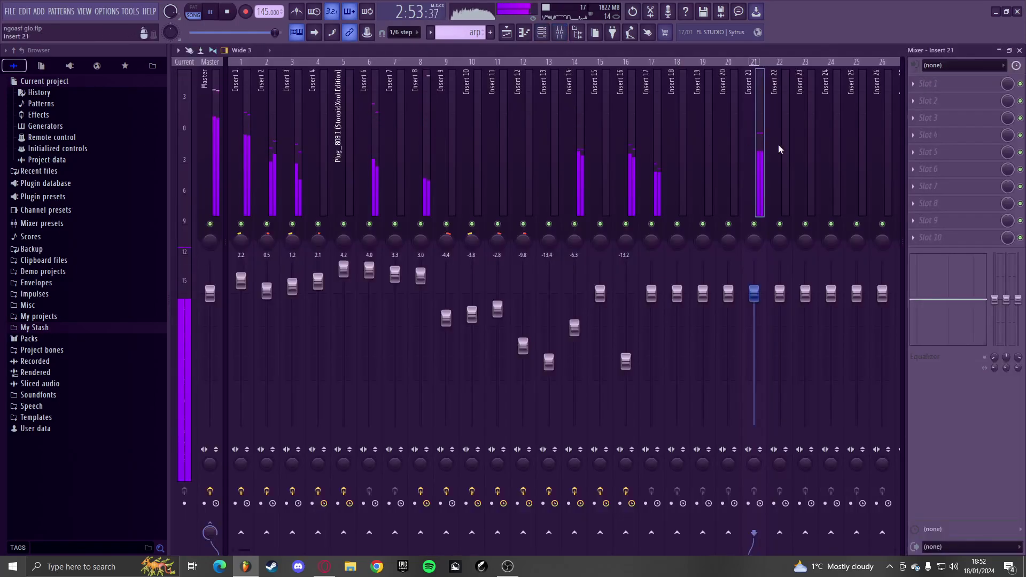
- Load Fruity Delay 3 in the first effect slot of Insert 21 and solo the track
key("space")
left_click(927, 89)
left_click(686, 131)
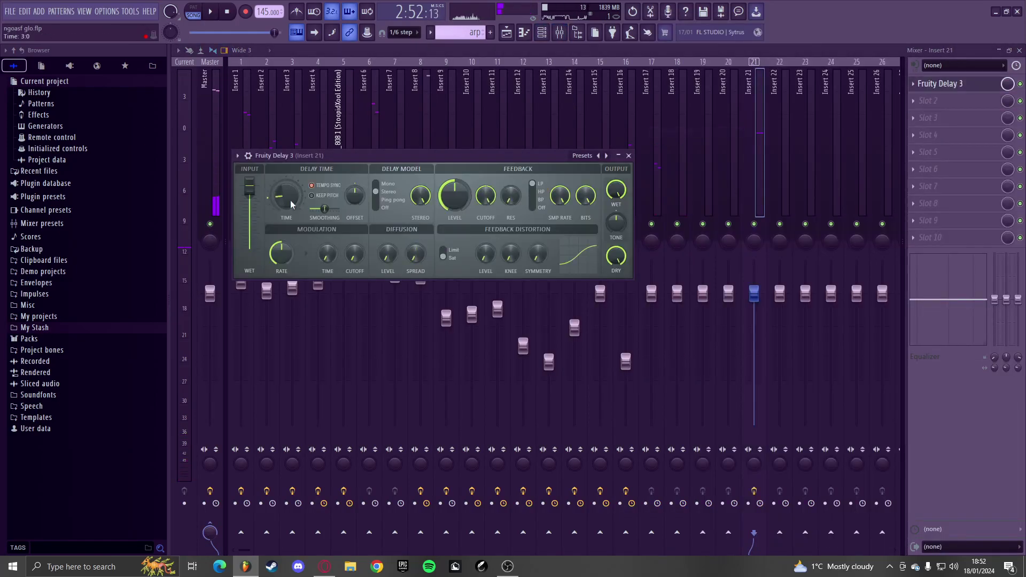
right_click(755, 224)
- Load Fruity Reeverb 2 in the second effect slot of Insert 21 with the The Venue preset
key("space")
left_click(939, 101)
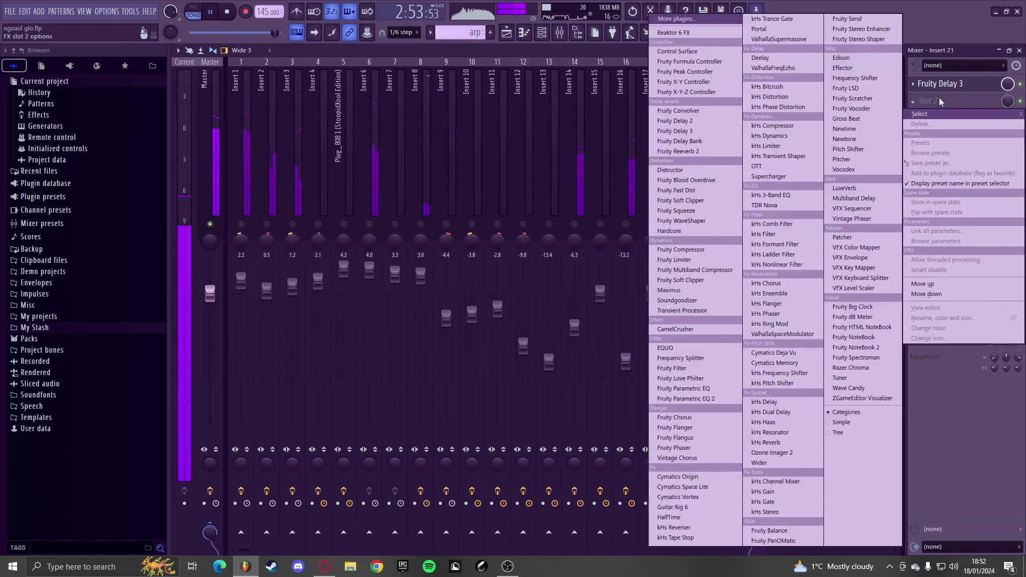
left_click(698, 152)
left_click(487, 169)
left_click(494, 204)
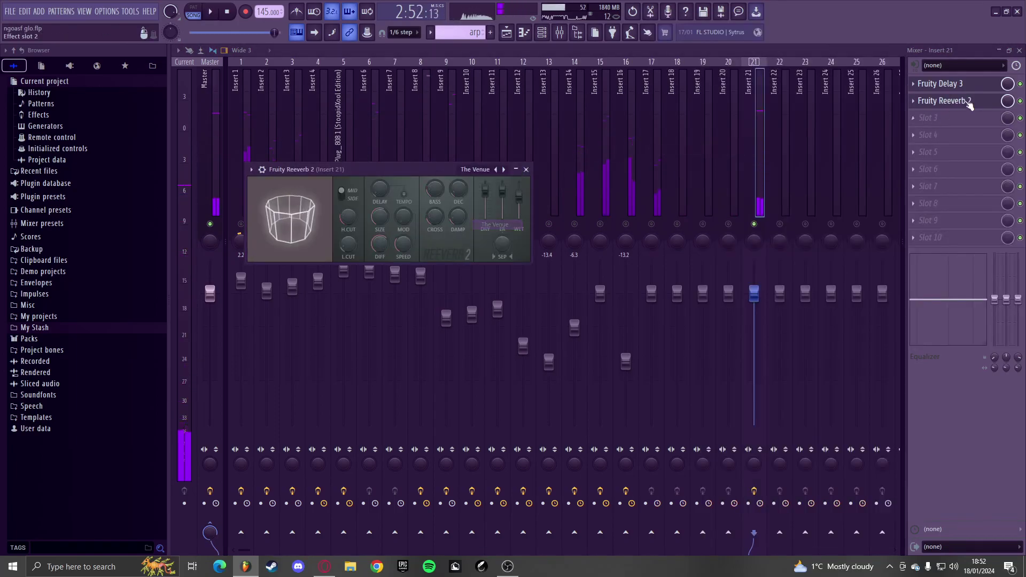
- Load Fruity Stereo Enhancer in the third effect slot of Insert 21 and set the track's volume to about -0.4 dB
left_click(957, 101)
left_click(945, 84)
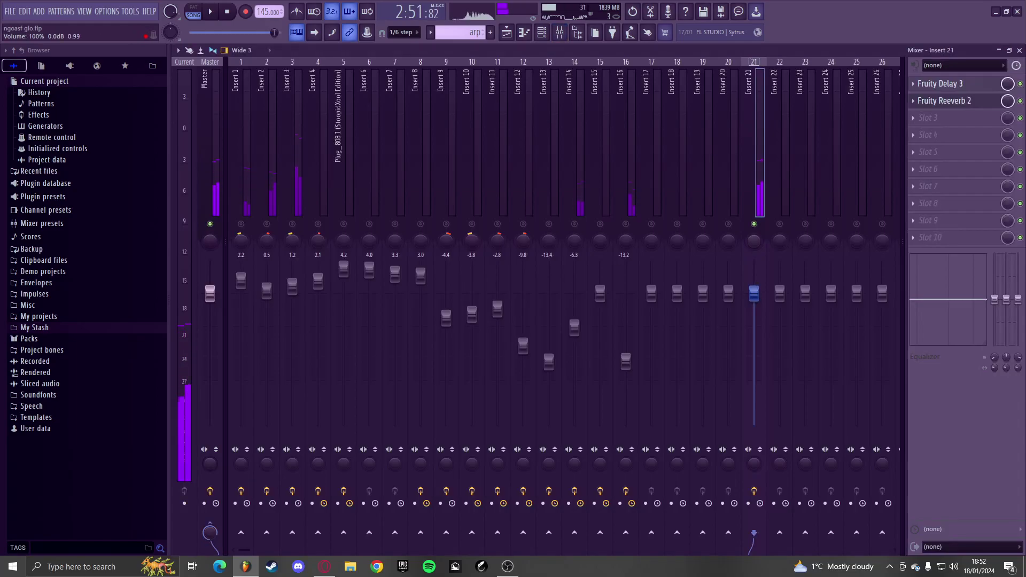
key("space")
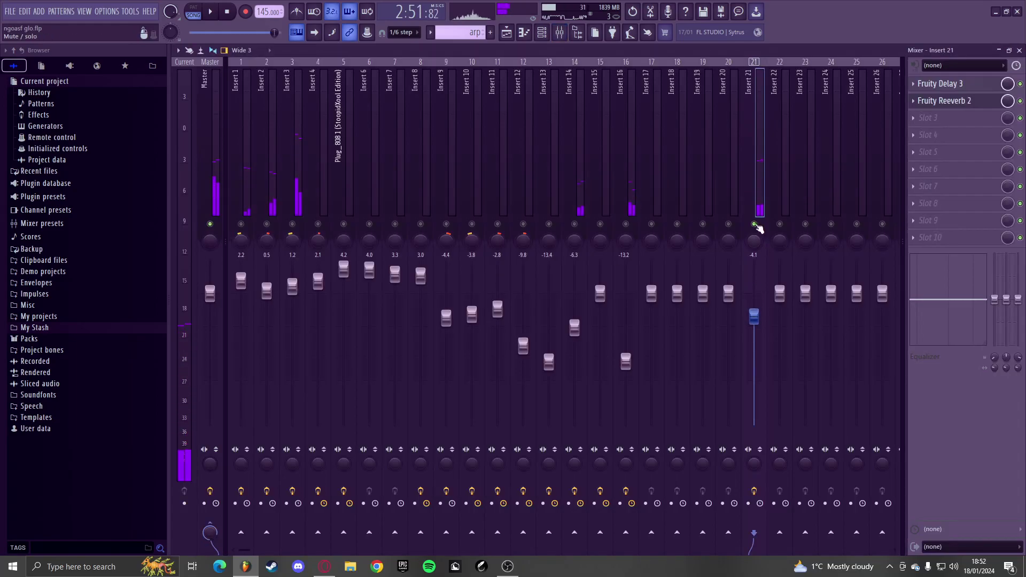
left_click(928, 117)
left_click(875, 30)
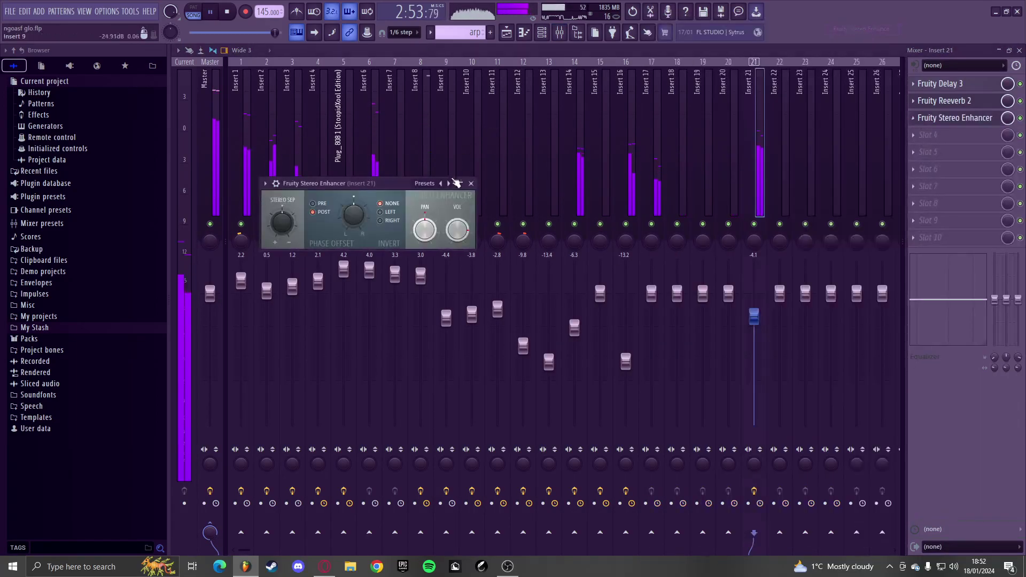
left_click(425, 182)
left_click(438, 213)
left_click_drag(754, 315, 754, 304)
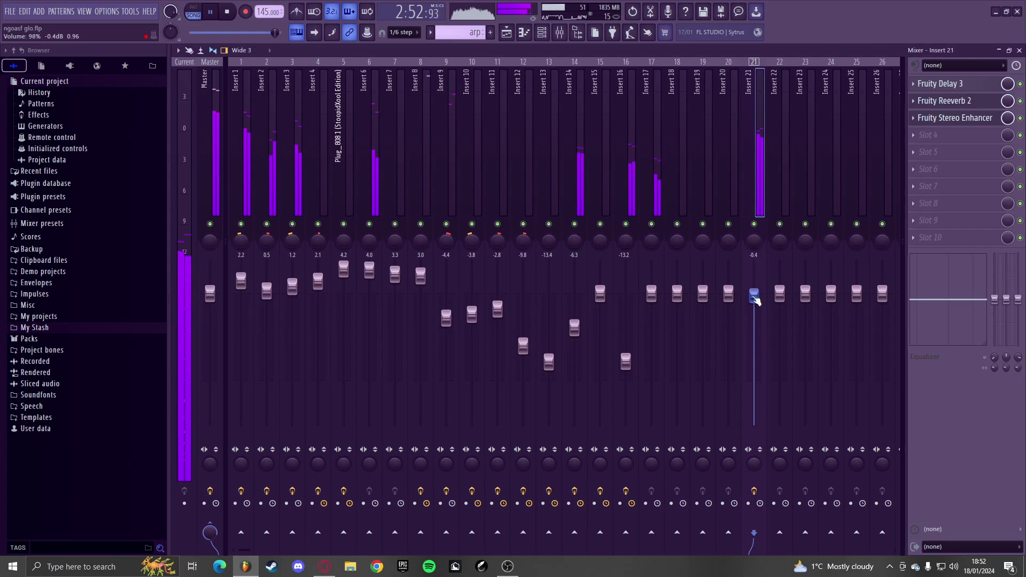
- Duplicate the arp clip along Track 27 in the playlist to fill bars 105 to 113
key("F9")
left_click_drag(630, 319, 462, 309)
key("ctrl+b")
key("ctrl+b")
key("ctrl+b")
scroll(463, 309, "down", 2)
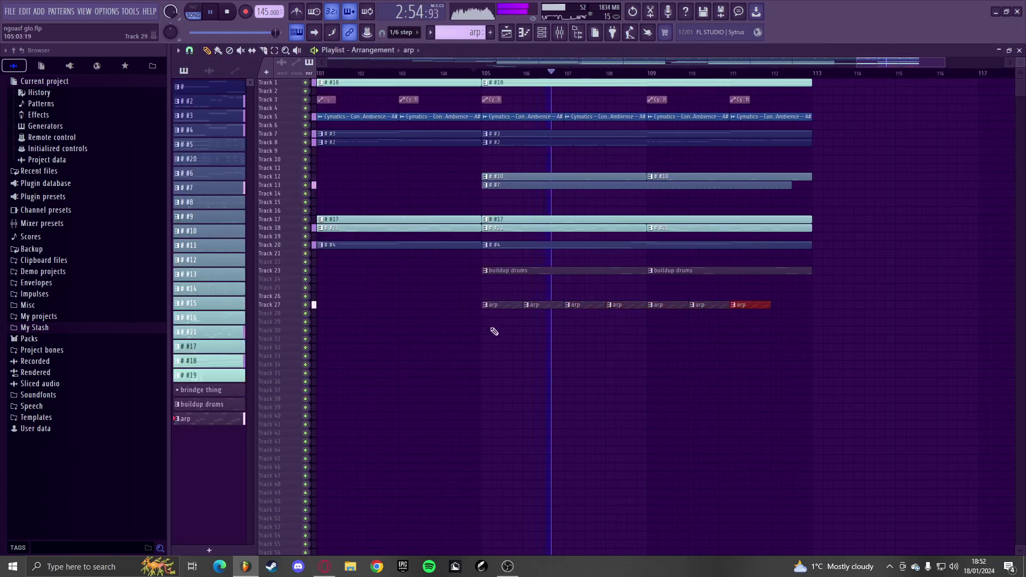
- Duplicate all clips from bars 105 to 113 so the section repeats from bar 113
left_click_drag(885, 384, 490, 78)
key("ctrl+b")
scroll(594, 305, "down", 3)
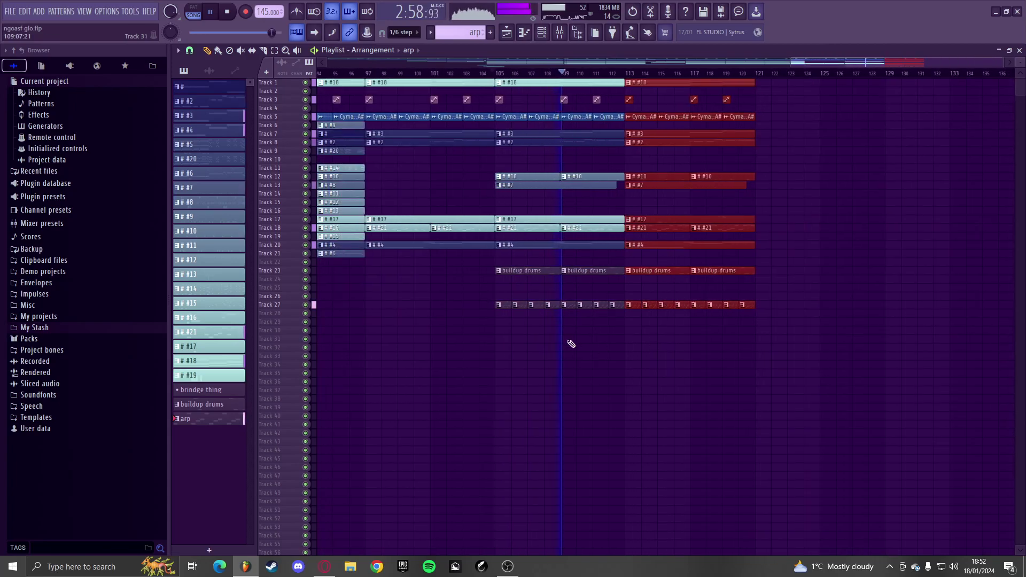
scroll(571, 344, "up", 5, "alt")
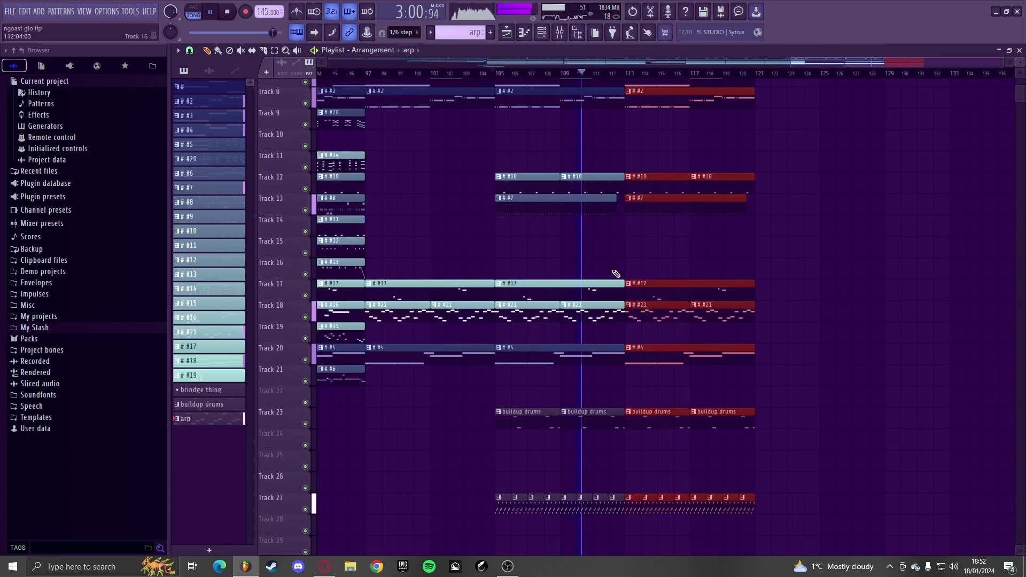
- Lengthen the Track 13 #7 clip from bar 105 to end at bar 113 and replace the copy at bar 113 with its duplicate
scroll(632, 235, "up", 2)
right_click(650, 209)
scroll(606, 211, "up", 4)
left_click_drag(607, 211, 631, 219)
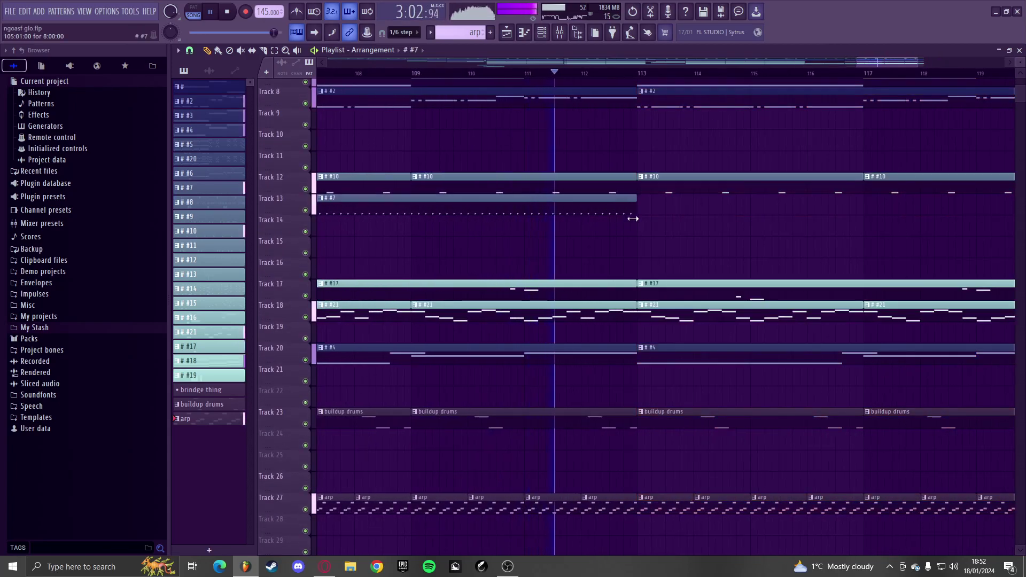
left_click(614, 209, "ctrl")
key("ctrl+b")
scroll(715, 246, "down", 4)
scroll(684, 245, "up", 8)
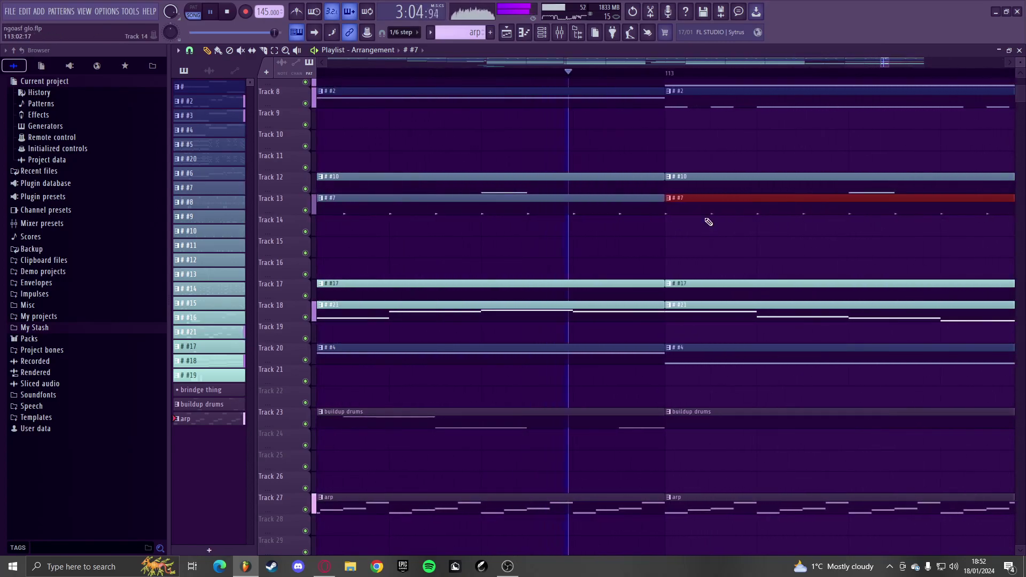
- Copy the #5 clip from the intro and place it on Track 9 at bar 113
scroll(708, 221, "down", 6, "ctrl")
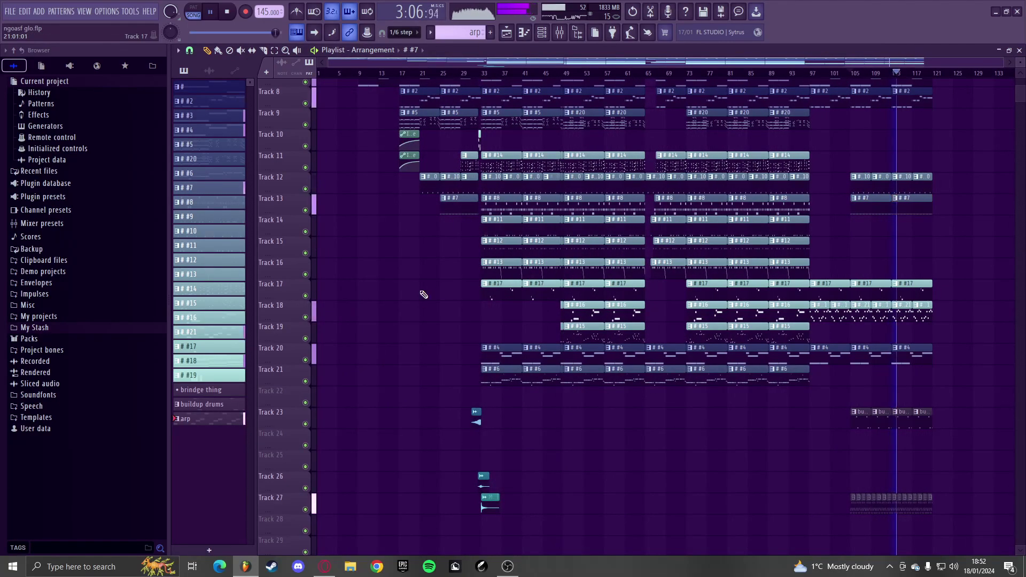
scroll(424, 294, "up", 4)
scroll(454, 331, "up", 4, "ctrl")
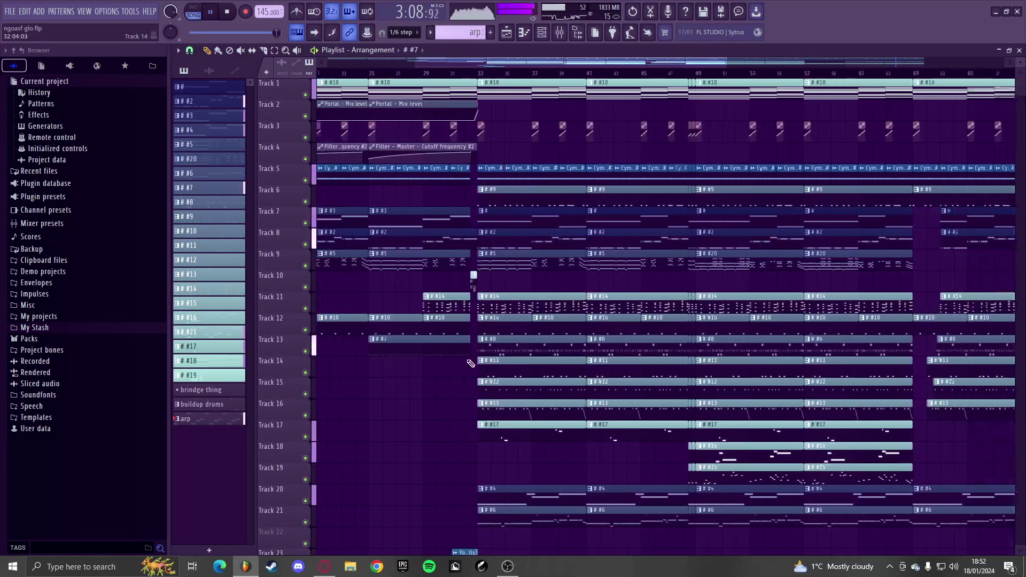
scroll(454, 336, "down", 4, "ctrl")
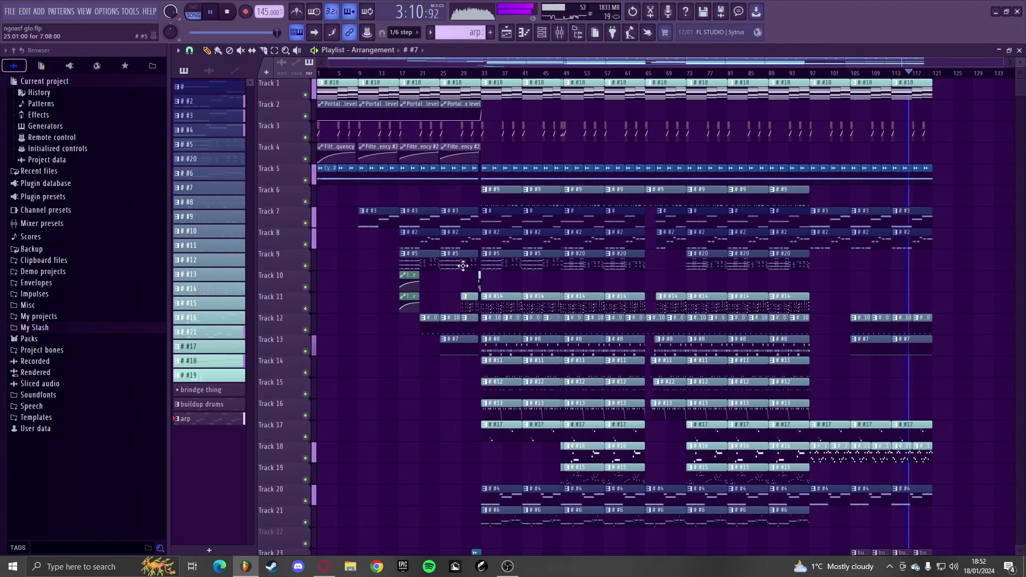
scroll(840, 305, "up", 6, "ctrl")
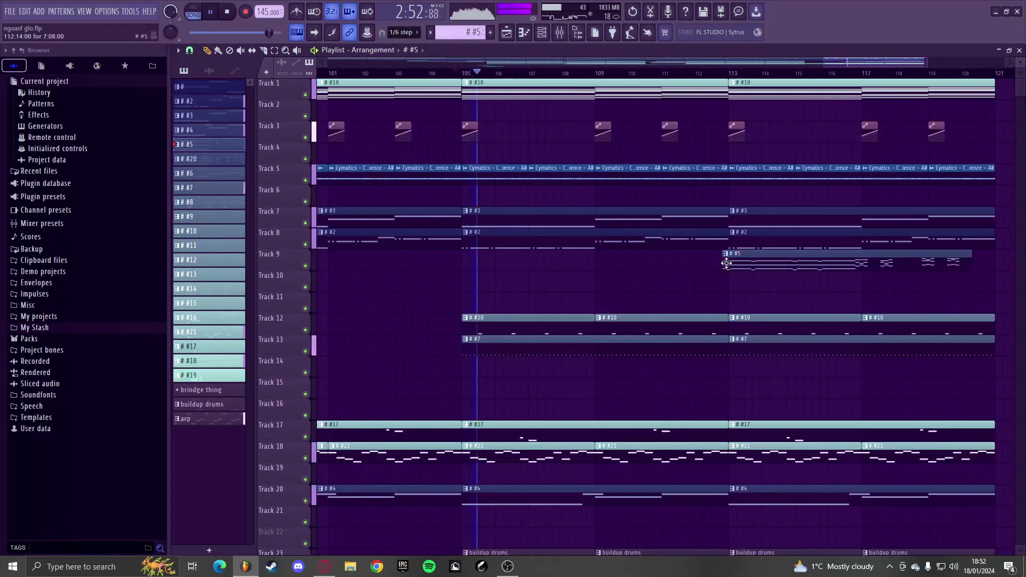
- Duplicate all clips from bars 113 to 121 so the section repeats from bar 121
scroll(752, 262, "down", 5, "ctrl")
scroll(795, 299, "down", 6)
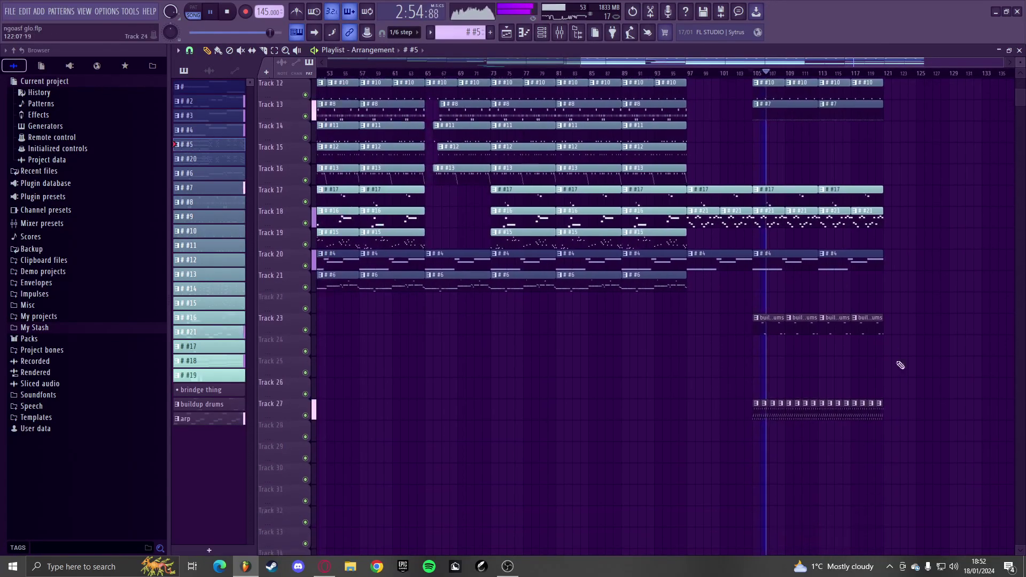
scroll(899, 358, "up", 3, "ctrl")
left_click_drag(904, 466, 694, 4)
key("ctrl+b")
scroll(796, 291, "down", 6, "ctrl")
scroll(416, 342, "down", 4)
scroll(415, 320, "up", 2)
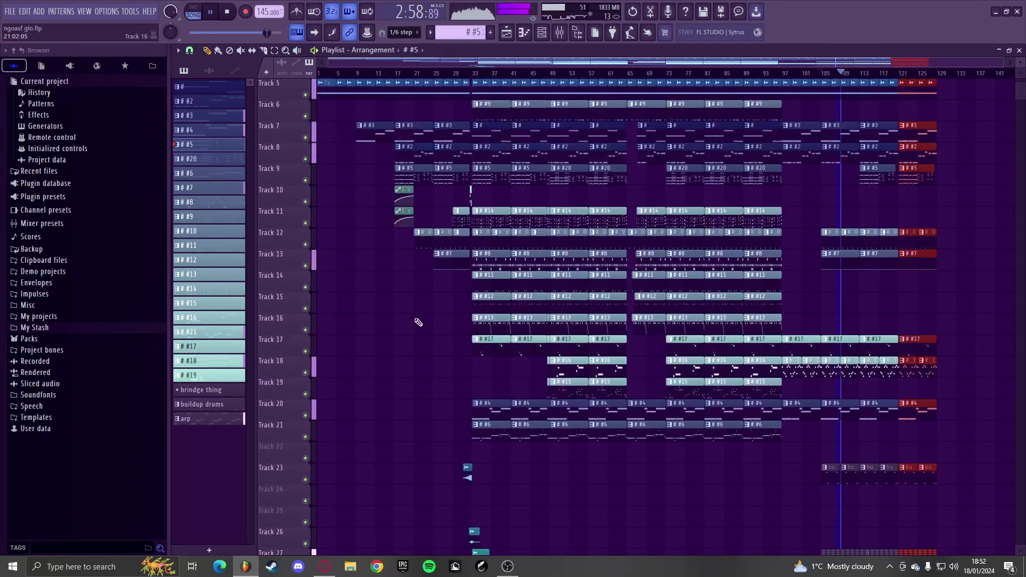
scroll(418, 322, "down", 2, "alt")
scroll(494, 325, "down", 3)
scroll(910, 359, "up", 5, "ctrl")
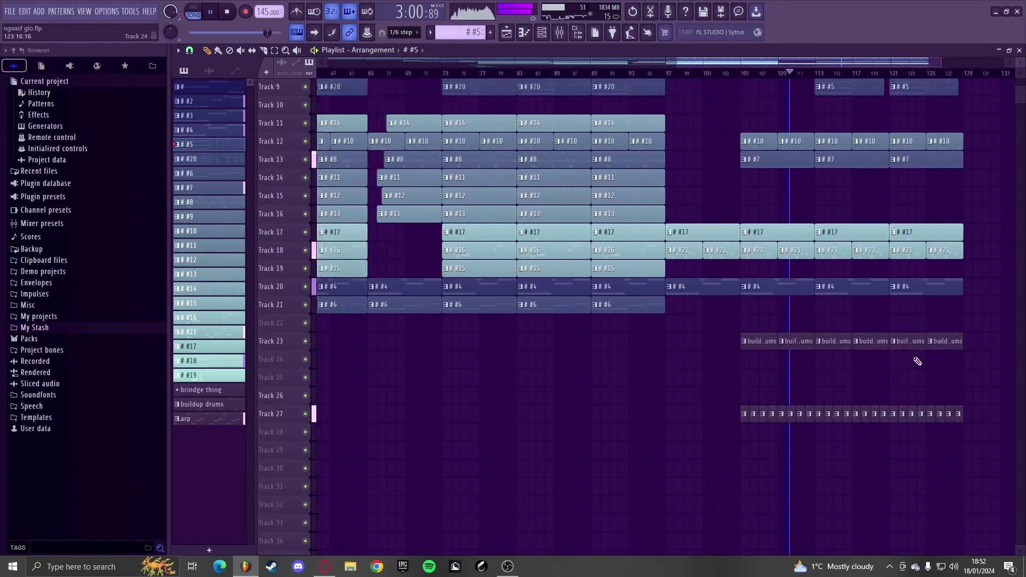
- Inspect the snare notes of the buildup drums pattern in the piano roll
double_click(687, 345)
scroll(648, 339, "down", 5, "ctrl")
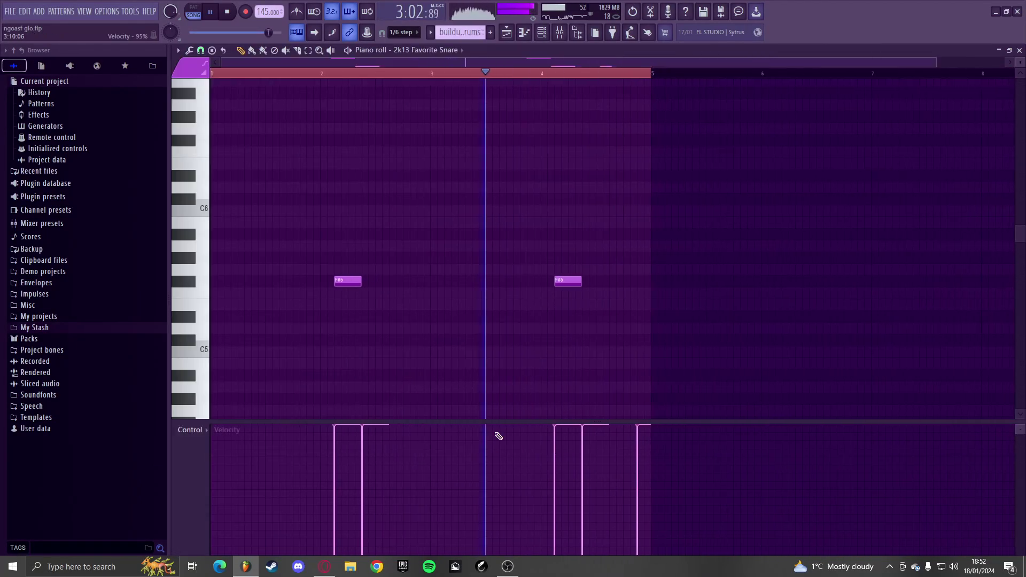
key("Escape")
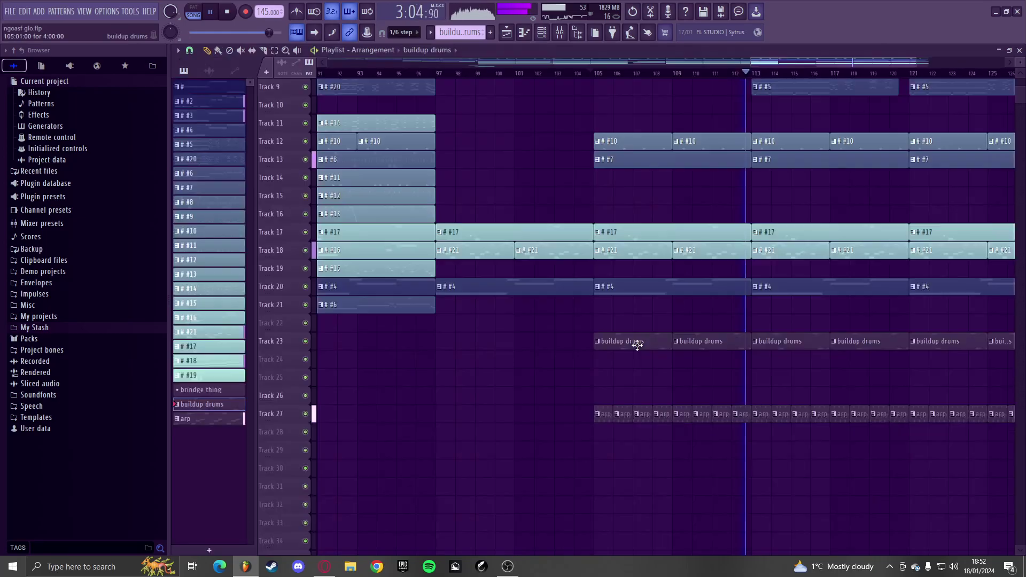
- Lengthen the Track 9 #5 clip at bar 113 to end at bar 121 and replace the copy at bar 121 with its duplicate
scroll(639, 357, "down", 5, "ctrl")
scroll(635, 358, "up", 3)
scroll(929, 291, "down", 3)
scroll(954, 286, "up", 5, "ctrl")
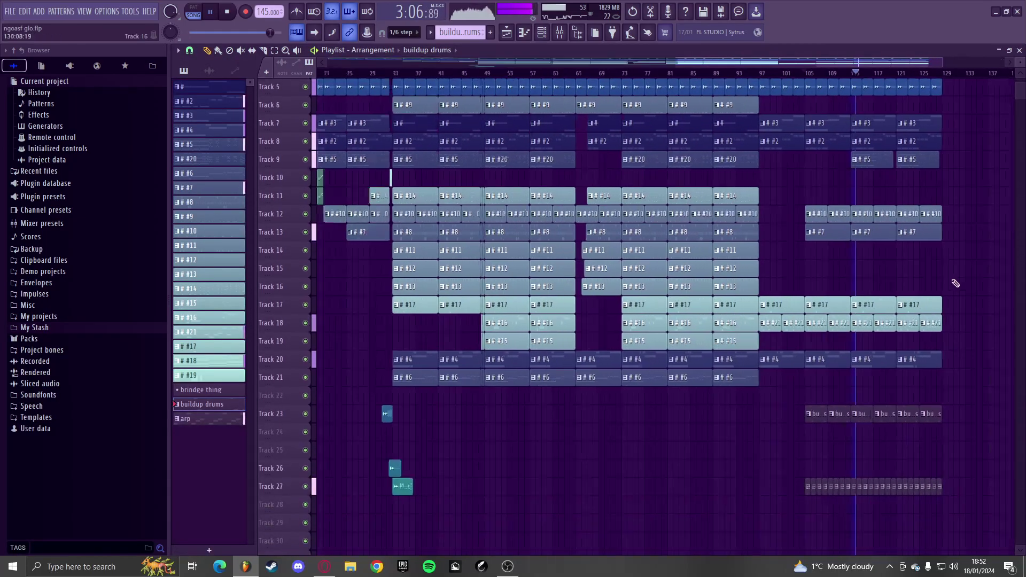
right_click(849, 164)
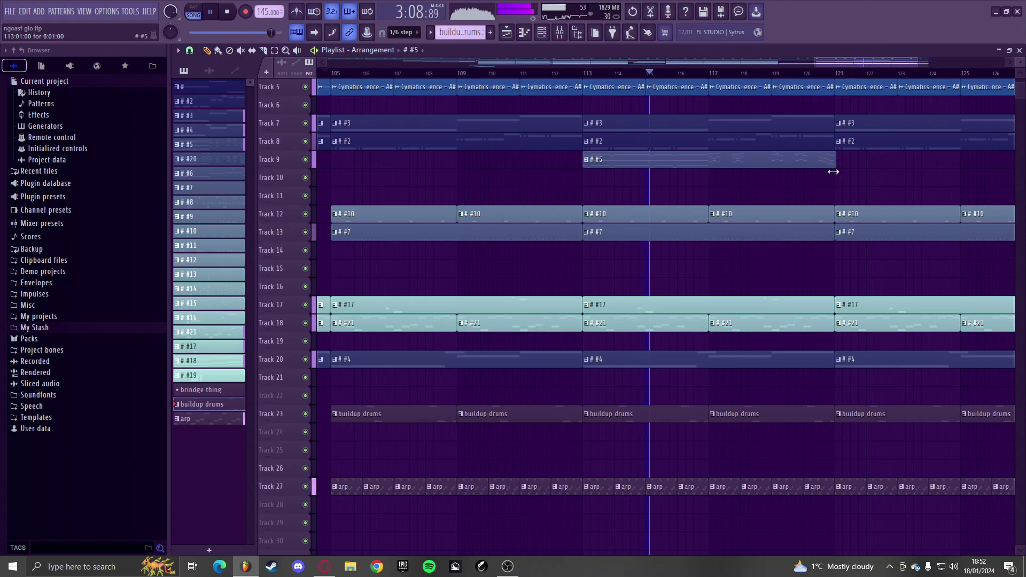
scroll(838, 181, "down", 5, "ctrl")
scroll(569, 249, "up", 2)
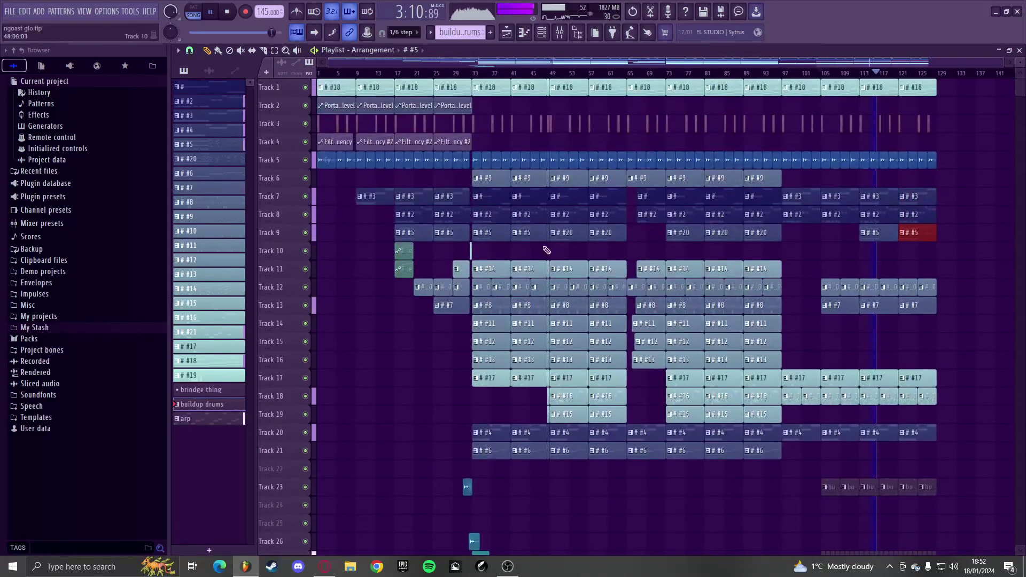
left_click(770, 179)
scroll(865, 188, "up", 3, "ctrl")
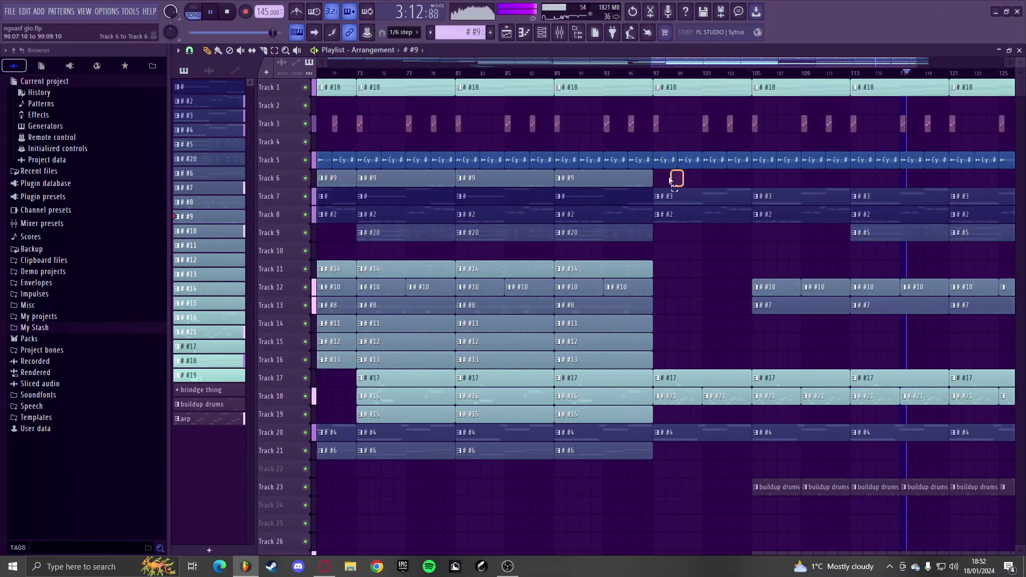
left_click(680, 179)
left_click(793, 180)
scroll(819, 181, "down", 3, "ctrl")
right_click(789, 183)
right_click(785, 180)
scroll(787, 187, "down", 2, "ctrl")
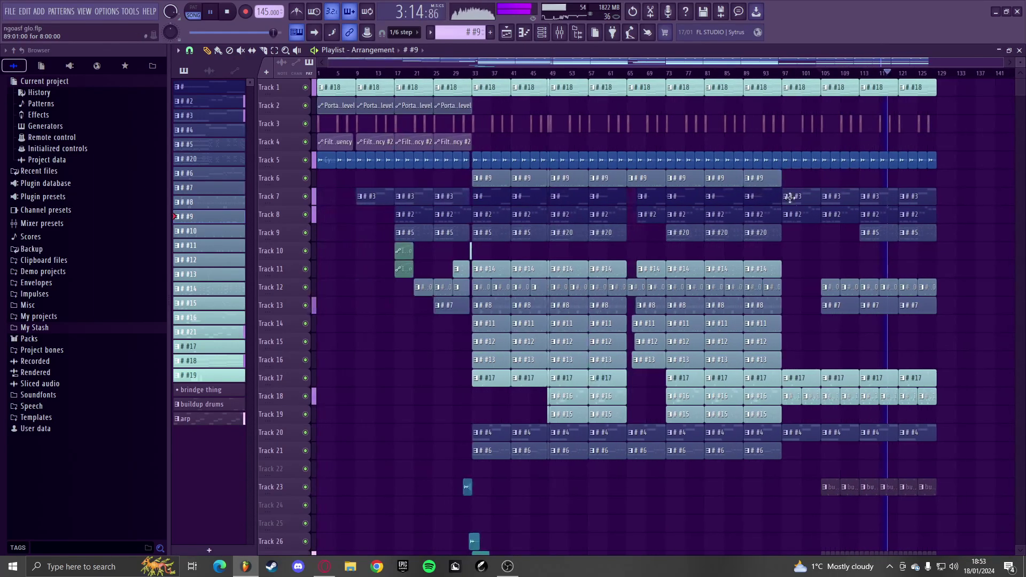
- Place the #9 pattern on Track 6 at bar 121
scroll(907, 187, "up", 3, "ctrl")
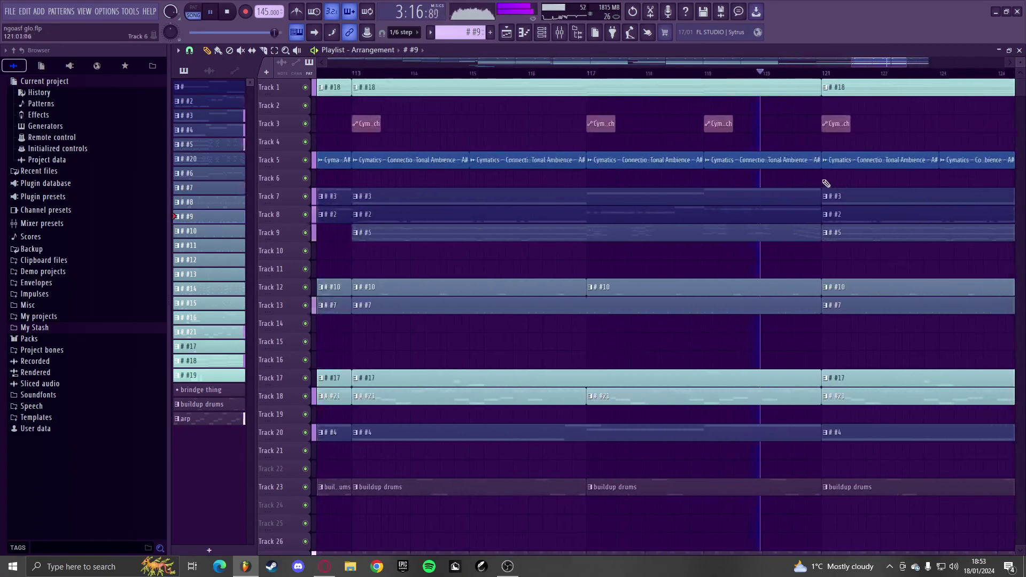
scroll(929, 266, "down", 3, "ctrl")
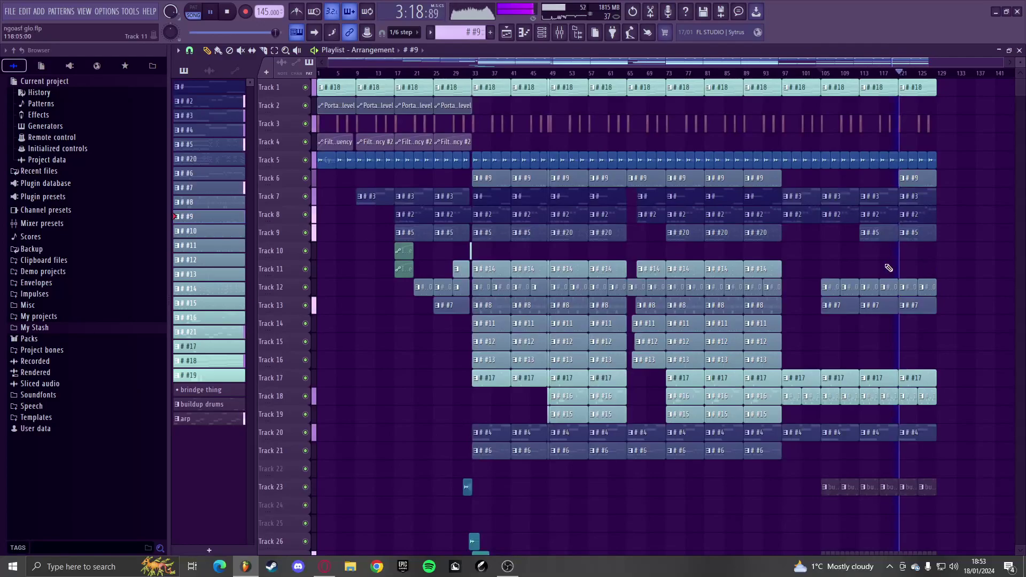
left_click(464, 140)
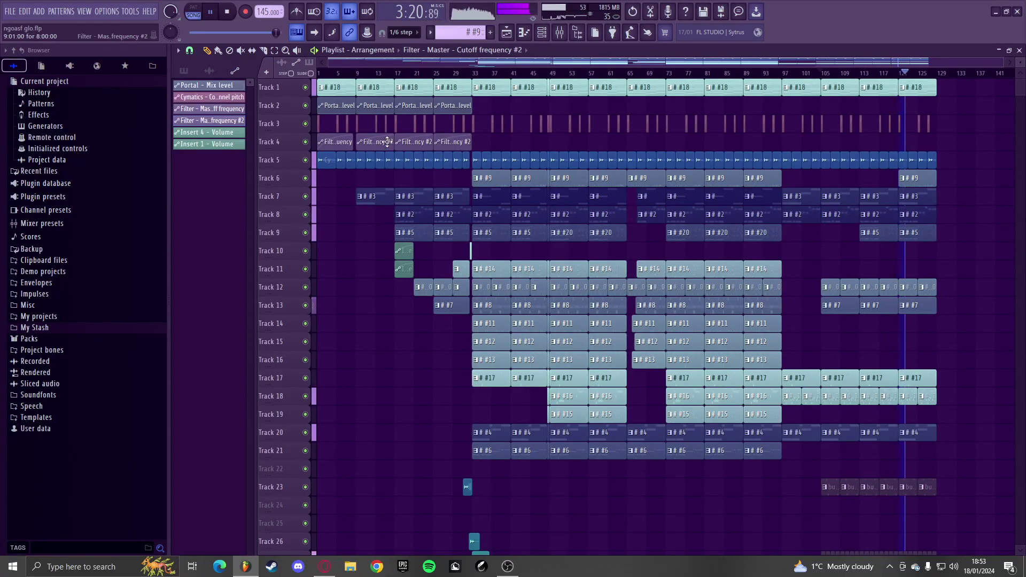
scroll(814, 289, "down", 4, "alt")
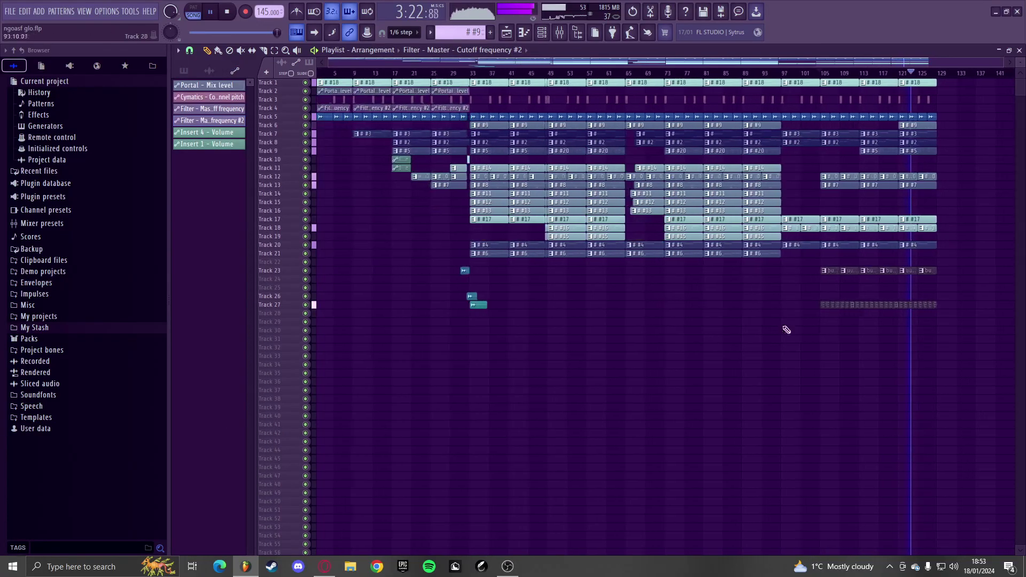
scroll(860, 320, "up", 2, "ctrl")
scroll(802, 316, "up", 2, "ctrl")
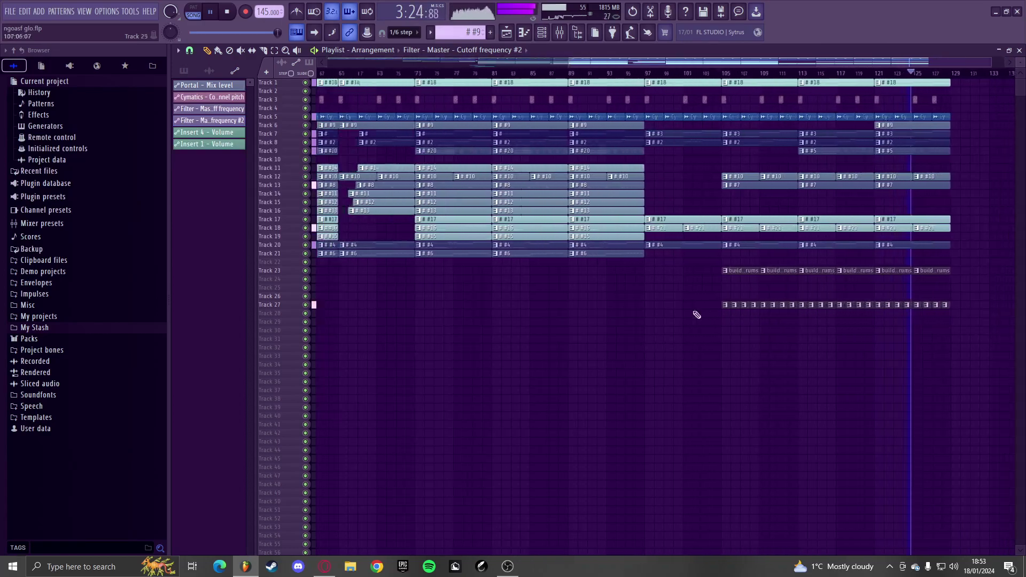
scroll(908, 334, "down", 3, "ctrl")
- Cut away the last bar of the buildup on all tracks so the clips end at bar 128
scroll(999, 346, "up", 6, "ctrl")
scroll(834, 345, "up", 2, "ctrl")
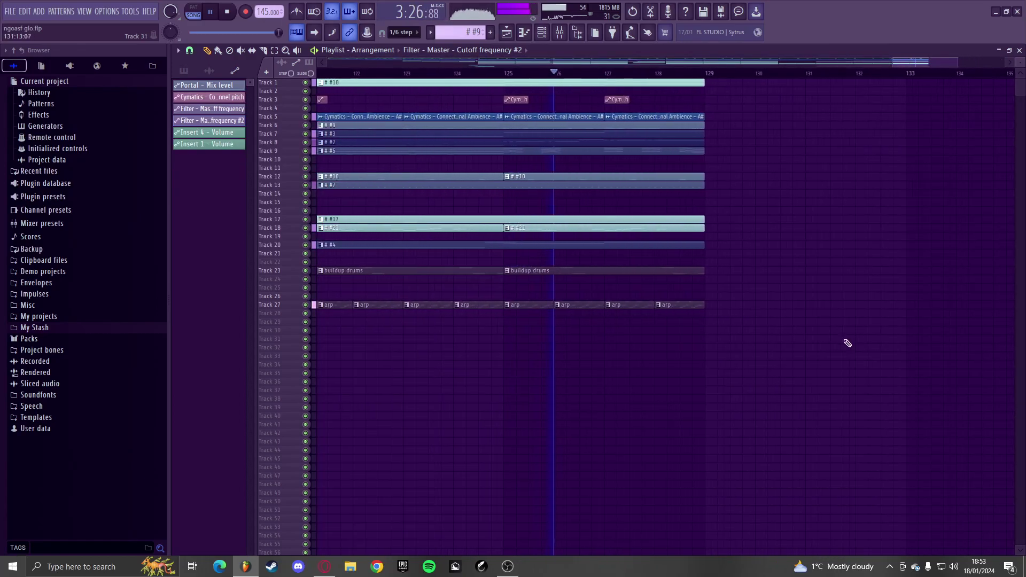
scroll(754, 337, "up", 2, "ctrl")
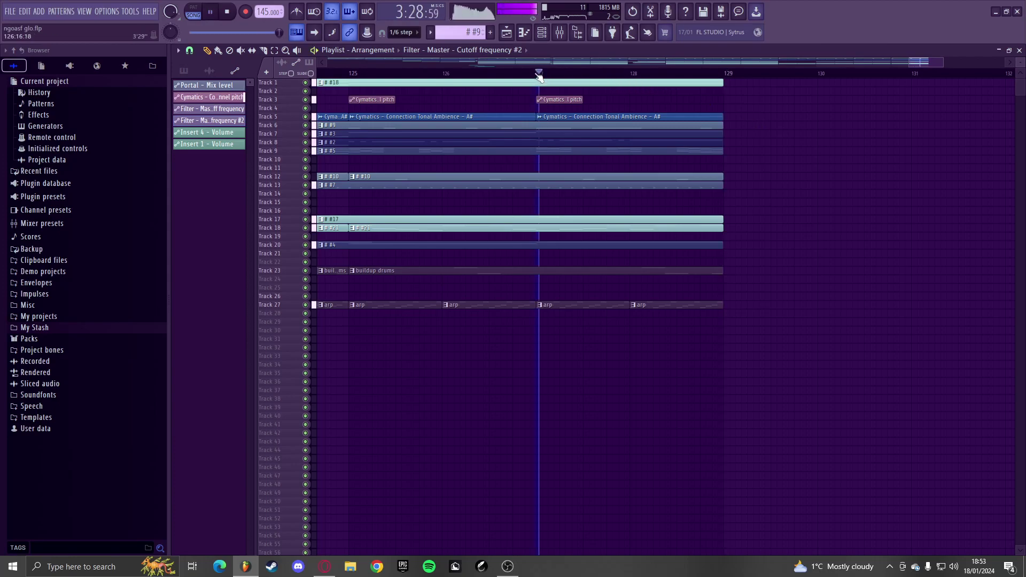
scroll(618, 347, "up", 1, "ctrl")
key("space")
key("space")
left_click_drag(810, 436, 630, 85, "ctrl")
key("Delete")
- Pick the #19 pattern from Track 10 just before bar 33, place it on Track 29 at bar 128 and play the transition
scroll(745, 295, "down", 9, "ctrl")
scroll(473, 300, "up", 4, "ctrl")
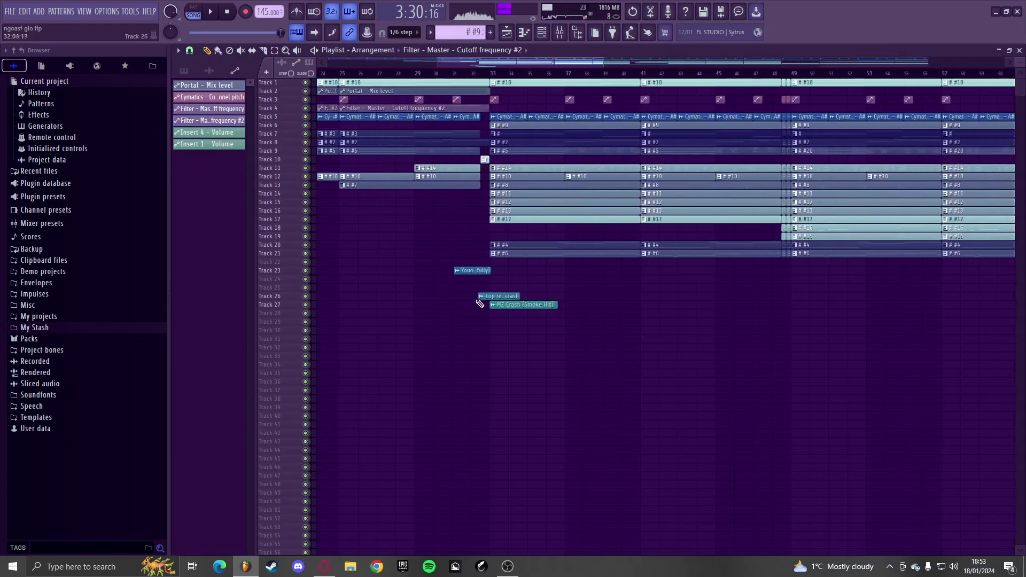
scroll(477, 302, "up", 4, "ctrl")
left_click(488, 162)
scroll(360, 270, "down", 8, "ctrl")
scroll(940, 341, "up", 3, "ctrl")
scroll(993, 343, "up", 2, "ctrl")
scroll(1013, 395, "up", 4, "ctrl")
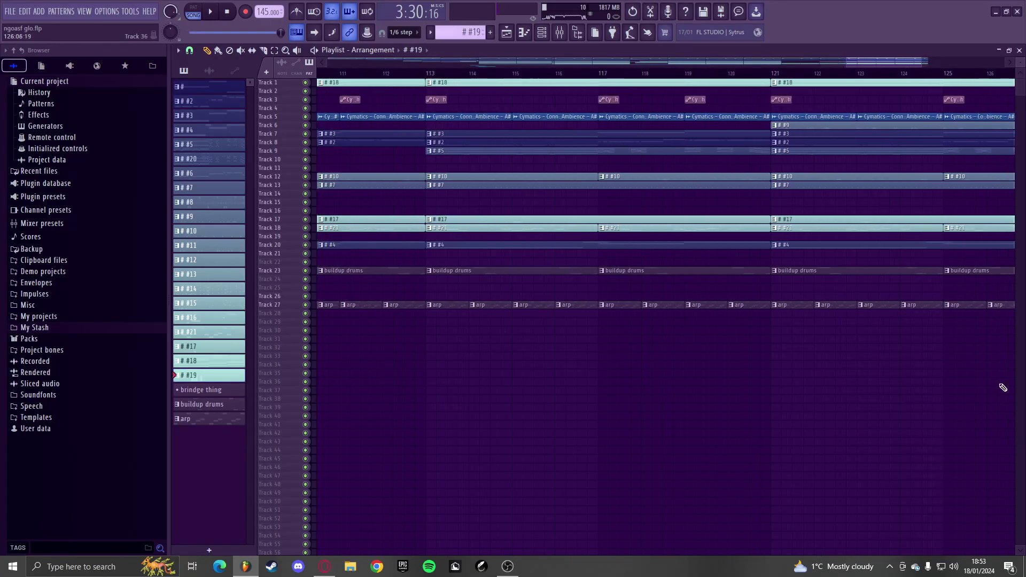
scroll(993, 387, "down", 4, "ctrl")
scroll(823, 381, "up", 9, "ctrl")
left_click(542, 324)
key("space")
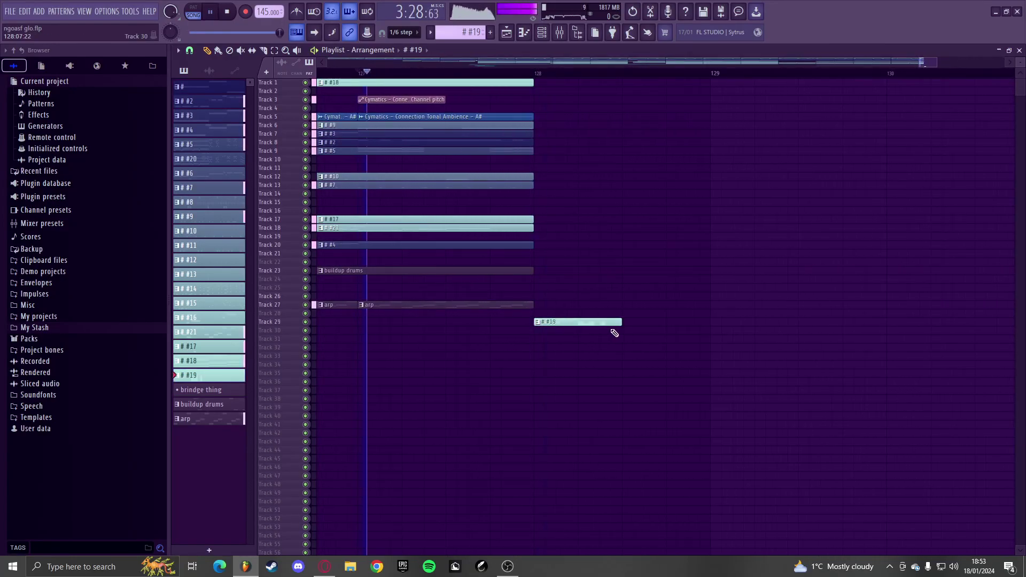
- Move the #19 clip half a bar later to end at bar 129 and extend the other tracks' clips up to its start
left_click_drag(592, 322, 669, 321)
left_click_drag(569, 358, 430, 81, "ctrl")
key("space")
key("space")
left_click_drag(552, 334, 630, 84, "ctrl")
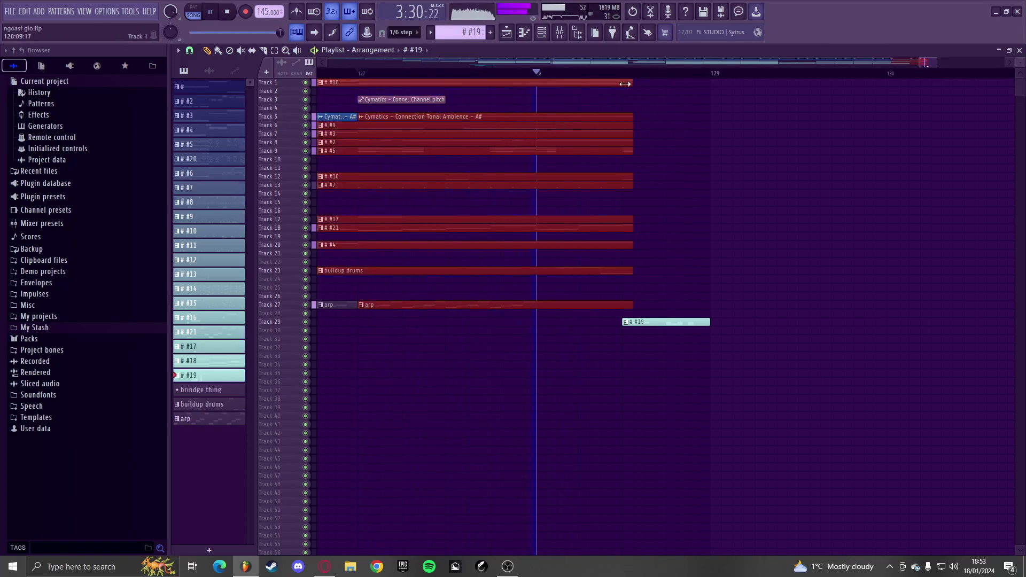
scroll(743, 153, "down", 1)
right_click(747, 165)
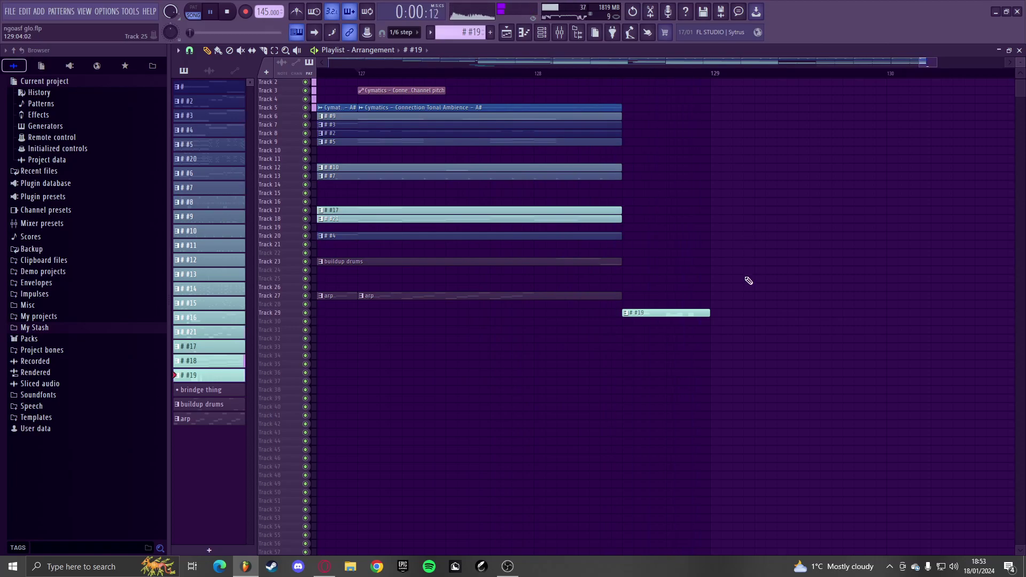
- Copy an eight-bar block of clips from the earlier drop and paste it so it starts at bar 129
scroll(748, 278, "down", 6)
scroll(481, 310, "up", 1)
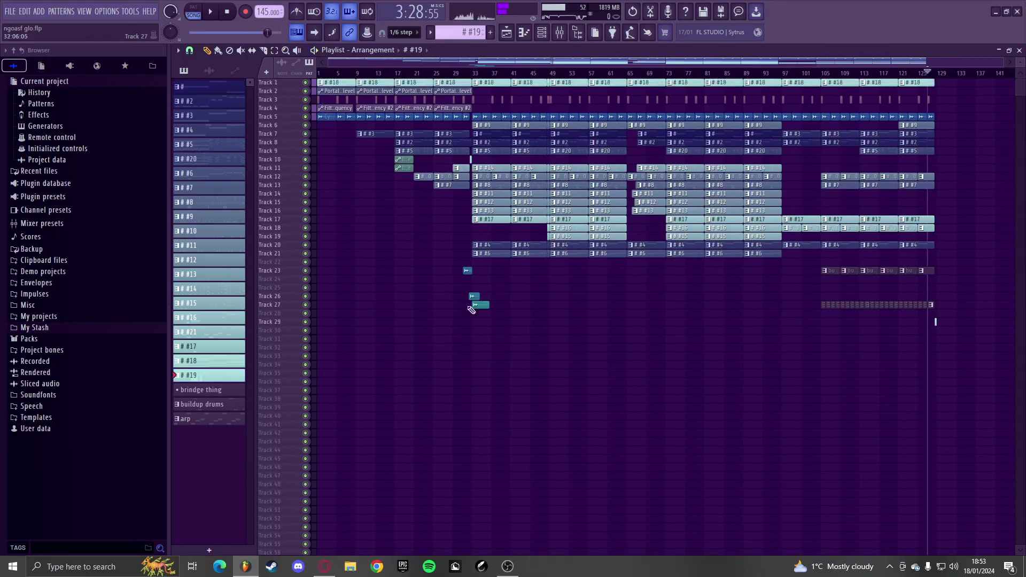
scroll(534, 296, "up", 6)
left_click_drag(492, 267, 527, 80)
left_click_drag(678, 276, 481, 43)
key("ctrl+c")
scroll(470, 160, "down", 6)
key("ctrl+v")
scroll(959, 271, "up", 1)
scroll(935, 291, "up", 8)
left_click_drag(728, 256, 719, 259)
- Duplicate the pasted eight-bar block so it also covers bars 137 to 145
scroll(568, 279, "up", 4)
key("ctrl+b")
scroll(475, 273, "down", 6)
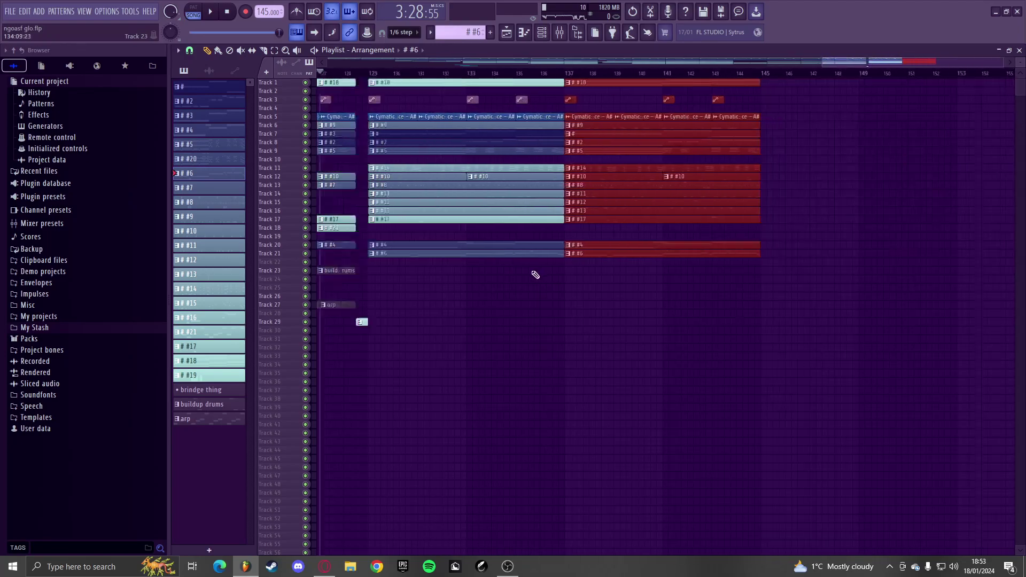
- Trim the Track 27 arp clip at bar 127 to one bar and add a half-bar arp clip at bar 128 up to the #19 fill
scroll(723, 300, "down", 4)
scroll(756, 291, "up", 8)
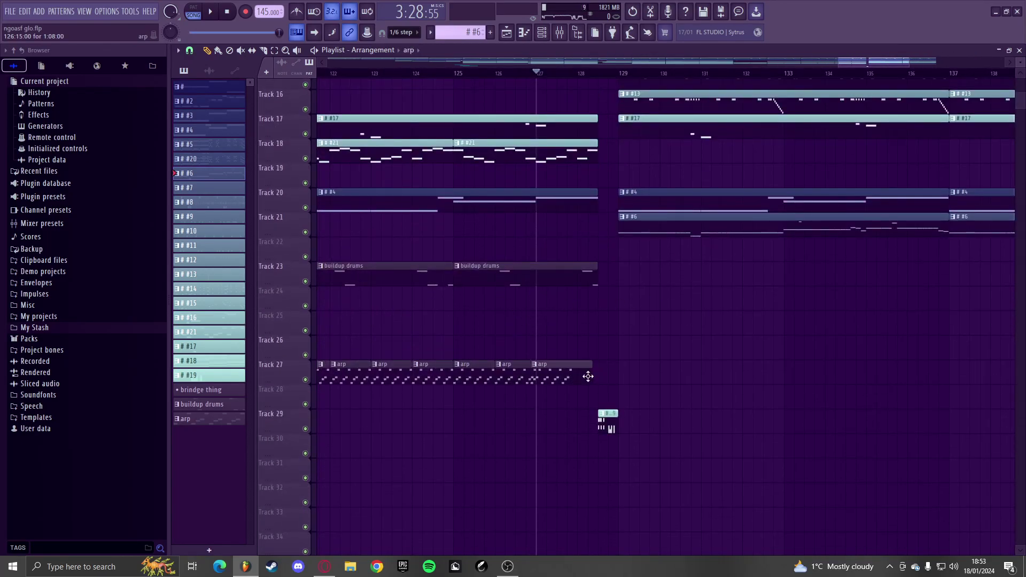
key("ctrl+z")
scroll(598, 376, "up", 4)
key("space")
left_click_drag(619, 380, 573, 386)
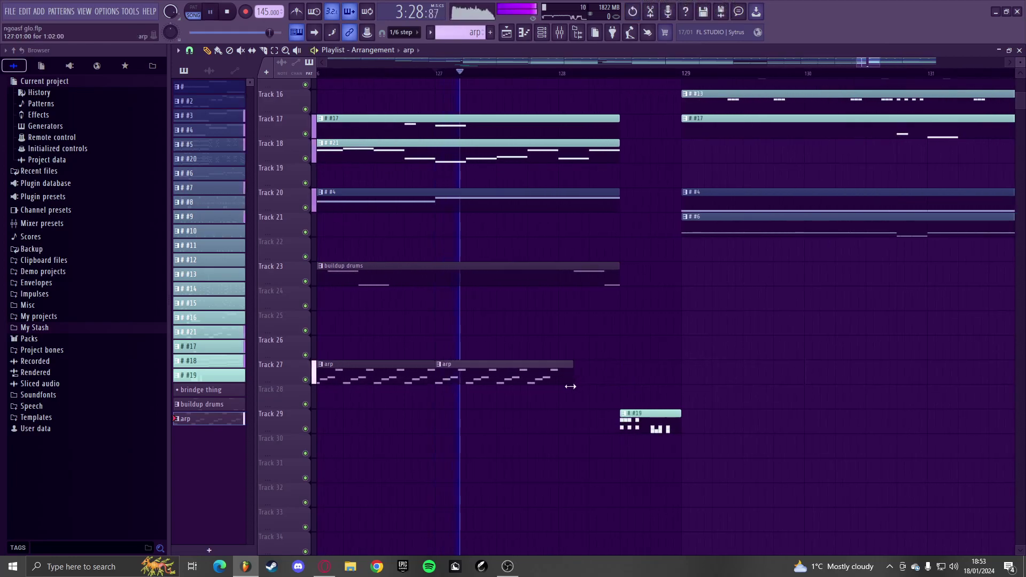
left_click(647, 379)
left_click_drag(681, 374, 620, 375)
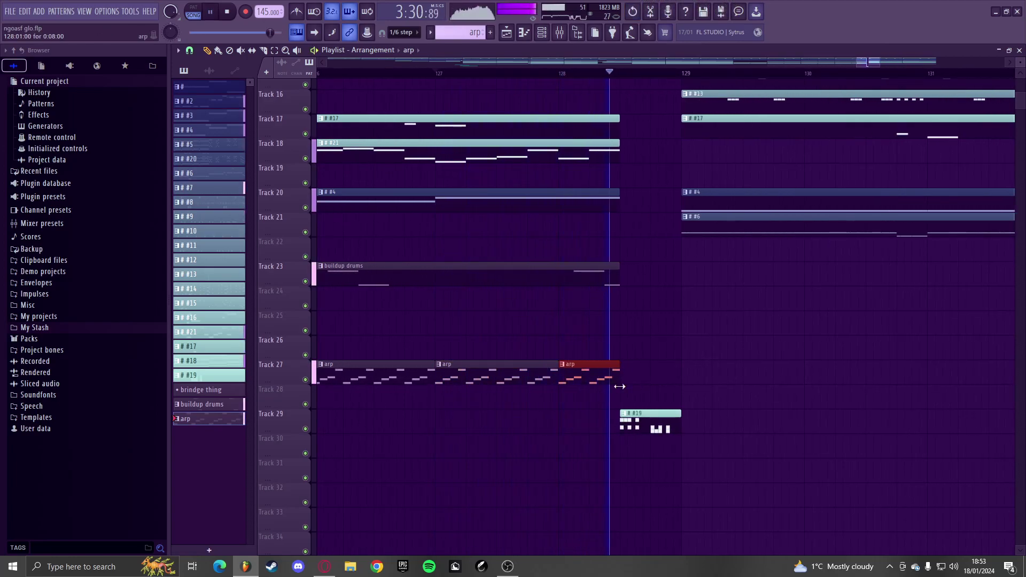
- Repeat the half-bar arp clip along Track 27 from bar 129 to bar 145
left_click(685, 374)
key("space")
scroll(764, 376, "down", 5)
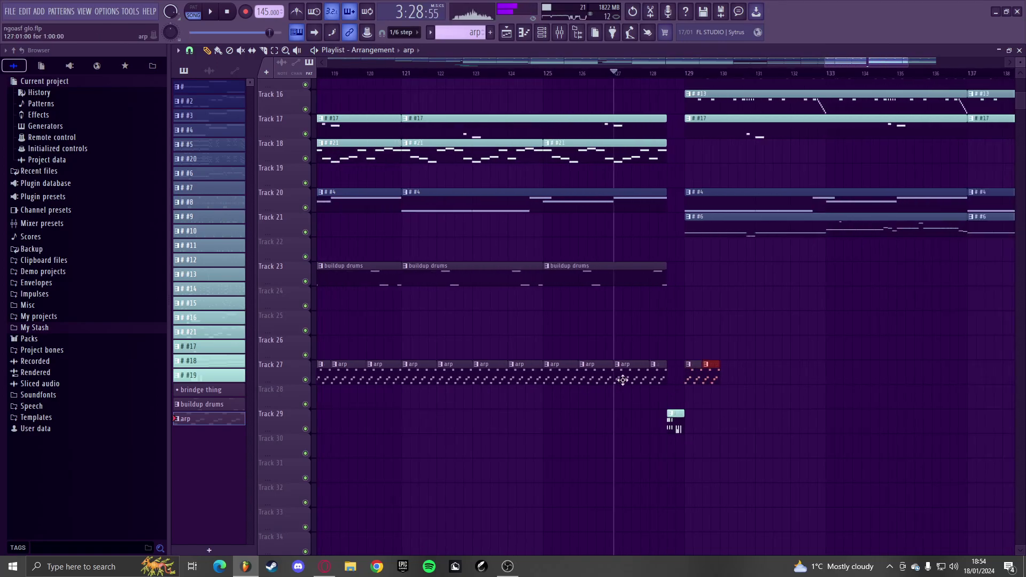
scroll(843, 405, "up", 6)
right_click(756, 378)
key("space")
scroll(780, 372, "down", 7)
- Pick the #21 pattern, place it on Track 18 at bar 129 and extend the clip to bar 133
scroll(783, 366, "up", 4)
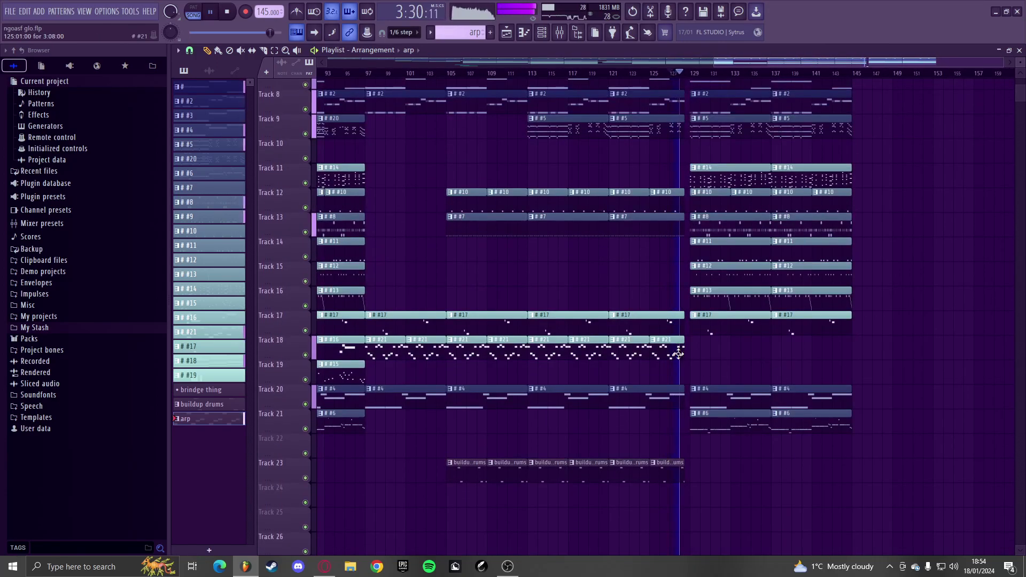
key("space")
scroll(678, 353, "up", 4)
left_click(668, 353)
scroll(709, 354, "up", 3)
left_click(712, 354)
key("space")
scroll(720, 354, "down", 4)
scroll(791, 358, "up", 4)
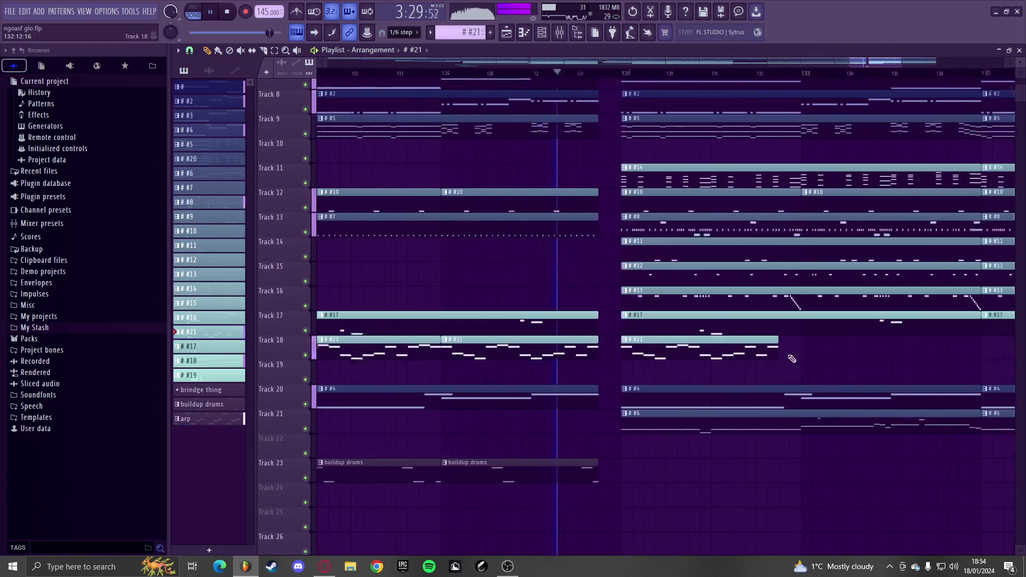
scroll(791, 359, "up", 1)
left_click_drag(776, 360, 803, 361)
- Duplicate the four-bar #21 clip along Track 18 to fill it up to bar 145
left_click(746, 355, "ctrl")
key("ctrl+b")
scroll(747, 356, "down", 6)
key("space")
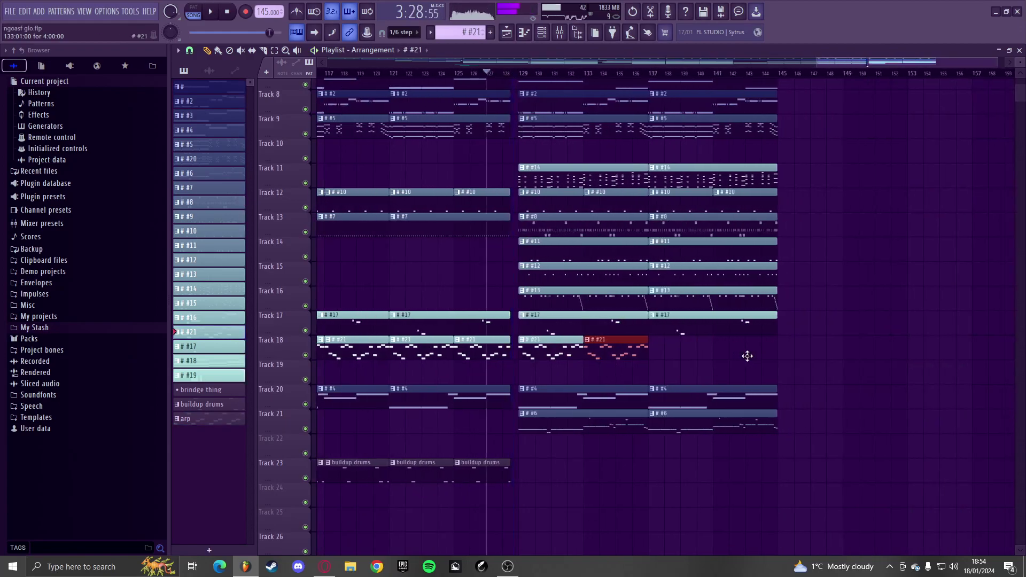
- Pick the #15 pattern from the earlier drop and place two clips on Track 19 from bar 129 to bar 145
scroll(704, 369, "up", 3)
scroll(710, 367, "down", 5)
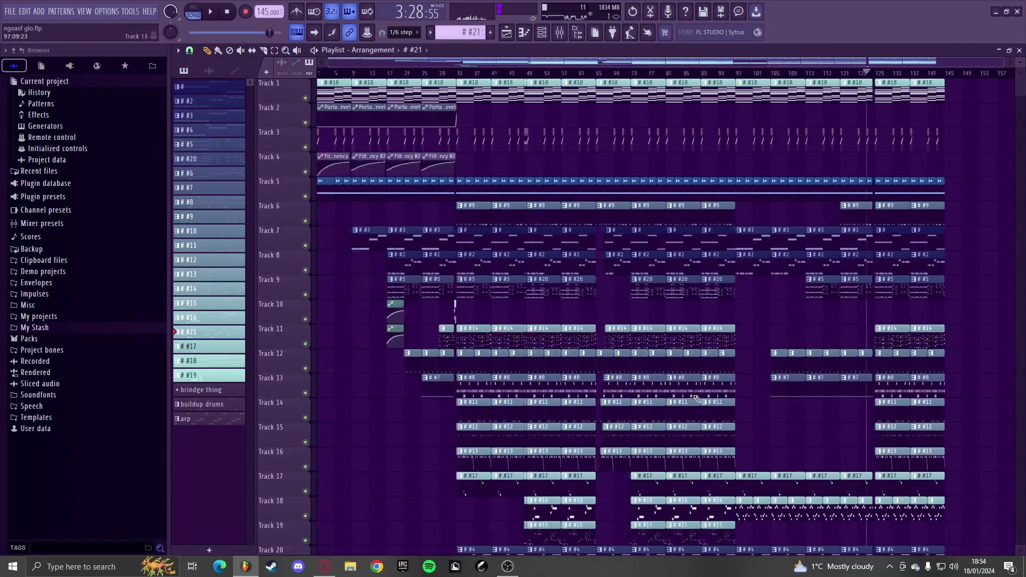
scroll(713, 365, "down", 3)
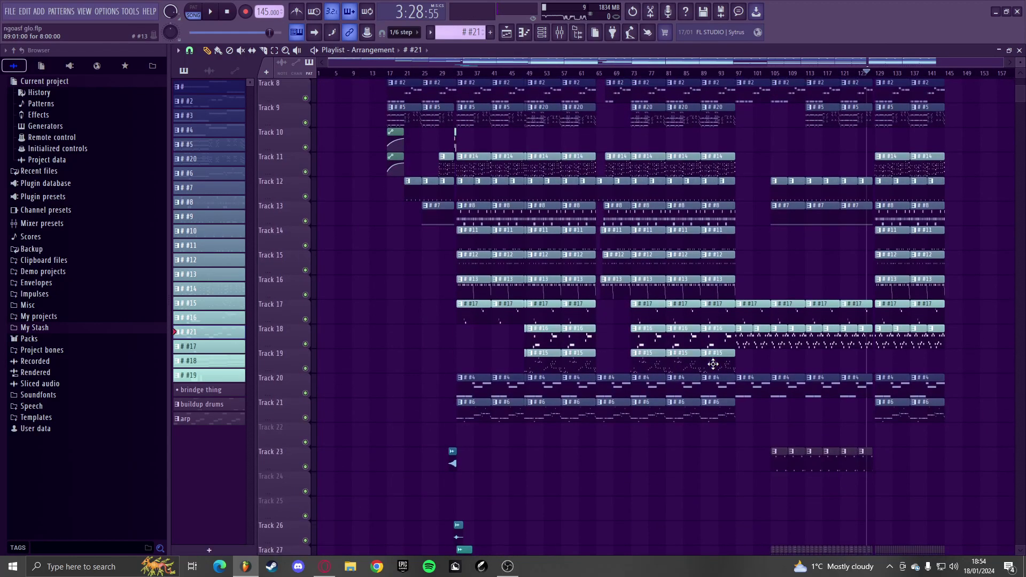
scroll(732, 361, "up", 8)
key("space")
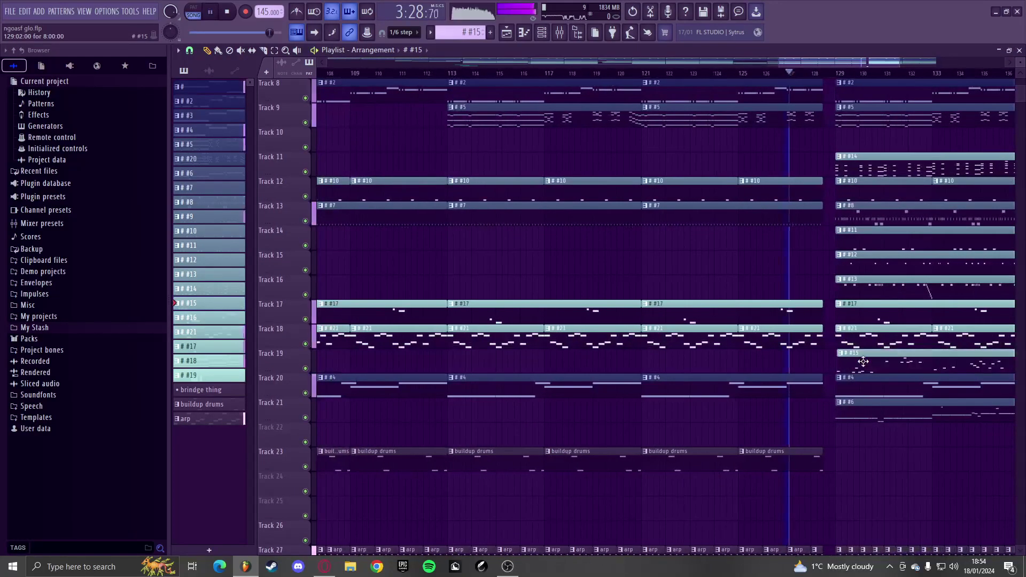
scroll(740, 373, "down", 5)
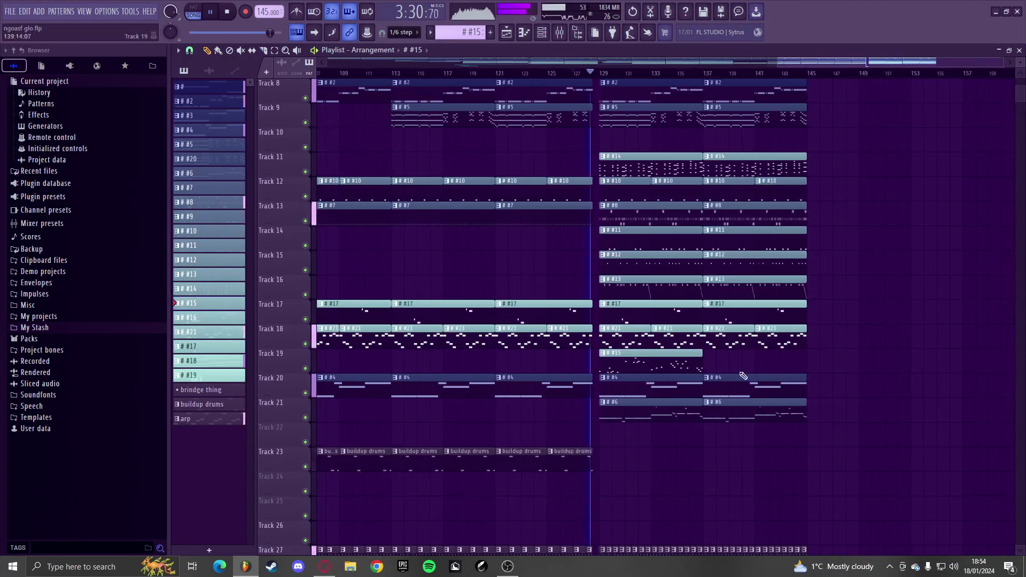
scroll(745, 380, "down", 4)
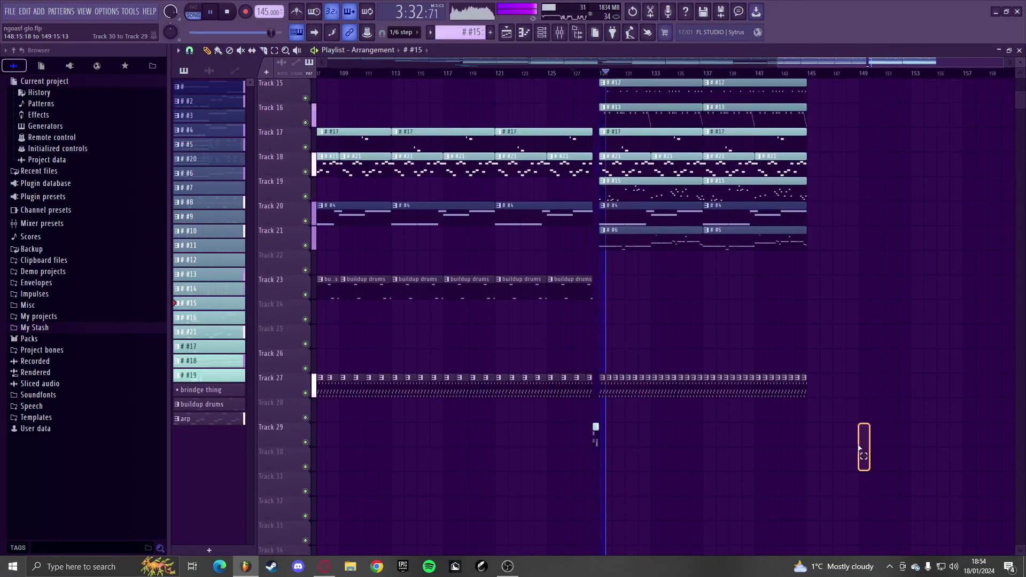
- Pick the MZ Crash [Smoke Hit] sample from the first drop and place it on Track 25 at bar 129
scroll(796, 422, "down", 4)
scroll(494, 402, "up", 4)
left_click(348, 293)
scroll(369, 316, "down", 4)
scroll(471, 390, "up", 3)
left_click(470, 392)
scroll(435, 389, "down", 3)
scroll(921, 394, "up", 6)
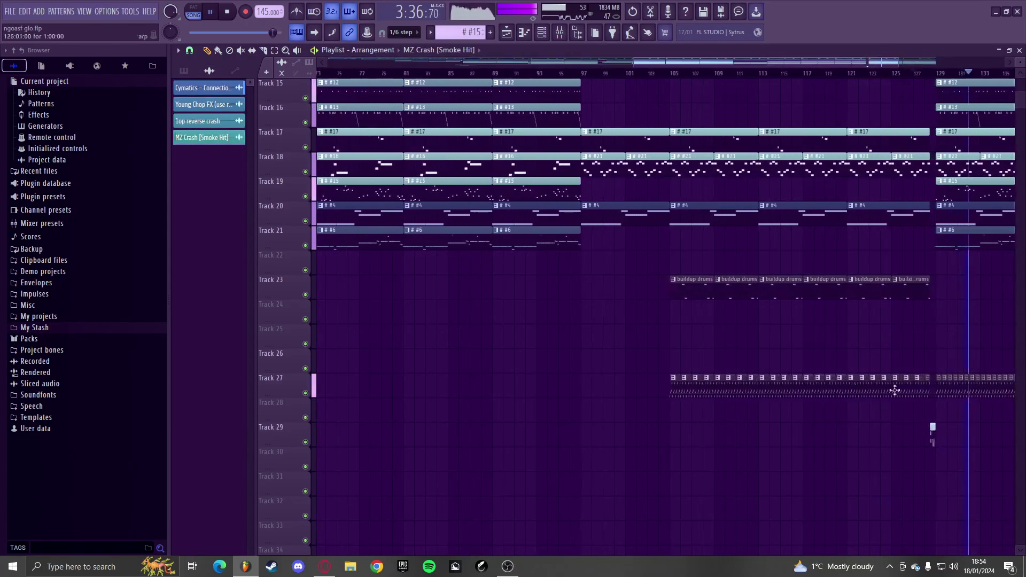
left_click(733, 344)
scroll(748, 374, "down", 4)
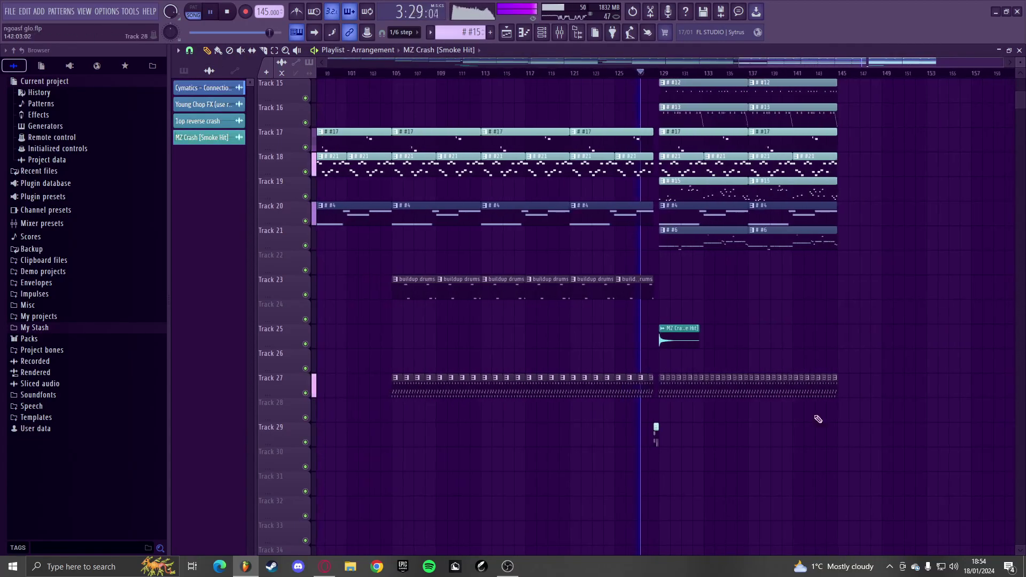
- Select all clips from bar 129 to 145, duplicate them to bar 145 and clear the selection
left_click_drag(886, 490, 562, 44)
scroll(757, 345, "down", 4)
key("ctrl+b")
scroll(703, 320, "down", 5)
scroll(838, 396, "up", 4)
scroll(704, 382, "up", 3)
scroll(655, 383, "down", 2)
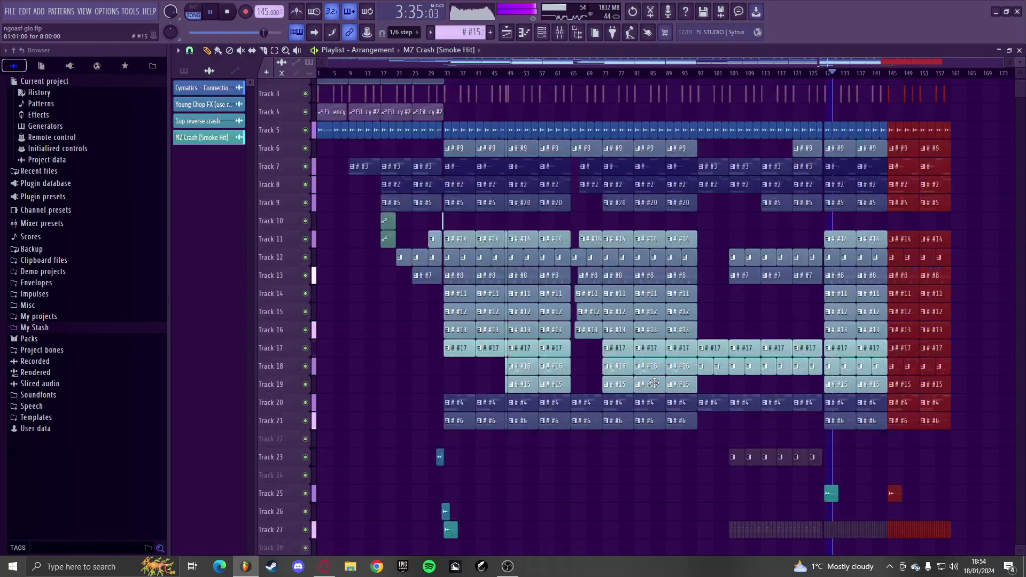
scroll(645, 398, "down", 1, "alt")
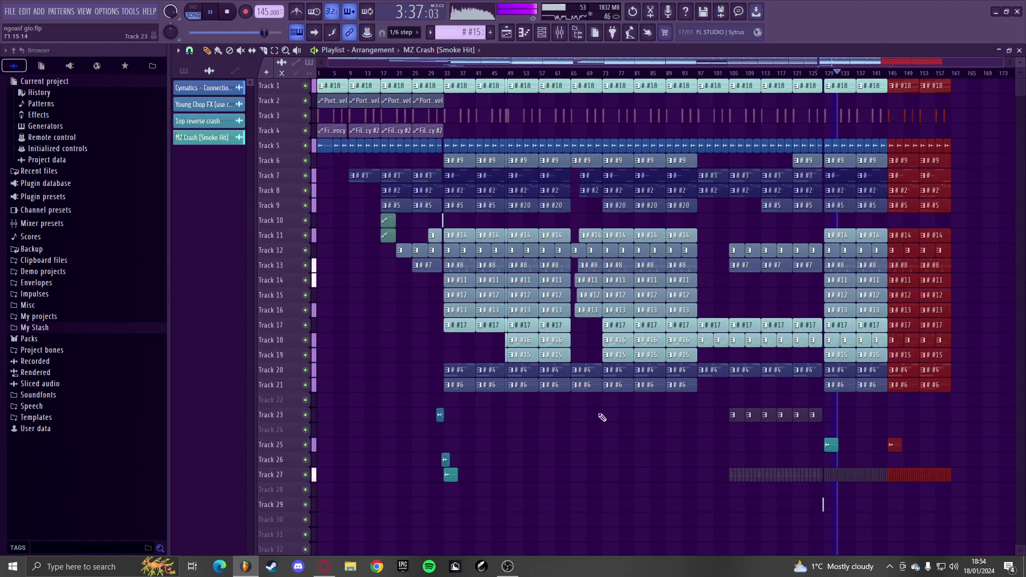
left_click(626, 450, "ctrl")
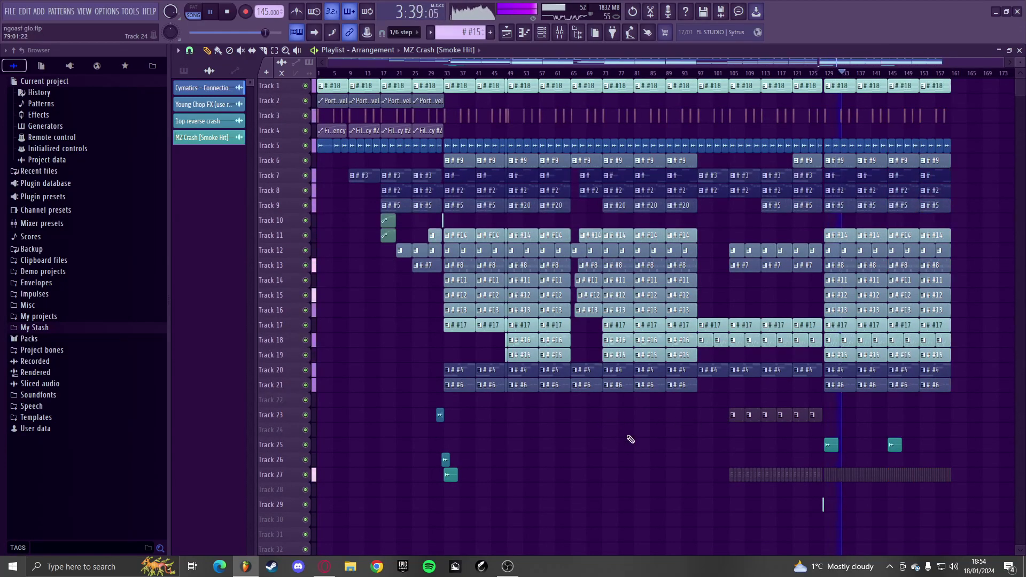
- Make the #6 clip on Track 21 at bar 129 a unique pattern and open its 808 notes in the piano roll
scroll(719, 406, "up", 3, "ctrl")
scroll(748, 390, "up", 2, "alt")
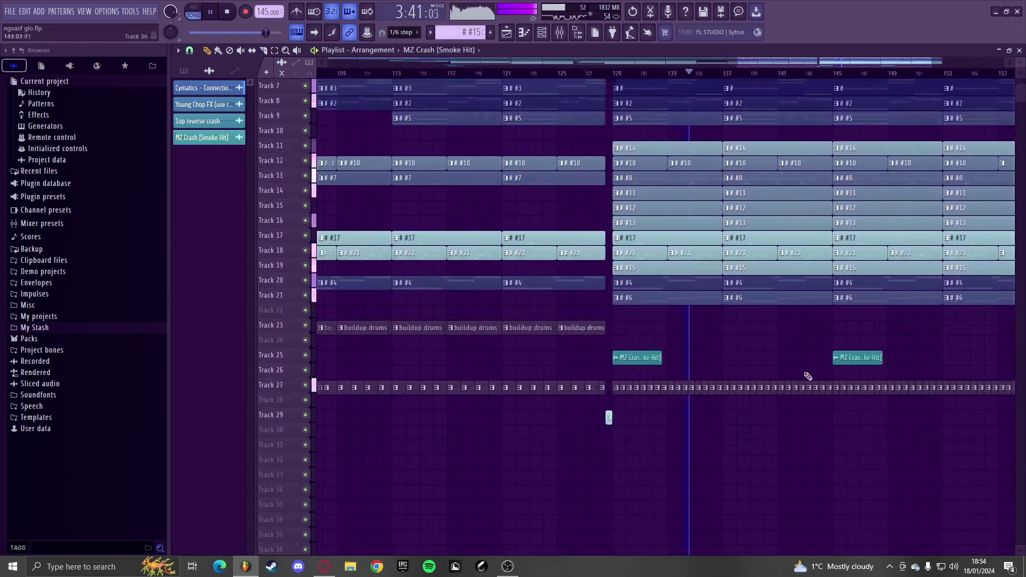
scroll(653, 374, "up", 3, "ctrl")
key("space")
left_click(515, 338)
left_click(538, 407)
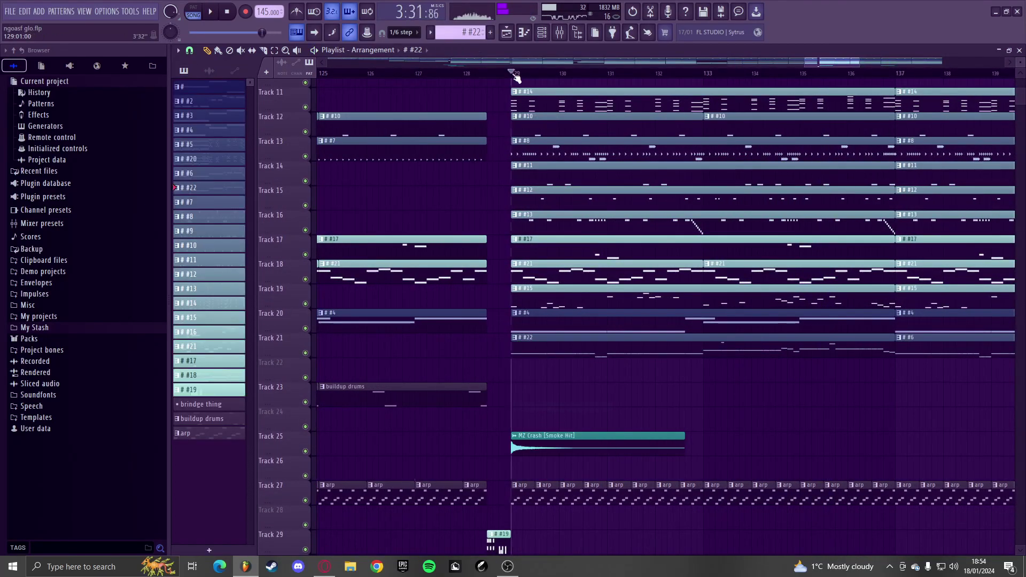
double_click(531, 348)
- Shorten the opening D5 note to six steps and repeat it in place of the longer D5 notes into bar 2
key("space")
left_click_drag(296, 330, 265, 347)
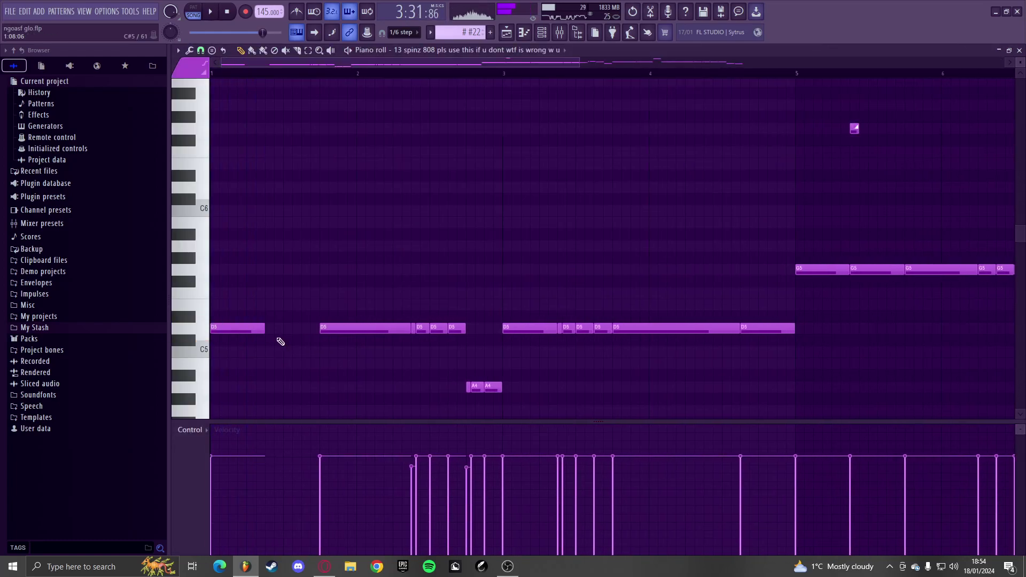
key("ctrl+z")
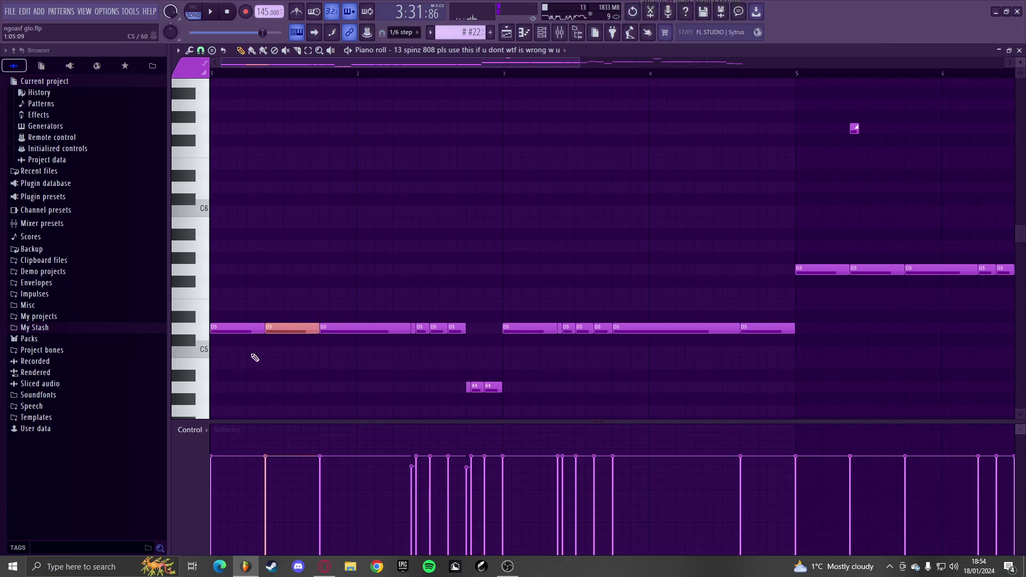
key("space")
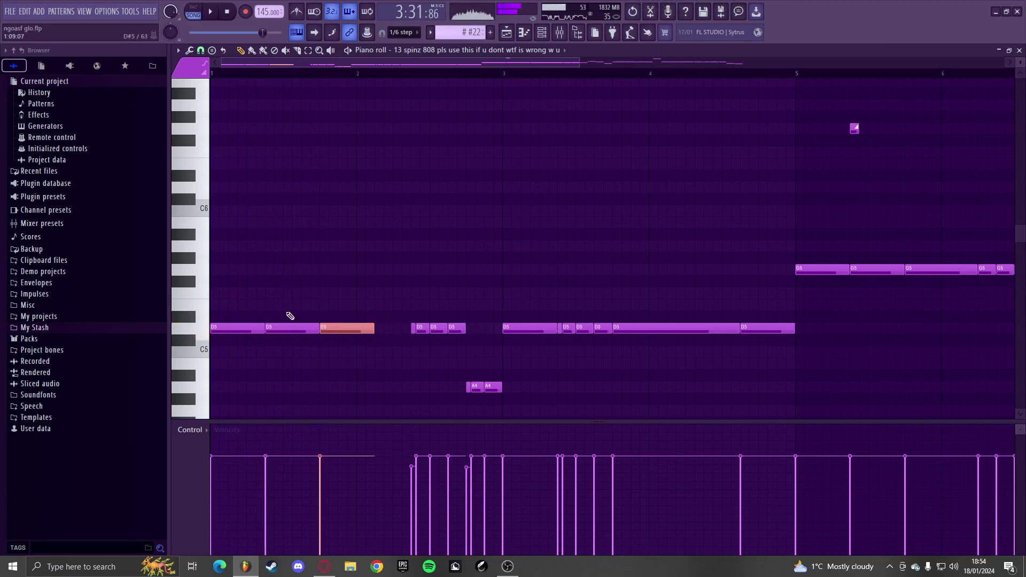
key("space")
left_click_drag(412, 330, 404, 331)
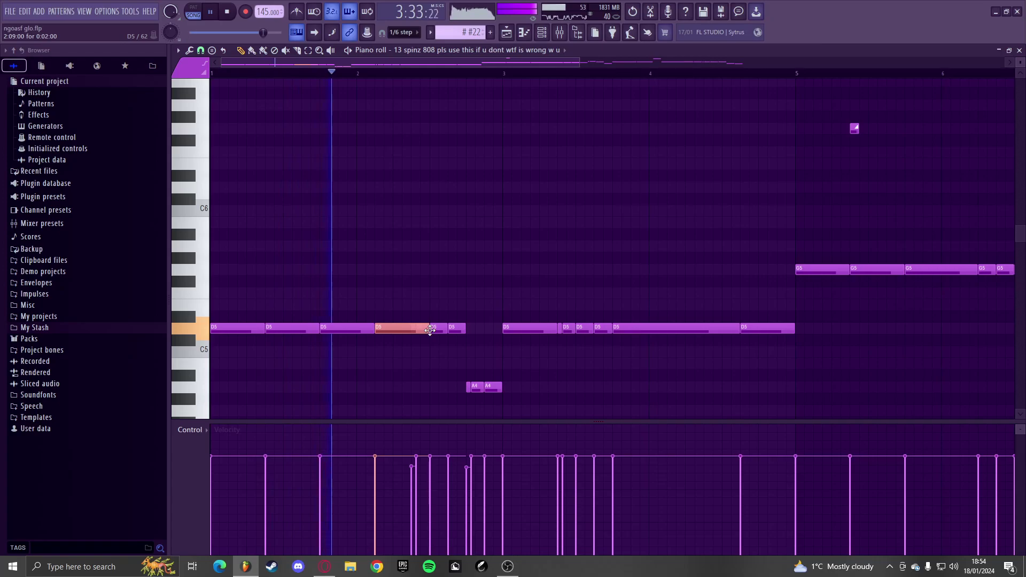
scroll(391, 341, "down", 1)
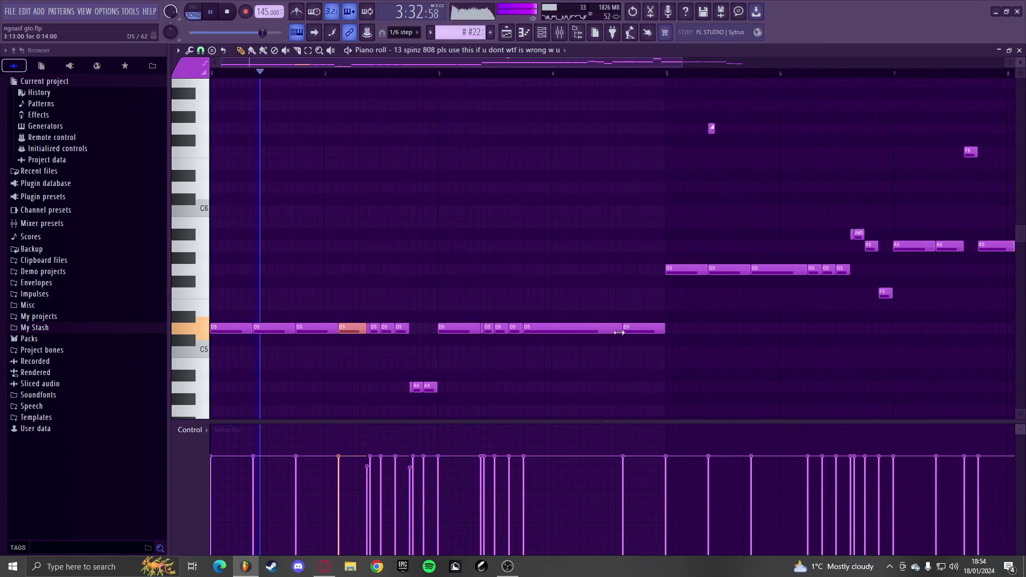
- Shorten the long D5 note late in bar 3 to six steps and repeat it through bar 4 up to bar 5
scroll(549, 348, "up", 2)
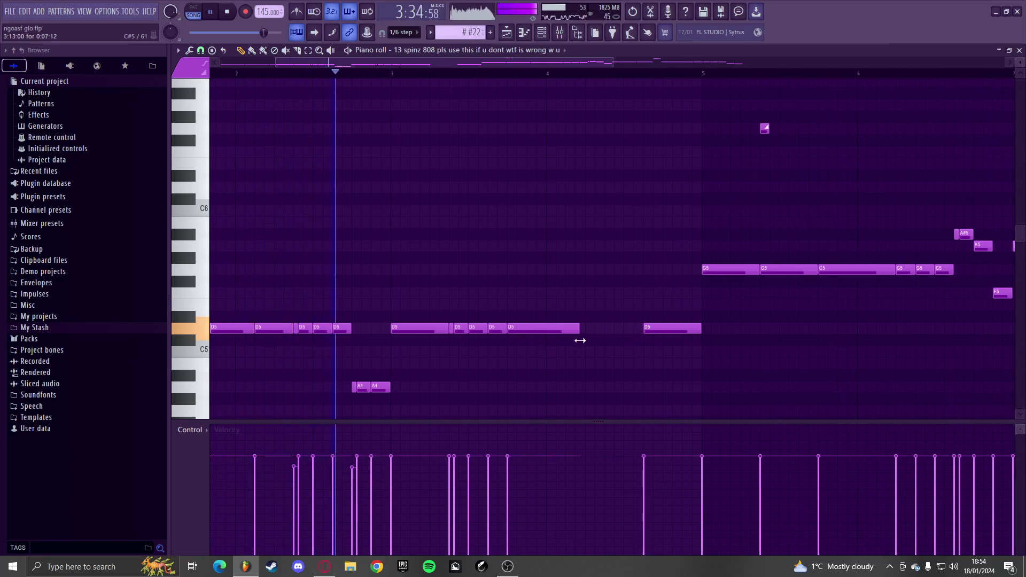
left_click_drag(567, 312, 542, 367)
key("ctrl+b")
right_click(653, 329)
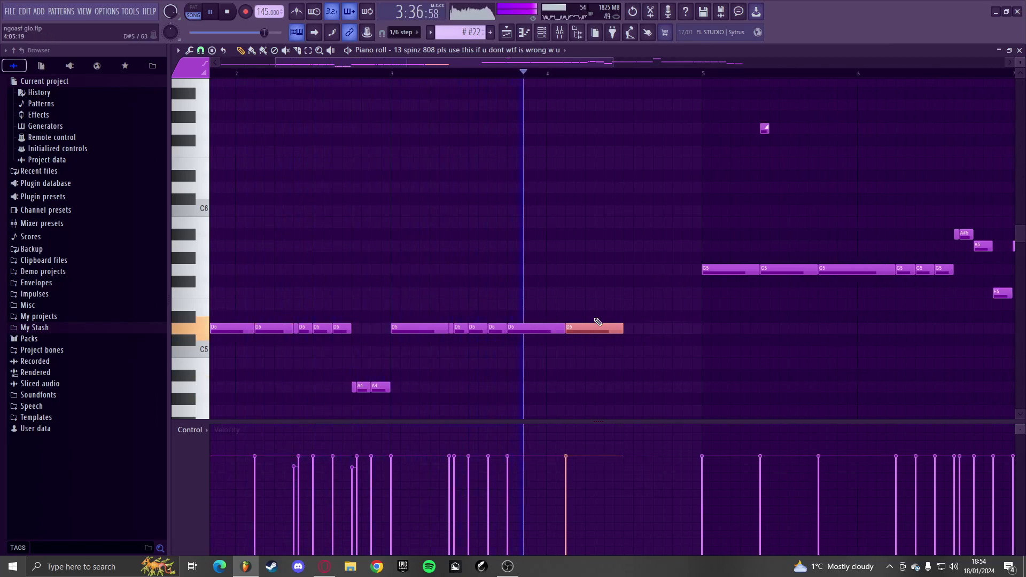
key("ctrl+b")
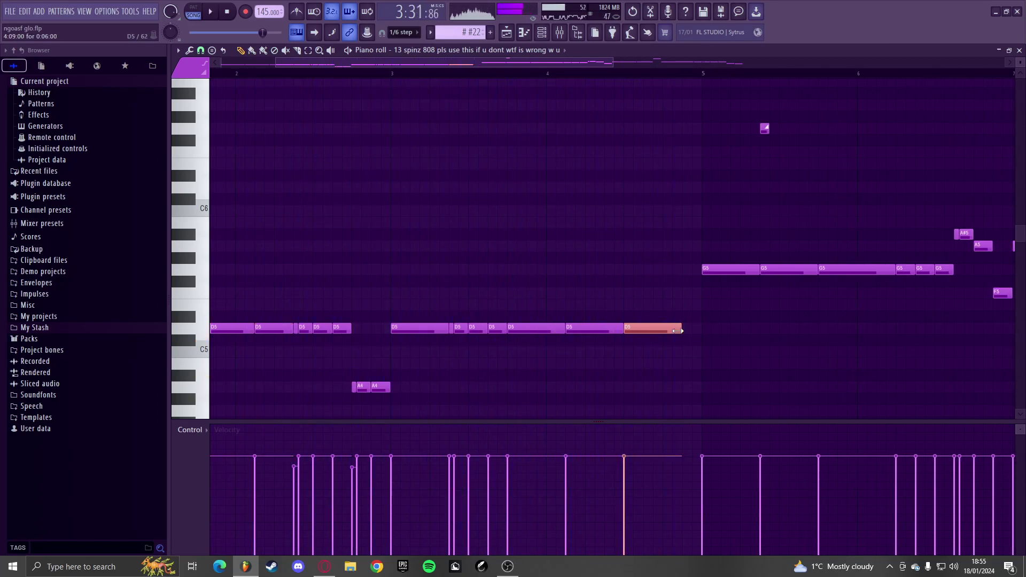
left_click_drag(658, 323, 653, 345)
key("ctrl+b")
scroll(666, 346, "down", 2)
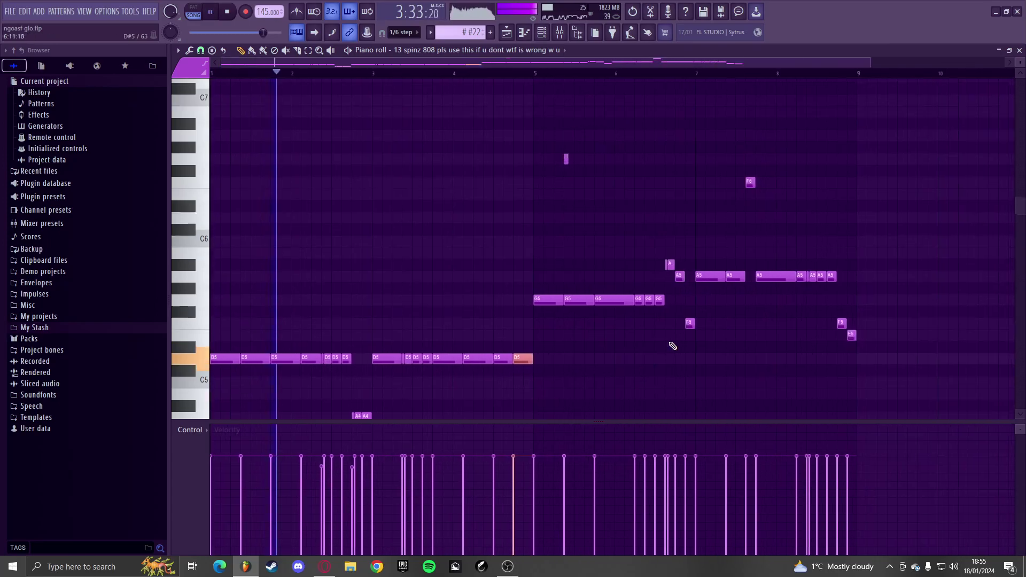
- Try the high slide note in bar 5 at other pitches, down to A#5, during playback
scroll(577, 339, "up", 4)
scroll(588, 339, "down", 4)
scroll(599, 343, "up", 2)
scroll(601, 321, "up", 4)
left_click_drag(576, 254, 548, 213)
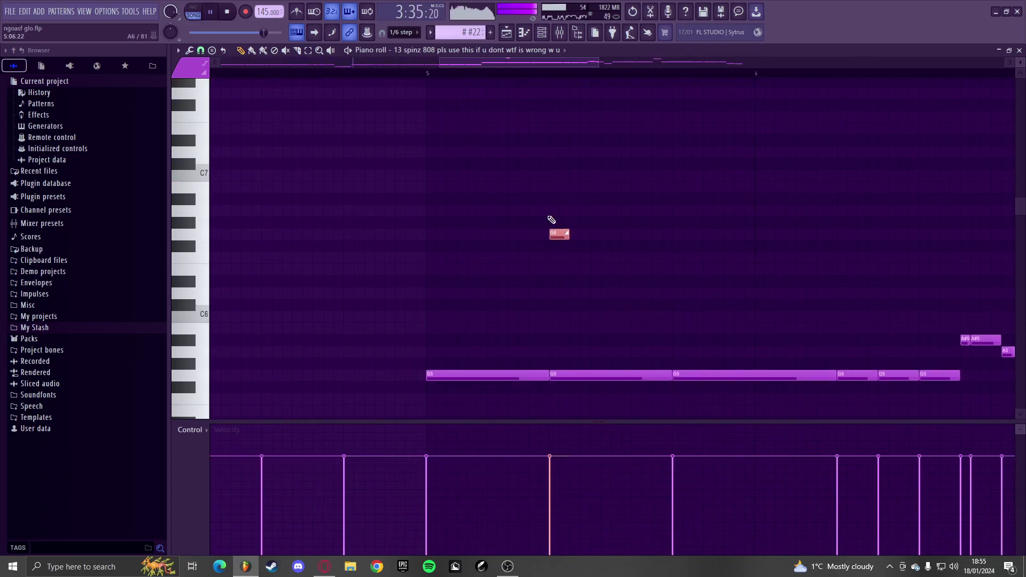
scroll(541, 222, "down", 5)
left_click(561, 222, "ctrl")
scroll(770, 311, "up", 1)
scroll(588, 331, "down", 2)
scroll(493, 337, "up", 2)
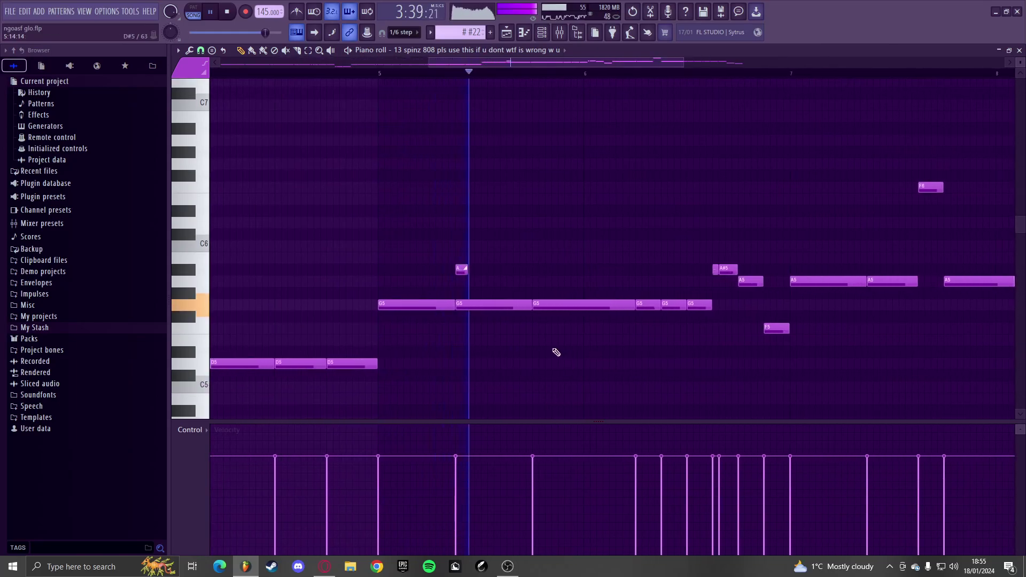
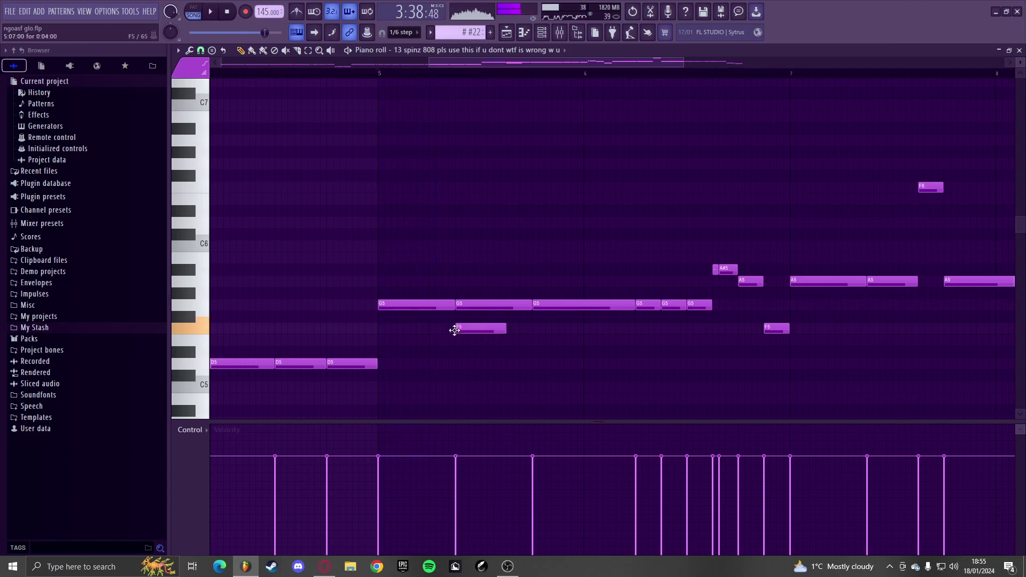
- Lower the second G5 note in bar 5 to F5 and add a short G5 slide note above its start
left_click_drag(467, 317, 467, 341)
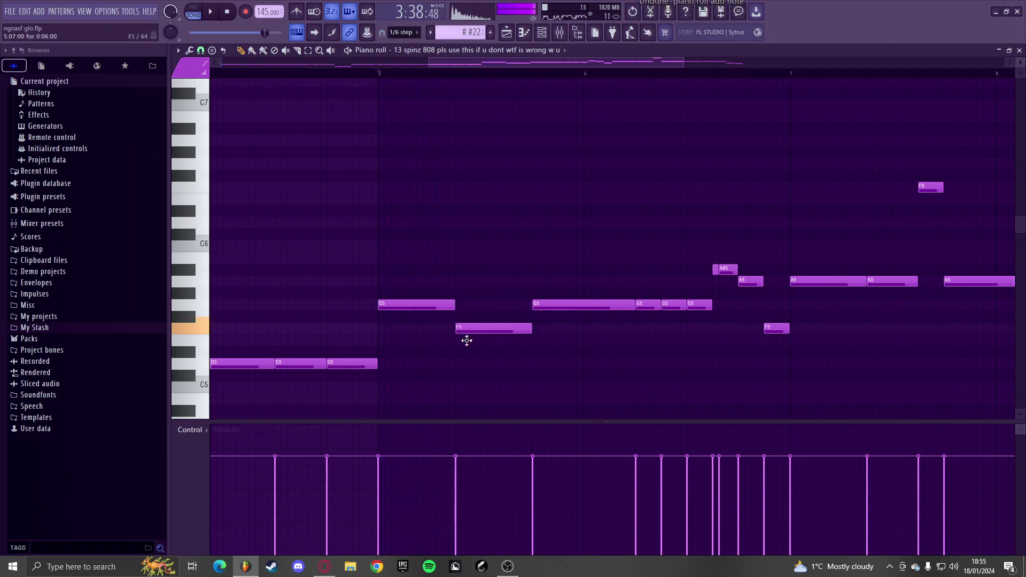
scroll(439, 300, "up", 2)
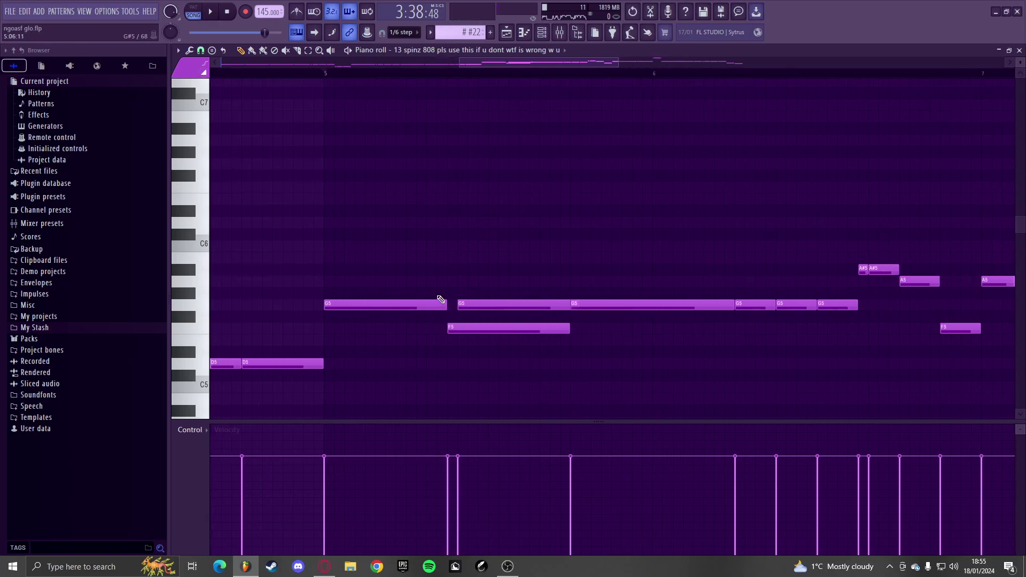
right_click(470, 304)
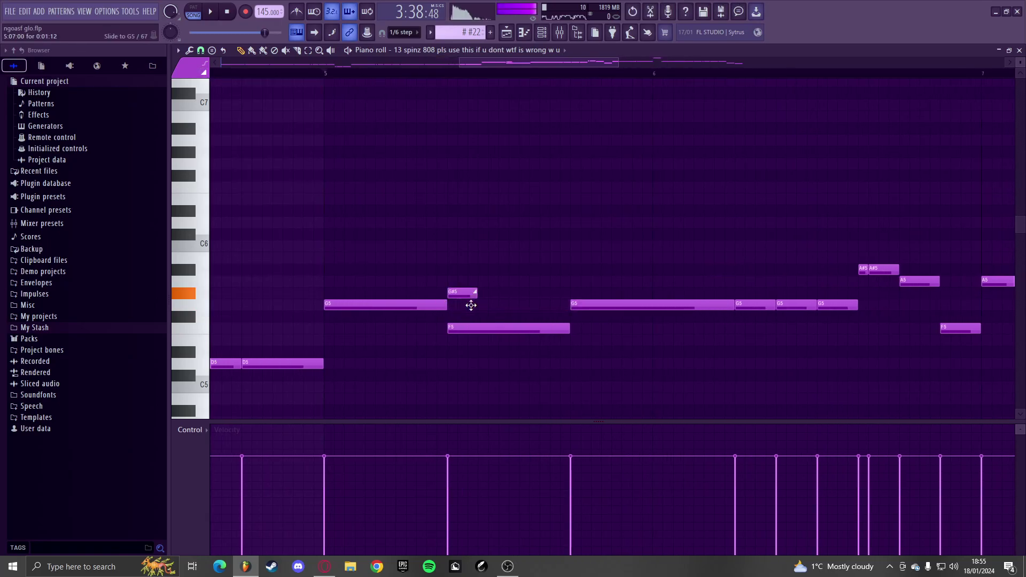
scroll(607, 346, "down", 4)
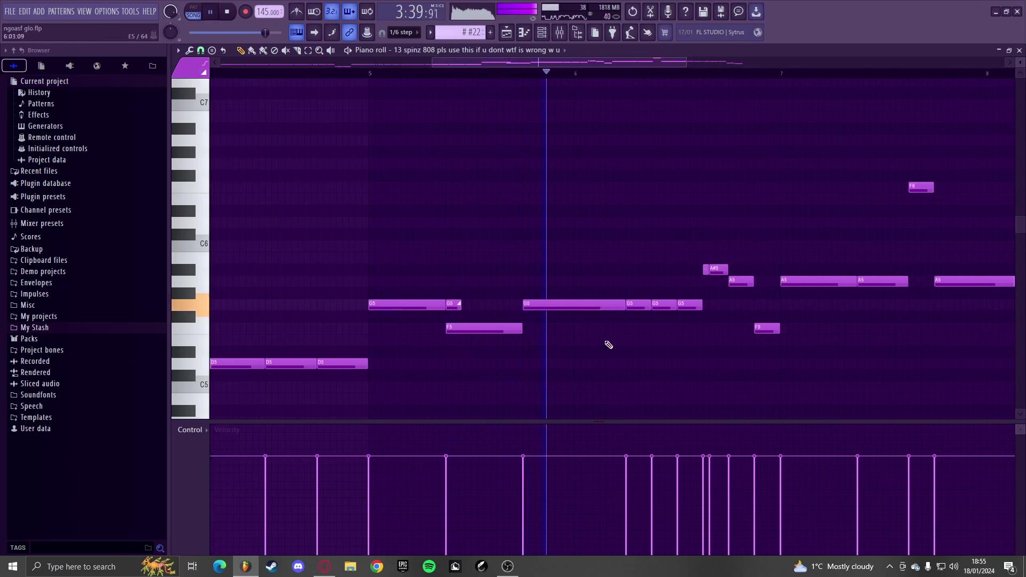
- Split the first short G5 note in the second half of bar 6 into a very brief note and a longer remainder
scroll(536, 308, "up", 6)
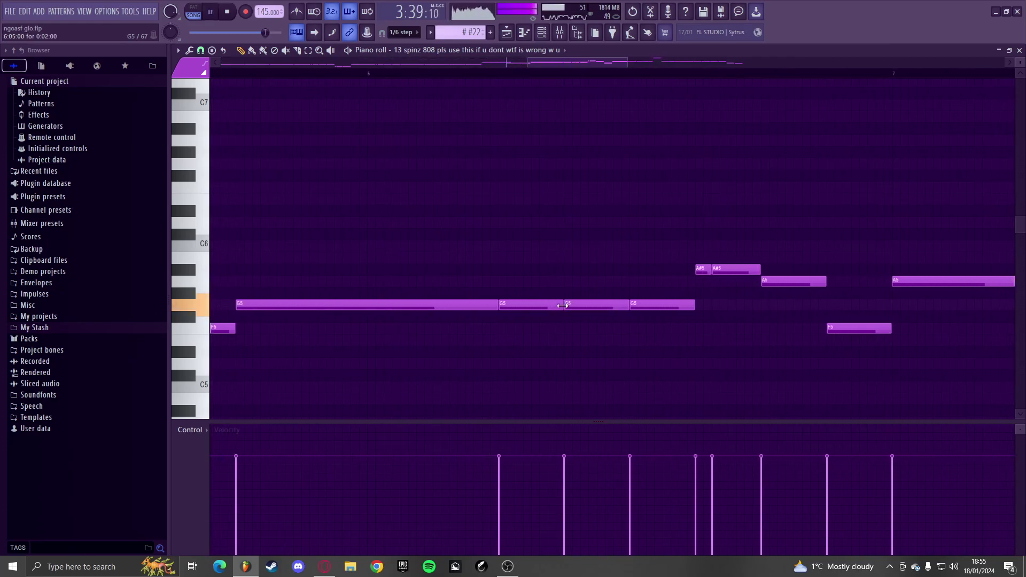
left_click(509, 304)
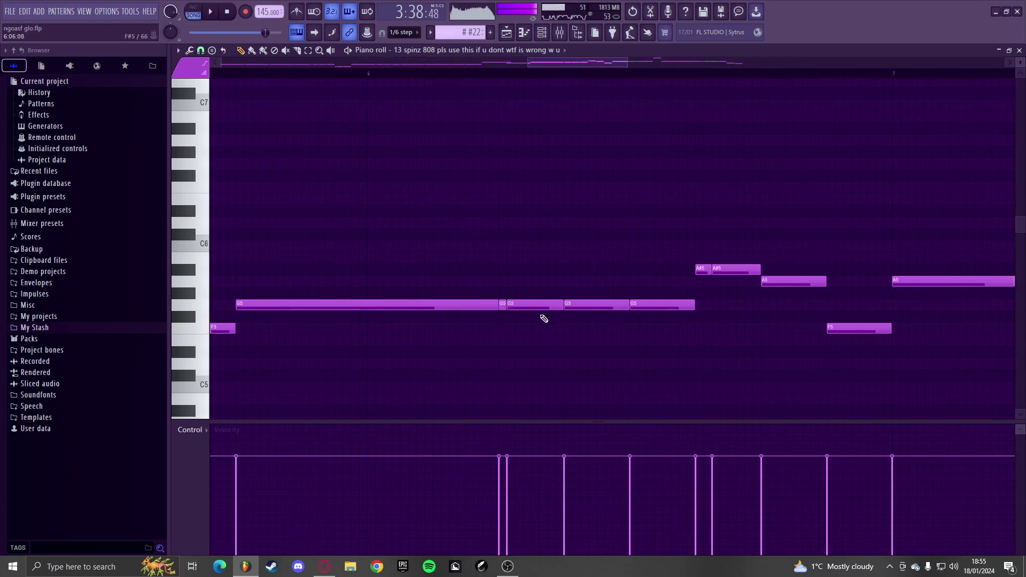
scroll(531, 310, "up", 3)
key("space")
left_click_drag(567, 305, 585, 305)
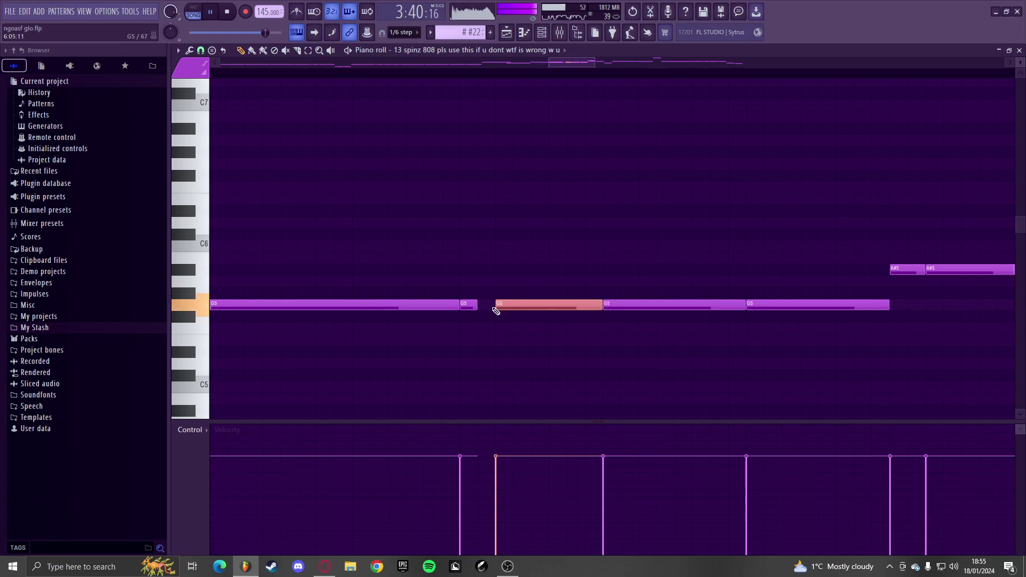
right_click(522, 305)
key("ctrl+z")
- Shorten the F6 note in bar 7 to one step and follow it with a one-step E6 note
scroll(521, 282, "down", 3)
scroll(542, 271, "down", 3)
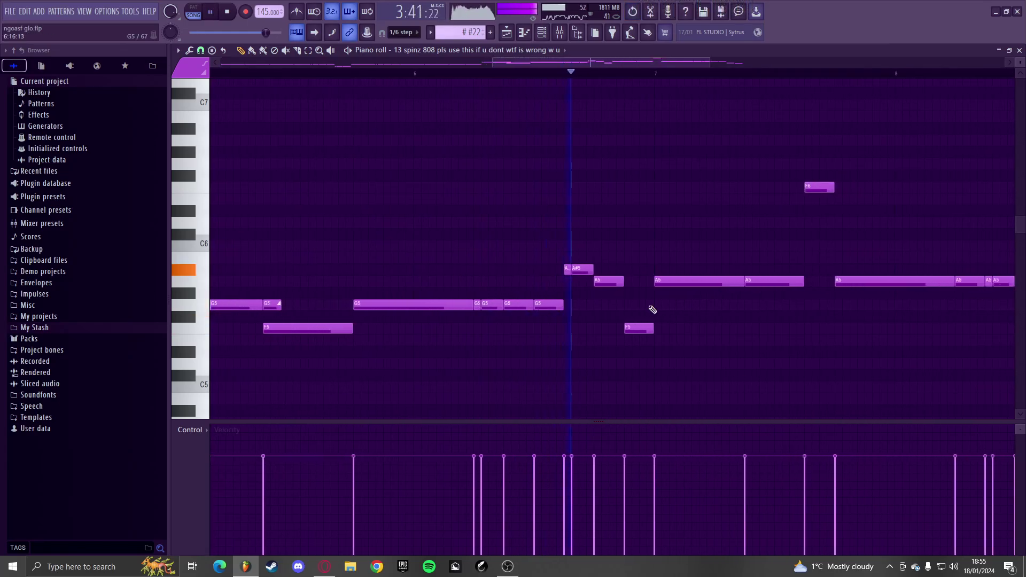
scroll(458, 295, "down", 2)
scroll(708, 320, "up", 1)
scroll(709, 329, "up", 3)
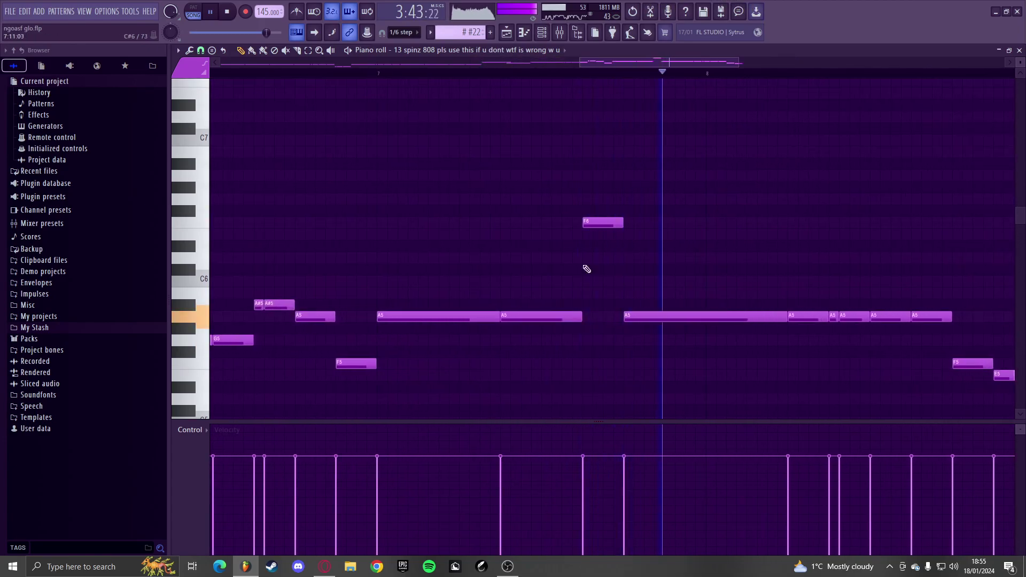
left_click(383, 75)
scroll(613, 273, "up", 2)
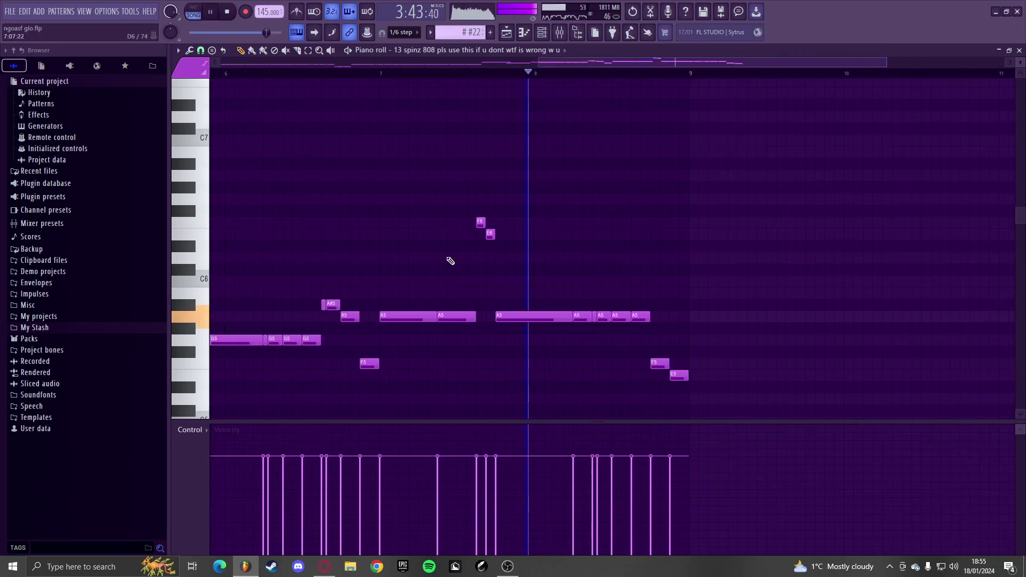
- Replace the F5 and E5 notes at the end of bar 8 with a descending one-step run of F6, E6, C6 and A5
key("space")
scroll(700, 267, "up", 2)
left_click(675, 225)
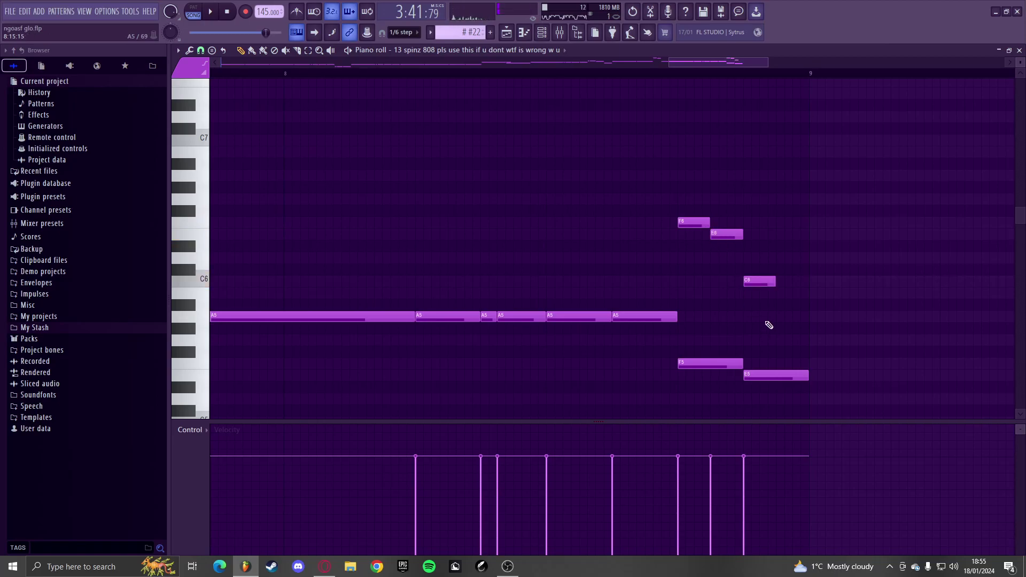
scroll(774, 304, "up", 2)
key("space")
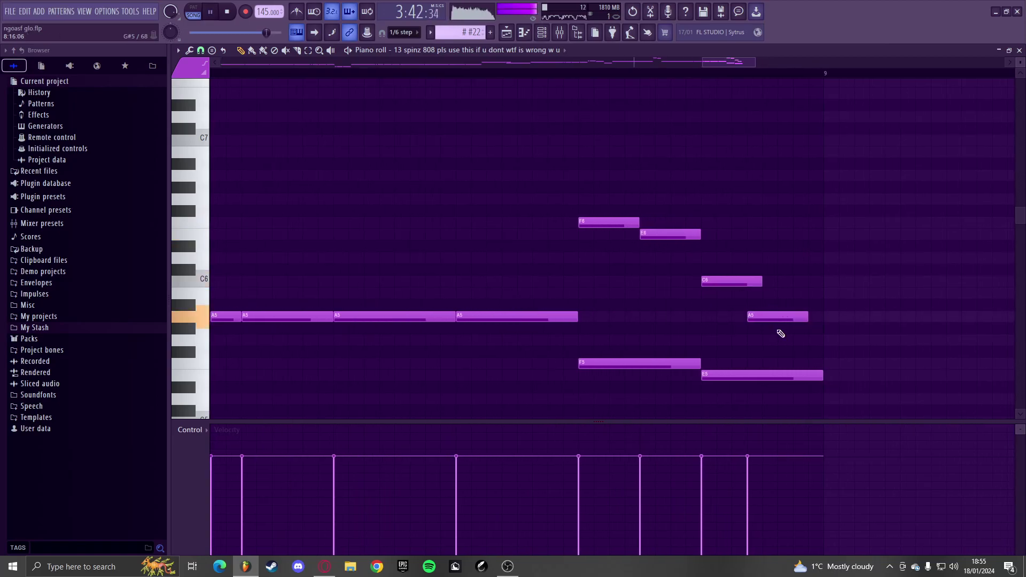
right_click(763, 375)
right_click(657, 364)
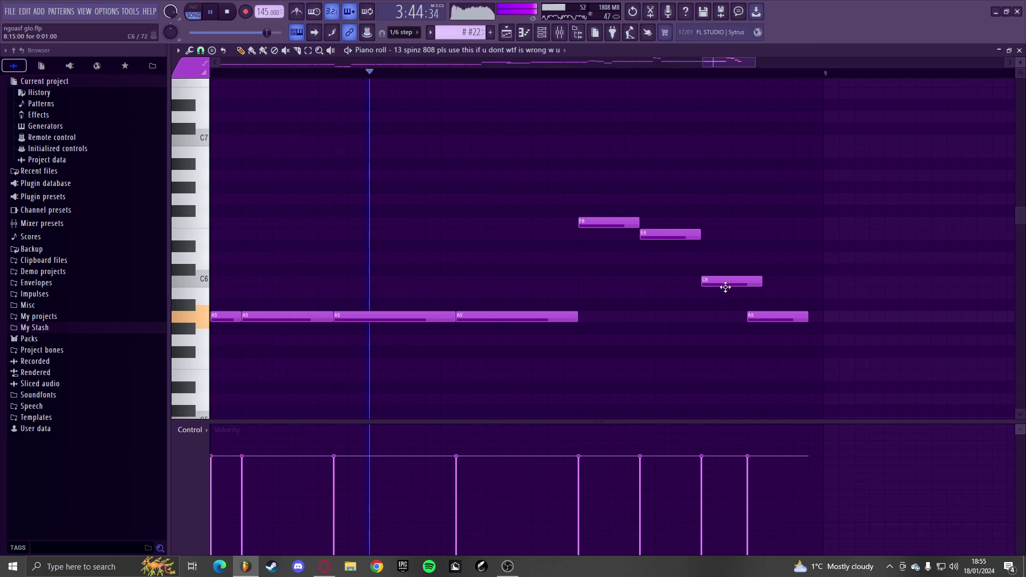
mouse_move(779, 314)
left_mouse_down()
mouse_move(799, 316)
mouse_move(790, 319)
left_mouse_up()
- Repeat the F6 and E6 pair at the end of bar 7 and slice the long A5 below into two-step notes up to bar 8
key("space")
key("space")
scroll(790, 322, "down", 5)
scroll(718, 317, "up", 1)
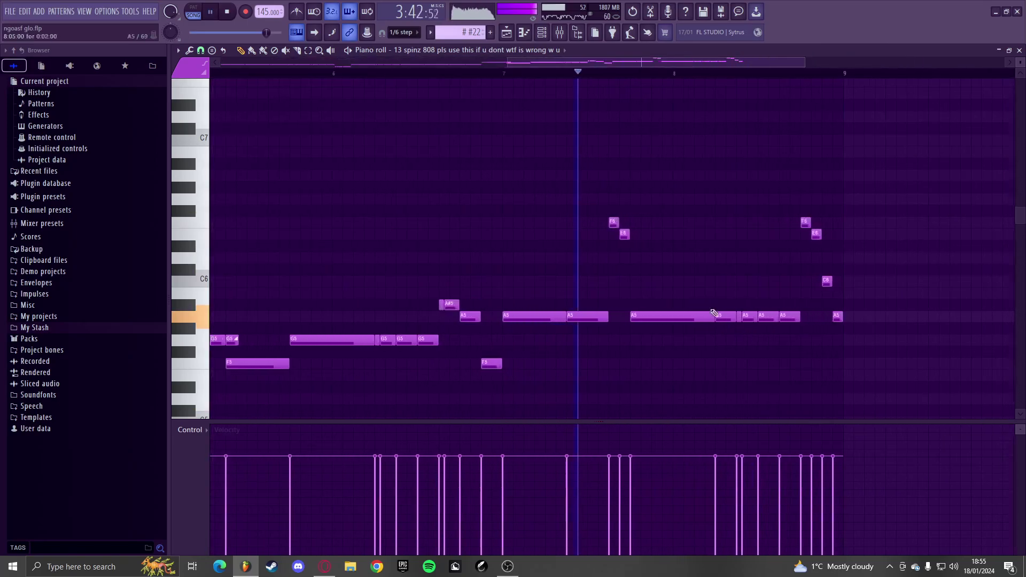
scroll(619, 278, "up", 2)
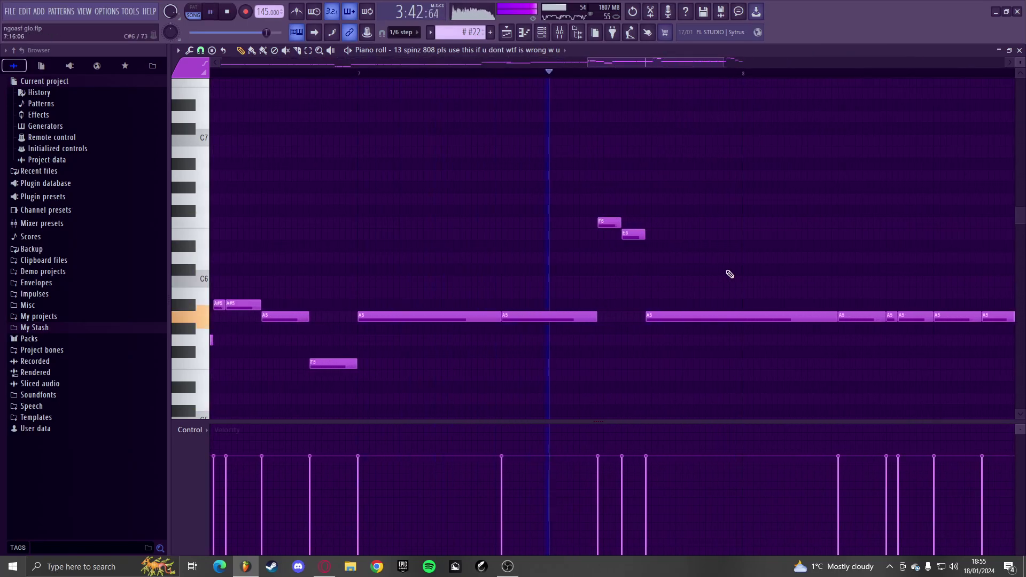
scroll(721, 271, "up", 2)
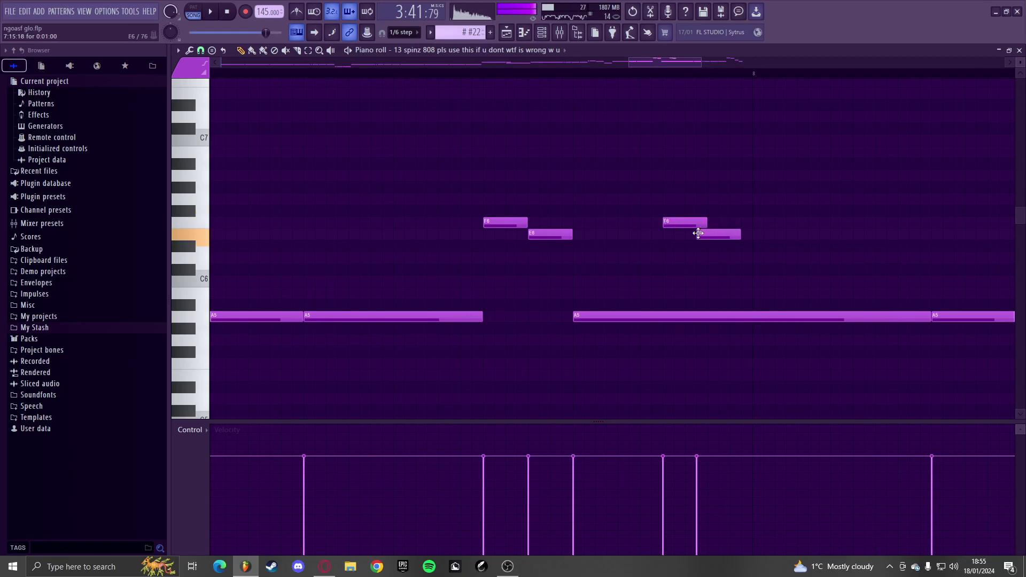
scroll(656, 258, "down", 2)
key("space")
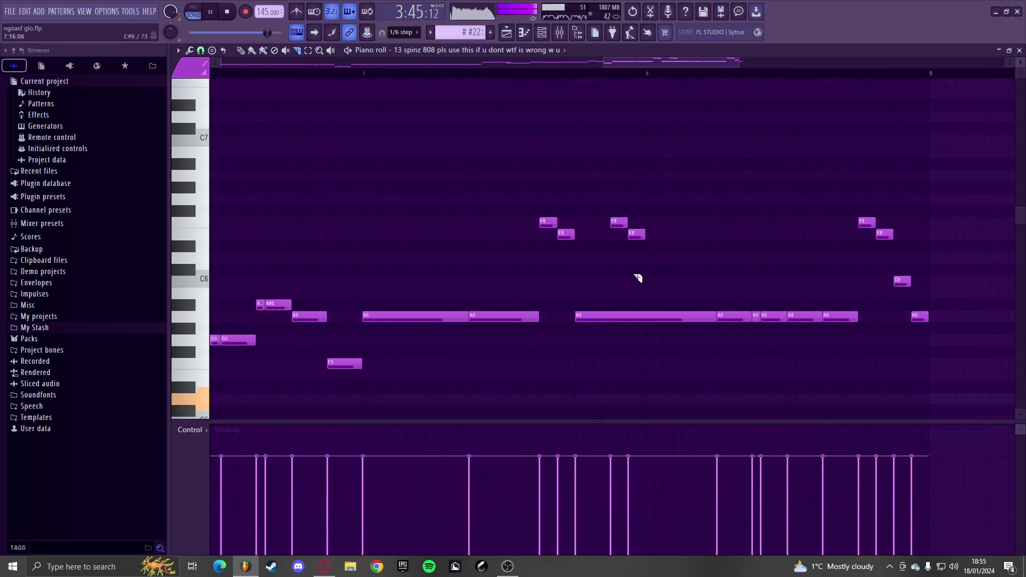
scroll(567, 326, "up", 2)
scroll(555, 324, "down", 2)
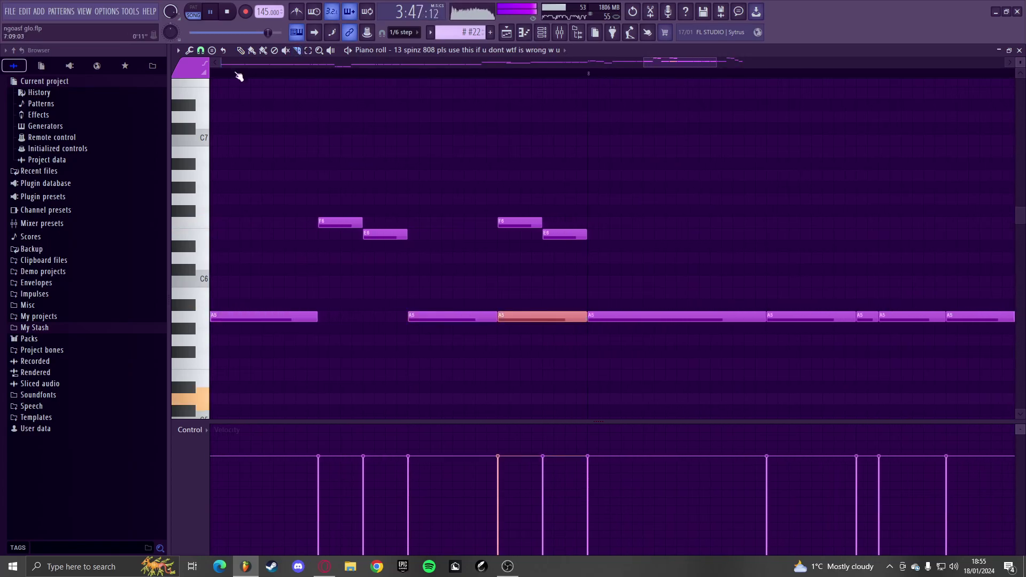
- Replace the #6 clips on Track 21 from bar 137 to 161 in the playlist with copies of the #22 clip
key("F5")
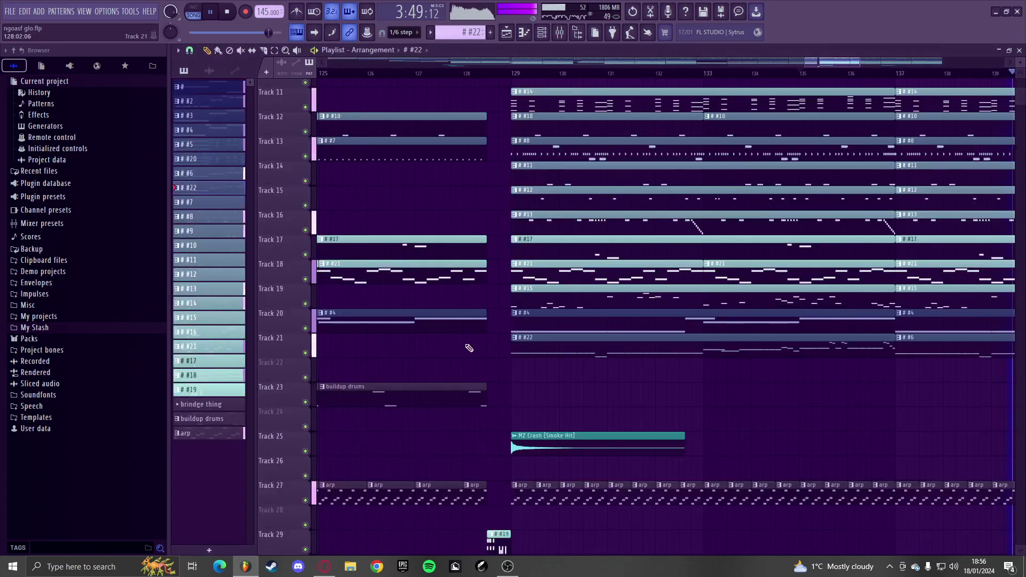
scroll(472, 348, "down", 4)
key("space")
right_click(636, 349)
right_click(604, 342)
key("ctrl+b")
key("ctrl+b")
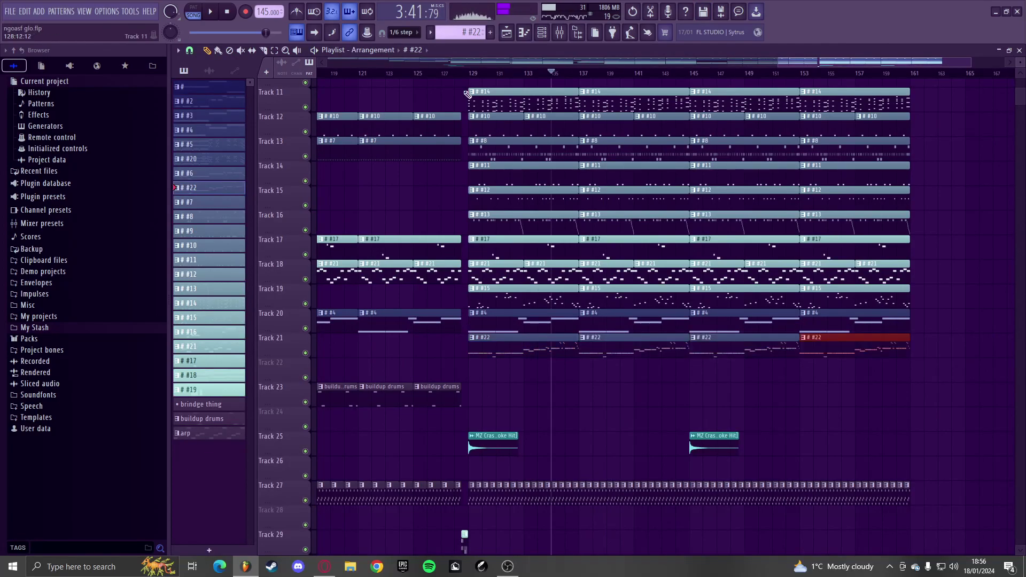
- Play the second drop from bar 129 and review the clips on its tracks
key("space")
left_click(472, 74)
left_click(525, 373, "ctrl")
scroll(520, 372, "up", 7)
scroll(465, 370, "up", 3)
scroll(440, 369, "up", 3)
scroll(446, 369, "down", 5)
scroll(451, 390, "down", 3)
scroll(450, 391, "down", 2)
scroll(475, 321, "up", 2)
key("space")
key("space")
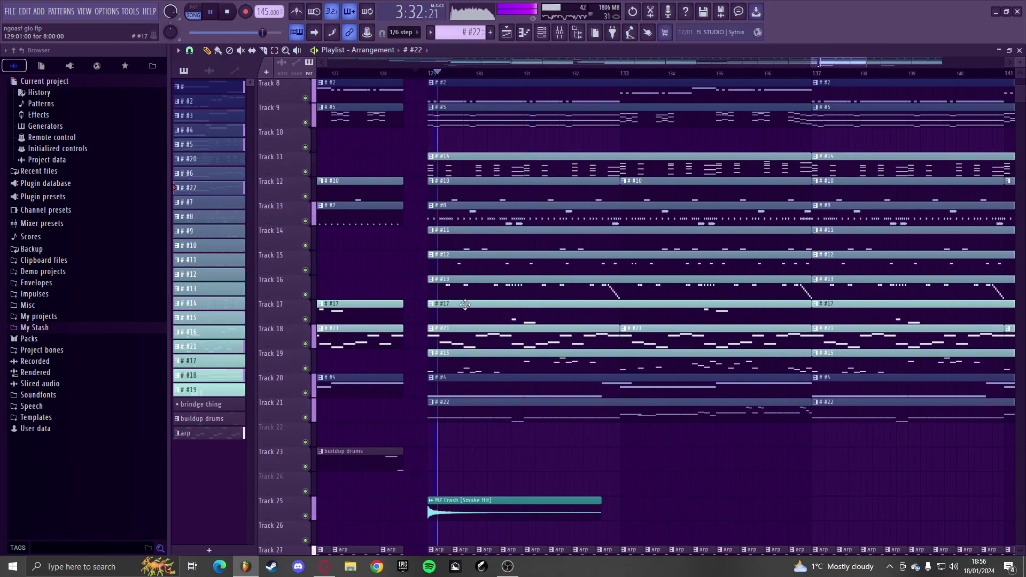
scroll(465, 302, "up", 7)
key("space")
- Make the #9 clip on Track 6 at bar 129 a unique pattern and open its kick notes in the piano roll
right_click(430, 212)
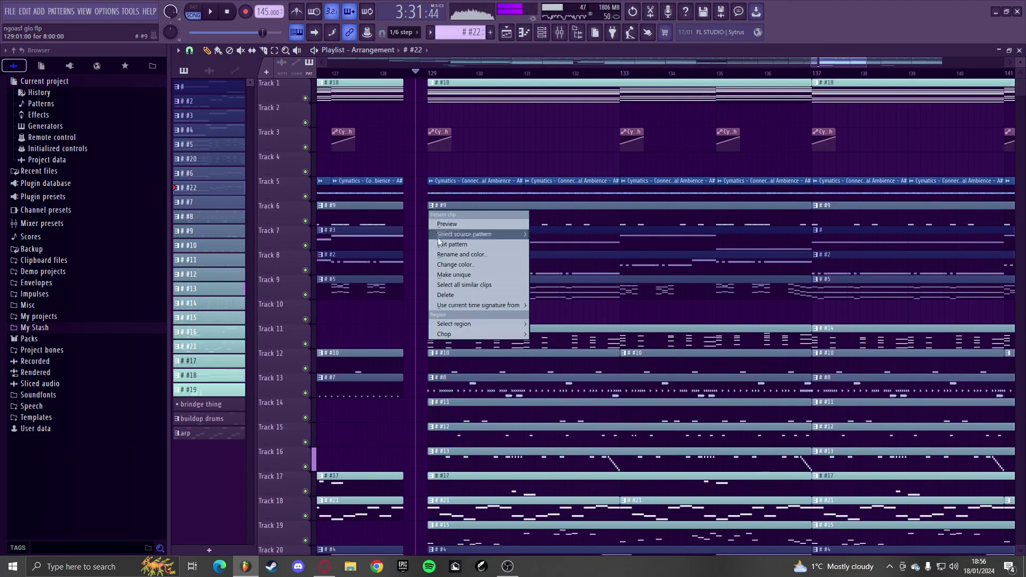
left_click(446, 274)
double_click(445, 204)
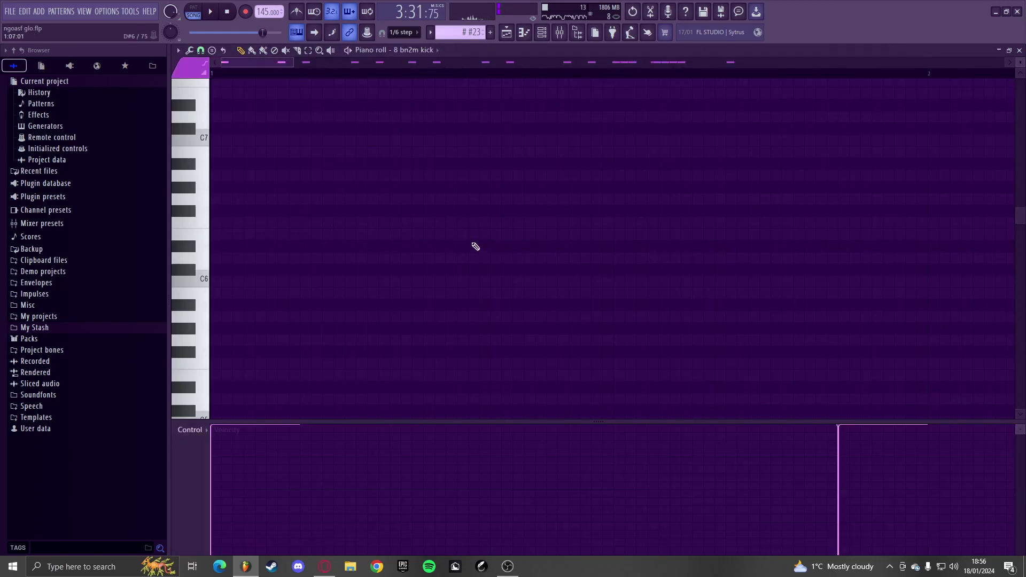
- Add extra C4 kick notes on steps 7 and 13 of bar 1 and on step 13 of bar 3
key("space")
left_click(332, 278)
scroll(328, 289, "down", 3)
right_click(406, 281)
left_click(406, 281)
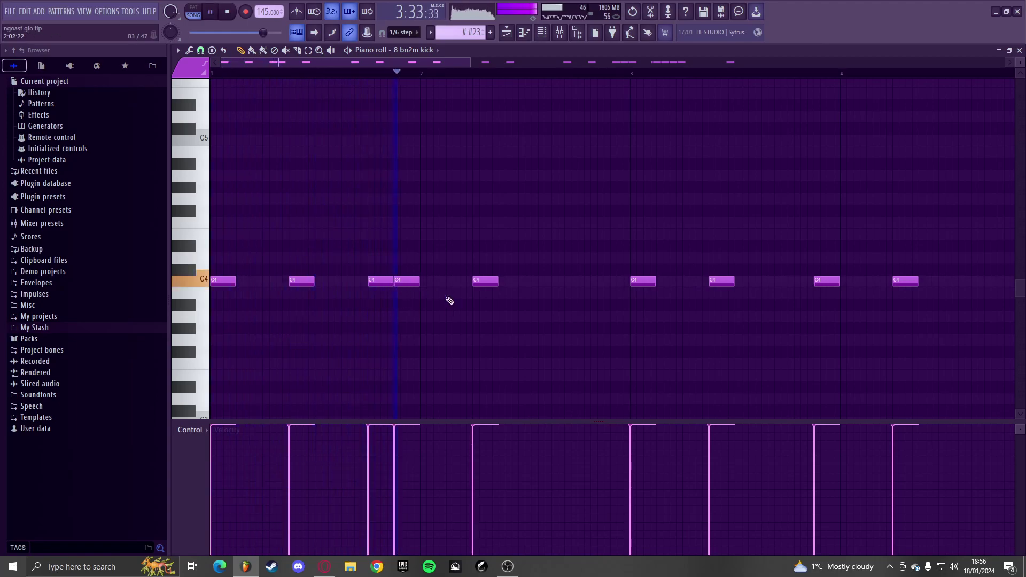
scroll(576, 302, "up", 2)
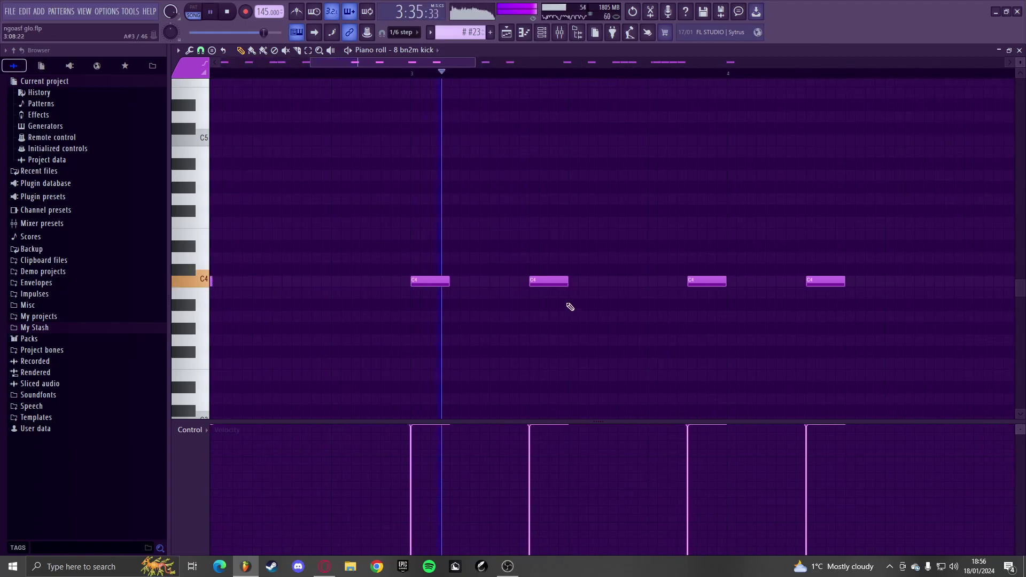
scroll(635, 293, "down", 5)
scroll(545, 310, "up", 3)
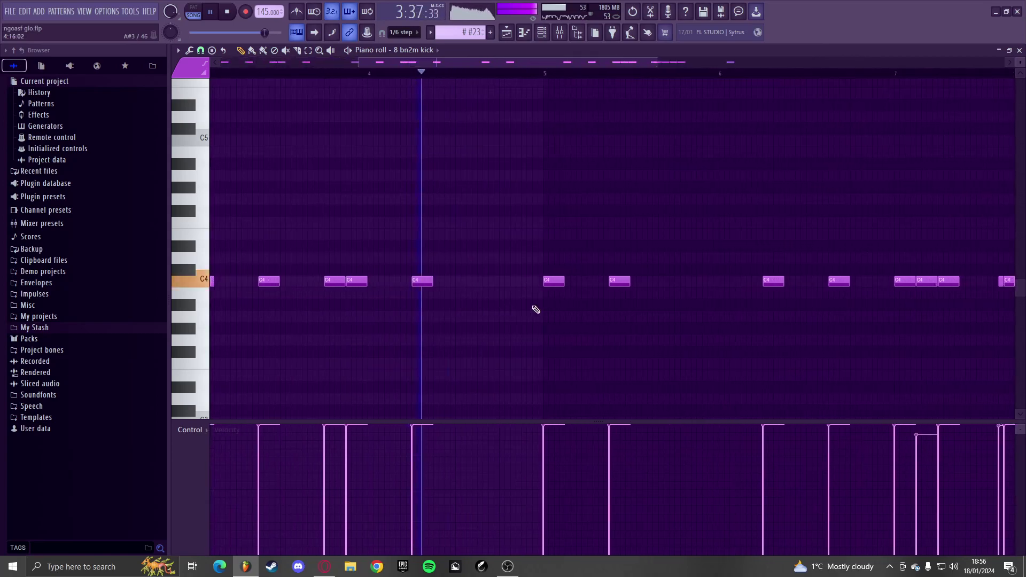
- Play through the remaining kick pattern and add an extra C4 note on step 7 of bar 8
scroll(555, 312, "down", 2)
scroll(586, 312, "up", 3)
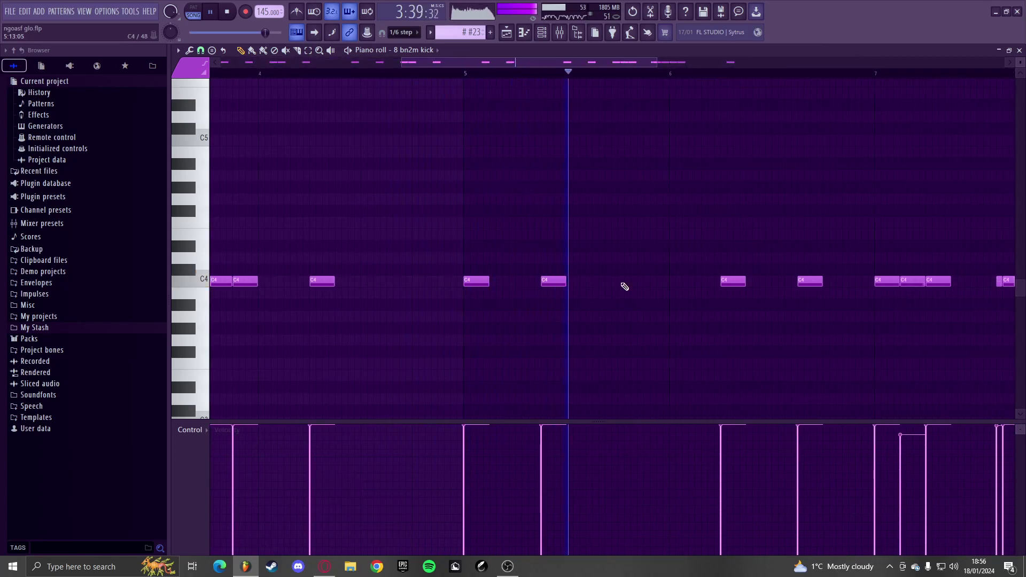
scroll(624, 287, "down", 3)
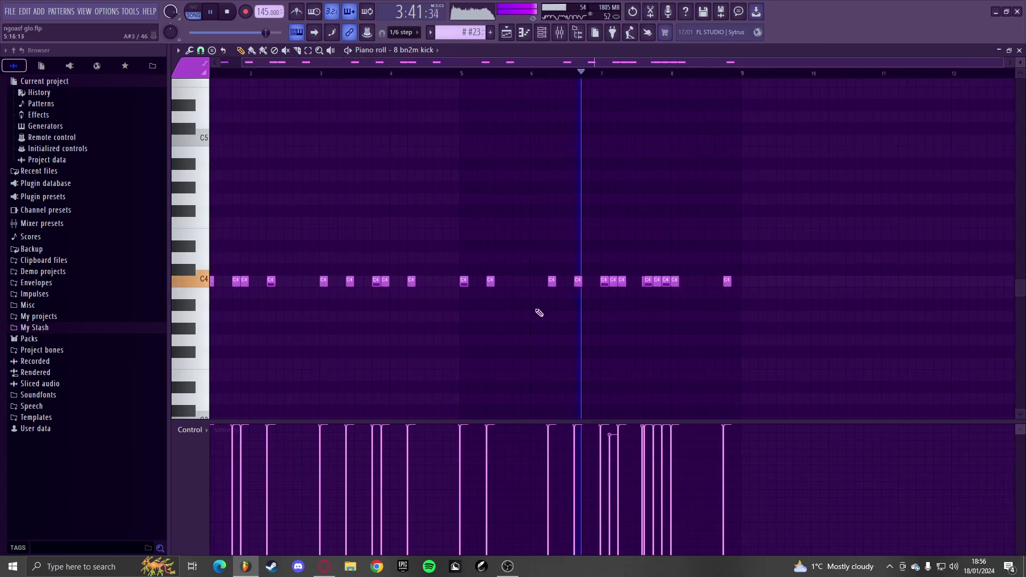
scroll(664, 341, "up", 2)
scroll(753, 299, "up", 1)
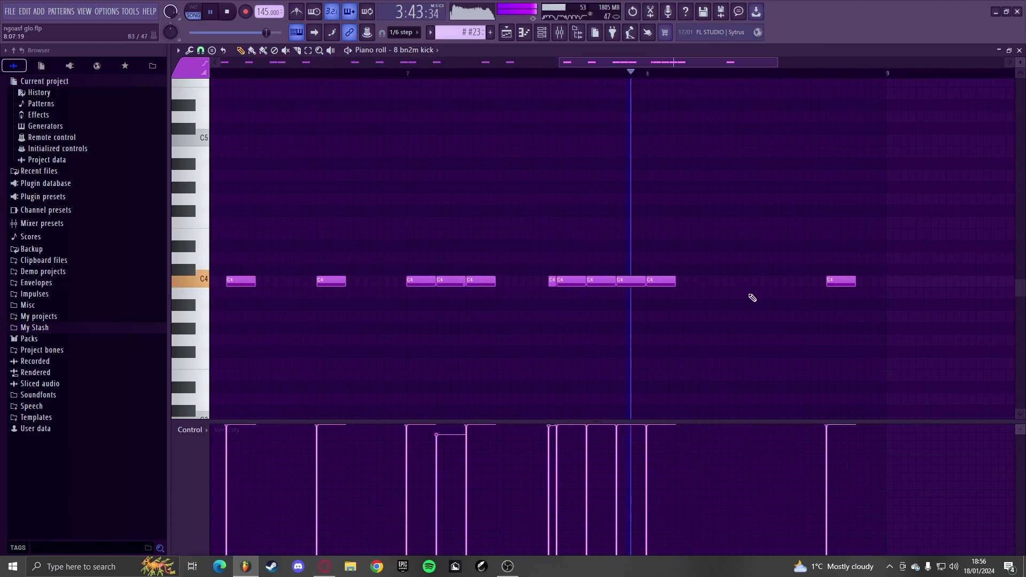
scroll(609, 289, "down", 1)
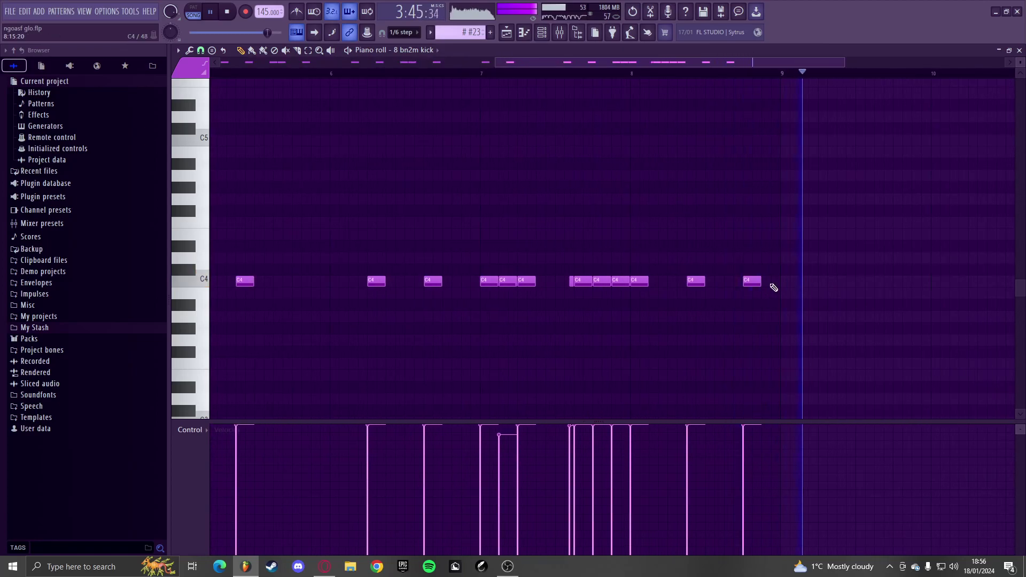
- Replace the #9 clips on Track 6 from bar 145 to 161 with a copy of the #23 and #9 pair from bar 129
key("F5")
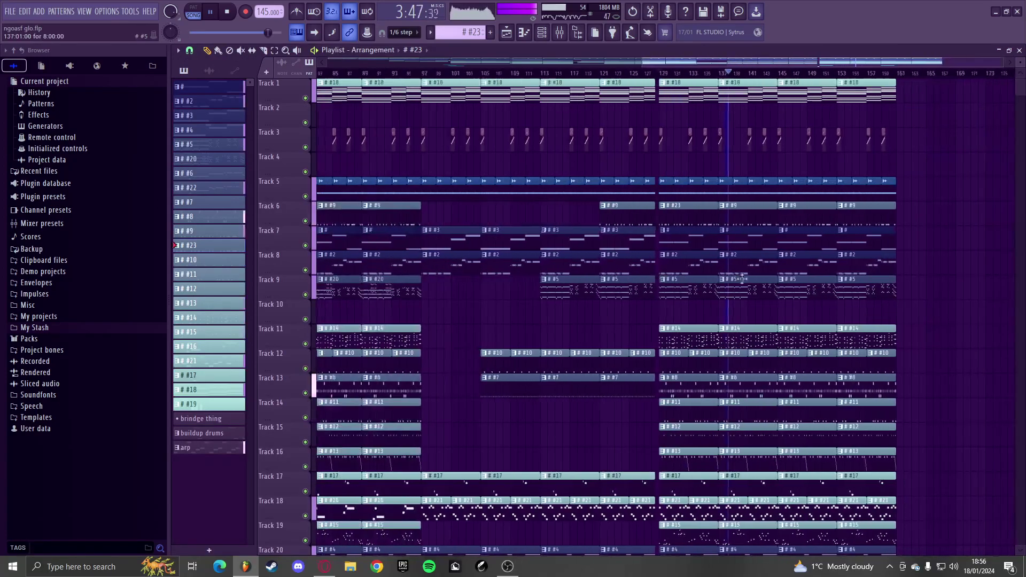
right_click(802, 224)
right_click(887, 219)
left_click_drag(938, 201, 648, 224)
key("ctrl+b")
- Duplicate the last 16 bars of clips on Tracks 1, 3 and 5 from bar 161 to 177
scroll(653, 261, "down", 3)
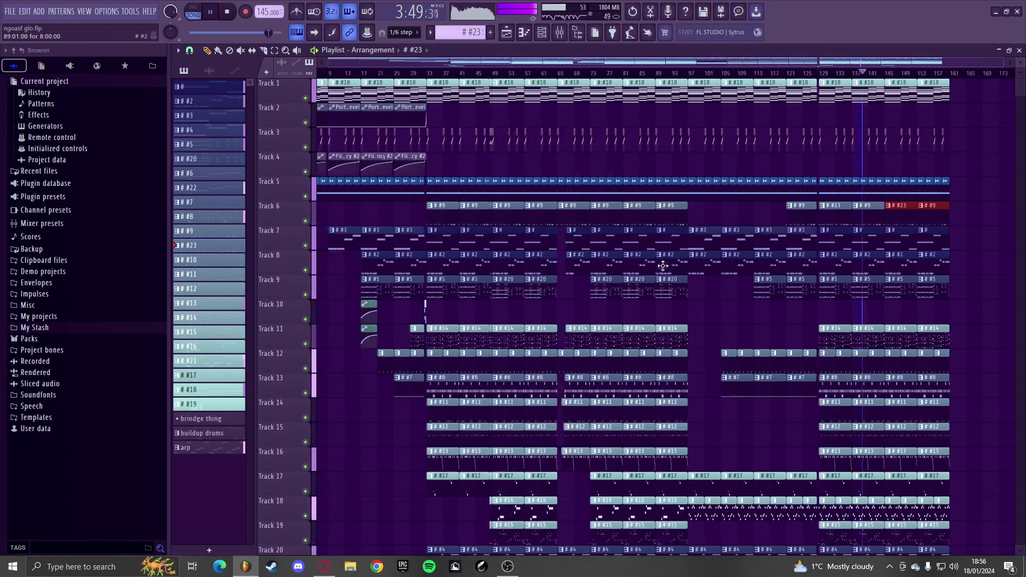
scroll(656, 316, "down", 3)
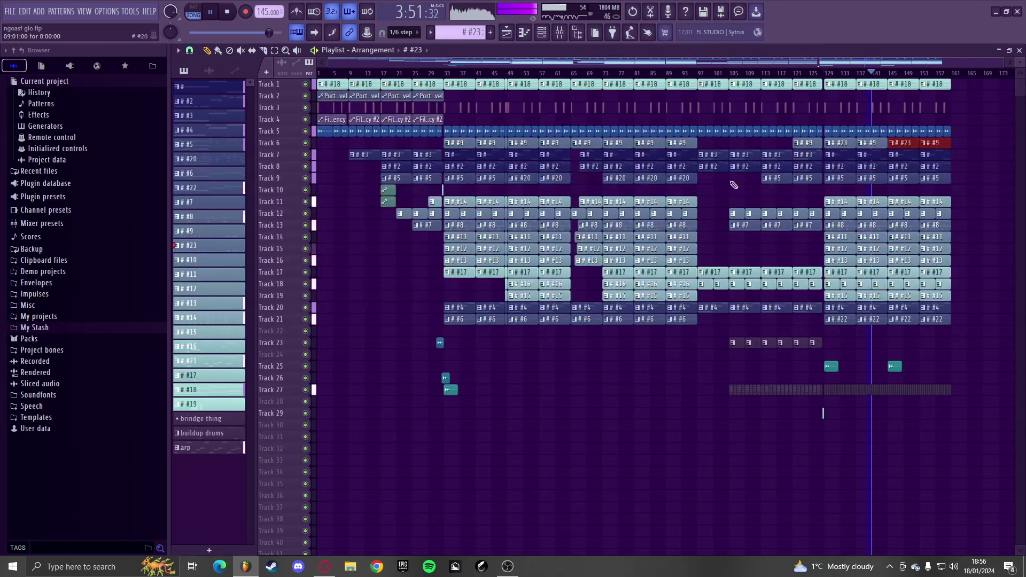
scroll(973, 156, "up", 5)
scroll(973, 155, "up", 2)
left_click_drag(951, 121, 574, 84)
left_click_drag(948, 140, 571, 80)
key("ctrl+b")
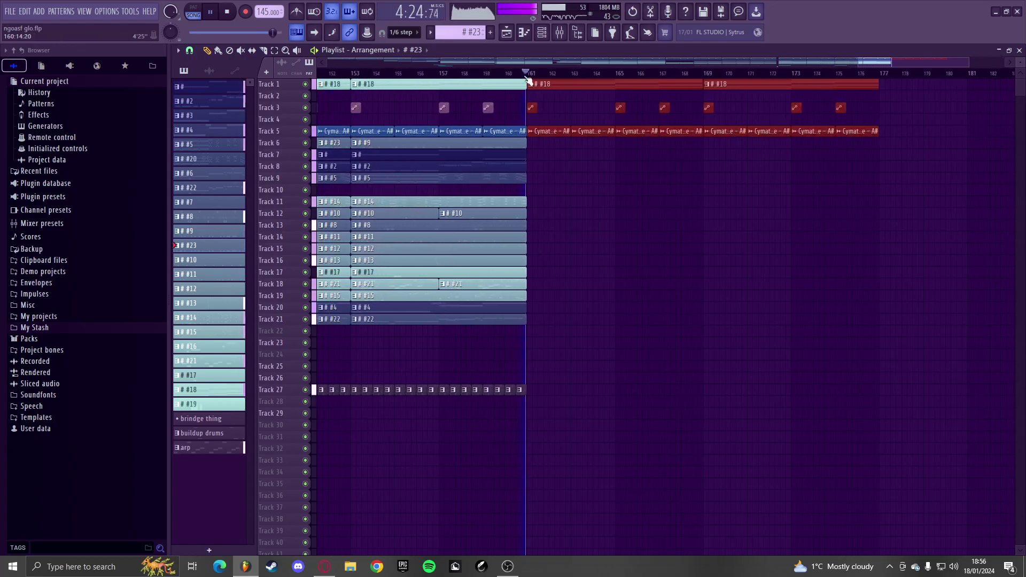
- Duplicate the last #4 clip on Track 20 so that the copy starts at bar 161
left_click(612, 195, "ctrl")
scroll(607, 196, "down", 2)
scroll(601, 196, "up", 3)
key("space")
key("space")
scroll(571, 241, "up", 2)
left_click(561, 219, "ctrl")
right_click(657, 270)
scroll(630, 342, "down", 3)
left_click(559, 430, "ctrl")
key("ctrl+b")
right_click(639, 363)
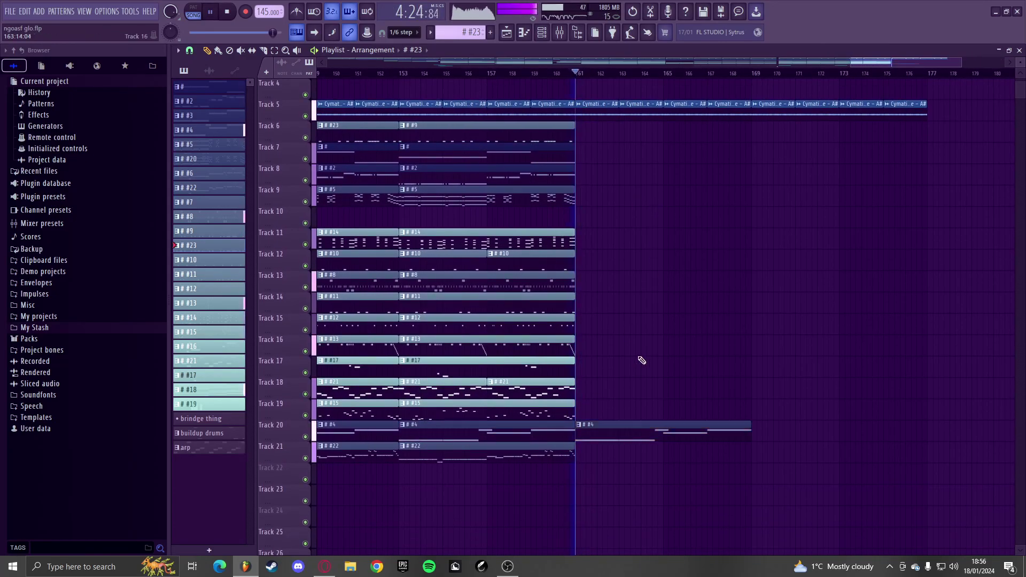
- Duplicate the last # clip on Track 7 so that a single copy starts at bar 161
left_click(518, 147)
key("ctrl+b")
key("ctrl+b")
left_click(662, 197)
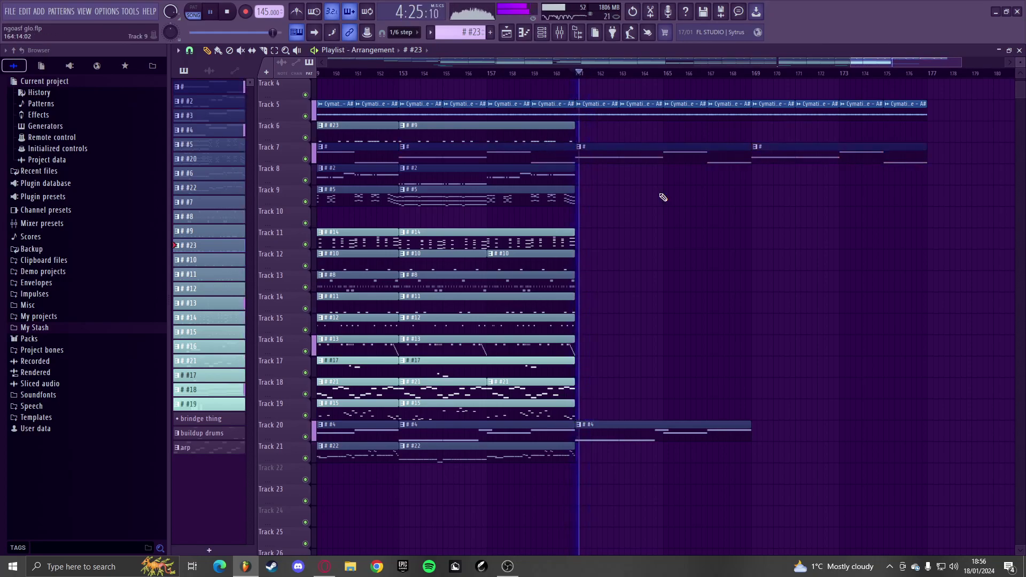
right_click(791, 157)
- Duplicate the last #2 clip on Track 8 and the last #5 clip on Track 9 so the copies start at bar 161
left_click(553, 199, "ctrl")
key("ctrl+b")
key("space")
key("space")
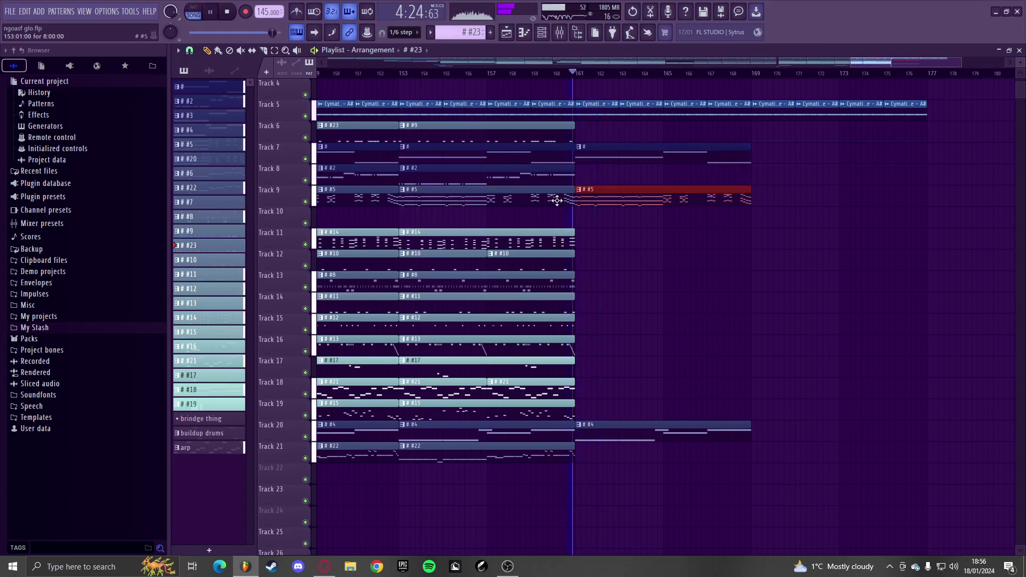
left_click(646, 224, "ctrl")
left_click(551, 176, "ctrl")
key("ctrl+b")
right_click(640, 200)
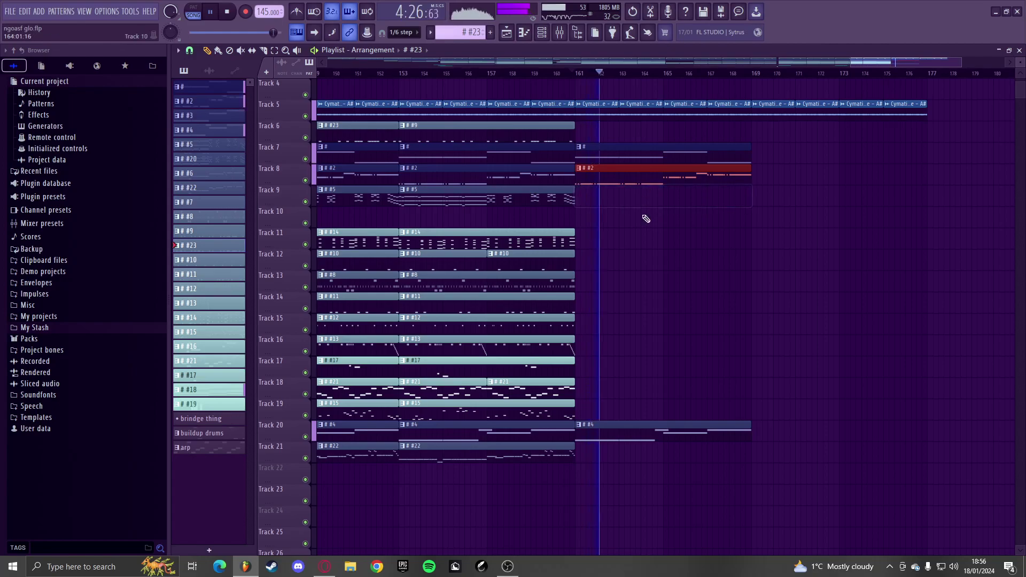
left_click(528, 201, "ctrl")
key("ctrl+b")
- Duplicate the clips starting at bar 161 on Tracks 7, 8, 9 and 20 so the copies start at bar 169
left_click(654, 229, "ctrl")
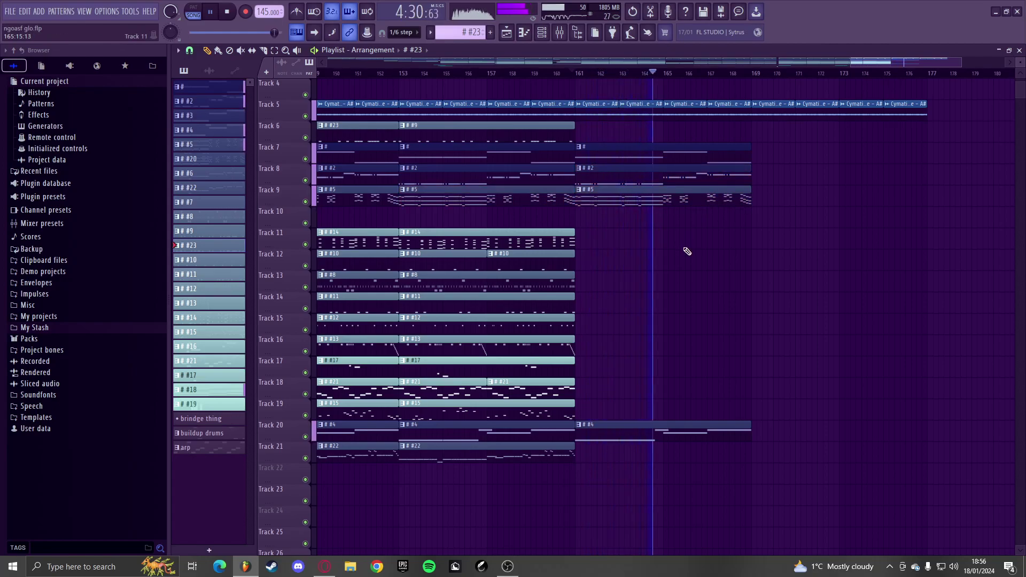
left_click_drag(797, 436, 614, 167)
key("ctrl+b")
left_click(739, 278)
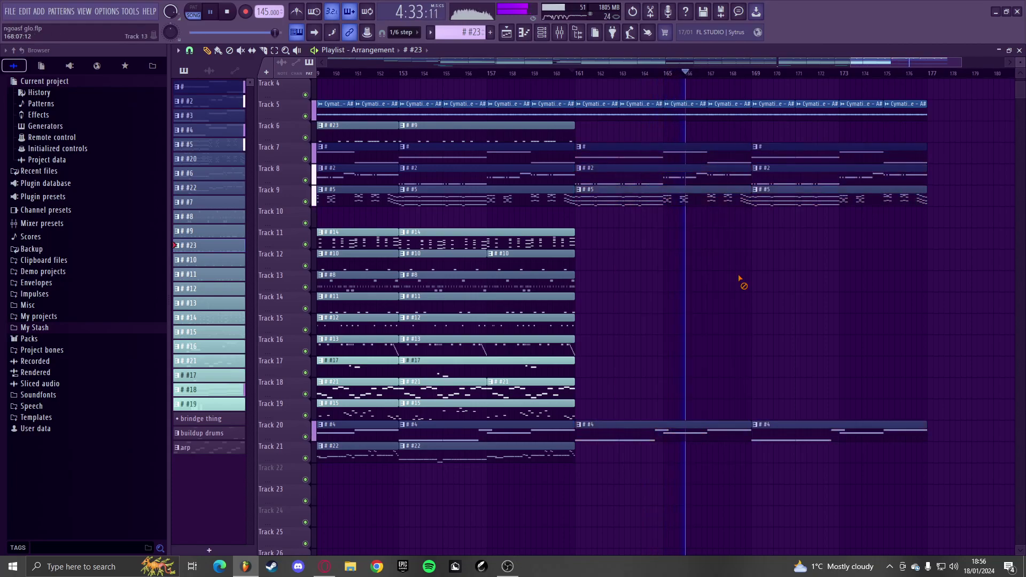
- Delete every clip from bar 169 to 177 so the arrangement ends at bar 169
left_click(567, 39)
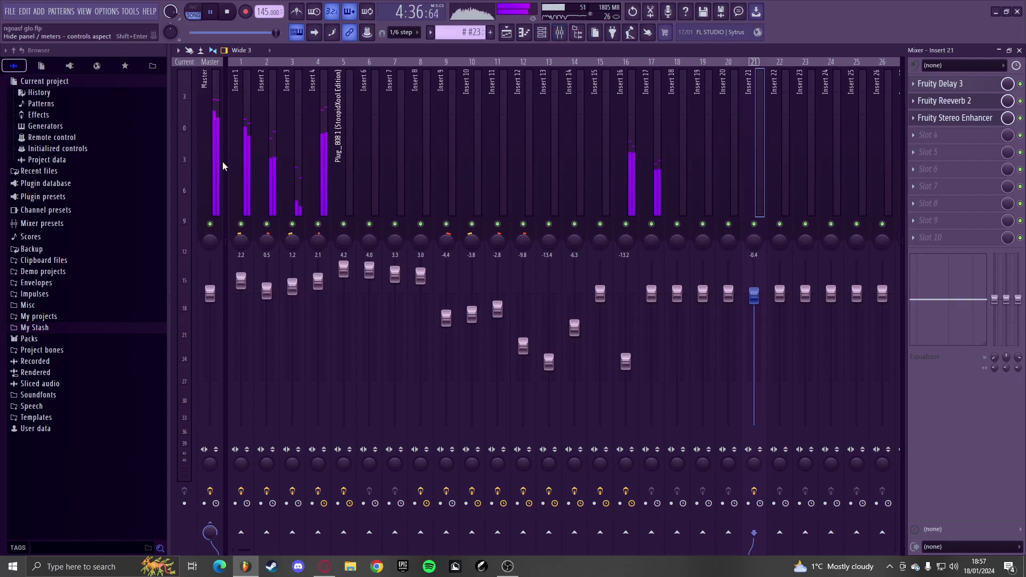
key("F9")
left_click_drag(905, 456, 766, 81)
left_click_drag(975, 523, 758, 83)
key("Delete")
- Extend the last Filter - Master - Cutoff frequency #2 automation clip on Track 4 past bar 169
scroll(743, 171, "down", 6)
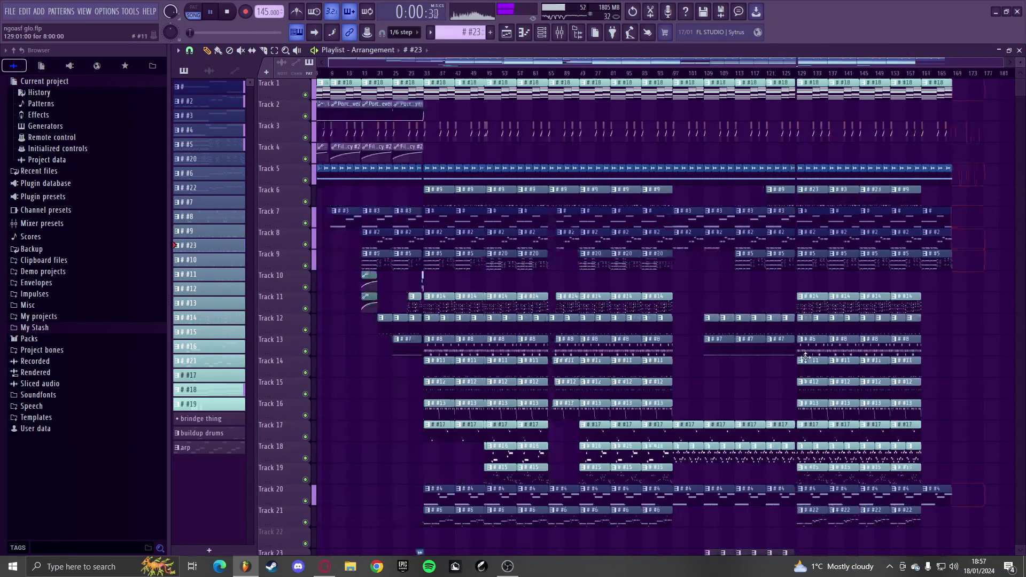
scroll(459, 359, "down", 4)
scroll(438, 357, "up", 9)
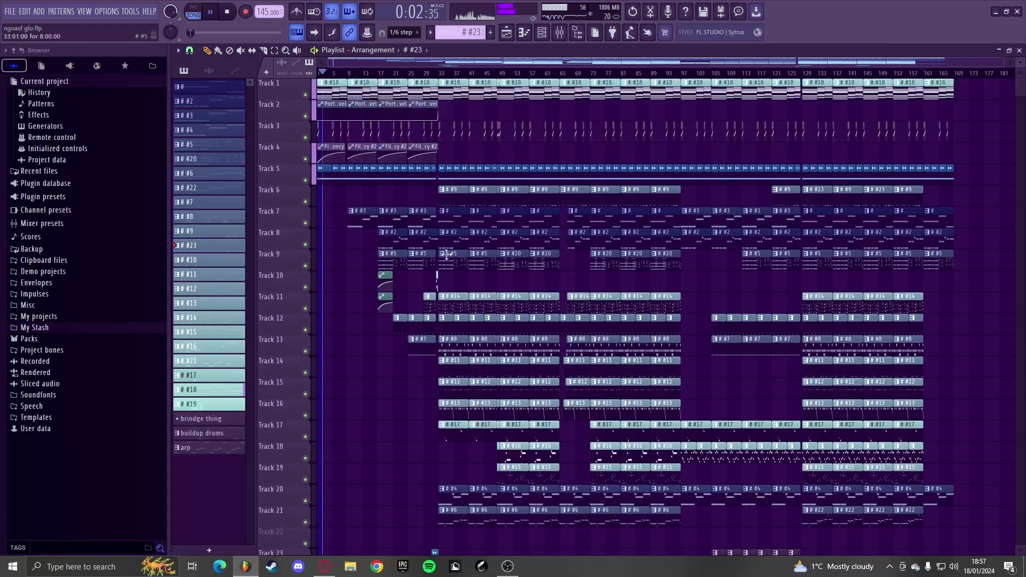
left_click_drag(465, 145, 982, 141)
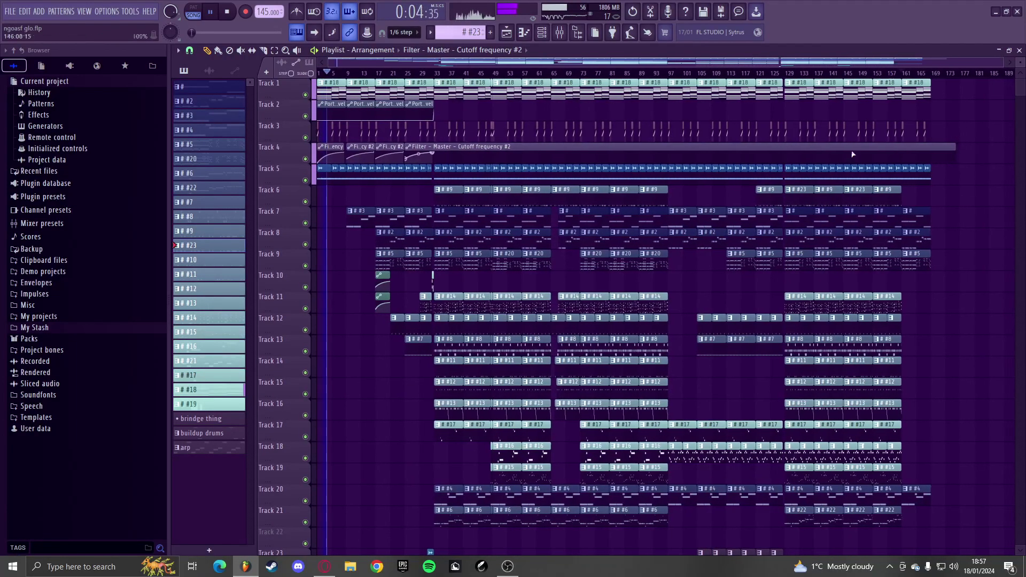
- Ramp the master filter cutoff automation on Track 4 down from bar 161 to bar 169 and play the ending
scroll(802, 167, "up", 6)
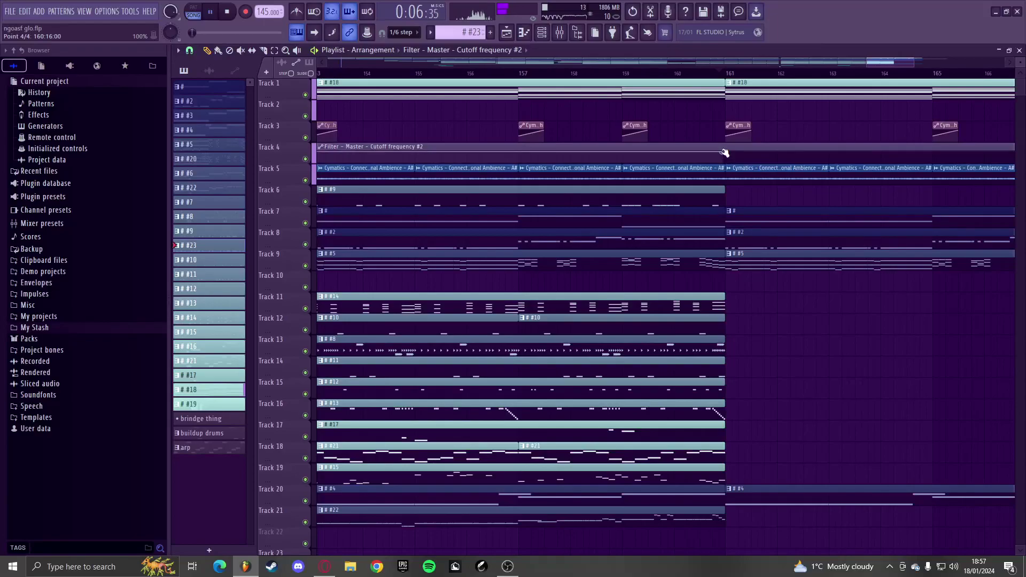
scroll(769, 163, "up", 4)
scroll(771, 151, "down", 5)
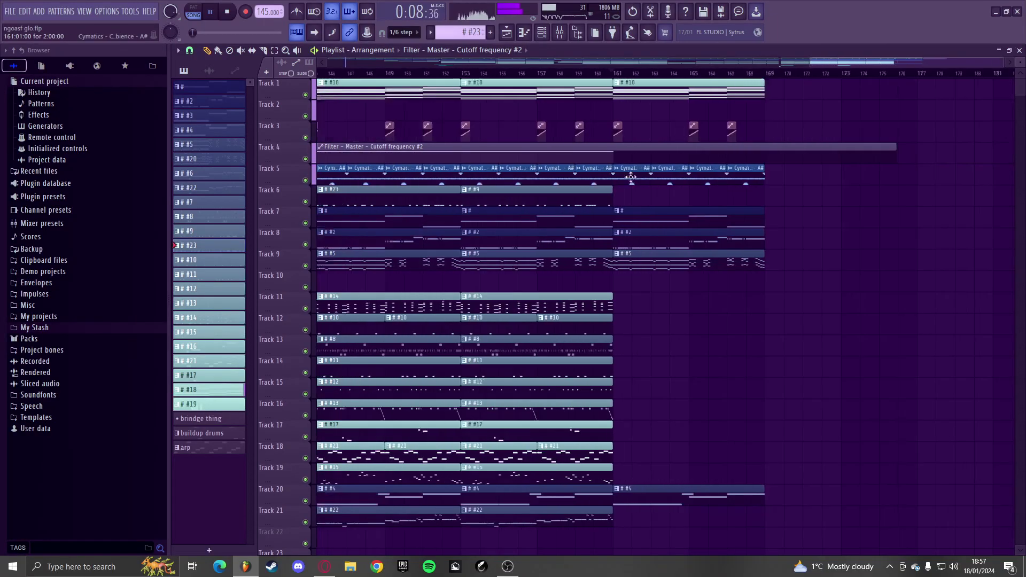
key("space")
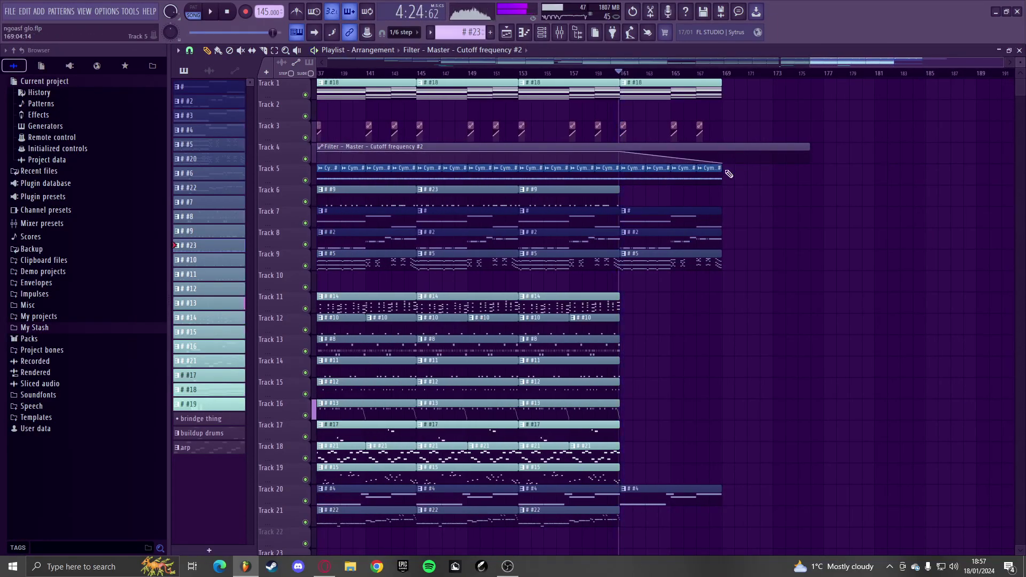
scroll(728, 172, "up", 2)
key("space")
key("space")
left_click_drag(591, 158, 588, 152)
- Add Fruity parametric EQ 2 to slot 10 of the Plug_808 1 mixer insert and pull its low-shelf band 1 fully down
scroll(801, 222, "down", 5)
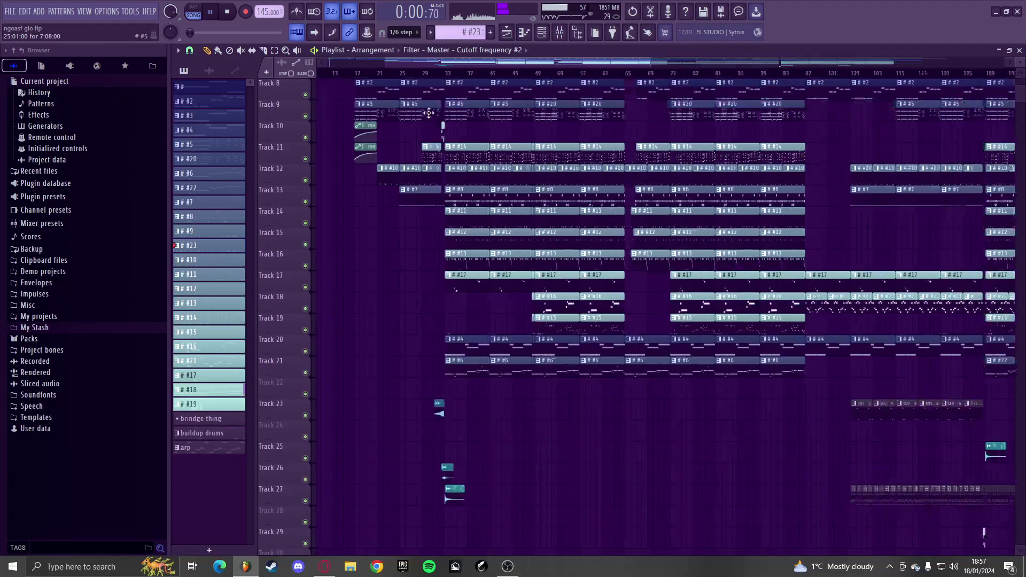
left_click(558, 32)
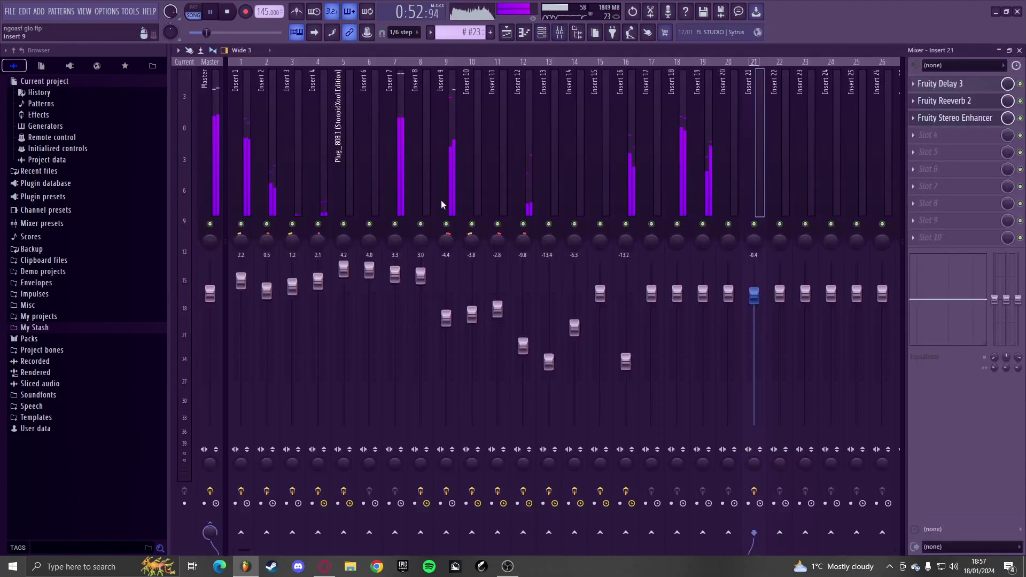
left_click(345, 177)
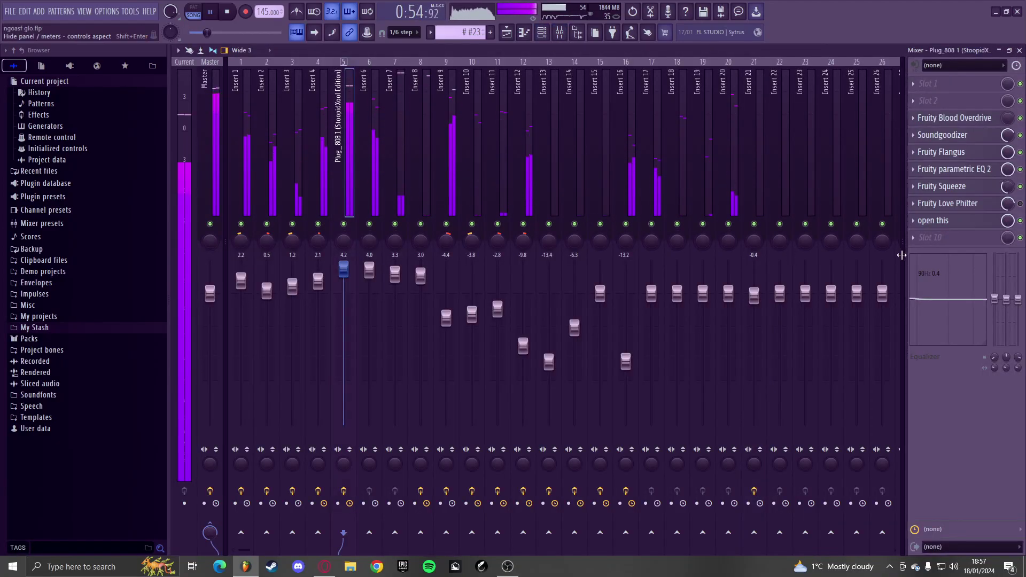
left_click(941, 237)
left_click(695, 401)
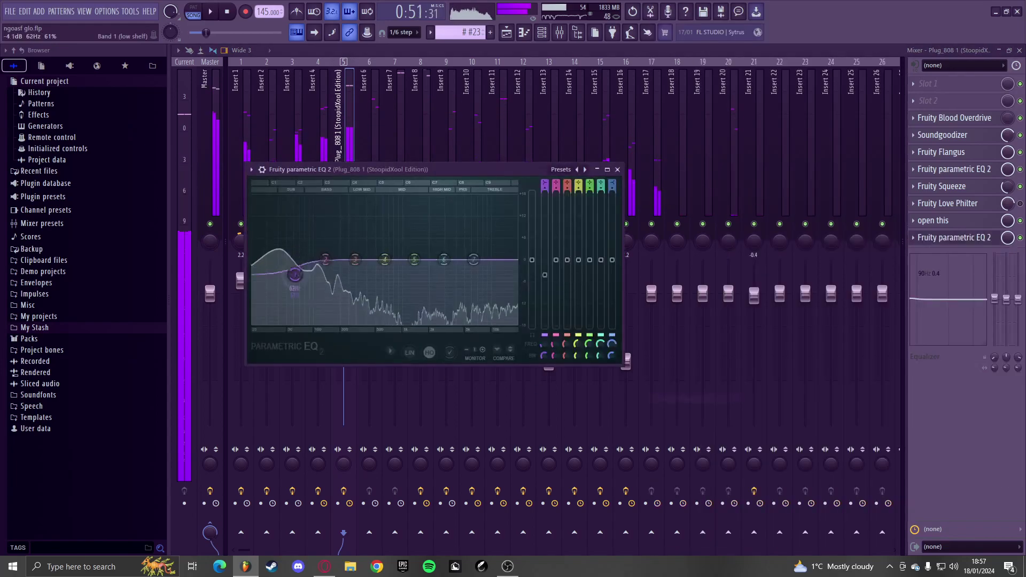
left_click_drag(295, 265, 299, 324)
- Create an automation clip for the new EQ's mix level and place it on Track 29 starting at bar 33
right_click(1007, 238)
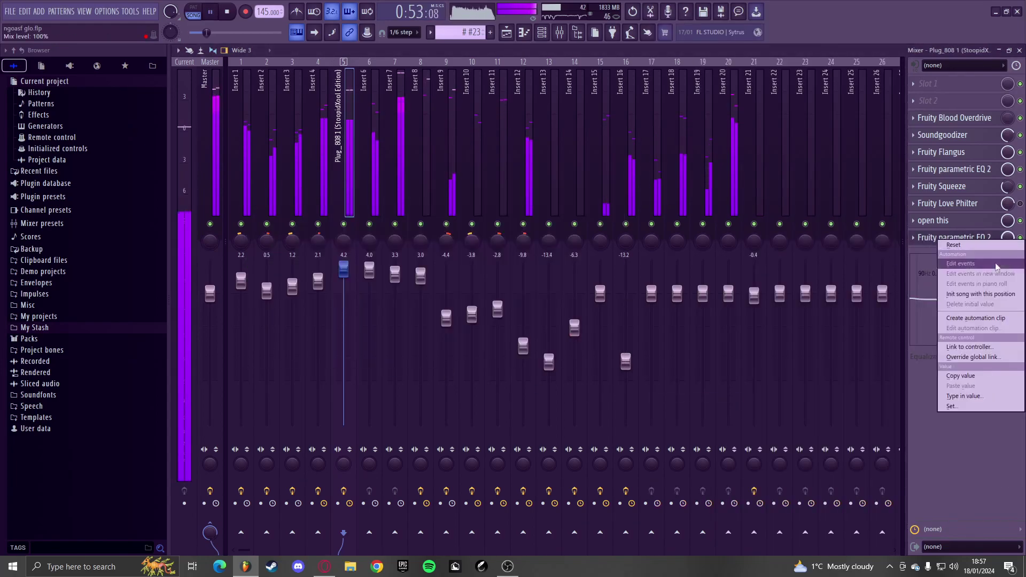
left_click(978, 322)
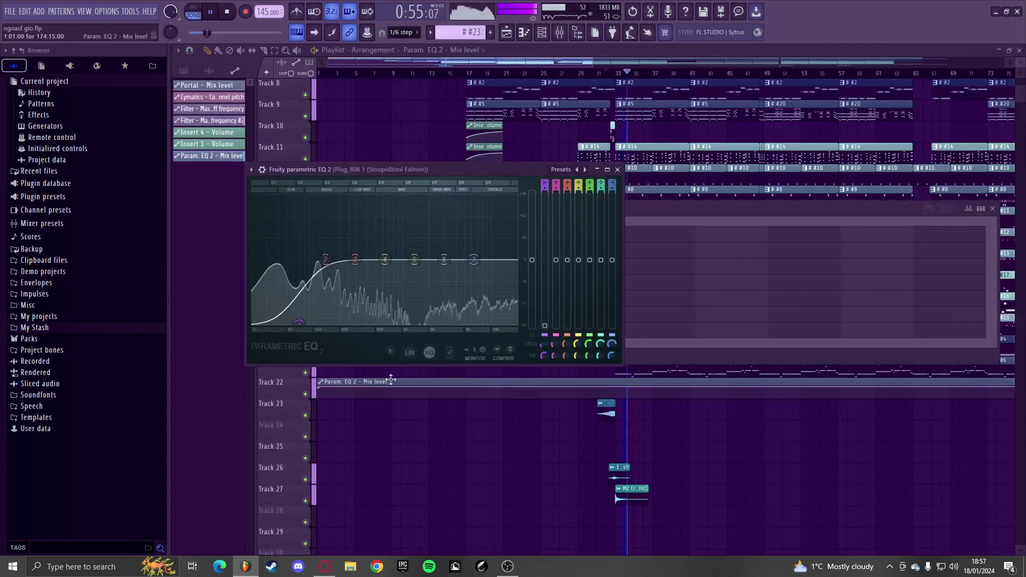
left_click(448, 380)
scroll(448, 379, "down", 4)
left_click_drag(399, 240, 703, 387)
scroll(703, 387, "up", 5)
key("space")
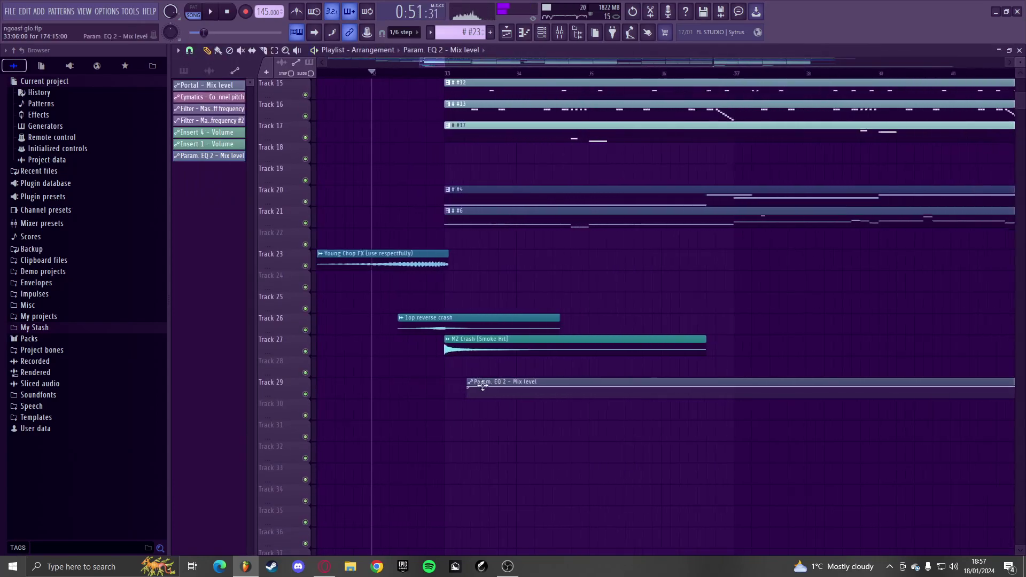
scroll(481, 384, "up", 3)
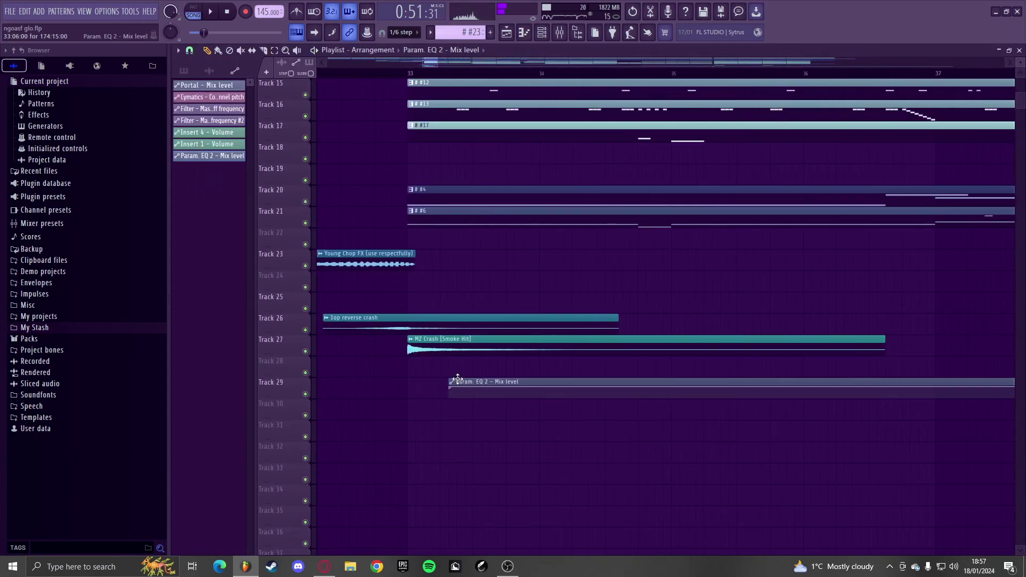
scroll(428, 385, "up", 2)
scroll(427, 385, "up", 8)
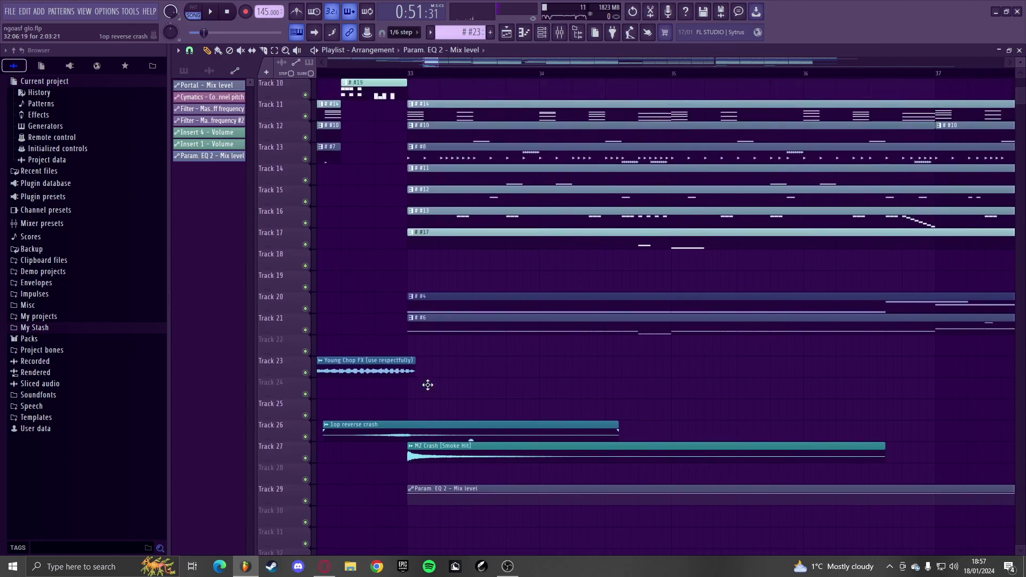
- Shape the EQ mix level automation to curve from low up to full by step 3 of bar 33, and slice it after four steps
scroll(427, 384, "down", 13)
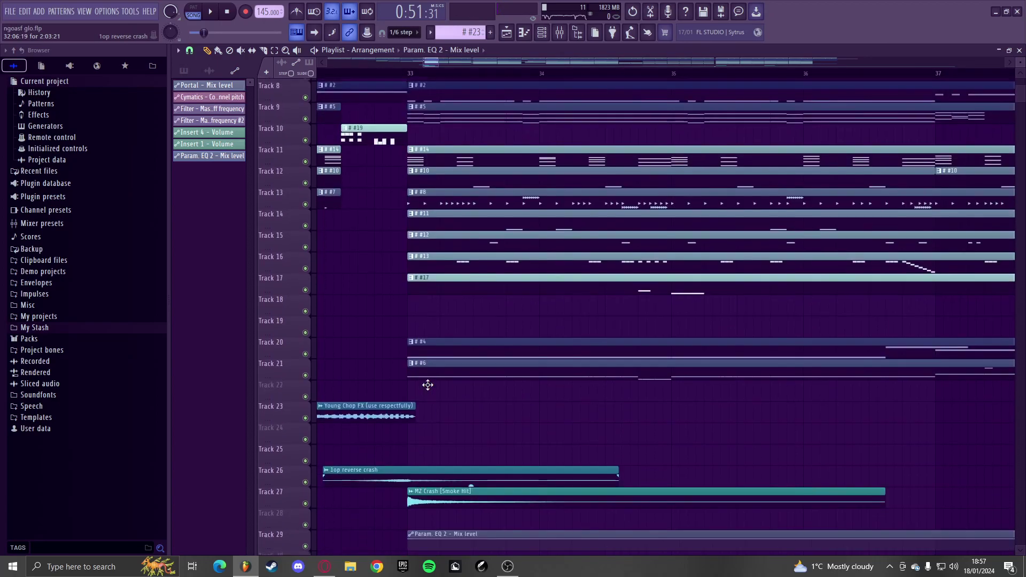
scroll(427, 385, "up", 2)
left_click(392, 77)
scroll(446, 374, "up", 2)
key("space")
key("space")
key("space")
key("space")
key("space")
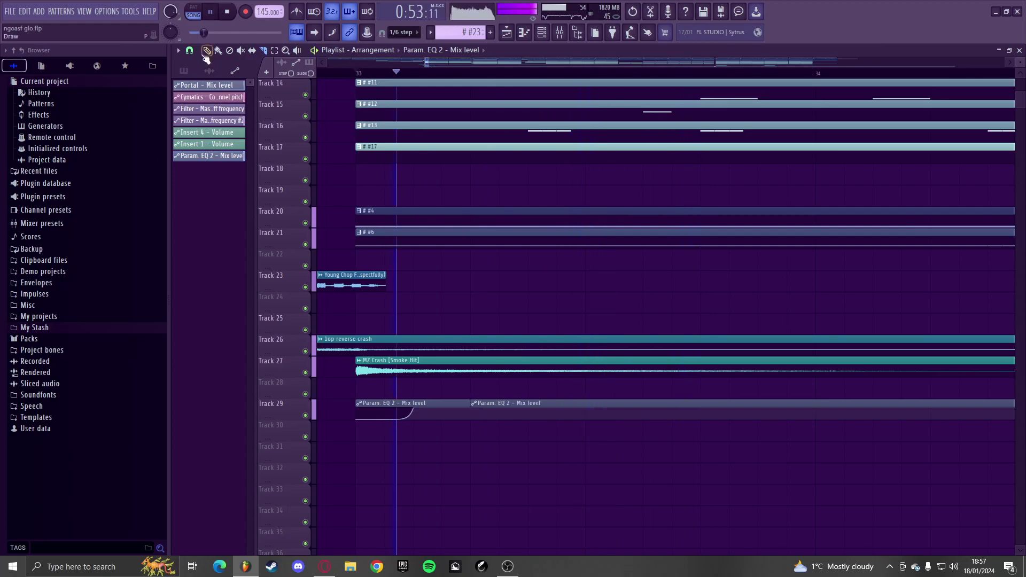
- Remove the remainder of the sliced mix level automation and move the four-step clip to Track 18 at bar 33
scroll(482, 156, "up", 6)
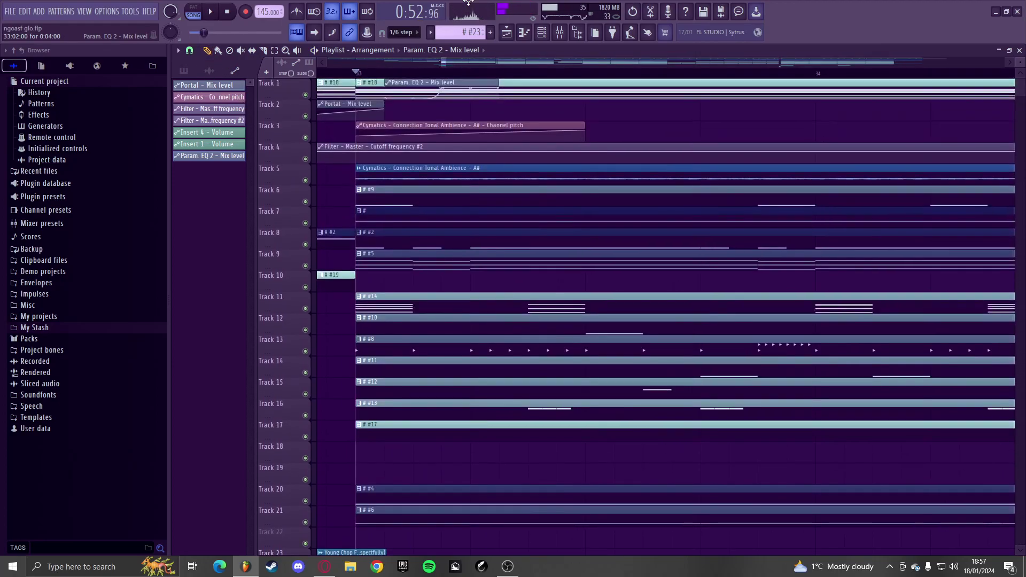
left_click_drag(459, 421, 461, 457)
scroll(467, 457, "down", 8)
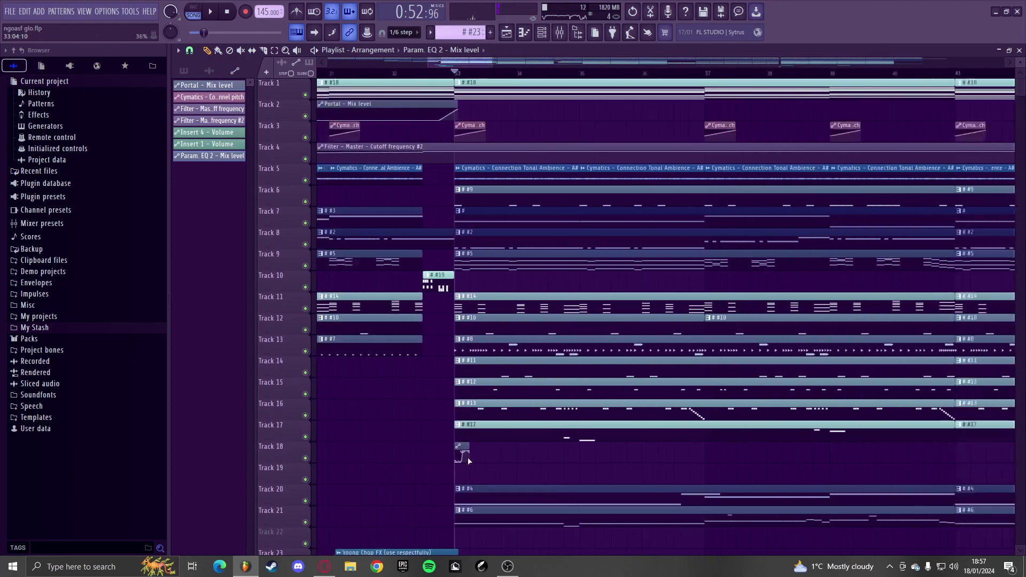
- Place copies of the four-step mix level clip on Track 18 in line with the Track 6 kick notes from bar 33 onwards
scroll(521, 463, "up", 7)
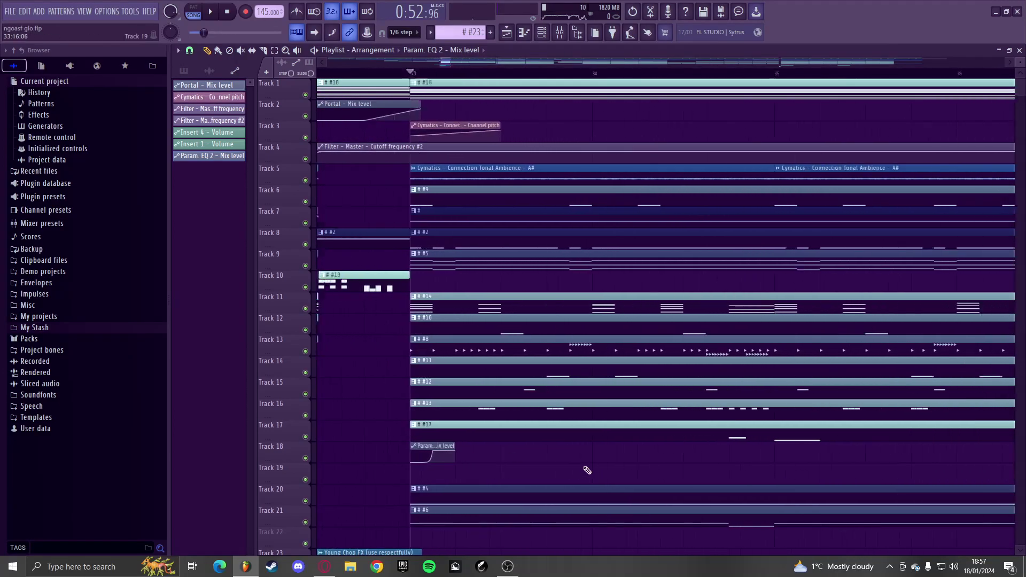
scroll(572, 463, "up", 1)
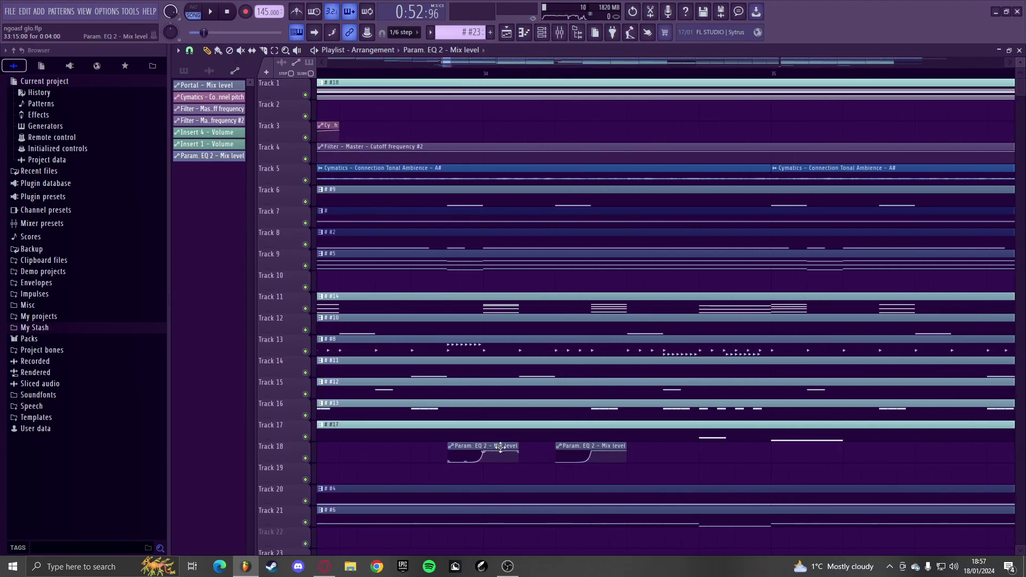
scroll(521, 454, "down", 4)
scroll(607, 462, "up", 4)
left_click(549, 455)
key("space")
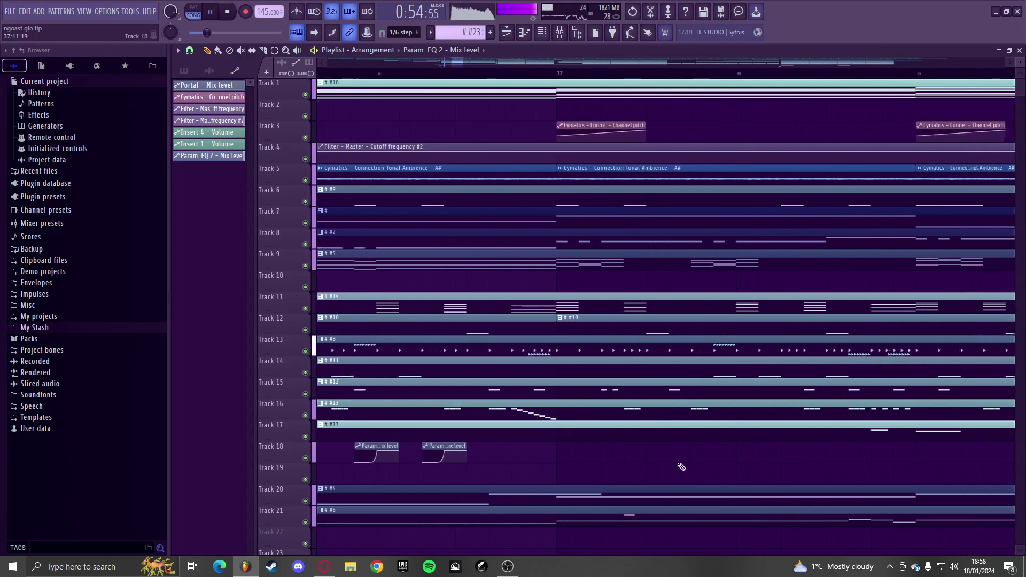
scroll(546, 468, "up", 1)
left_click(652, 456)
scroll(636, 459, "down", 8)
- Reshape the mix level curve to start high and fall to zero by step 3, remove its closing rise, and play from bar 33
key("space")
key("space")
scroll(517, 458, "up", 3)
key("space")
scroll(548, 465, "up", 4)
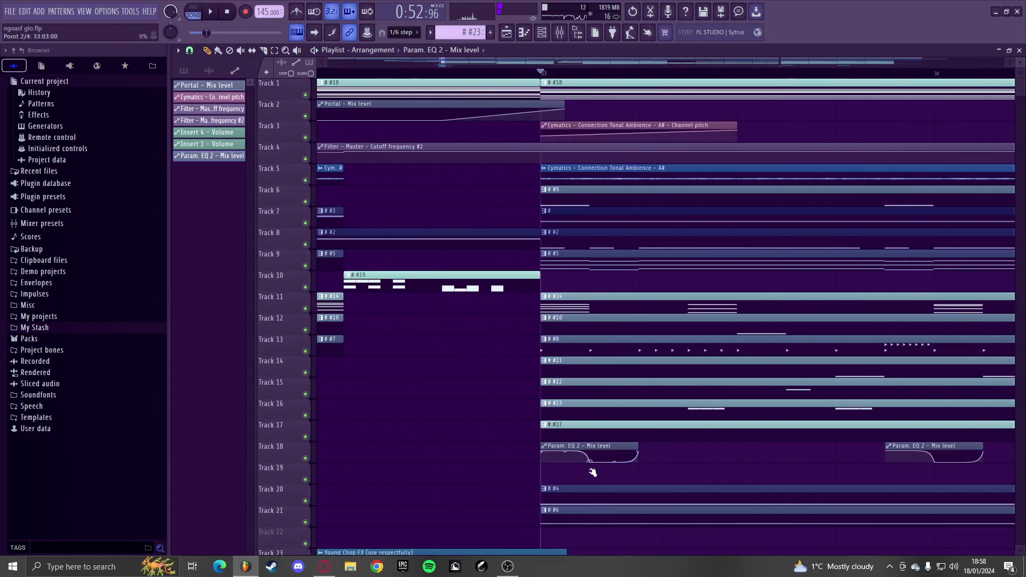
right_click(637, 453)
left_click(654, 369)
key("space")
key("space")
scroll(480, 452, "down", 6)
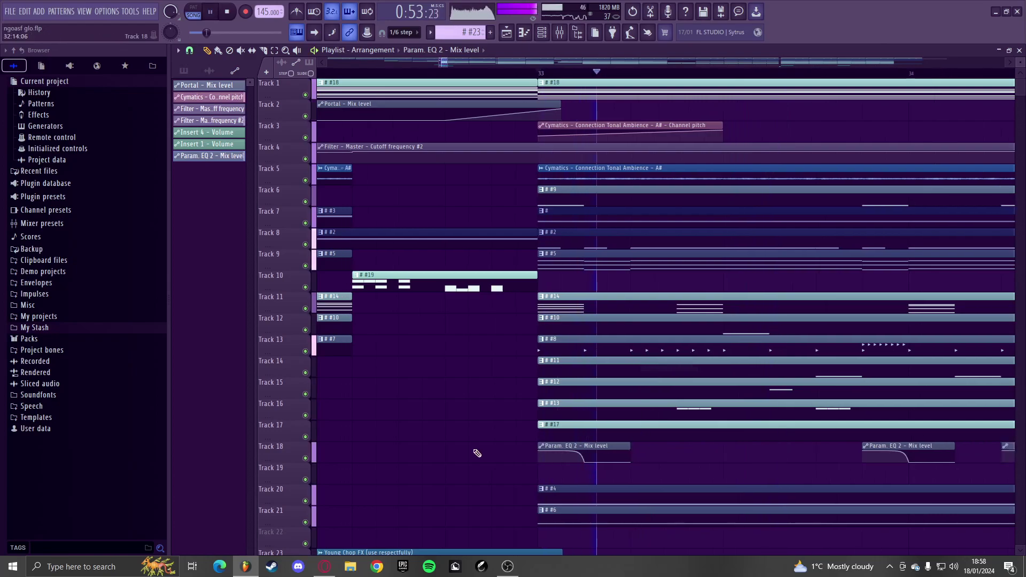
- Place copies of the mix level clip on Track 18 in line with the kicks in bars 37 to 40, shortening them to two steps where kicks are close
scroll(477, 450, "up", 4)
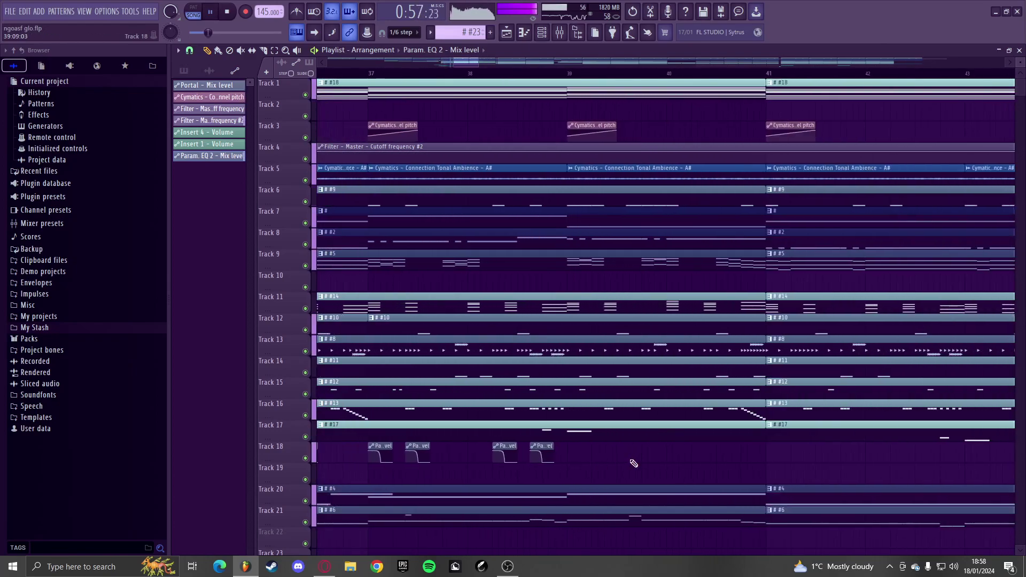
scroll(537, 450, "up", 2)
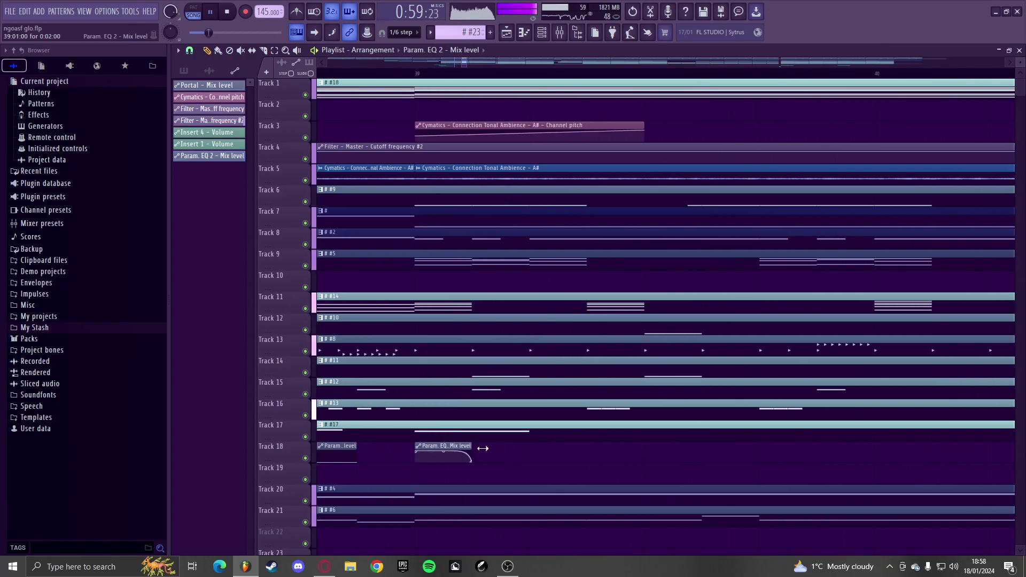
scroll(524, 462, "down", 1)
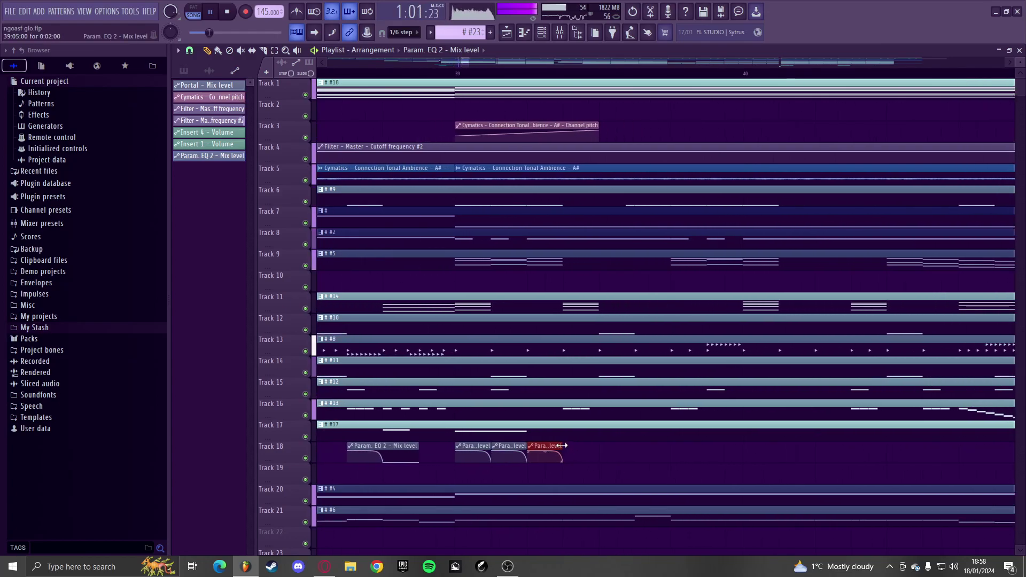
scroll(696, 474, "up", 2)
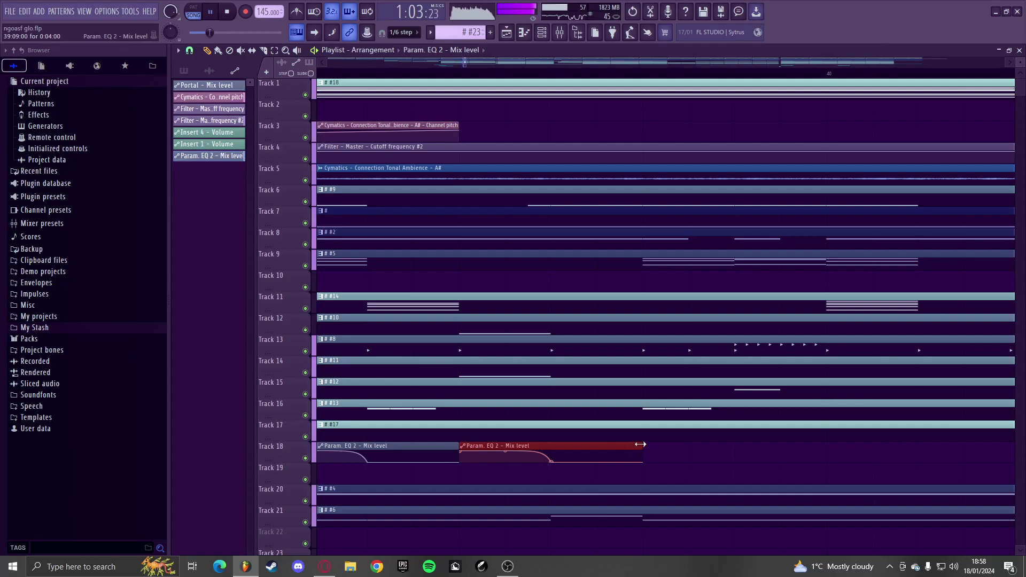
scroll(641, 446, "down", 2)
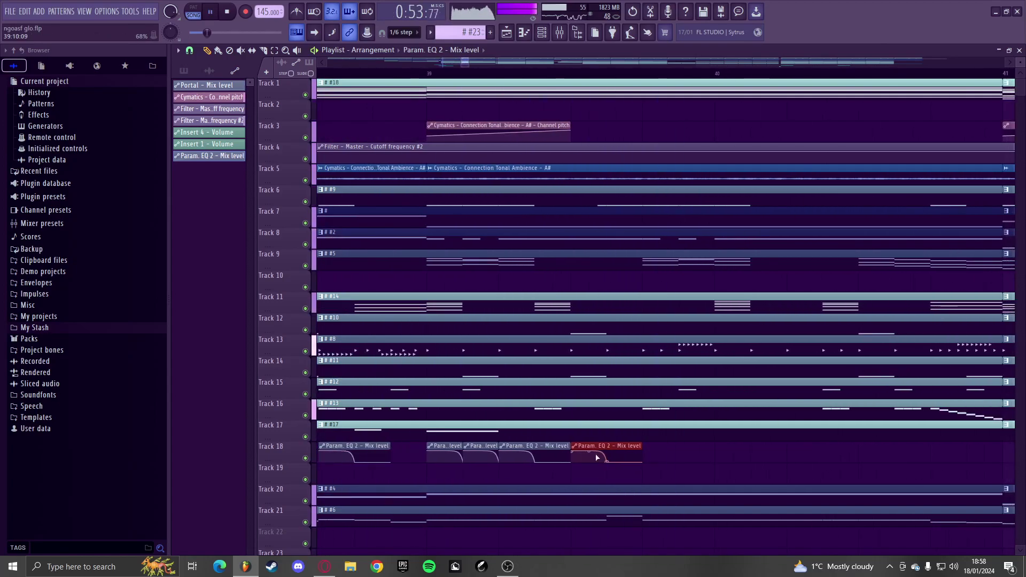
scroll(637, 446, "up", 1)
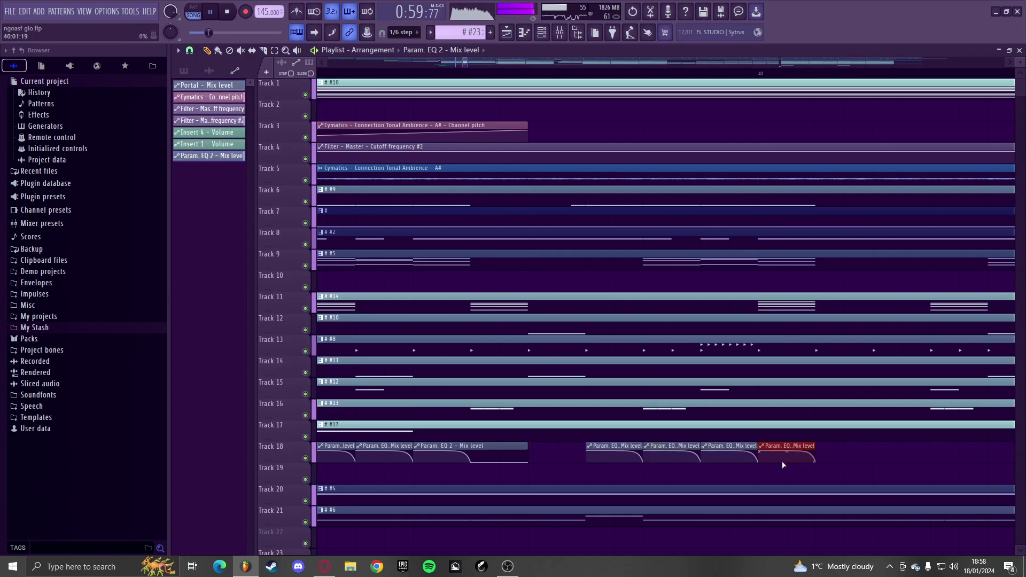
scroll(756, 449, "down", 3)
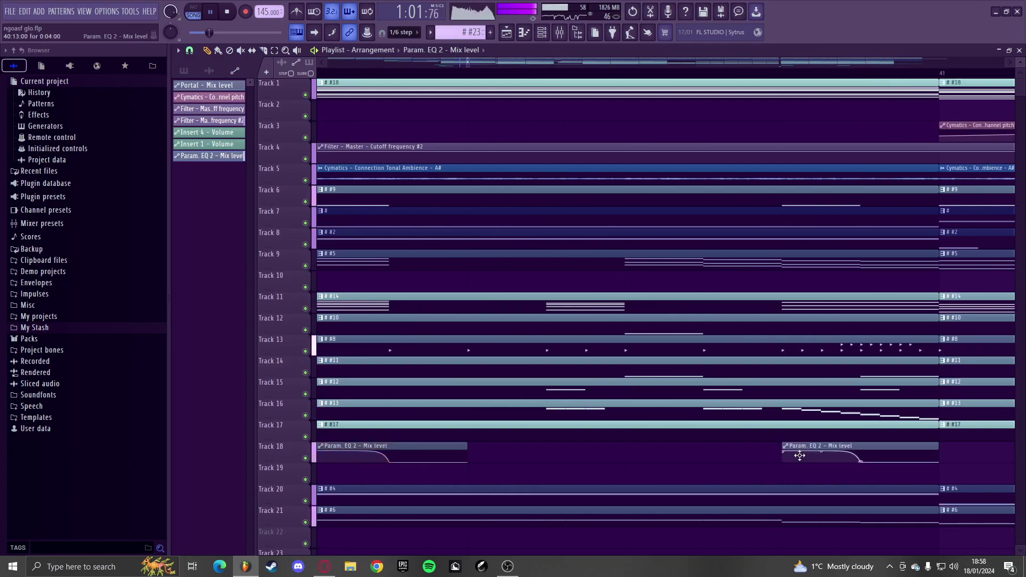
- Move the mix level clips of bars 33 to 40 from Track 18 down to Track 24 and duplicate them from bar 41
scroll(638, 470, "down", 1)
left_click_drag(705, 452, 525, 448)
scroll(524, 448, "down", 3)
key("shift+Down")
key("shift+Down")
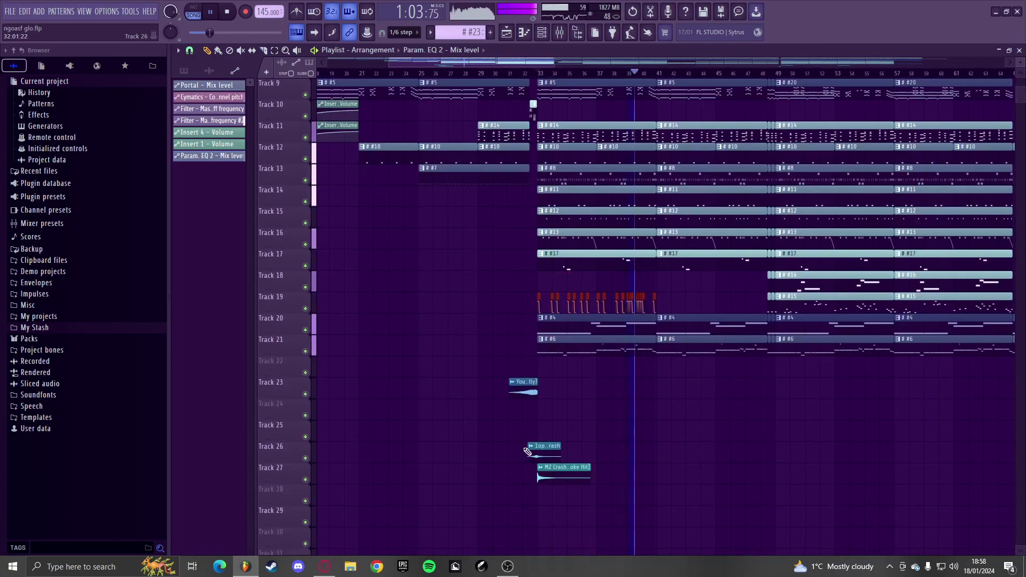
key("shift+Down")
key("shift+Down")
key("shift+Down")
key("shift+Down")
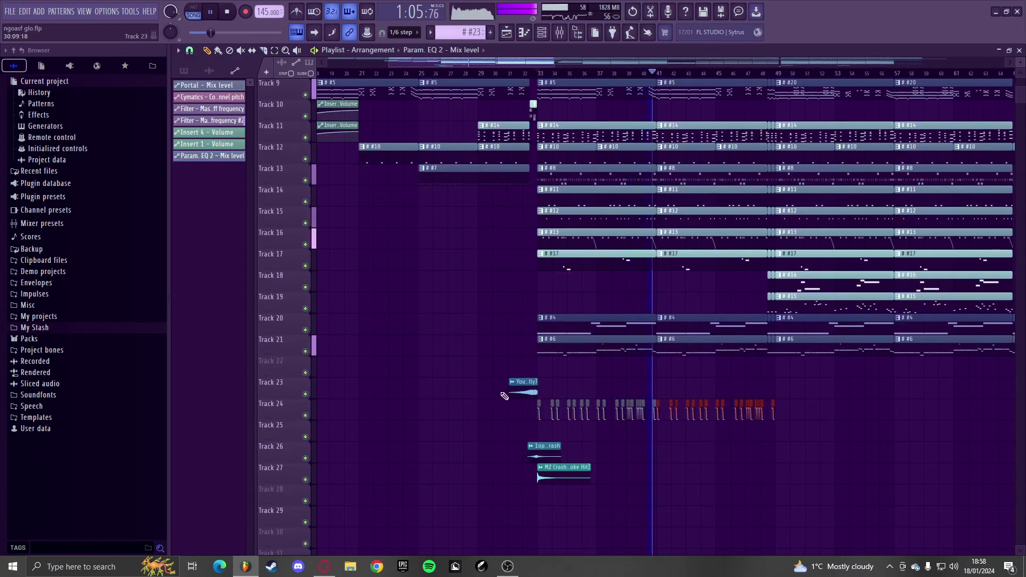
- Repeat the eight-bar set of mix level clips along Track 24 up to bar 97
scroll(479, 383, "down", 2)
scroll(479, 383, "down", 3)
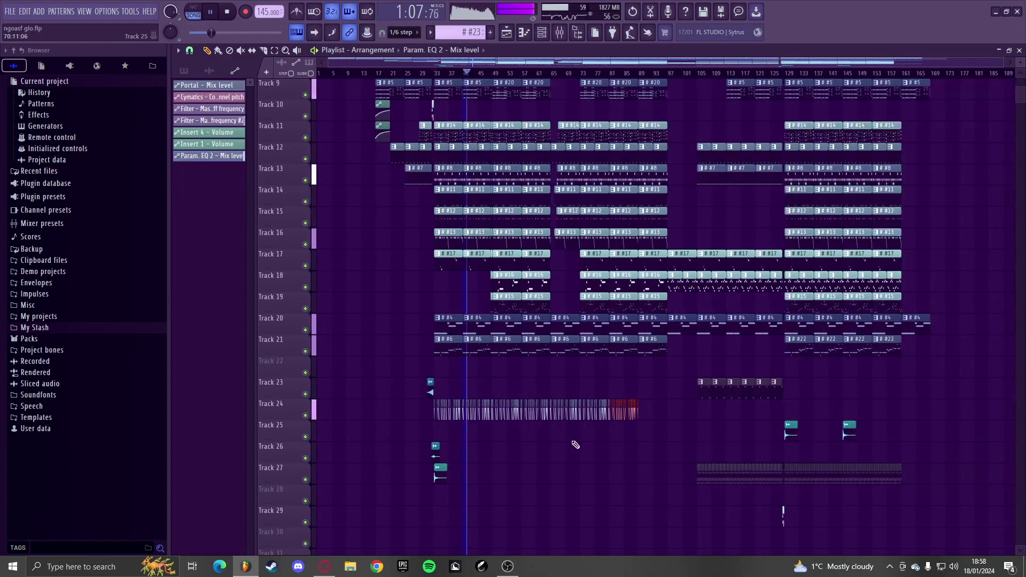
scroll(793, 458, "up", 3)
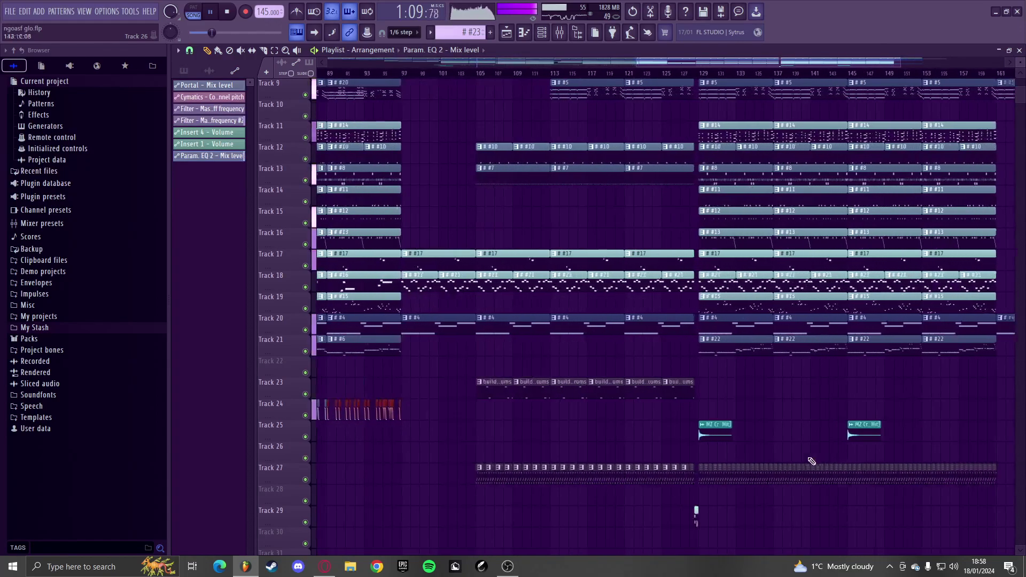
scroll(594, 240, "down", 1)
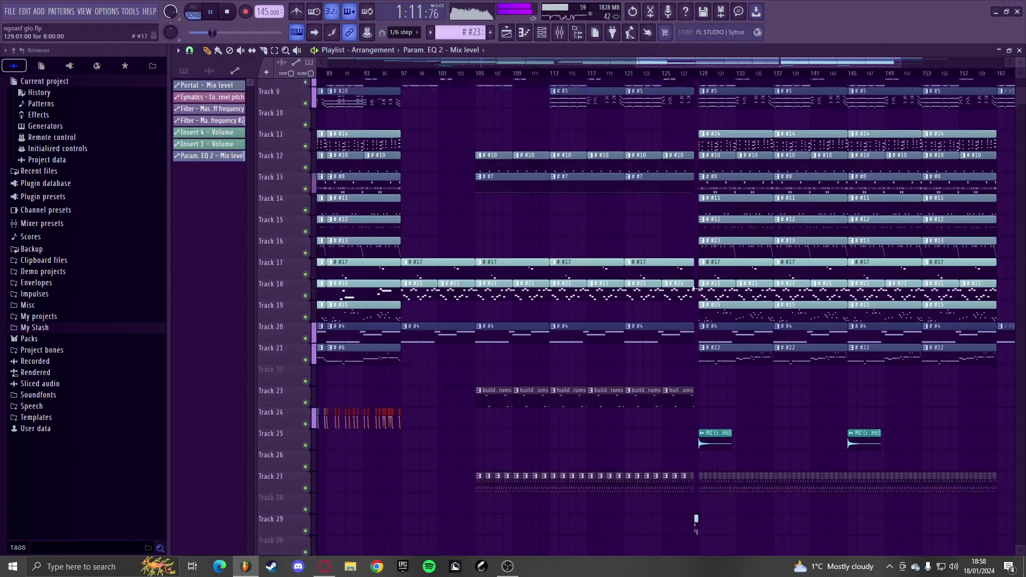
- Copy the eight-bar set of mix level clips to Track 24 at bar 121, aligned with the Track 6 kick pattern there
scroll(670, 209, "up", 9)
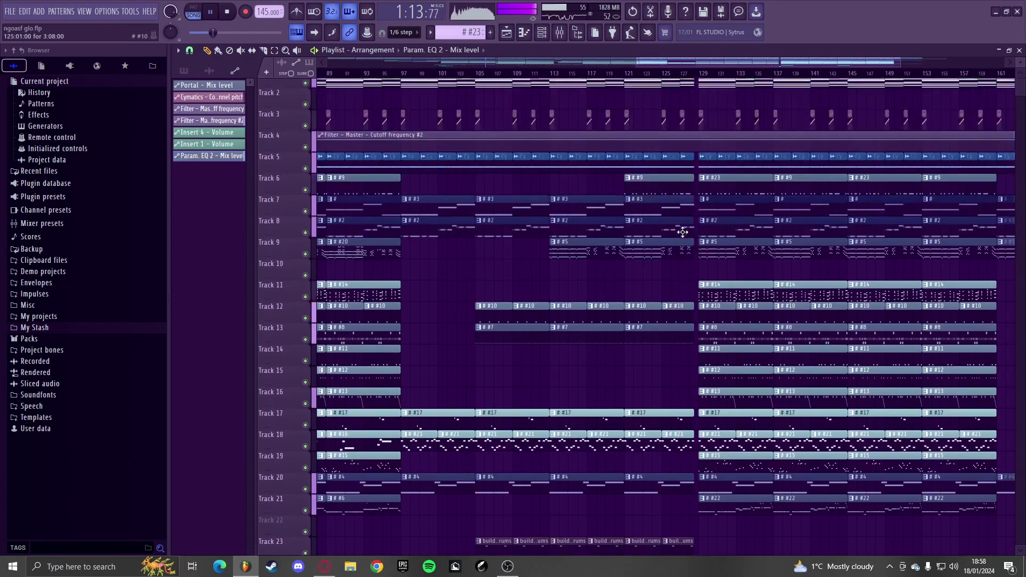
scroll(678, 233, "down", 9)
scroll(655, 245, "up", 9)
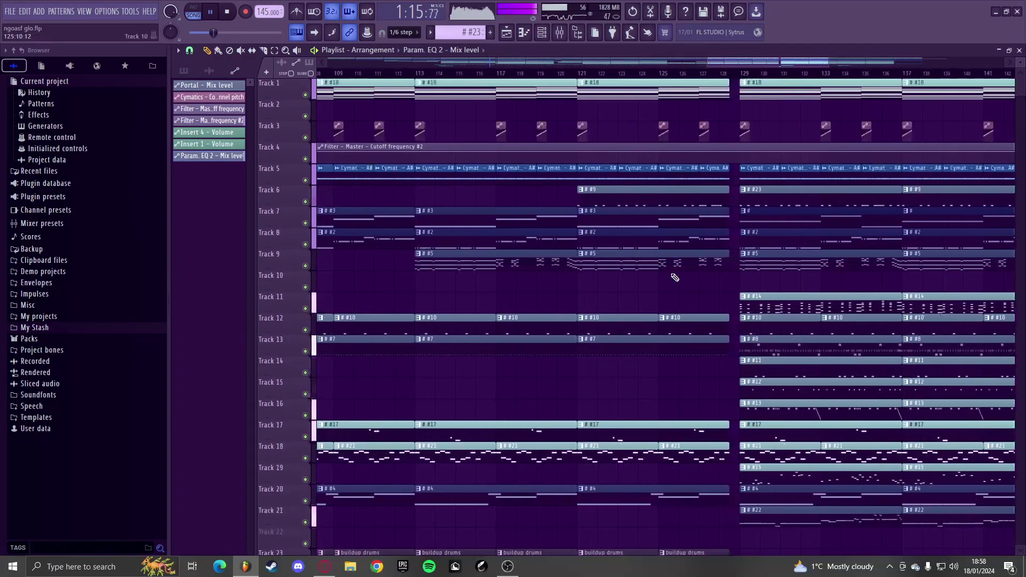
scroll(669, 293, "down", 5)
scroll(708, 331, "down", 10)
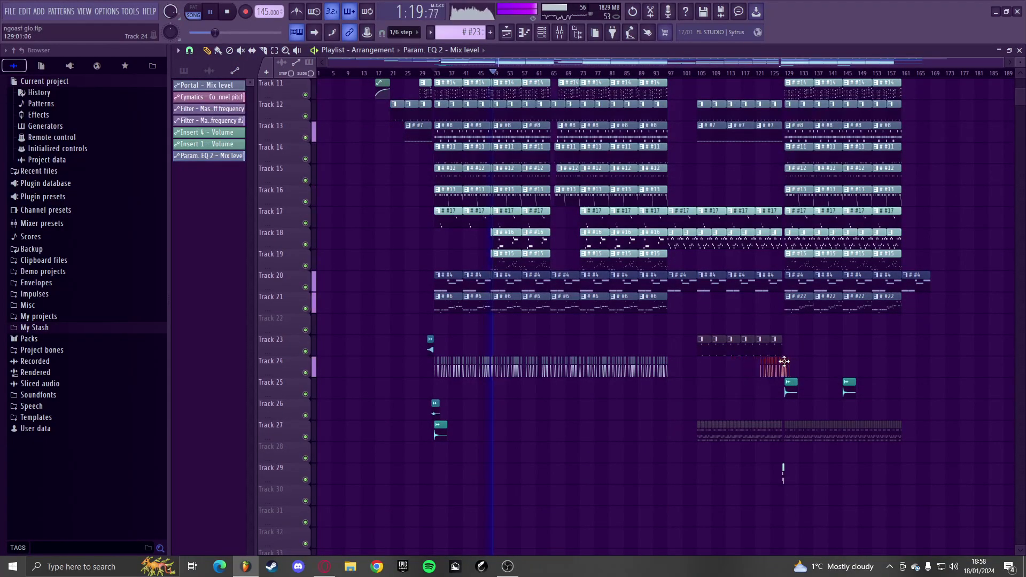
scroll(483, 384, "up", 6)
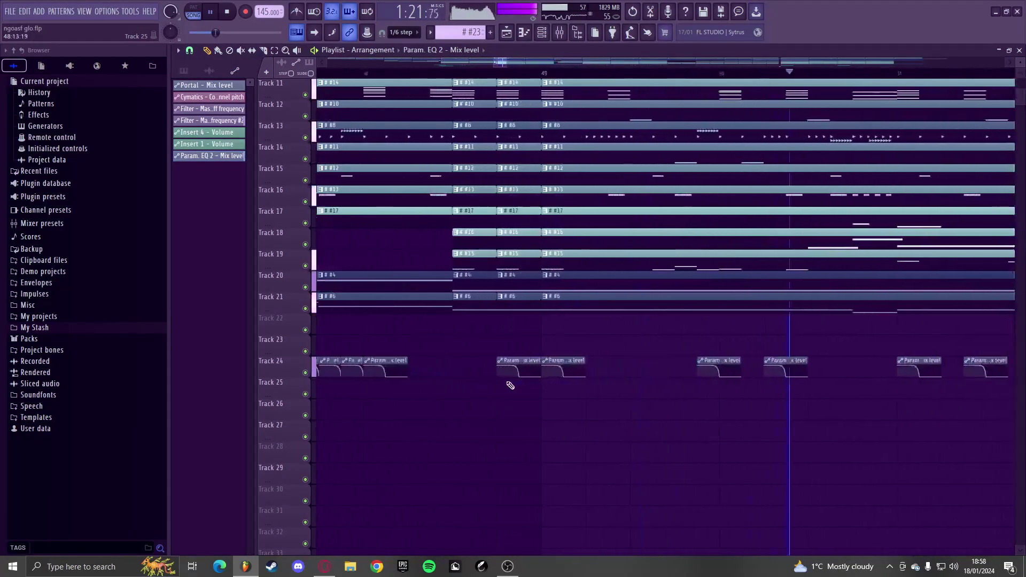
scroll(366, 382, "down", 8)
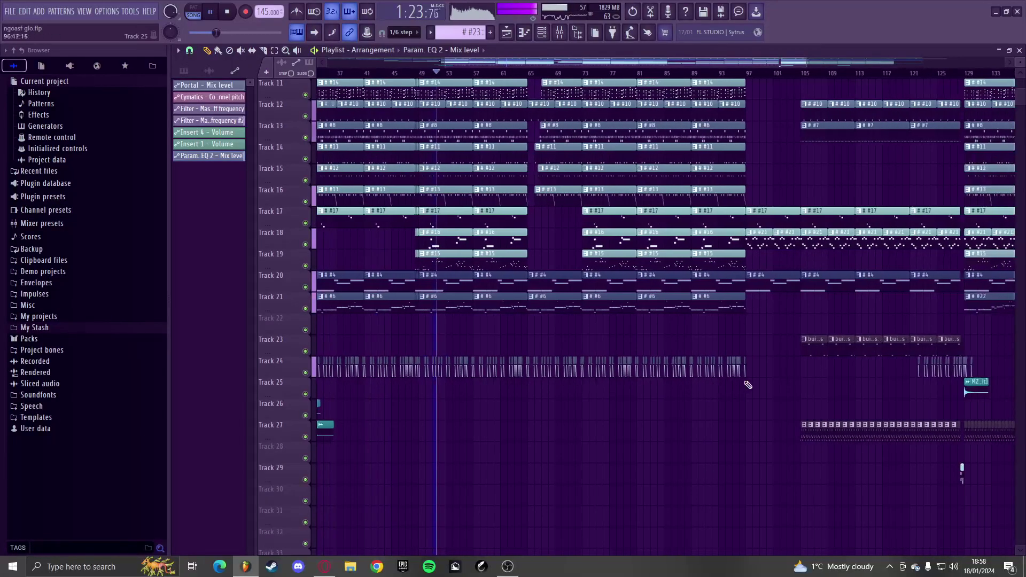
scroll(884, 400, "up", 4)
scroll(489, 373, "up", 3)
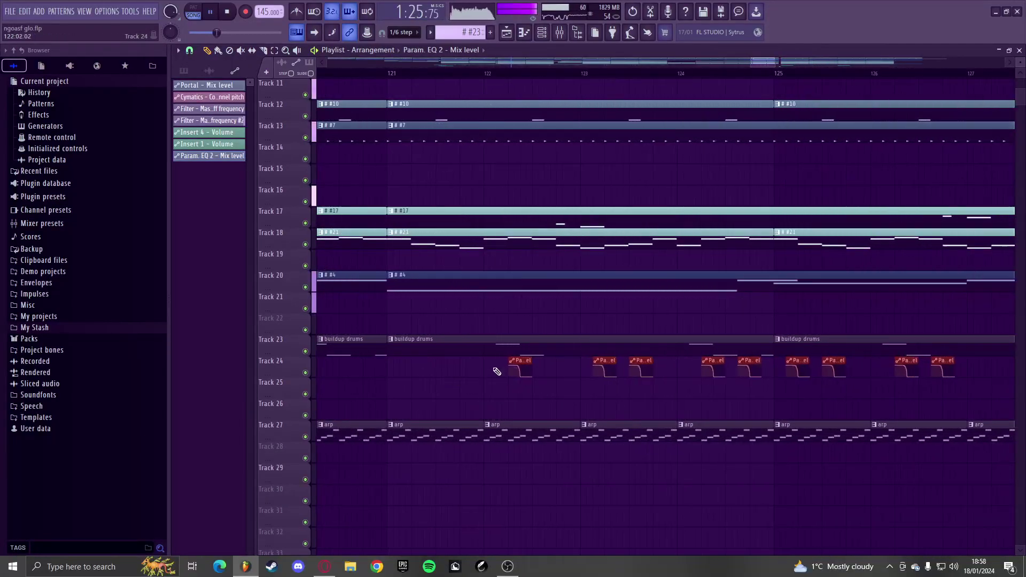
- Place mix level clips on Track 10 at the kick notes of bar 129, shortening the one at step 13 to two steps
scroll(406, 347, "up", 5)
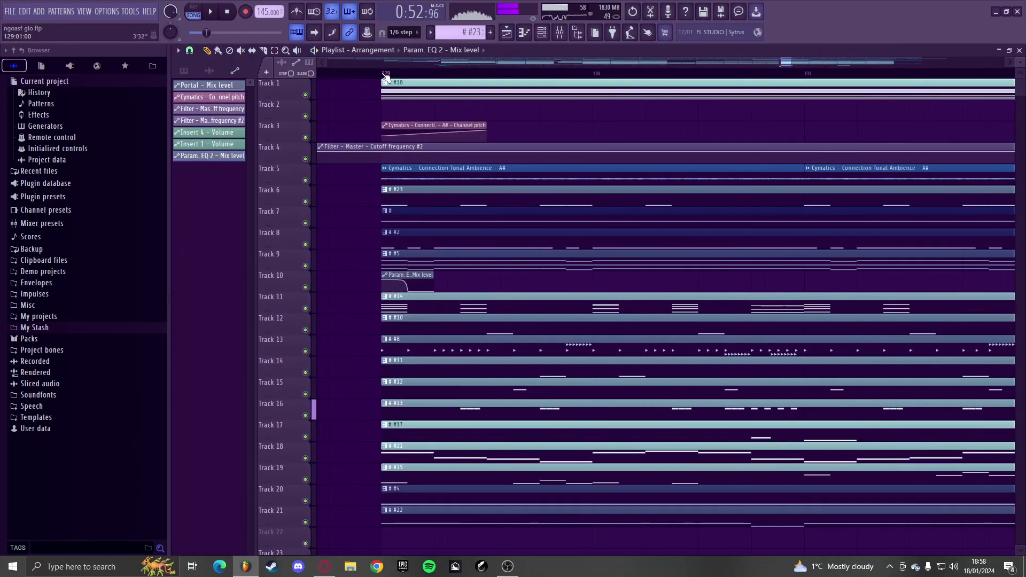
left_click(483, 282)
left_click(568, 283)
left_click_drag(588, 278, 567, 278)
key("space")
left_click(502, 274)
left_click(539, 281)
left_click(570, 285)
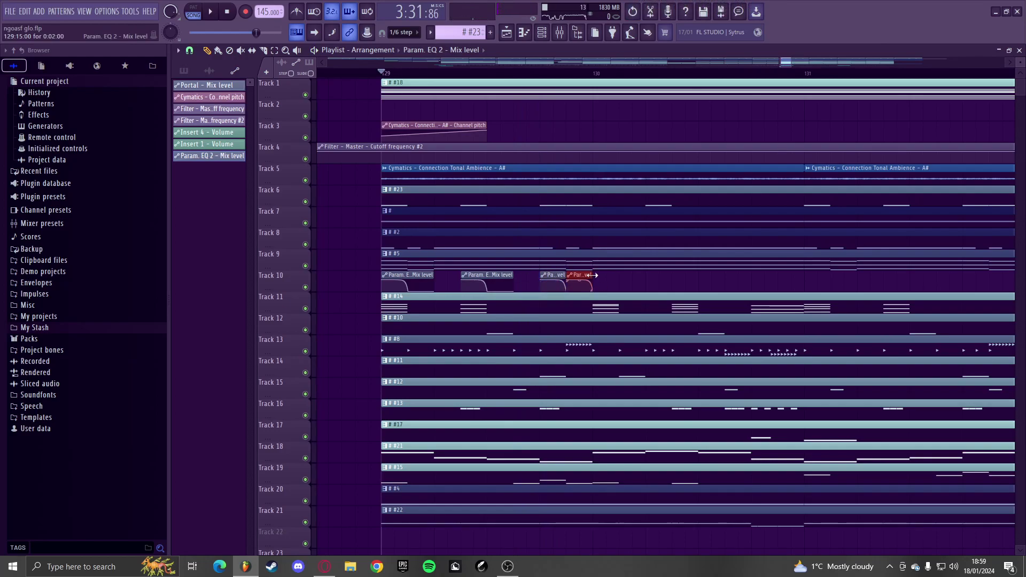
- Add mix level clips on Track 10 in line with the Track 6 kick notes in bars 130 to 132
left_click(646, 282)
scroll(661, 284, "right", 2)
key("space")
left_click(674, 284)
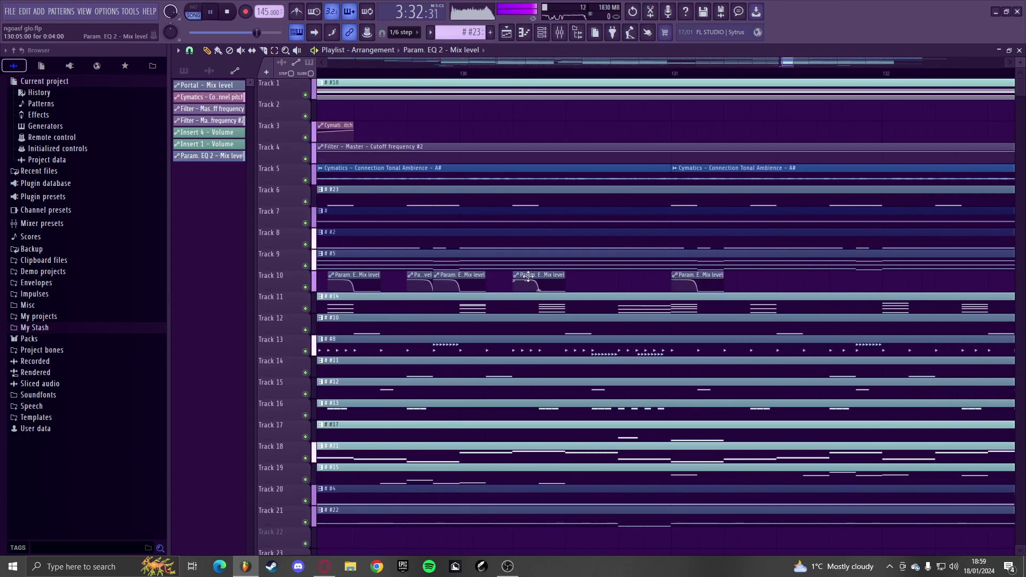
scroll(651, 282, "right", 2)
left_click(631, 282)
left_click(710, 288)
left_click_drag(749, 284, 785, 277)
left_click(735, 286)
left_click(801, 279)
scroll(614, 277, "down", 2)
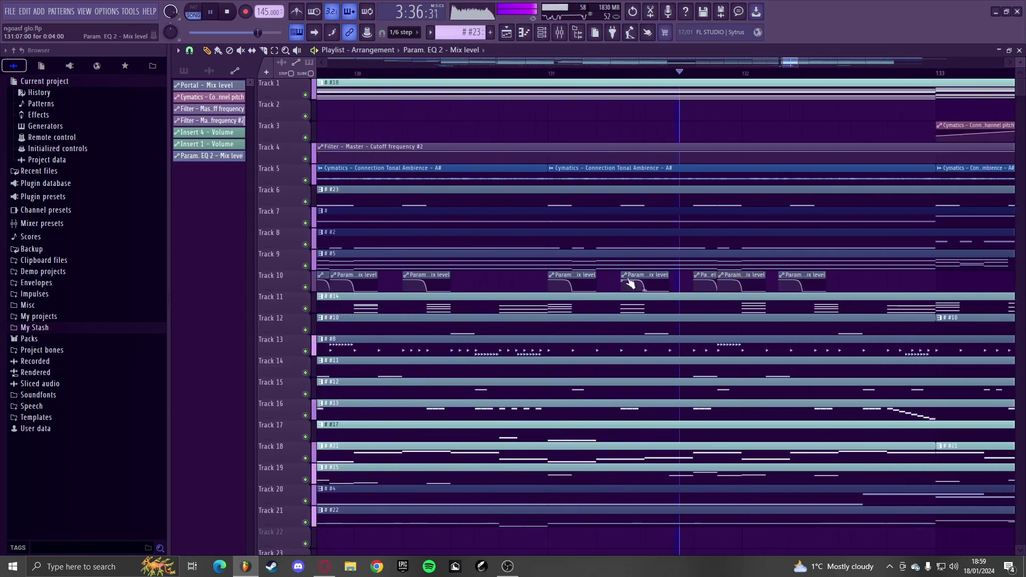
- Add mix level clips on Track 10 in line with the Track 6 kick notes in bars 133 and 134
scroll(804, 283, "down", 2)
scroll(774, 289, "up", 2)
left_click(664, 280)
left_click(730, 280)
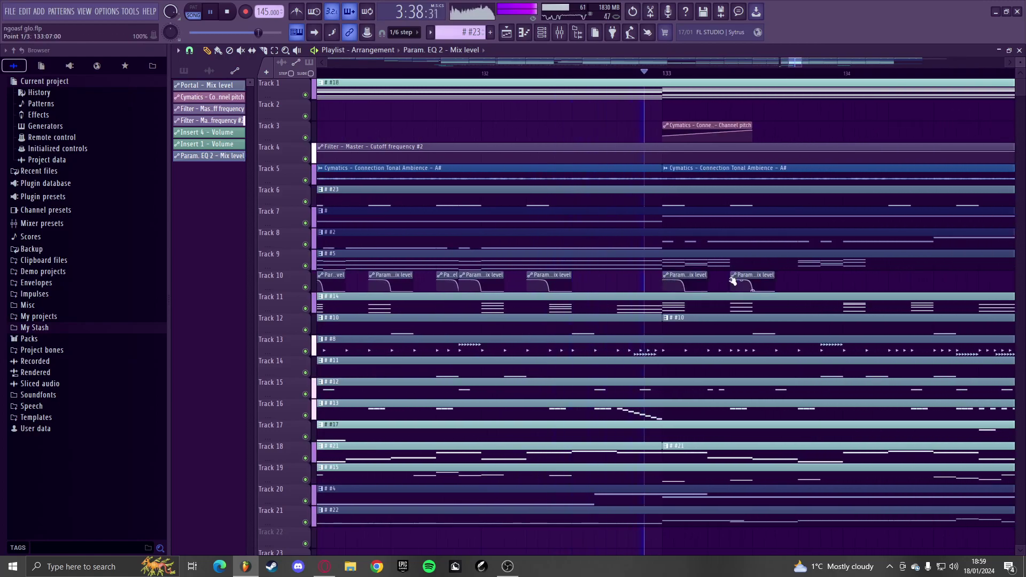
scroll(812, 285, "down", 2)
scroll(761, 289, "up", 2)
scroll(760, 289, "up", 1)
left_click(647, 282)
left_click(701, 282)
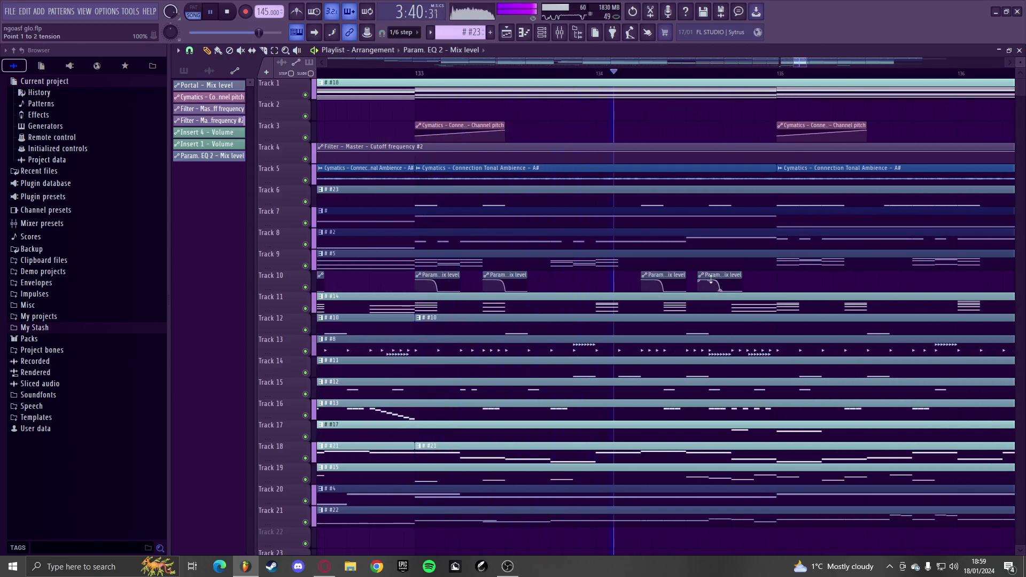
left_click_drag(718, 275, 729, 277)
- Add mix level clips on Track 10 under the kick notes of bar 135, using two-step clips at its start
scroll(748, 286, "down", 2)
scroll(752, 289, "up", 3)
left_click(702, 280)
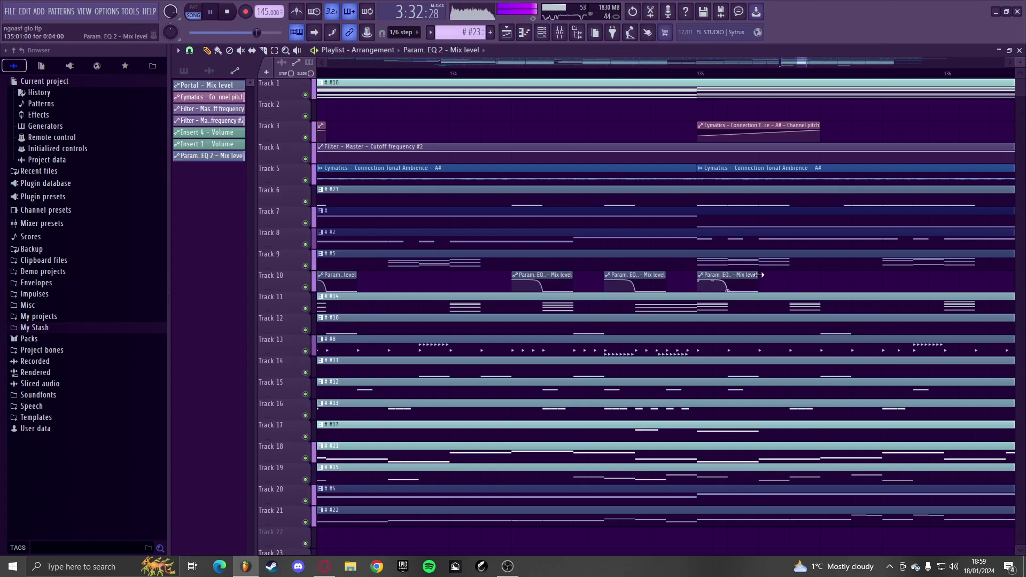
left_click(737, 287)
left_click(767, 283)
left_click(852, 283)
scroll(852, 283, "up", 2)
- Shorten the clip at bar 135 step 11 to two steps and duplicate it three times into bar 136
left_click_drag(739, 284, 672, 282)
left_click(623, 284, "ctrl")
key("ctrl+b")
key("ctrl+b")
key("ctrl+b")
- Lengthen the clip at the start of bar 136 to four steps and add clips for the bar's remaining kicks on Track 10
scroll(751, 286, "down", 2)
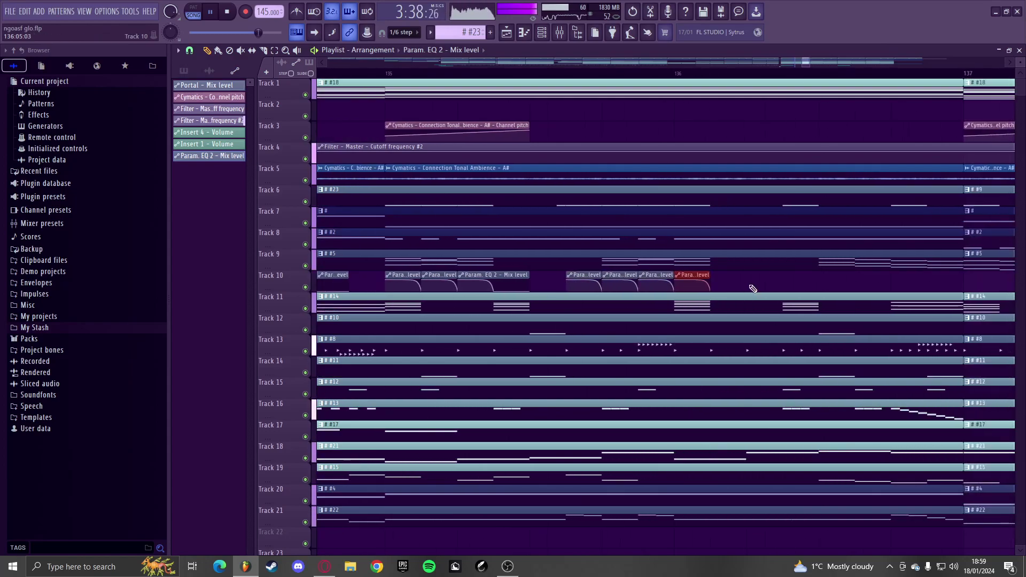
scroll(748, 286, "up", 1)
left_click(800, 284)
scroll(790, 287, "down", 2)
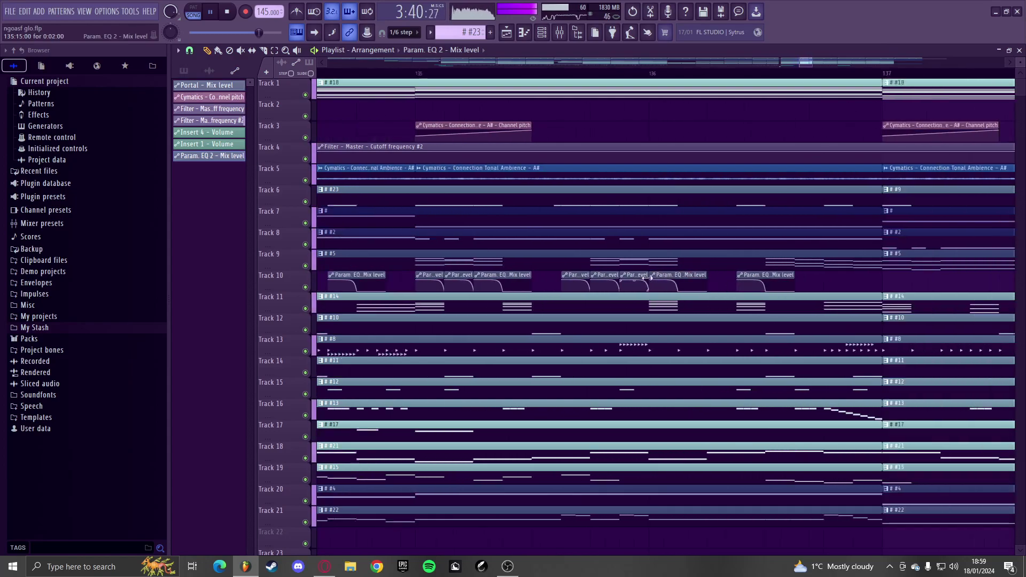
left_click(788, 287)
- Select the mix level clips of bars 129 to 136 on Track 10 and move them down to Track 24
scroll(788, 287, "down", 4)
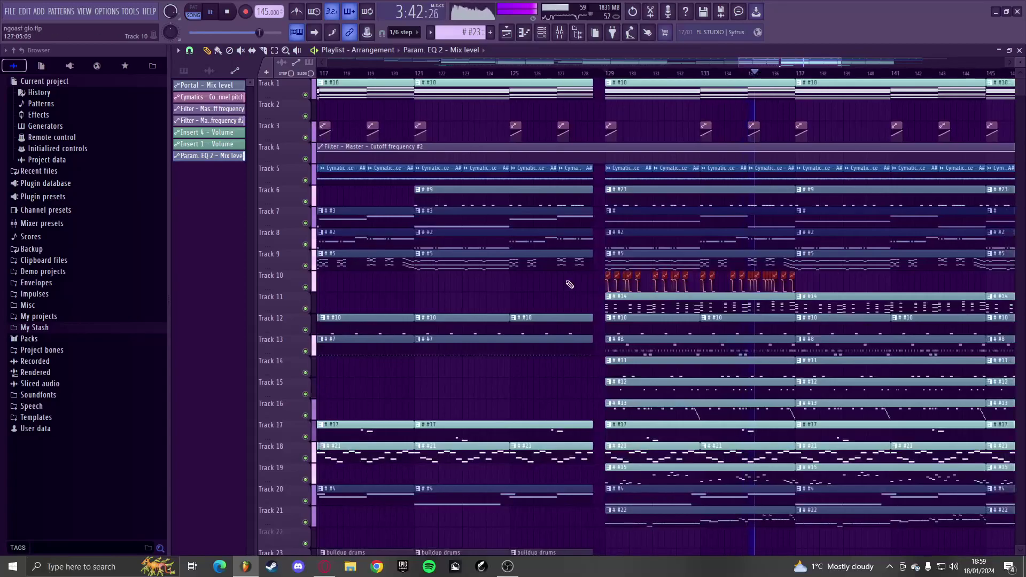
scroll(631, 275, "down", 3)
key("shift+Down")
key("shift+Down")
key("shift+Down")
key("shift+Down")
key("shift+Down")
key("shift+Down")
key("shift+Down")
key("shift+Down")
key("shift+Down")
key("shift+Down")
key("shift+Down")
key("shift+Down")
key("shift+Down")
key("shift+Down")
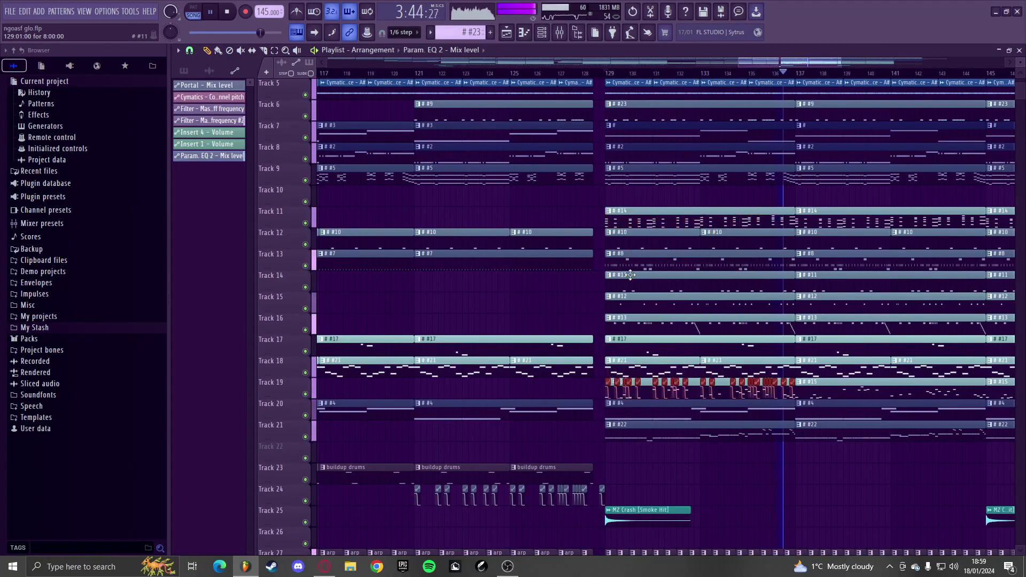
- Duplicate the mix level clips on Track 24 from bar 137 through the rest of the final drop
scroll(667, 417, "down", 3)
scroll(694, 430, "down", 3)
left_click_drag(743, 414, 517, 414)
key("ctrl+b")
- Delete the surplus mix level clips beyond bar 161 on Track 24 and stop playback
scroll(871, 448, "up", 4)
left_click_drag(911, 440, 637, 413)
scroll(728, 412, "down", 6)
key("Delete")
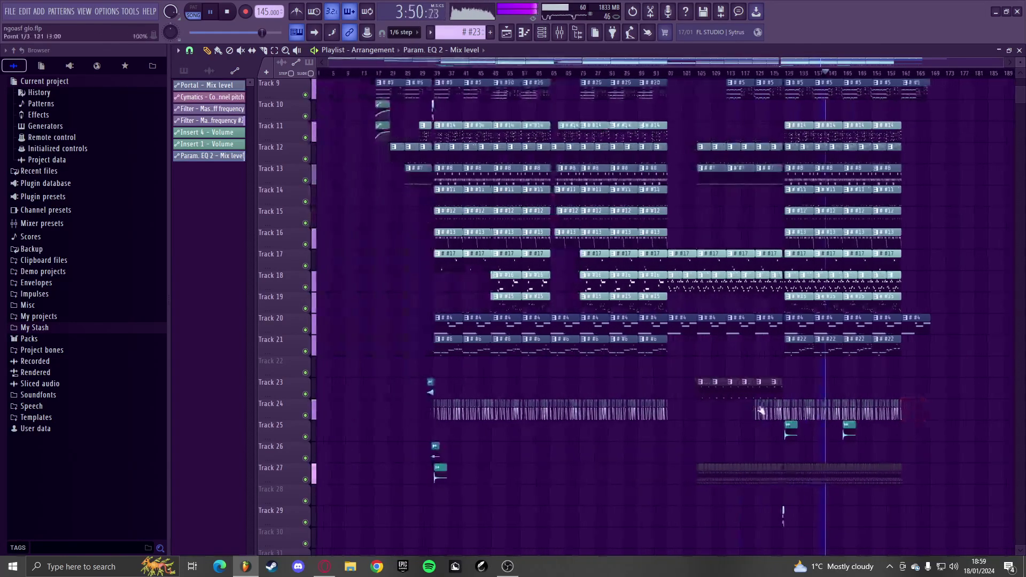
scroll(718, 376, "up", 4)
scroll(694, 369, "down", 2)
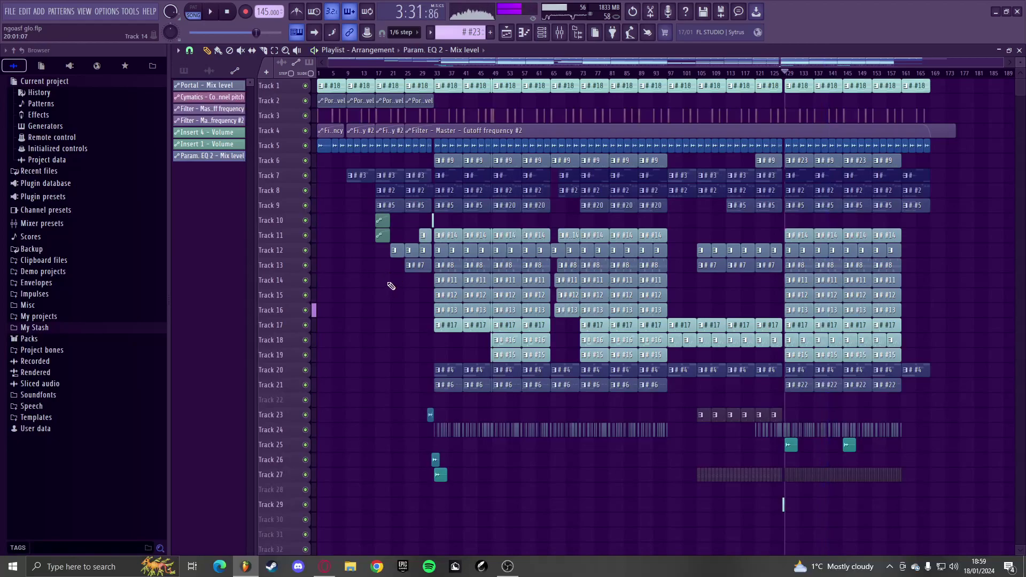
key("space")
- List the project's patterns in the picker and select the melodic ones, including #, #2, #5, #20, #6 and #22
left_click(190, 73)
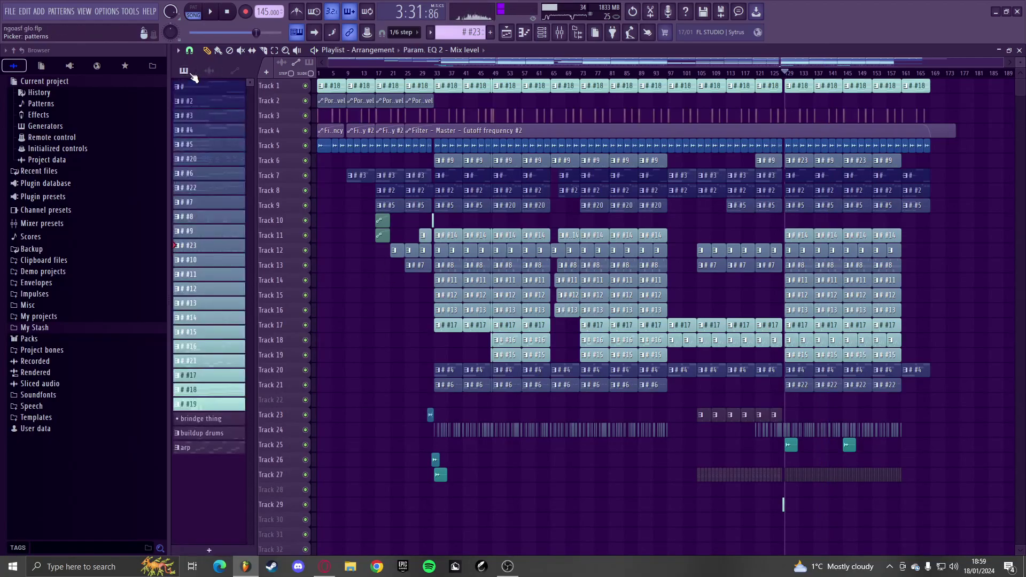
scroll(348, 219, "up", 2)
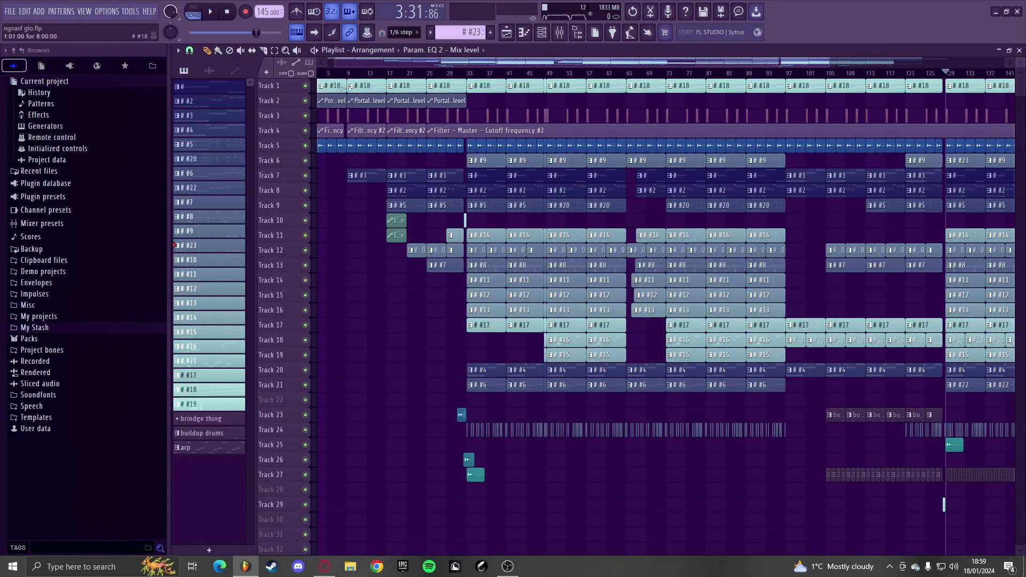
left_click_drag(348, 73, 316, 73)
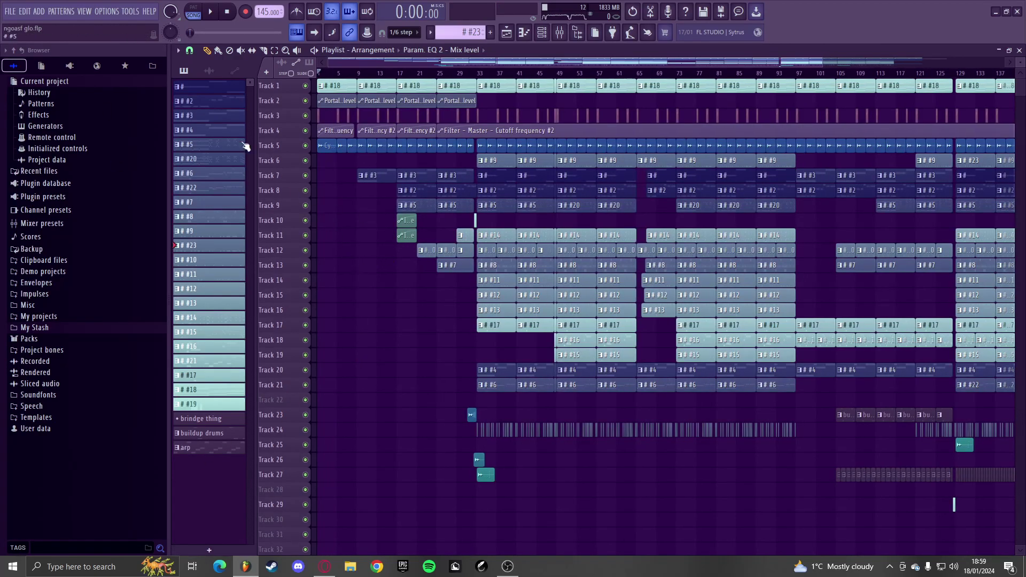
left_click(214, 86)
left_click(218, 103)
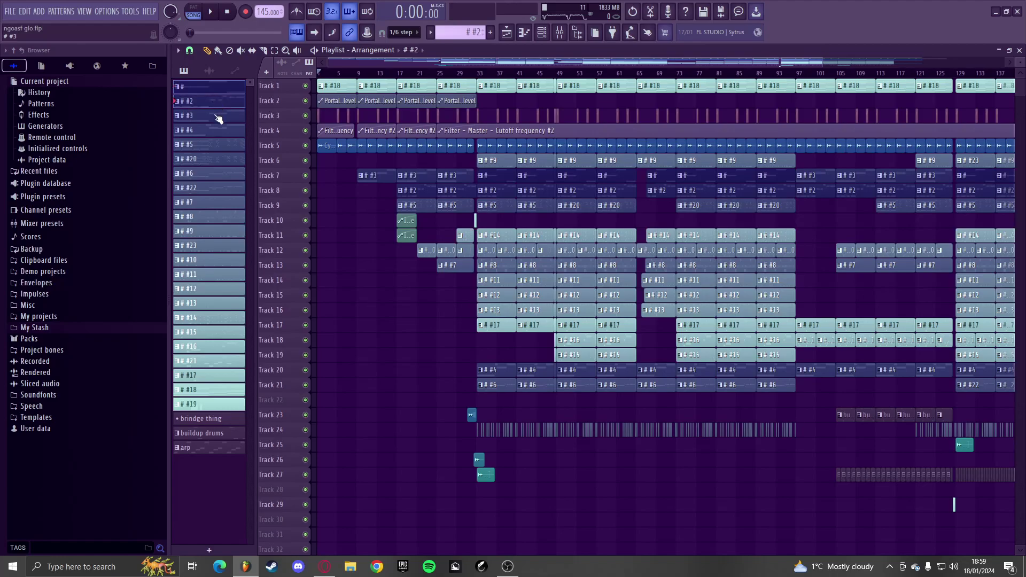
left_click(225, 148)
left_click(226, 160)
left_click(229, 174)
left_click(230, 191)
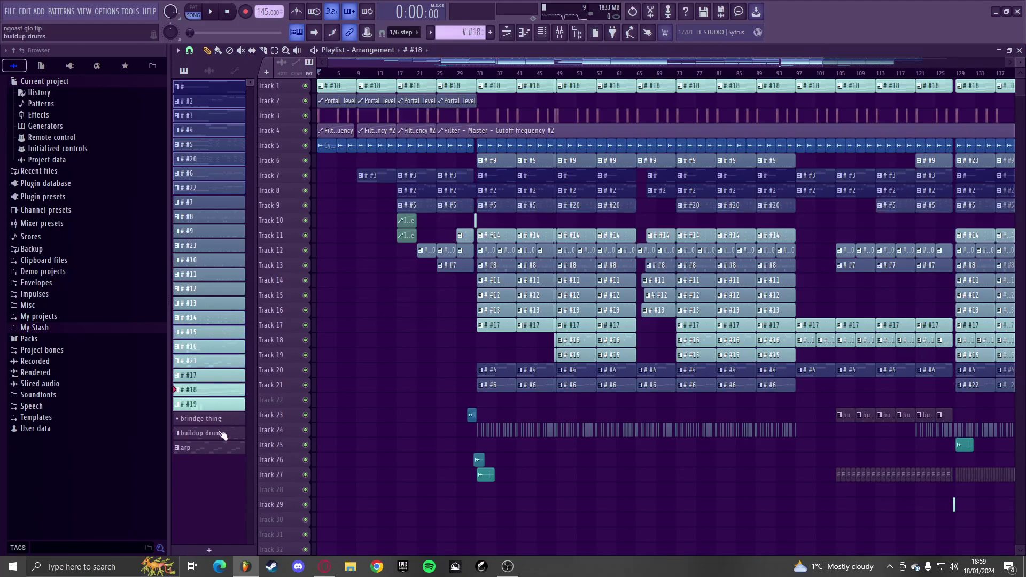
- Add the arp pattern to the selection and transpose the selected patterns by -2 semitones
left_click(223, 454)
right_click(223, 453)
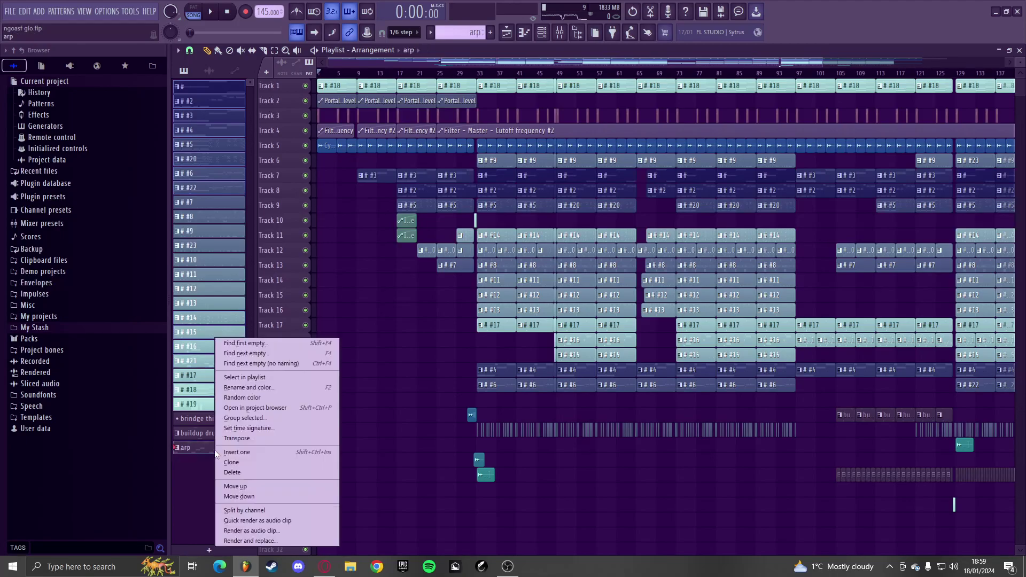
left_click(239, 437)
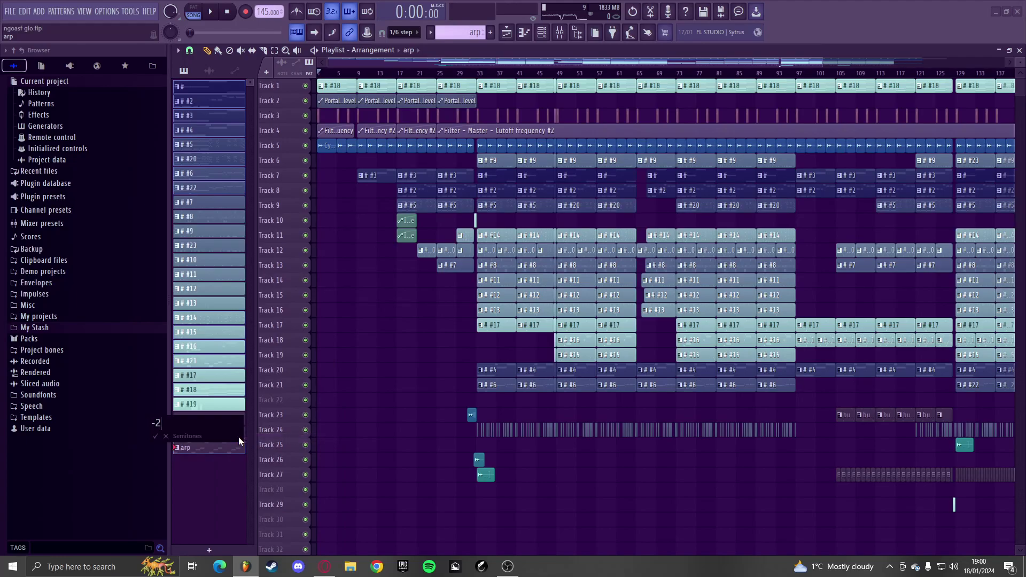
key("Escape")
- Check the channel settings of the Cymatics tonal ambience clip on Track 5 and briefly play the song's start
scroll(344, 253, "up", 3)
left_click(384, 149)
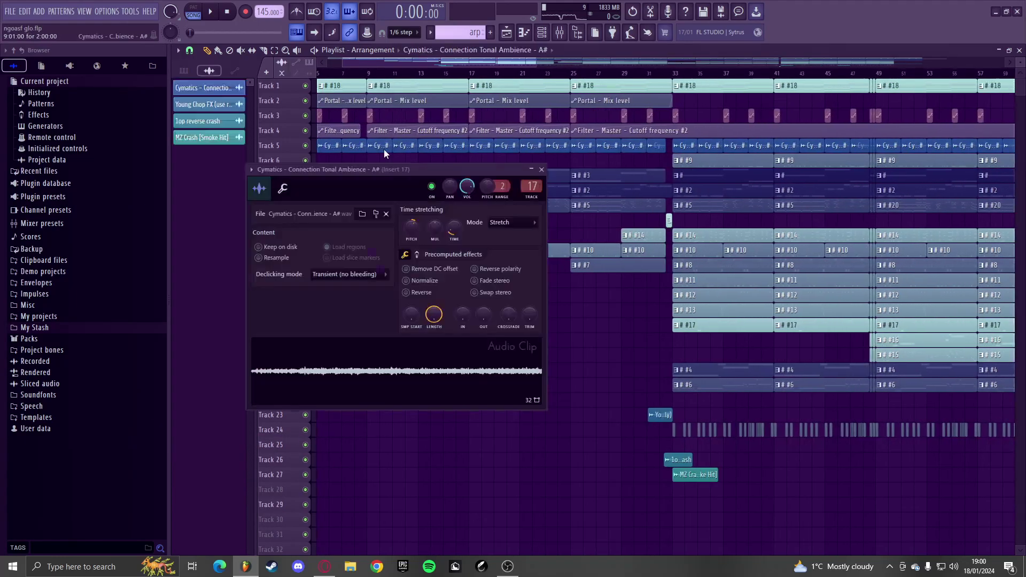
right_click(580, 315)
scroll(541, 282, "down", 4)
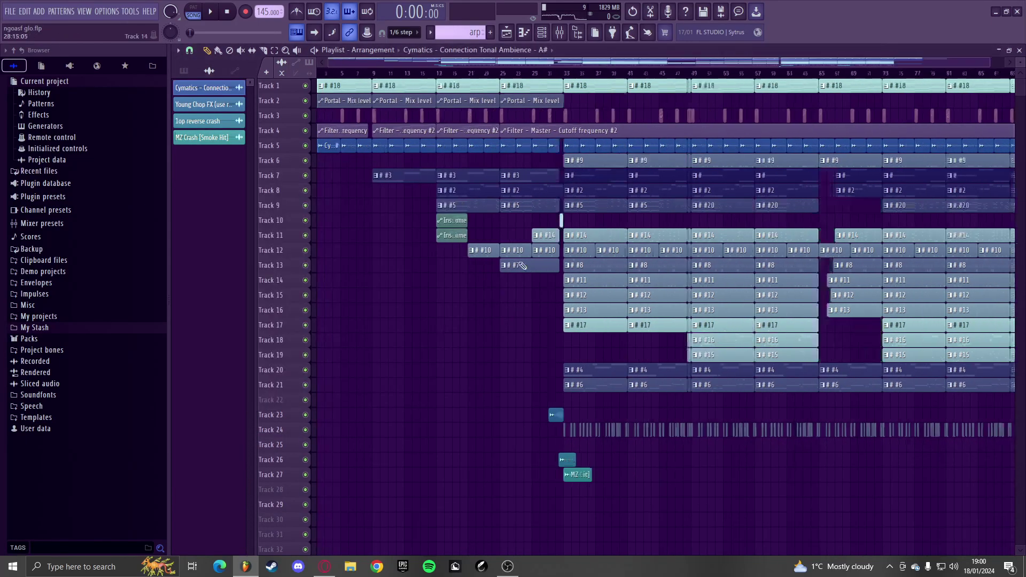
key("space")
key("space")
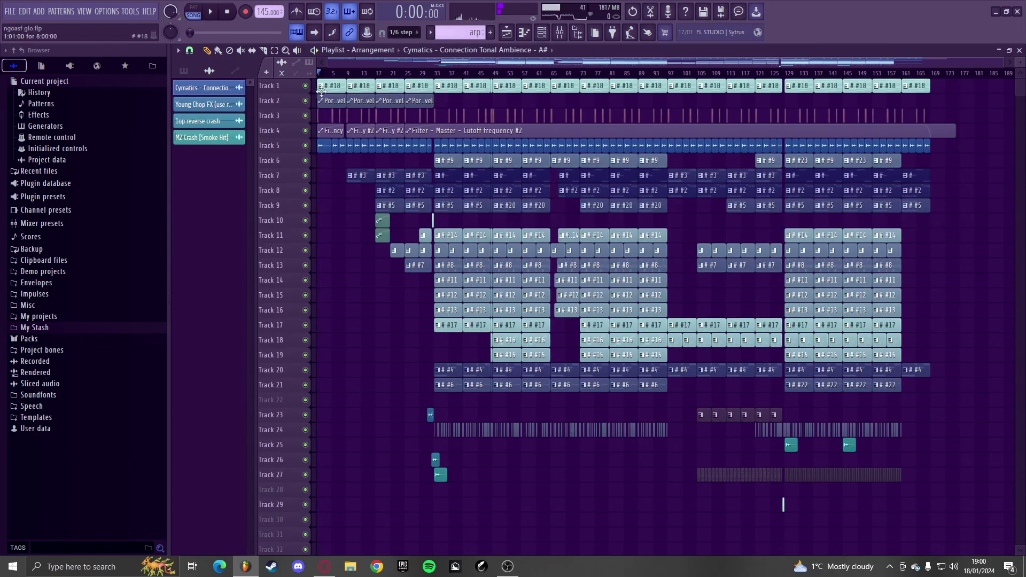
- Solo Track 1 and play it from bar 33
scroll(349, 130, "up", 3)
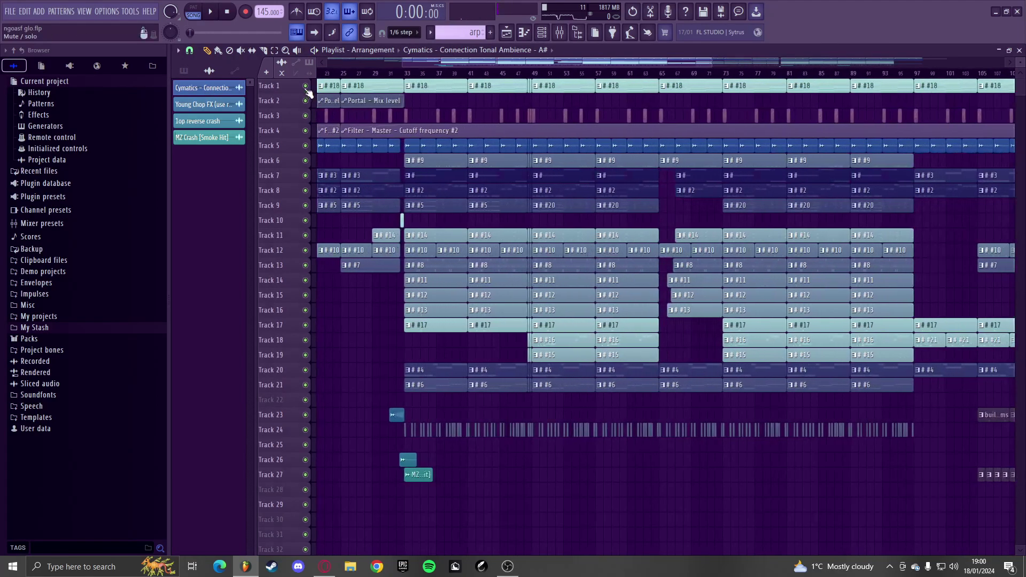
right_click(306, 87)
scroll(407, 80, "up", 3)
left_click(396, 73)
key("space")
scroll(365, 130, "up", 2)
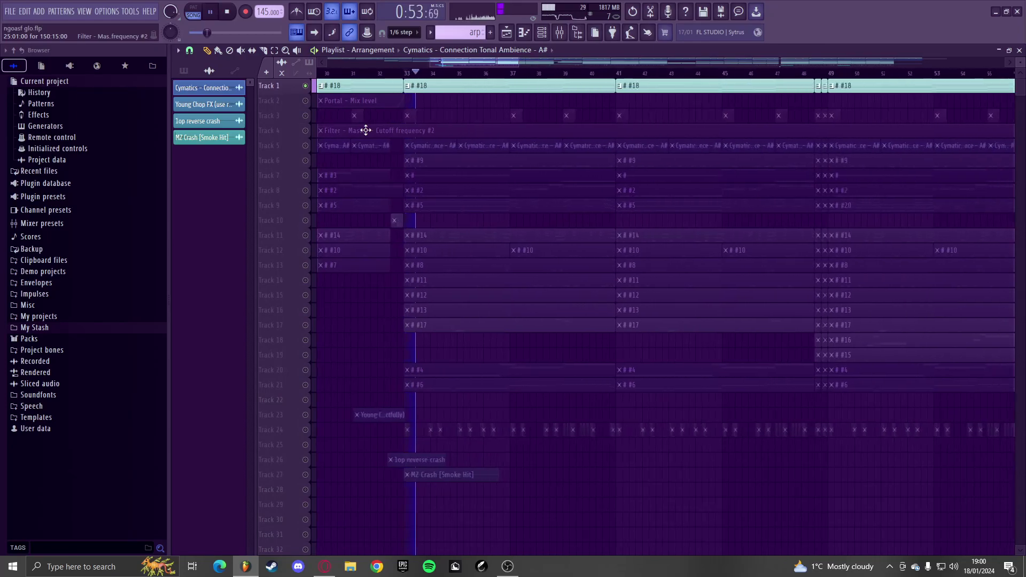
- Listen to Tracks 4 to 9, 11 and 12 soloed one at a time from bar 33
left_click(305, 131, "ctrl")
left_click(305, 145, "ctrl")
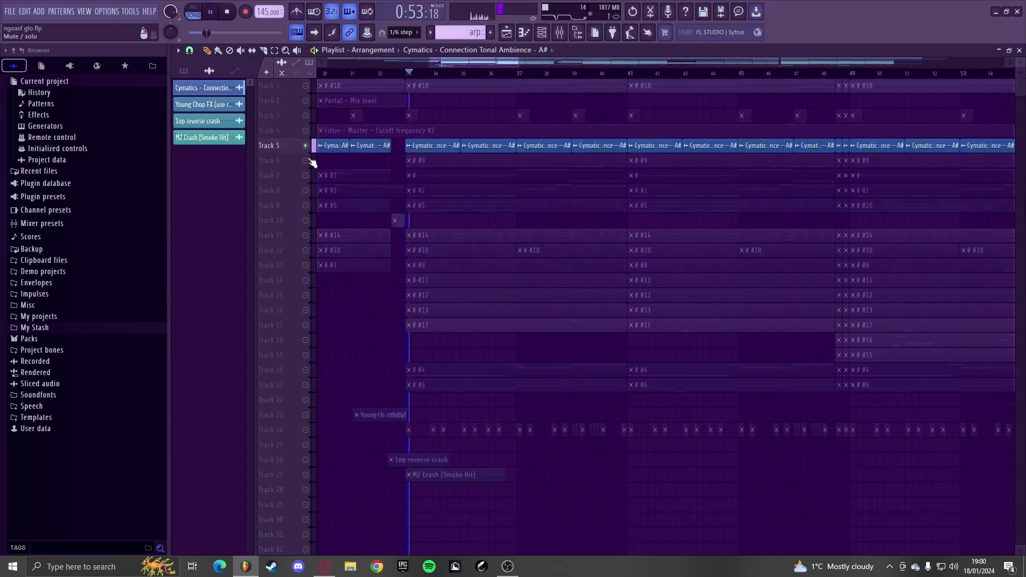
key("space")
left_click(305, 161, "ctrl")
left_click(305, 175, "ctrl")
left_click(305, 191, "ctrl")
left_click(305, 205, "ctrl")
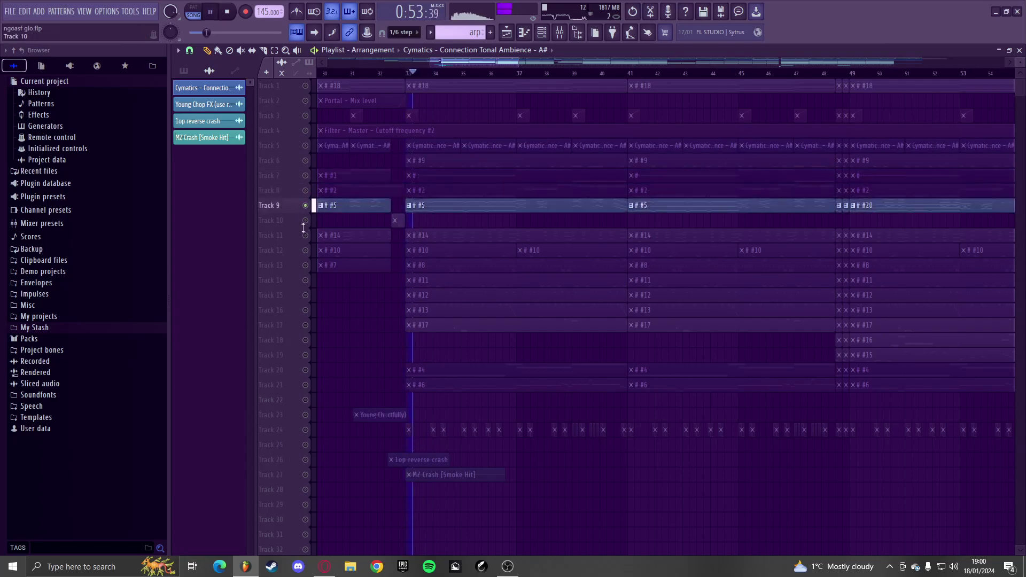
left_click(305, 235, "ctrl")
left_click(305, 250, "ctrl")
key("space")
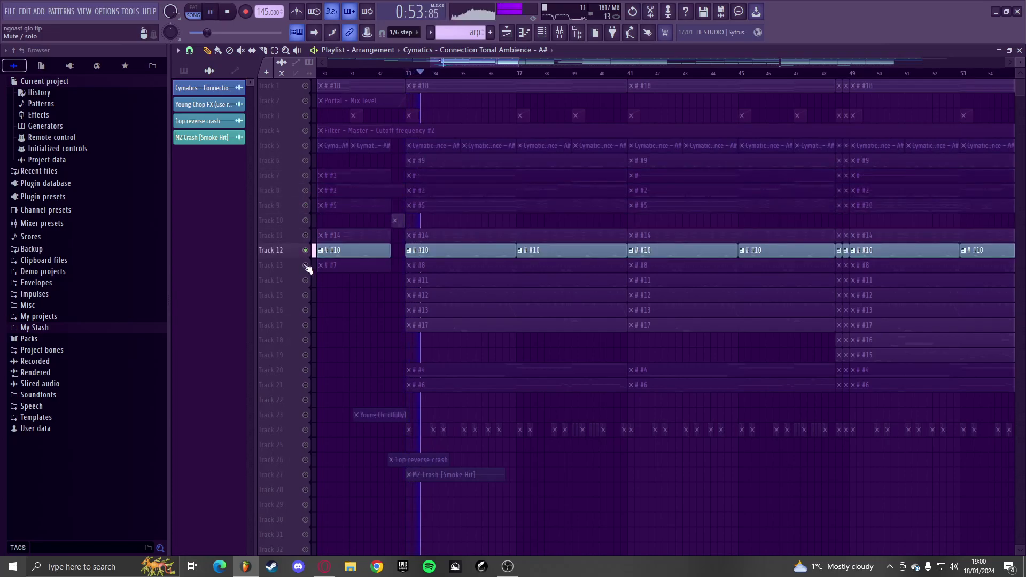
- Listen to Tracks 13 to 17 and 19 to 21 soloed one at a time from bar 33
key("space")
left_click(305, 265, "ctrl")
left_click(305, 280, "ctrl")
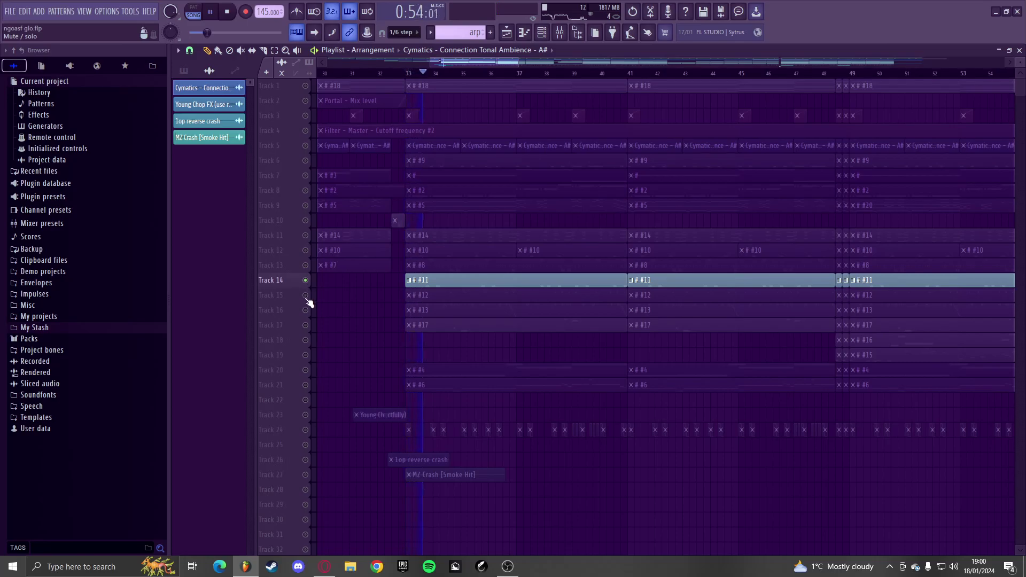
left_click(305, 295, "ctrl")
left_click(305, 310, "ctrl")
left_click(305, 324, "ctrl")
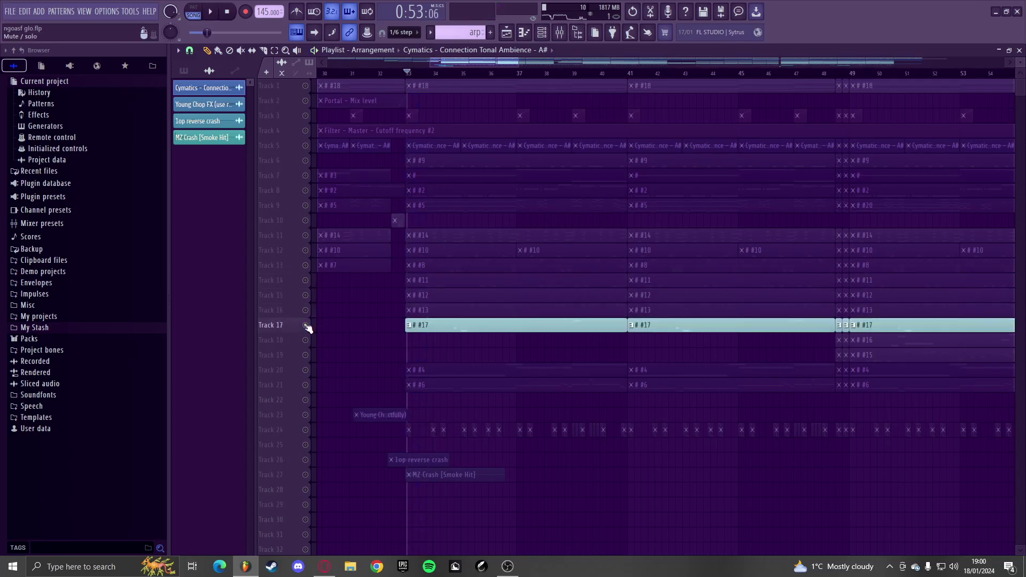
left_click(305, 355, "ctrl")
key("space")
left_click(305, 370, "ctrl")
left_click(305, 385, "ctrl")
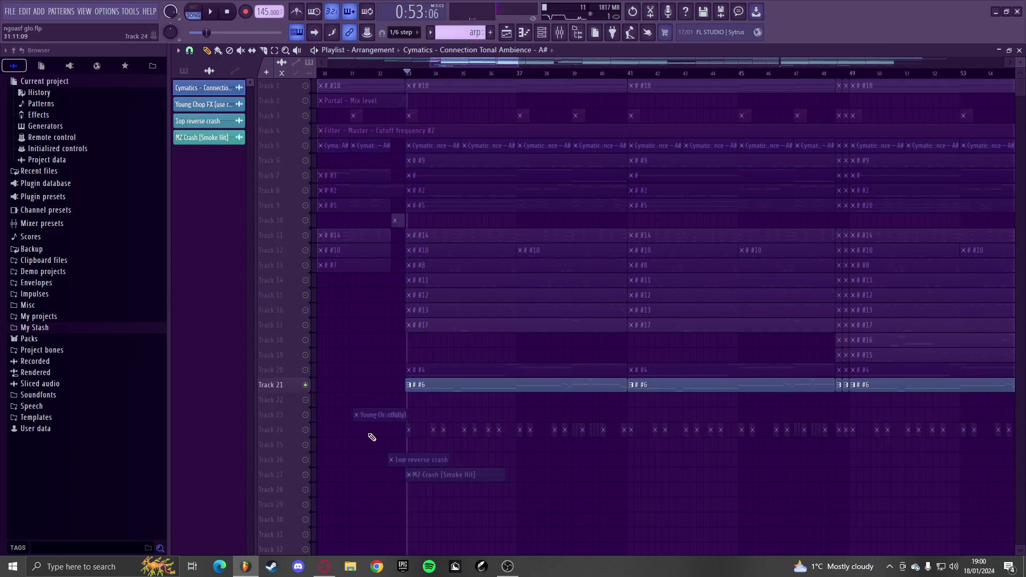
- Play from bar 129 and solo Tracks 20, 19, 18, 27 and 16 one after another
scroll(364, 427, "down", 5)
scroll(348, 393, "down", 5)
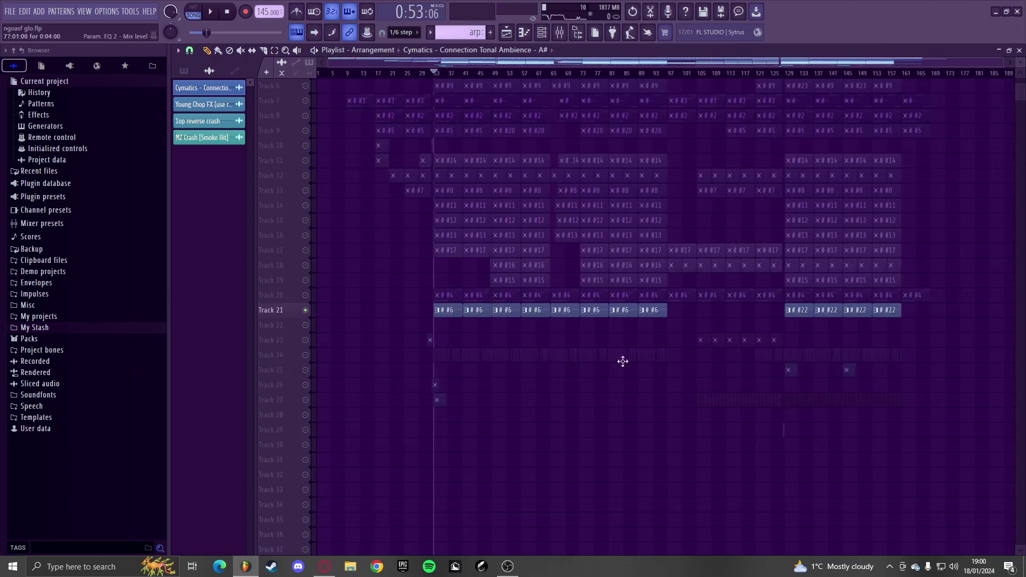
scroll(805, 385, "up", 6)
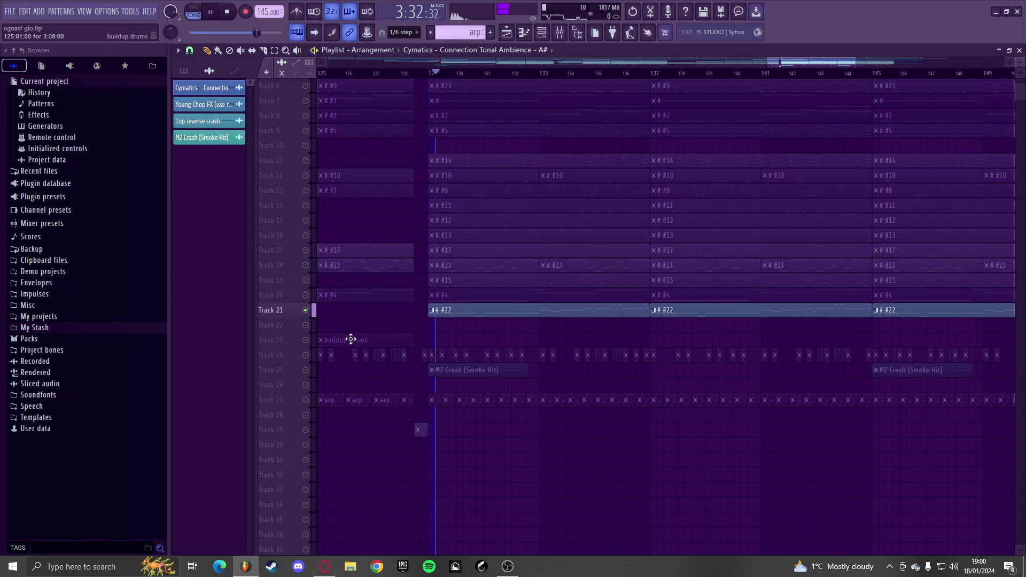
scroll(341, 340, "up", 2)
left_click(306, 325, "ctrl")
left_click(307, 309, "ctrl")
key("space")
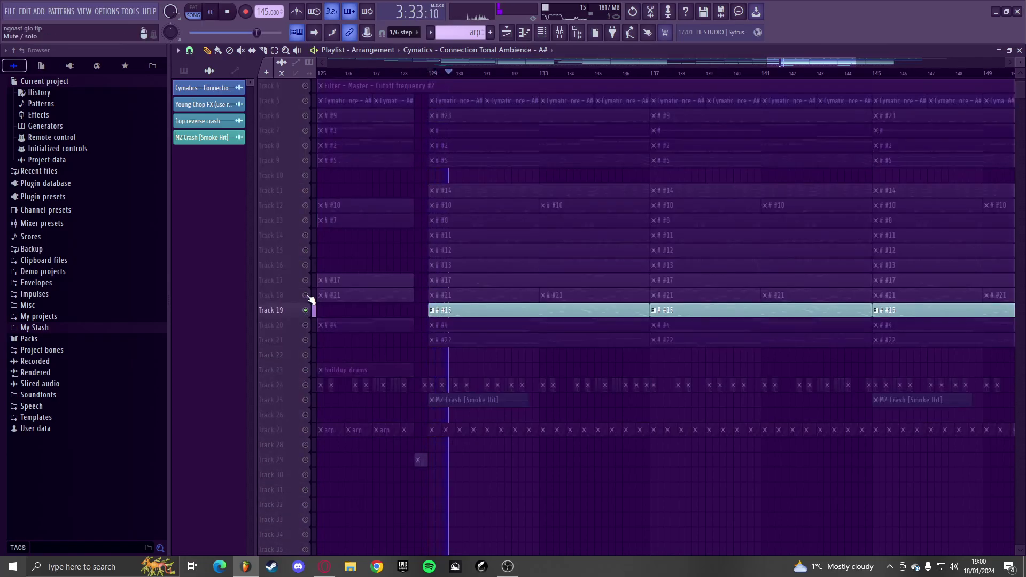
right_click(308, 297)
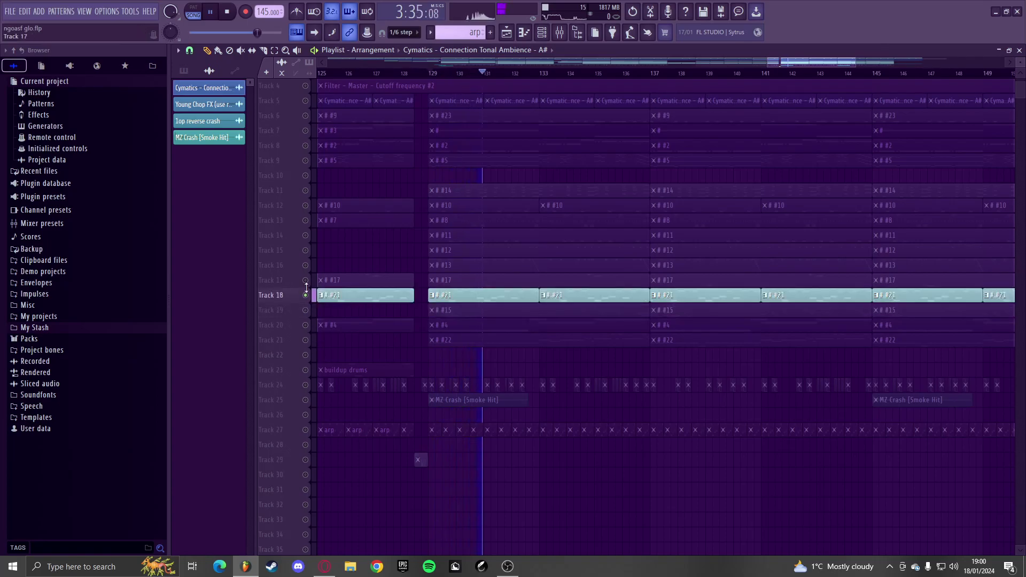
right_click(308, 430)
right_click(306, 266)
scroll(308, 256, "up", 3)
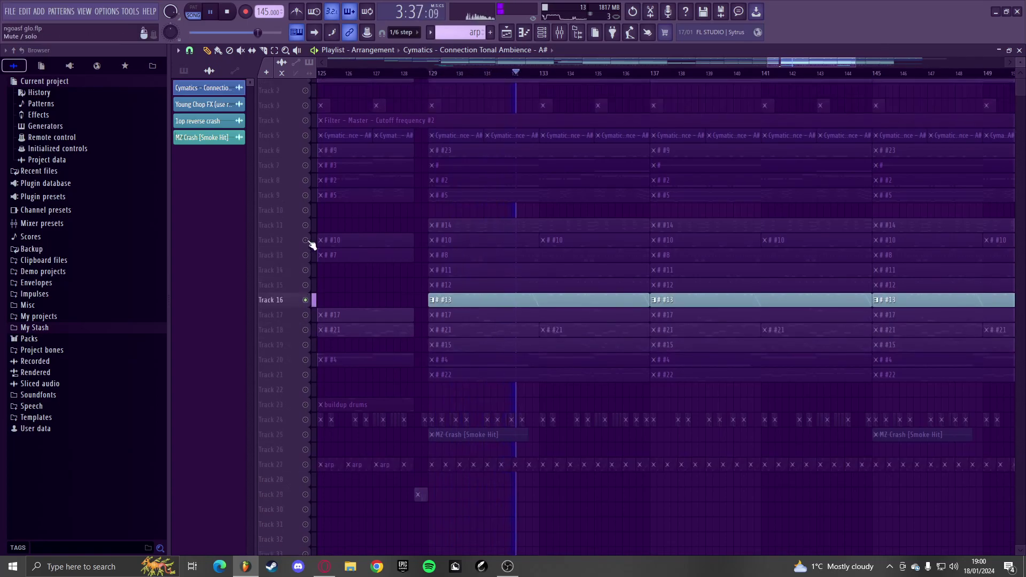
- Solo Tracks 11, 9, 8 and 7 in turn over the final drop, ending with all tracks unsoloed
left_click(305, 235, "ctrl")
key("space")
key("space")
left_click(305, 205, "ctrl")
right_click(306, 190)
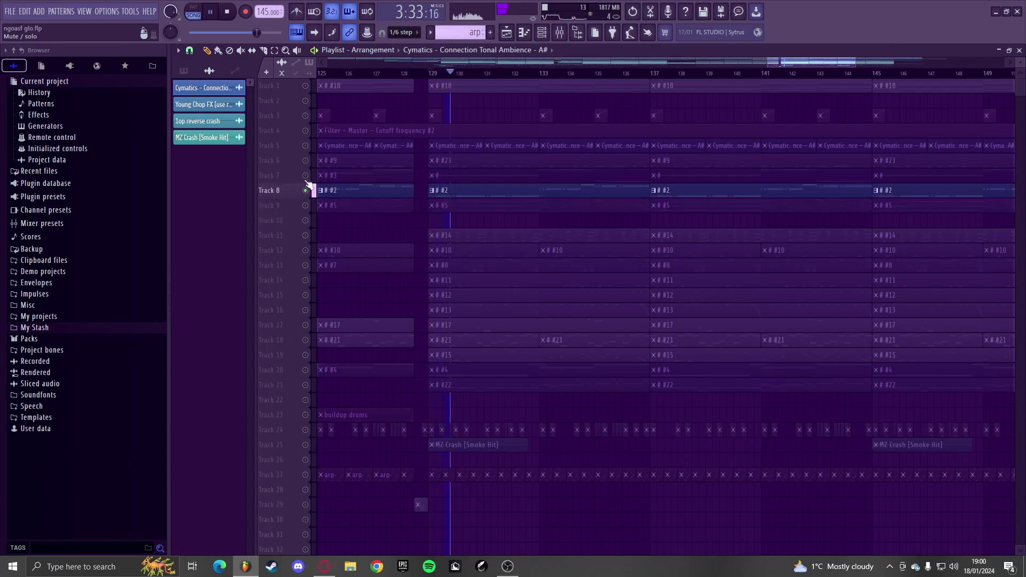
right_click(306, 175)
key("space")
right_click(308, 175)
scroll(513, 247, "down", 5)
scroll(513, 247, "down", 2)
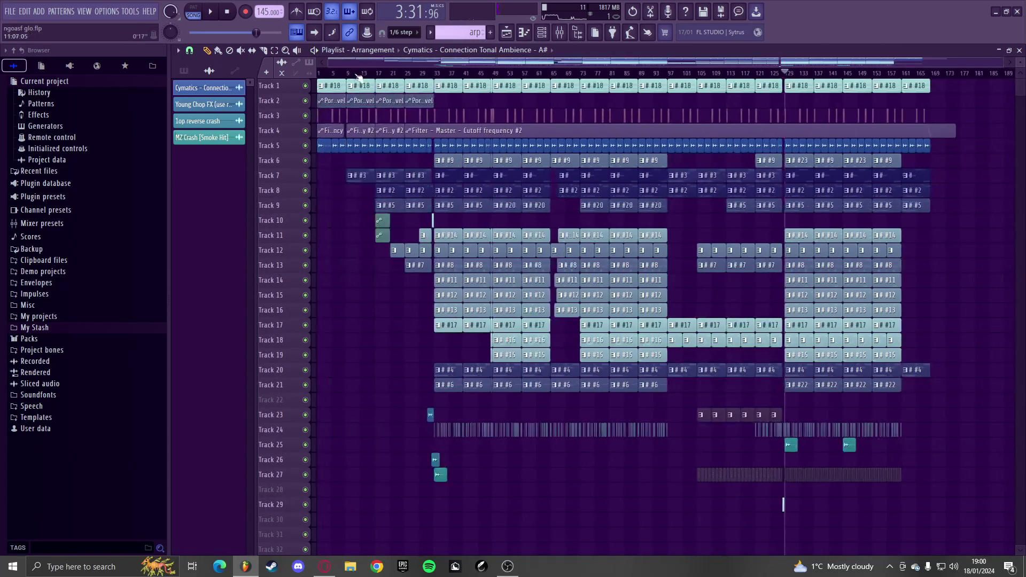
- Choose the playback device for the Windows sound output and play the whole arrangement from the start
left_click(955, 566)
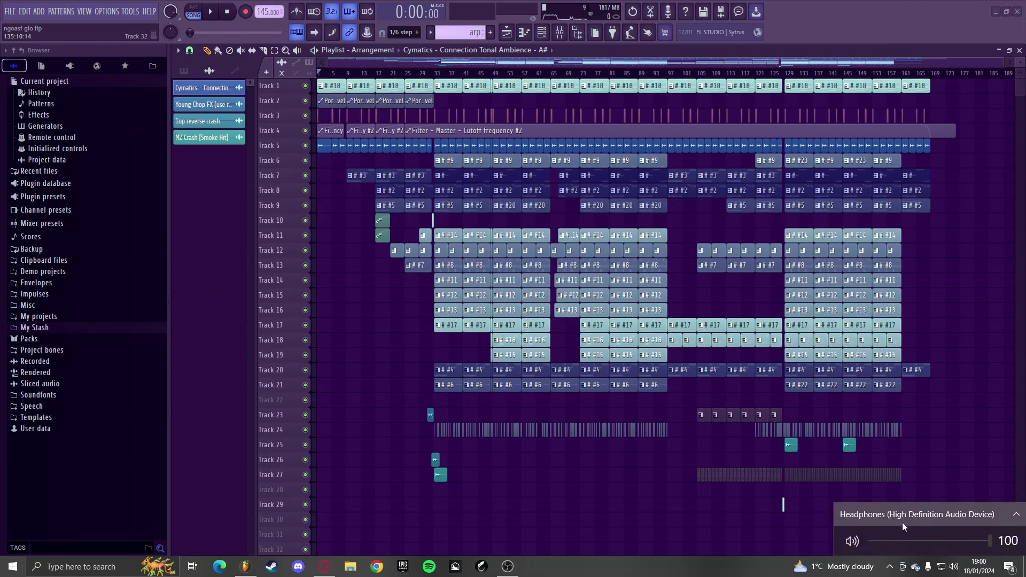
left_click(884, 526)
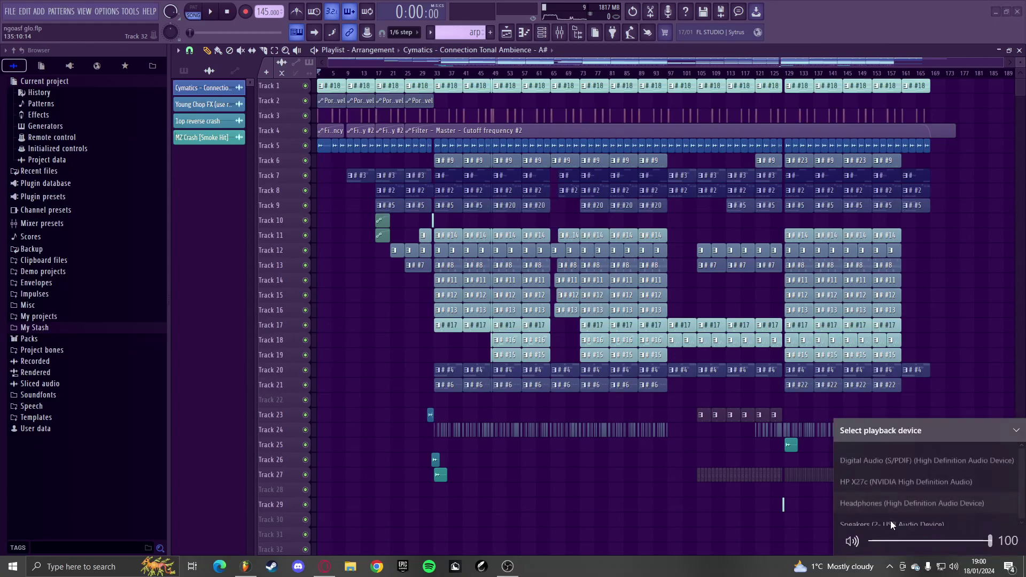
left_click(885, 460)
right_click(957, 442)
key("space")
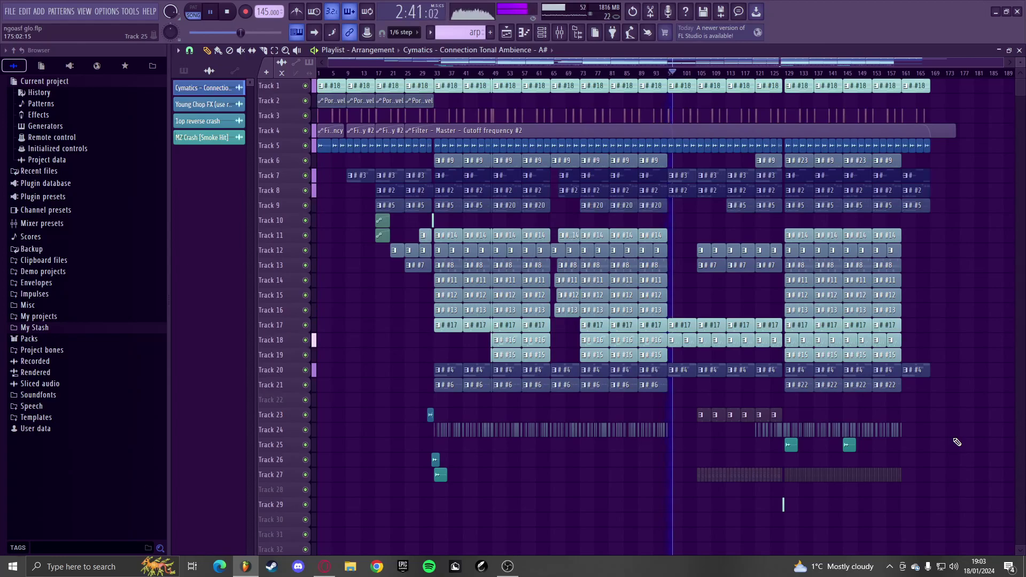
- Open pattern #17 from Track 17 at bar 97 in the piano roll, transpose its notes down two semitones and return to the playlist
scroll(956, 448, "up", 4)
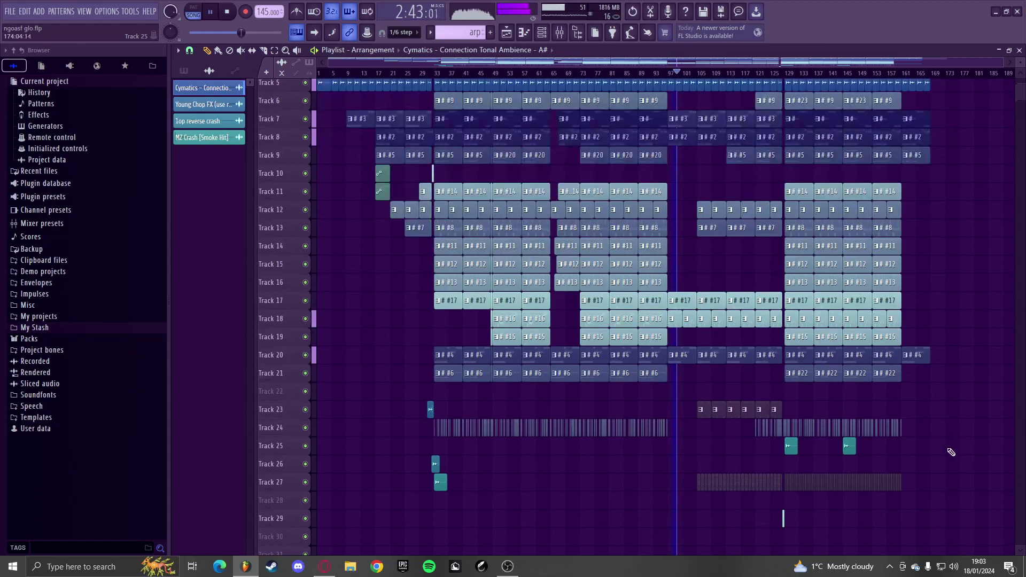
scroll(711, 410, "up", 3)
scroll(697, 419, "up", 5)
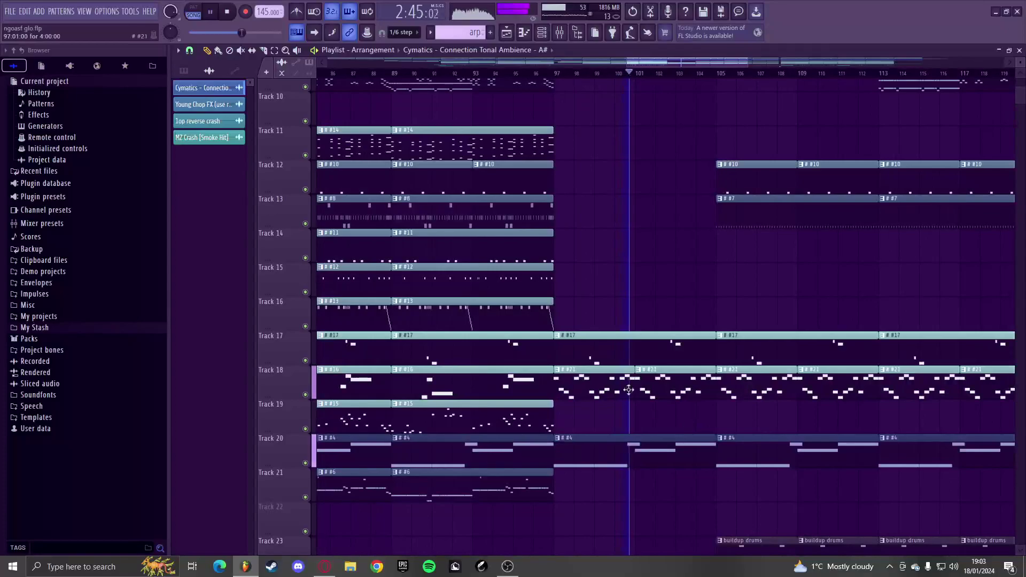
scroll(622, 348, "up", 4, "ctrl")
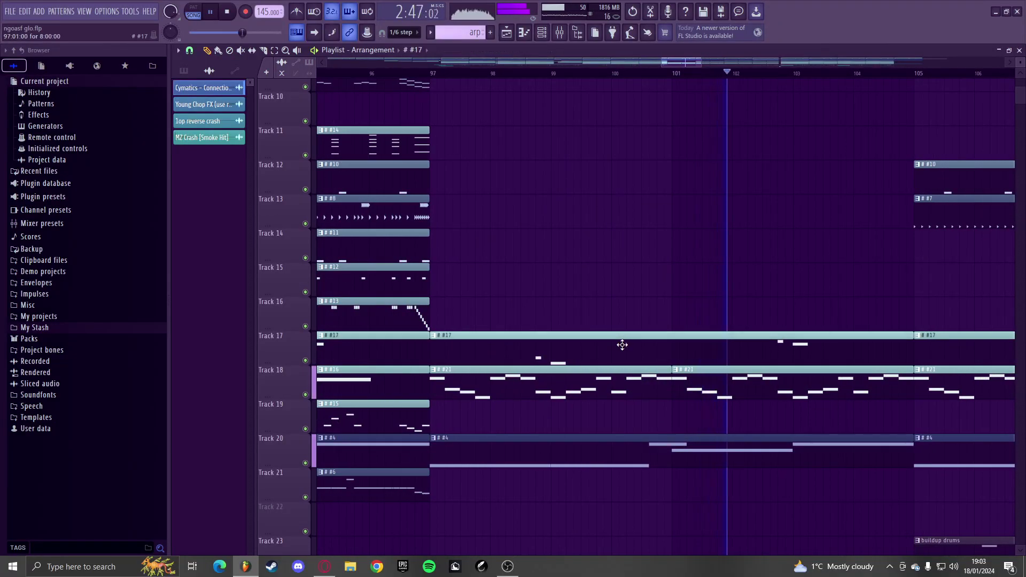
double_click(623, 344)
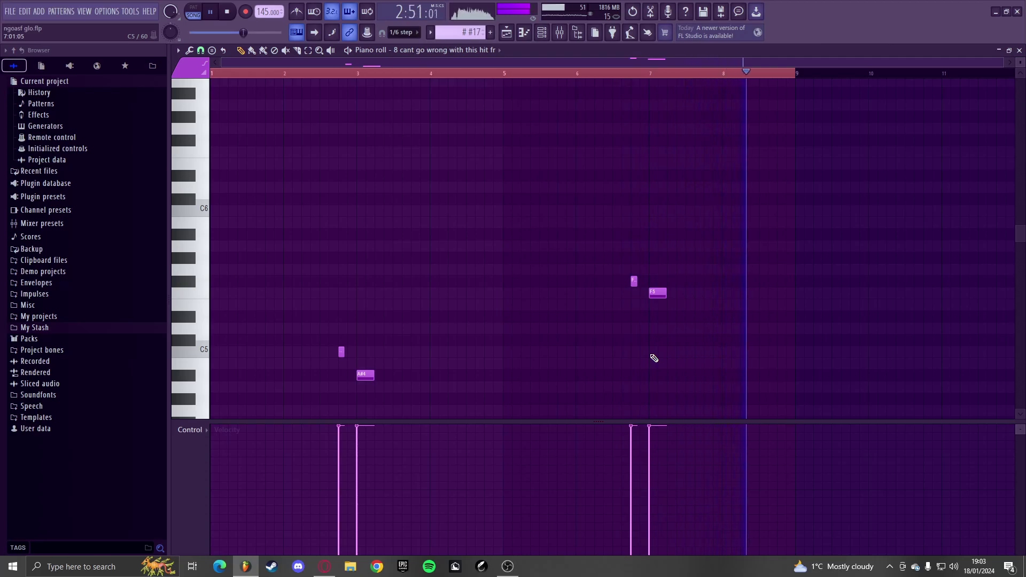
key("shift+Up")
key("shift+Up")
key("shift+Down")
key("shift+Down")
key("shift+Down")
key("shift+Down")
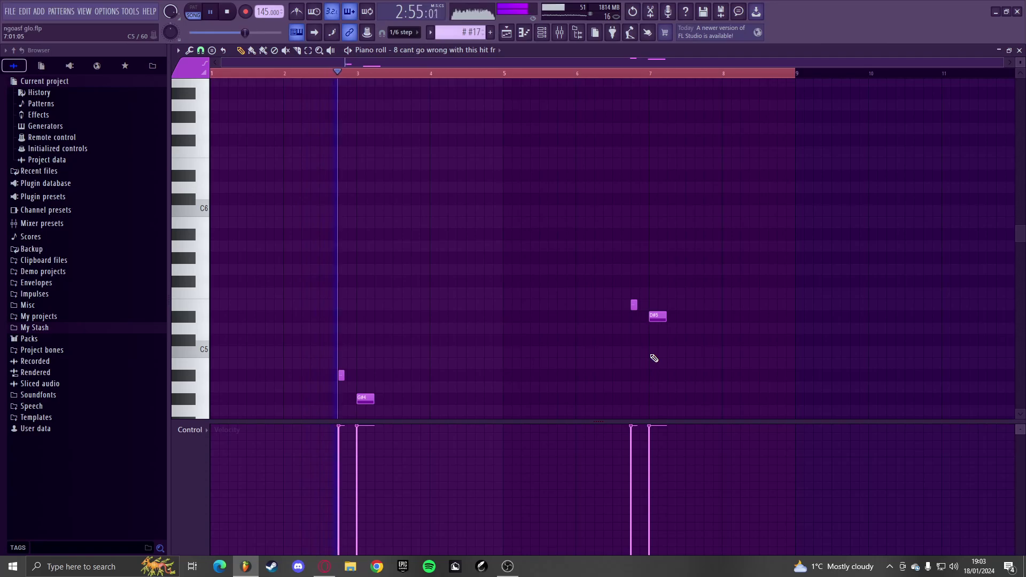
key("F5")
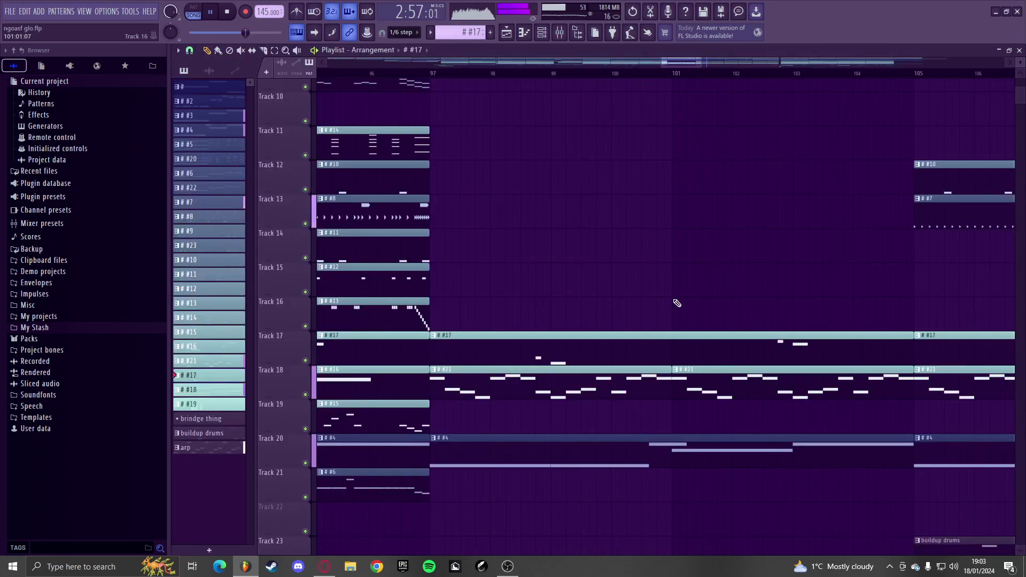
right_click(676, 302, "ctrl")
scroll(772, 459, "down", 1)
scroll(777, 476, "up", 2)
scroll(777, 476, "up", 1)
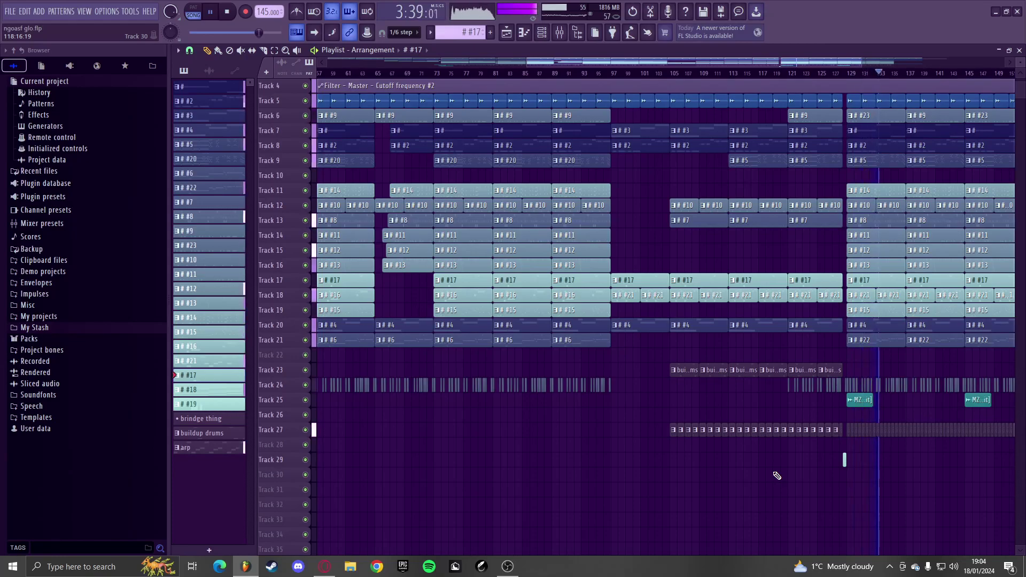
- Follow the playback through the final drop into the outro, examining the clips on all tracks and where each one ends
right_click(773, 472, "ctrl")
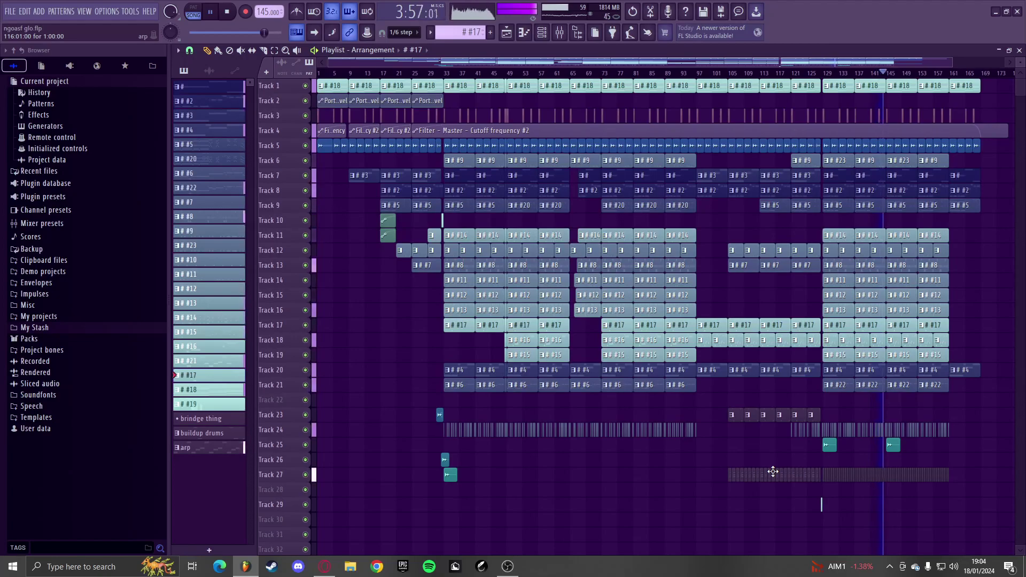
scroll(779, 469, "down", 2)
scroll(778, 476, "up", 8)
scroll(655, 481, "up", 2)
scroll(641, 475, "up", 6)
scroll(630, 471, "up", 1)
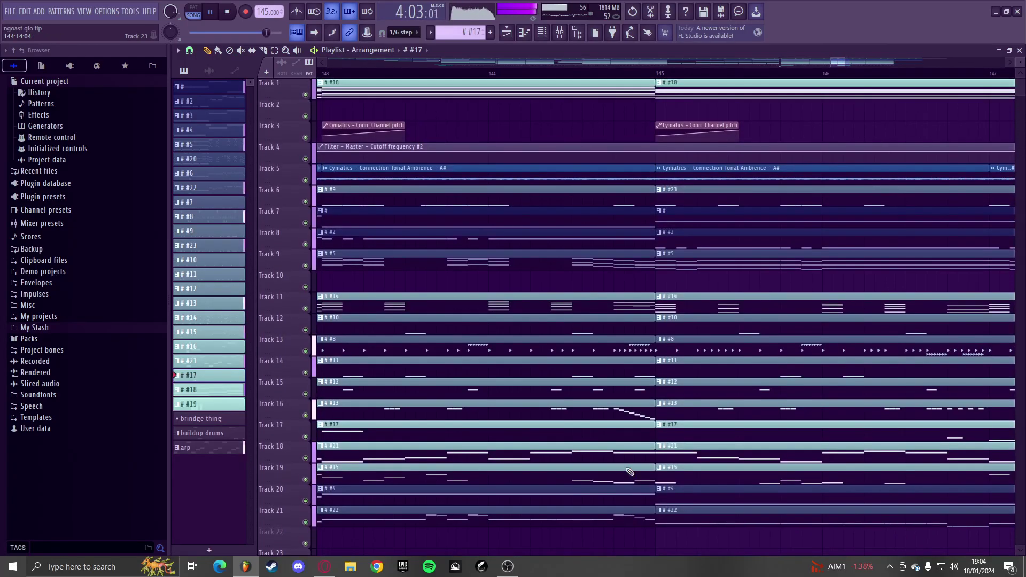
scroll(629, 471, "down", 6)
scroll(668, 473, "down", 5)
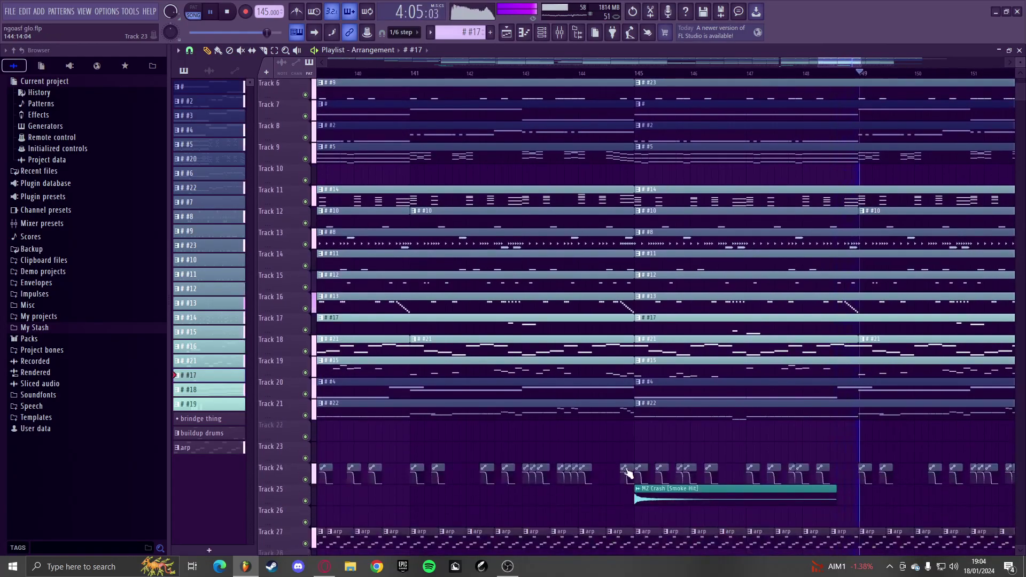
scroll(719, 474, "down", 2)
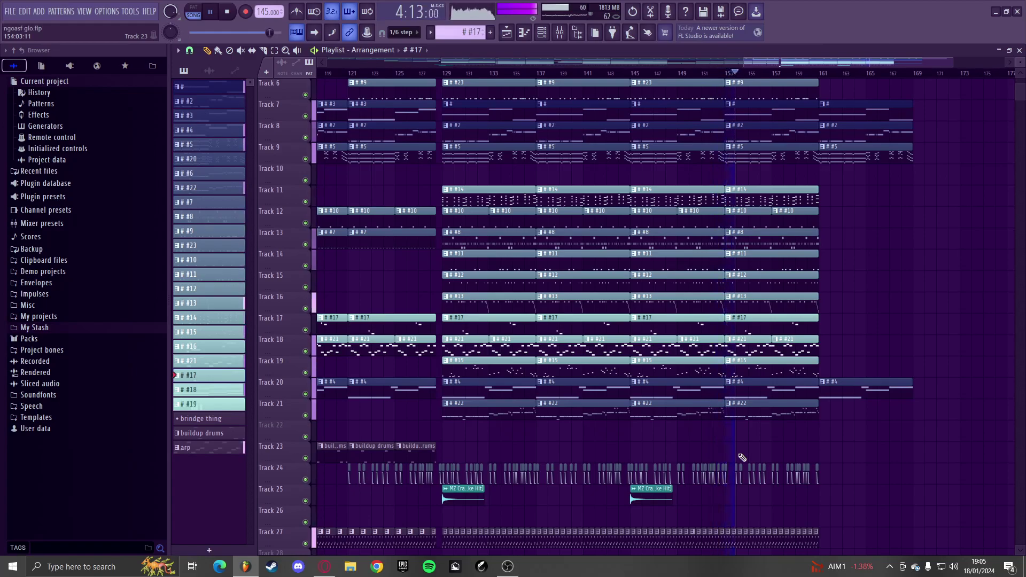
scroll(873, 445, "down", 1)
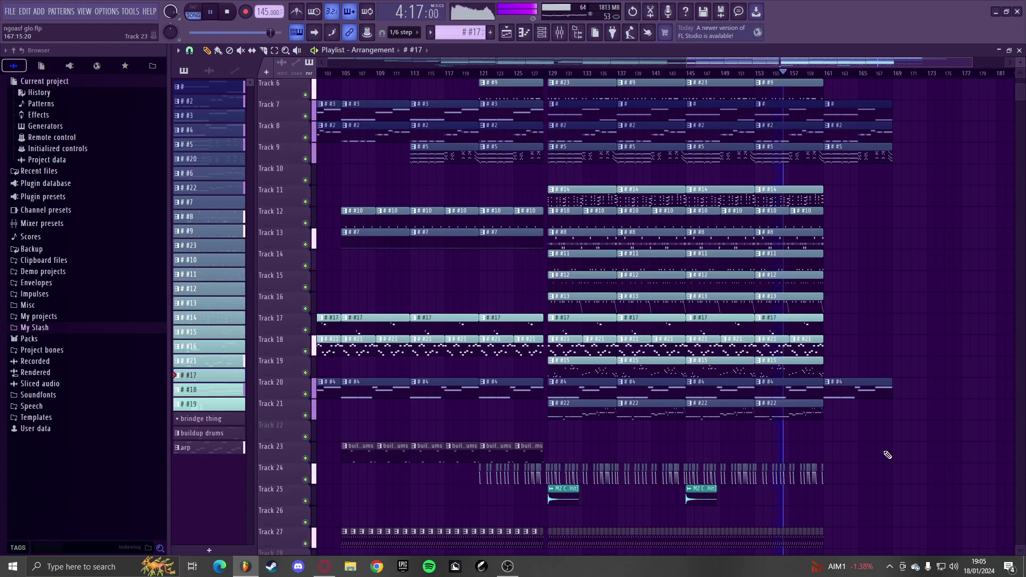
scroll(887, 454, "down", 4)
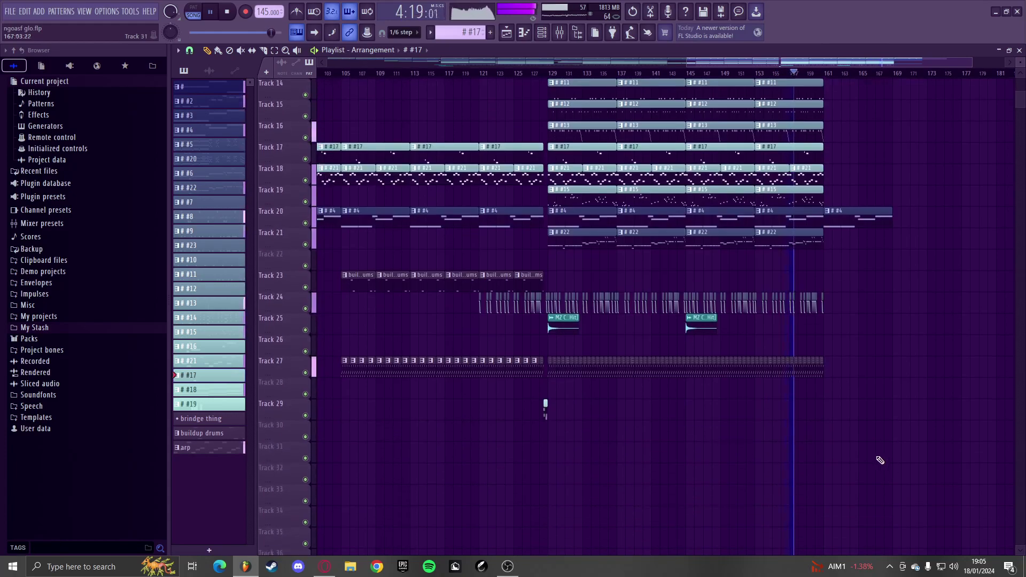
- Duplicate the last arp clips on Track 27 so they continue from bar 161 to bar 169, then clear the selection
scroll(877, 453, "up", 3)
scroll(841, 441, "up", 3)
scroll(764, 377, "down", 2)
left_click_drag(764, 357, 738, 399)
key("ctrl+b")
scroll(748, 411, "down", 2)
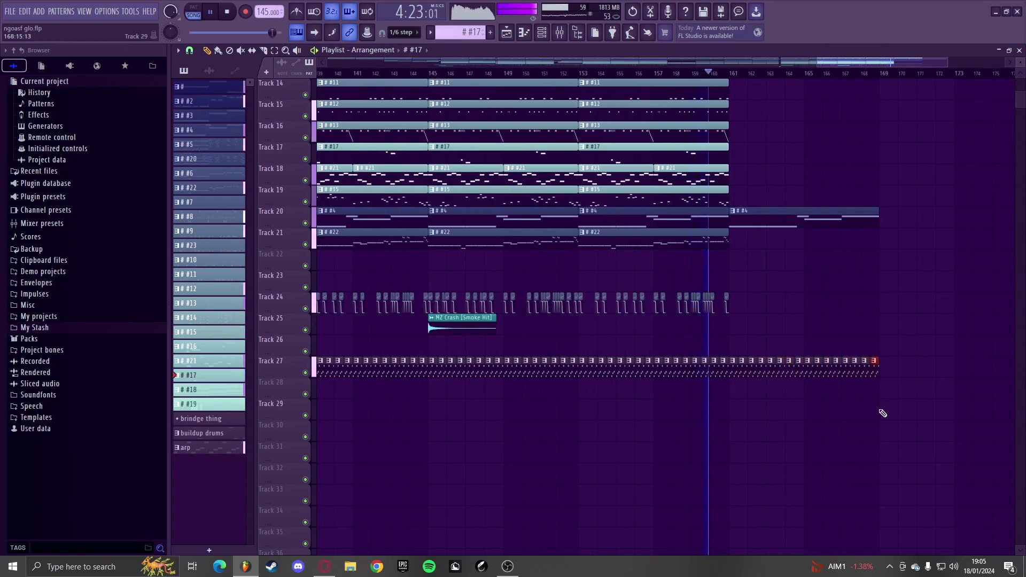
left_click(953, 350)
scroll(828, 366, "down", 2)
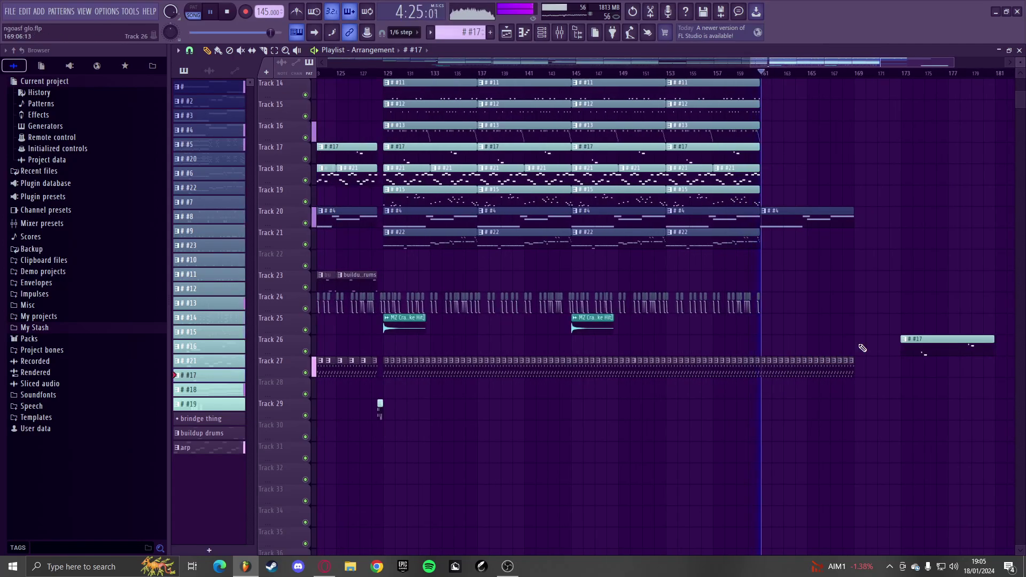